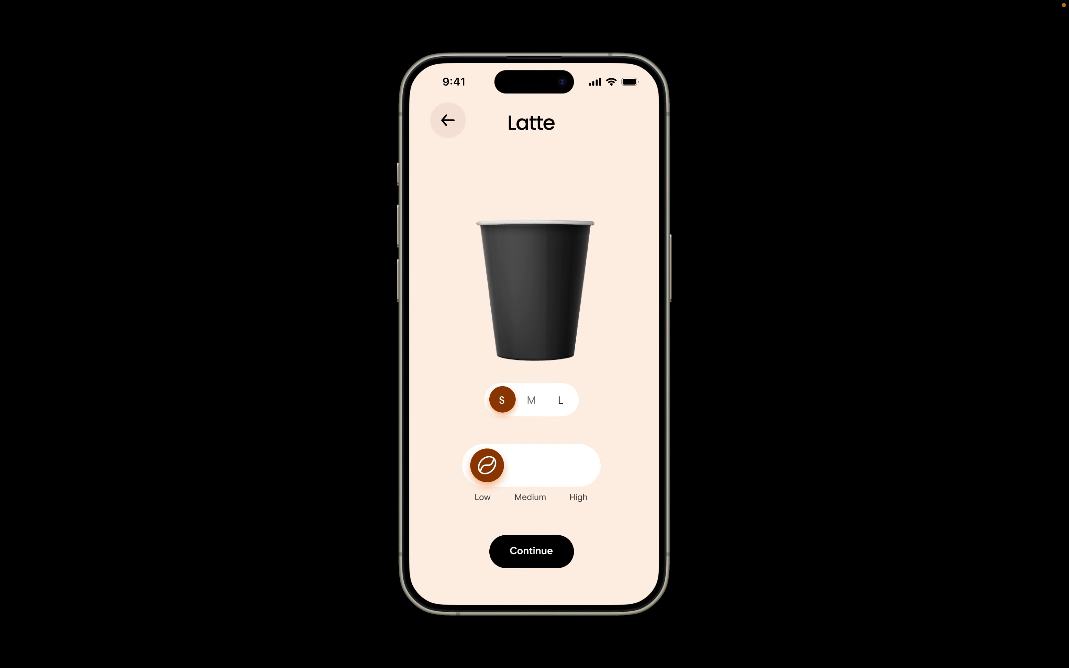
Play through the Latte prototype screen by choosing size M, setting the concentration to Medium and continuing
click(532, 400)
drag(487, 466, 530, 465)
click(531, 552)
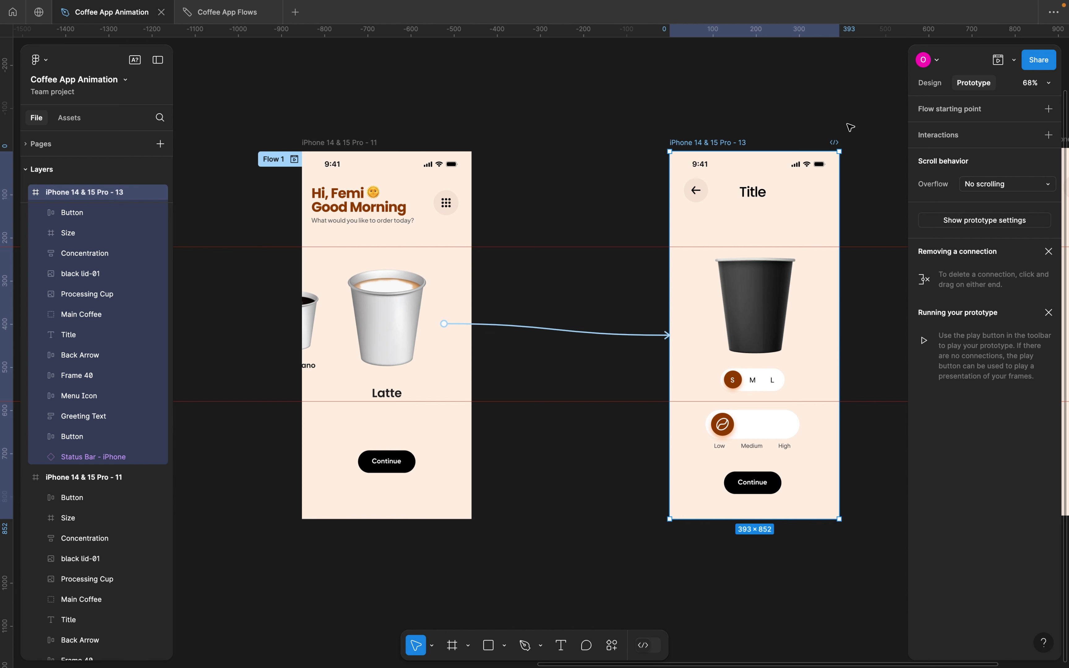
Move the frame iPhone 14 & 15 Pro - 13 directly below iPhone 14 & 15 Pro - 11, at X 999, Y 1366
click(930, 83)
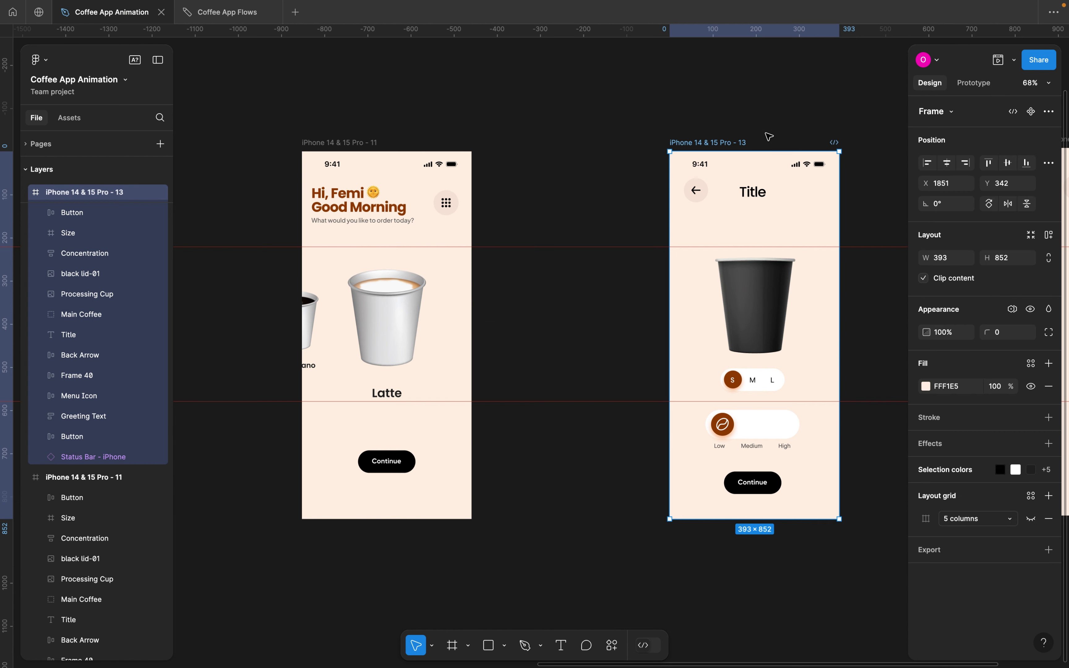
scroll(768, 137, down, 5)
scroll(751, 141, down, 3)
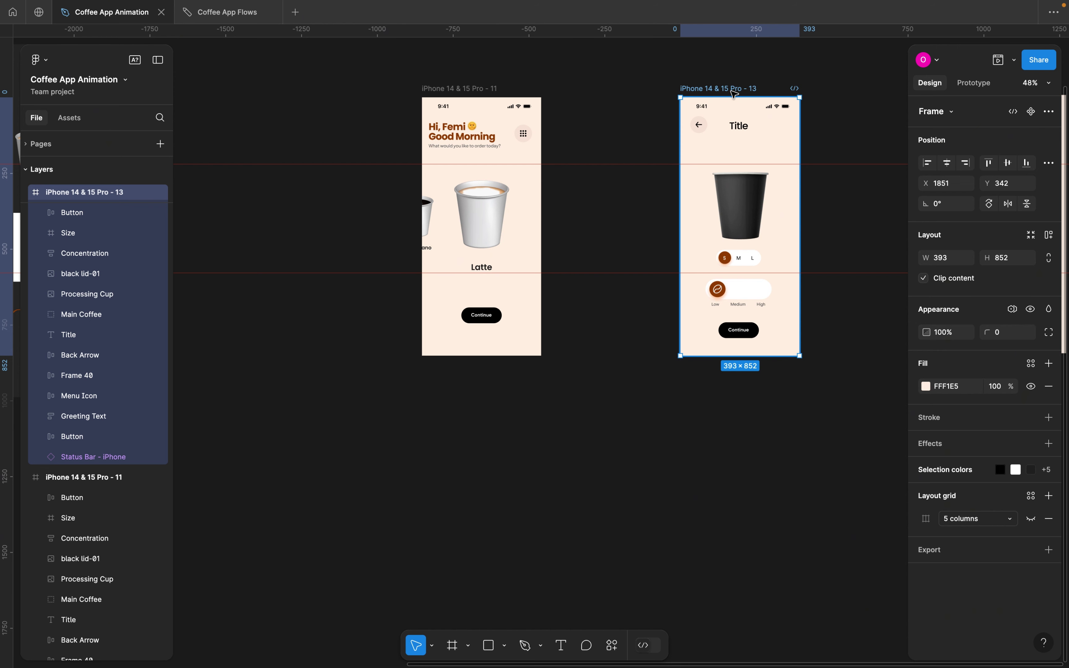
drag(732, 93, 494, 390)
scroll(536, 339, down, 5)
scroll(535, 340, left, 2)
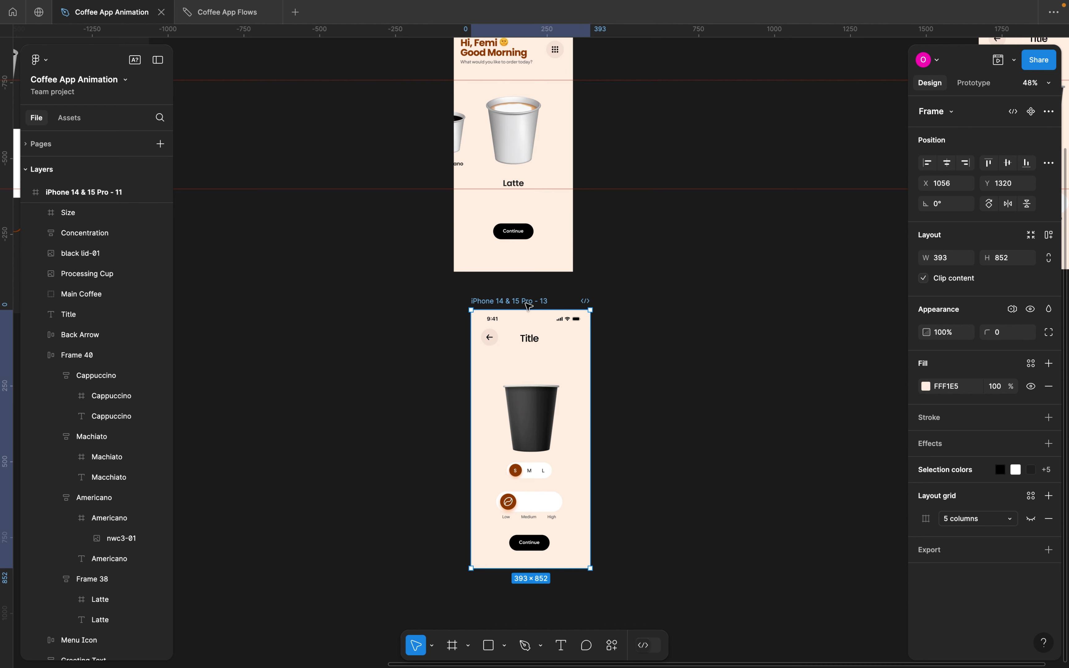
drag(528, 306, 510, 331)
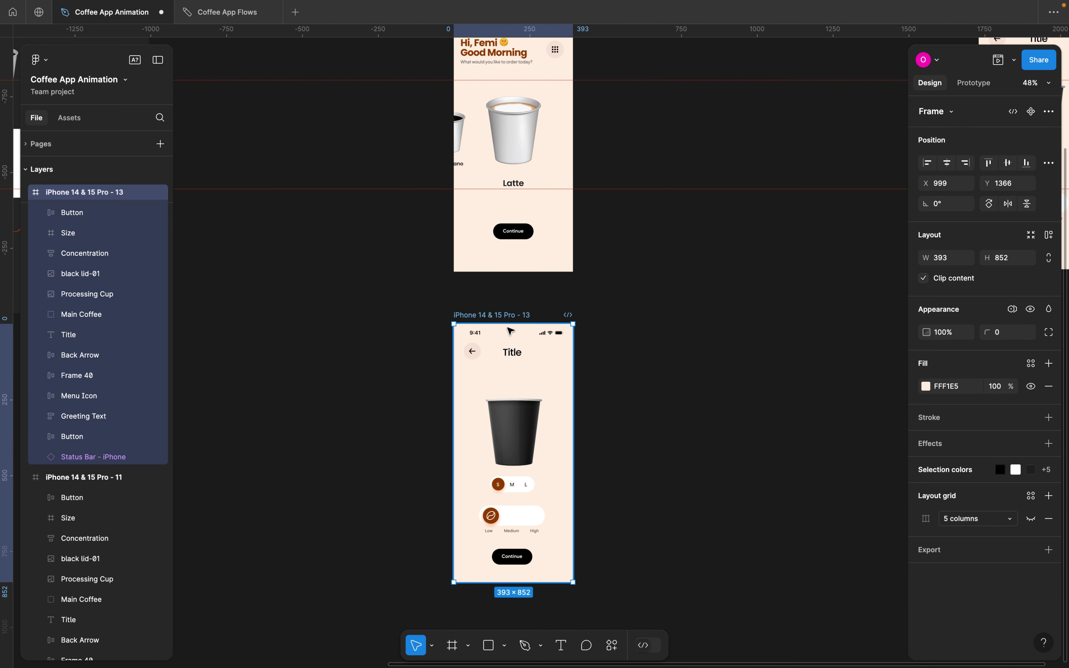
Change the title text on frame iPhone 14 & 15 Pro - 13 to "Latte"
double_click(512, 351)
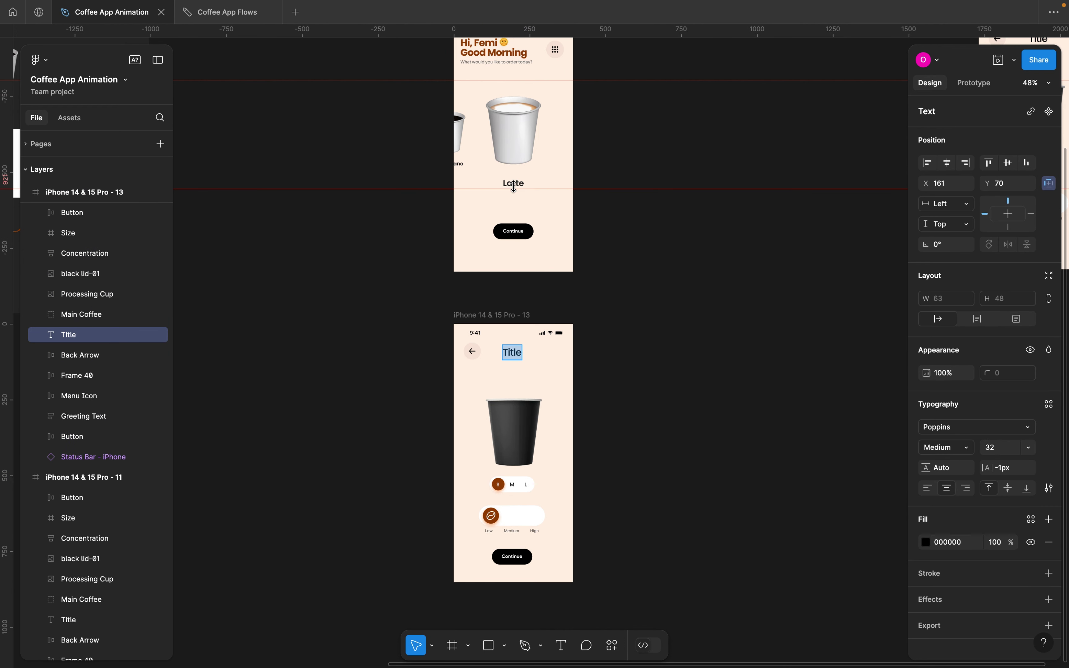
click(513, 185)
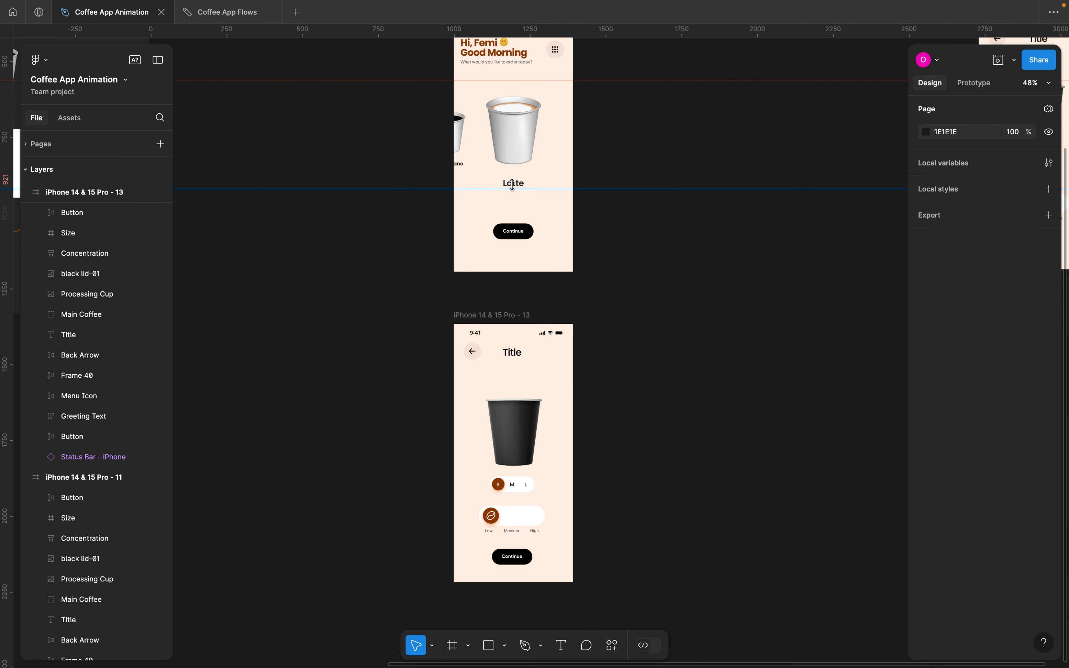
double_click(511, 352)
text(I)
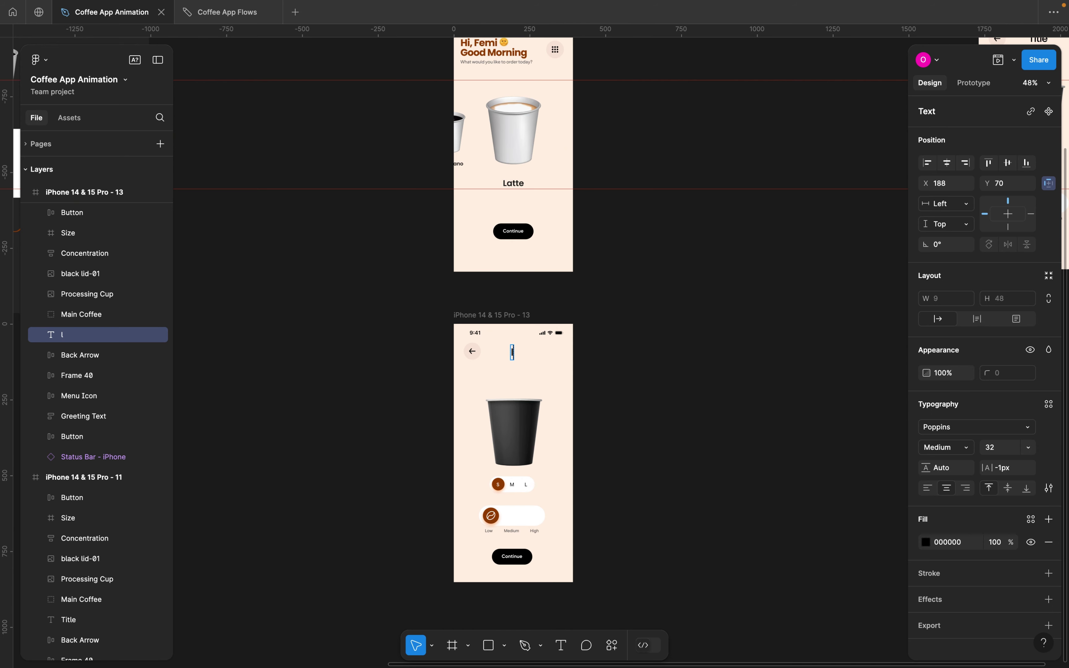
text(Latte)
key(Escape)
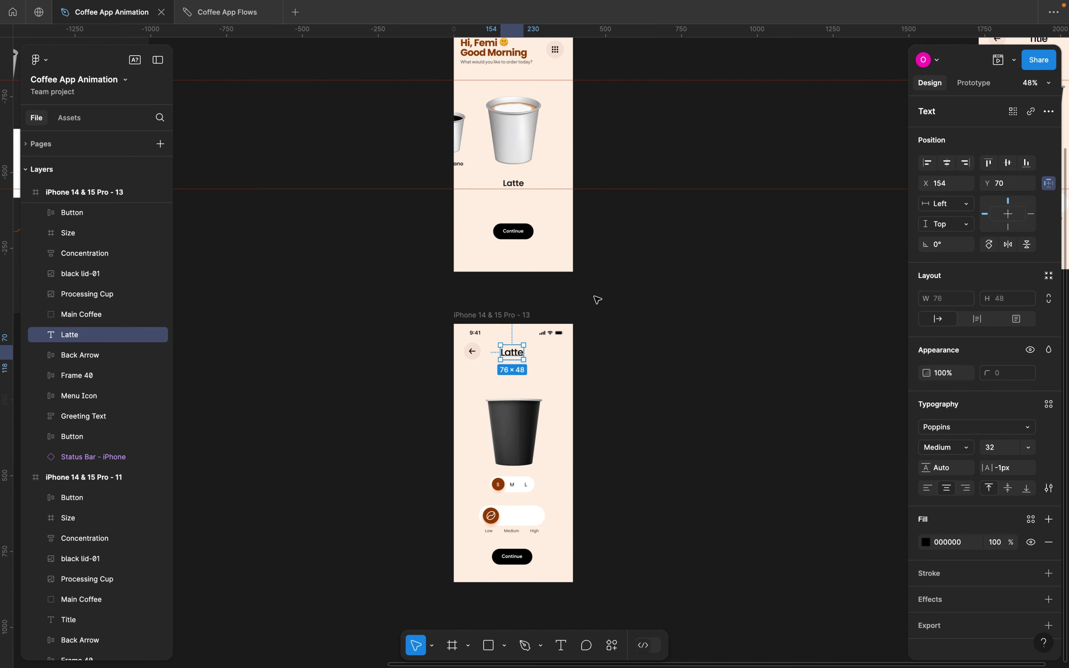
Bring the hidden Title text above frame iPhone 14 & 15 Pro - 11 into the frame, at X 162, Y 15
scroll(592, 292, up, 4)
click(503, 106)
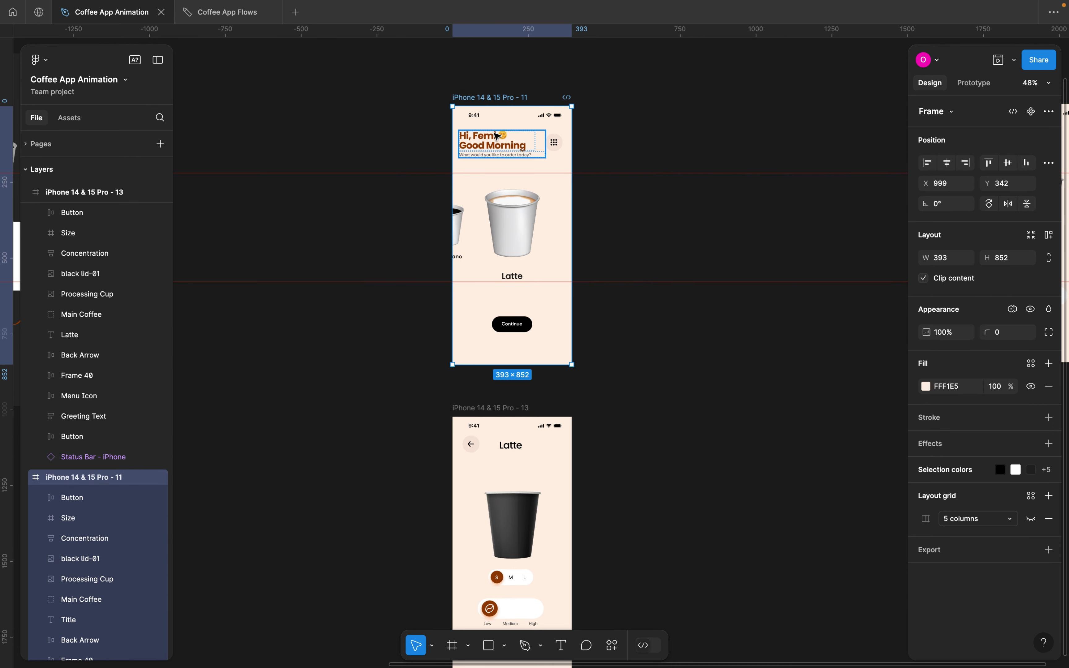
scroll(89, 530, down, 3)
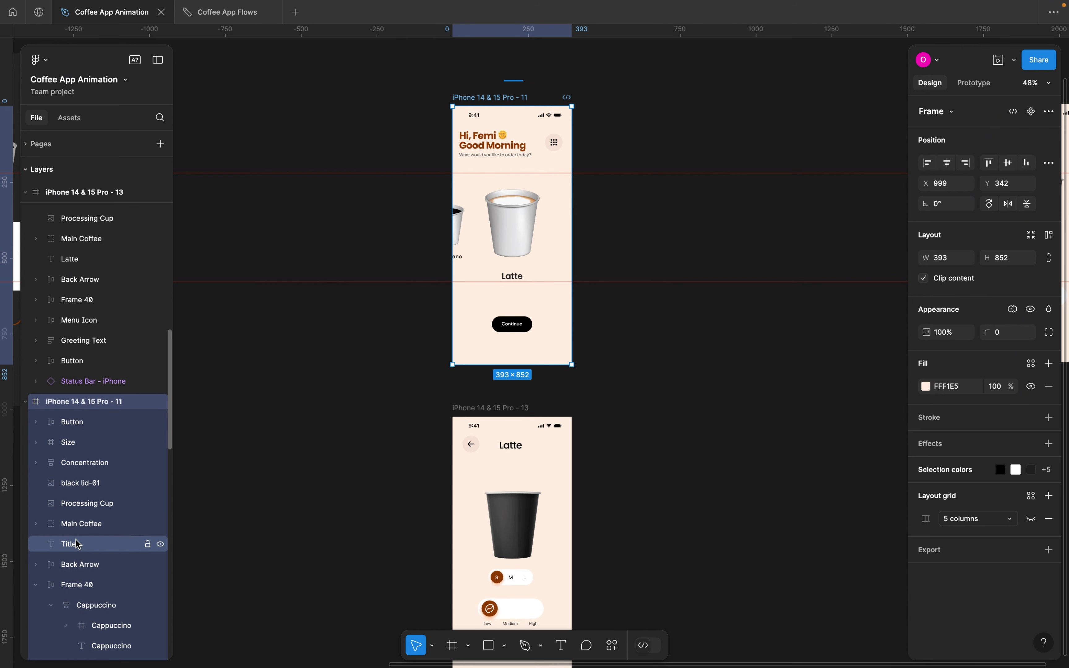
click(84, 544)
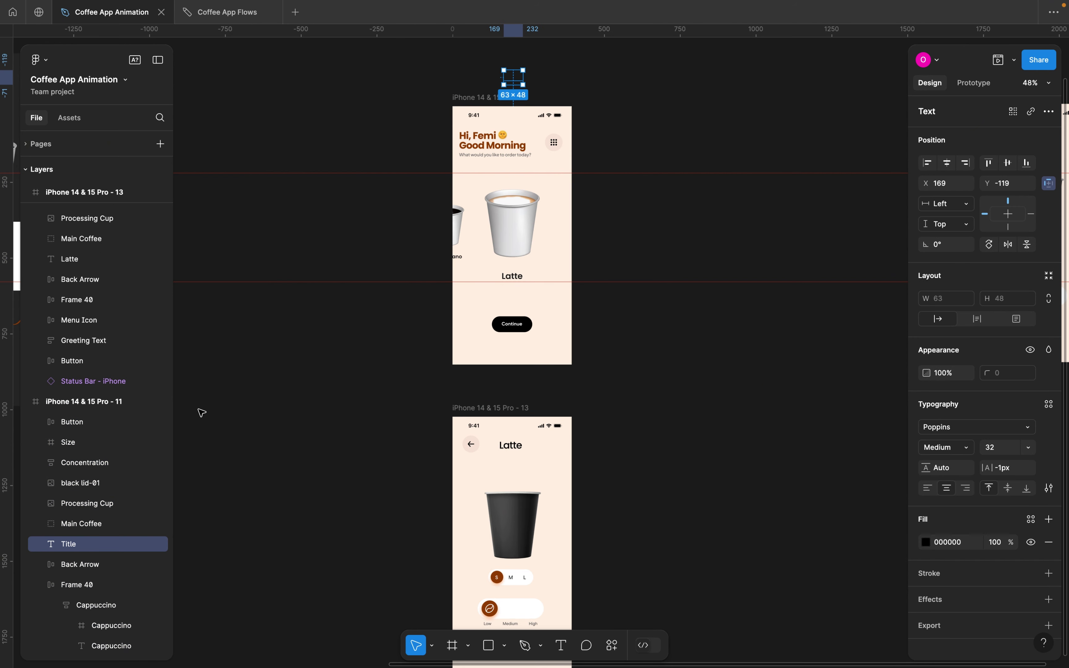
click(518, 82)
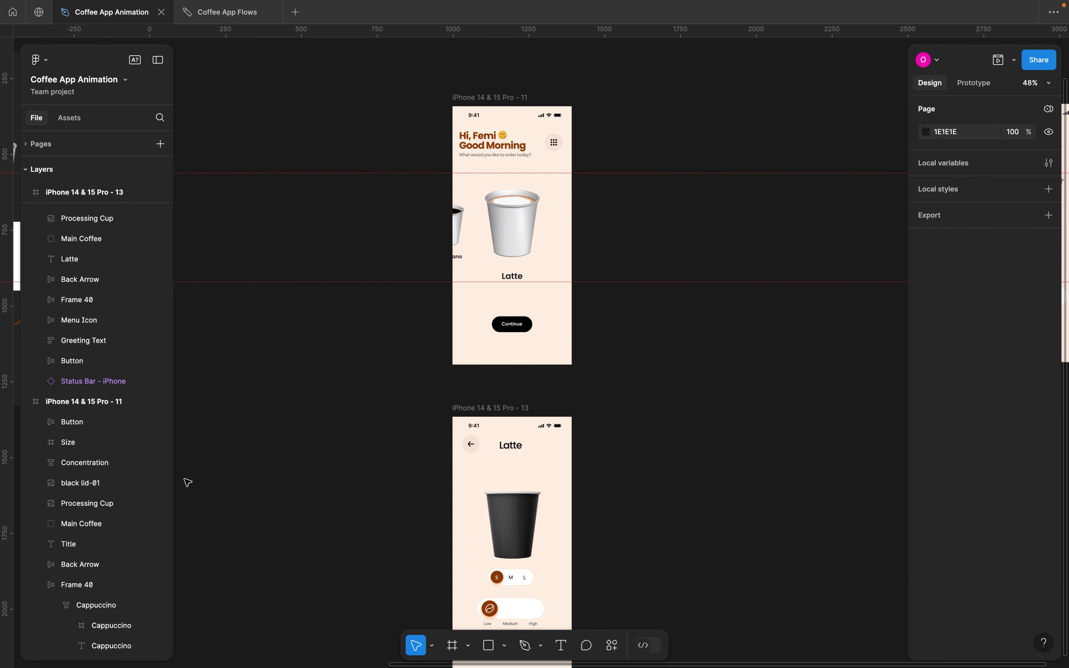
click(73, 548)
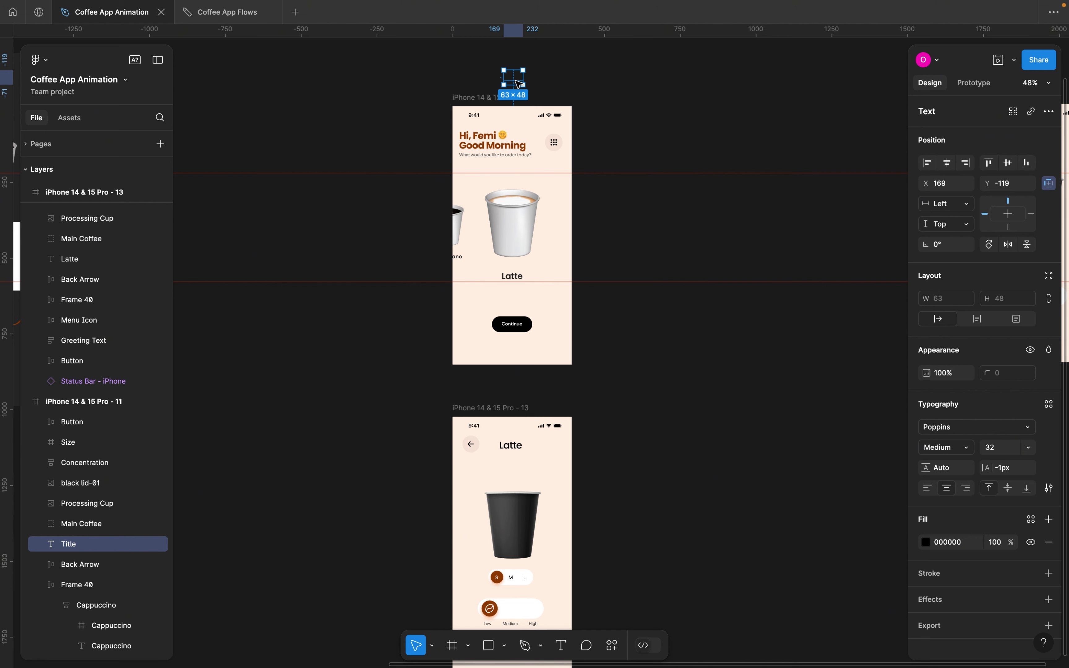
drag(517, 82, 514, 123)
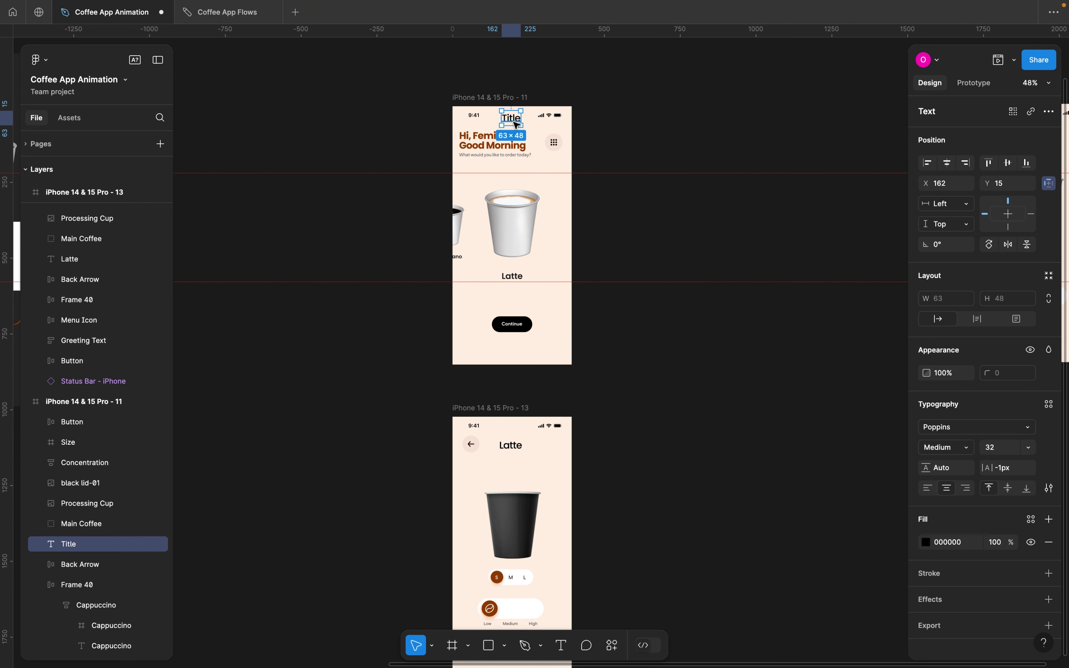
Change that title text to "Latte" and move it back out of sight above the frame
double_click(514, 123)
text(Latte)
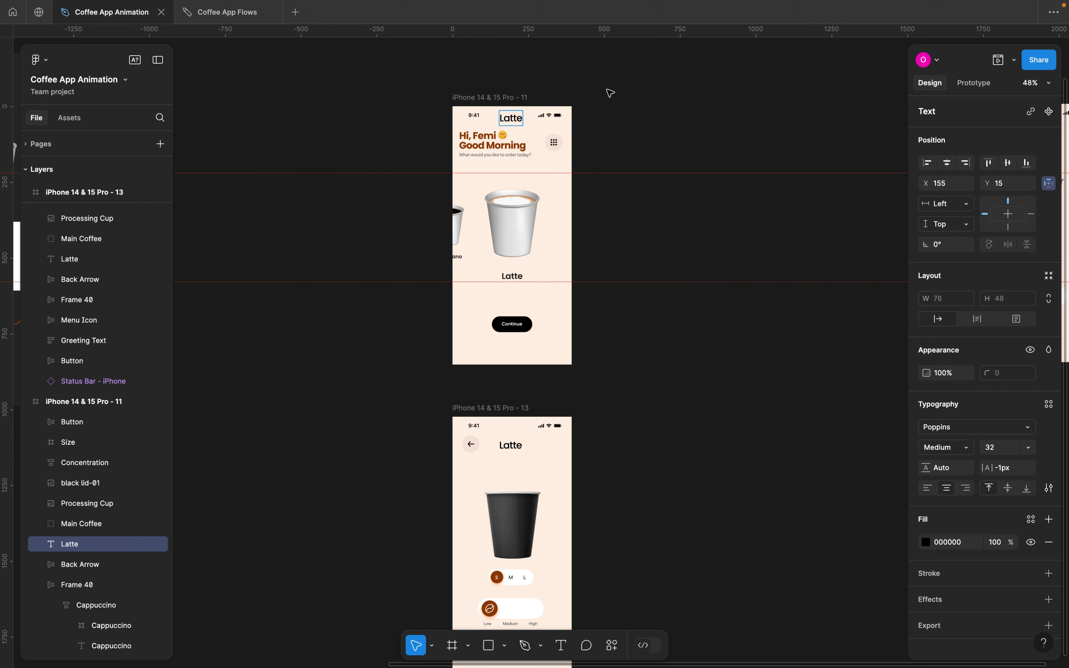
key(Escape)
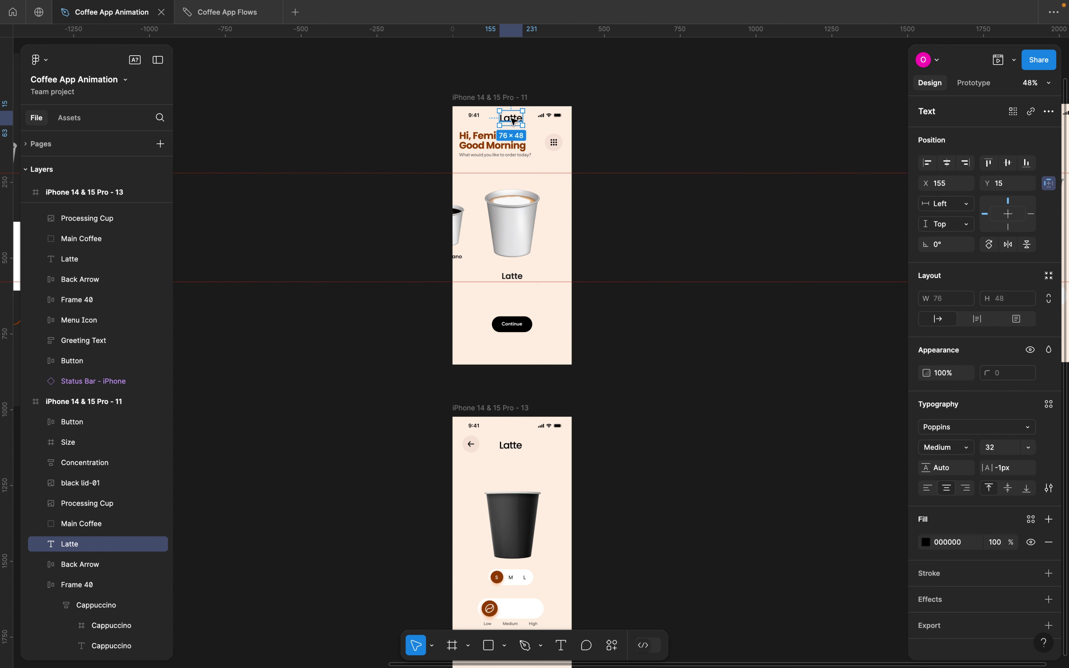
drag(513, 120, 514, 85)
click(614, 84)
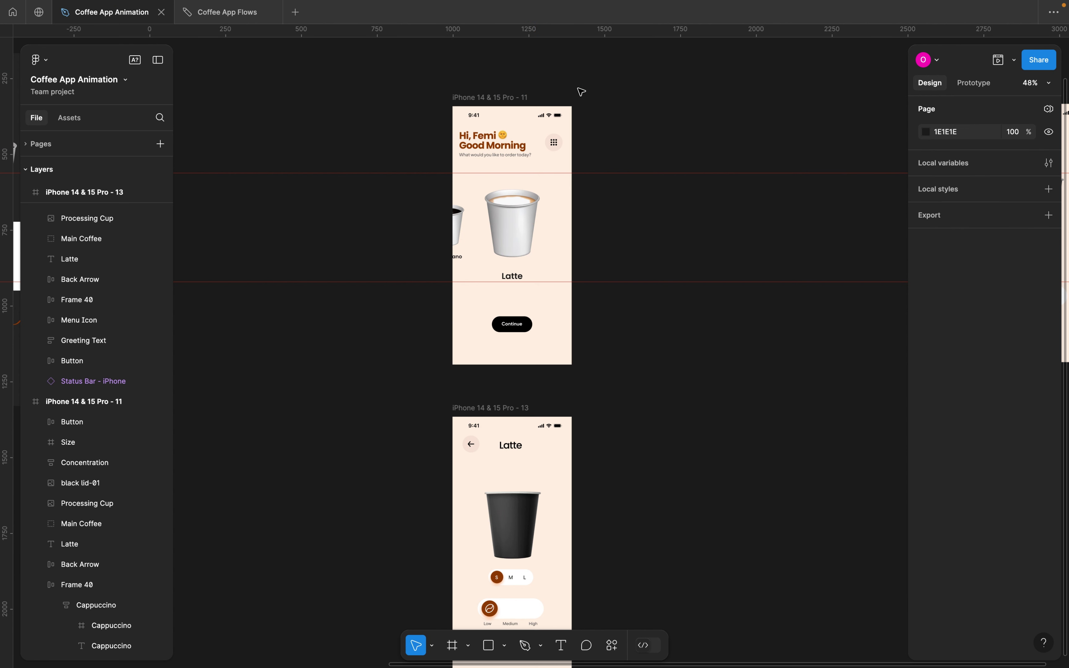
Preview the prototype from iPhone 14 & 15 Pro - 11 and test the transition from the Latte cup, restarting it once
click(965, 83)
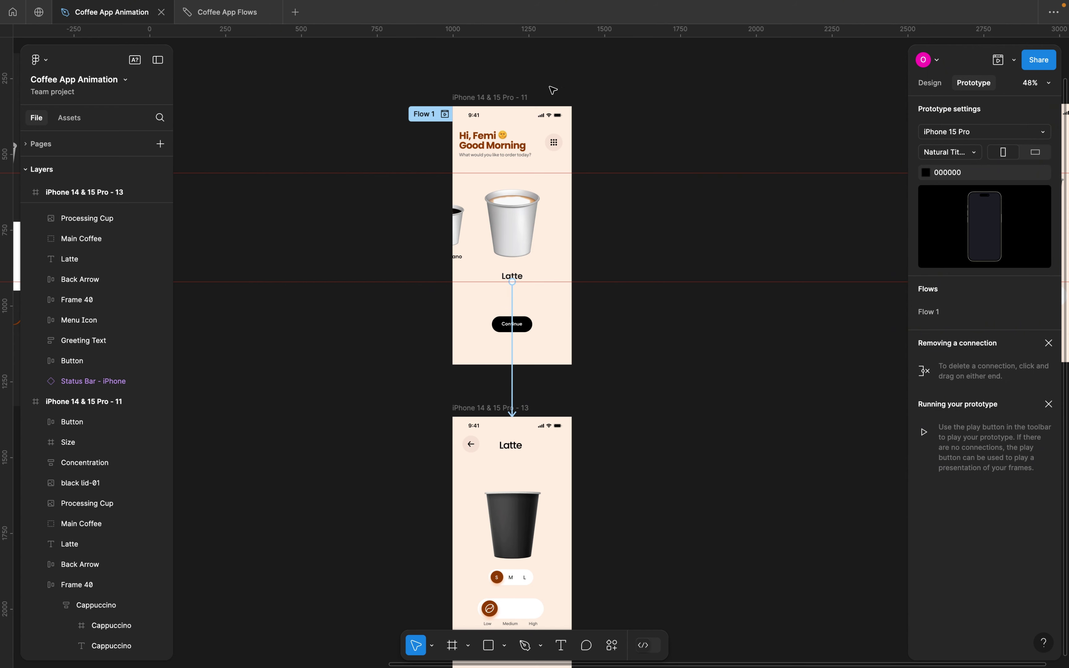
click(500, 99)
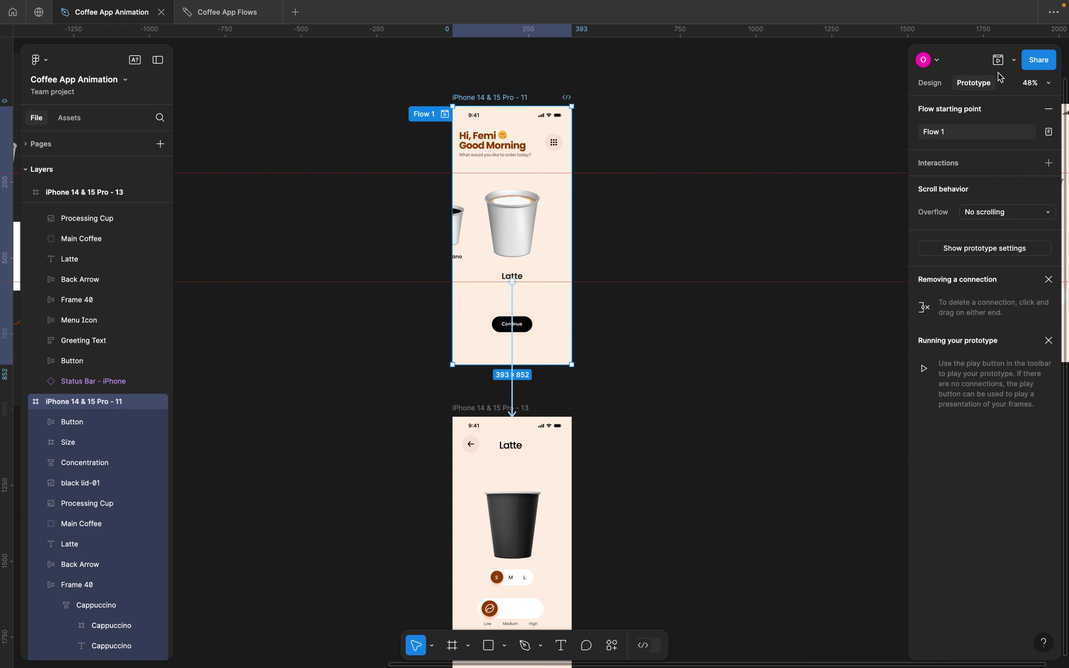
click(998, 62)
click(370, 454)
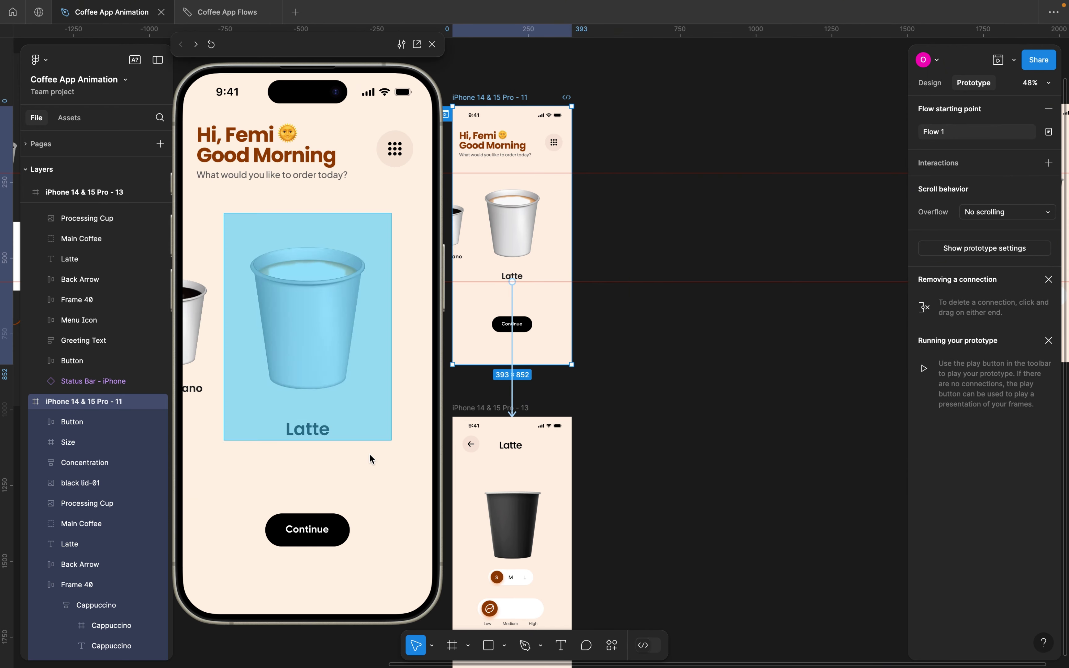
click(318, 362)
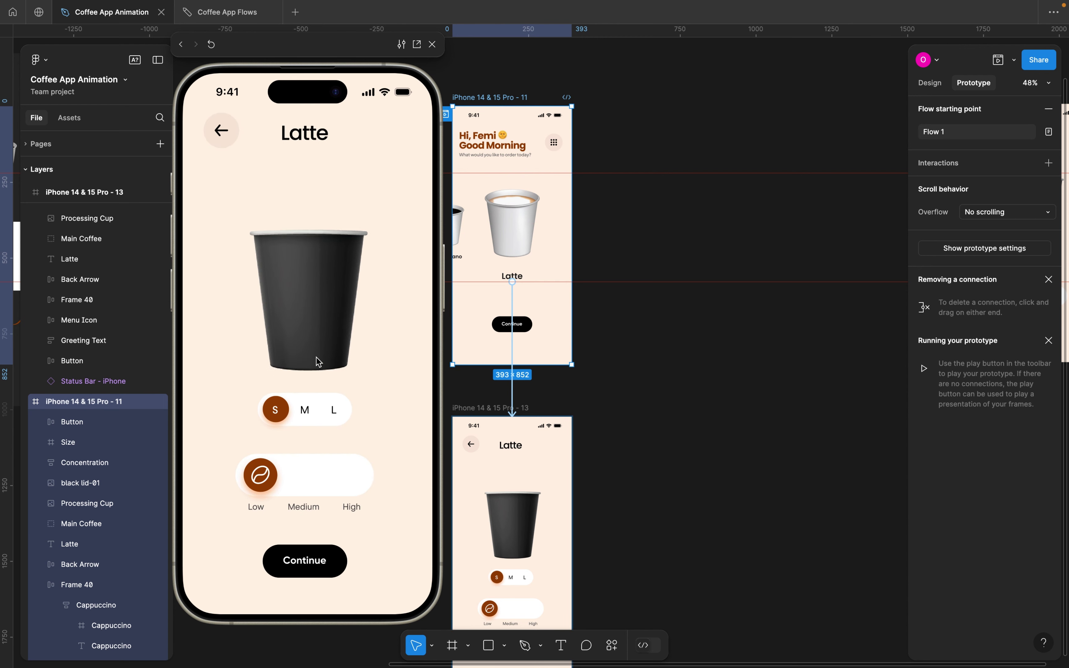
key(r)
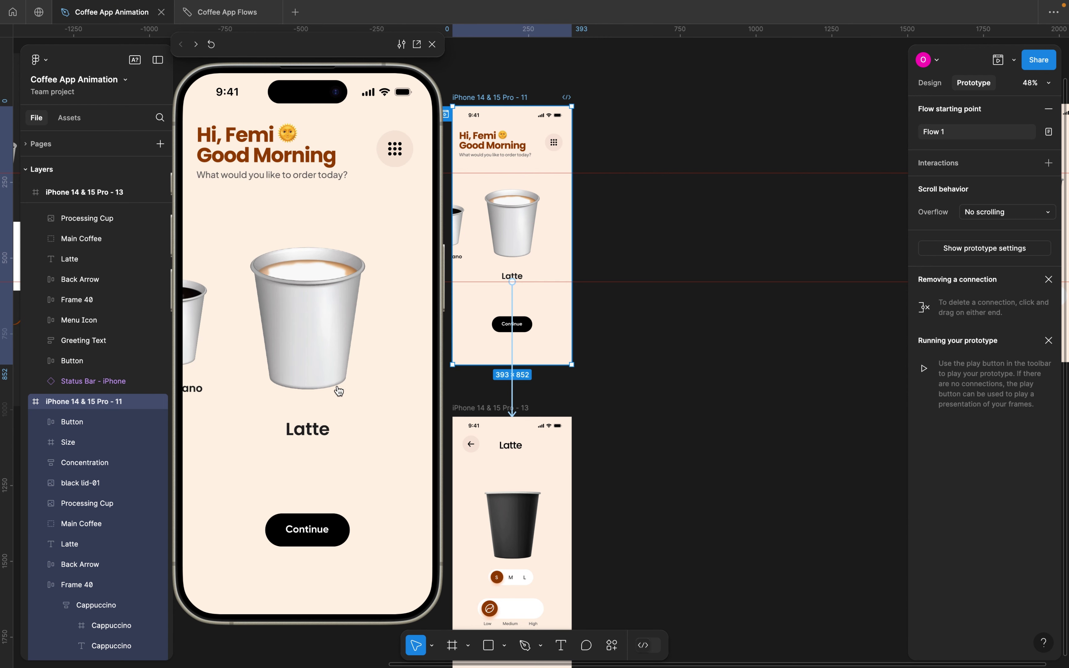
click(311, 365)
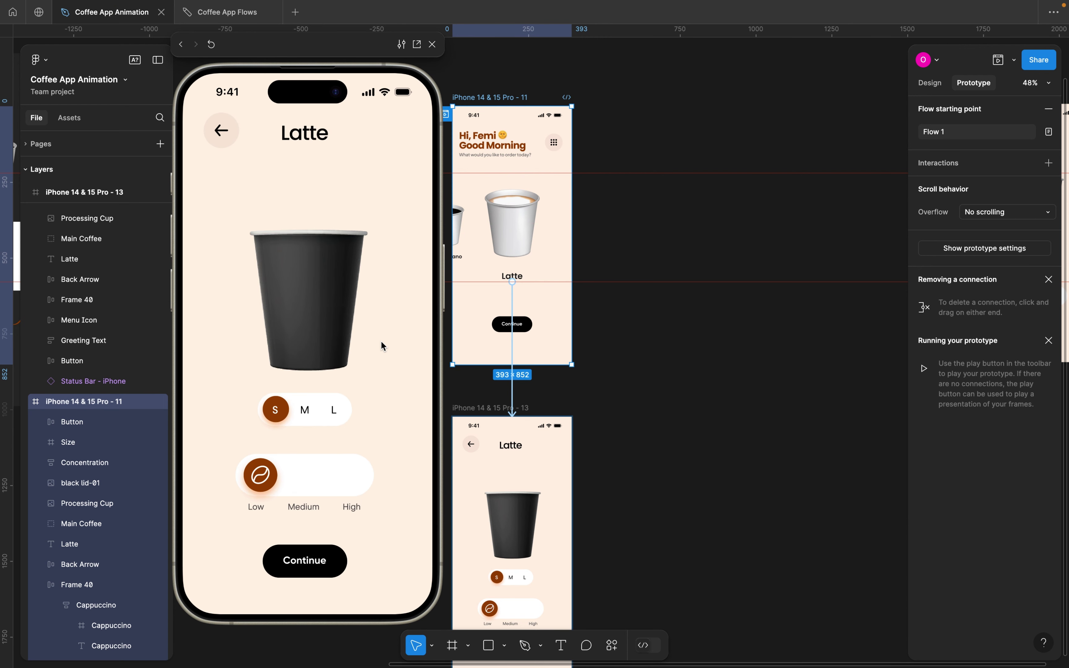
Link the Back Arrow on iPhone 14 & 15 Pro - 13 to frame iPhone 14 & 15 Pro - 11 with an on-tap Navigate to interaction
click(472, 448)
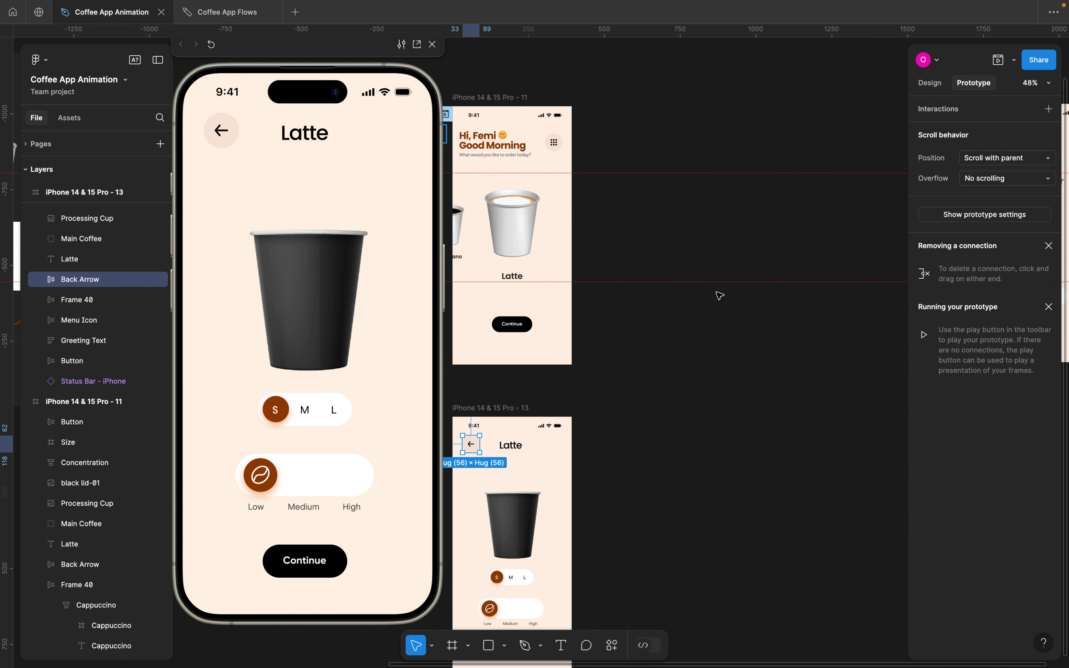
scroll(547, 426, left, 2)
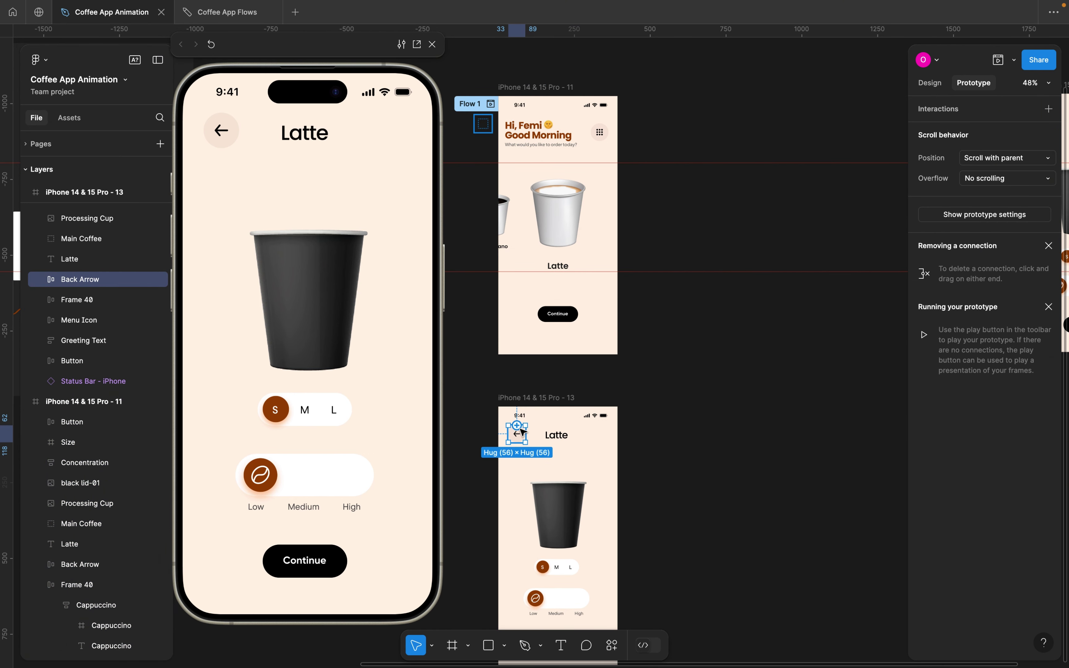
drag(517, 426, 525, 337)
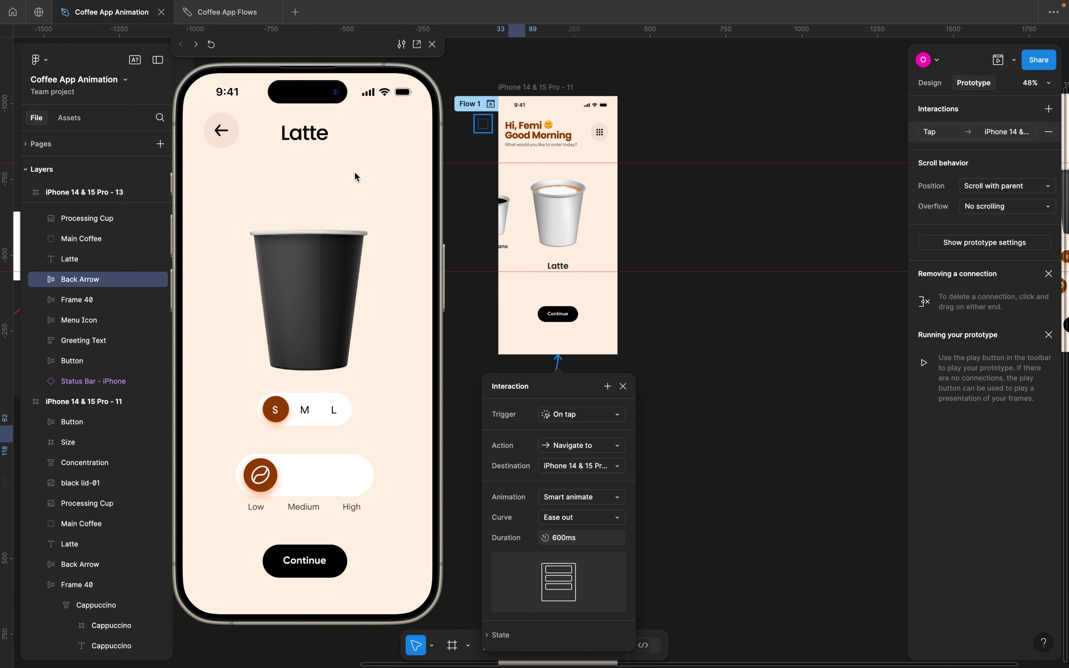
Test the back arrow and the Latte cup transitions in the preview, then close the preview
click(221, 133)
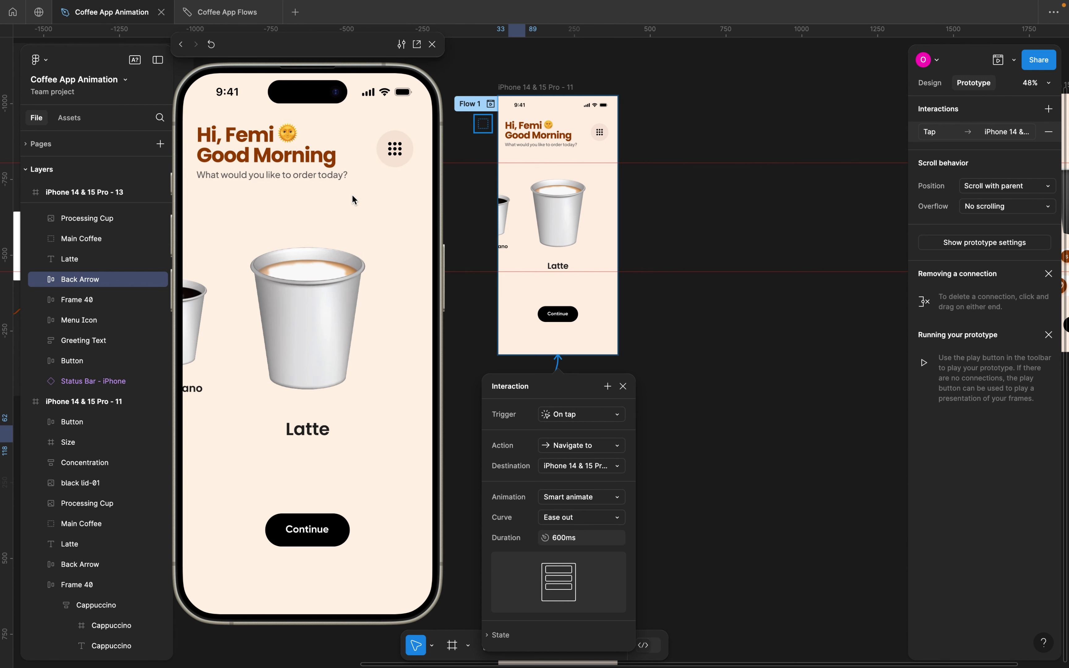
click(313, 501)
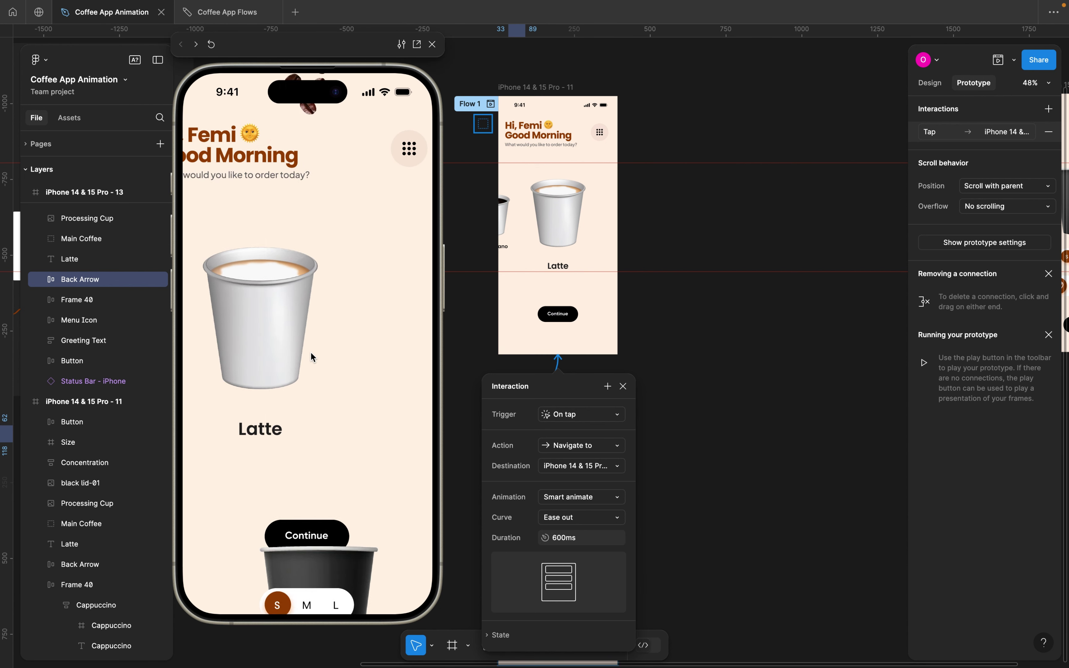
click(221, 133)
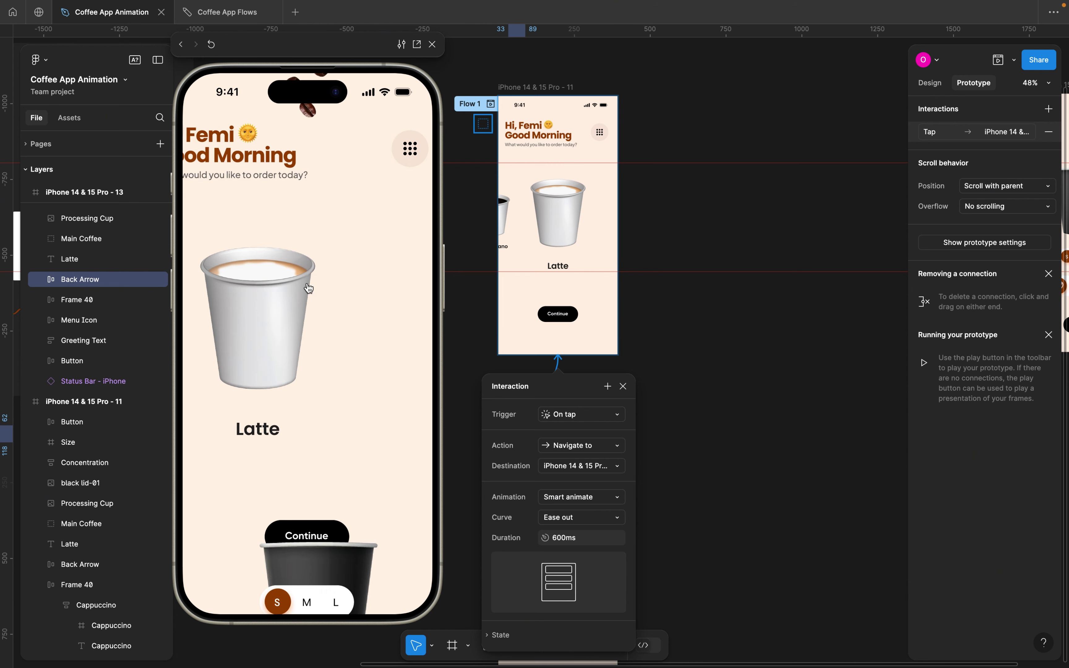
click(299, 311)
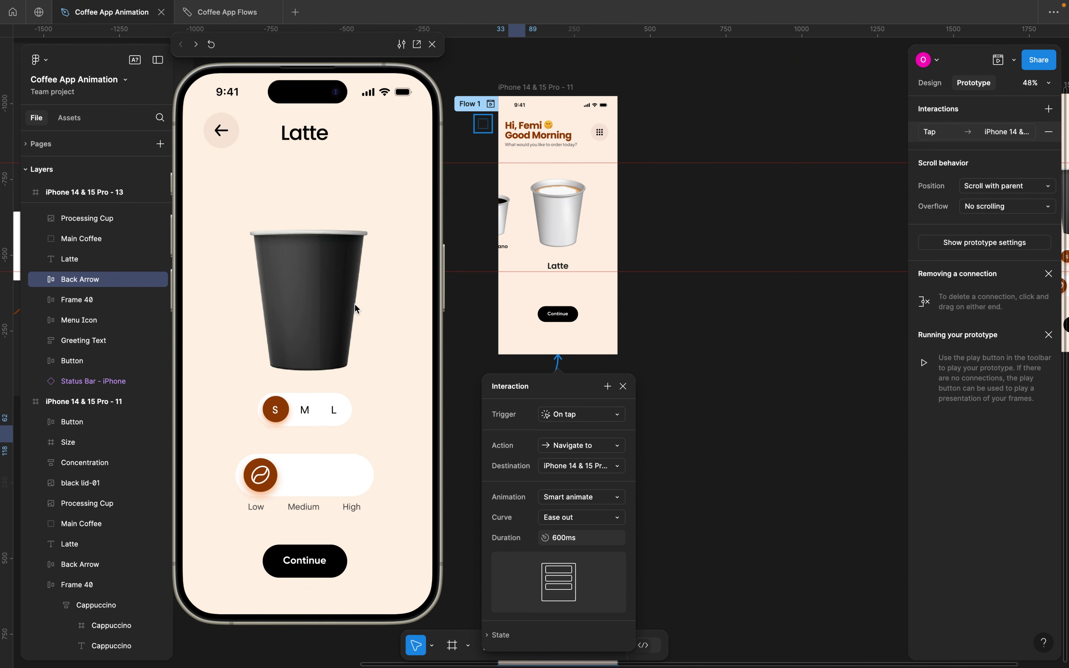
click(432, 46)
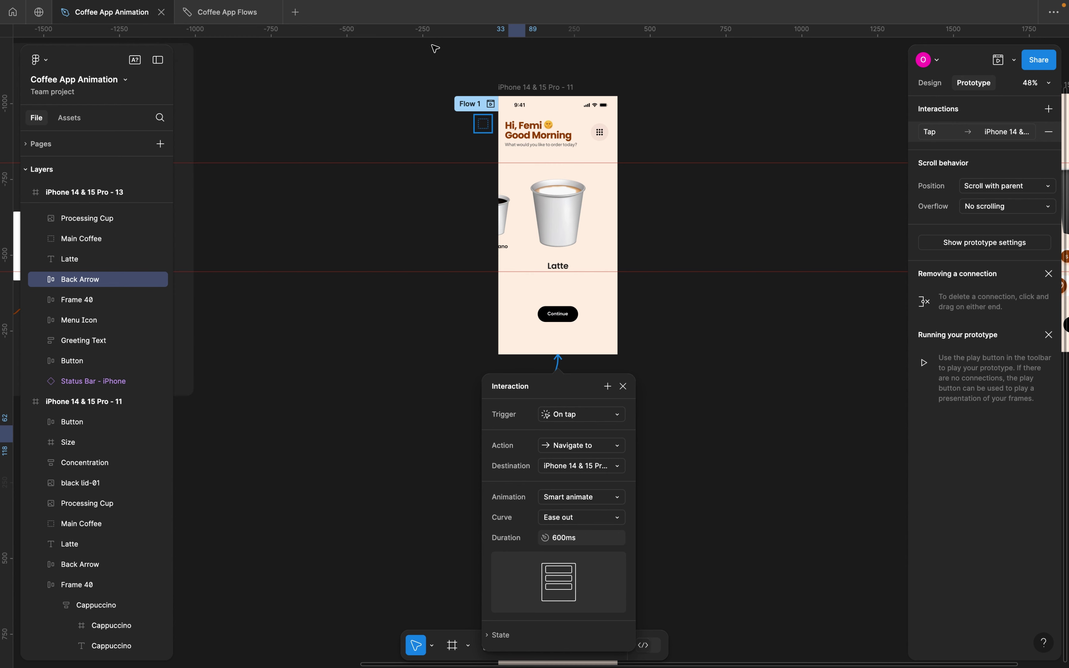
Close the interaction settings, deselect the back arrow and return to design editing
click(627, 391)
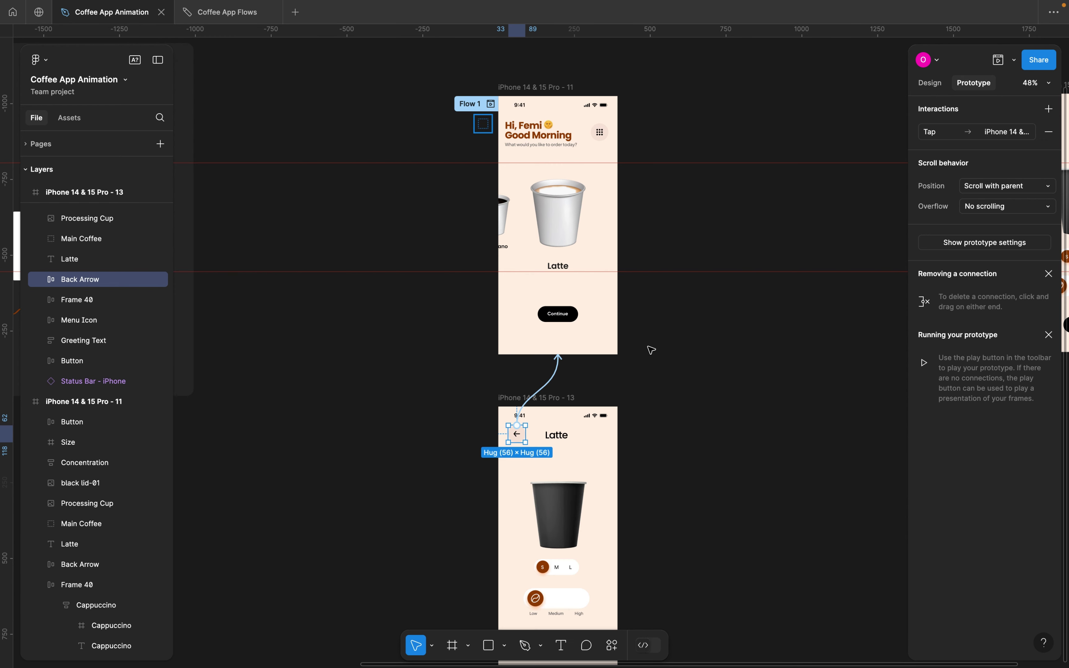
scroll(675, 300, up, 3)
click(621, 387)
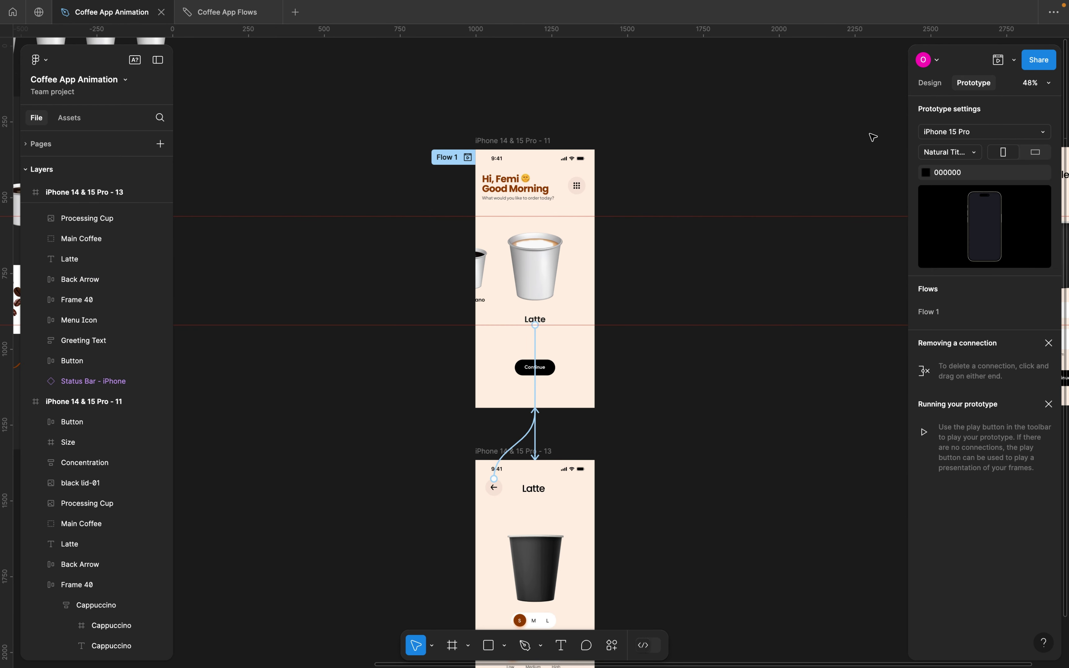
click(930, 83)
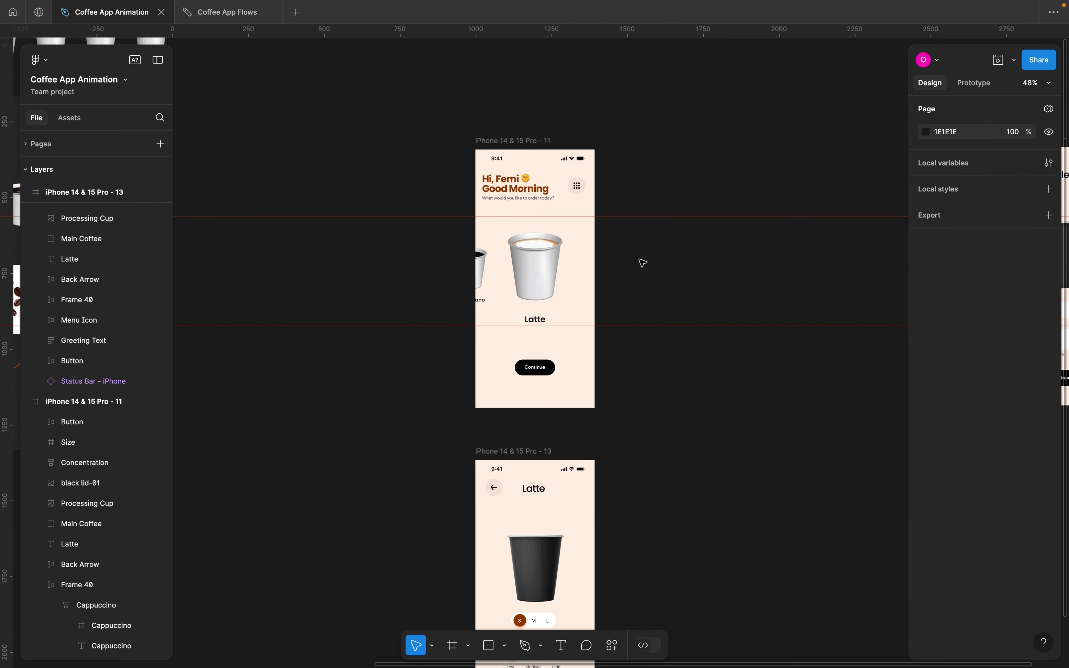
Set the auto layout alignment of Frame 40 in iPhone 14 & 15 Pro - 11 to bottom center
scroll(535, 265, up, 5)
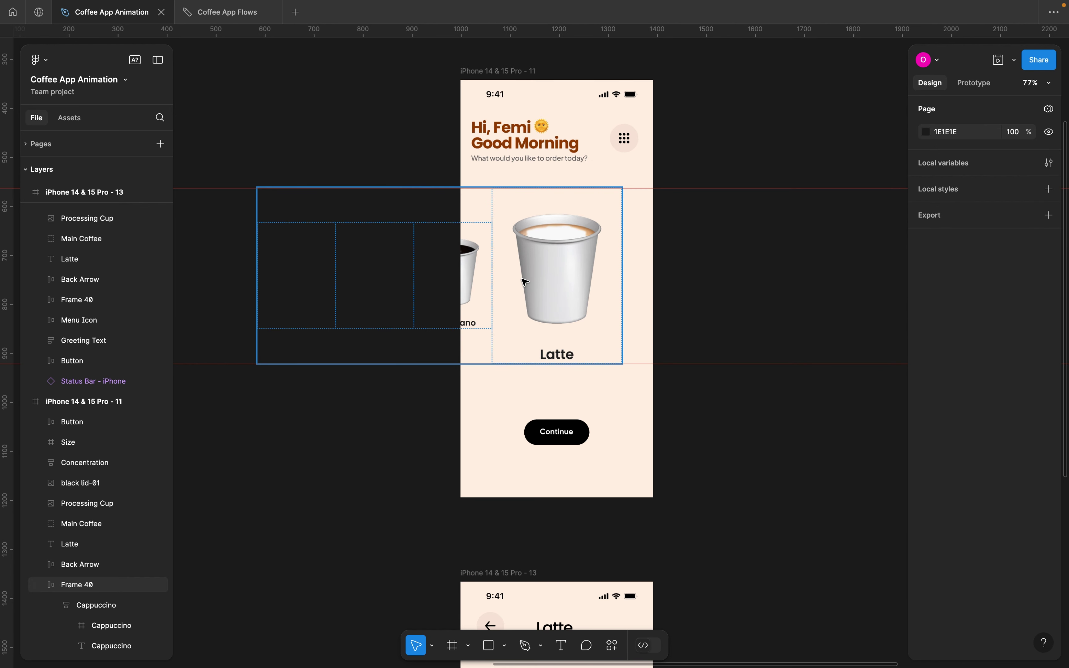
click(541, 282)
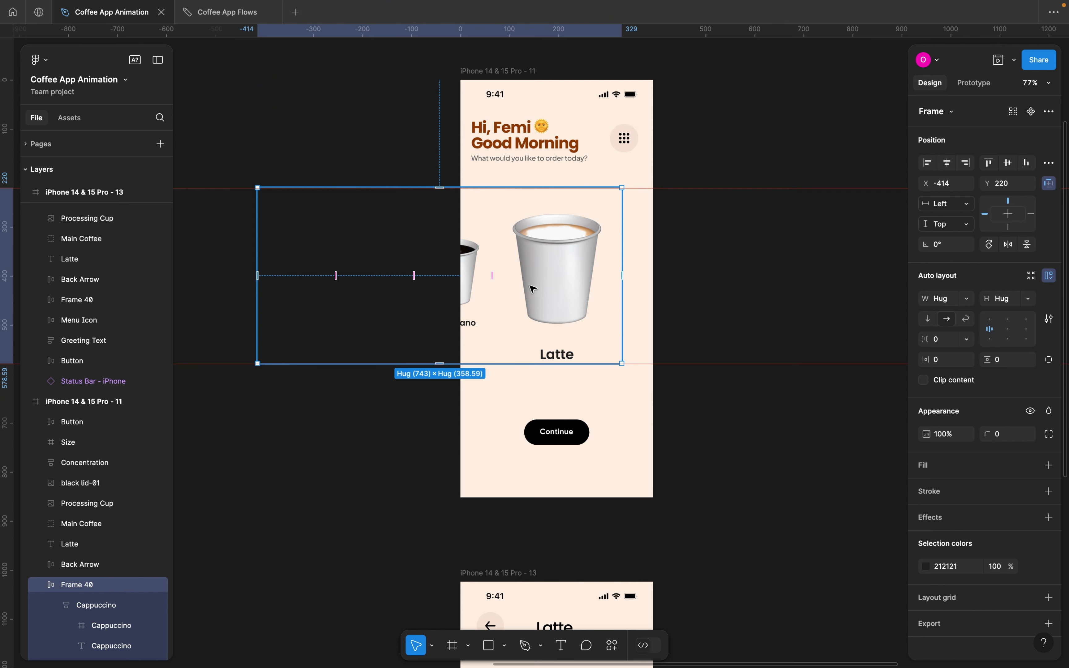
scroll(97, 574, down, 3)
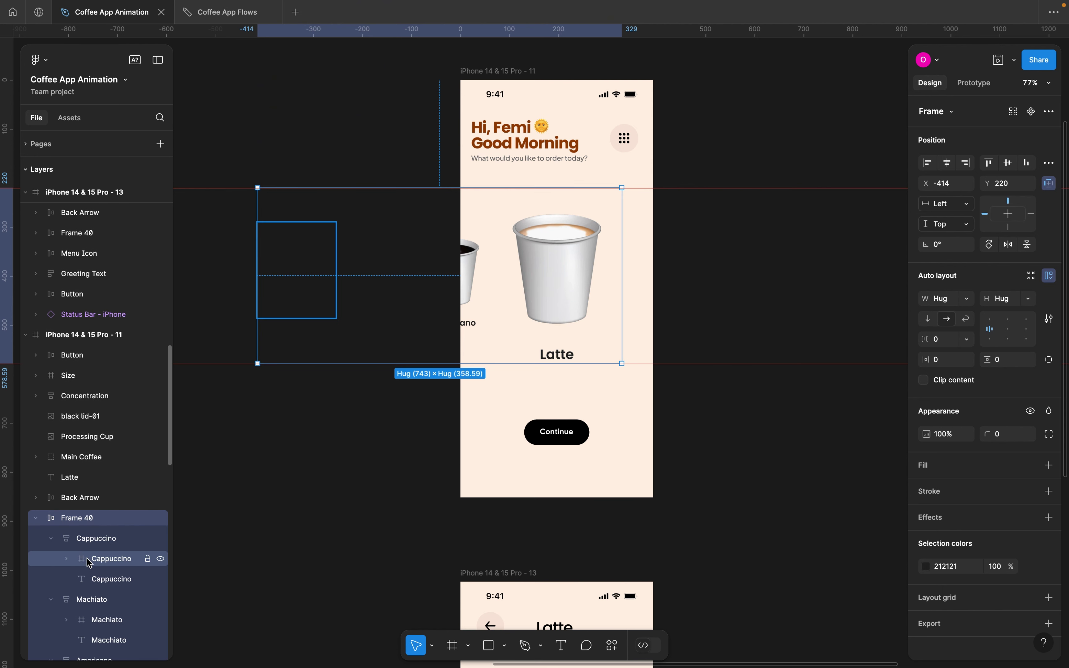
click(51, 538)
click(51, 556)
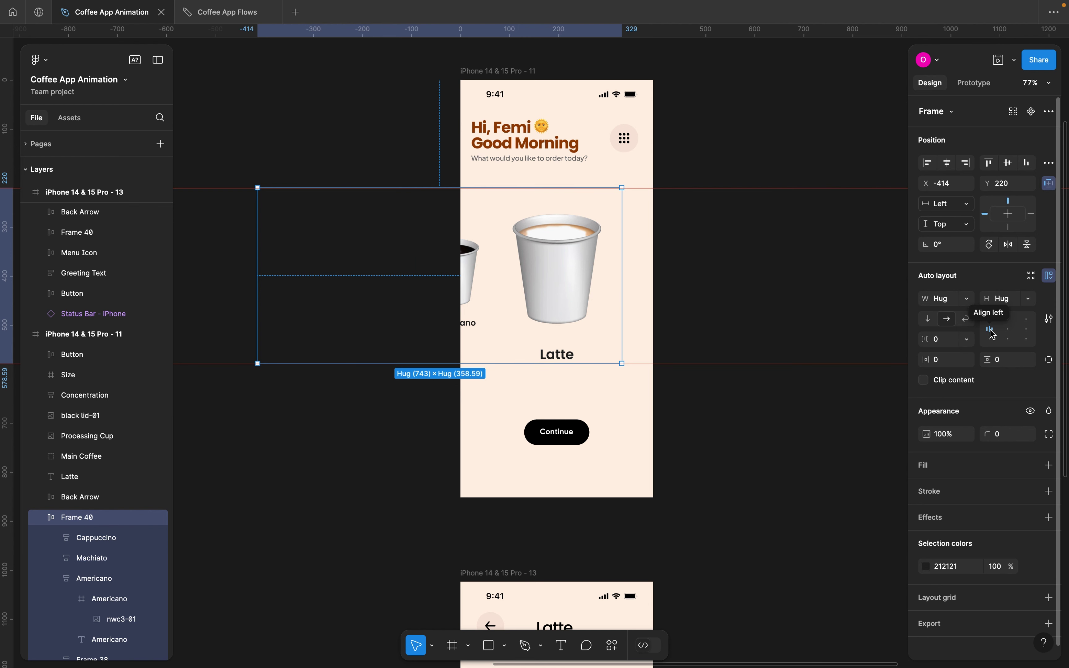
click(1008, 339)
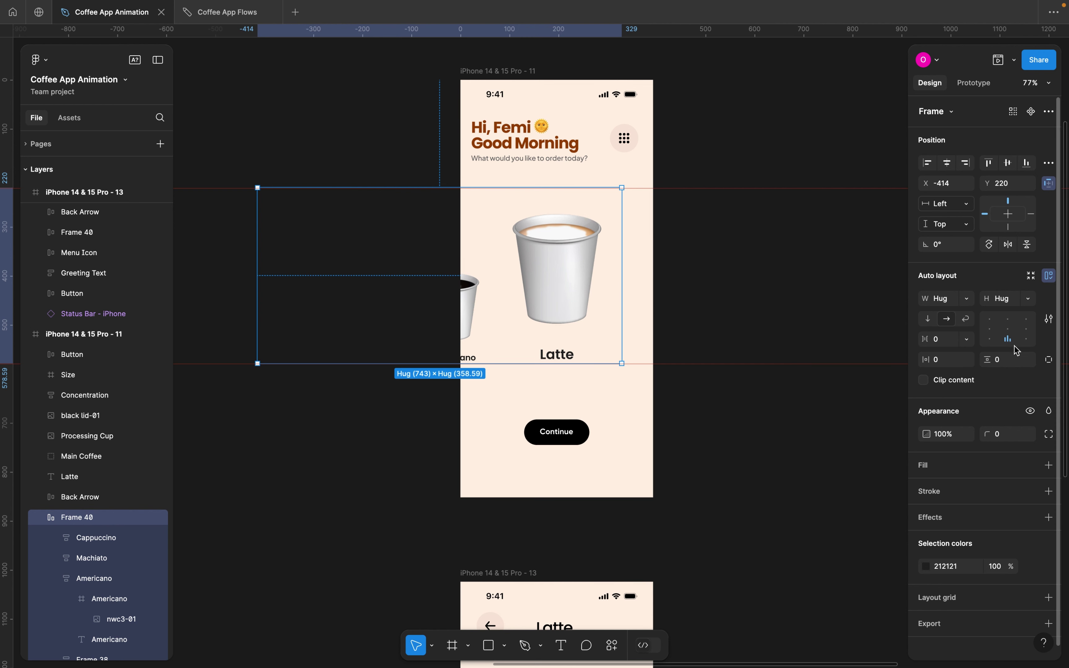
Set the auto layout alignment of the off-screen Frame 40 in iPhone 14 & 15 Pro - 13 to bottom center
scroll(691, 411, down, 10)
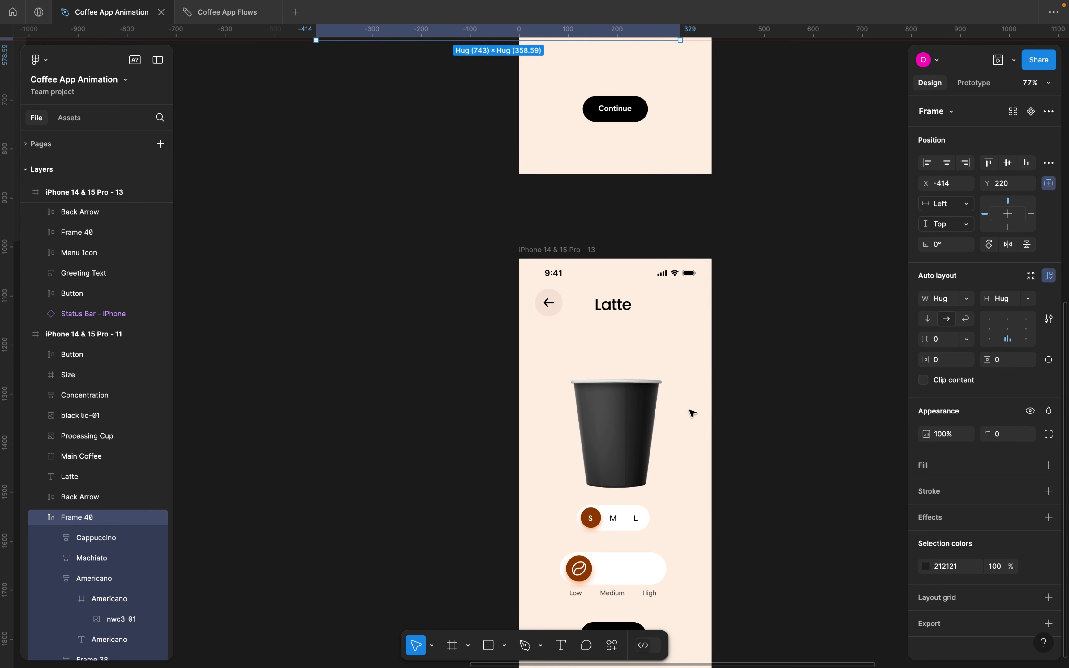
click(532, 207)
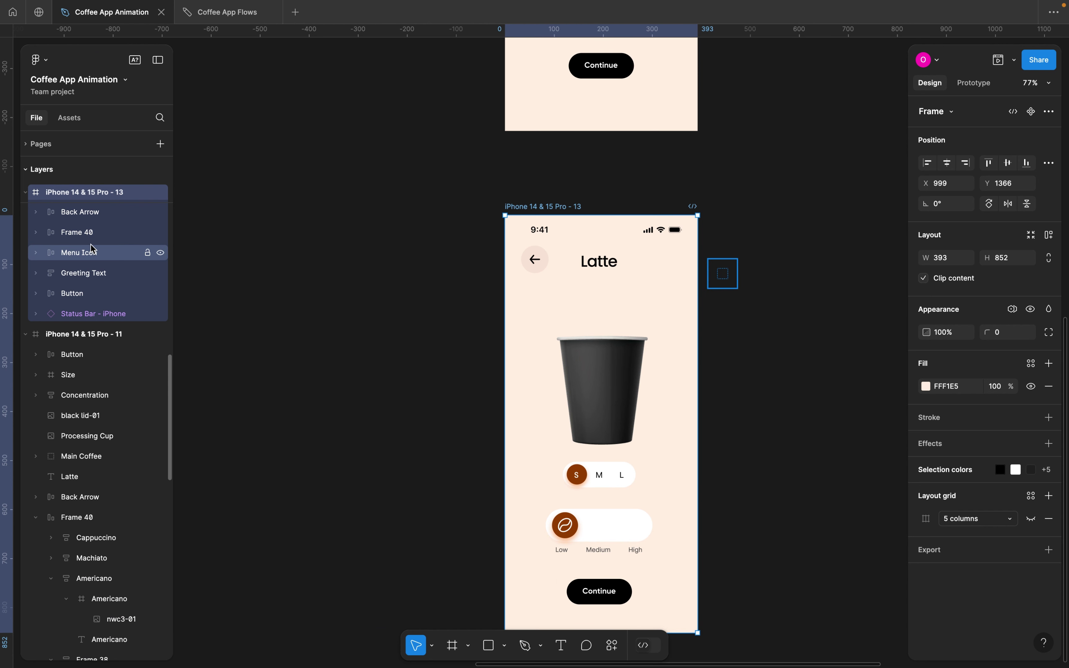
scroll(530, 120, up, 5)
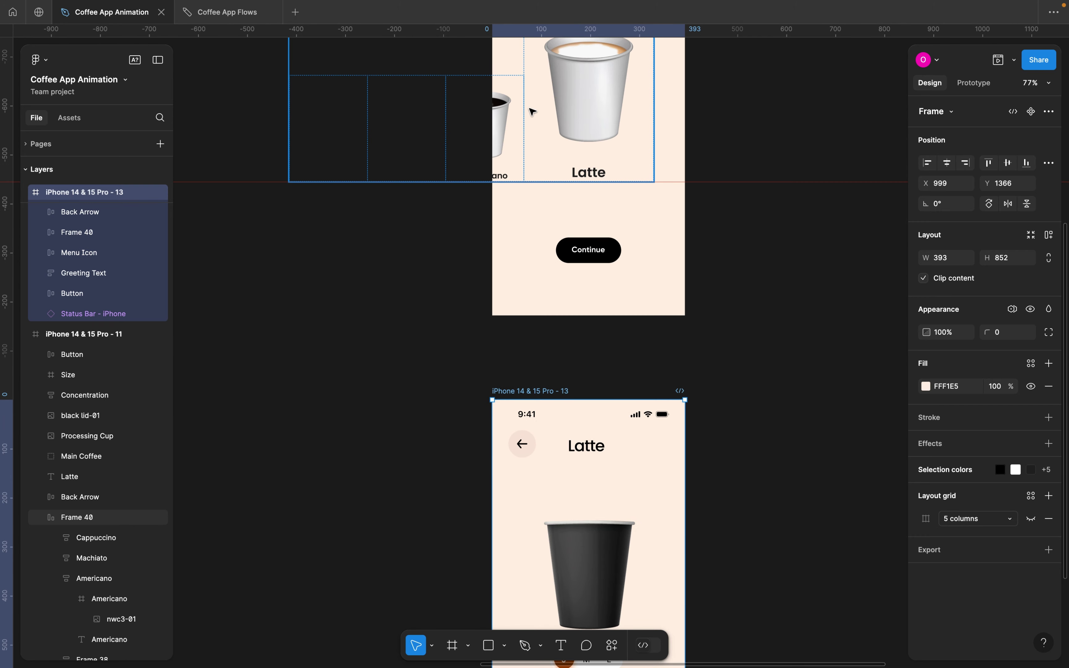
click(532, 111)
scroll(448, 376, down, 3)
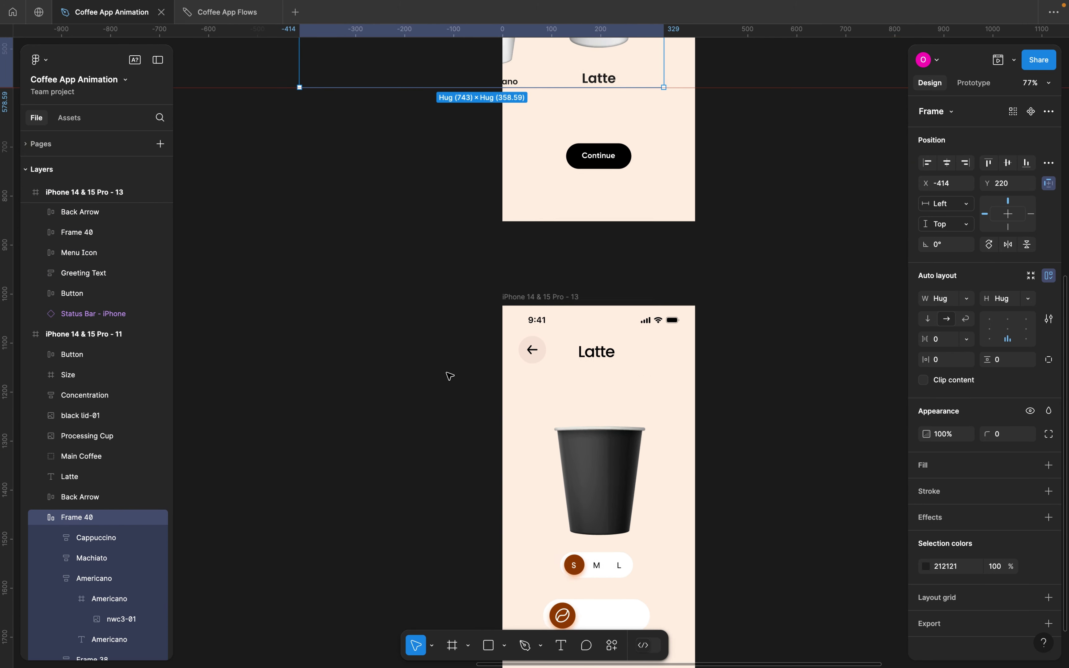
scroll(448, 375, down, 2)
click(544, 245)
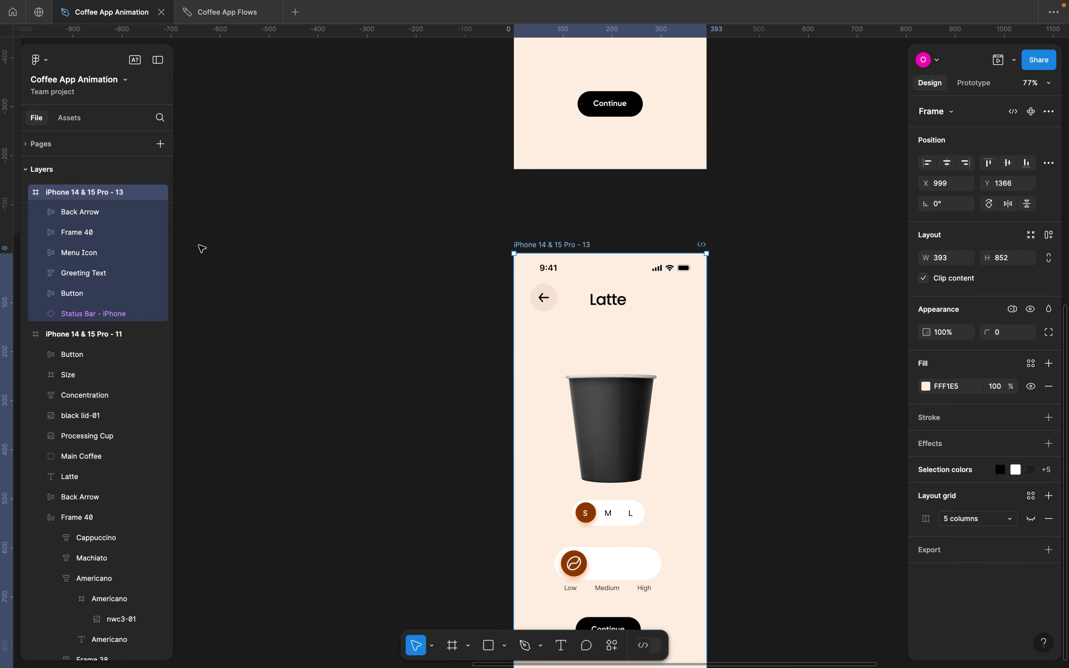
click(81, 234)
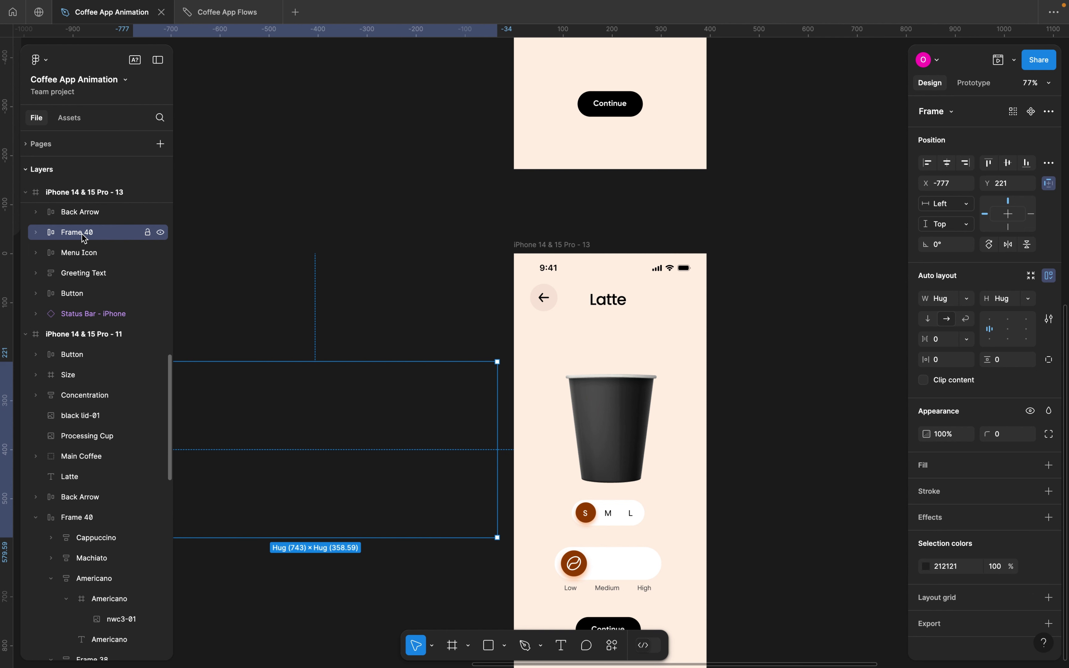
scroll(334, 312, left, 3)
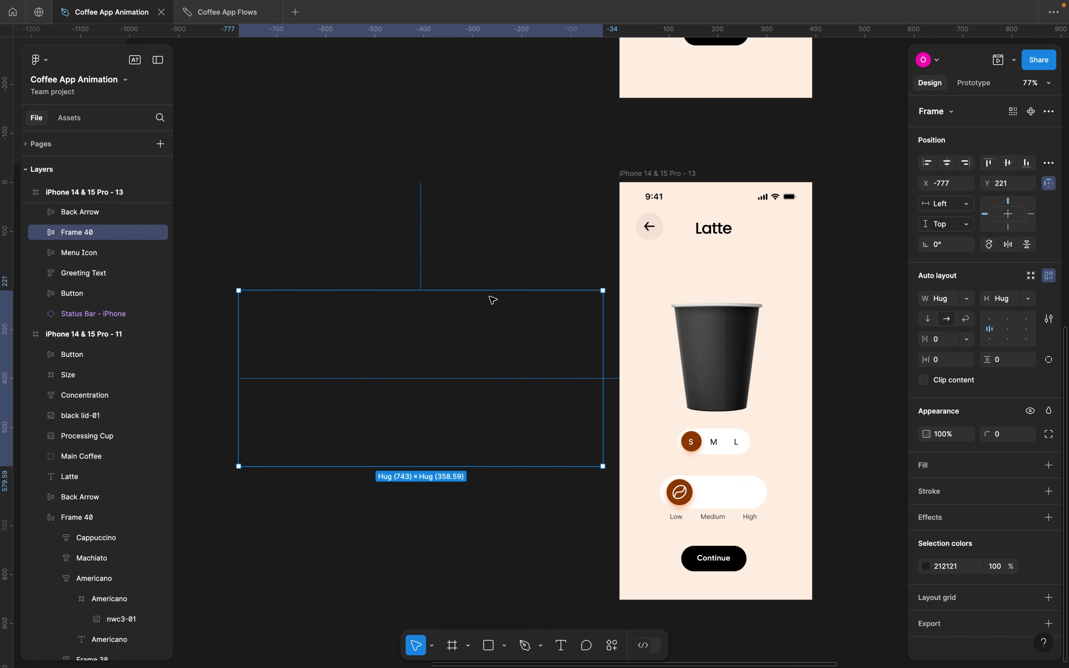
click(1007, 340)
Examine the layouts of iPhone 14 & 15 Pro - 13 and iPhone 14 & 15 Pro - 11
scroll(757, 305, right, 3)
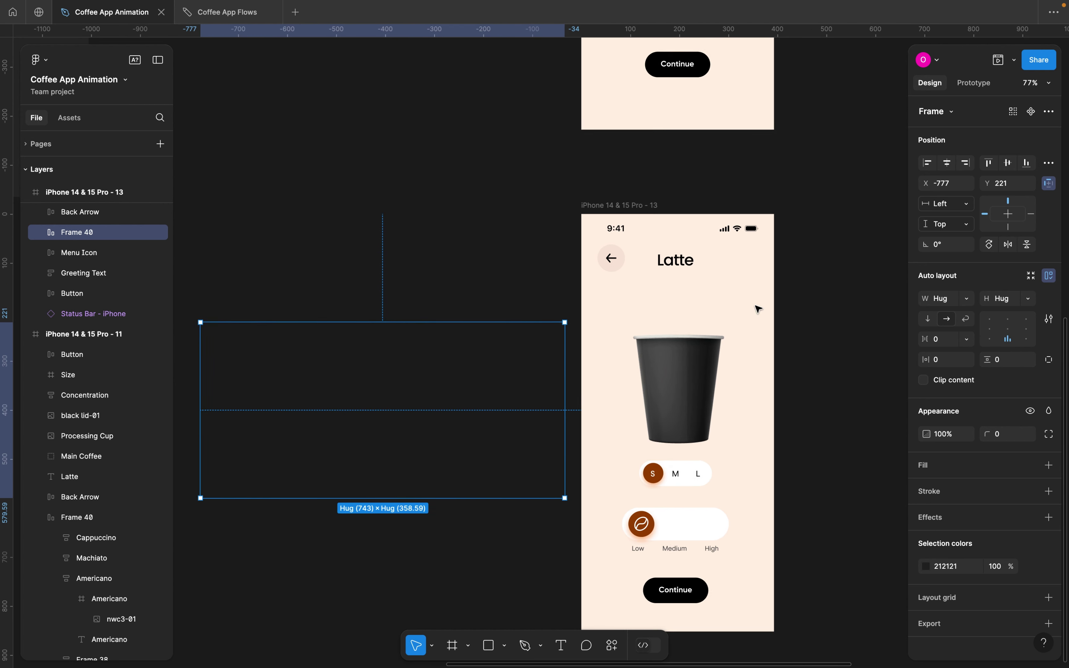
scroll(446, 401, down, 2)
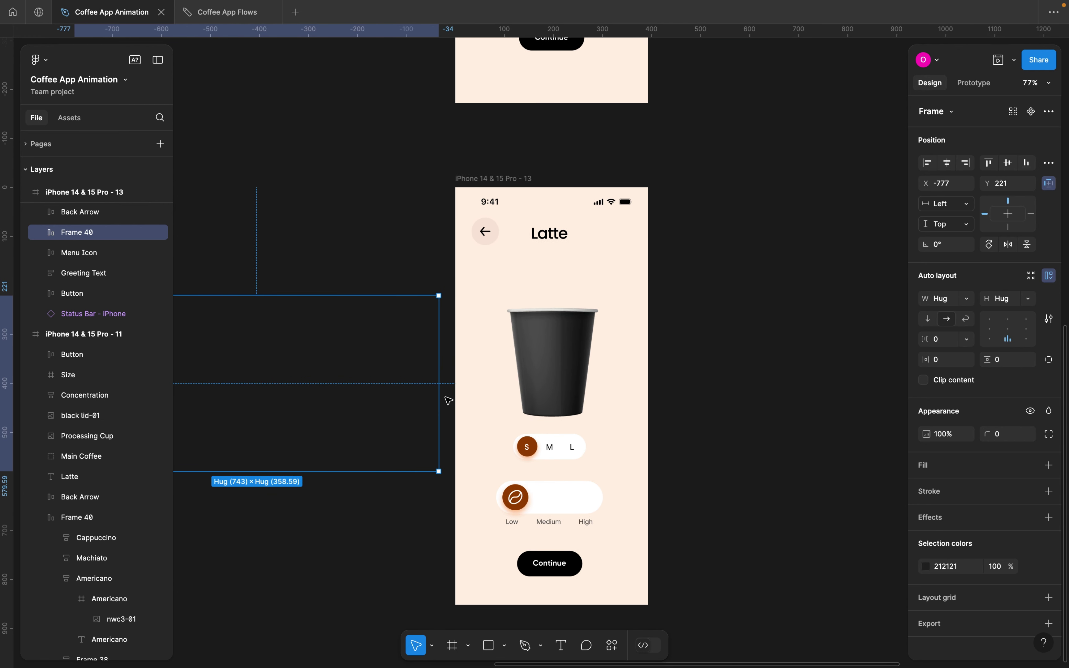
scroll(447, 400, up, 5)
scroll(447, 400, up, 3)
scroll(539, 234, down, 8)
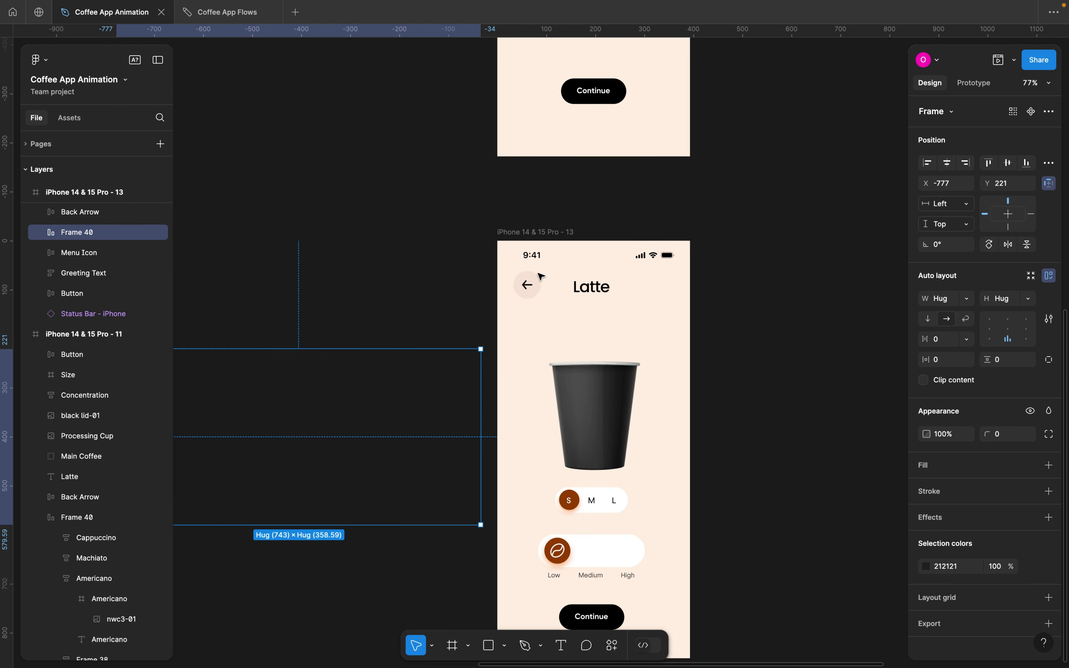
scroll(532, 387, right, 1)
scroll(532, 387, down, 1)
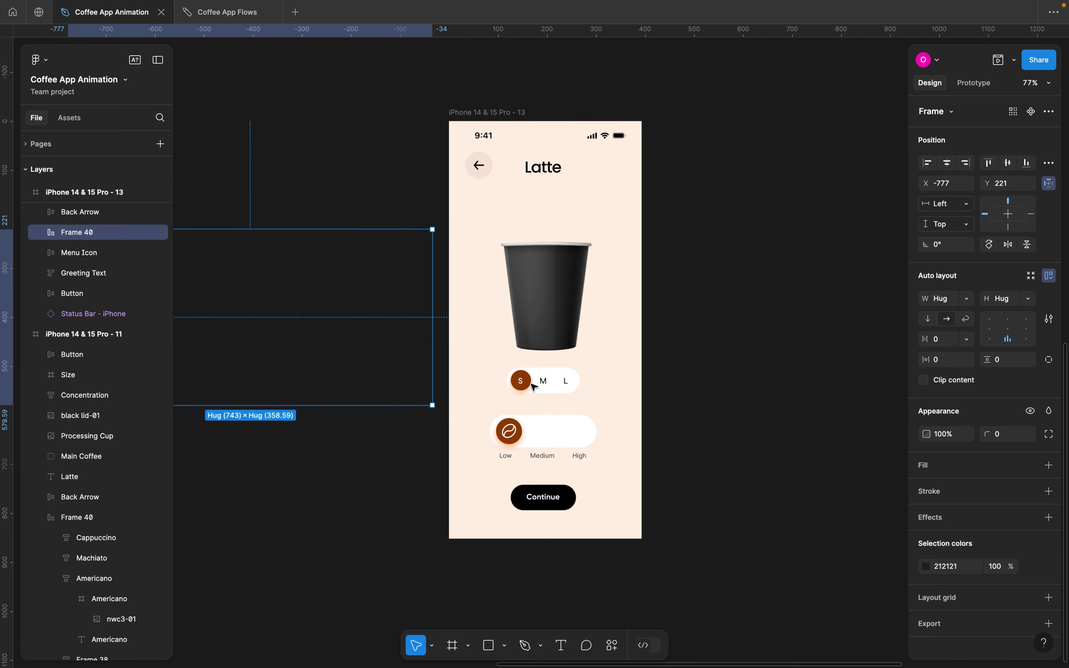
scroll(533, 386, up, 10)
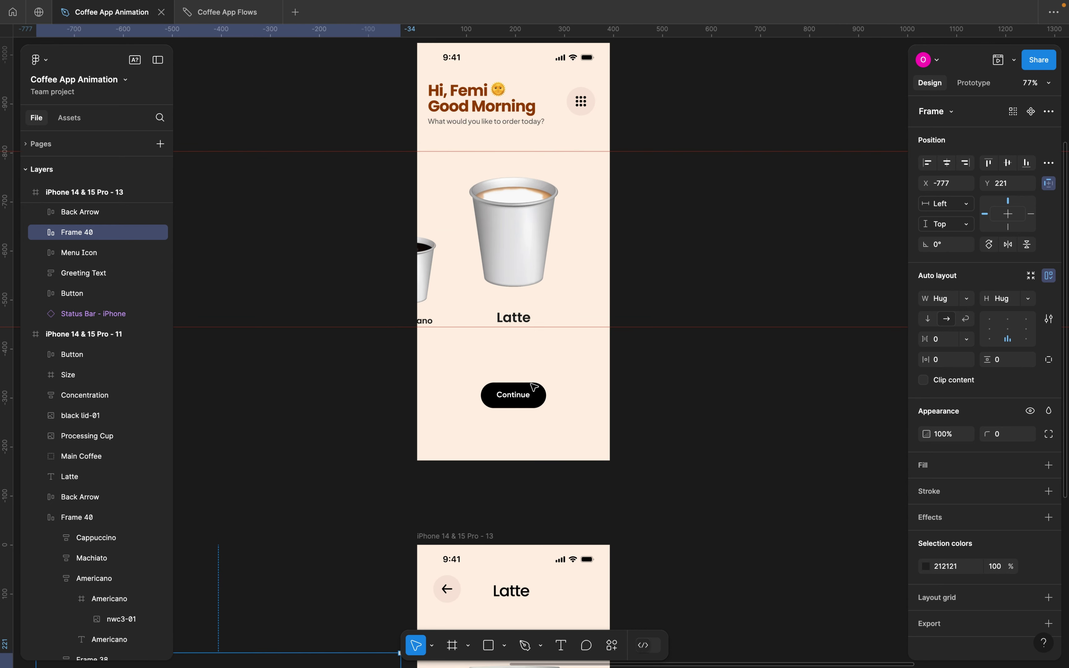
ctrl+scroll(535, 385, down, 3)
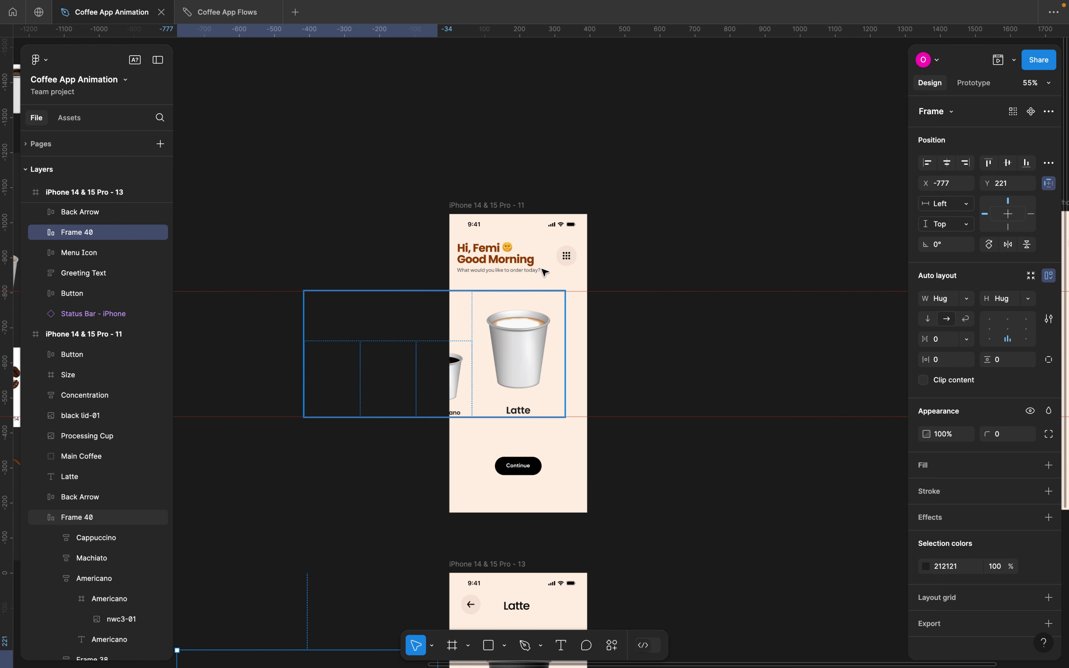
Show the 5-column layout grid on iPhone 14 & 15 Pro - 11 and check the Latte cup's frame against it
click(495, 205)
ctrl+scroll(498, 207, up, 3)
scroll(497, 206, down, 5)
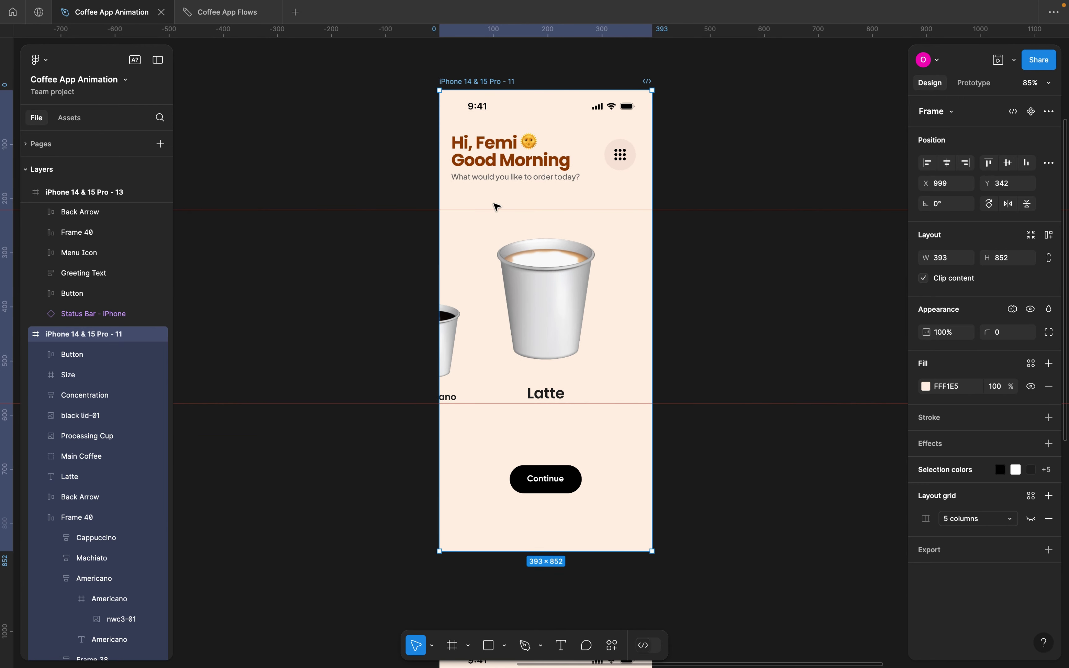
ctrl+scroll(521, 244, down, 3)
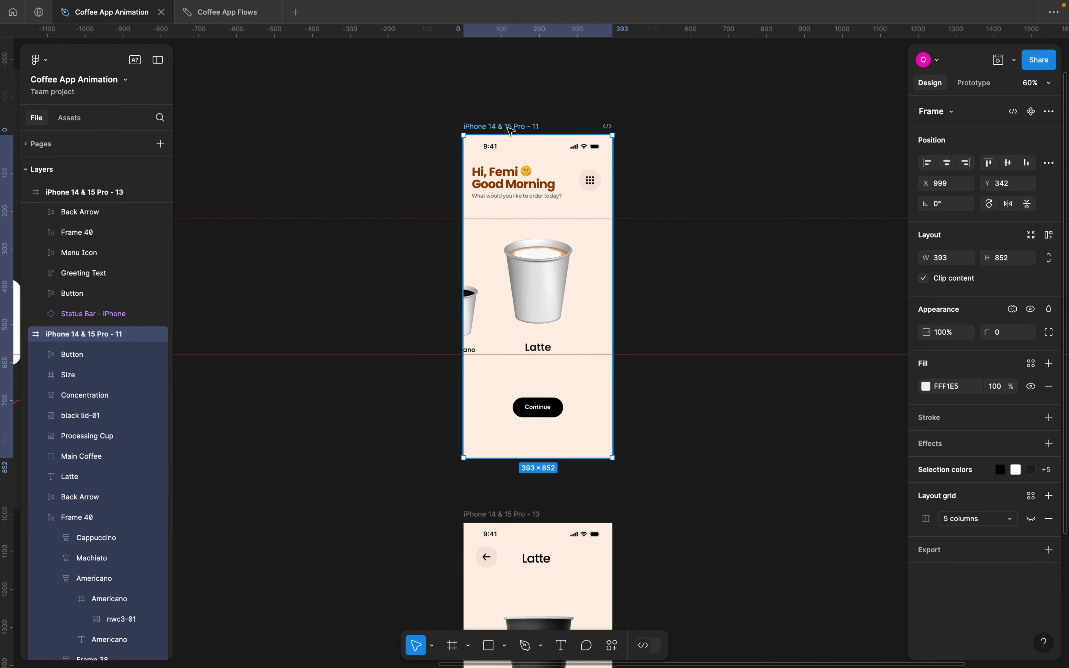
ctrl+scroll(510, 131, up, 5)
scroll(510, 131, down, 3)
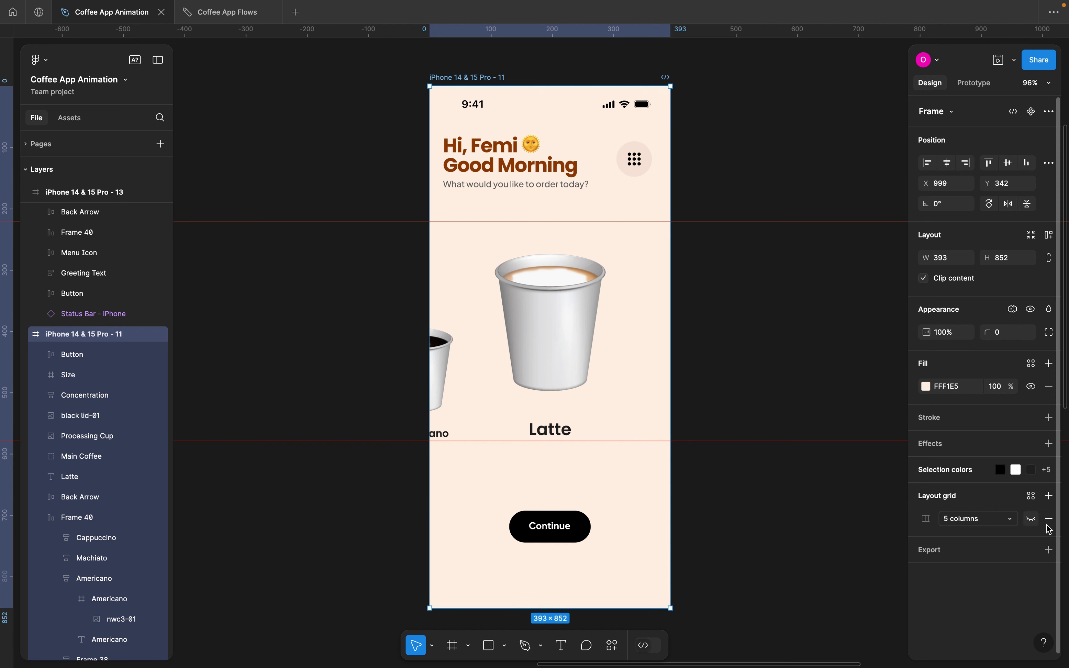
click(1033, 521)
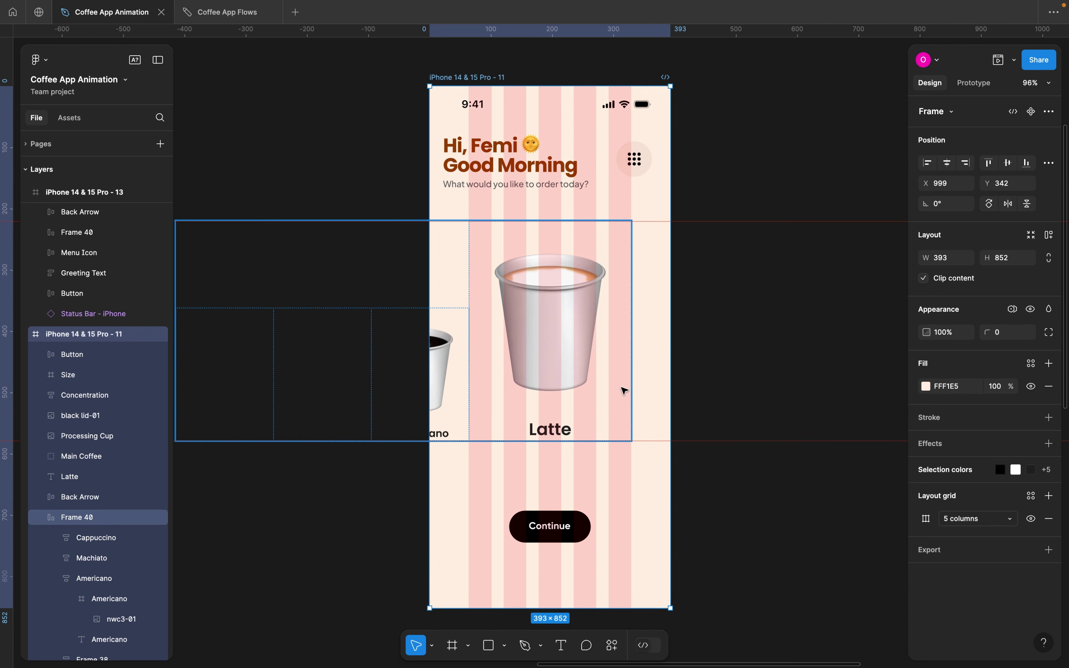
click(603, 381)
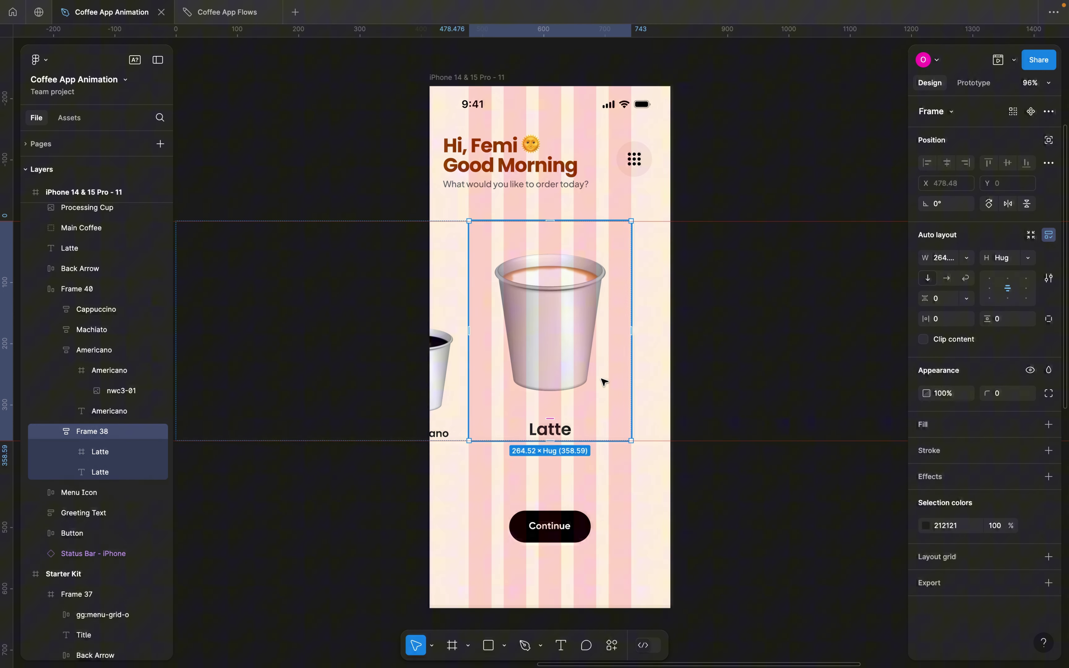
click(685, 332)
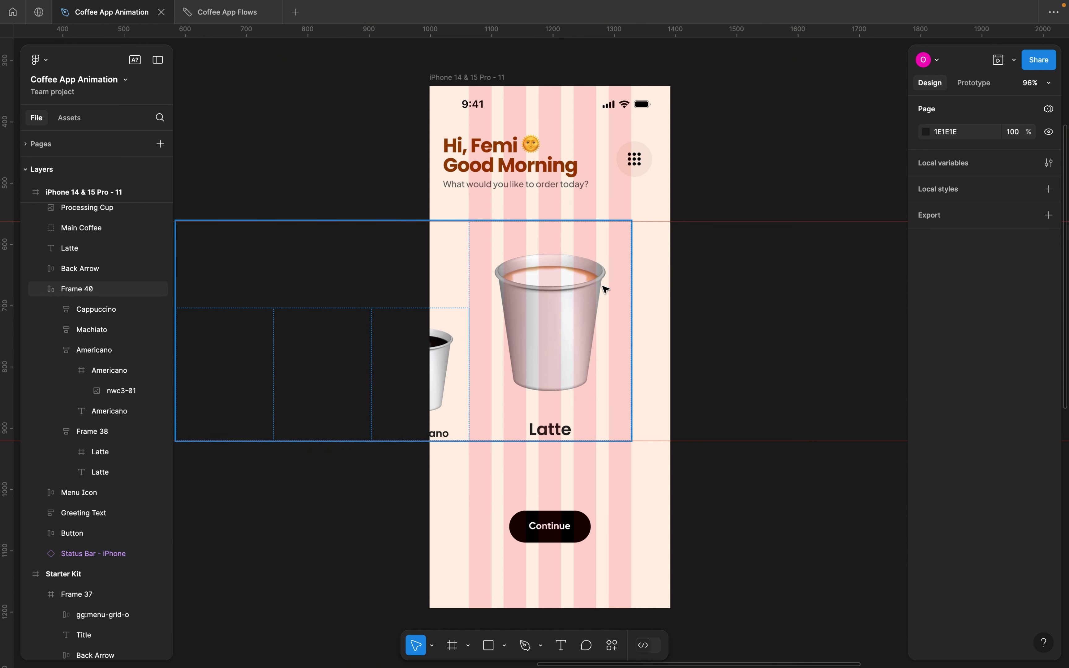
scroll(567, 259, down, 2)
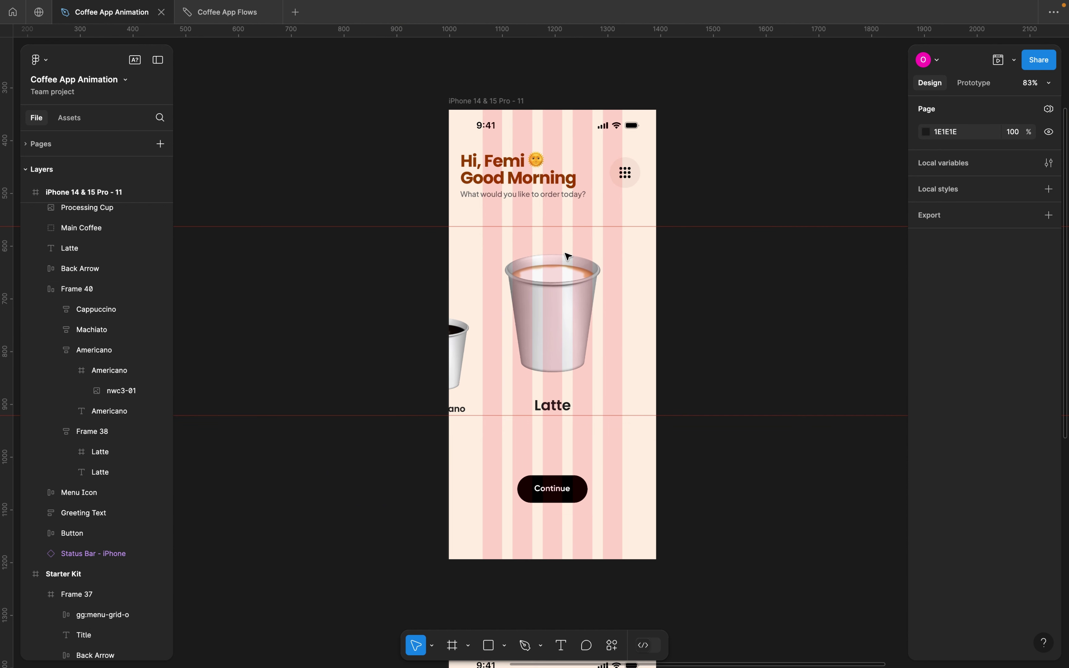
Shift iPhone 14 & 15 Pro - 11 to the right and give its Frame 38 a black inside stroke of 1
click(492, 102)
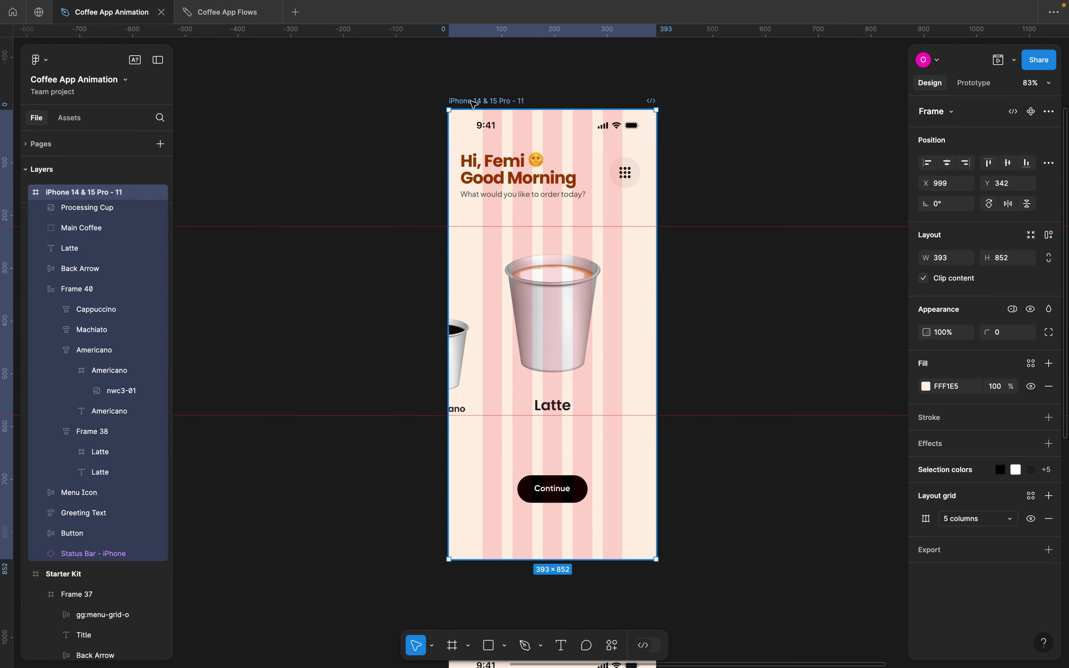
drag(573, 109, 672, 105)
click(690, 284)
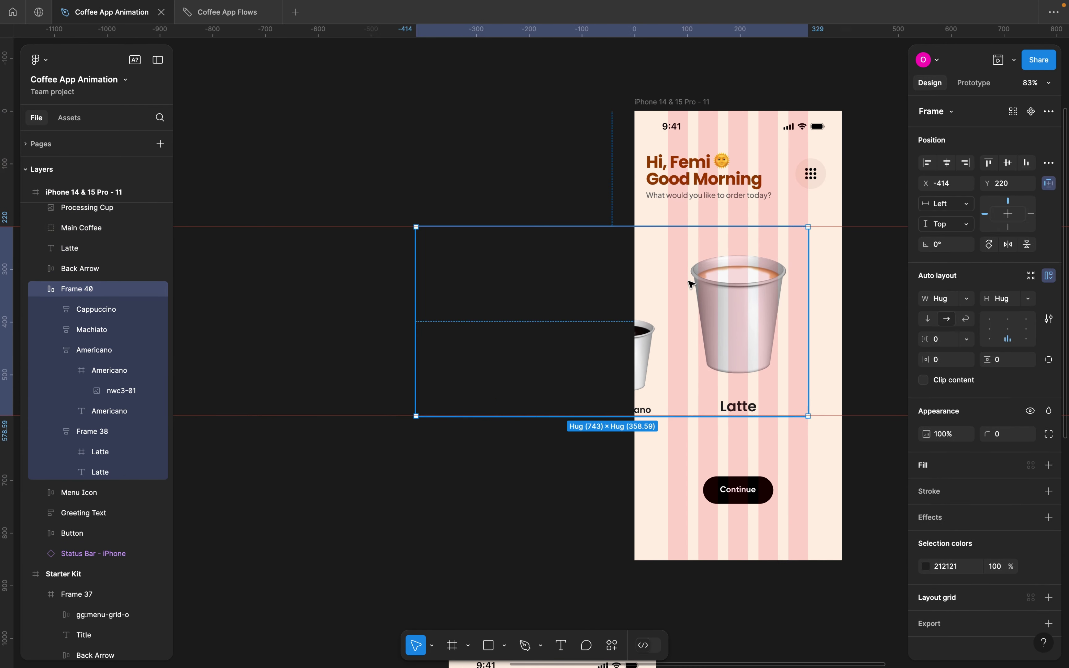
double_click(705, 287)
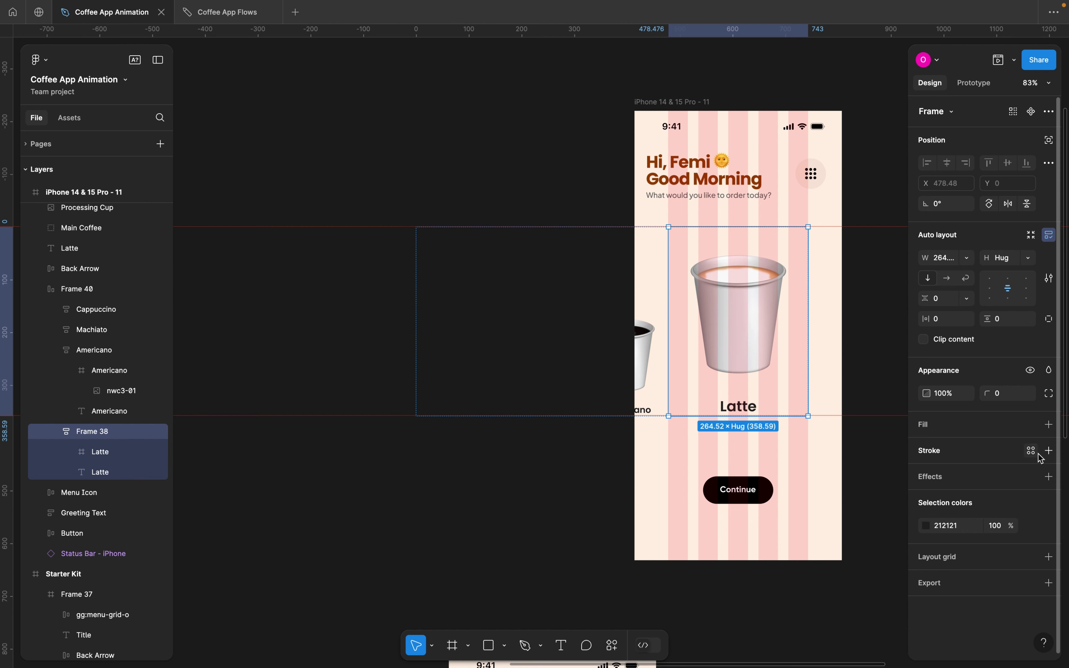
click(1049, 450)
scroll(776, 199, down, 3)
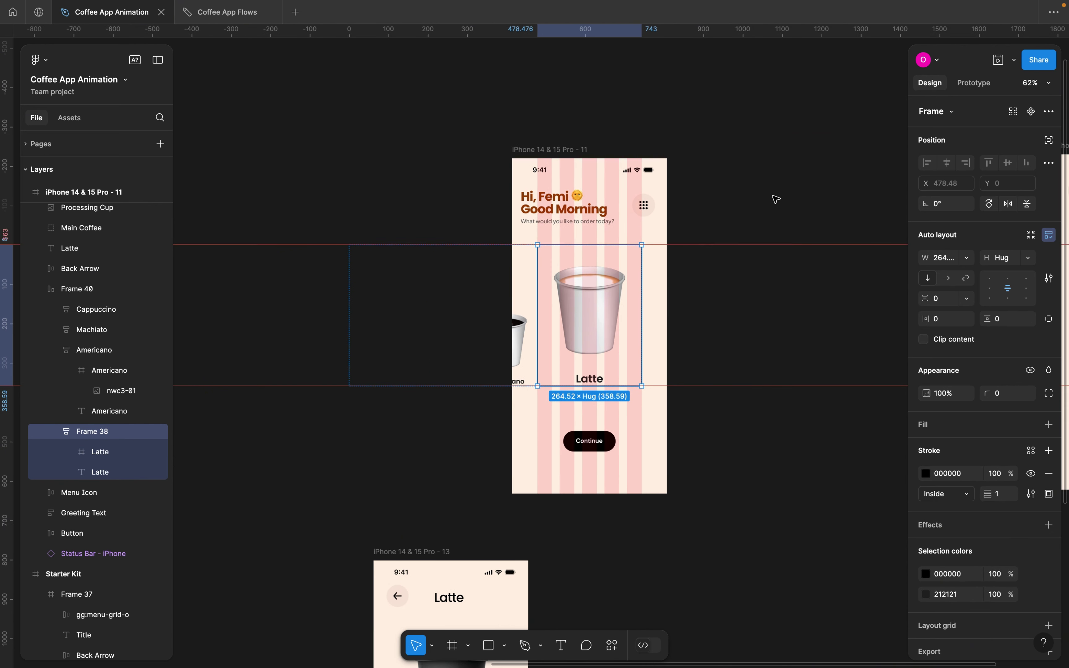
Move iPhone 14 & 15 Pro - 11 farther right to X 1904, Y 342
click(776, 199)
drag(526, 149, 765, 153)
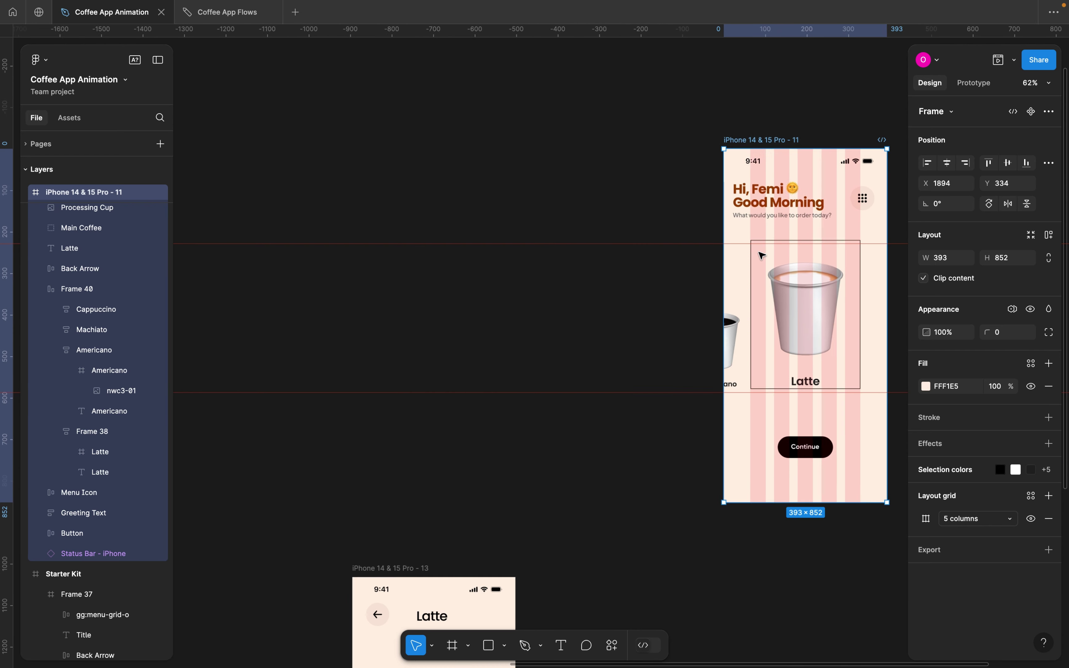
scroll(754, 248, up, 5)
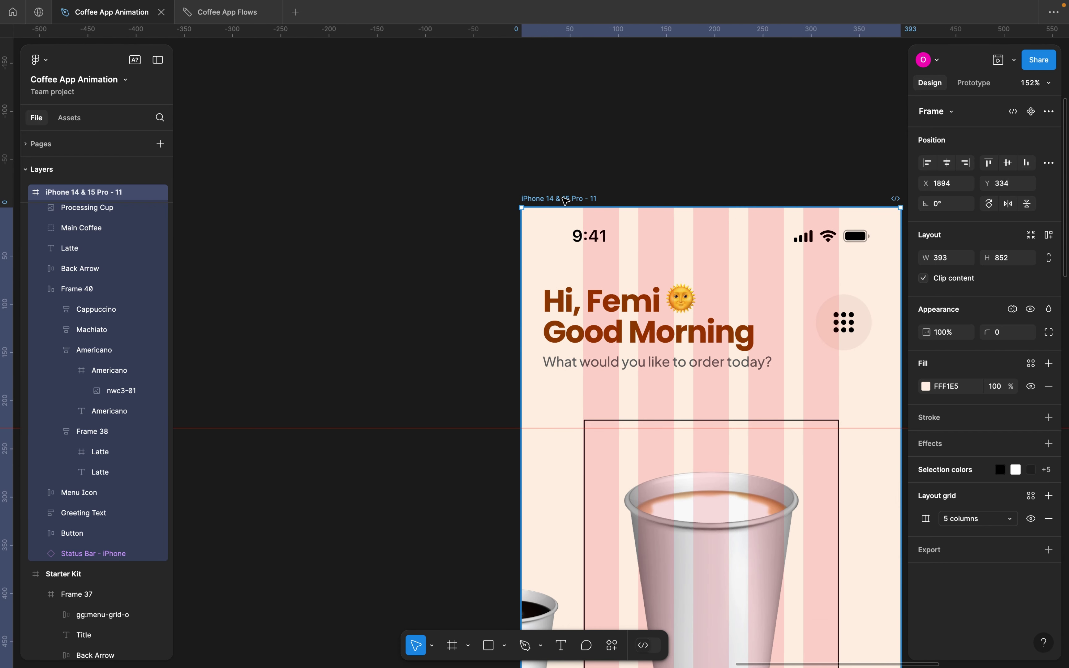
drag(566, 200, 574, 208)
scroll(574, 208, down, 5)
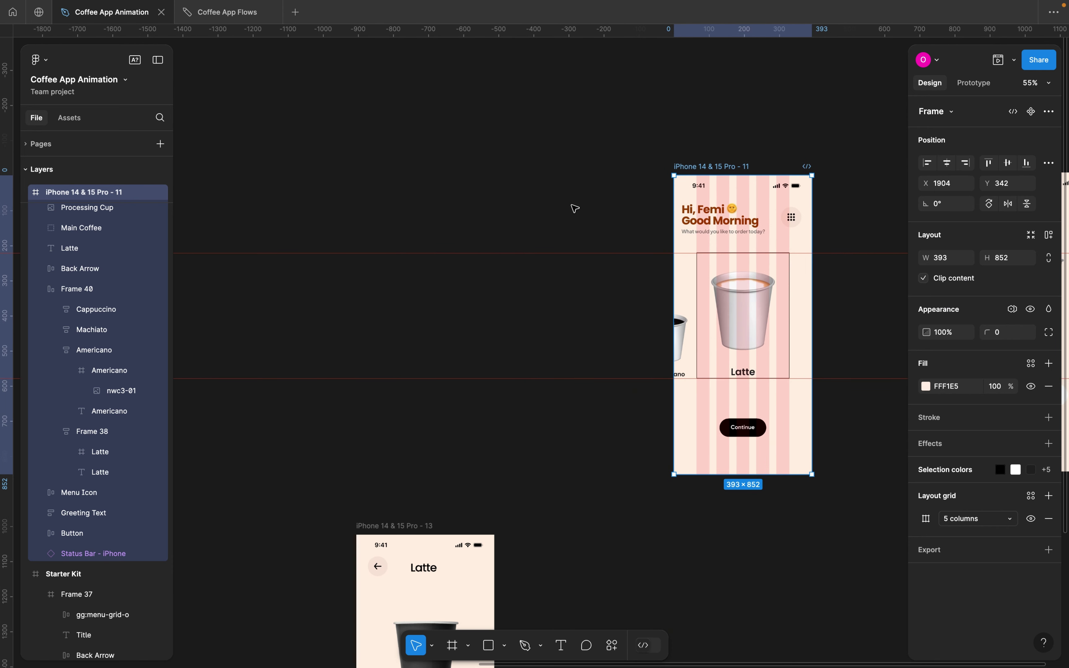
Duplicate iPhone 14 & 15 Pro - 11 and place the copy beside it on the left at X 1347, Y 342
scroll(682, 171, right, 10)
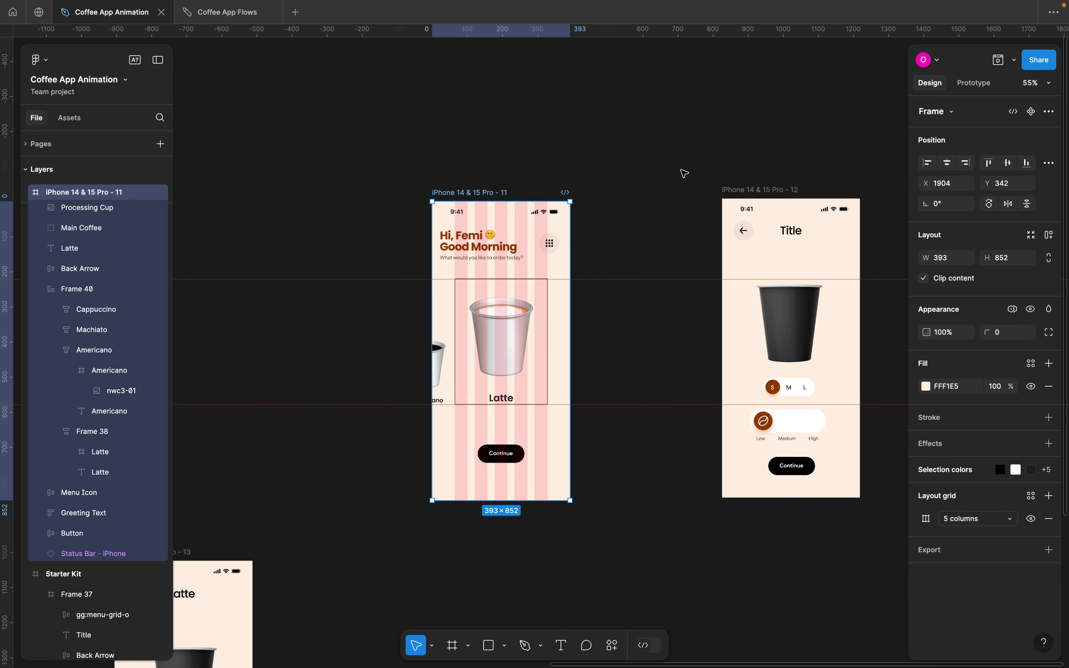
scroll(488, 195, left, 5)
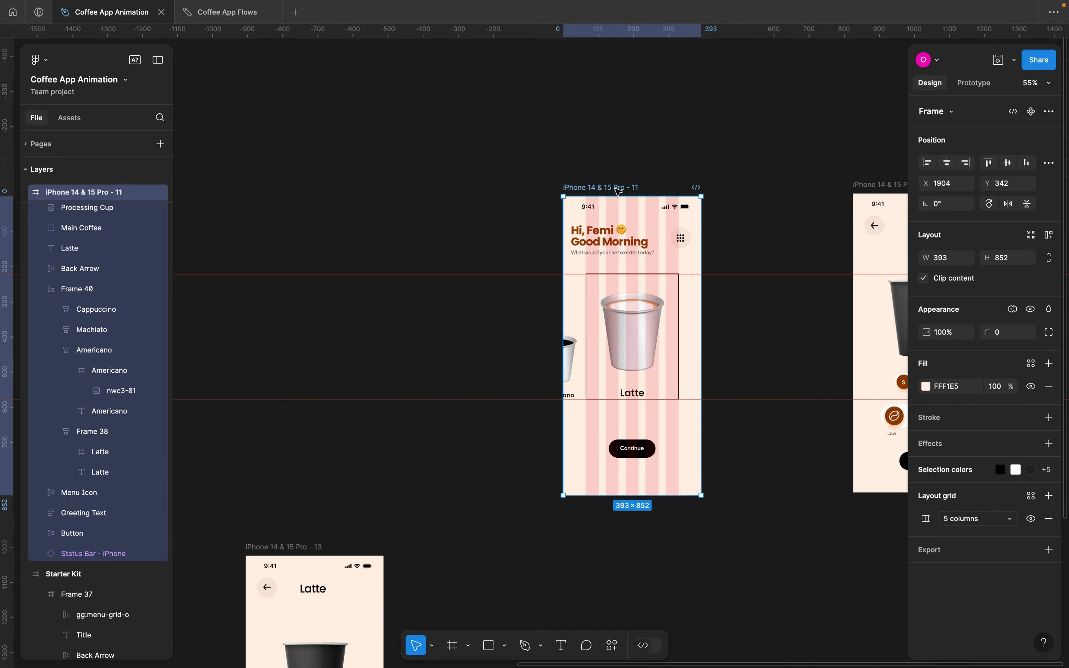
key(ctrl+d)
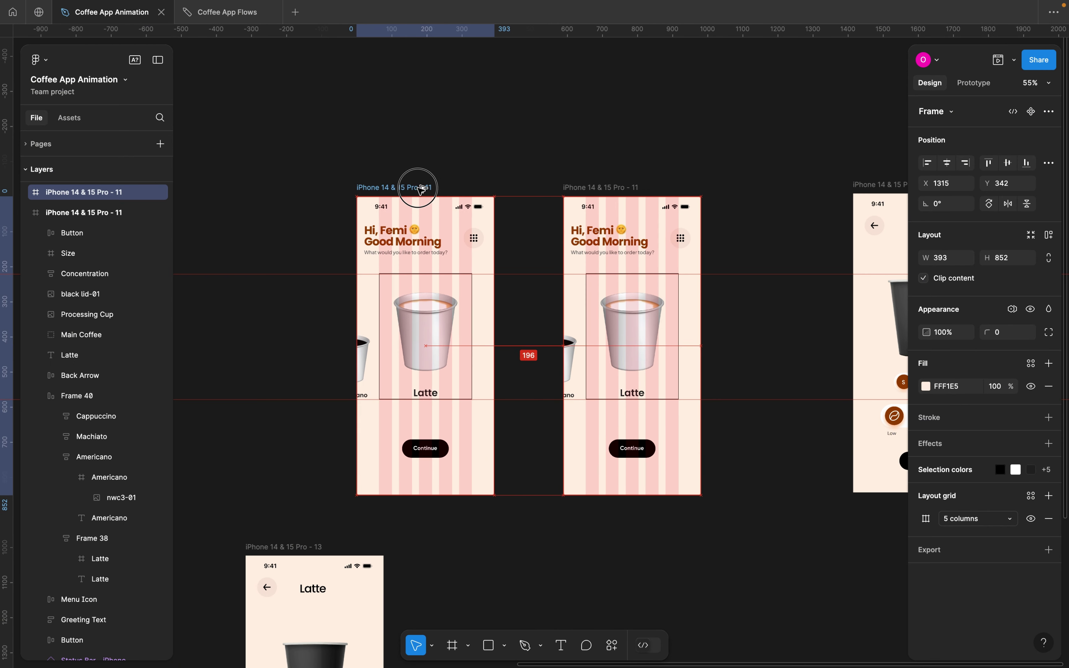
Delete the iPhone 14 & 15 Pro - 12 screen
scroll(642, 208, right, 7)
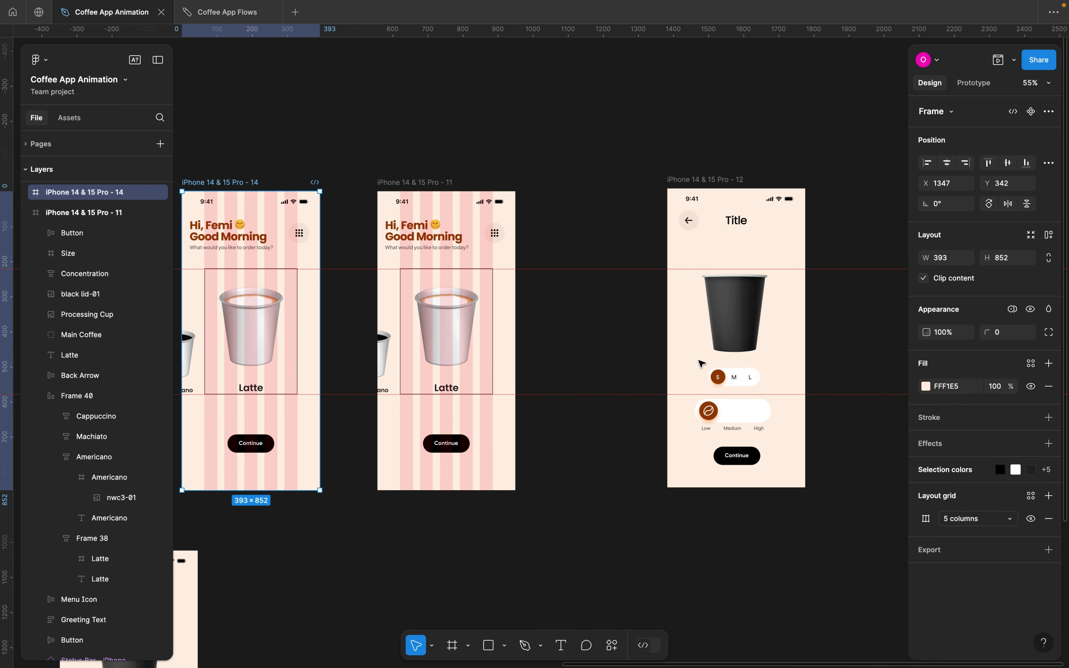
click(704, 182)
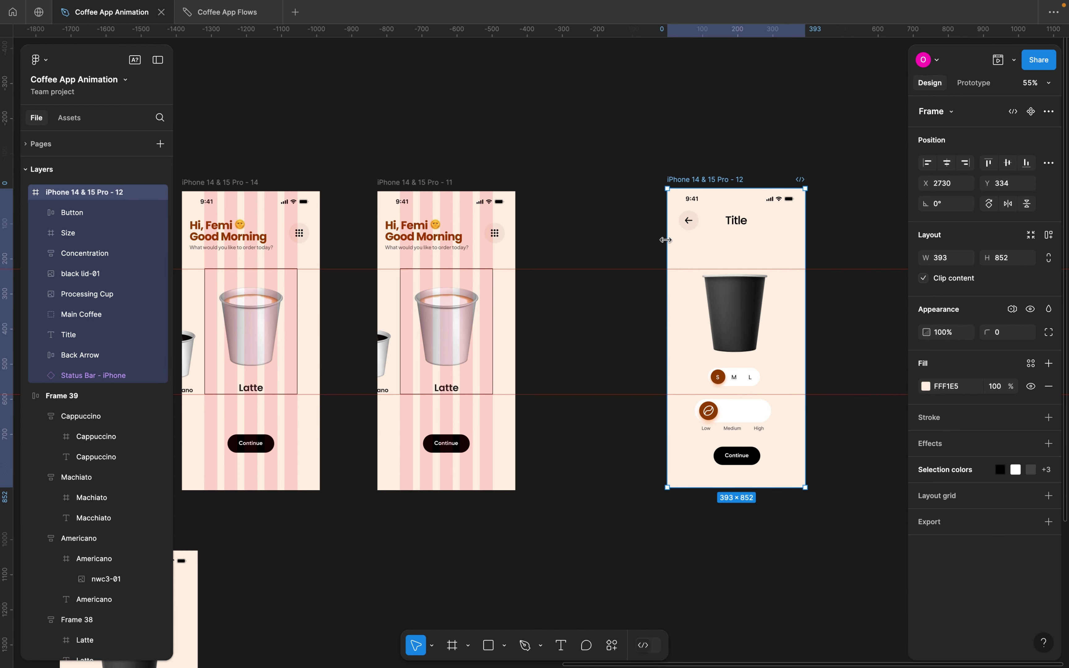
scroll(754, 444, down, 5)
scroll(754, 444, left, 5)
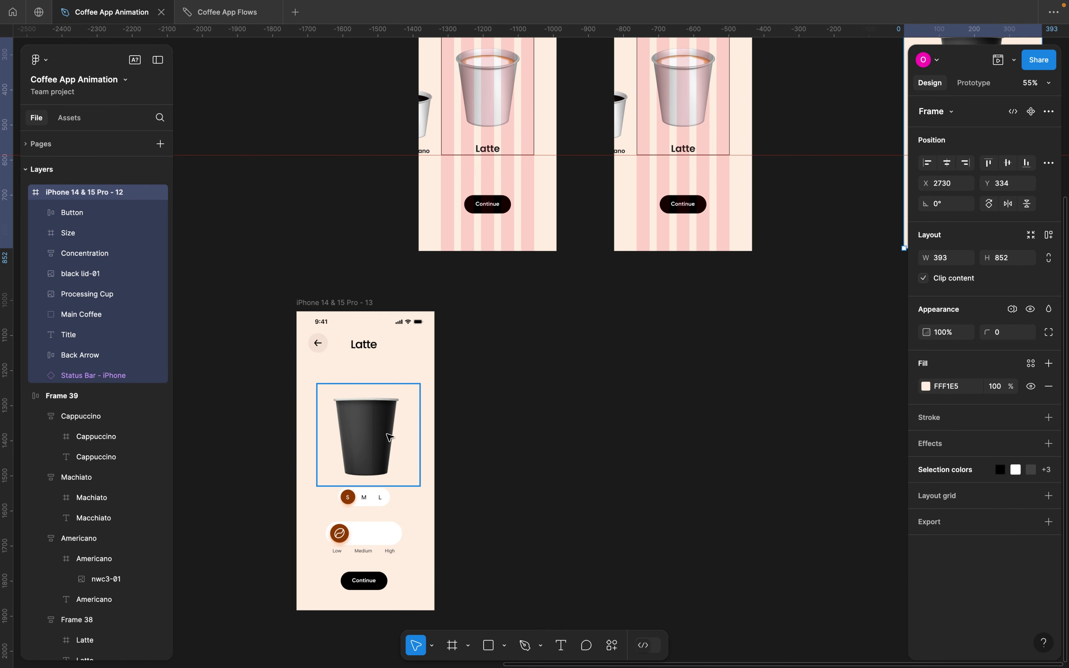
scroll(611, 441, right, 10)
scroll(610, 441, up, 5)
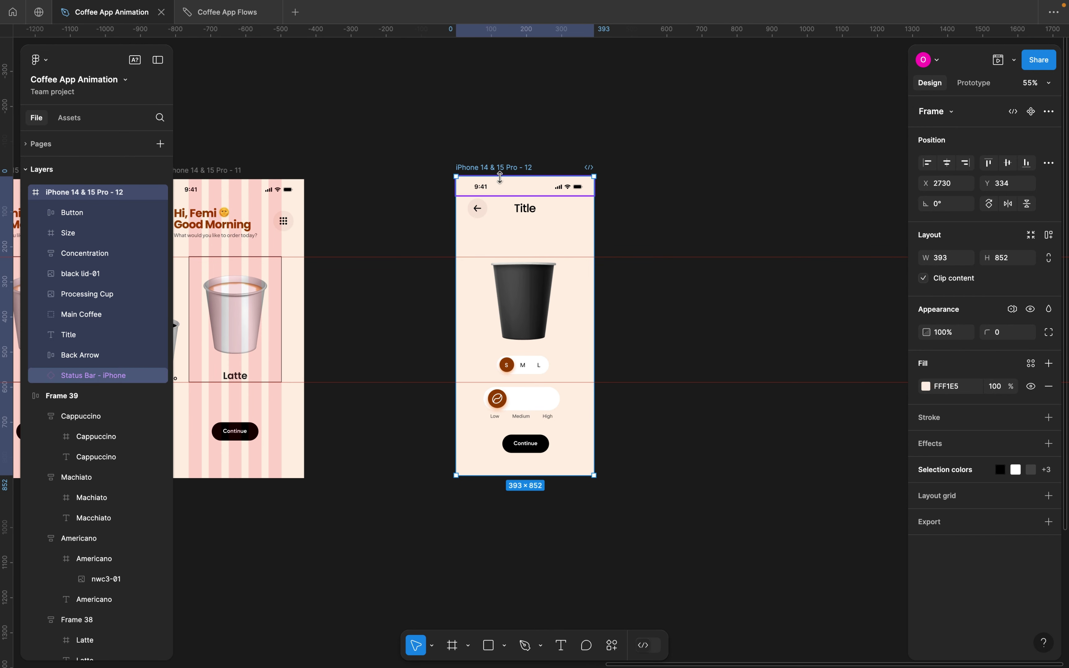
click(499, 169)
key(Delete)
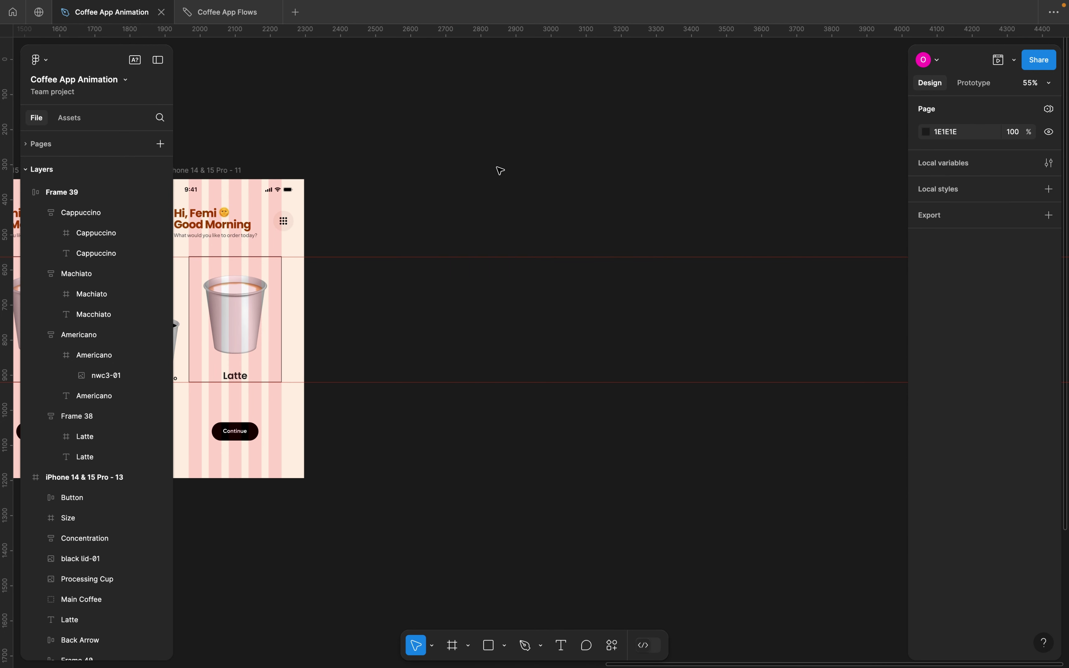
On iPhone 14 & 15 Pro - 14, check the Americano frame's width and scale the Latte frame down to 159.77 × 216.85
scroll(499, 169, left, 10)
scroll(499, 169, down, 1)
scroll(507, 159, up, 5)
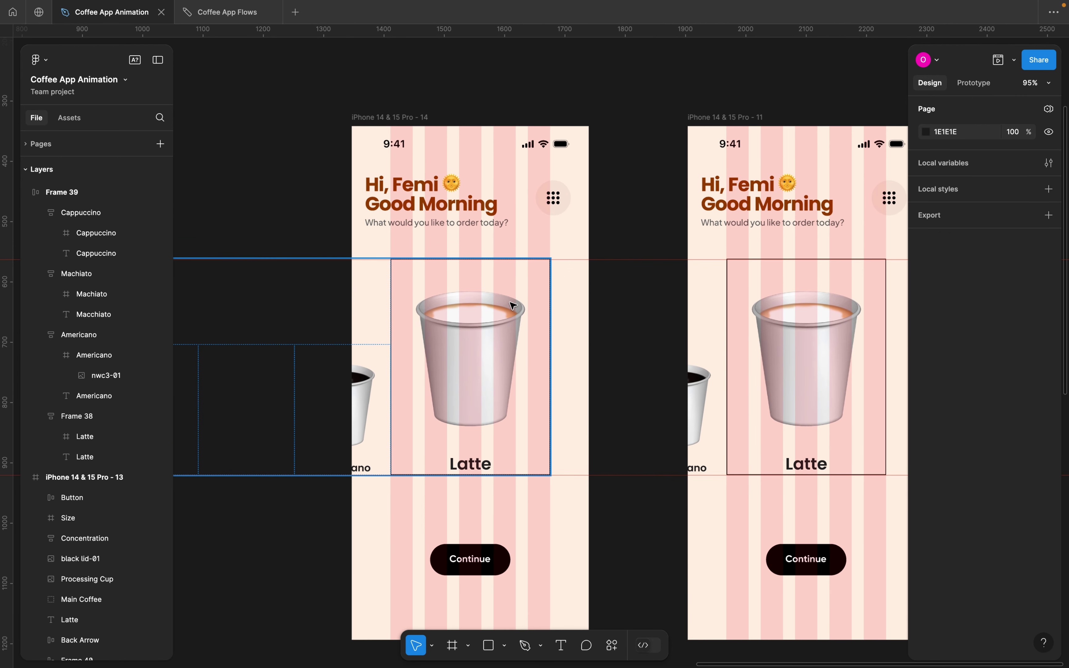
scroll(509, 305, down, 2)
click(369, 84)
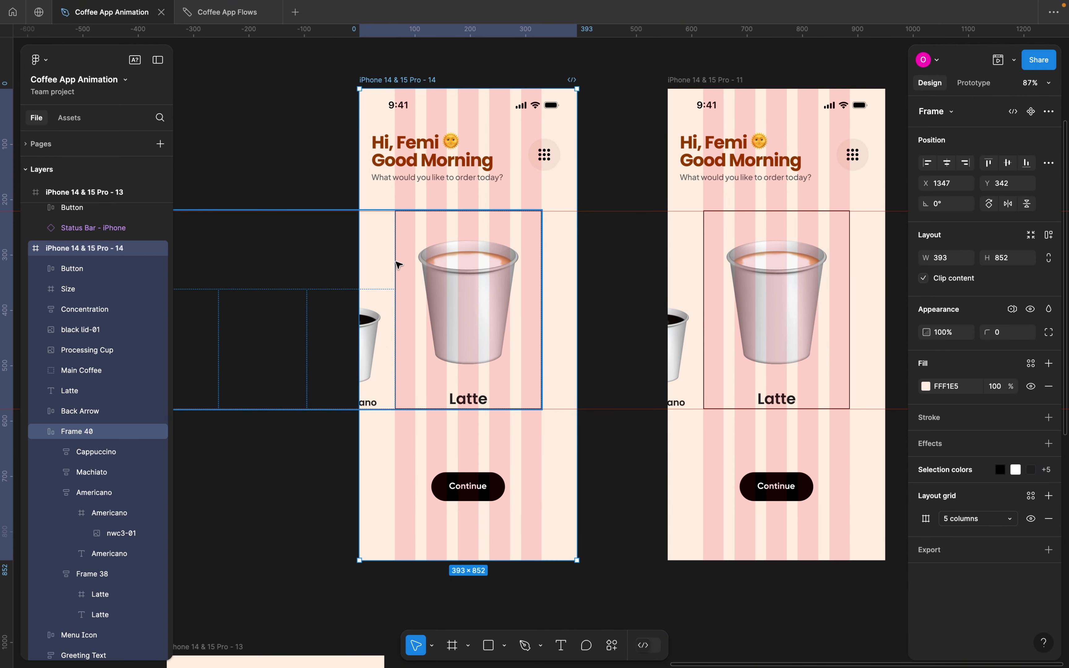
double_click(376, 352)
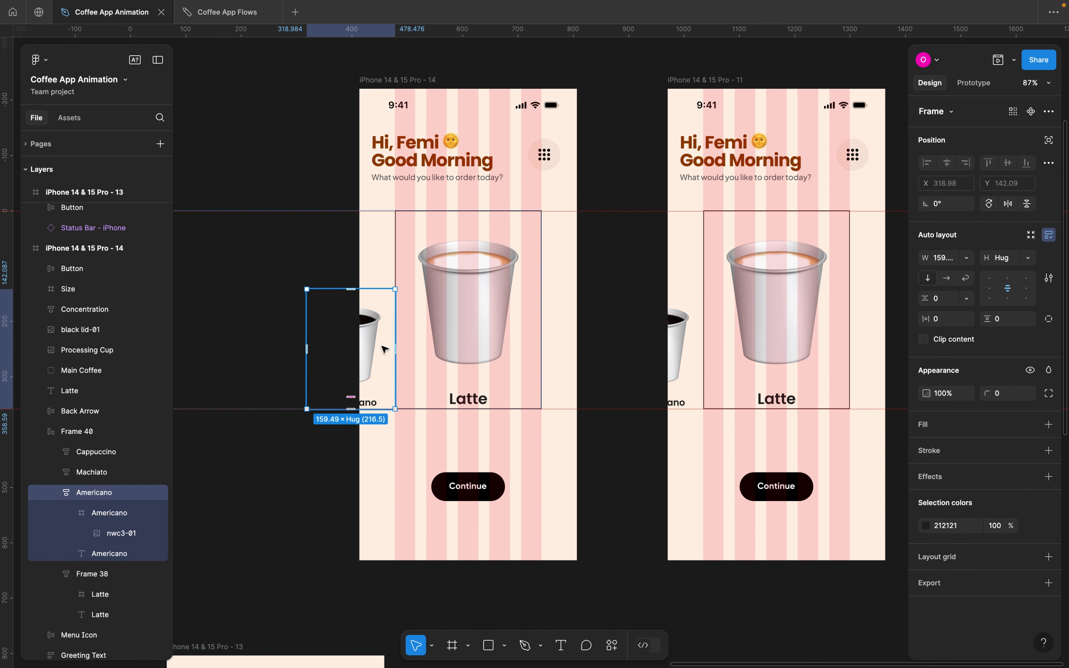
click(944, 259)
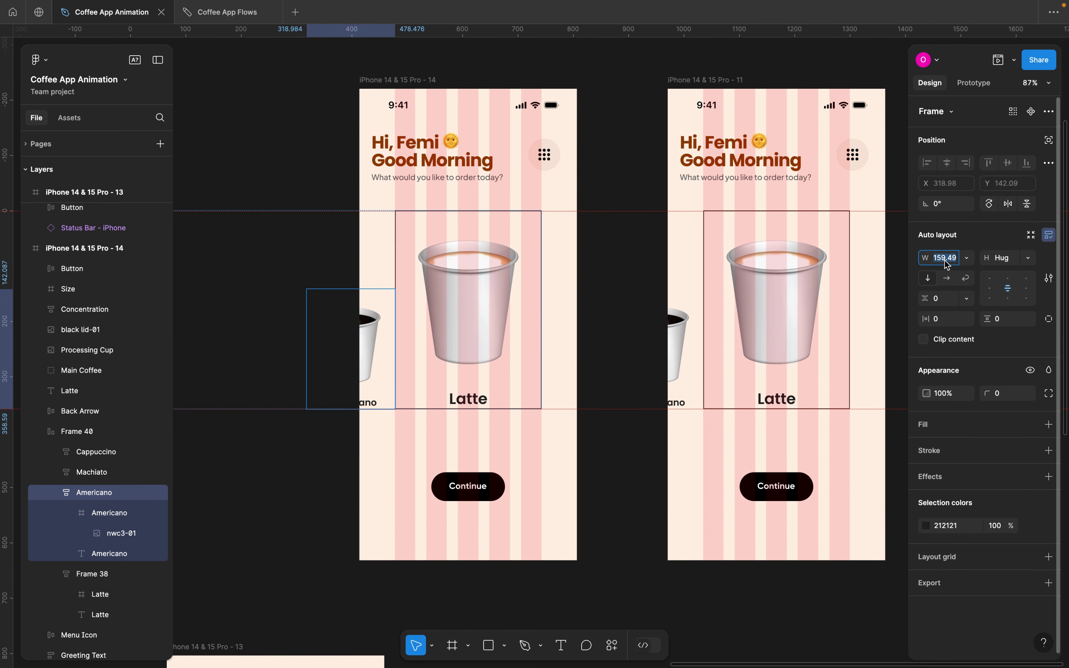
click(503, 343)
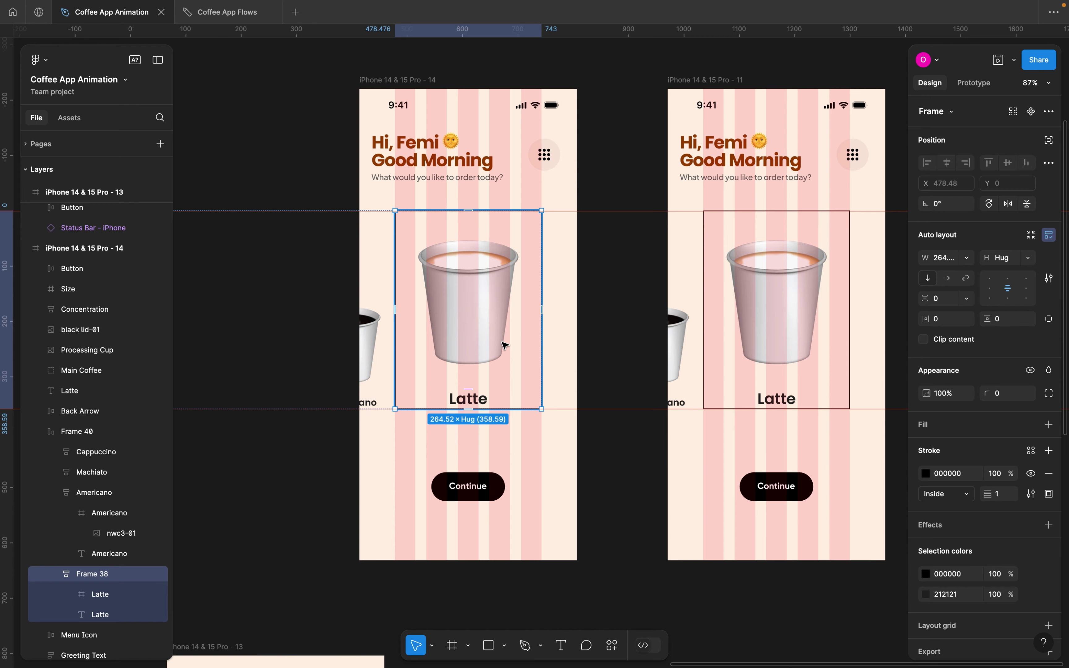
scroll(504, 344, up, 2)
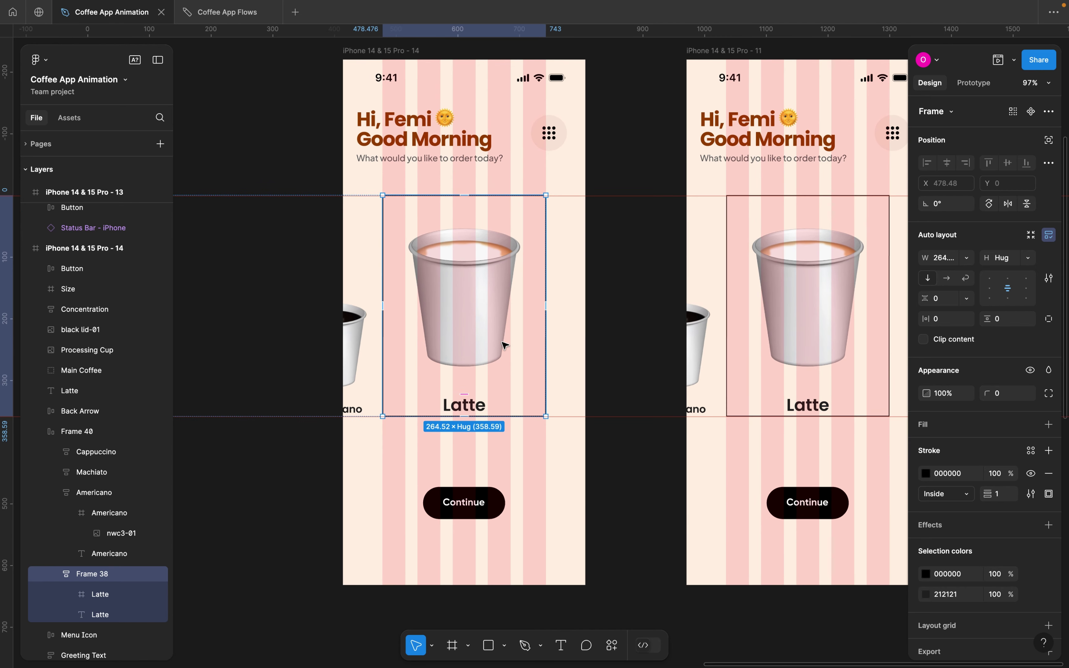
key(k)
drag(548, 195, 457, 284)
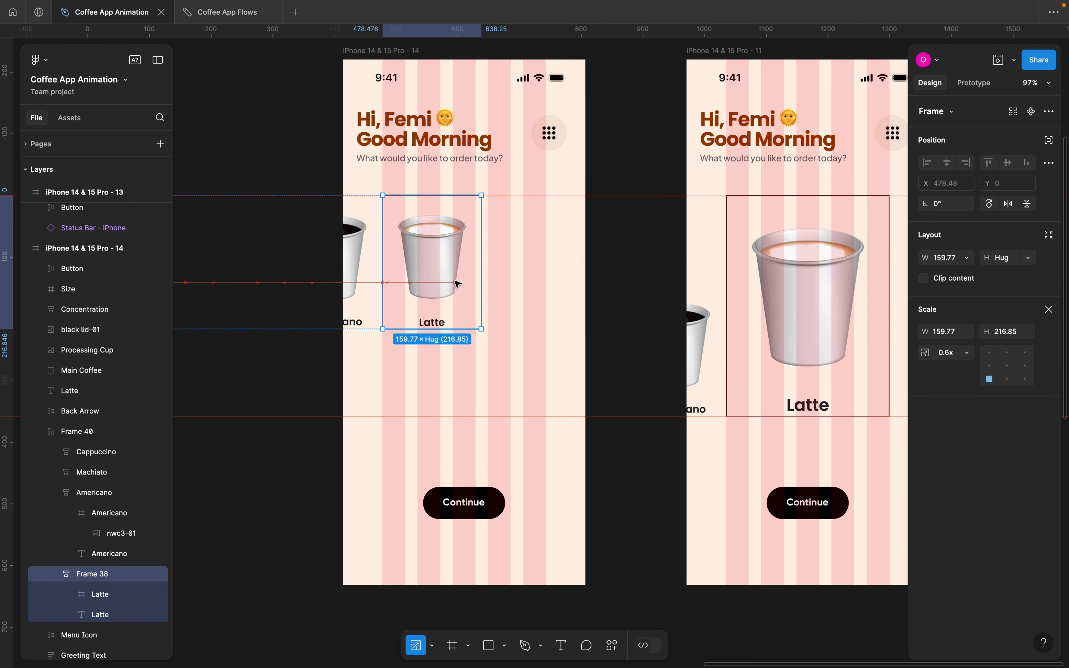
Remove the stroke from the scaled-down Latte frame on iPhone 14 & 15 Pro - 14
click(409, 282)
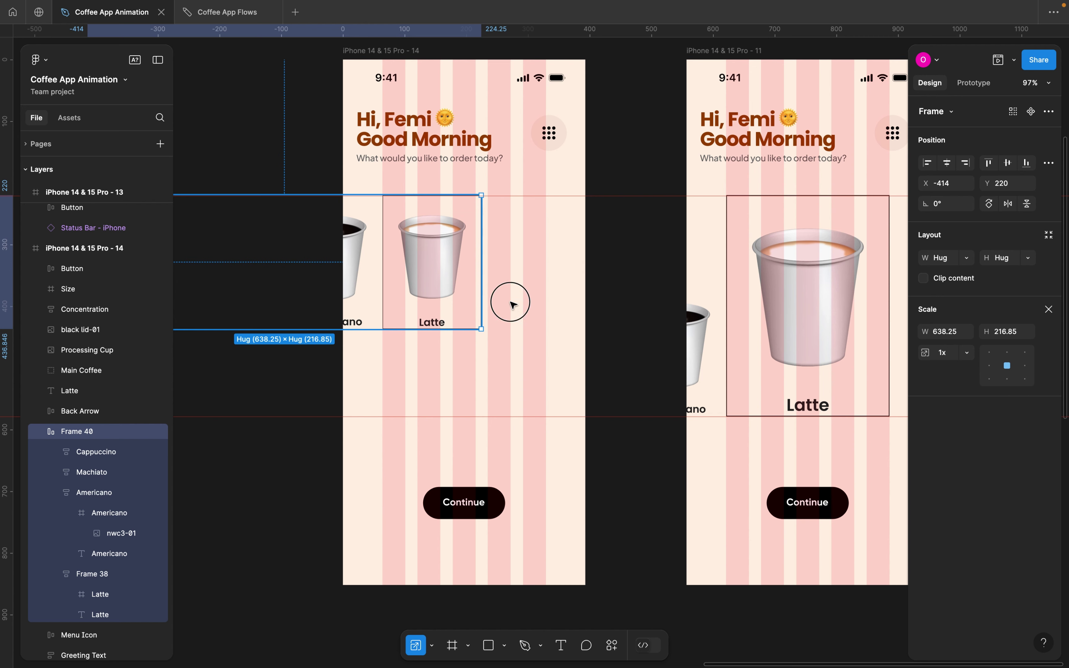
click(511, 304)
click(421, 294)
double_click(422, 294)
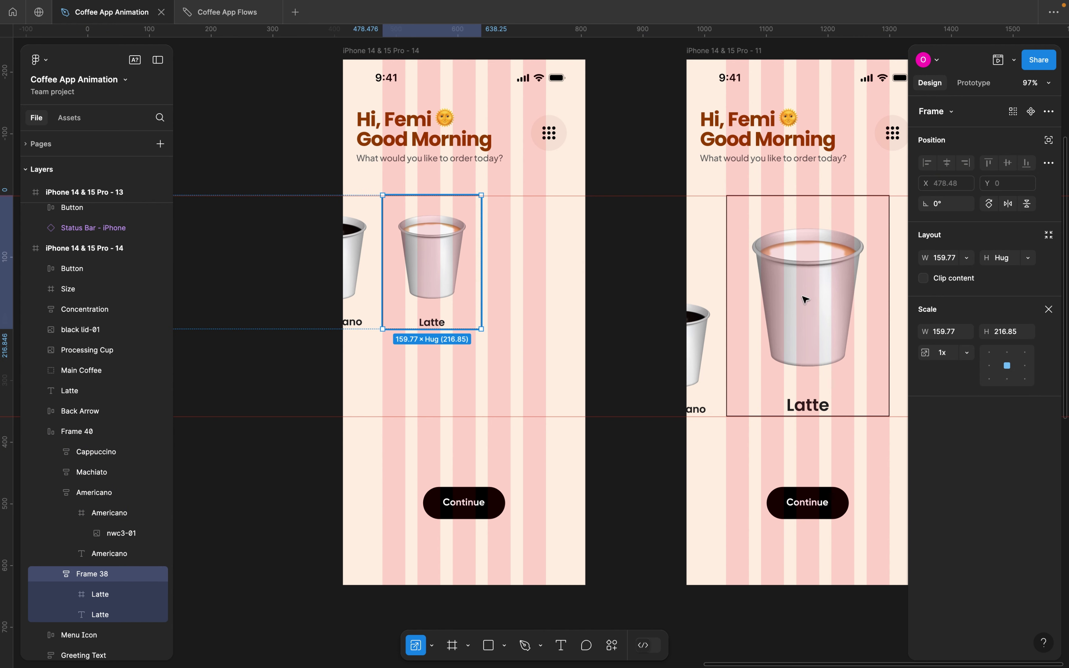
key(v)
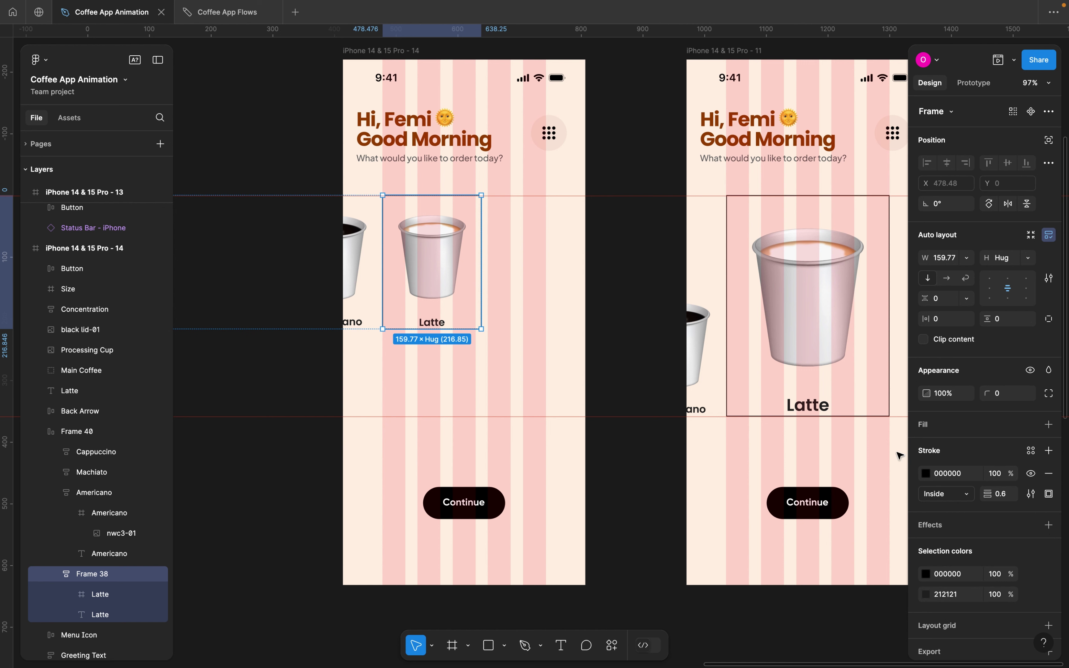
click(1050, 474)
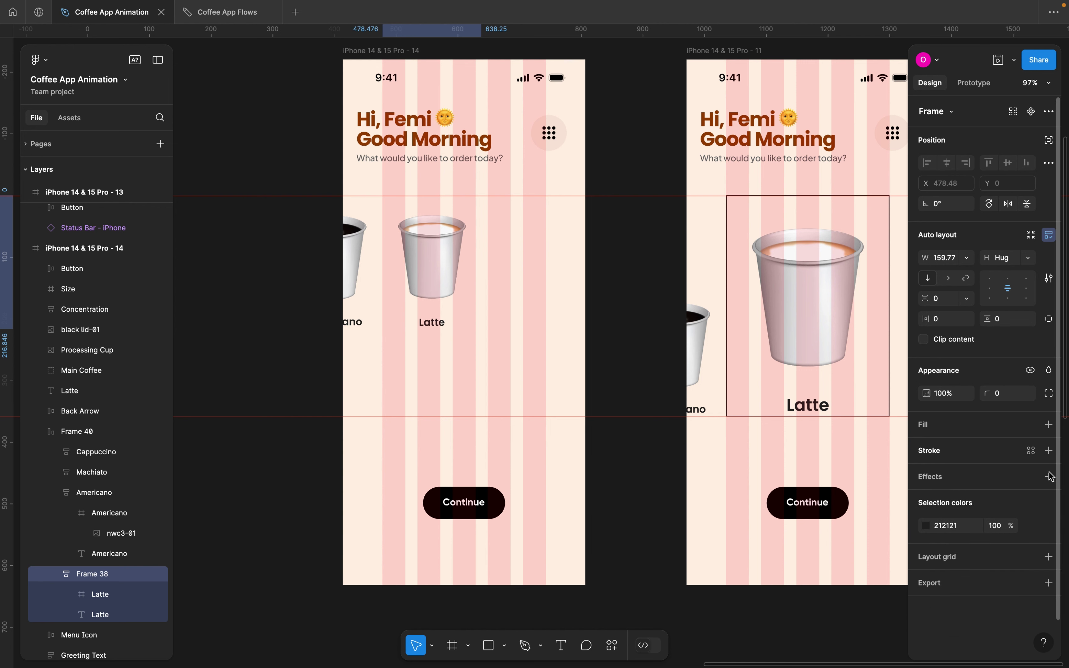
Shift the cup carousel right to bring Americano into the middle and scale the Americano frame up to 271.02 × 367.51
click(534, 318)
drag(387, 290, 484, 327)
double_click(433, 327)
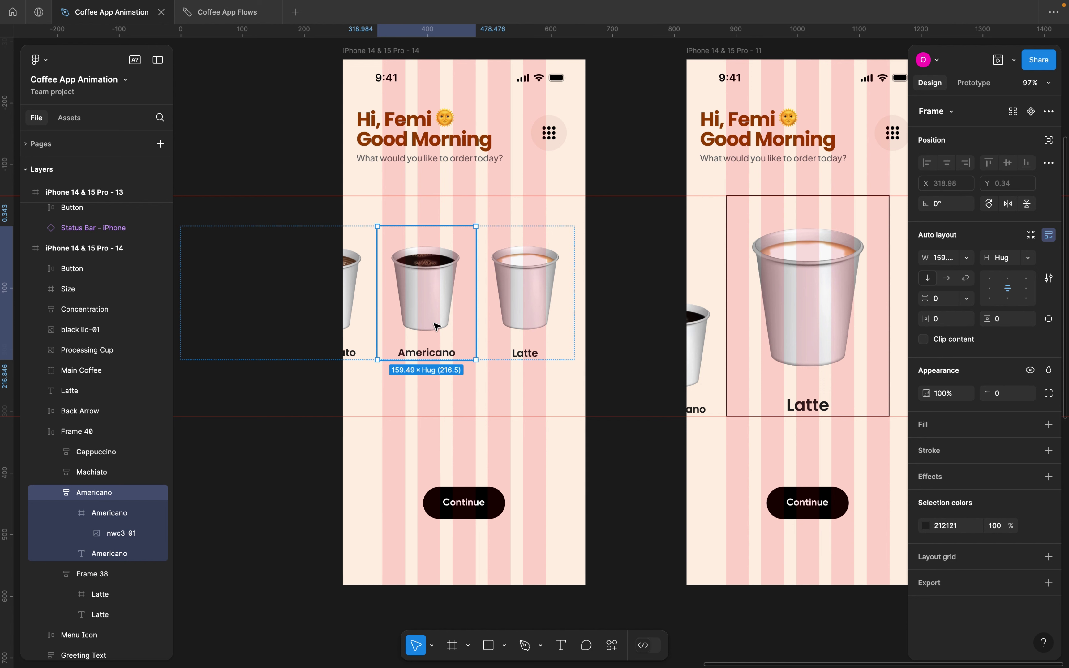
key(k)
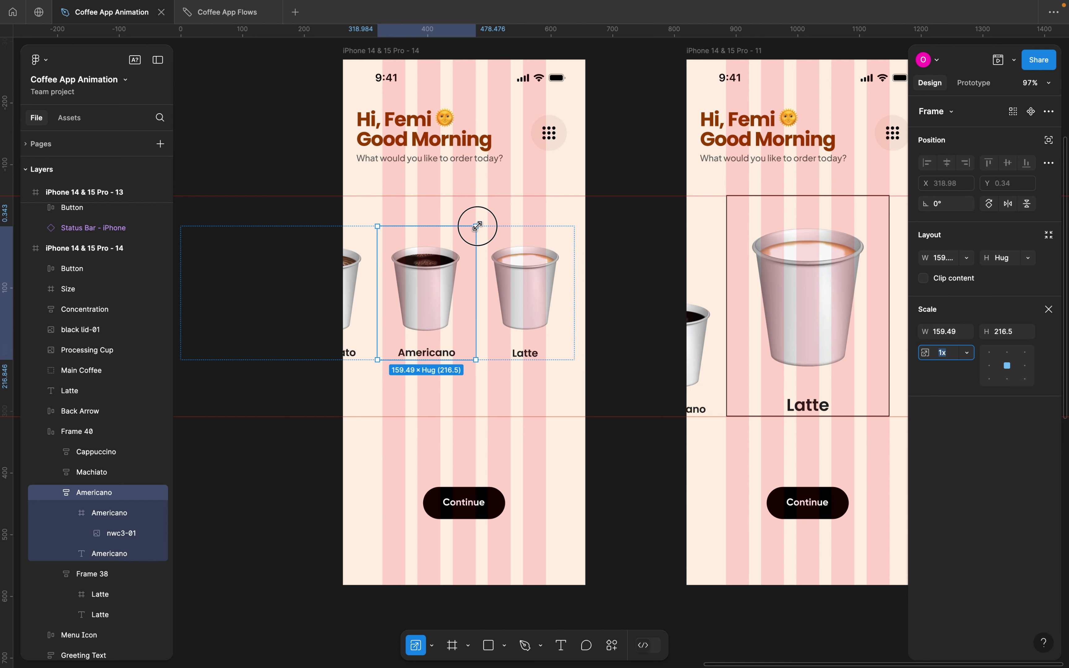
drag(476, 226, 548, 203)
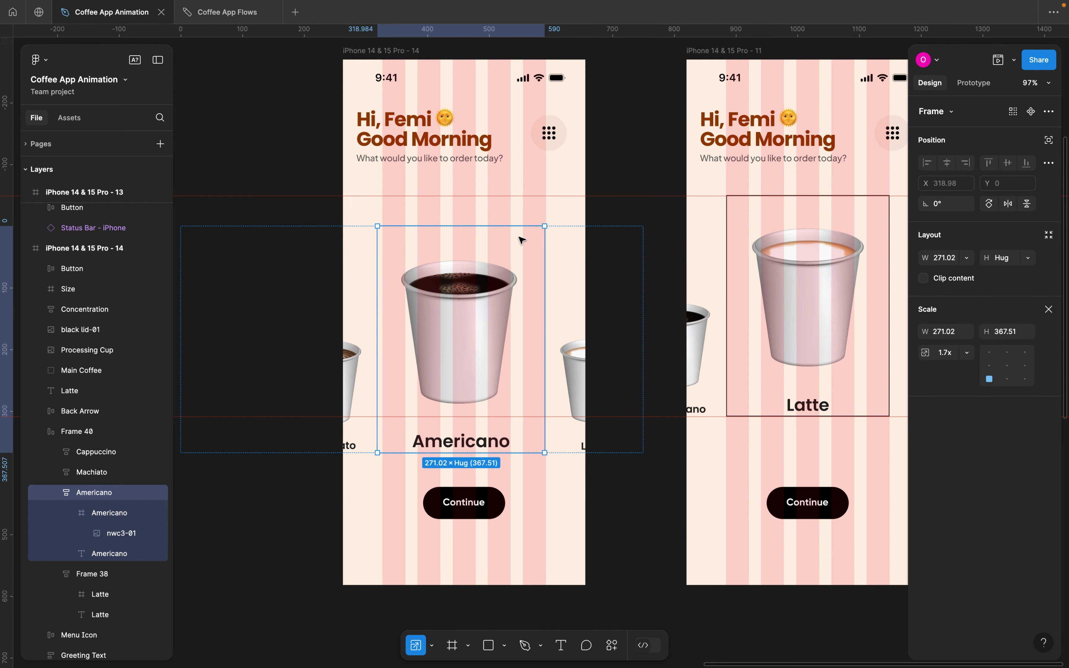
Move the Frame 40 cup carousel up to the horizontal guide, at X -267, Y 220
drag(468, 278, 475, 256)
click(647, 213)
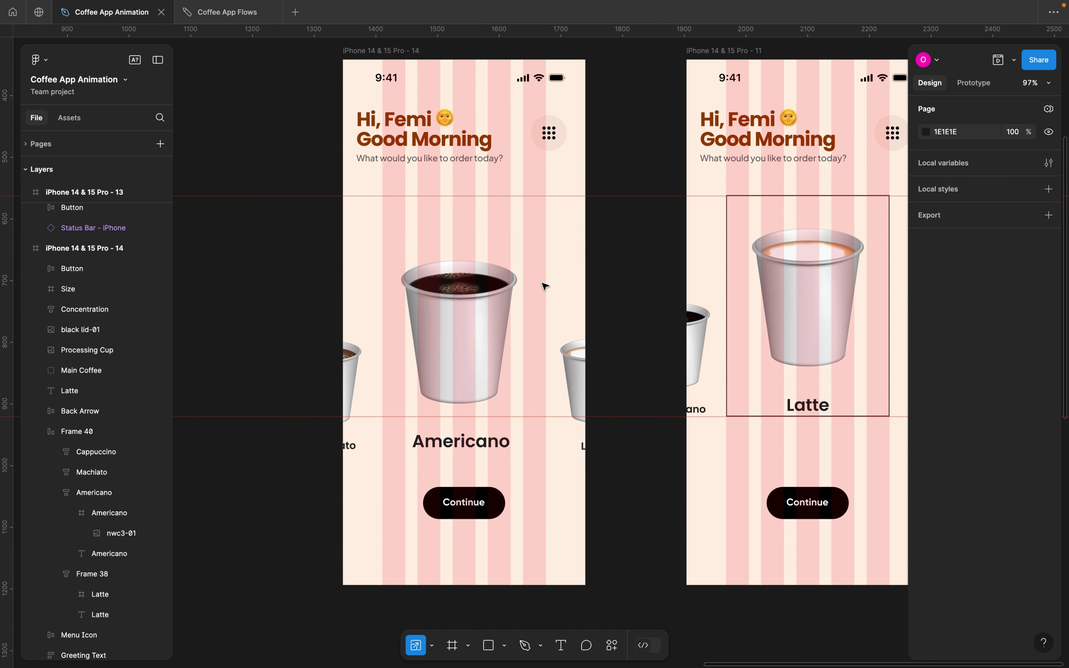
click(516, 306)
drag(518, 308, 512, 275)
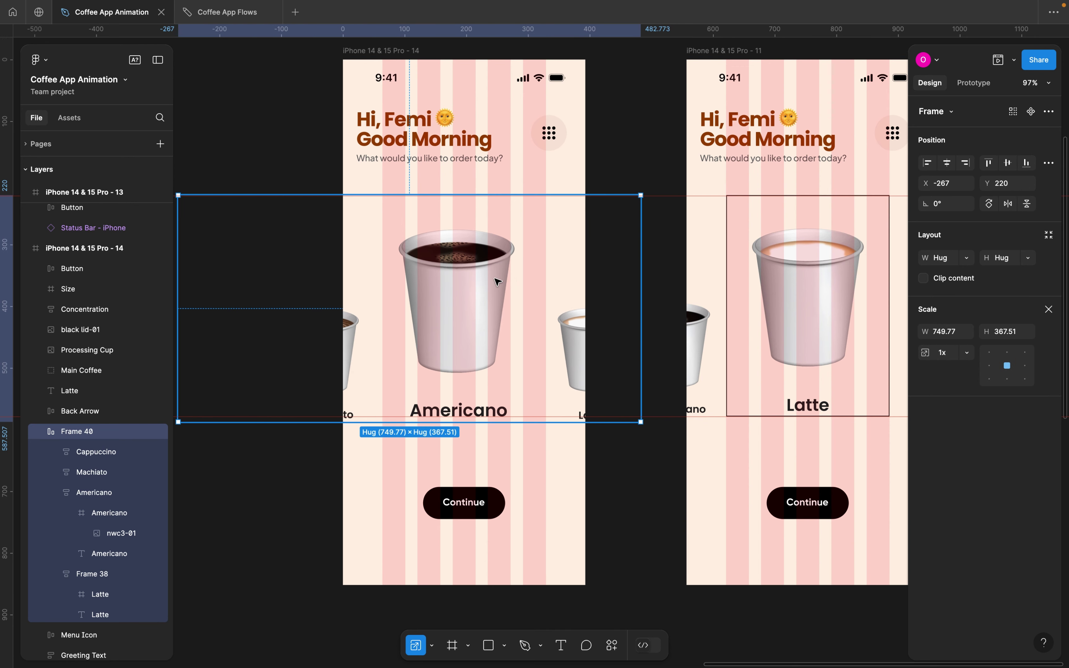
Give the Americano frame a black inside stroke and nudge the carousel to X -256, Y 221 against the first grid column
click(498, 282)
key(v)
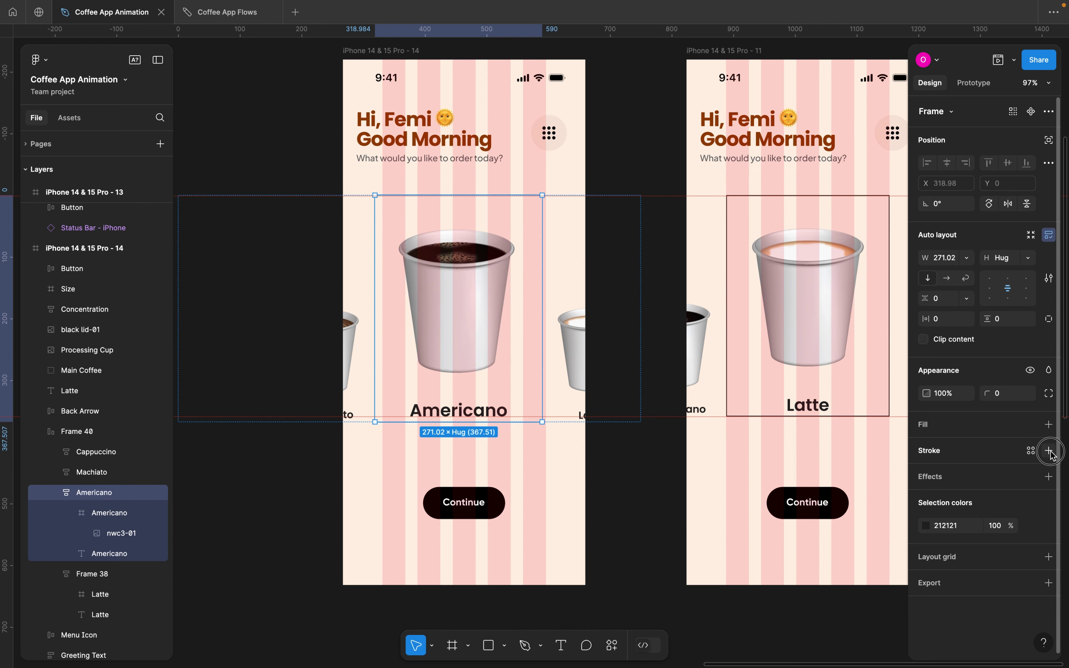
click(658, 196)
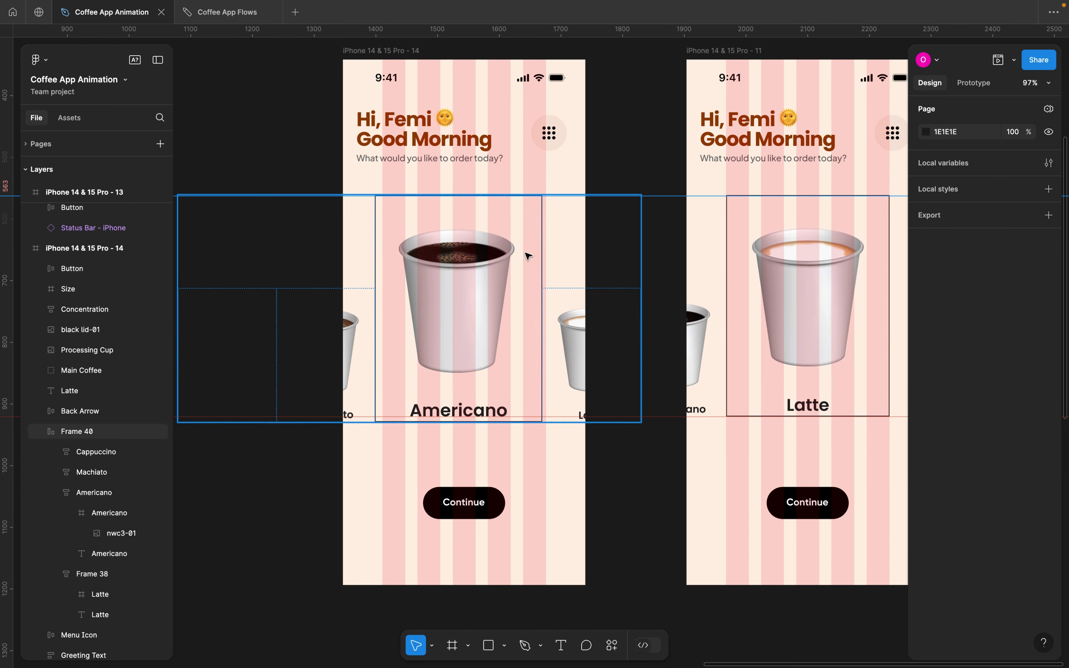
scroll(528, 255, up, 5)
click(417, 276)
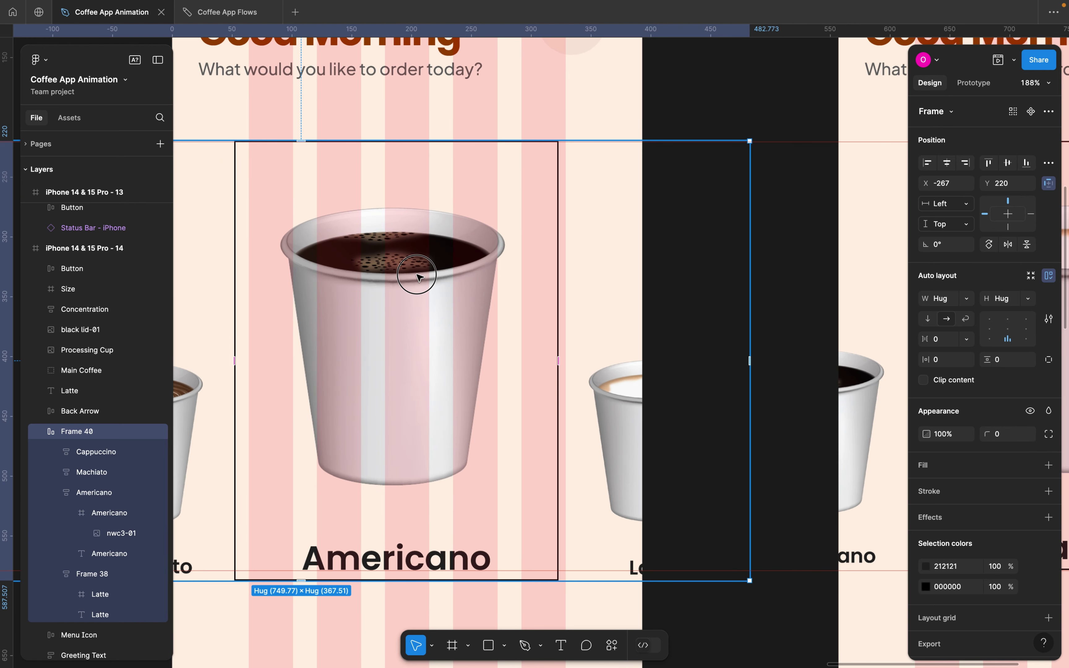
mouse_move(417, 276)
mouse_down()
mouse_move(439, 276)
mouse_move(430, 279)
mouse_up()
Scale the Americano frame down to 264.02 × 357.97 to fit the column grid and the lower guide
key(k)
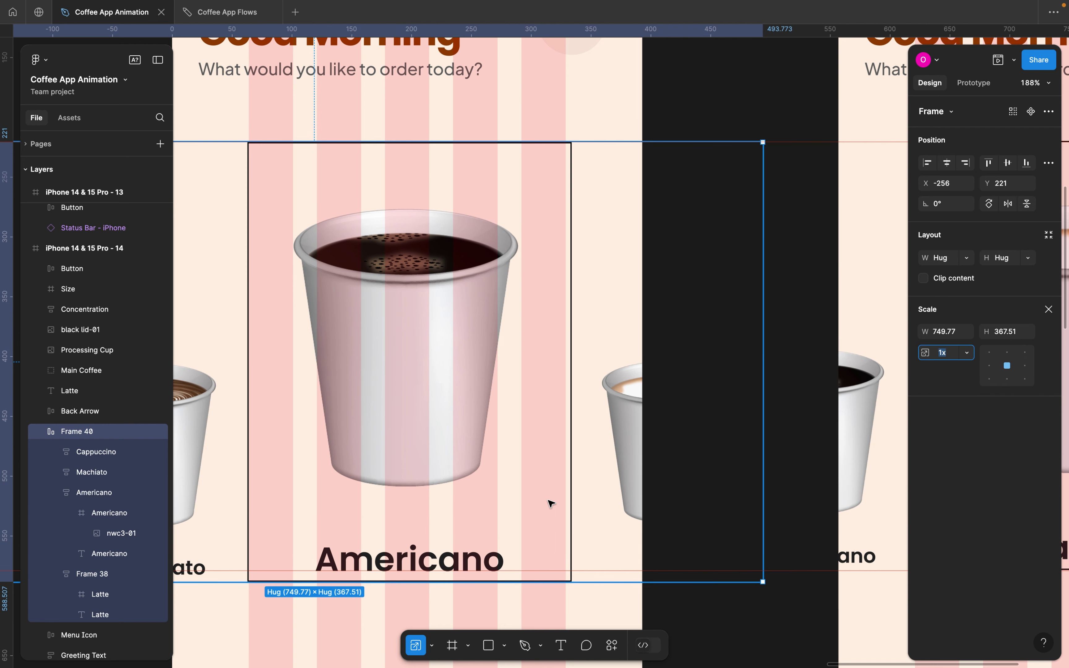
click(535, 495)
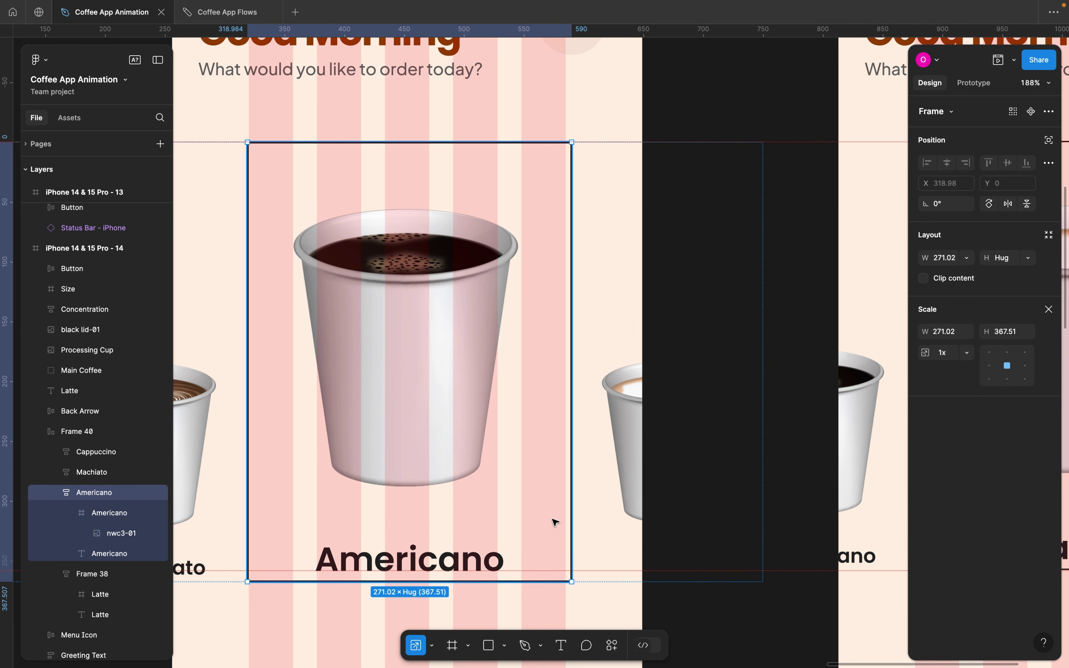
drag(572, 581, 564, 566)
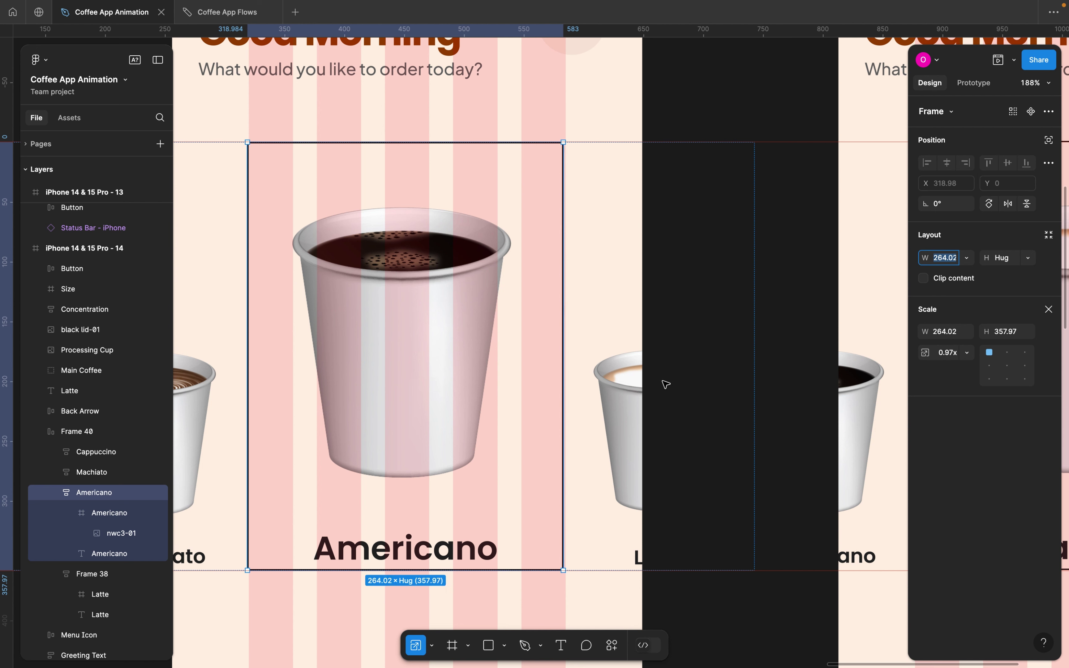
Remove the stroke from the Americano frame and deselect it
click(707, 97)
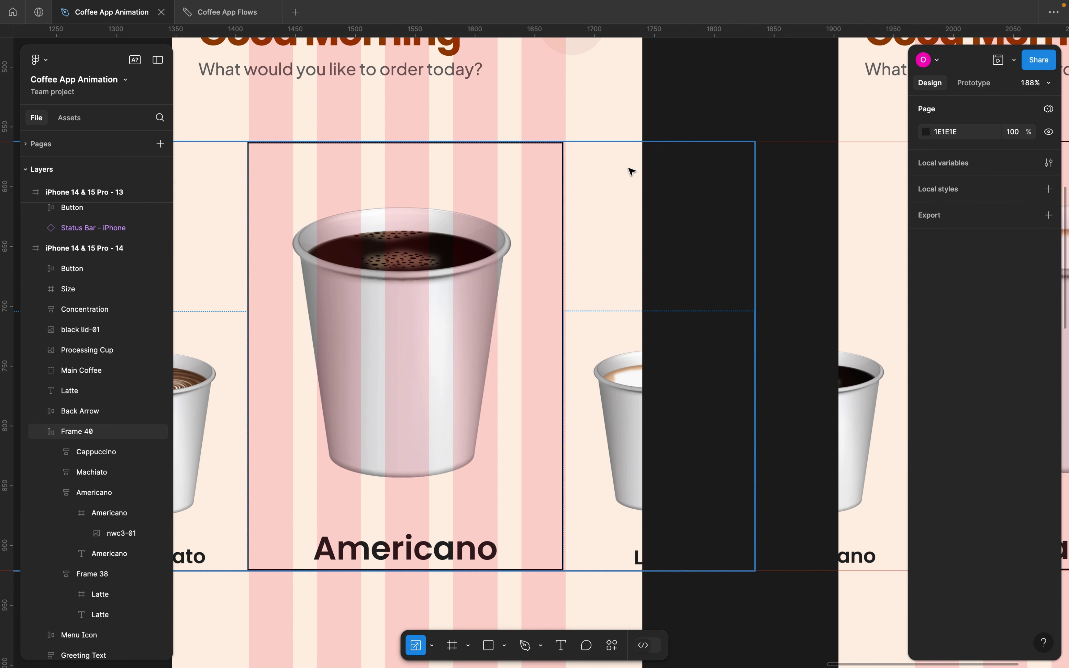
click(510, 232)
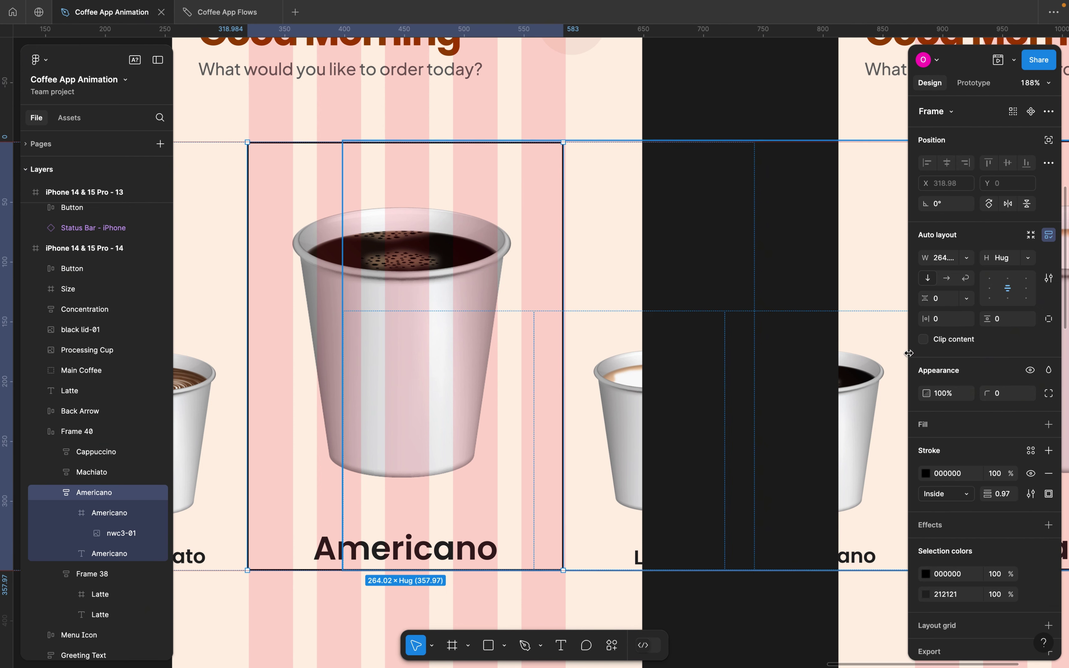
click(1049, 474)
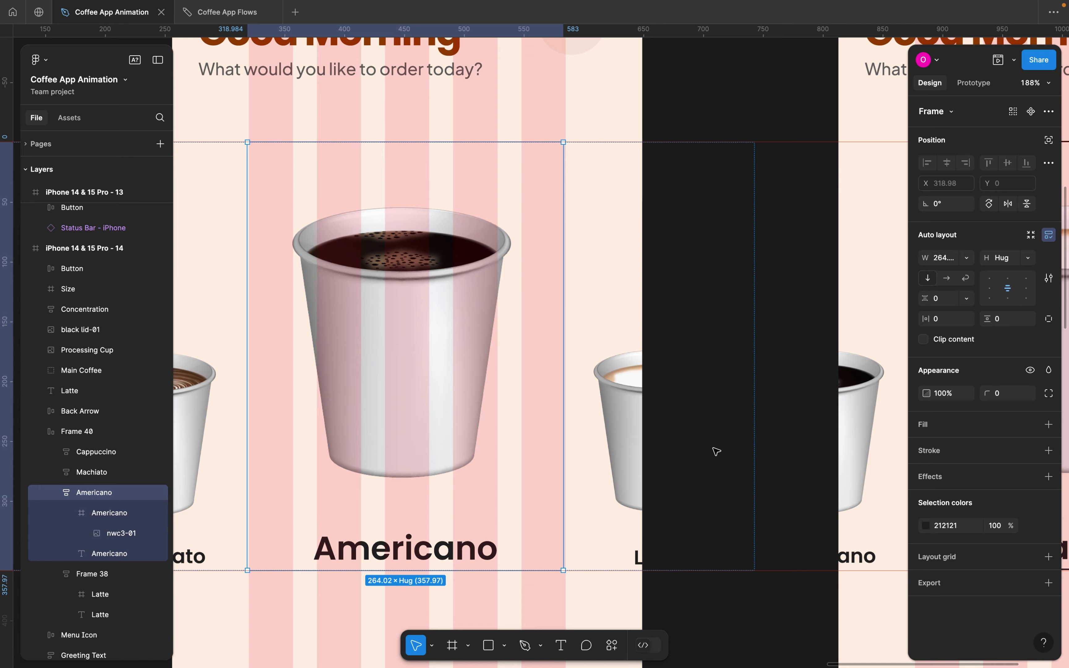
scroll(713, 450, down, 5)
scroll(716, 451, left, 2)
key(Escape)
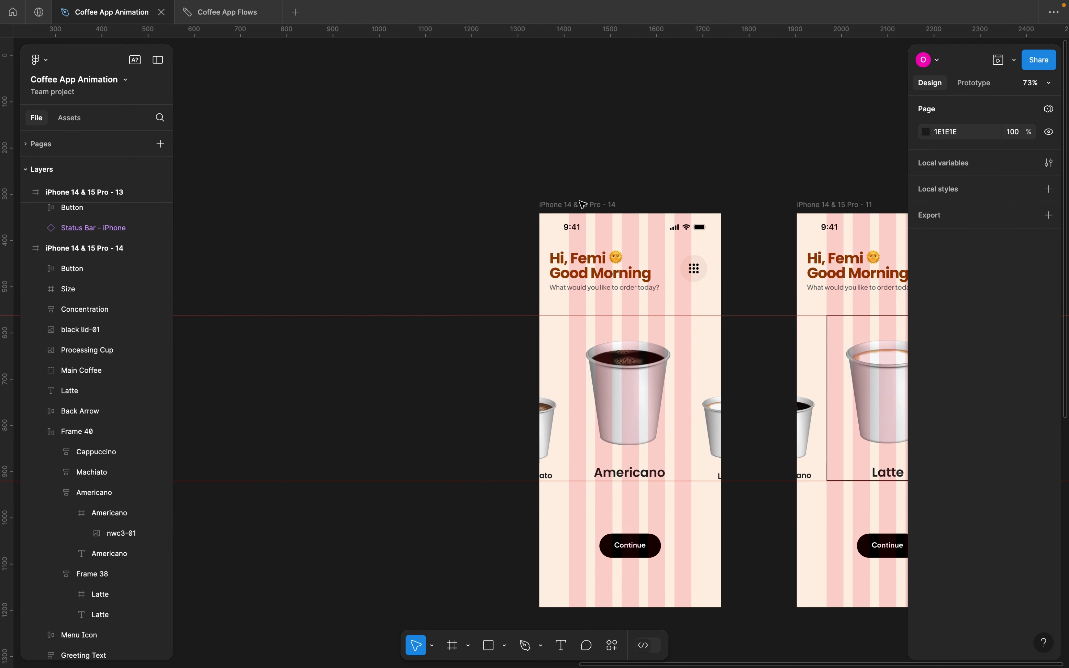
scroll(695, 403, left, 1)
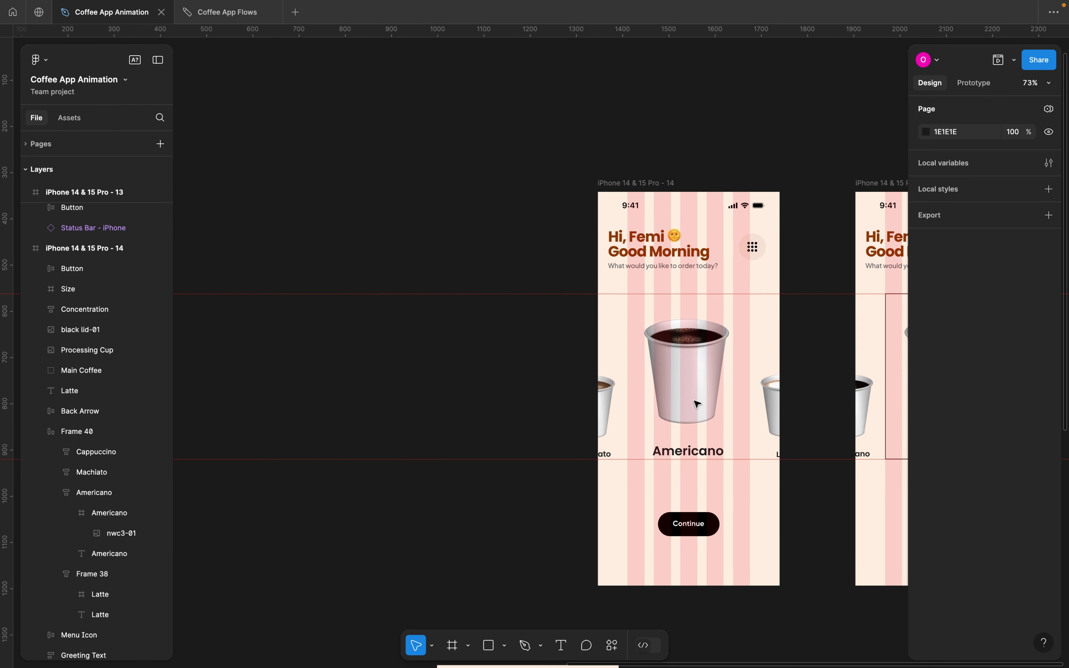
Remove the stroke from the large Latte frame on the iPhone 14 & 15 Pro - 11 screen and deselect it
scroll(697, 405, right, 4)
click(777, 402)
click(776, 402)
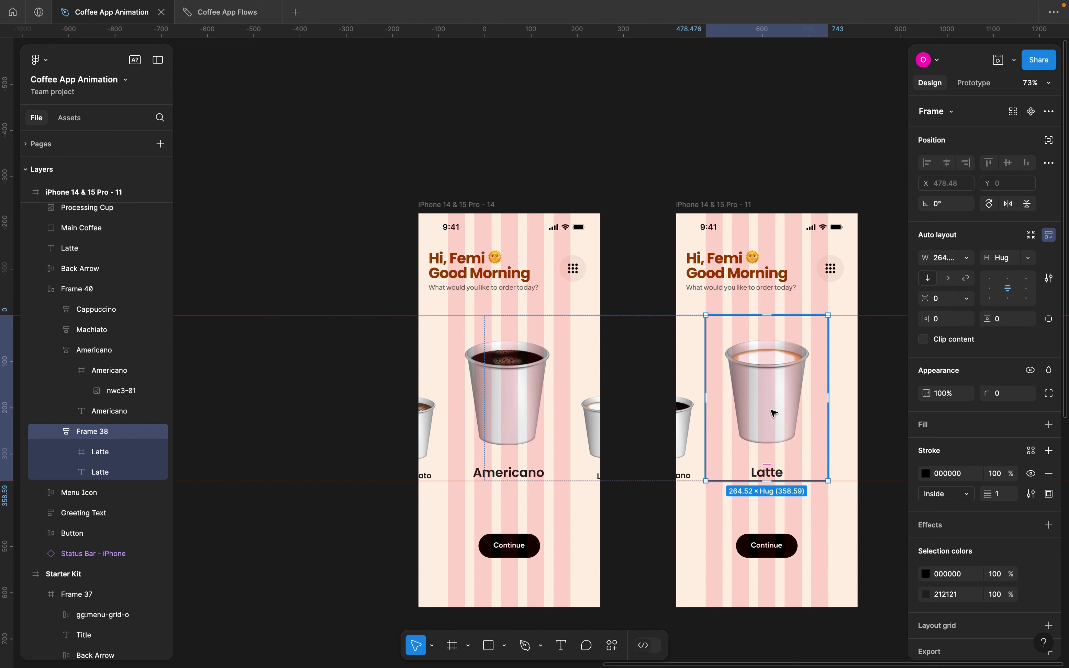
click(1050, 476)
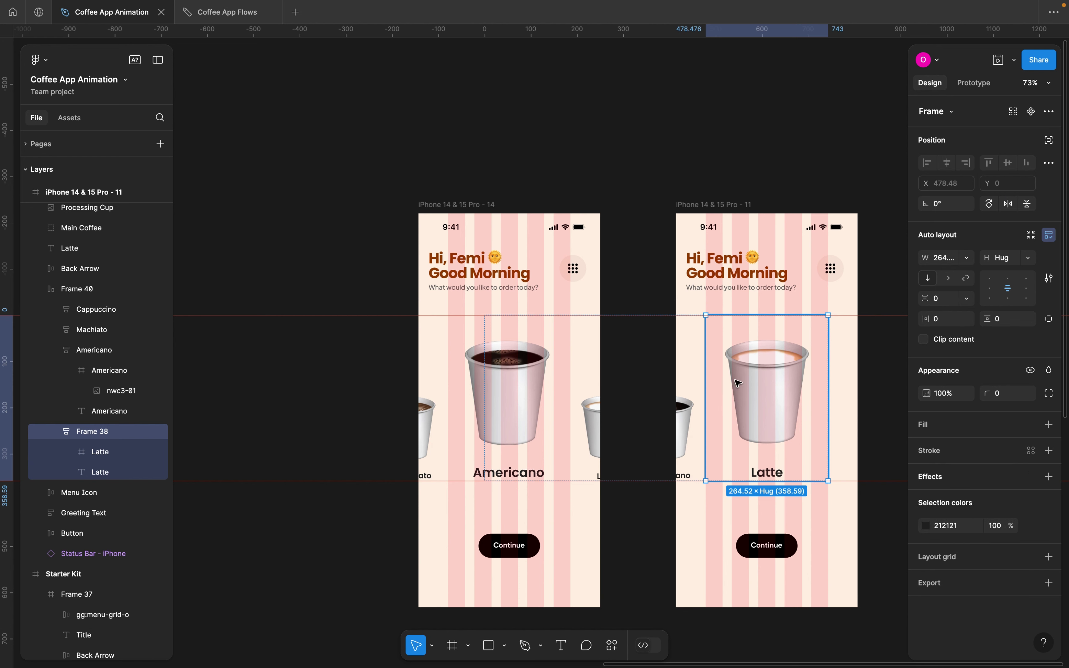
key(Escape)
Duplicate the Americano screen to its left and align the copy level with the original at X 803, Y 342
scroll(479, 256, down, 2)
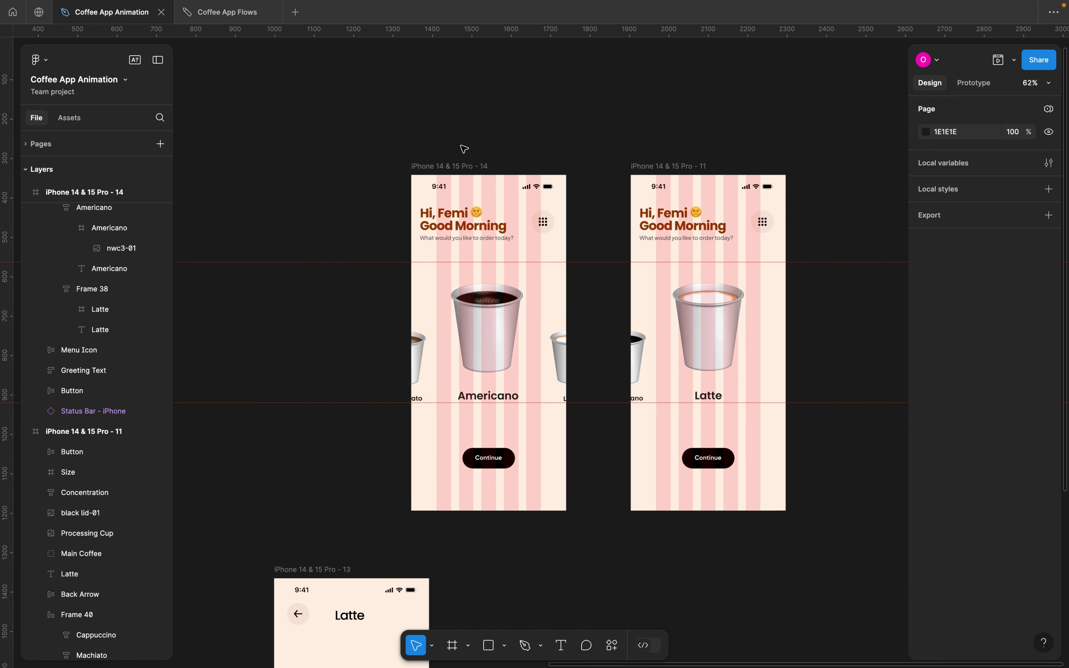
scroll(464, 149, down, 3)
scroll(530, 159, left, 4)
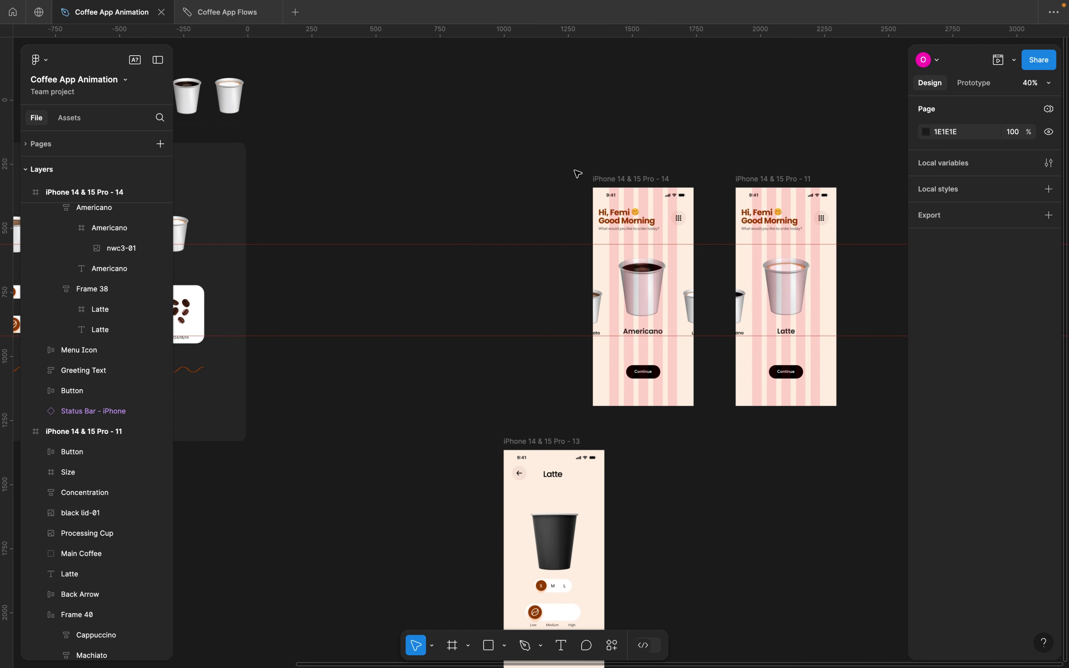
click(631, 180)
click(631, 180)
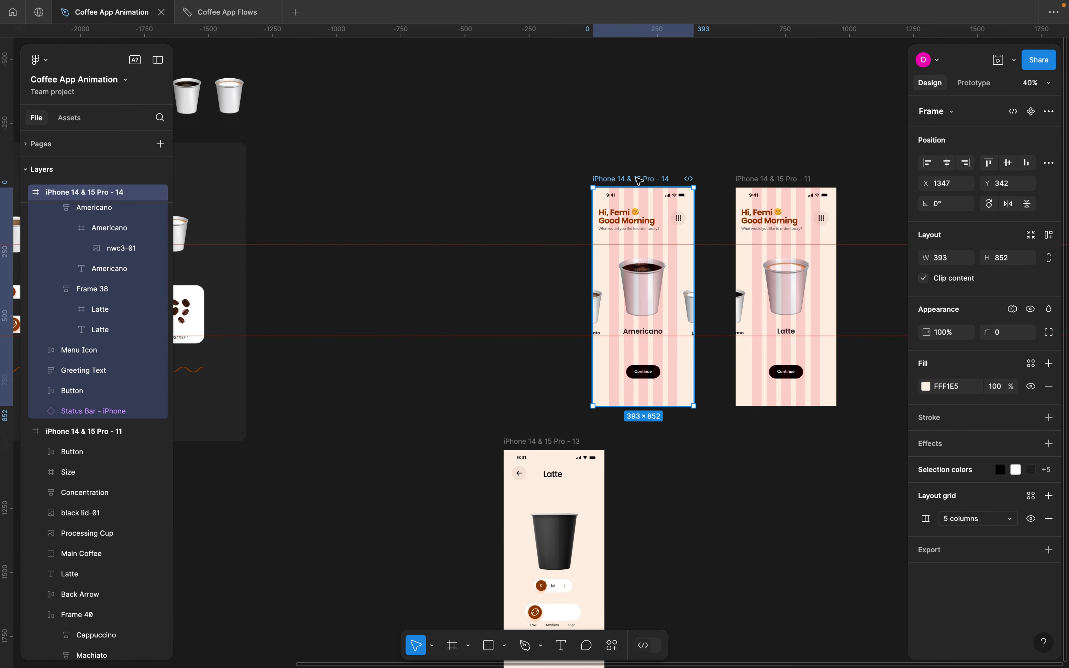
drag(628, 179, 502, 186)
scroll(503, 287, up, 5)
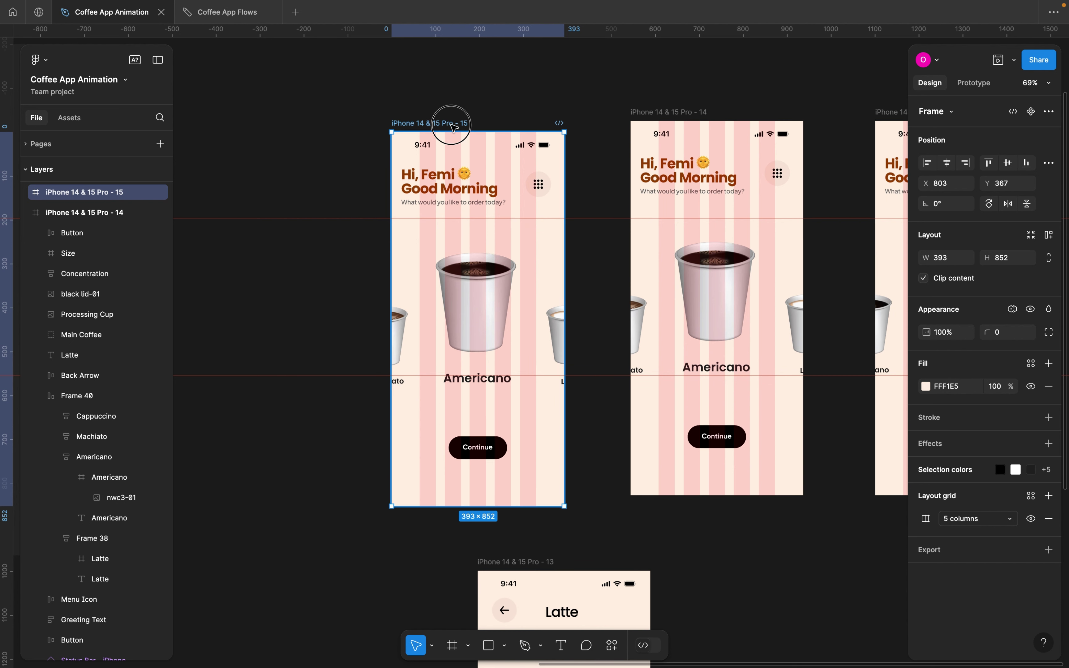
drag(453, 116, 451, 105)
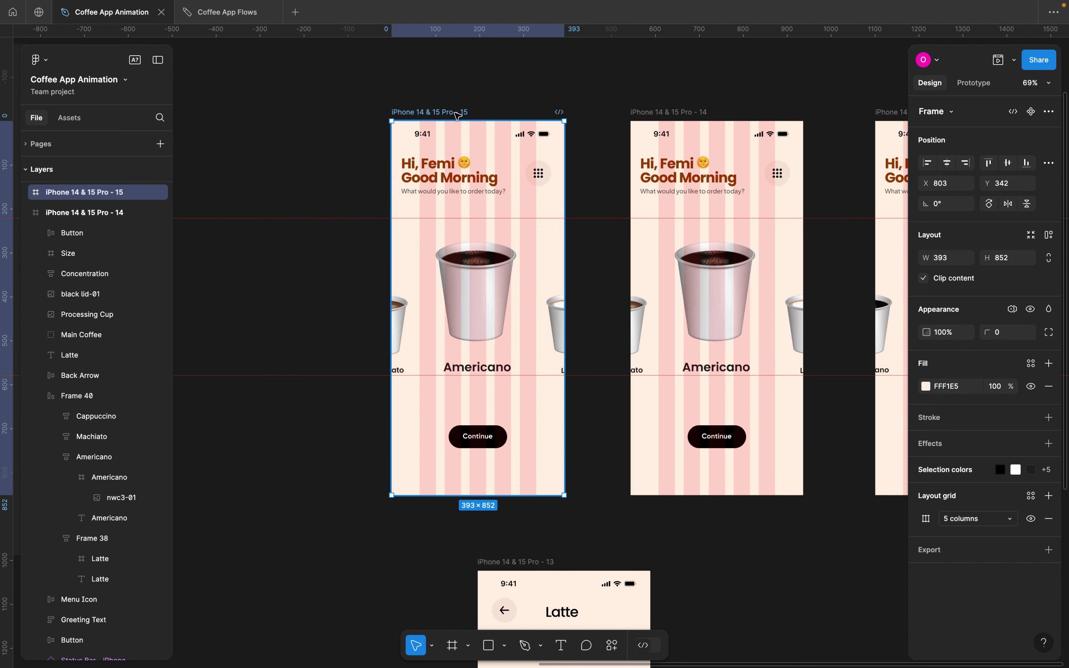
click(659, 115)
click(888, 115)
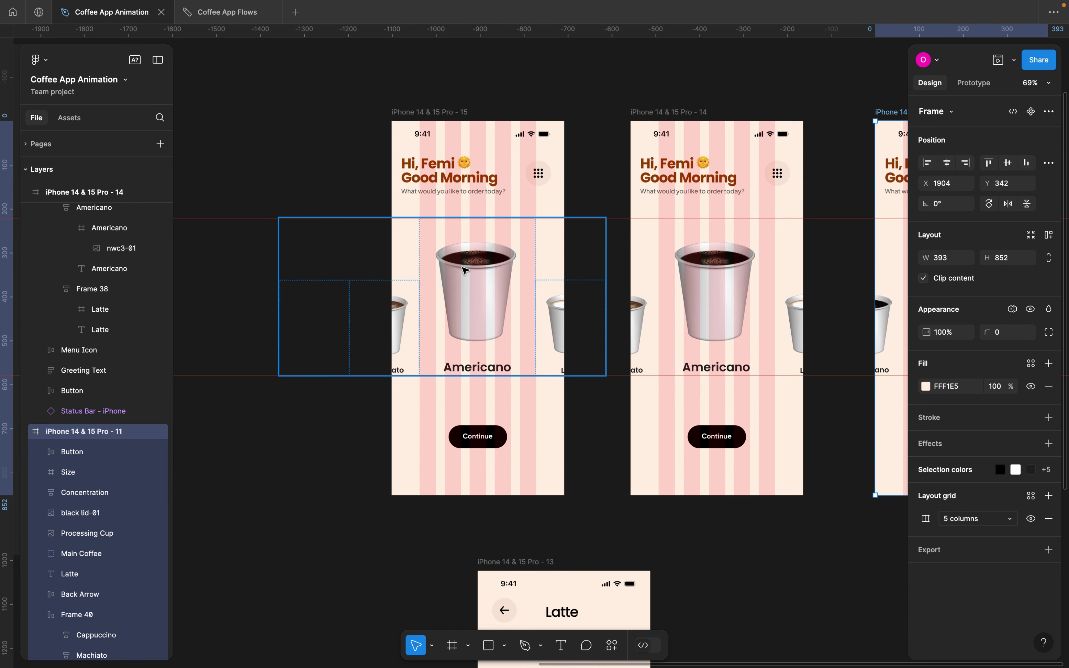
Scale the Americano cup frame on the new screen copy down to 160.02 × 217.15
click(455, 274)
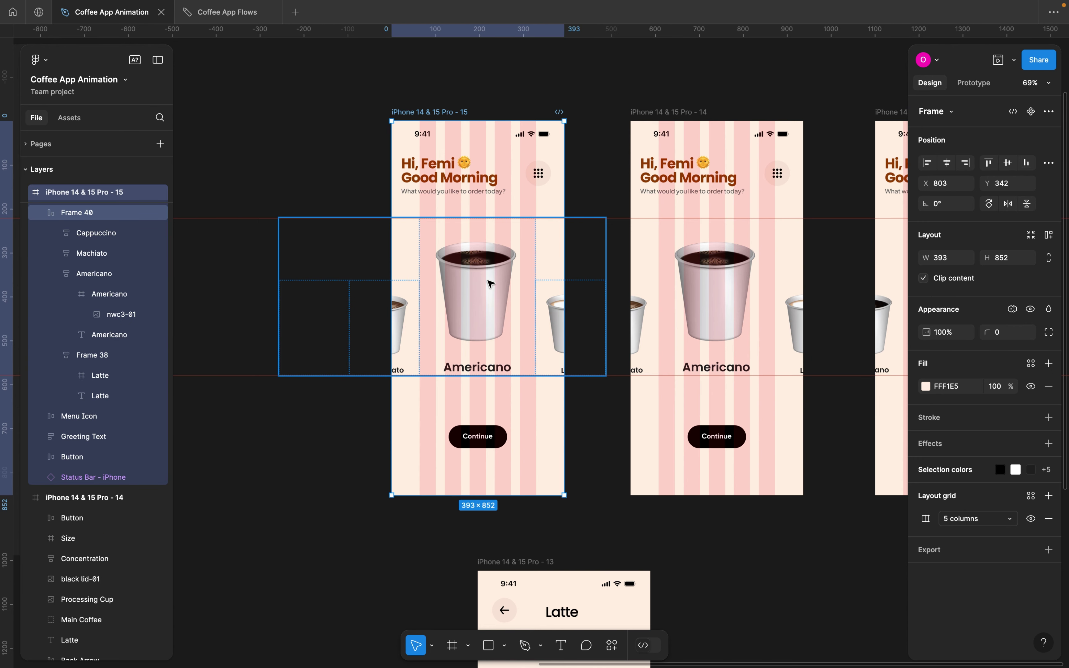
key(shift+2)
click(492, 288)
click(492, 288)
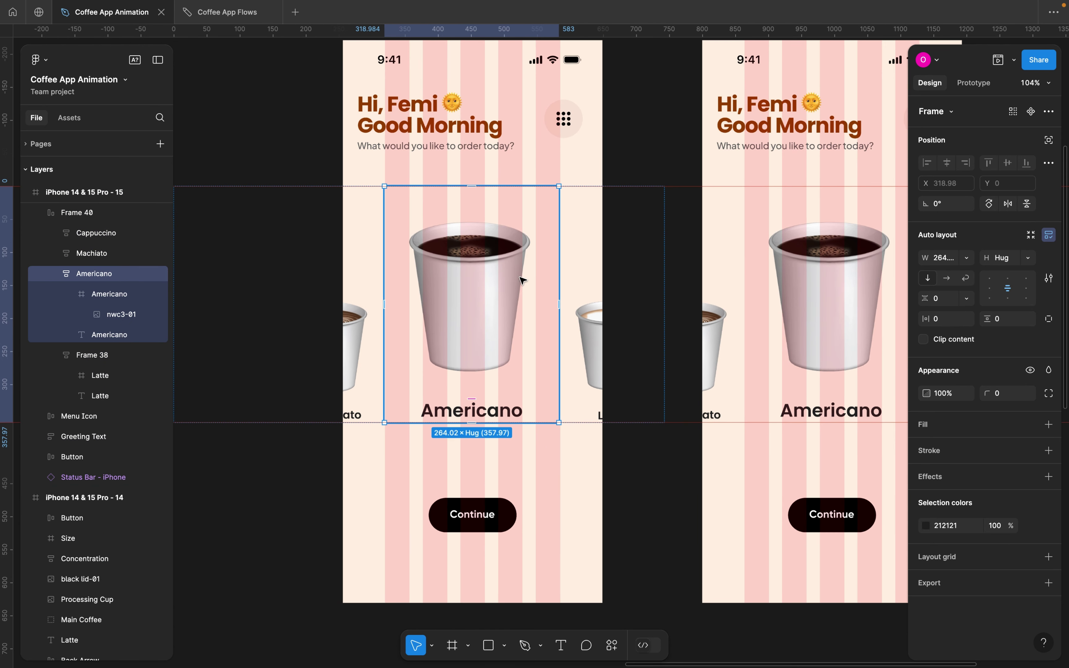
key(k)
drag(558, 185, 469, 279)
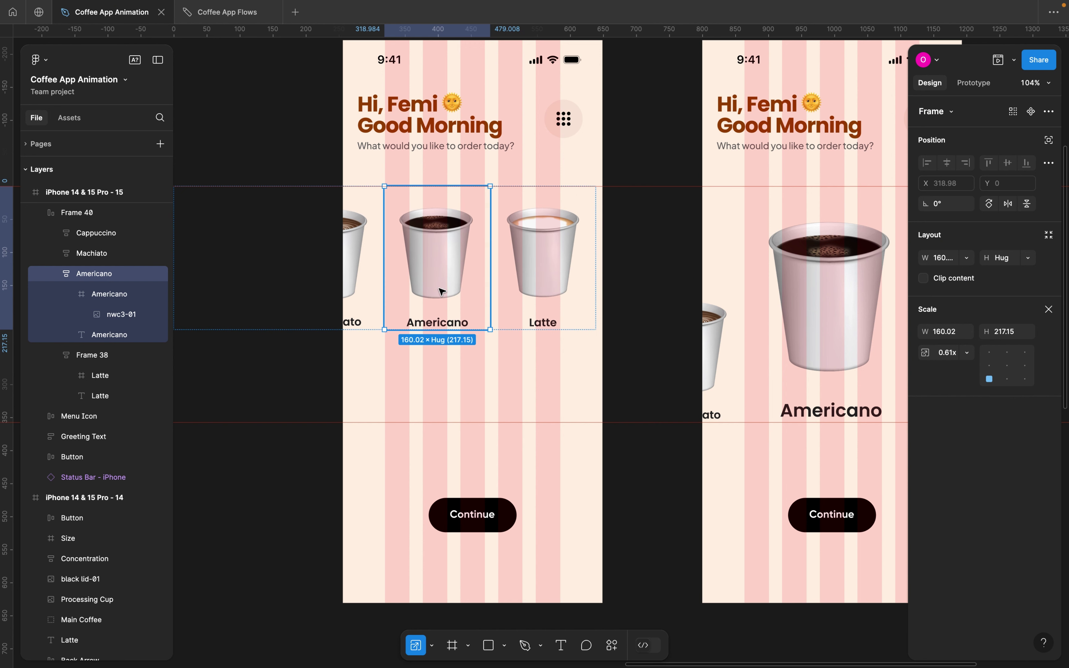
Scale the Macchiato cup frame up to 263.51 × 357.35 so it becomes the featured cup, and deselect it
click(344, 278)
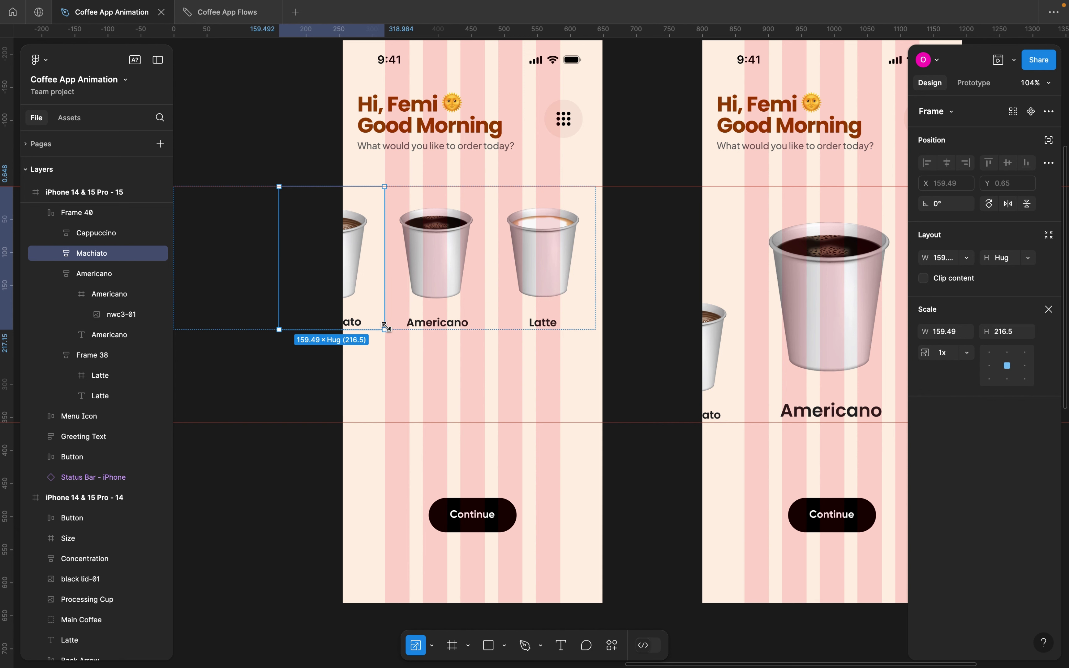
drag(384, 328, 452, 365)
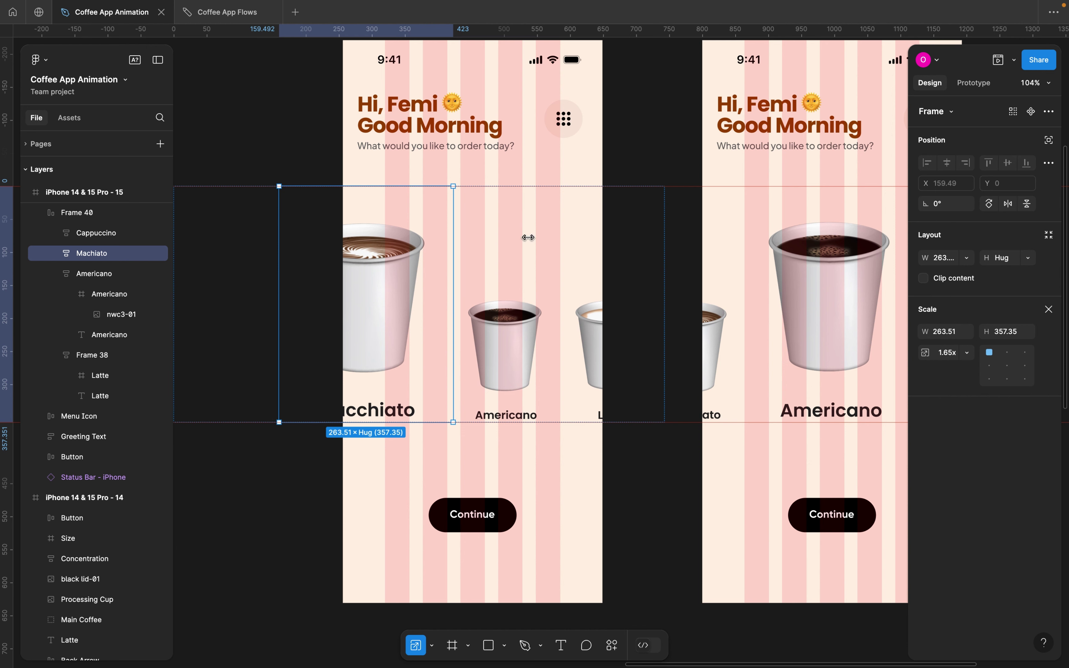
click(635, 140)
Shift the Frame 40 carousel to bring Macchiato over the grid columns and give the Macchiato frame a black inside stroke of 1
click(417, 292)
drag(418, 291, 489, 293)
click(489, 294)
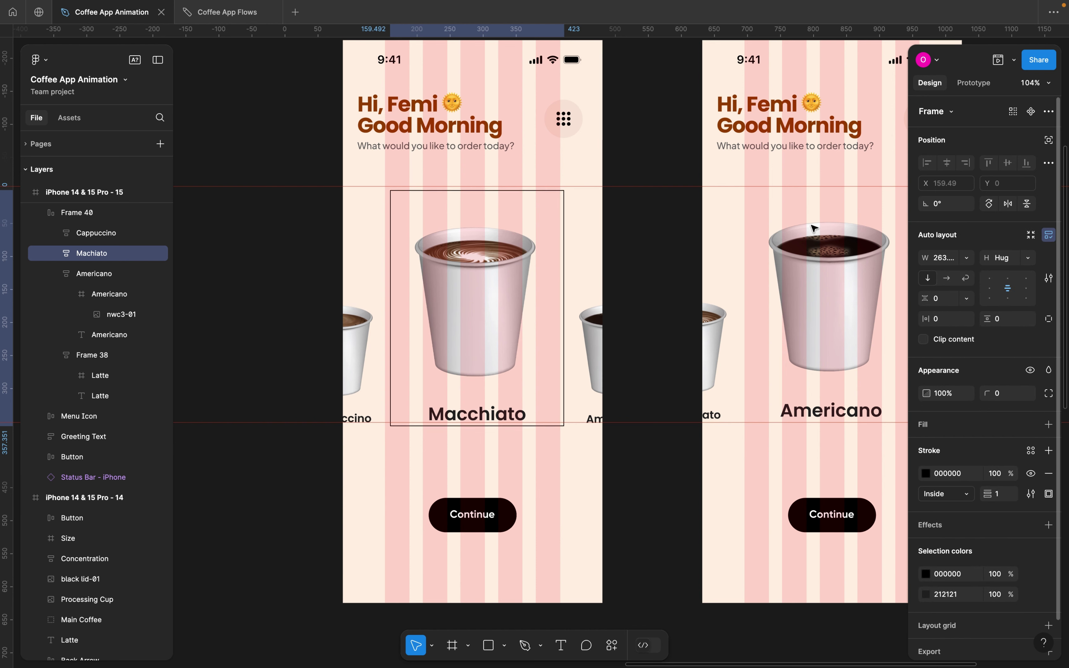
click(654, 114)
Align the carousel to X -96, Y 221 and scale the Macchiato frame to 264.19 × 358.18 to fit the columns and guides
click(528, 233)
scroll(528, 233, up, 5)
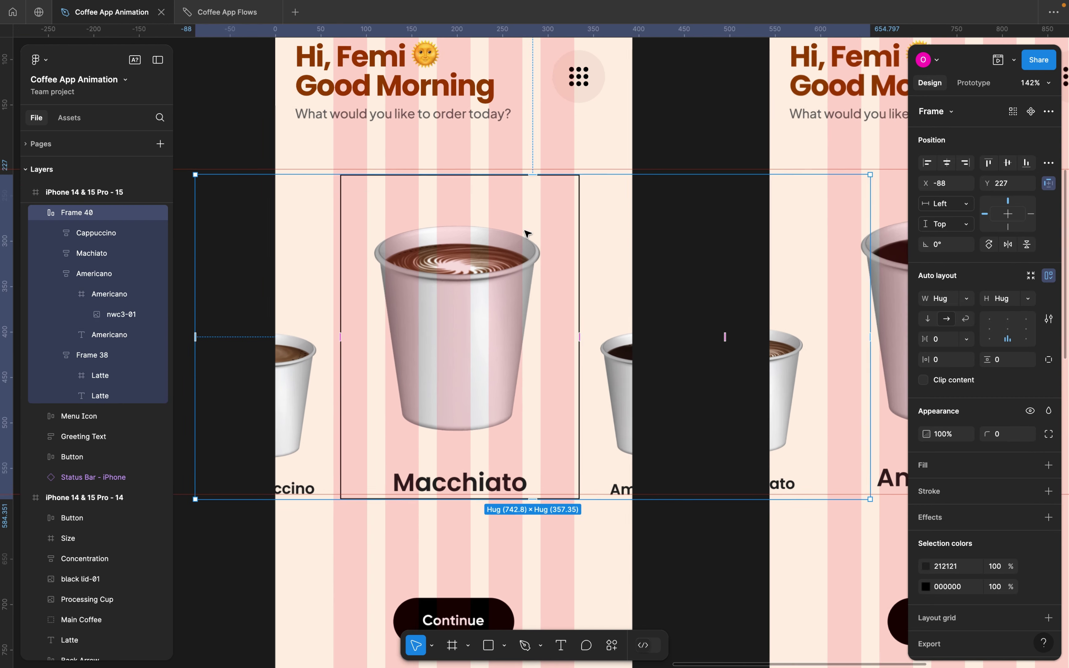
drag(513, 232, 510, 239)
double_click(510, 239)
key(k)
scroll(376, 318, up, 3)
scroll(376, 319, left, 3)
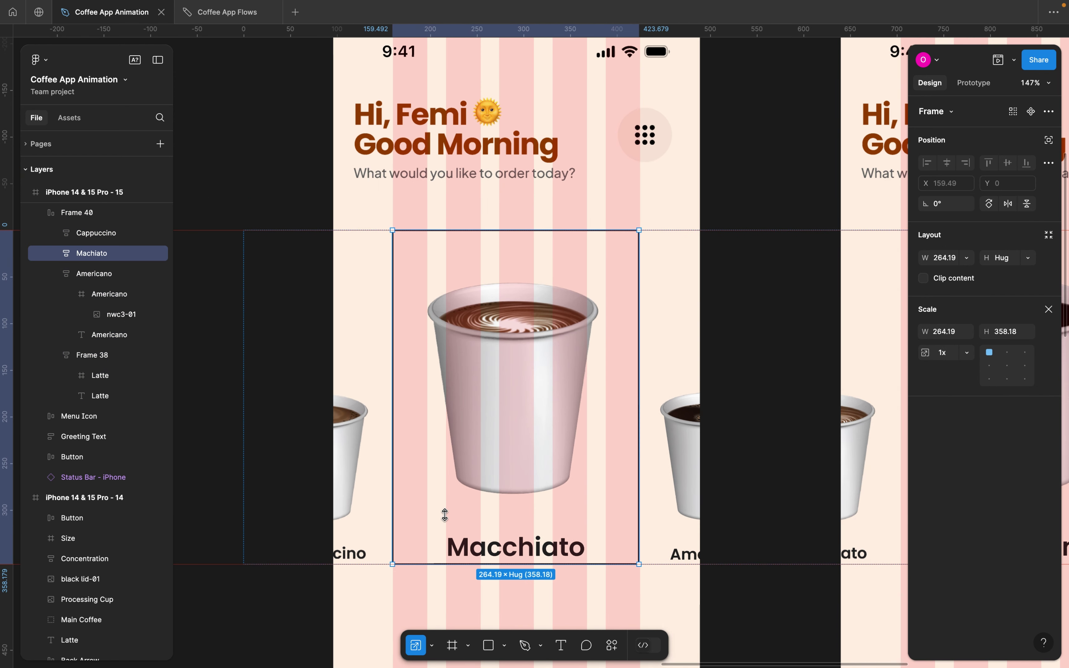
Remove the stroke from the Macchiato frame
click(223, 371)
click(472, 402)
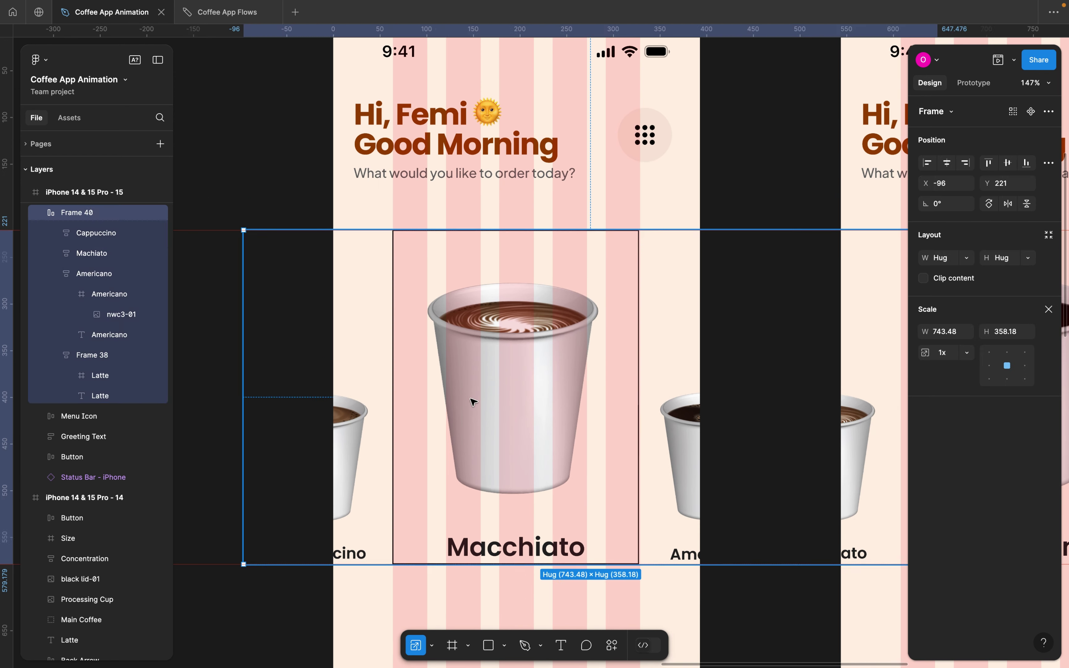
click(472, 402)
scroll(582, 403, down, 3)
key(v)
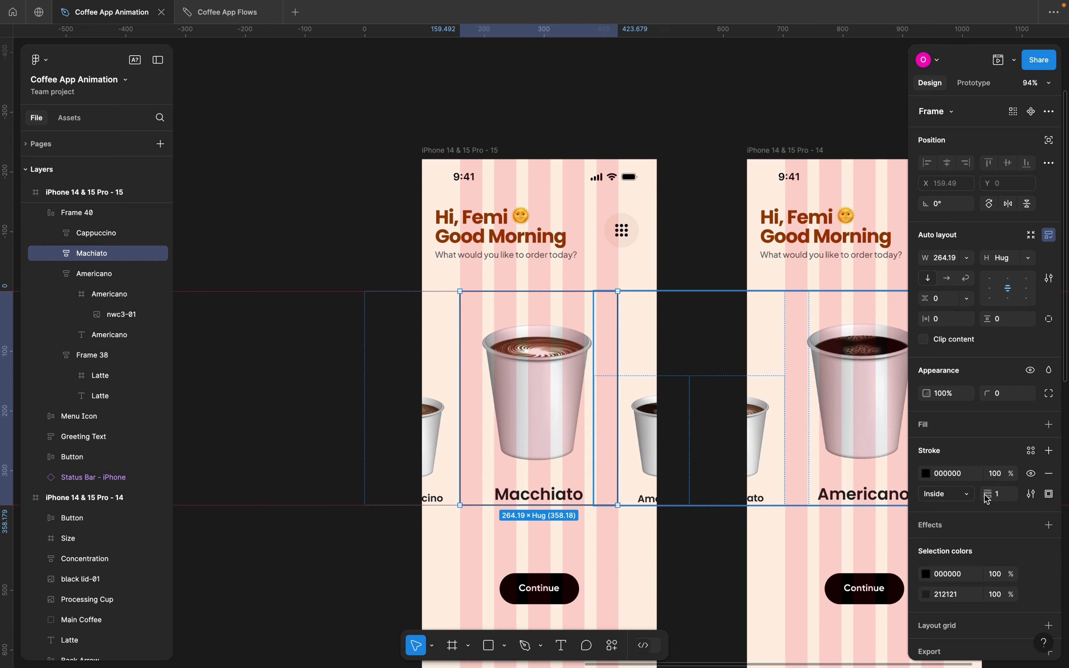
click(1048, 474)
Duplicate the Macchiato screen to its left and align the copy level with the other home screens
scroll(655, 418, down, 3)
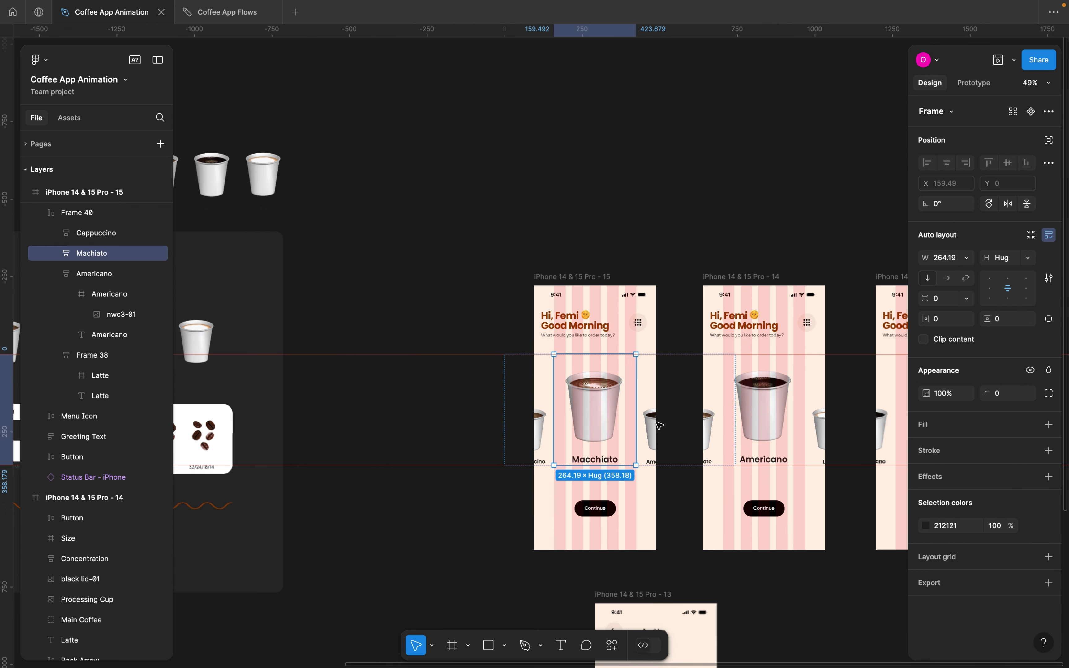
click(560, 278)
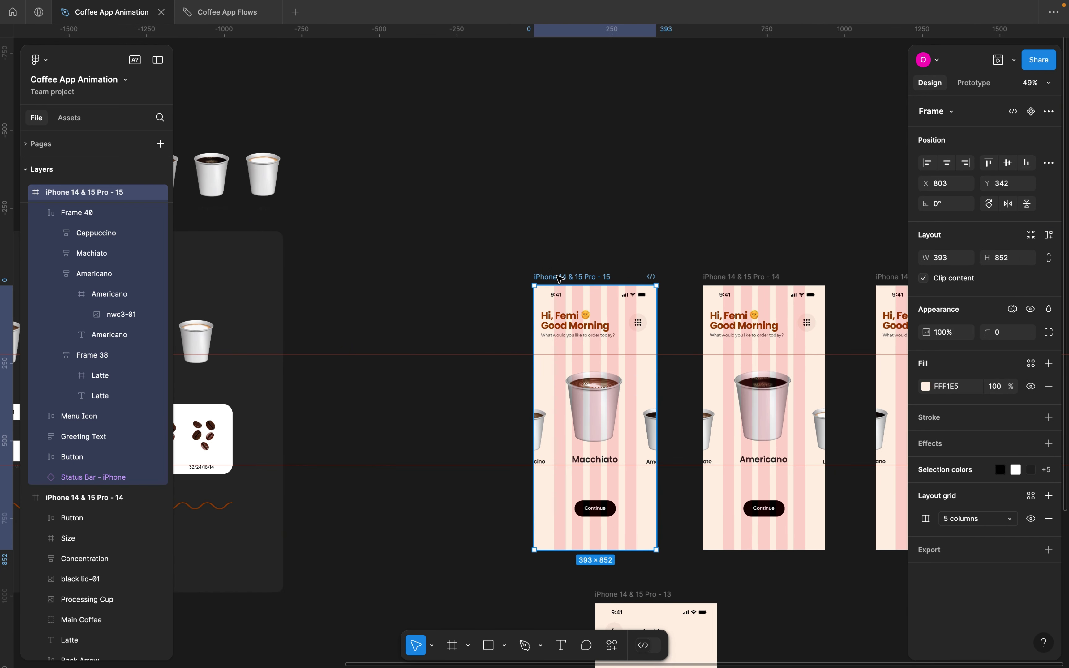
drag(464, 284, 376, 283)
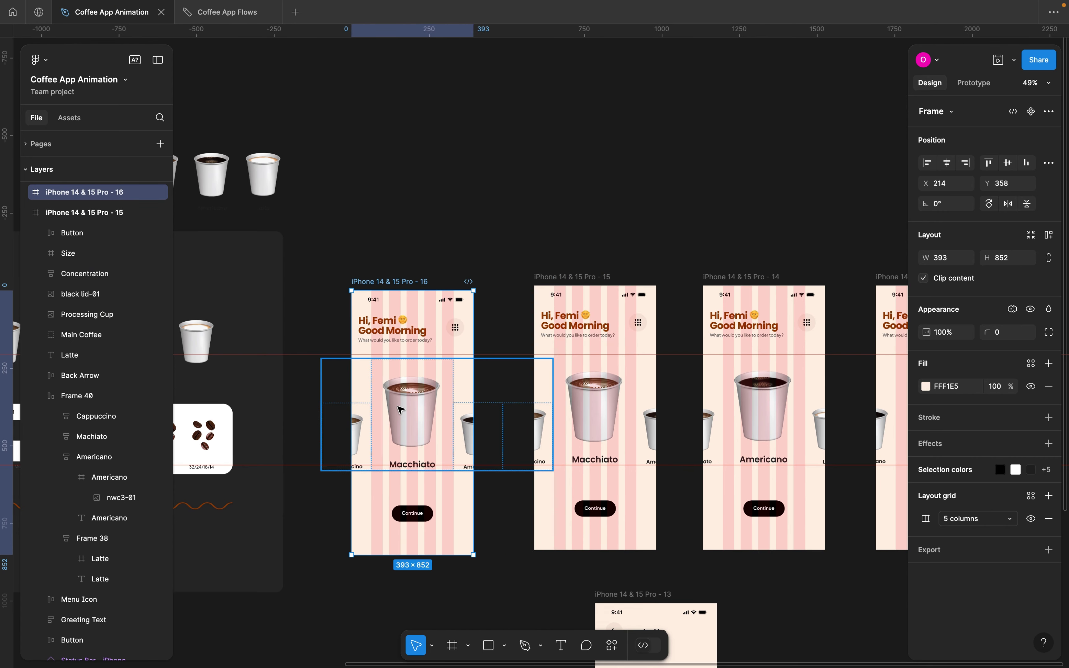
scroll(401, 410, up, 3)
click(407, 438)
scroll(404, 438, up, 3)
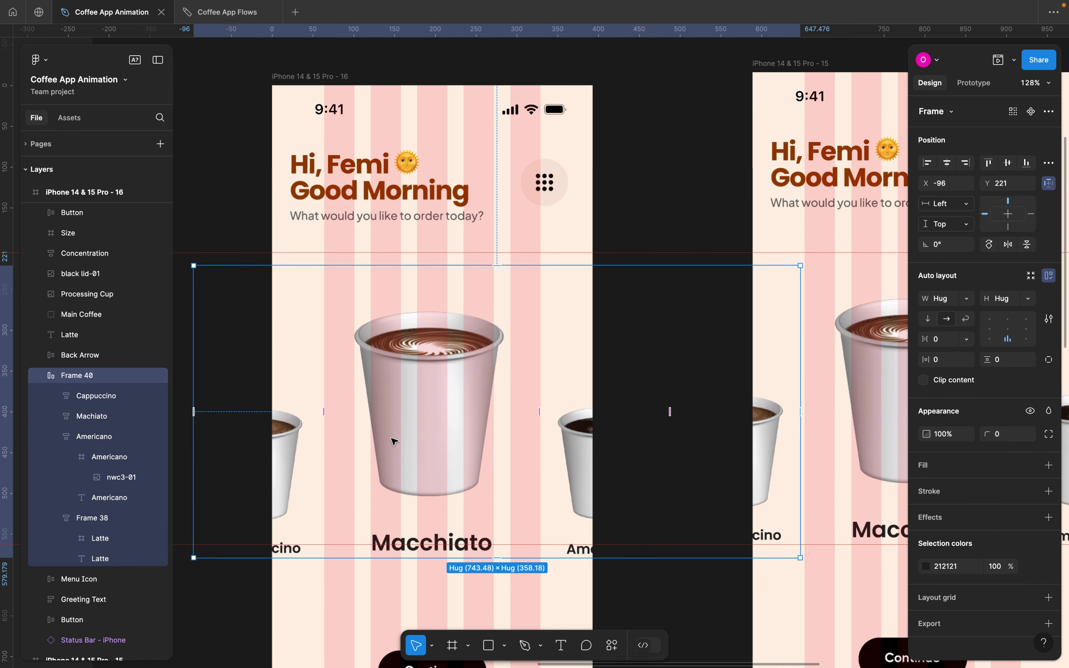
scroll(420, 374, up, 4)
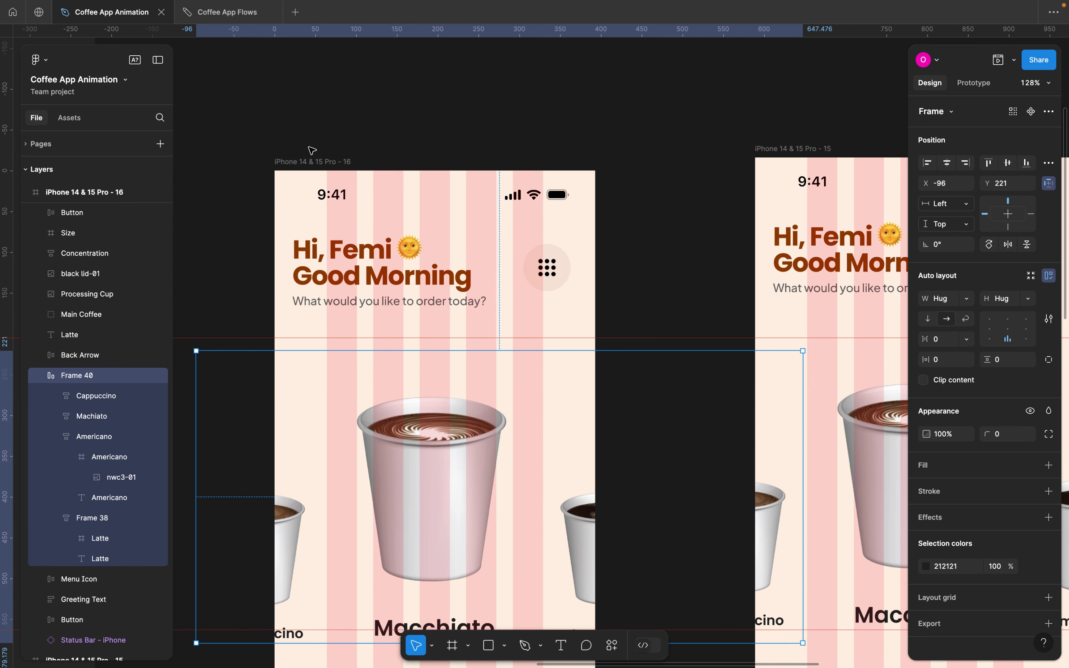
drag(315, 162, 357, 150)
On the new copy, scale the Macchiato frame down to side-cup size and the Cappuccino frame up to 264 × 357.95
scroll(376, 207, down, 5)
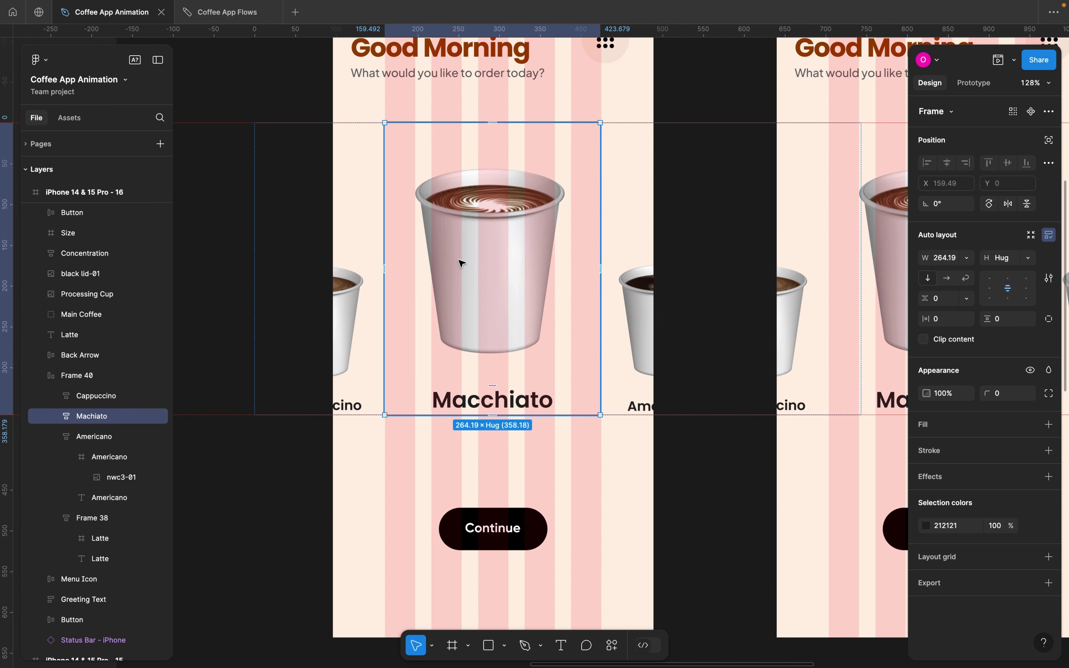
key(k)
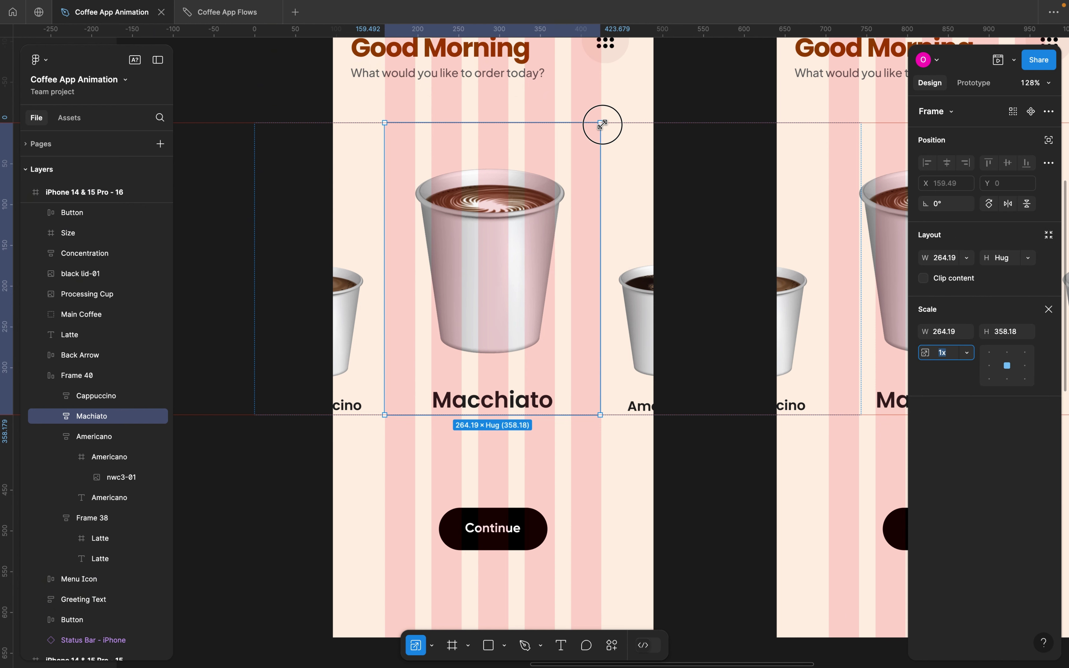
drag(600, 123, 477, 220)
click(353, 249)
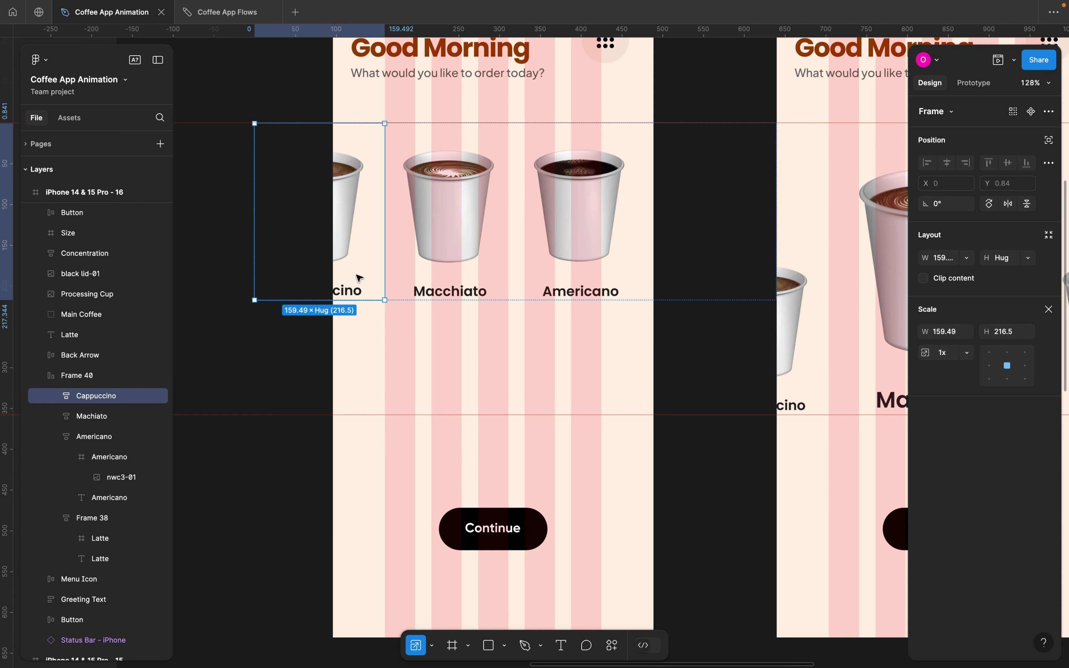
drag(384, 301, 469, 349)
click(249, 346)
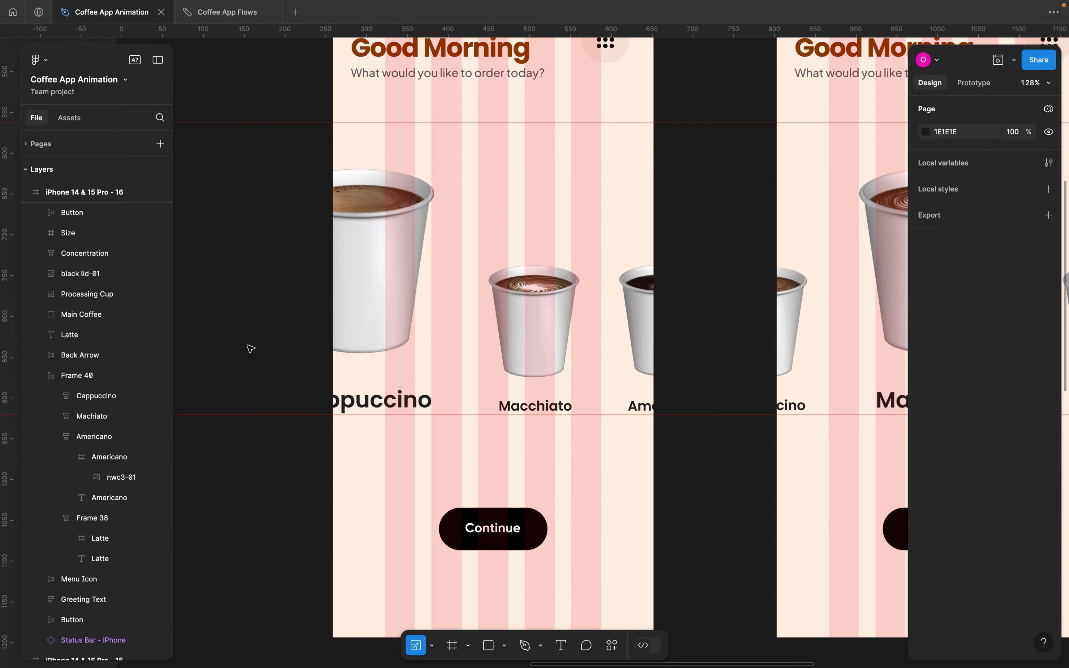
Move the carousel to X 71, Y 230 so Cappuccino sits over the columns, and give its frame a black inside stroke of 1
click(370, 278)
drag(394, 281, 506, 294)
click(505, 294)
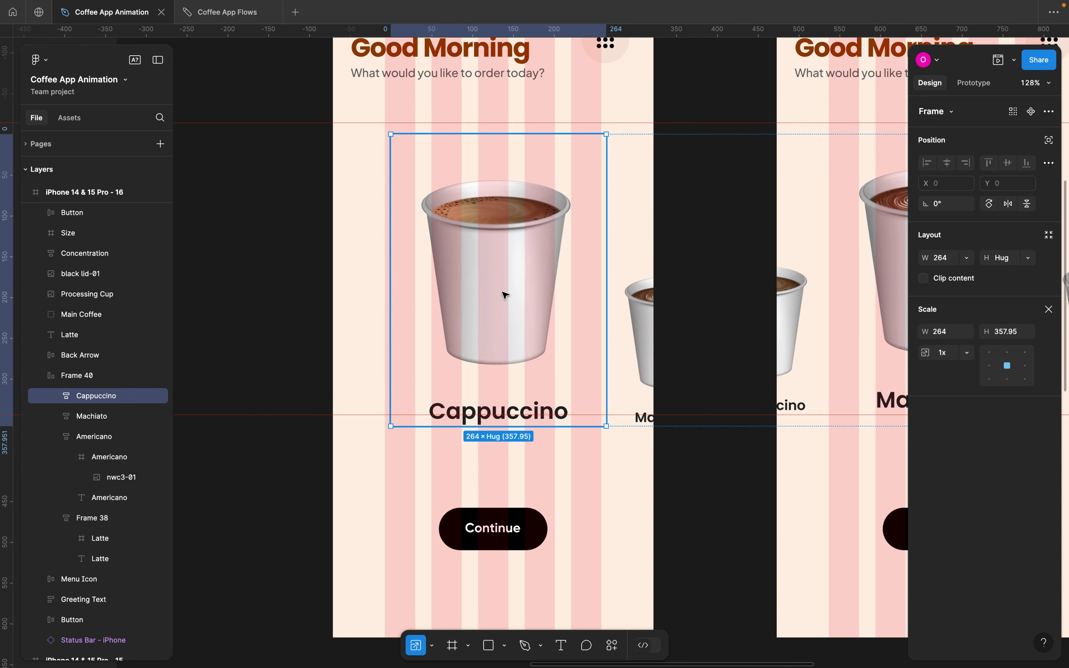
key(v)
click(1048, 451)
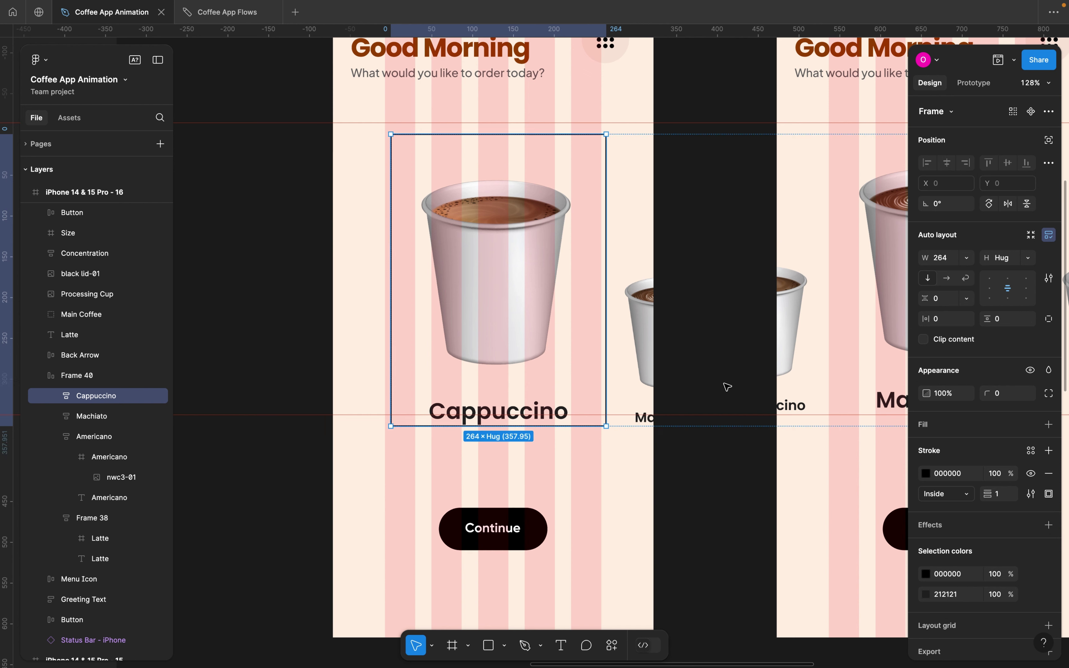
click(691, 477)
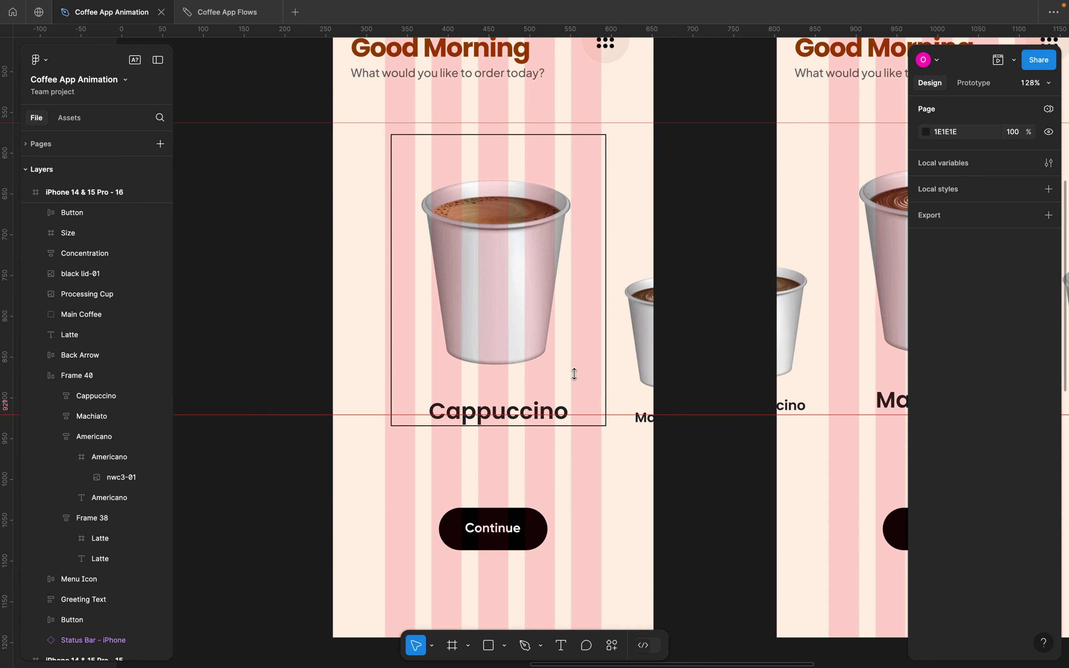
Align the Frame 40 carousel with the first grid column and the upper guide, at X 64, Y 221
click(539, 341)
scroll(540, 345, up, 5)
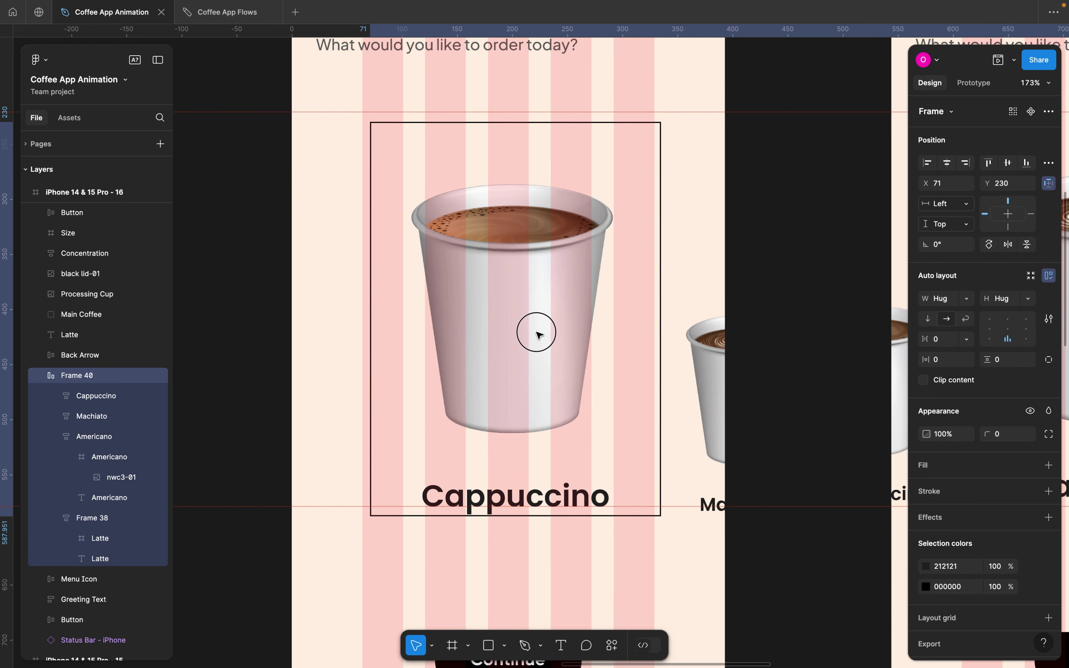
drag(539, 347, 532, 331)
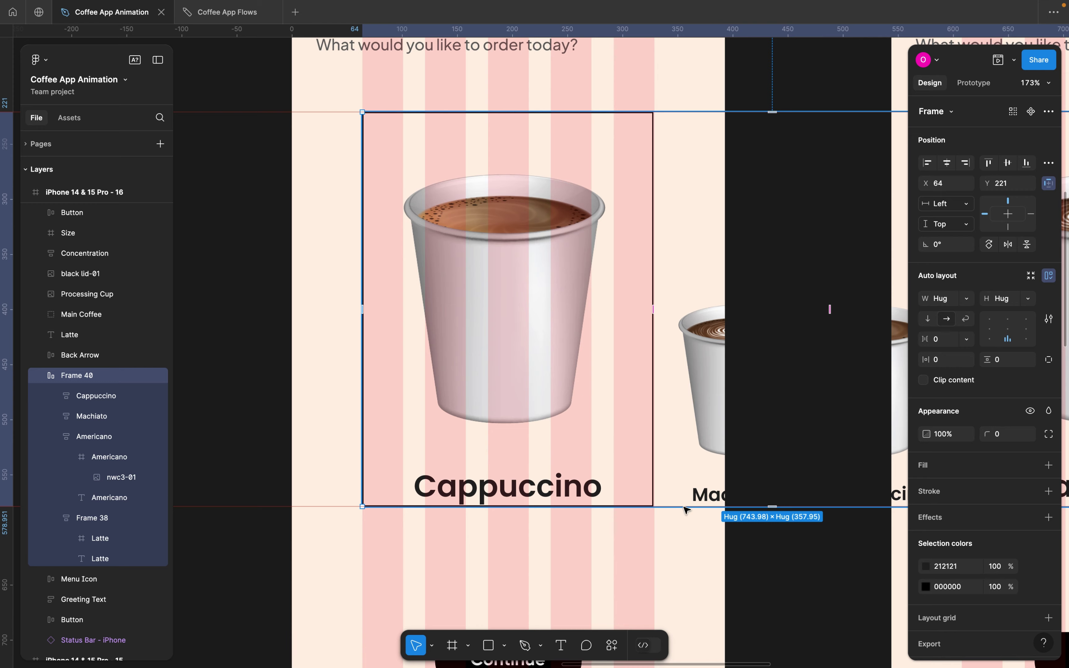
click(759, 563)
Remove the stroke from the Cappuccino frame and deselect it
double_click(594, 416)
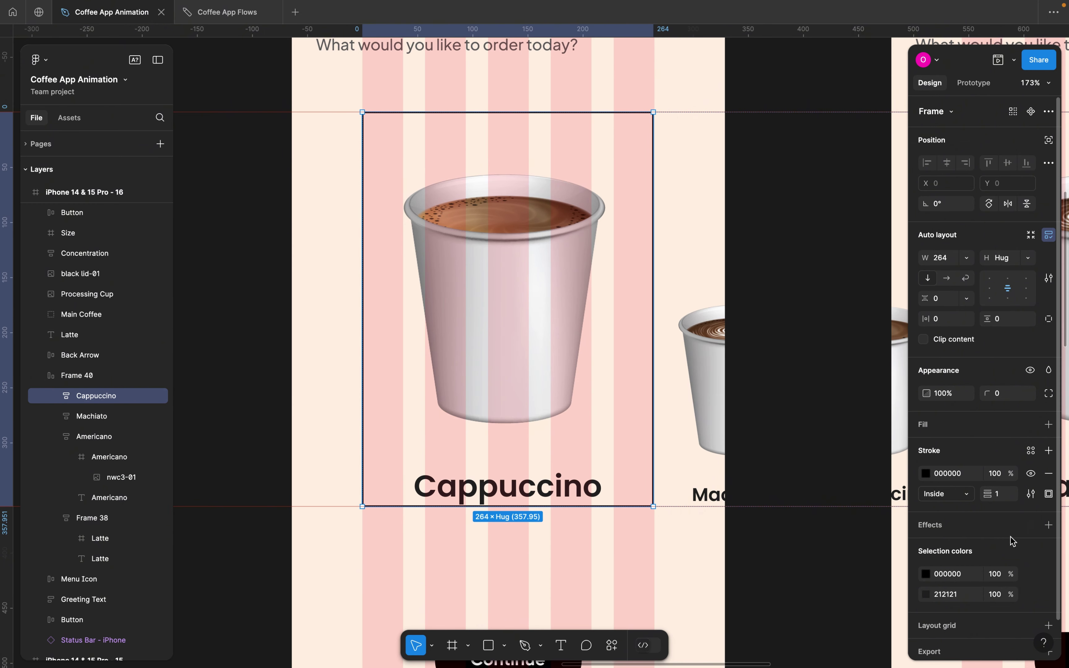
click(1050, 475)
scroll(735, 403, down, 6)
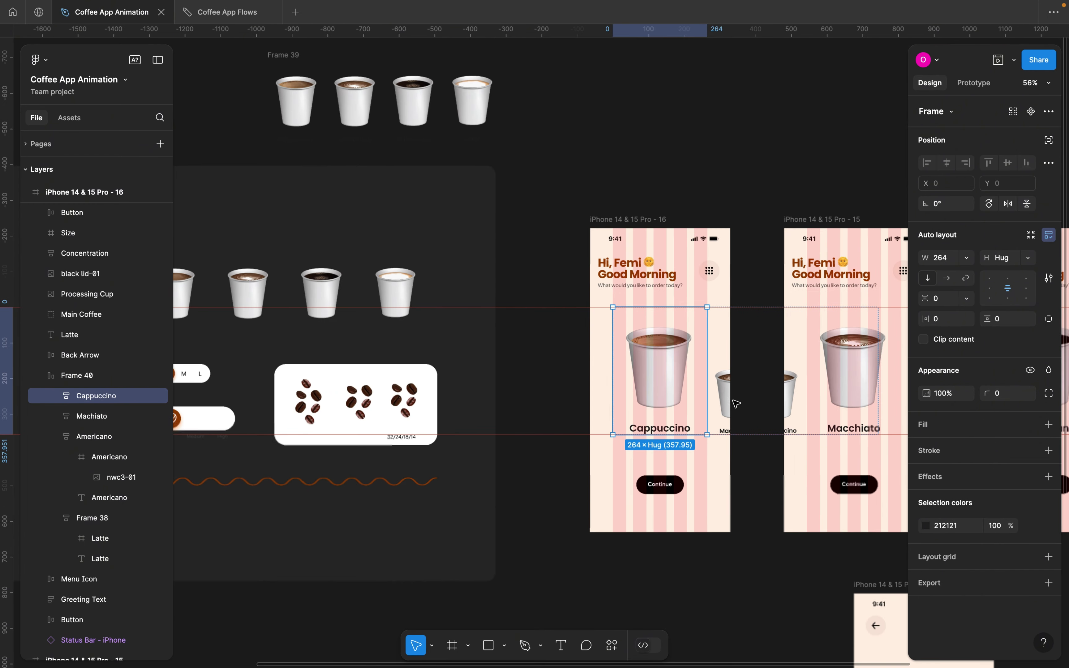
scroll(735, 403, down, 3)
click(771, 513)
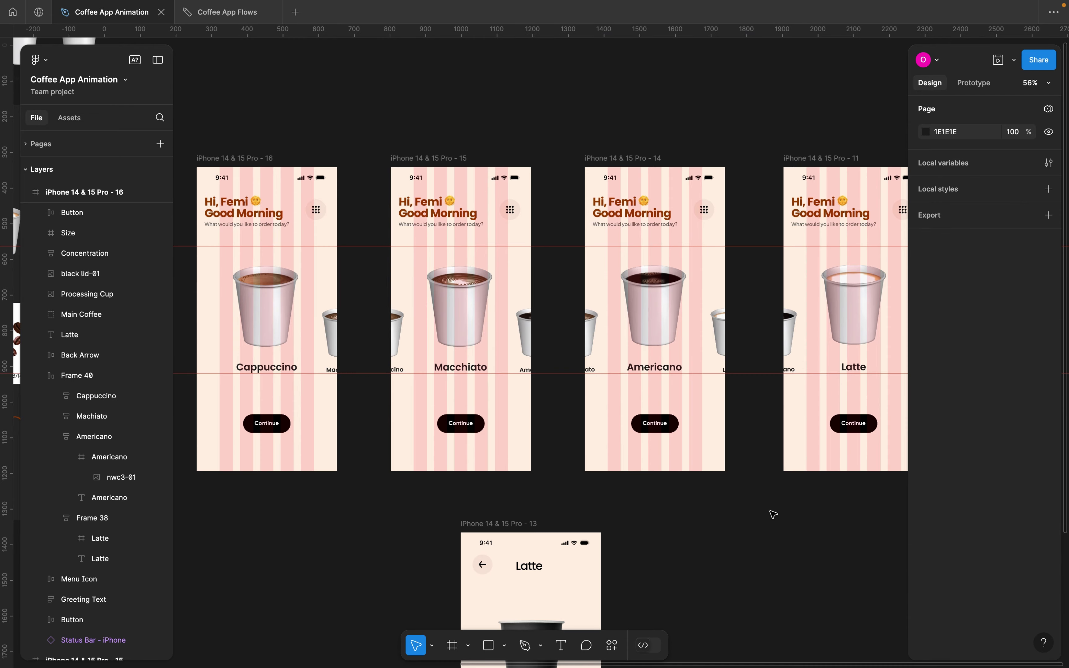
Review the Cappuccino, Macchiato, Americano and Latte home screens together with the Latte customization screen beneath them
drag(376, 360, 692, 363)
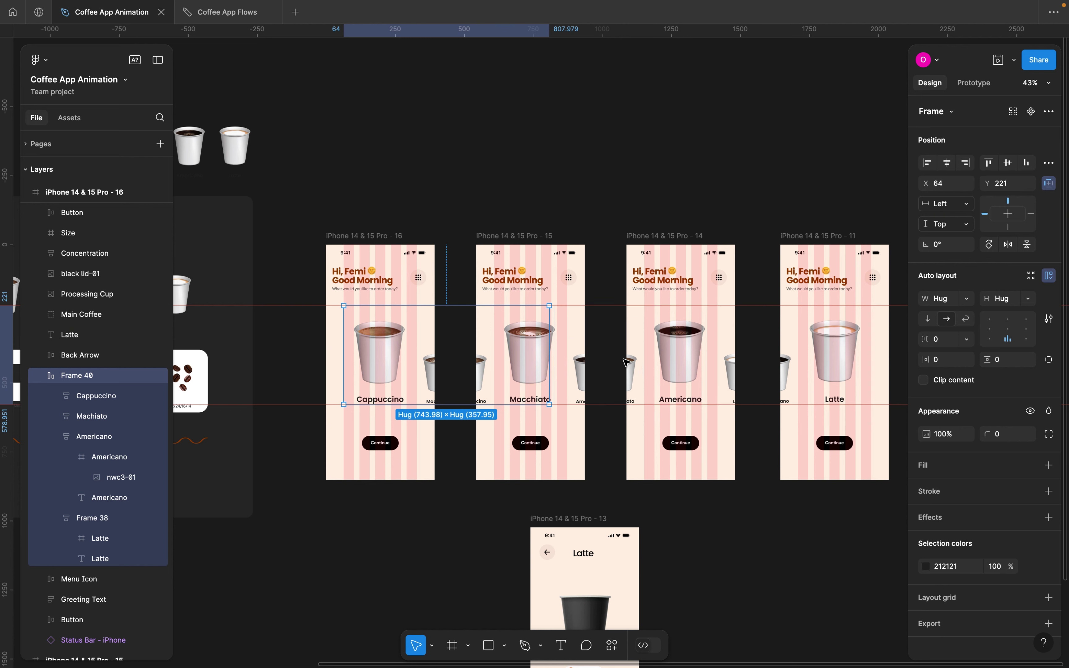
key(Escape)
click(656, 237)
click(495, 238)
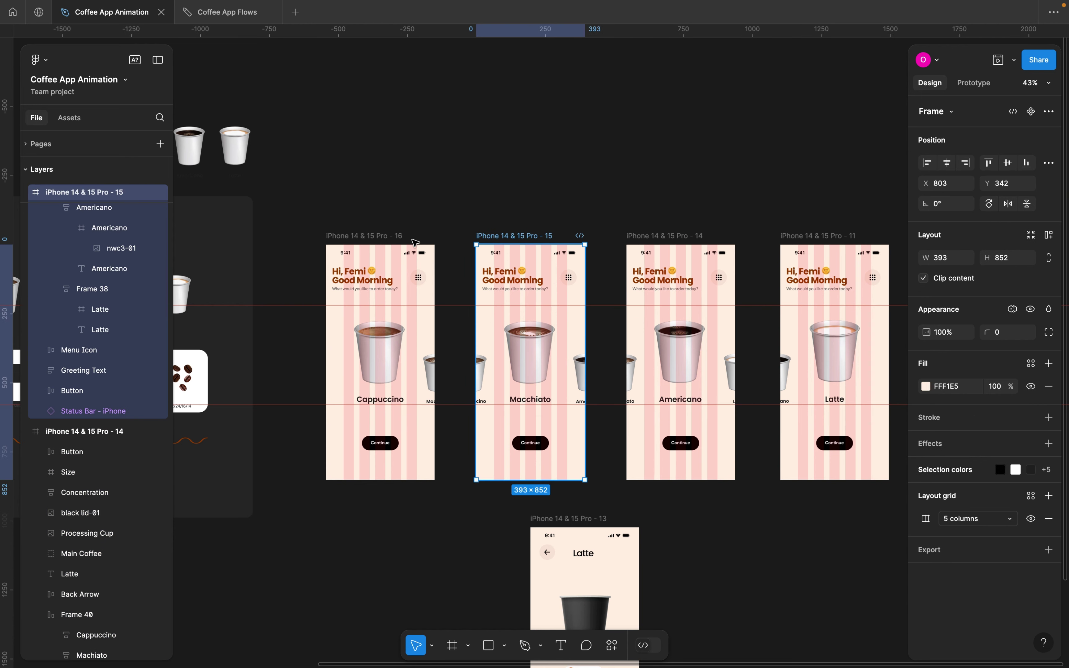
click(379, 238)
scroll(379, 239, down, 2)
scroll(489, 318, down, 5)
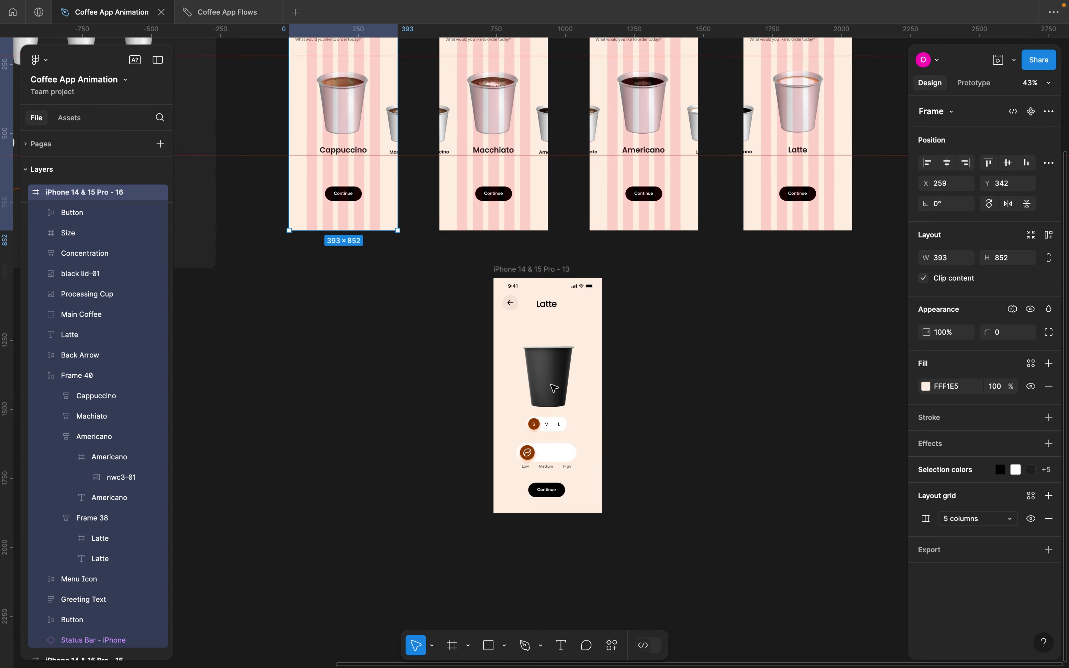
scroll(554, 384, up, 3)
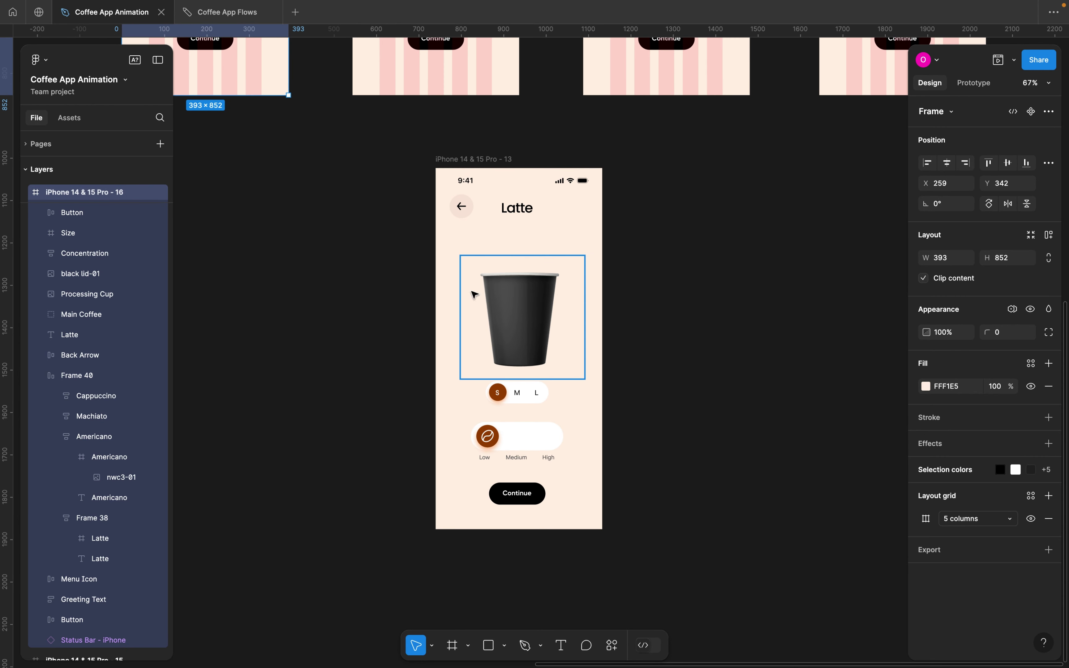
click(459, 161)
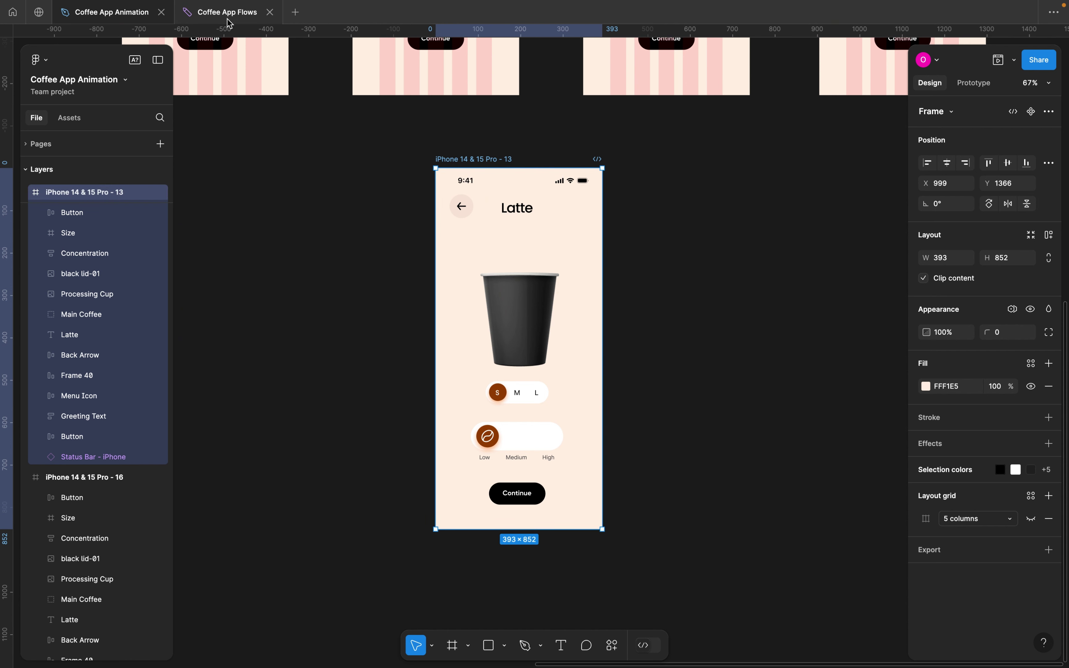
mouse_move(230, 20)
scroll(316, 206, up, 5)
scroll(315, 207, down, 5)
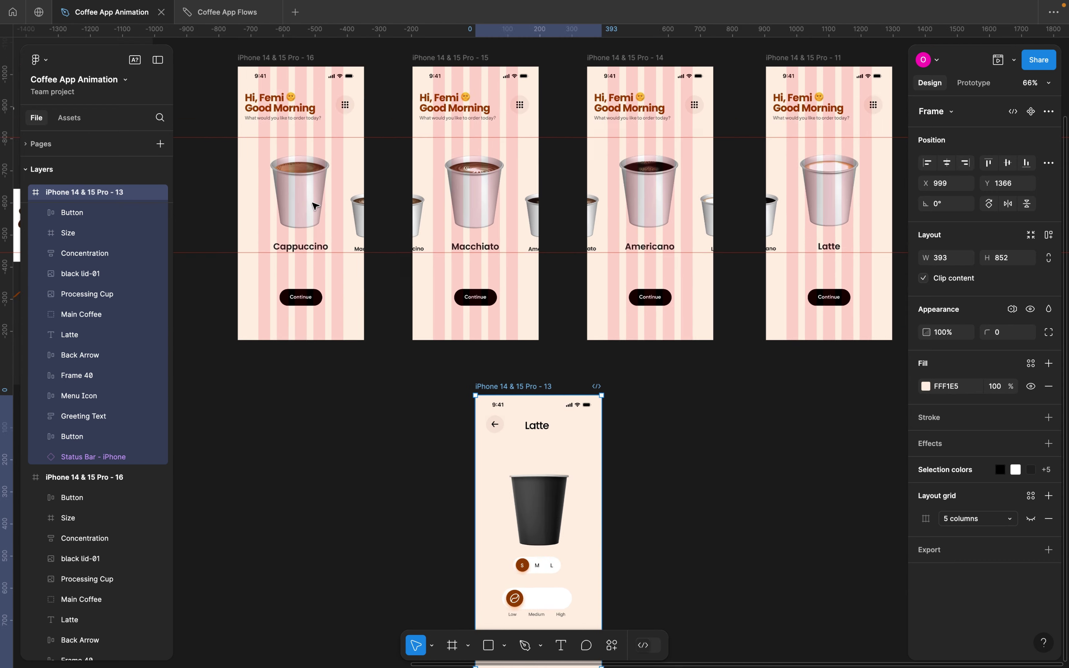
scroll(316, 206, left, 10)
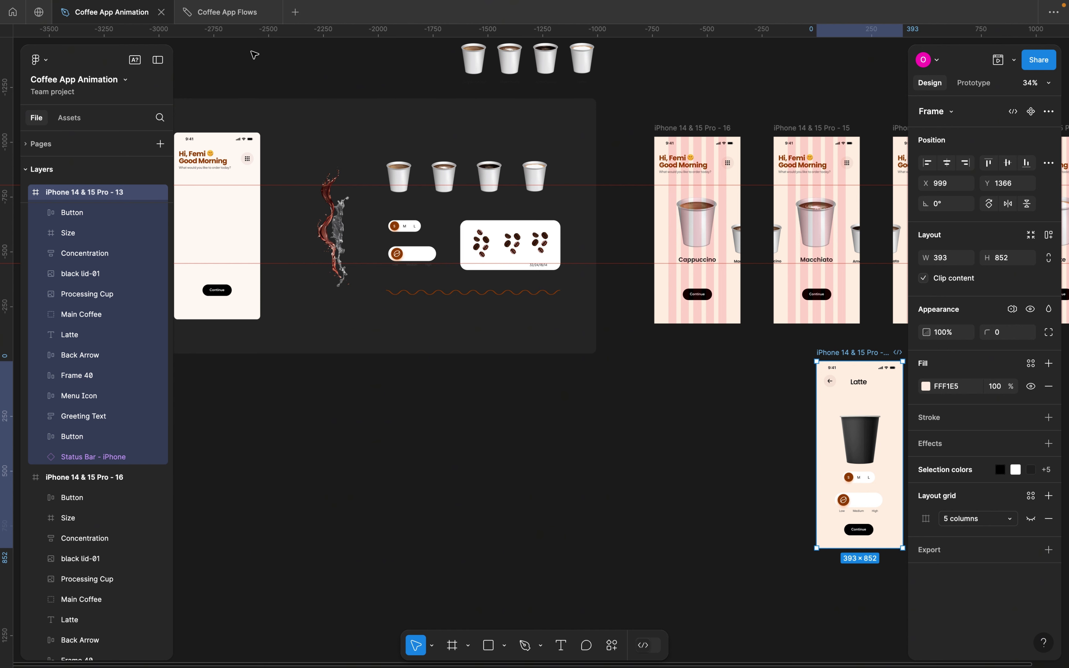
Switch to the Coffee App Flows board and examine the route between the coffees and Latte's Small, Medium and Large options
click(228, 13)
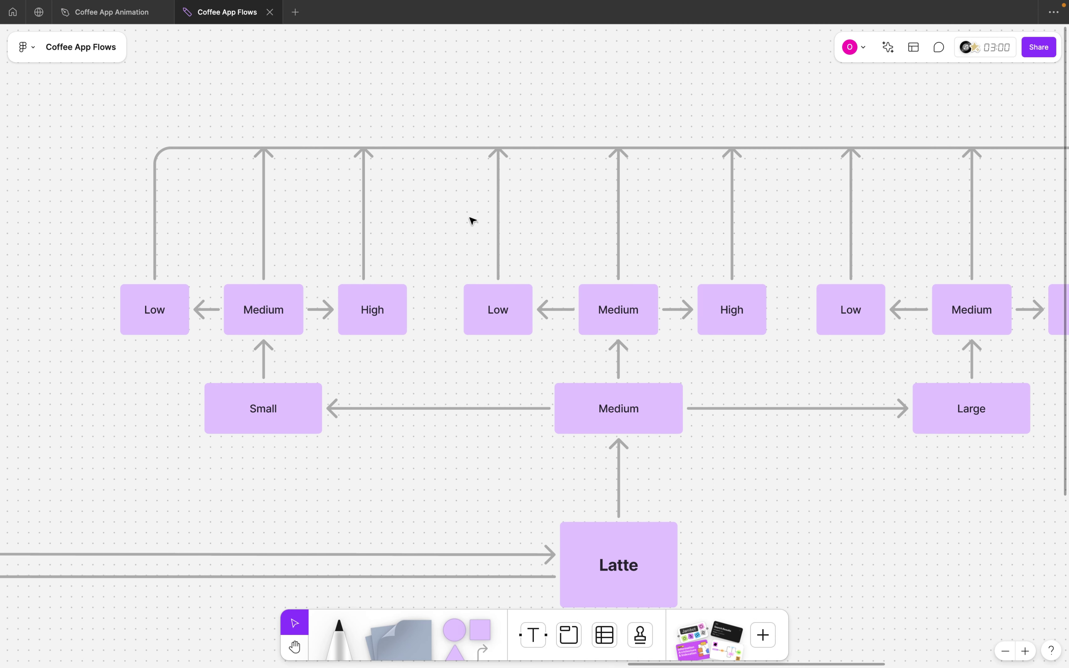
scroll(471, 219, down, 1)
scroll(471, 220, down, 5)
scroll(471, 220, left, 10)
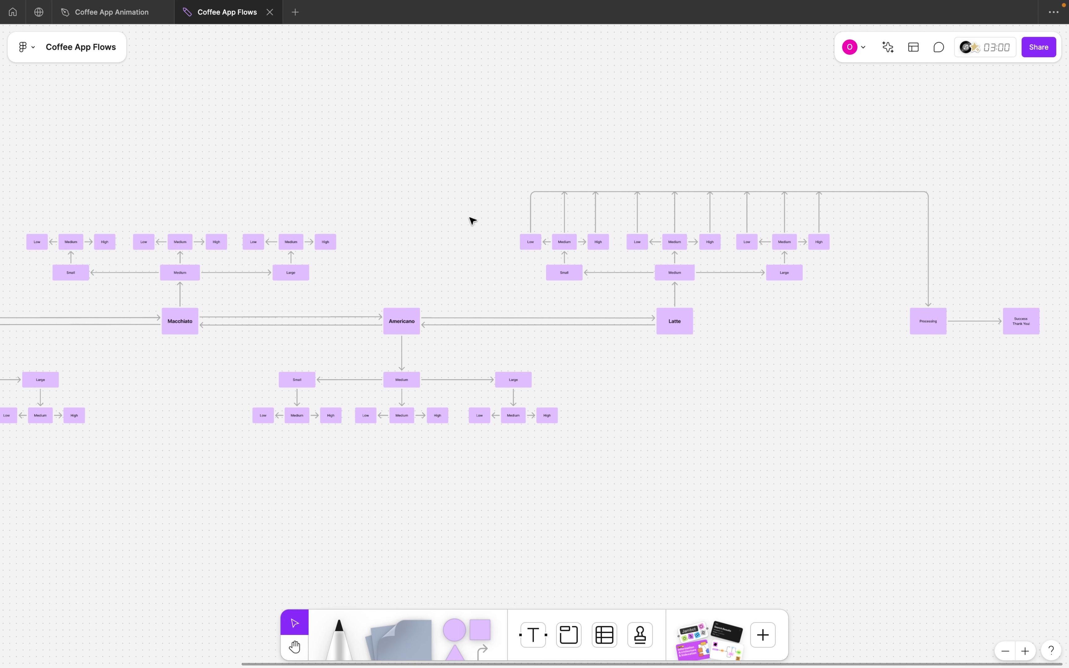
scroll(472, 220, left, 5)
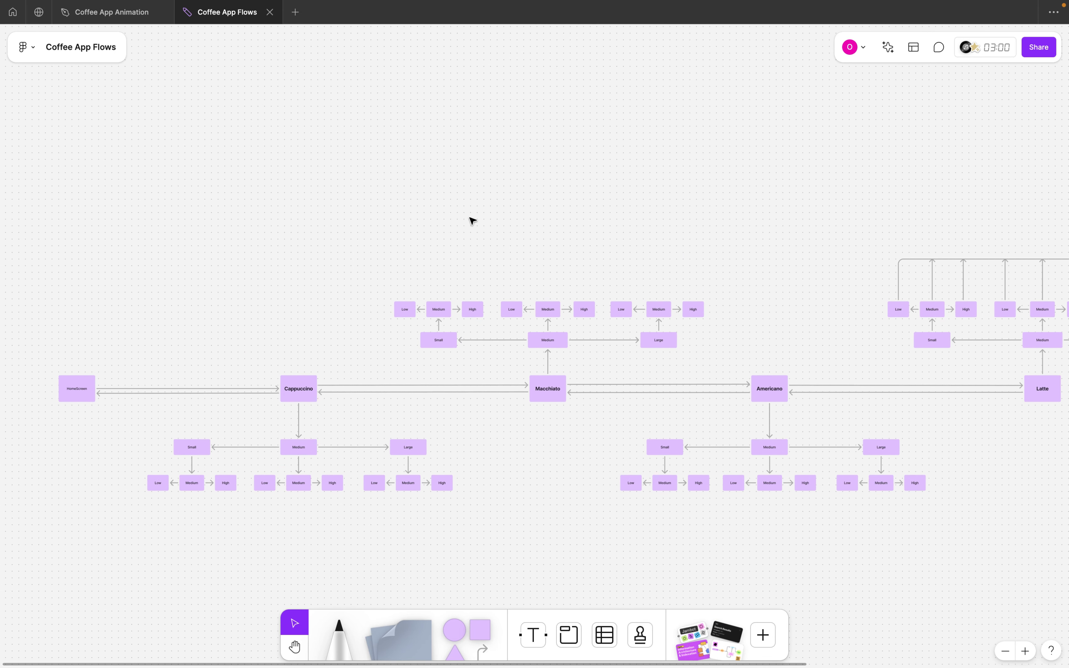
scroll(488, 277, right, 10)
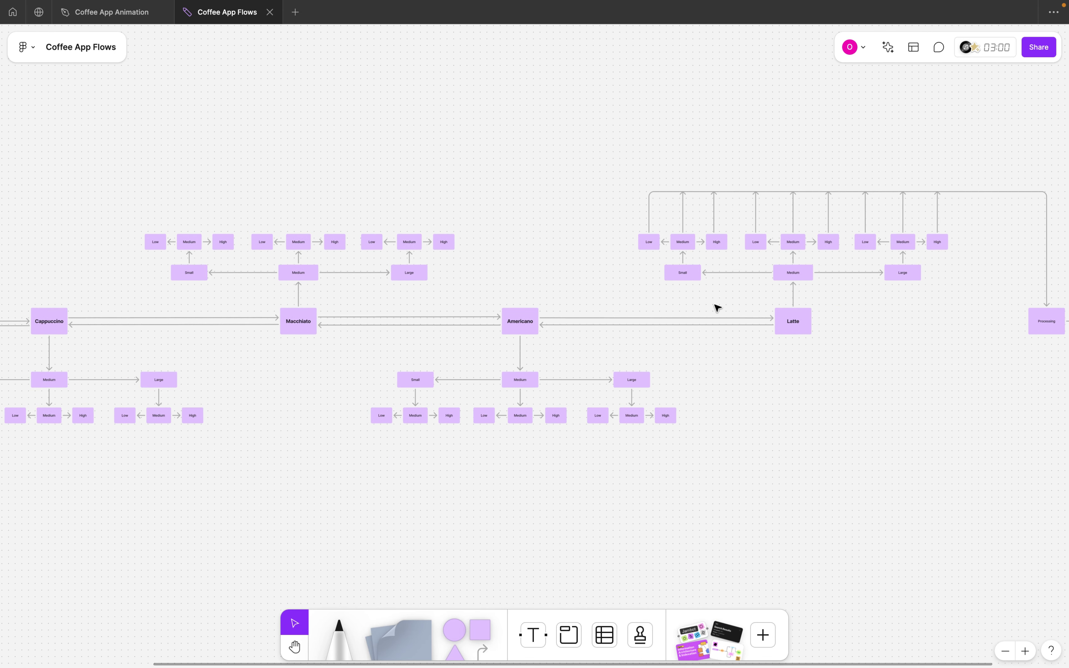
scroll(716, 308, up, 5)
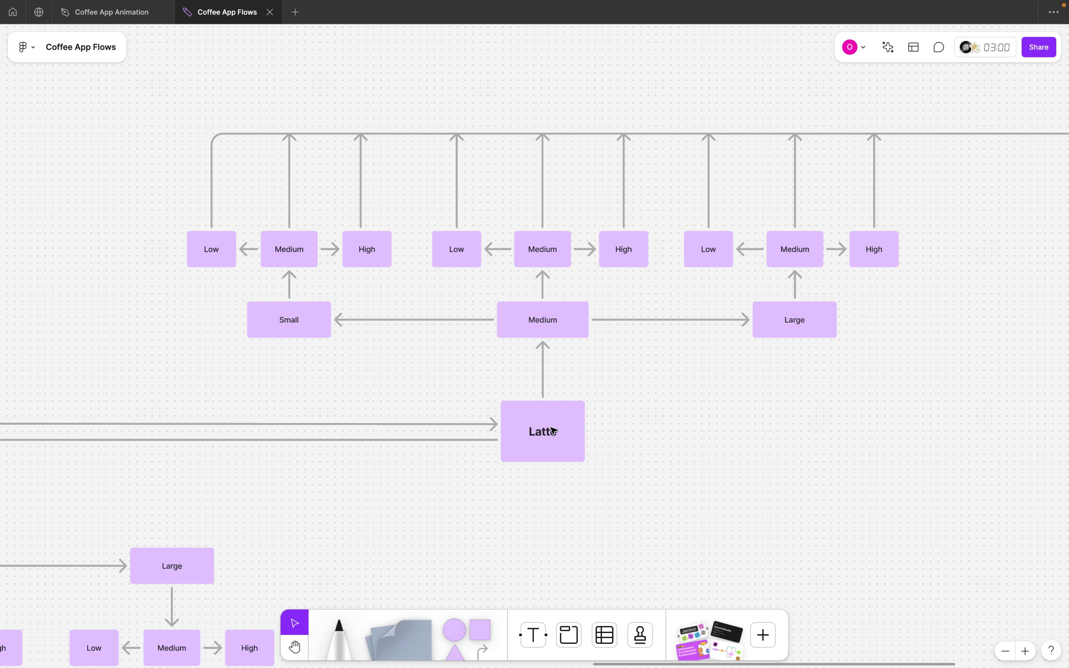
click(545, 437)
double_click(545, 437)
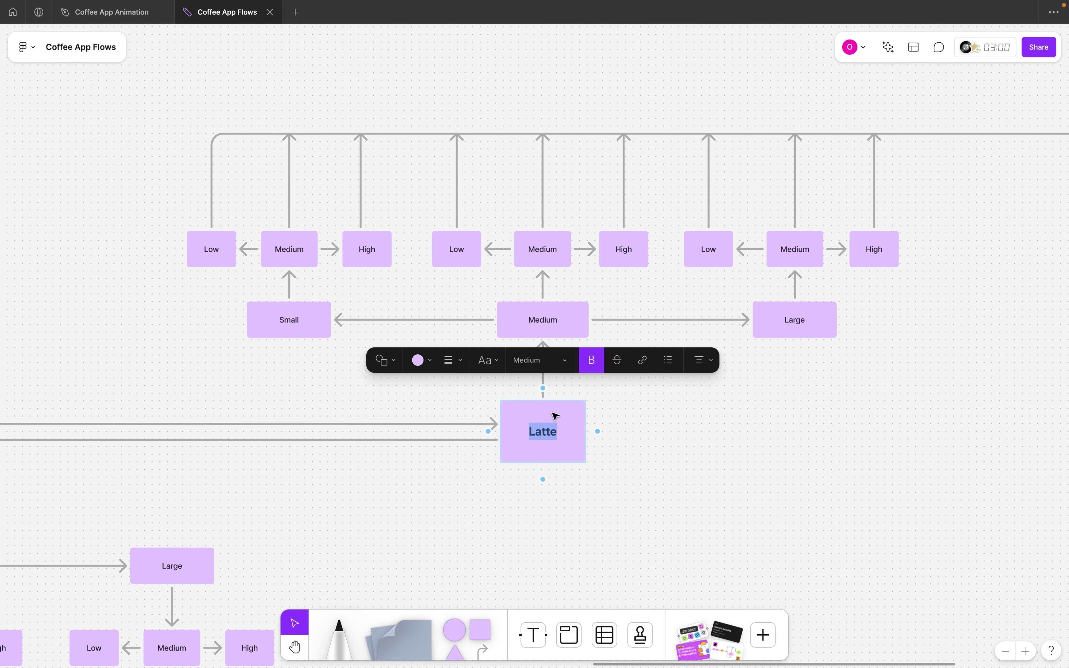
click(291, 320)
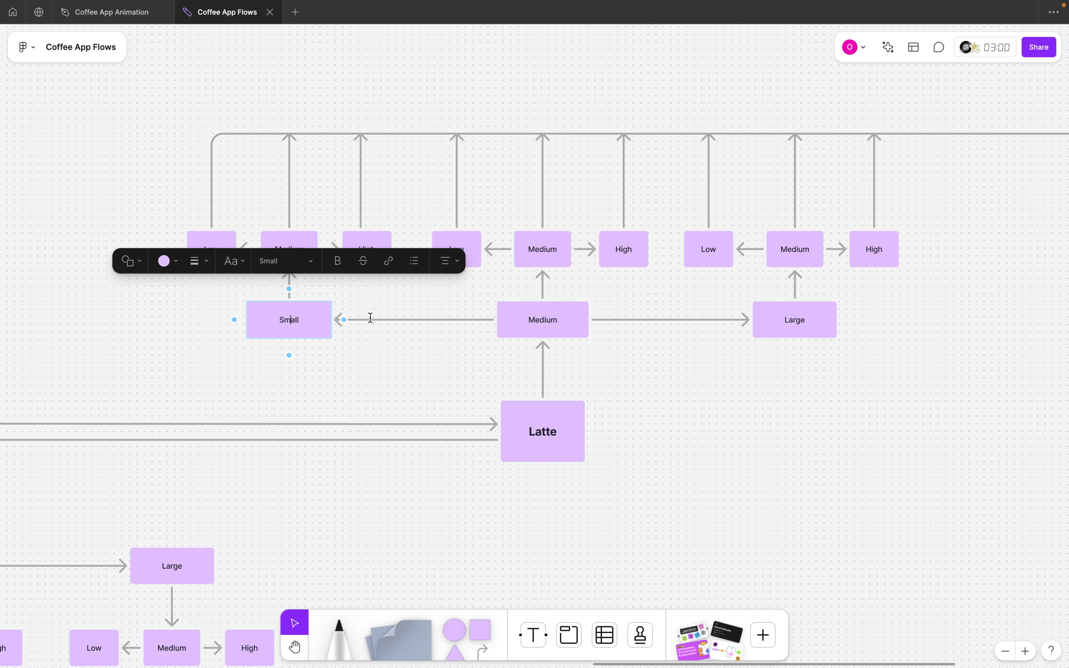
click(564, 327)
click(791, 339)
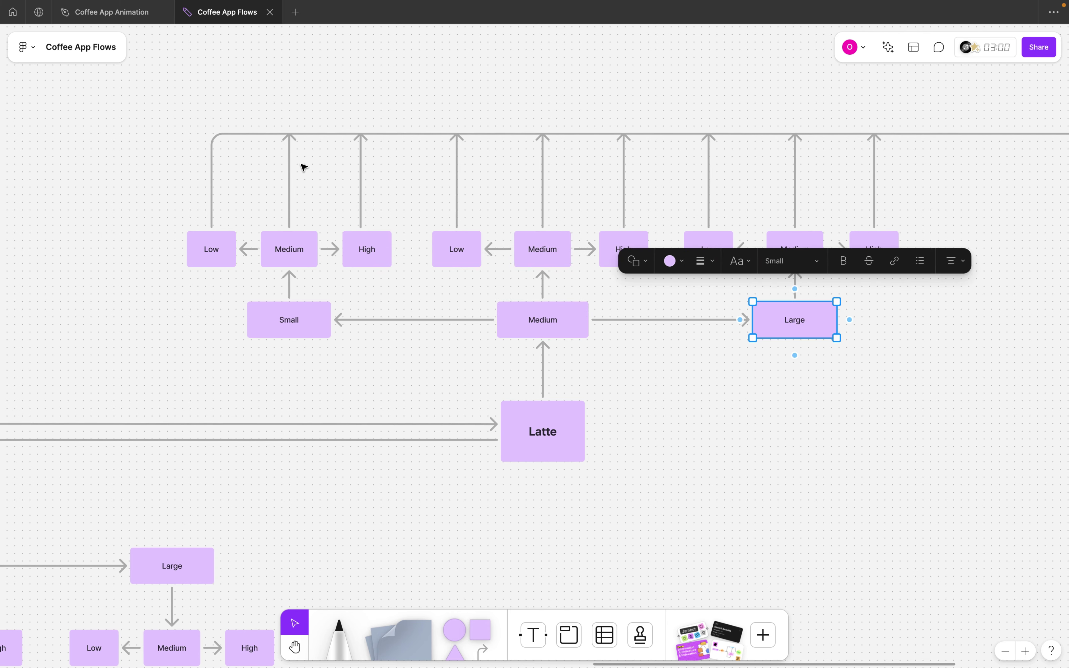
Return to the Coffee App Animation file and inspect the size and concentration controls on the Latte customization screen
click(114, 18)
scroll(374, 312, right, 5)
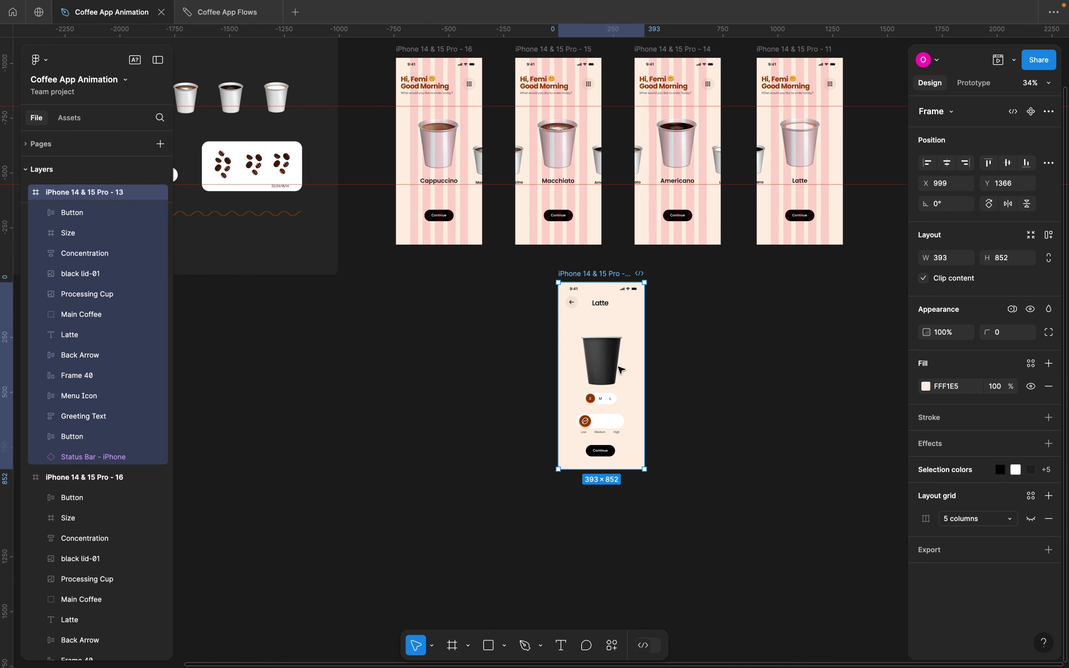
scroll(609, 398, up, 5)
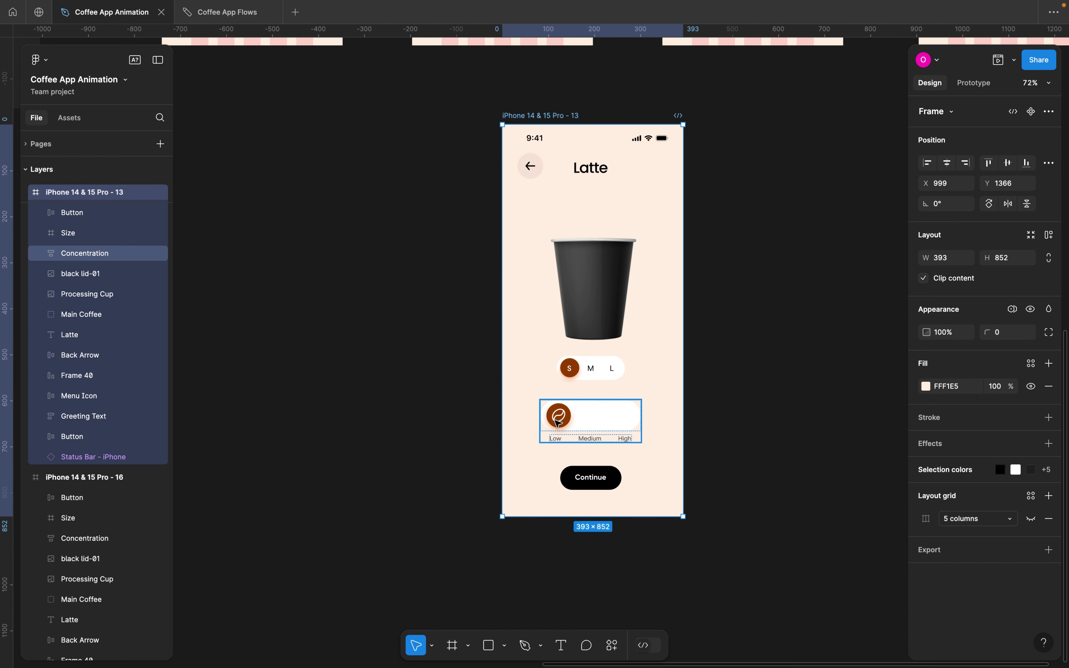
Switch to the Coffee App Flows board and trace the Low, Medium and High concentrations under each Latte size
click(219, 12)
click(686, 413)
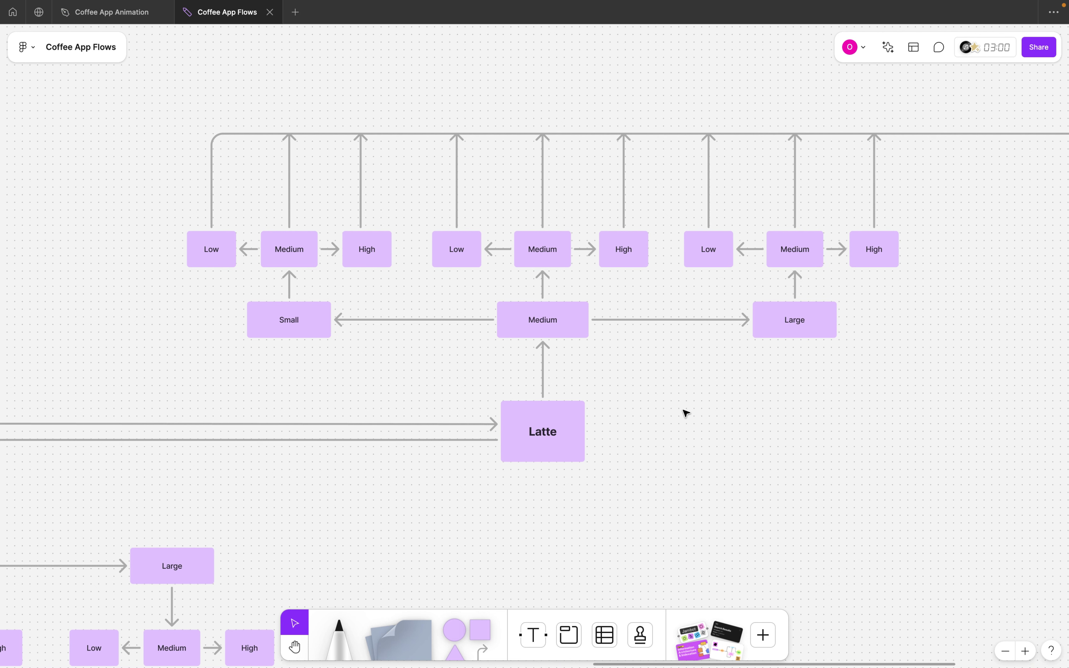
click(308, 324)
click(213, 246)
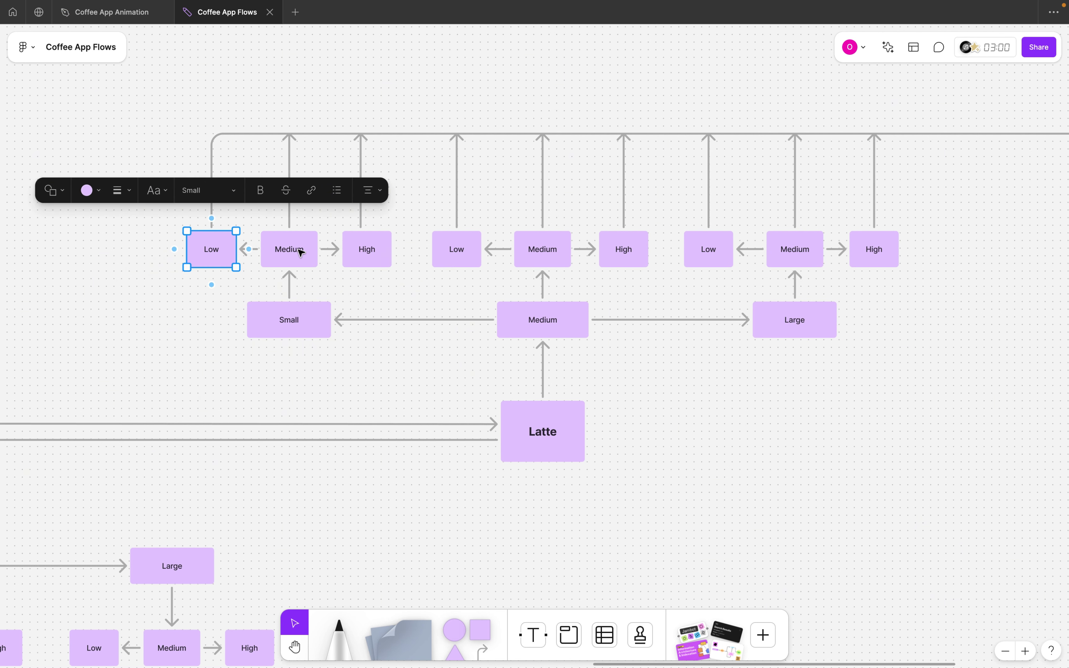
click(545, 324)
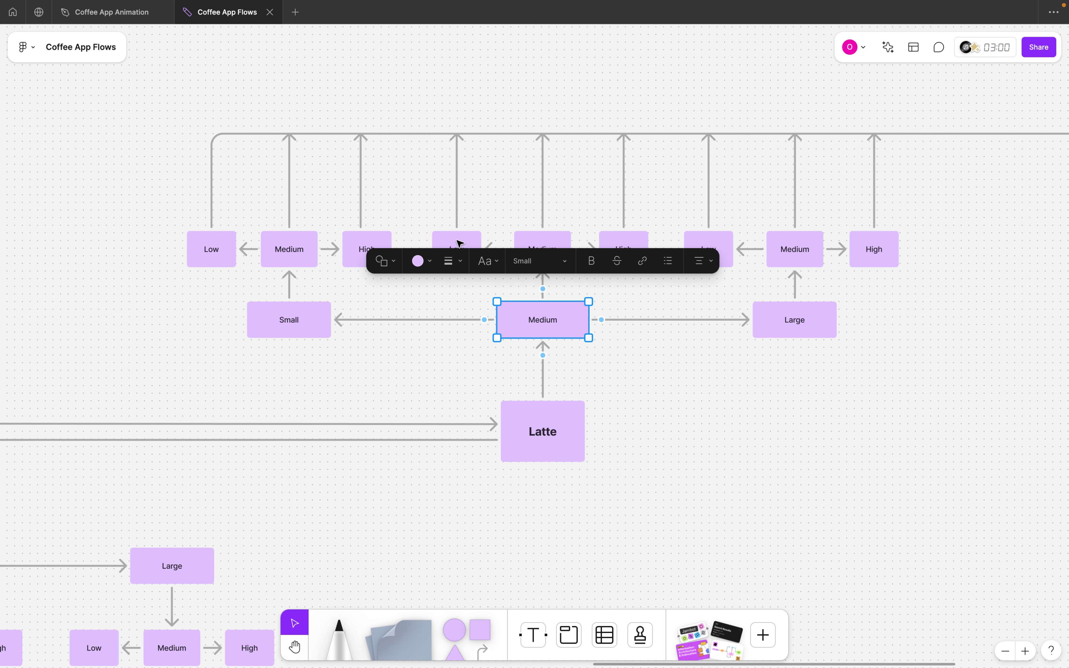
click(470, 243)
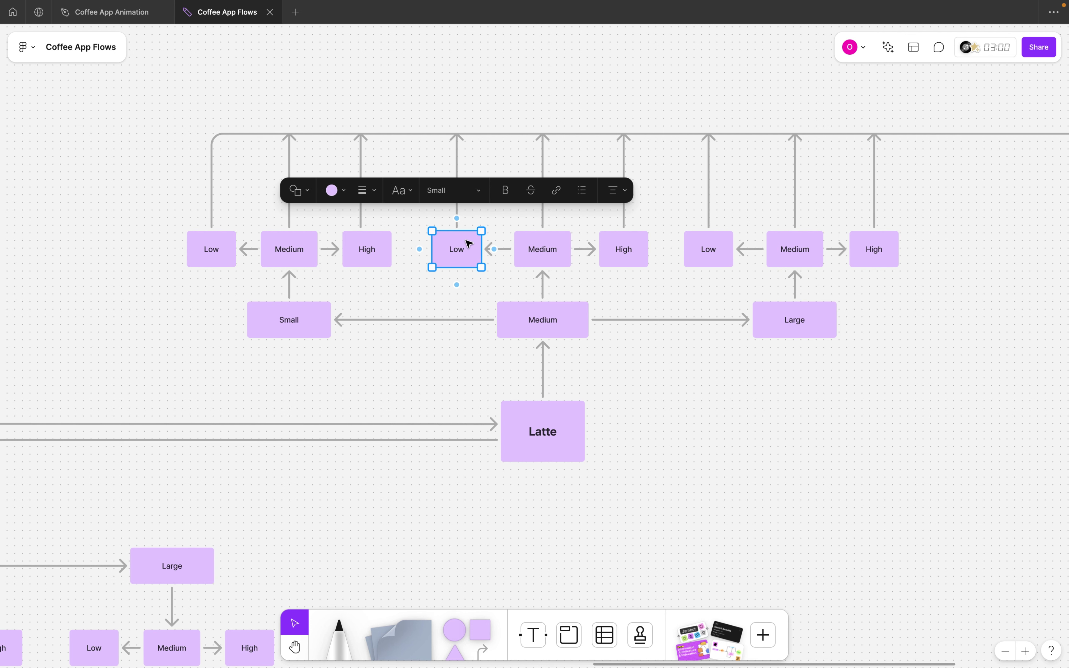
click(140, 231)
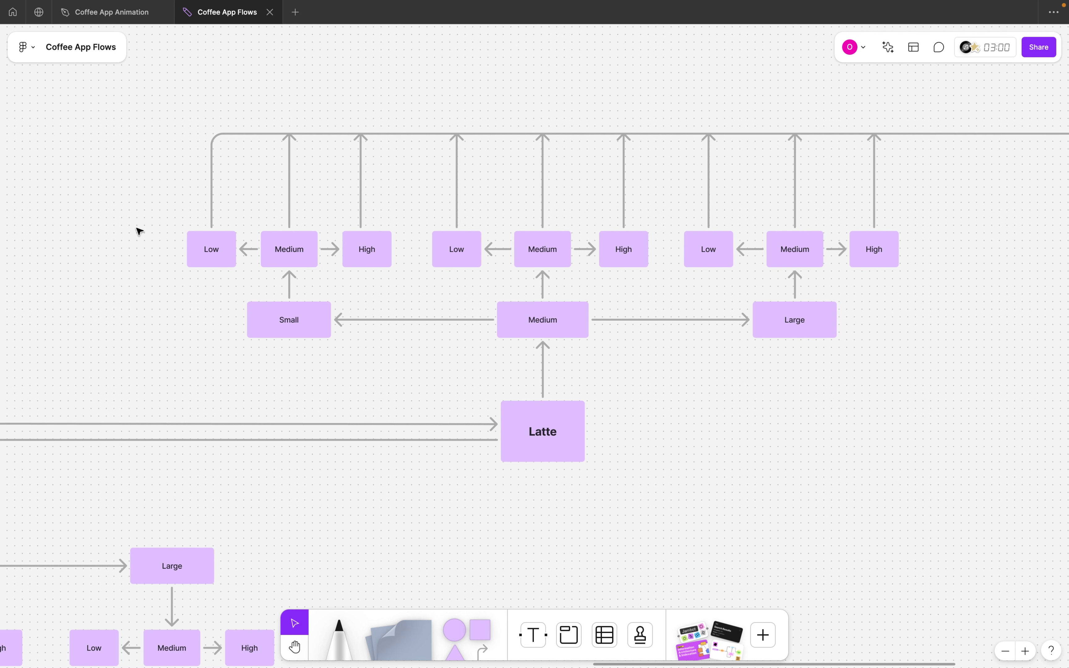
drag(137, 229, 916, 358)
click(862, 442)
drag(126, 208, 913, 460)
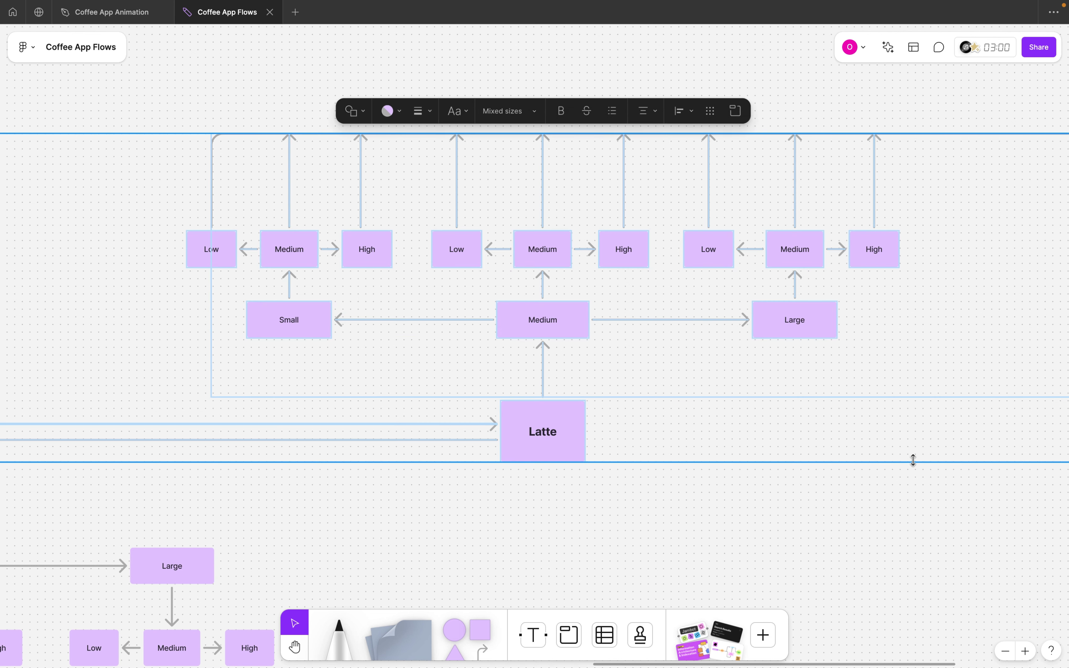
key(Escape)
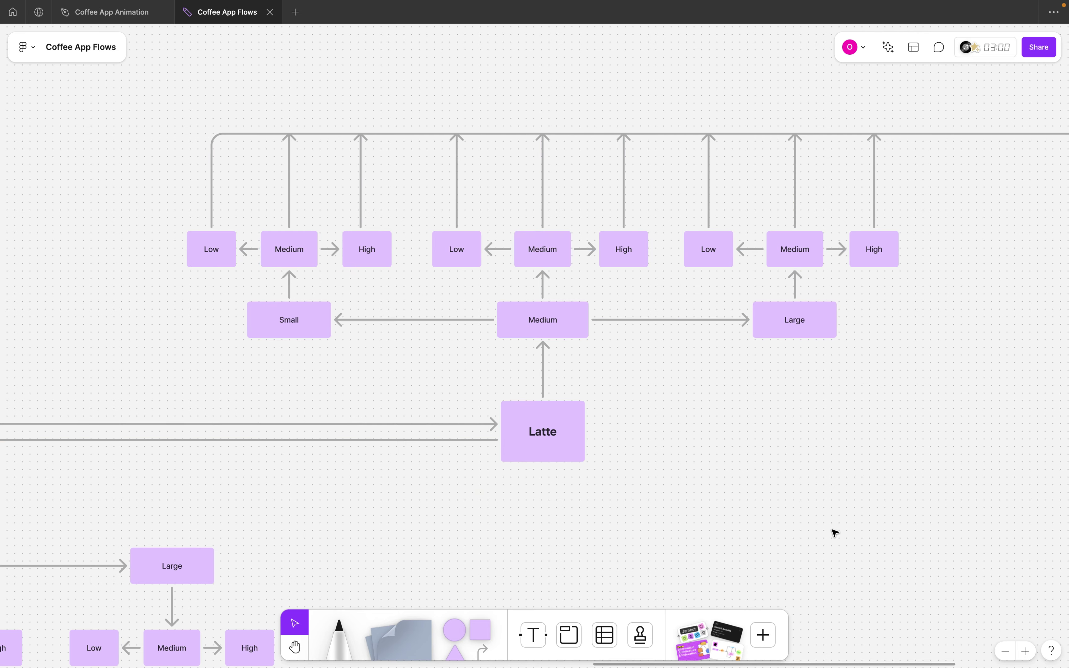
Examine the Cappuccino, Macchiato and Americano branches of the flow, and Latte's path to Processing and Success
scroll(649, 397, down, 5)
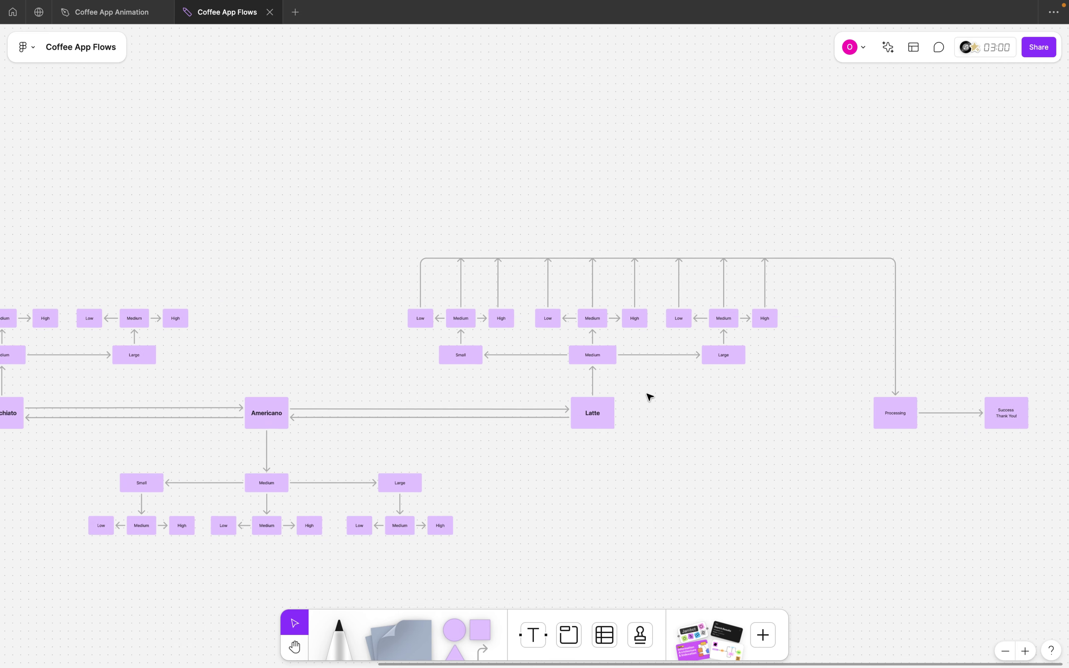
scroll(650, 396, left, 5)
scroll(444, 363, left, 5)
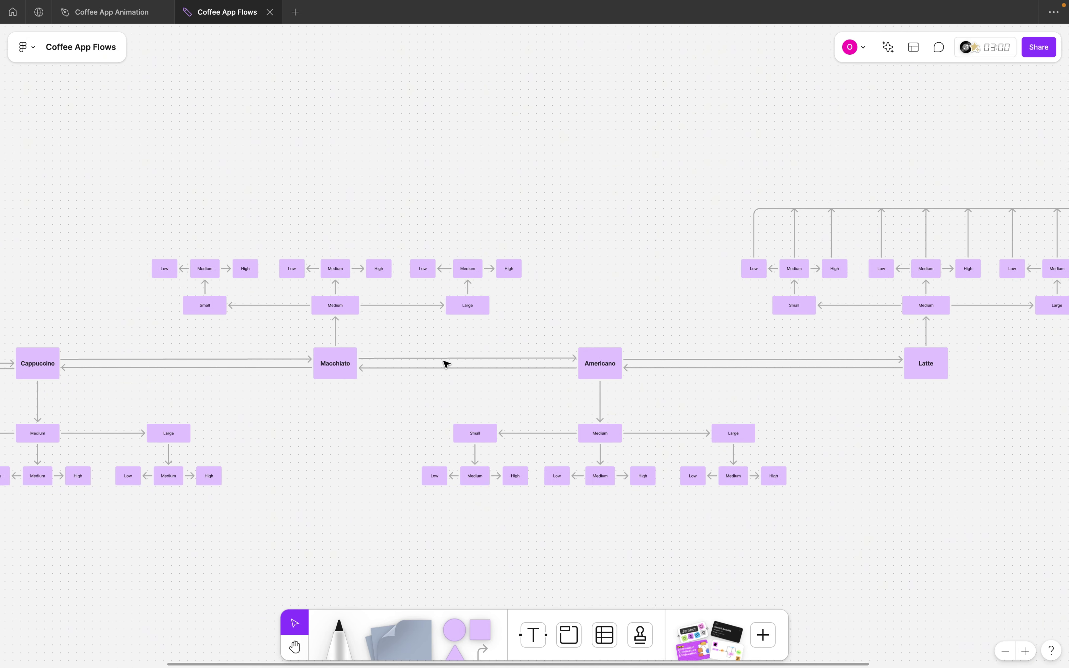
scroll(109, 247, left, 5)
scroll(148, 251, down, 2)
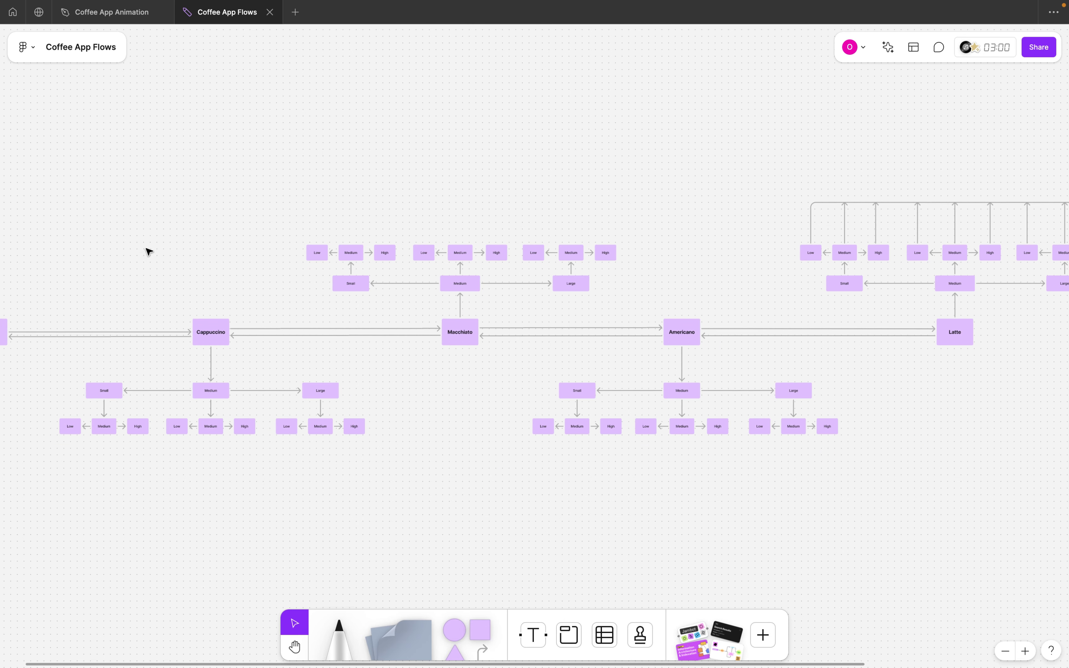
click(216, 341)
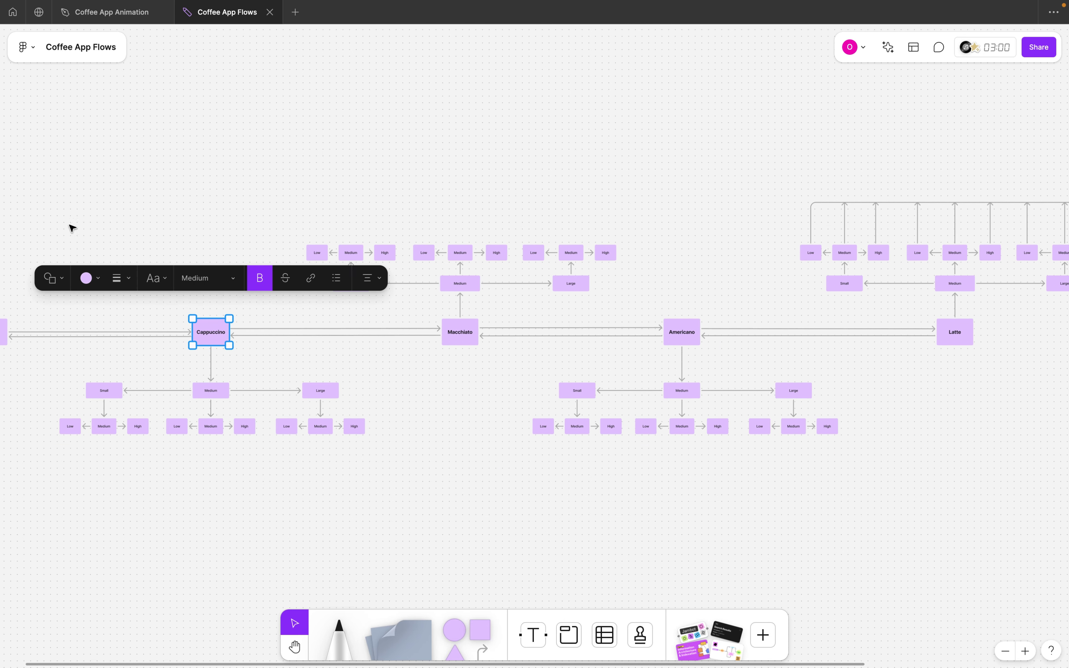
drag(39, 239, 361, 470)
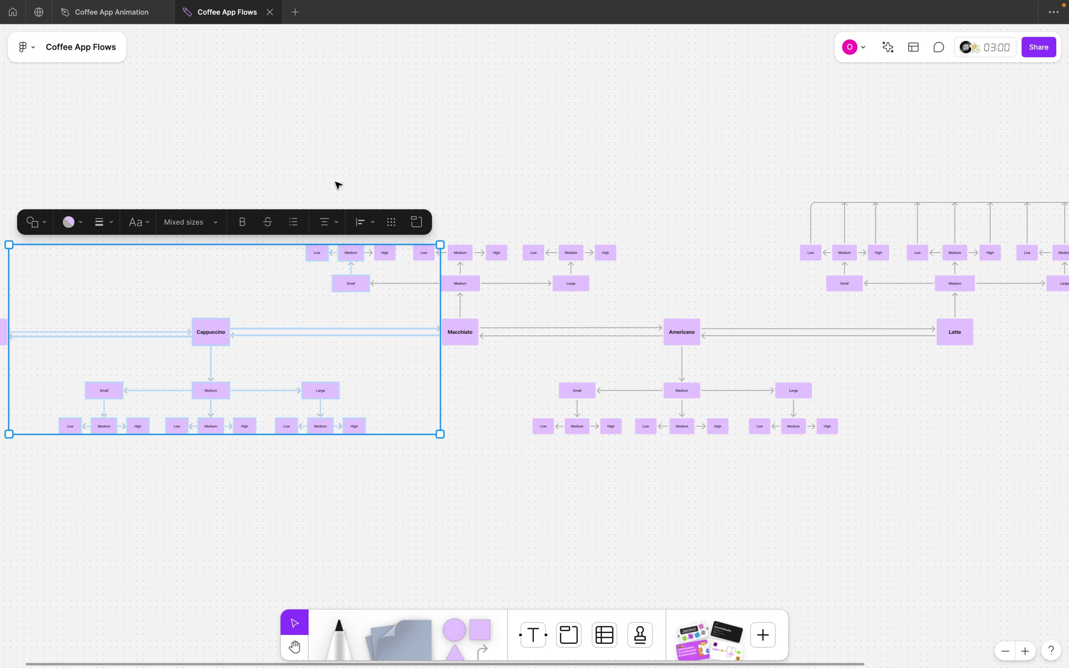
click(321, 160)
drag(321, 160, 595, 313)
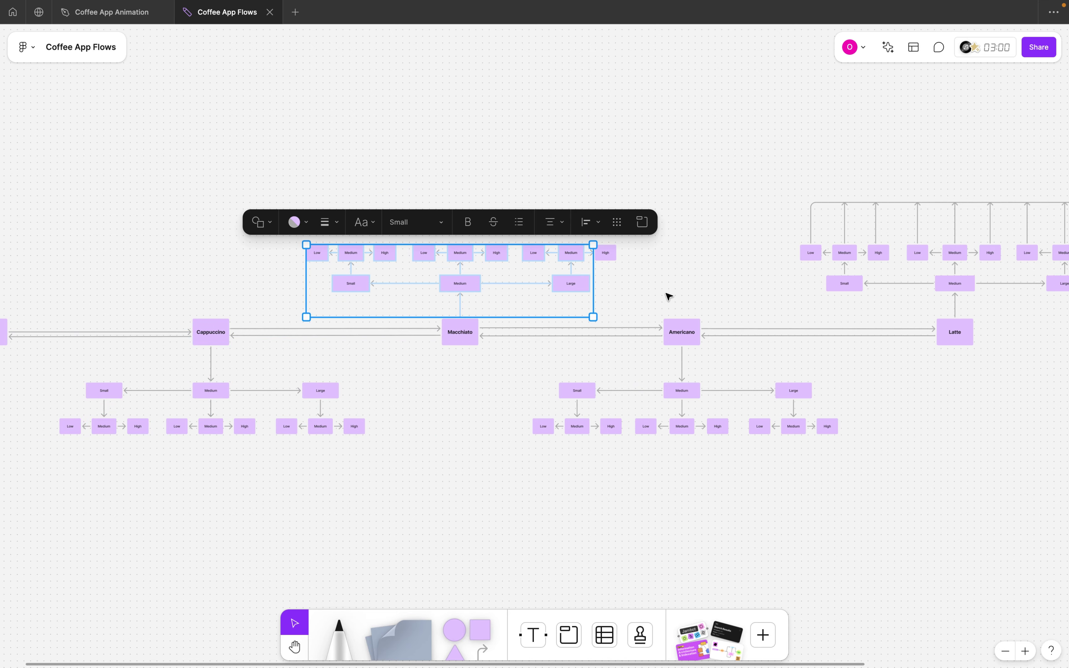
scroll(670, 297, right, 2)
scroll(669, 296, right, 5)
scroll(669, 297, up, 5)
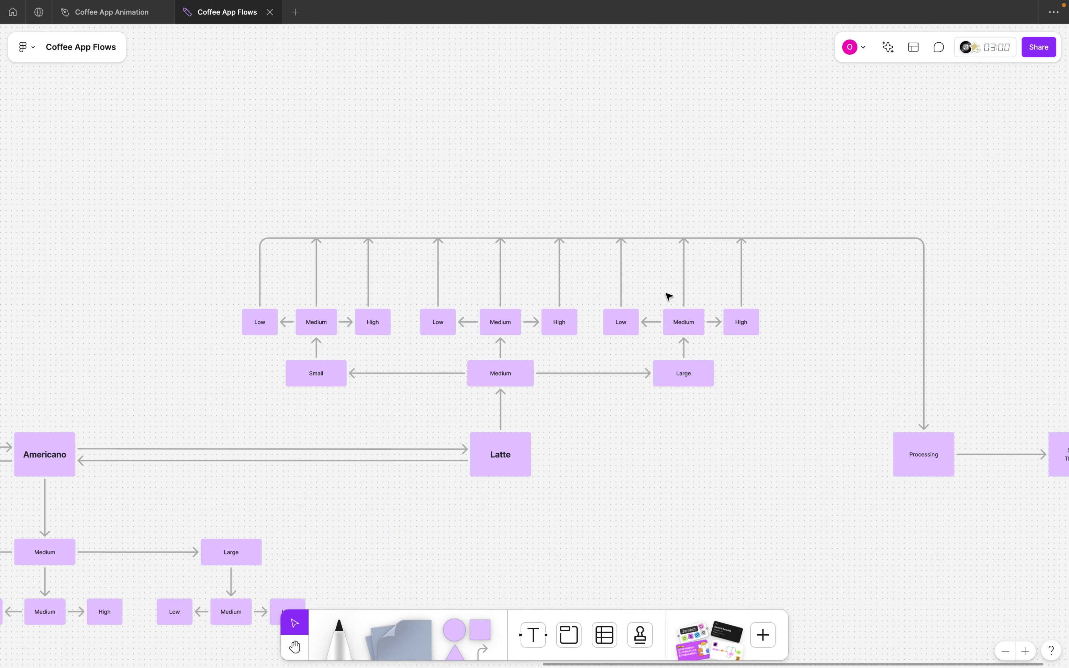
scroll(669, 297, right, 3)
click(398, 481)
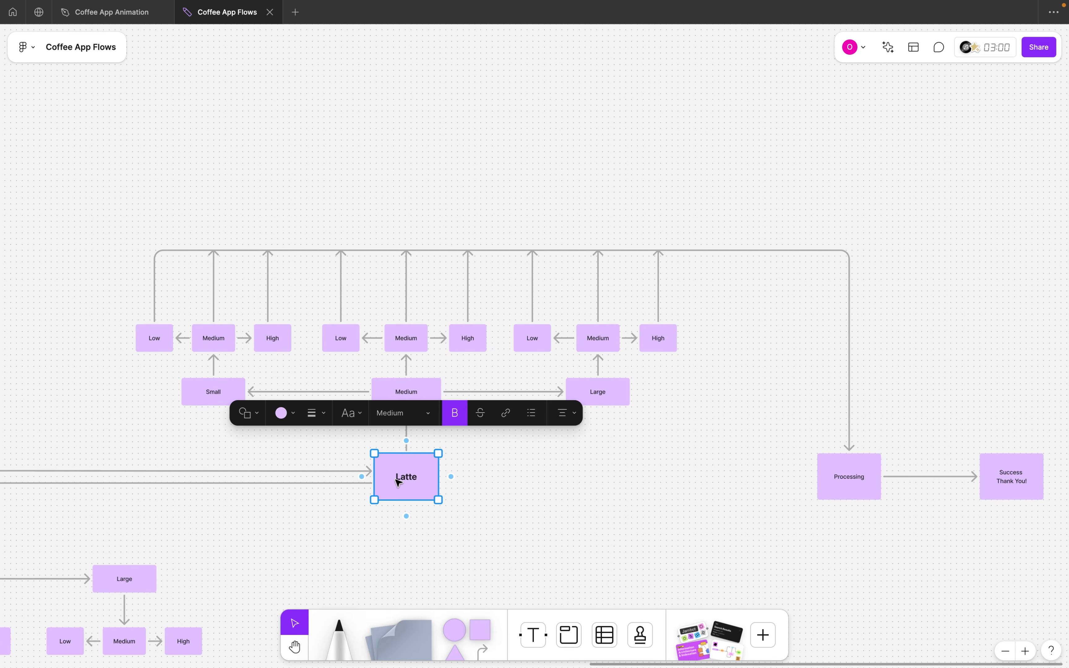
Return to the Coffee App Animation file and locate the Latte home screen, iPhone 14 & 15 Pro - 11
click(129, 17)
scroll(477, 274, down, 5)
scroll(530, 243, left, 3)
scroll(531, 243, up, 2)
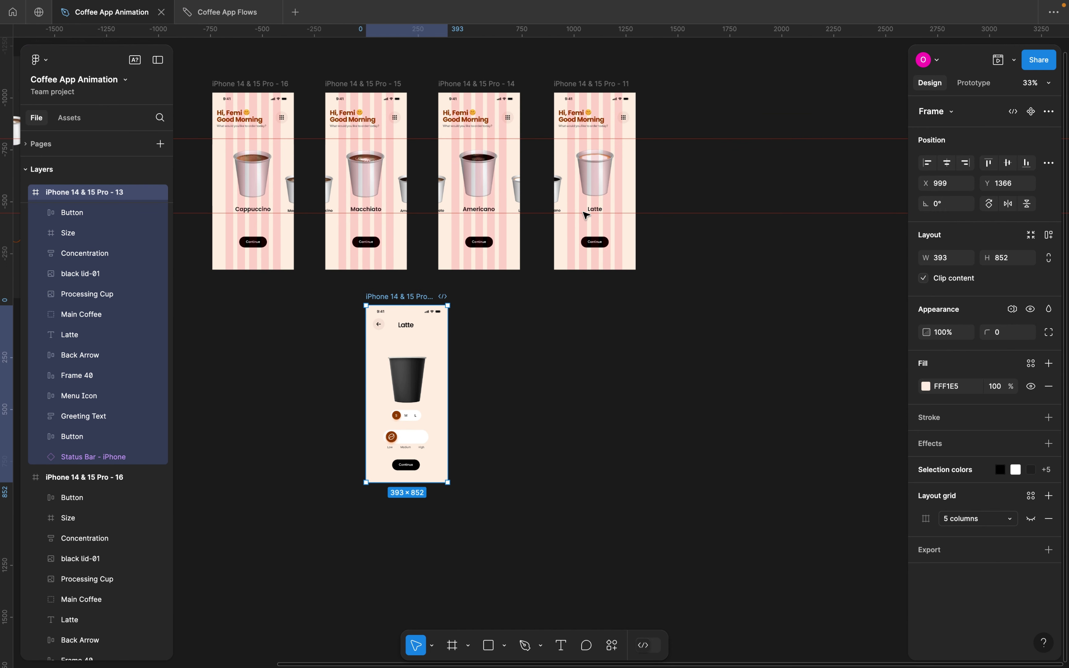
scroll(586, 215, up, 5)
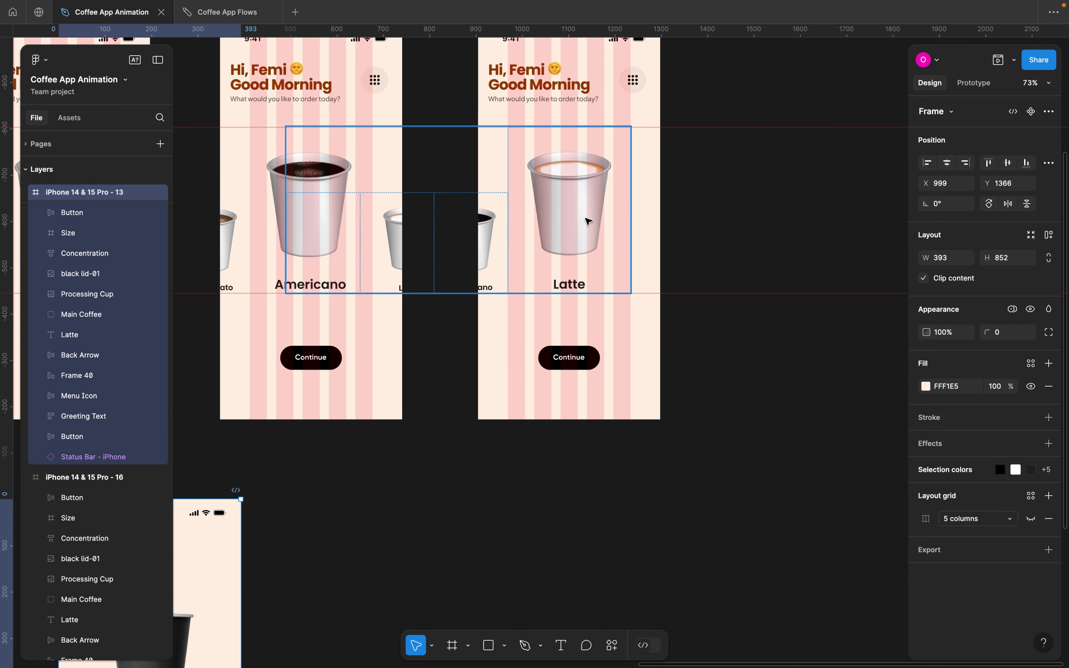
scroll(587, 221, down, 3)
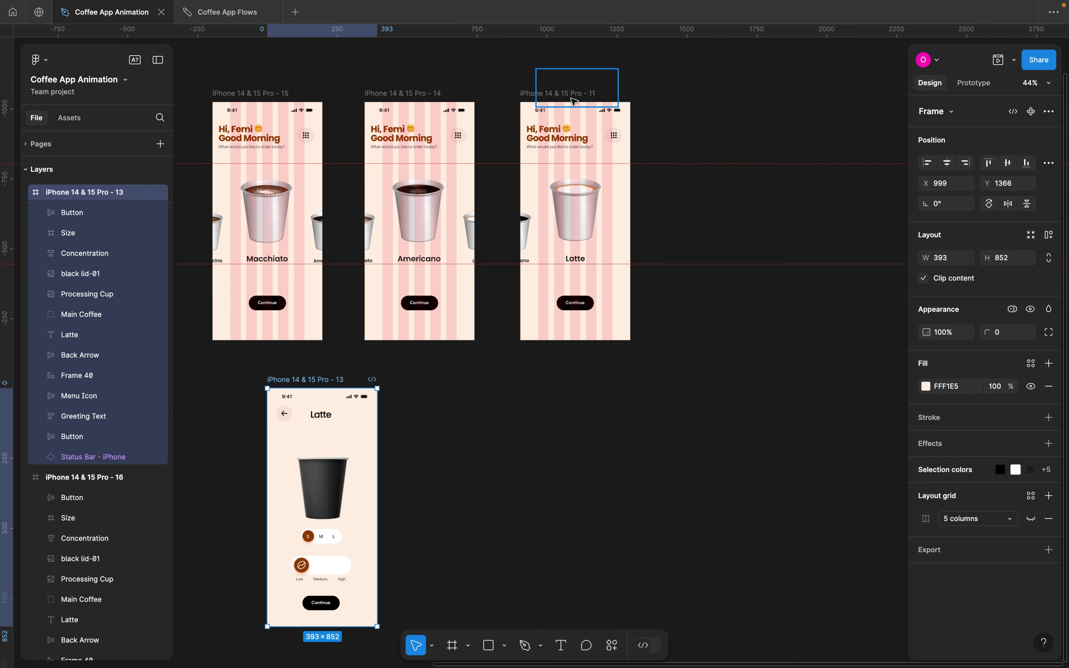
Compare the Latte customization screen, iPhone 14 & 15 Pro - 13, with the Latte, Cappuccino, Macchiato and Americano home screens
click(571, 94)
scroll(486, 322, down, 3)
scroll(486, 322, left, 2)
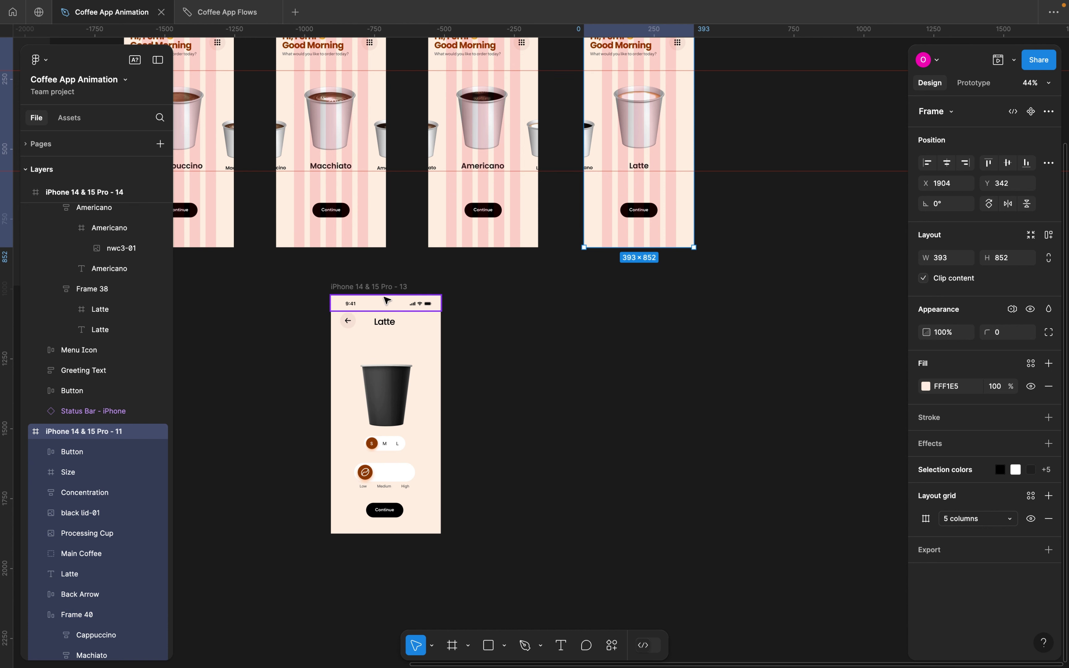
click(370, 291)
scroll(382, 391, up, 3)
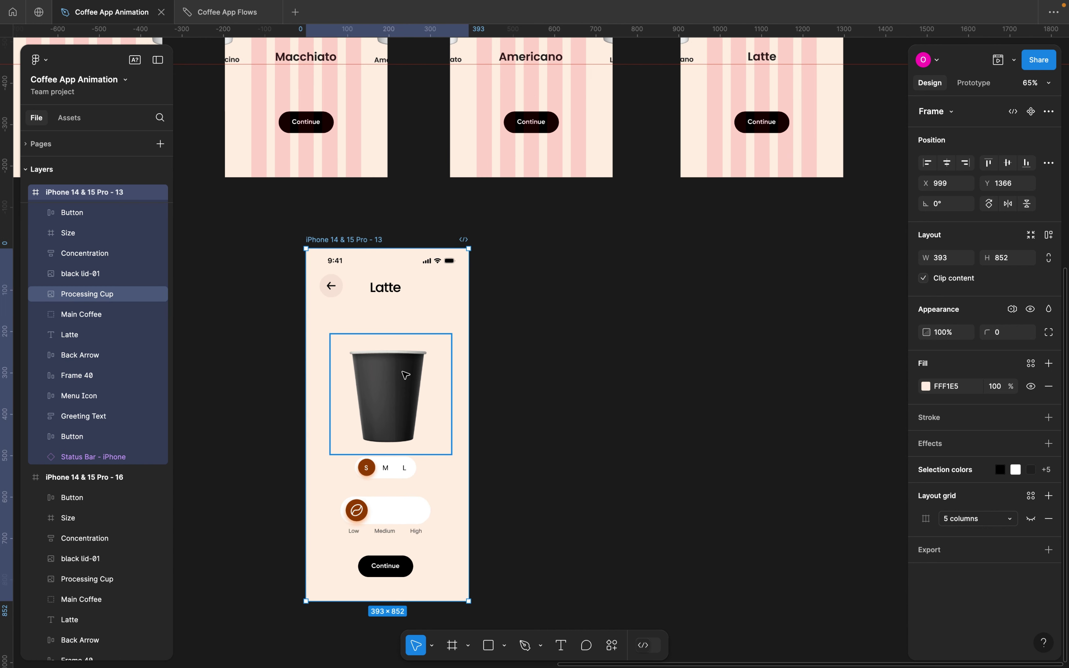
scroll(405, 376, down, 5)
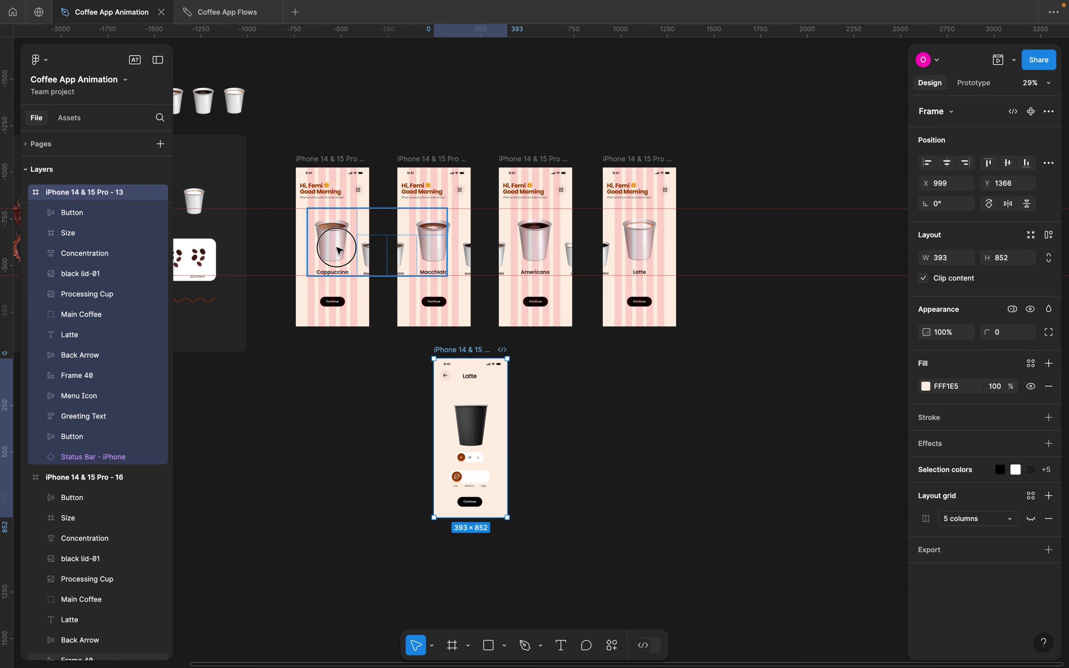
super+click(340, 251)
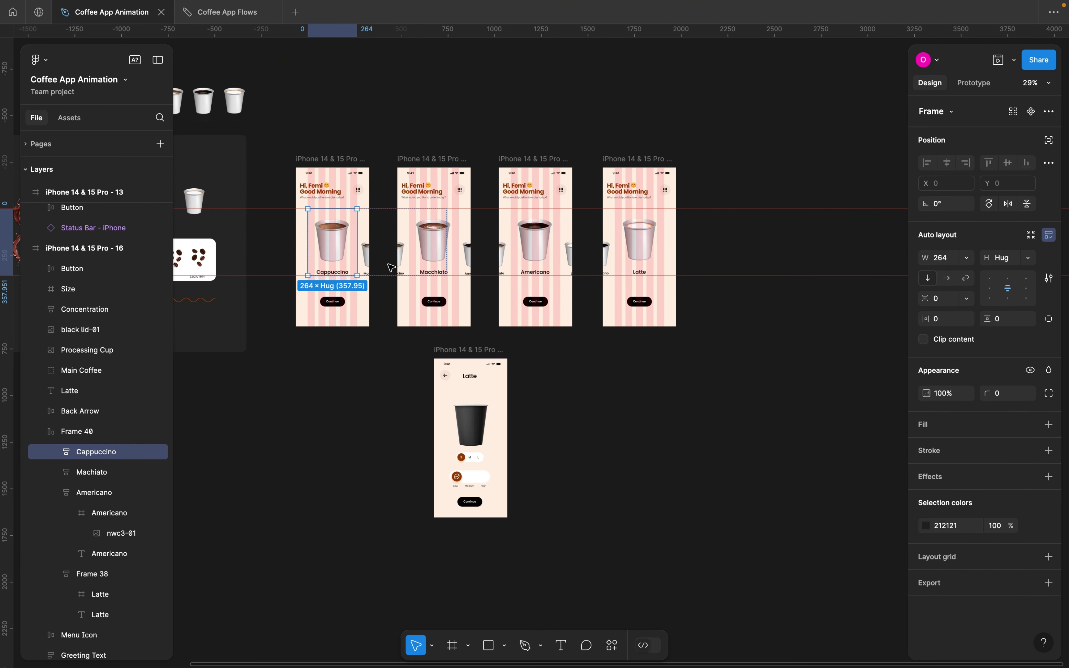
click(544, 246)
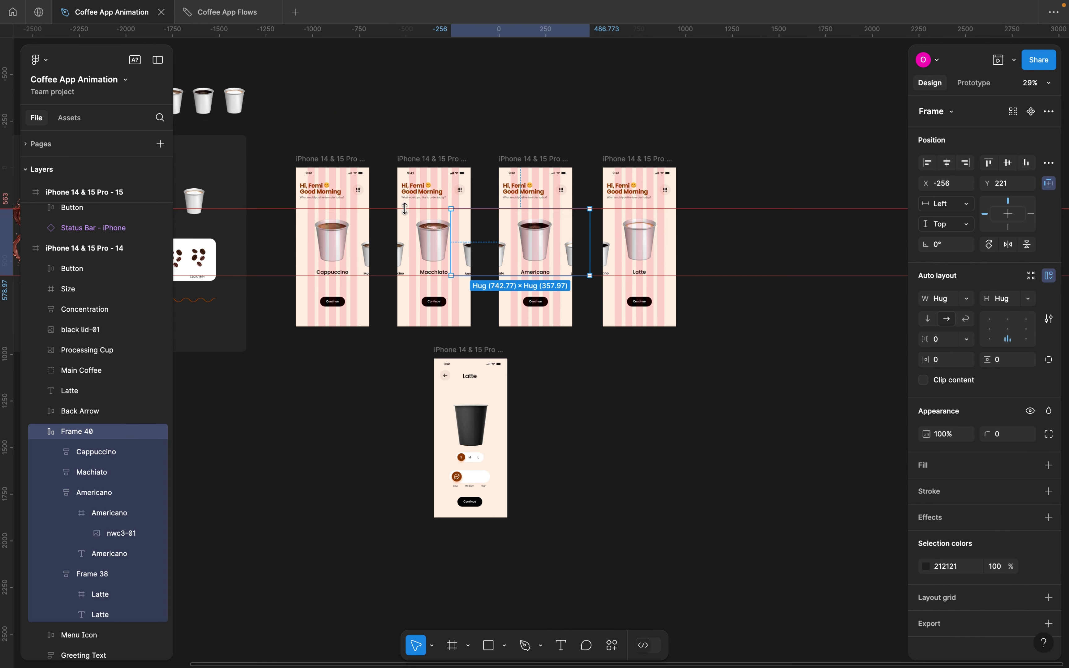
scroll(340, 166, up, 5)
click(335, 160)
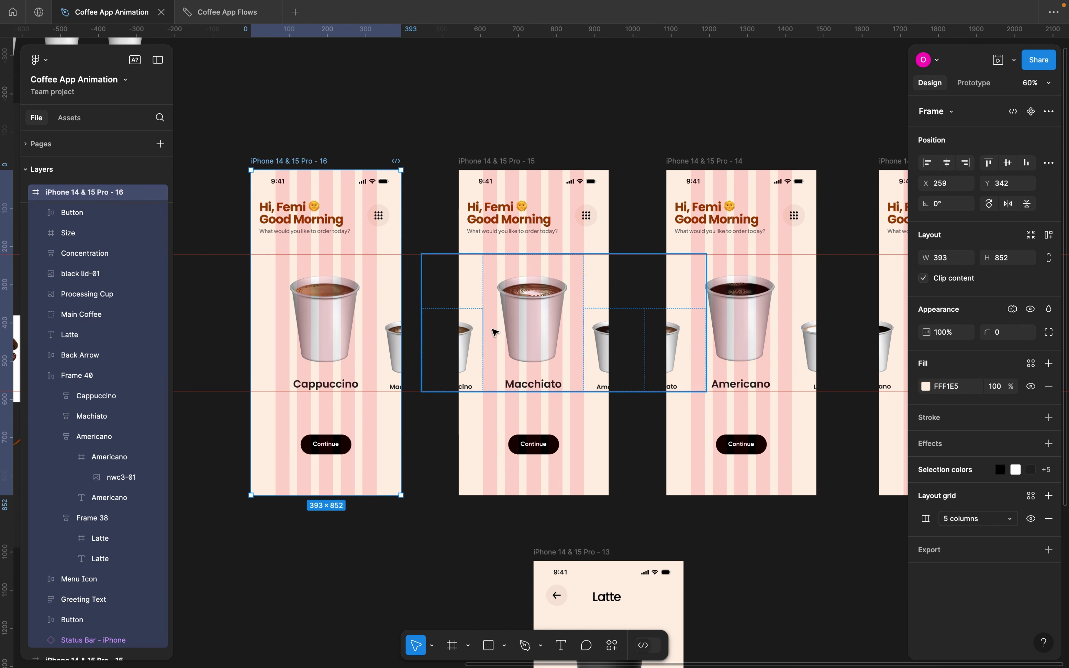
scroll(597, 458, down, 6)
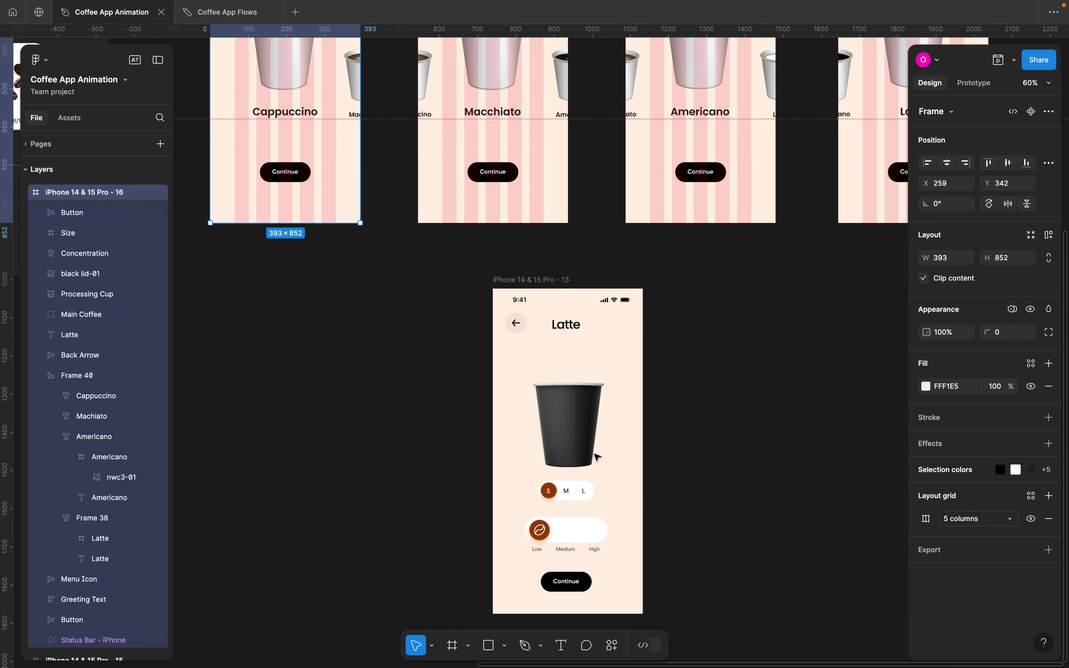
click(511, 257)
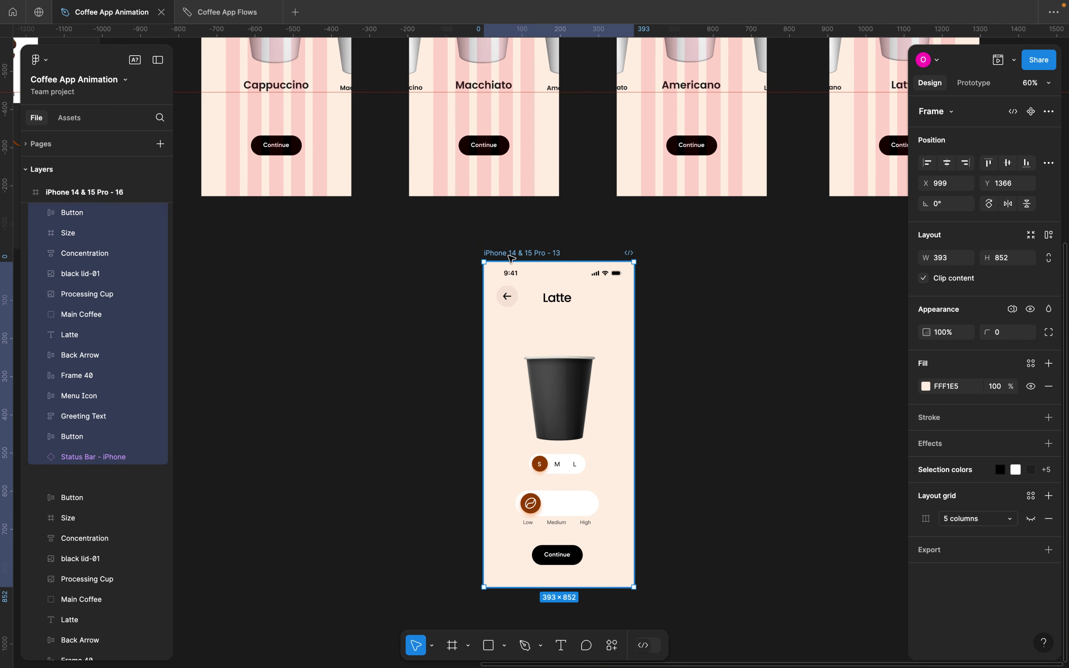
Move the Latte customization screen, iPhone 14 & 15 Pro - 13, directly beneath the Latte home screen at about X 1904, Y 1401
drag(529, 254, 589, 262)
double_click(608, 306)
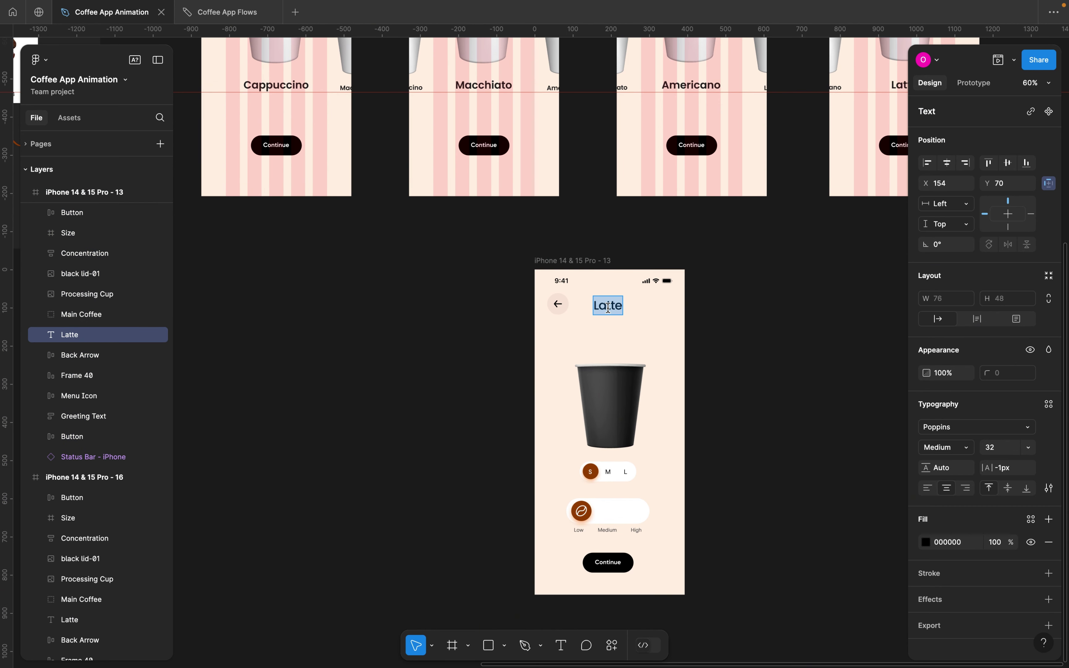
scroll(679, 300, right, 15)
scroll(679, 300, up, 9)
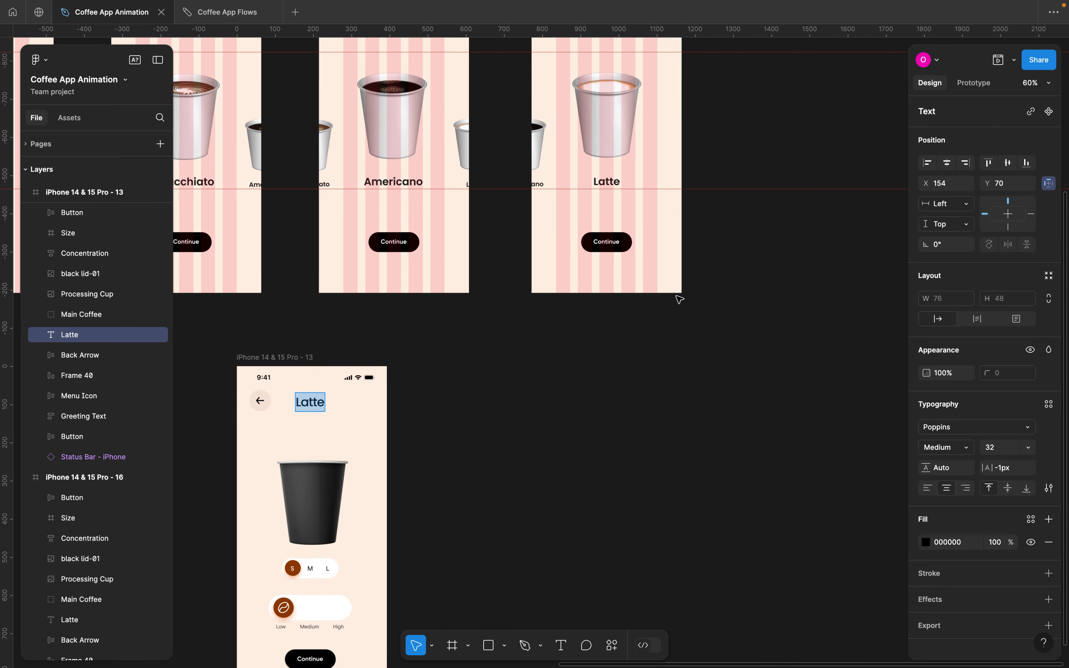
ctrl+scroll(579, 282, down, 5)
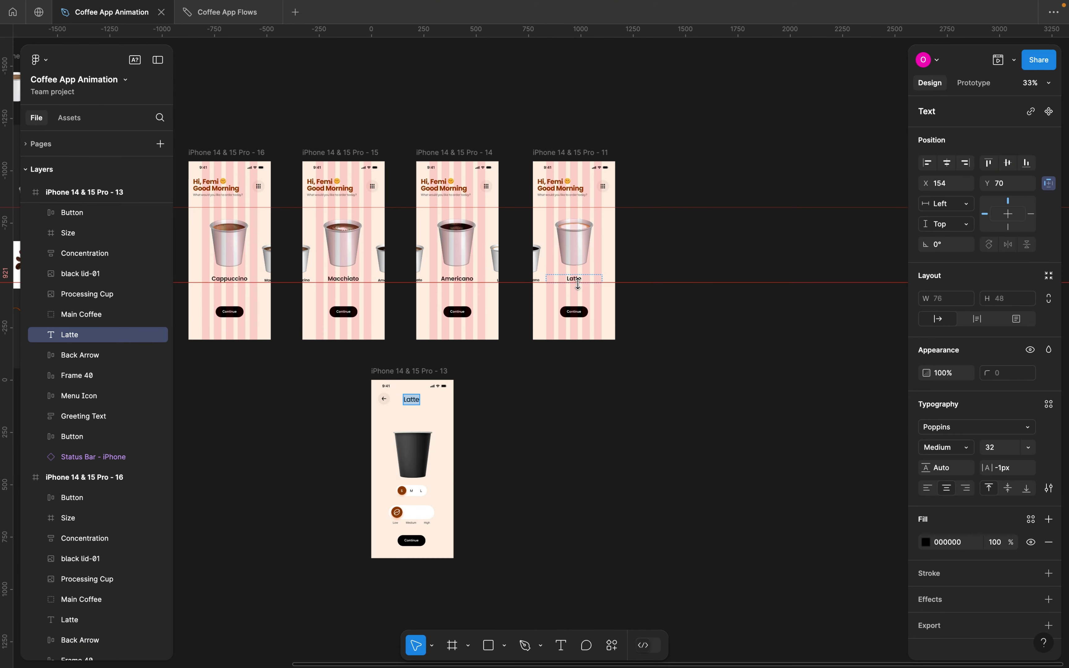
key(Escape)
click(220, 155)
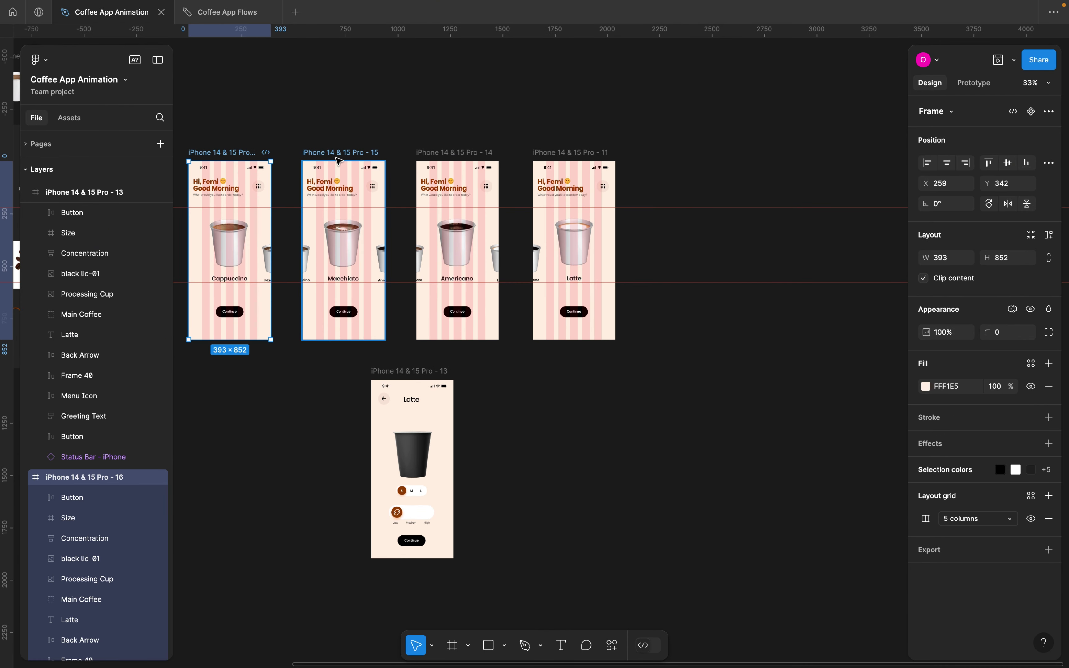
drag(393, 372, 555, 376)
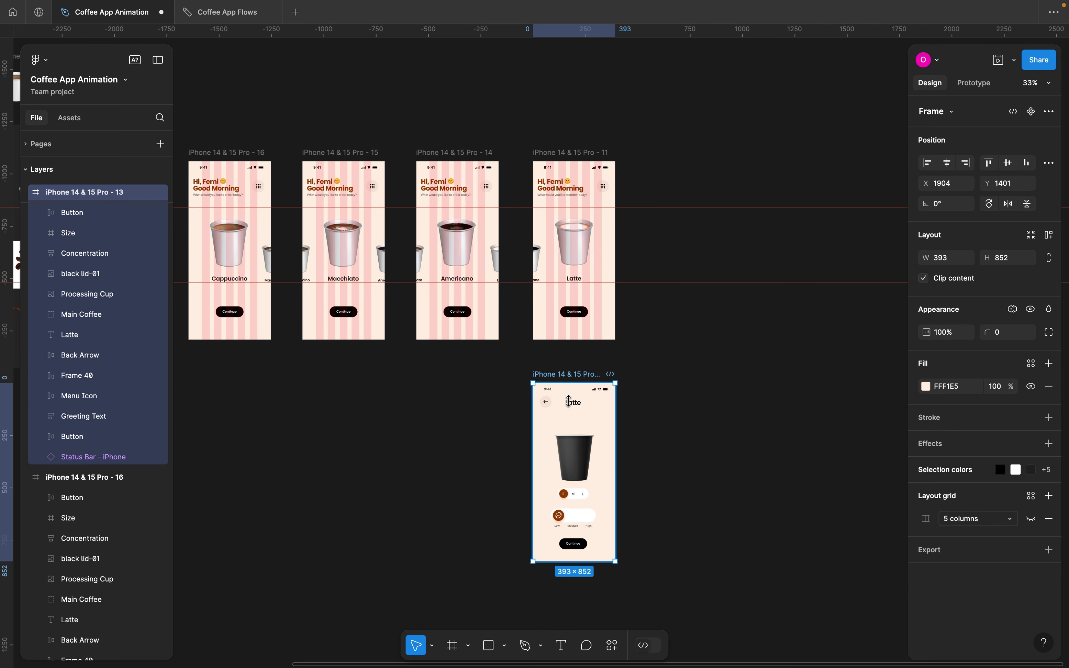
double_click(573, 405)
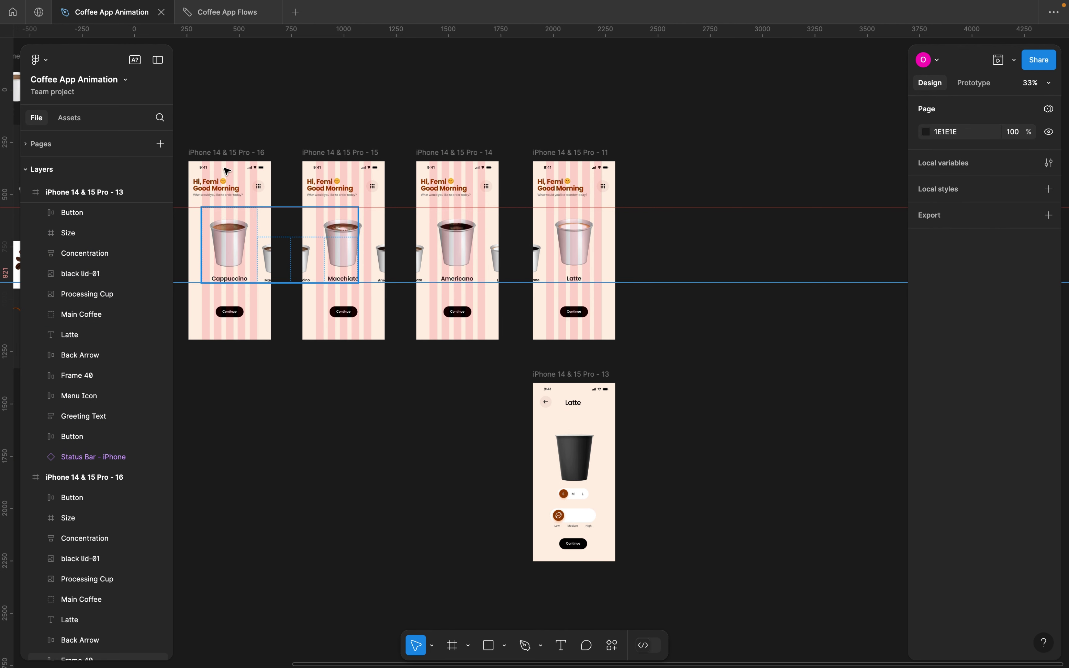
Locate the Latte title text layer belonging to the Cappuccino home screen, iPhone 14 & 15 Pro - 16, and inspect its placement
click(234, 152)
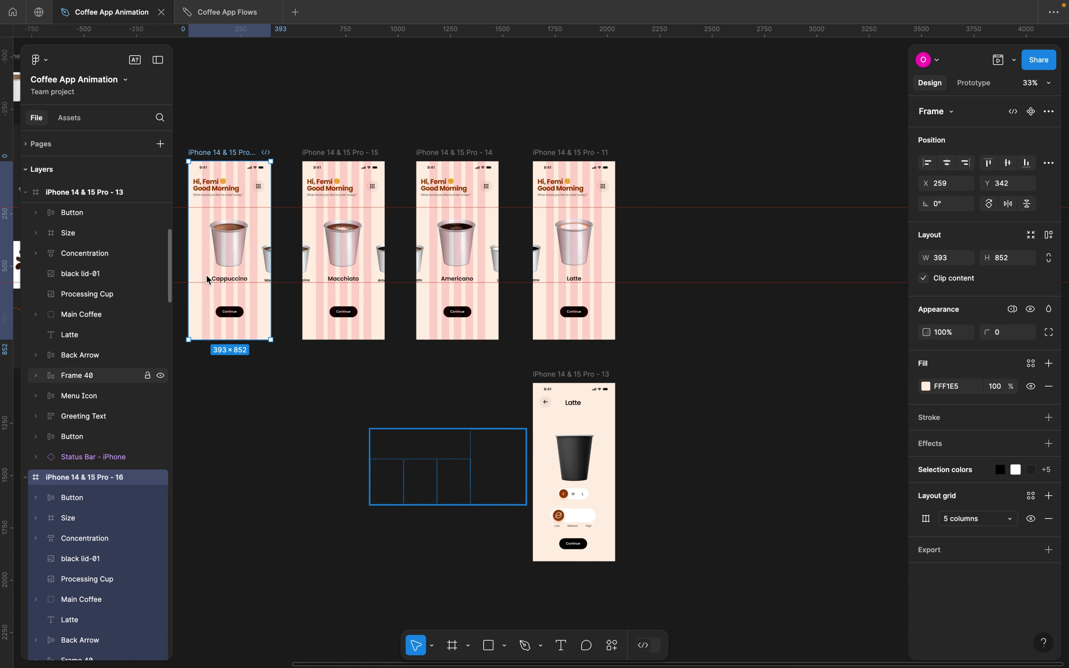
scroll(273, 145, left, 3)
scroll(272, 145, down, 1)
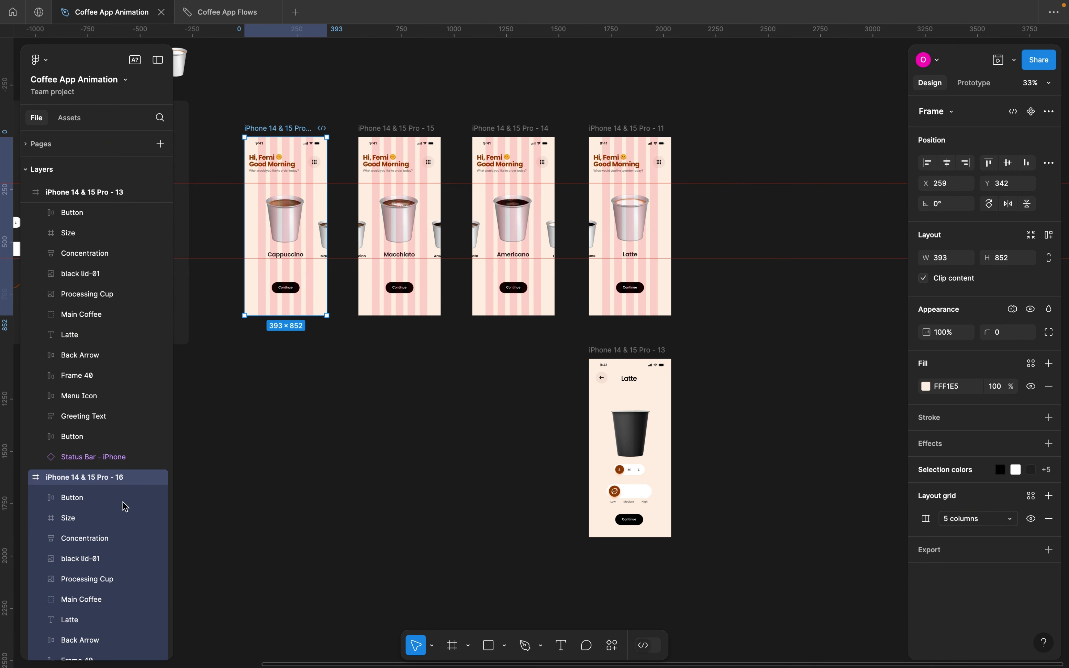
scroll(103, 553, down, 5)
scroll(103, 572, down, 5)
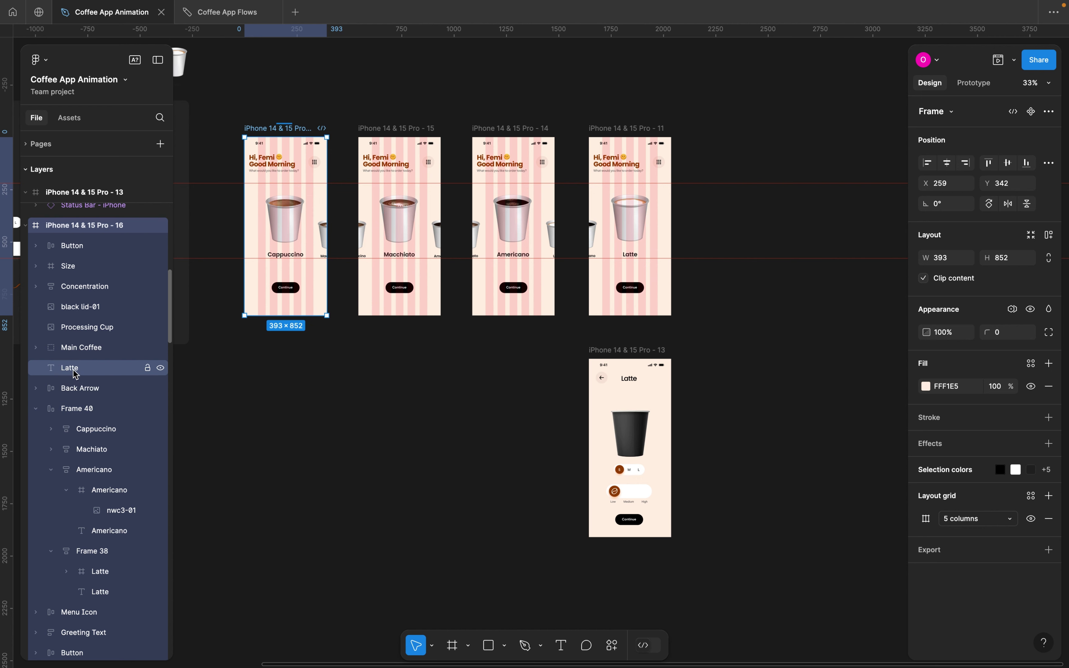
click(74, 371)
ctrl+scroll(293, 125, up, 4)
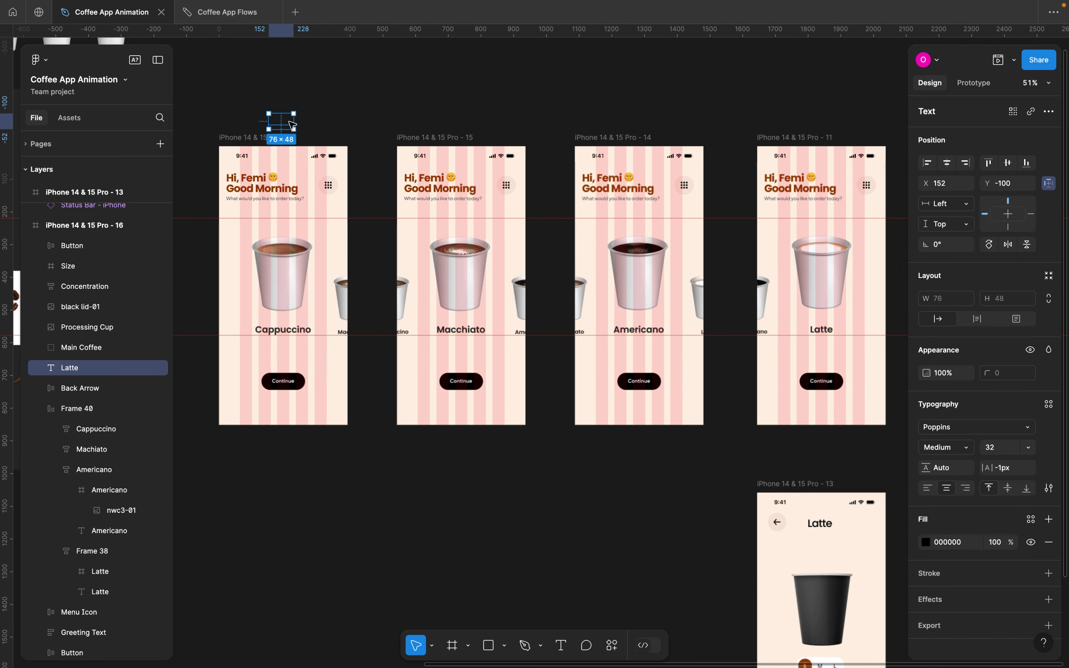
scroll(319, 425, down, 5)
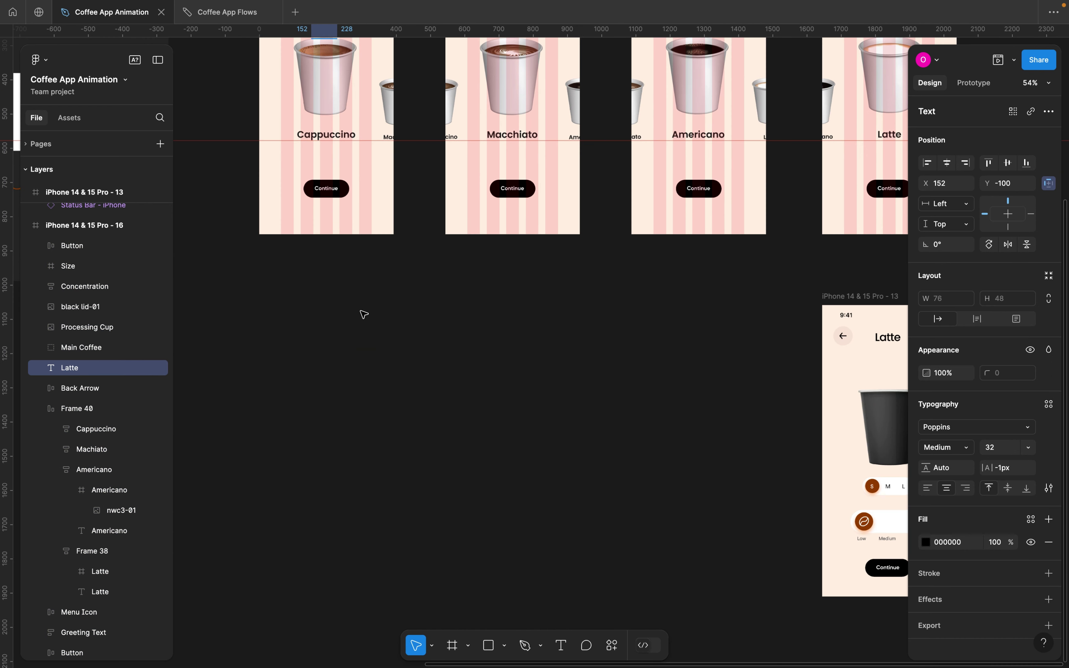
scroll(377, 269, up, 3)
scroll(379, 270, down, 2)
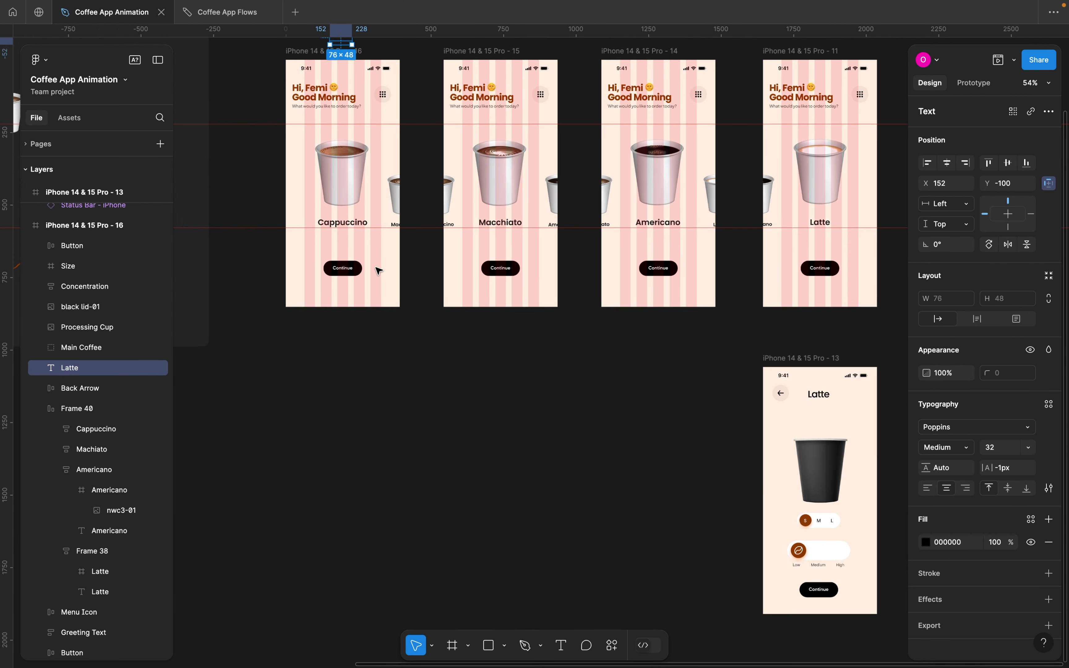
scroll(379, 270, down, 3)
Highlight the Cappuccino, Macchiato and Americano home screens as one group and the Latte home and customization screens as another
click(293, 103)
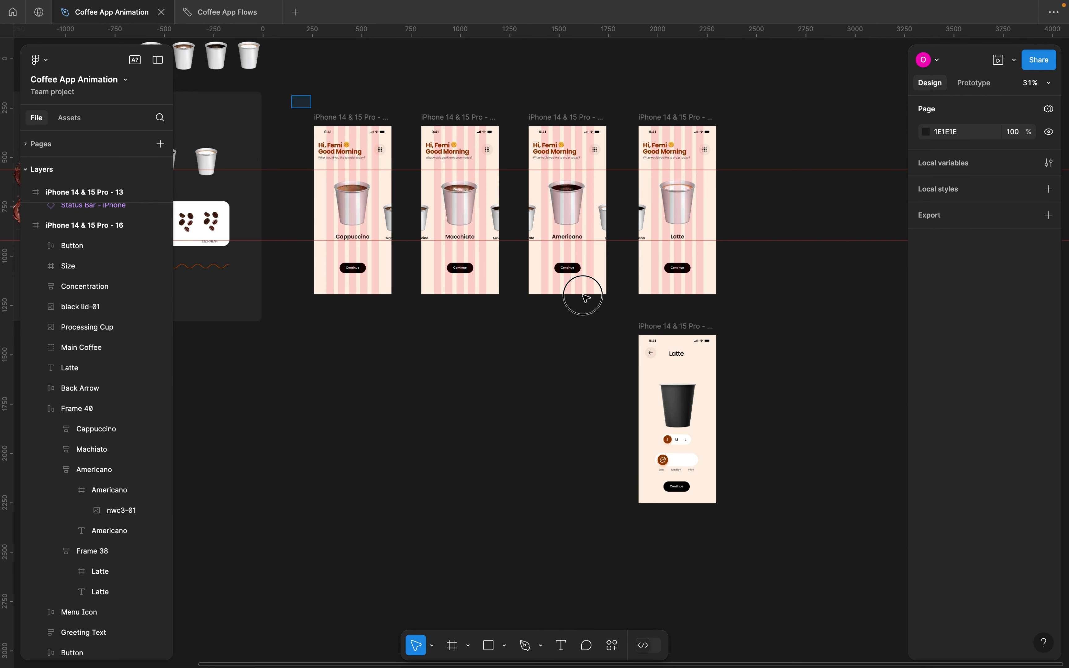
drag(583, 296, 621, 342)
scroll(620, 343, right, 3)
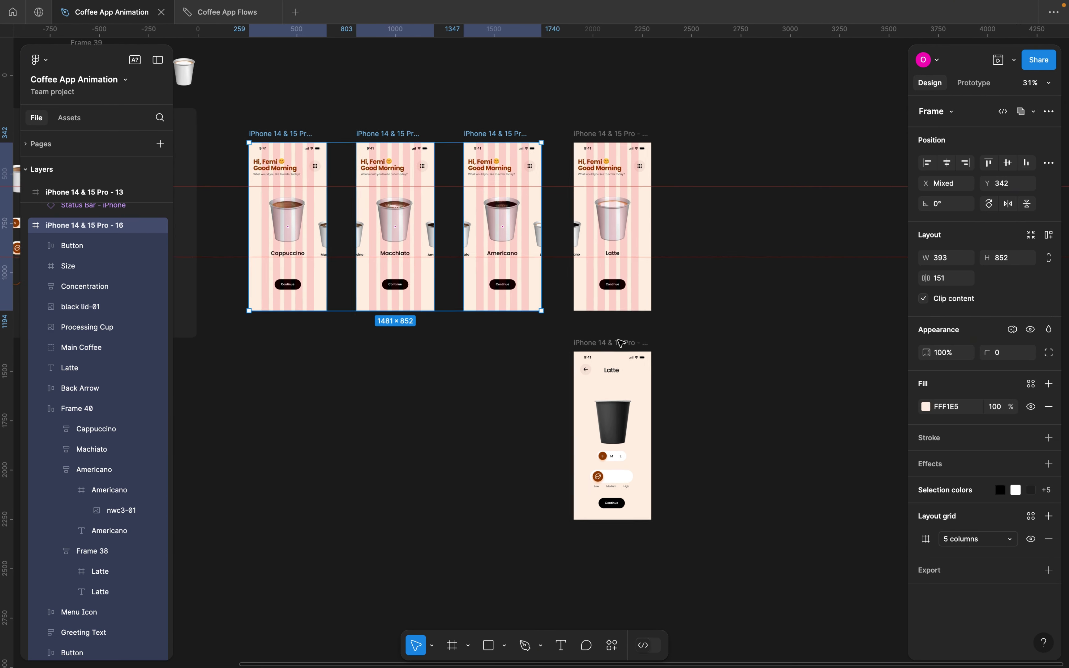
scroll(621, 343, up, 2)
scroll(622, 347, down, 3)
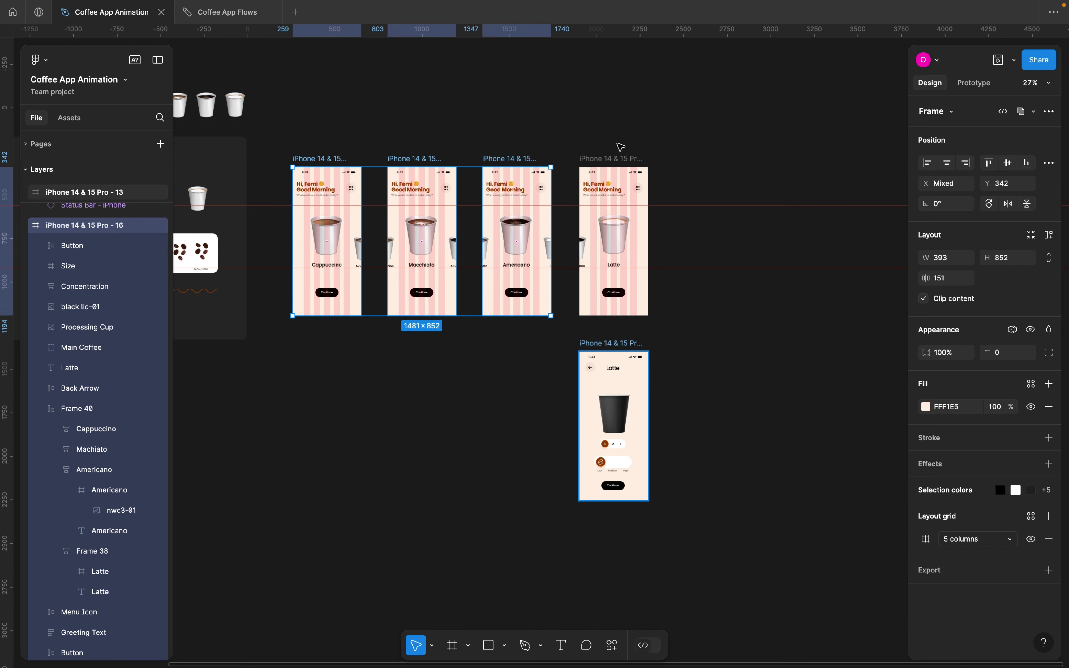
drag(566, 141, 684, 547)
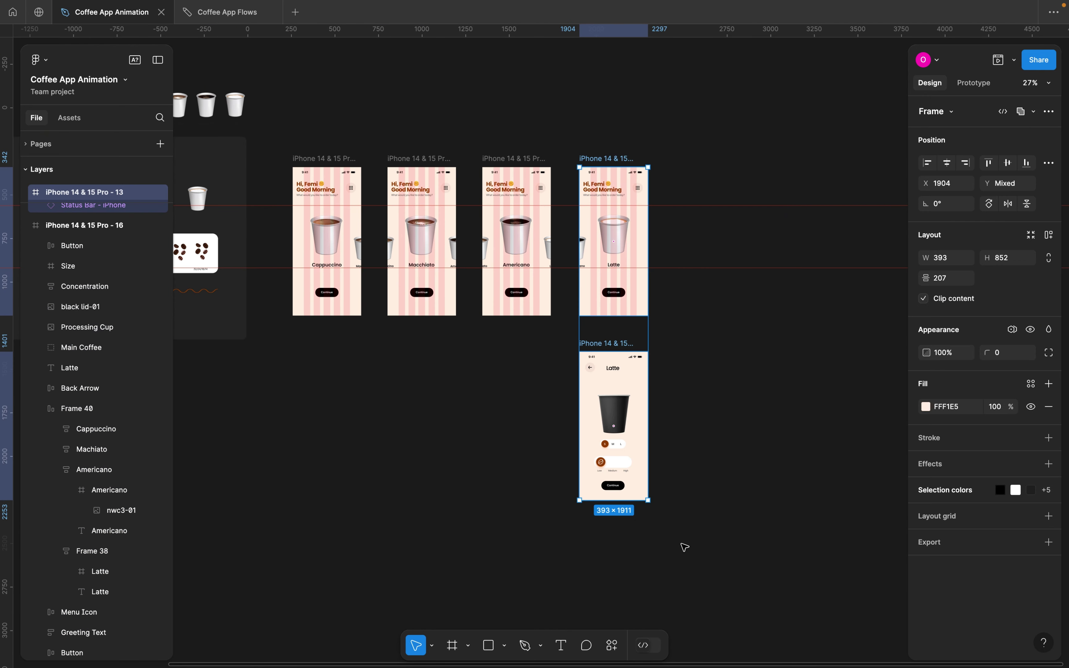
Switch to the Coffee App Flows board and review the Latte size and concentration branches alongside the other coffees
click(228, 10)
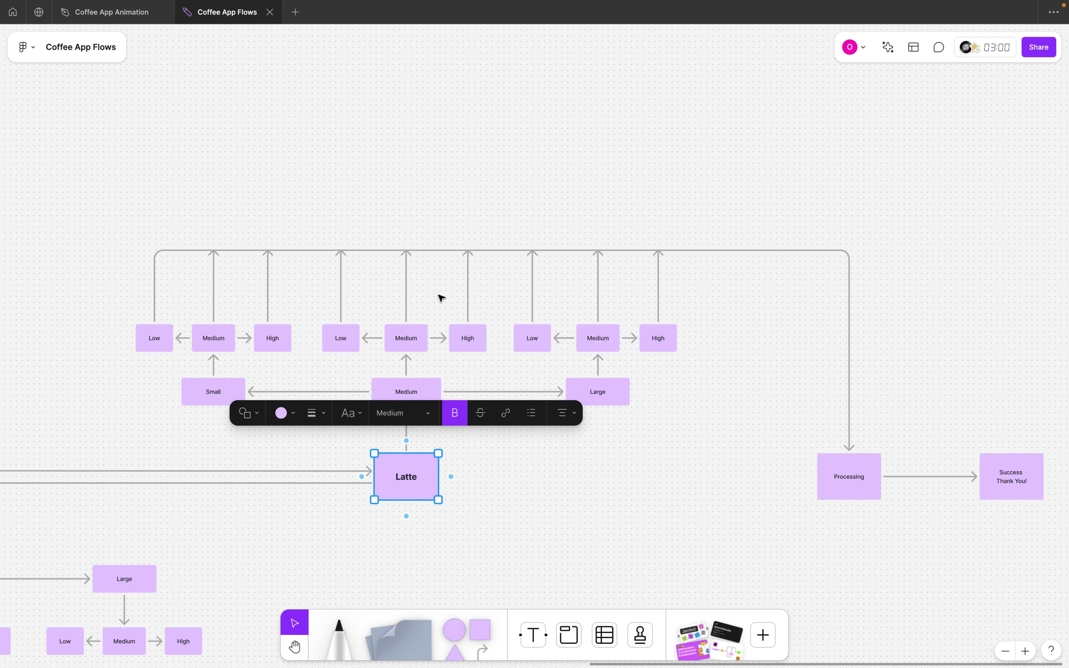
drag(86, 226, 790, 423)
click(623, 177)
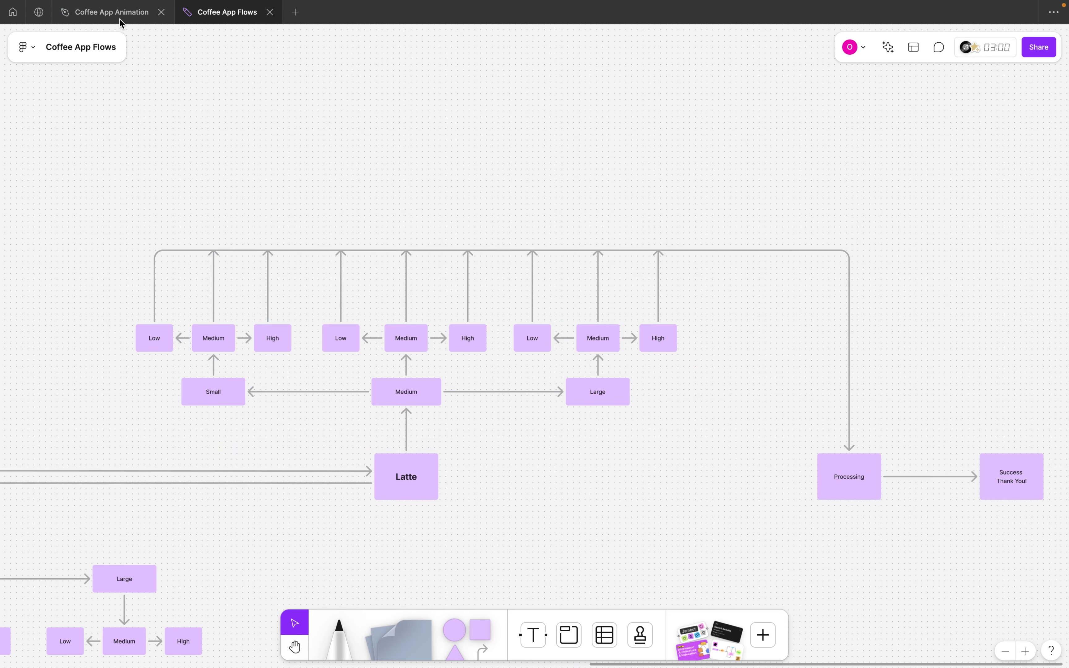
scroll(329, 282, down, 5)
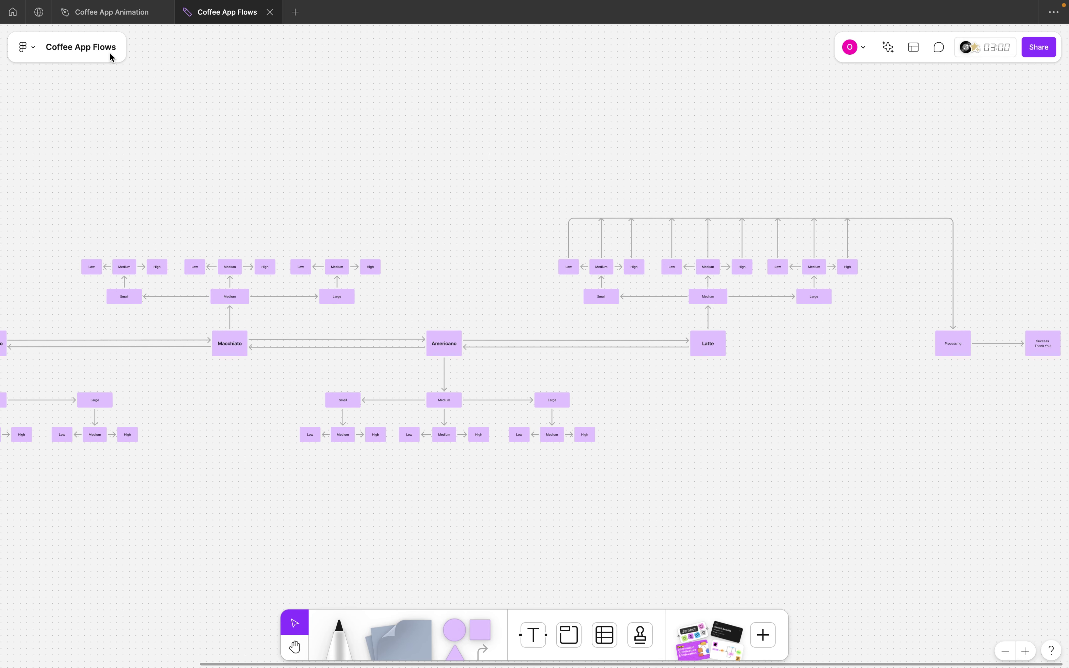
Return to the Coffee App Animation file and hide the 5-column layout grid on all four coffee home screens
click(103, 13)
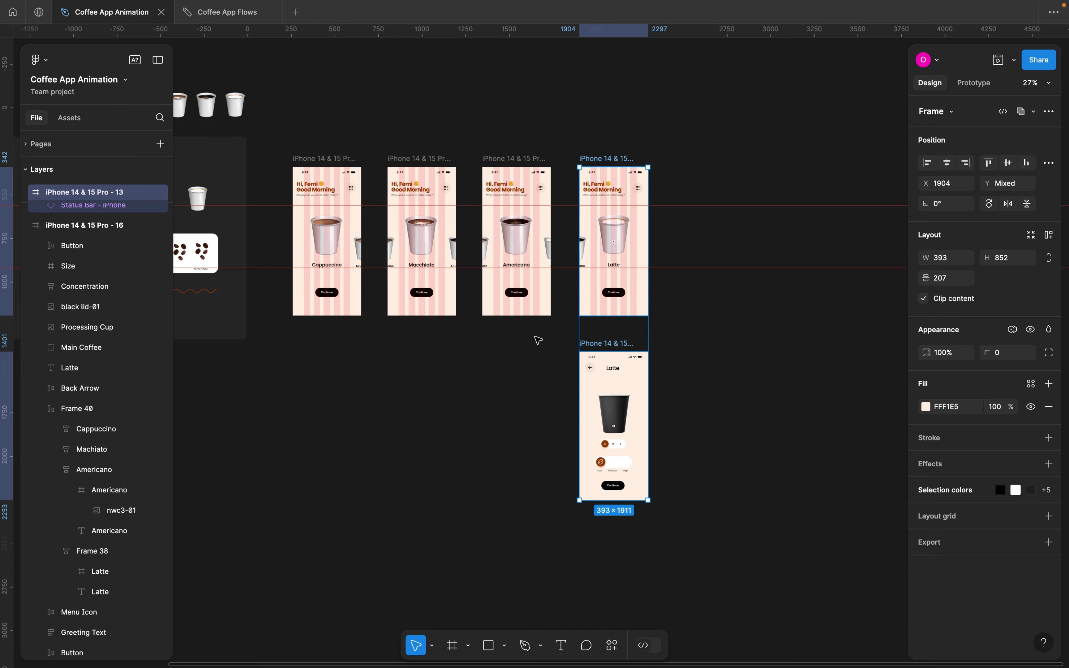
scroll(538, 340, up, 2)
scroll(366, 317, up, 2)
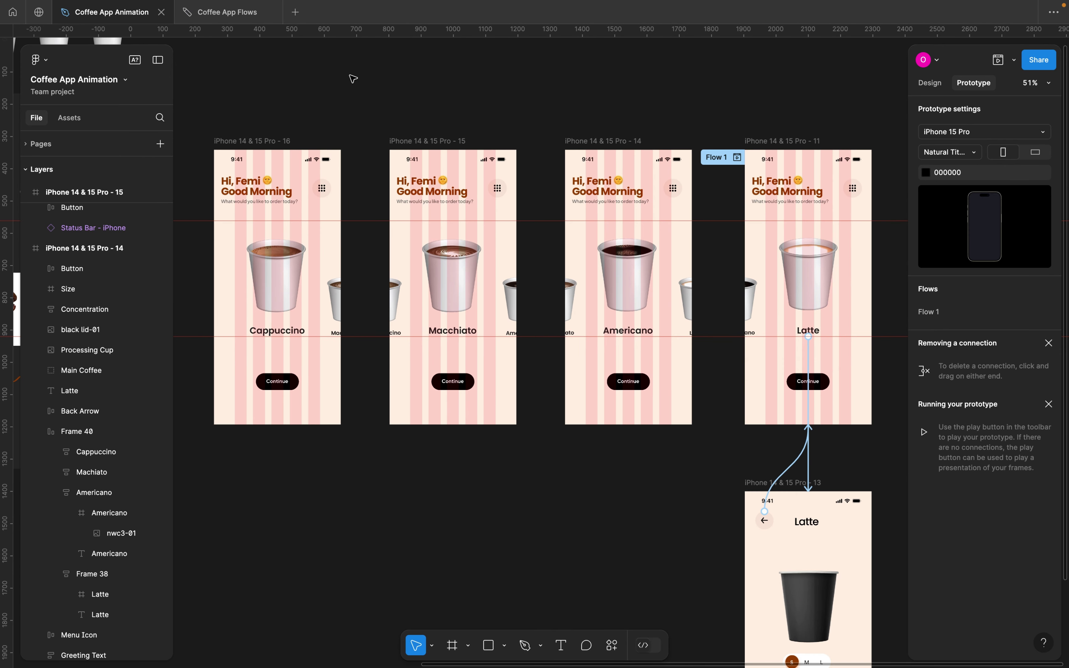
click(265, 140)
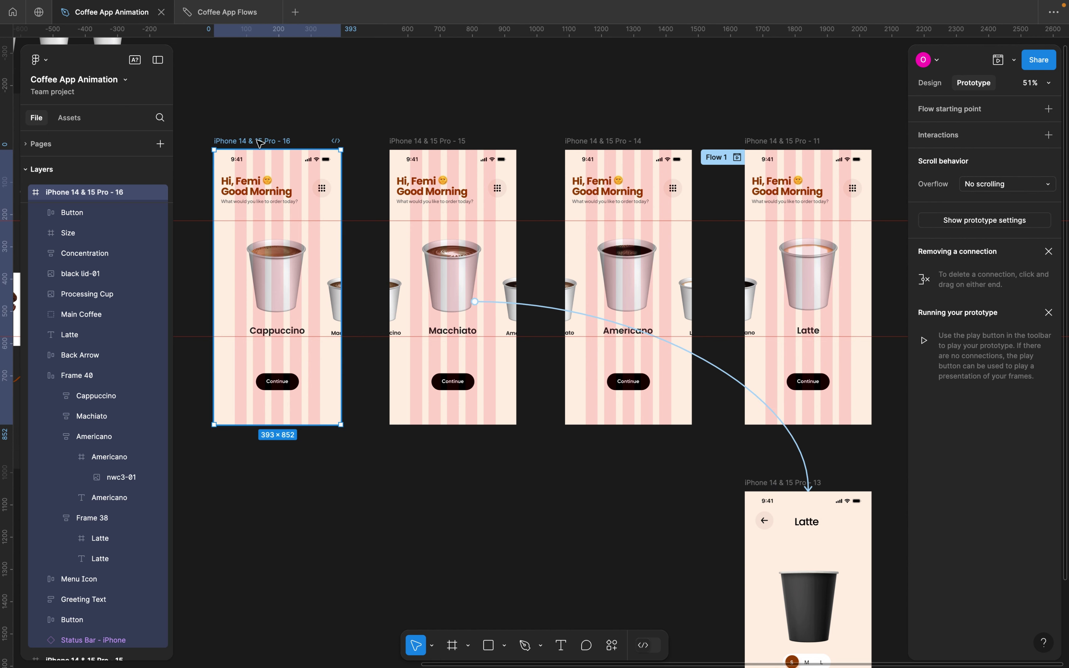
click(417, 133)
click(418, 140)
click(583, 141)
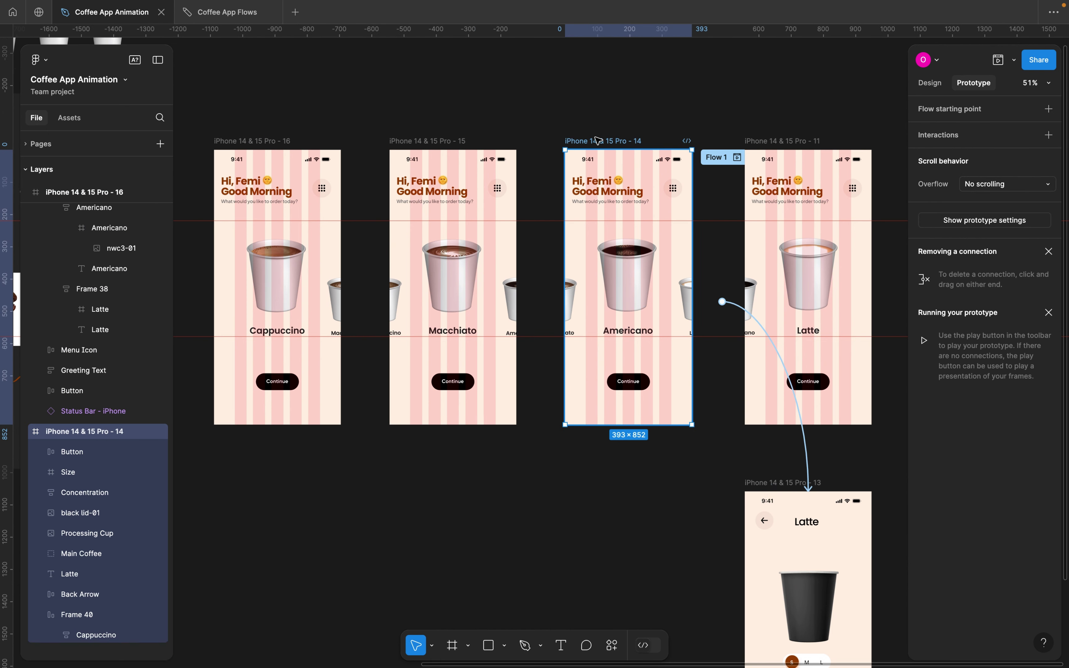
shift+click(782, 142)
shift+click(424, 141)
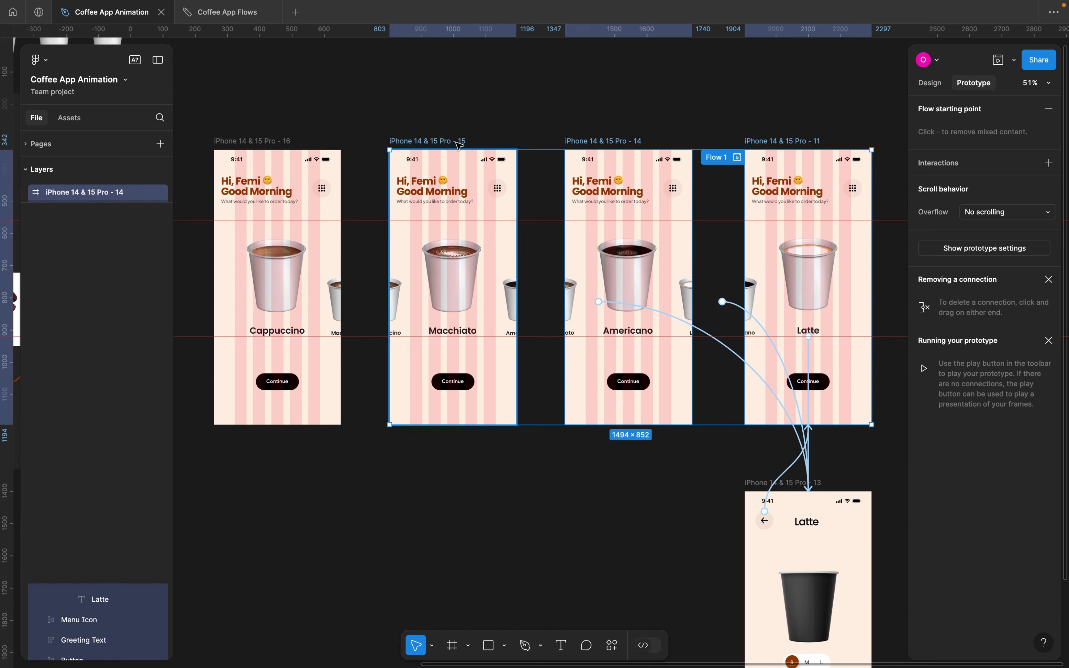
shift+click(273, 153)
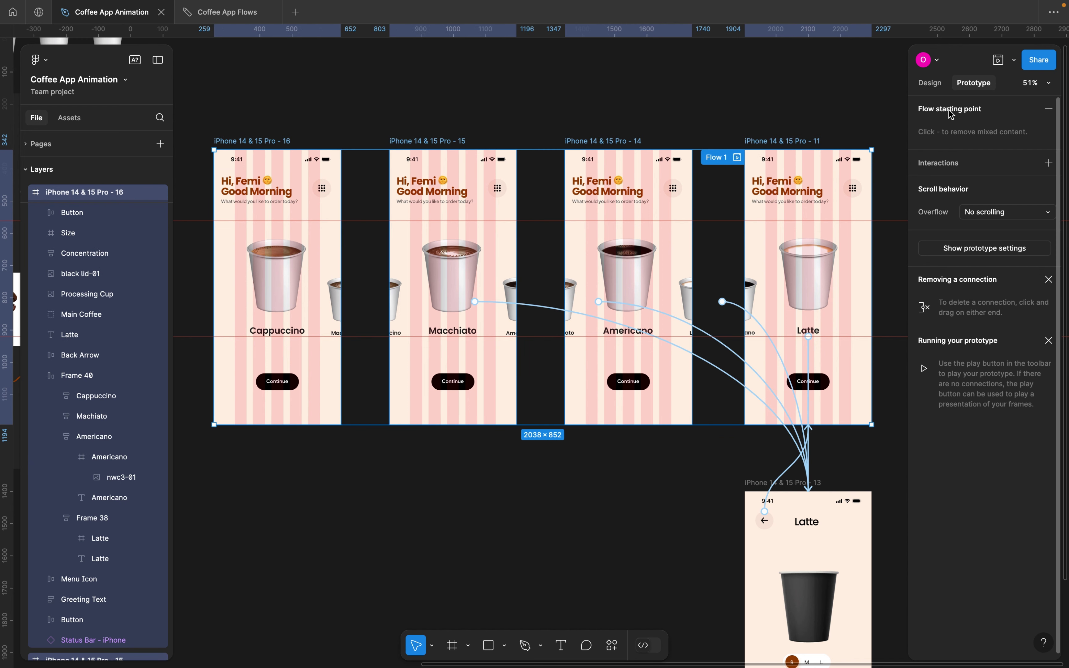
click(930, 84)
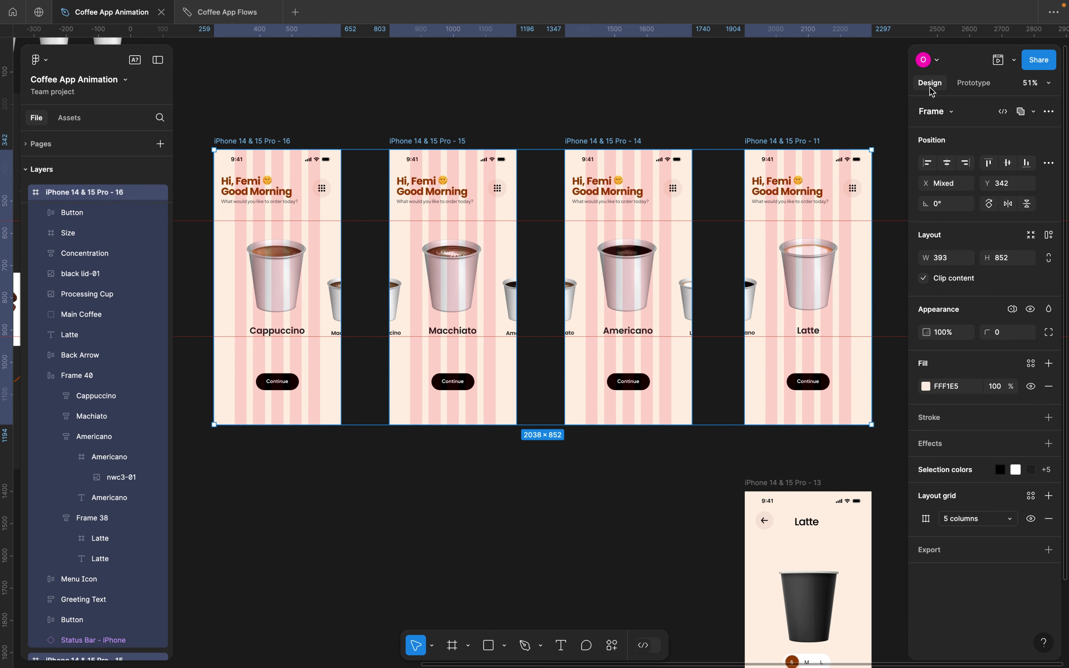
click(1031, 519)
scroll(608, 501, up, 3)
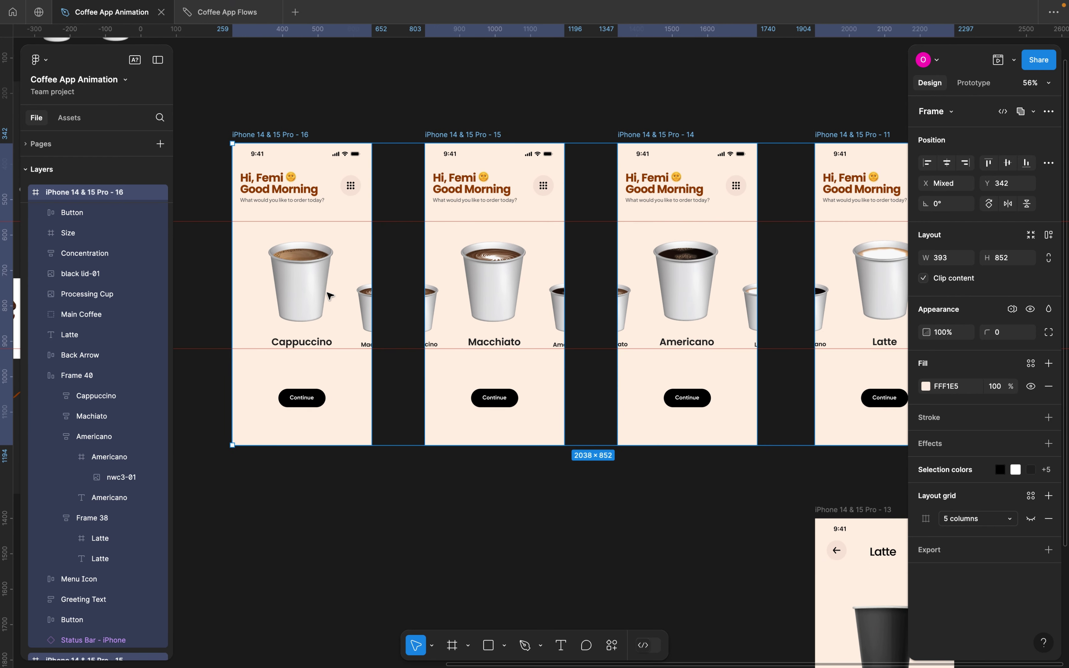
Rename the Cappuccino home screen frame, iPhone 14 & 15 Pro - 16, as Cappuccino
click(329, 295)
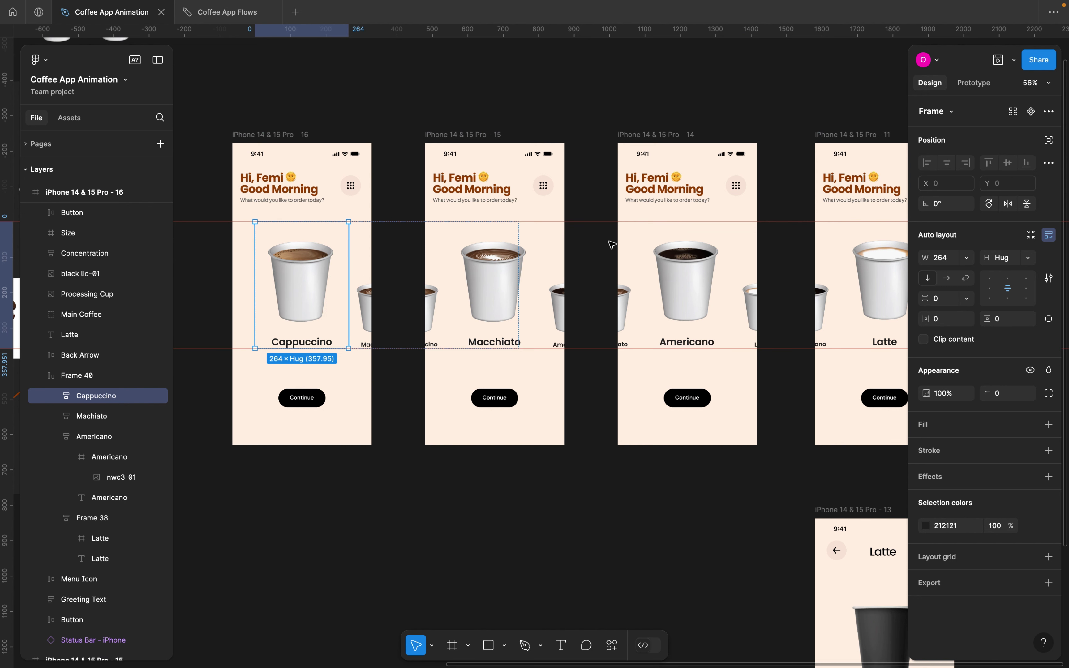
click(481, 472)
click(279, 134)
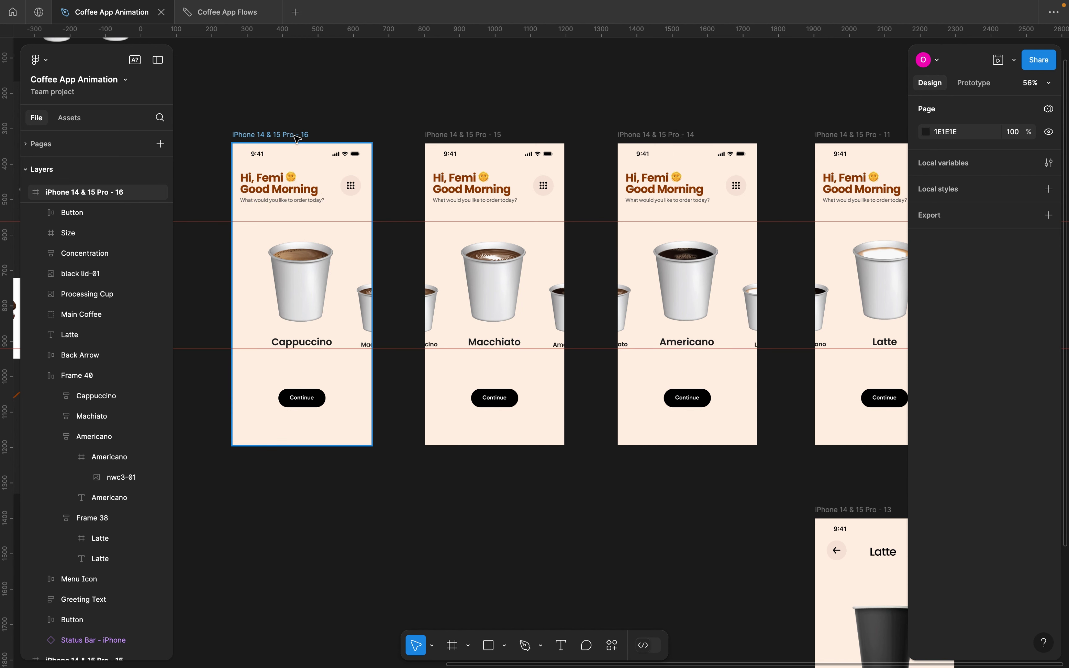
click(304, 347)
click(293, 335)
double_click(294, 337)
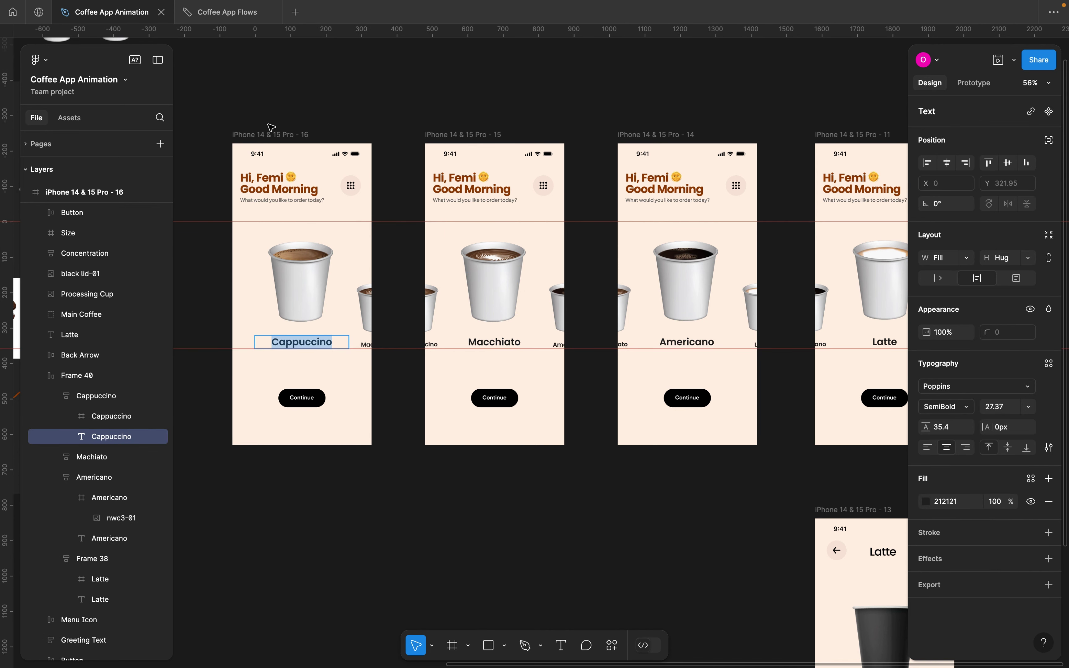
double_click(271, 134)
text(Cappuccino)
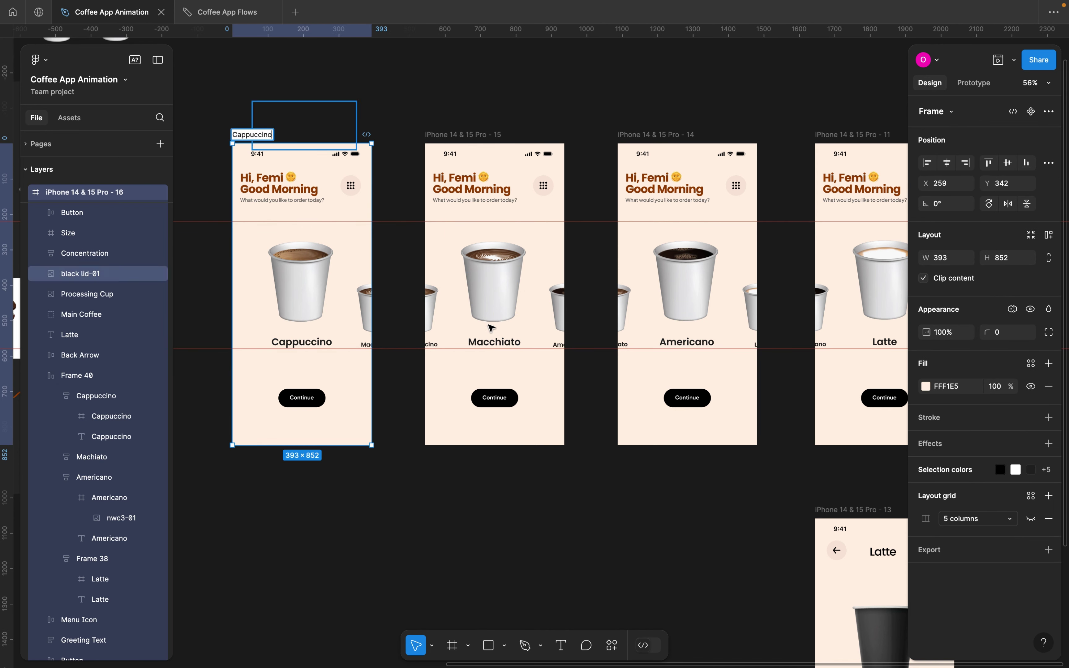
Rename the Macchiato home screen frame, iPhone 14 & 15 Pro - 15, as Macchiato
click(501, 339)
click(502, 340)
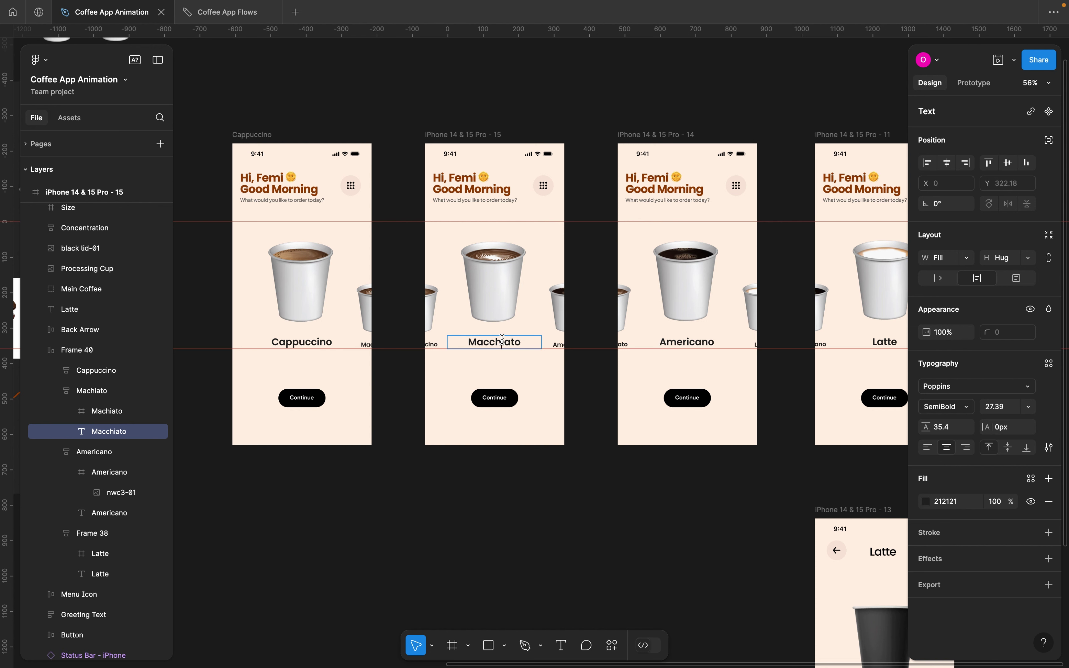
double_click(502, 340)
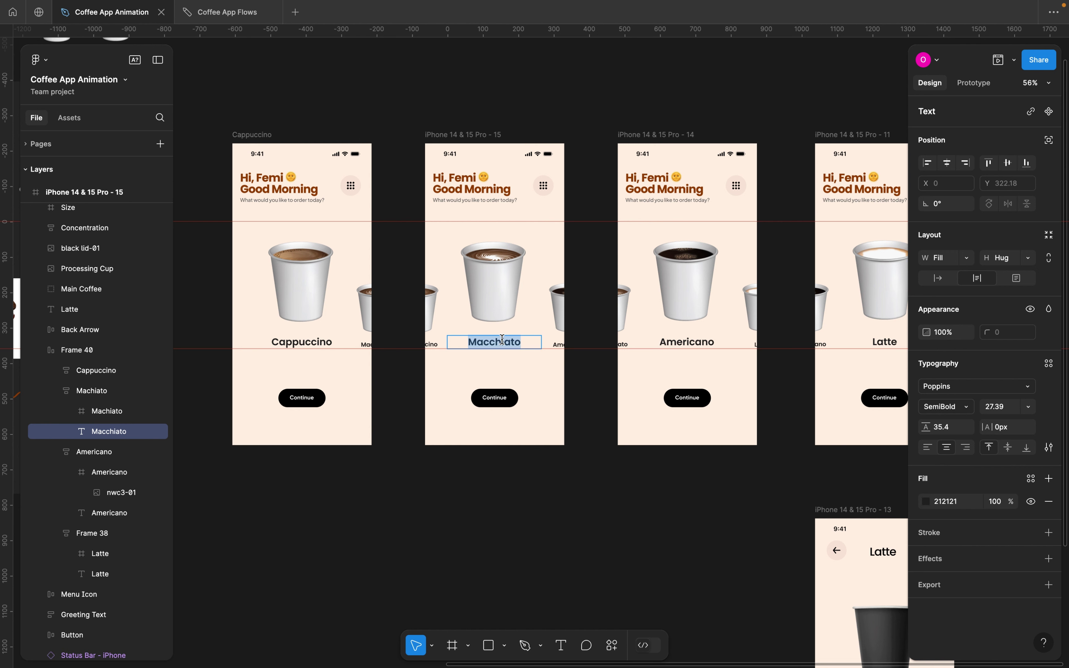
double_click(467, 135)
text(Macchiato)
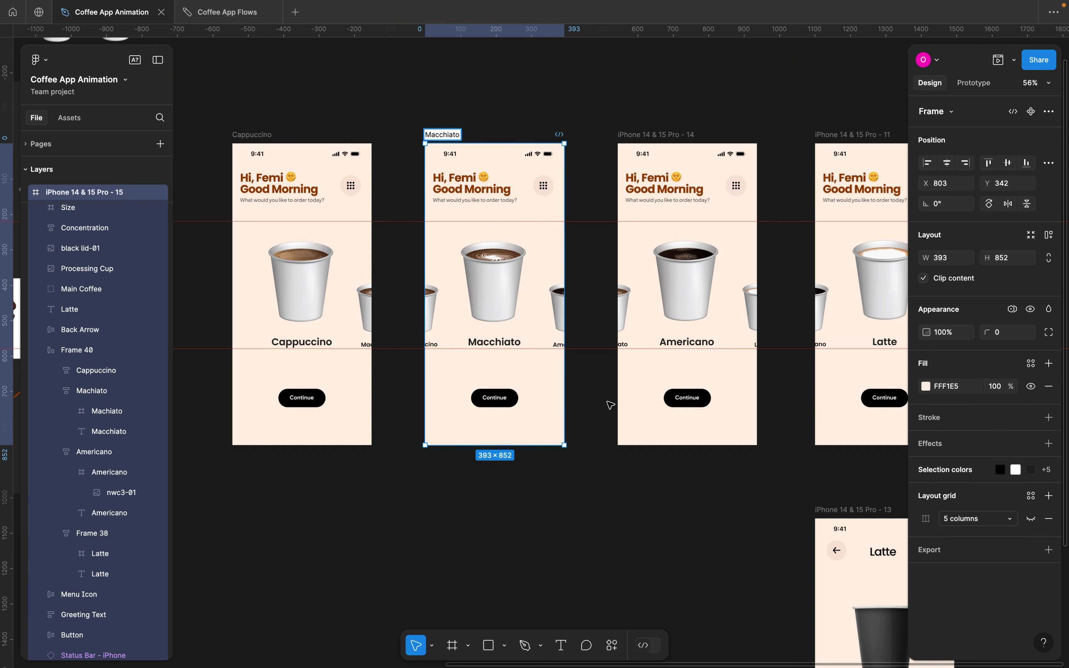
Rename the iPhone 14 & 15 Pro - 14 frame as Americano, reusing the text of its coffee label
click(676, 340)
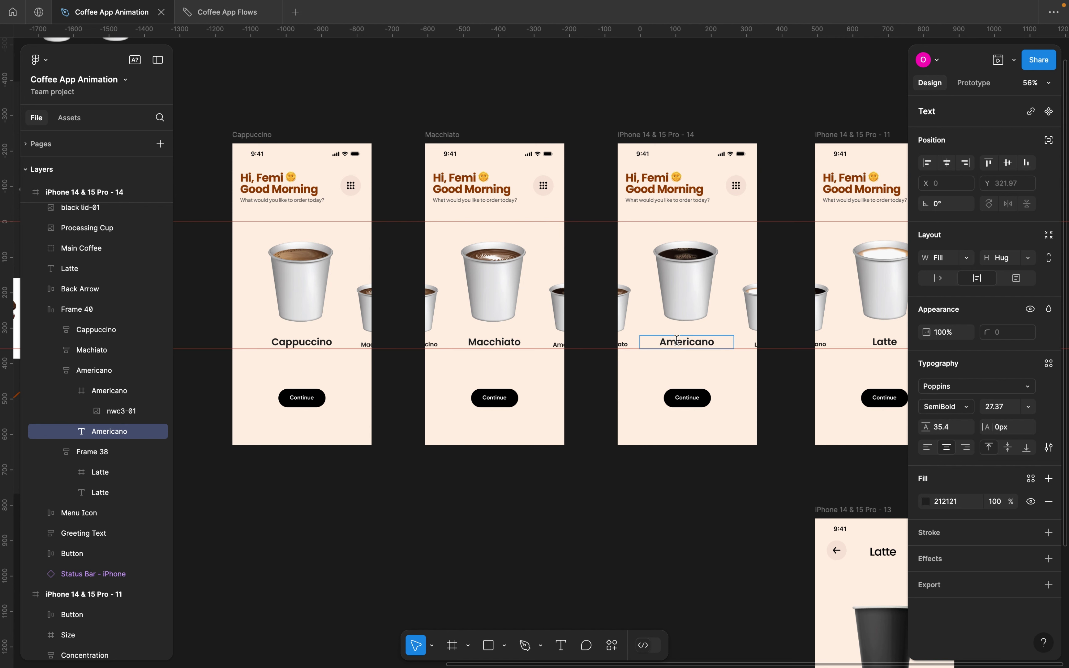
double_click(676, 340)
key(ctrl+c)
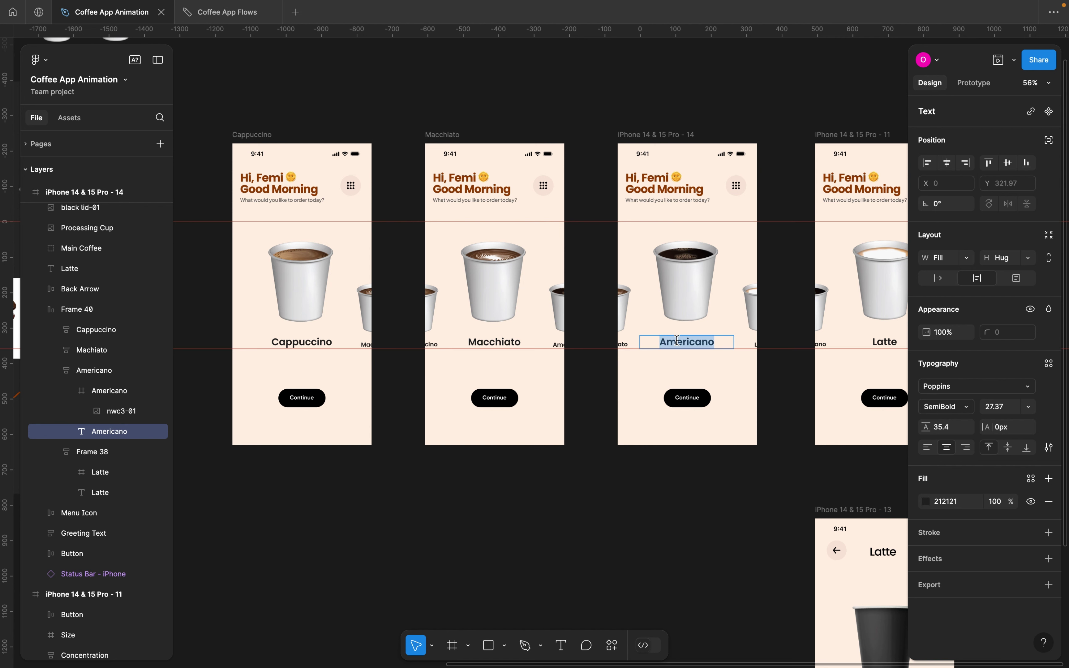
double_click(656, 135)
key(ctrl+v)
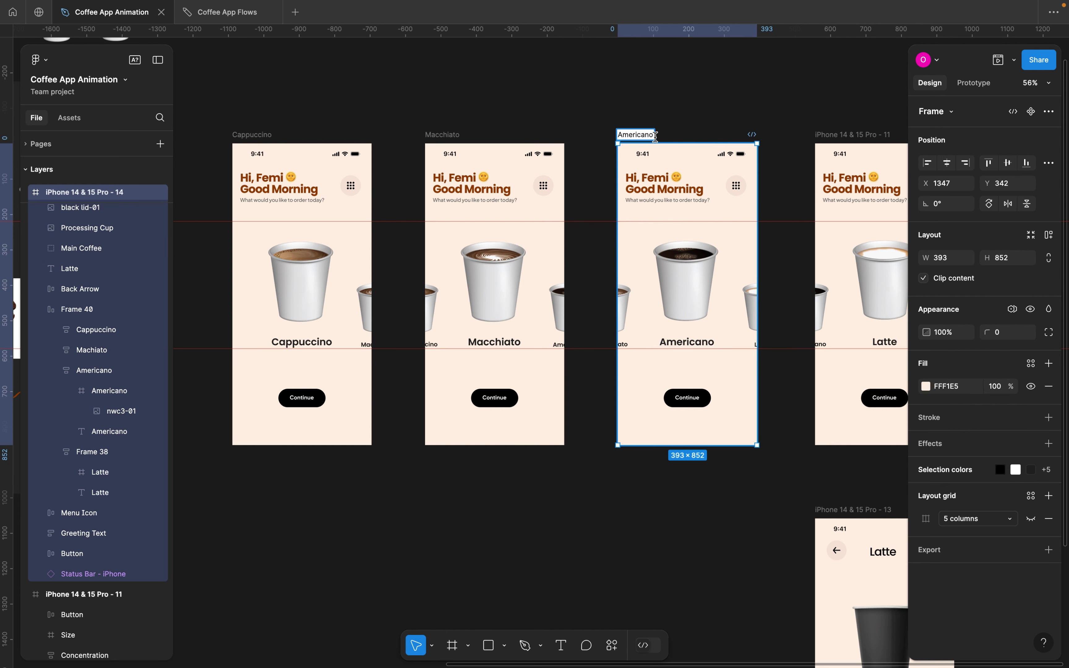
Rename the iPhone 14 & 15 Pro - 11 frame as Latte, reusing the text of its coffee label
scroll(655, 221, right, 5)
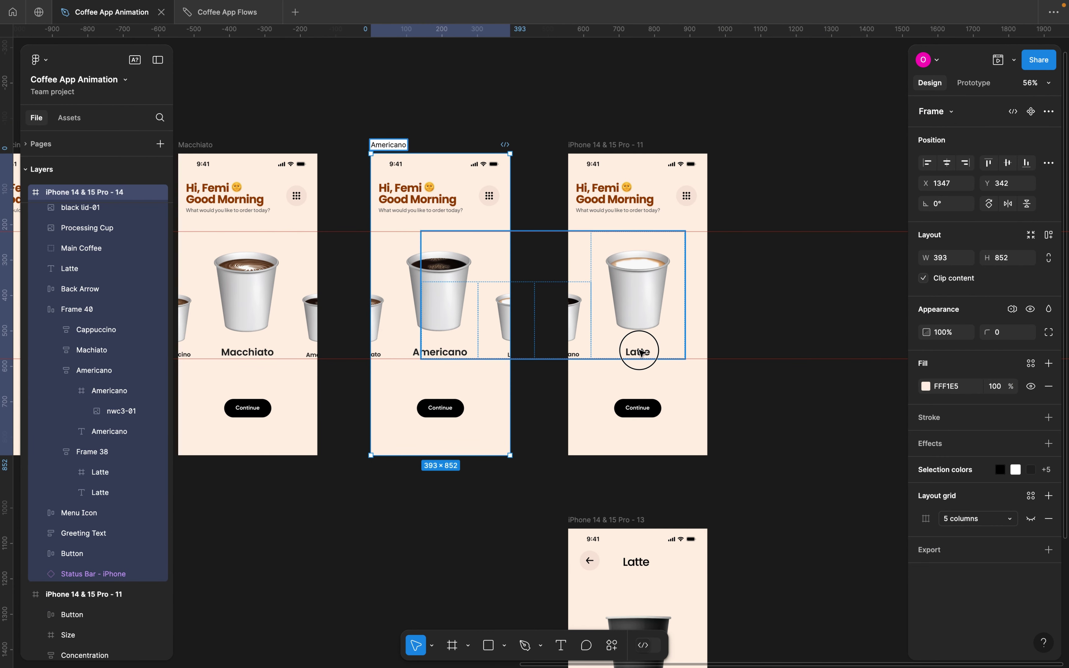
double_click(640, 352)
key(ctrl+c)
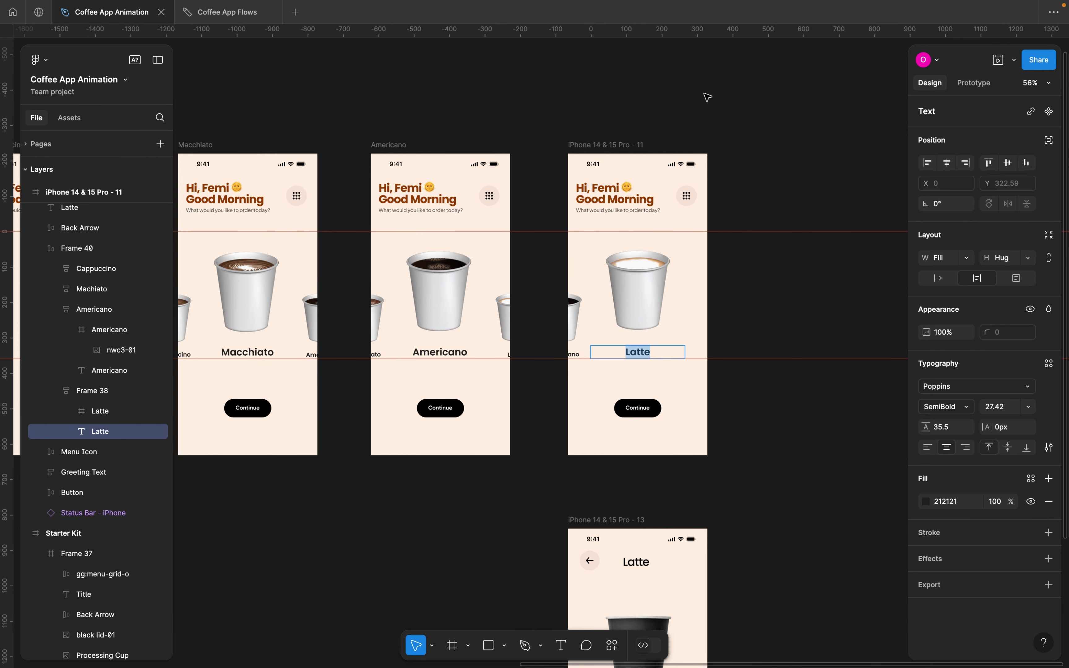
double_click(616, 145)
key(ctrl+v)
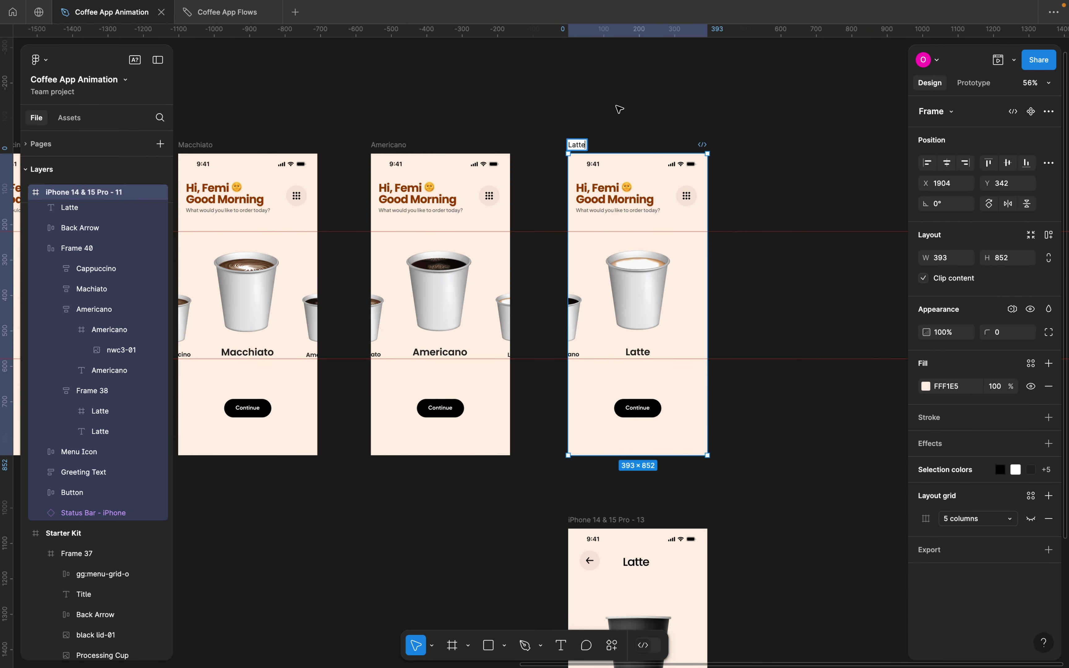
click(619, 109)
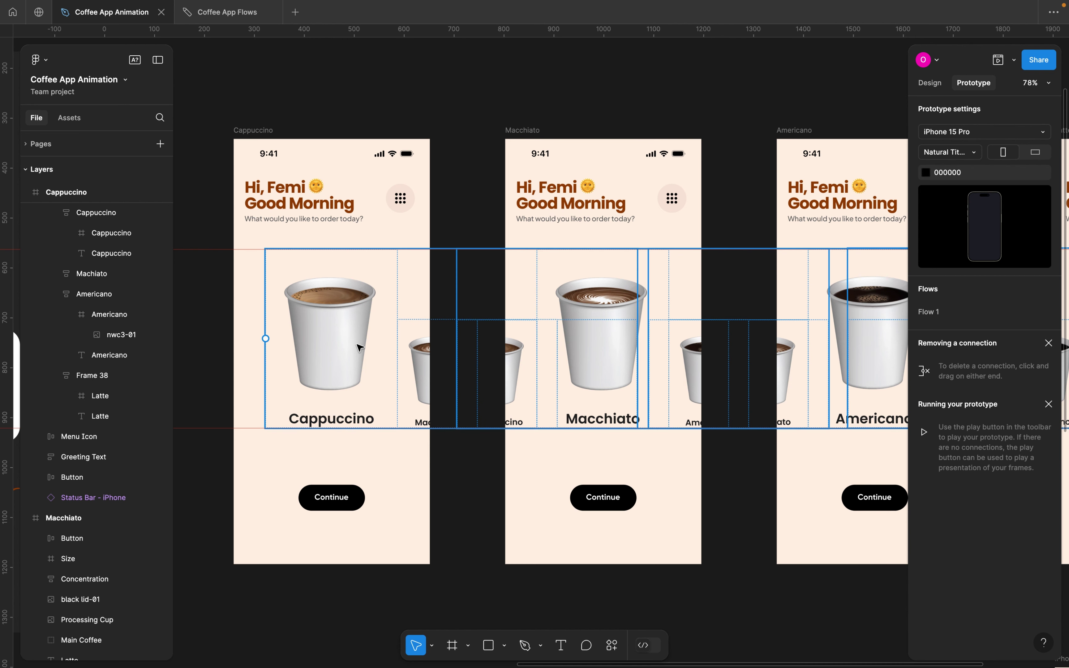
Add a prototype interaction to the large cup group on the Cappuccino screen: On drag, Navigate to Macchiato
click(359, 348)
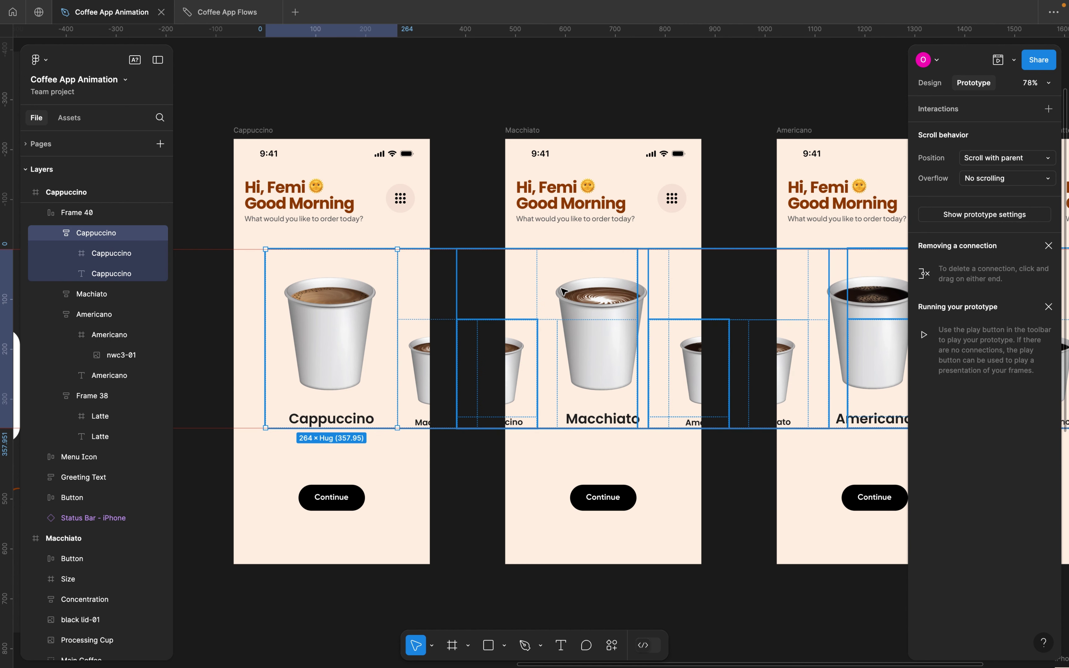
click(465, 207)
click(353, 332)
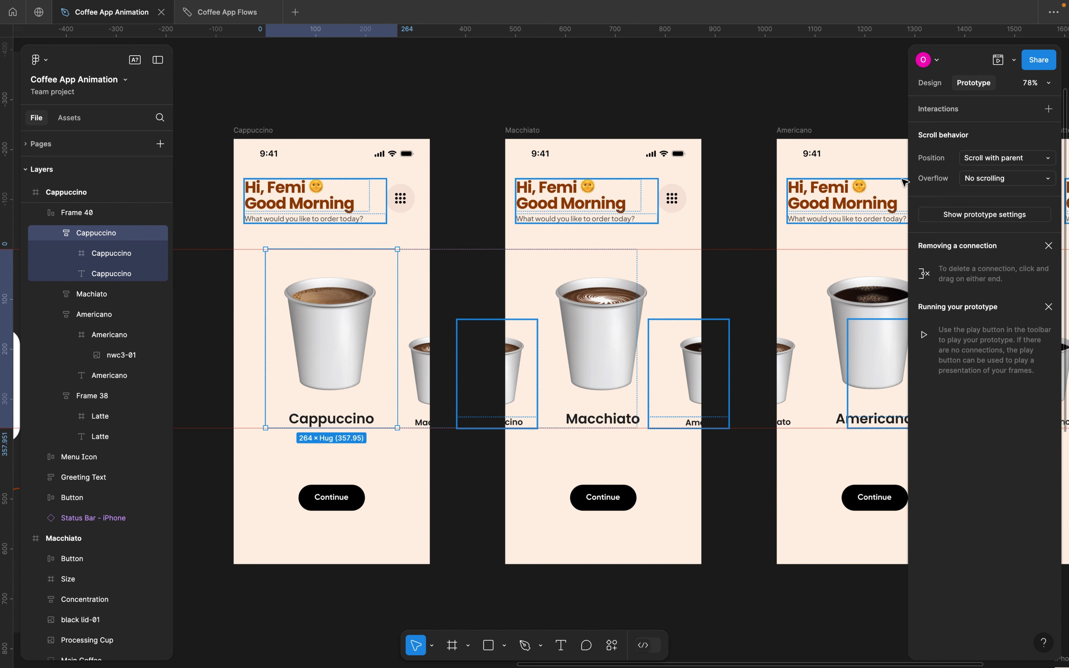
click(1049, 108)
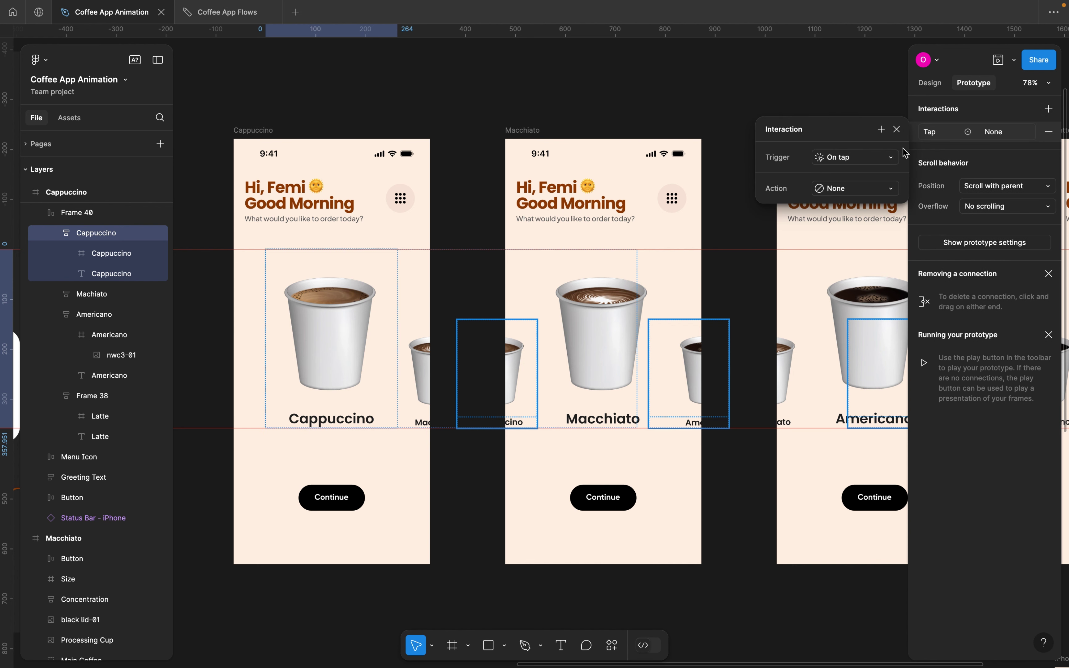
click(867, 159)
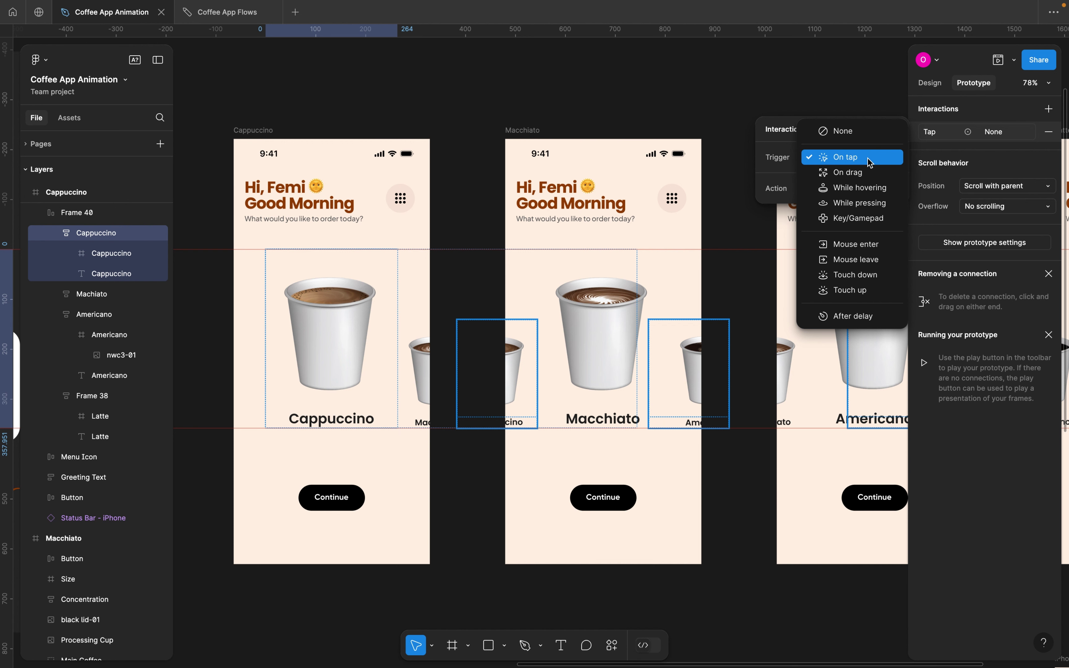
click(853, 173)
click(845, 191)
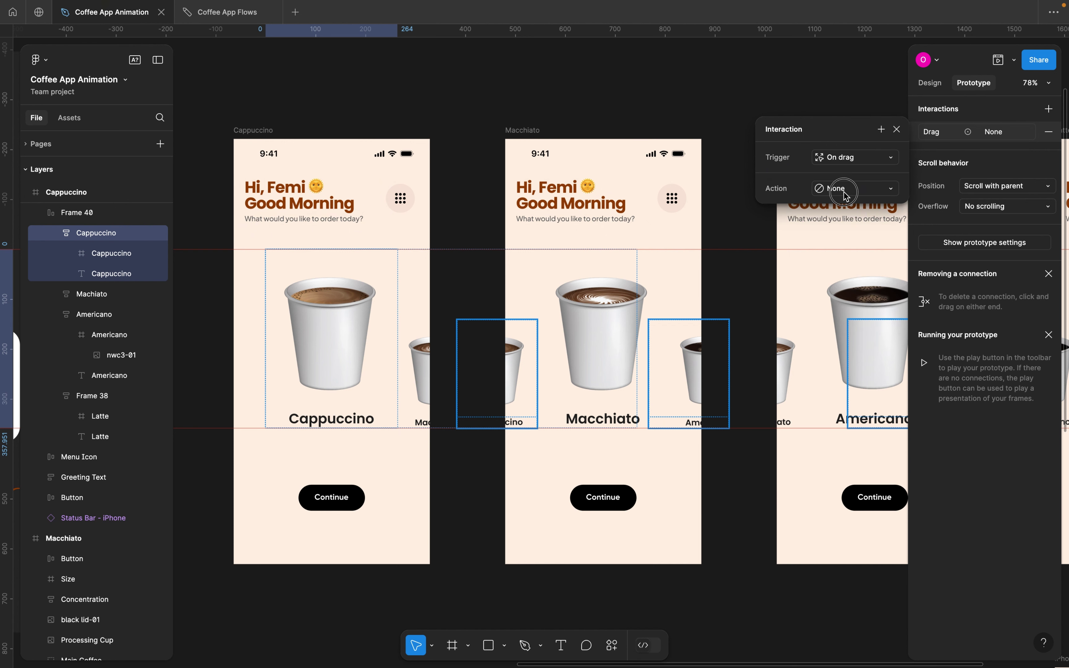
click(854, 215)
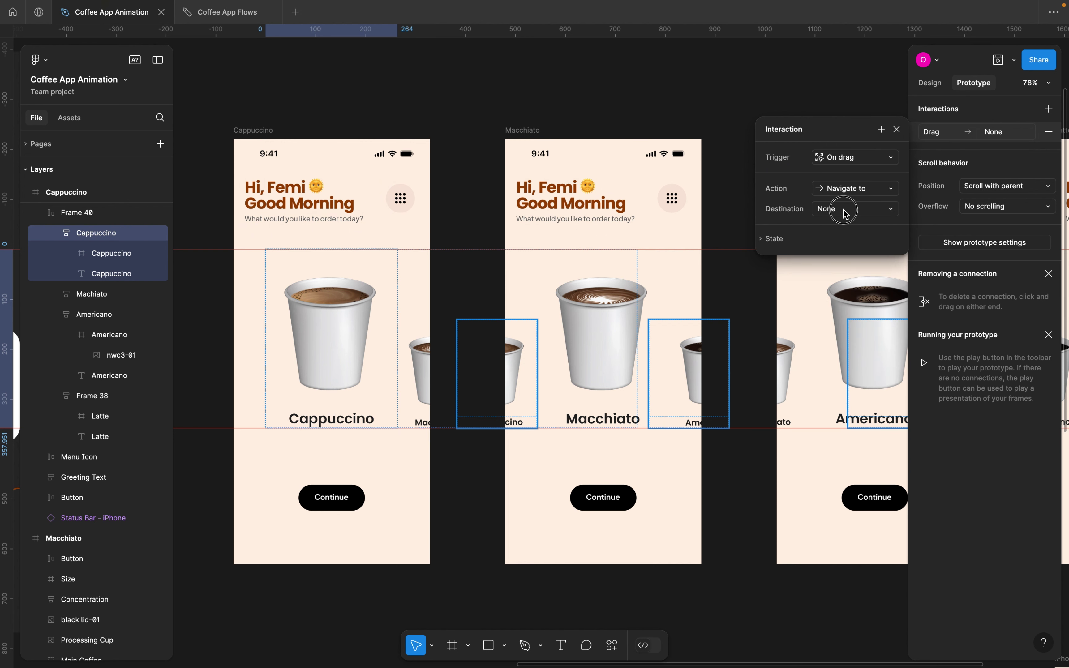
click(844, 211)
click(855, 270)
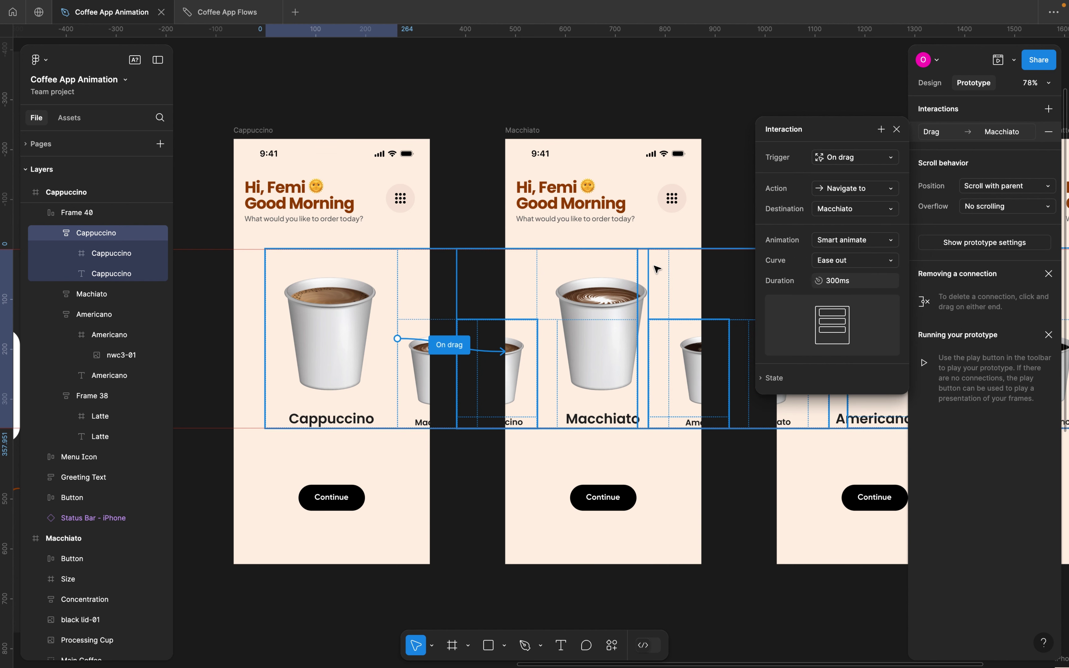
Set the duration of the Cappuccino-to-Macchiato drag animation to 600 ms and close the interaction settings
click(851, 282)
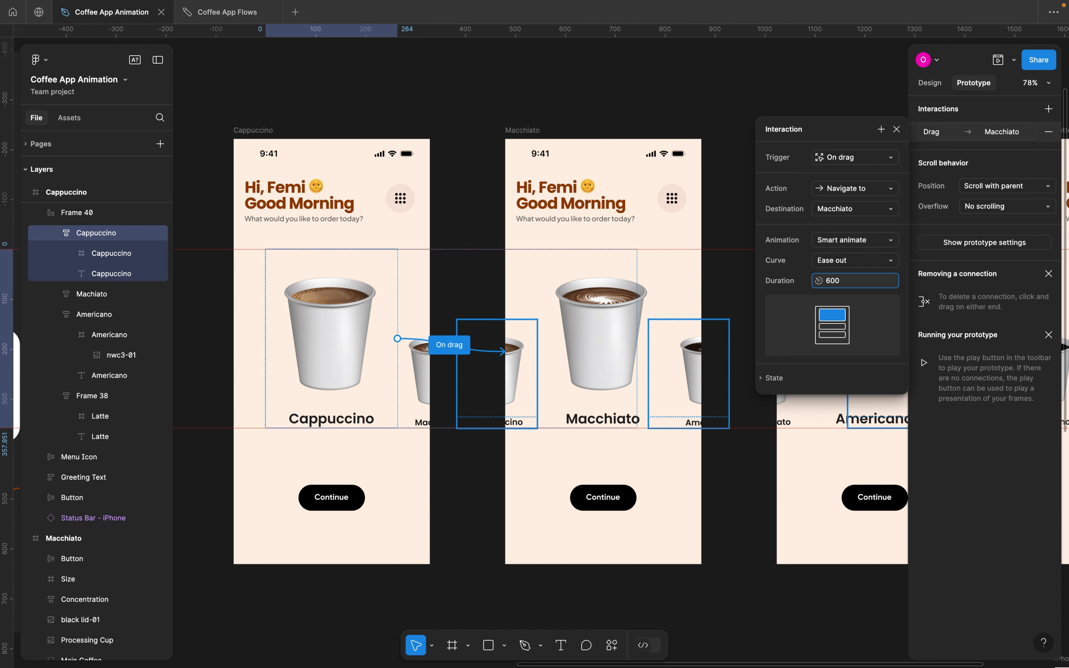
key(Return)
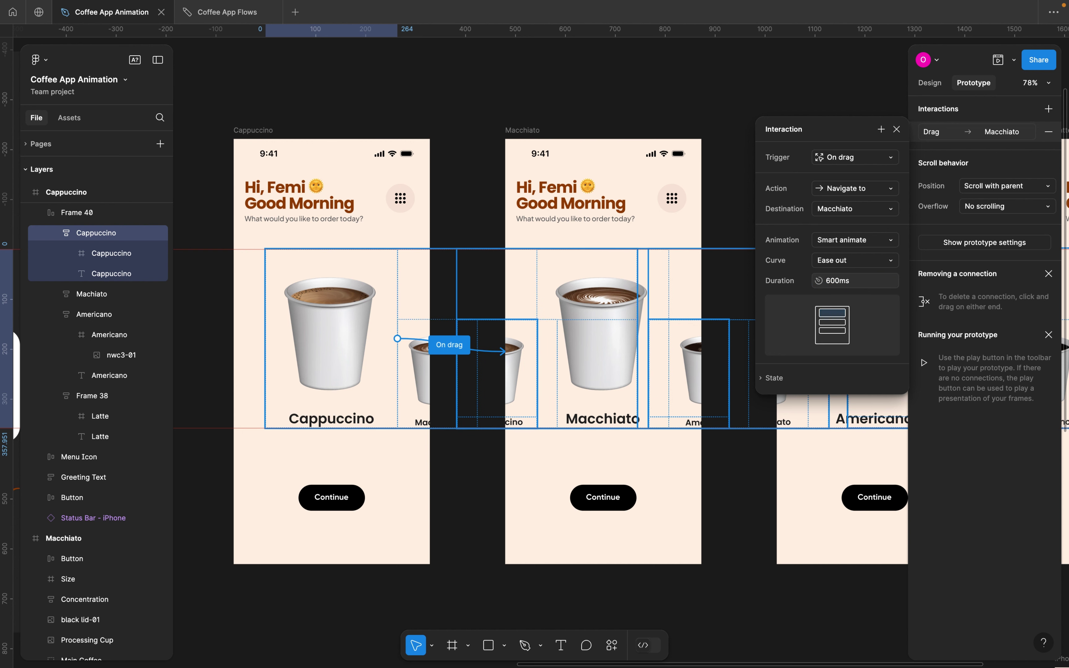
click(897, 130)
click(769, 120)
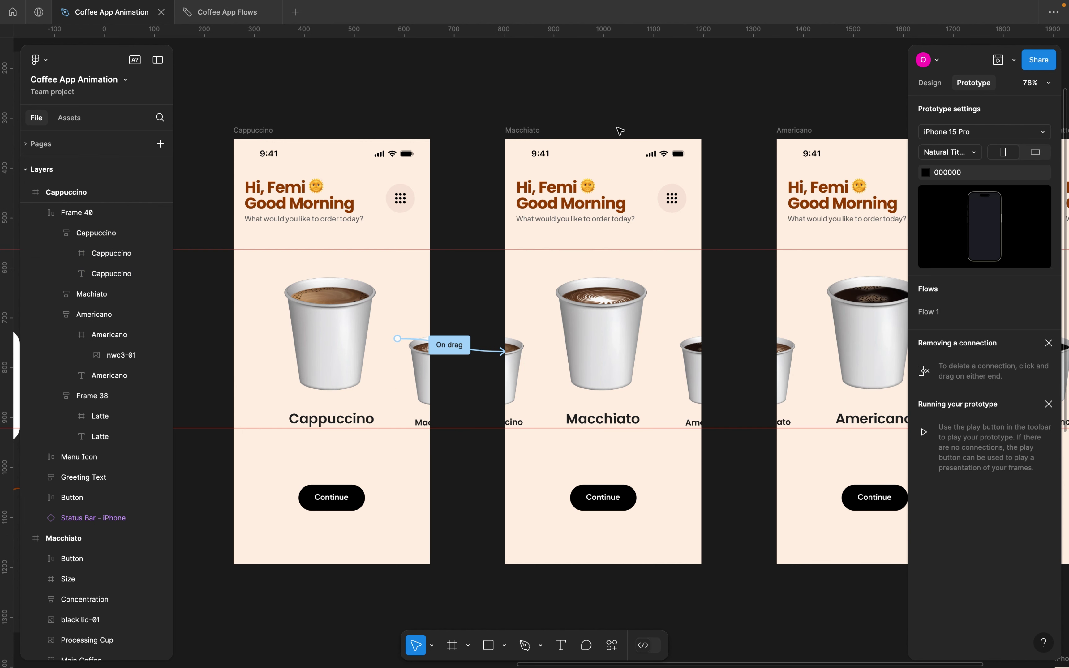
Preview the prototype from the Cappuccino screen, test swiping the cup across to Macchiato, and close the preview
click(248, 131)
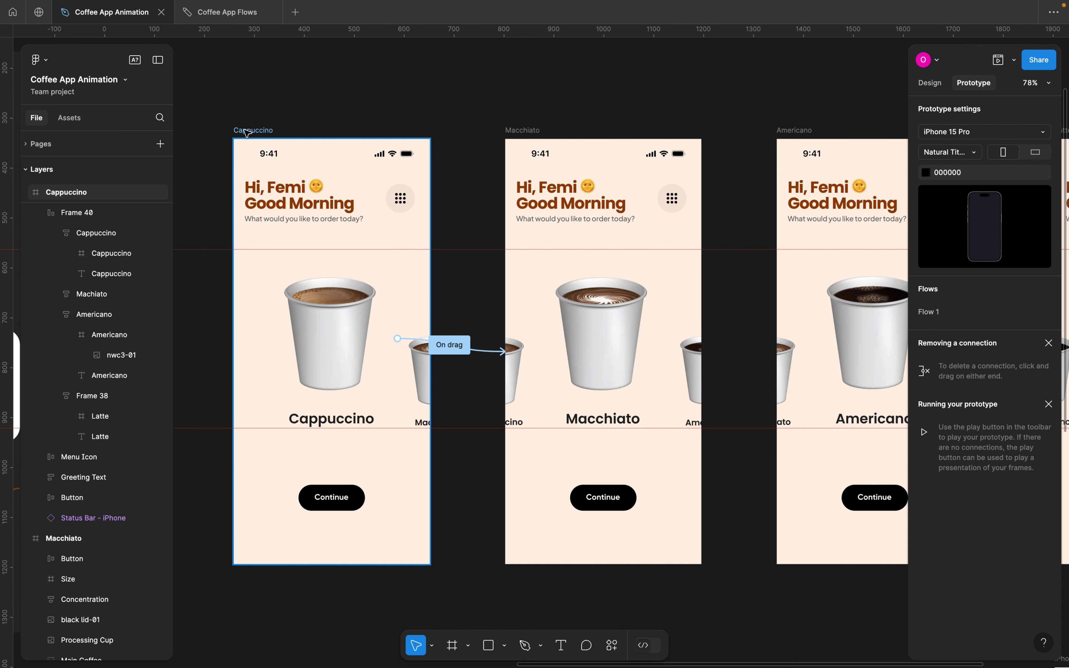
click(247, 131)
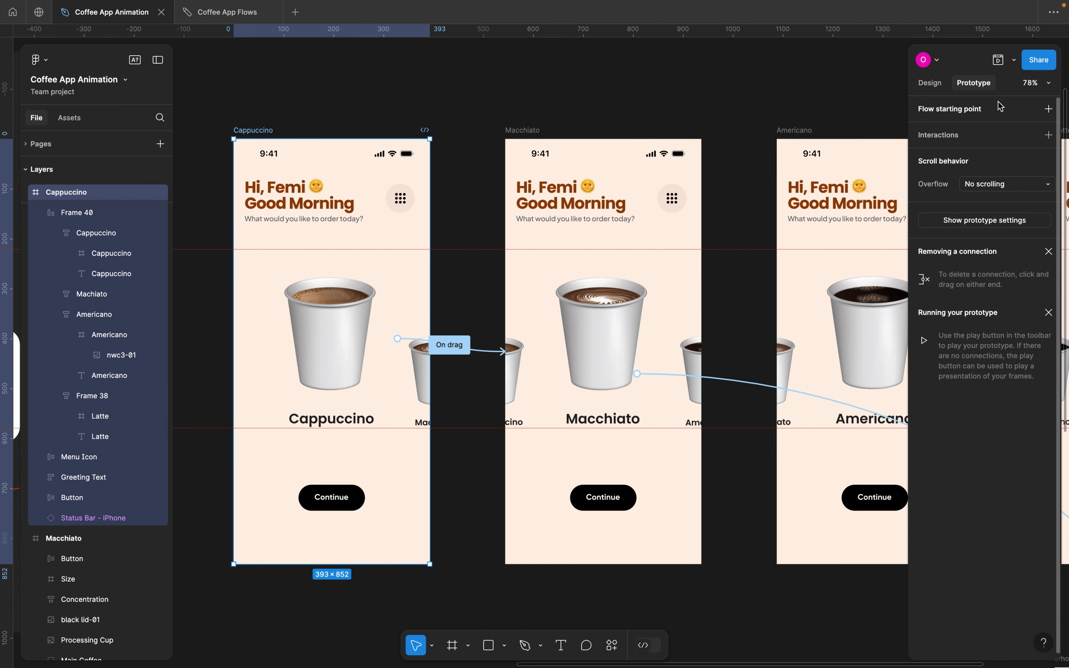
click(998, 61)
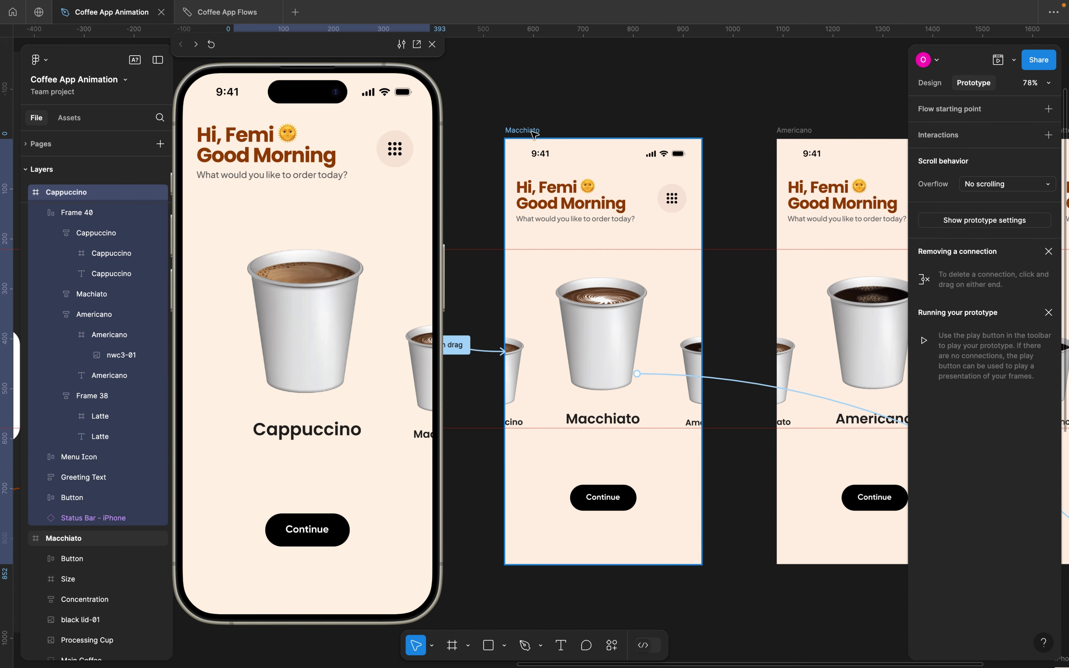
click(393, 555)
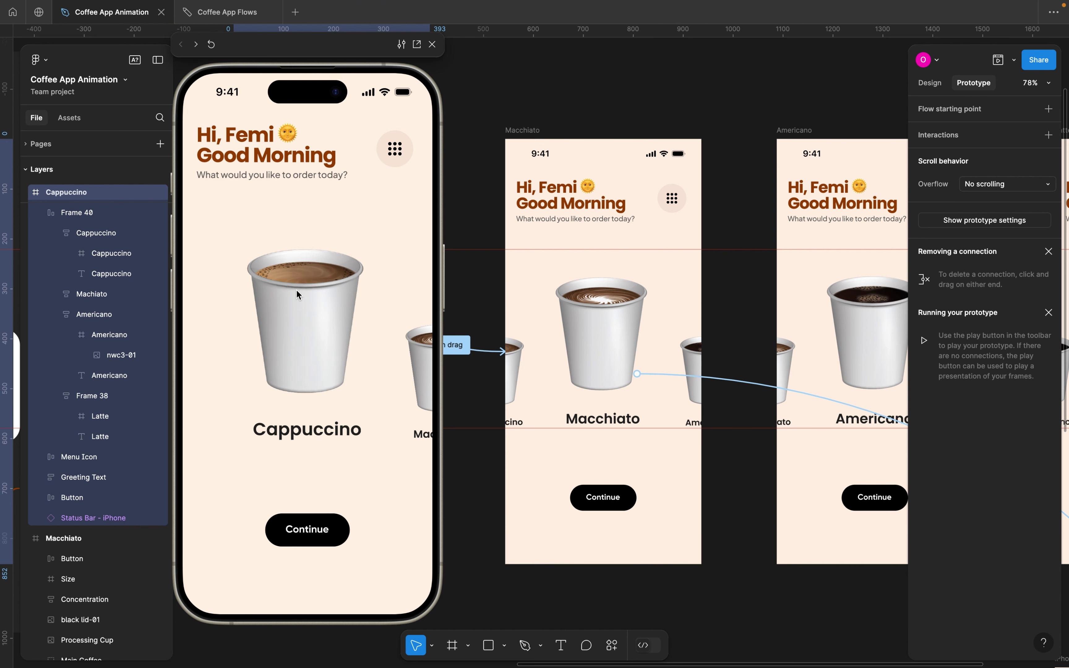
drag(320, 347, 217, 370)
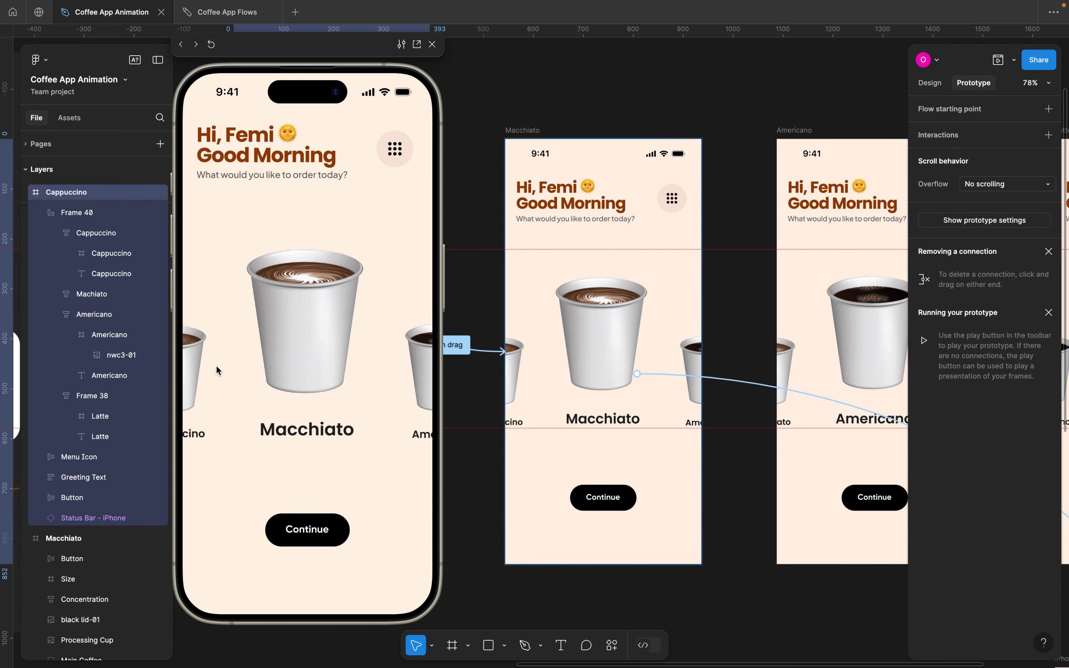
click(433, 46)
Add a prototype interaction to the large cup group on the Macchiato screen: On drag, Navigate to Cappuccino
click(585, 303)
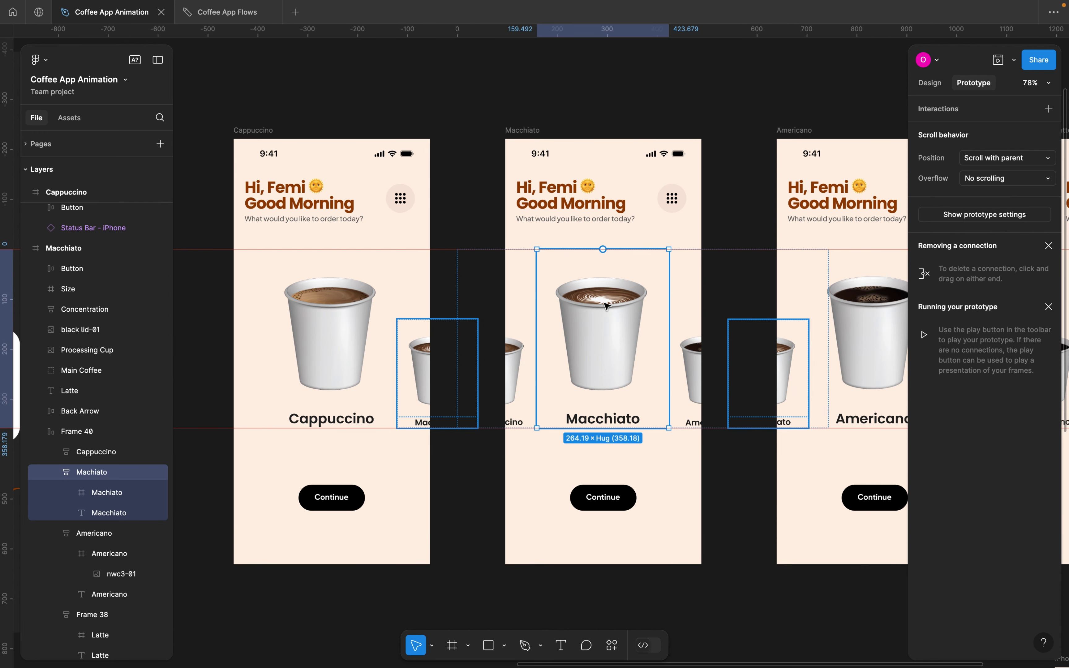
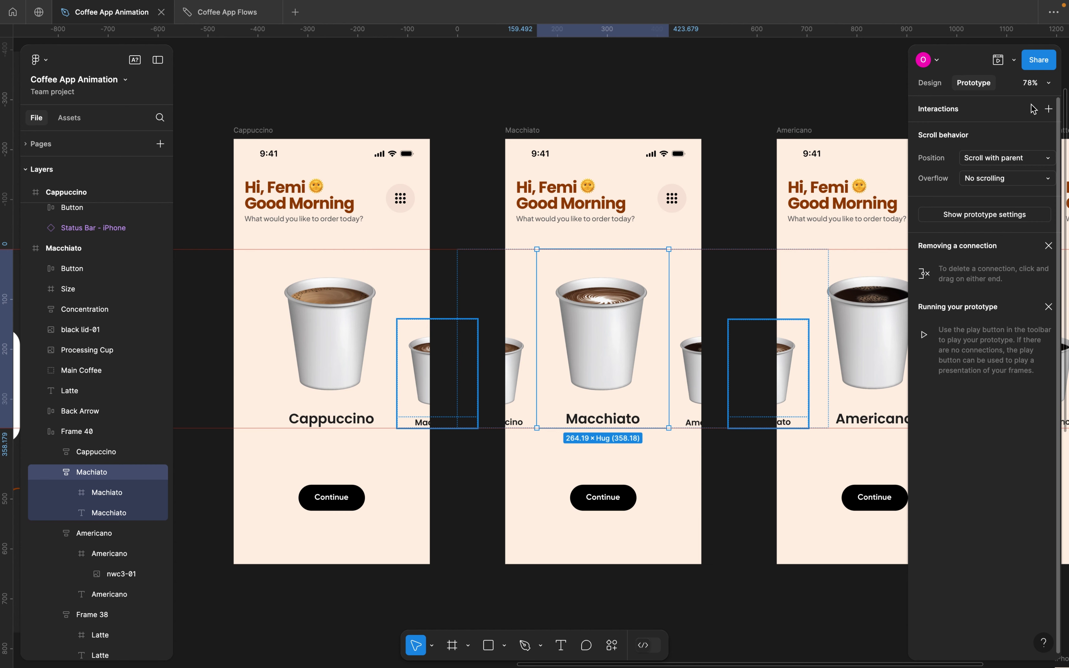
click(1049, 109)
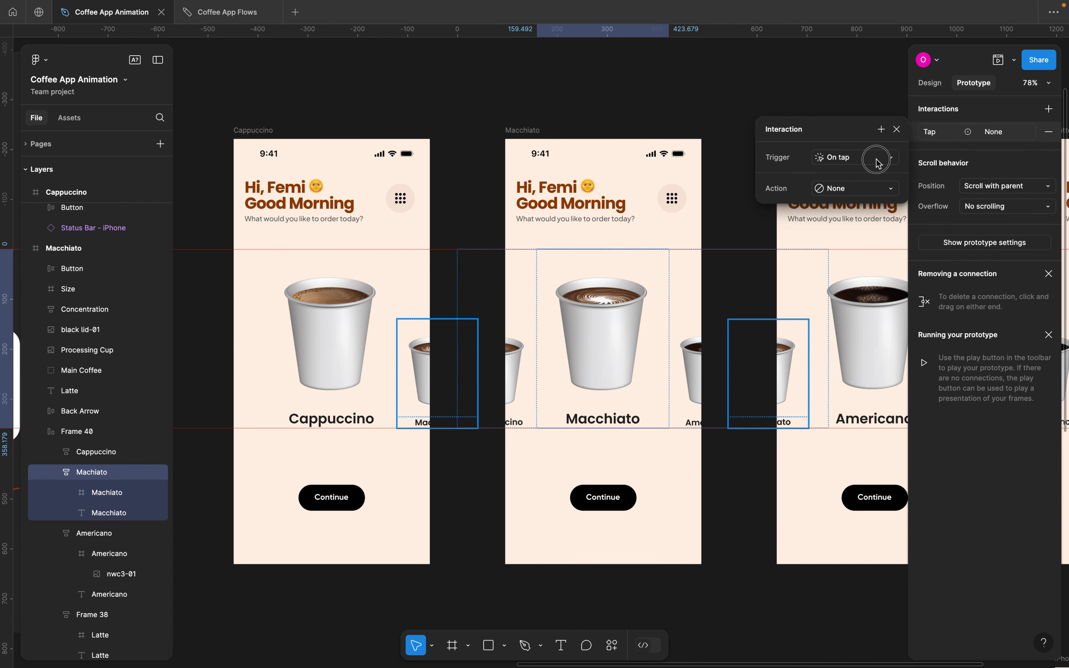
click(866, 158)
click(864, 171)
click(865, 185)
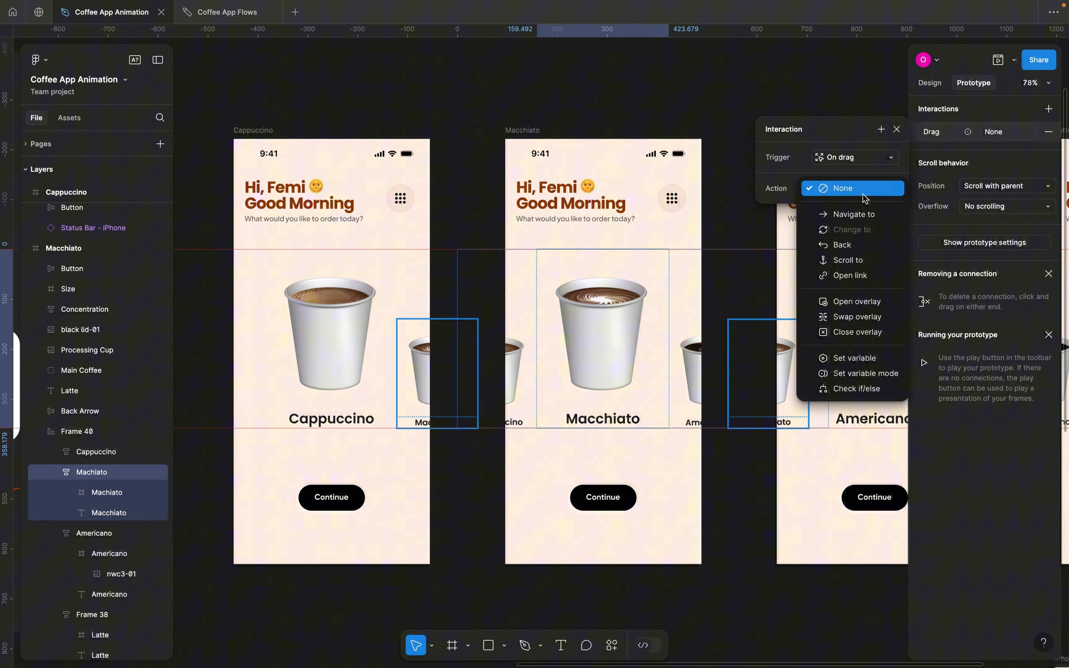
click(850, 214)
click(842, 212)
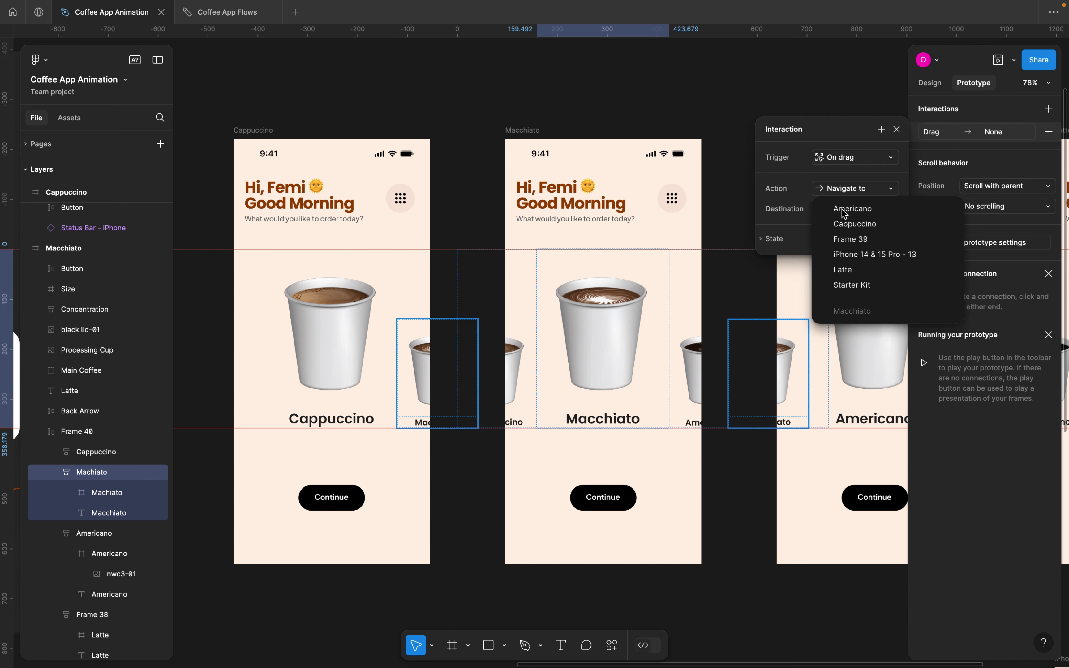
click(860, 225)
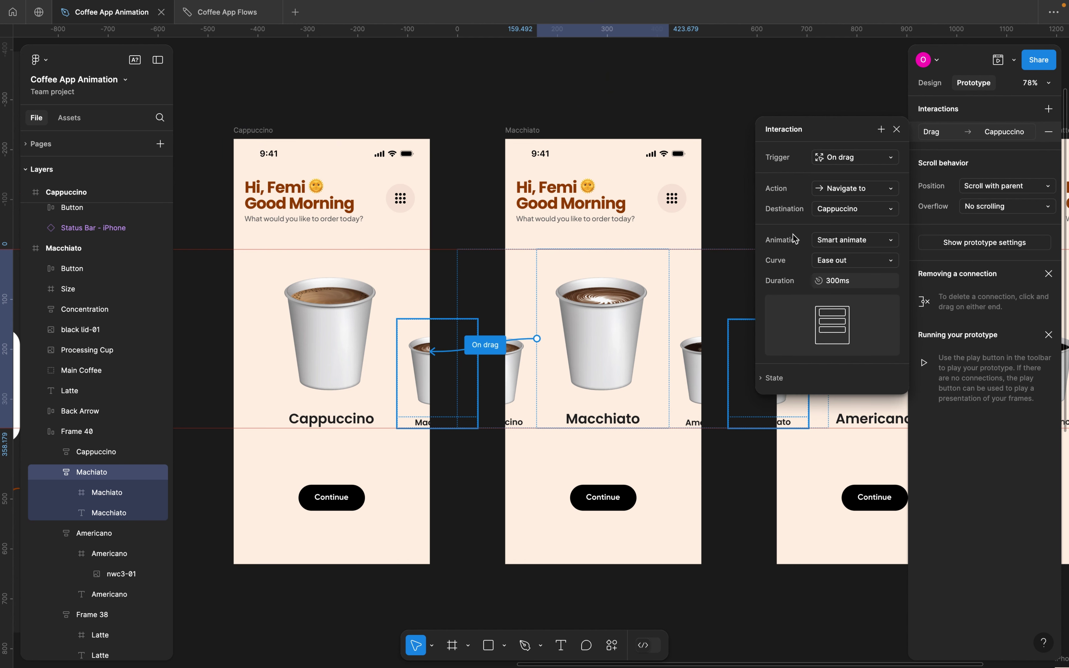
Preview the prototype from the Cappuccino screen, test swiping to Macchiato and back to Cappuccino, and close the preview
click(252, 132)
click(998, 59)
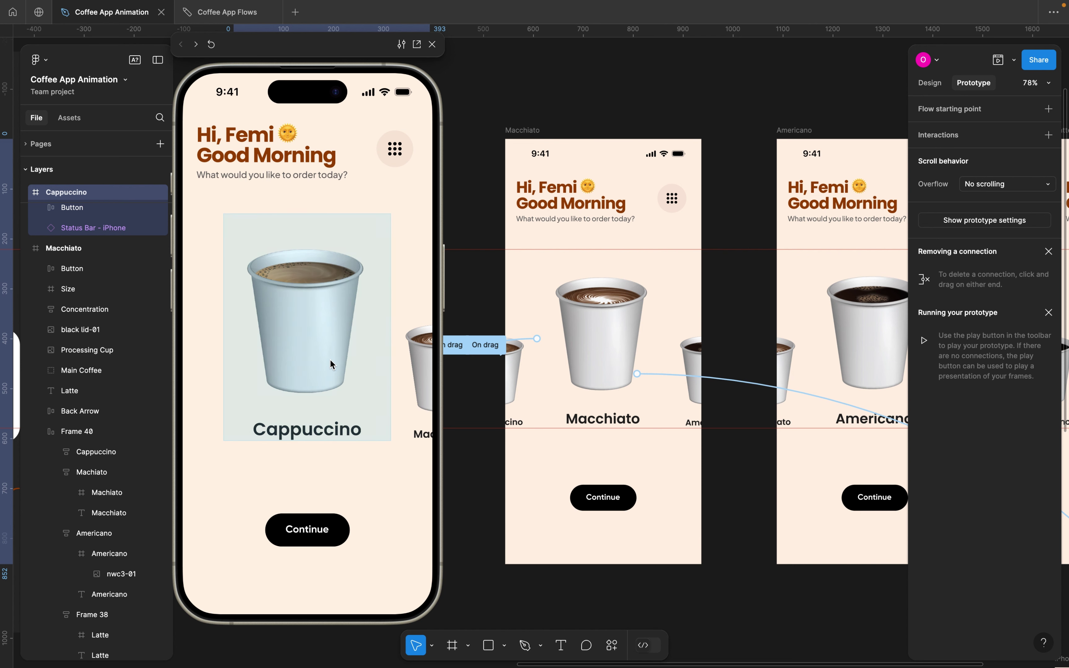
drag(340, 329, 233, 349)
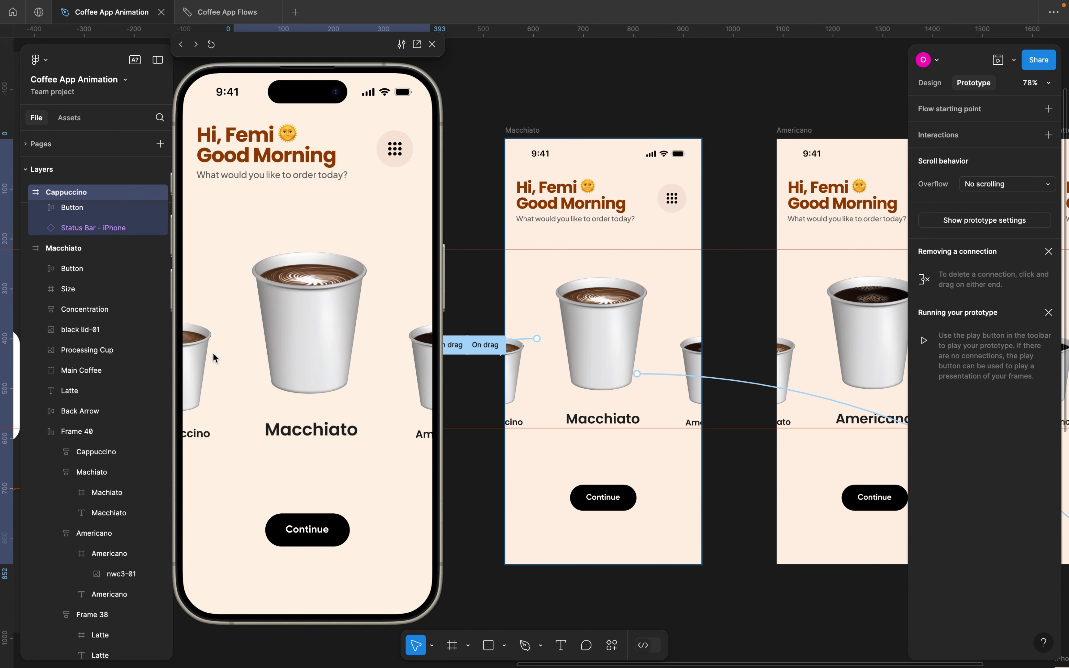
drag(311, 322, 420, 334)
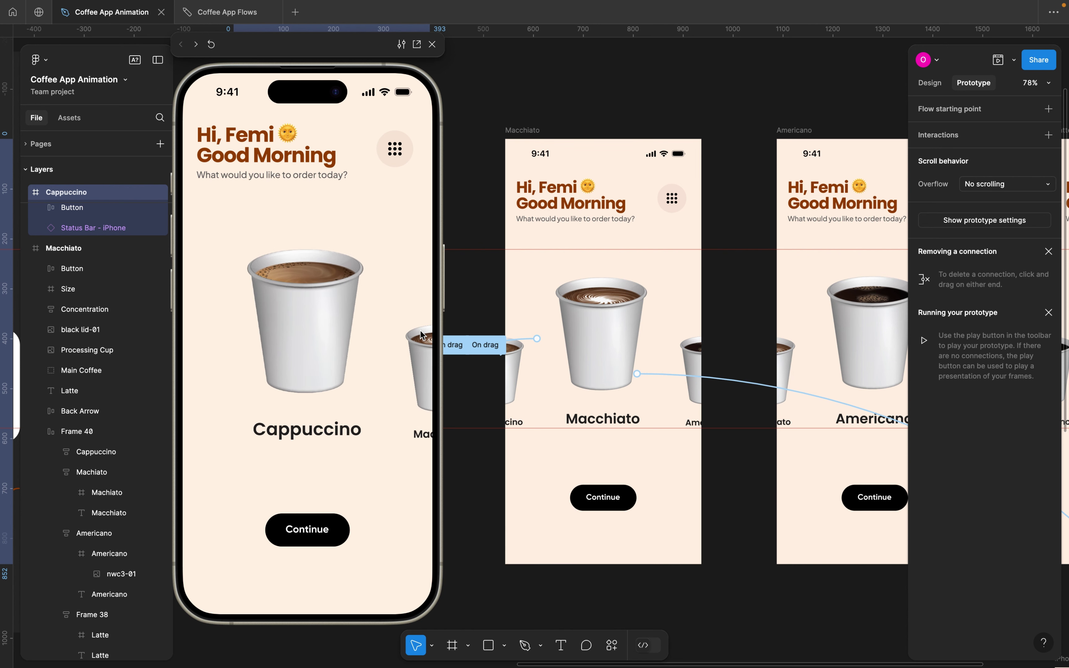
click(432, 44)
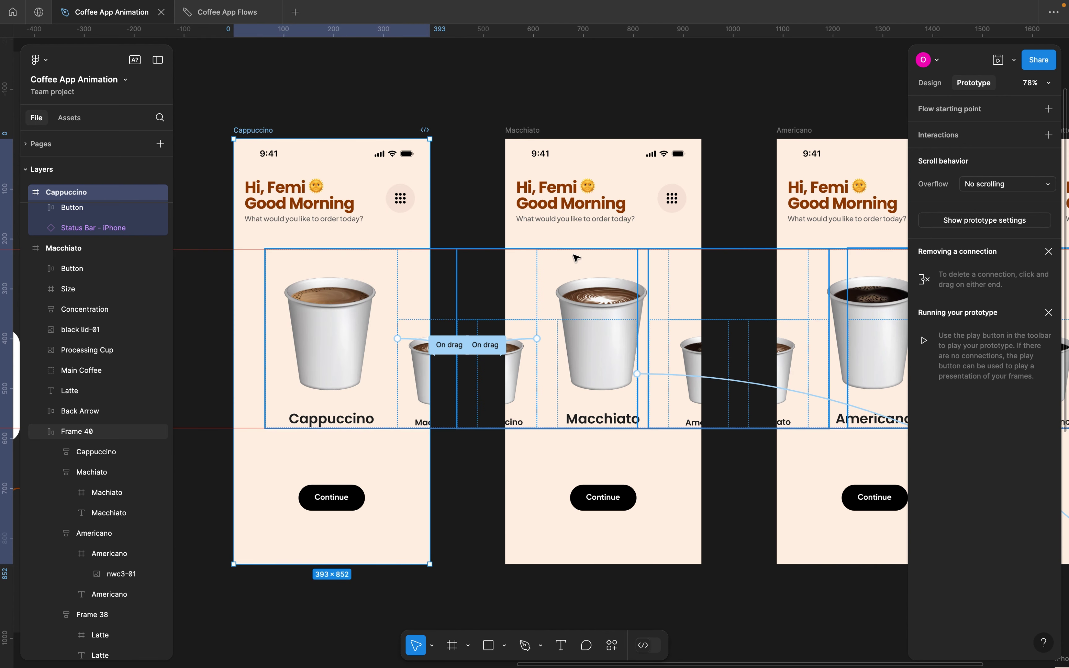
Add a second prototype interaction to the large cup group on the Macchiato screen: On drag, Navigate to Americano
scroll(577, 257, right, 5)
double_click(407, 319)
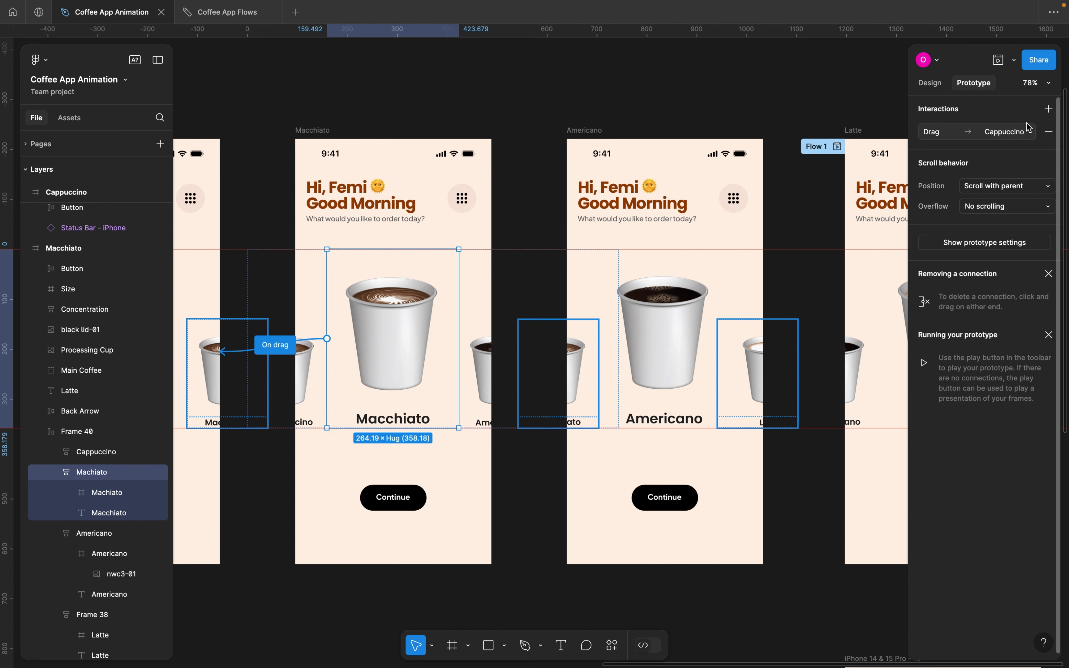
click(1048, 110)
click(824, 167)
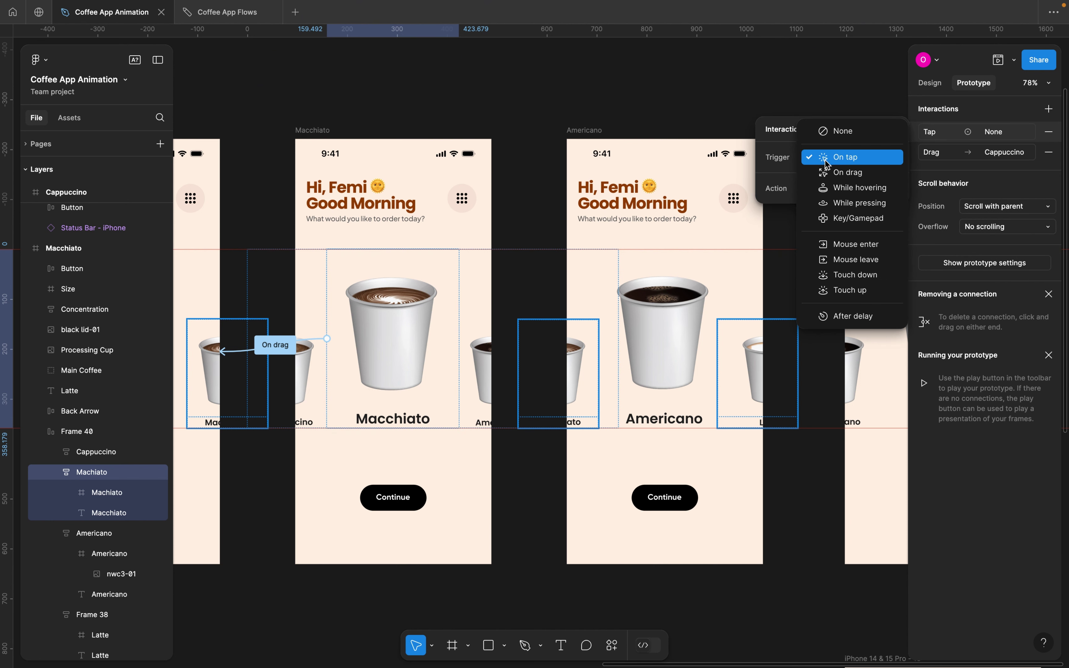
click(839, 174)
click(854, 190)
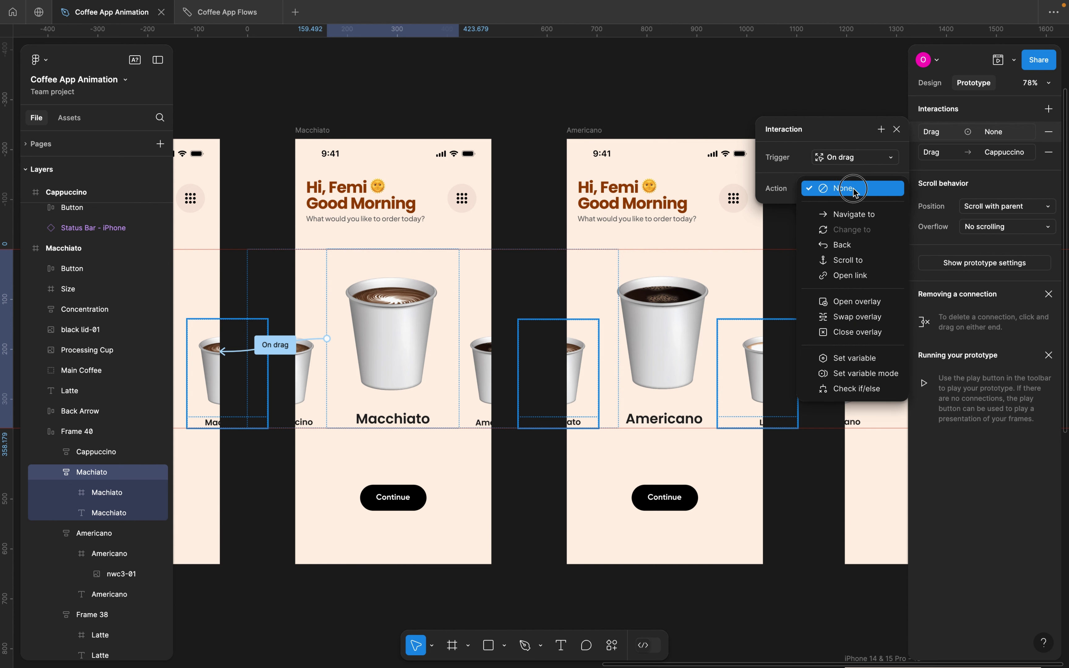
click(854, 213)
click(859, 213)
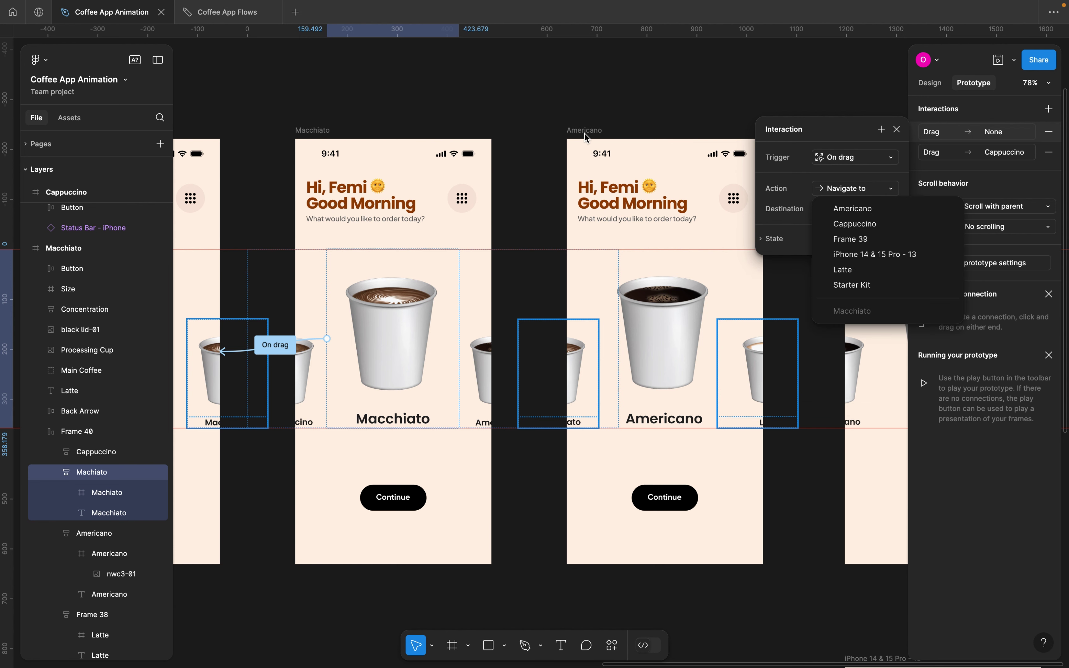
click(874, 211)
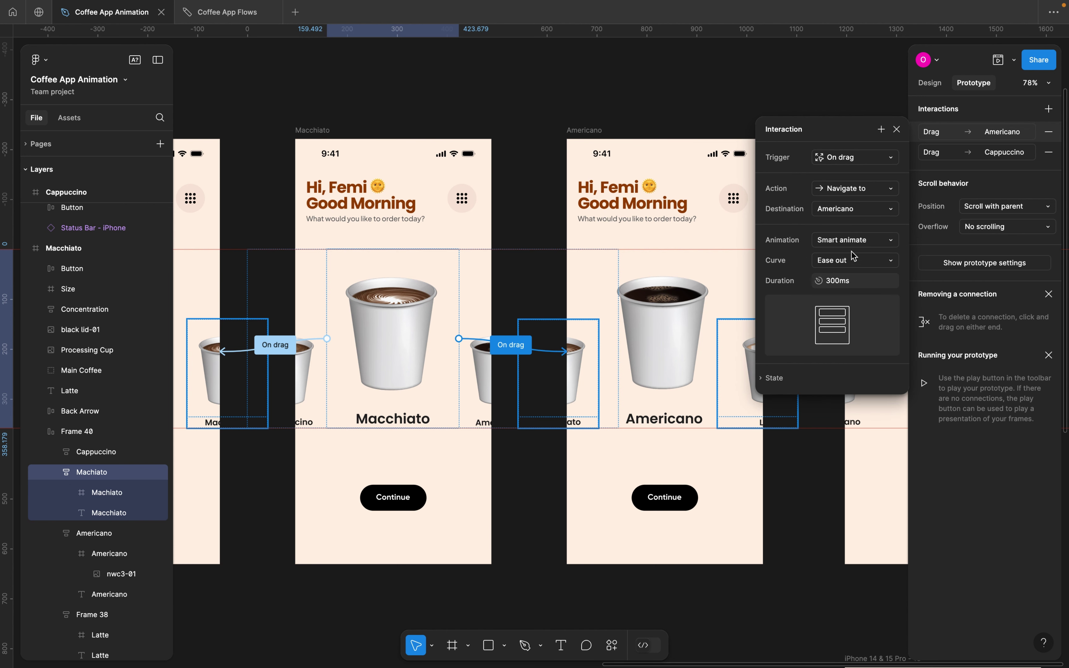
Set the duration of the Macchiato-to-Americano drag animation to 600 ms and close the interaction settings
click(853, 282)
text(600ms)
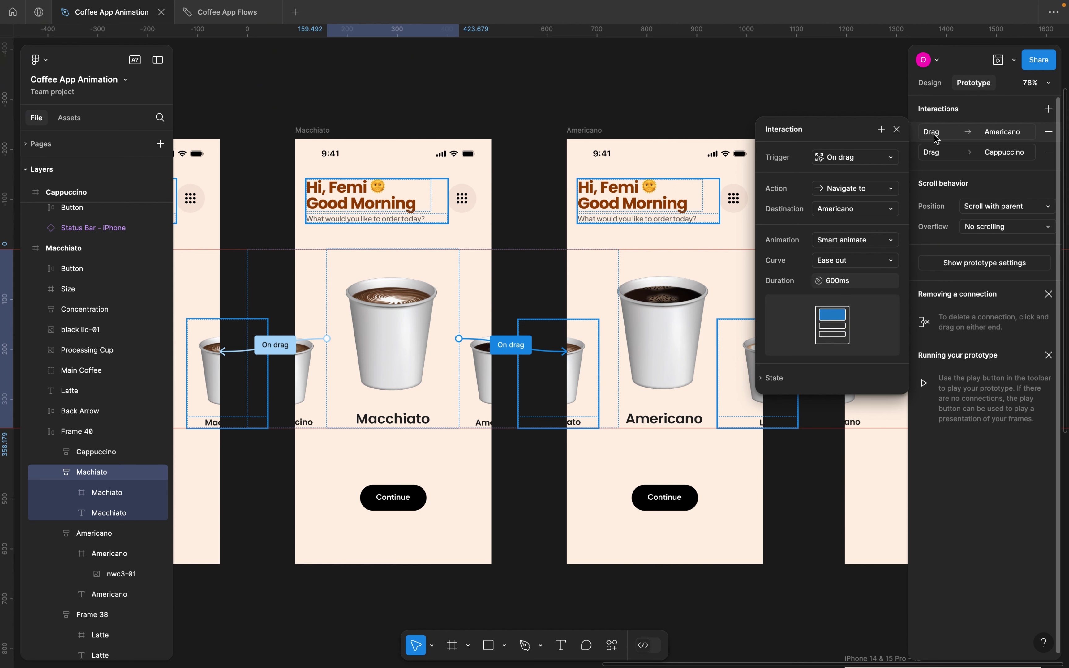
click(897, 128)
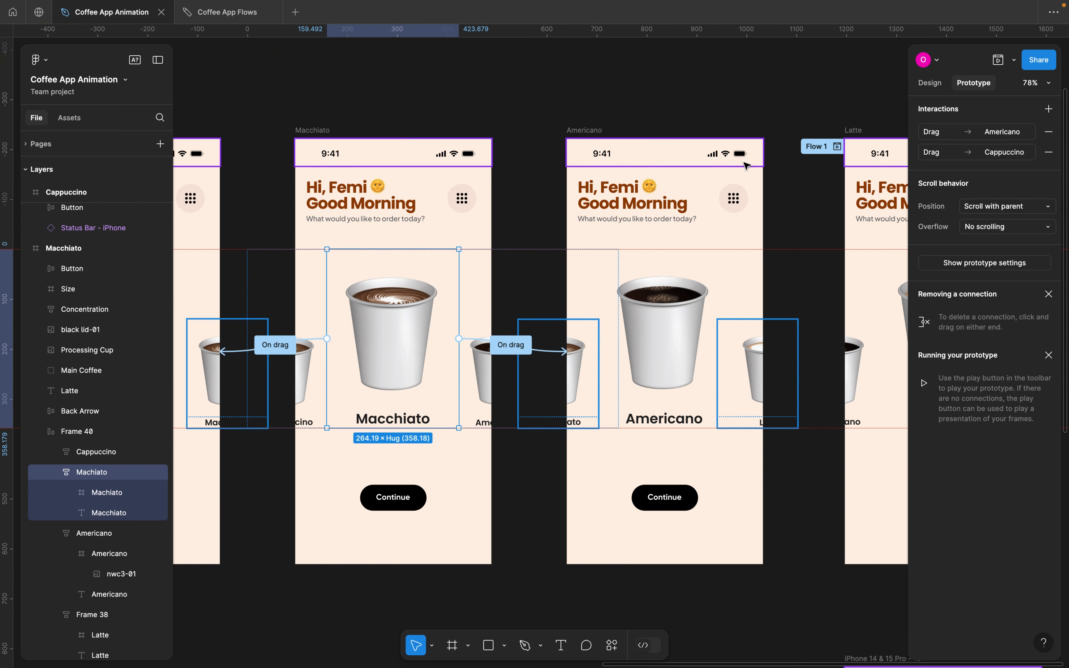
Add a prototype interaction to the large cup group on the Americano screen: On drag, Navigate to Macchiato
scroll(745, 166, right, 5)
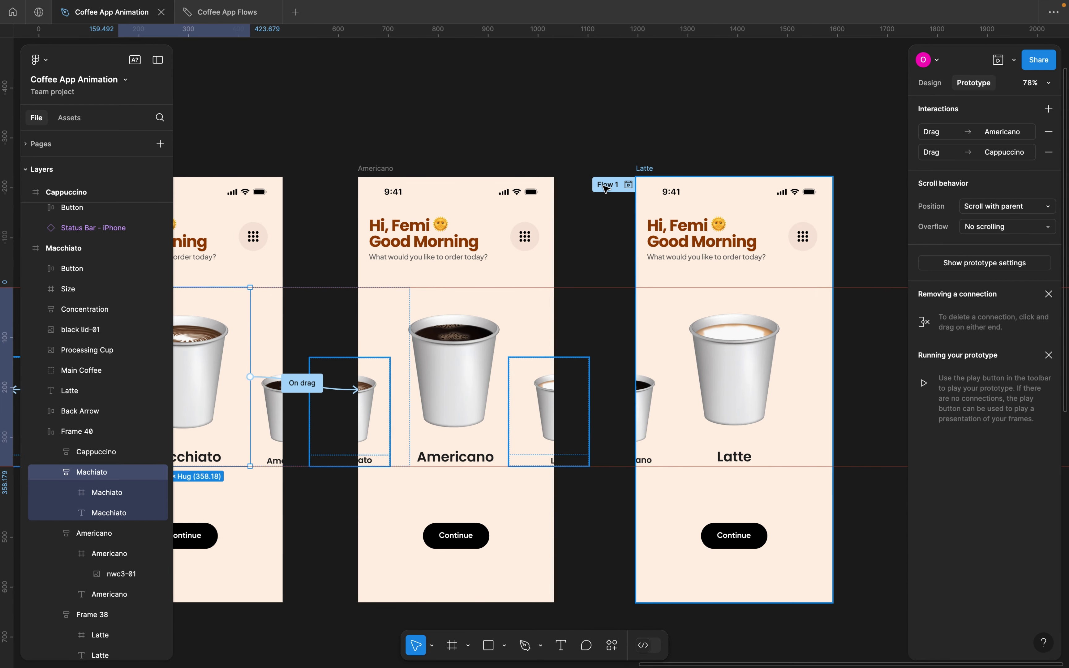
click(467, 376)
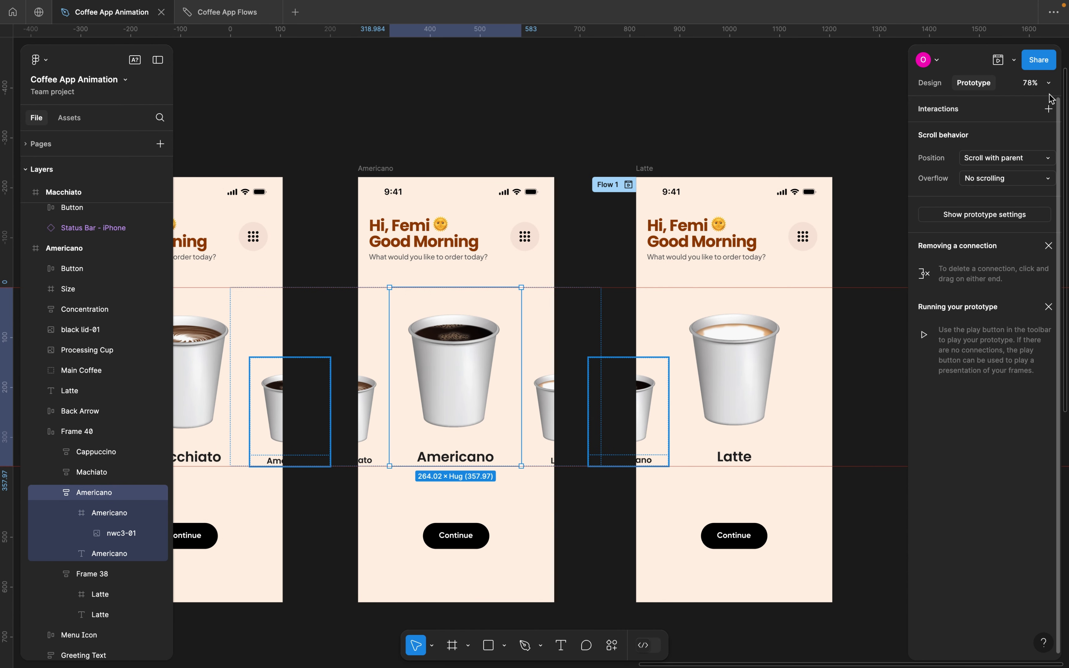
click(1049, 108)
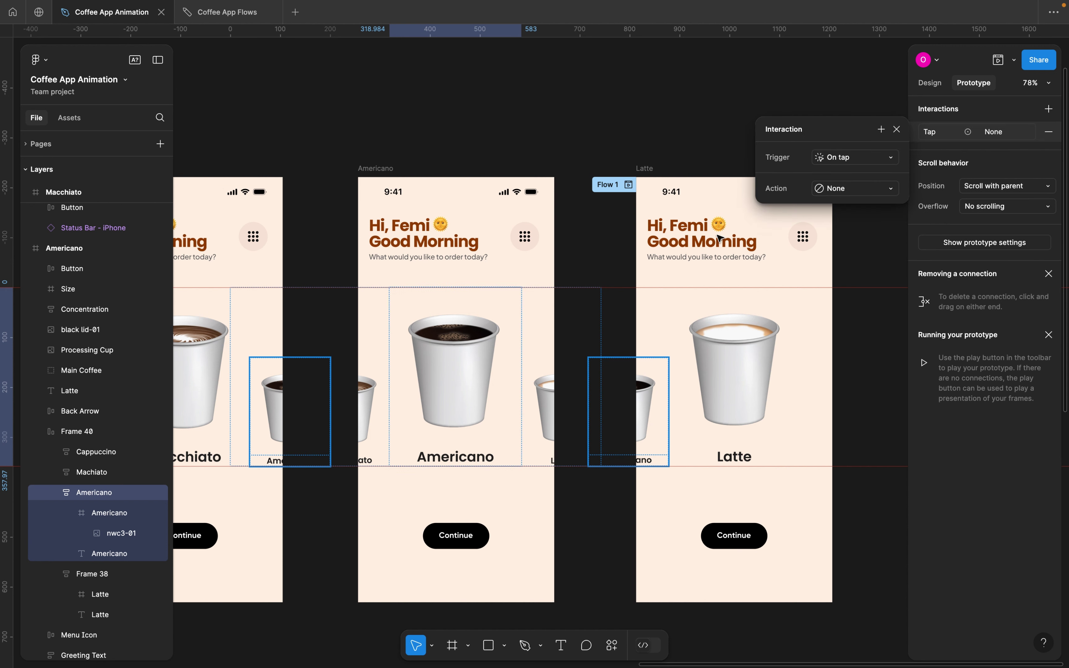
click(839, 158)
click(839, 172)
click(829, 187)
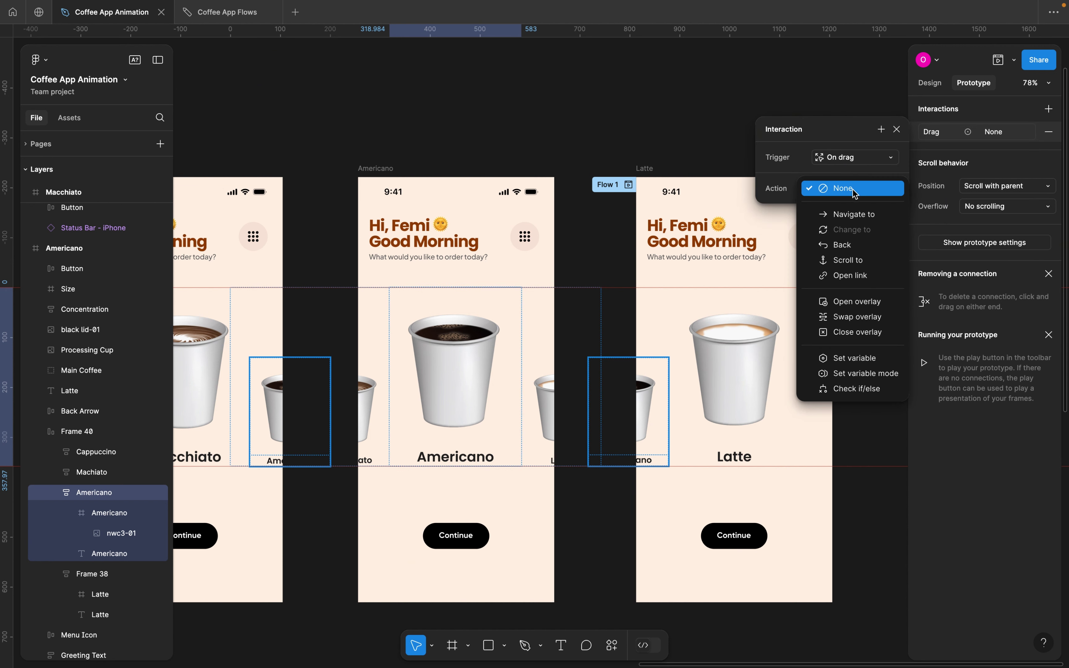
click(856, 215)
click(854, 209)
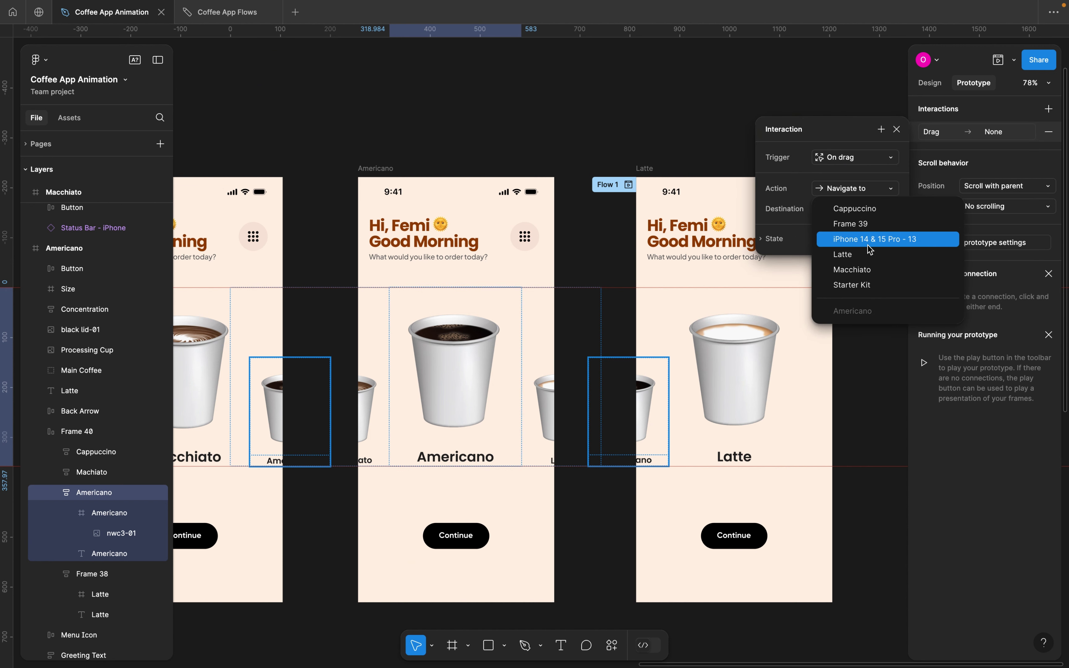
scroll(583, 350, left, 5)
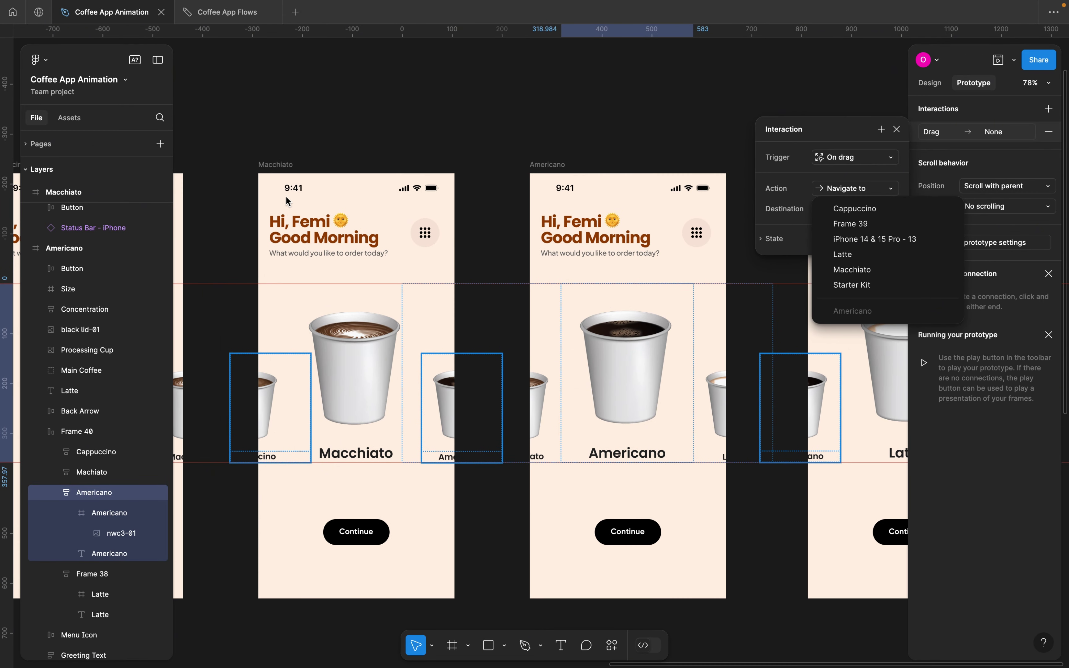
click(872, 269)
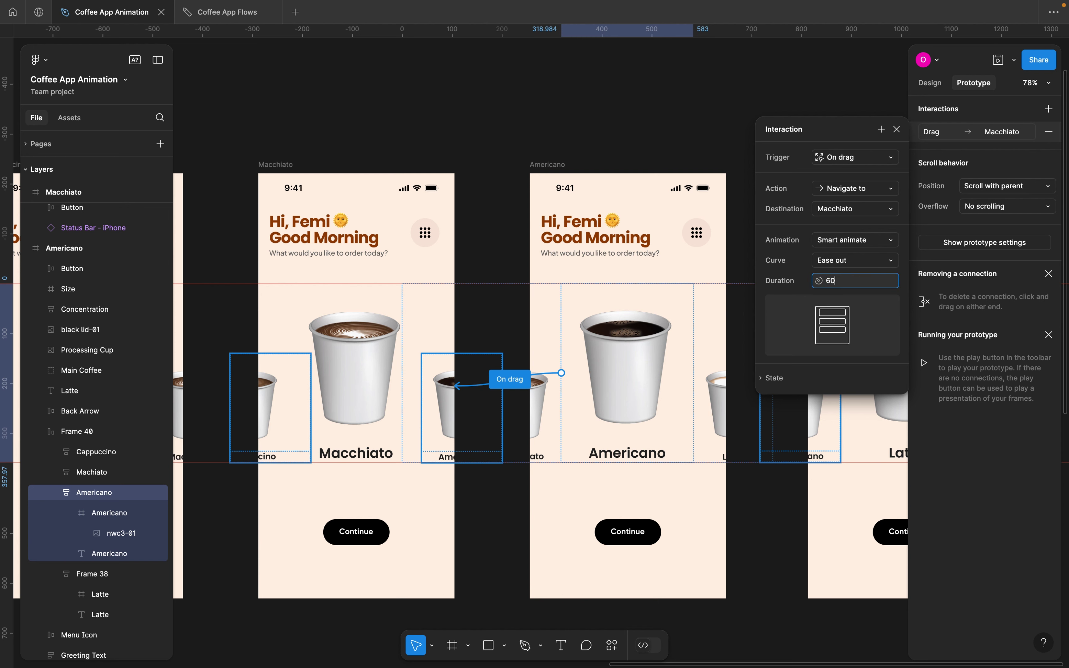
Add a second interaction to the Americano screen's large cup group: On drag, Navigate to Latte, with a 600 ms duration
scroll(486, 309, right, 5)
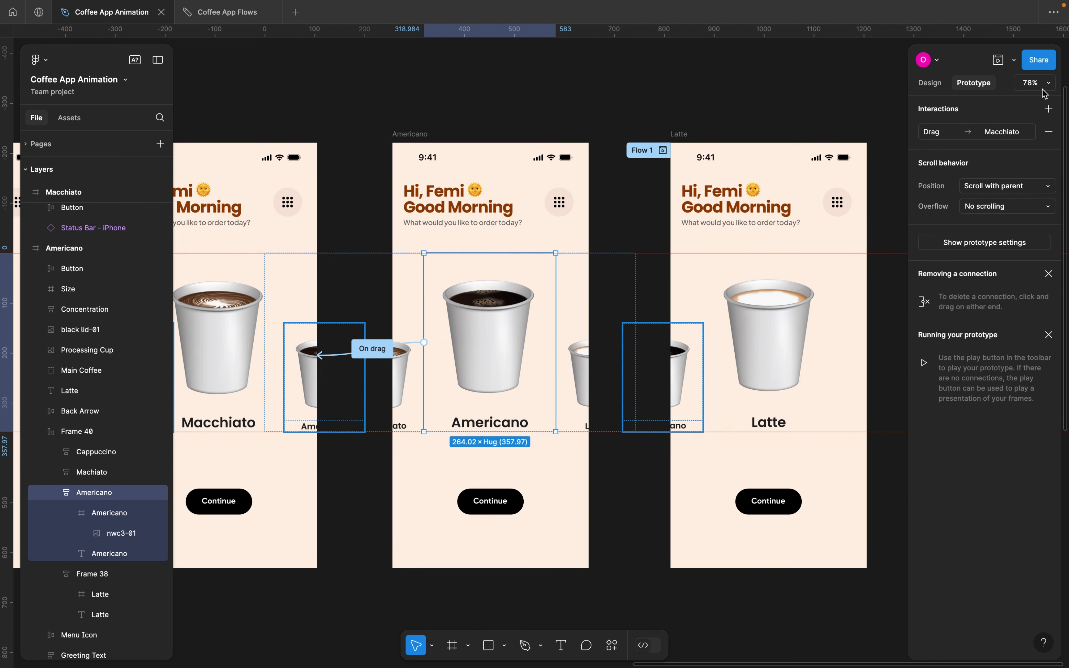
click(1049, 108)
click(851, 162)
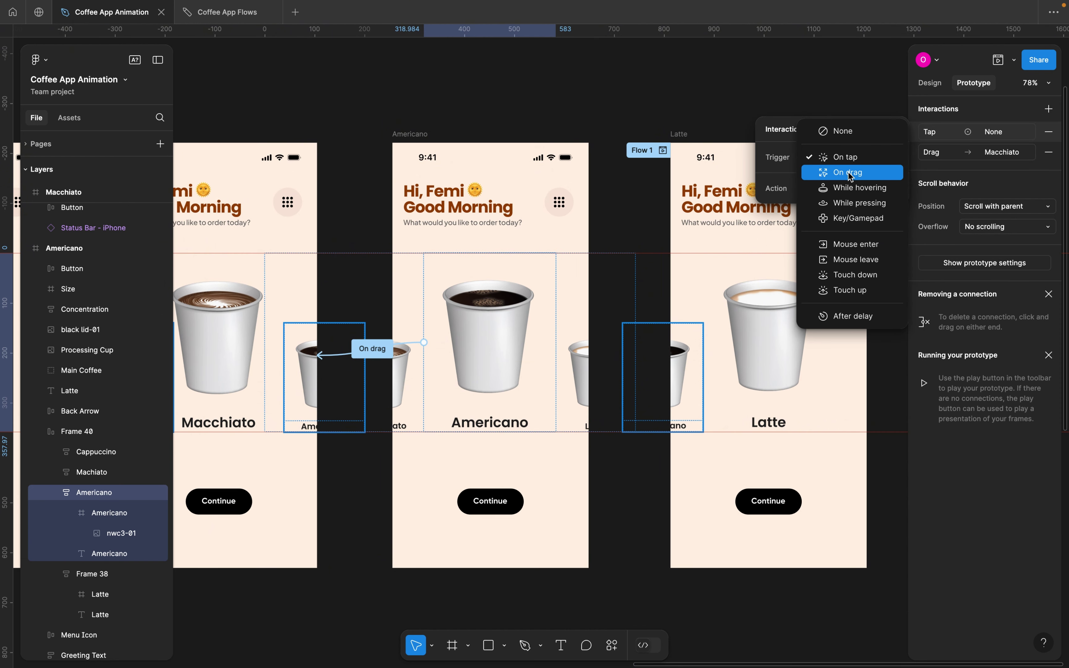
click(851, 173)
click(854, 193)
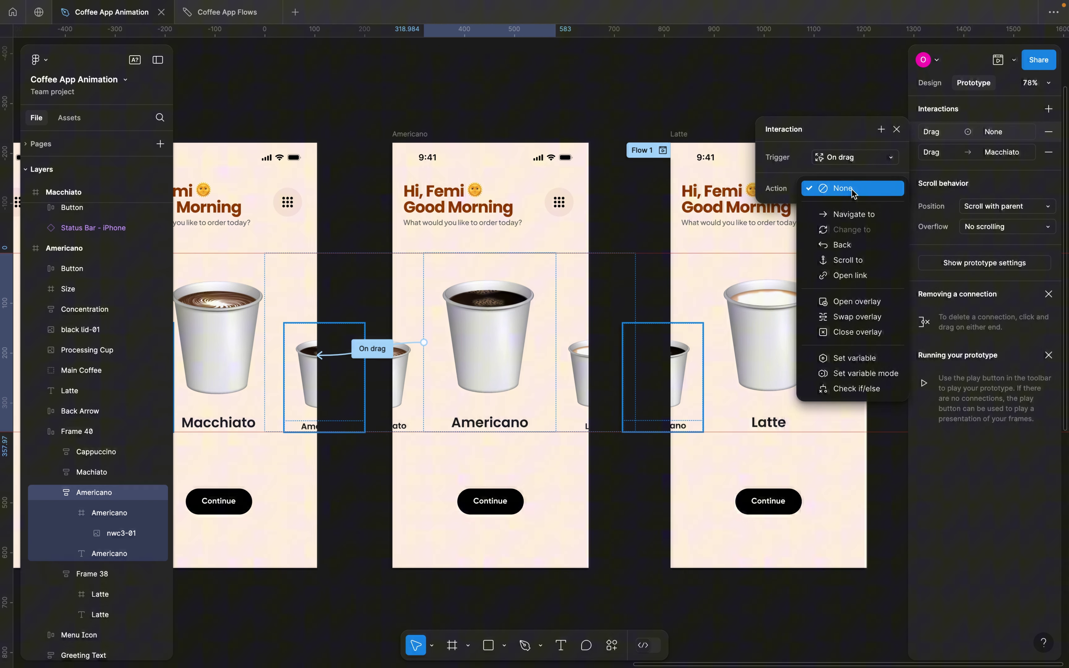
click(845, 215)
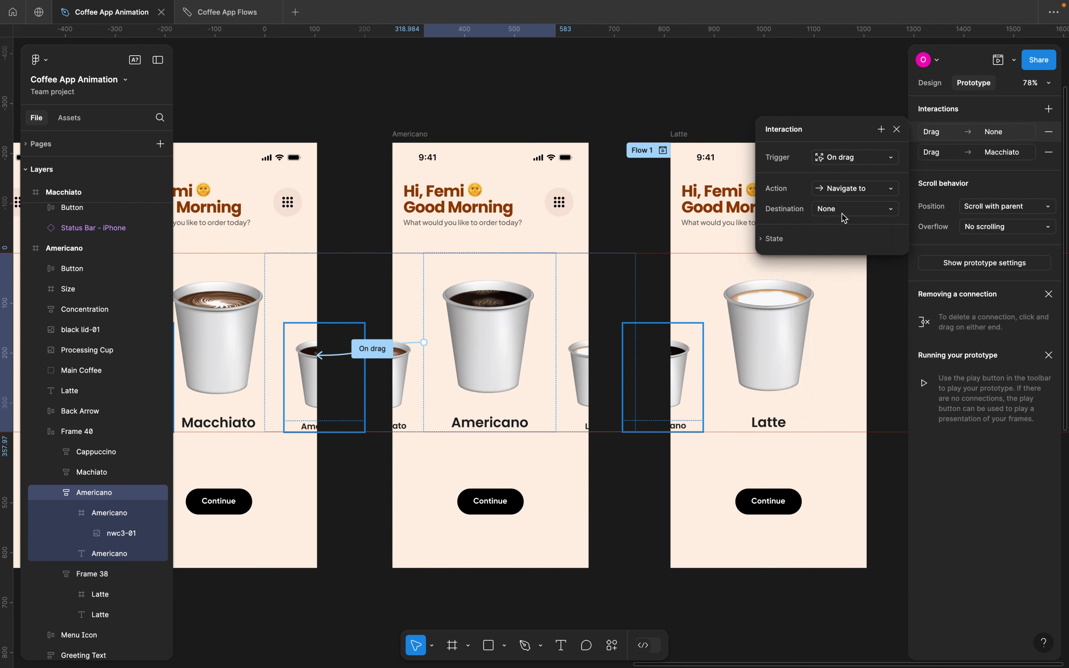
click(836, 214)
click(849, 255)
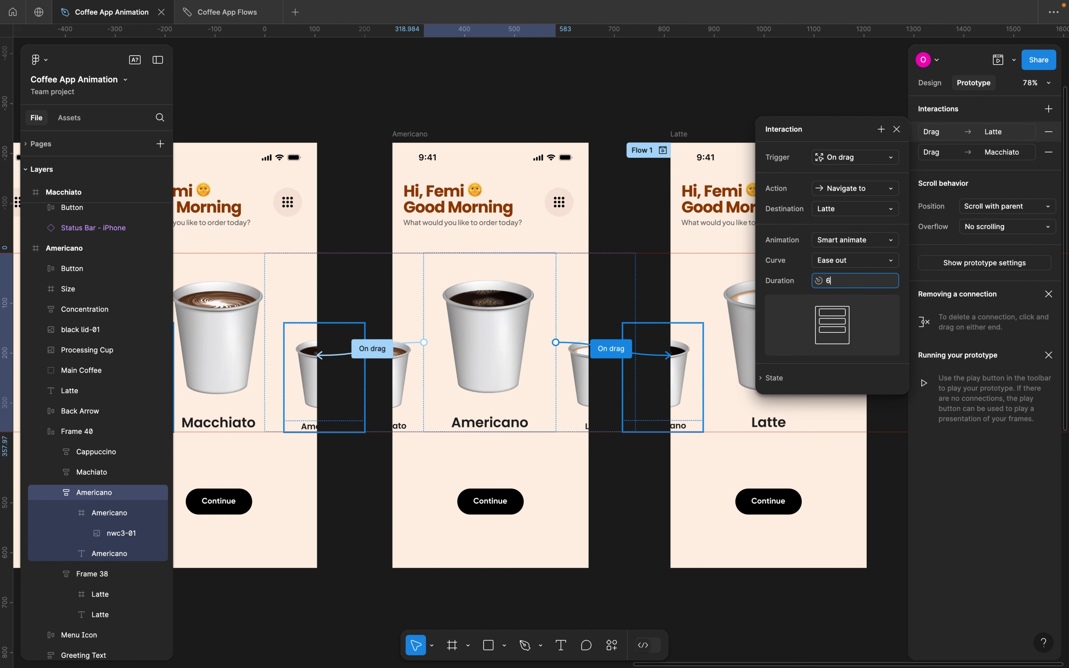
key(Return)
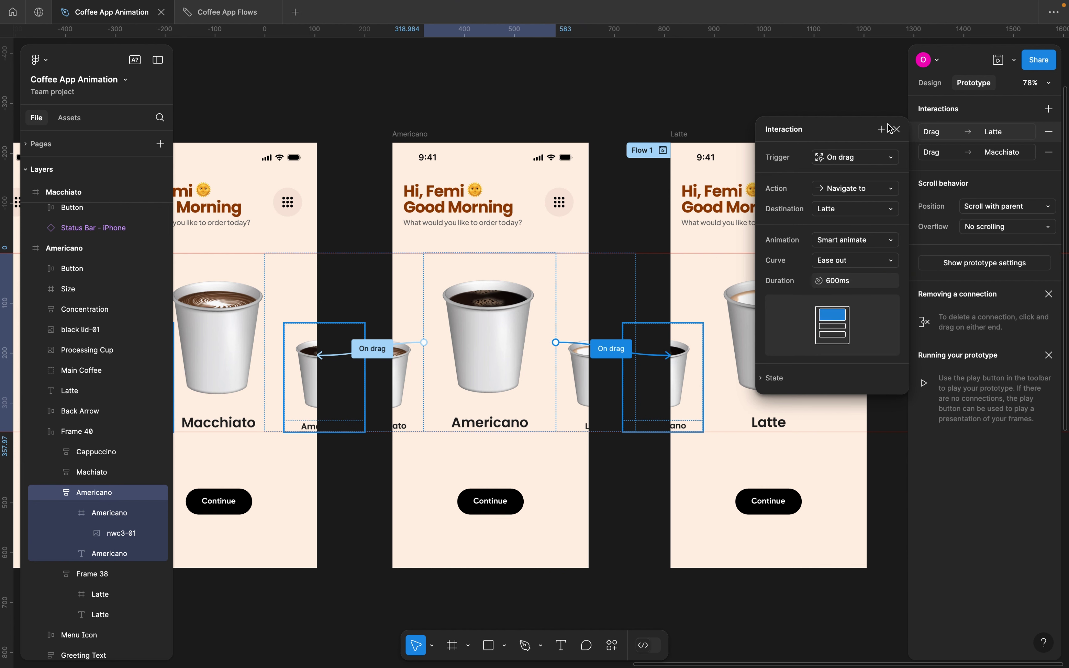
click(896, 130)
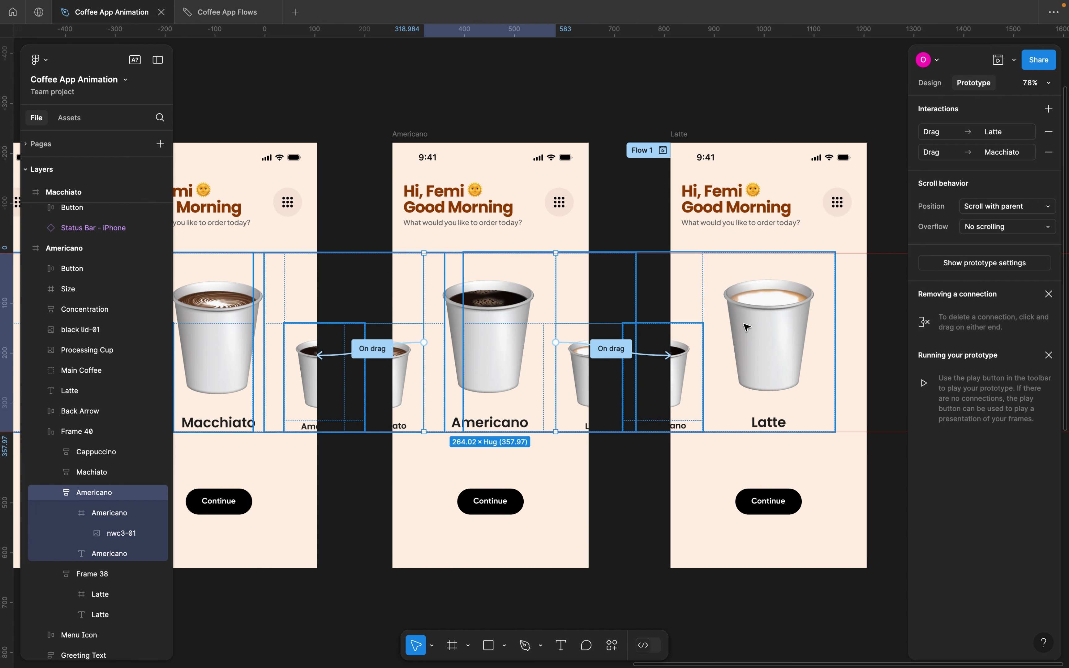
Add an interaction to the large cup group on the Latte screen: On drag, Navigate to Americano, with a 600 ms duration
click(776, 328)
click(775, 331)
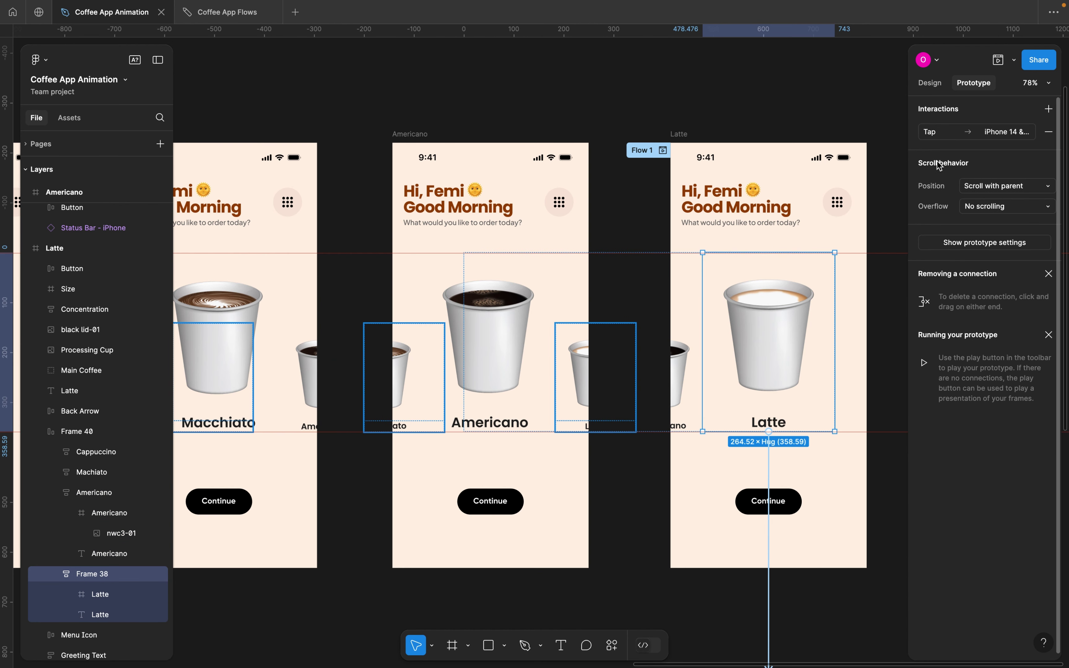
click(1048, 108)
click(861, 190)
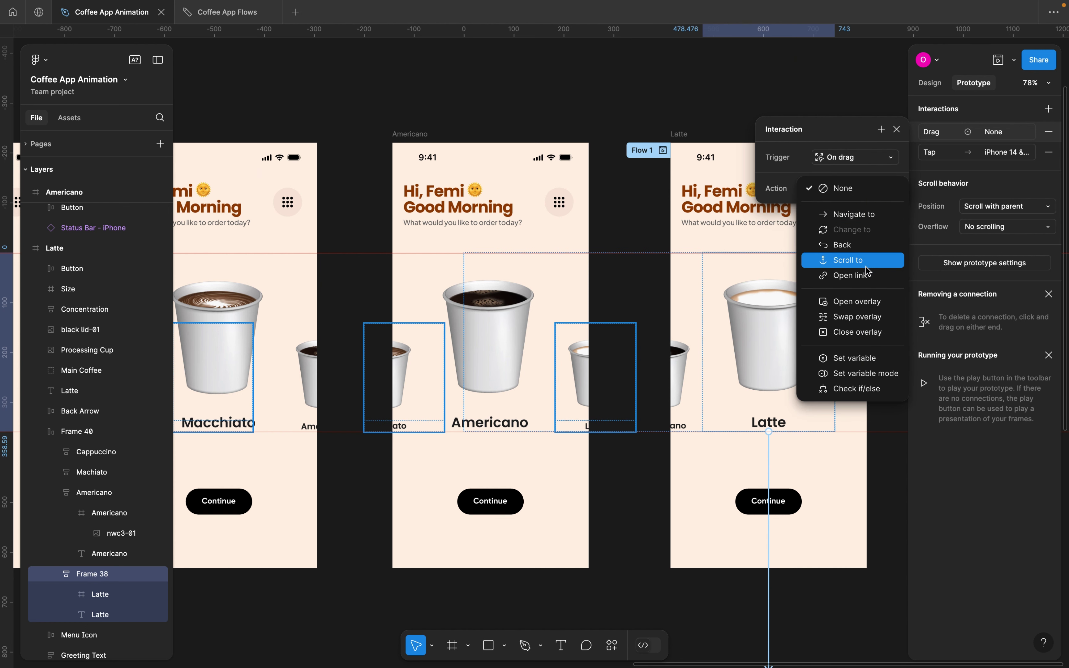
click(855, 215)
click(822, 217)
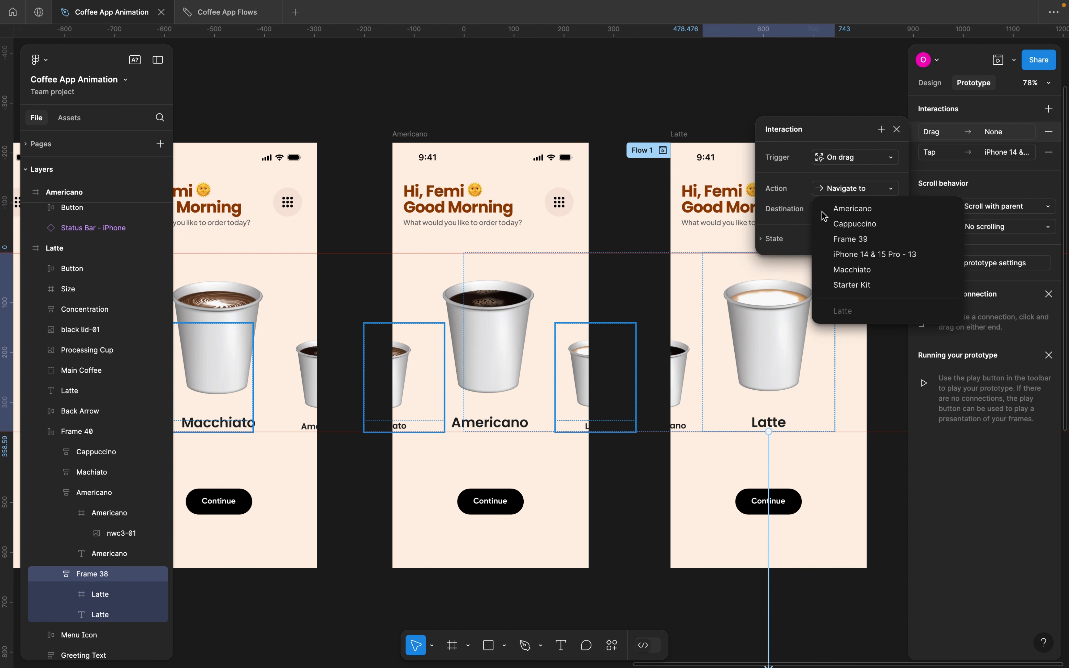
click(835, 210)
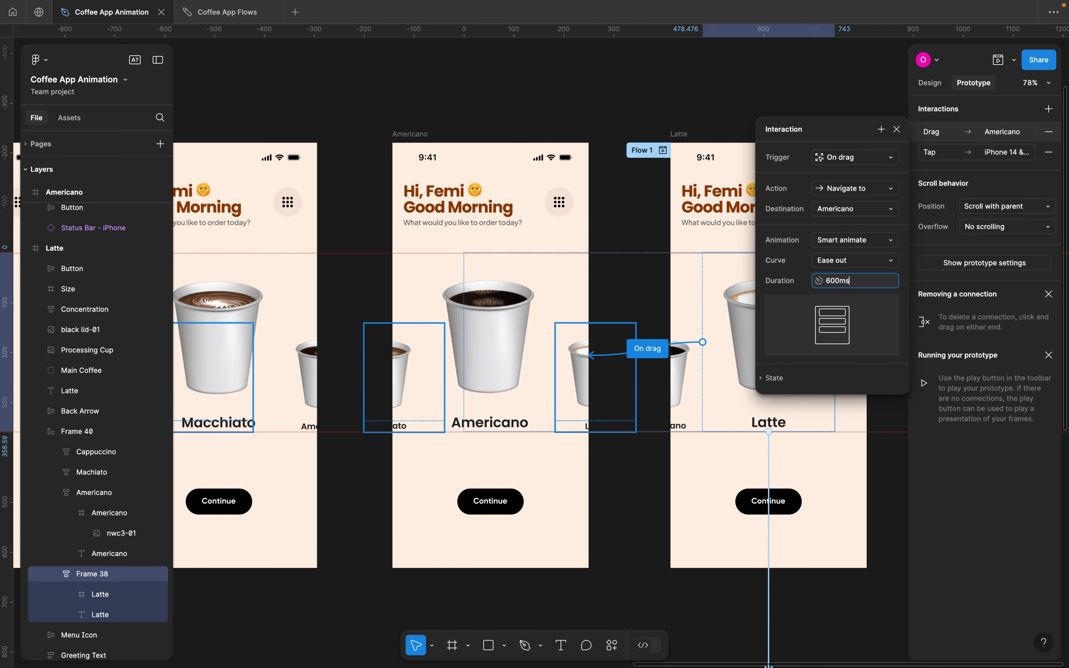
key(Escape)
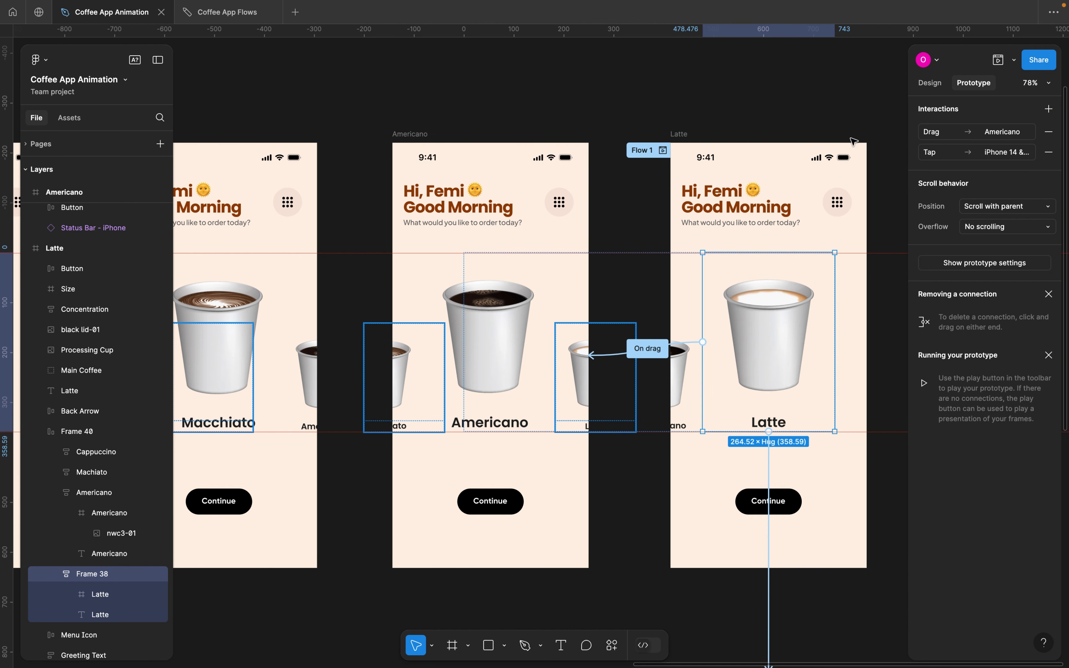
Move the Flow 1 starting point from the Latte screen to the Cappuccino screen
click(646, 151)
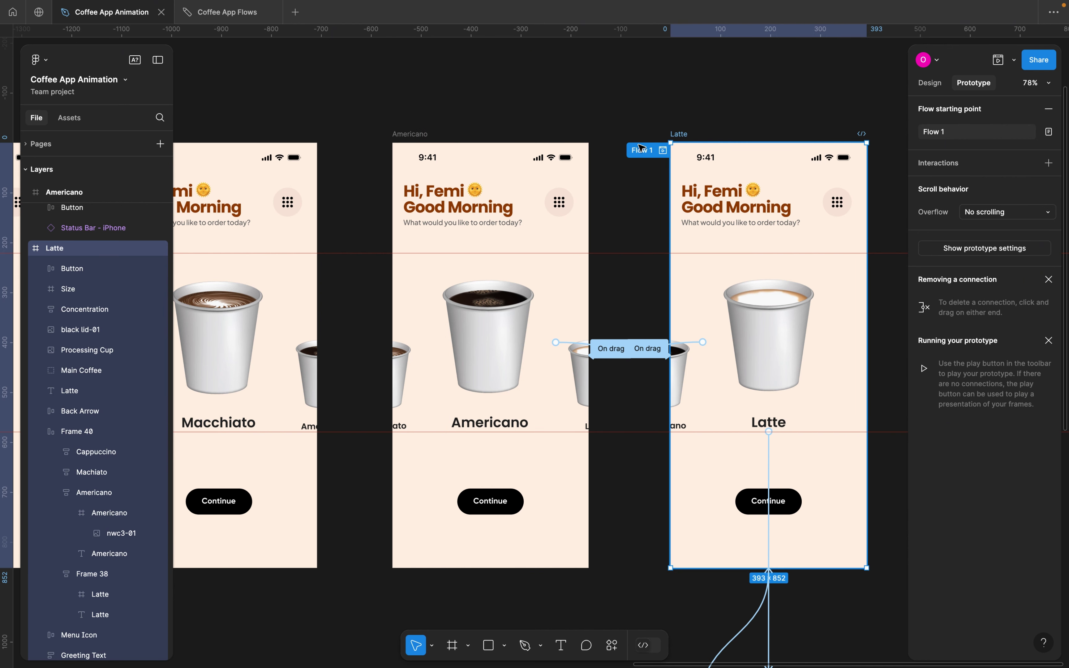
scroll(646, 151, down, 3)
scroll(645, 152, left, 5)
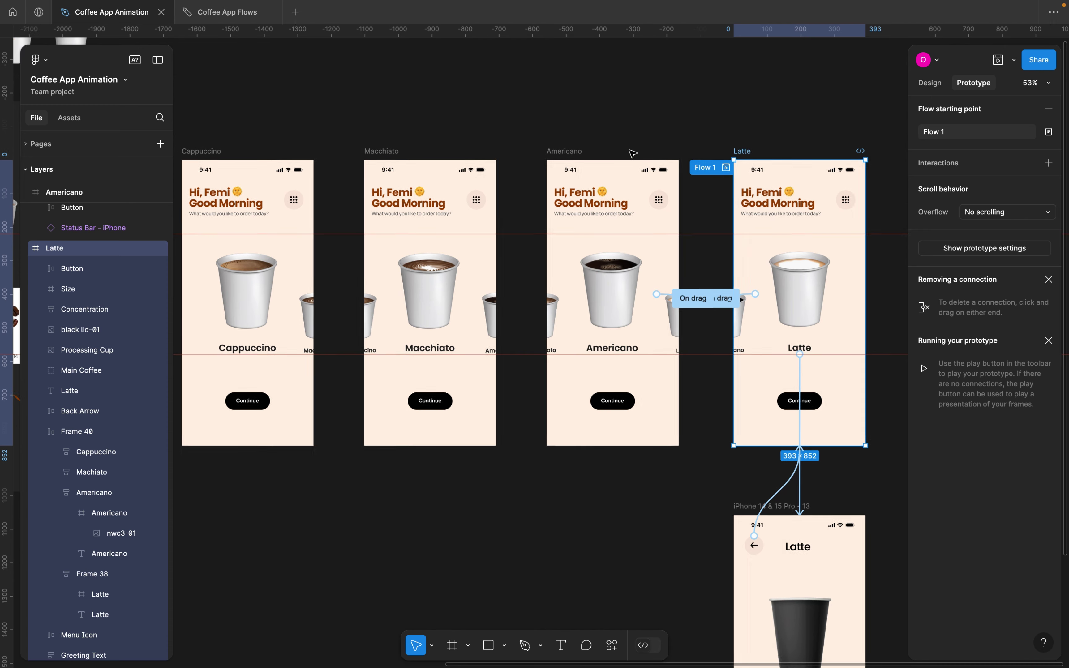
drag(746, 187, 204, 197)
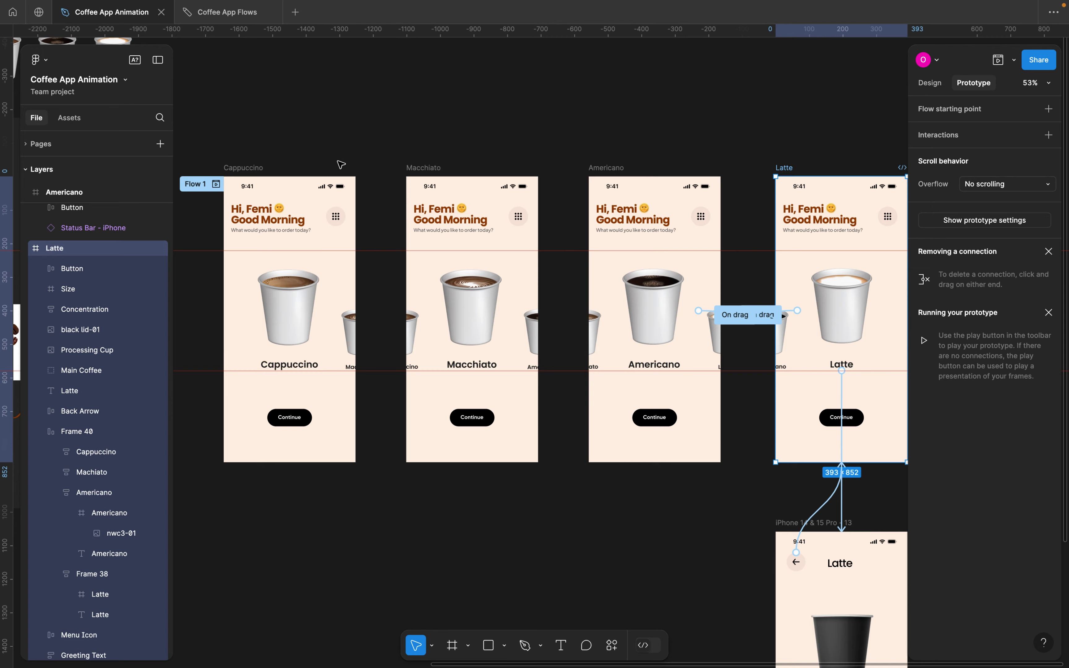
Preview the prototype from Cappuccino and swipe the large cup through the coffee screens to Latte and back
scroll(337, 161, down, 5)
click(387, 135)
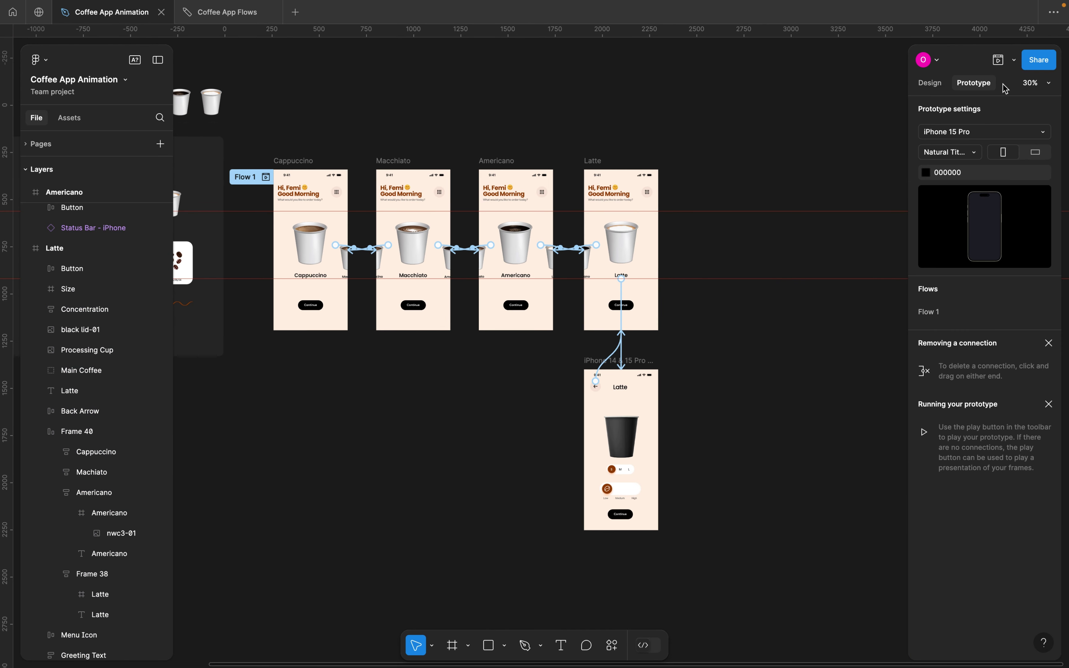
click(998, 62)
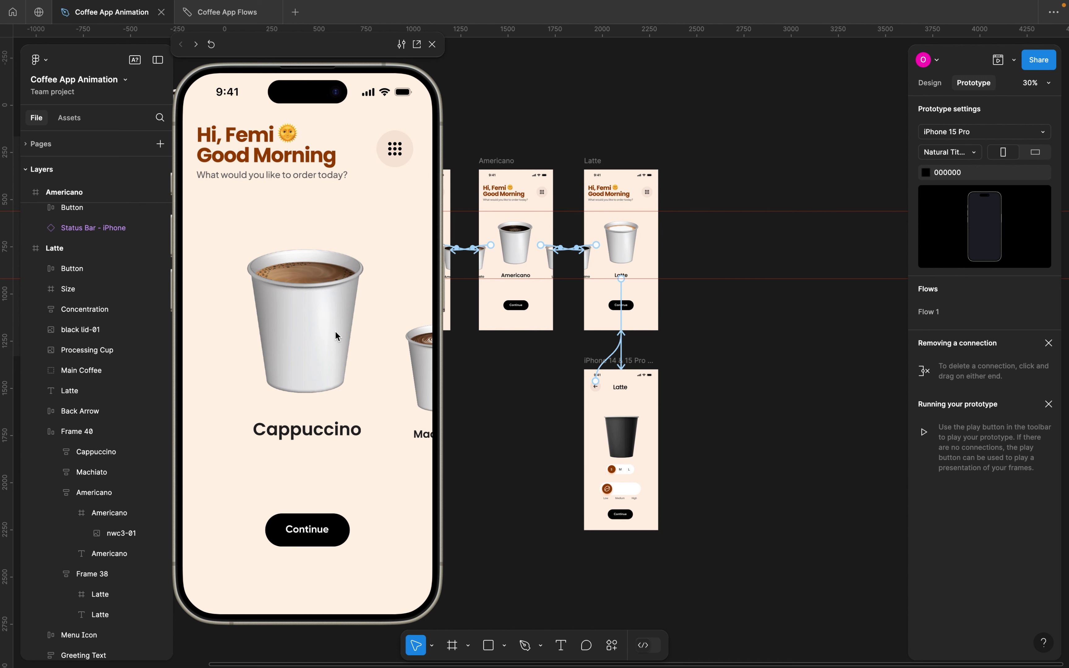
click(376, 551)
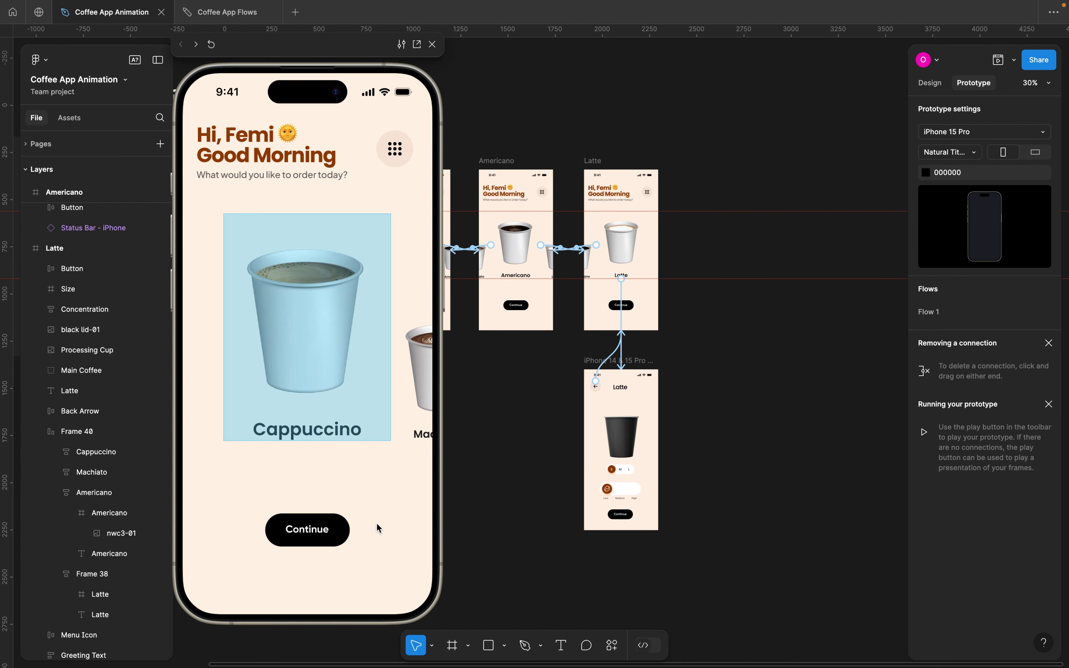
drag(334, 347, 222, 357)
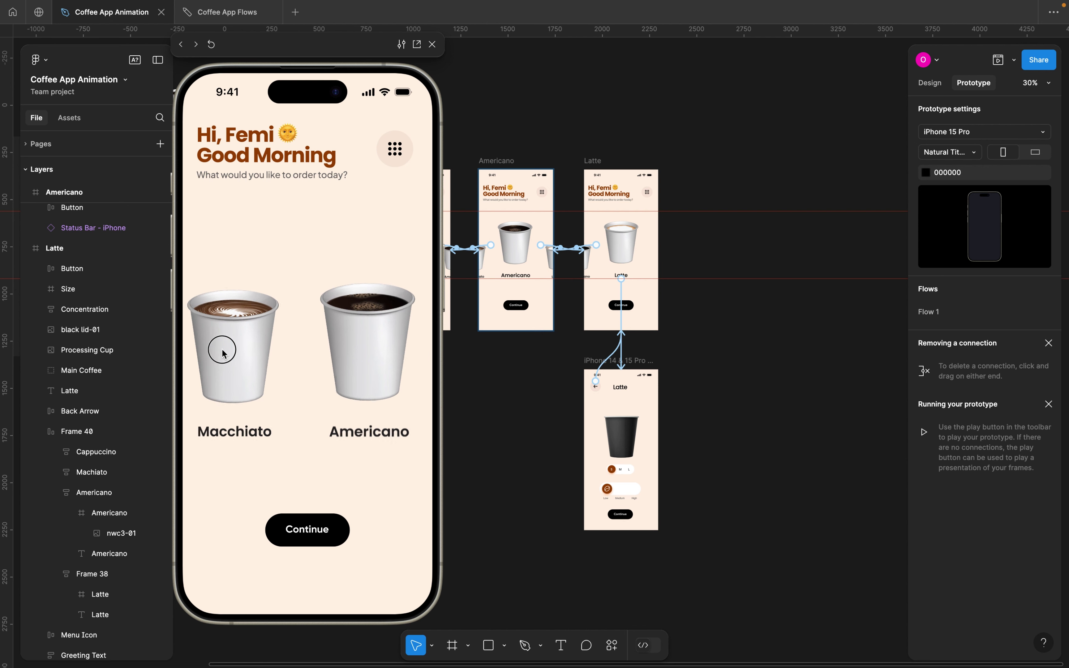
drag(323, 325, 196, 325)
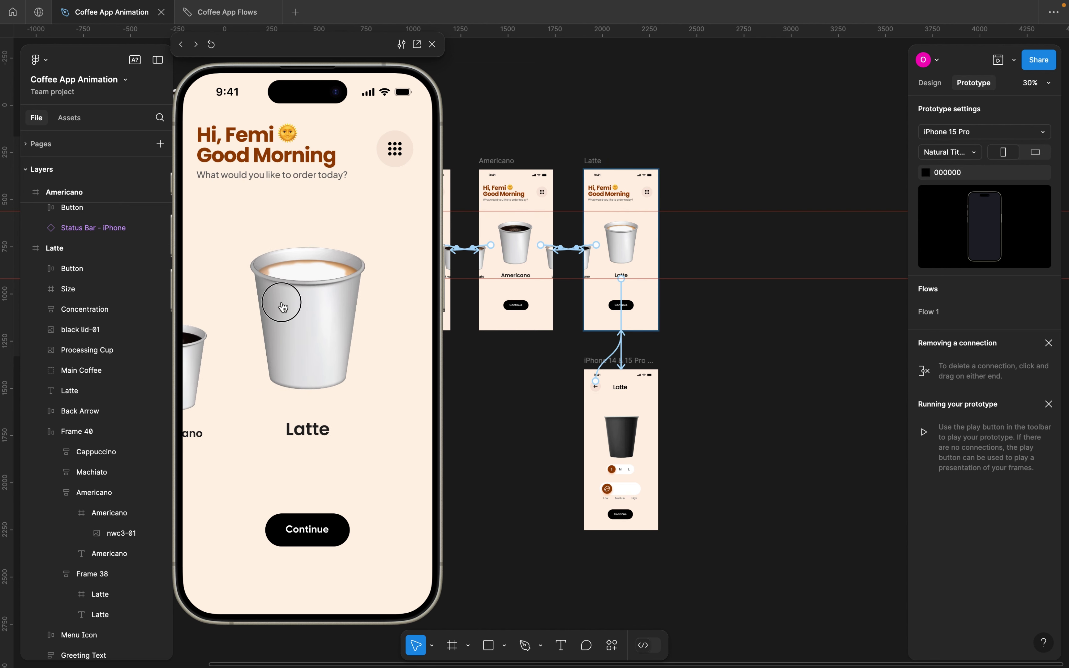
drag(279, 295, 415, 318)
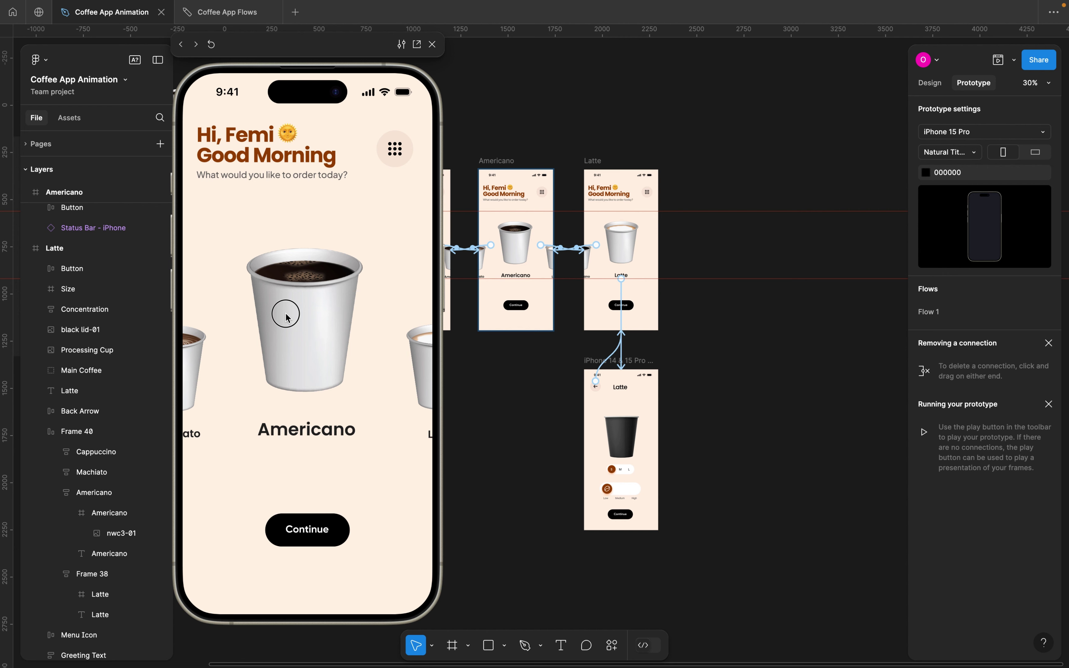
drag(286, 317, 427, 347)
drag(292, 328, 341, 327)
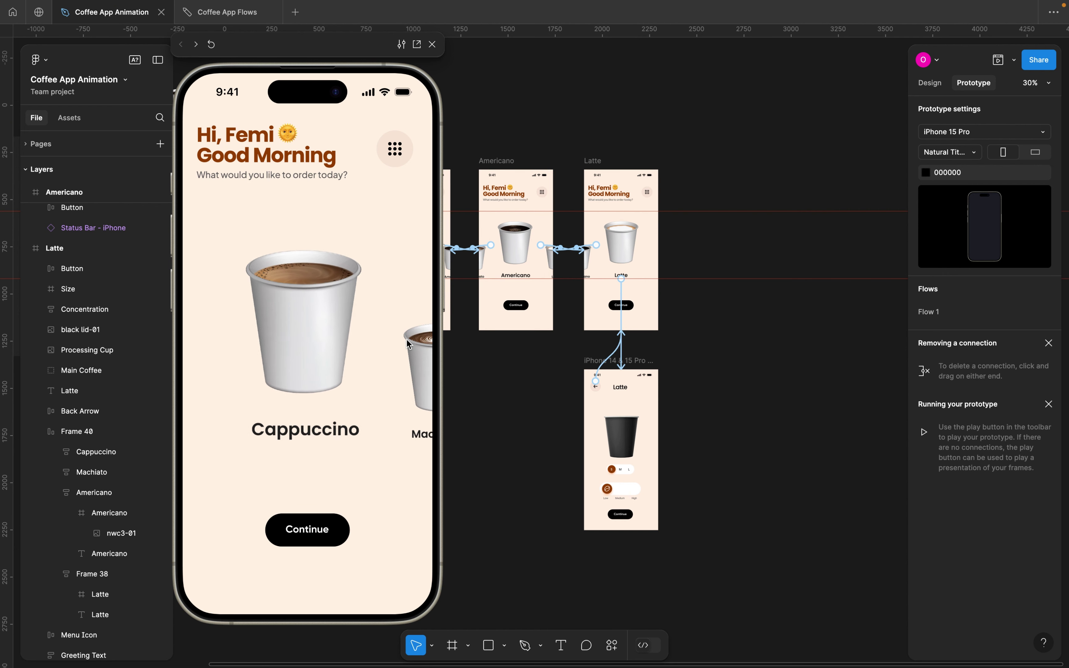
drag(277, 327, 227, 333)
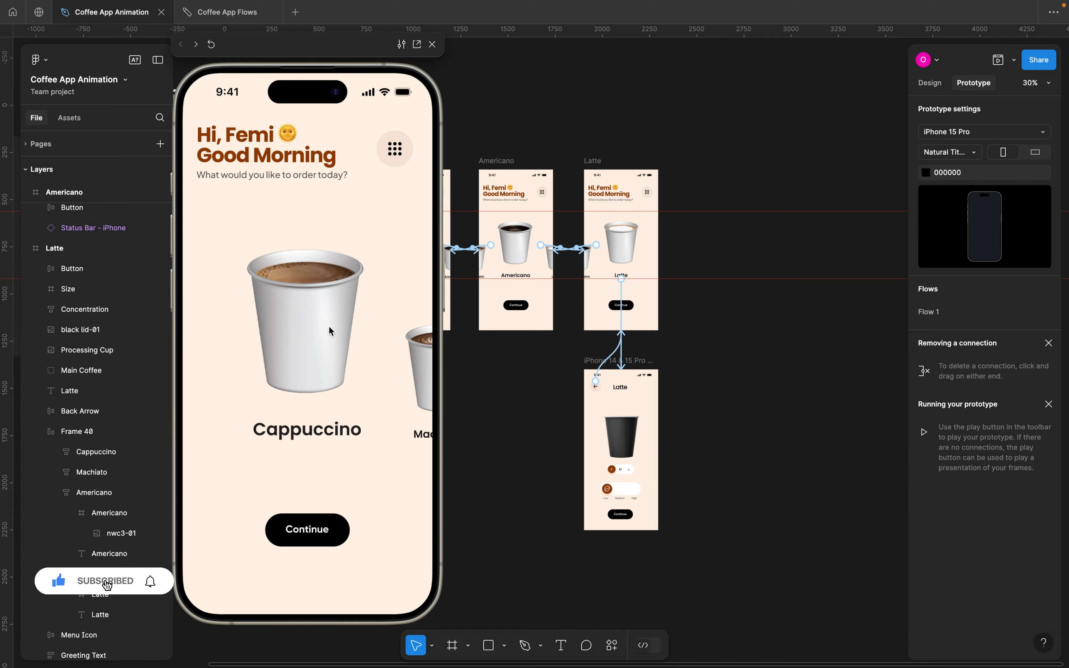
Switch to the browser to play the reference coffee app video briefly, then return to Figma and close the prototype preview
key(ctrl+Right)
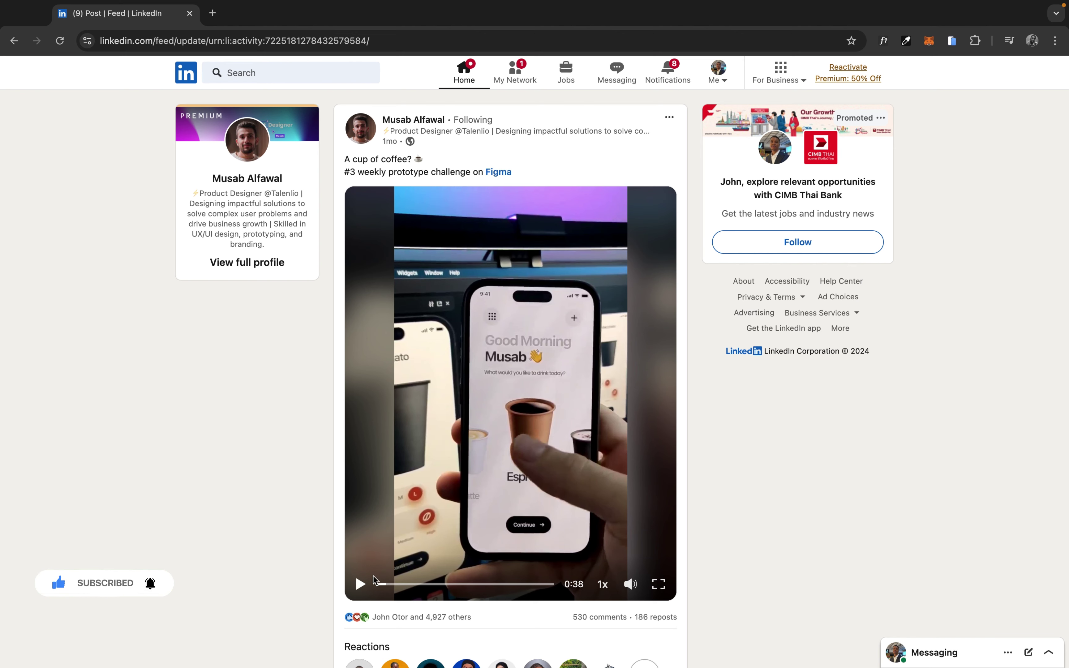
click(475, 496)
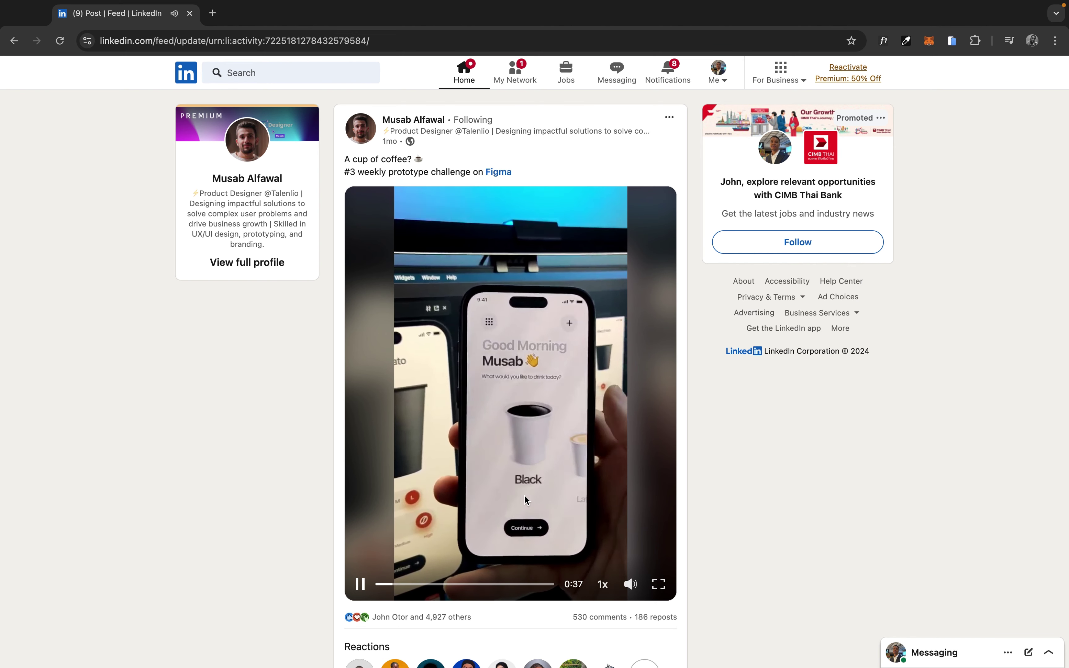
click(359, 590)
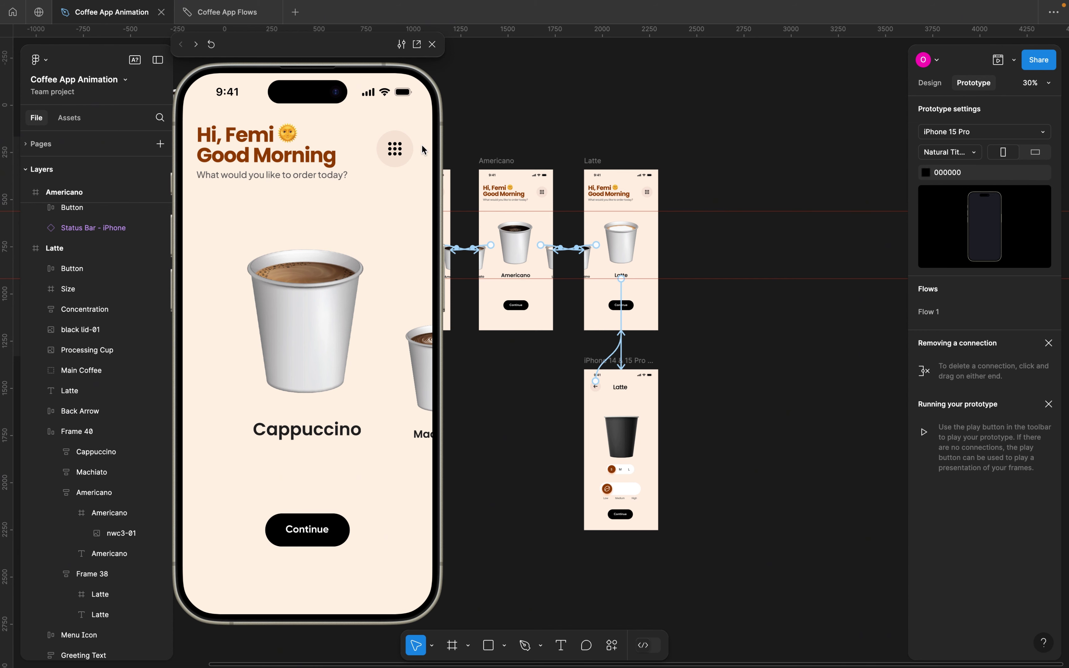
click(433, 45)
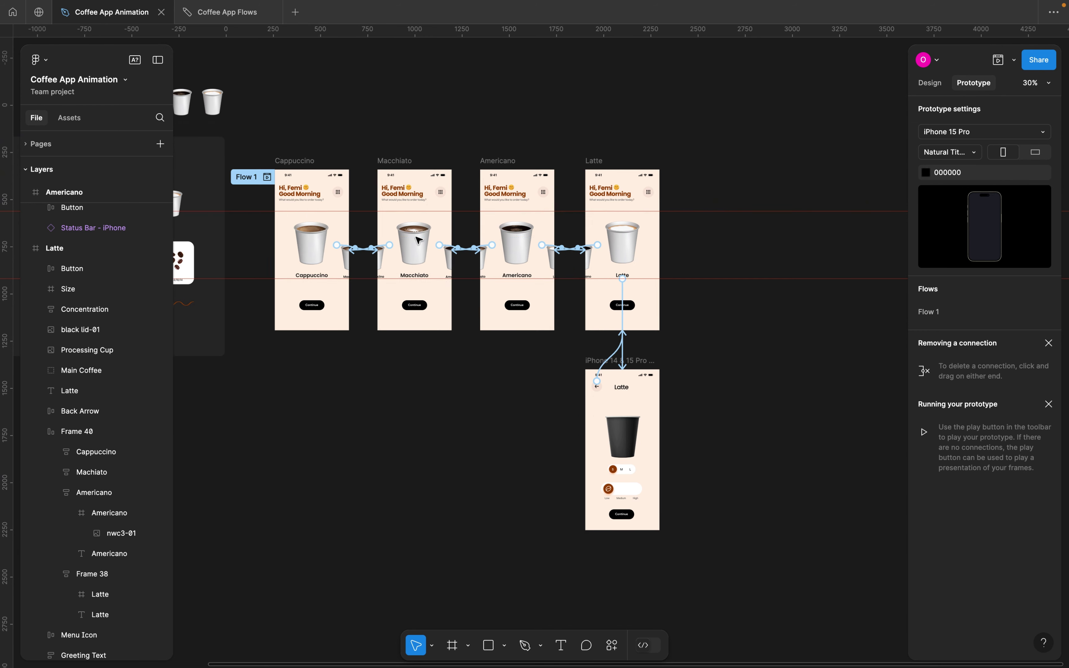
Set the fill opacity of the Macchiato, Americano and Latte text labels on the Cappuccino screen to 40%
scroll(418, 239, left, 5)
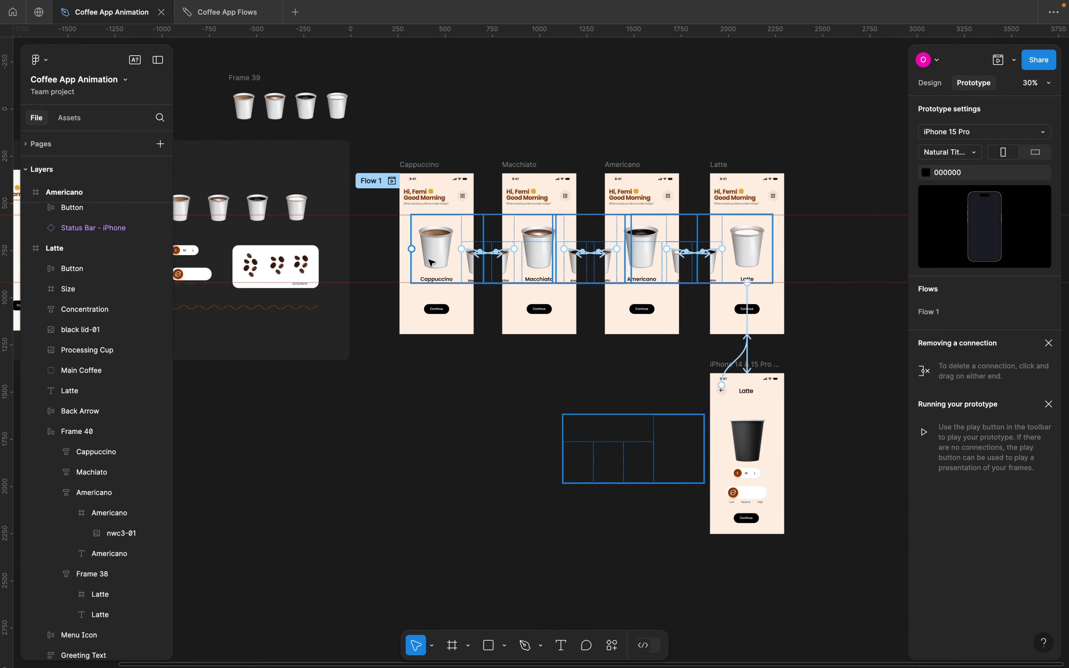
click(930, 84)
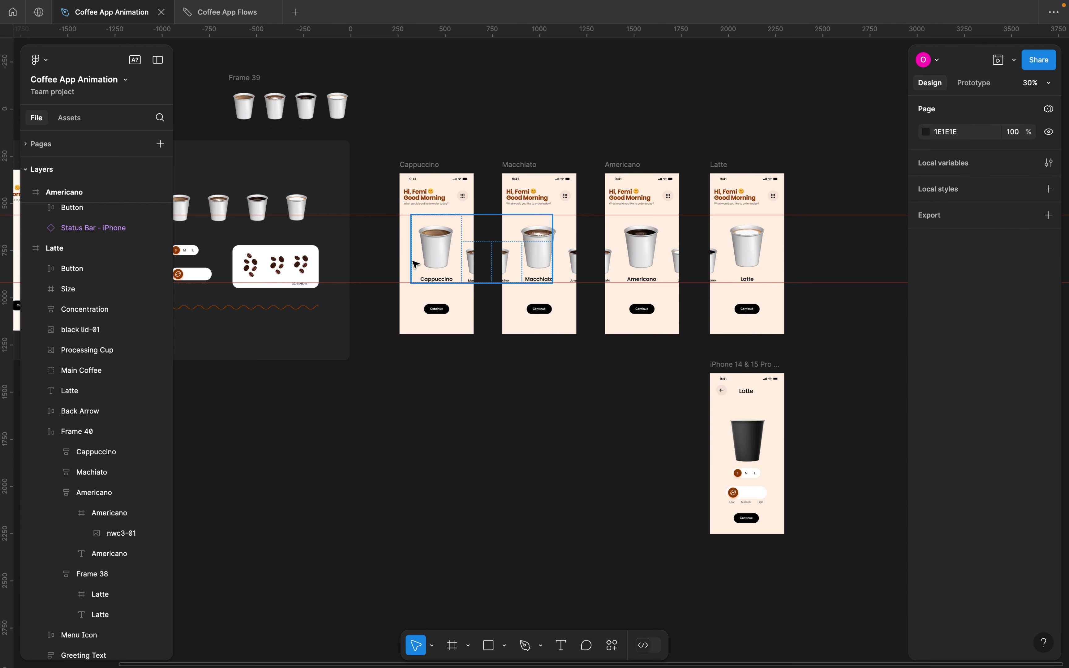
scroll(437, 266, up, 5)
double_click(457, 270)
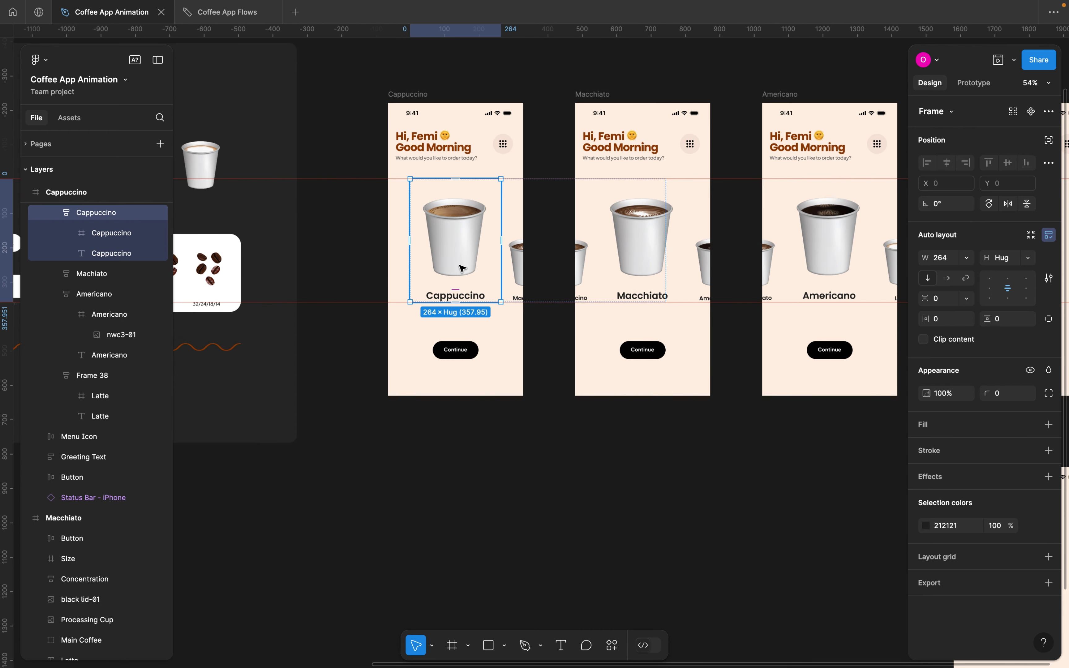
key(Escape)
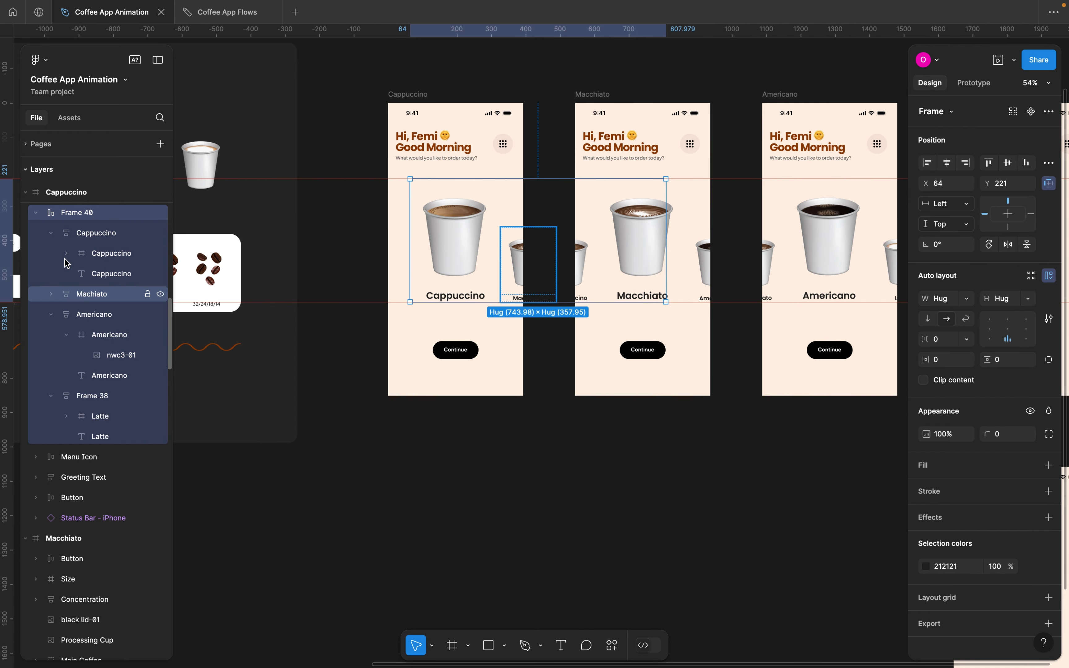
click(120, 275)
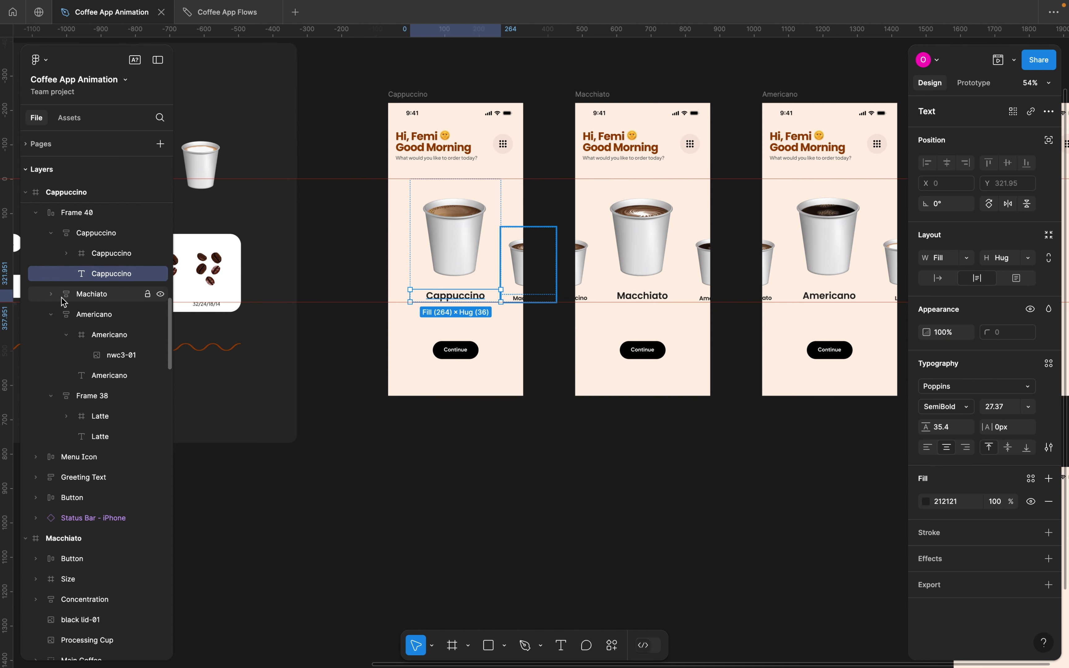
click(51, 294)
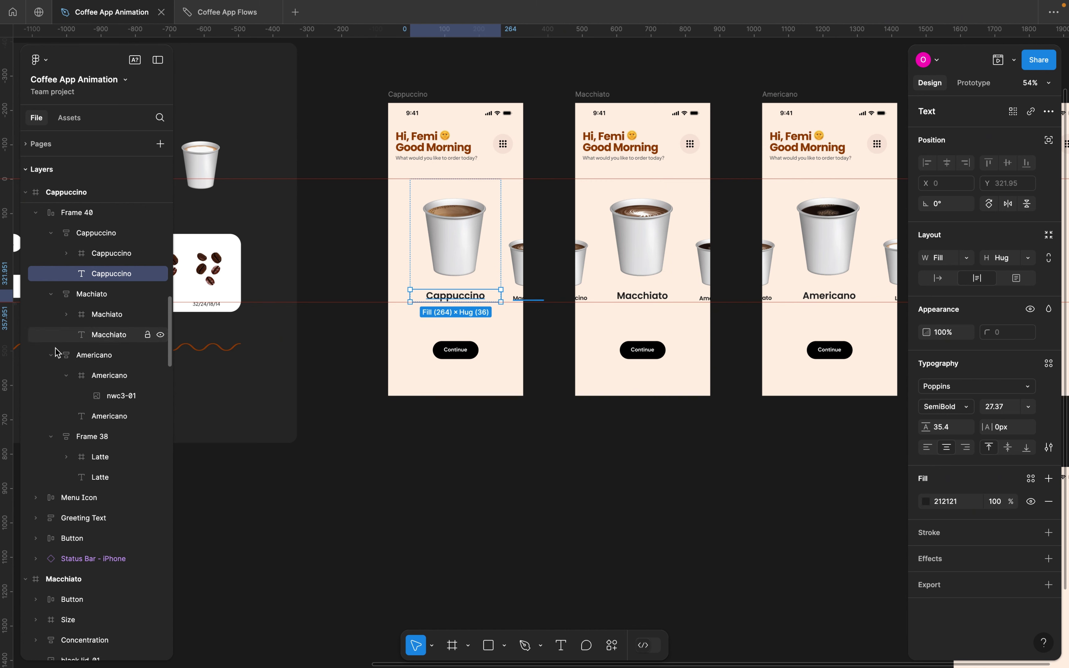
click(105, 337)
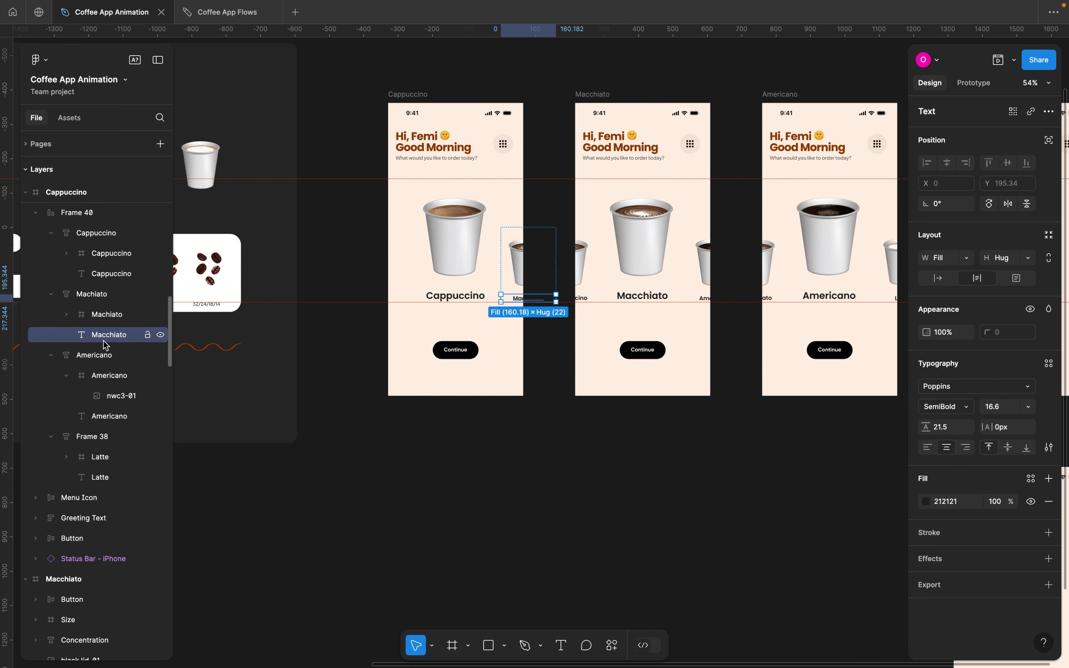
shift+click(118, 416)
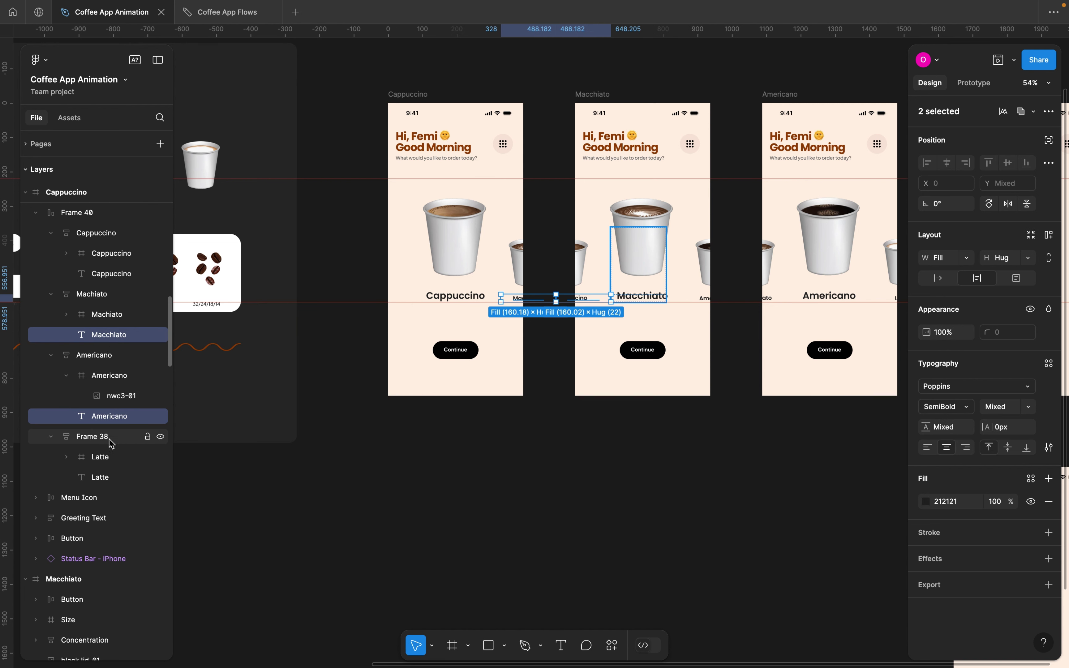
shift+click(108, 479)
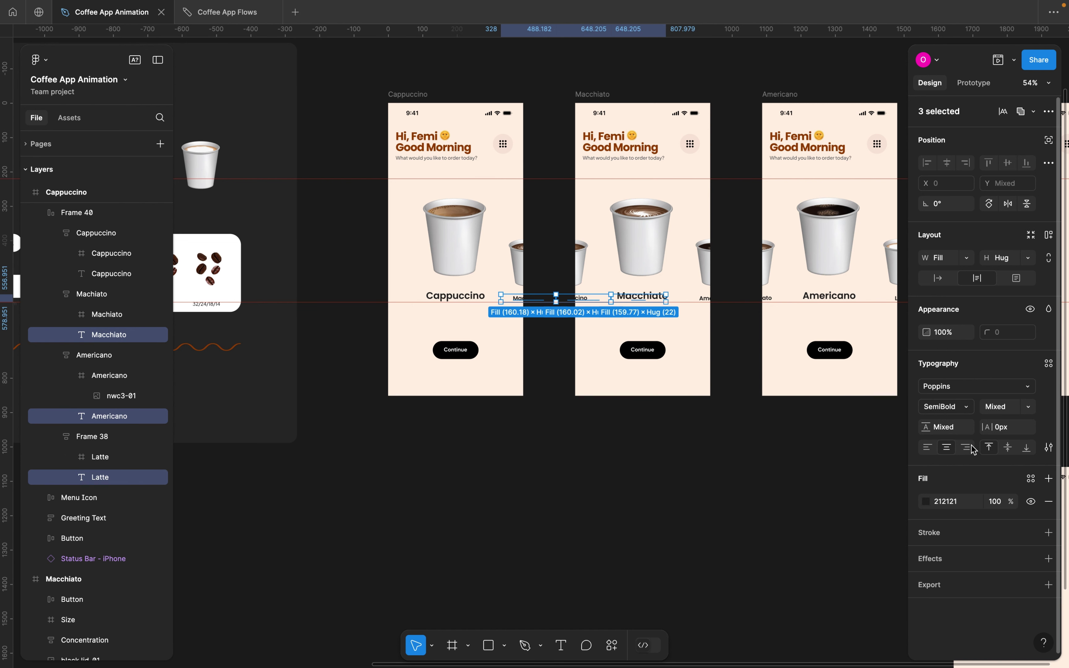
click(999, 502)
text(40)
key(Return)
Lower the fill opacity of the Cappuccino, Americano and Latte labels on the Macchiato screen to match the Cappuccino screen's side labels
scroll(88, 291, up, 3)
click(51, 293)
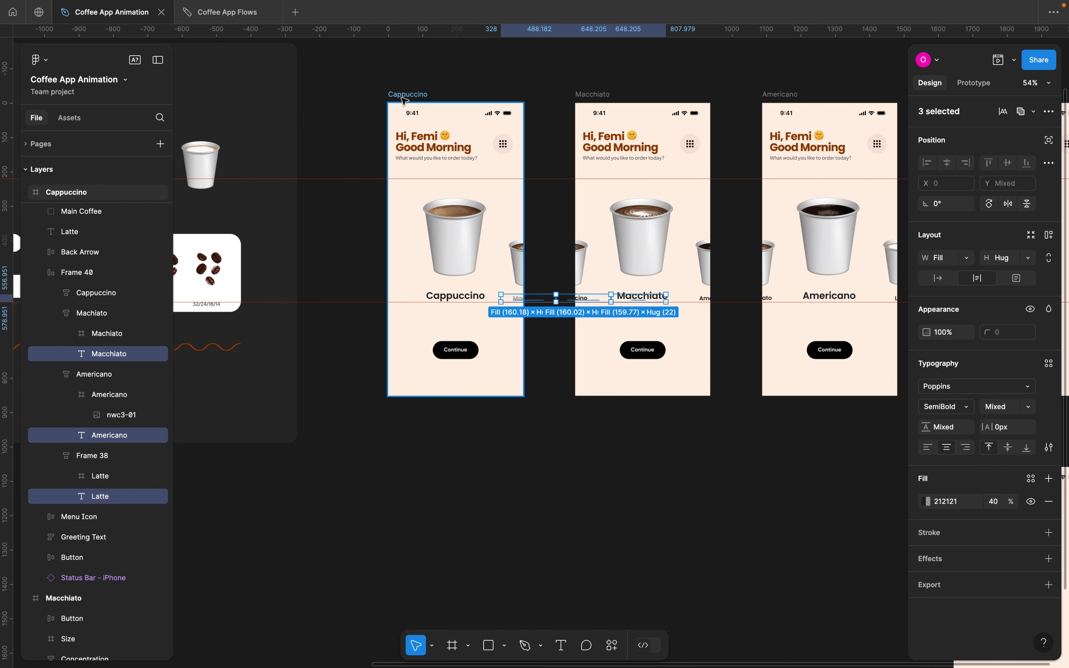
click(48, 192)
click(25, 191)
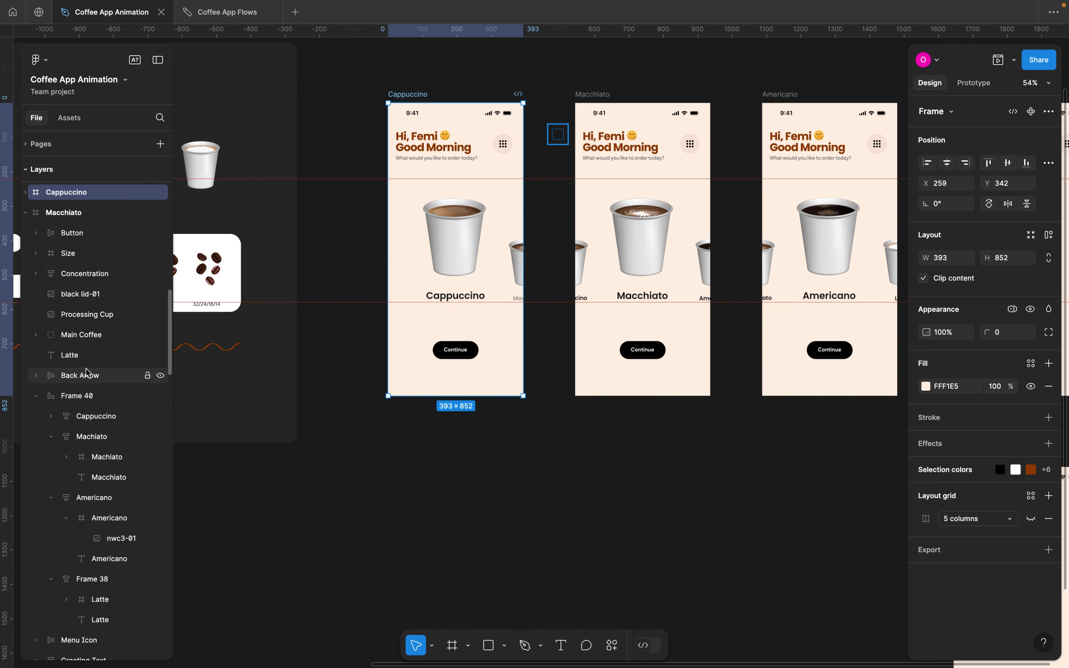
click(51, 436)
click(51, 416)
click(100, 456)
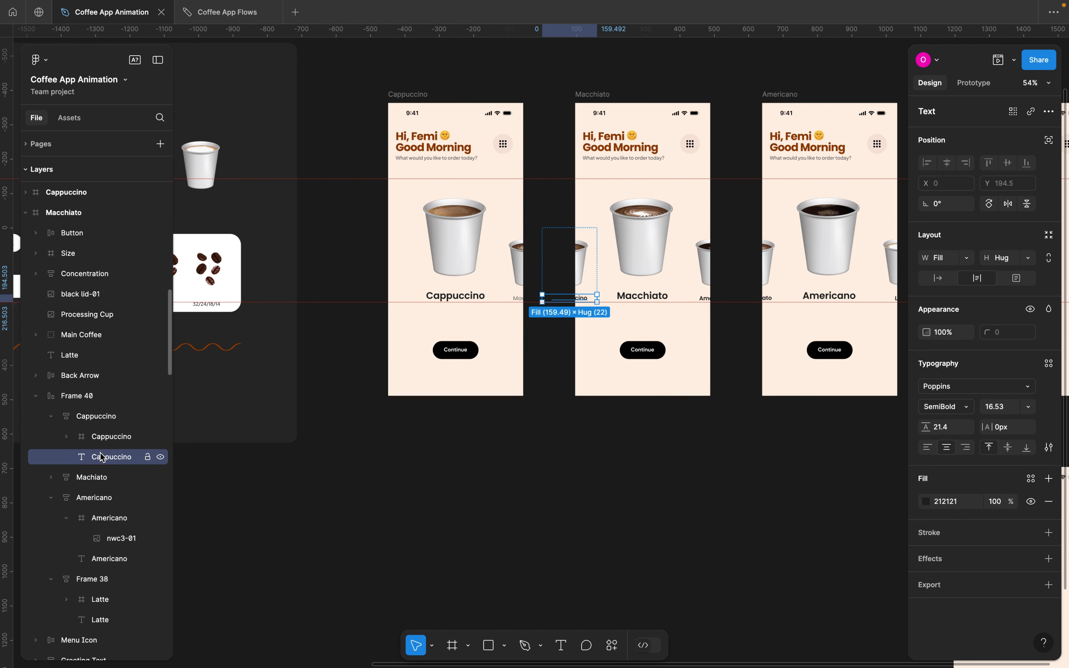
shift+click(114, 559)
scroll(110, 548, down, 4)
shift+click(106, 540)
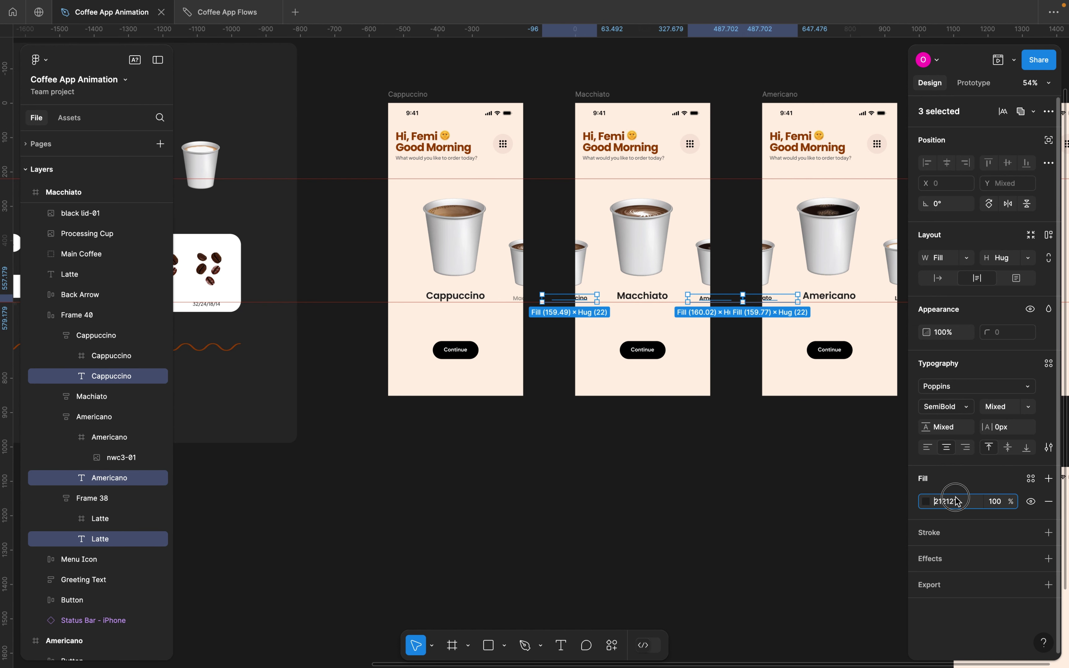
click(999, 502)
click(754, 458)
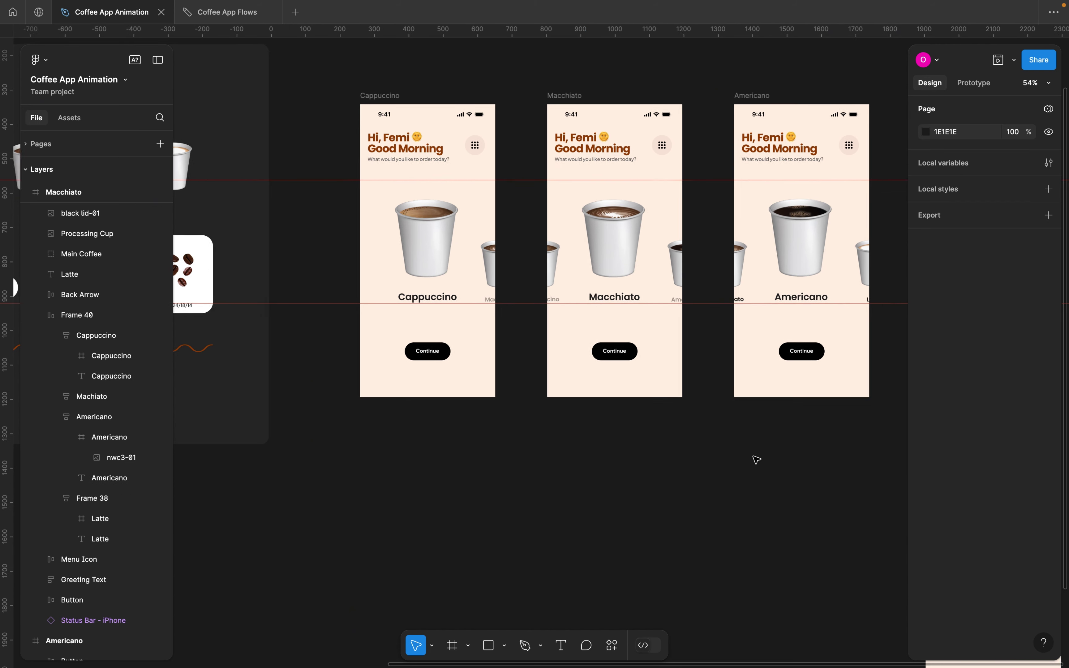
Set the fill opacity of the Cappuccino, Macchiato and Latte text labels on the Americano screen to 40%
scroll(754, 458, right, 5)
click(592, 131)
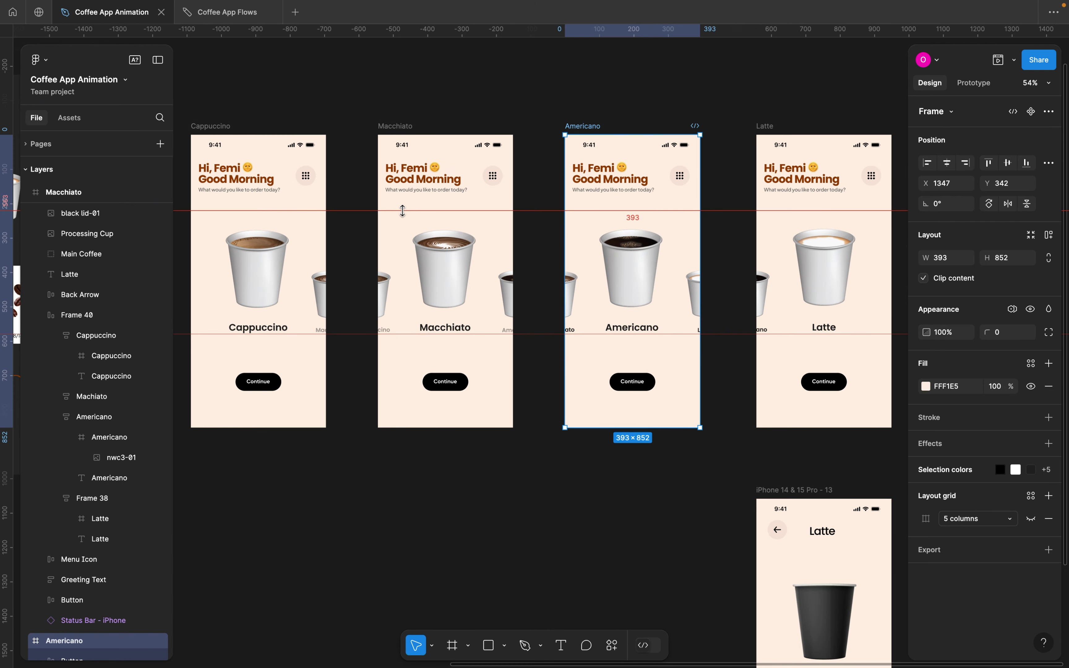
scroll(403, 213, down, 5)
scroll(67, 514, down, 10)
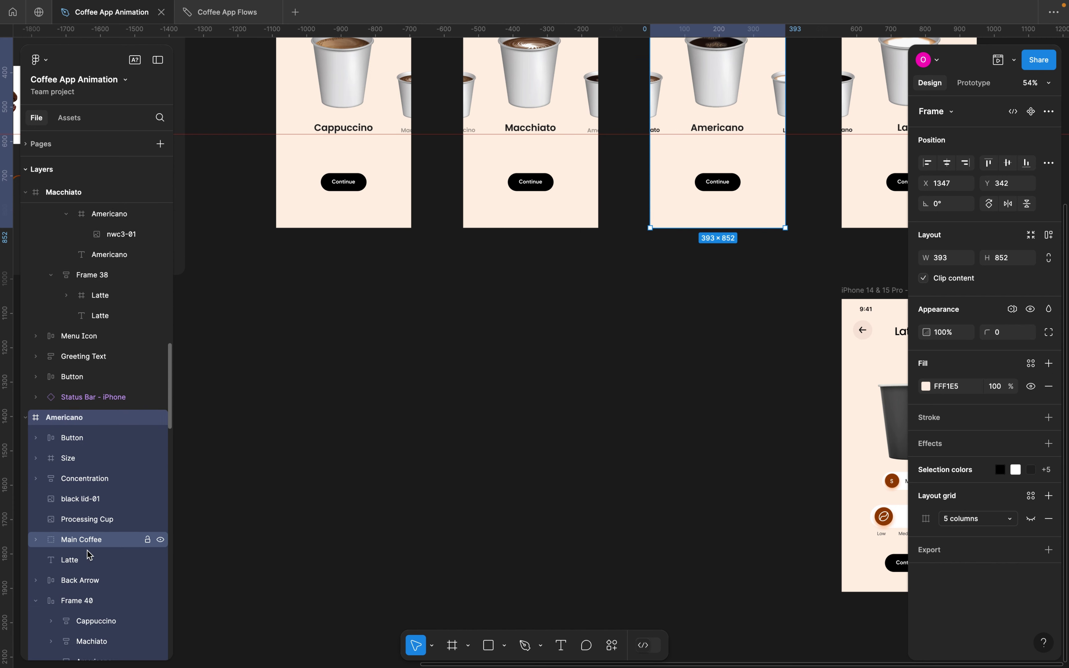
scroll(87, 455, down, 4)
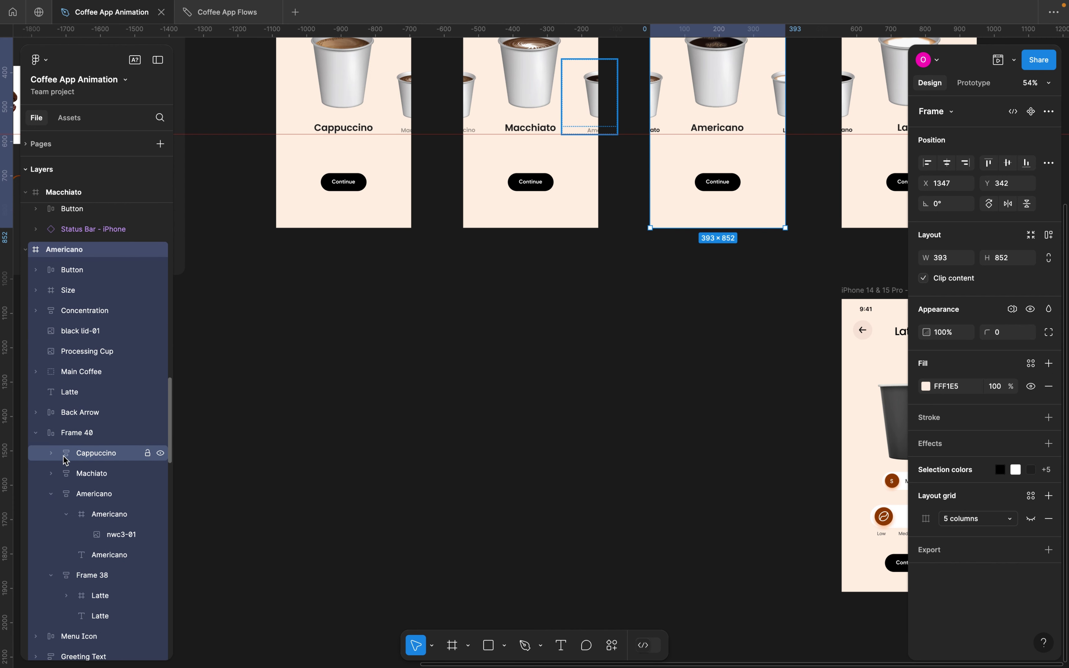
click(52, 494)
click(51, 453)
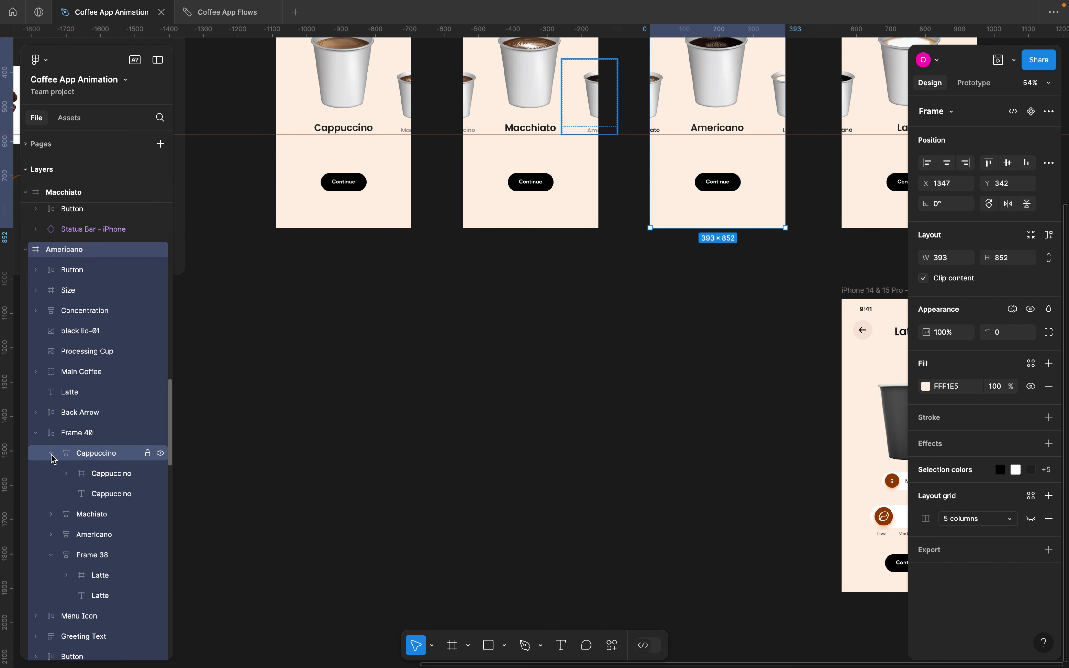
click(97, 494)
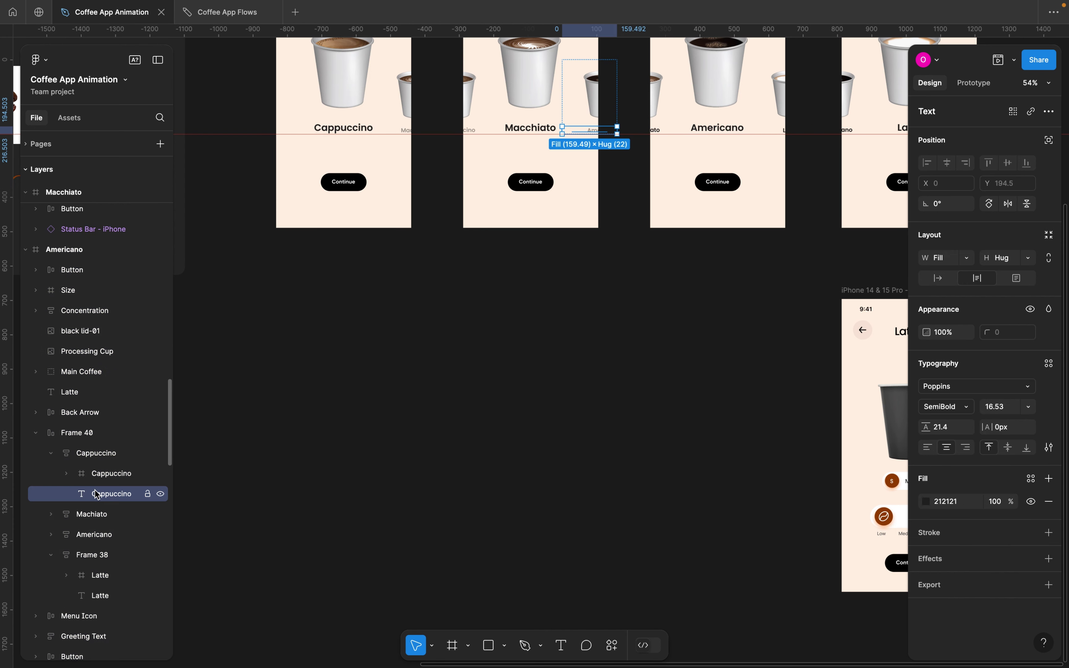
click(52, 514)
shift+click(91, 555)
scroll(89, 552, down, 4)
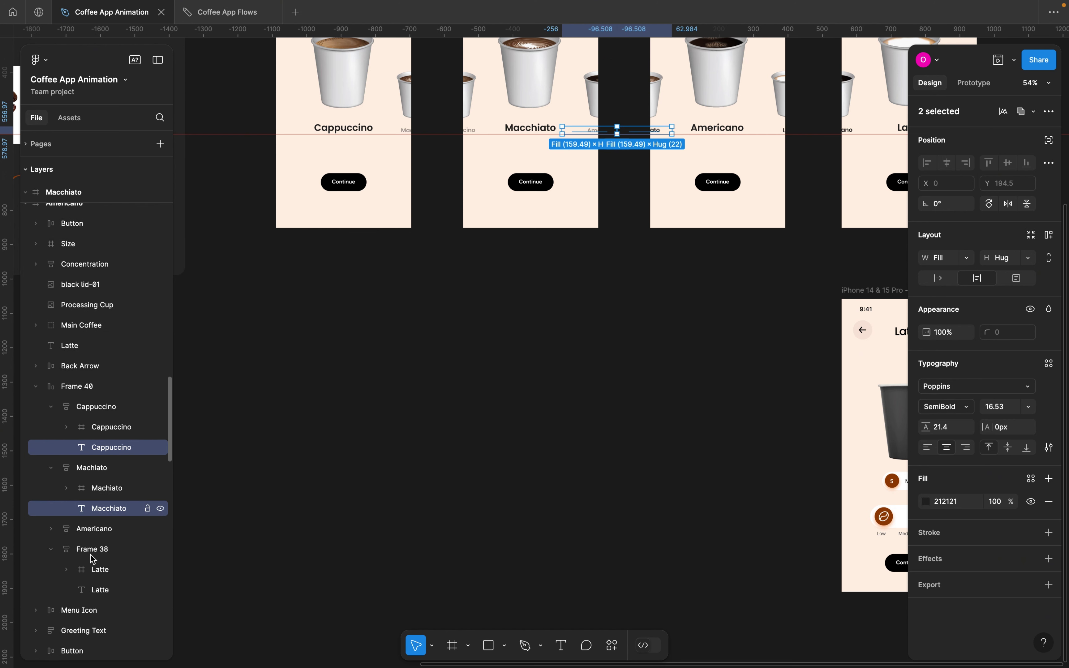
shift+click(100, 546)
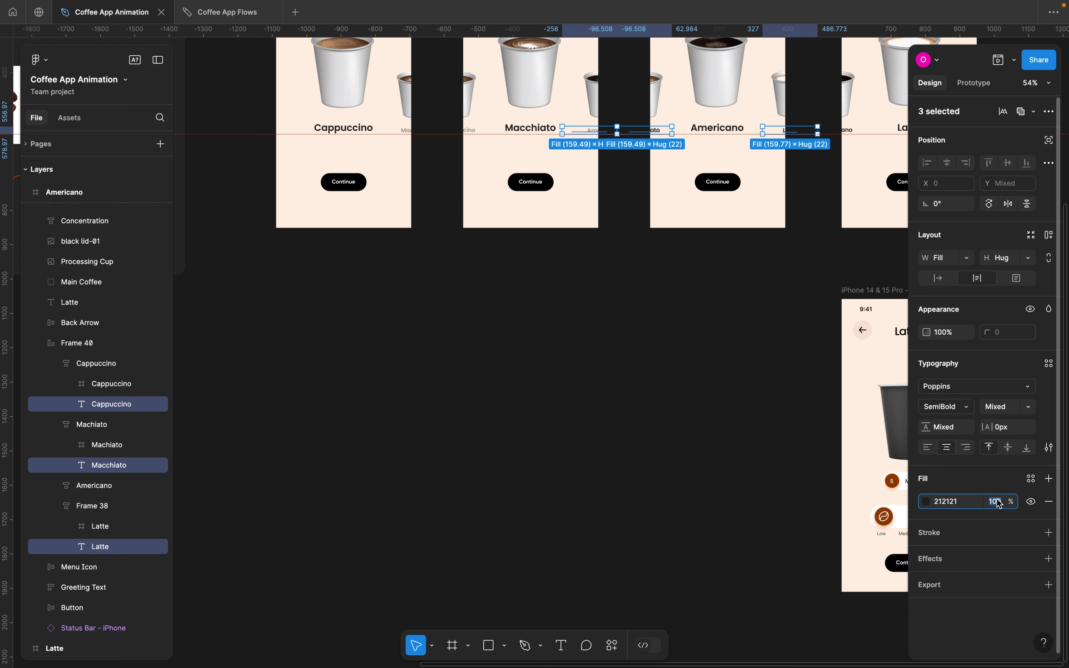
text(40)
key(Return)
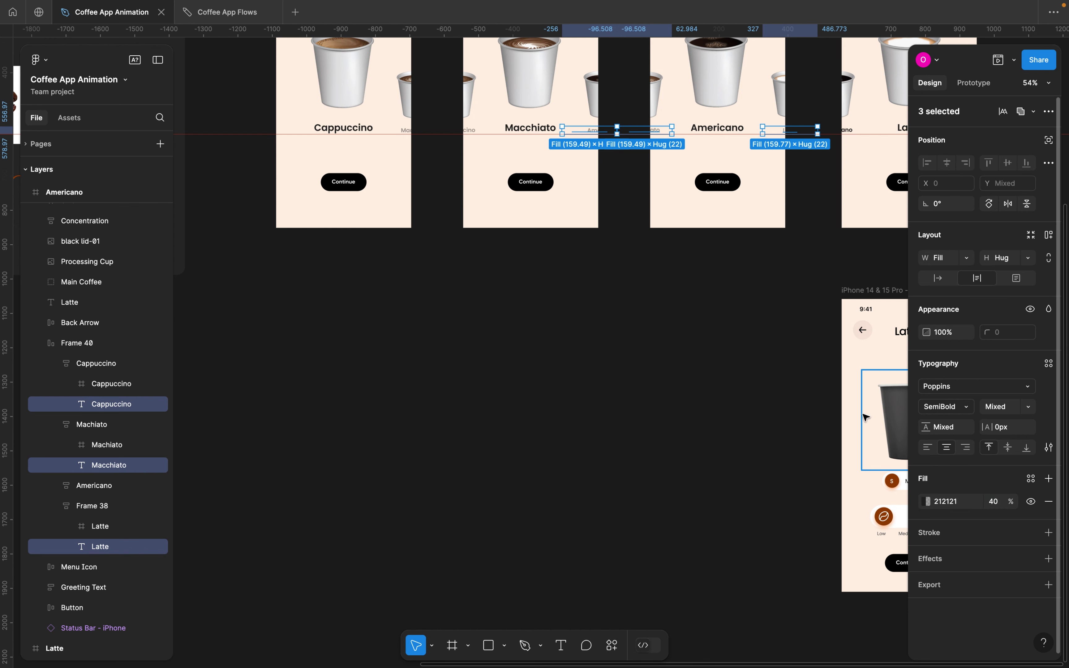
scroll(863, 417, up, 5)
scroll(864, 418, right, 10)
scroll(705, 297, up, 3)
scroll(705, 297, right, 1)
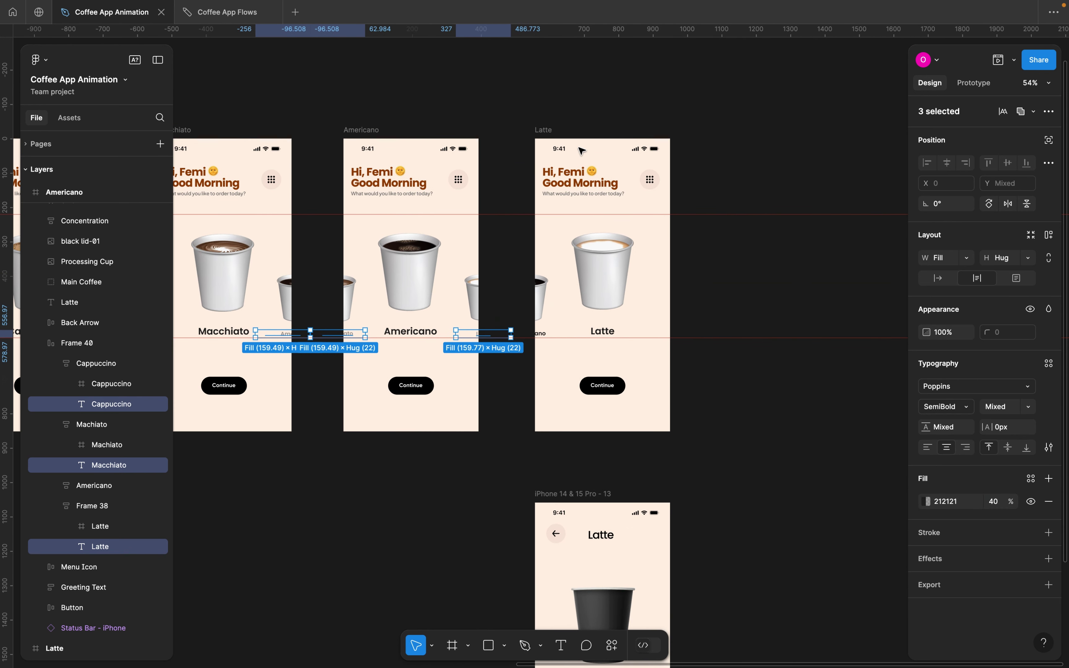
Set the fill opacity of the Cappuccino, Macchiato and Americano text labels on the Latte screen to 40%
click(544, 129)
scroll(101, 474, down, 7)
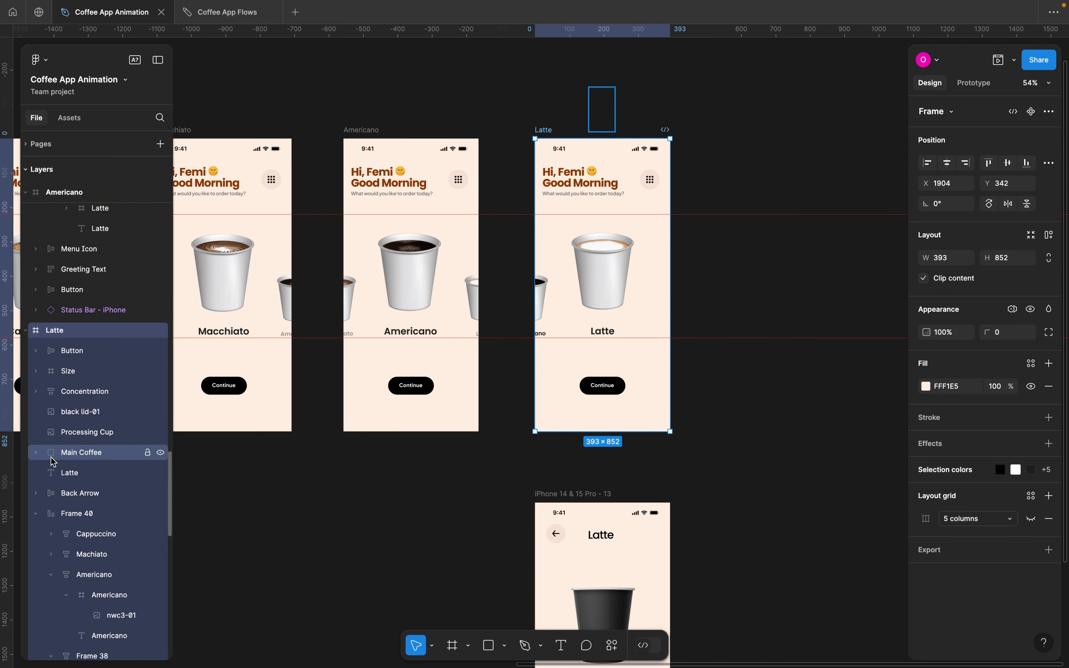
click(51, 575)
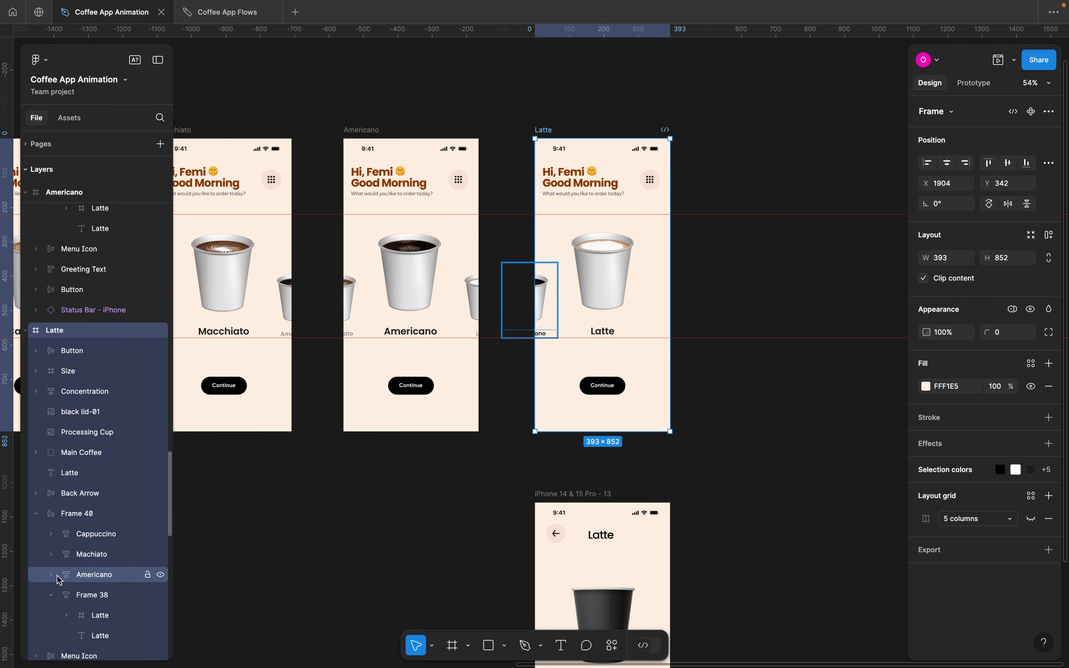
click(52, 534)
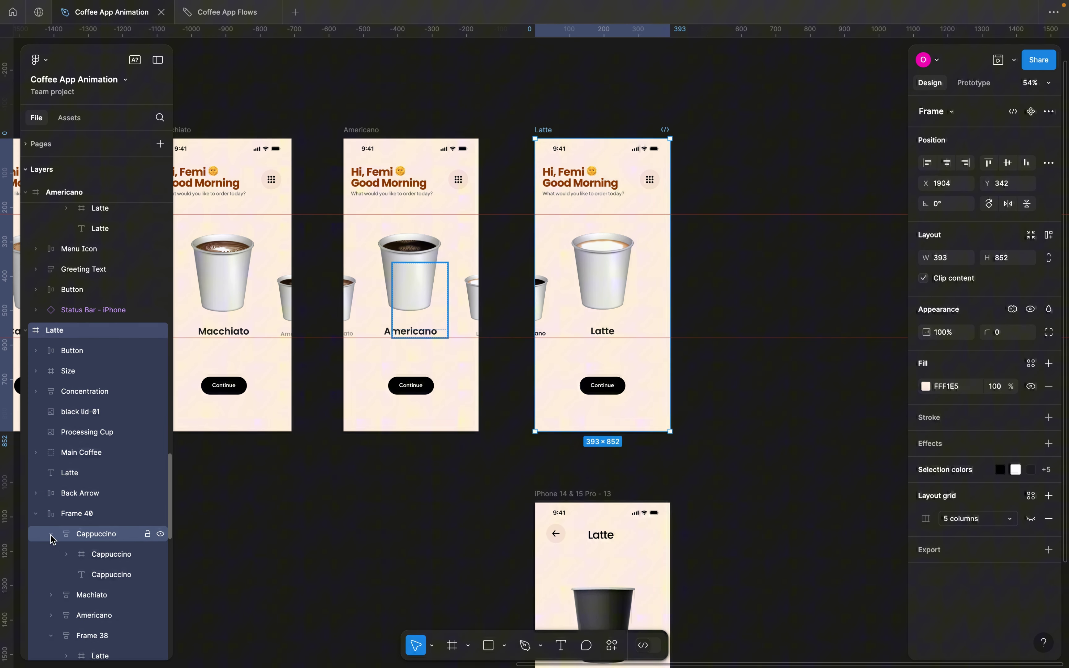
click(97, 575)
click(51, 595)
scroll(102, 552, down, 3)
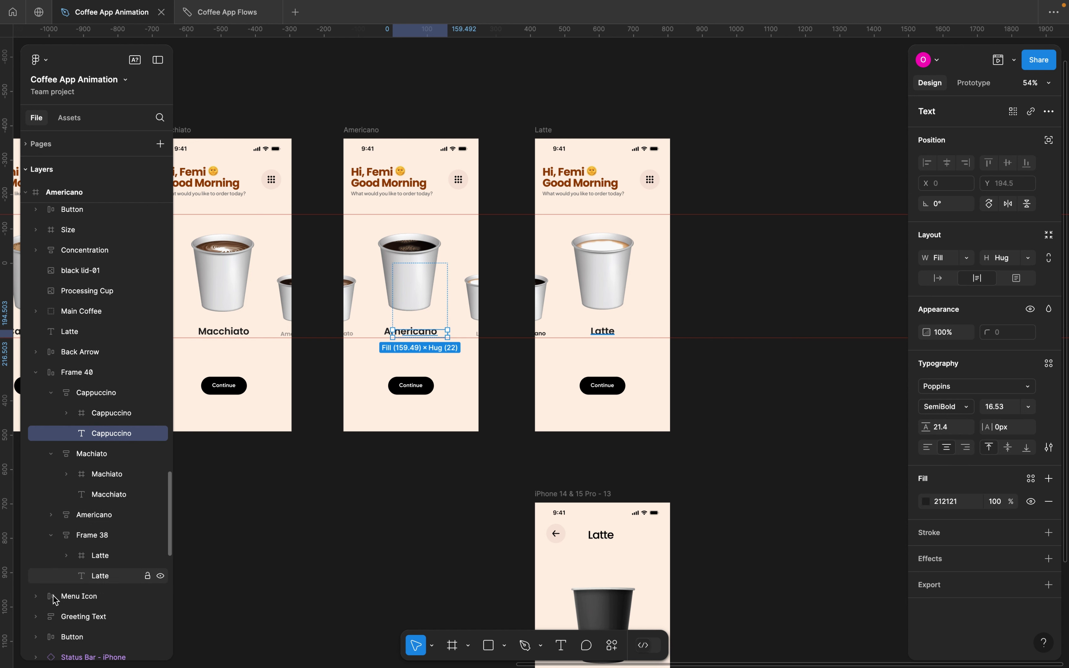
shift+click(117, 496)
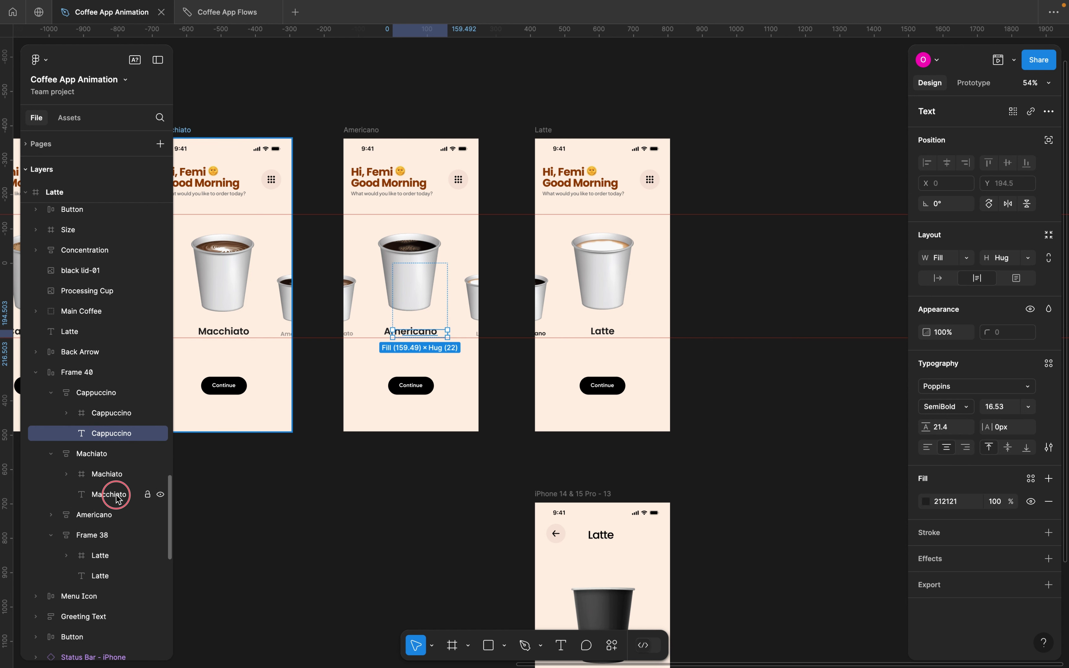
click(51, 515)
shift+click(108, 576)
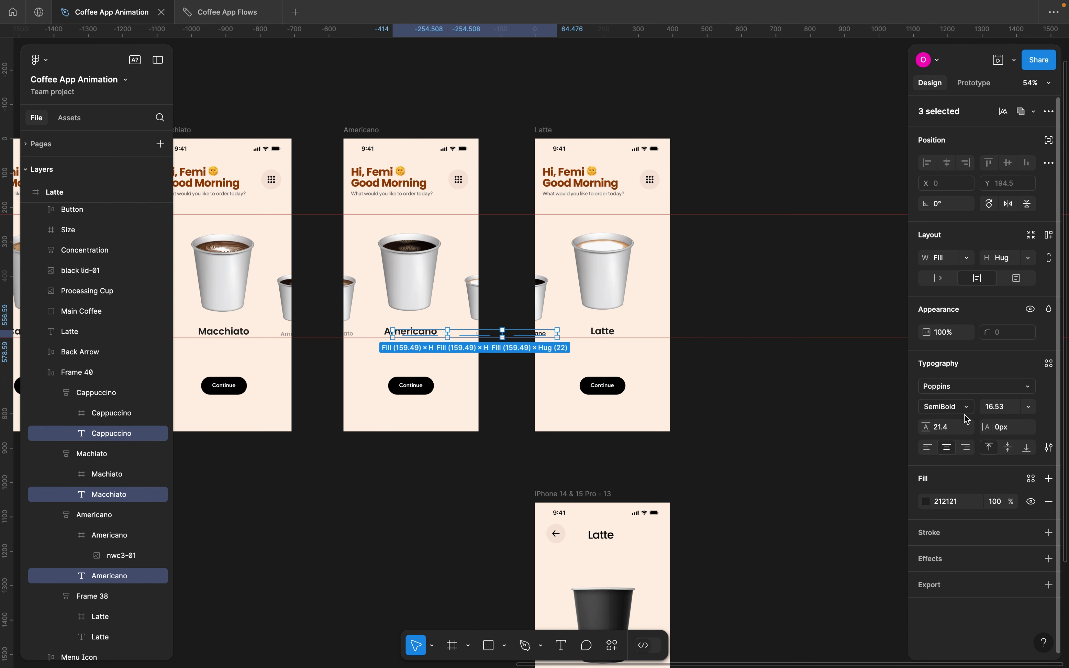
click(996, 502)
key(Return)
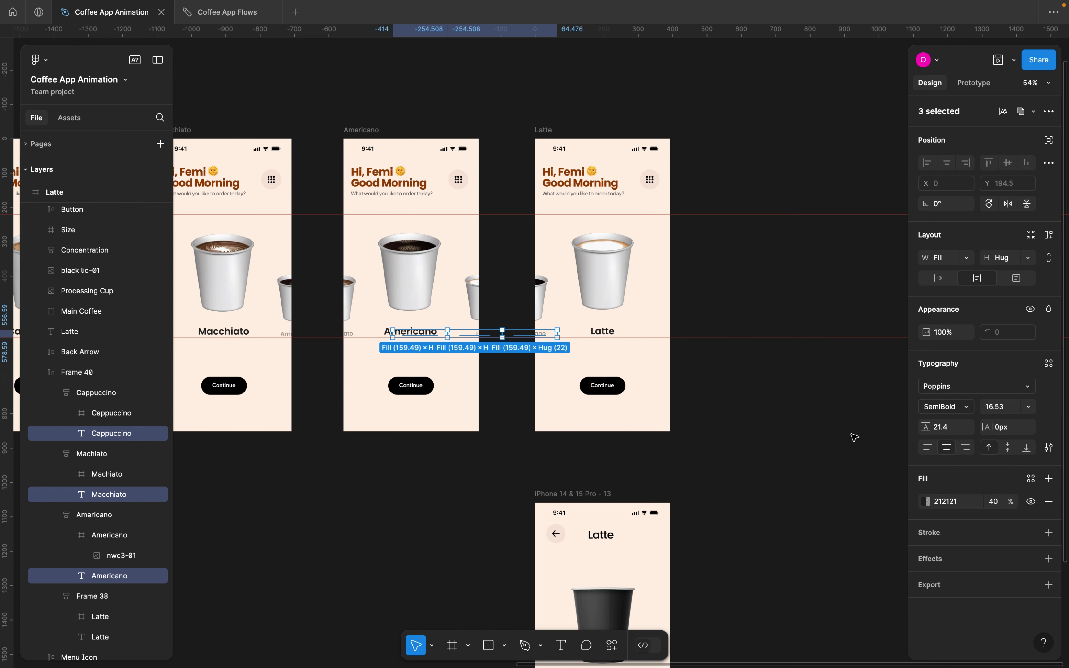
click(839, 424)
Preview the prototype and swipe forward from Cappuccino through Macchiato and Americano to Latte to check the dimmed side labels
scroll(606, 264, down, 5)
scroll(605, 265, left, 10)
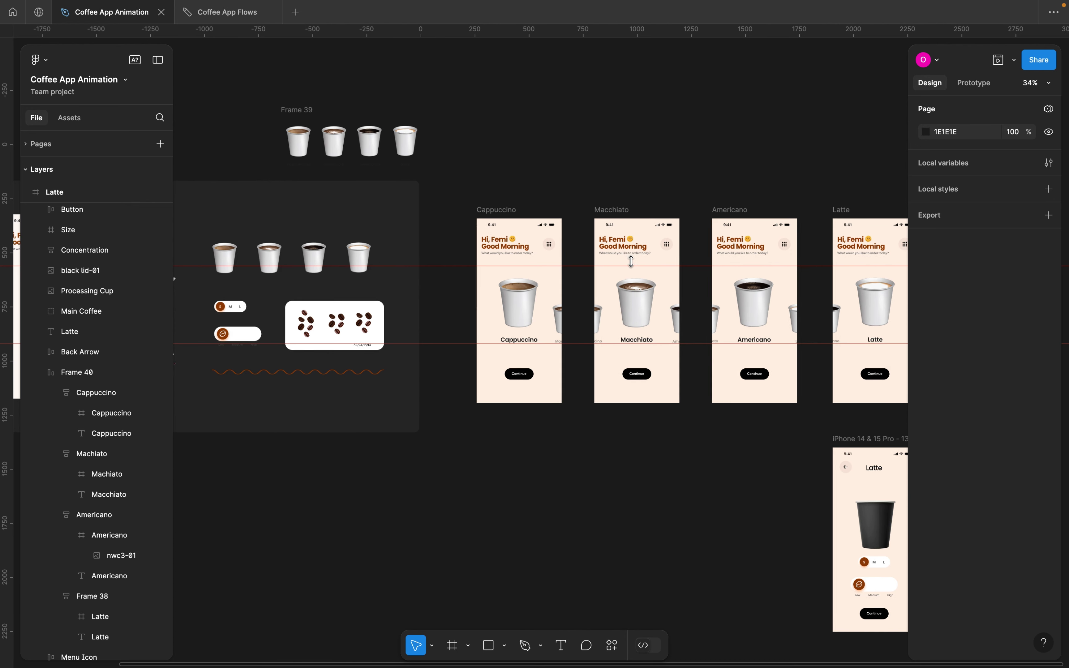
scroll(618, 264, right, 5)
scroll(619, 264, down, 1)
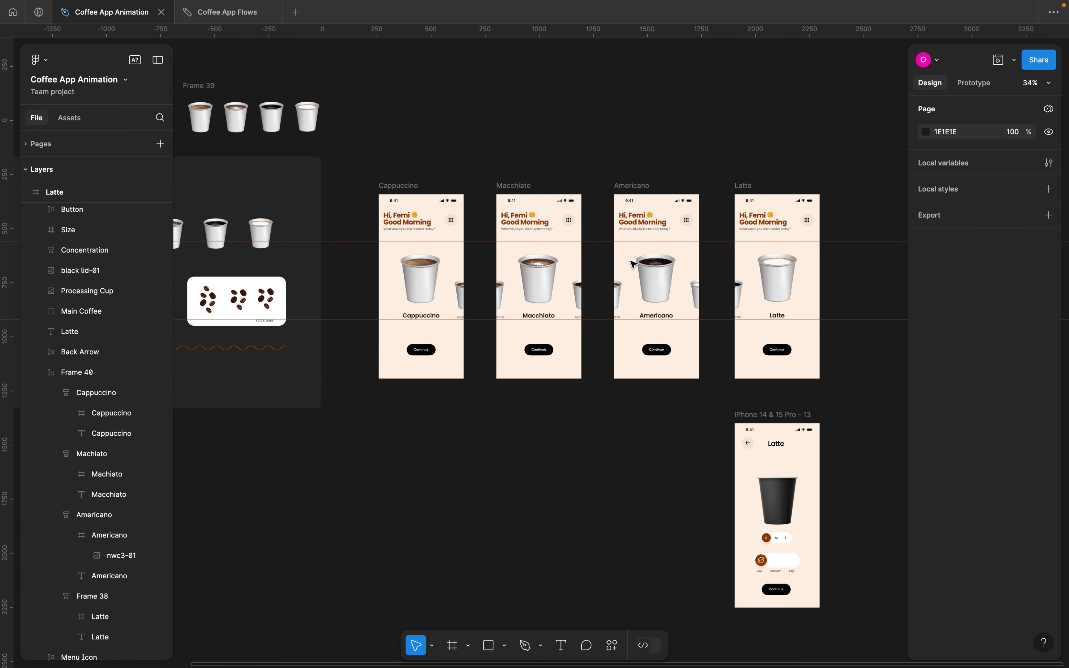
scroll(632, 264, up, 3)
scroll(633, 264, up, 1)
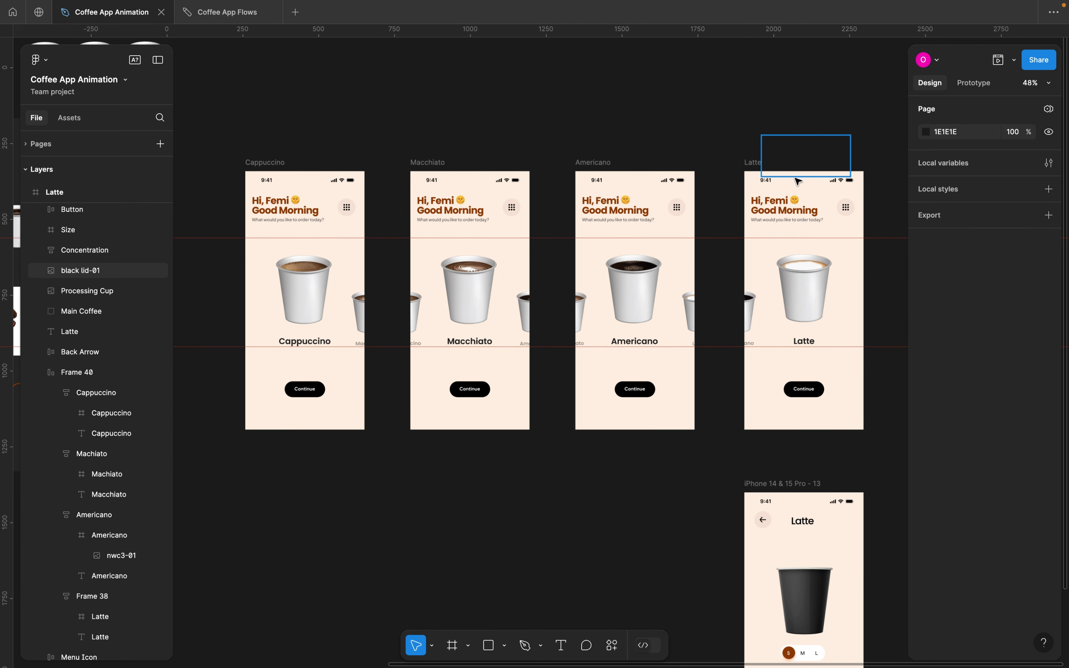
click(998, 60)
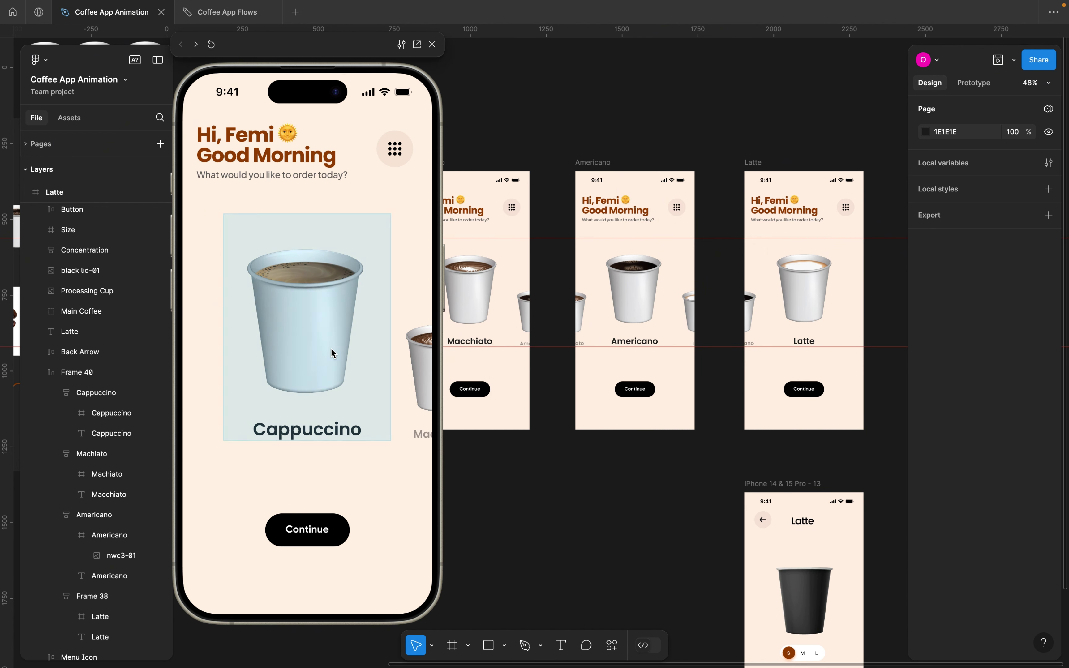
drag(323, 349, 265, 353)
mouse_move(225, 356)
mouse_down()
mouse_move(200, 362)
mouse_move(229, 350)
mouse_up()
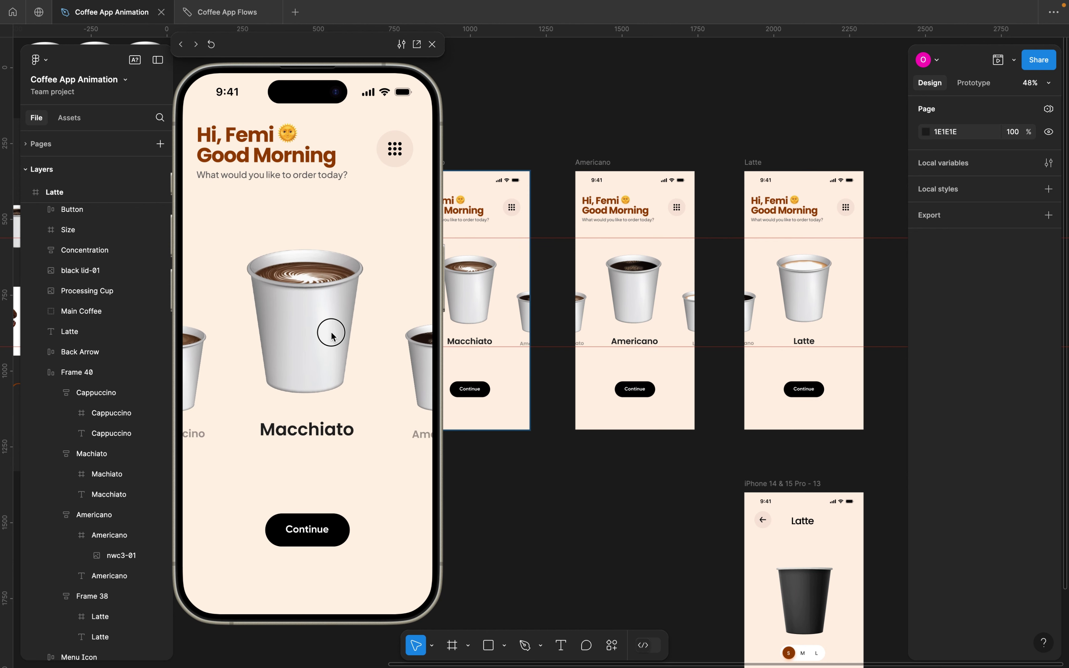
drag(332, 336, 207, 353)
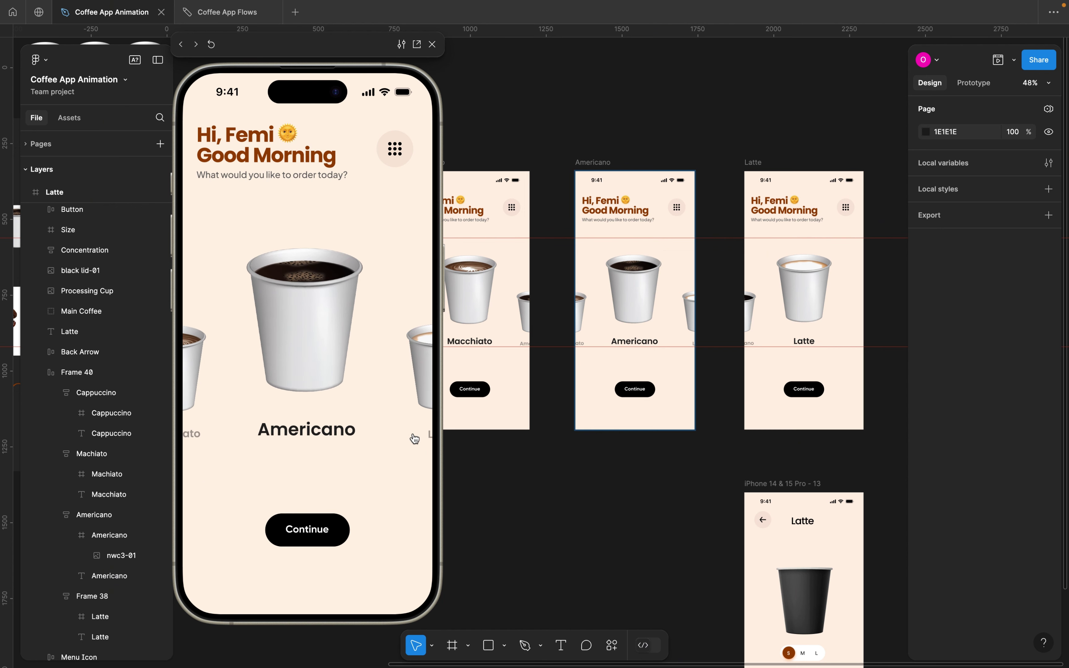
drag(329, 360, 195, 321)
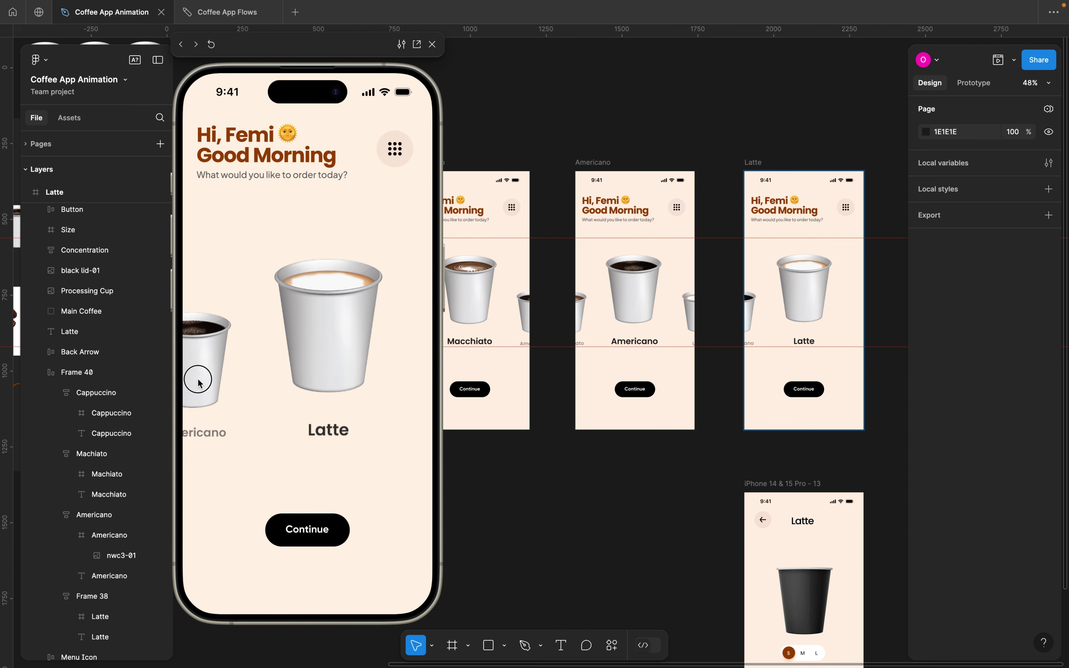
Swipe the preview back to Cappuccino, then forward again to Latte and continue to its size and concentration screen
drag(298, 336, 389, 329)
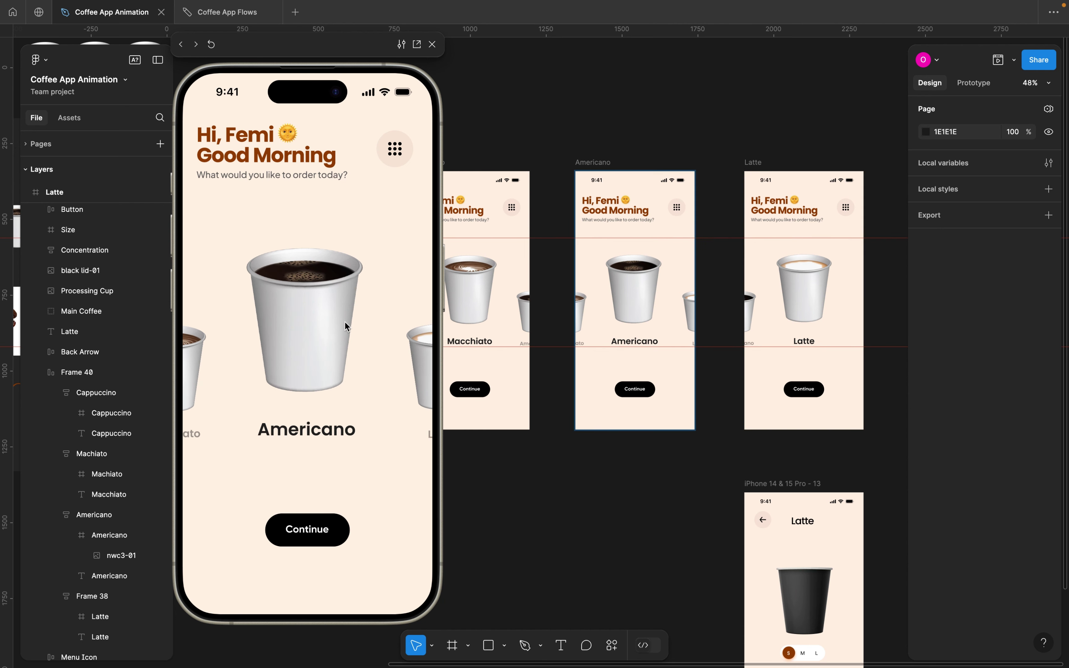
drag(289, 315, 434, 309)
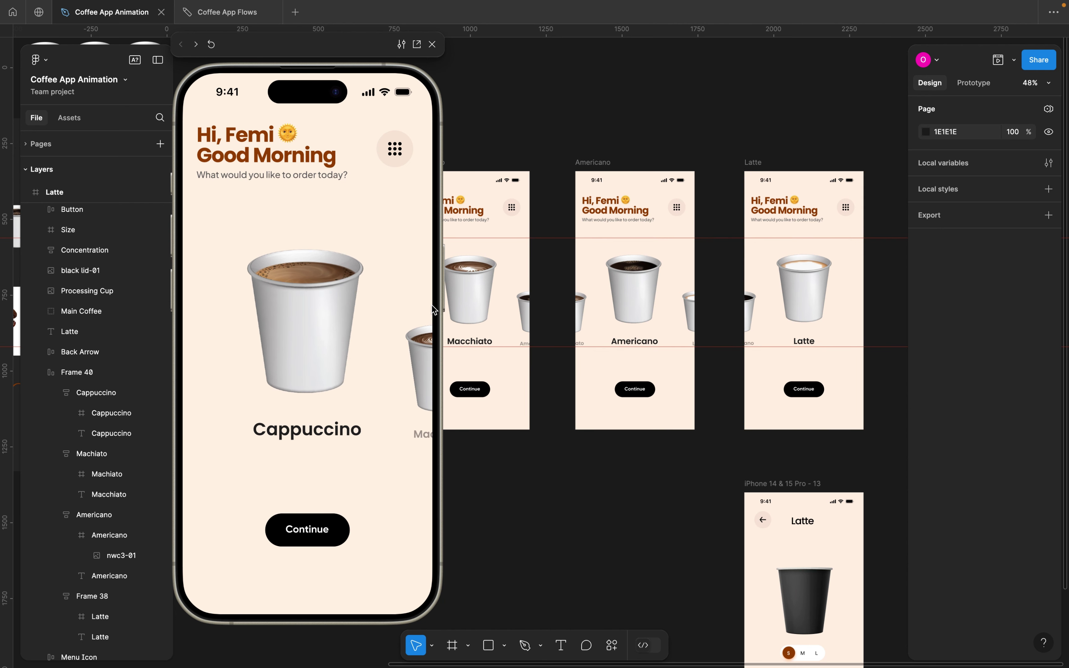
drag(319, 312, 279, 352)
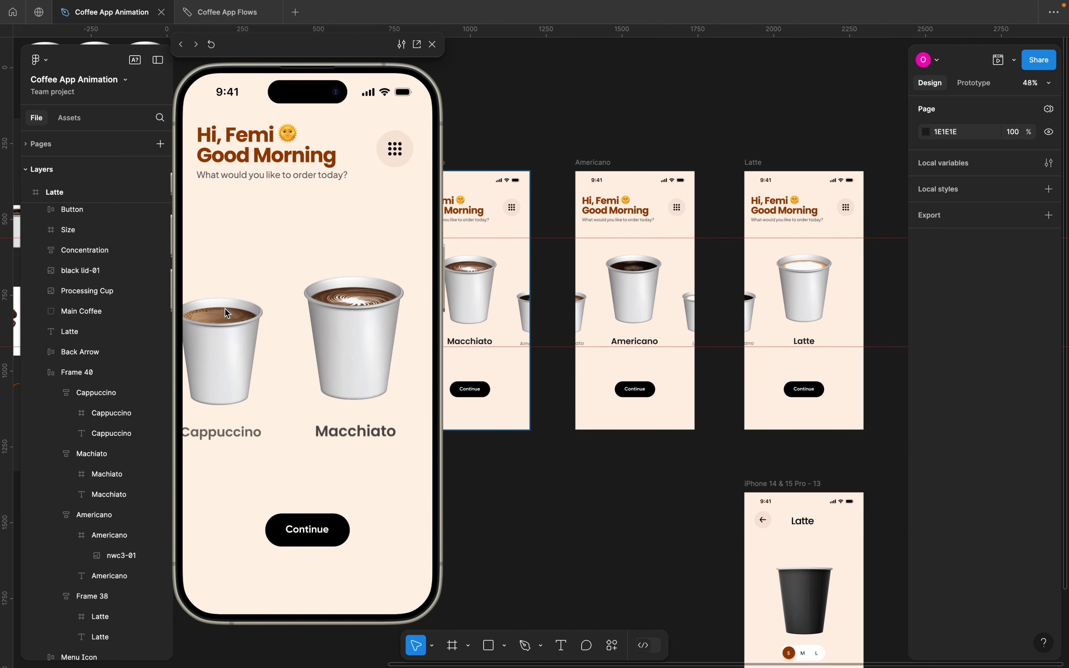
drag(340, 377, 223, 319)
drag(306, 334, 292, 279)
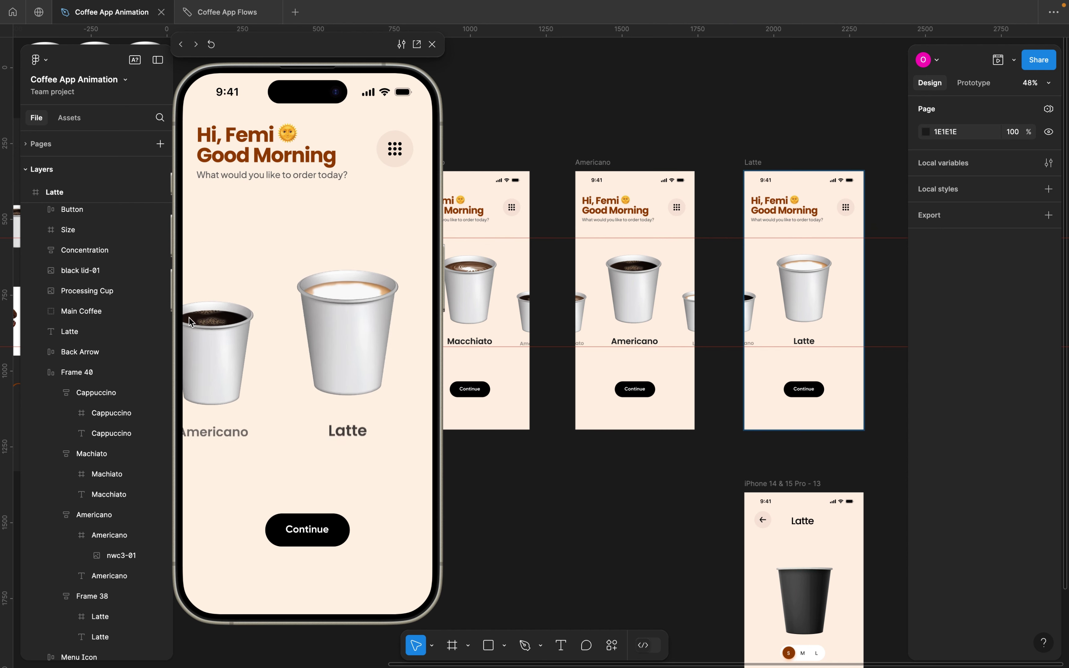
click(309, 321)
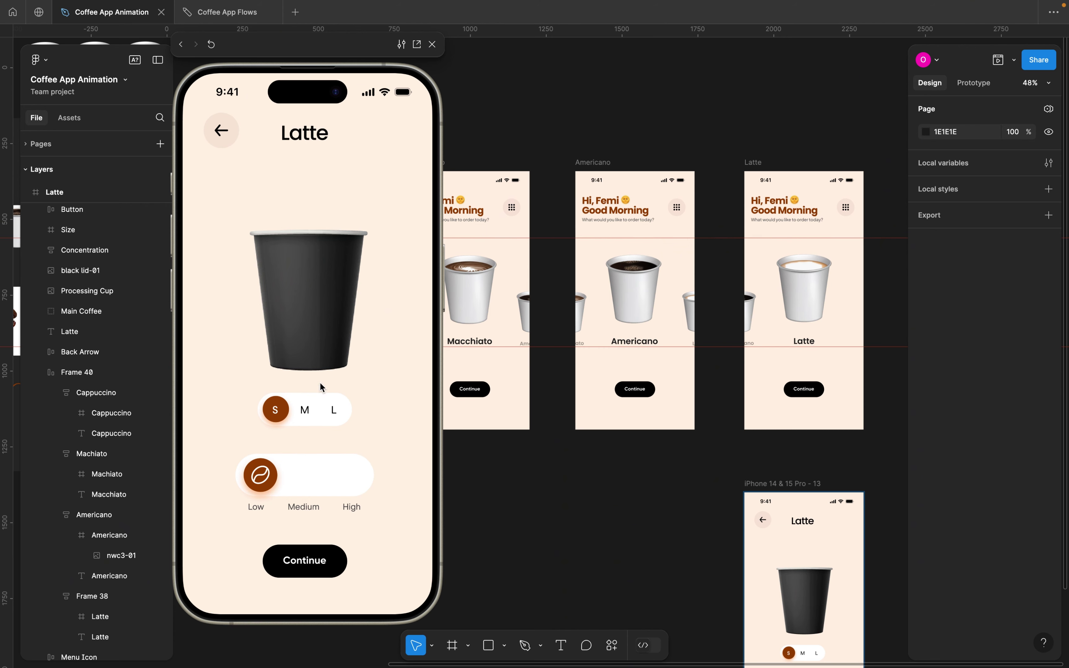
Switch to the Coffee App Flows file and review the Small, Medium and Large size branches above Latte
click(227, 12)
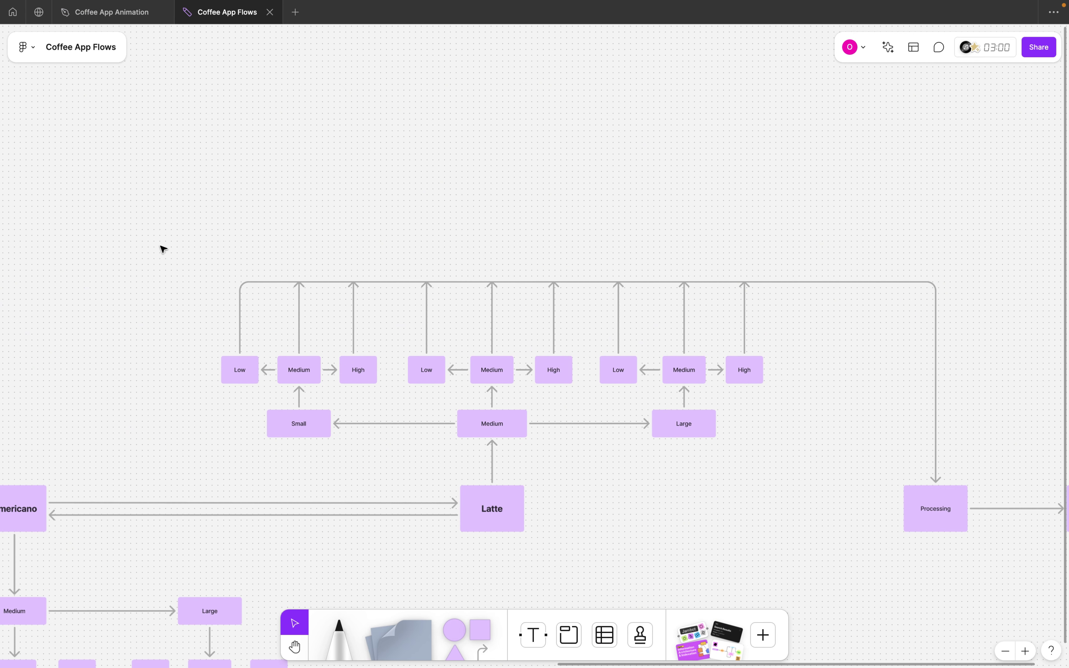
click(299, 429)
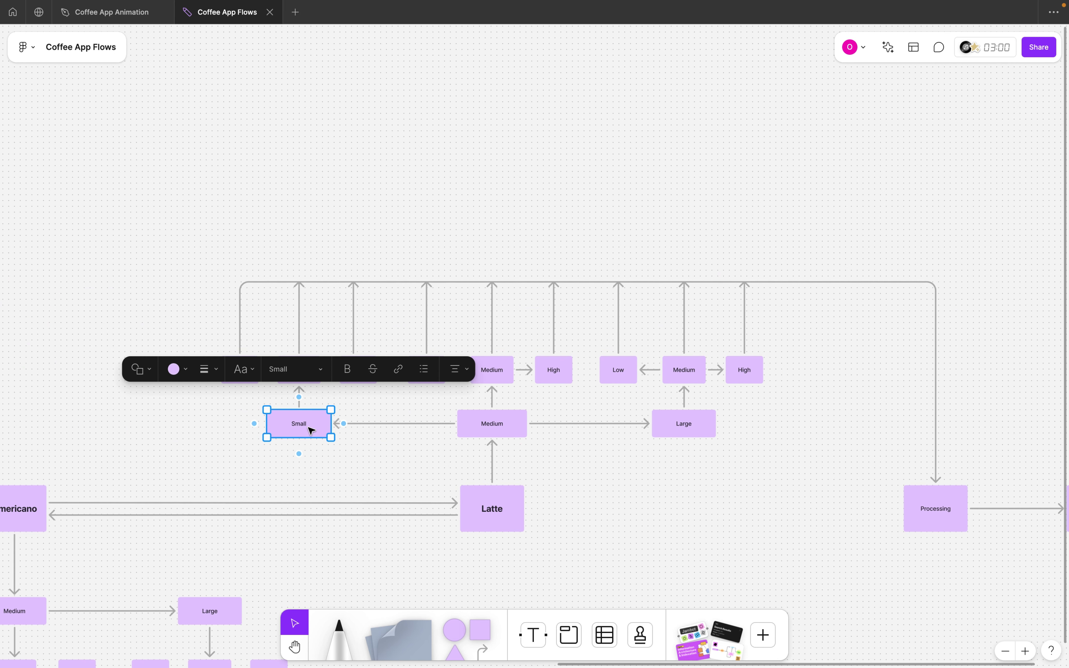
click(513, 417)
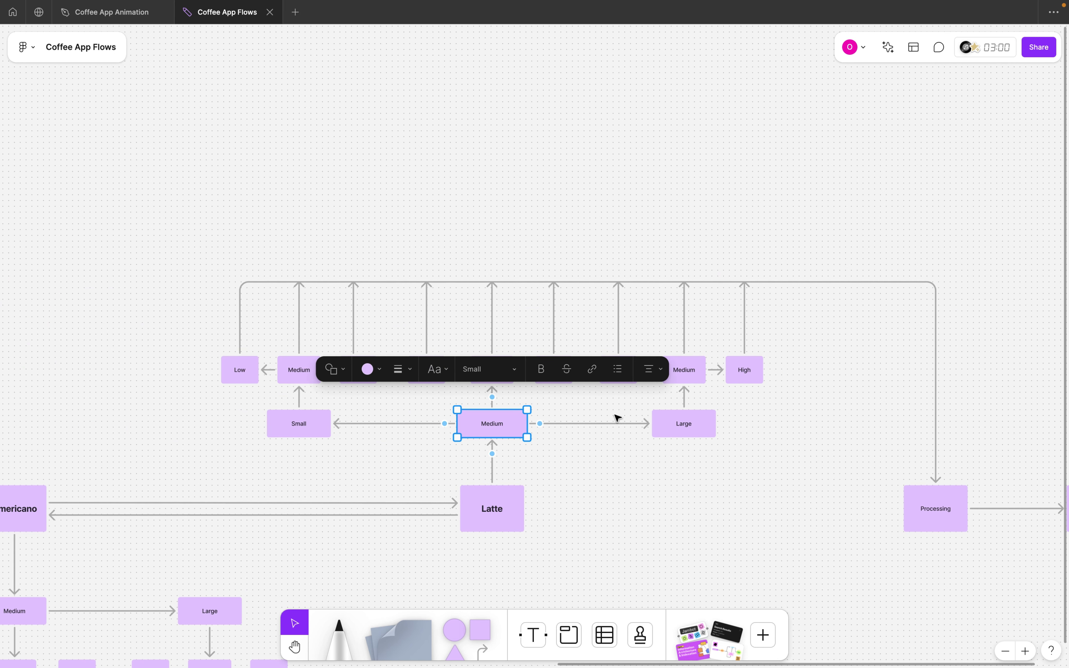
click(677, 429)
click(554, 263)
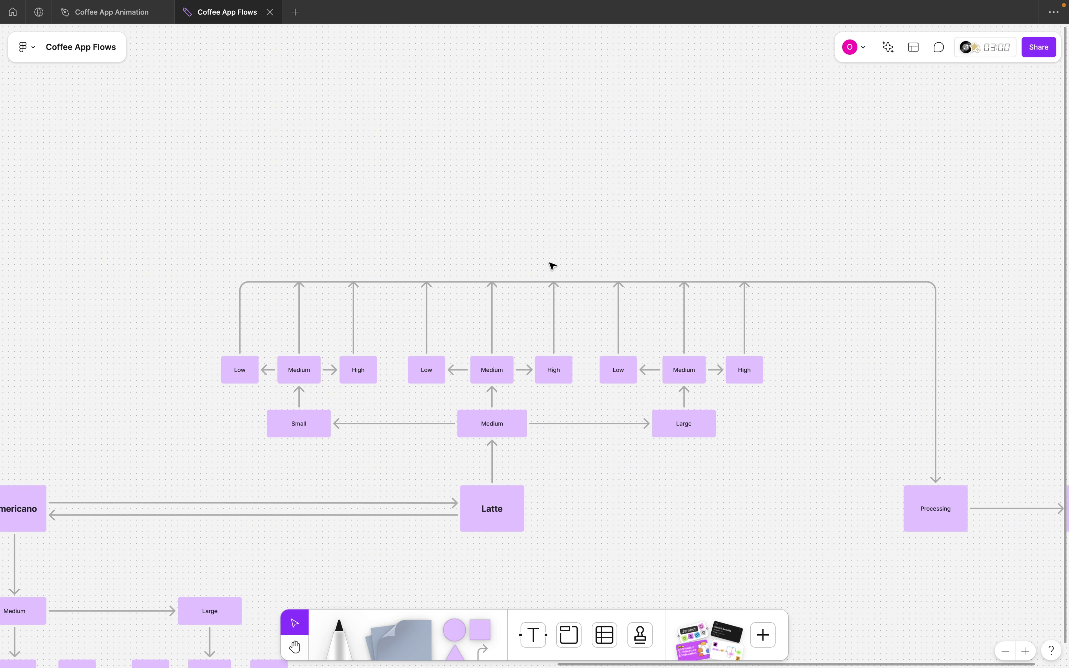
Examine the Low, Medium and High concentration options of the Small size and the whole branch structure above Latte
click(241, 373)
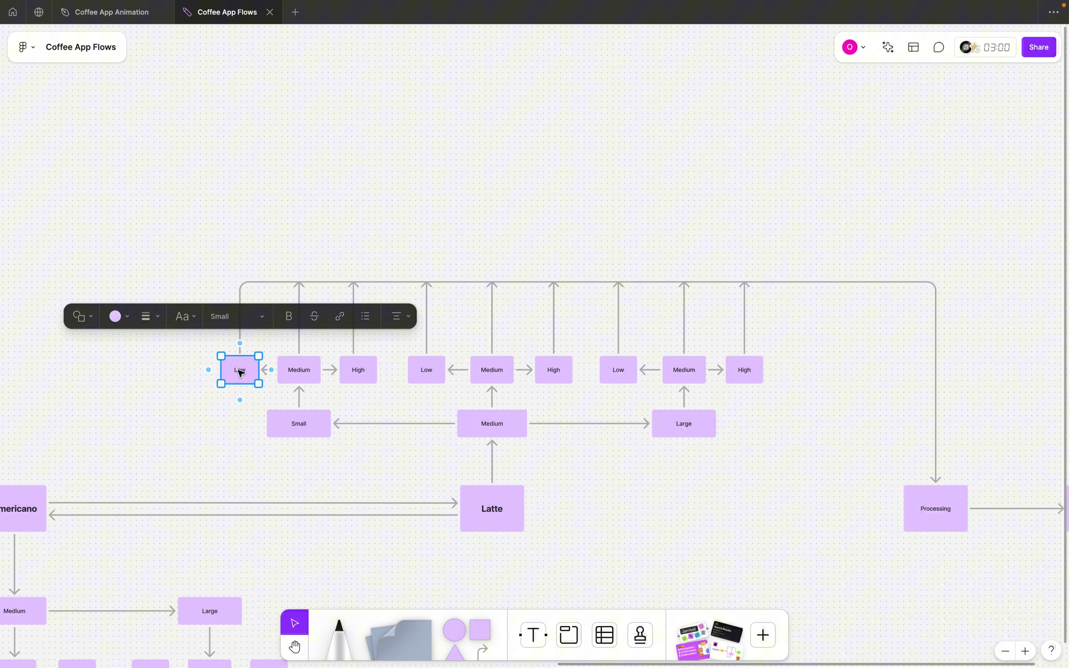
click(300, 375)
click(361, 375)
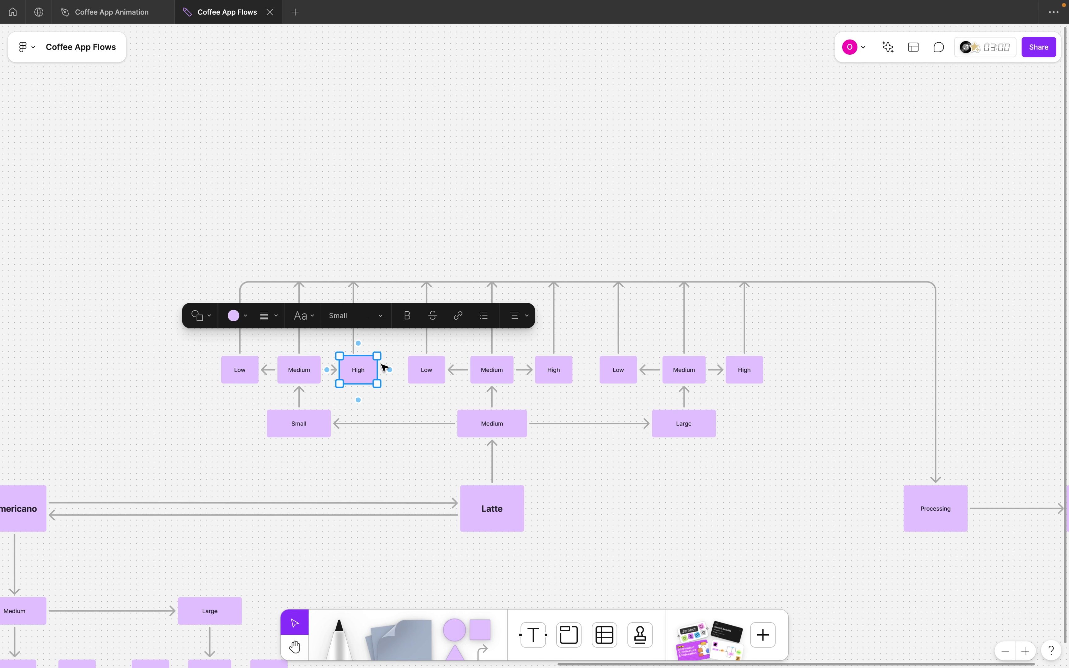
click(193, 215)
drag(156, 236, 750, 482)
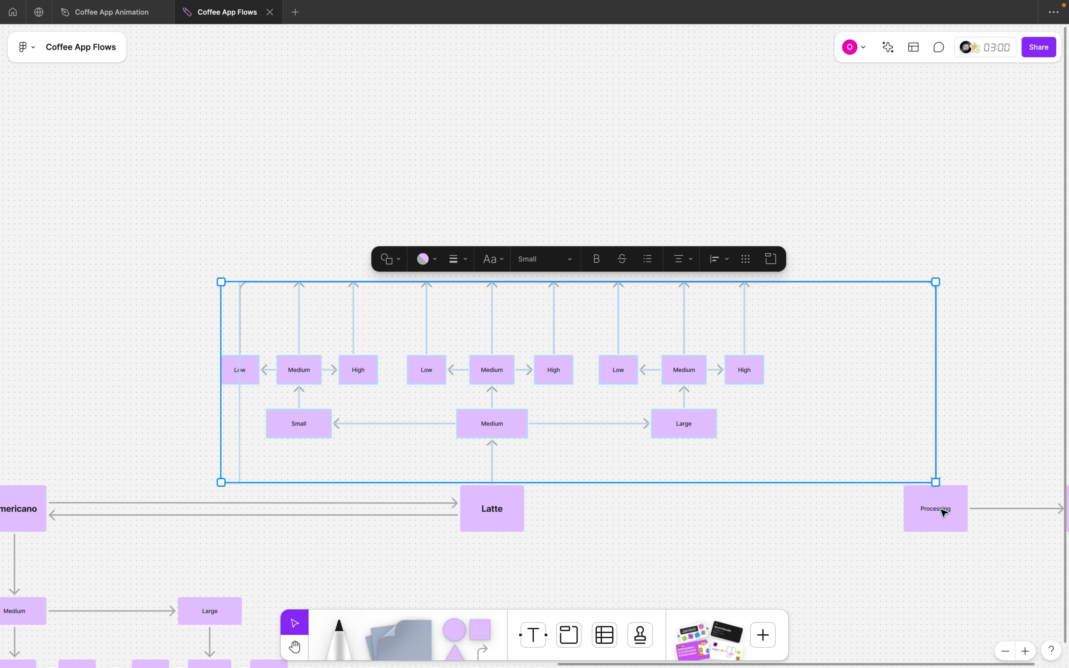
Review the Processing and Success stages at the end of the flow, then return to the Coffee App Animation file
click(943, 512)
scroll(942, 509, right, 10)
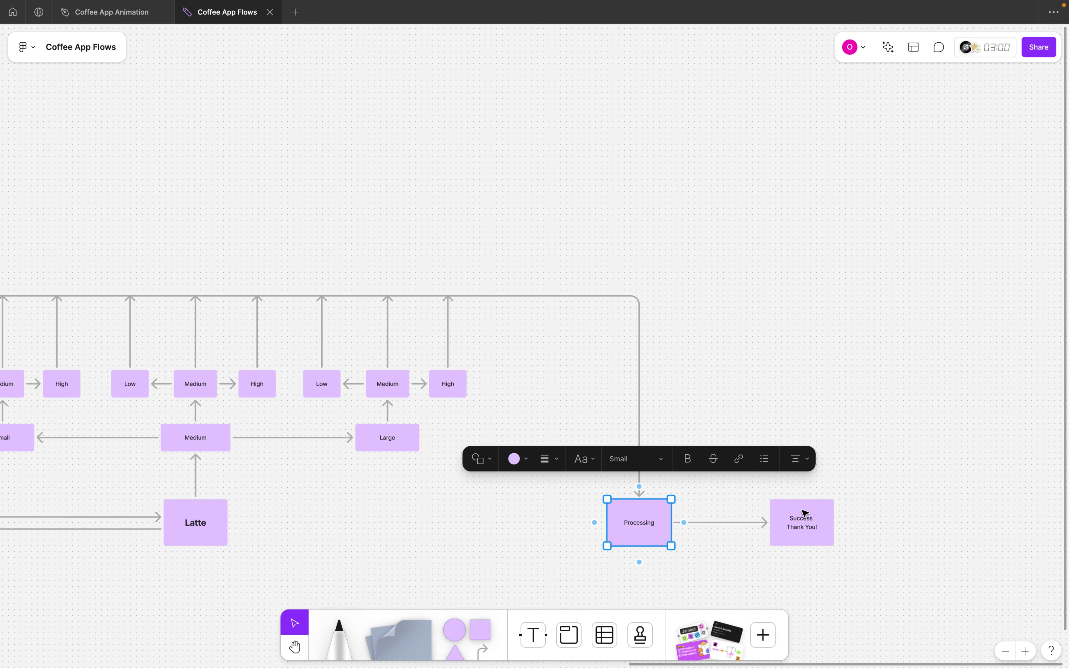
click(804, 513)
key(Escape)
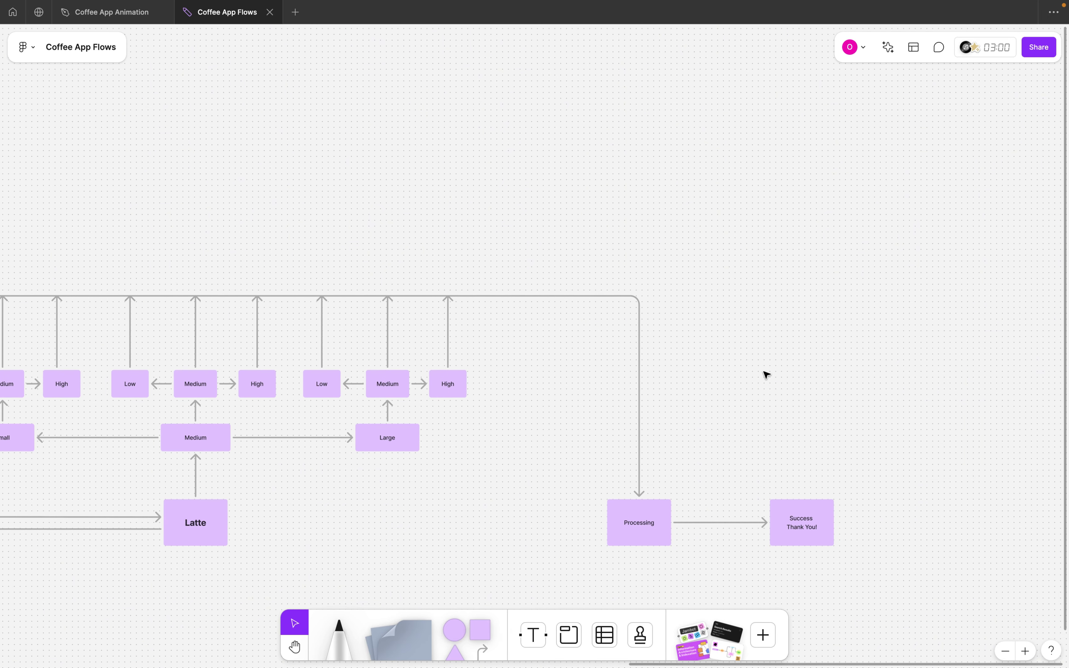
key(ctrl+shift+Tab)
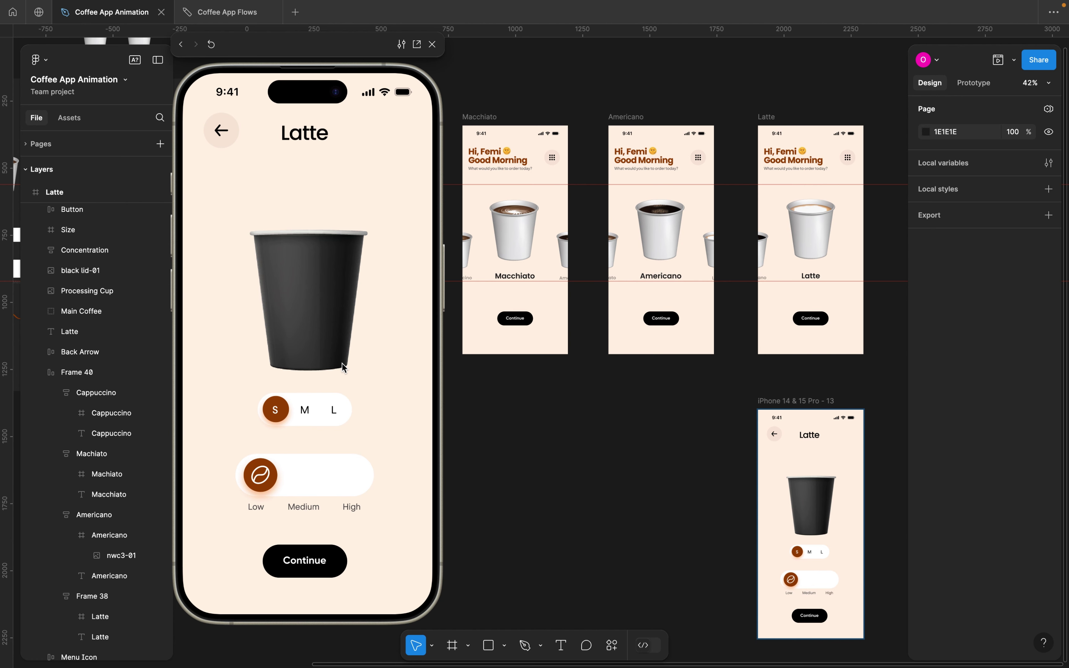
Close the prototype preview and move the iPhone 14 & 15 Pro - 13 frame below the Cappuccino frame, to X 259, Y 1428
click(307, 412)
click(308, 413)
click(433, 45)
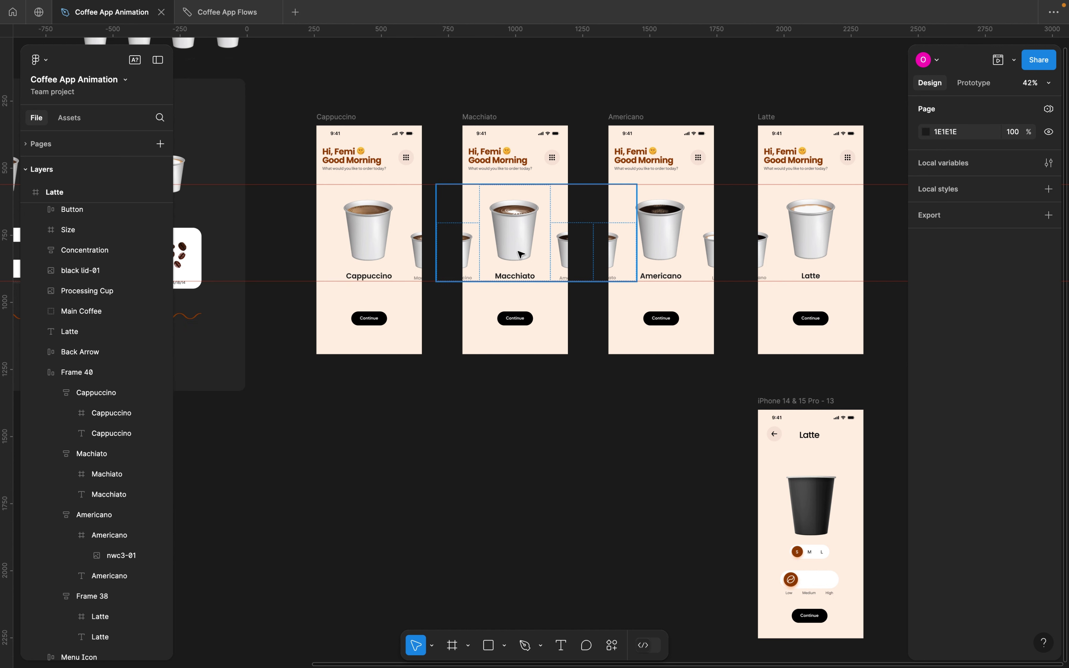
scroll(521, 256, down, 5)
drag(703, 343, 433, 348)
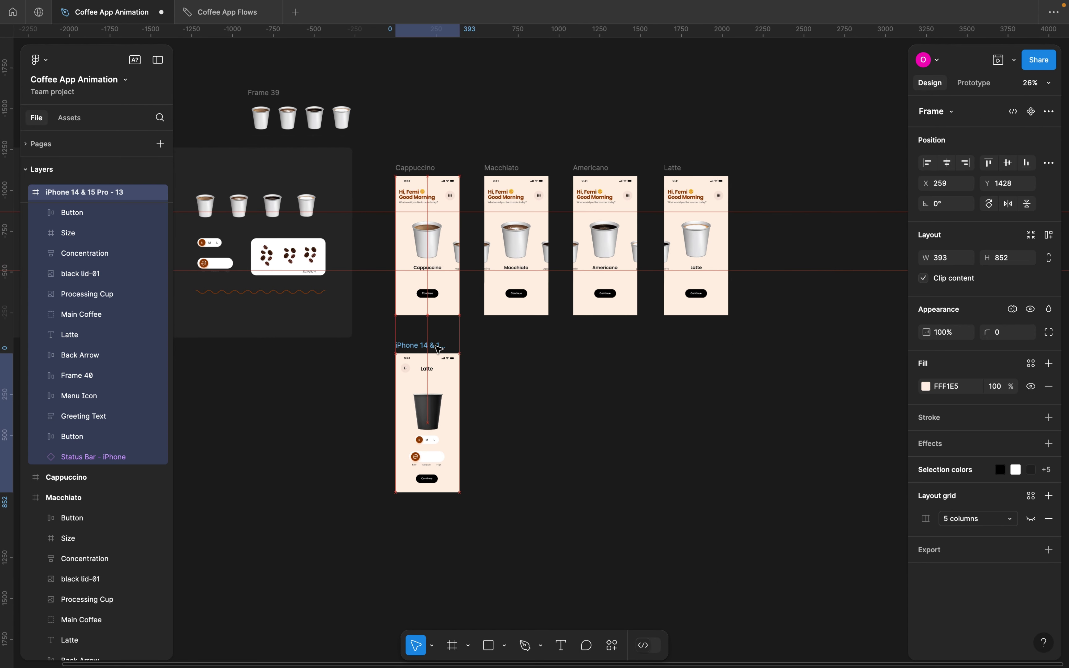
Duplicate the iPhone 14 & 15 Pro - 13 frame and place the copy beside it at X 816, Y 1428
scroll(430, 438, up, 4)
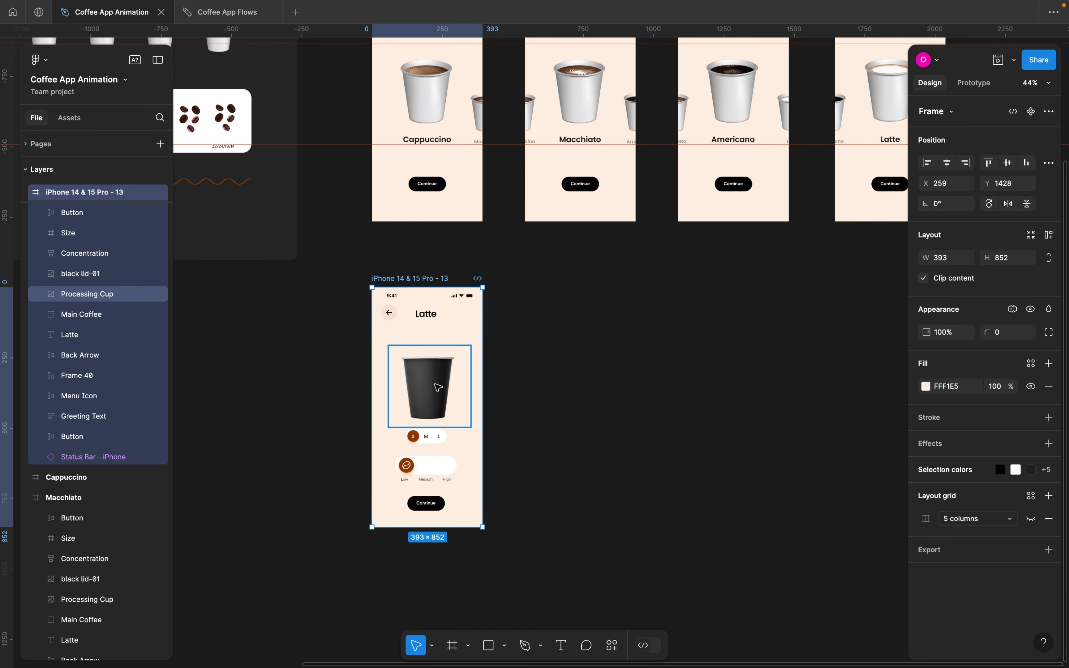
scroll(437, 388, up, 4)
click(429, 391)
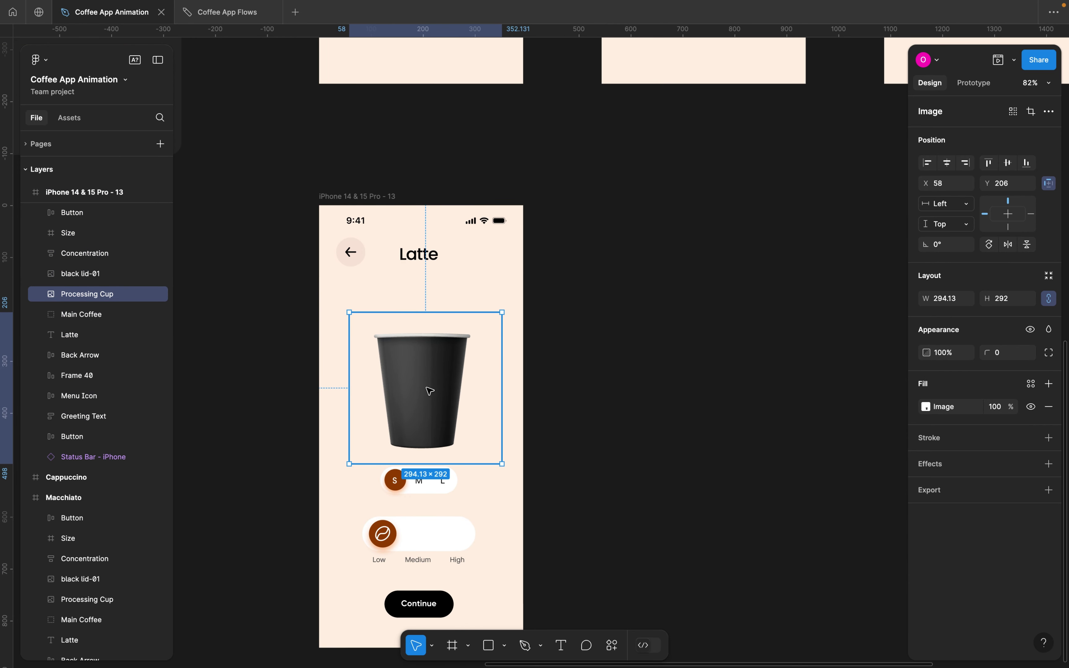
click(392, 488)
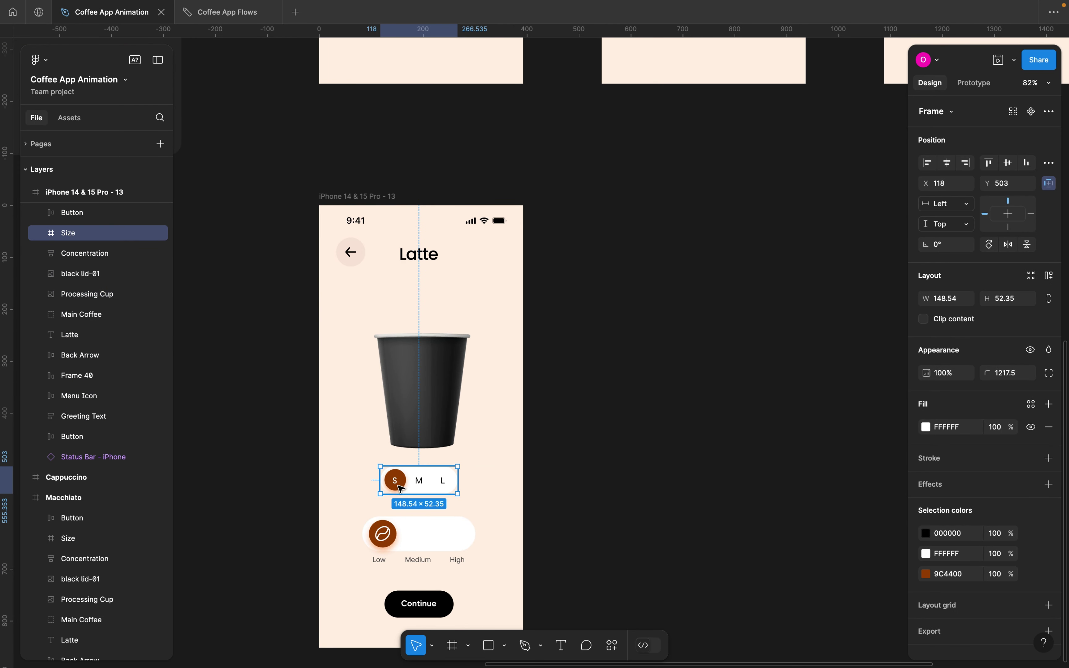
scroll(442, 334, down, 3)
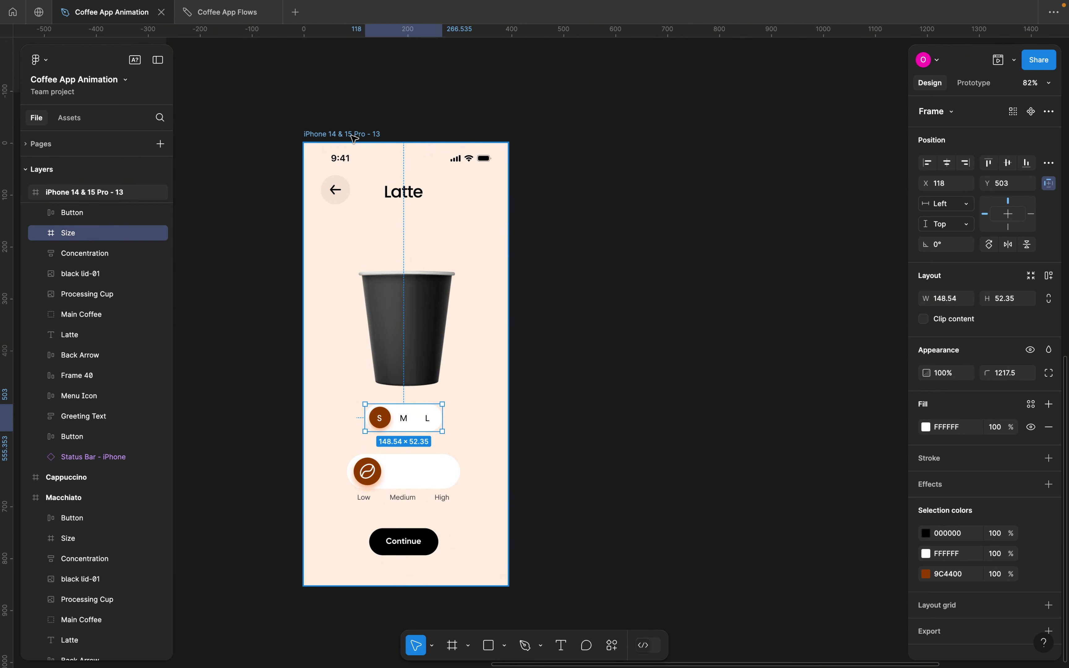
click(351, 132)
scroll(351, 136, down, 2)
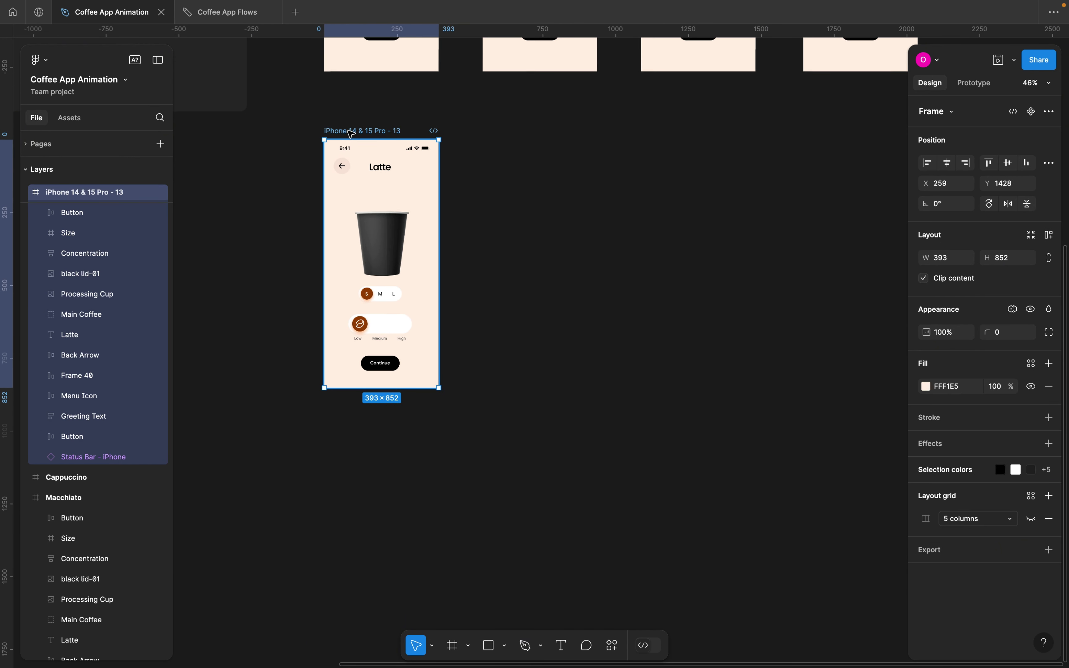
drag(351, 132, 512, 131)
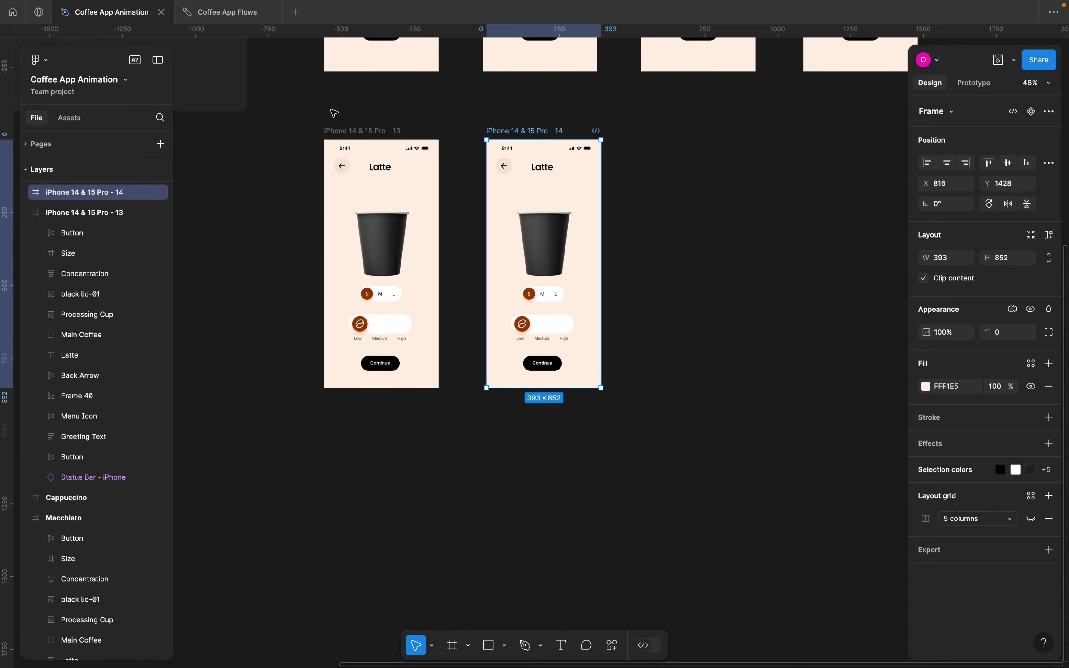
Create a horizontal ruler guide across the canvas, placed in the empty area below the two black-cup Latte frames
click(332, 111)
drag(317, 35, 325, 277)
scroll(326, 277, up, 2)
scroll(326, 276, up, 3)
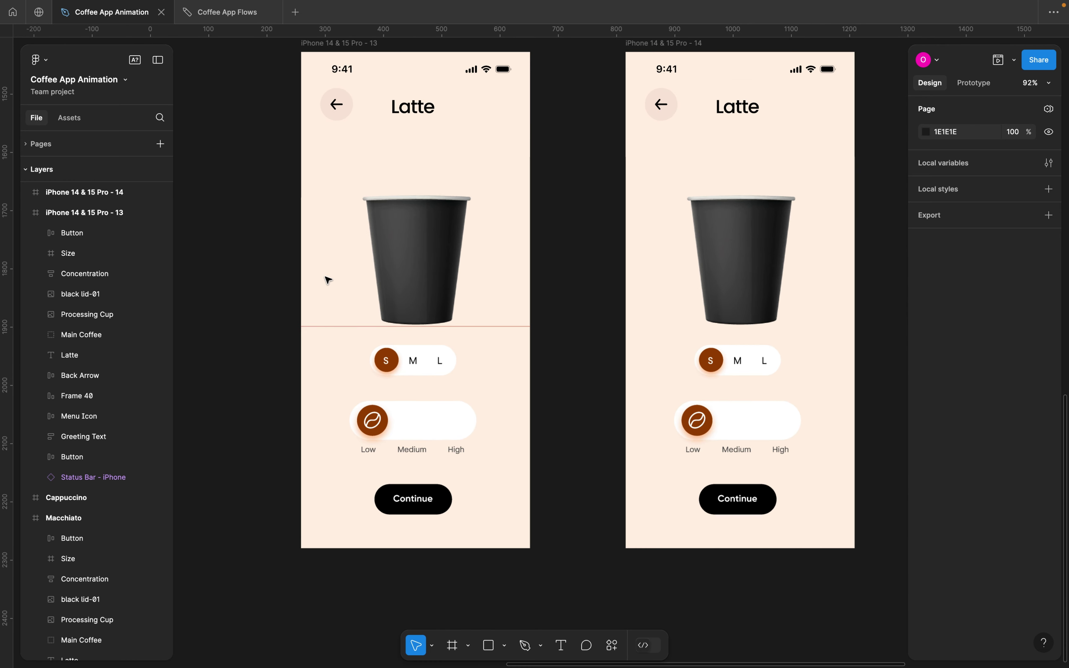
scroll(315, 314, down, 2)
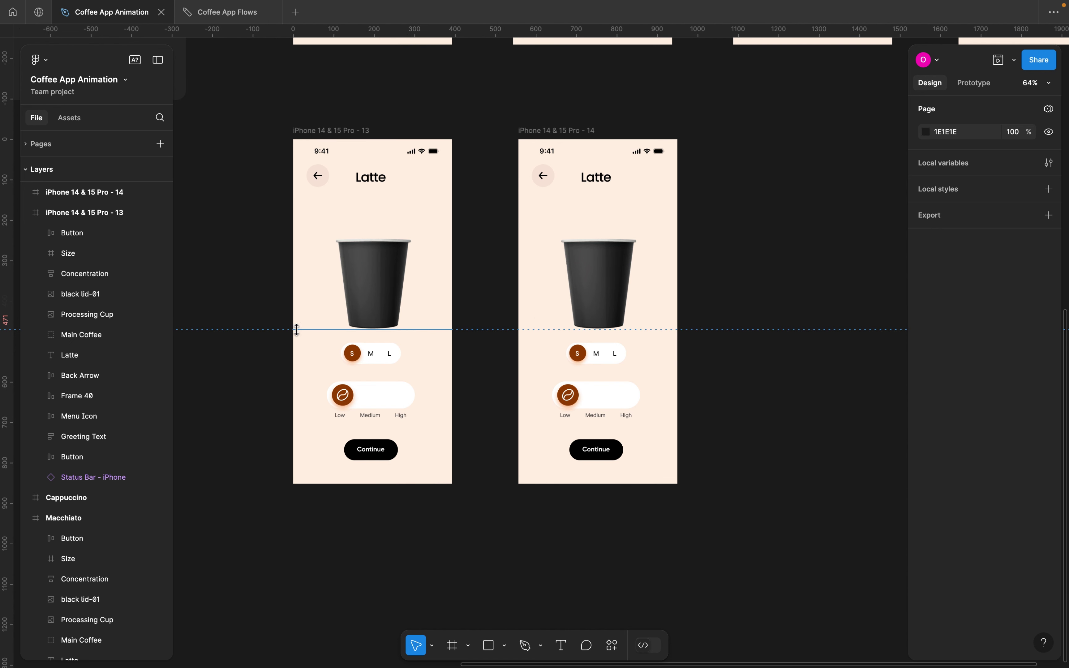
drag(299, 347, 318, 529)
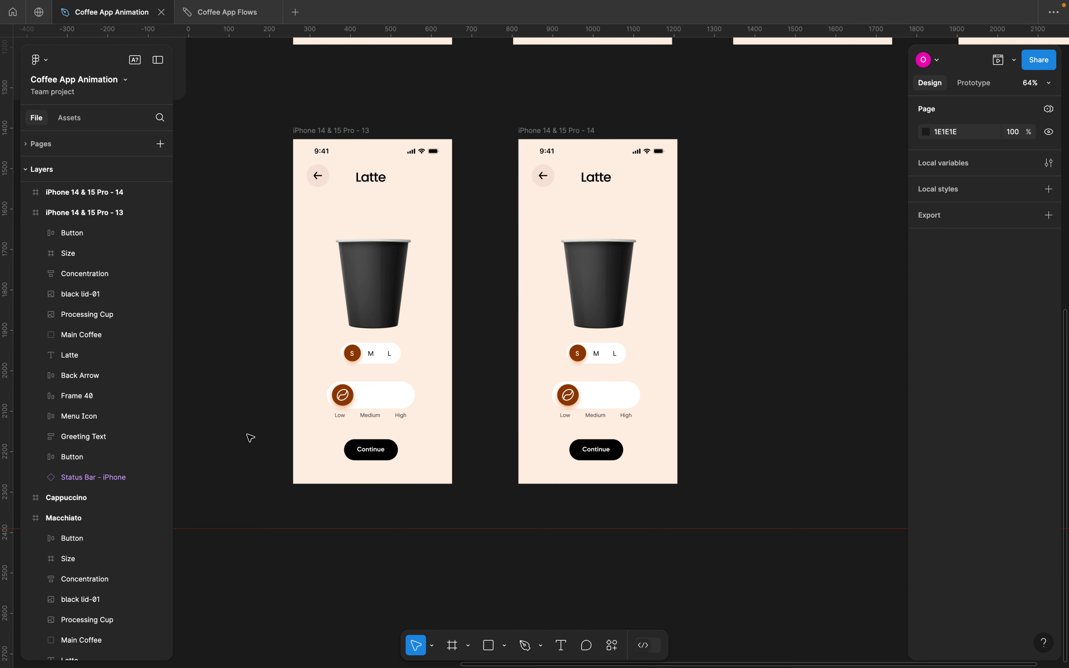
Collapse all expanded top-level frames in the layer list, down to Starter Kit
click(25, 212)
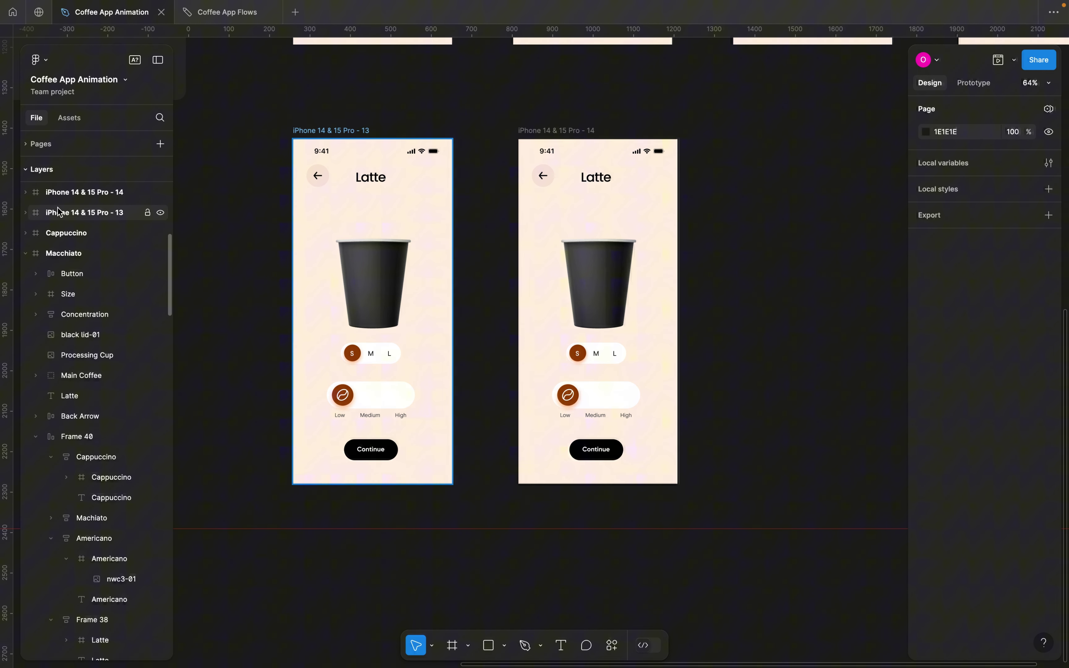
click(25, 254)
click(25, 274)
click(25, 294)
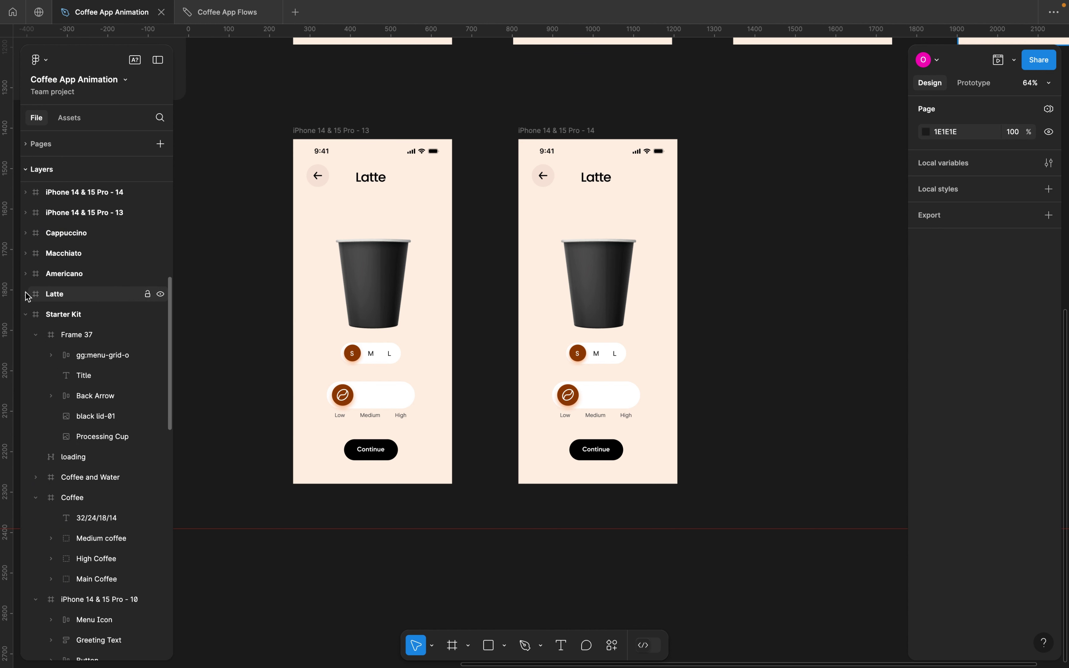
click(25, 314)
click(50, 319)
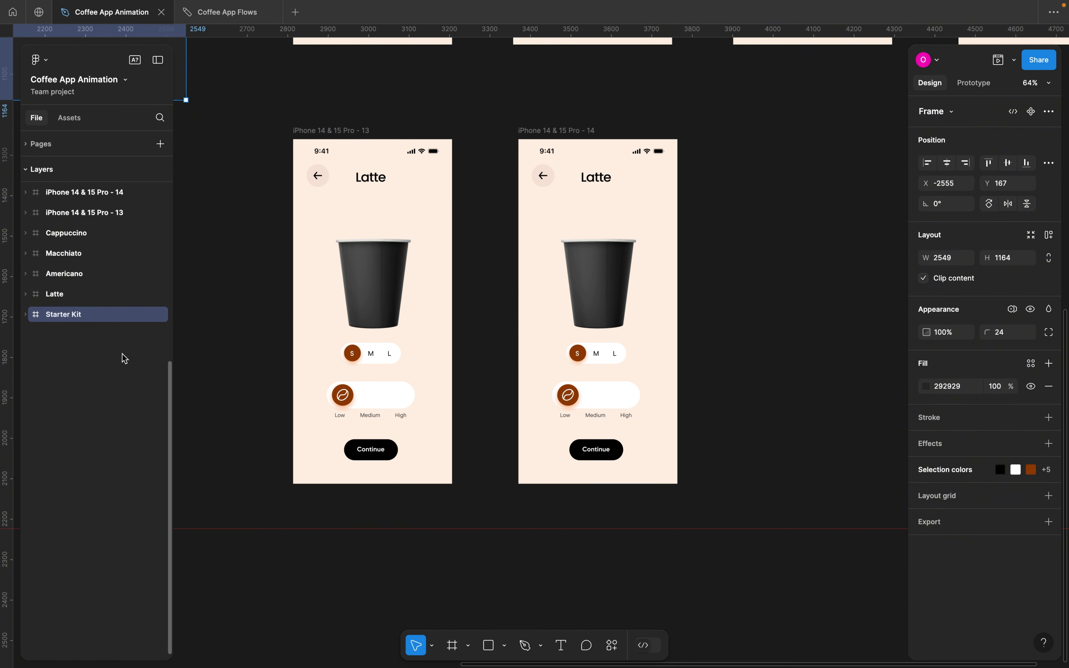
Move the horizontal canvas guide up to the base of the black cups in both Latte frames
drag(261, 527, 270, 329)
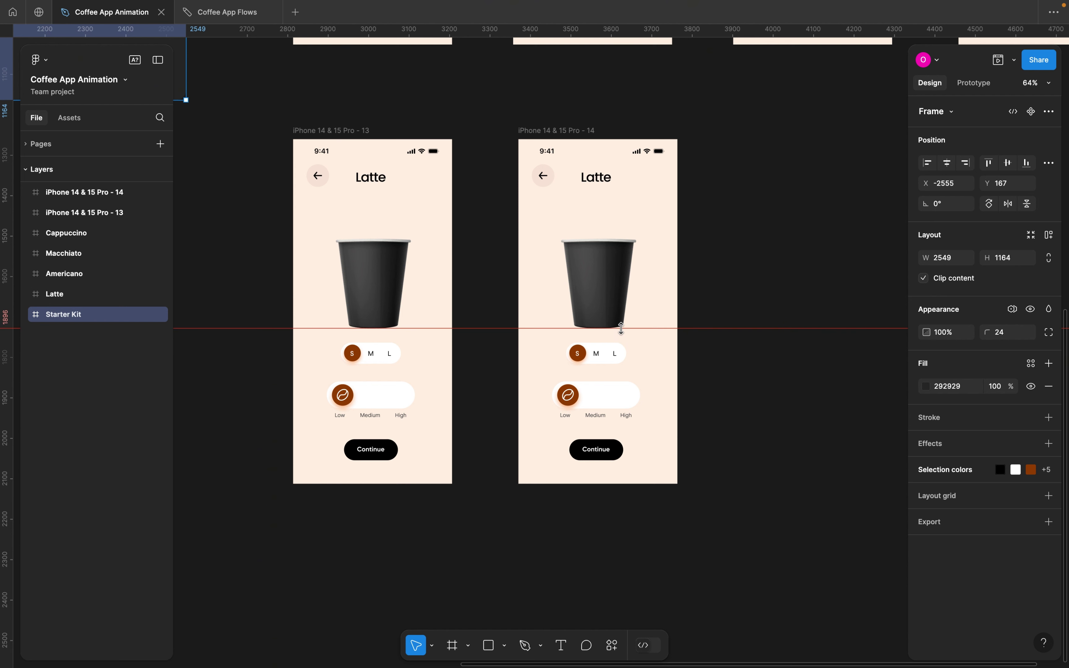
click(318, 131)
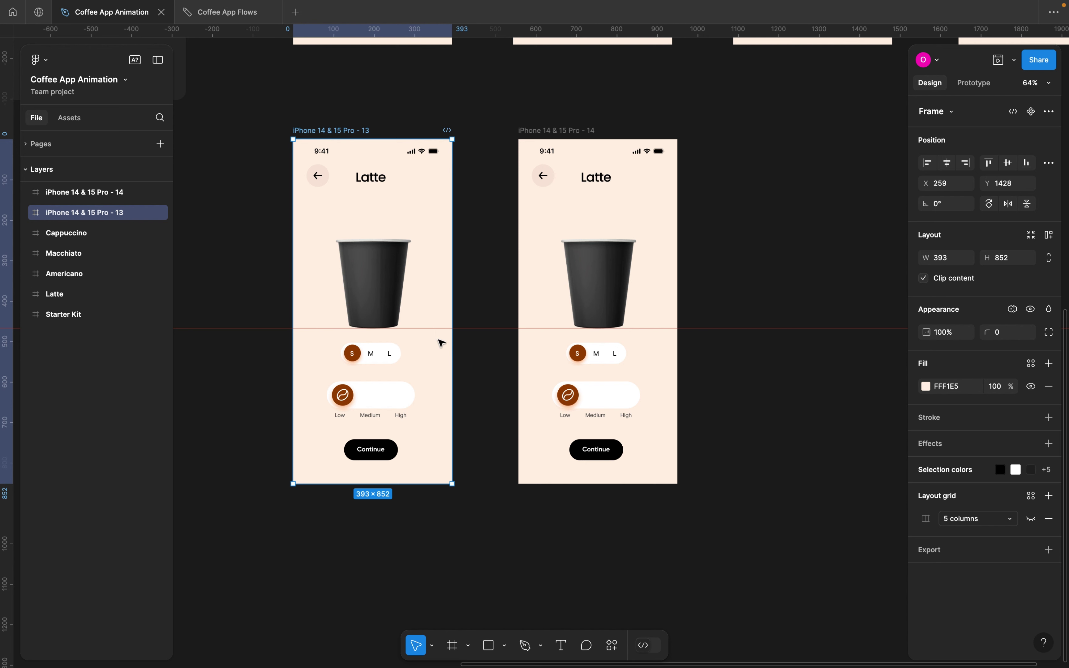
Scale the Processing Cup in iPhone 14 & 15 Pro - 14 proportionally to about 331 × 329, keeping its base on the guide
click(582, 286)
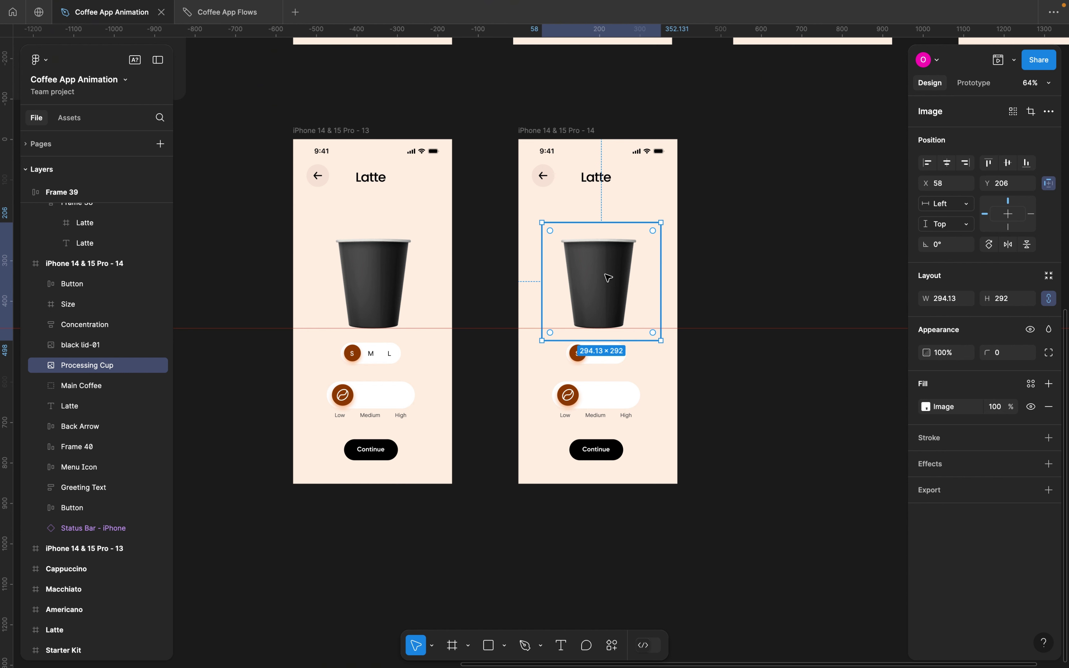
scroll(605, 318, right, 2)
scroll(605, 318, up, 1)
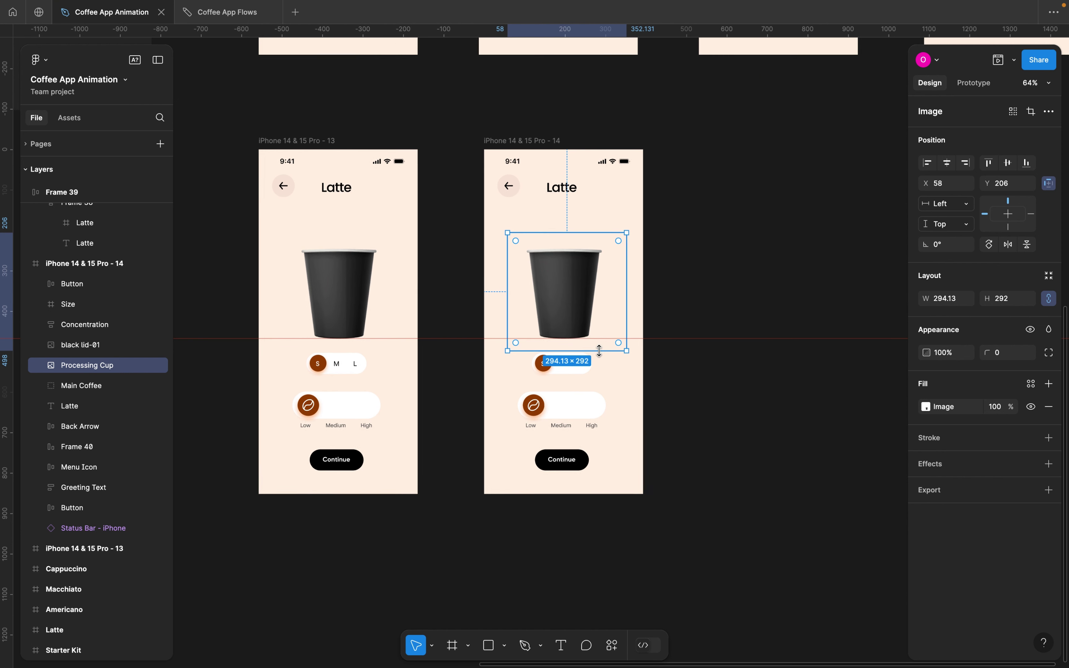
scroll(599, 350, up, 5)
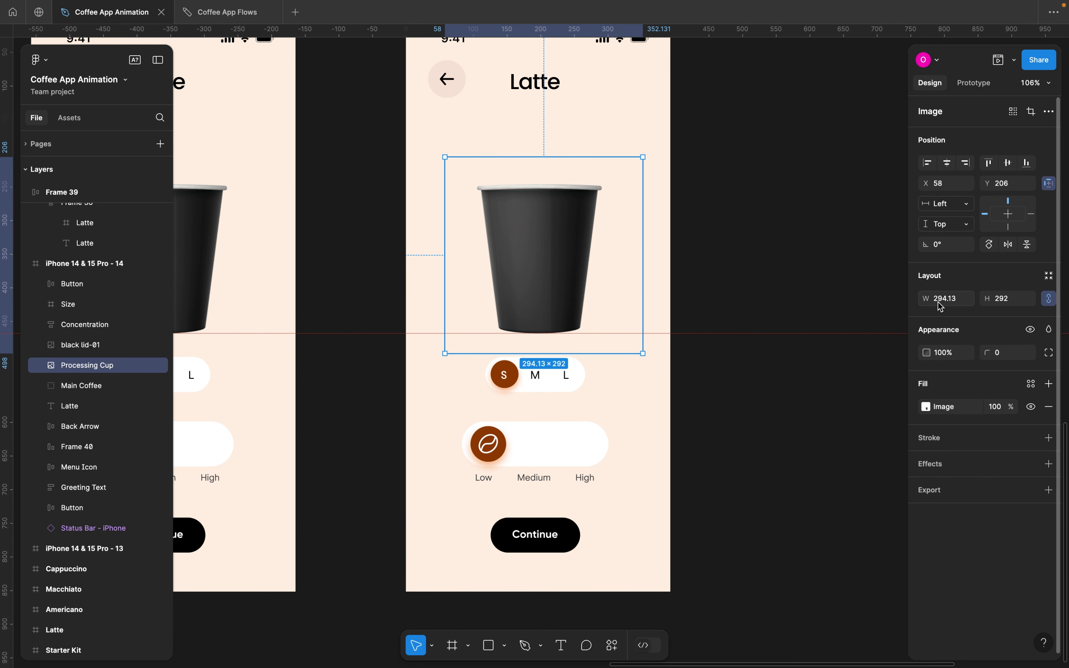
key(k)
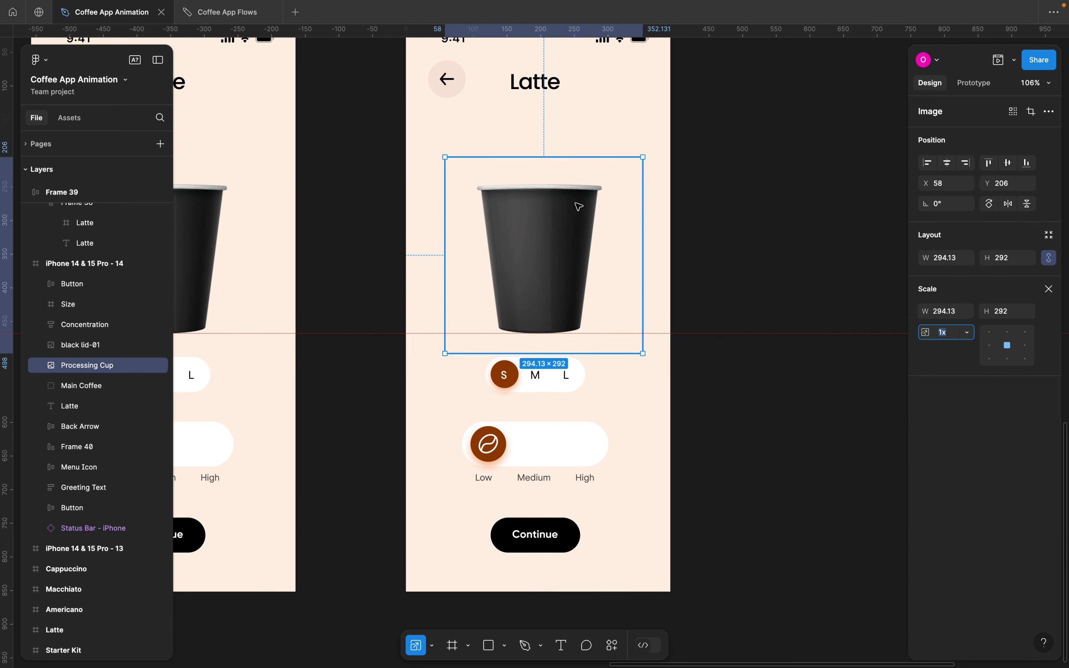
drag(639, 154, 663, 132)
drag(569, 209, 564, 216)
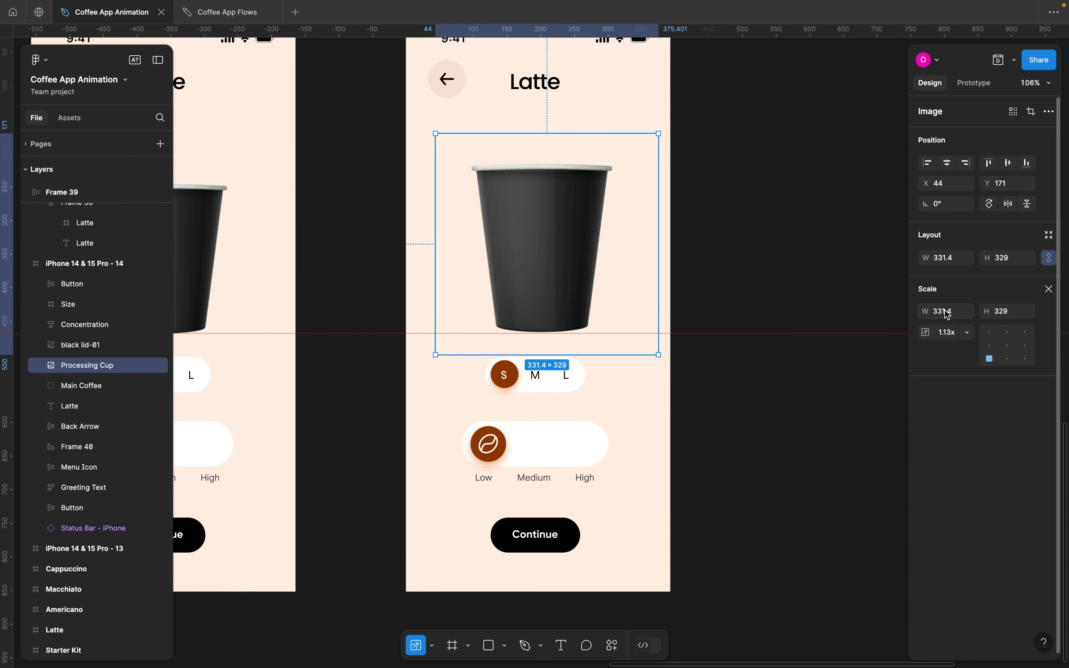
click(742, 258)
Duplicate the iPhone 14 & 15 Pro - 14 frame and place the copy beside it at X 1347, Y 1428
scroll(745, 265, down, 3)
scroll(744, 266, down, 5)
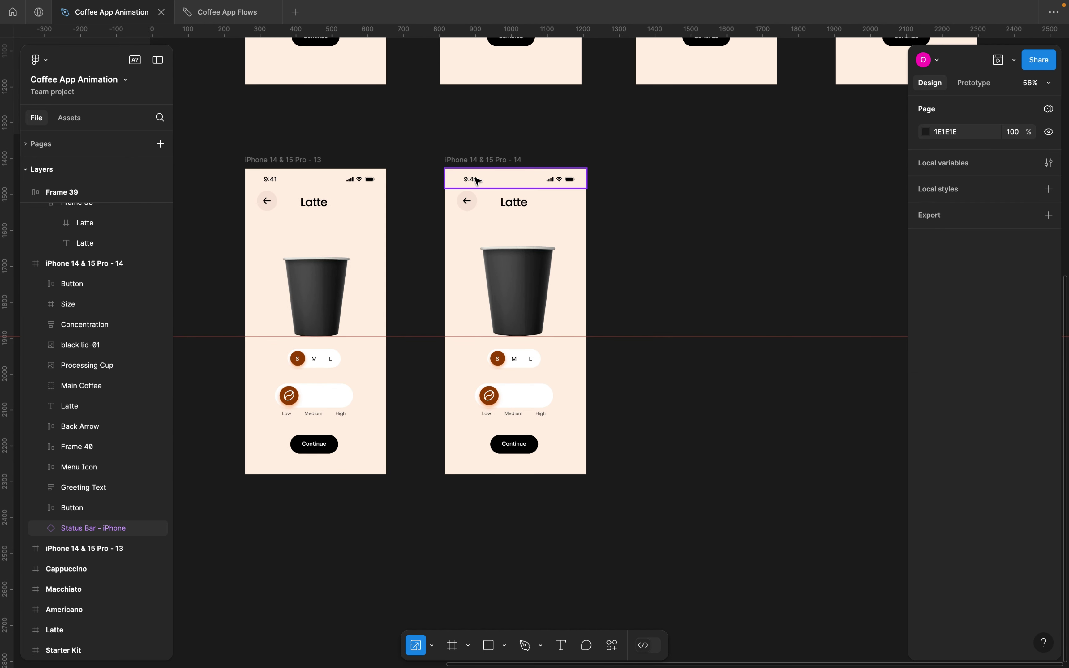
click(469, 162)
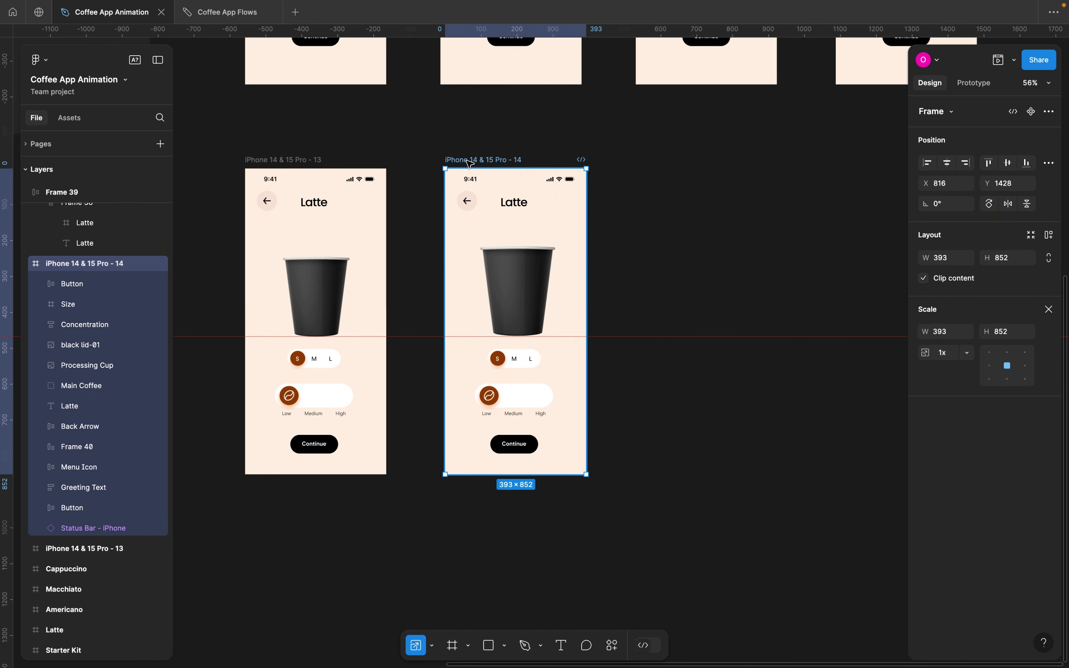
key(ctrl+d)
drag(698, 164, 660, 164)
scroll(641, 265, right, 4)
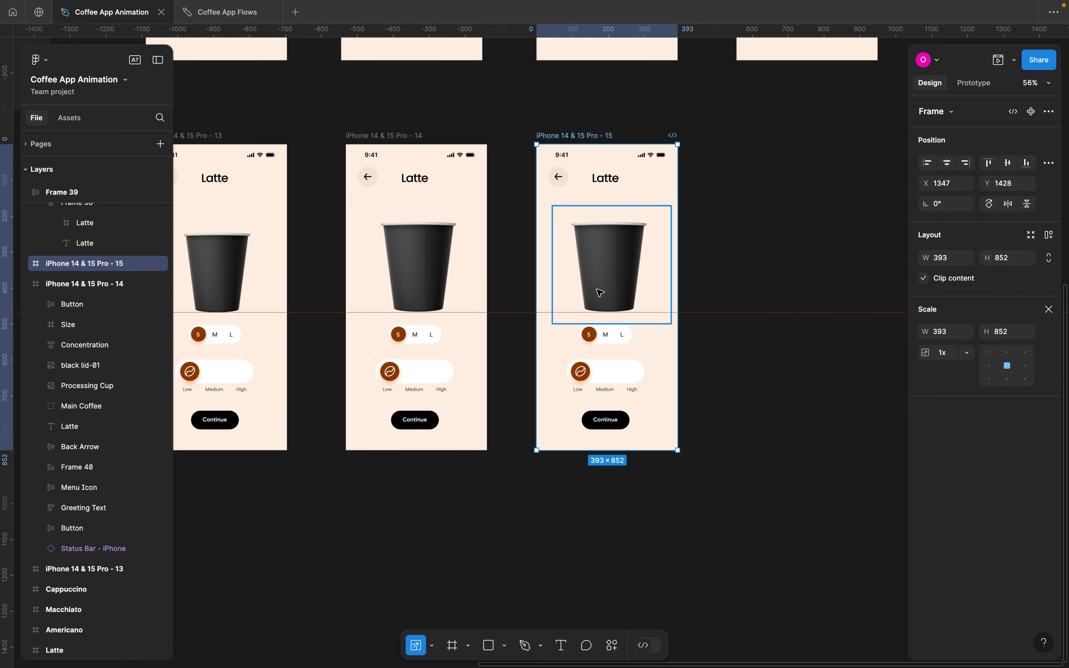
Scale the Processing Cup in iPhone 14 & 15 Pro - 15 proportionally to about 380 × 378
click(602, 291)
scroll(600, 289, right, 3)
scroll(602, 290, up, 3)
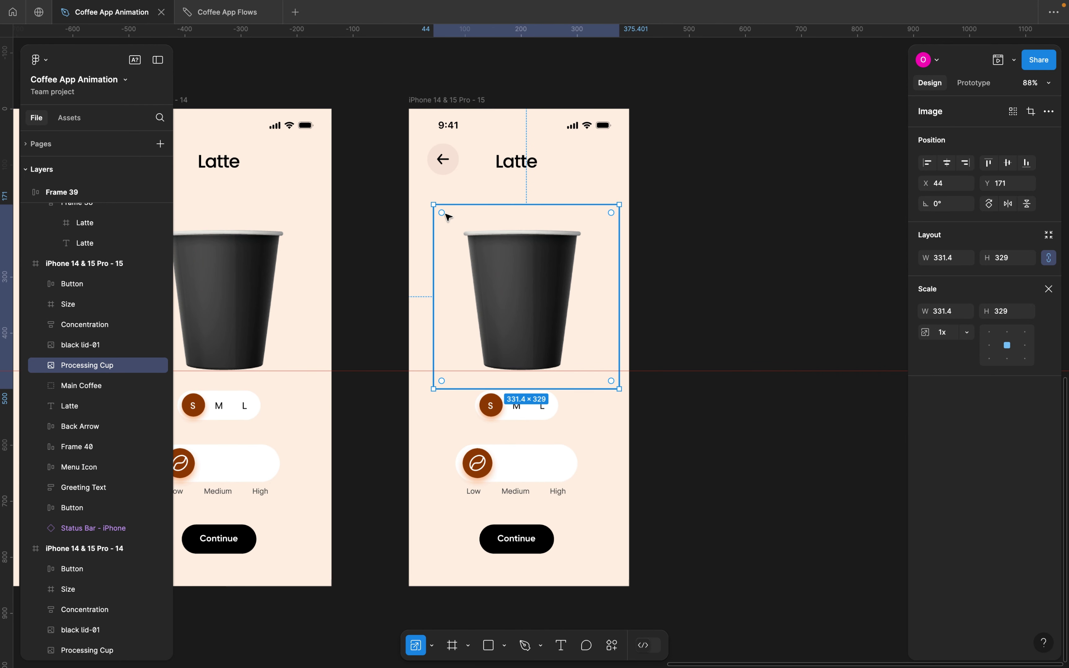
drag(433, 206, 408, 179)
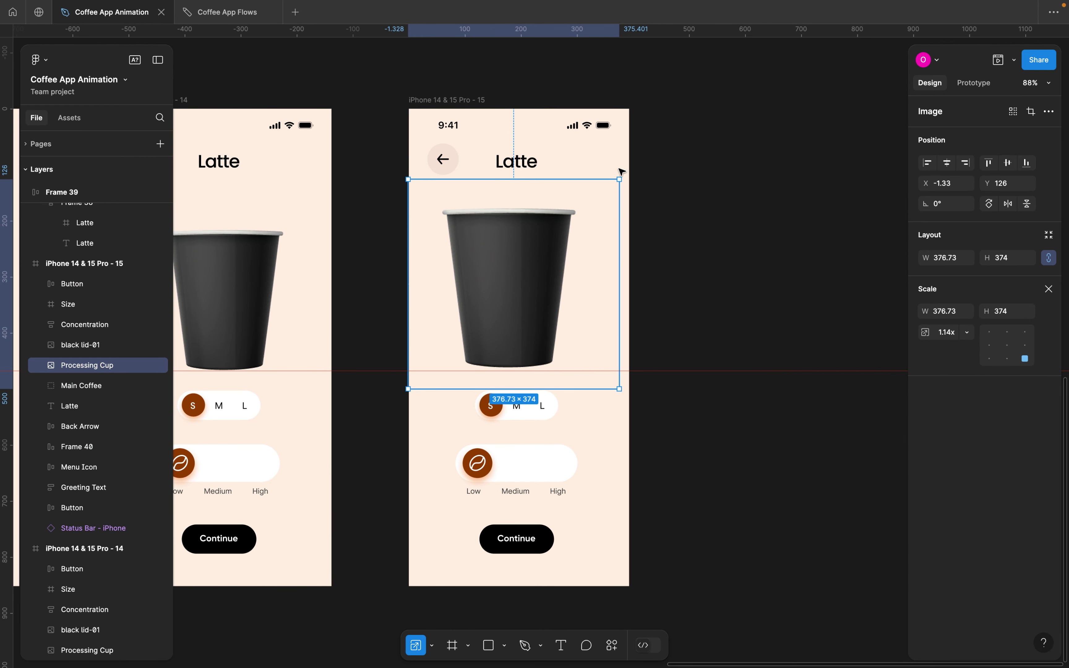
drag(620, 176, 621, 172)
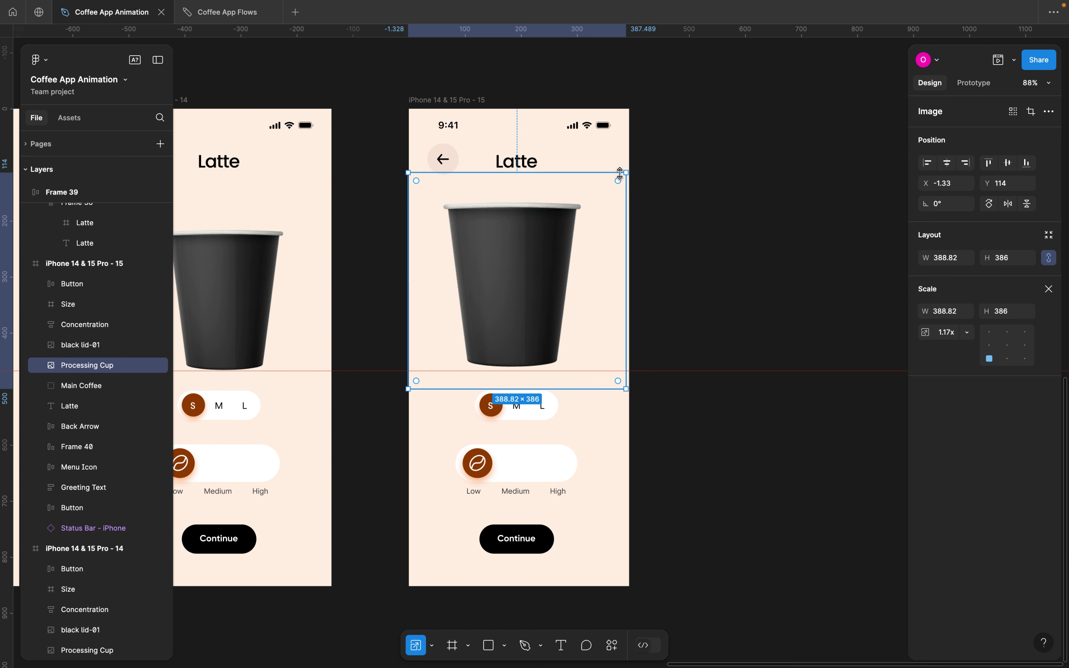
key(super+z)
key(super+z)
click(200, 311)
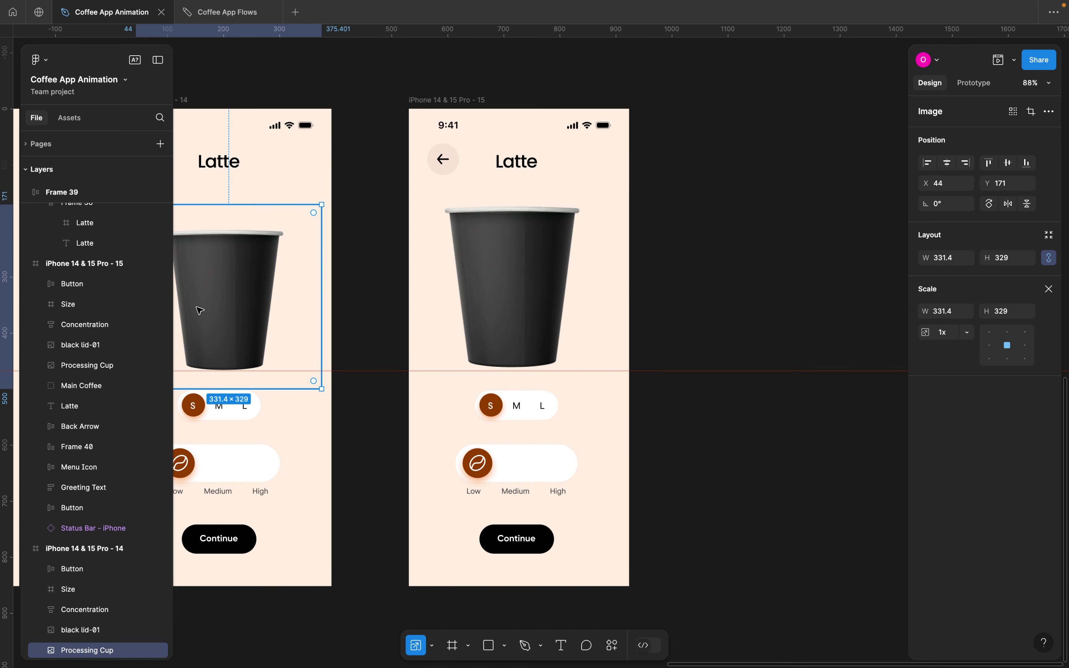
click(547, 274)
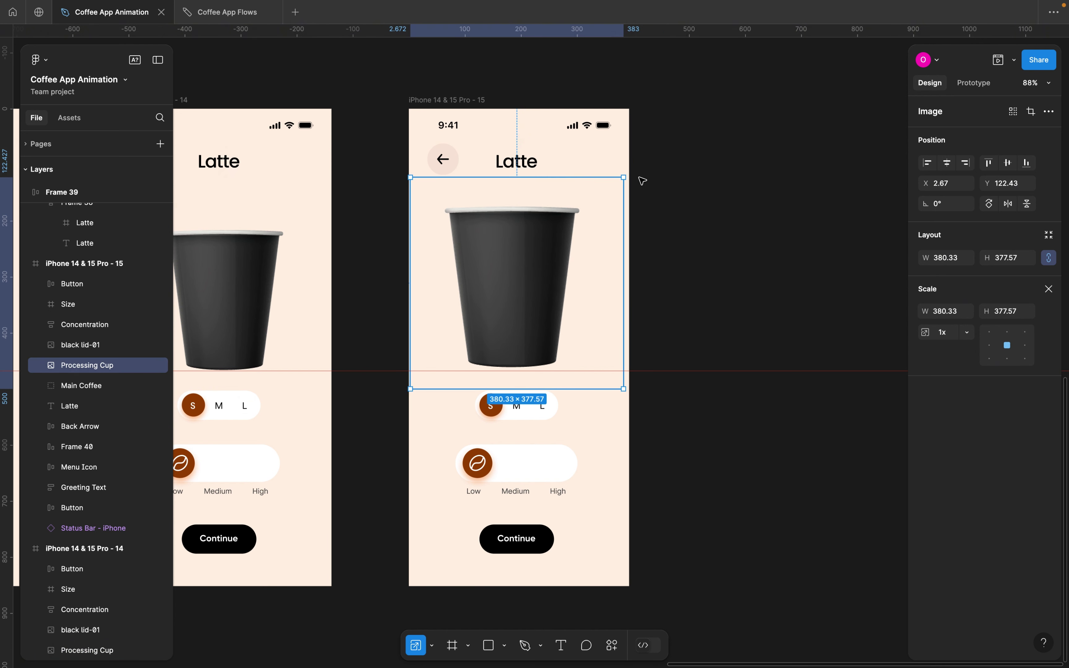
Seat the enlarged cup's base on the guide at Y 126 and align it to the horizontal center of its frame
mouse_move(627, 181)
mouse_down()
mouse_move(620, 187)
mouse_move(625, 180)
mouse_up()
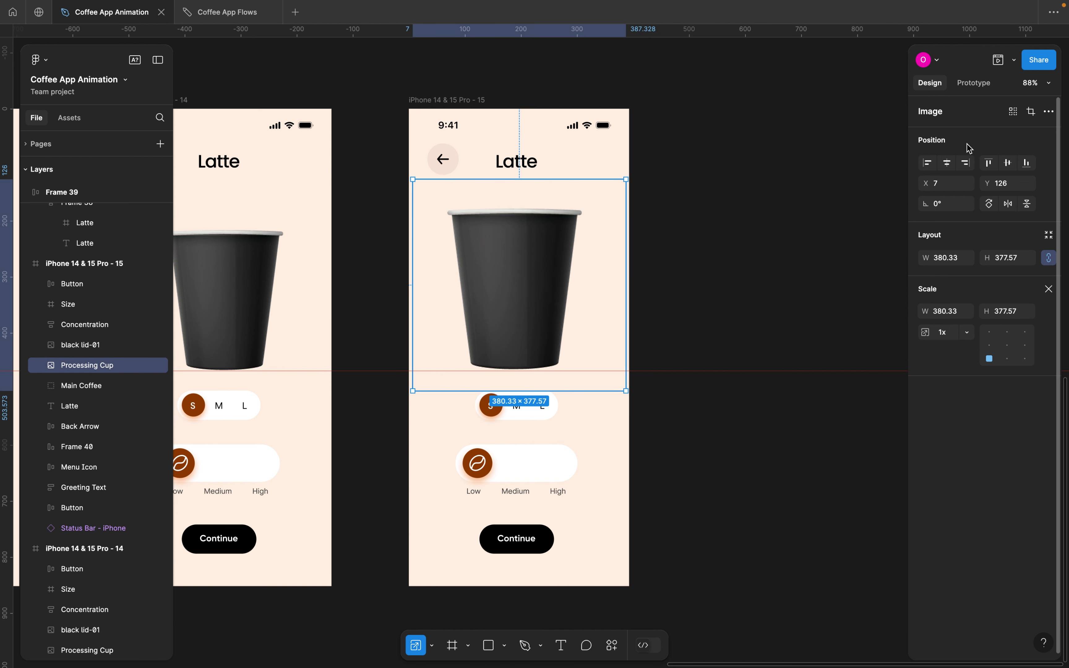
click(948, 164)
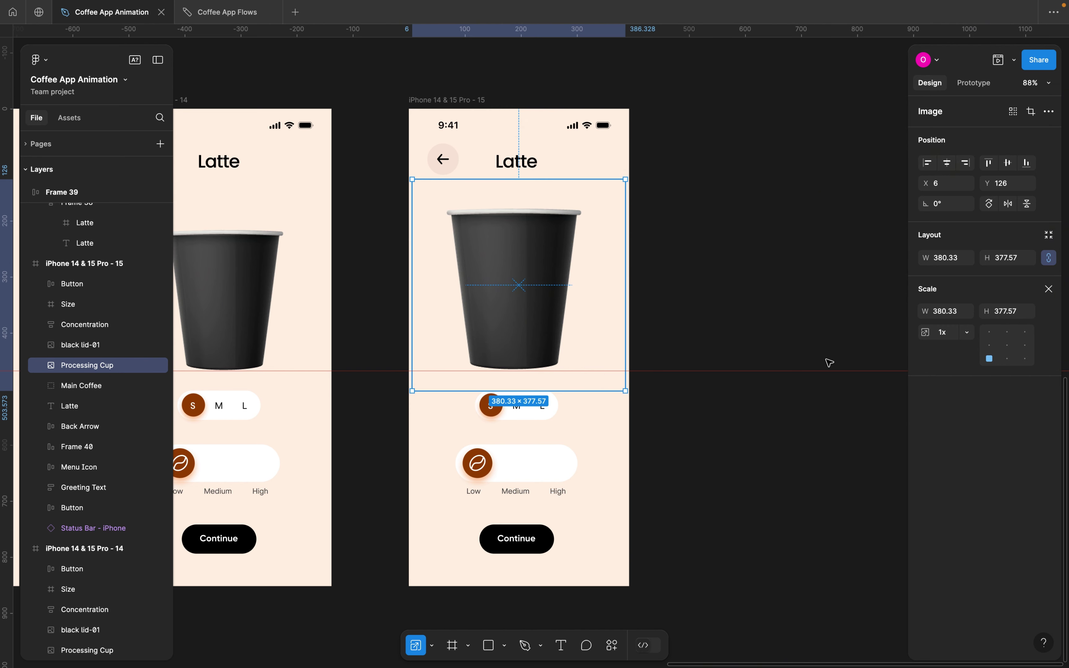
key(v)
scroll(714, 359, down, 5)
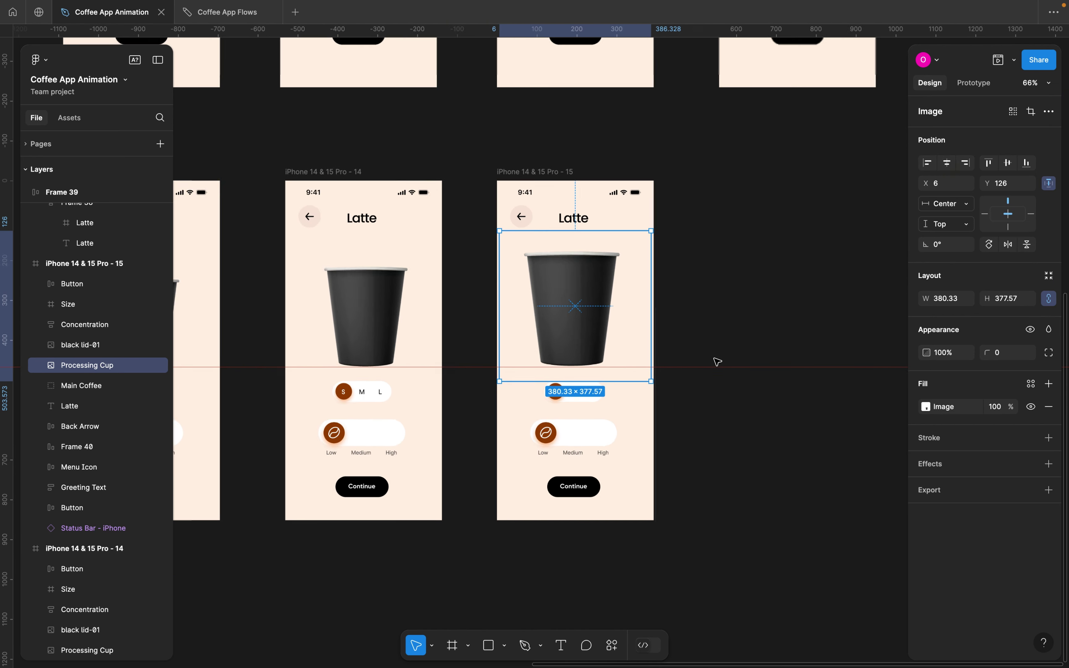
key(Escape)
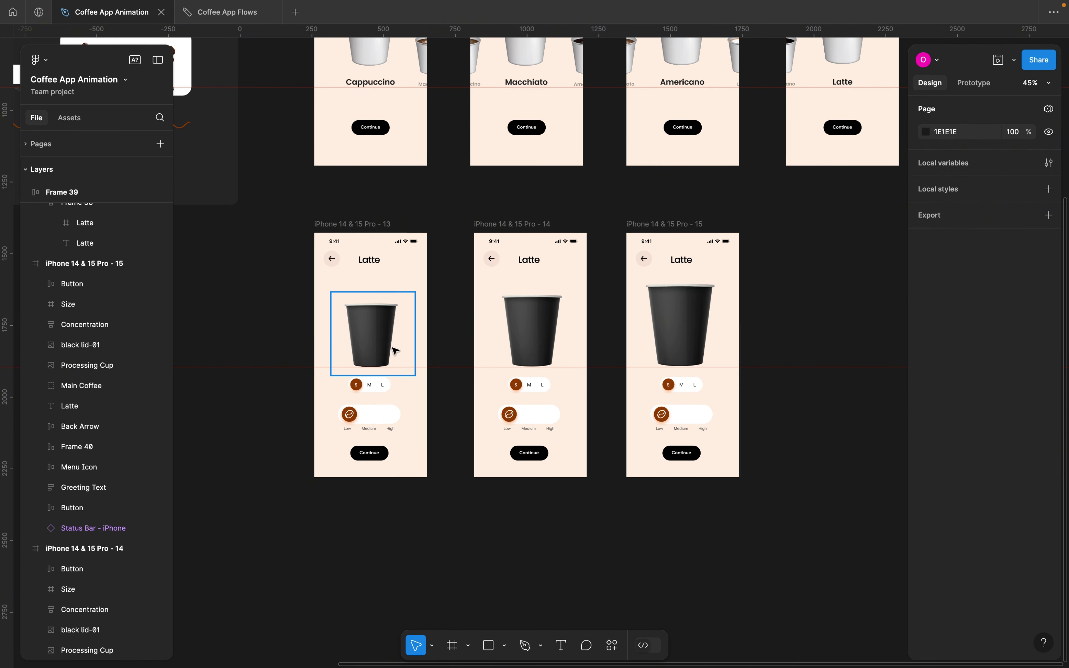
click(375, 343)
click(546, 314)
click(693, 327)
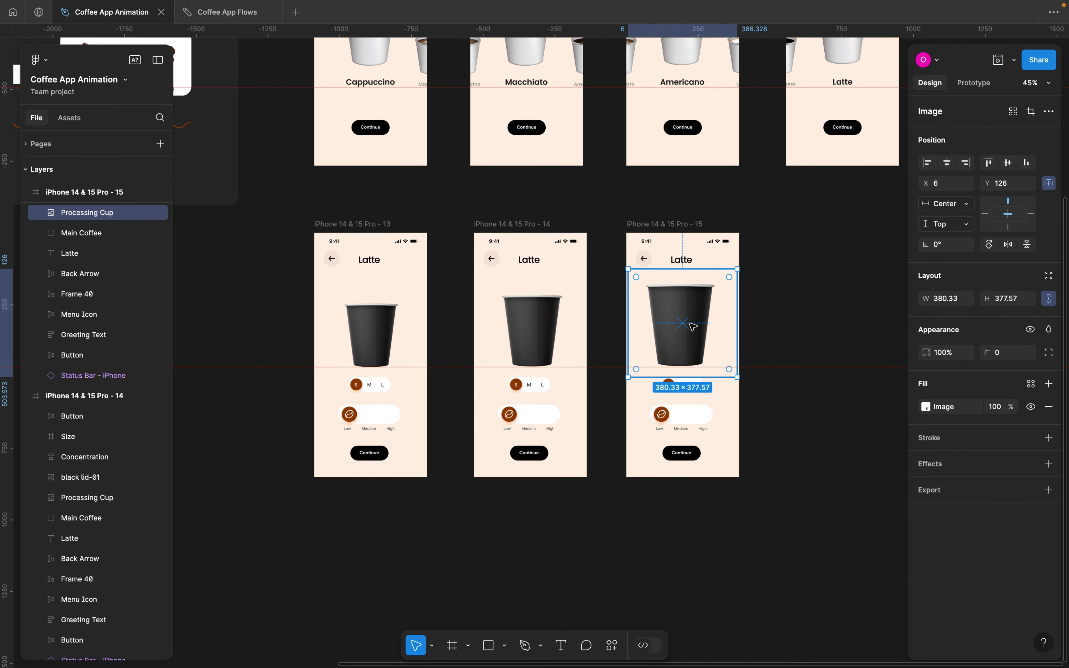
scroll(410, 326, up, 5)
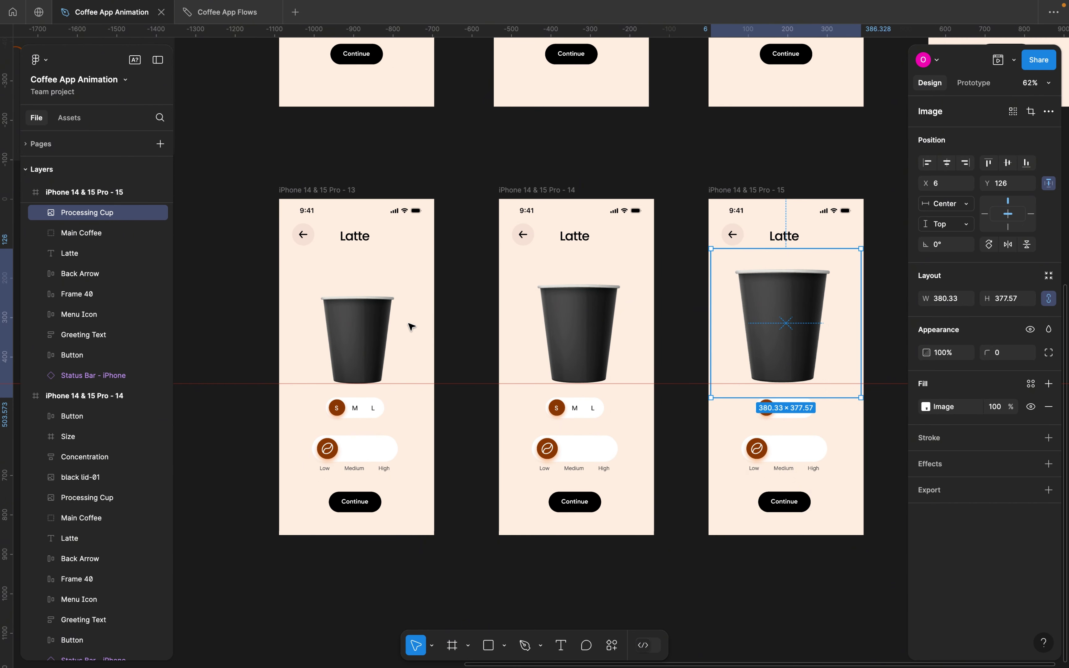
click(458, 347)
scroll(458, 347, right, 1)
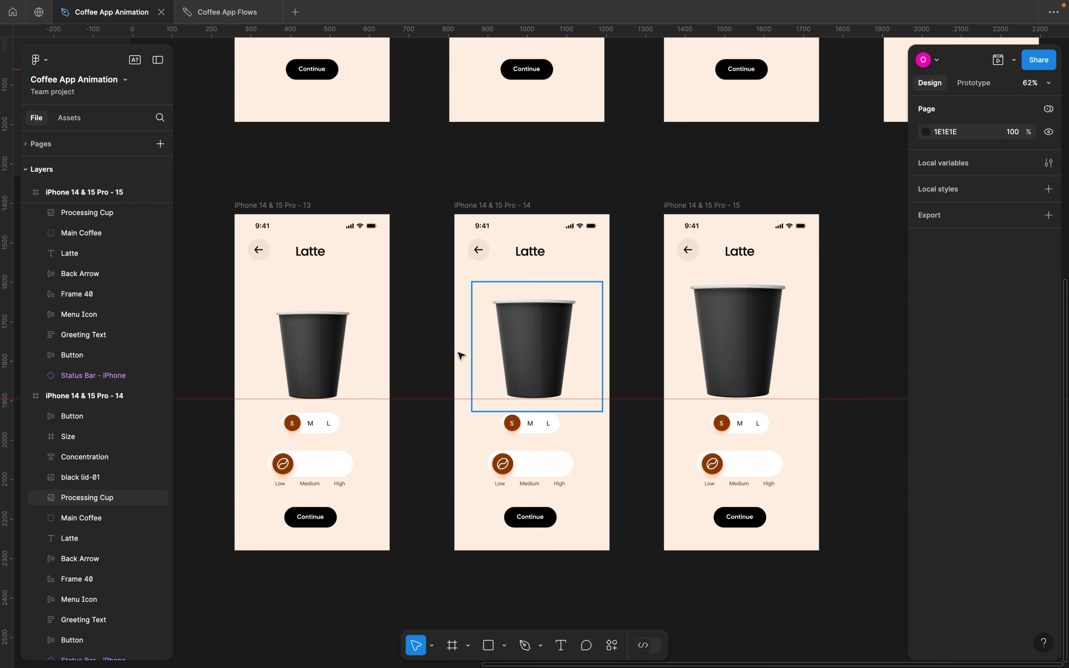
click(353, 341)
click(553, 342)
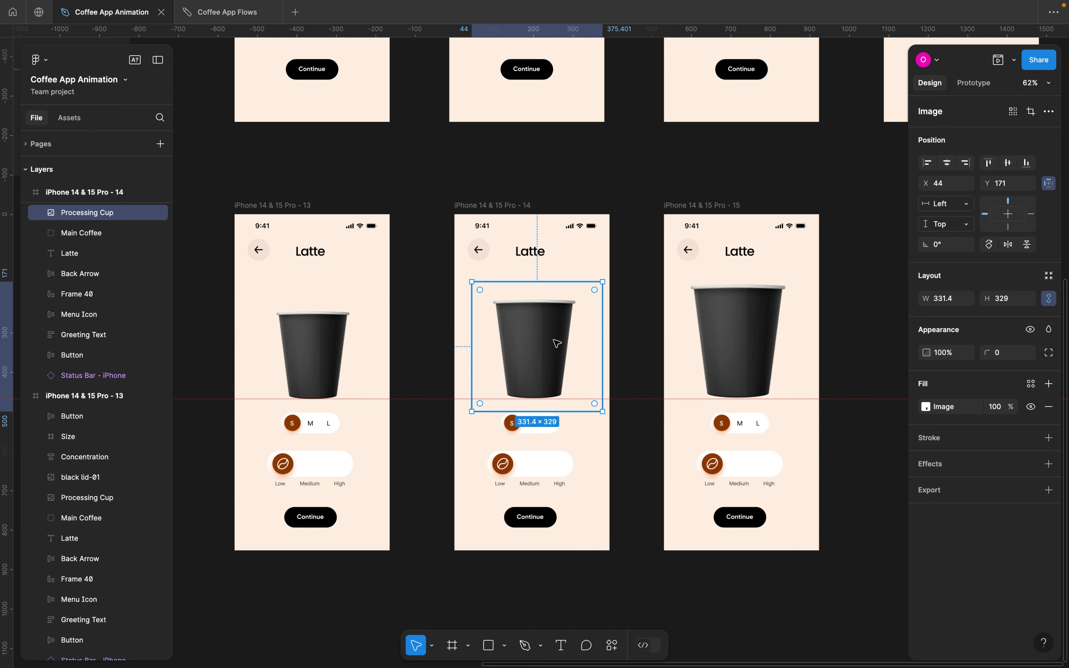
click(726, 351)
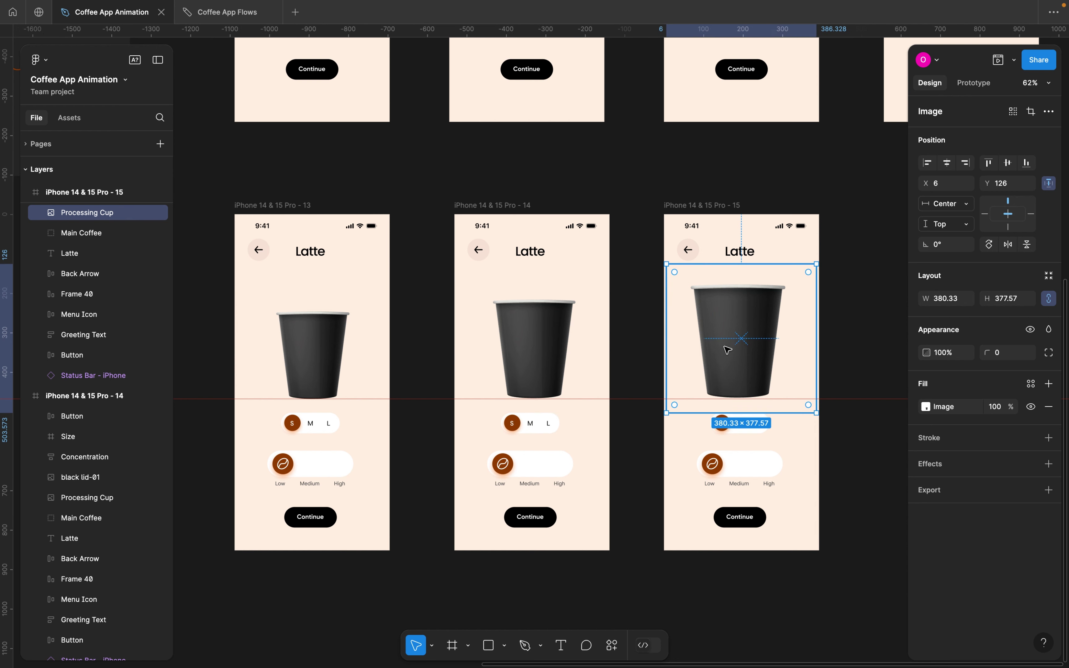
Move the brown circle in the size selector of iPhone 14 & 15 Pro - 14 behind the M, at X 53, Y 5
scroll(531, 422, up, 5)
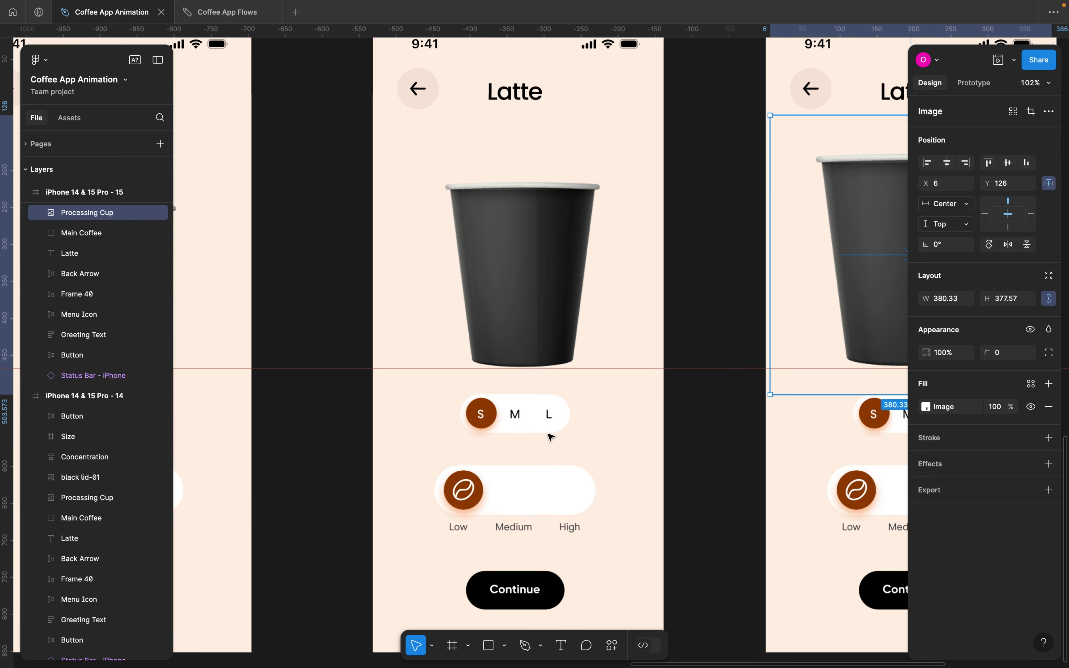
click(487, 417)
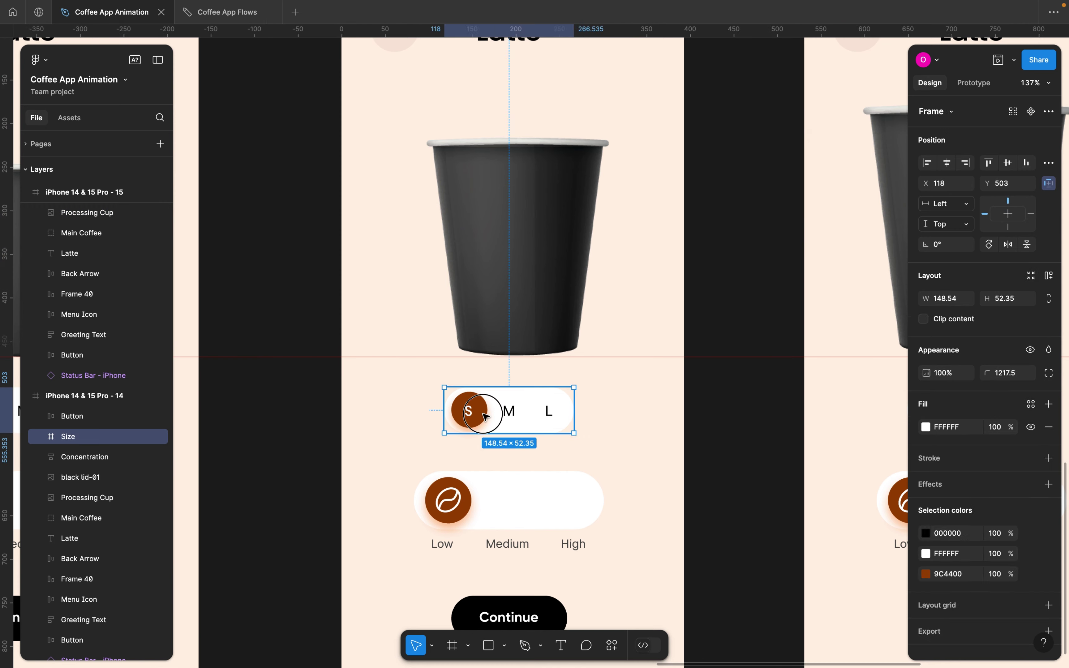
click(487, 416)
drag(486, 416, 526, 414)
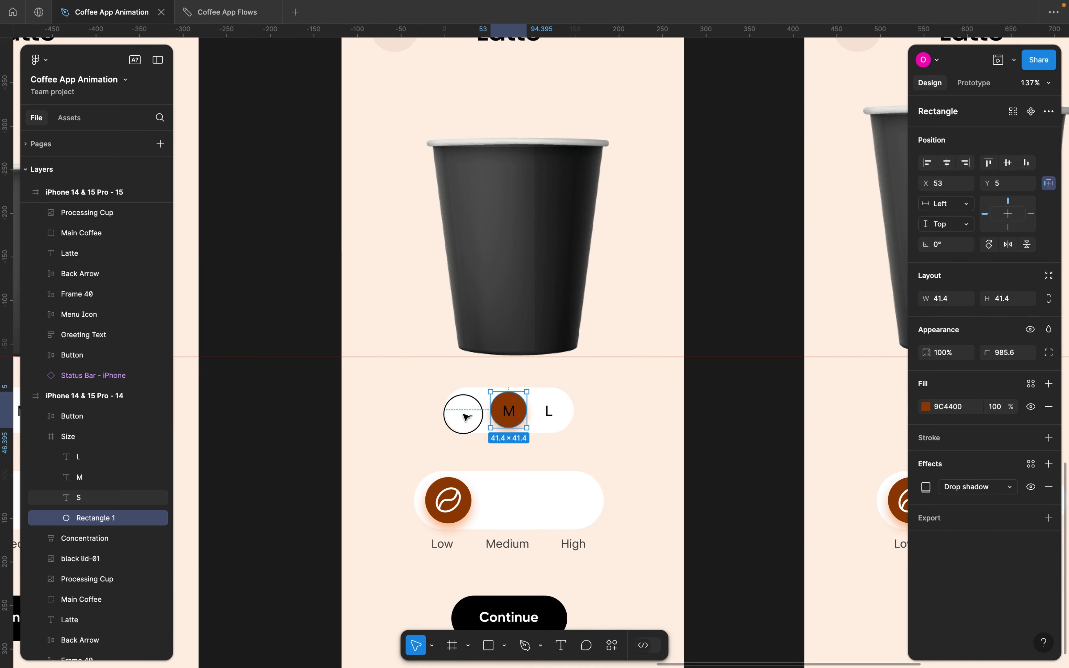
Set the S label in the medium screen's size selector to black 000000 and the Regular Text weight
click(467, 411)
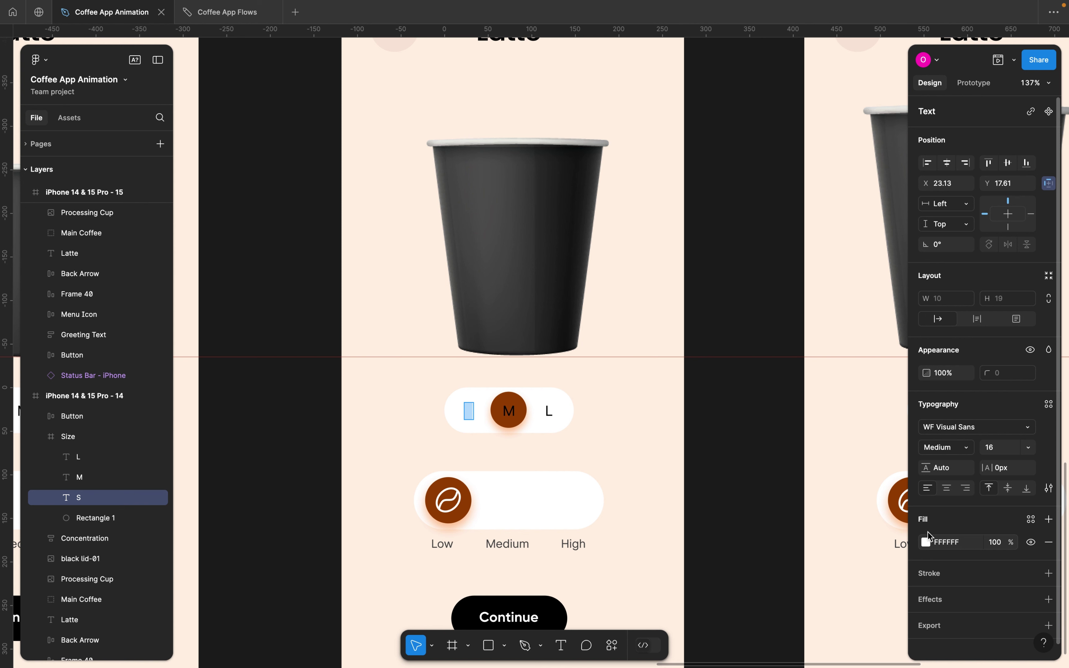
click(927, 542)
drag(774, 389, 999, 558)
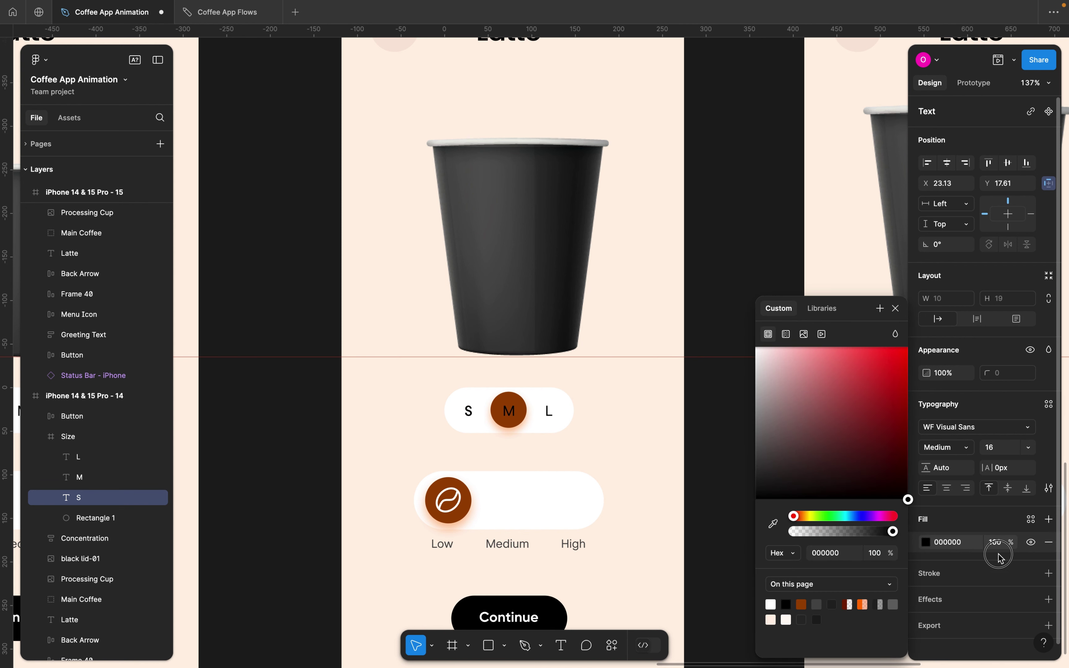
click(954, 450)
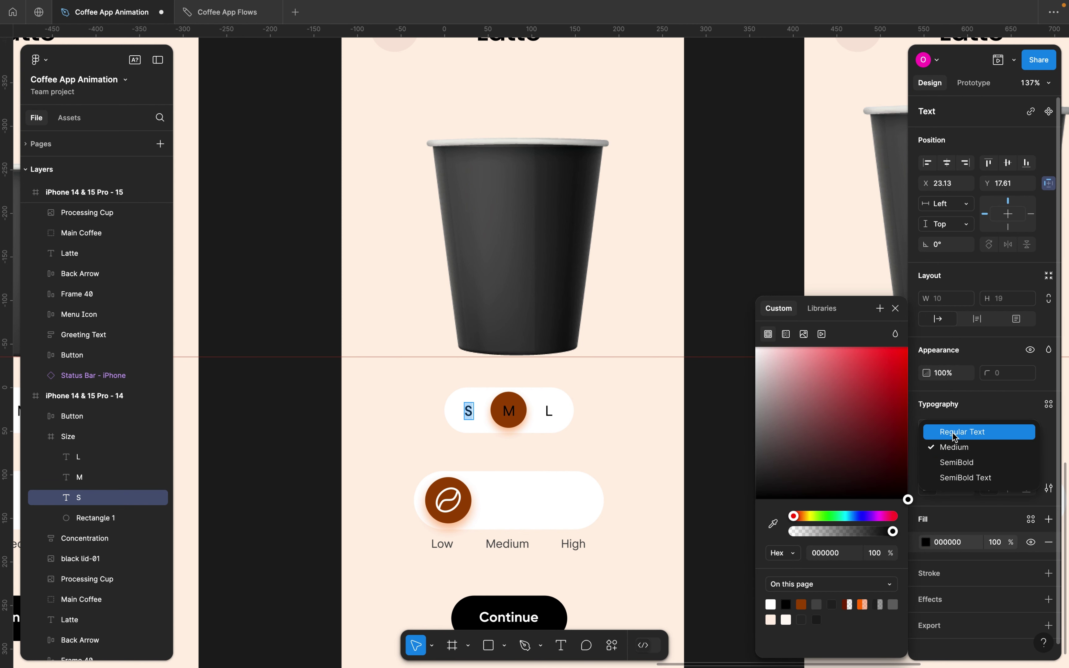
click(954, 435)
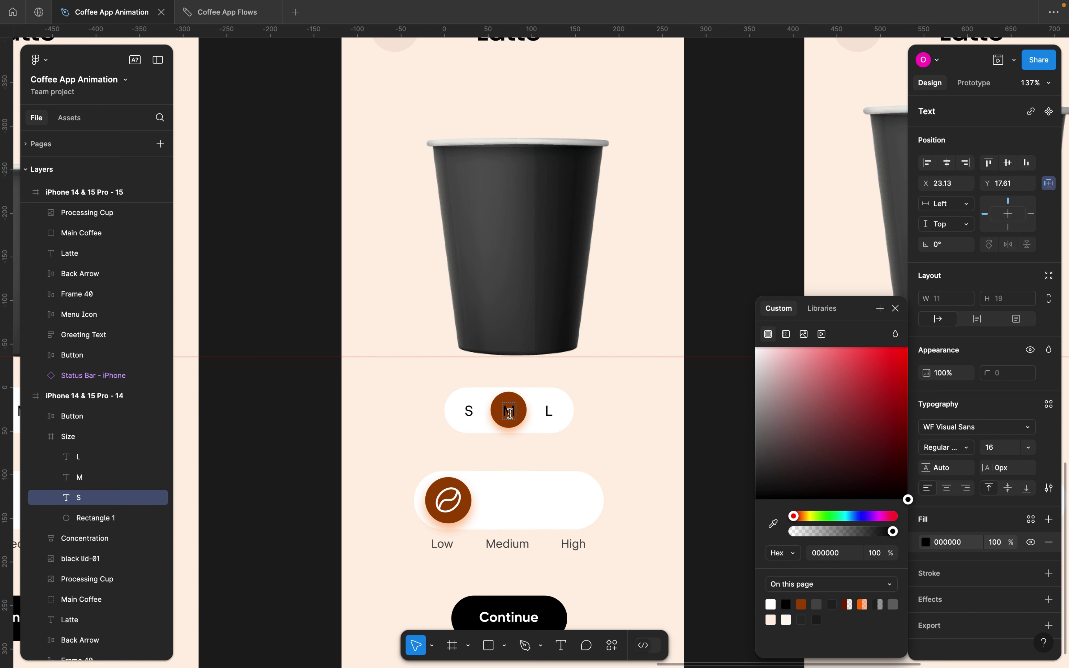
Make the M label in the medium screen's size selector SemiBold and white FFFFFF
click(510, 413)
click(954, 447)
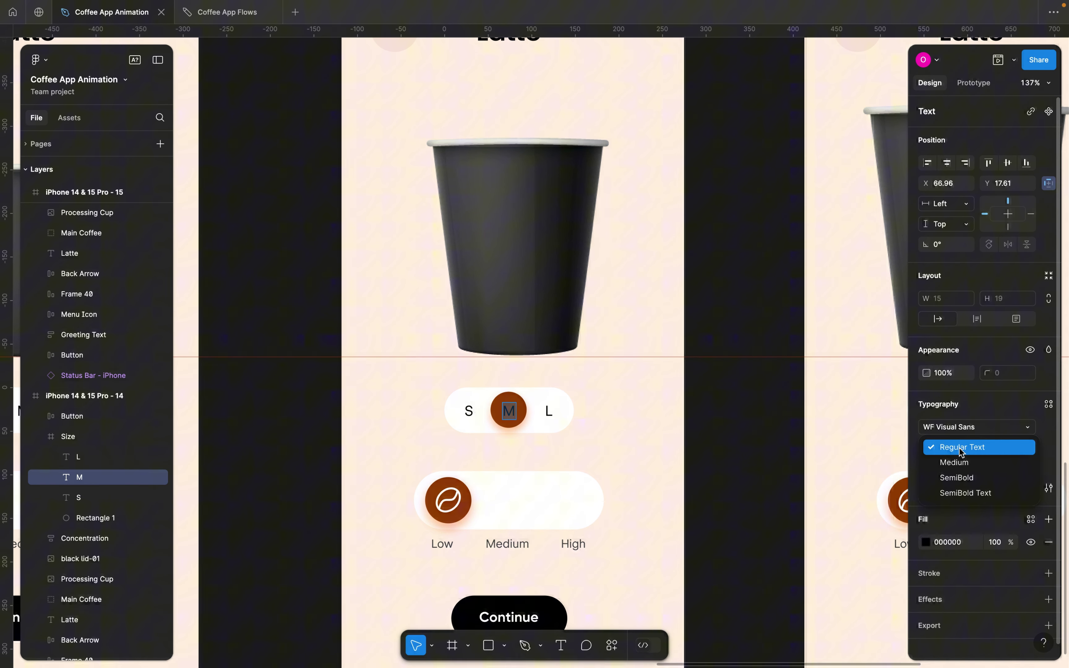
click(964, 476)
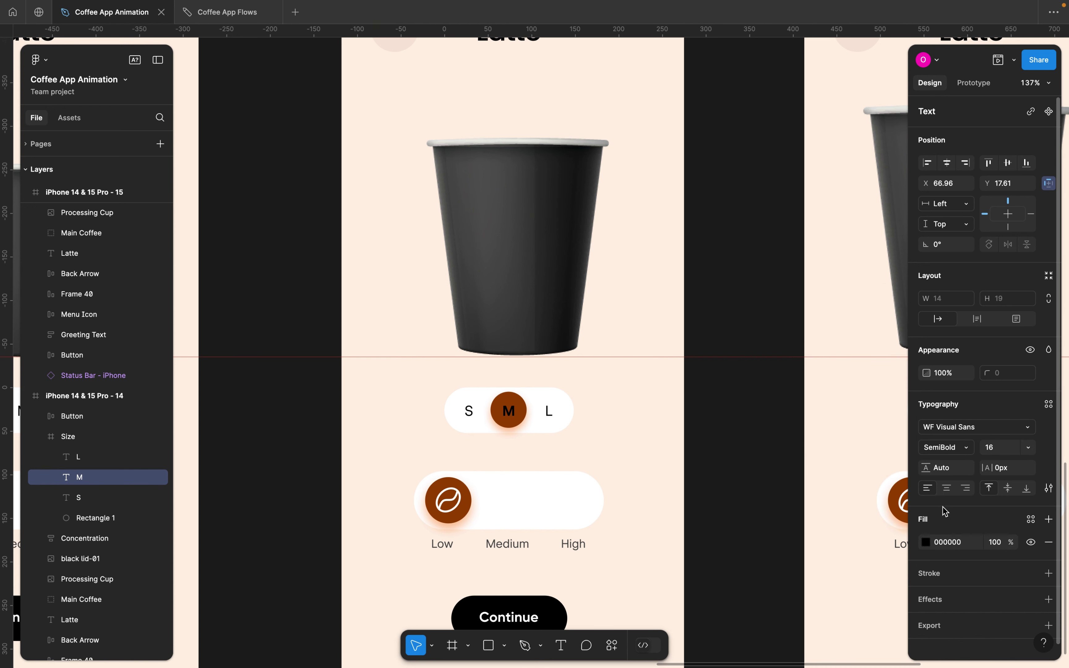
click(925, 543)
drag(783, 434, 755, 354)
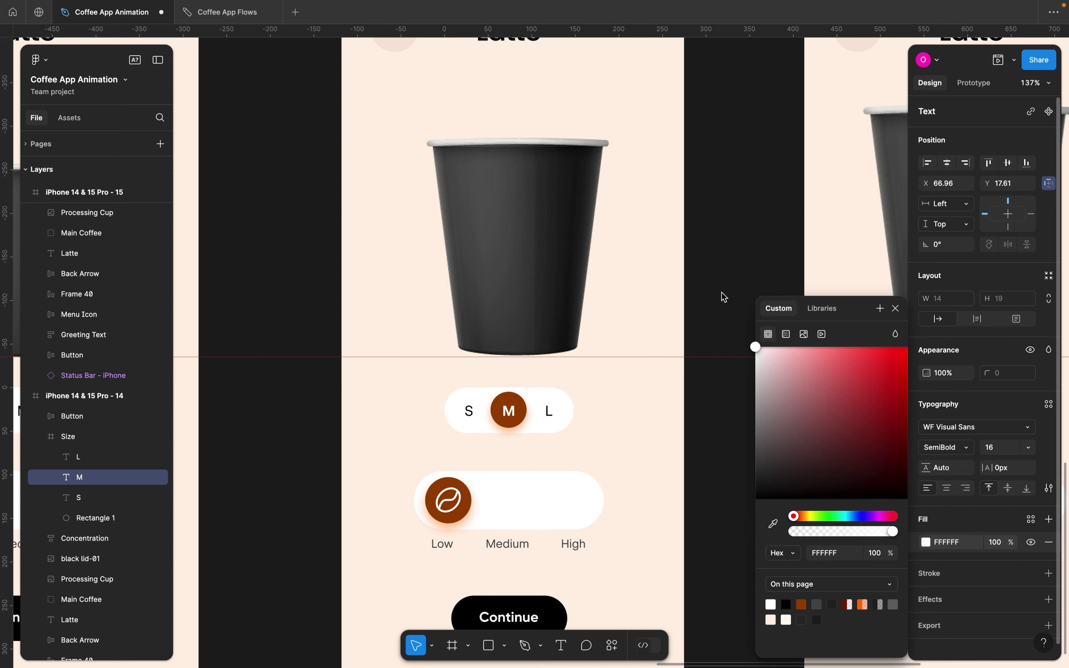
Try enclosing the L label in a 35 × 31 frame with corner radius 100 and a 1 px black inside stroke, and remove that frame
scroll(602, 431, up, 3)
click(523, 379)
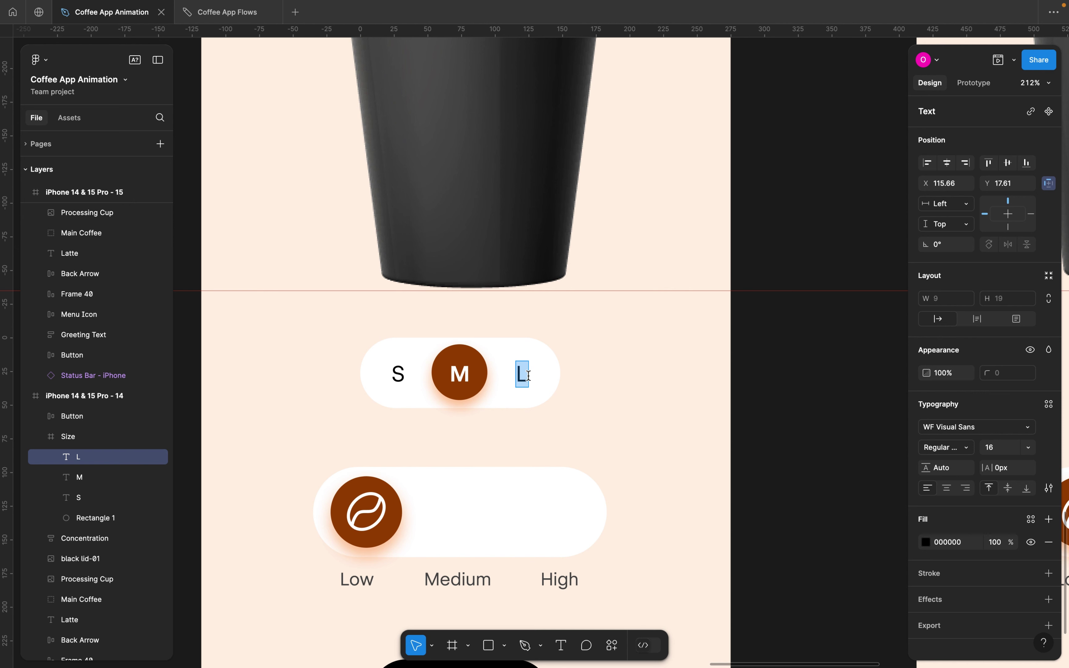
key(Escape)
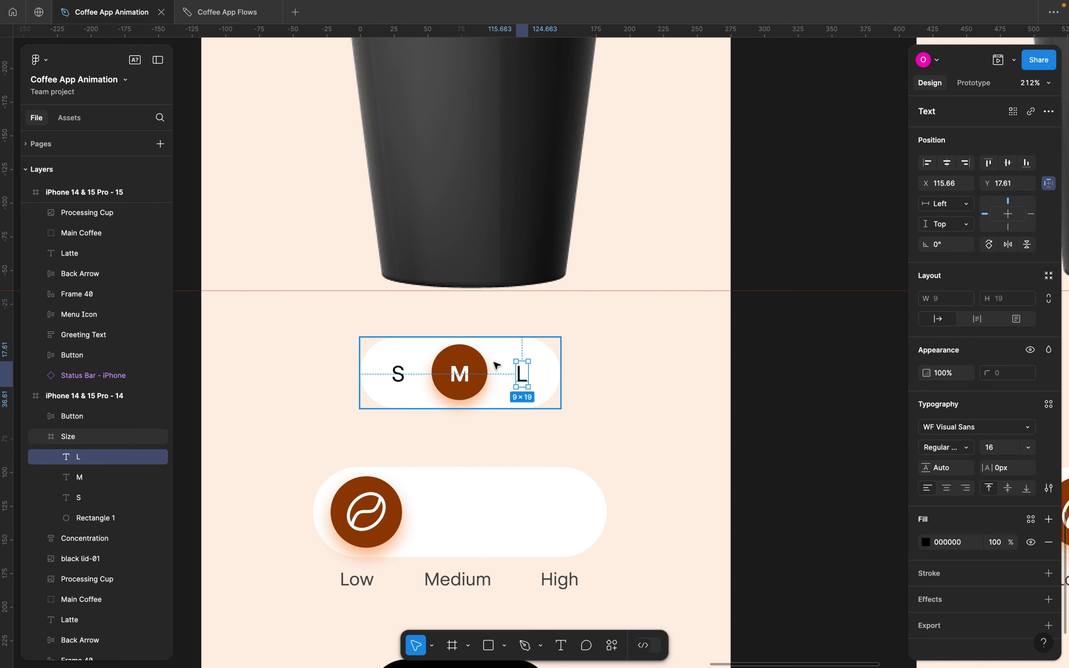
key(f)
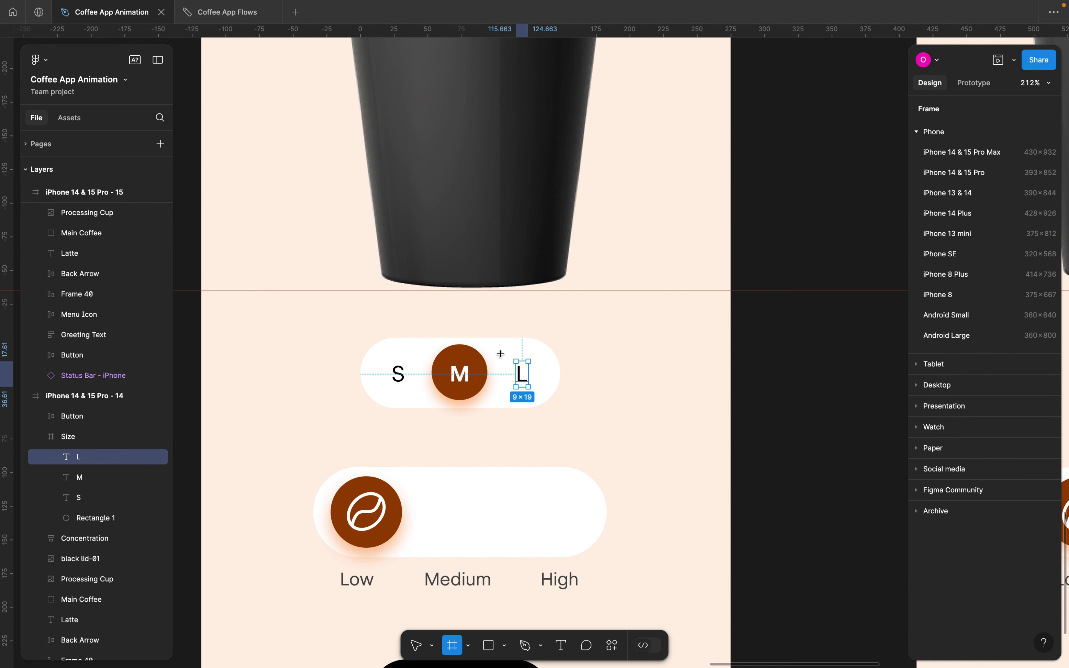
drag(496, 352, 544, 395)
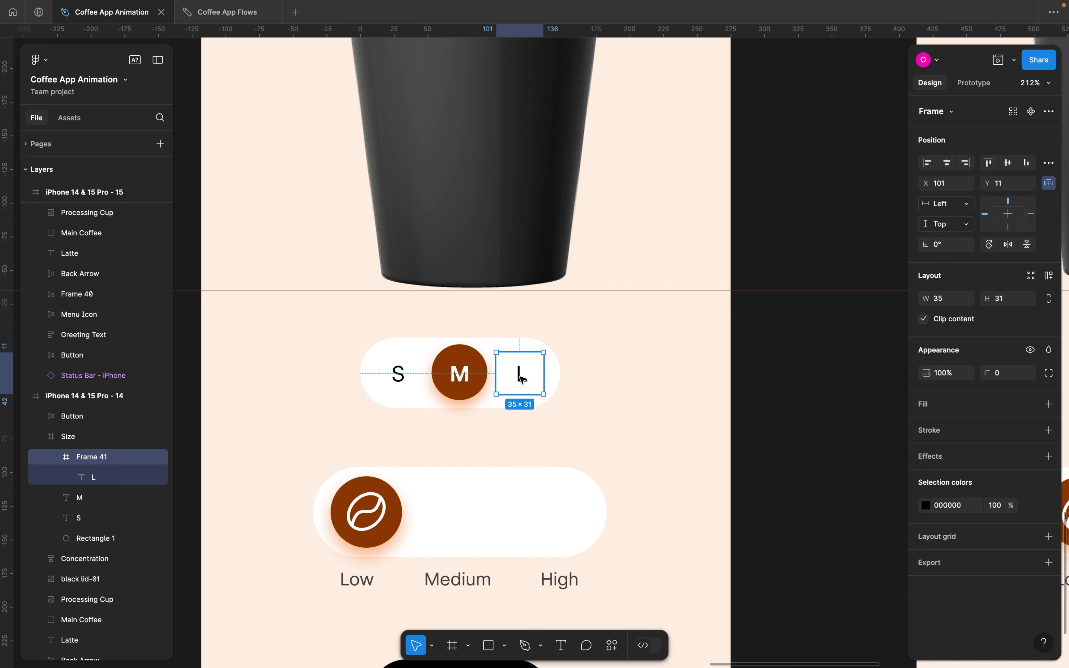
scroll(522, 379, up, 5)
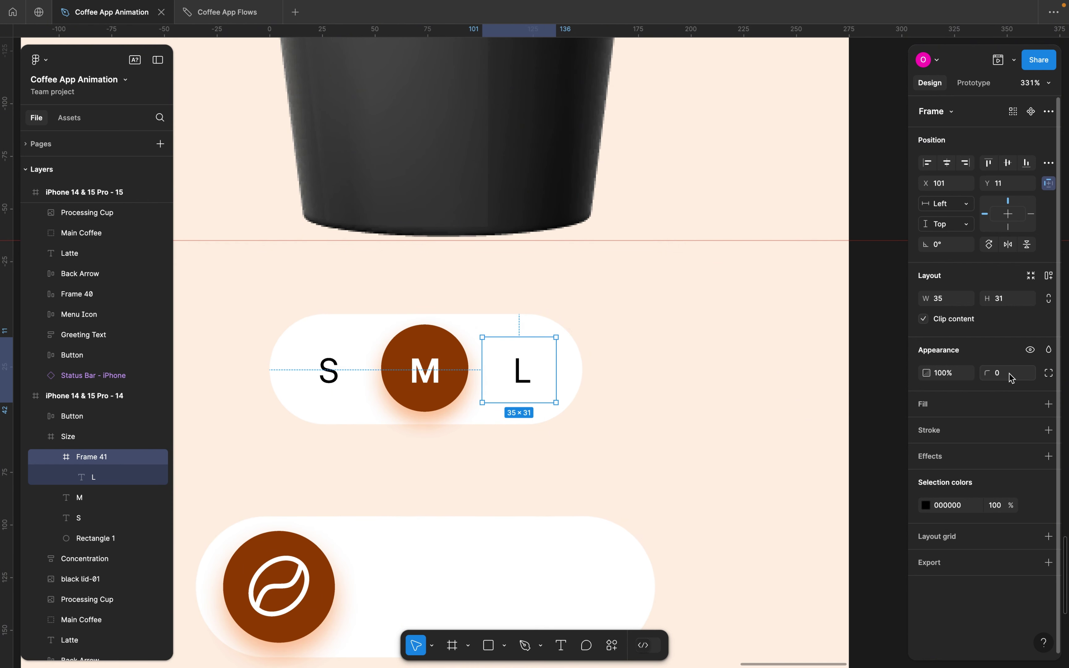
text(100)
key(Return)
click(1049, 430)
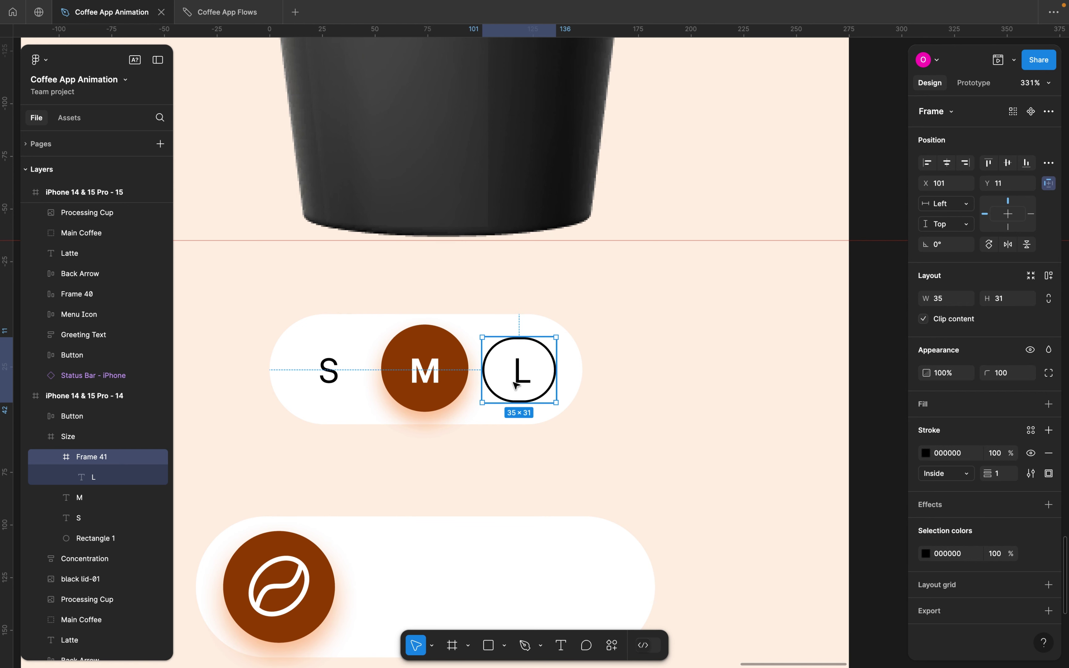
key(super+shift+g)
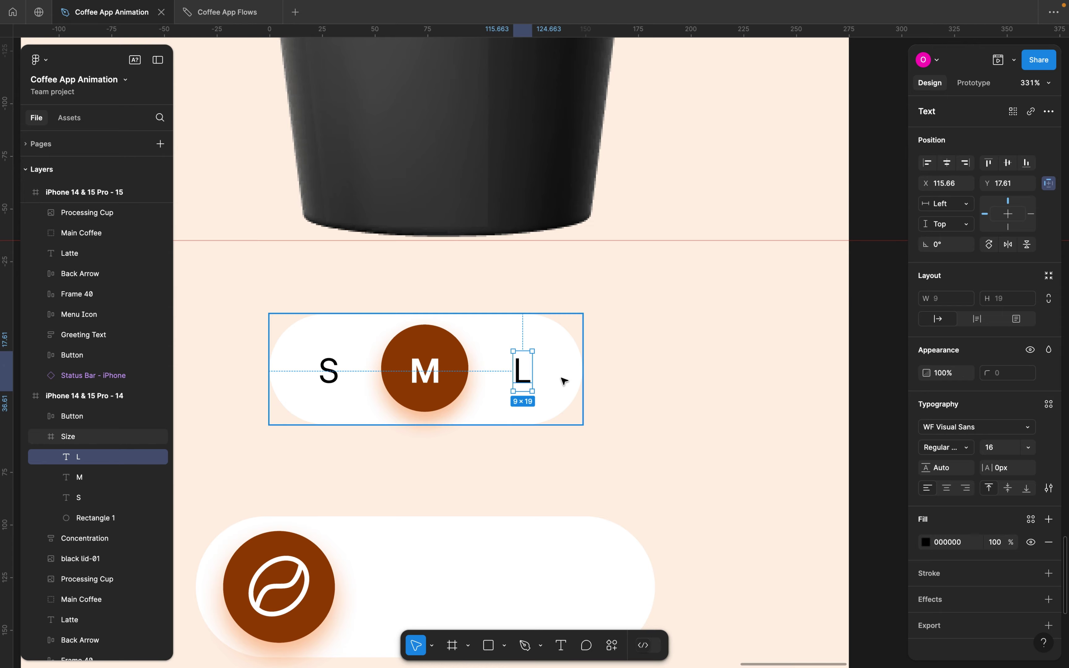
Review the size selectors and cup sizes across the three Latte screens and compare them with the coffee selection screens above
scroll(530, 378, down, 5)
scroll(531, 378, down, 4)
scroll(519, 375, left, 3)
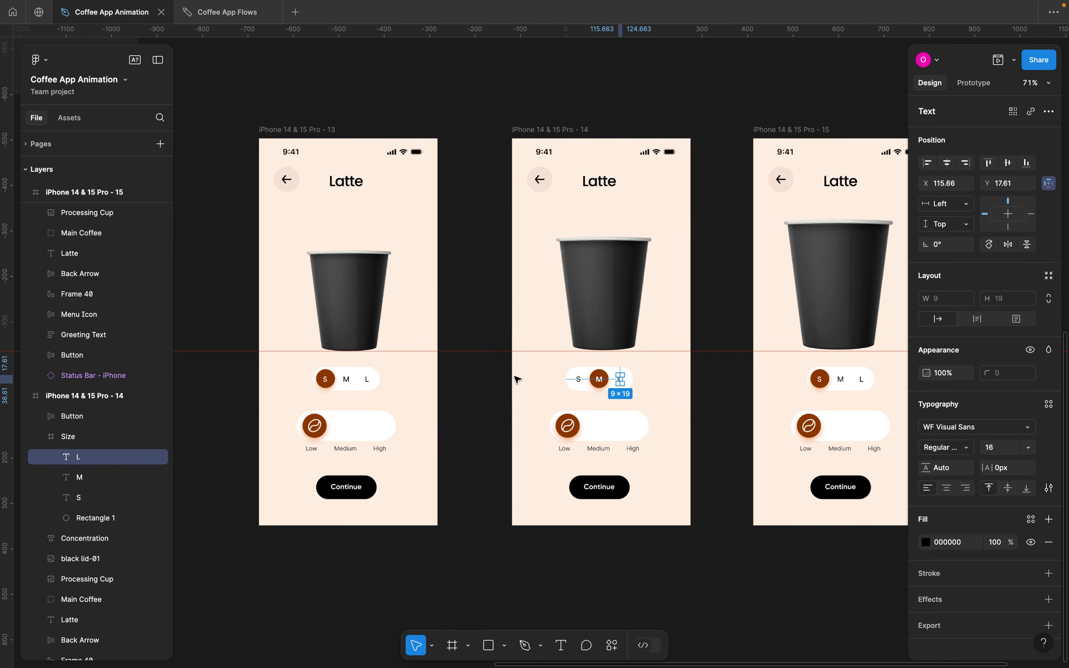
click(603, 380)
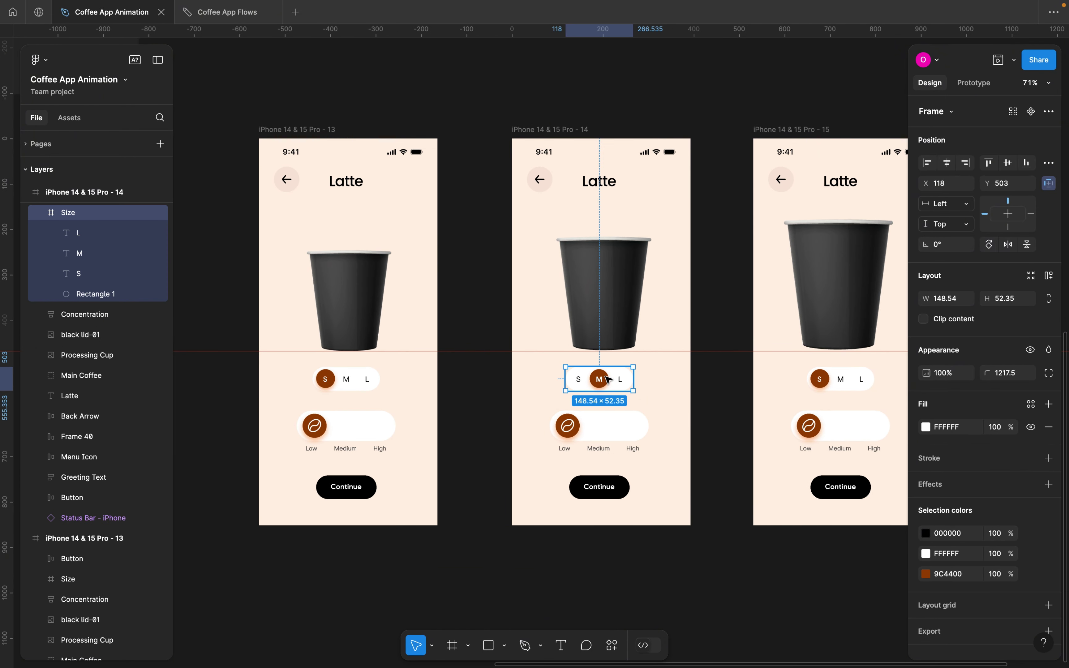
click(843, 387)
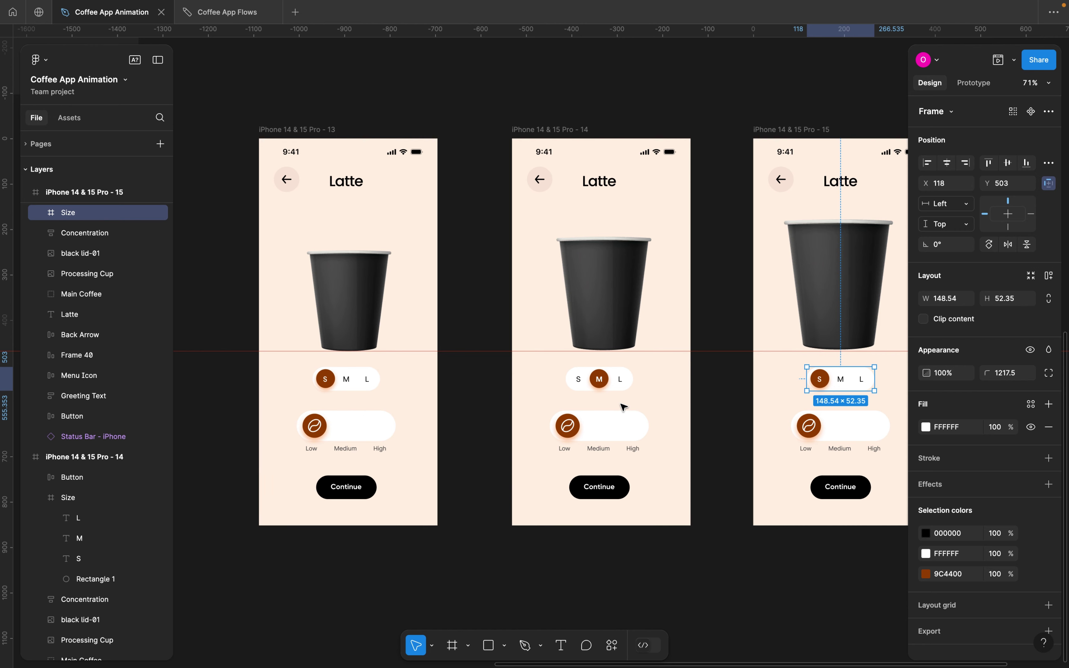
scroll(624, 405, up, 4)
scroll(623, 406, up, 1)
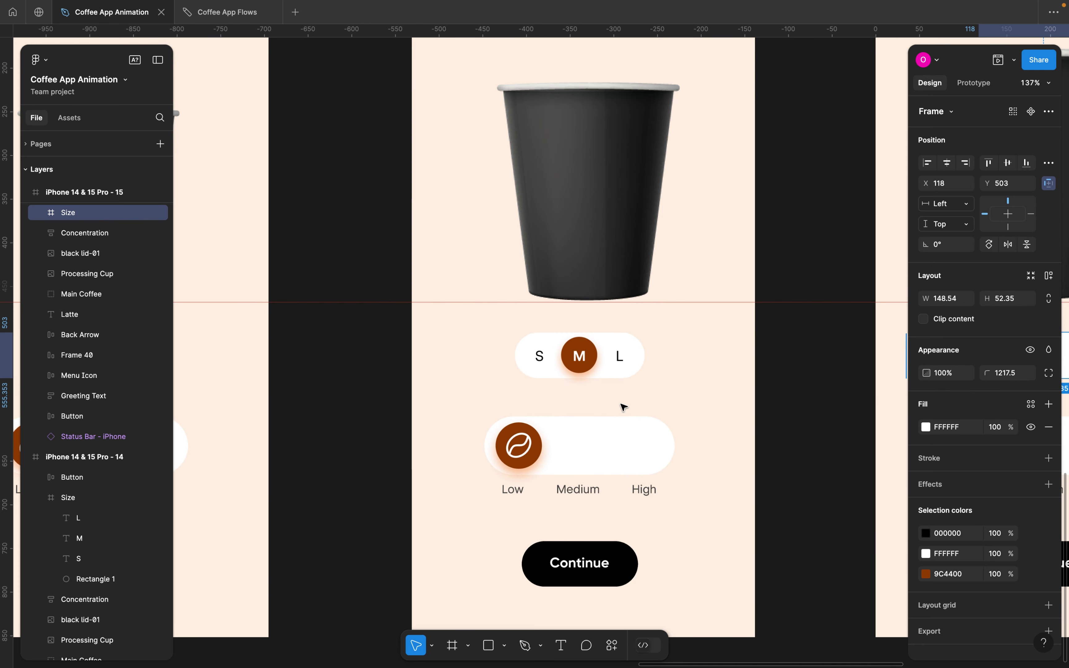
scroll(623, 406, up, 2)
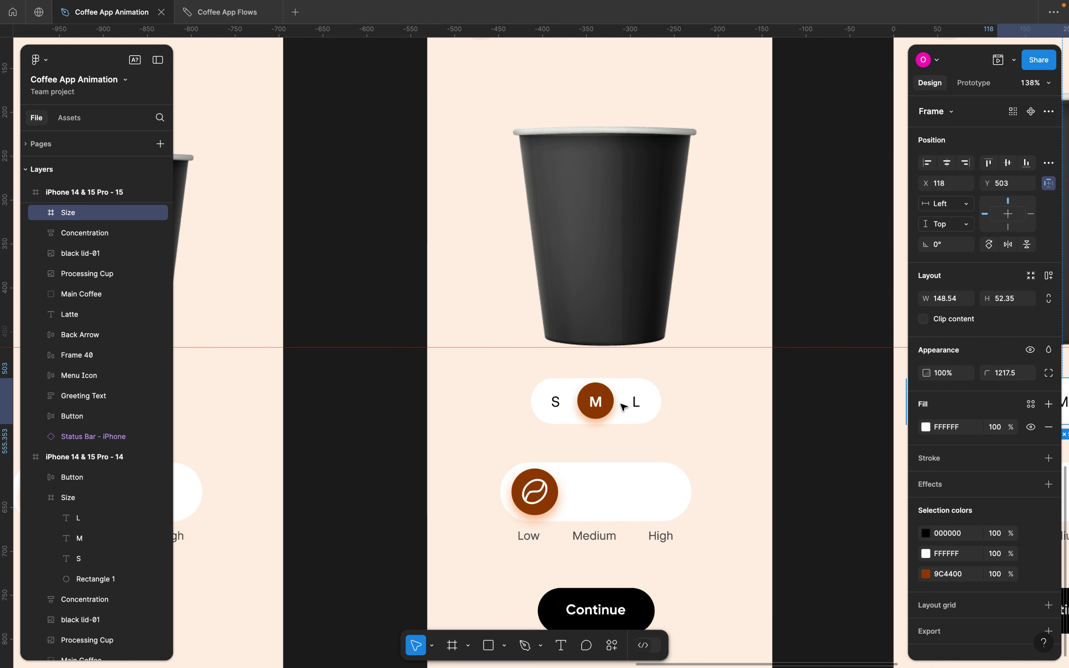
scroll(623, 406, down, 6)
scroll(625, 405, up, 5)
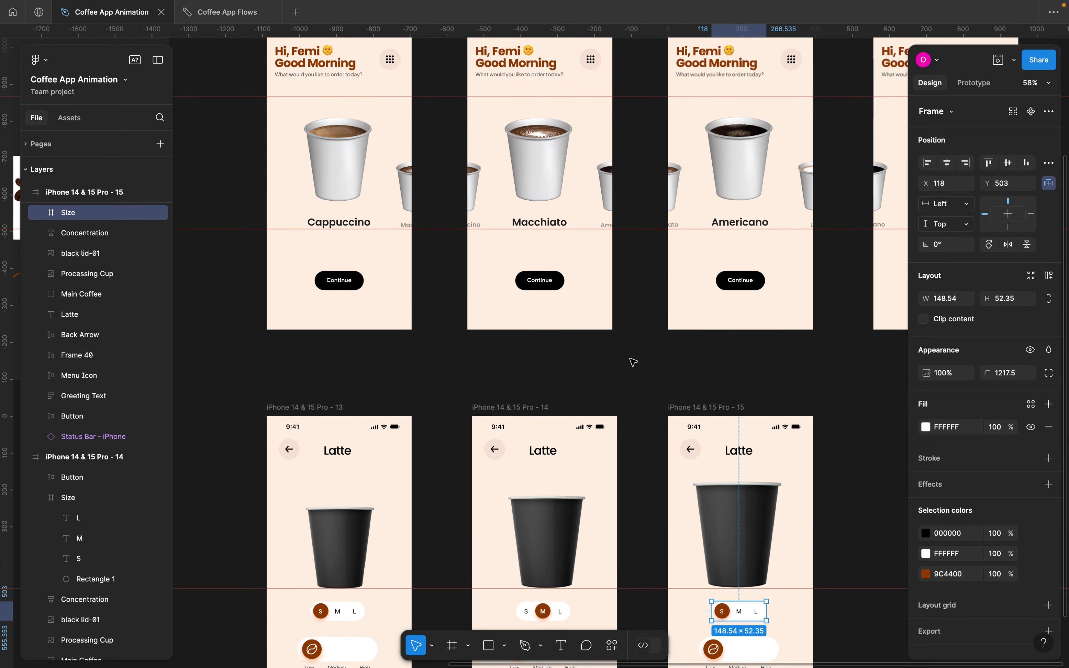
scroll(499, 69, up, 3)
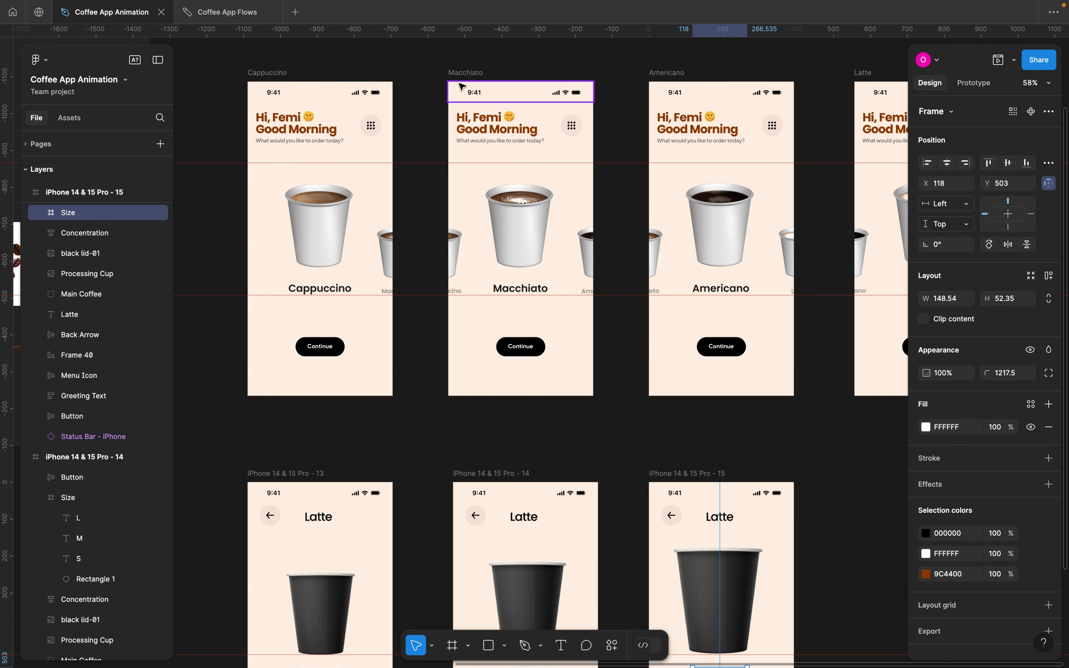
click(464, 74)
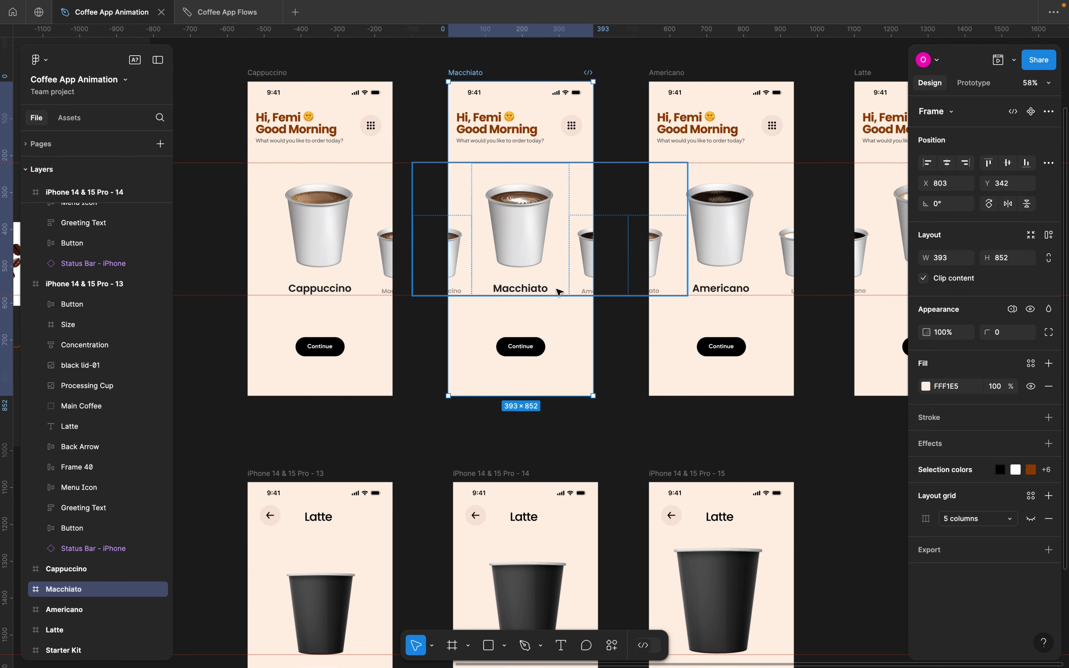
scroll(567, 310, up, 2)
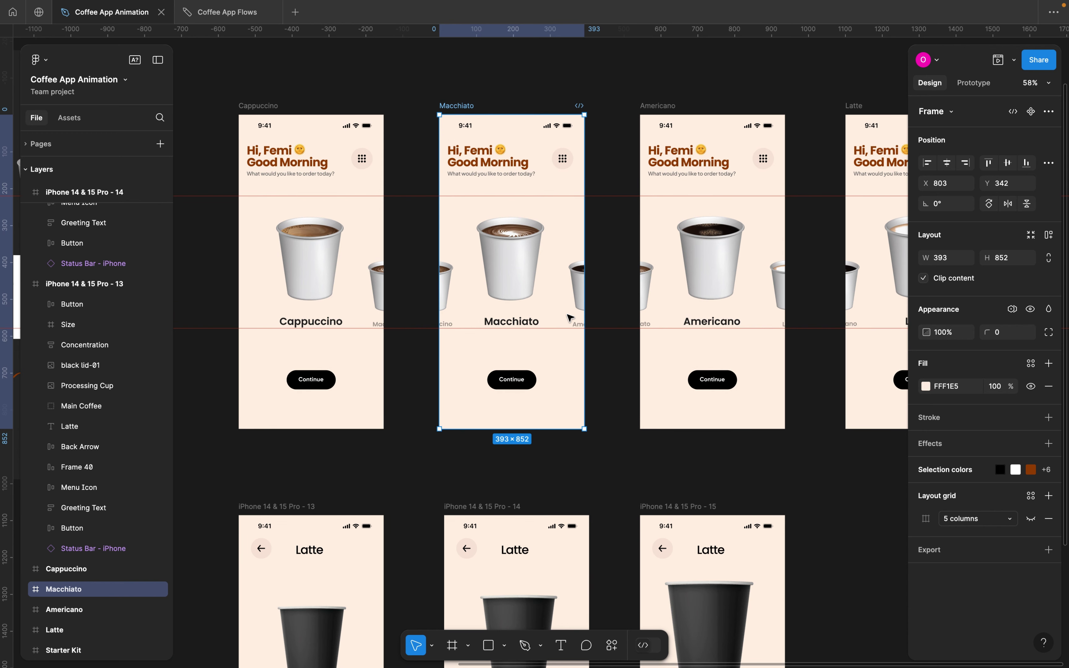
scroll(572, 317, down, 3)
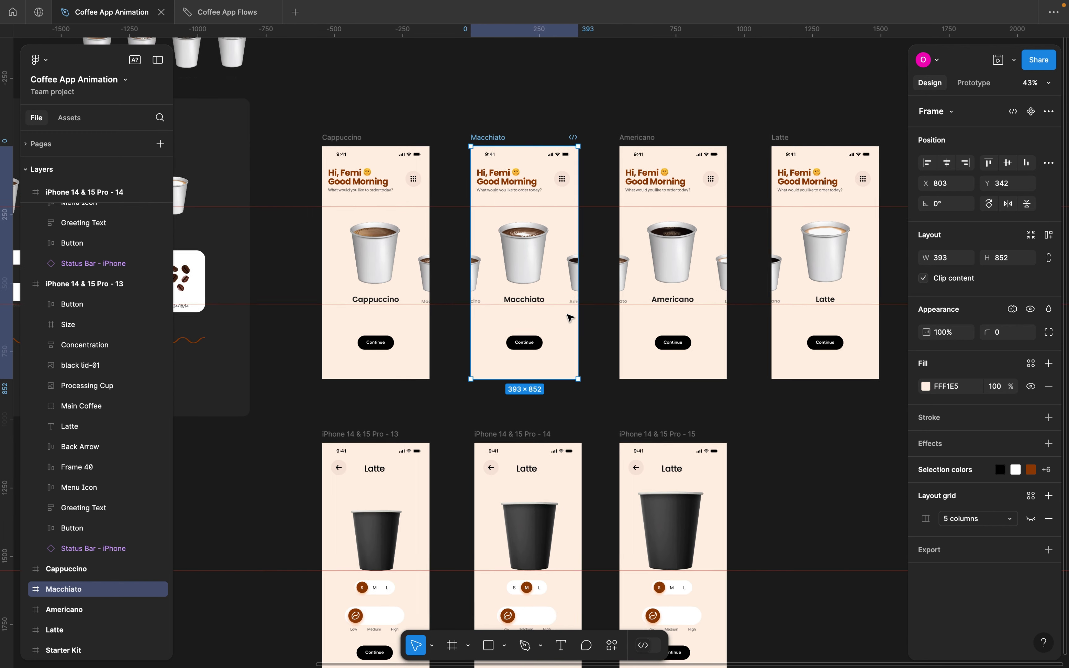
scroll(575, 378, down, 3)
scroll(453, 446, up, 3)
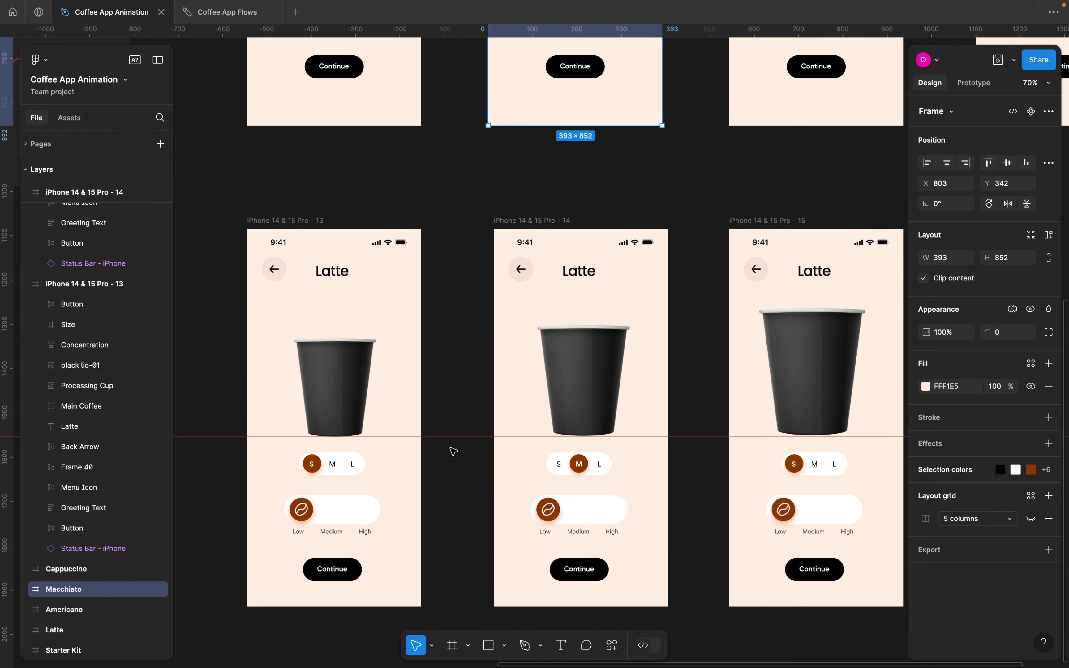
scroll(453, 449, up, 2)
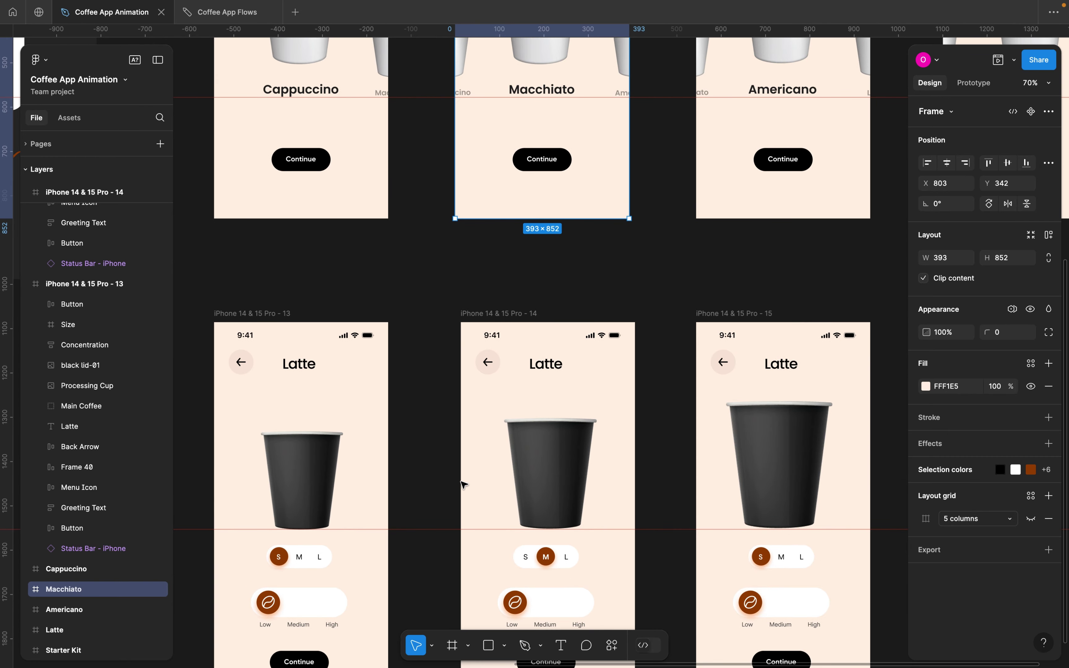
scroll(466, 493, down, 1)
click(570, 480)
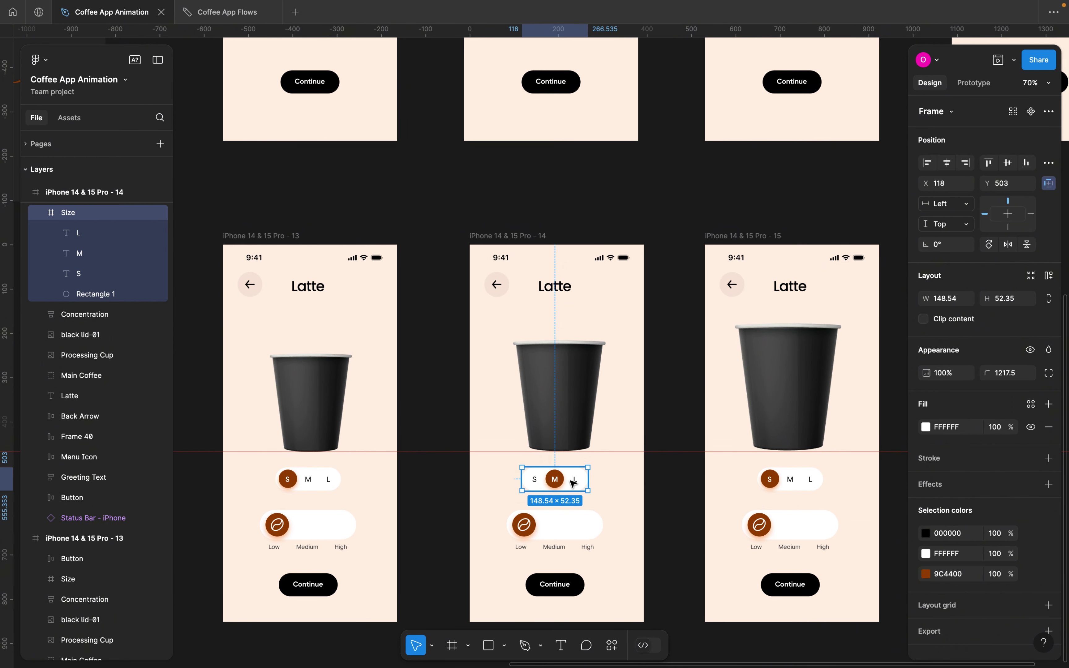
scroll(573, 481, up, 5)
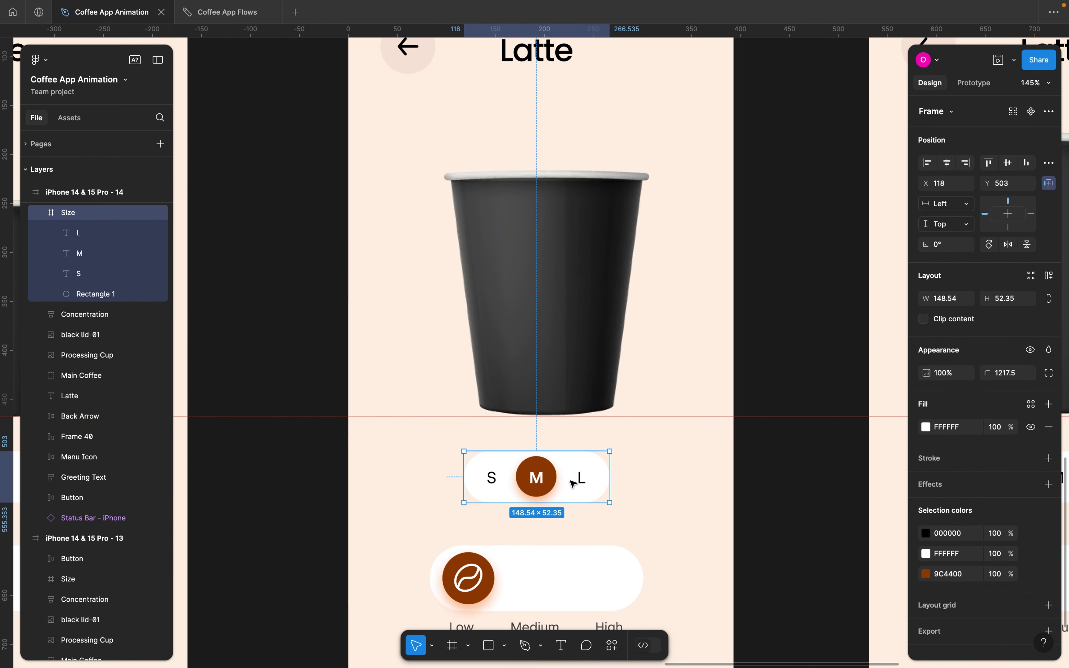
click(547, 481)
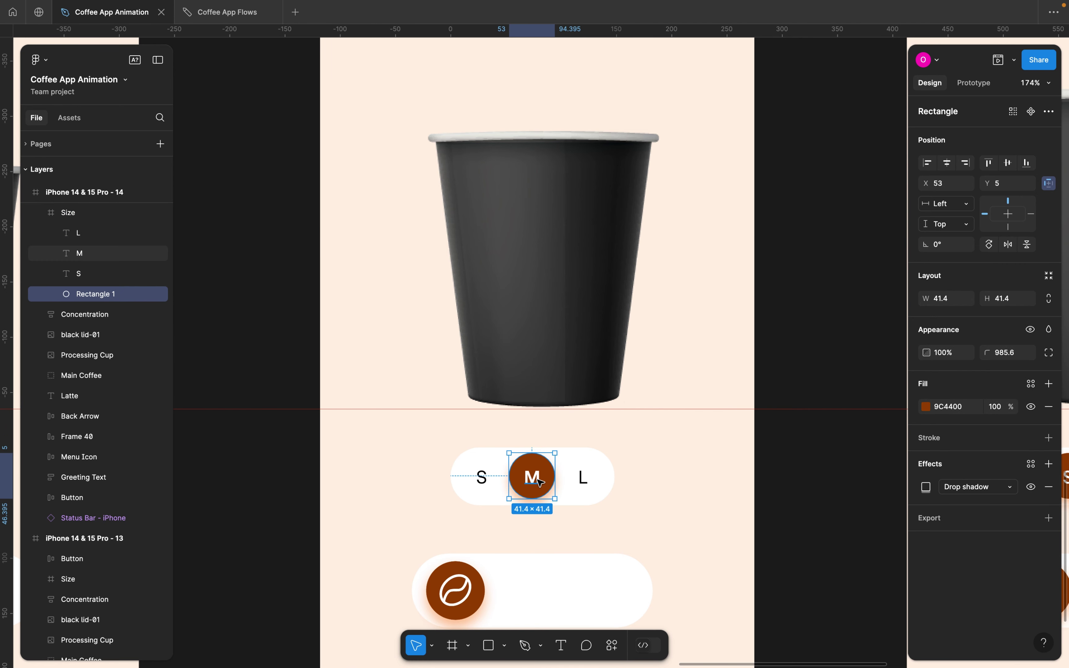
click(589, 481)
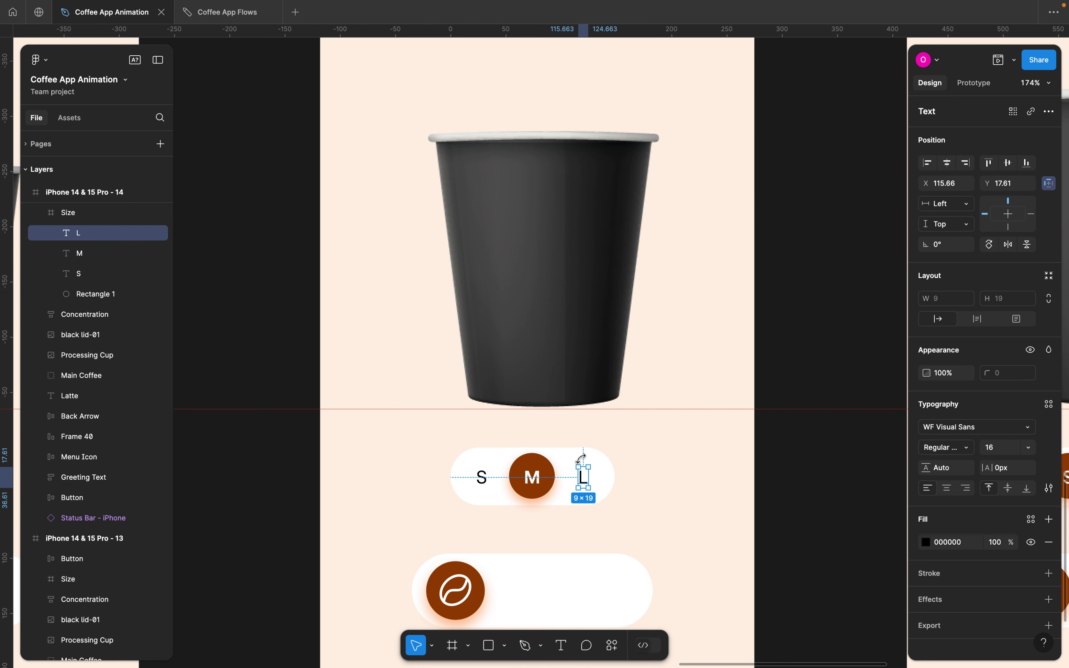
Move the brown selection circle in the large screen's size selector from the S onto the L
scroll(613, 480, right, 3)
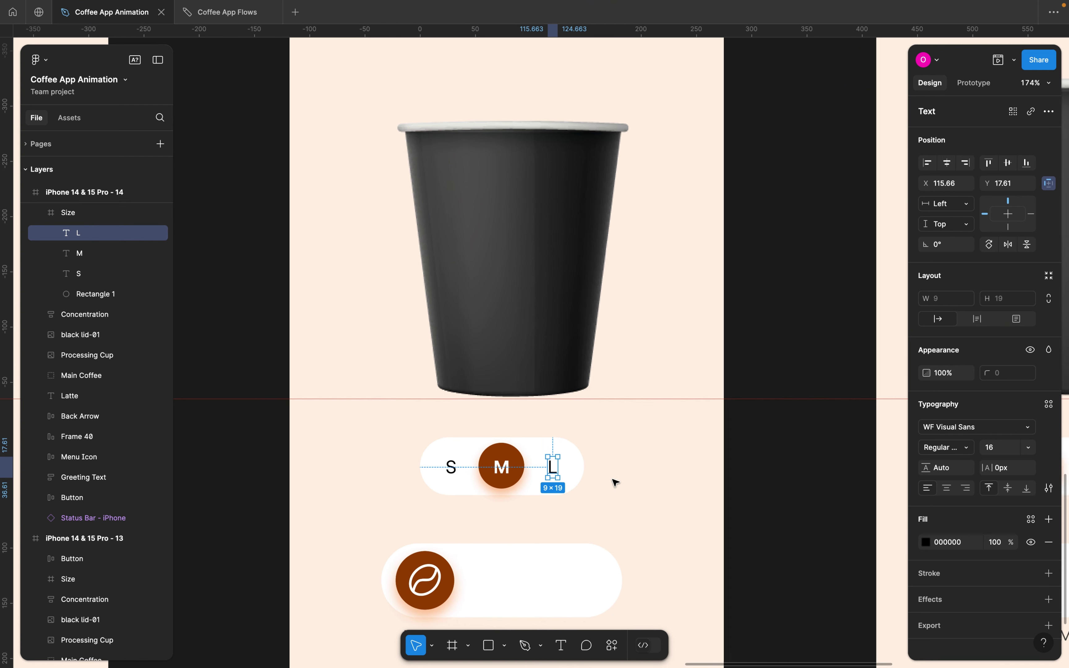
scroll(550, 472, down, 5)
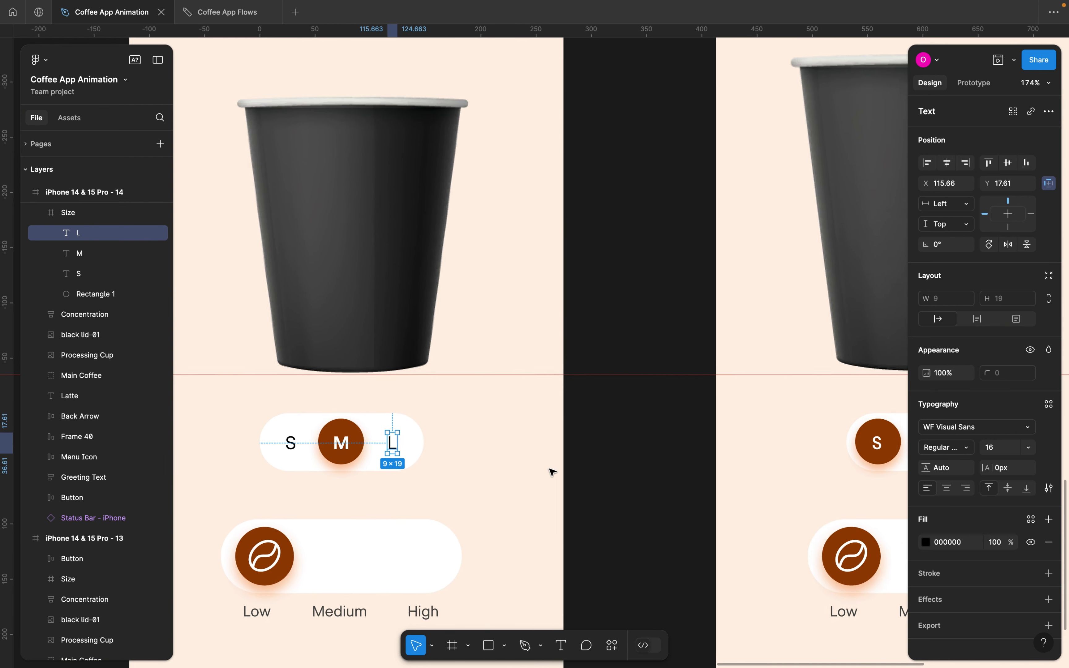
scroll(709, 455, right, 4)
scroll(709, 451, up, 5)
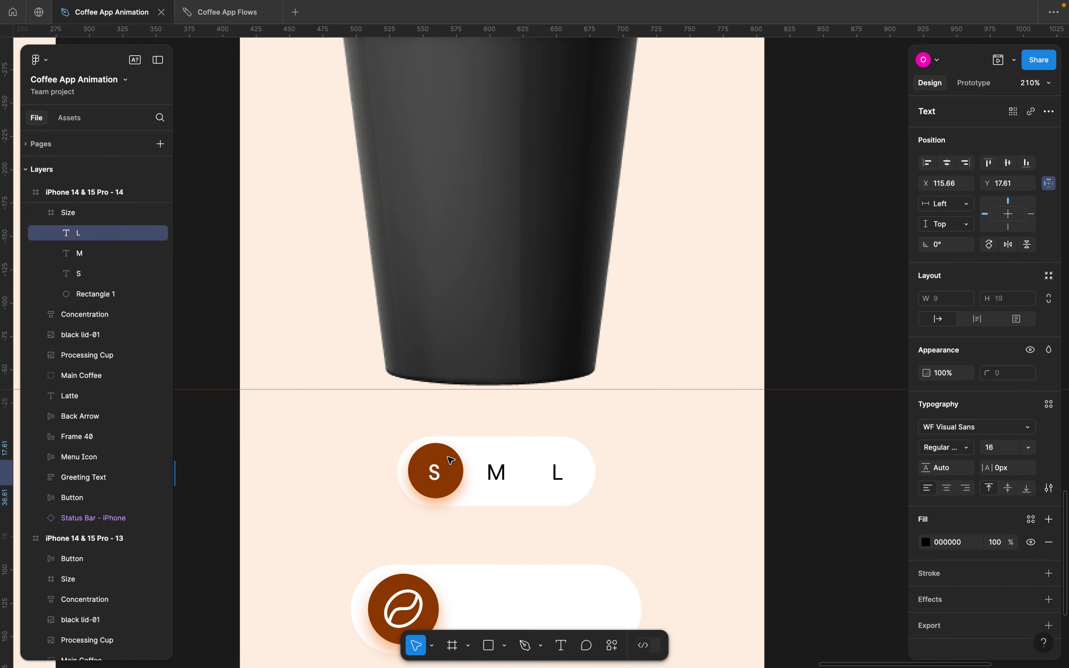
click(438, 458)
drag(437, 458, 558, 461)
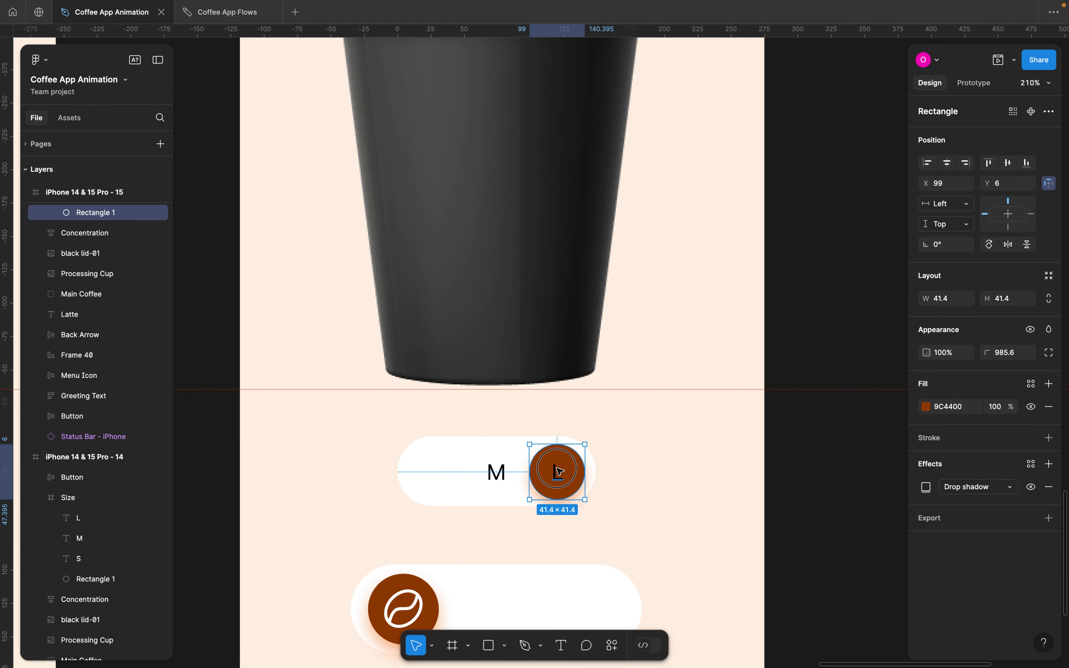
Make the L label in the large screen's size selector SemiBold and white FFFFFF
click(558, 464)
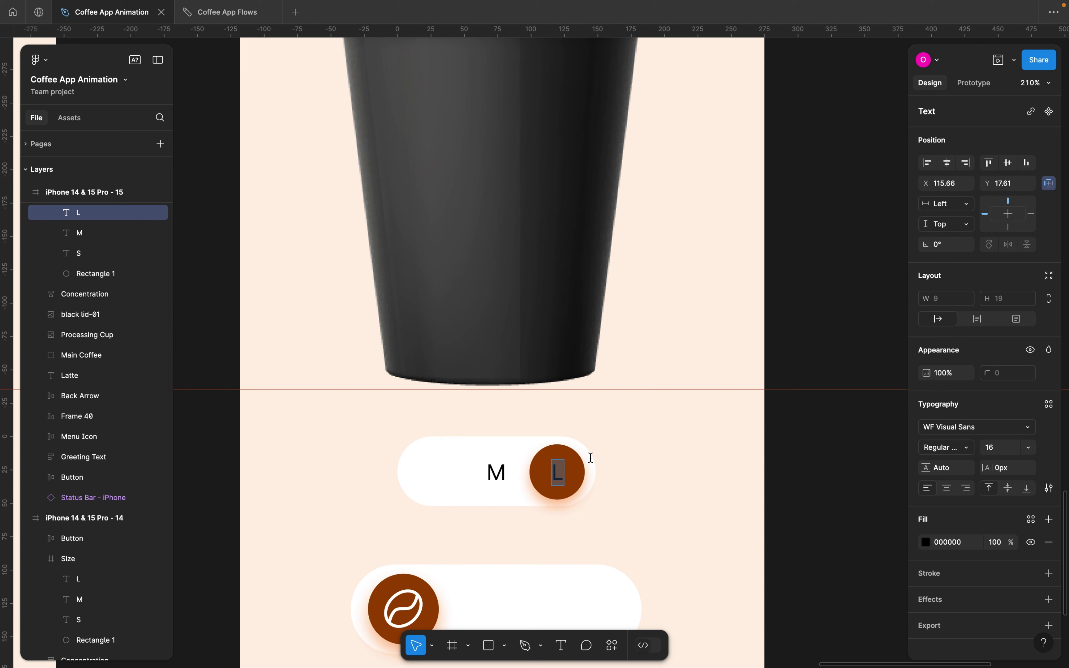
click(952, 457)
click(946, 475)
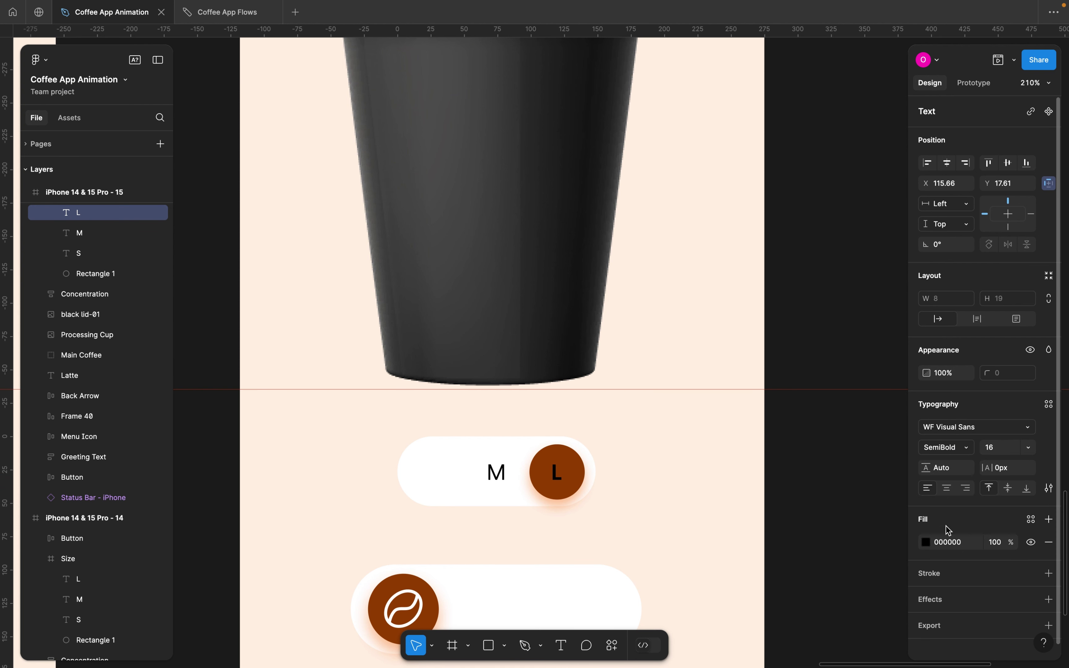
click(931, 546)
drag(801, 420, 731, 310)
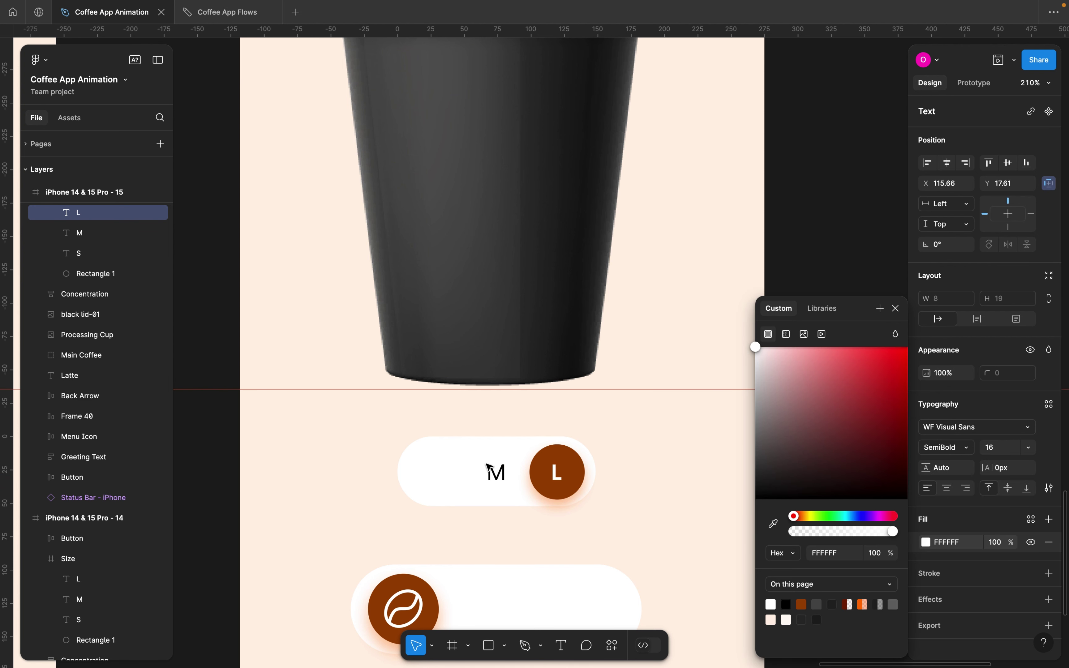
Set the S label in the large screen's size selector to the Regular Text weight and black 000000
double_click(435, 474)
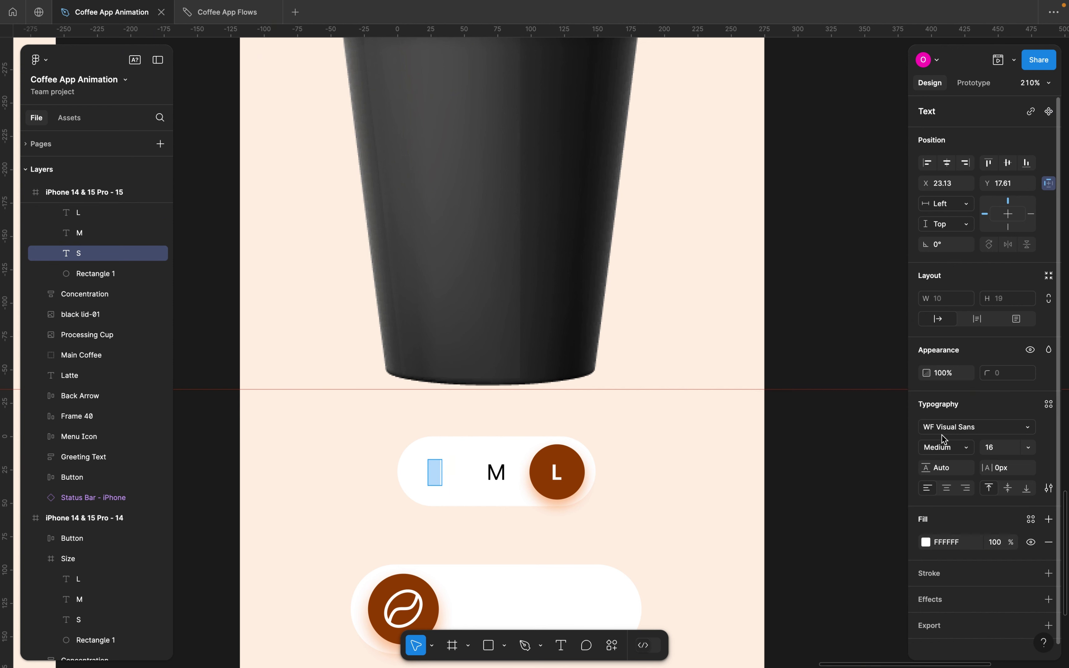
click(945, 447)
click(954, 432)
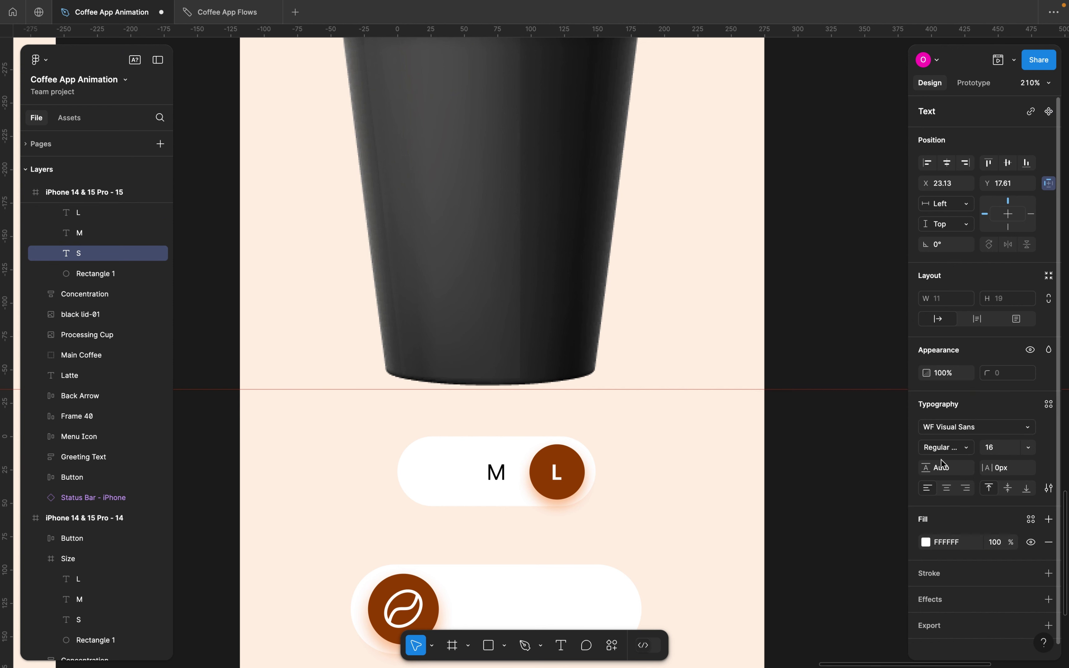
click(929, 550)
drag(870, 478, 907, 500)
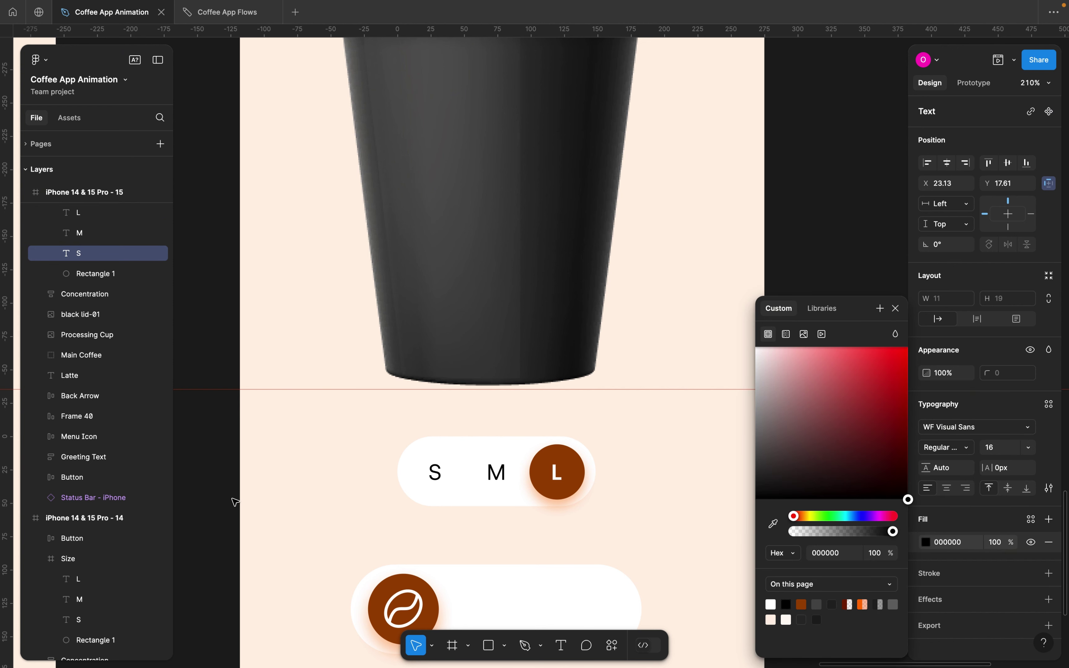
click(215, 489)
Link the small screen's M label to the medium screen on drag and its L label to the large screen on tap, using Smart animate, Ease out, 600ms
scroll(215, 490, down, 10)
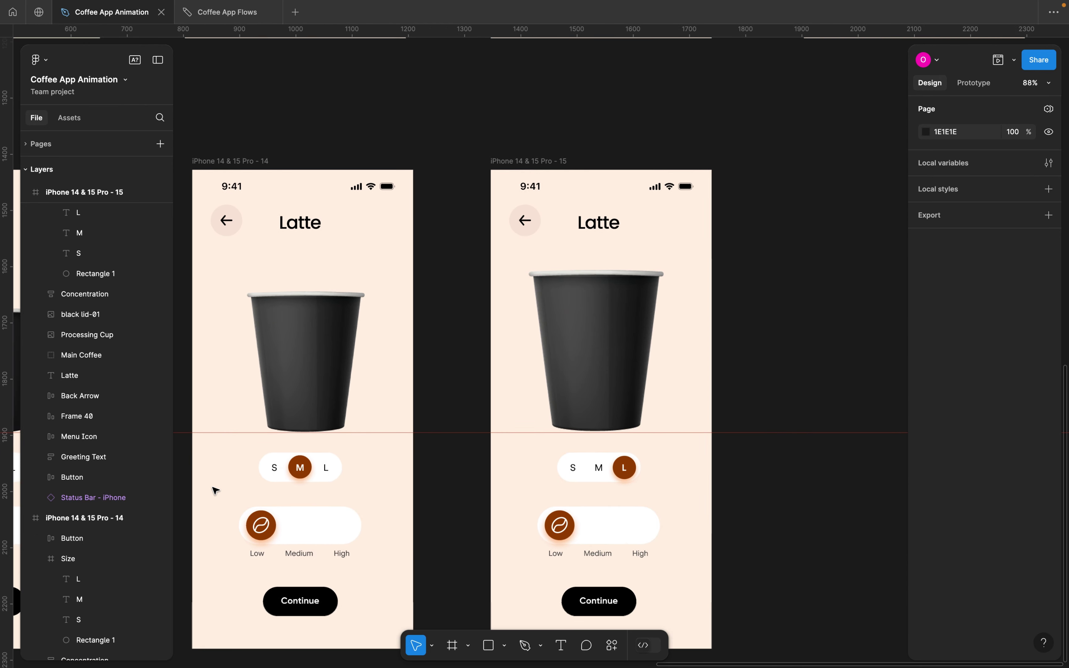
scroll(215, 490, down, 1)
scroll(215, 491, left, 6)
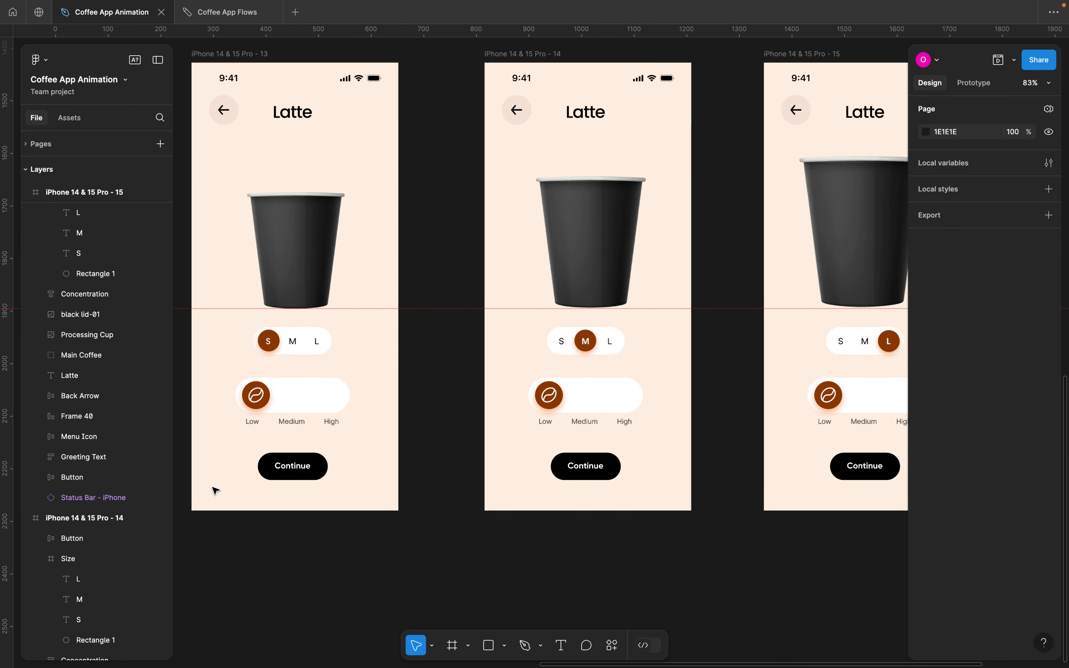
scroll(215, 491, left, 2)
double_click(307, 341)
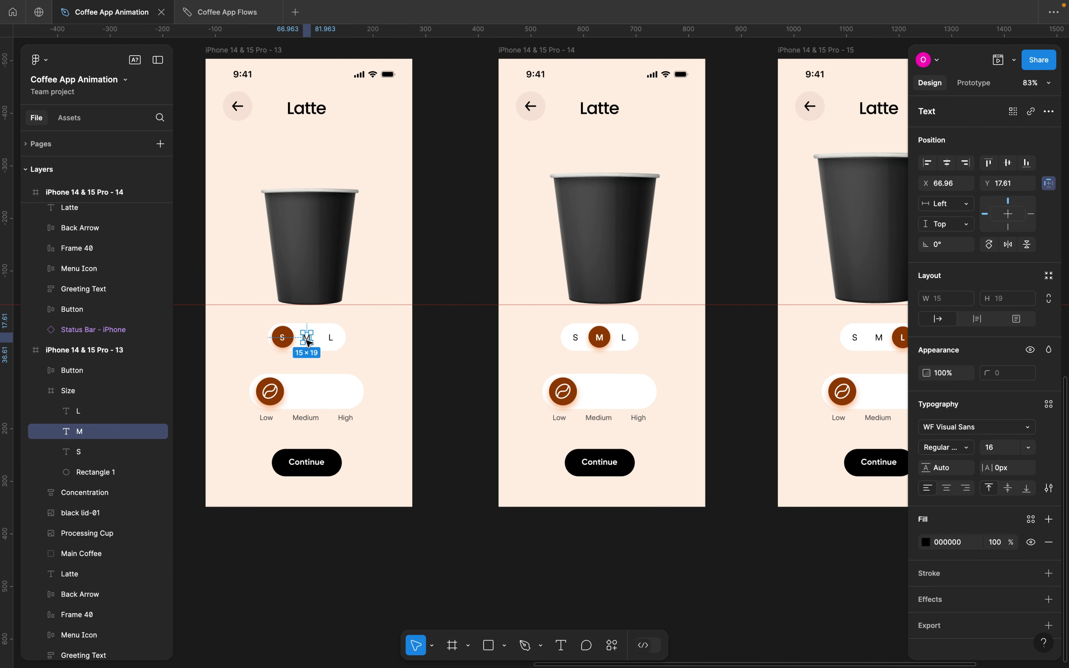
click(974, 82)
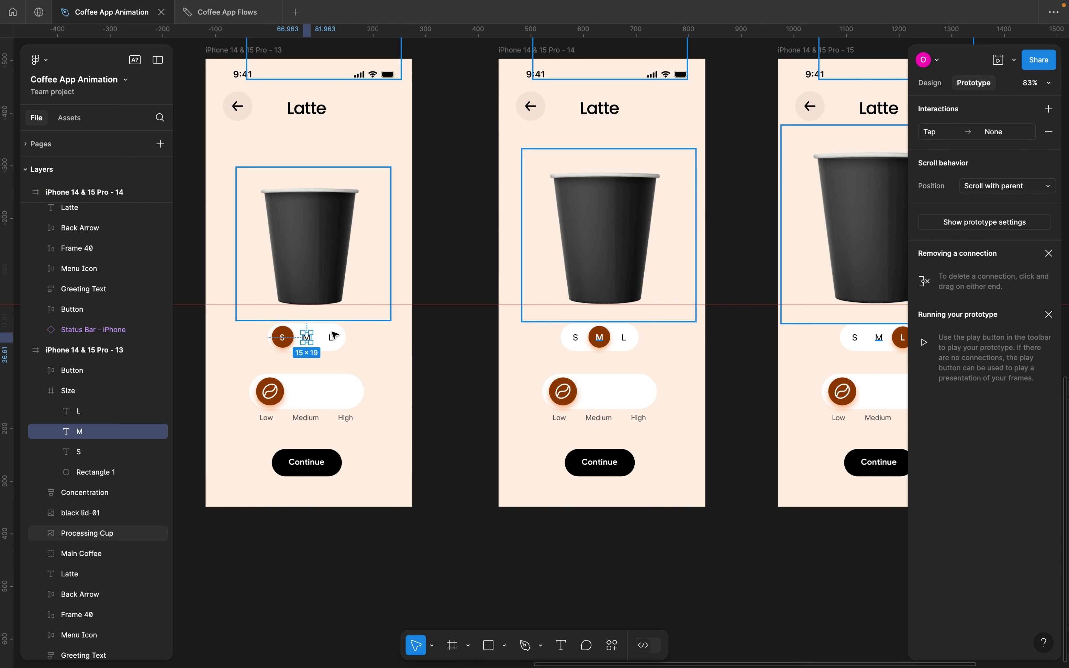
drag(307, 342, 517, 298)
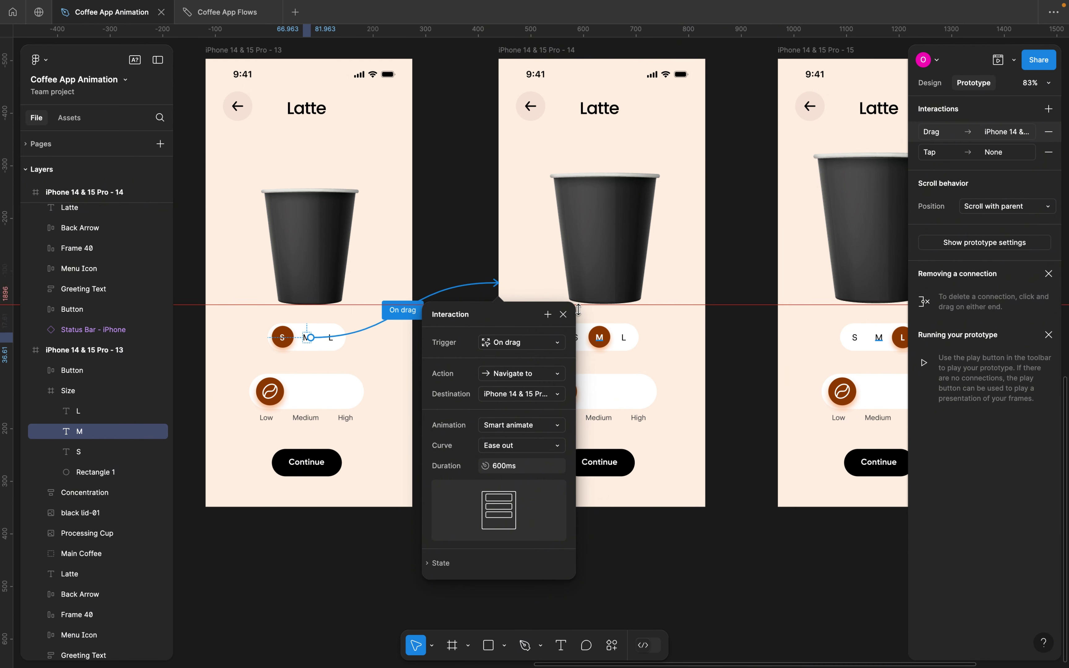
click(332, 339)
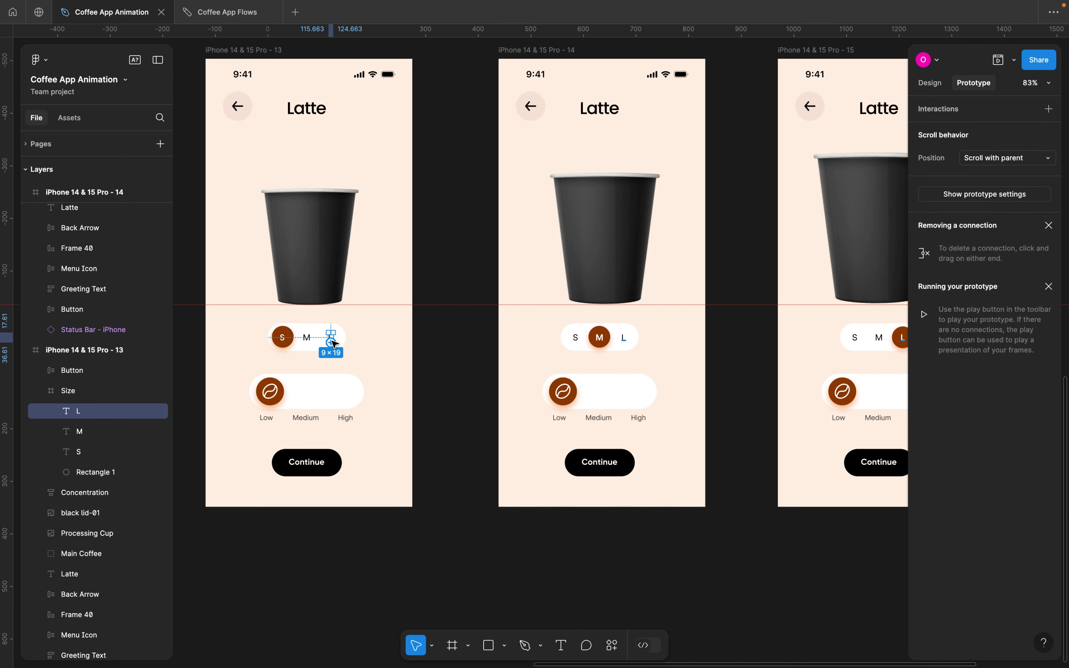
drag(333, 341, 824, 288)
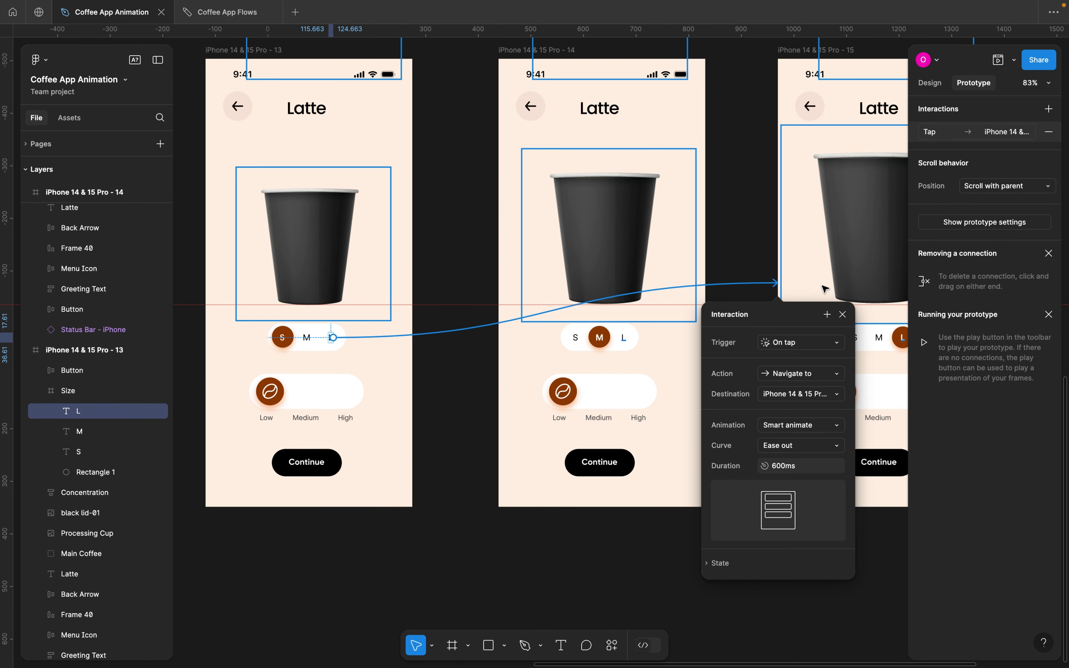
Link the medium screen's S label to the small screen and its L label to the large screen on tap, using Smart animate, Ease out, 600ms
click(577, 339)
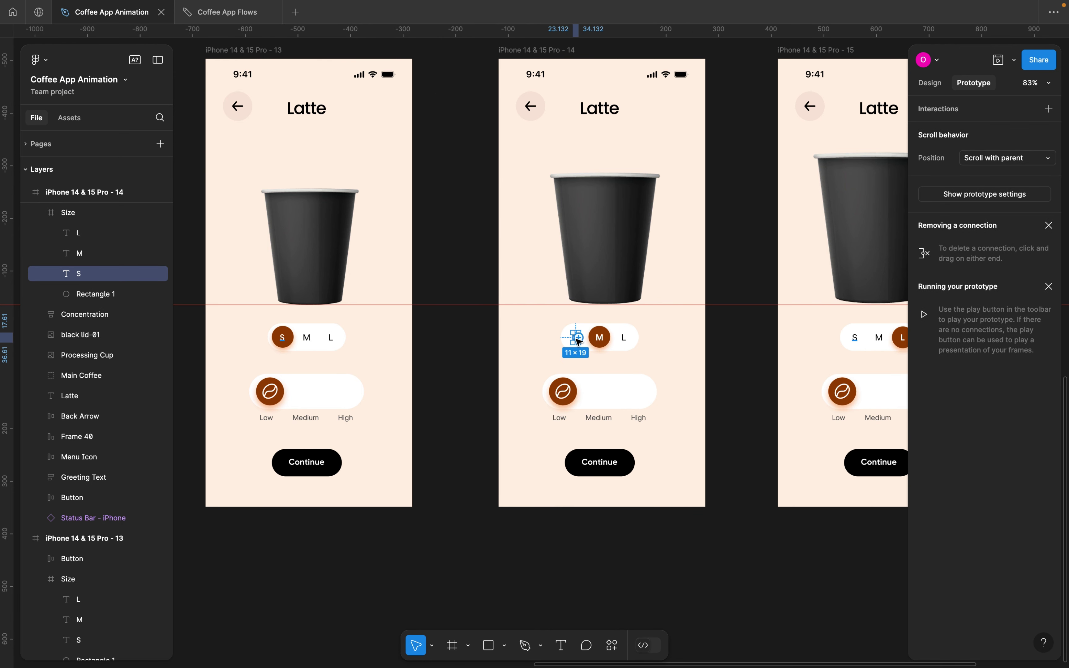
drag(577, 338, 444, 336)
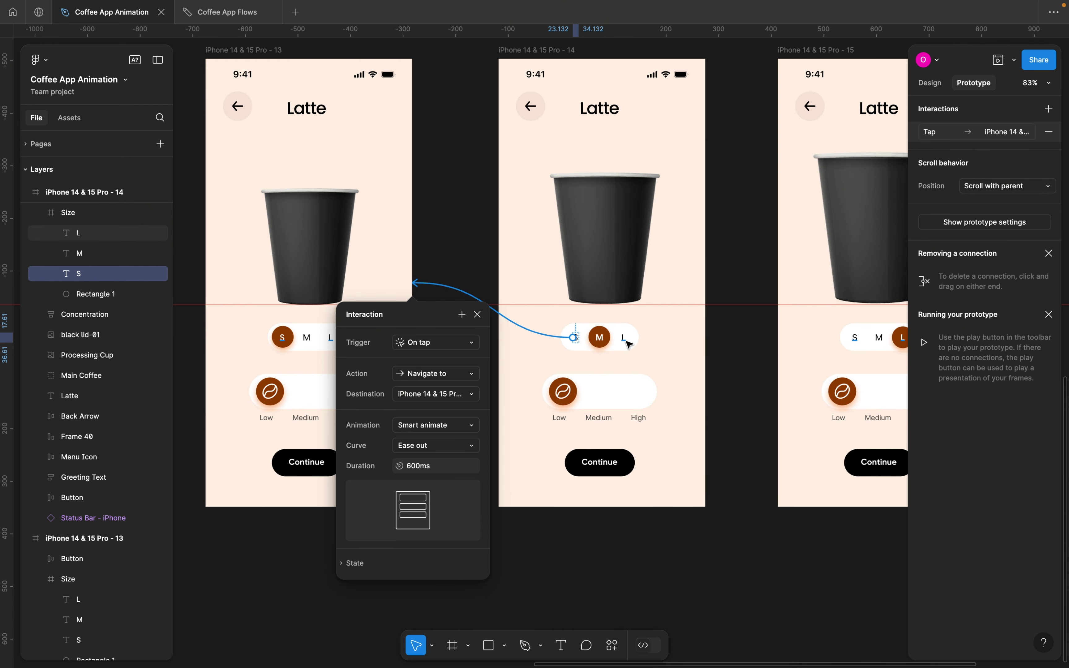
click(625, 341)
scroll(626, 345, up, 5)
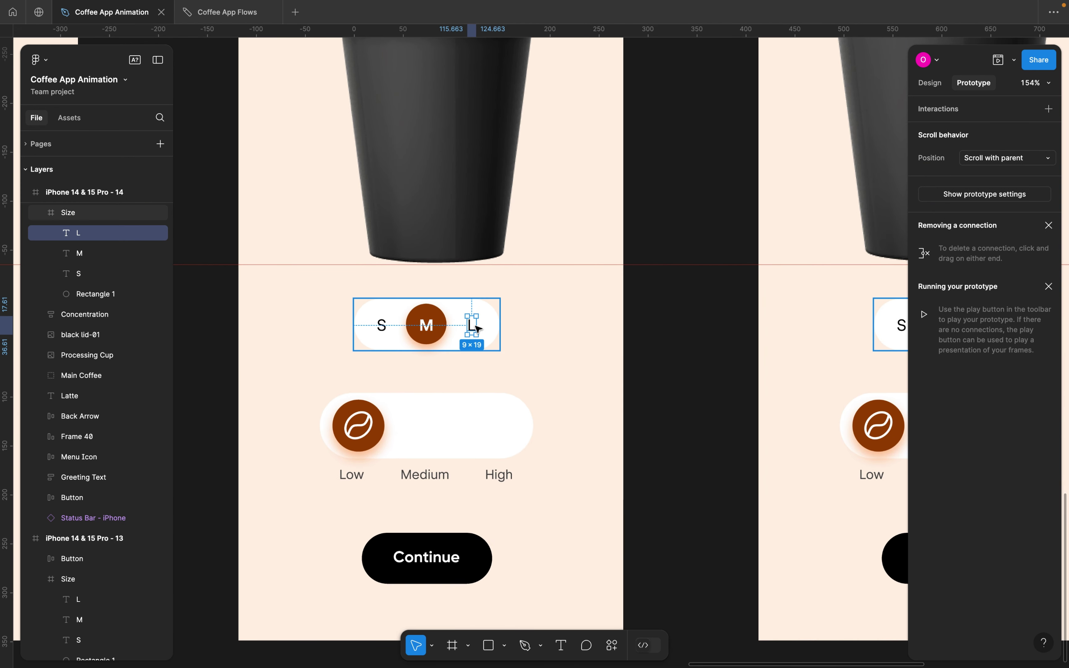
drag(476, 325, 828, 296)
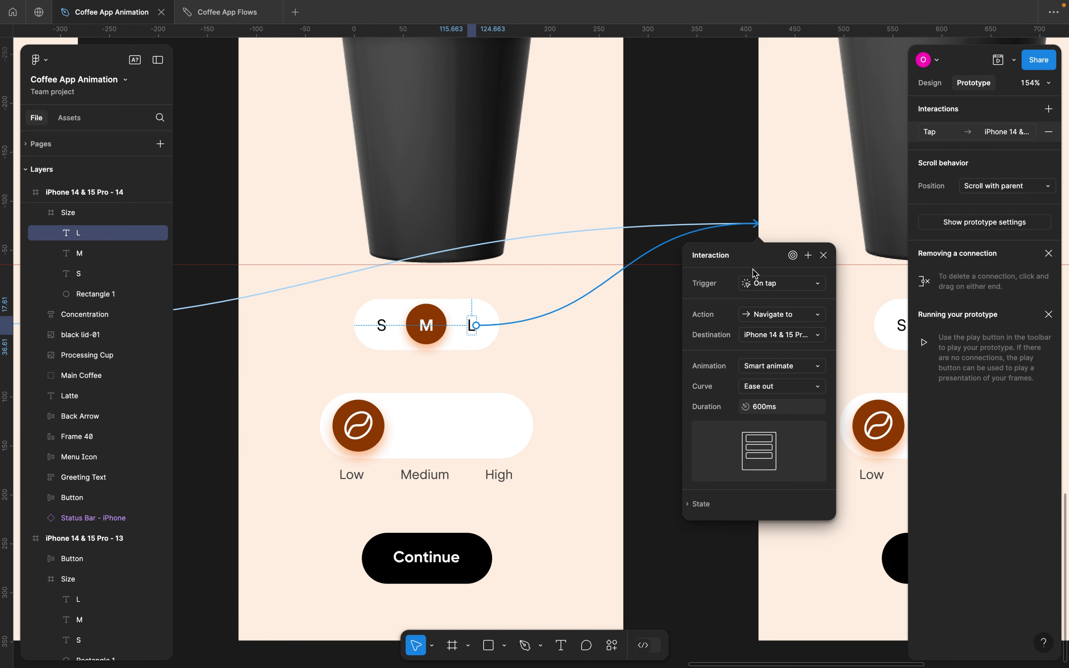
scroll(446, 339, down, 5)
scroll(448, 341, down, 2)
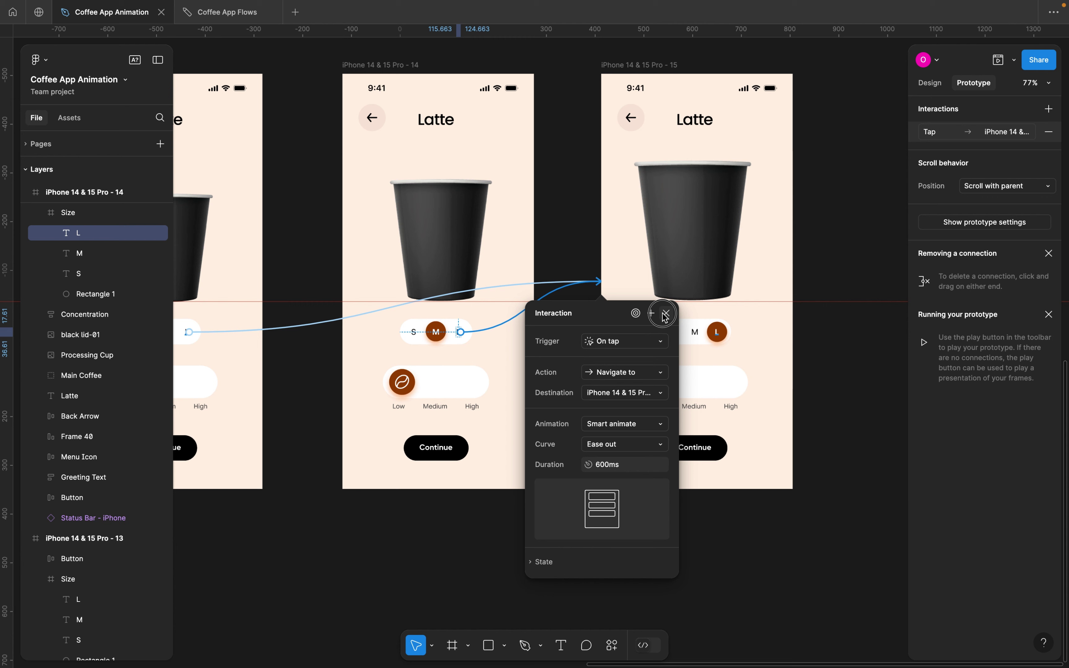
click(665, 314)
Link the large screen's S label to the small screen on tap and its M label to the medium screen on drag
click(672, 334)
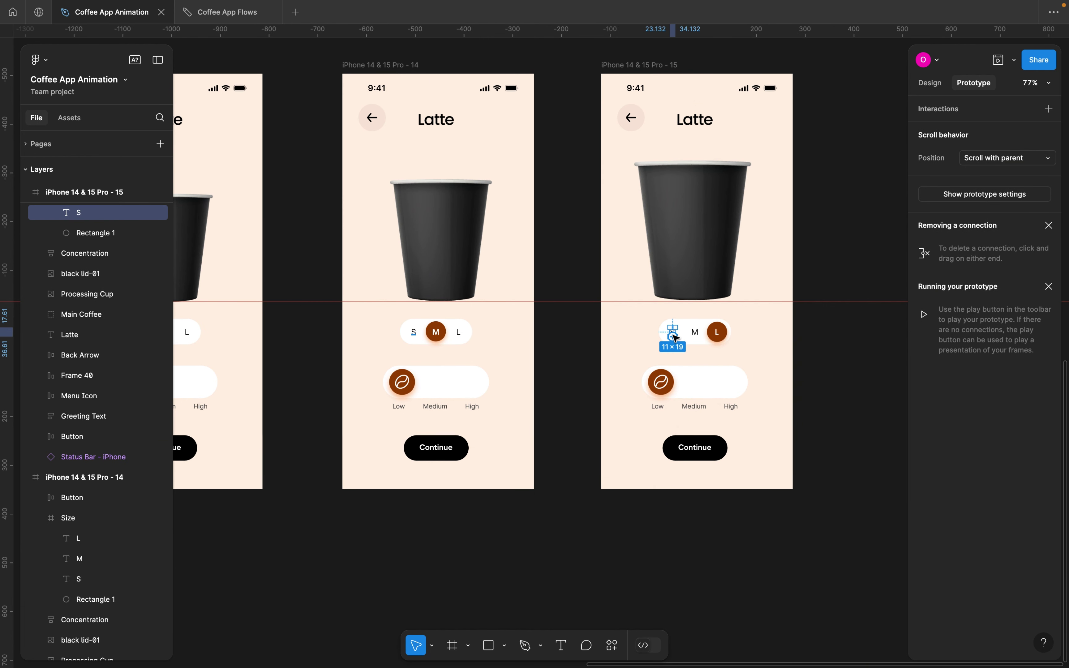
scroll(673, 337, up, 5)
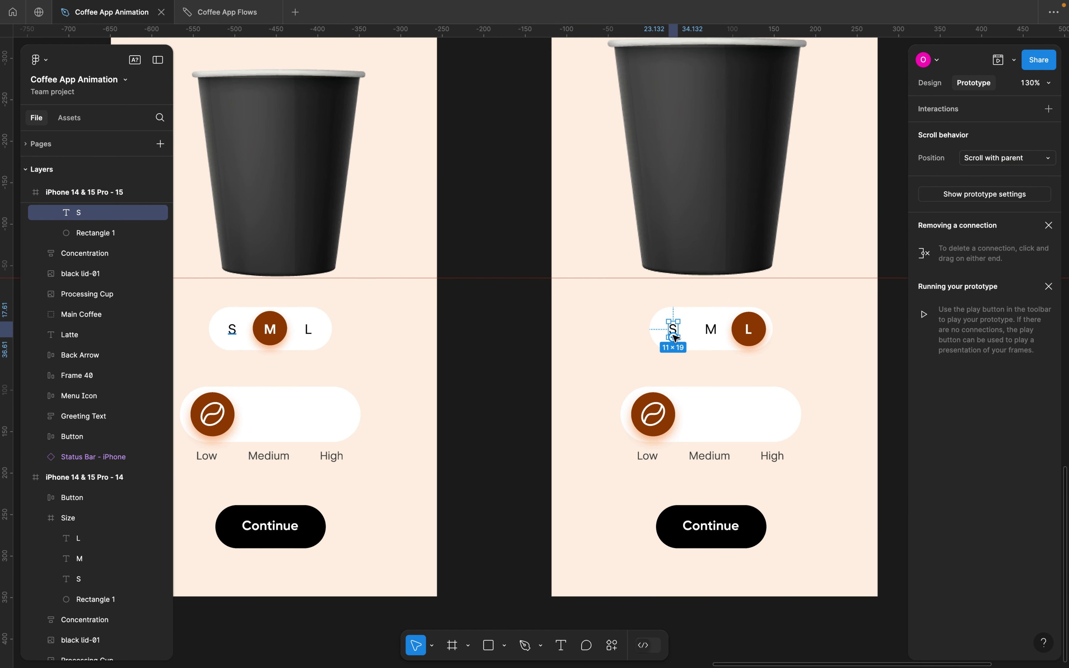
drag(675, 337, 329, 318)
scroll(618, 314, down, 8)
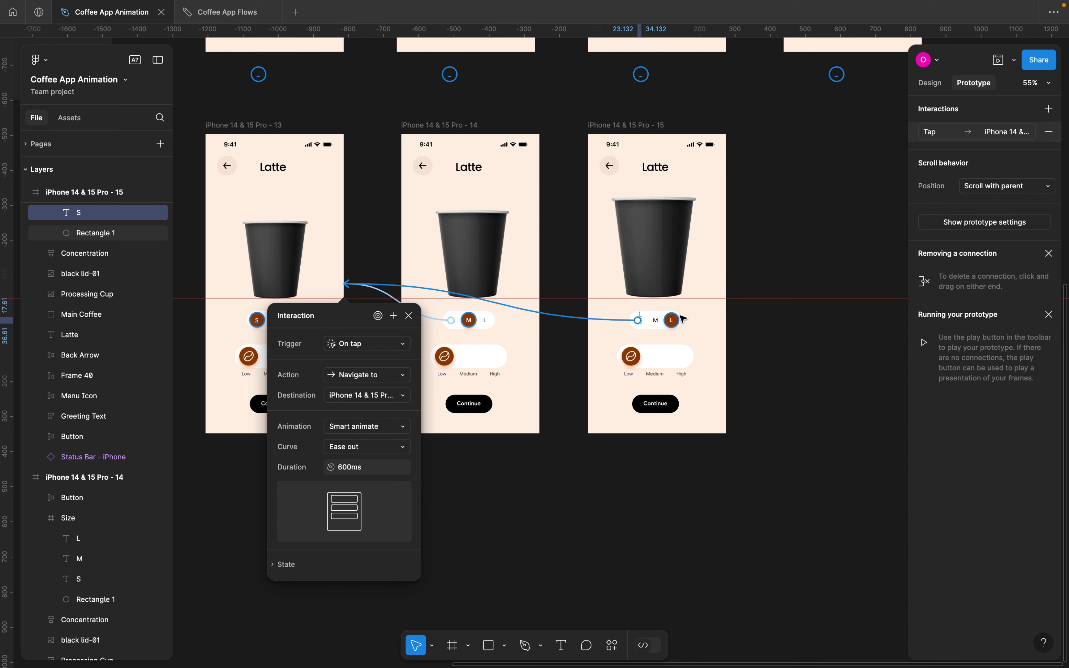
click(655, 320)
drag(653, 319, 466, 325)
click(554, 187)
Rename the frame of the Latte screen with the smallest cup as Small Size
scroll(555, 187, up, 2)
scroll(554, 187, left, 3)
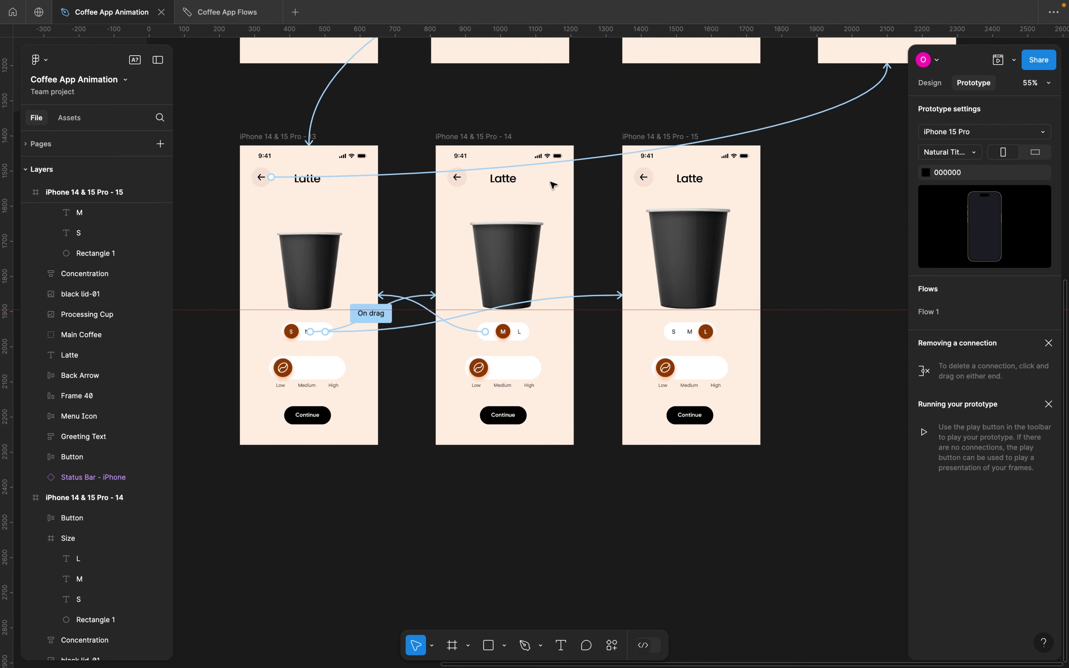
click(314, 176)
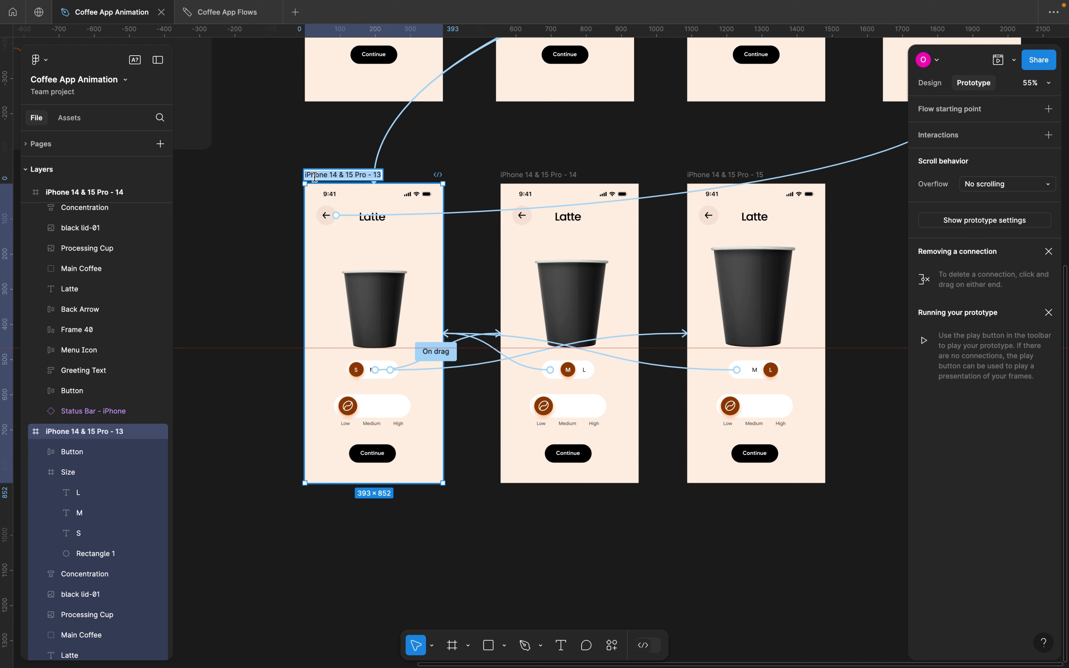
text(Small)
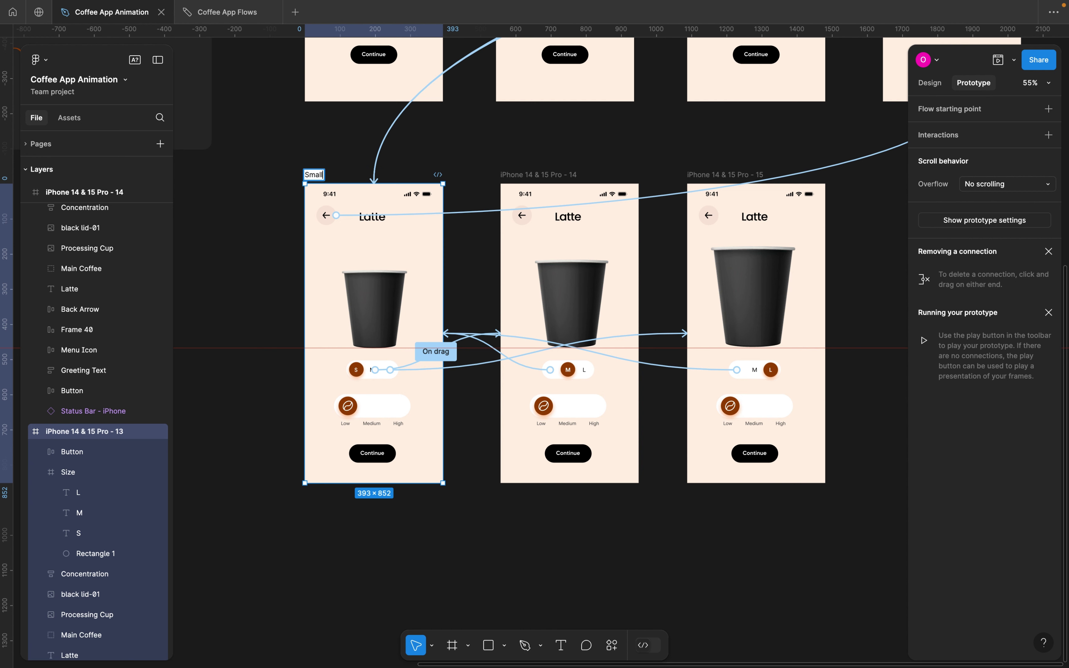
text( Size)
Rename the frame of the Latte screen with the M size selected as Medium size
double_click(522, 175)
text(Med)
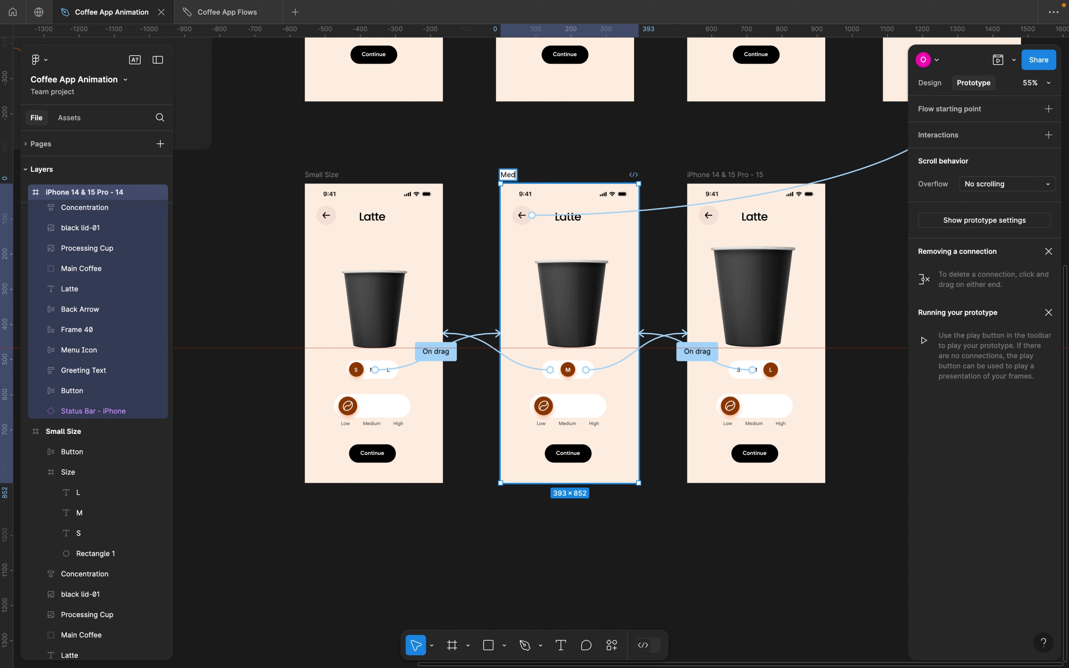
text(ium size)
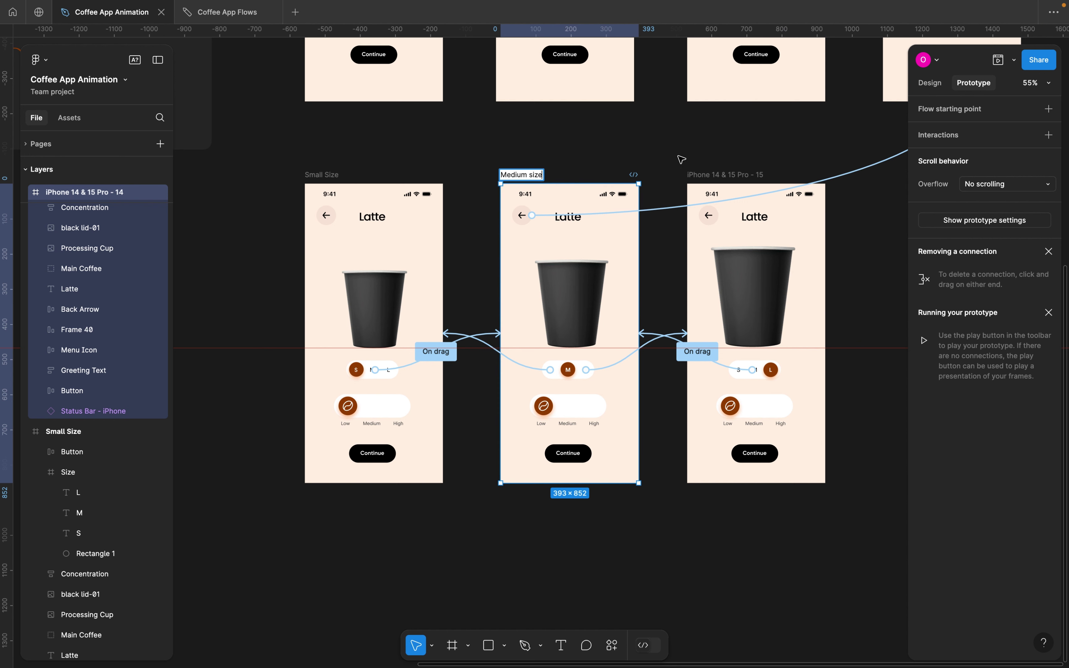
Rename the frame of the Latte screen with the L size selected as Large Size
double_click(725, 174)
key(BackSpace)
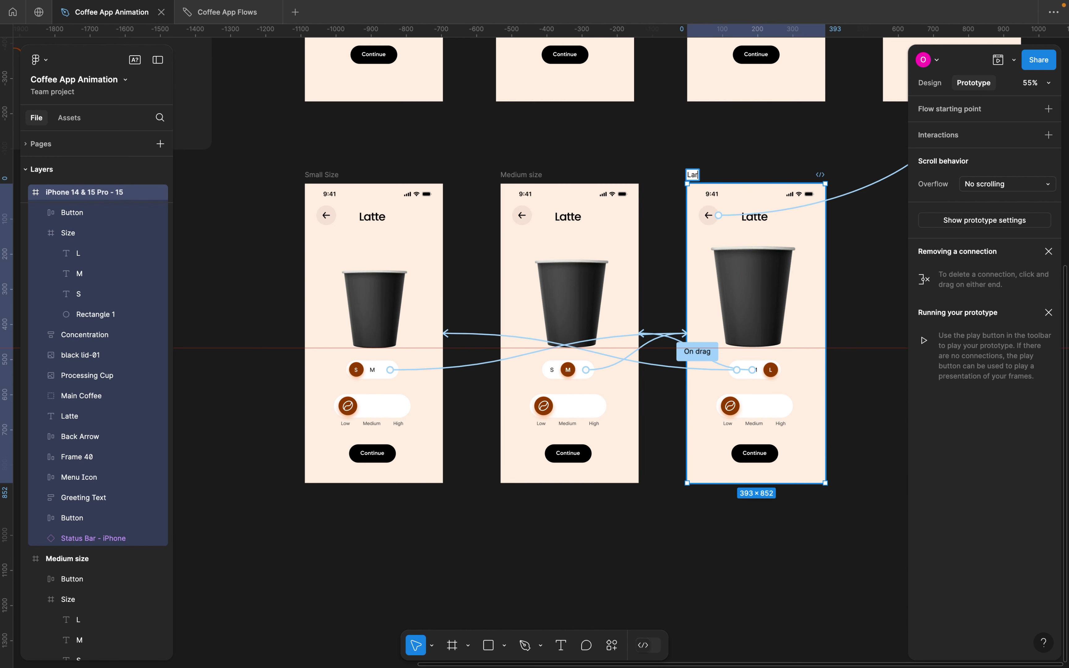
text(Large Size)
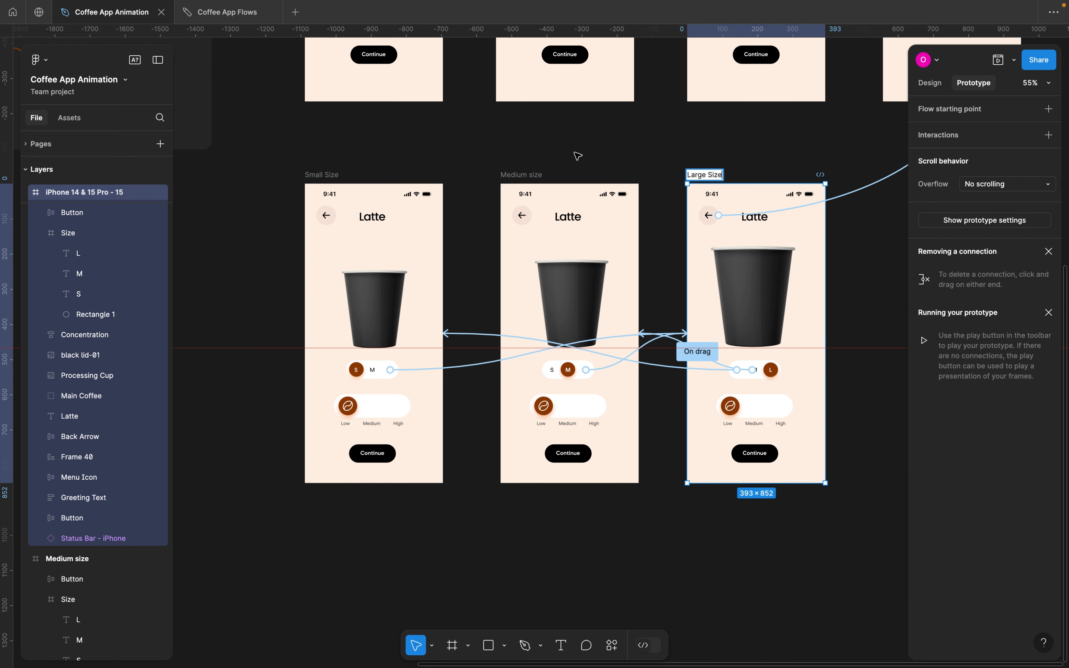
Correct the capitalization of the middle Latte frame's name to Medium Size
double_click(533, 175)
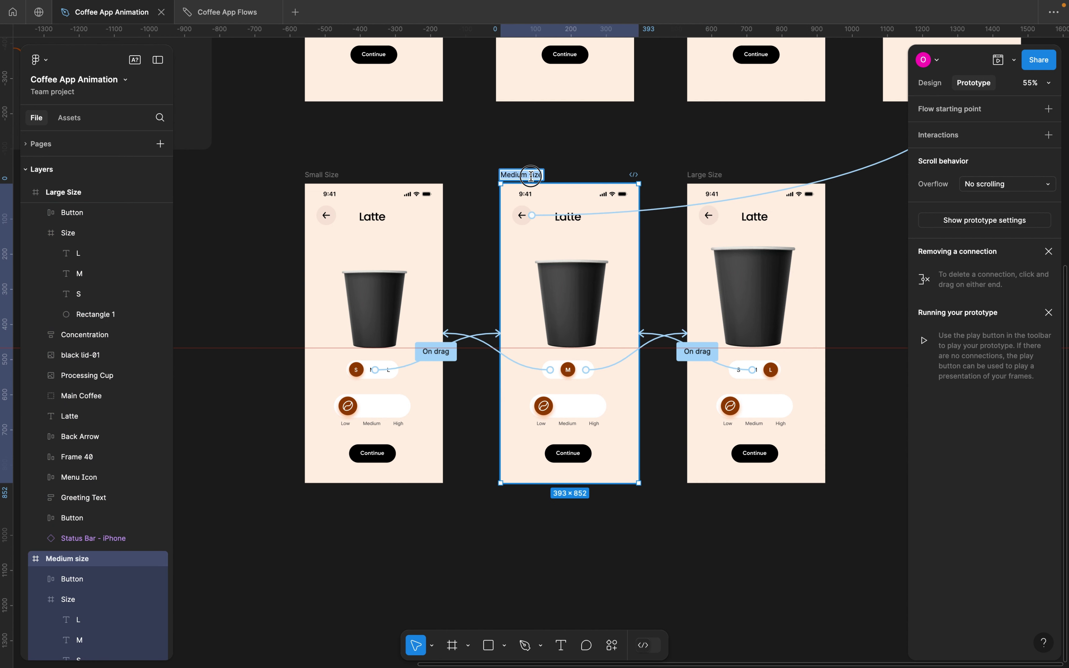
text(Medium Size)
click(608, 148)
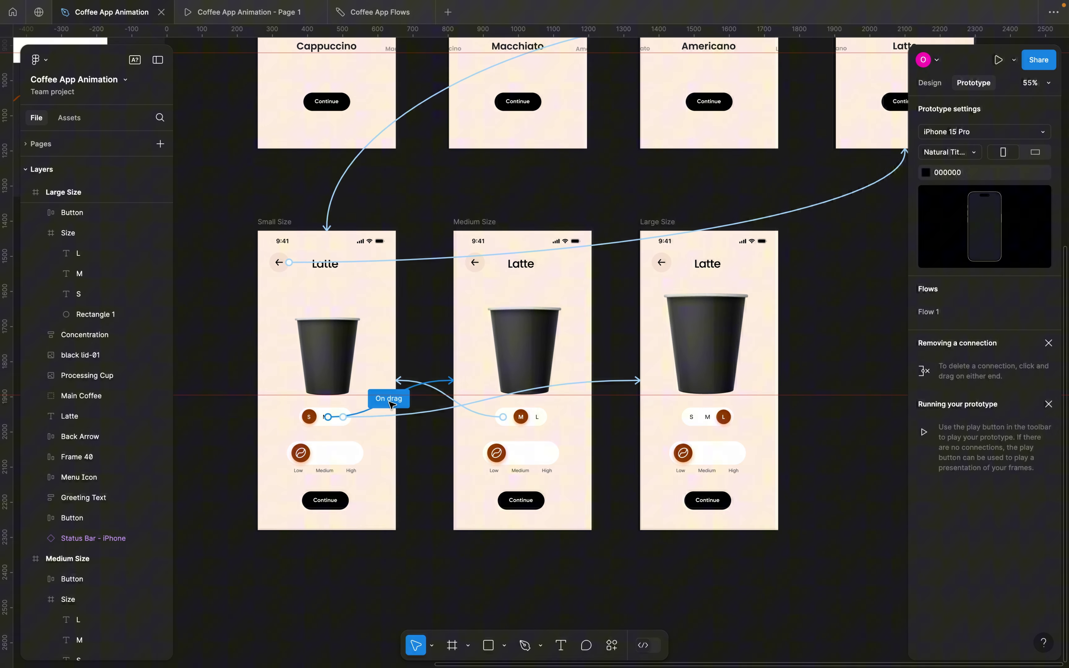
click(391, 403)
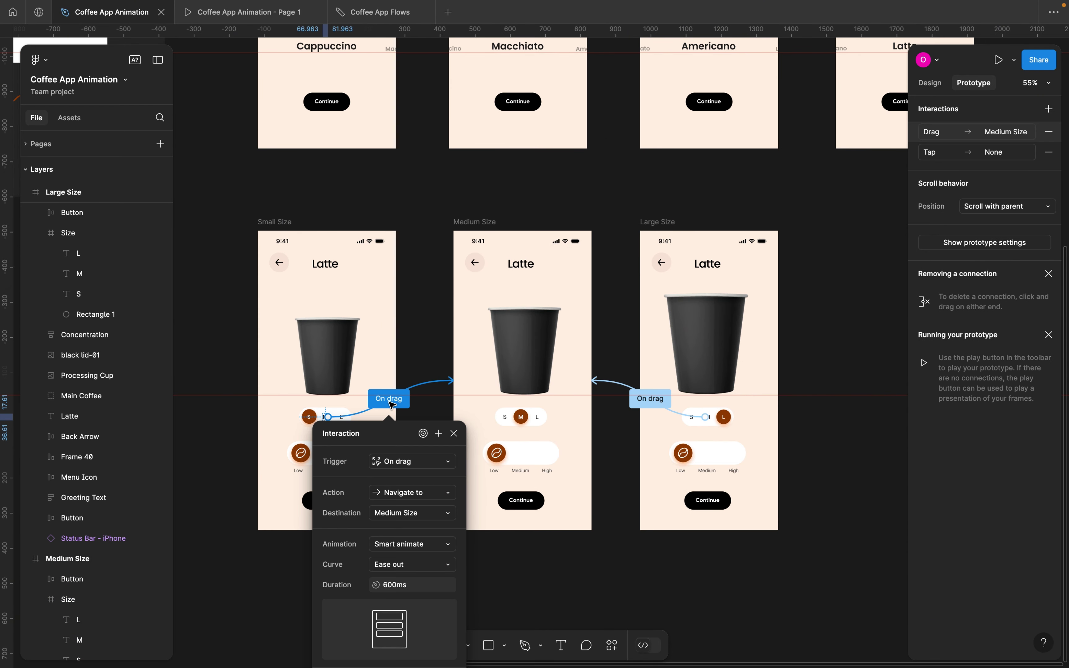
click(402, 468)
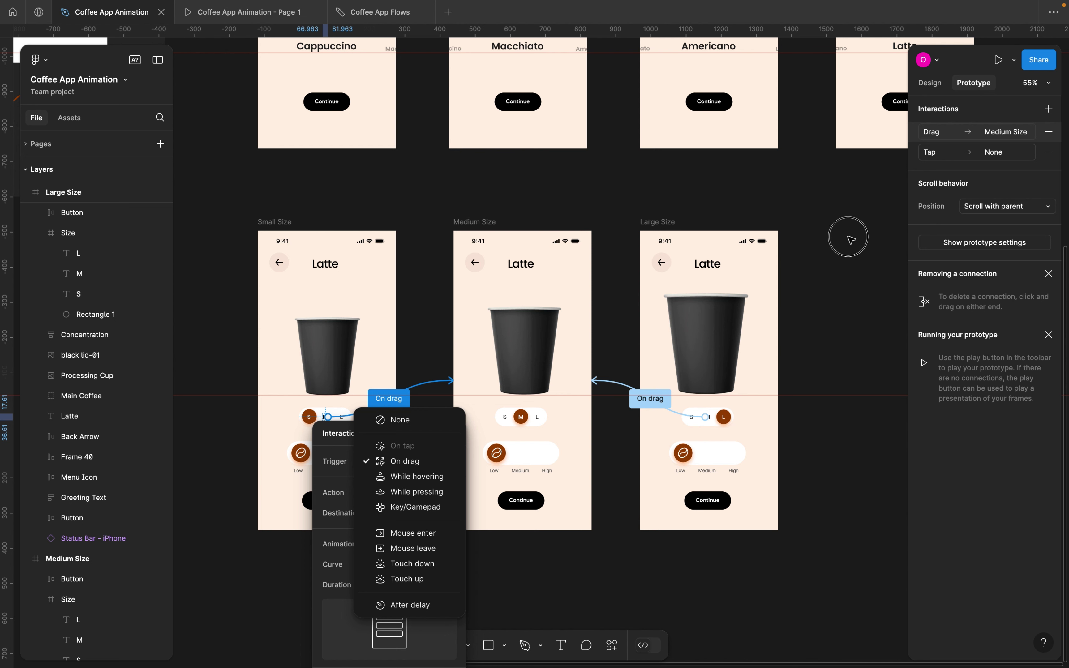
key(Escape)
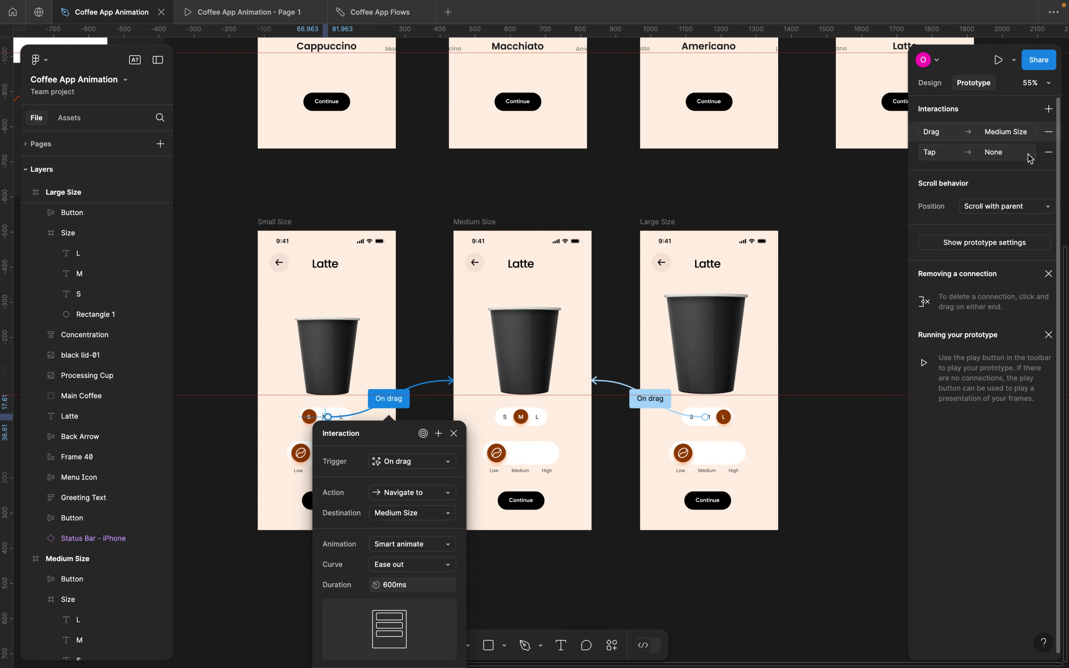
click(847, 220)
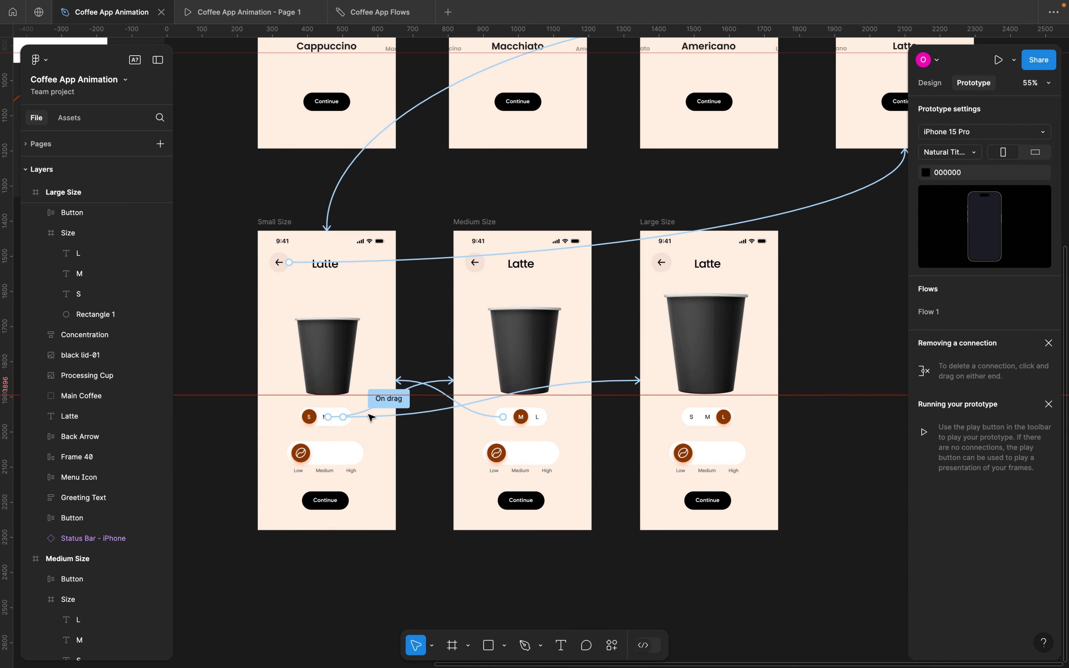
Remove the empty tap interaction from the small screen's M label and set its Medium Size link's trigger to On tap
click(379, 406)
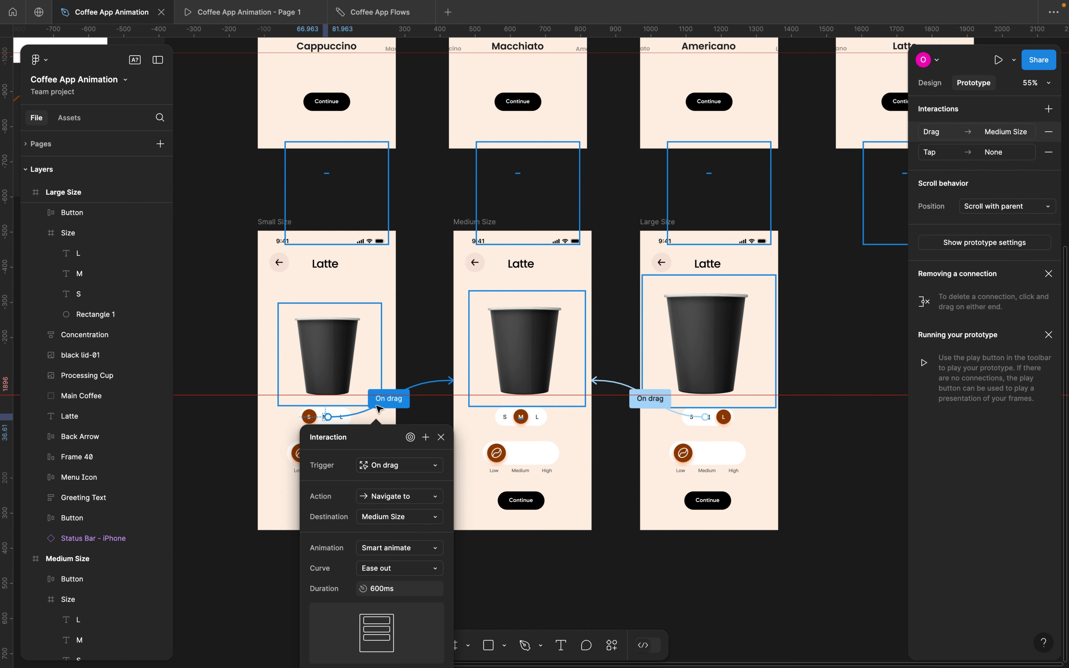
click(1049, 152)
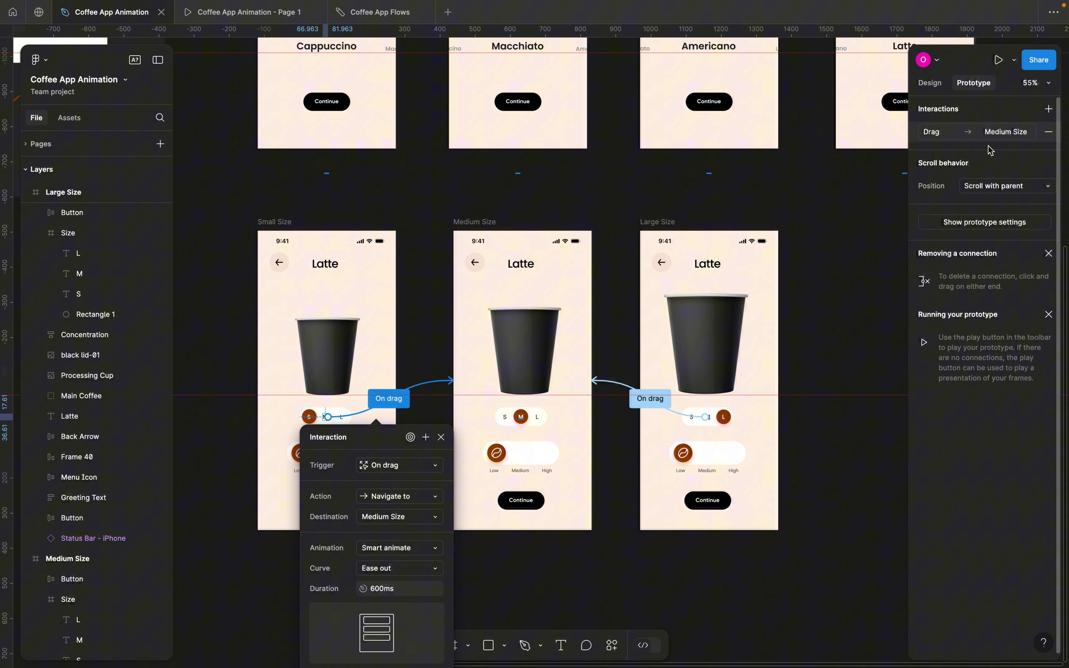
click(937, 132)
click(839, 162)
click(840, 148)
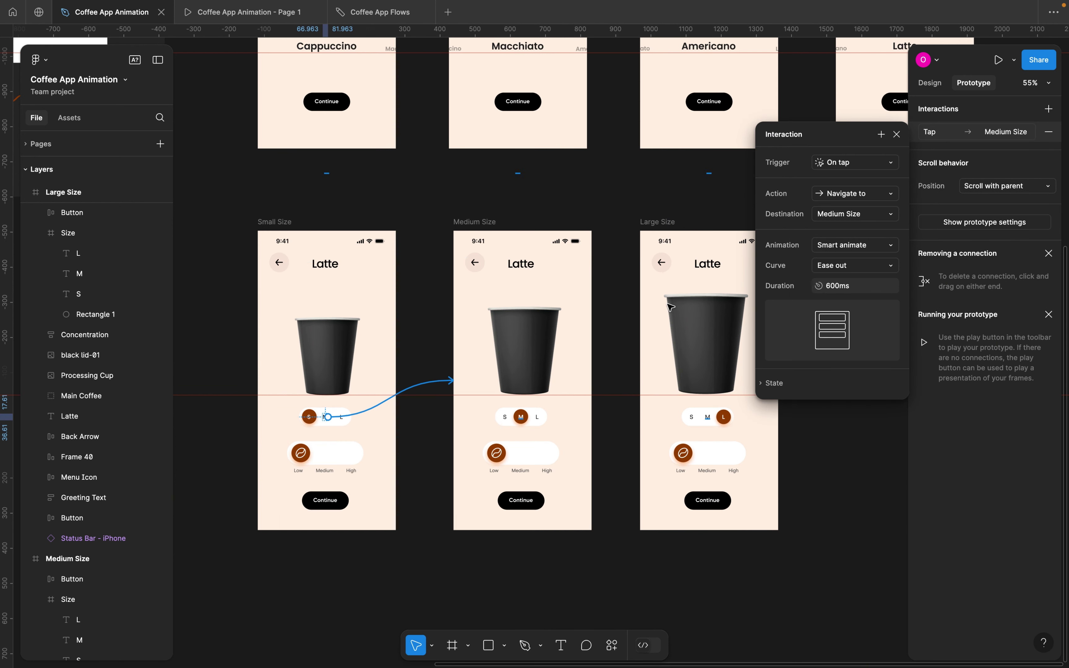
Remove the empty tap interaction from the large screen's M label and set its Medium Size link's trigger to On tap
click(588, 444)
click(633, 400)
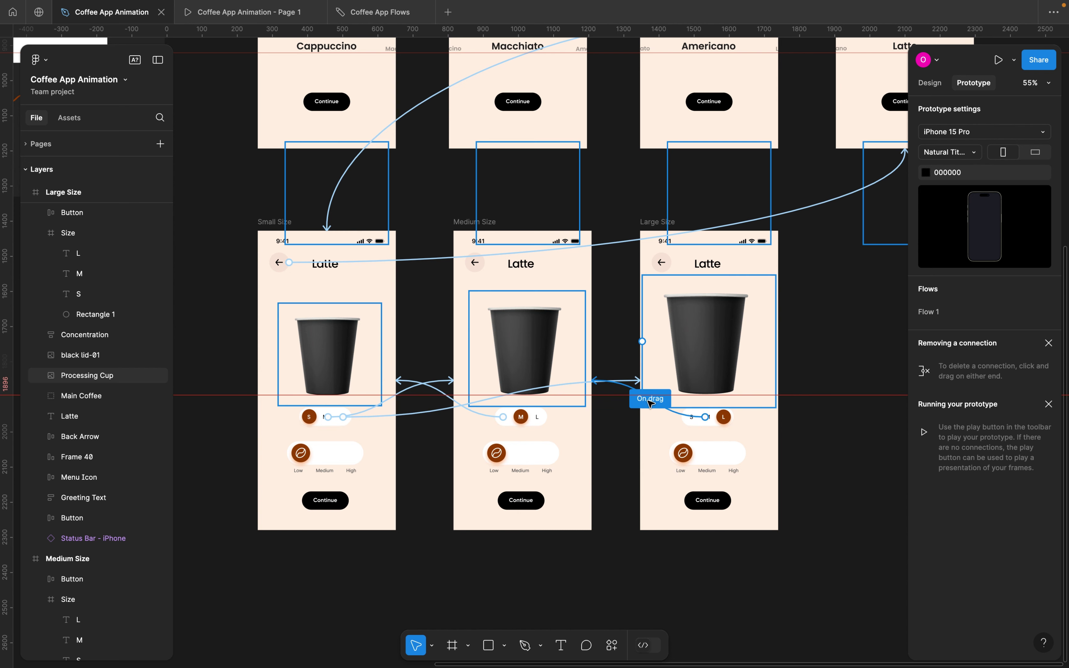
click(670, 461)
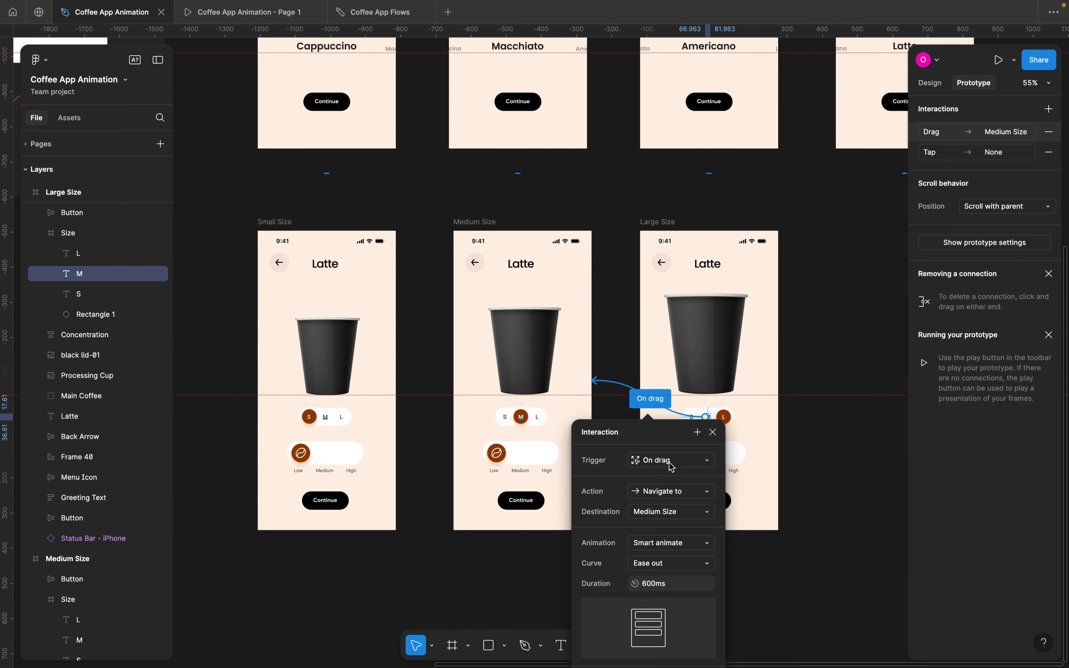
click(1048, 153)
click(663, 460)
click(651, 446)
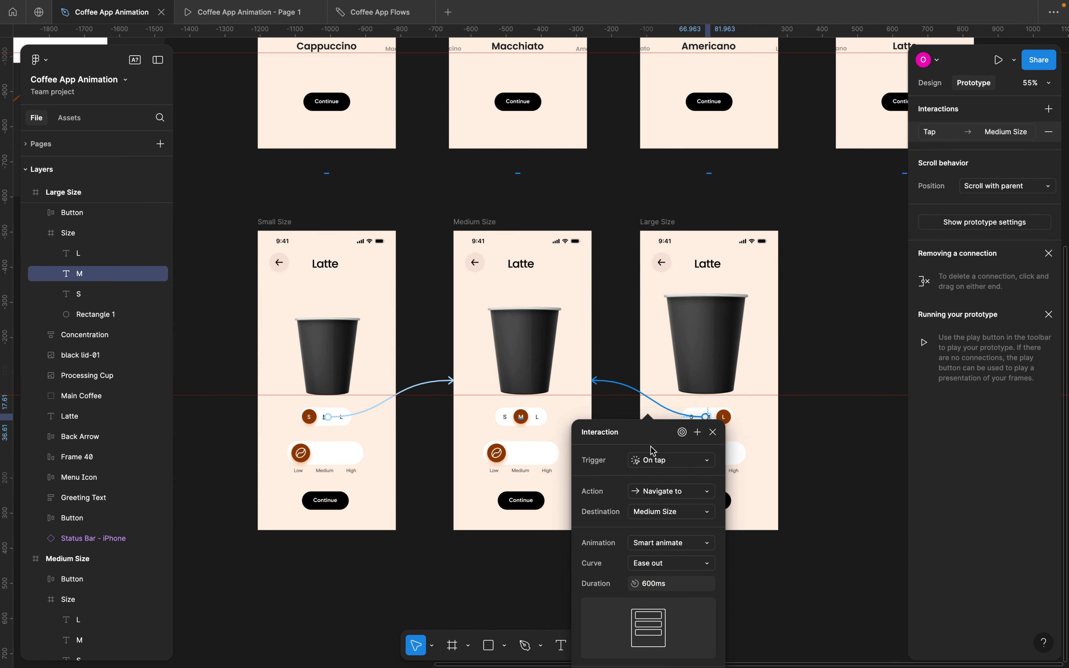
click(715, 433)
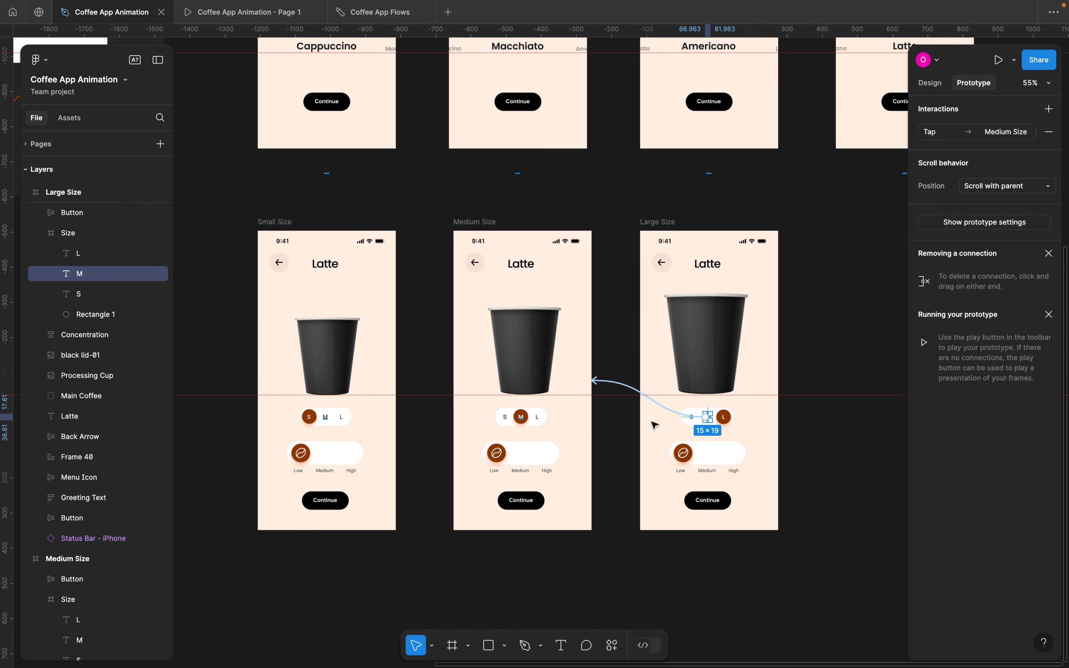
Review the size selectors' connections, then preview the prototype from the coffee carousel through to the Latte size screen
click(693, 418)
click(528, 427)
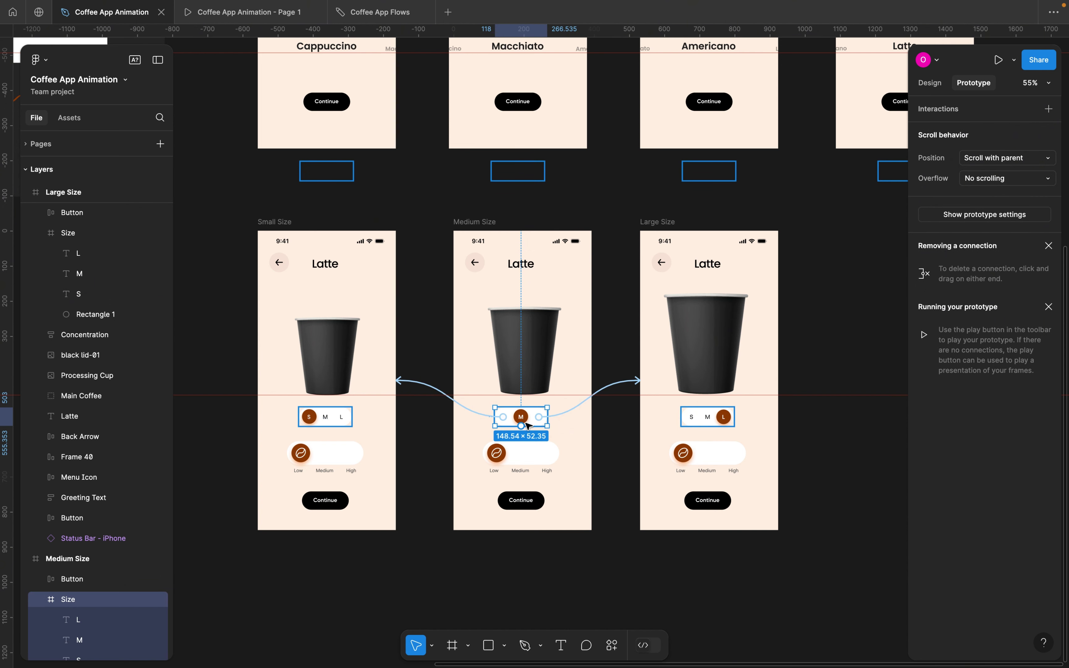
click(331, 427)
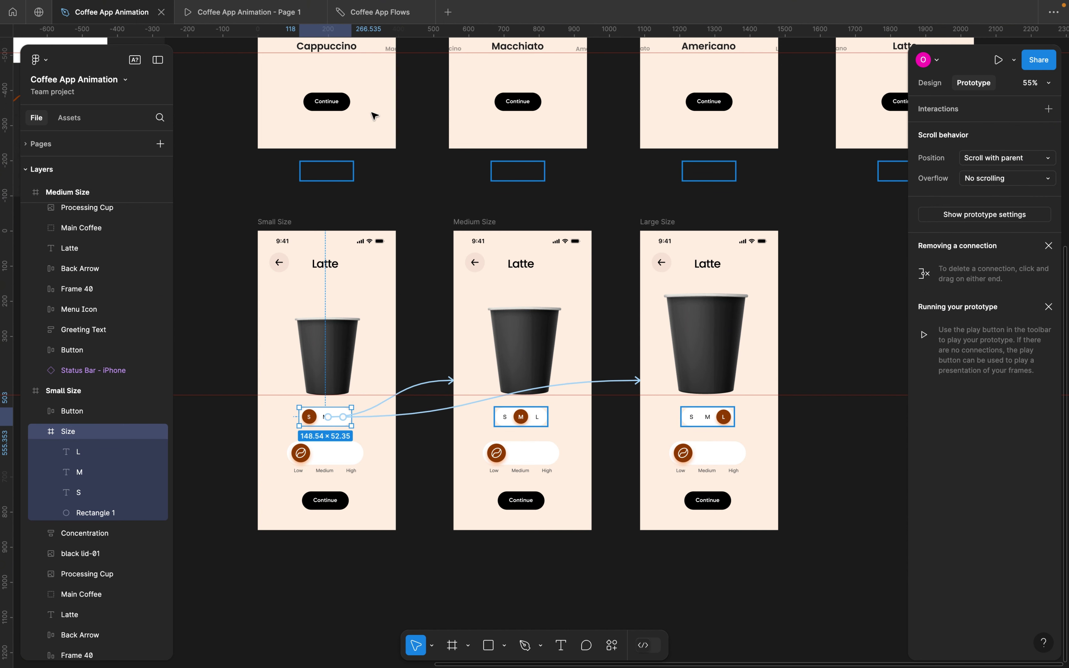
click(243, 7)
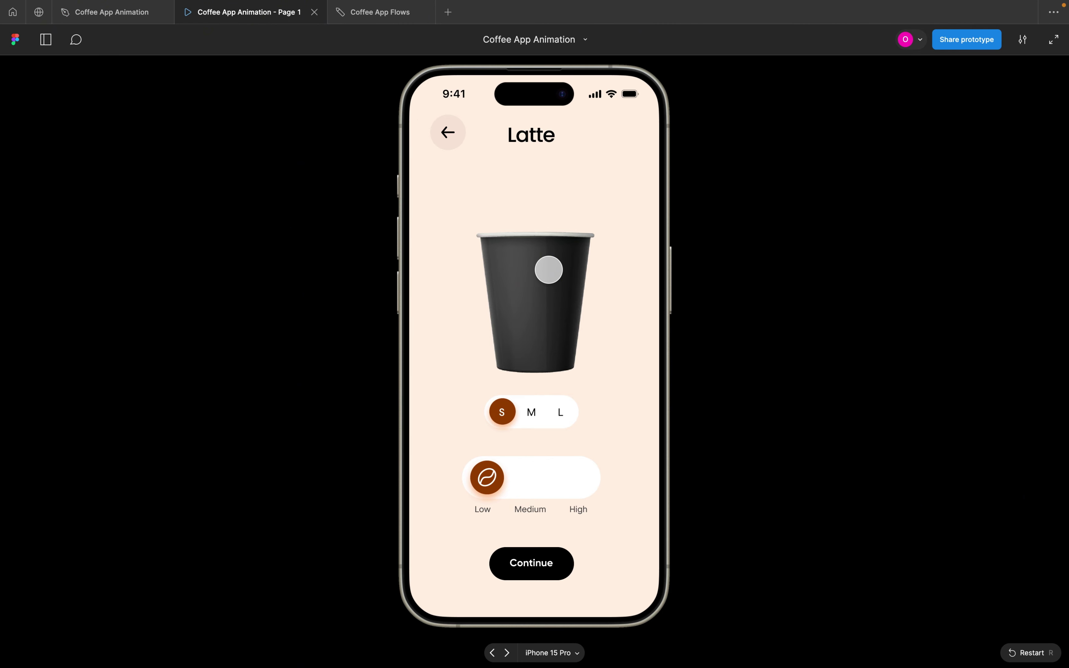
click(508, 358)
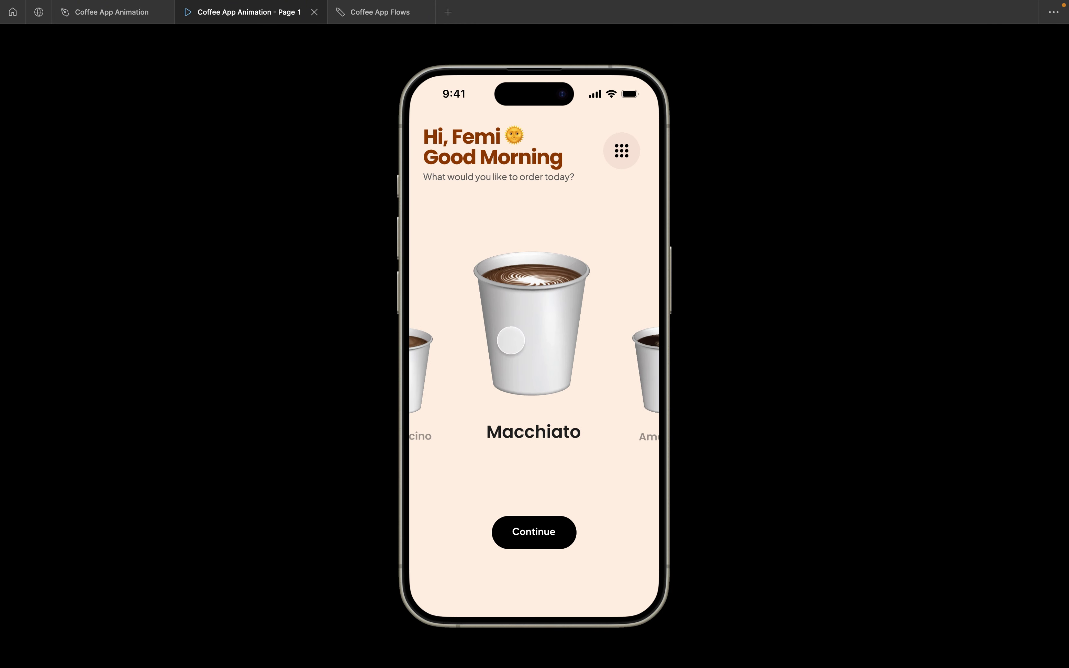
click(556, 340)
click(556, 339)
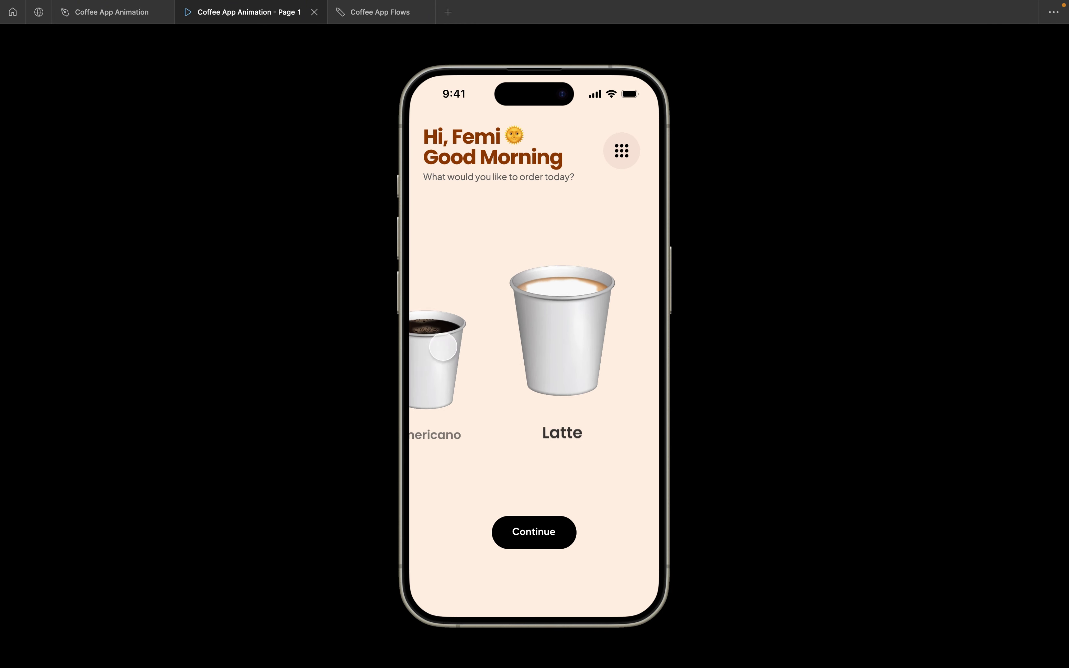
click(538, 329)
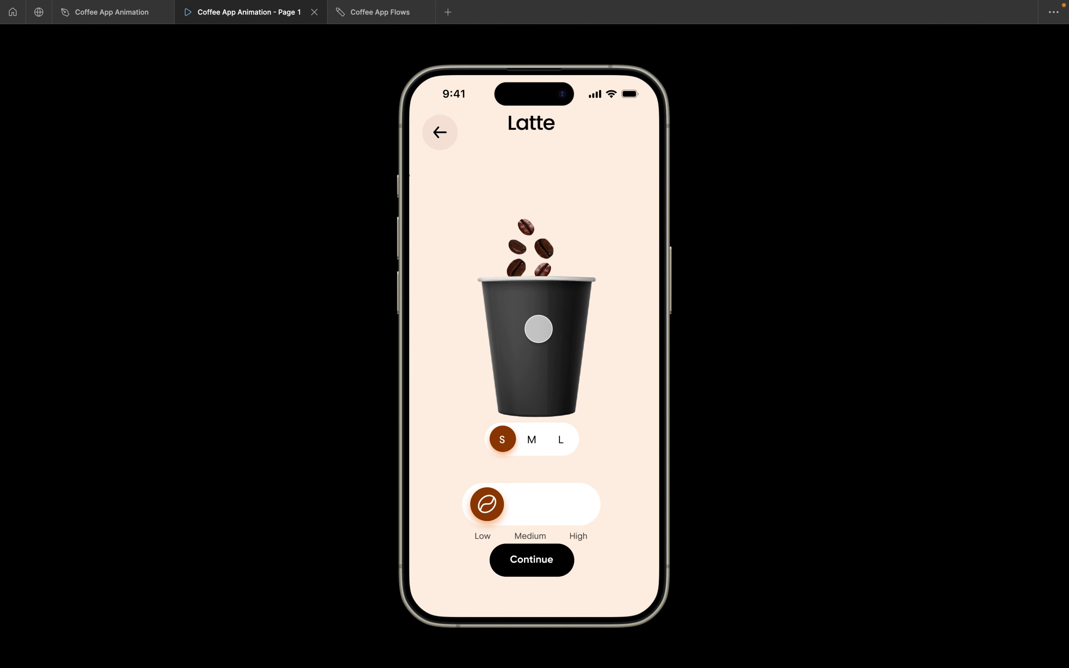
Test the size selector in the prototype preview by switching between the M, L and S cup sizes
click(532, 413)
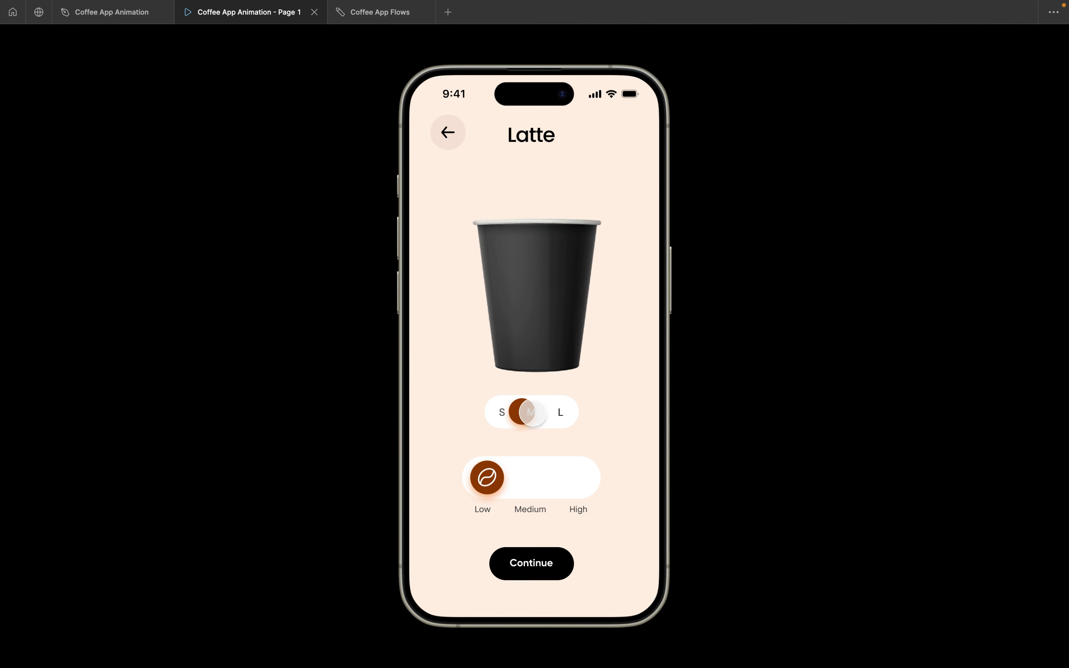
click(560, 412)
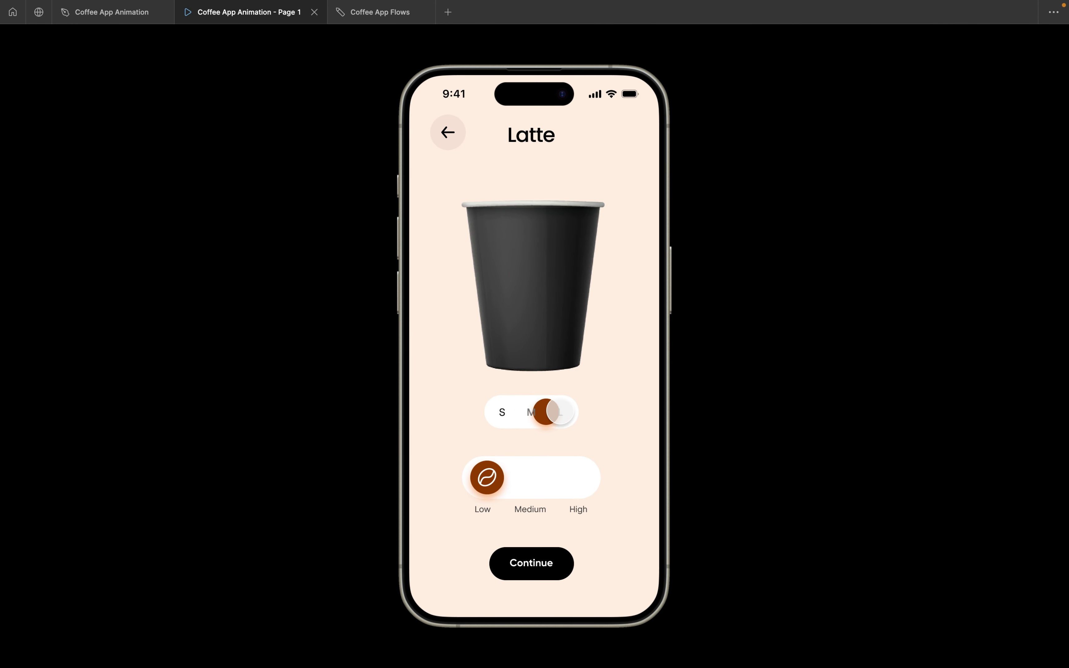
click(532, 412)
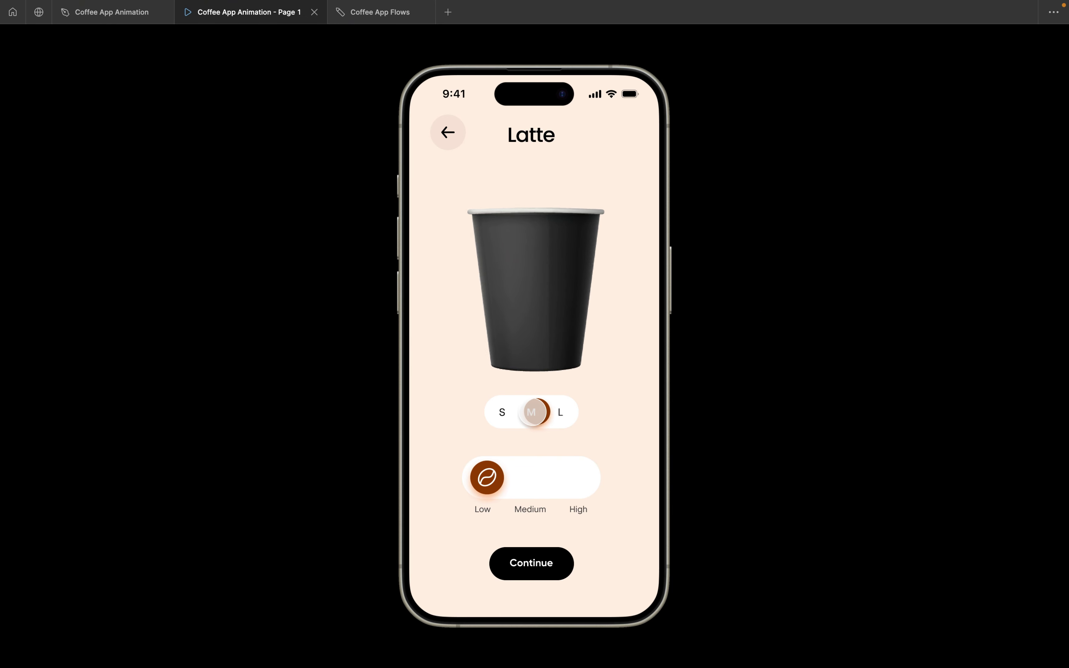
click(503, 411)
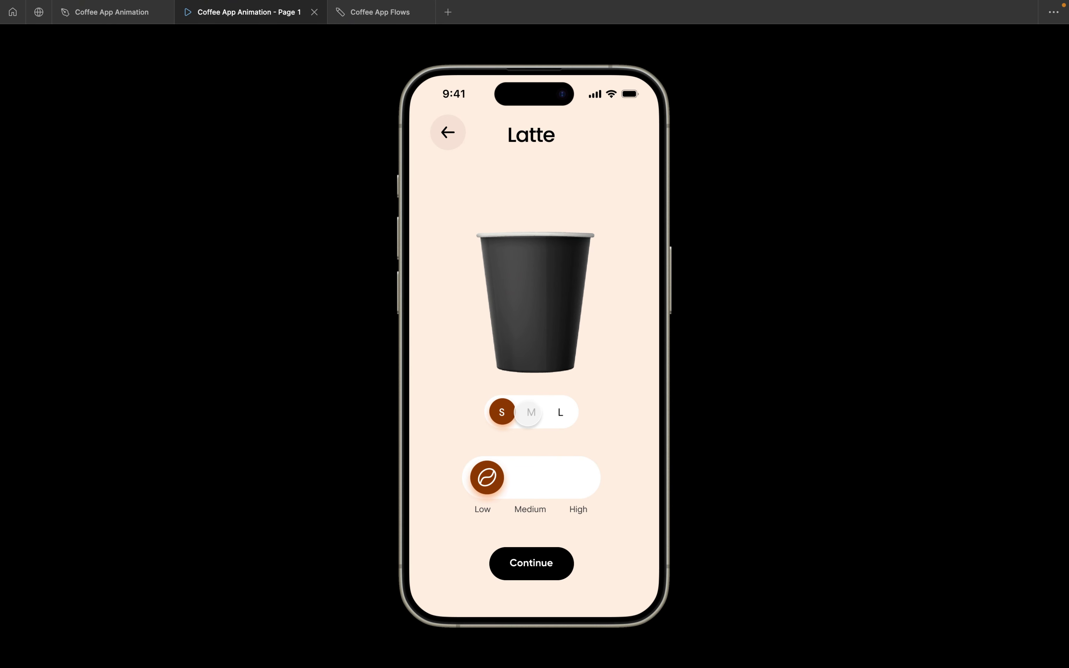
click(532, 412)
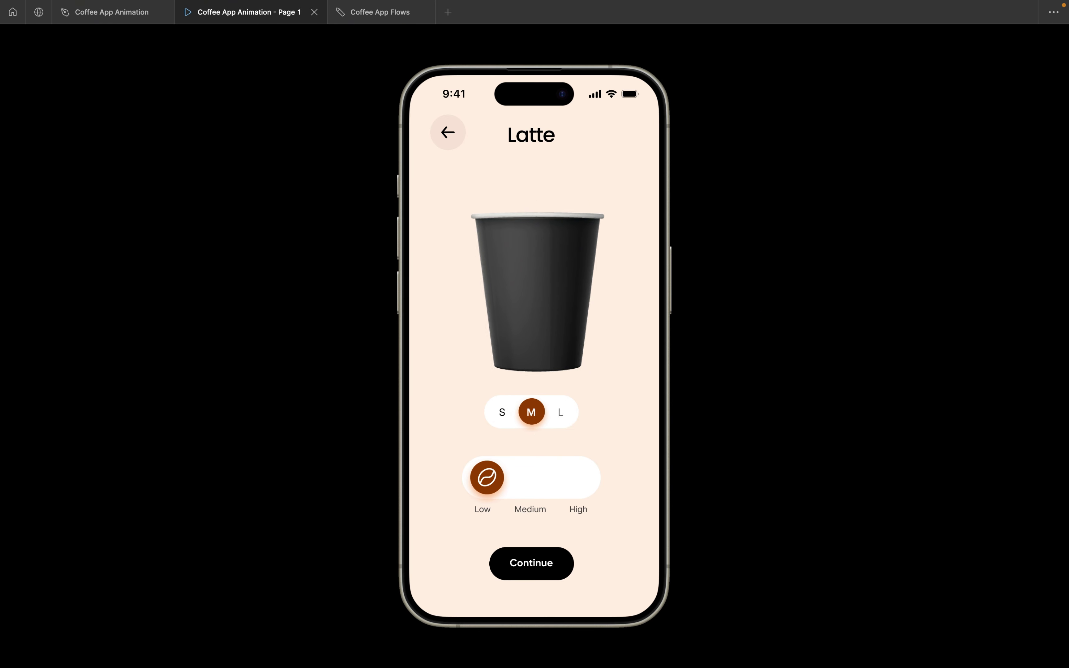
click(560, 412)
Return to the design file and set the duration of the small screen's M and L label links to 300ms
click(116, 19)
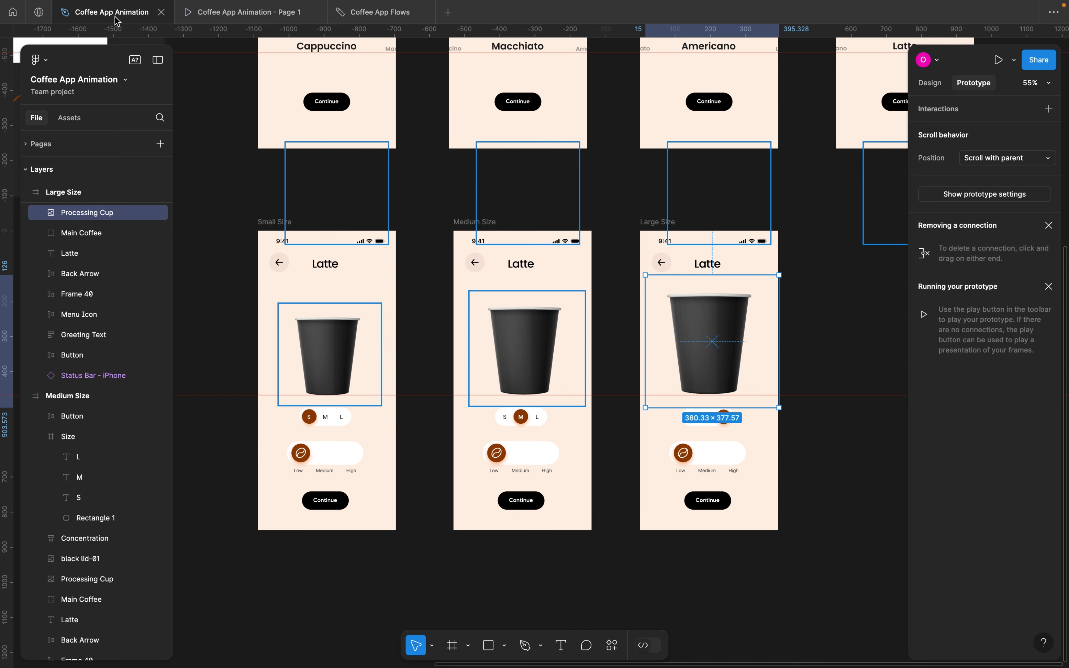
click(593, 384)
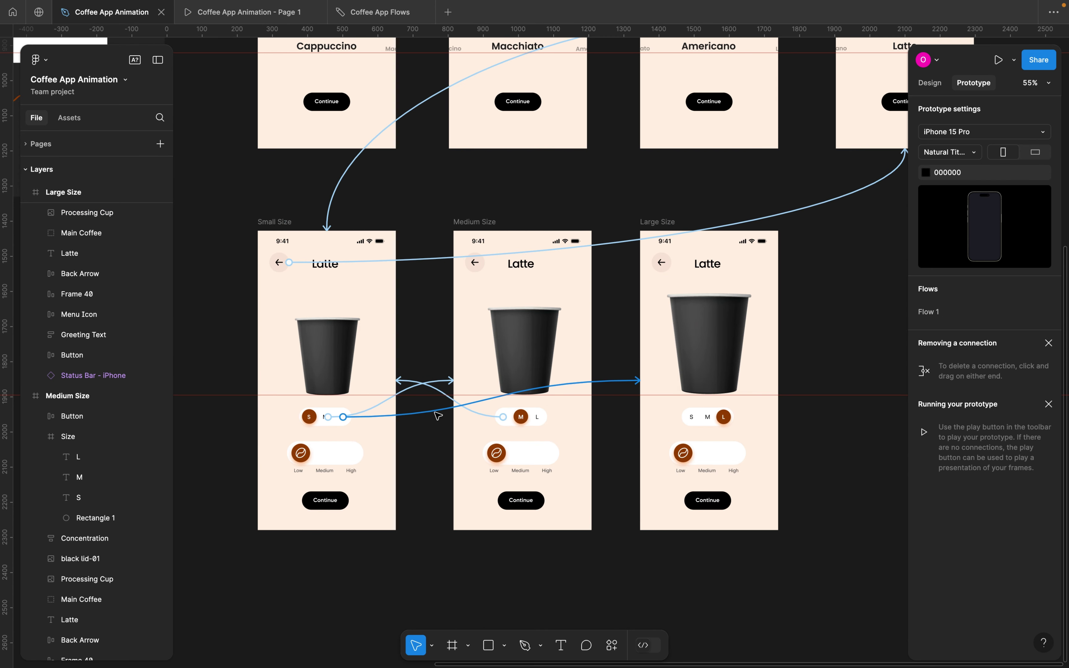
click(407, 393)
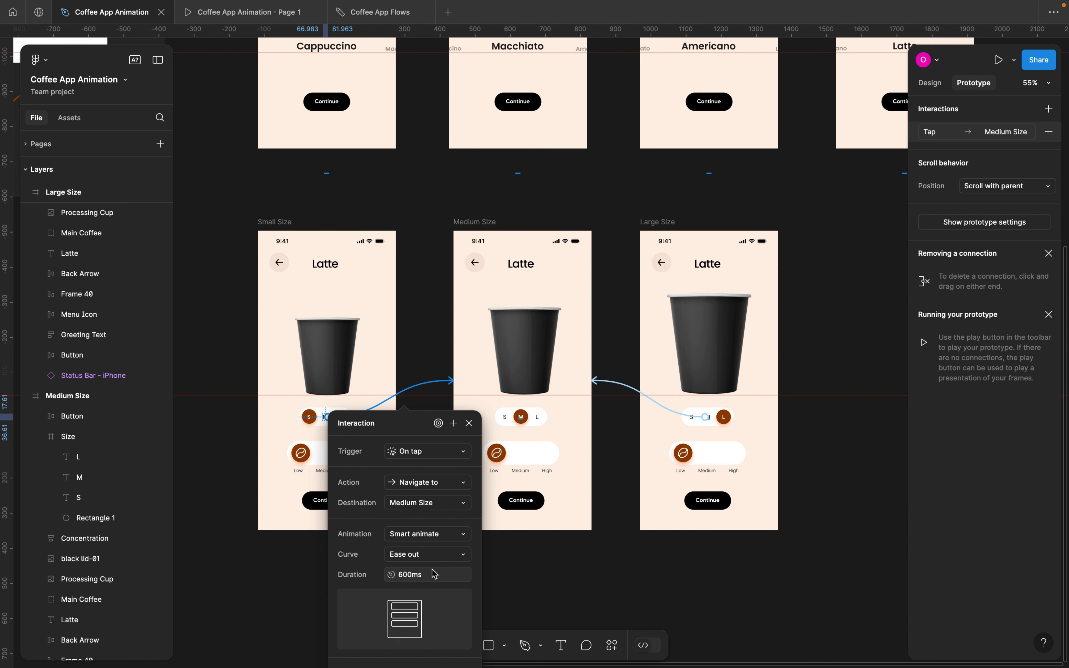
text(3)
click(397, 369)
click(369, 417)
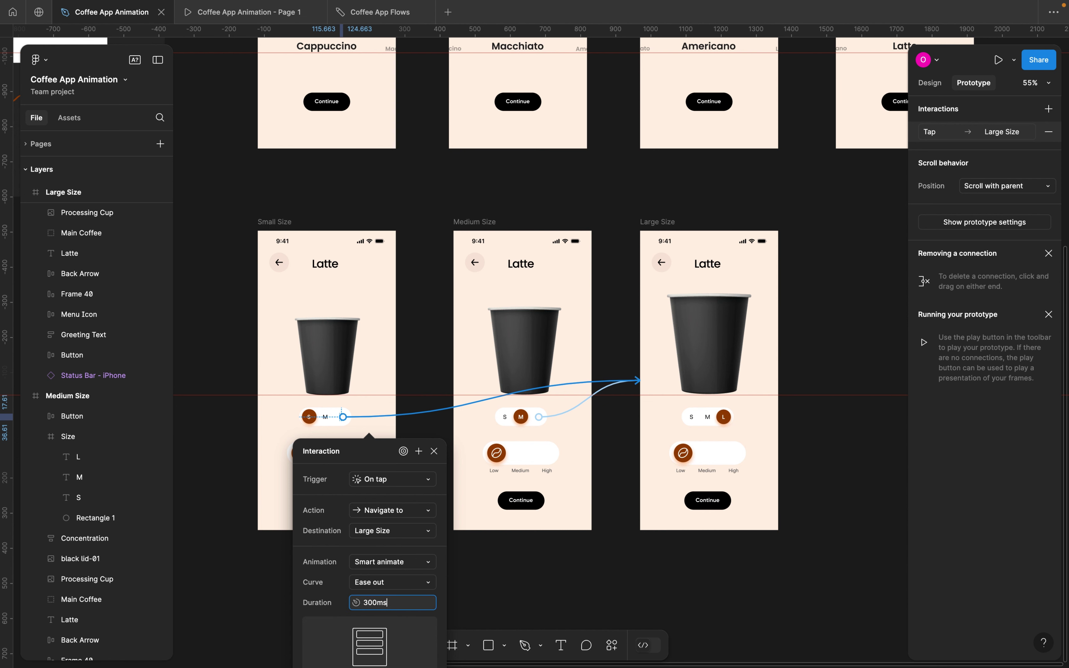
Set the animation duration of the medium screen's S and L label links to 300ms
click(501, 417)
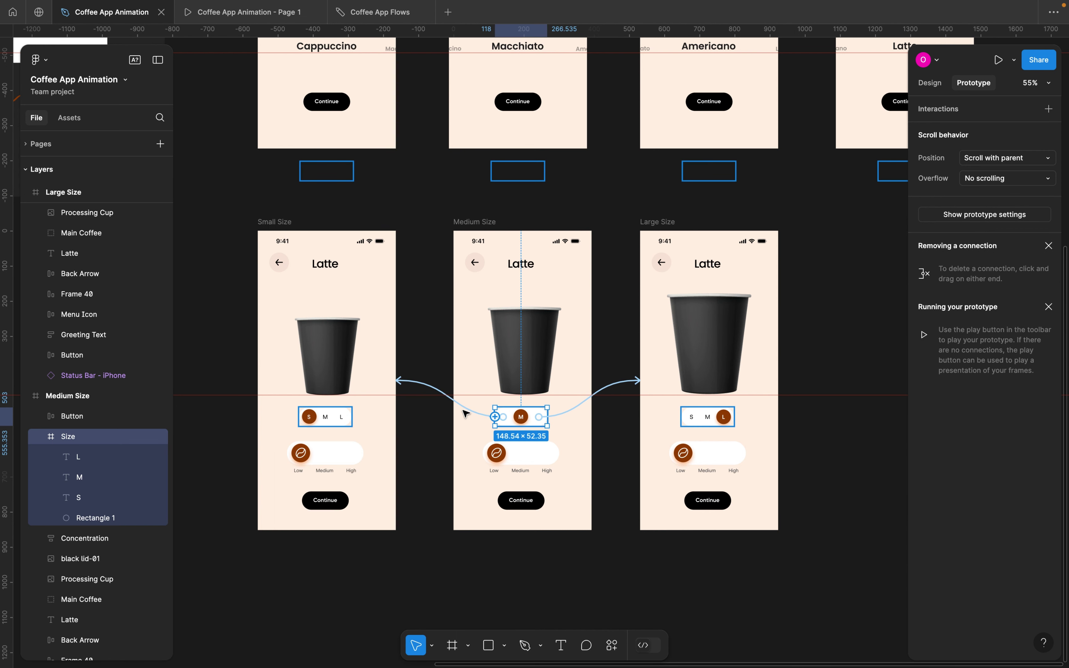
click(456, 406)
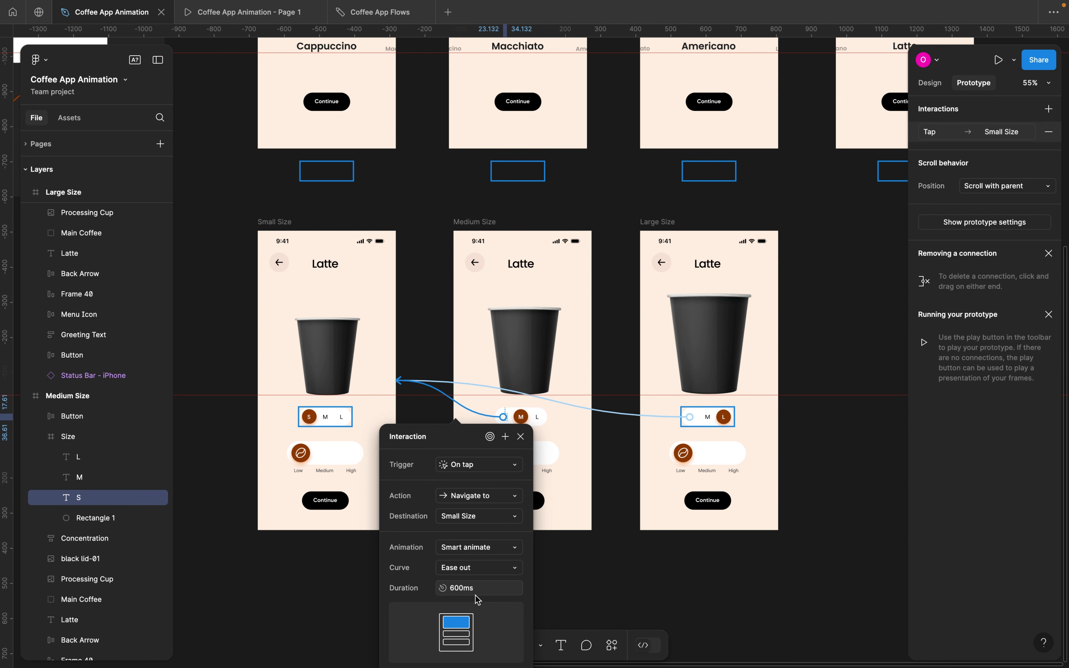
text(3000)
click(537, 417)
click(560, 411)
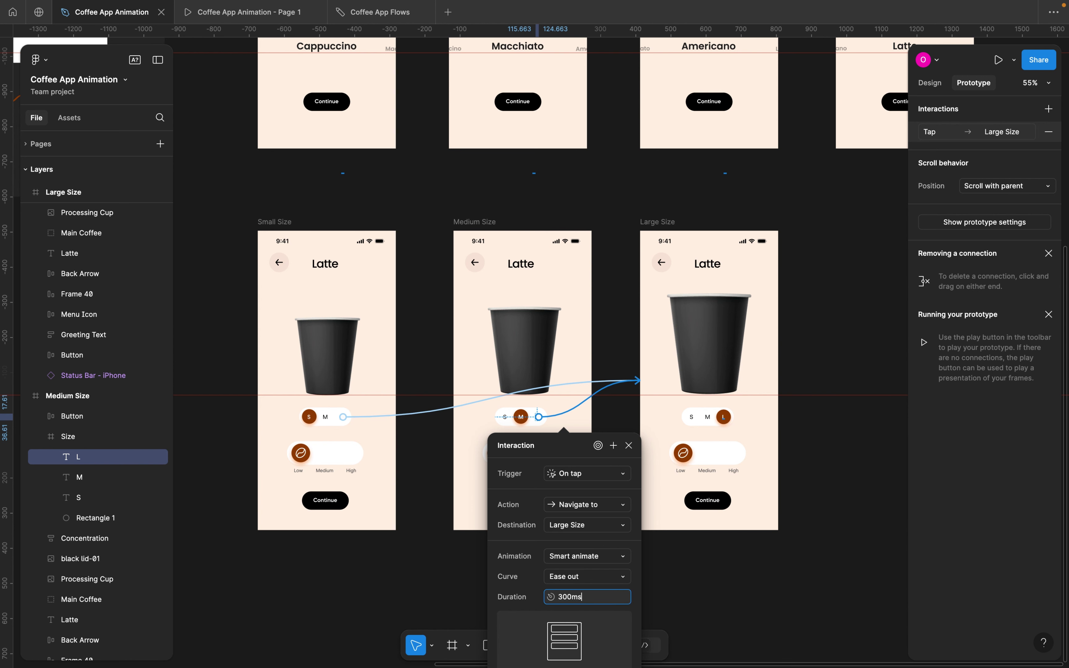
key(Return)
Set the animation duration of the large screen's S label link to the small screen to 300ms
click(715, 427)
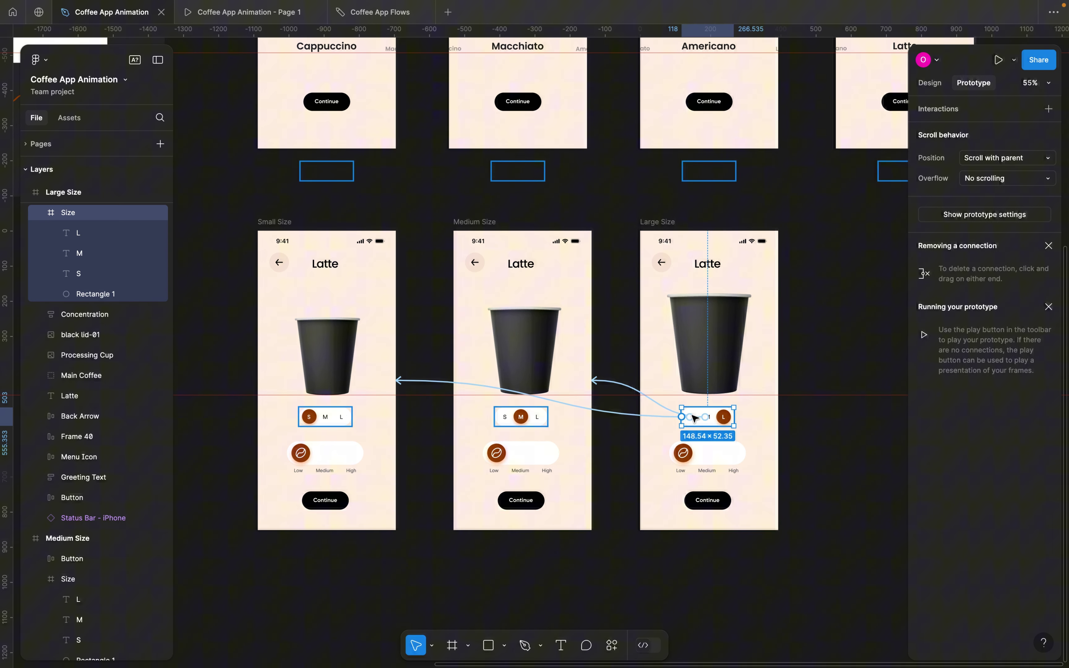
click(657, 424)
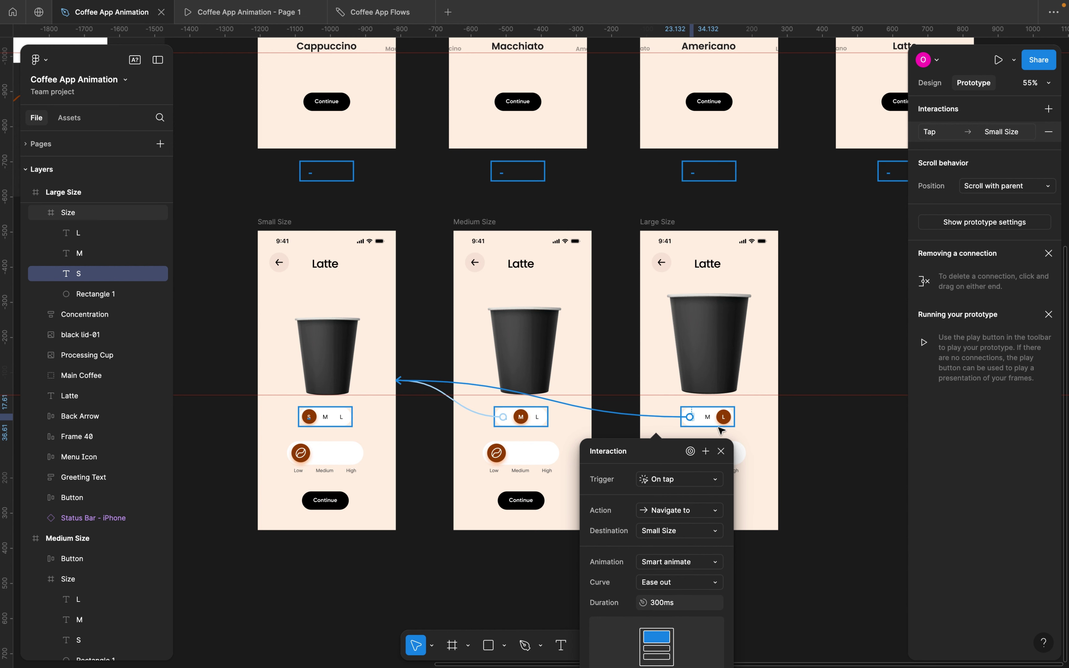
Set the animation duration of the large screen's M label link to the medium screen to 300ms
click(708, 418)
click(654, 403)
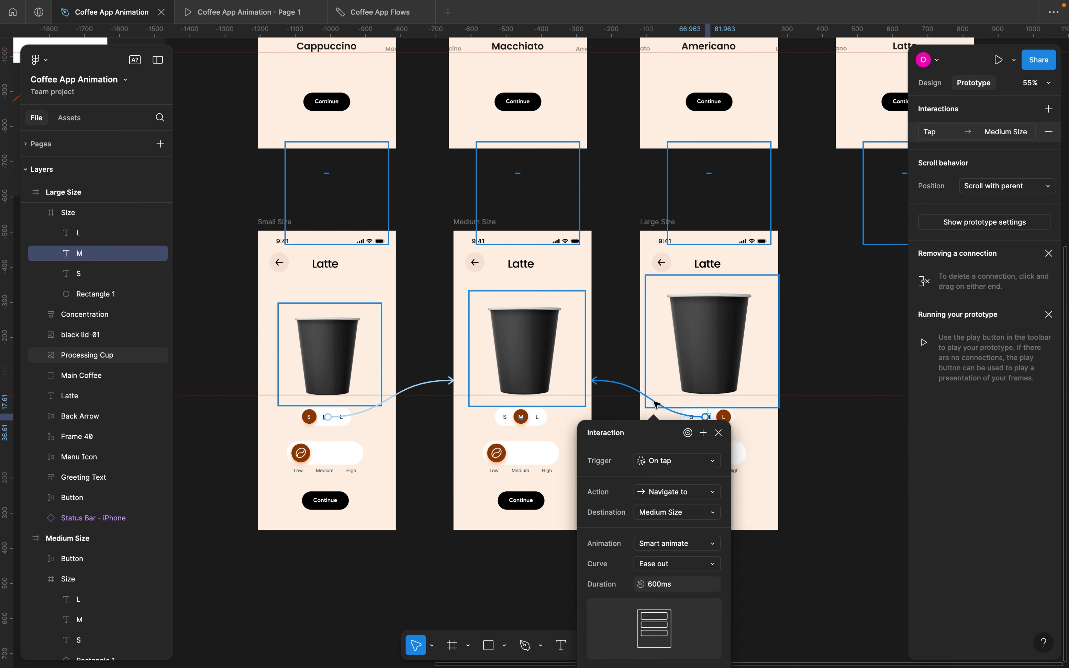
text(300)
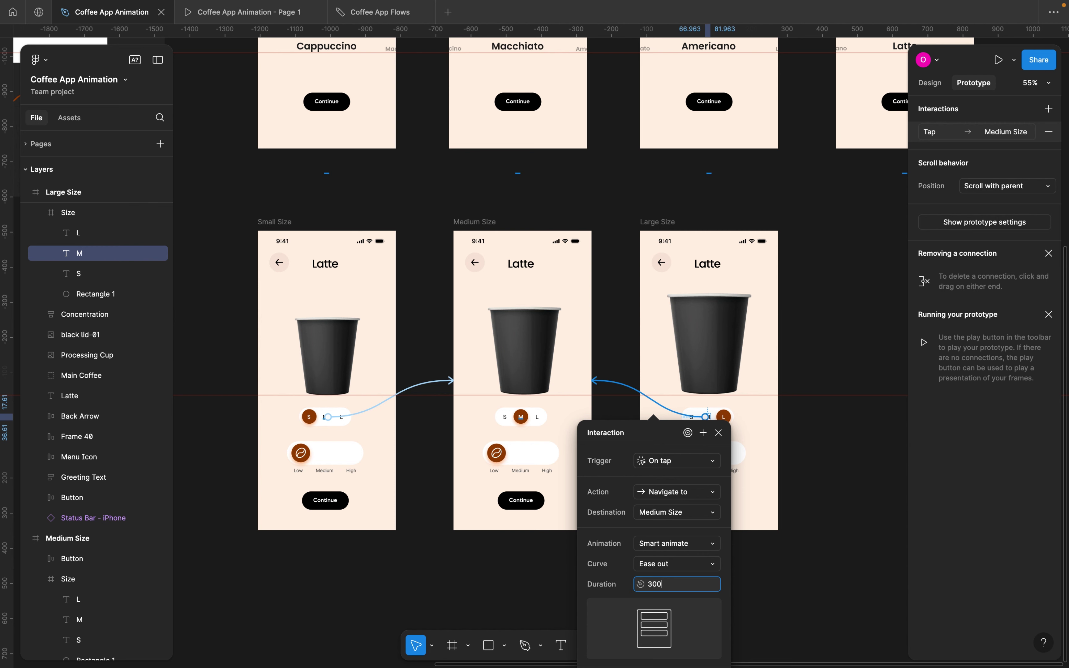
key(Return)
click(719, 433)
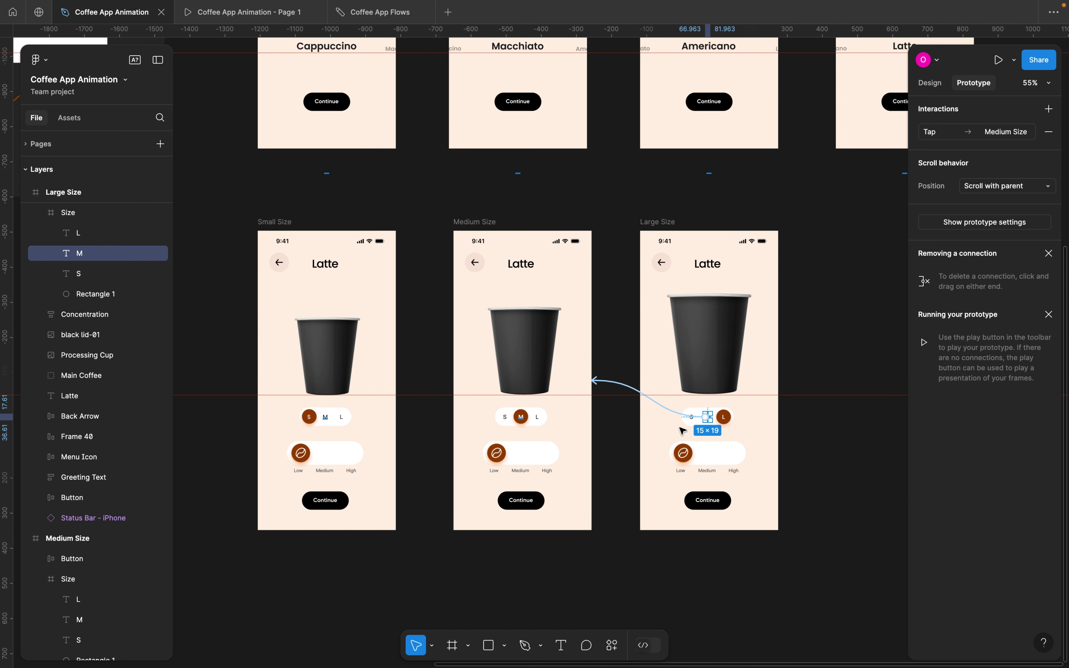
Restart the prototype preview and swipe through the coffees to reach the Latte size screen
click(260, 12)
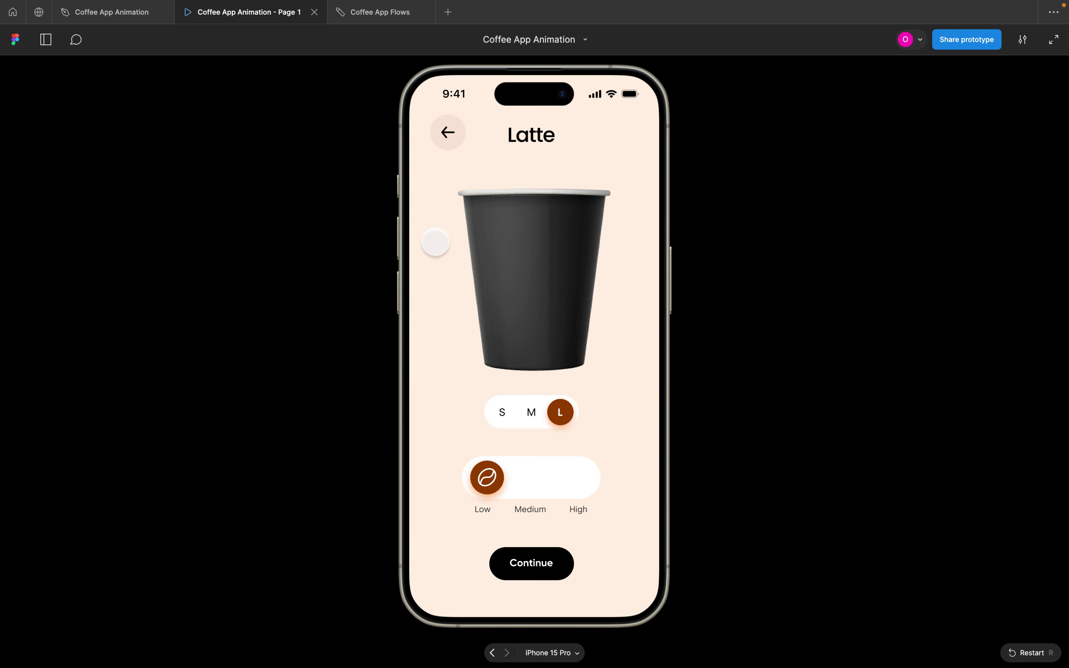
key(r)
click(533, 286)
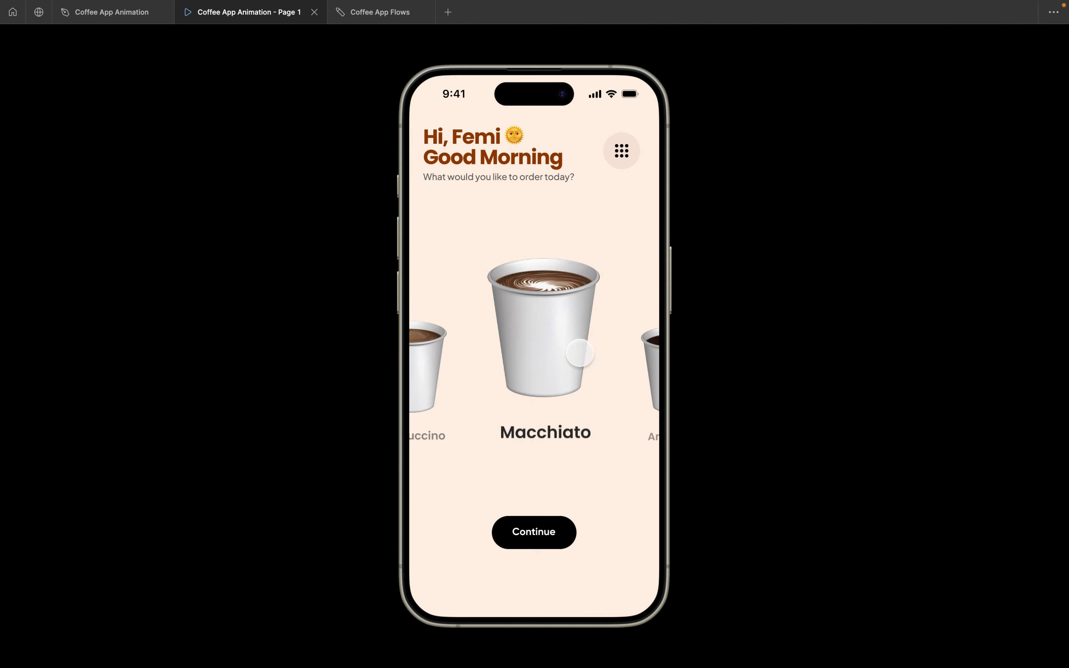
drag(573, 353, 430, 355)
drag(530, 342, 424, 348)
click(573, 334)
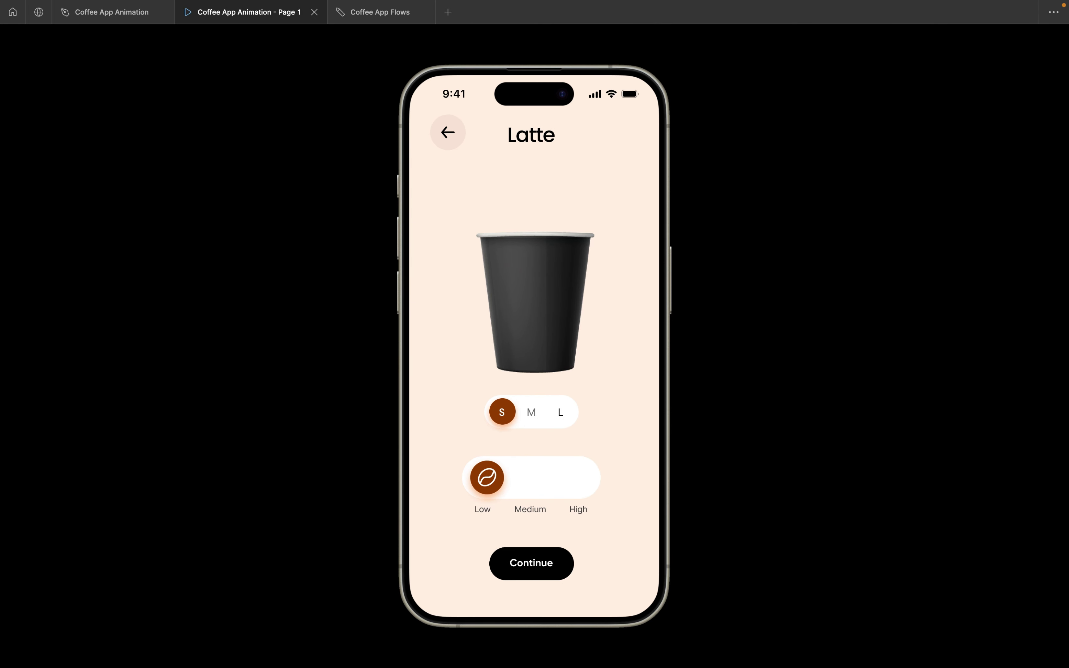
Test the Latte size selector's transitions by choosing M, L, M and S in turn
click(531, 412)
click(560, 411)
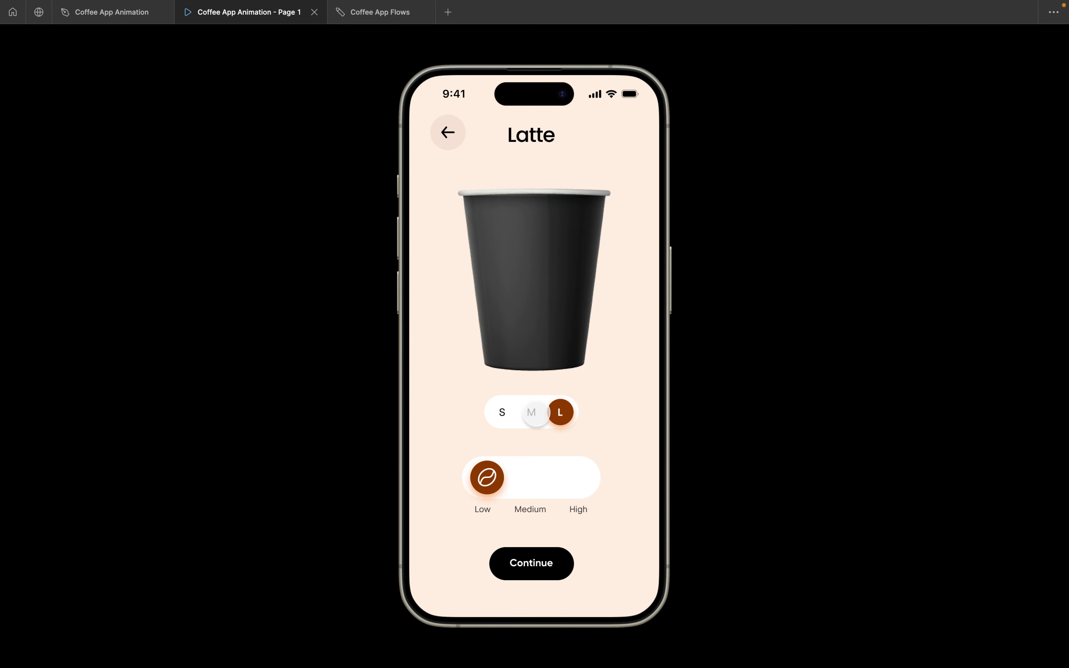
click(531, 412)
click(503, 412)
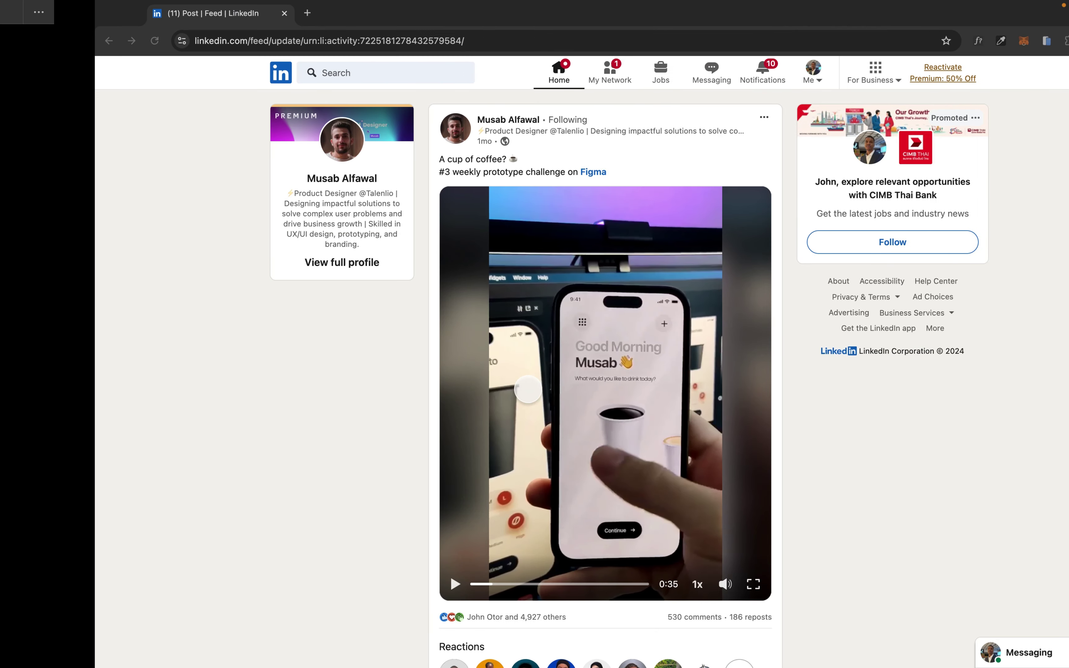
Switch to the browser to watch the LinkedIn coffee prototype video, and return to the design file to view the screen connections
key(ctrl+super+f)
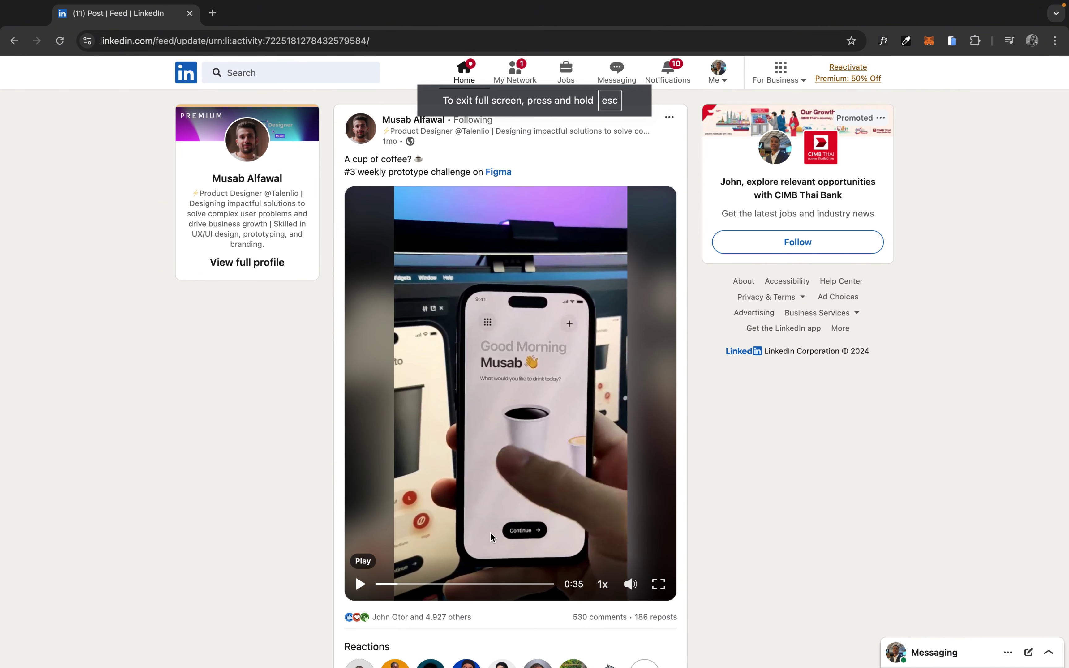
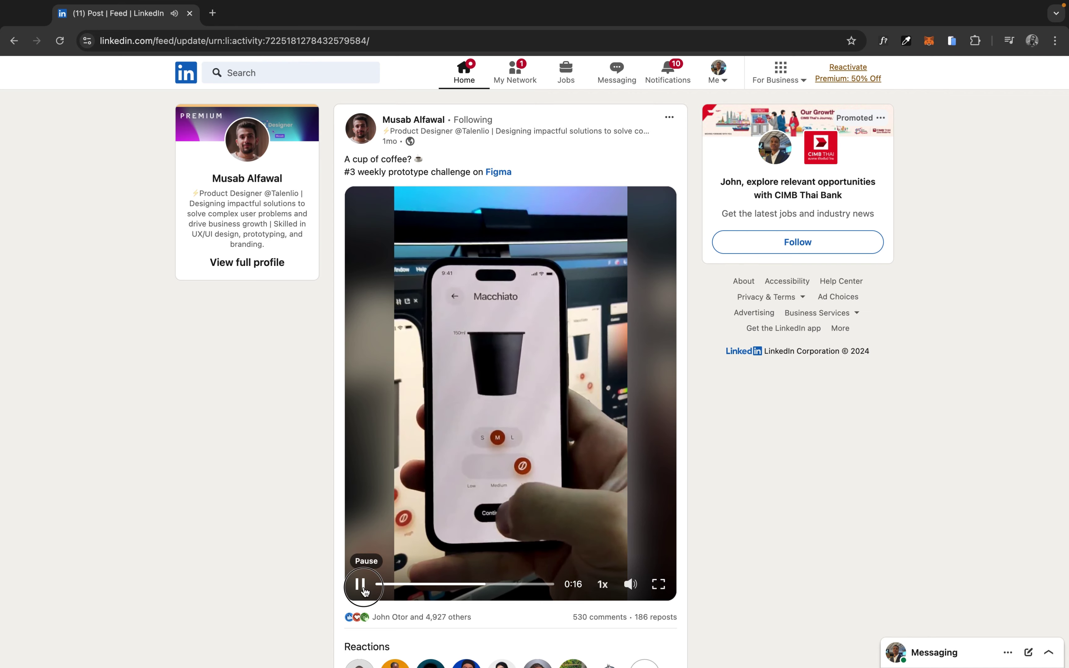
key(ctrl+Left)
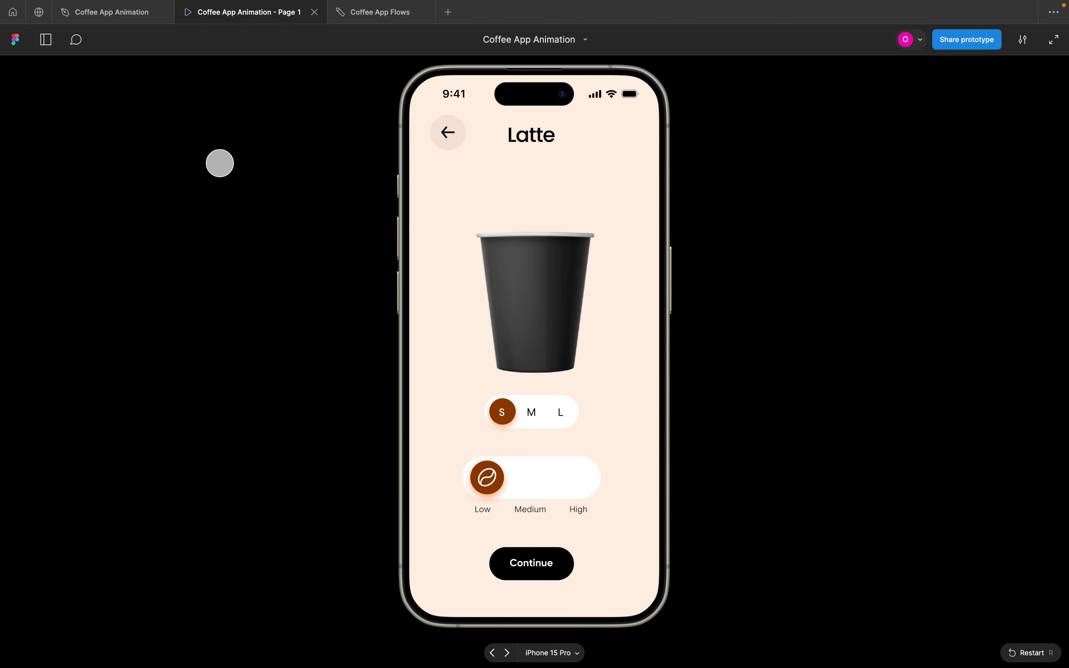
click(117, 19)
scroll(396, 259, down, 3)
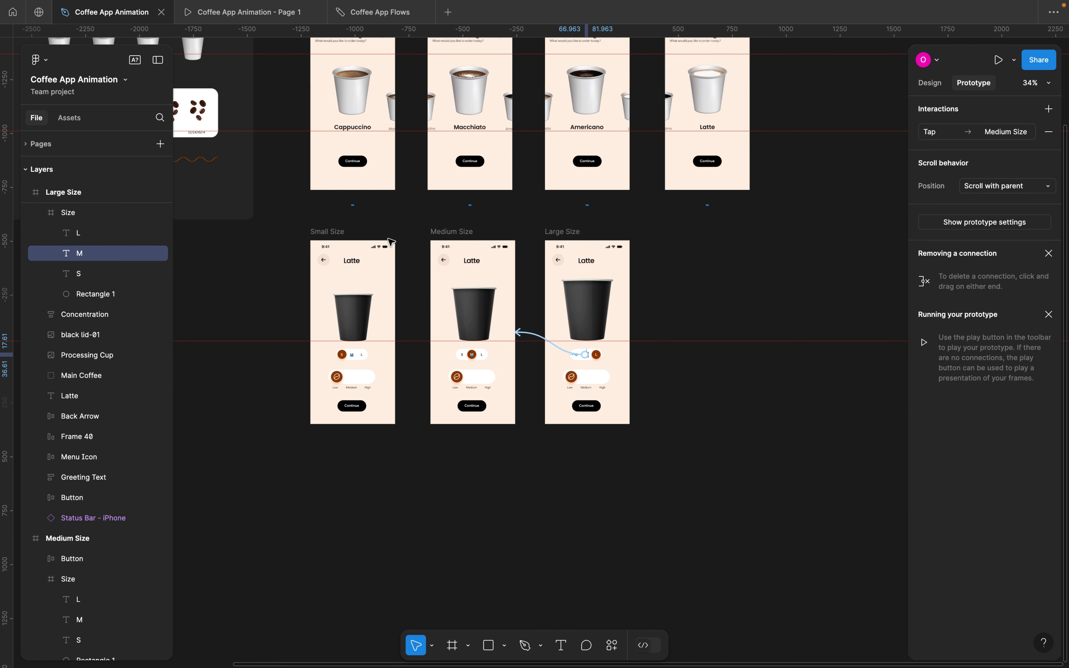
click(360, 226)
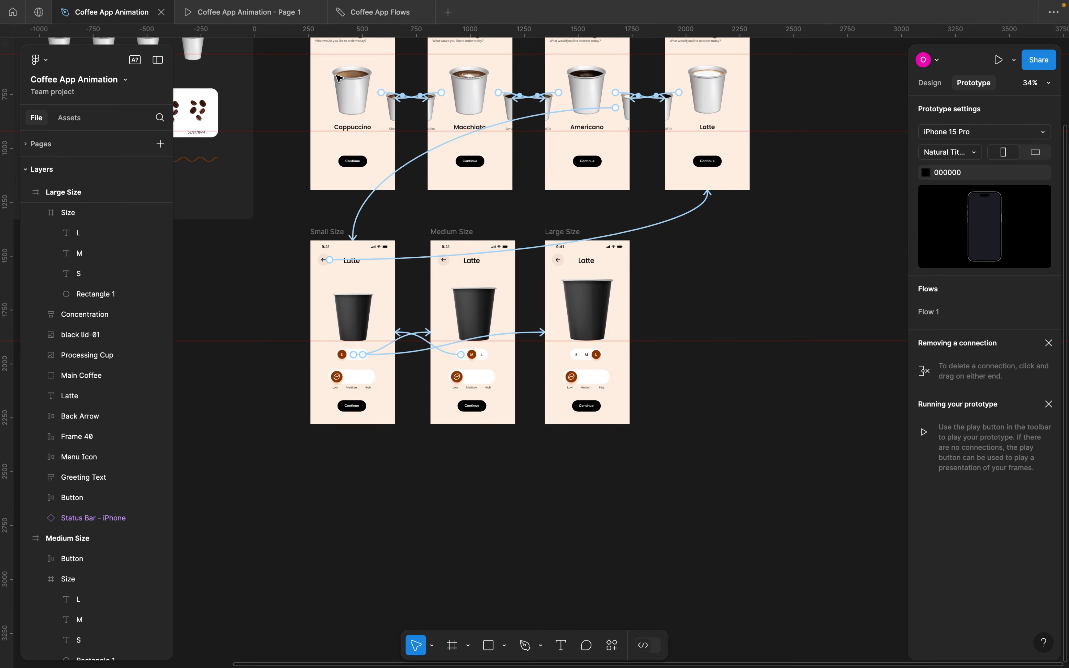
Open the Coffee App Flows board and examine the Small, Medium and Large branches of the Latte flow
click(365, 17)
scroll(553, 384, left, 5)
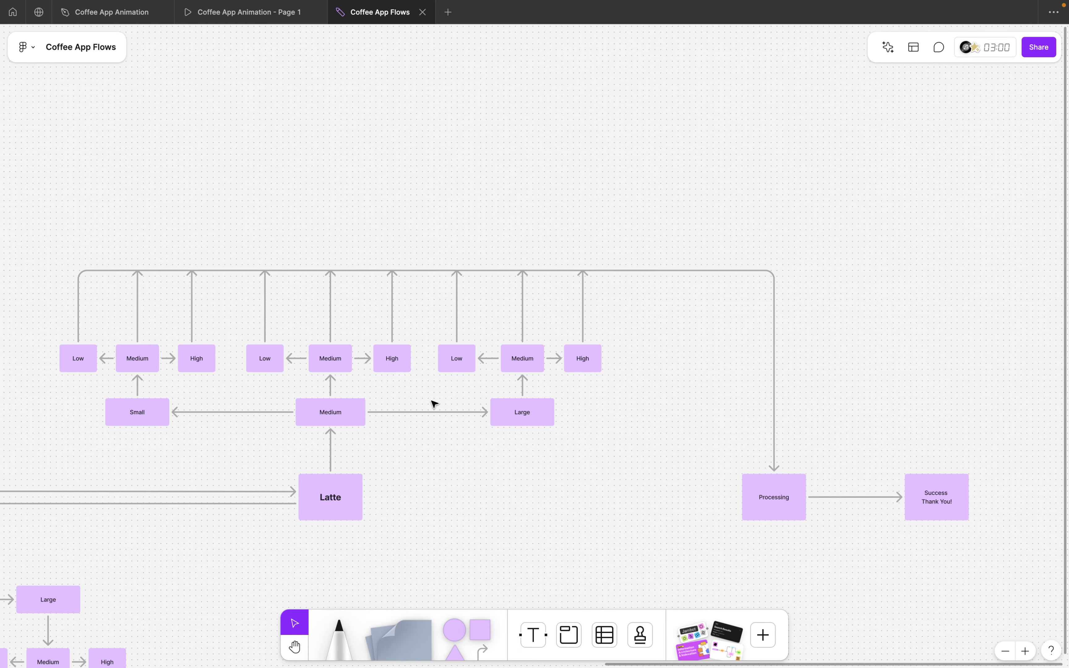
click(191, 416)
click(373, 418)
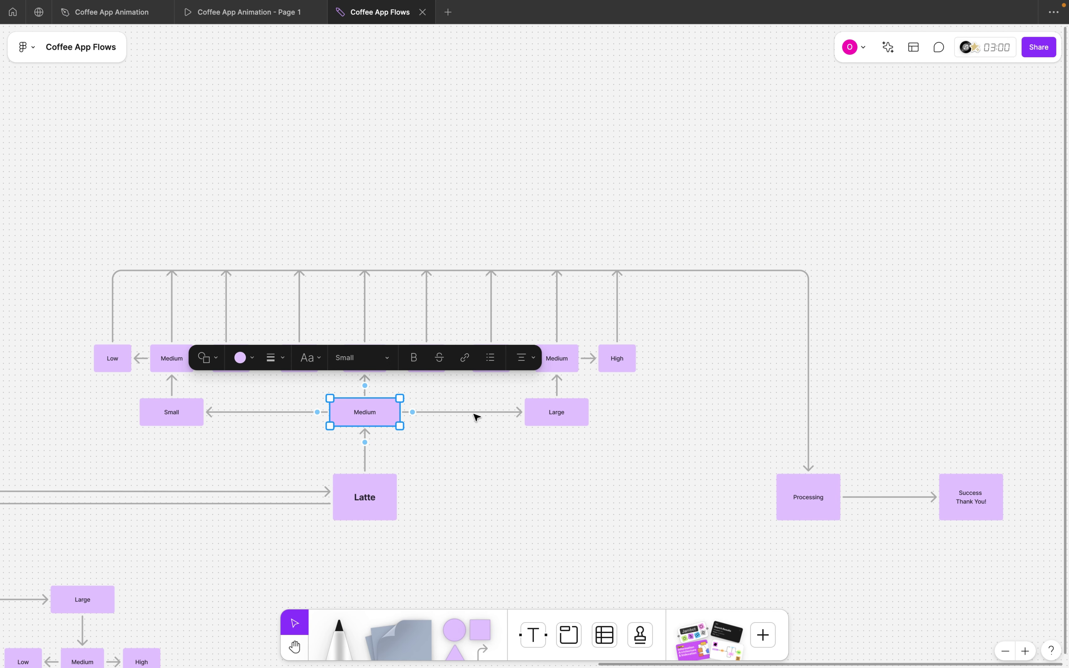
click(555, 417)
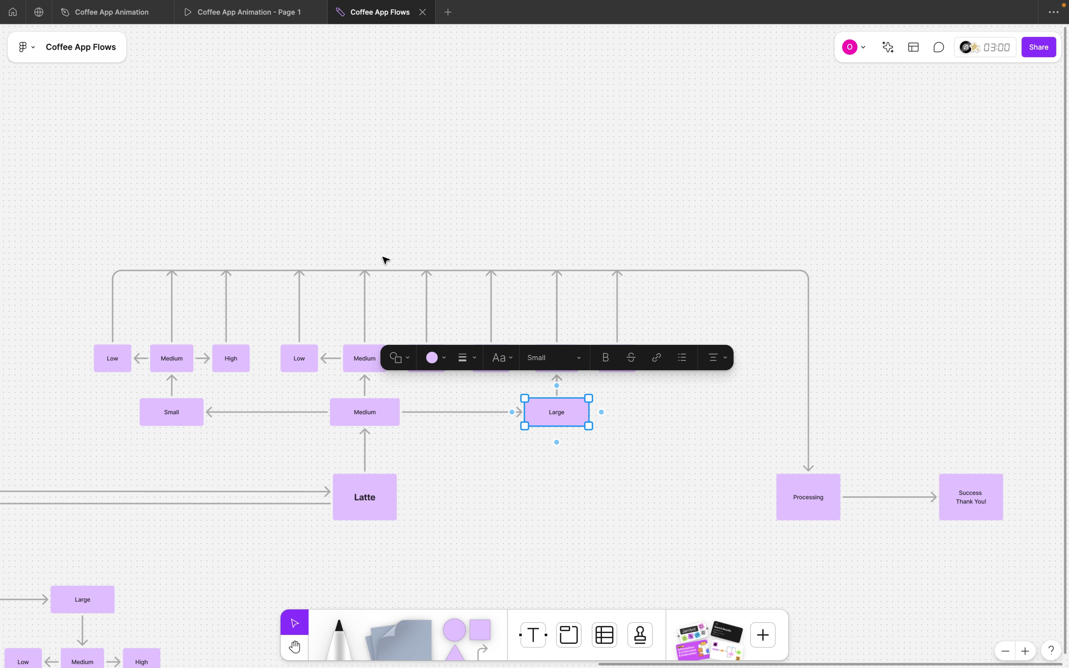
click(180, 418)
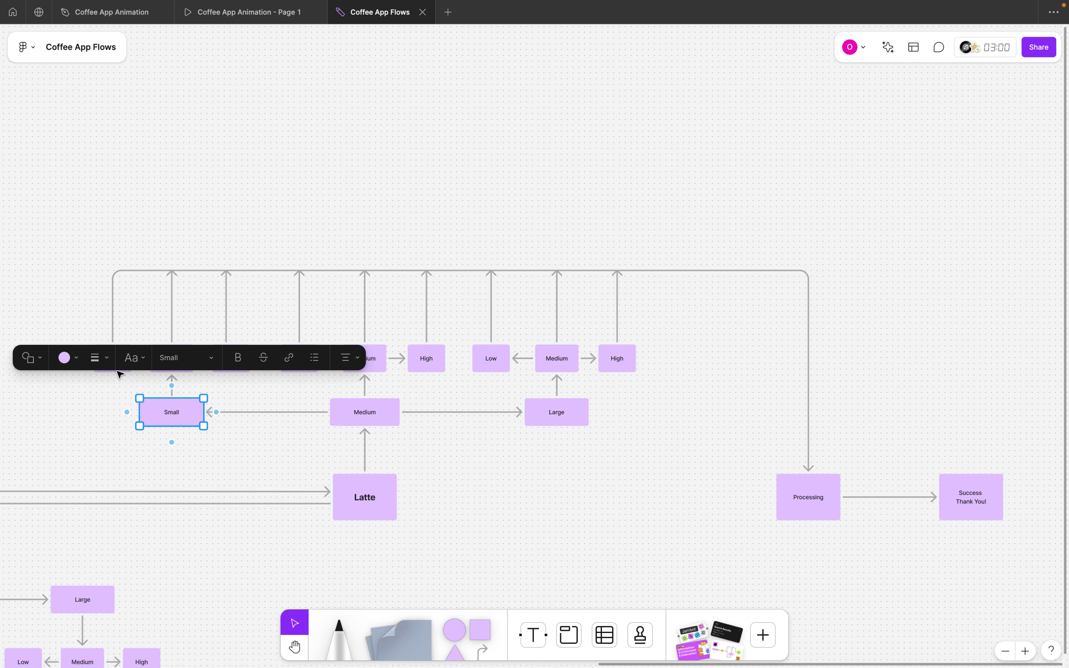
Examine the Low, Medium and High concentration boxes above each Latte size in the flow diagram
click(108, 395)
click(173, 359)
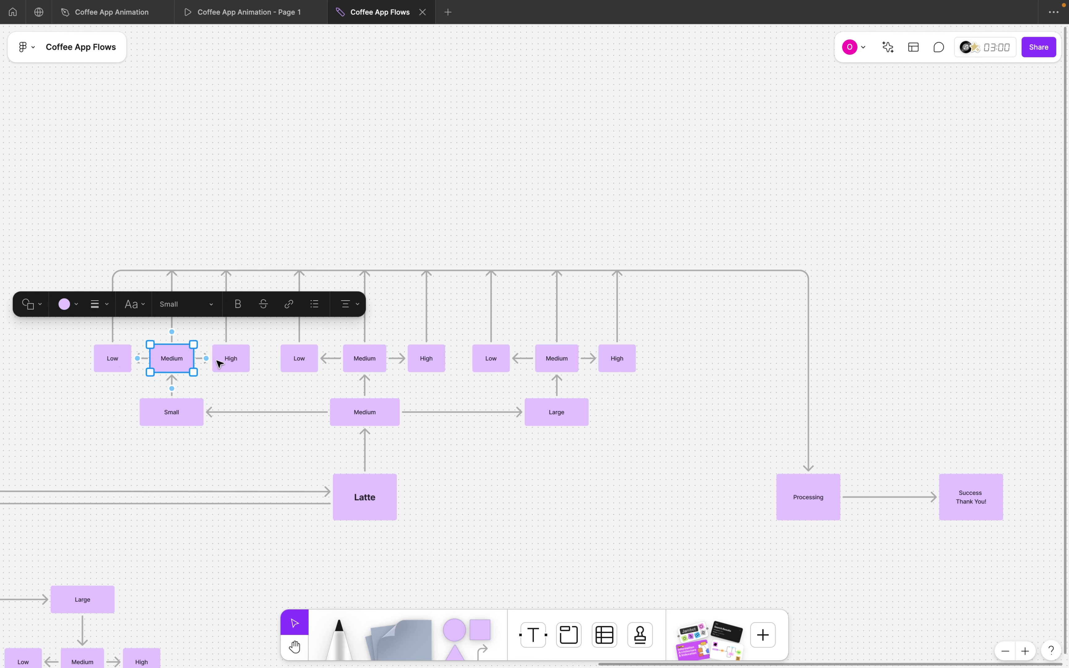
click(220, 363)
click(379, 419)
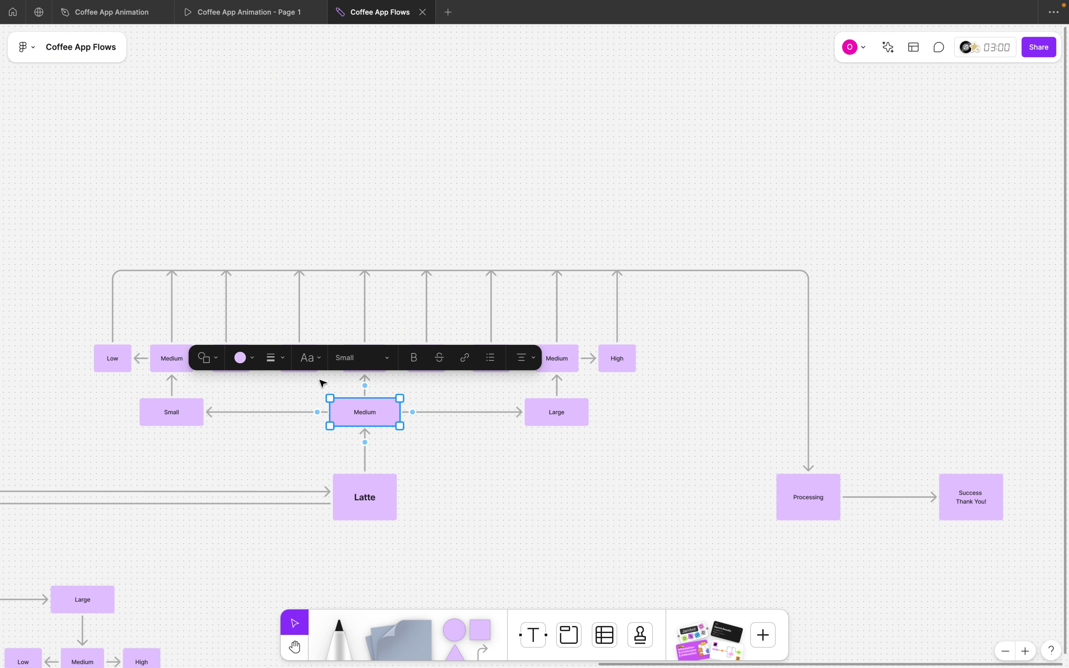
click(282, 400)
click(304, 365)
click(377, 359)
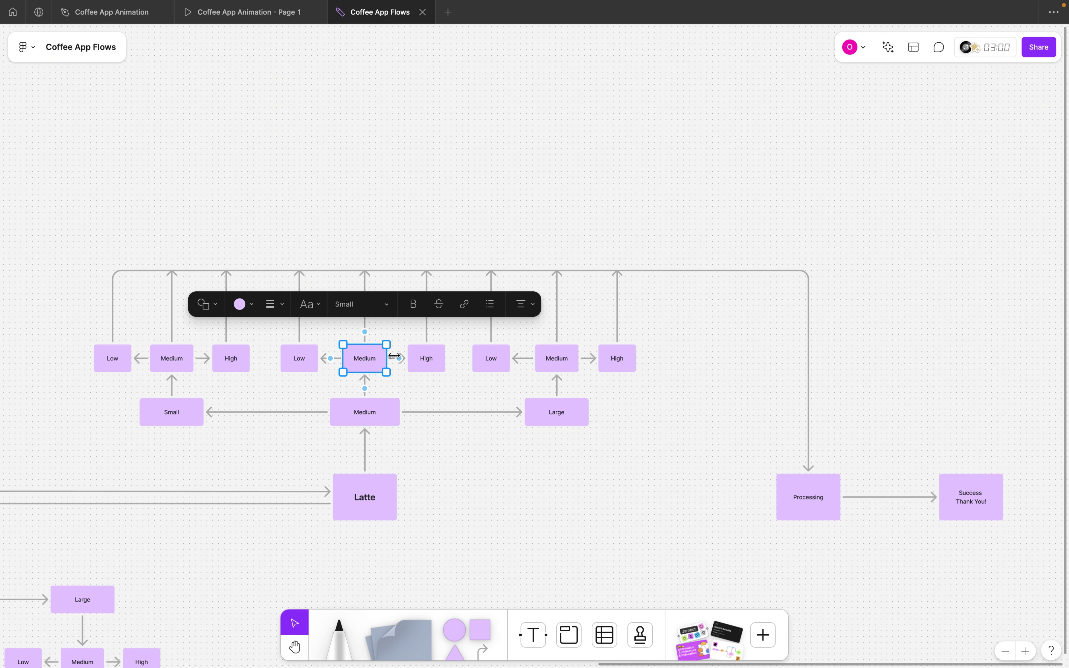
click(428, 359)
click(552, 416)
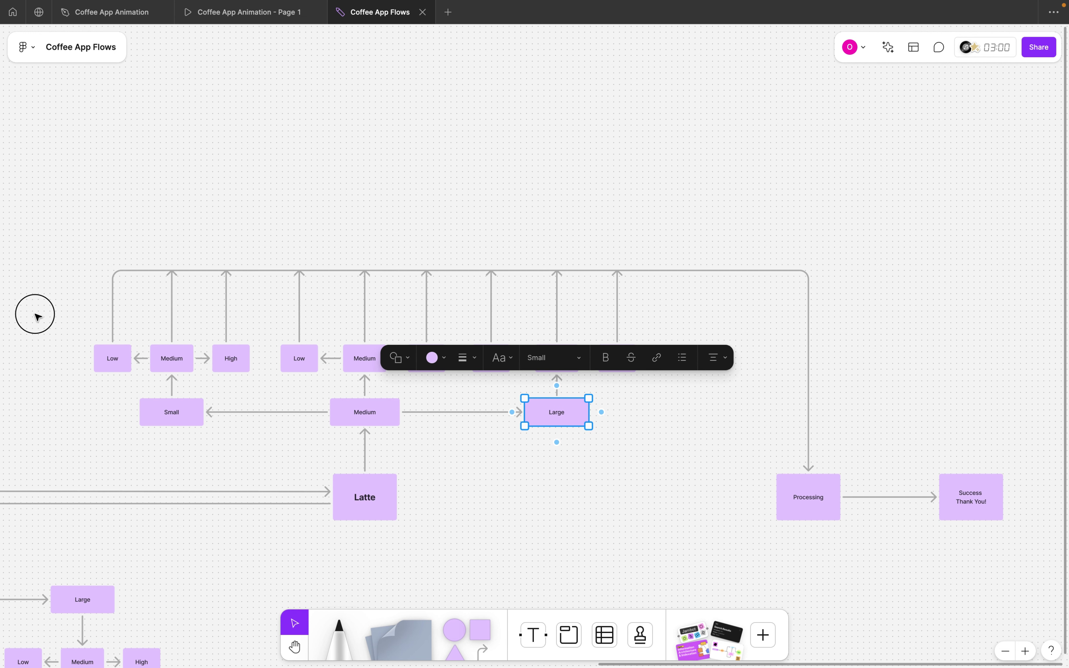
drag(37, 317, 675, 372)
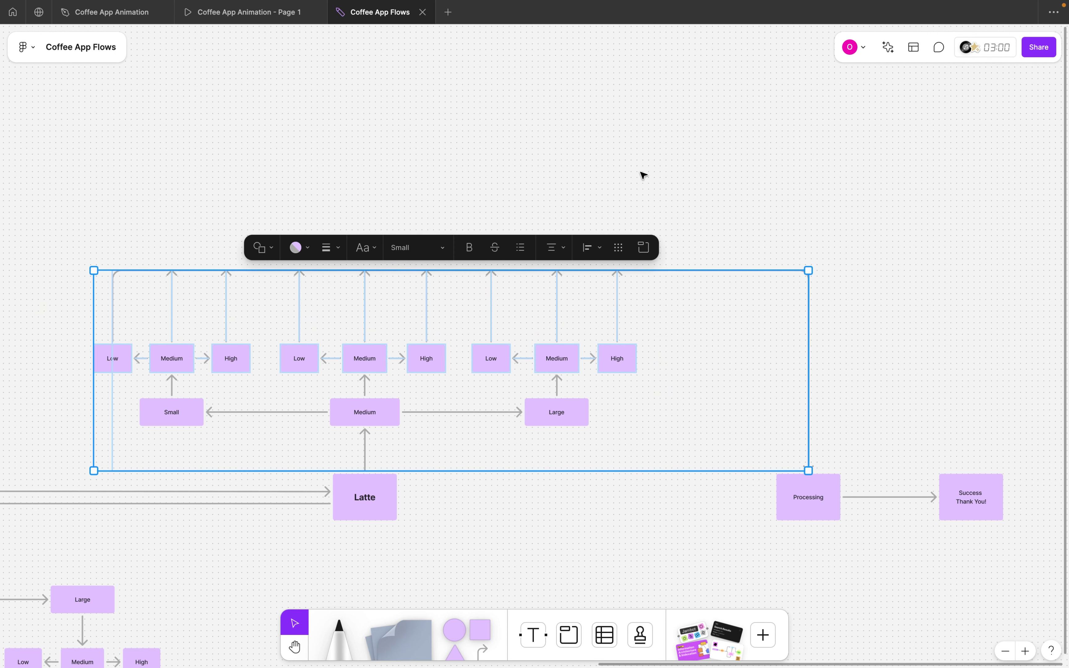
click(272, 93)
Return to the design file and examine the small Latte screen's M label link and concentration slider
click(113, 13)
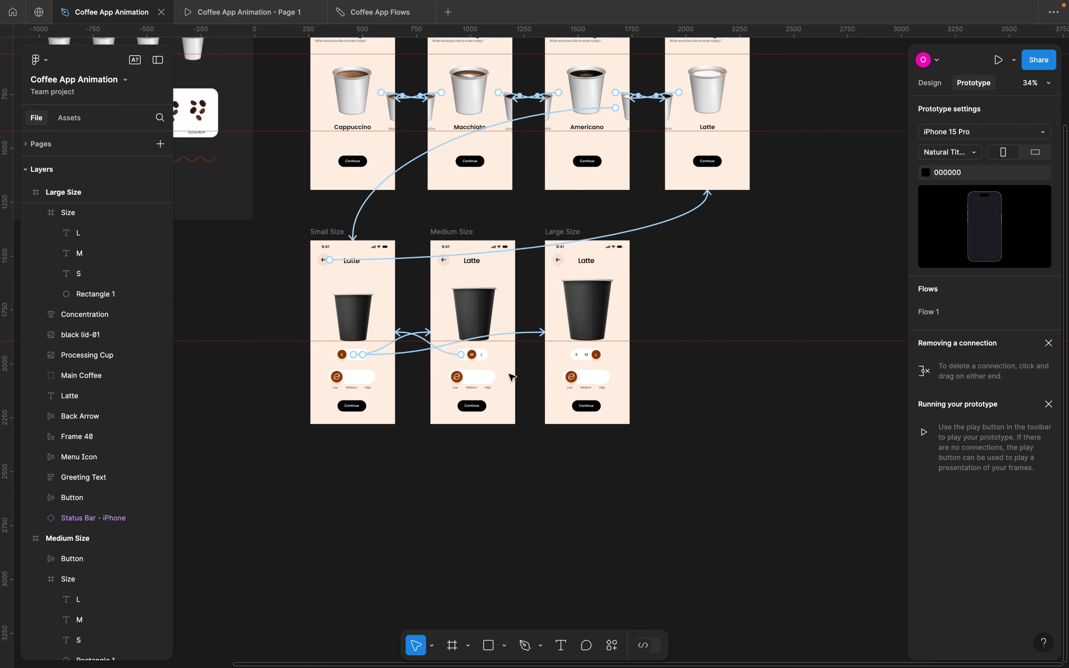
scroll(511, 376, up, 5)
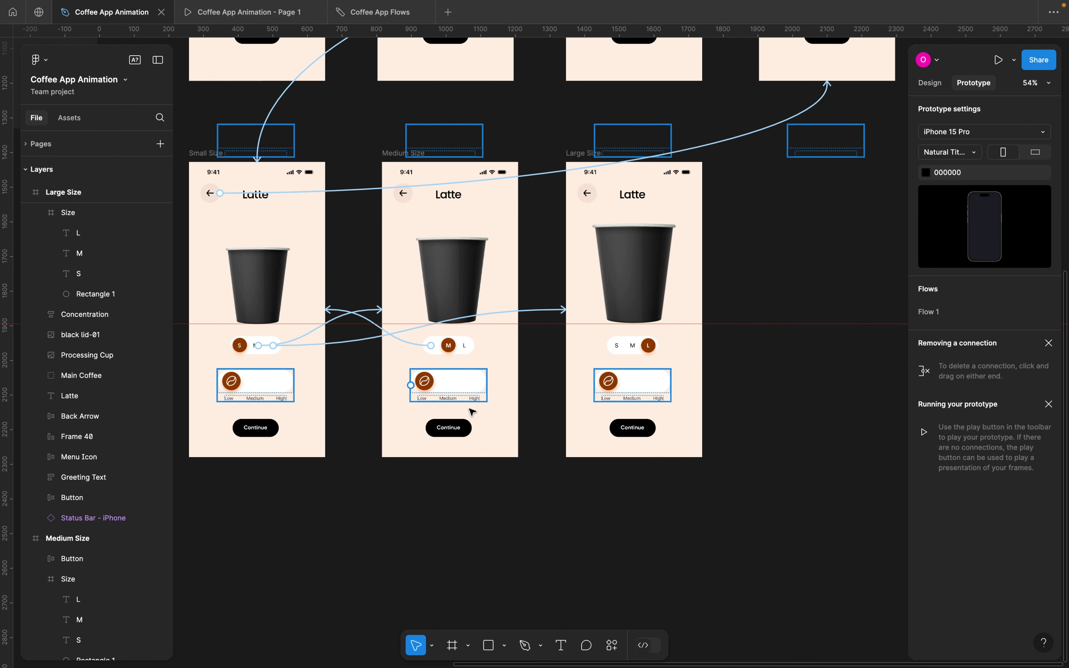
scroll(623, 294, up, 1)
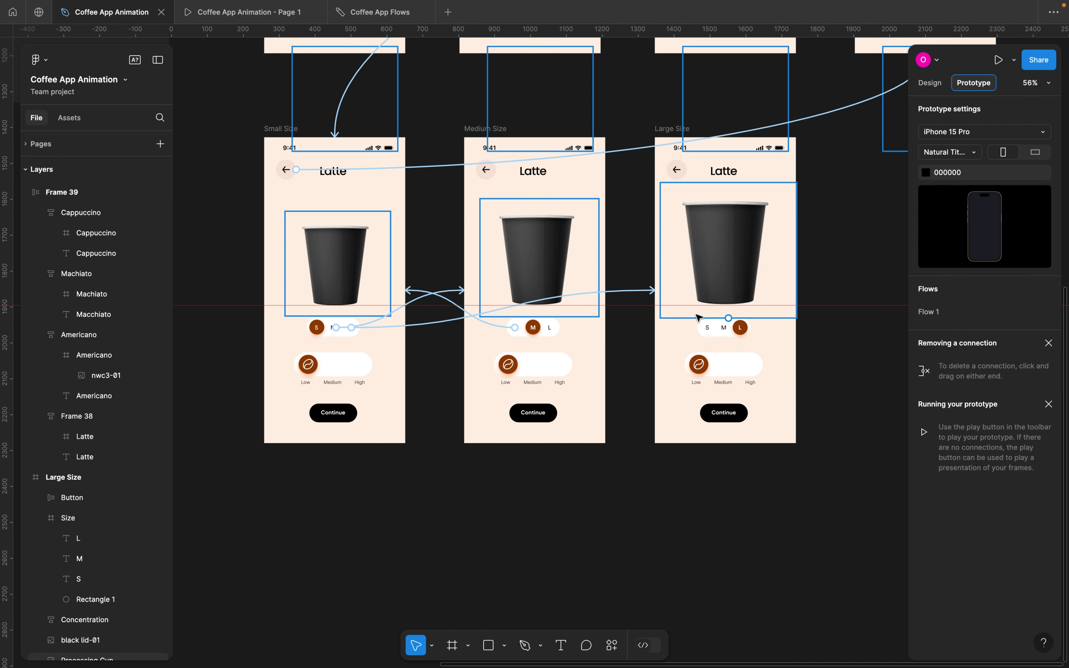
scroll(506, 384, up, 5)
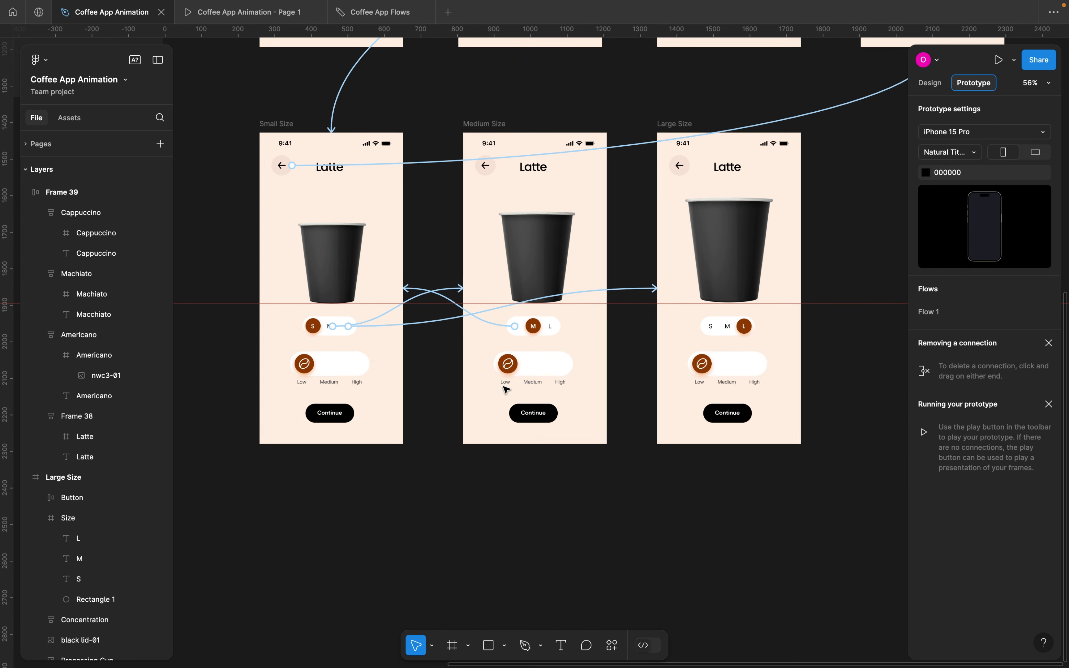
scroll(507, 388, left, 4)
click(374, 377)
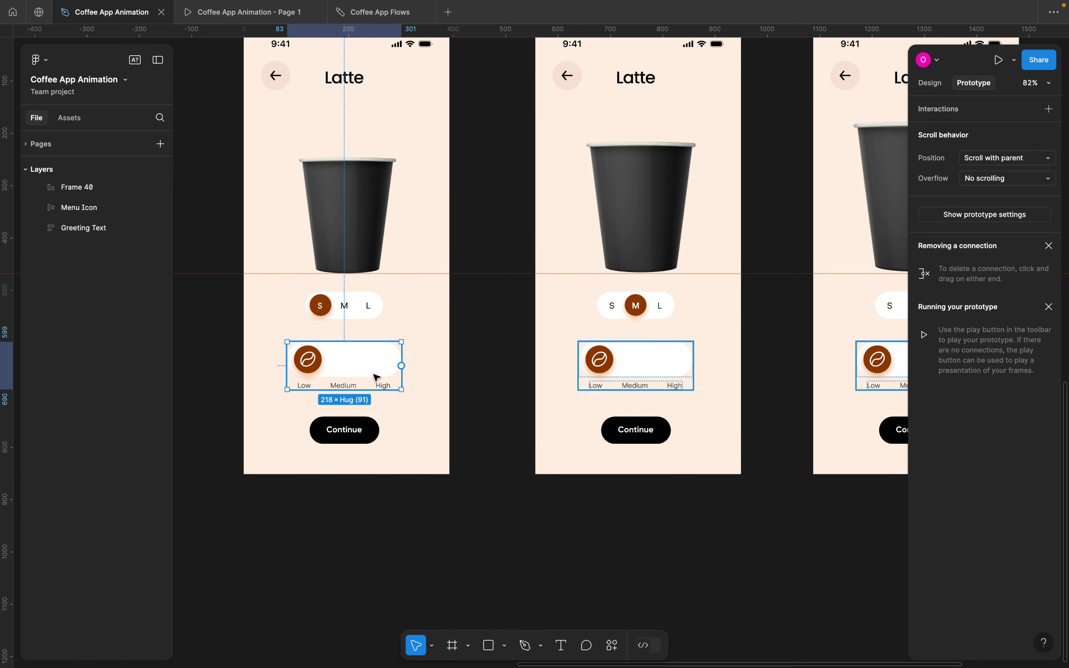
scroll(374, 377, up, 8)
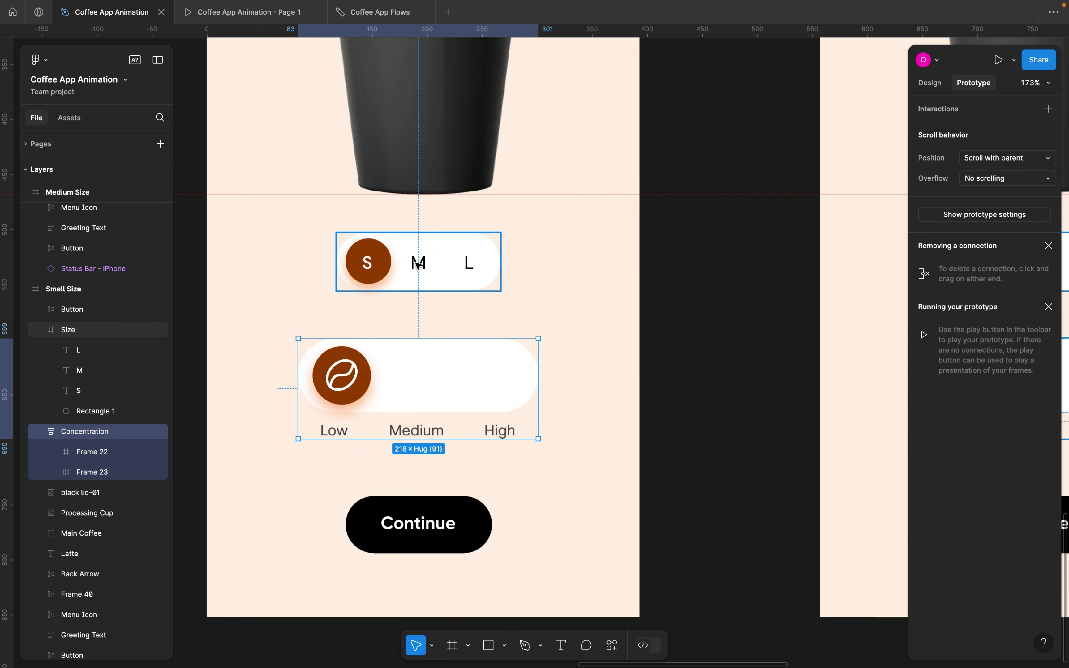
click(420, 263)
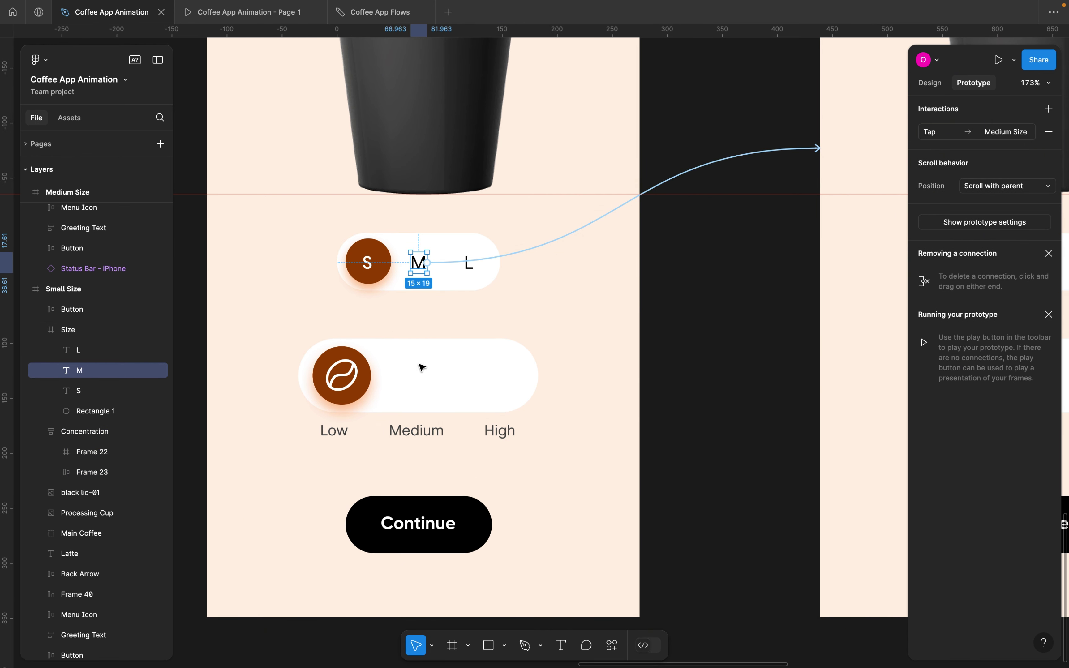
click(416, 376)
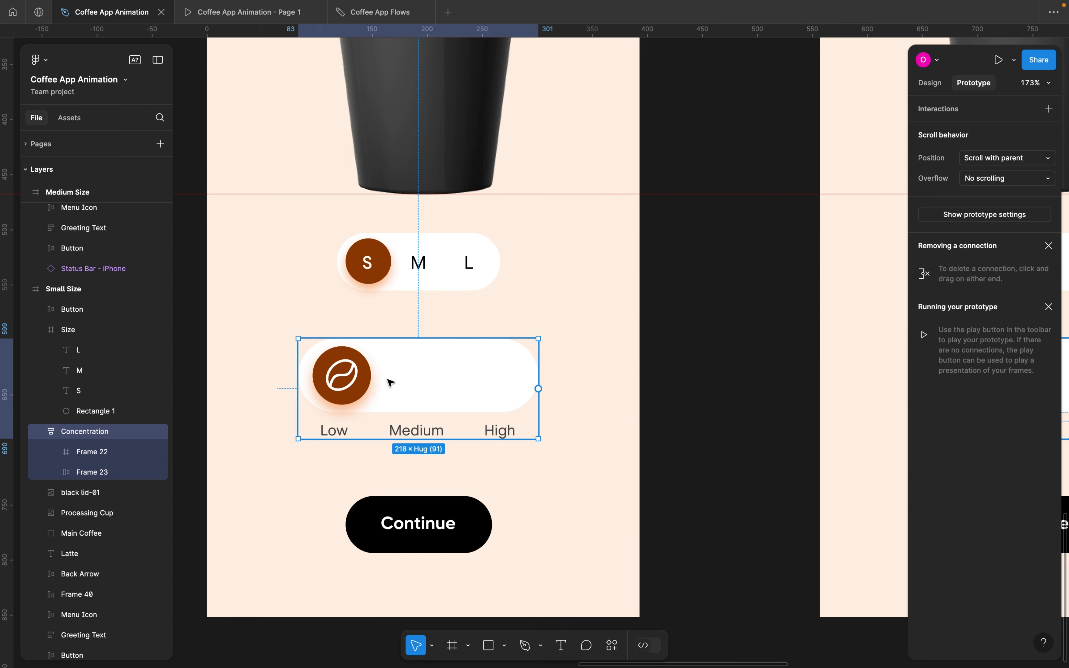
Switch to the browser to replay the reference video's concentration slider part, and return to the three size screens in the design file
key(ctrl+Right)
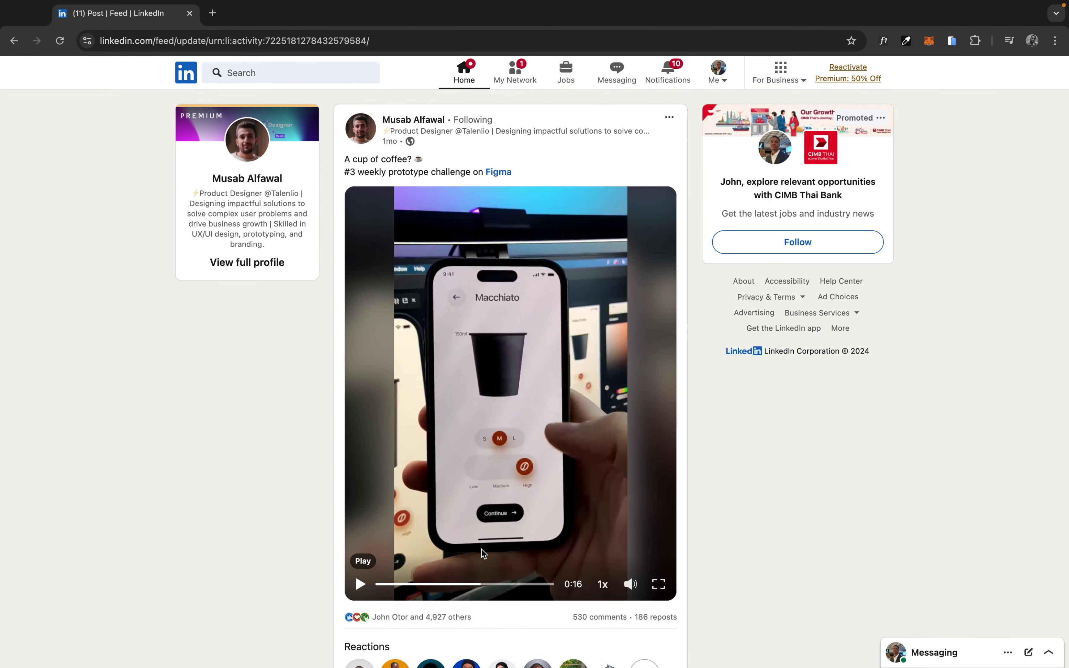
click(458, 584)
click(360, 584)
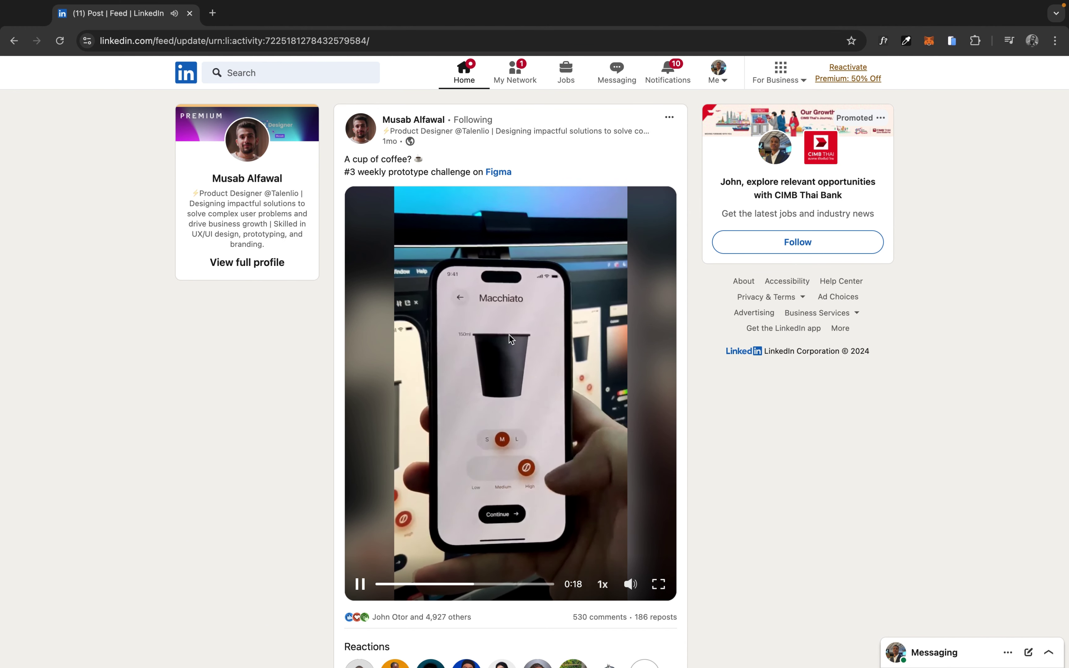
click(361, 585)
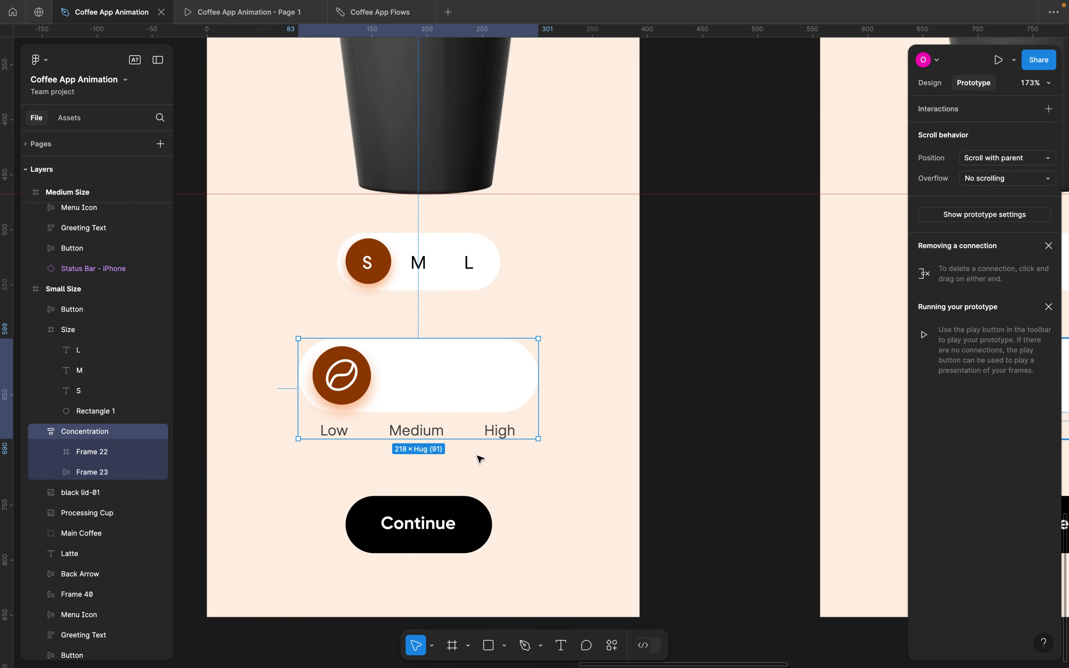
scroll(480, 458, down, 5)
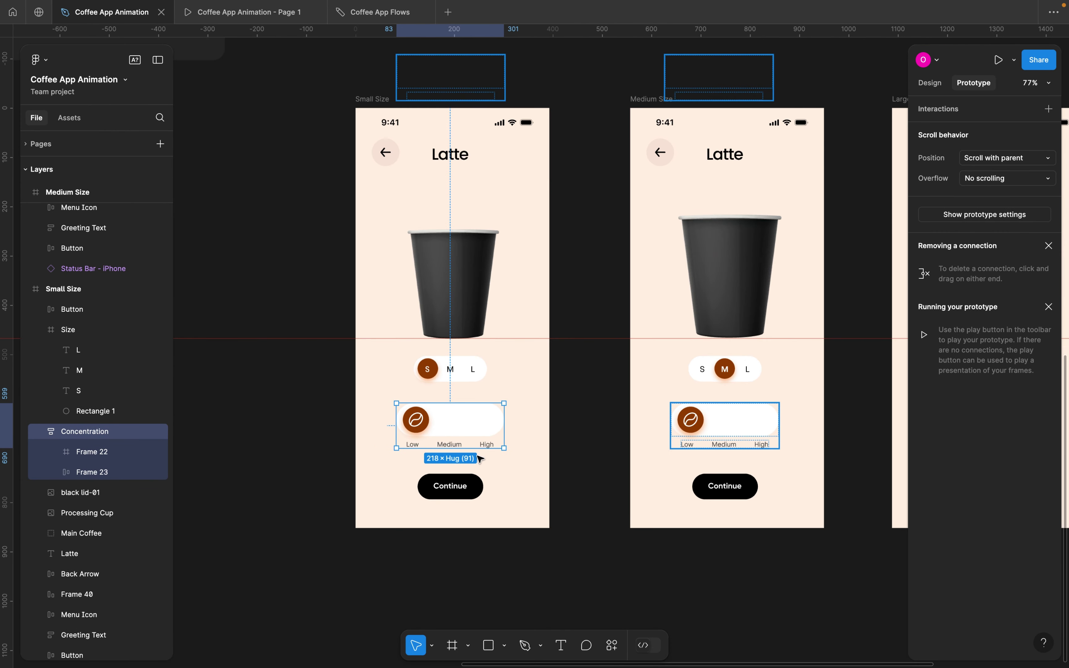
scroll(480, 459, down, 3)
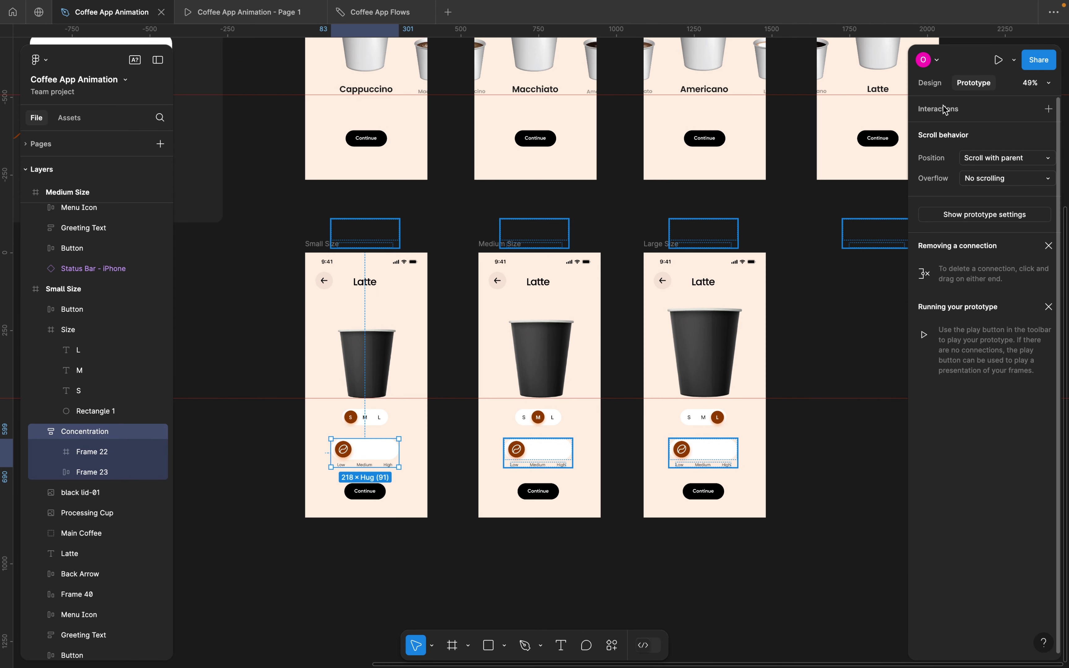
Examine the Medium coffee and High Coffee bean groups in the Starter Kit's Coffee frame
click(929, 82)
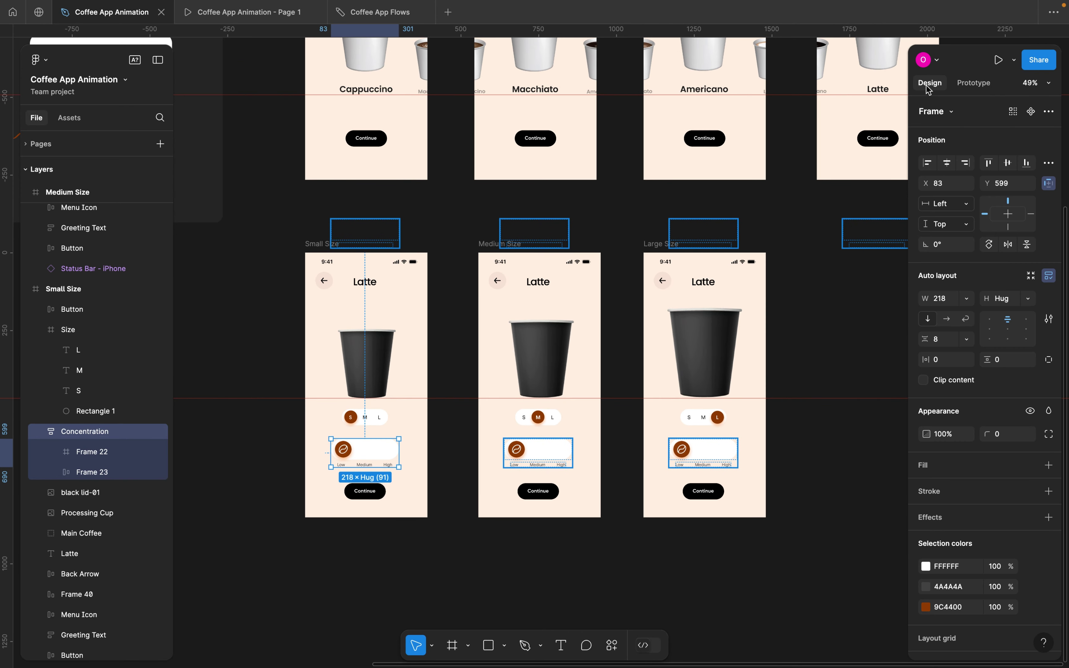
click(256, 287)
scroll(254, 286, up, 5)
scroll(254, 287, left, 8)
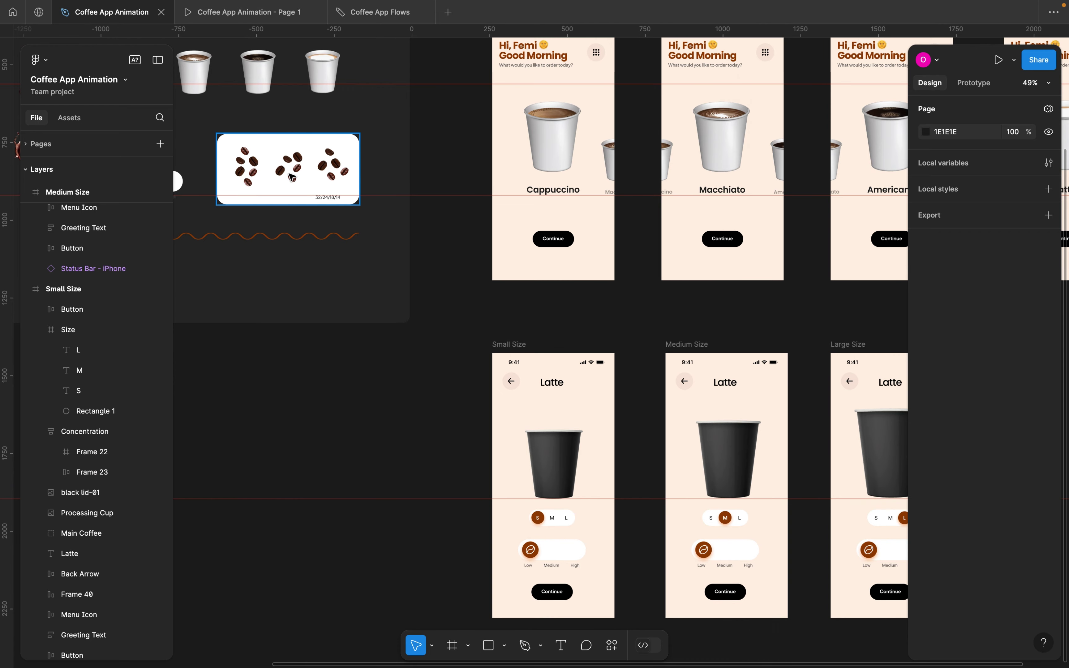
click(292, 177)
scroll(296, 173, up, 5)
click(300, 167)
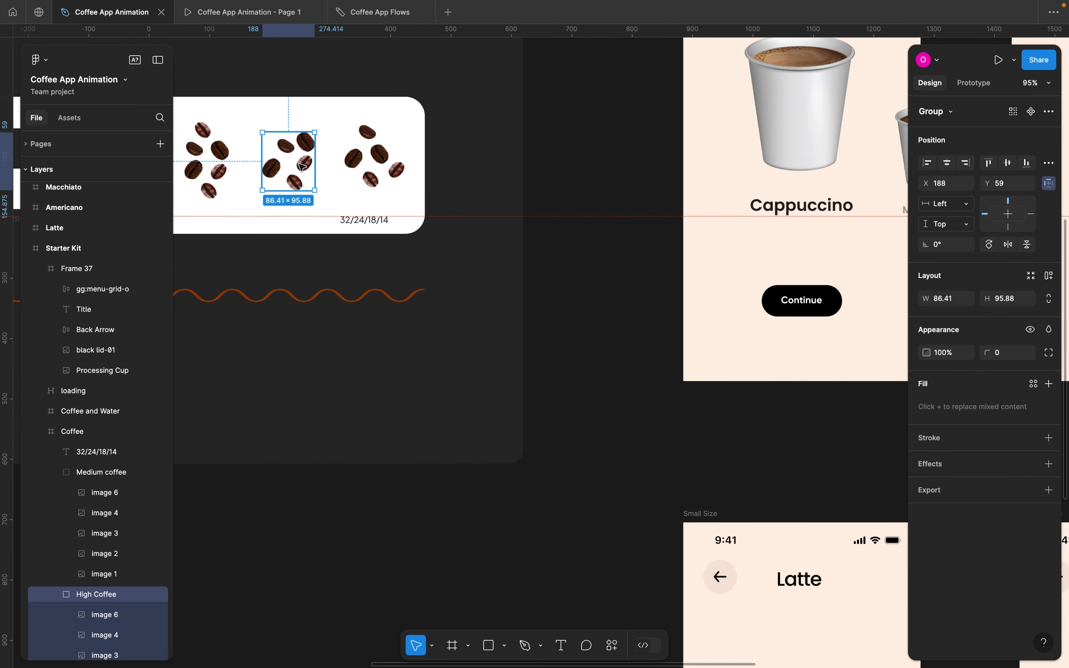
click(376, 158)
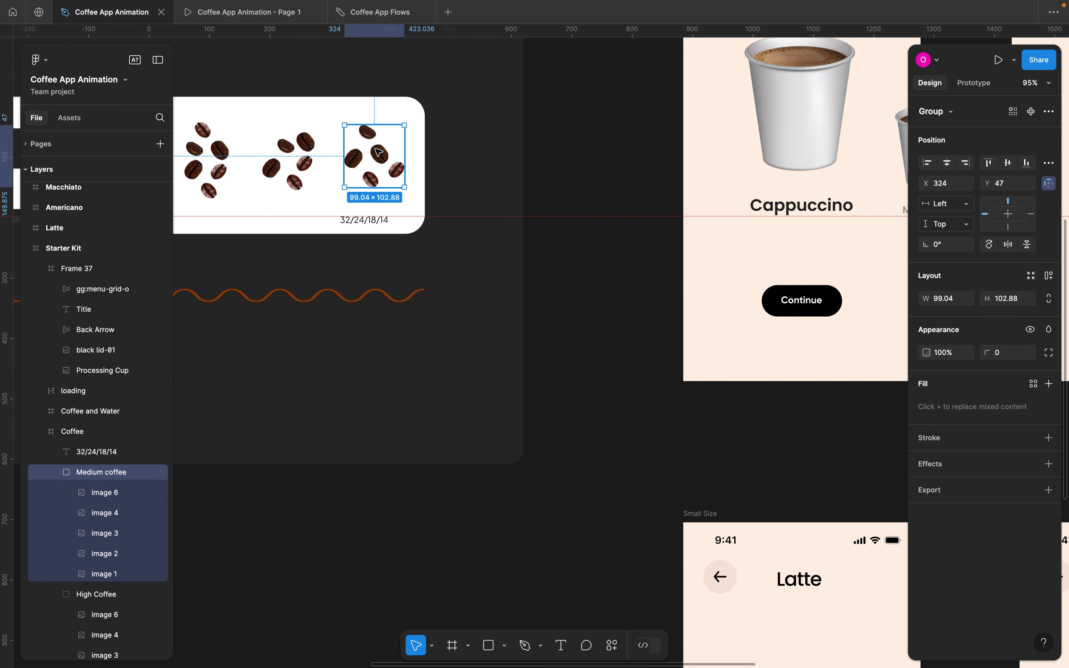
click(304, 167)
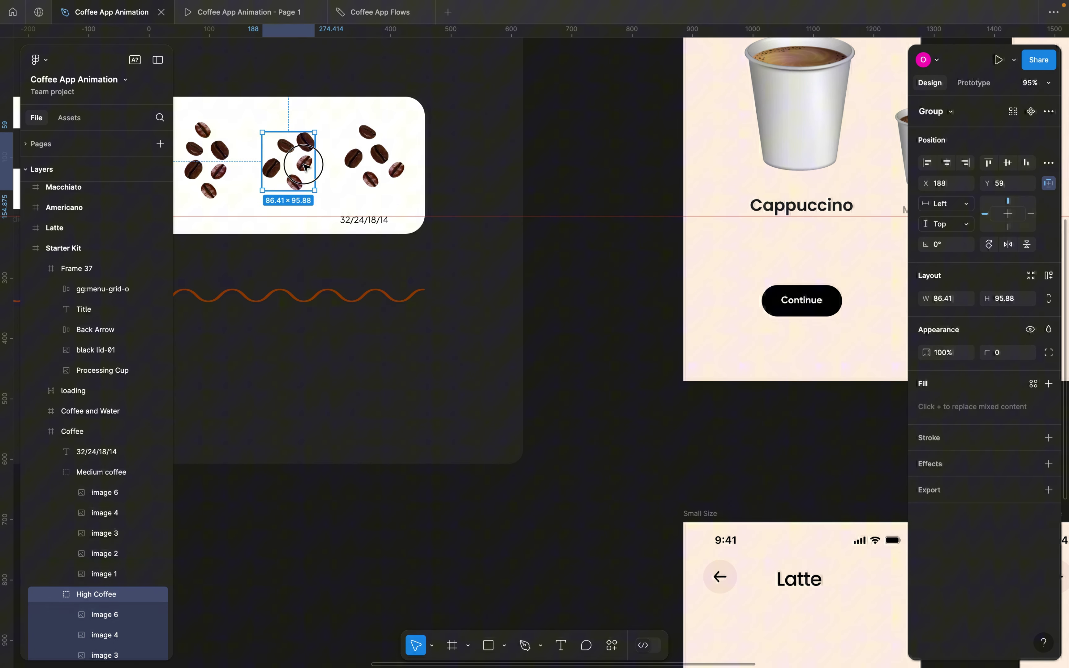
click(368, 161)
scroll(368, 161, down, 5)
Copy the Medium coffee and High Coffee bean groups from the Starter Kit onto the empty canvas beside the Small Size screen
click(369, 157)
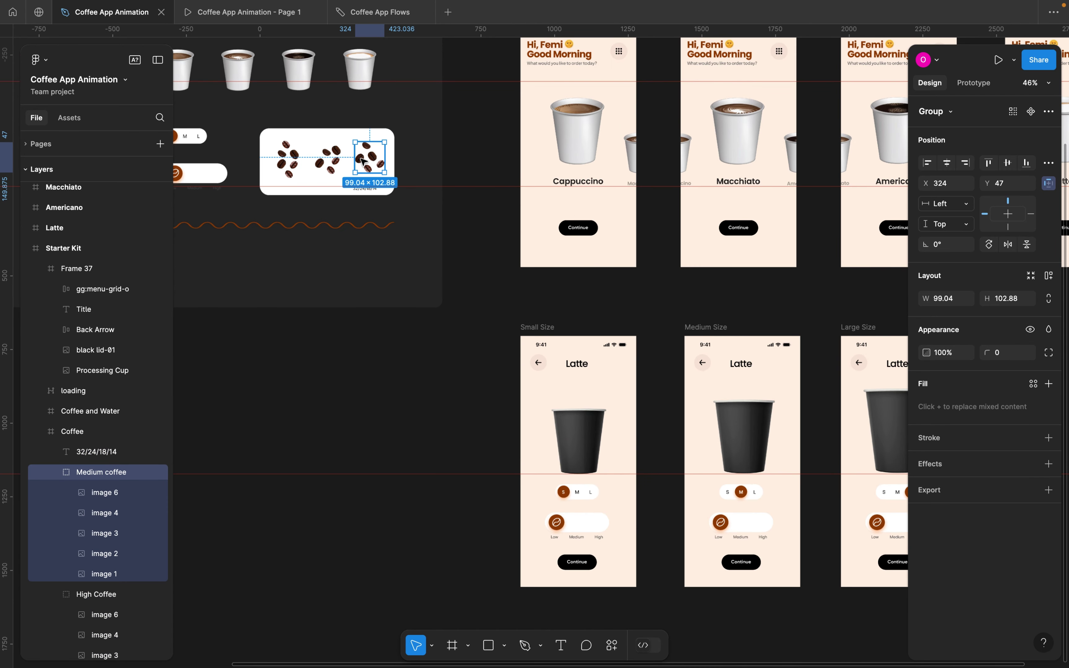
shift+click(339, 166)
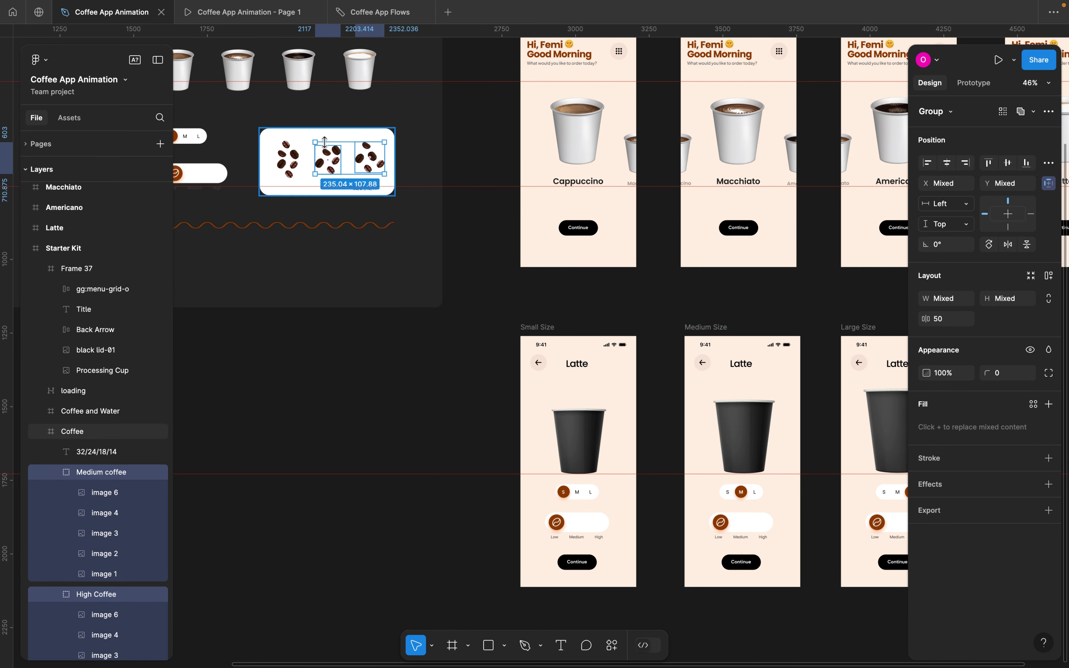
drag(327, 164, 387, 371)
scroll(386, 370, up, 10)
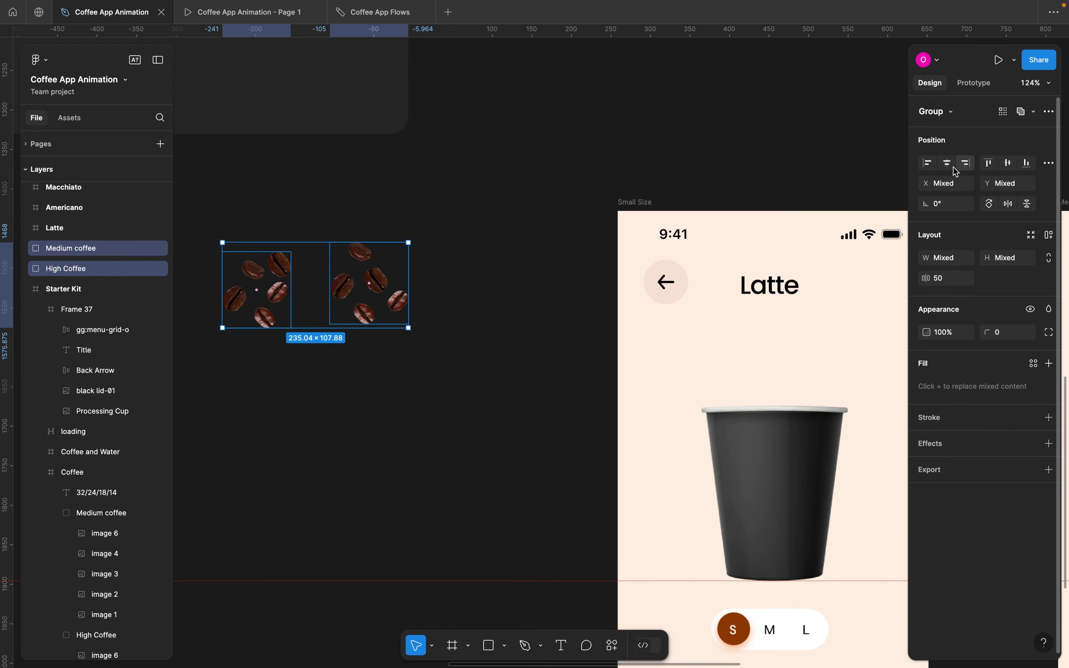
Align the two copied bean groups on their horizontal and vertical centres, and cut them from the canvas
click(946, 164)
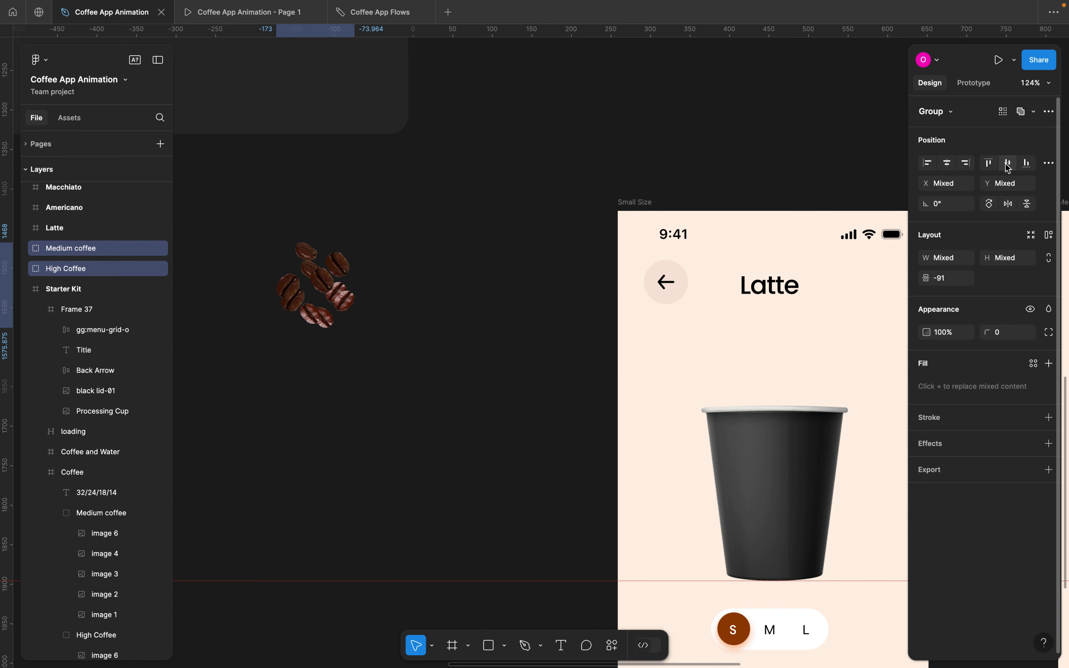
click(1008, 164)
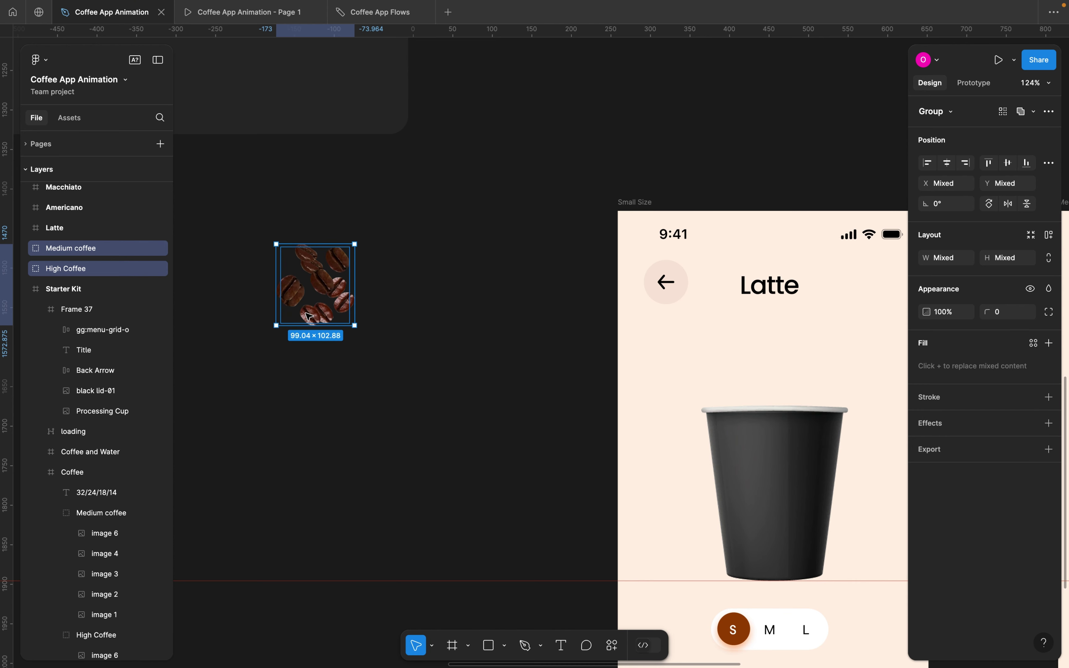
scroll(308, 315, down, 5)
click(334, 315)
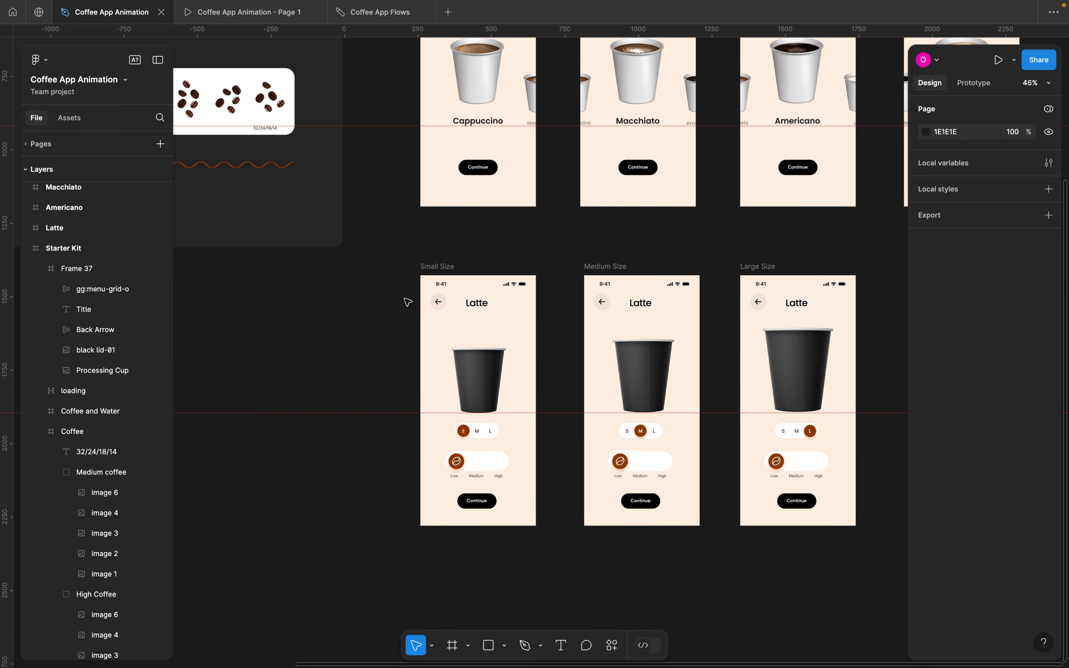
Paste both bean groups into the Small Size, Medium Size and Large Size screens at once
scroll(397, 291, right, 2)
scroll(398, 292, down, 1)
click(357, 240)
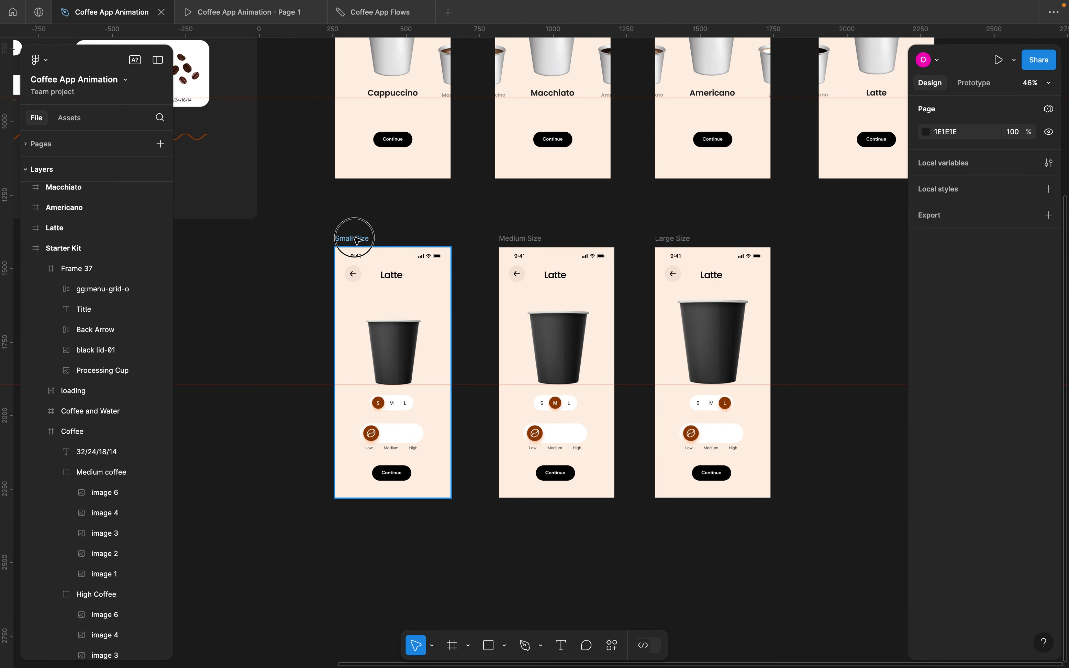
shift+click(520, 239)
shift+click(674, 239)
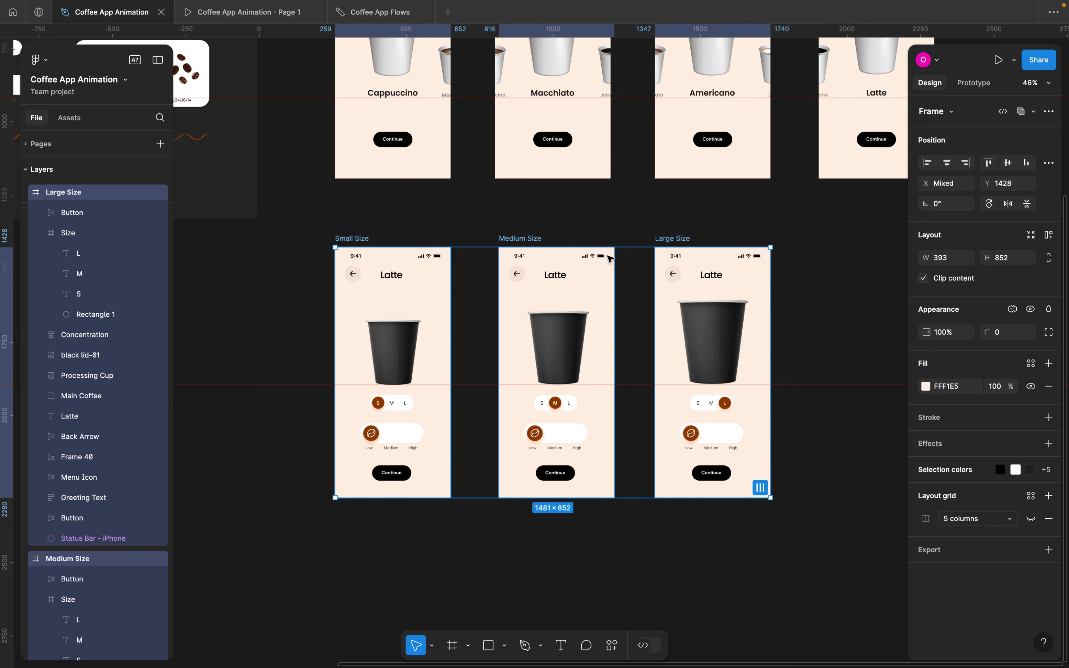
key(ctrl+v)
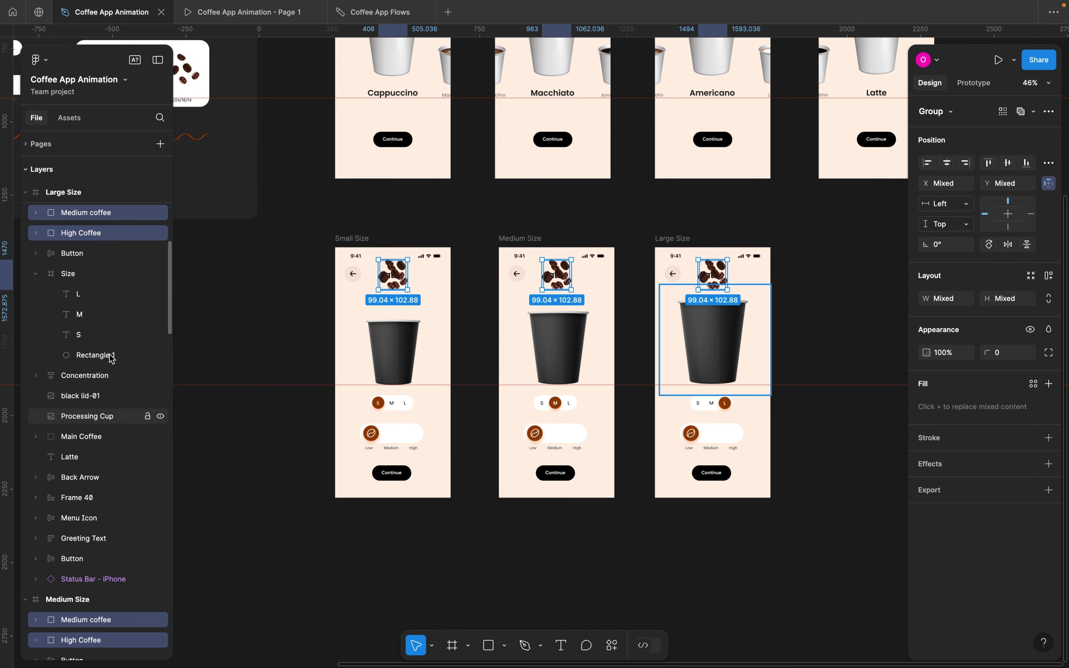
Reorder the Medium coffee and High Coffee groups to sit directly beneath the Processing Cup layer in all three size screens
scroll(75, 363, up, 4)
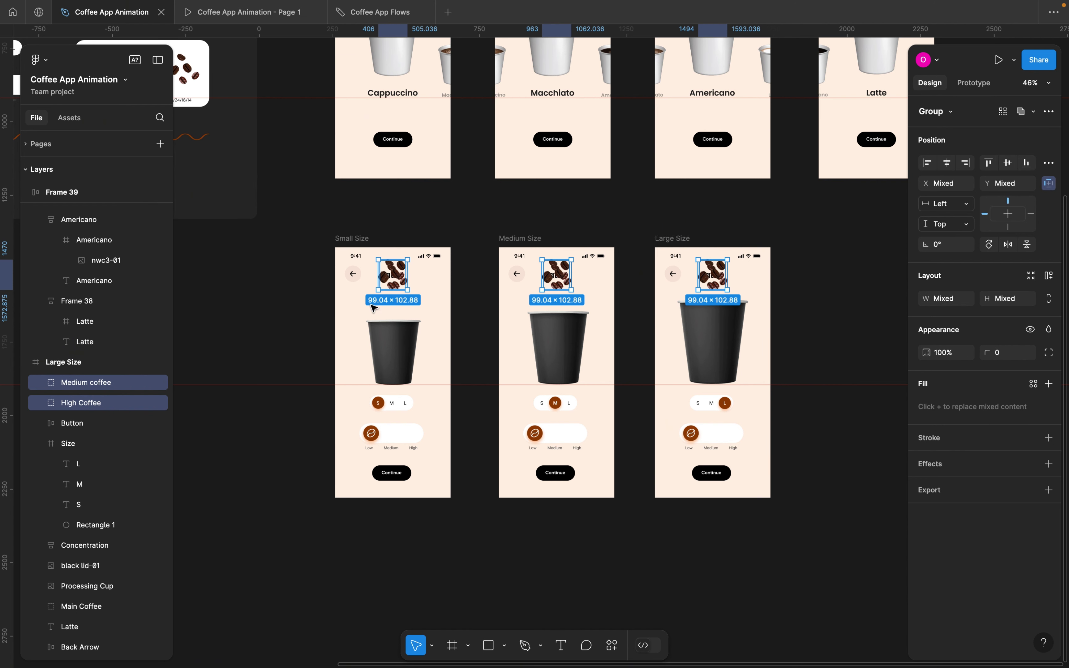
scroll(88, 332, down, 4)
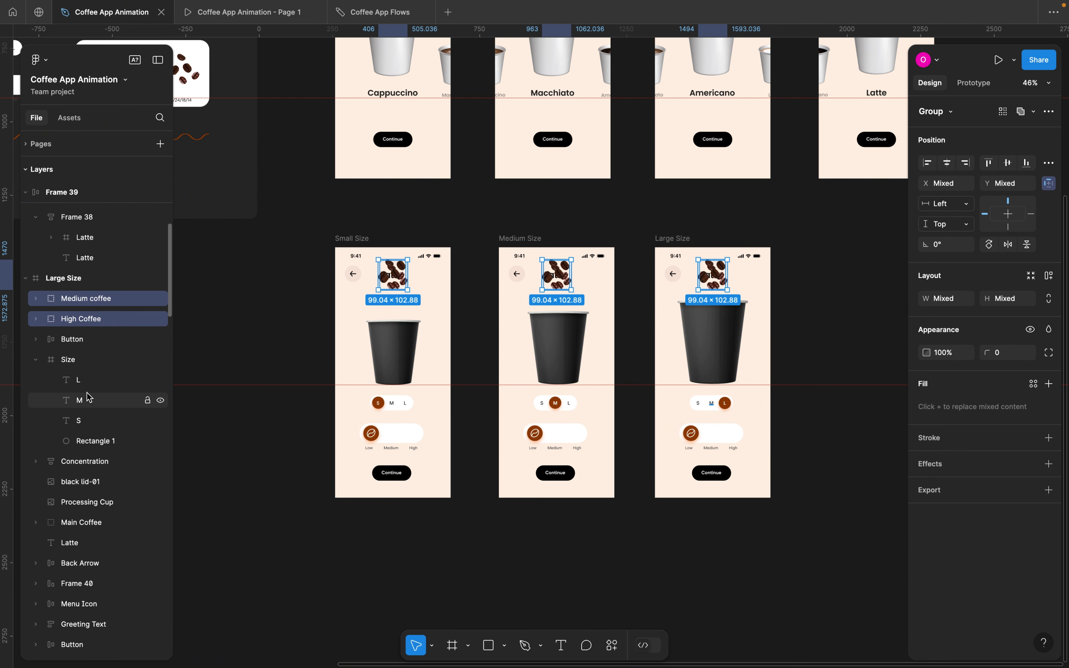
scroll(73, 350, down, 5)
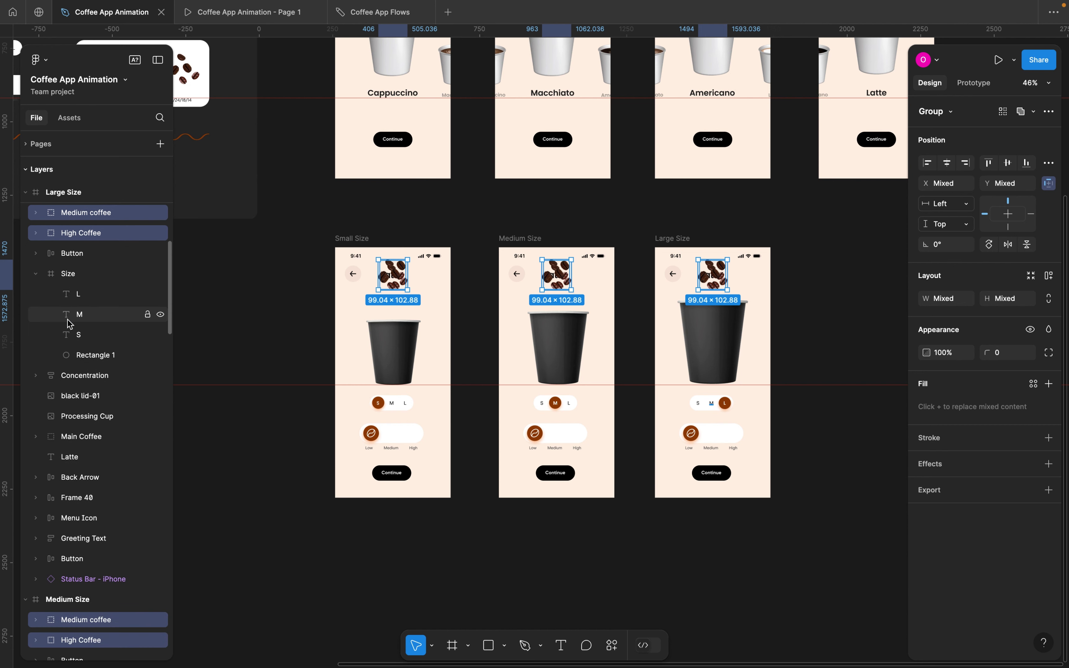
scroll(77, 380, down, 6)
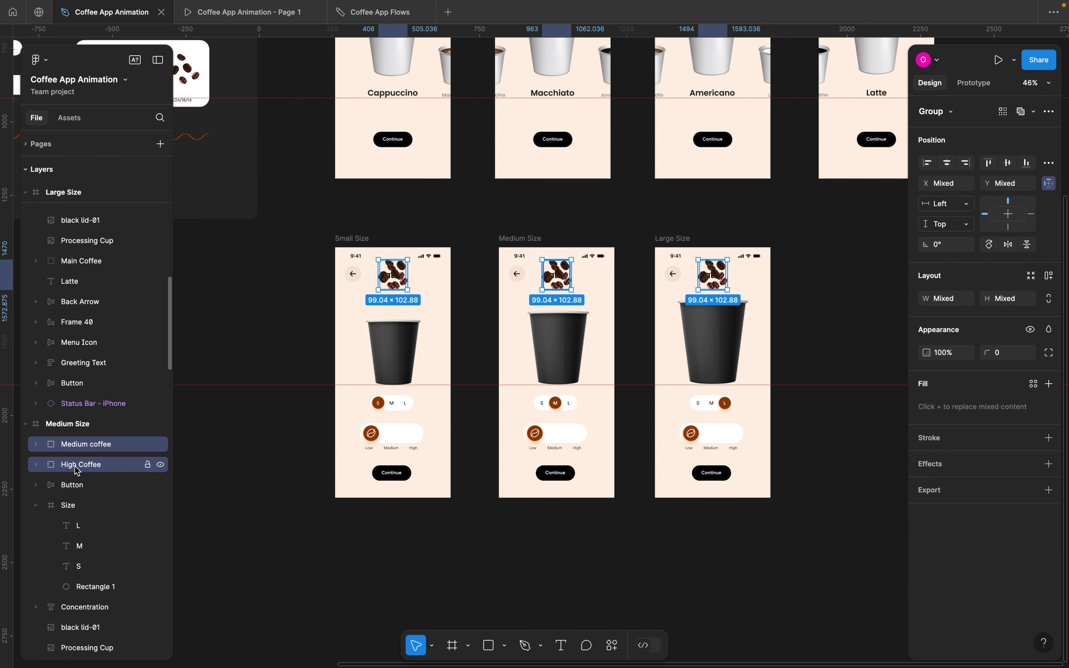
drag(76, 487, 72, 617)
scroll(73, 615, down, 7)
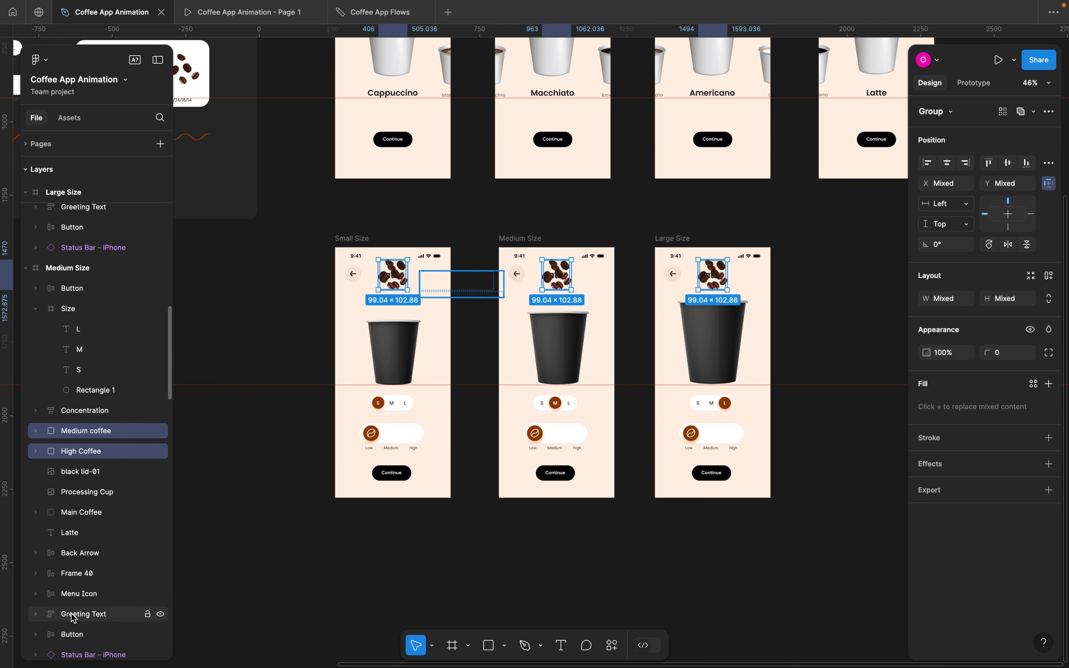
scroll(94, 514, down, 3)
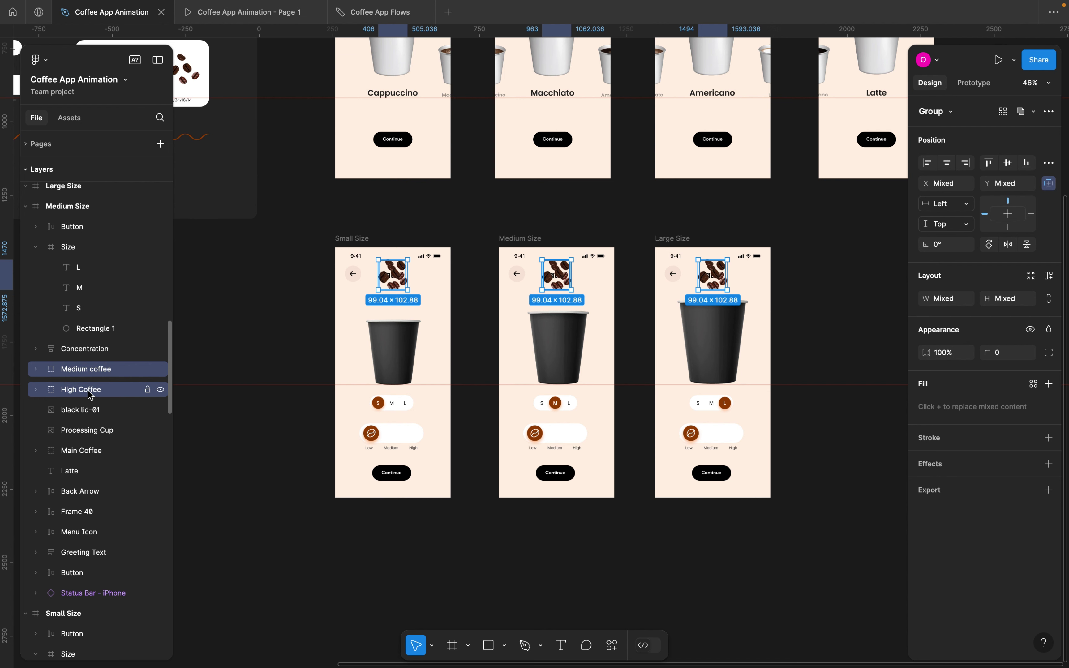
drag(91, 390, 83, 443)
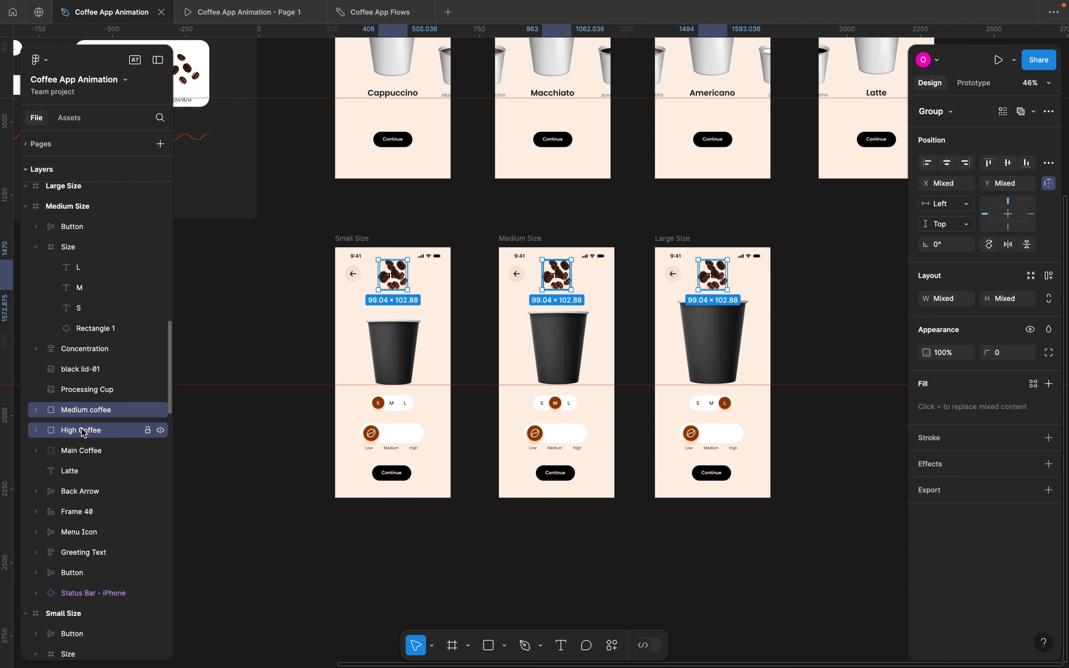
scroll(89, 422, up, 7)
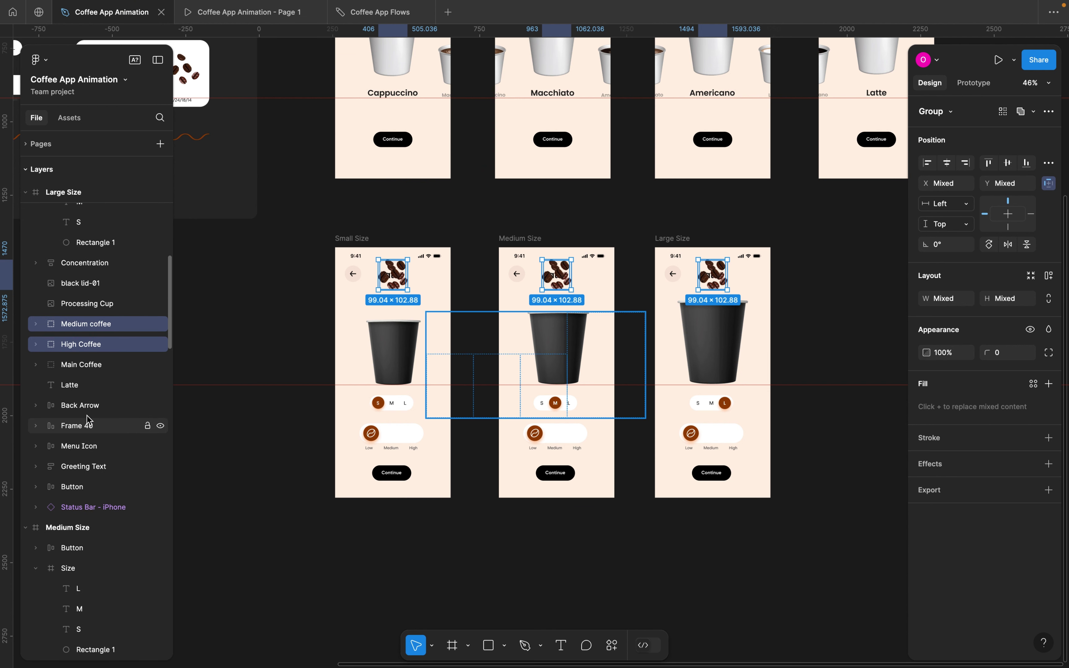
scroll(84, 319, up, 8)
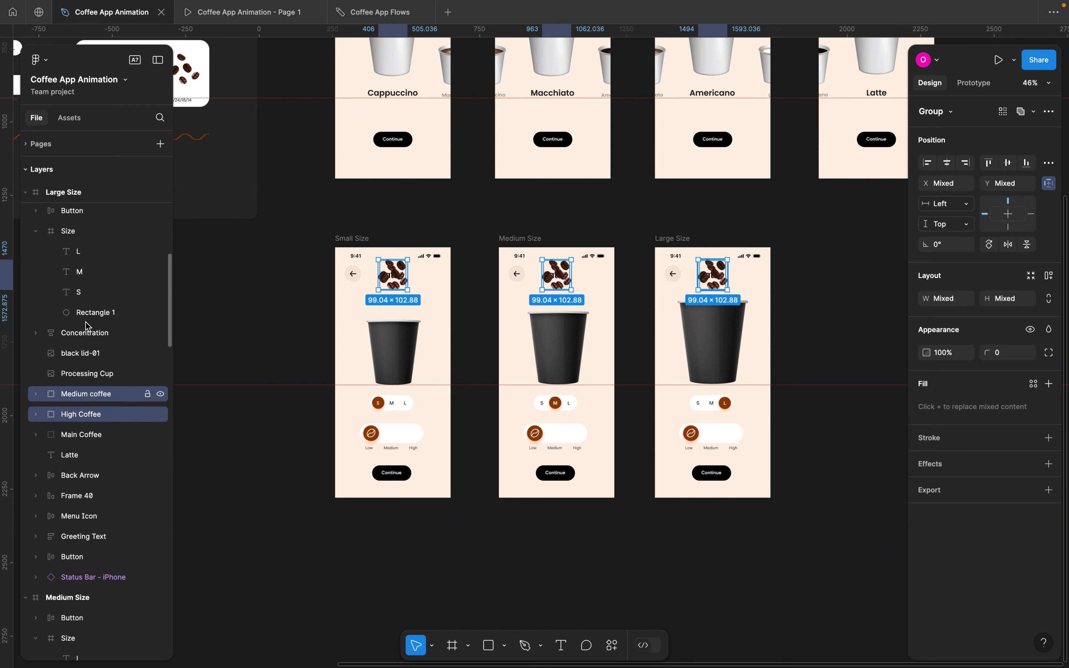
scroll(86, 326, down, 20)
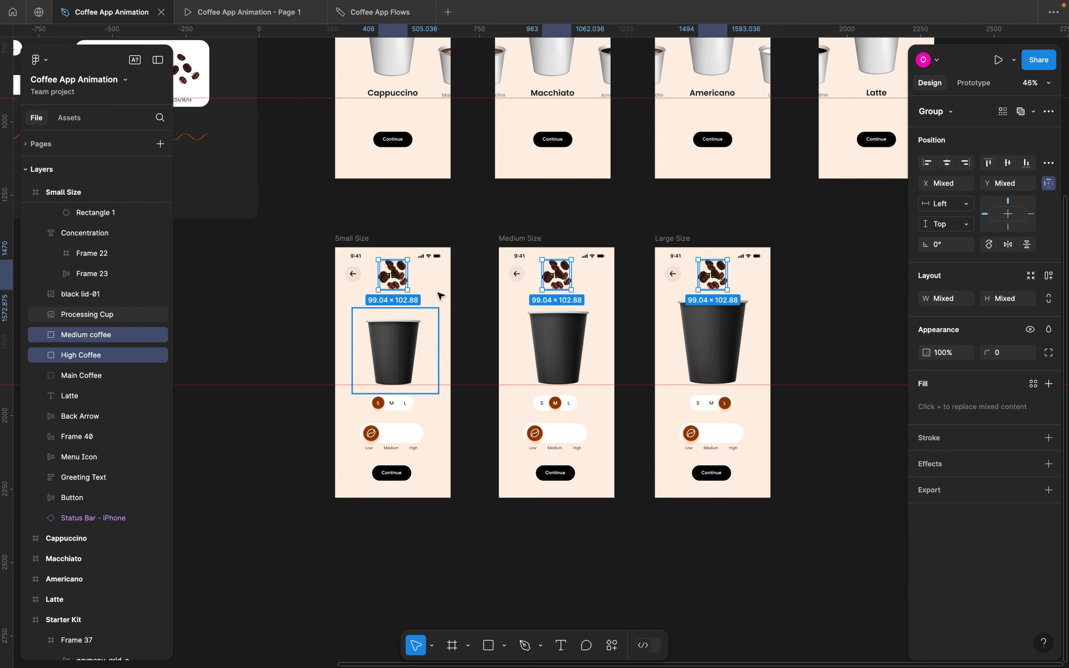
Shift the bean groups of all three screens down behind the cups, and park them just above the screen frames
ctrl+scroll(419, 287, up, 5)
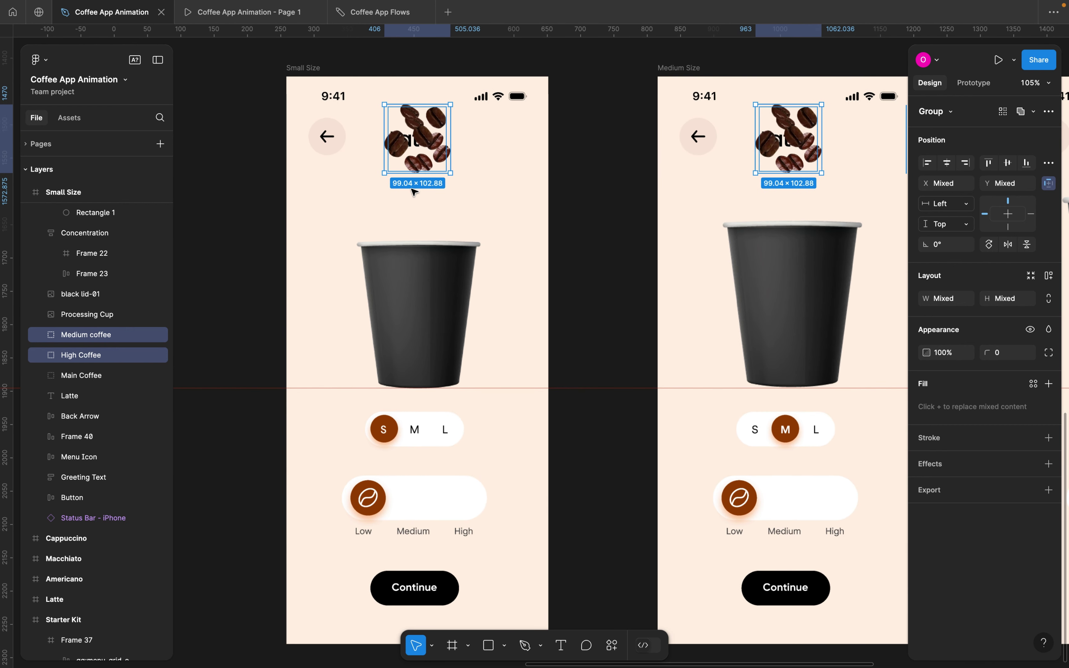
drag(416, 154, 418, 308)
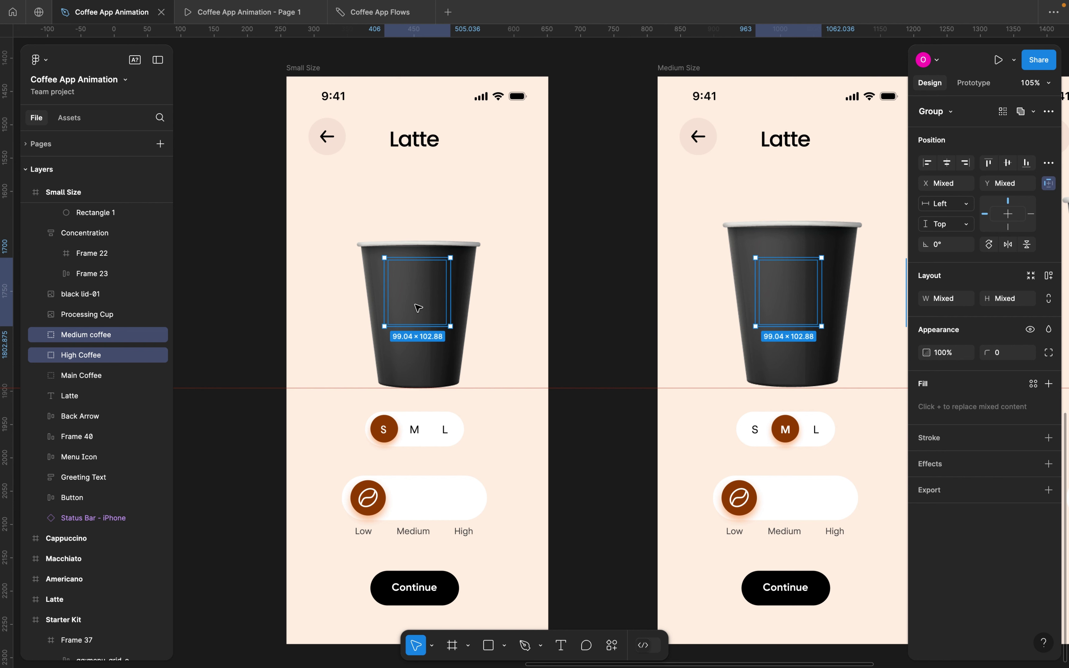
scroll(425, 294, down, 5)
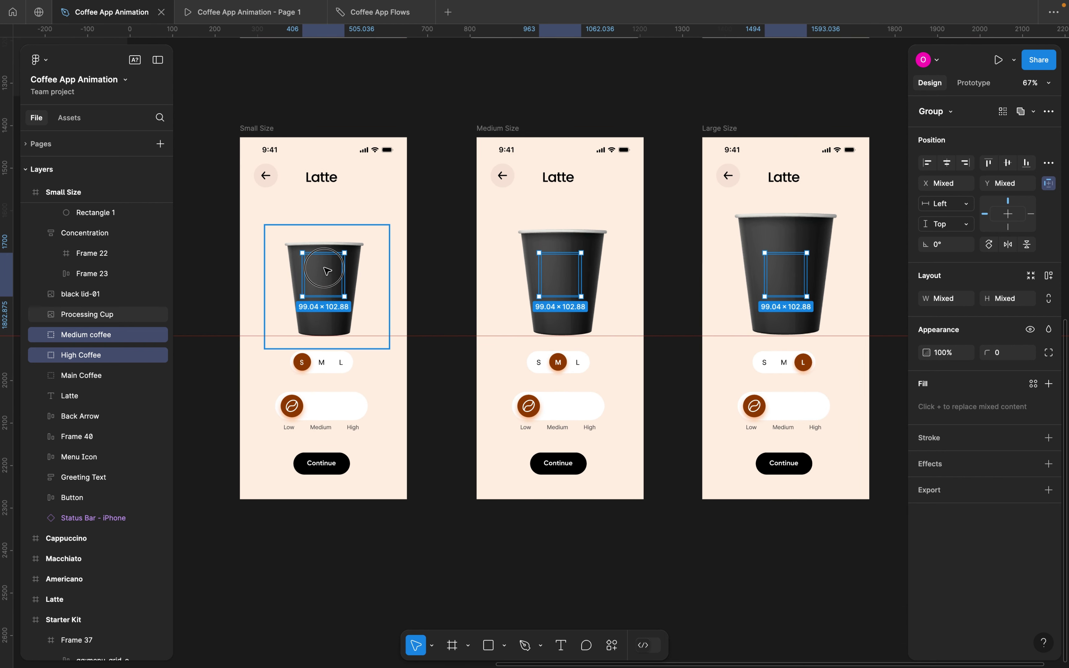
drag(324, 281, 327, 110)
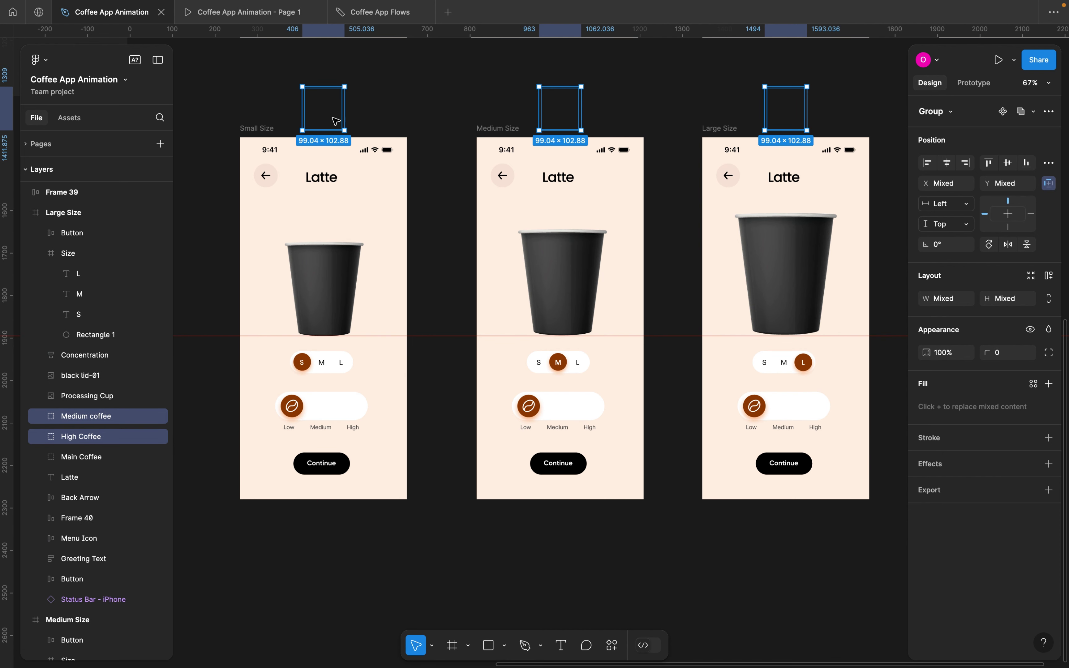
click(377, 127)
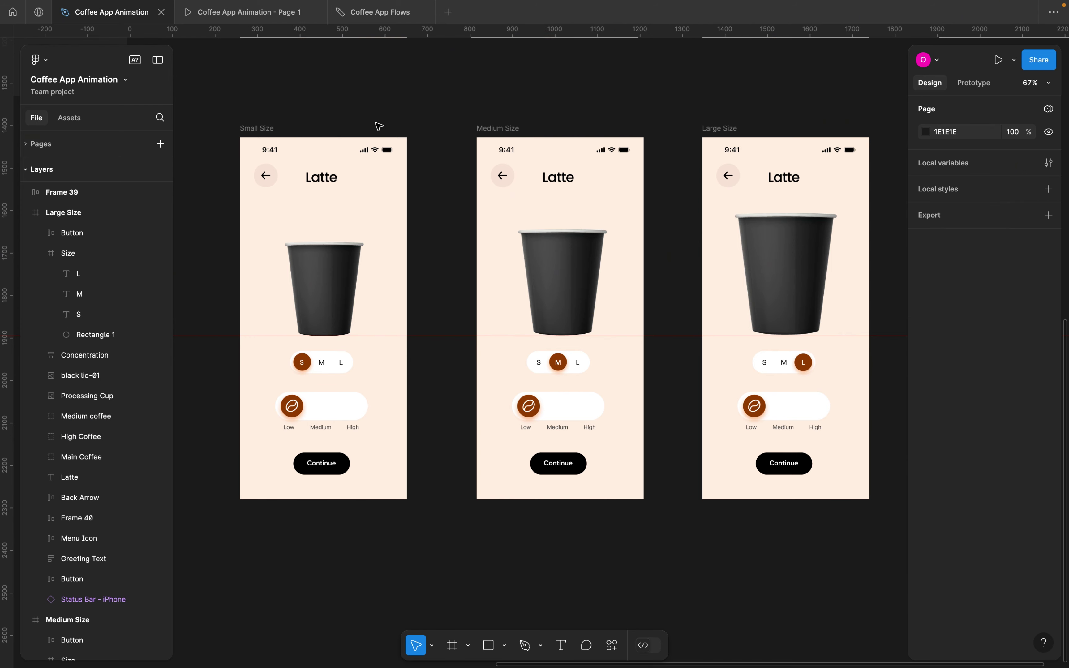
Duplicate the Small Size Latte screen into the empty space directly below the original, at Y 2429
scroll(378, 127, down, 5)
scroll(379, 127, up, 2)
scroll(379, 127, down, 1)
scroll(379, 126, left, 1)
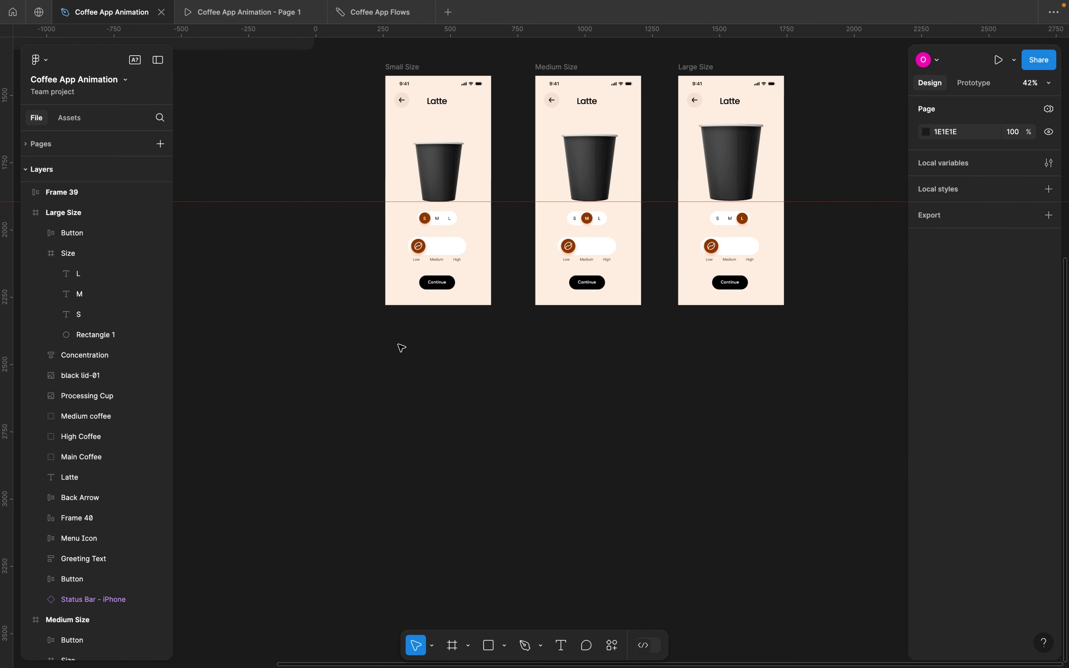
scroll(429, 271, up, 5)
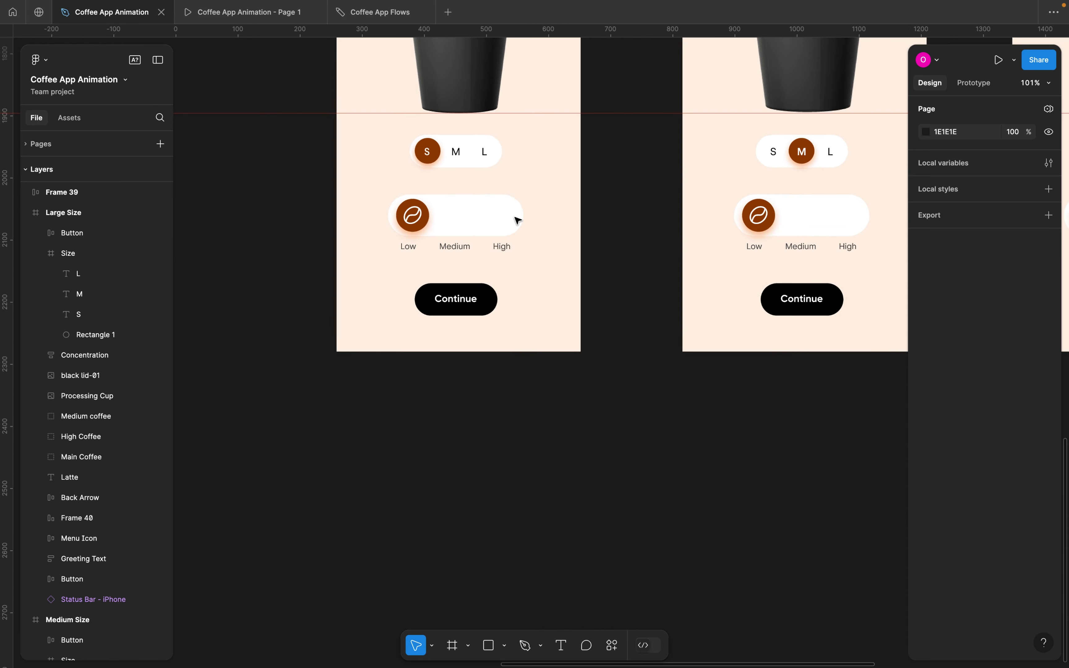
scroll(516, 218, down, 5)
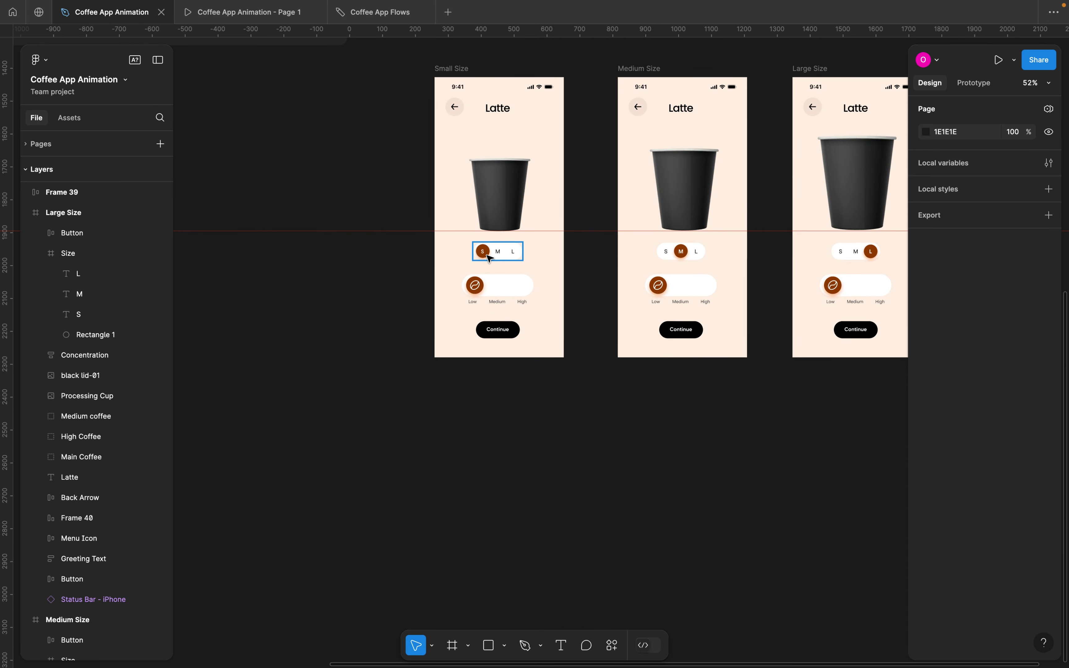
scroll(491, 259, down, 2)
click(466, 111)
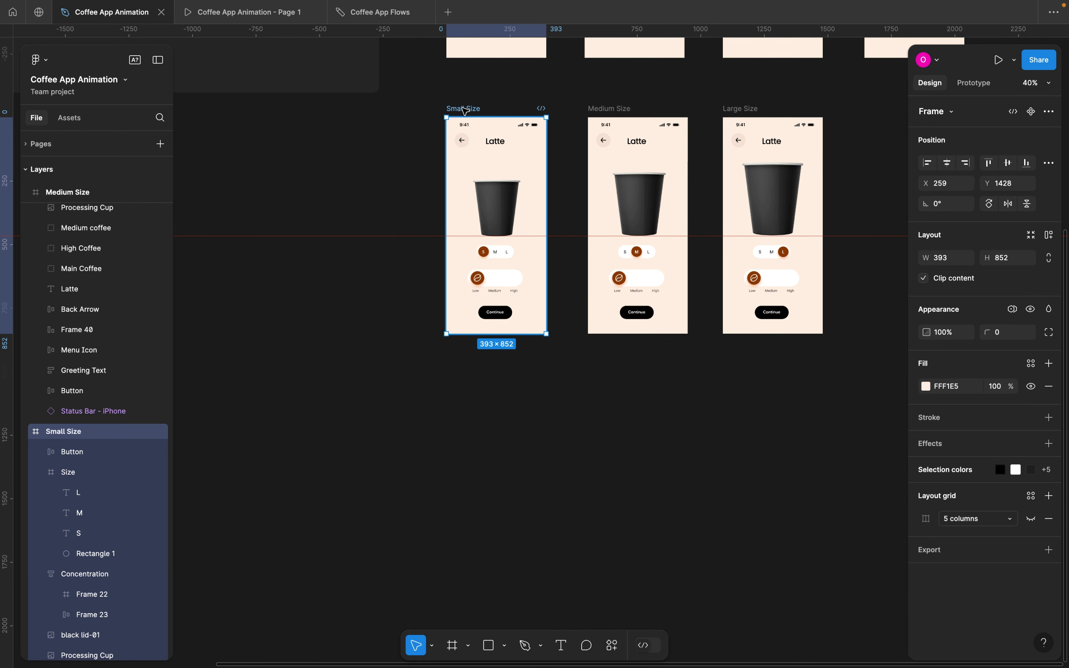
drag(465, 110, 465, 364)
scroll(465, 365, down, 3)
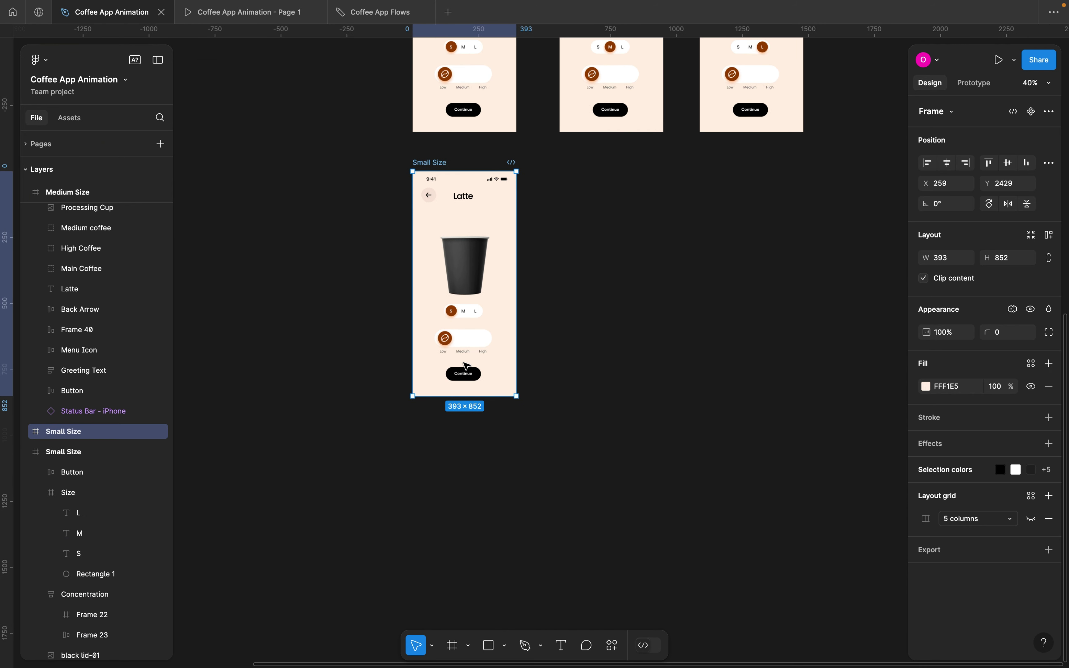
Rename the duplicated Small Size screen as "Low concentration"
scroll(447, 201, up, 3)
click(427, 132)
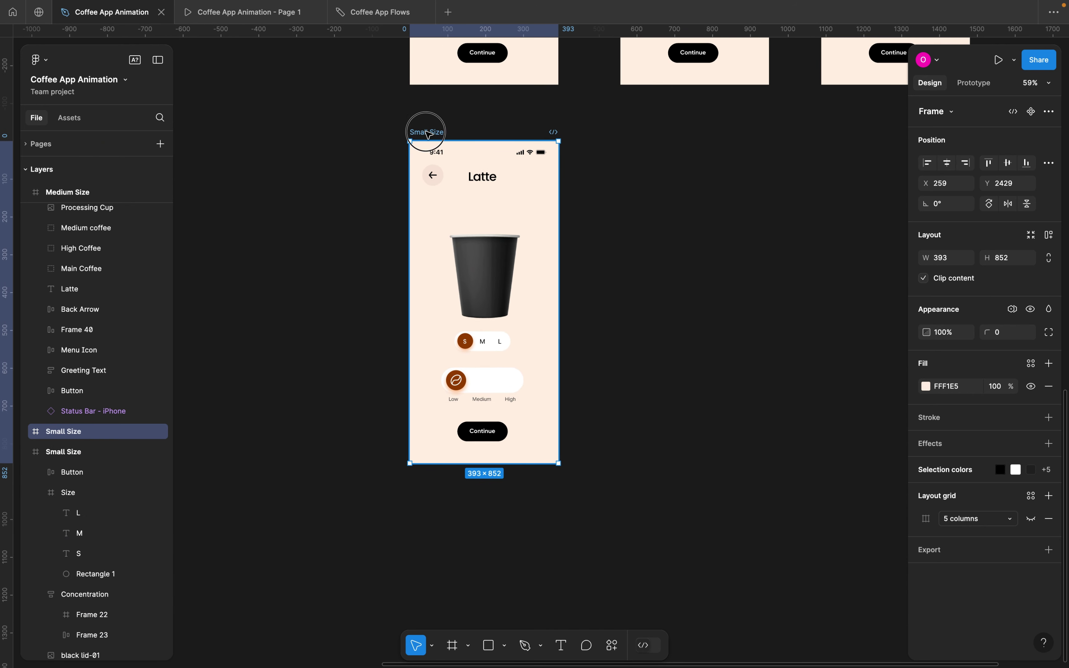
text(Low concentration)
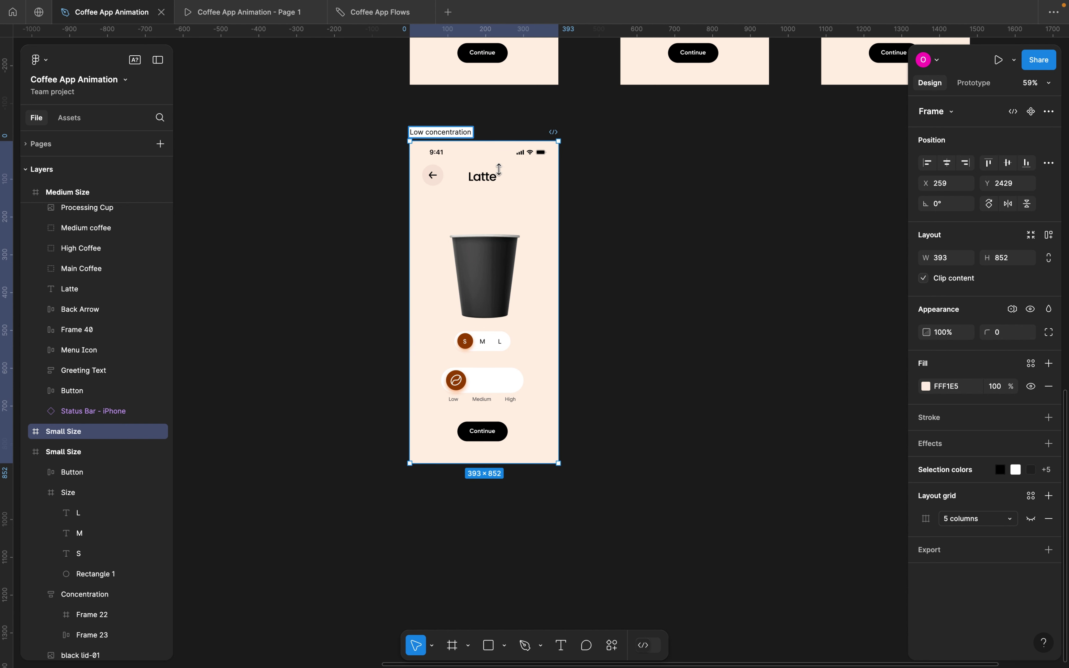
click(582, 148)
Duplicate the Low concentration screen beside the original at X 816, Y 2429, and name the copy "Meduim concentration"
scroll(581, 149, up, 3)
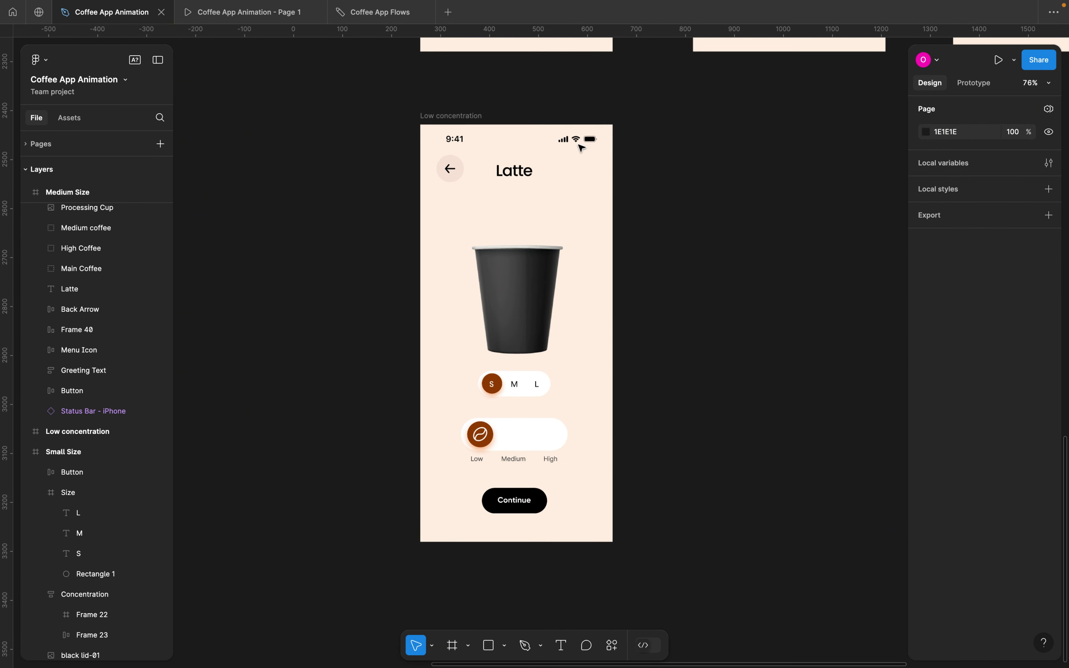
scroll(626, 360, up, 2)
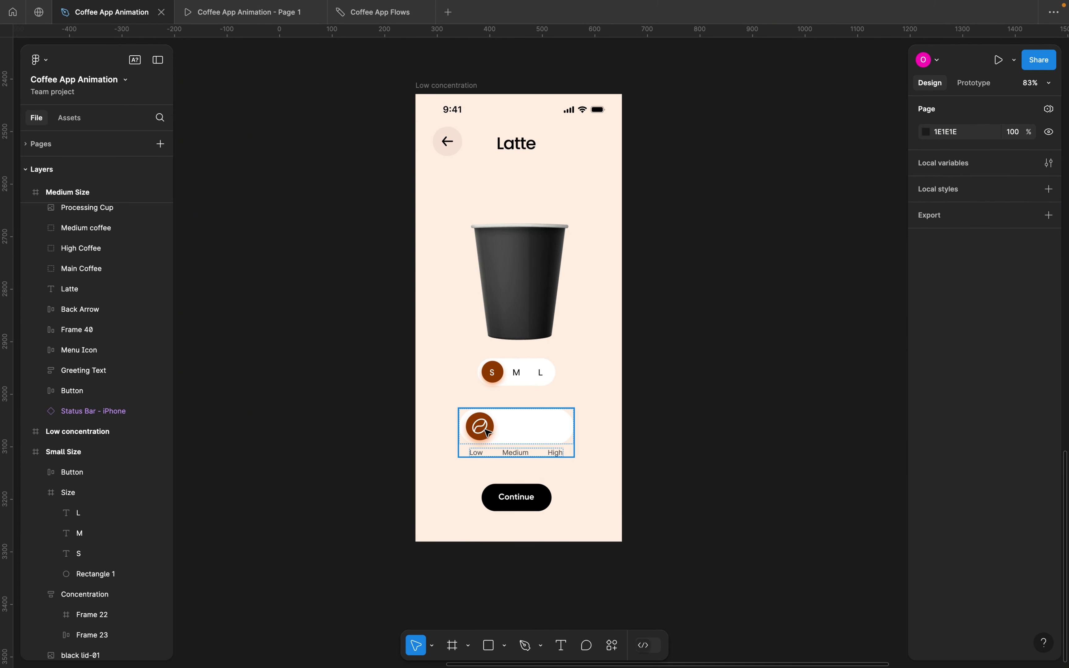
click(529, 434)
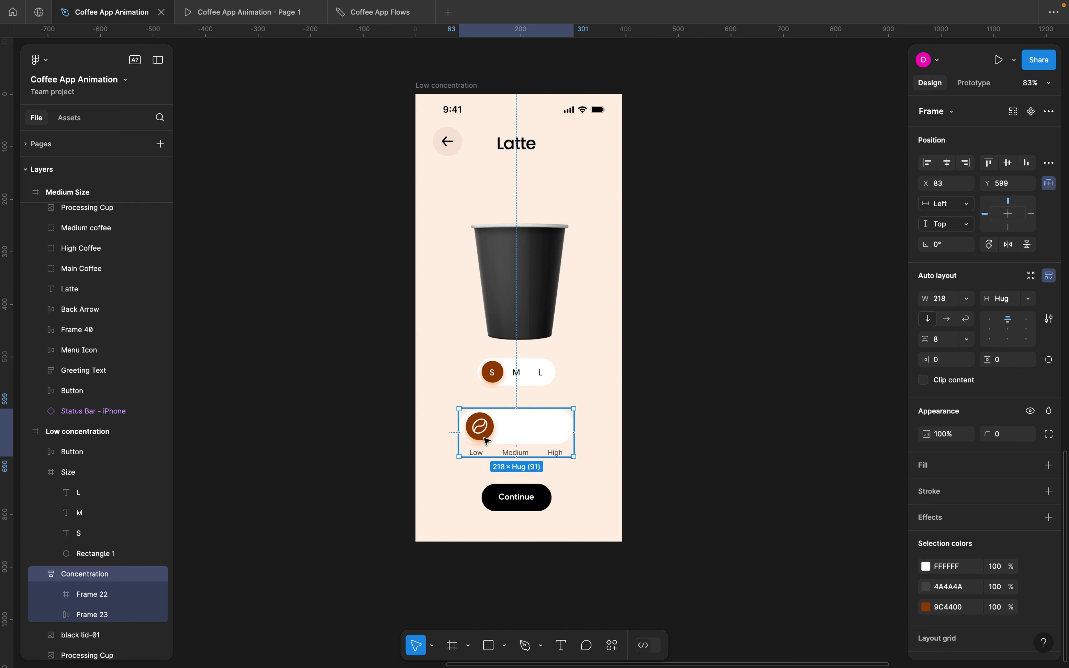
scroll(484, 435, down, 3)
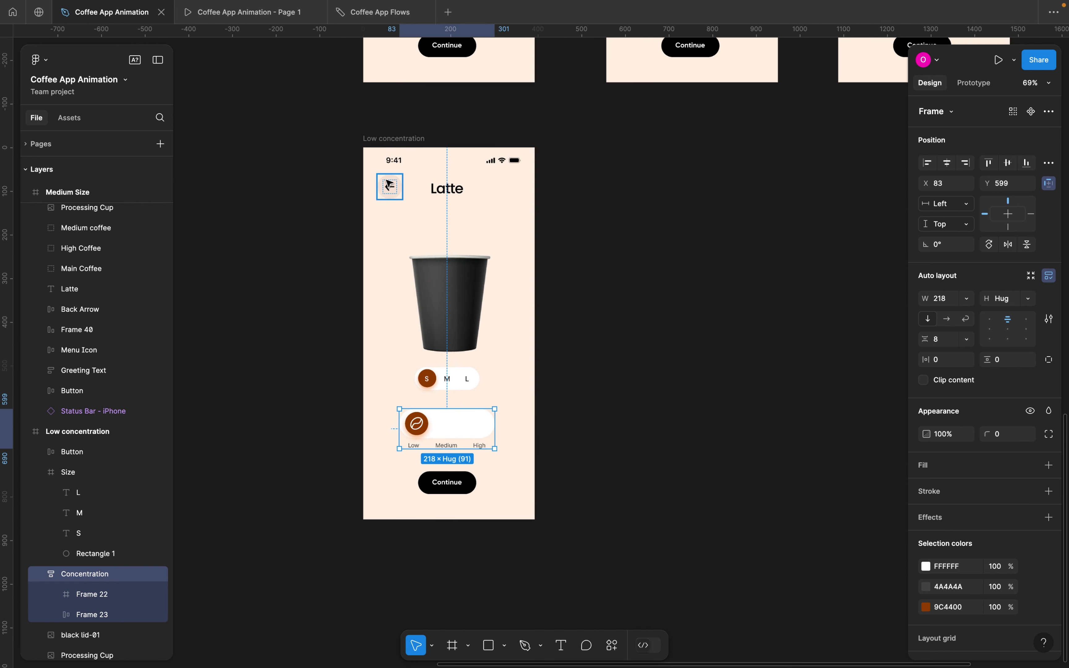
click(387, 138)
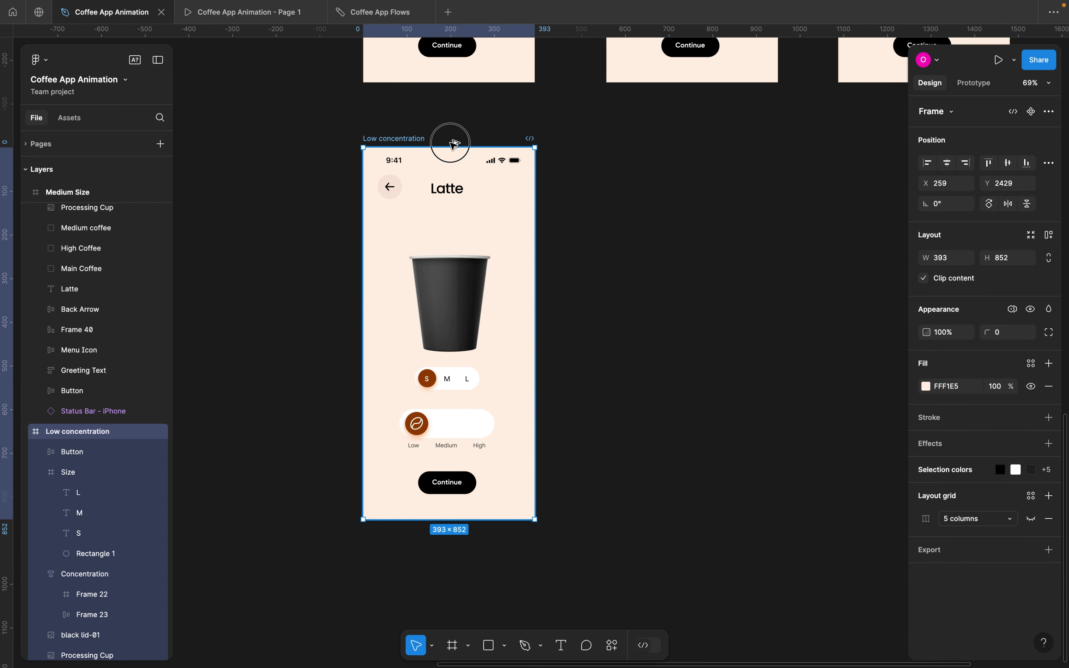
drag(452, 143, 619, 138)
double_click(617, 138)
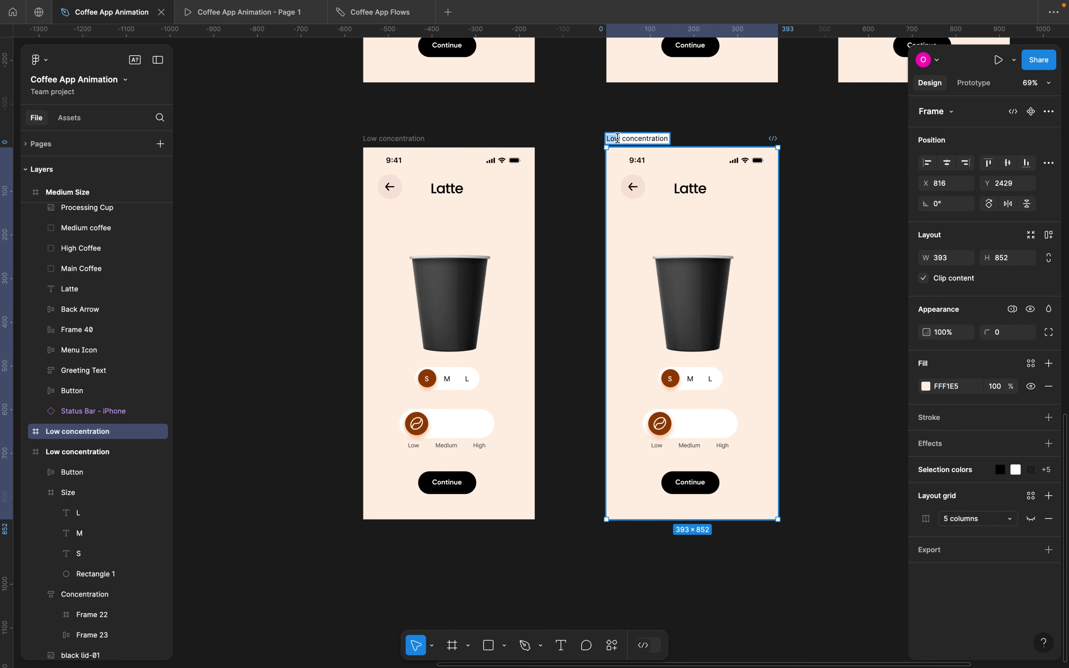
text(Meduin)
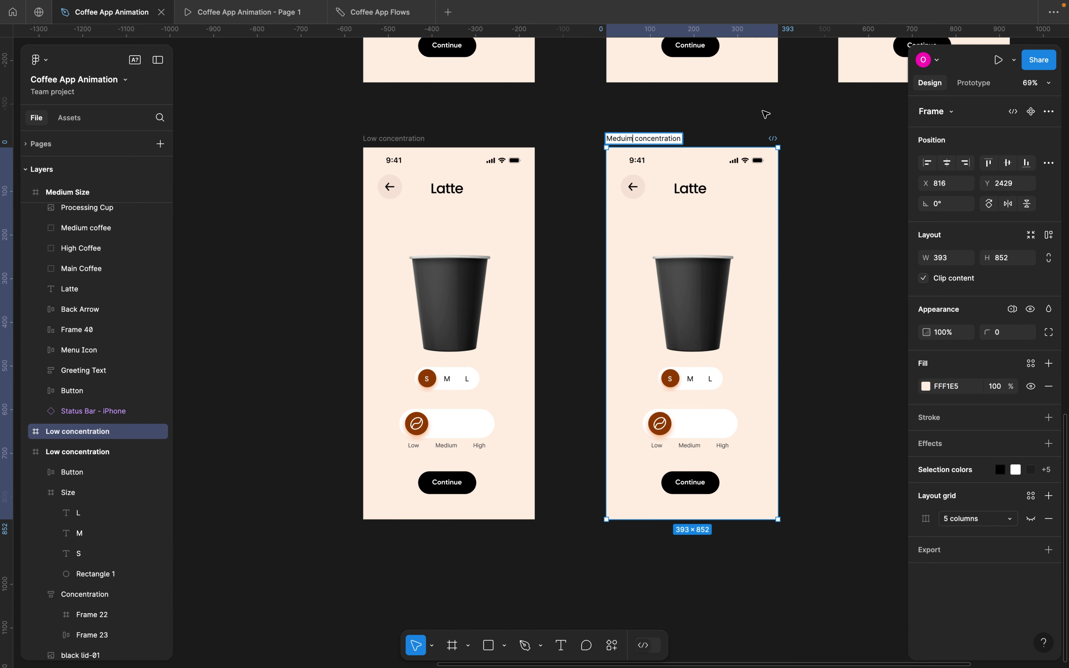
click(766, 115)
Move the Medium coffee bean group of the Meduim concentration screen down behind the cup, to X 151, Y 299
click(151, 431)
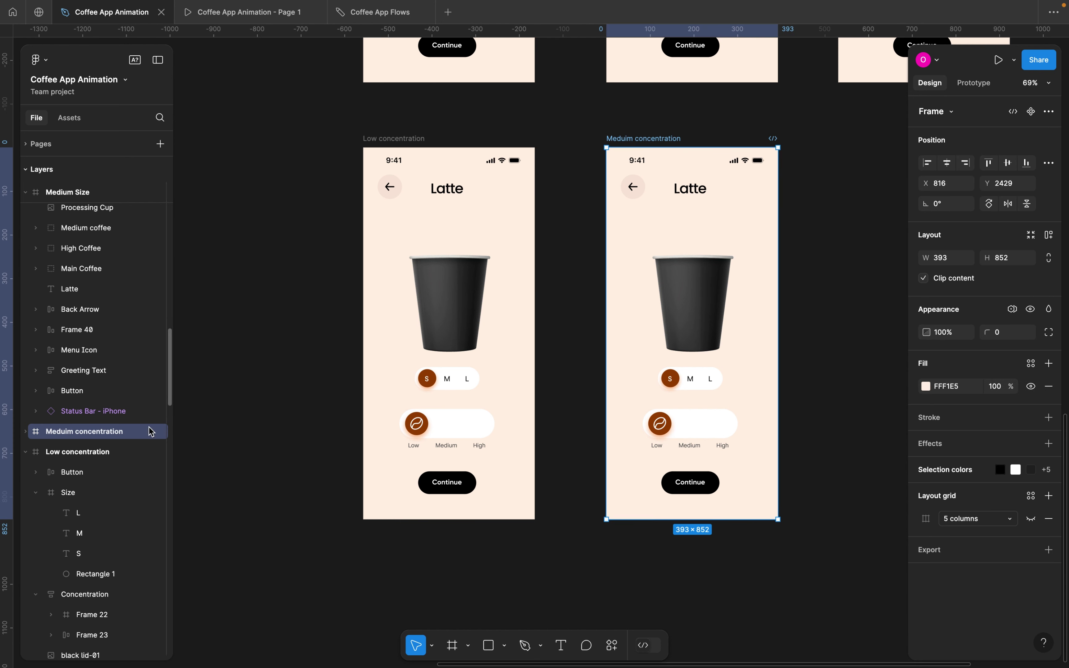
click(25, 432)
scroll(94, 507, down, 4)
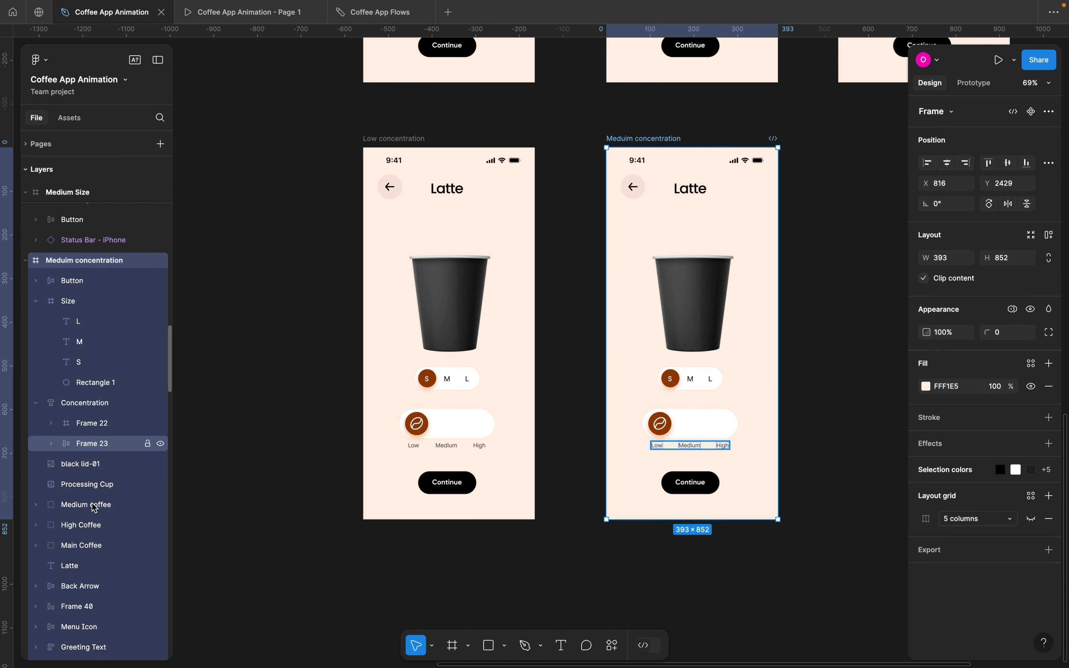
scroll(93, 506, down, 3)
click(93, 393)
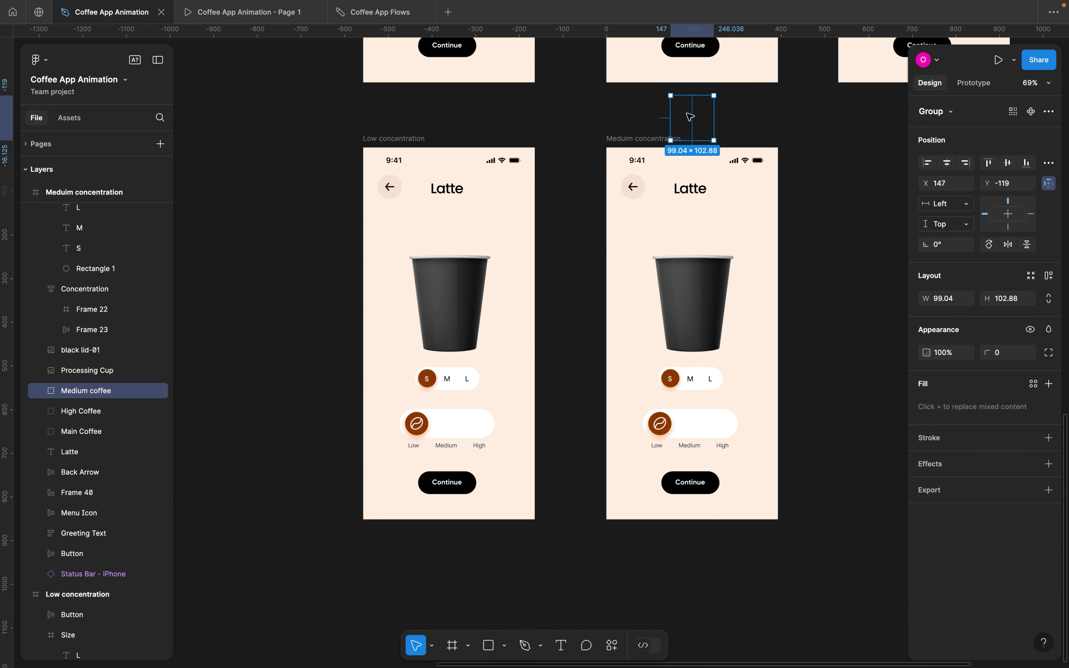
drag(690, 116, 691, 303)
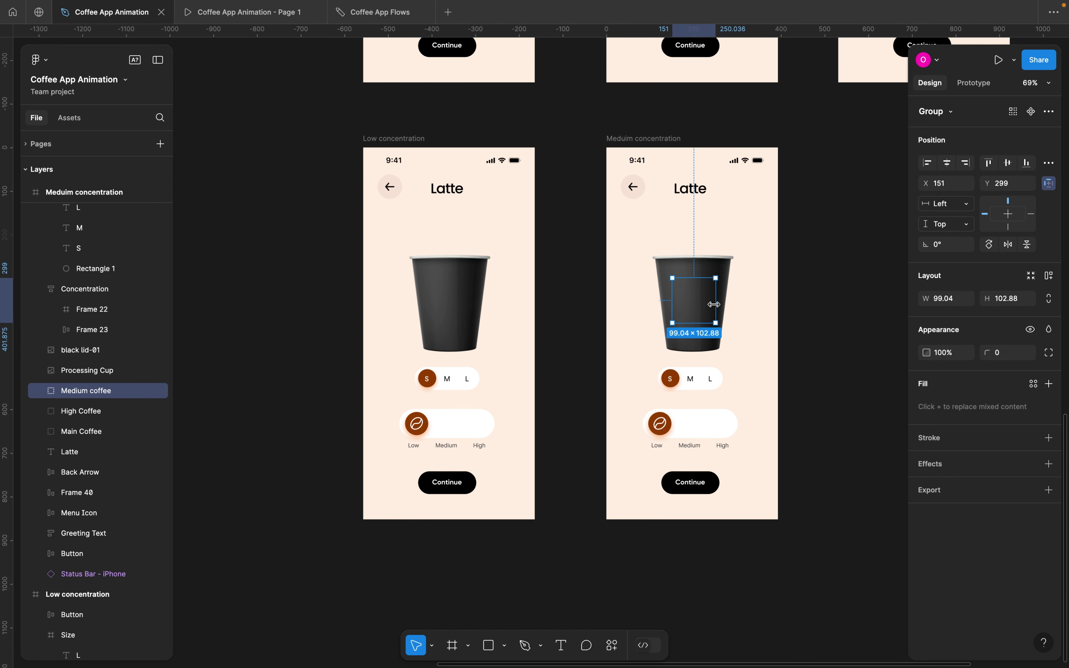
Move the bean knob of the Meduim concentration screen's slider above the Medium label, to X 82, Y 6
scroll(715, 306, right, 5)
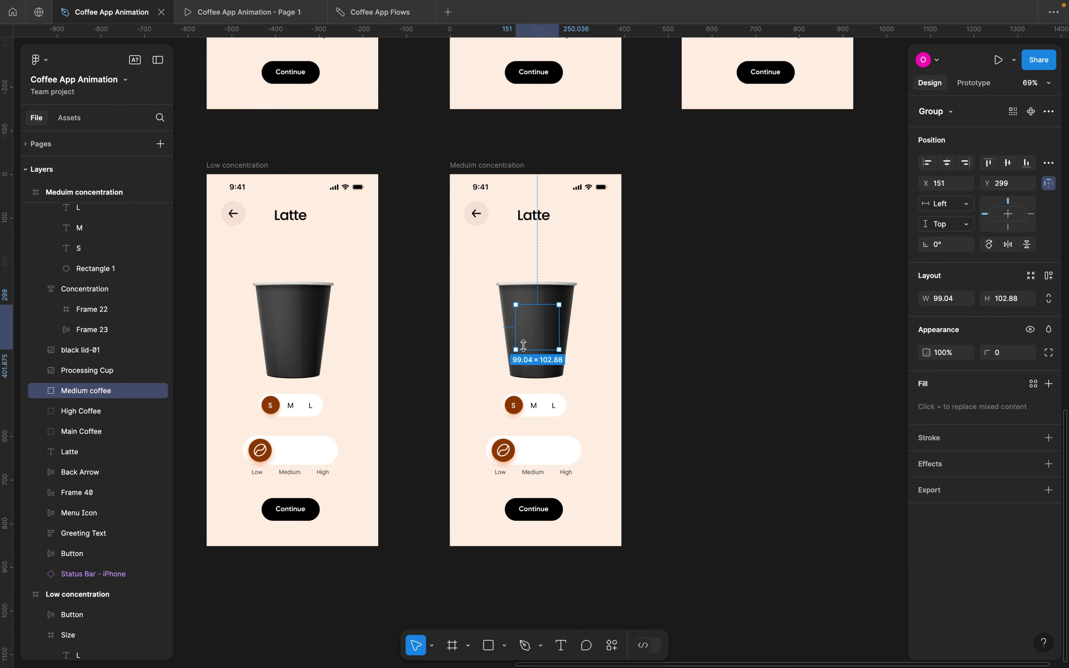
scroll(534, 408, up, 5)
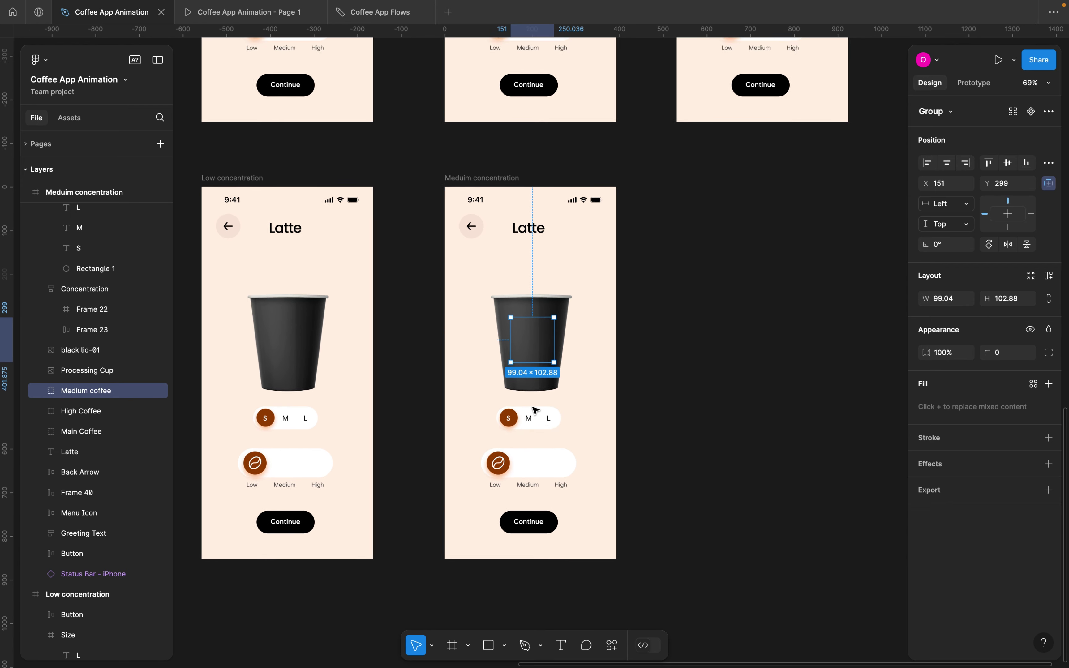
click(513, 404)
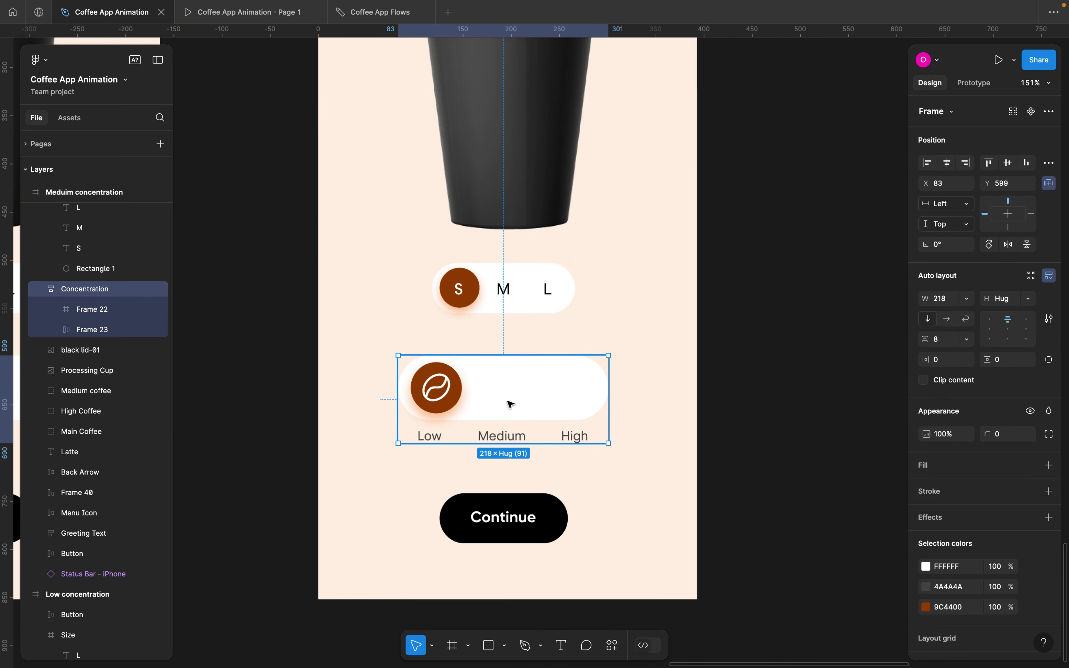
scroll(508, 400, up, 5)
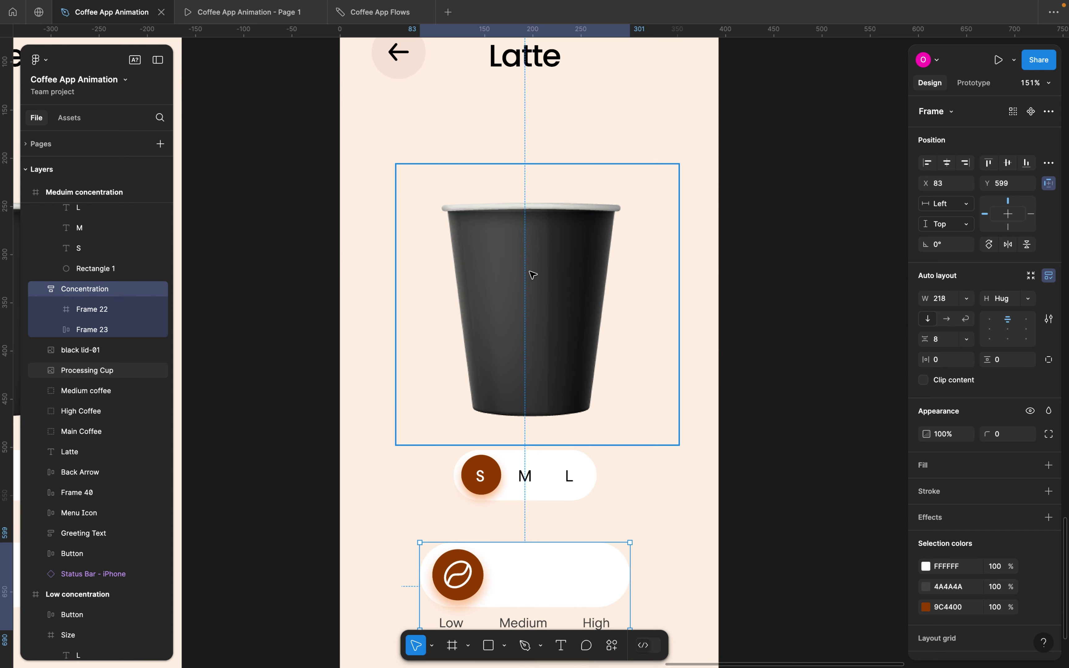
scroll(533, 274, down, 3)
scroll(490, 442, up, 4)
scroll(494, 439, down, 3)
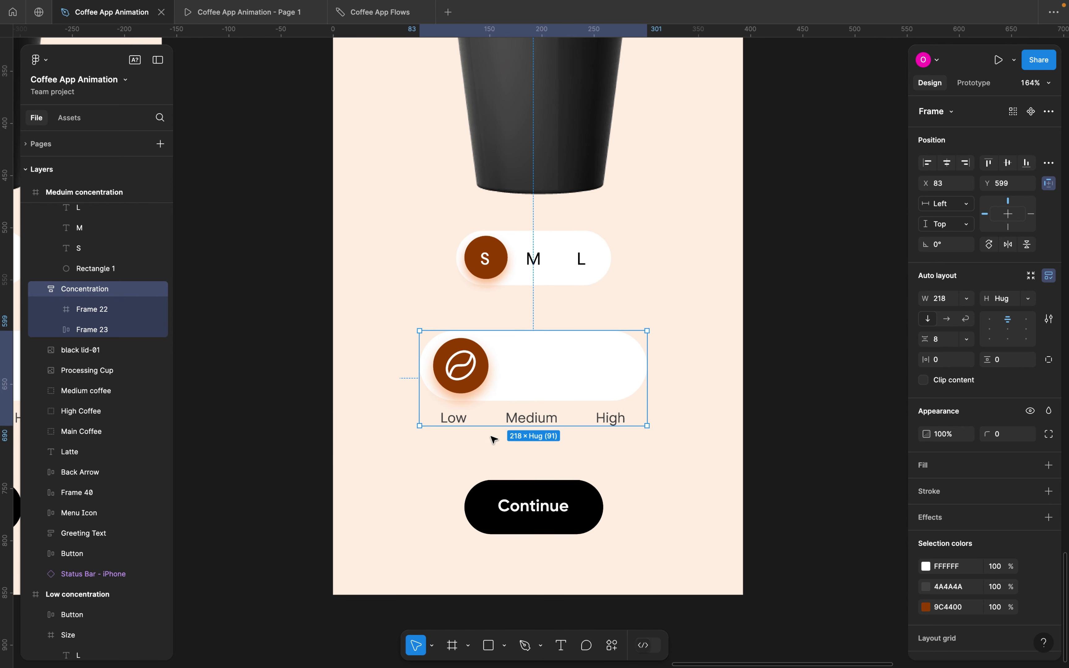
scroll(494, 439, down, 1)
click(468, 354)
click(469, 353)
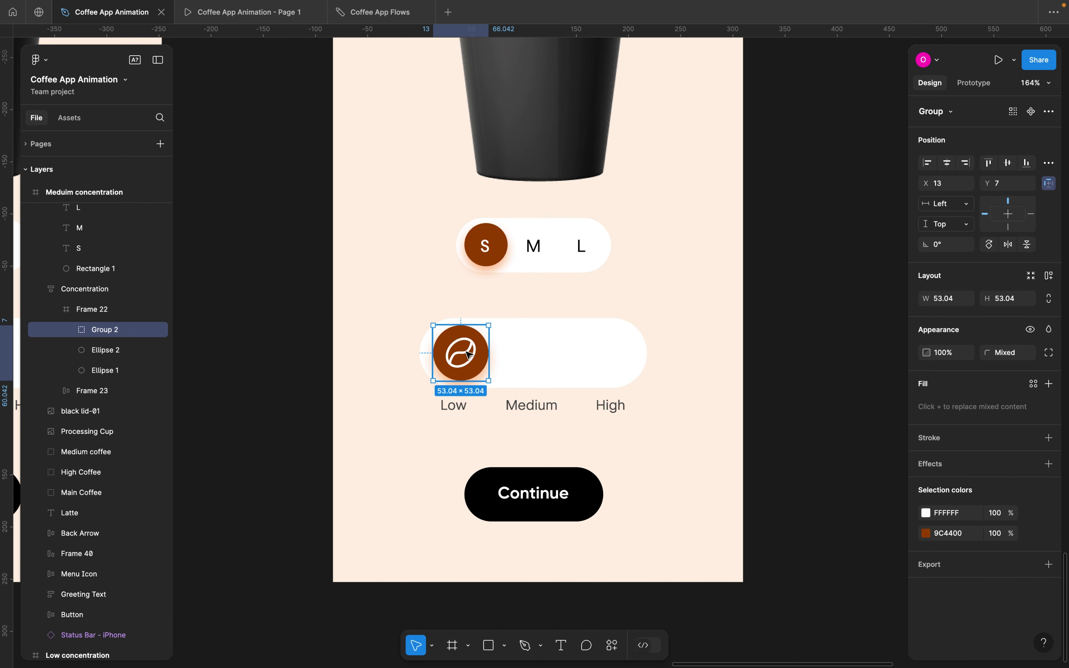
drag(469, 353, 541, 352)
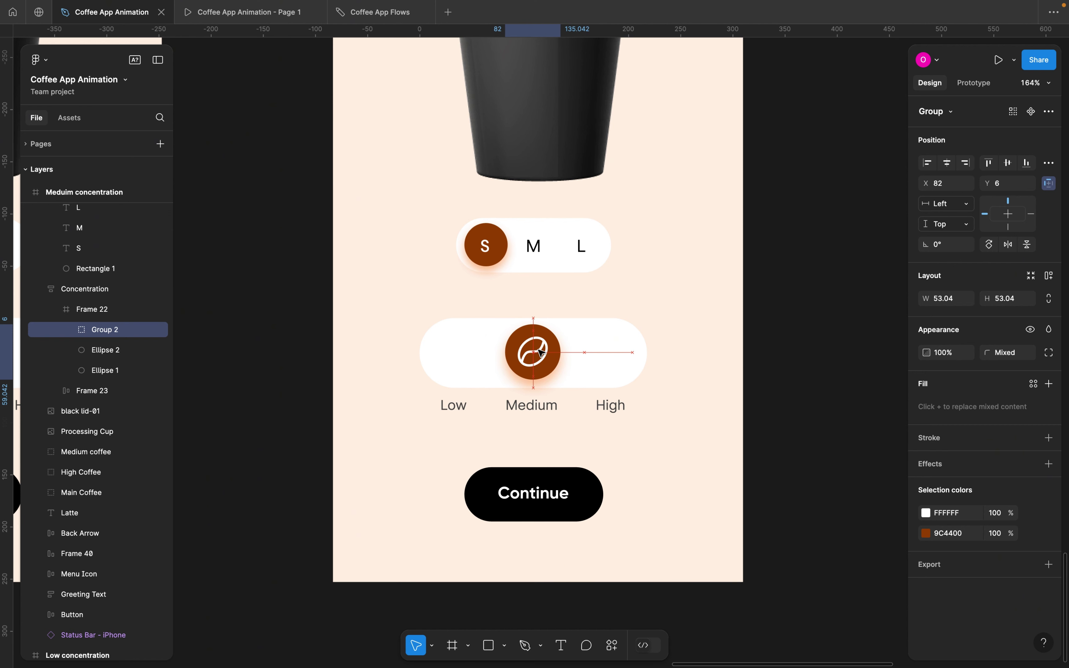
Duplicate the Meduim concentration screen into the empty space beside it, at X 1347, Y 2429
scroll(541, 351, down, 2)
scroll(541, 352, down, 4)
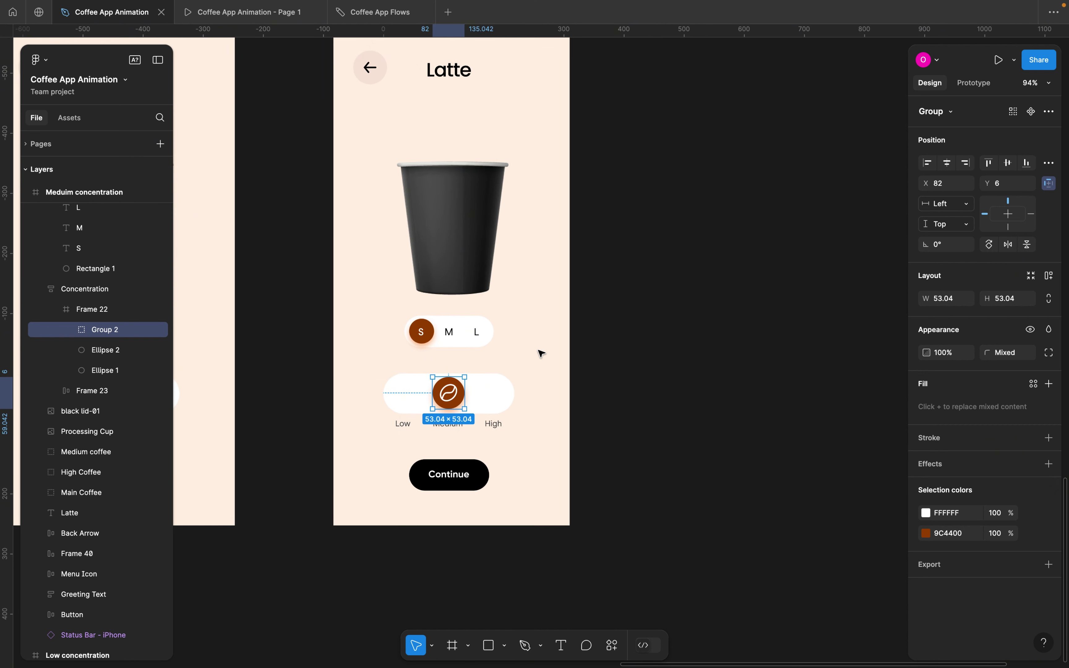
scroll(540, 353, down, 2)
scroll(540, 353, right, 5)
scroll(540, 354, up, 2)
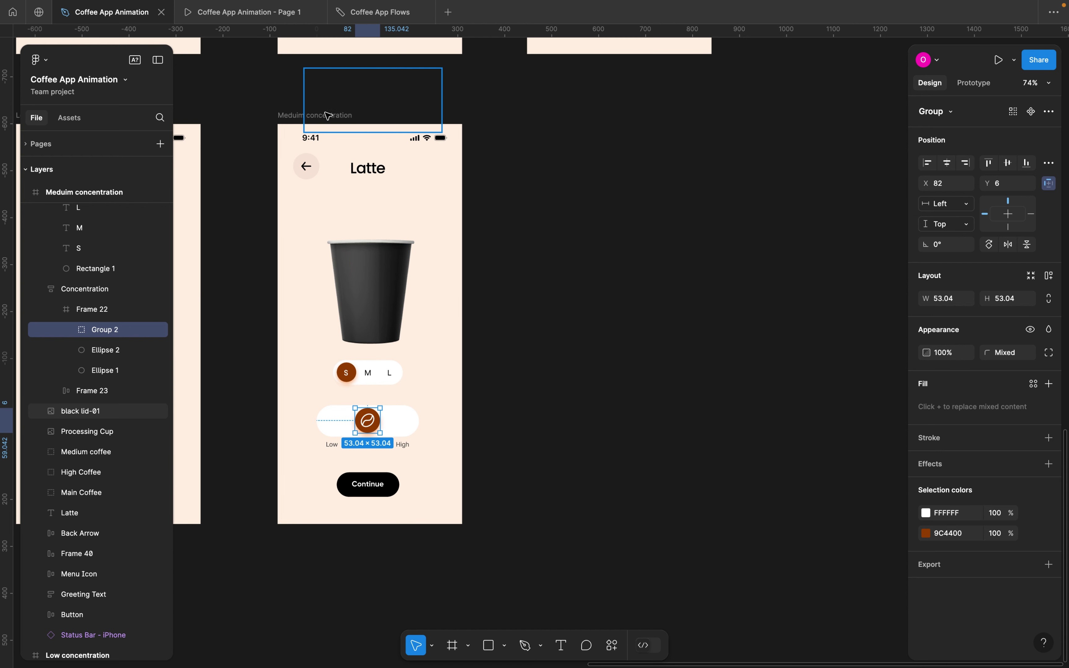
click(304, 117)
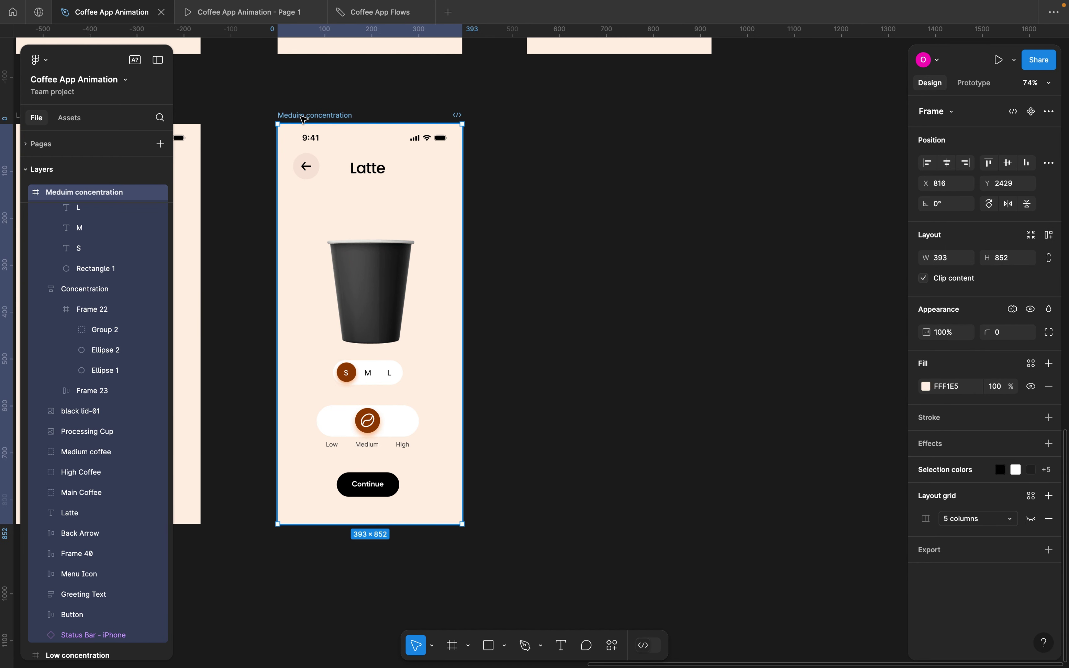
alt+drag(330, 118, 552, 114)
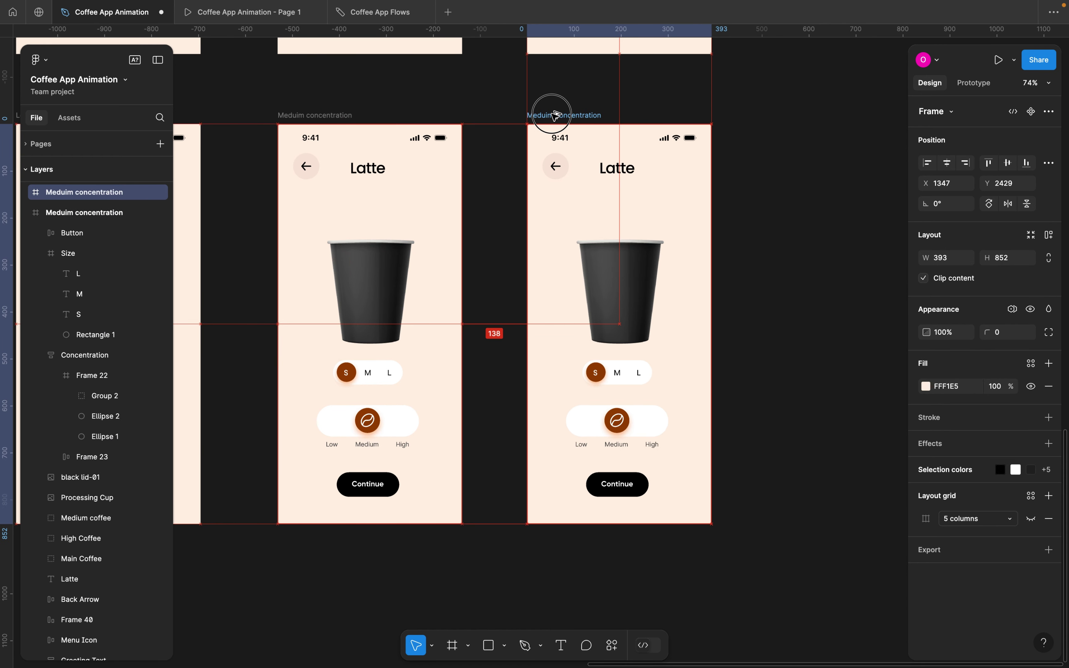
Move the High Coffee bean group of the new copy down behind its cup, to X 154, Y 299
ctrl+scroll(611, 243, up, 3)
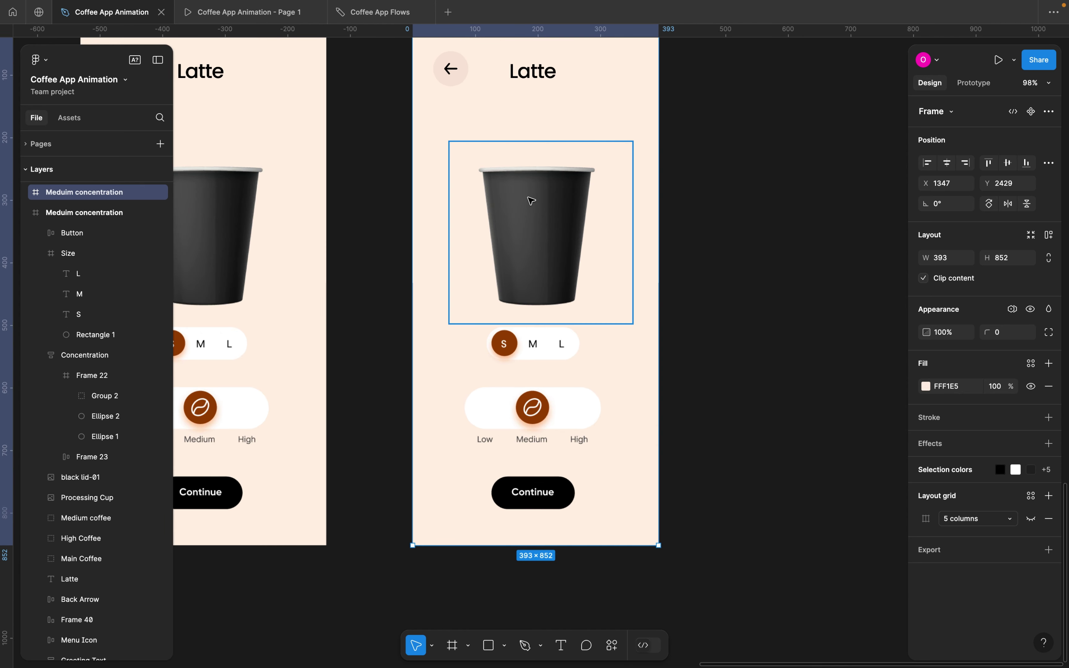
click(26, 192)
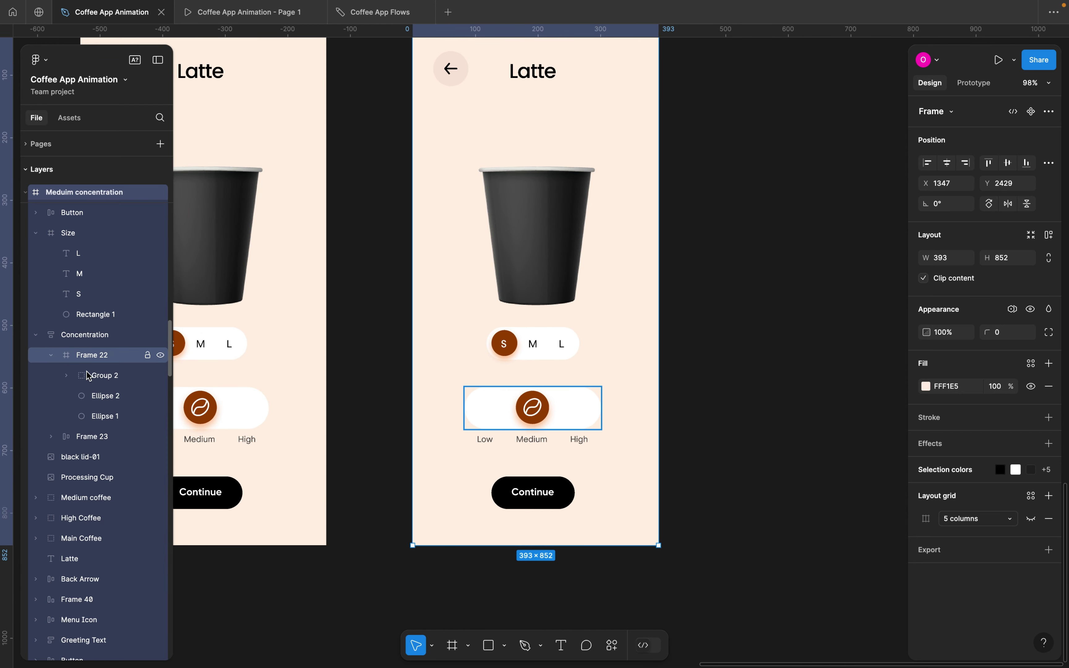
click(80, 517)
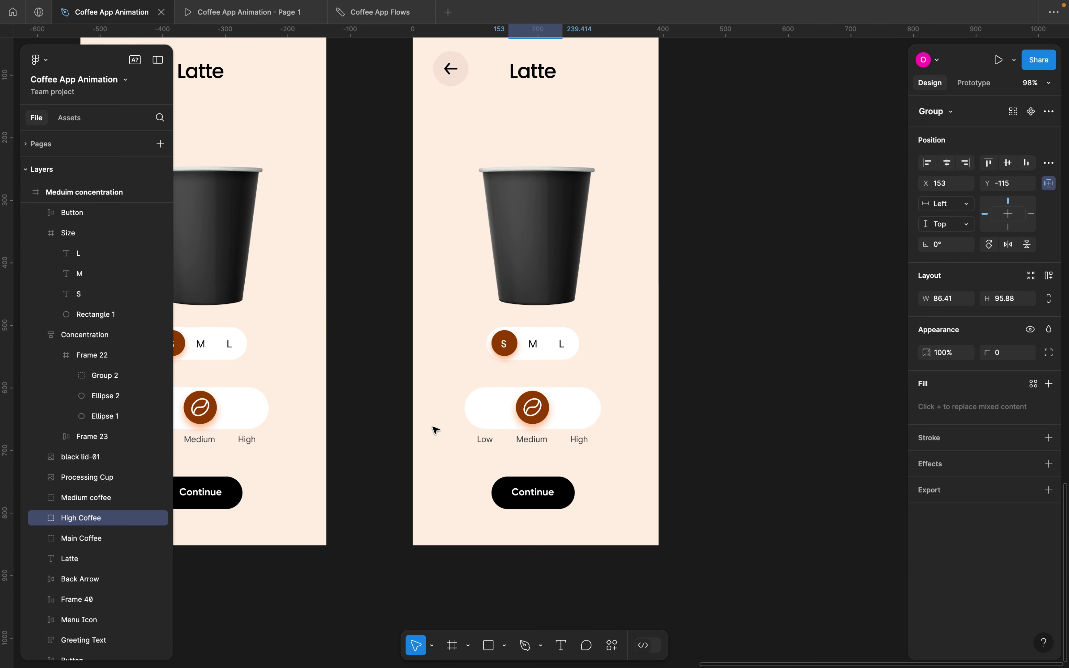
scroll(571, 186, up, 3)
scroll(521, 75, up, 5)
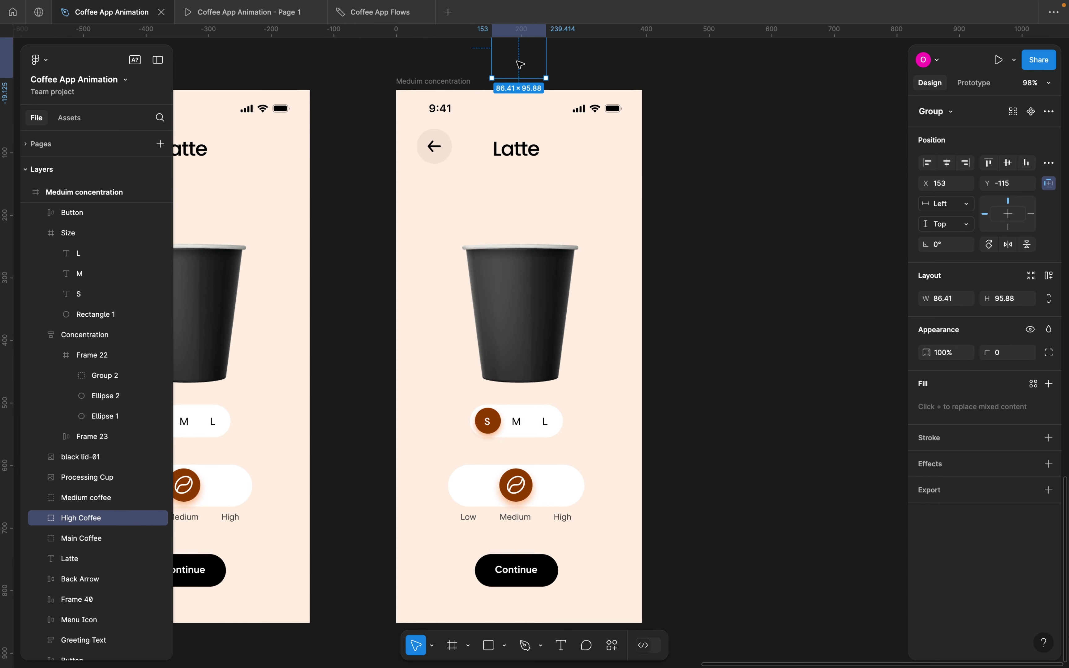
drag(516, 94, 521, 359)
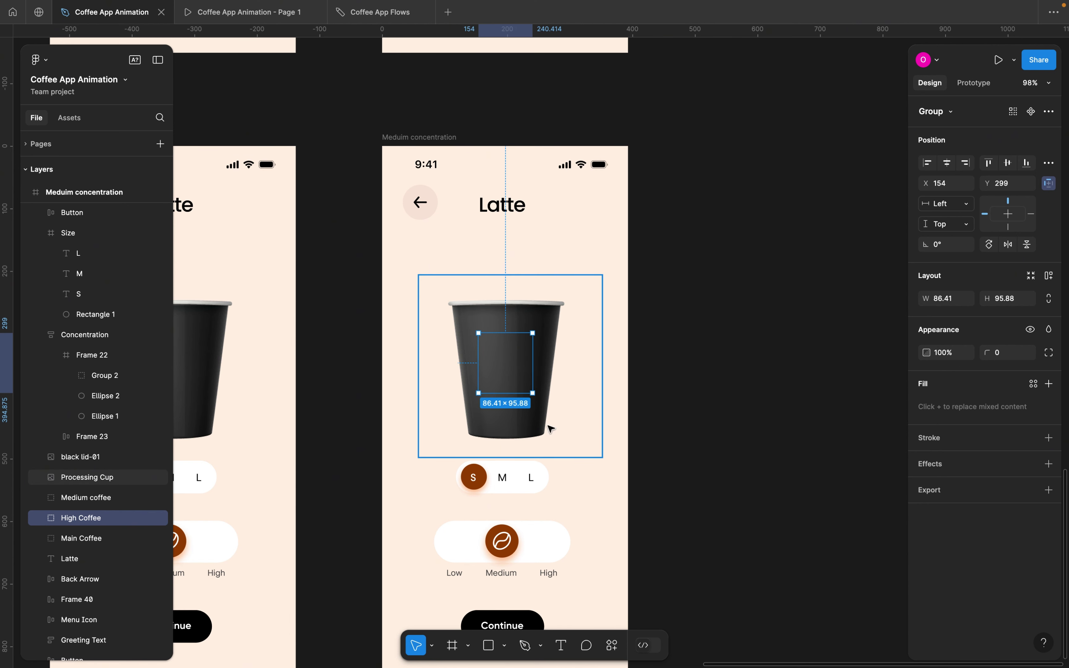
click(690, 398)
Move the bean knob of the third concentration screen's slider above the High label
scroll(503, 548, down, 3)
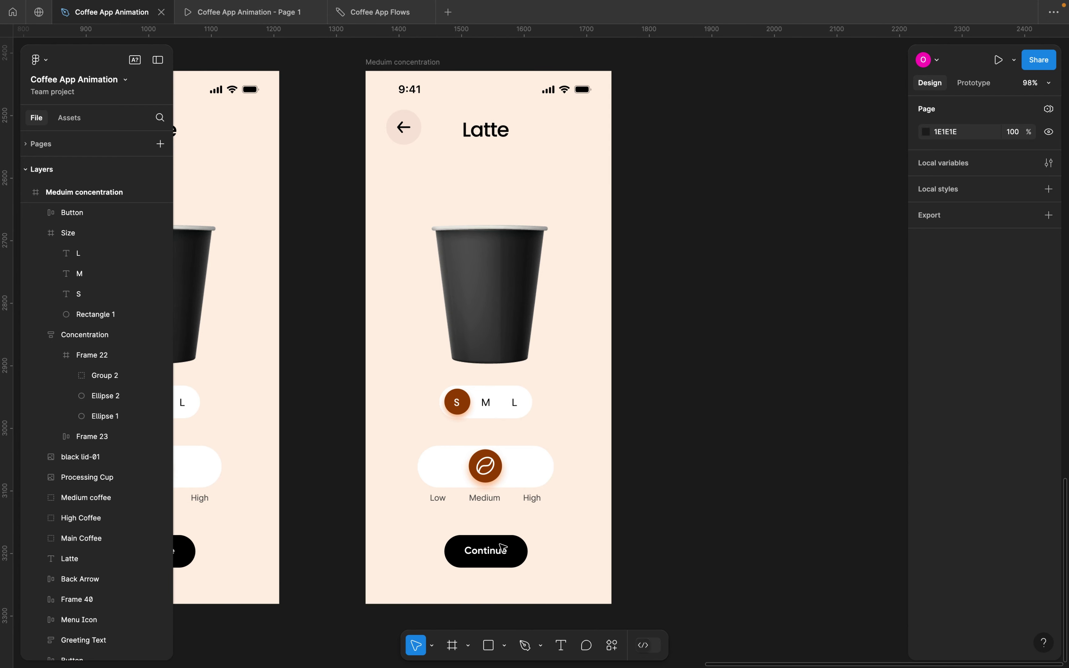
scroll(503, 548, up, 5)
click(476, 404)
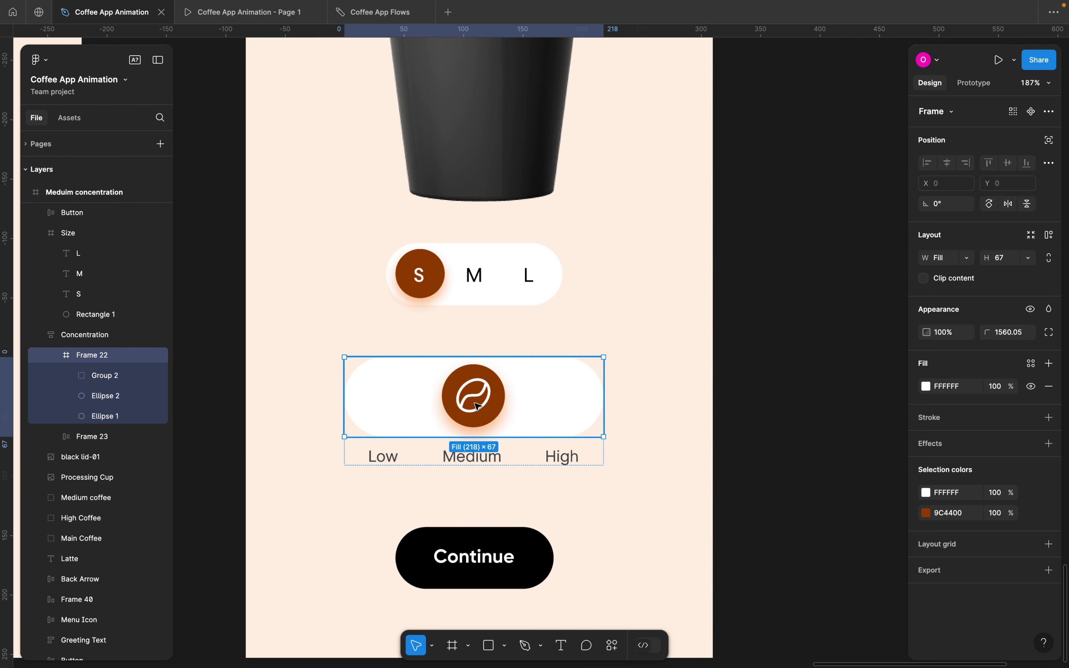
double_click(477, 405)
drag(507, 404, 563, 403)
click(764, 348)
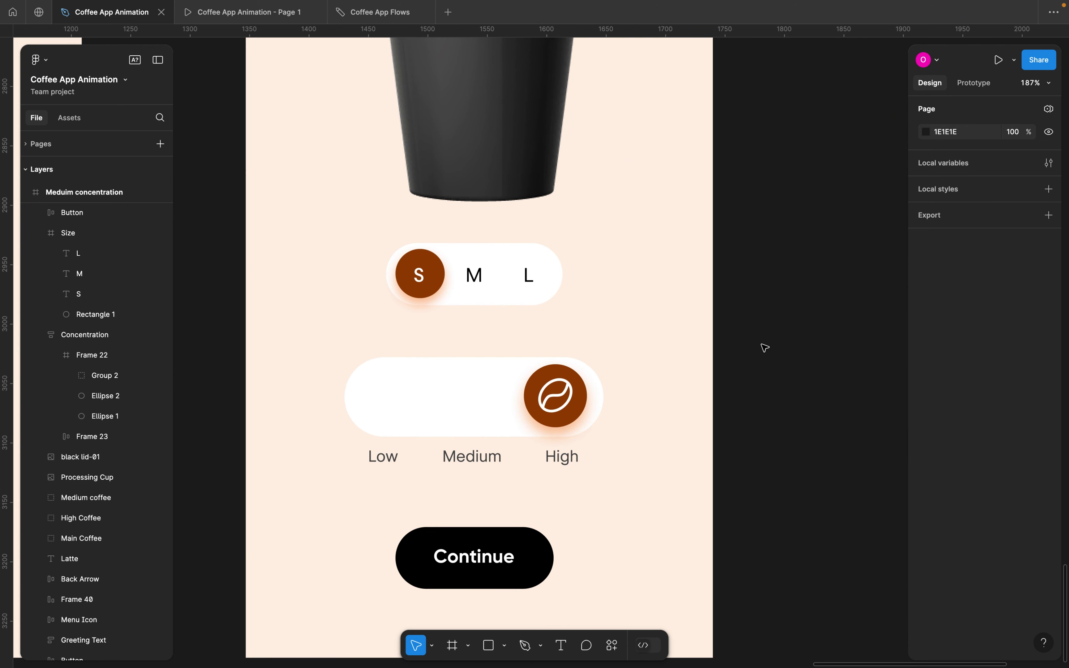
scroll(764, 348, down, 10)
scroll(777, 350, down, 5)
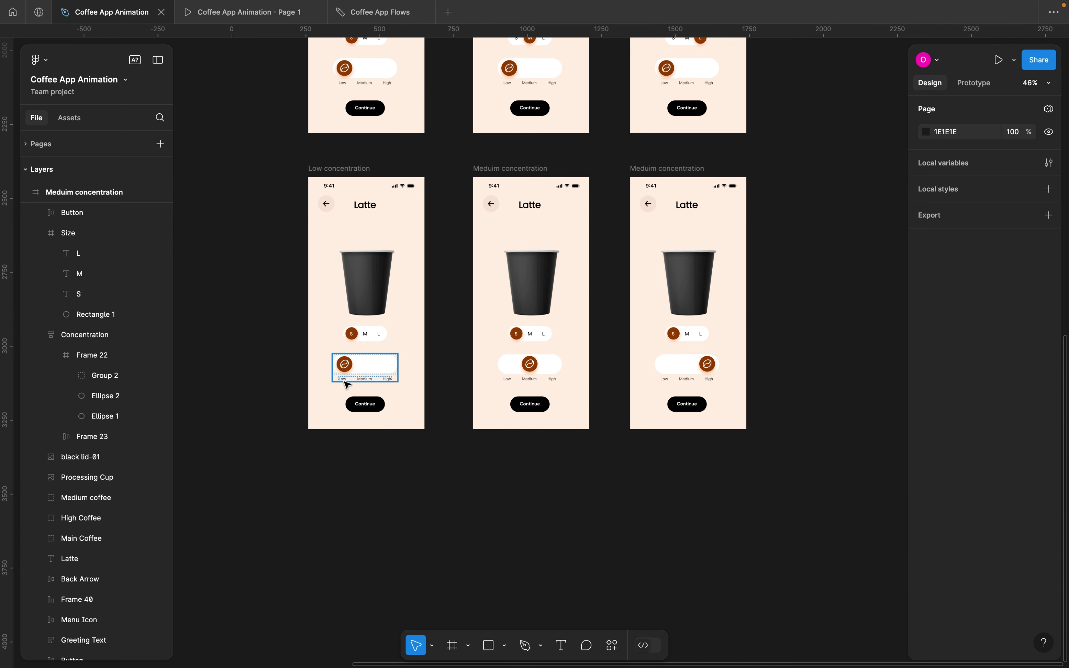
scroll(347, 367, up, 5)
click(348, 353)
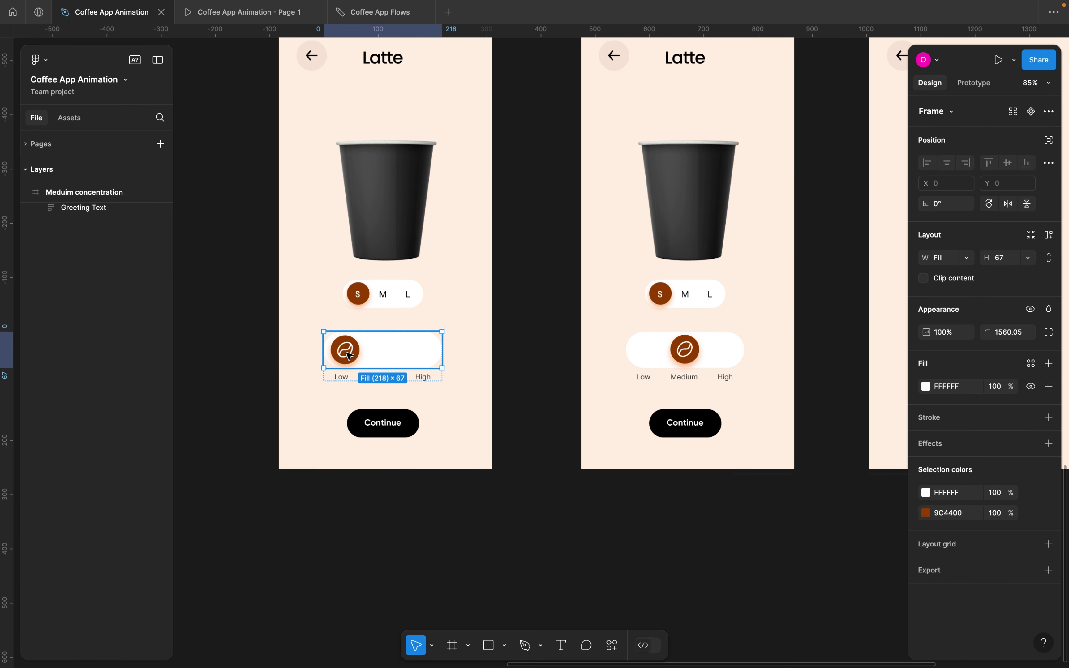
click(349, 353)
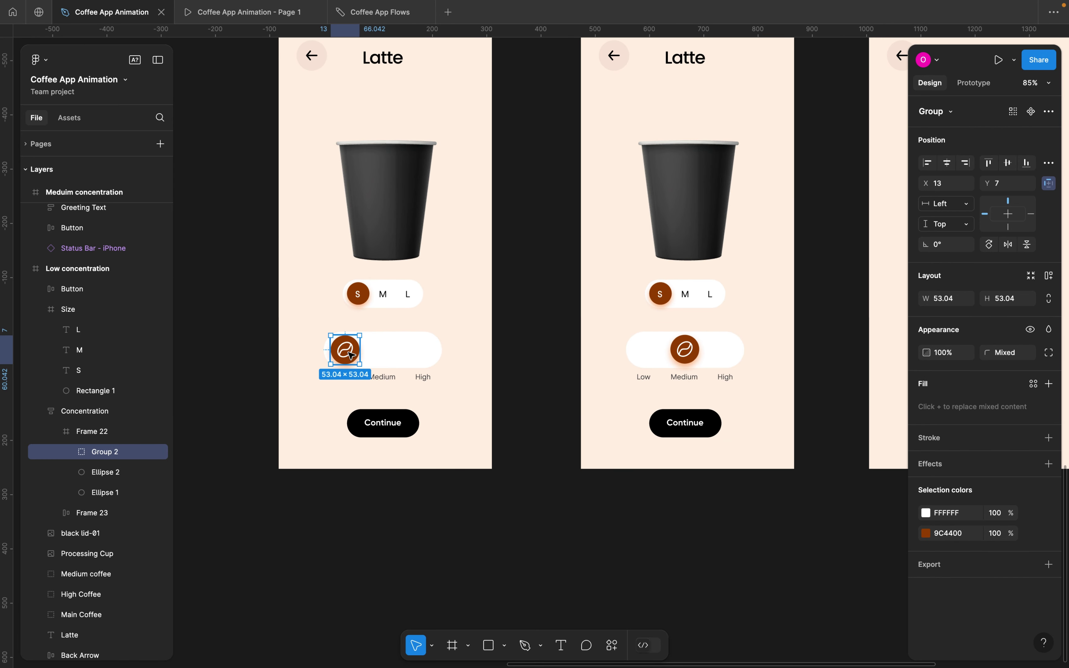
click(974, 83)
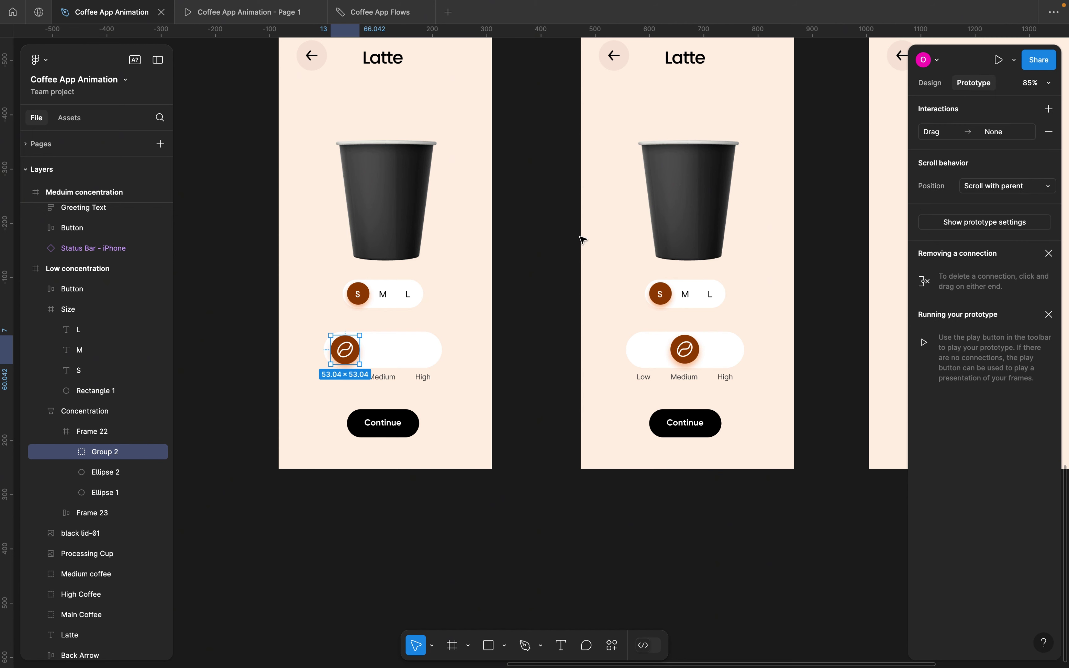
click(936, 135)
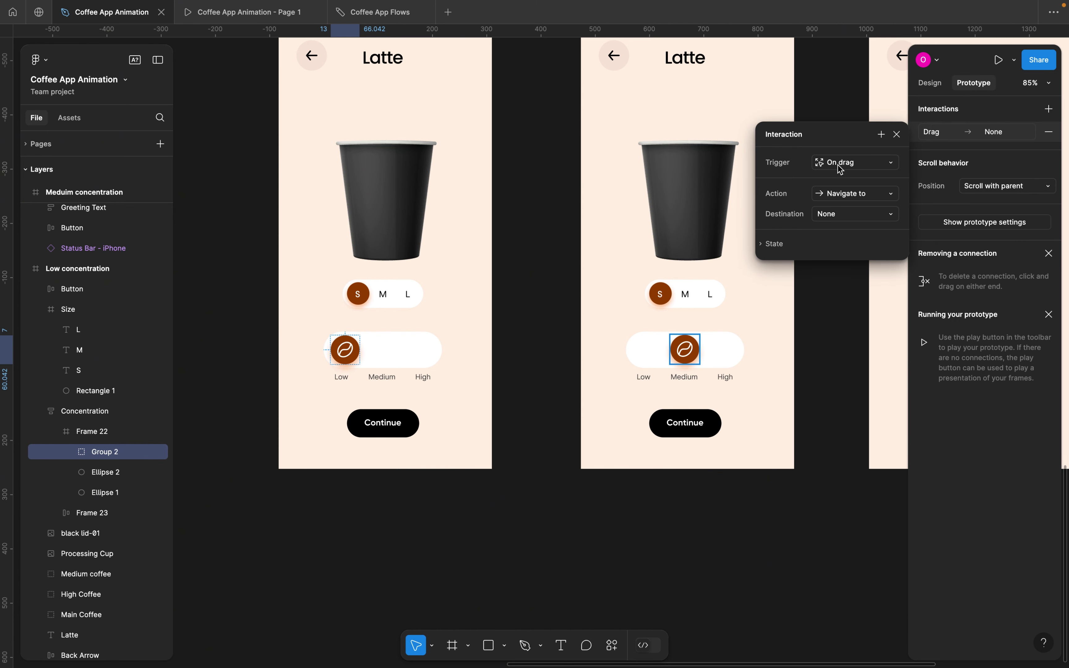
click(833, 164)
click(835, 168)
click(842, 196)
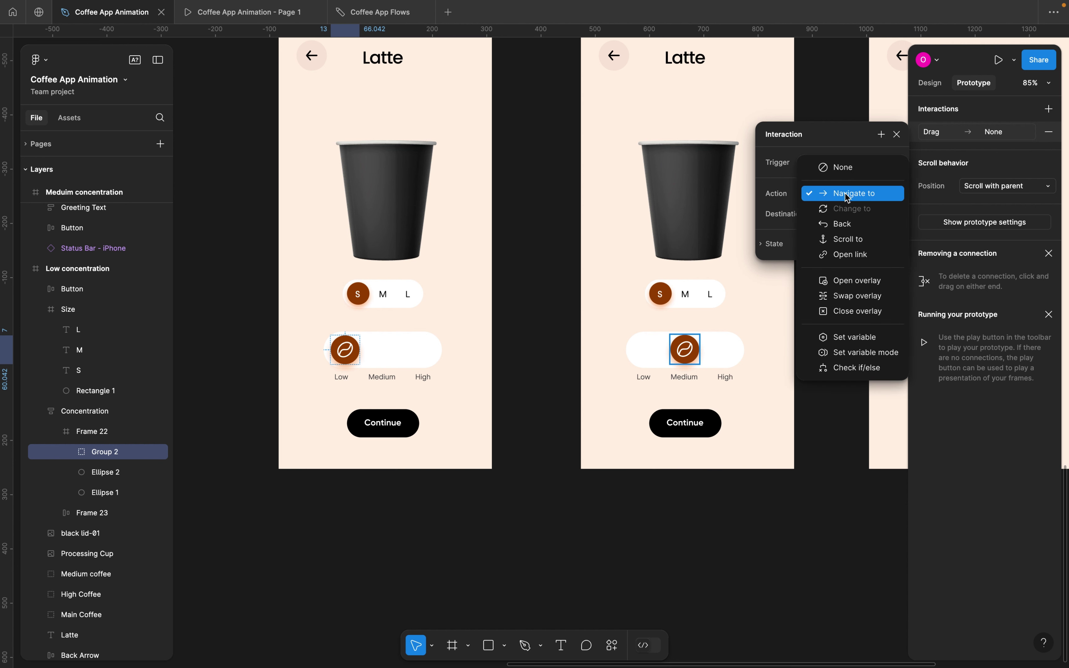
click(847, 197)
click(844, 215)
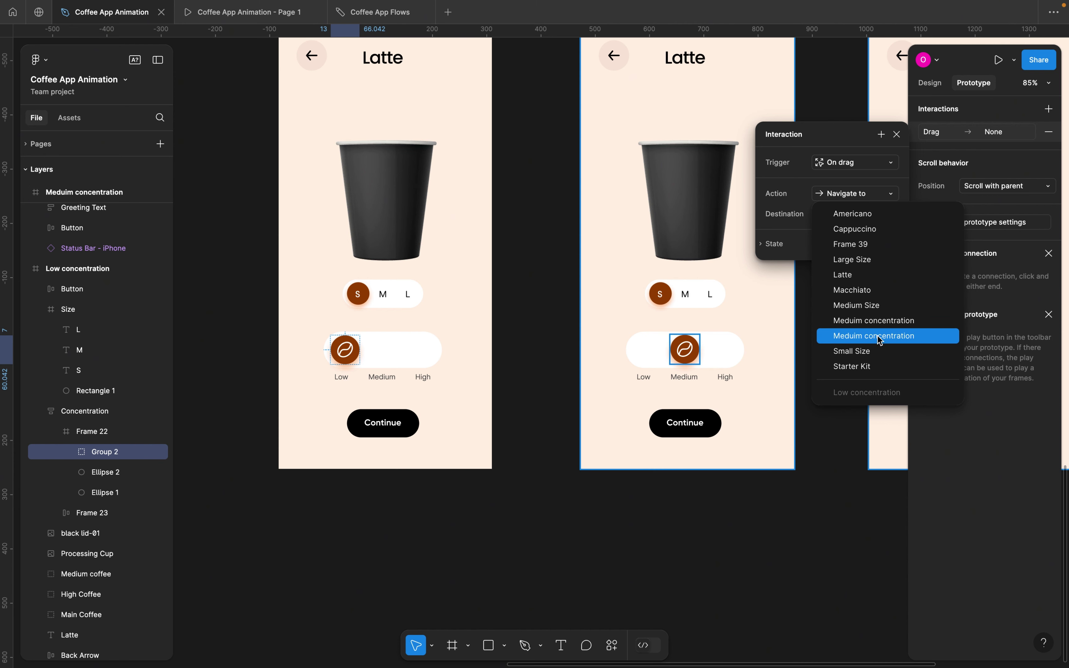
click(896, 144)
click(897, 135)
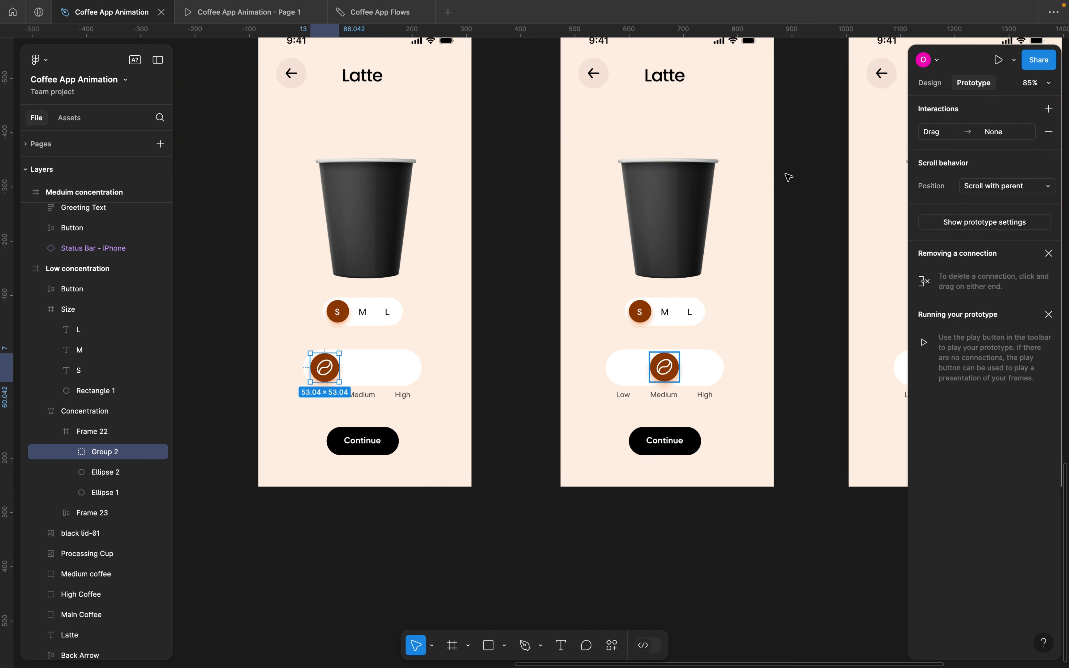
Rename the third concentration screen, whose bean knob sits above High, to High concentration
scroll(852, 172, up, 4)
scroll(853, 172, right, 8)
click(519, 193)
double_click(515, 189)
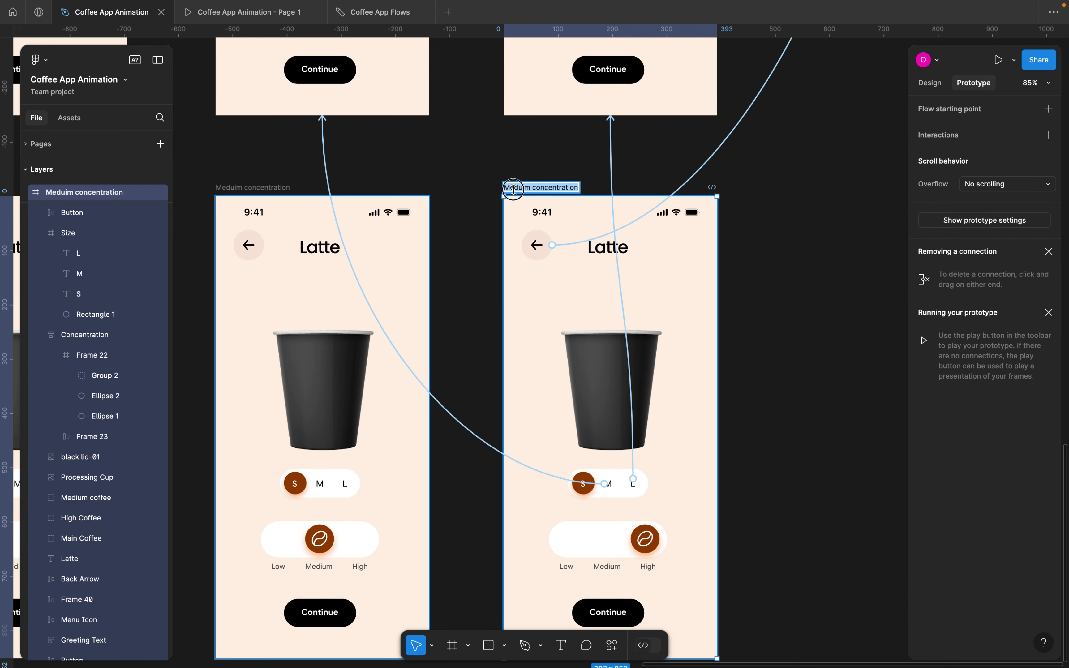
text(High)
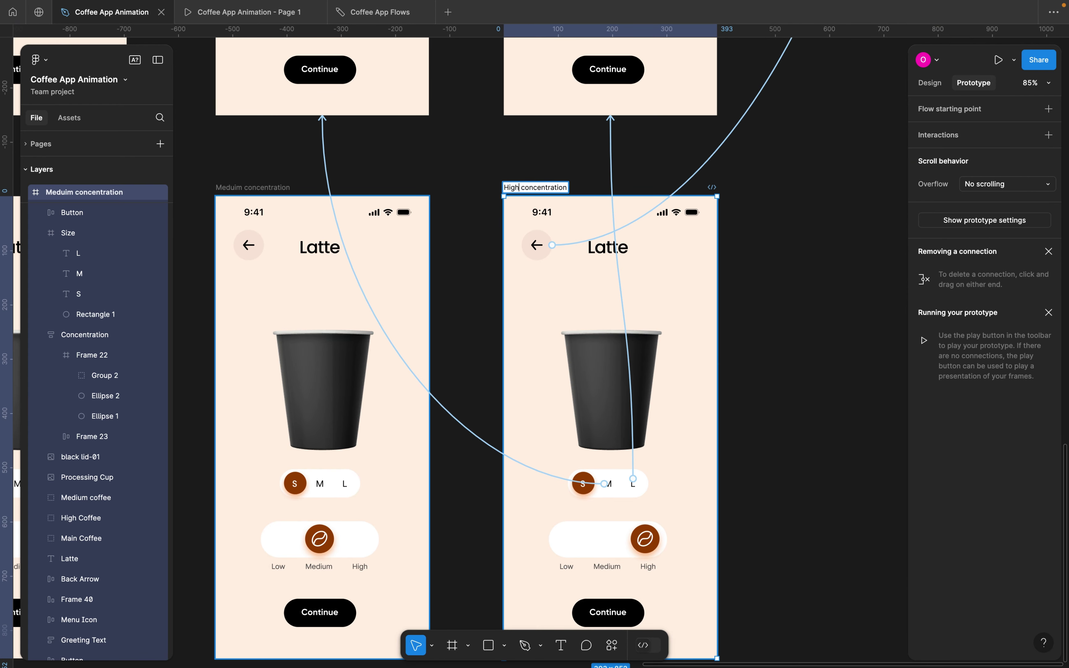
click(523, 156)
Remove the drag interaction without a destination from the bean knob of the Low concentration screen's slider
scroll(522, 156, left, 8)
scroll(523, 157, down, 3)
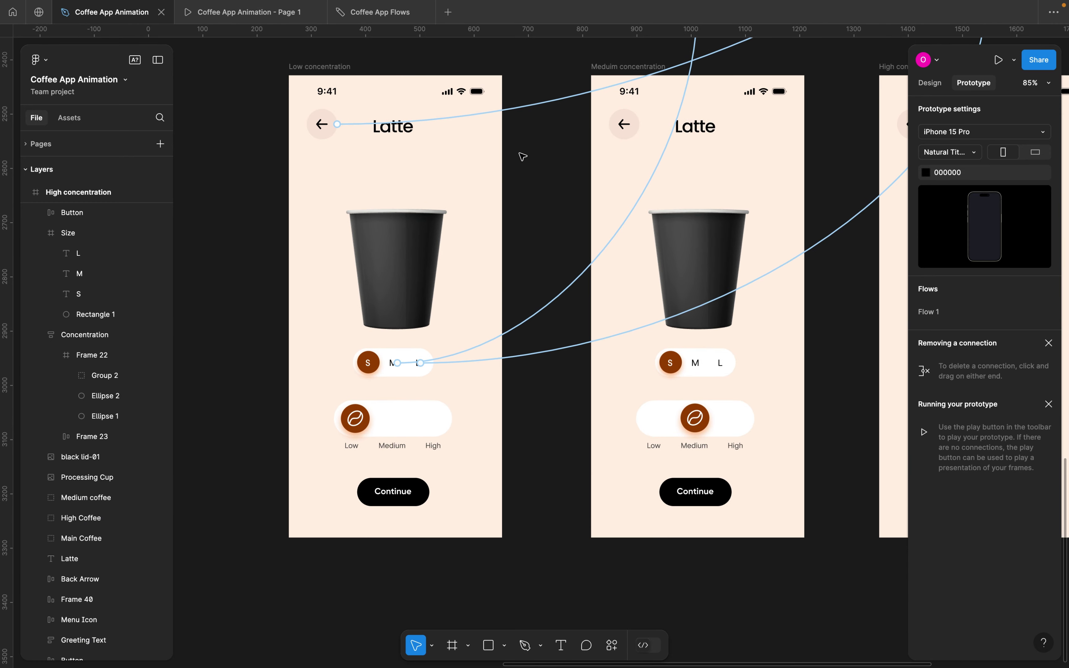
click(389, 424)
double_click(359, 422)
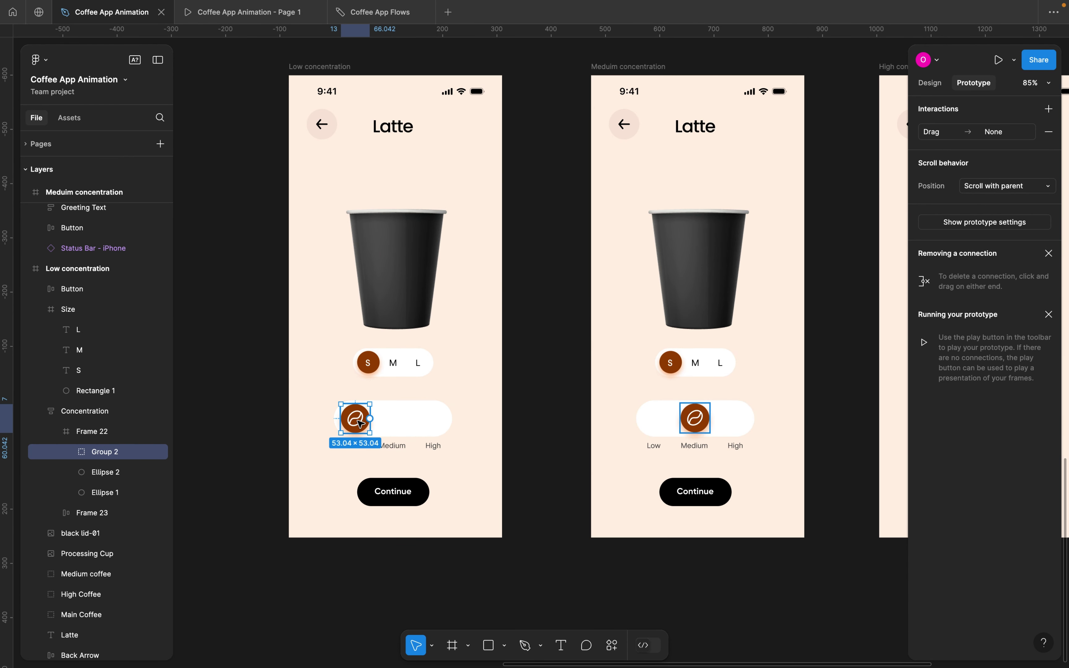
click(1050, 132)
Add an On drag interaction to the Low concentration bean knob that navigates to Meduim concentration with Smart animate
click(1049, 109)
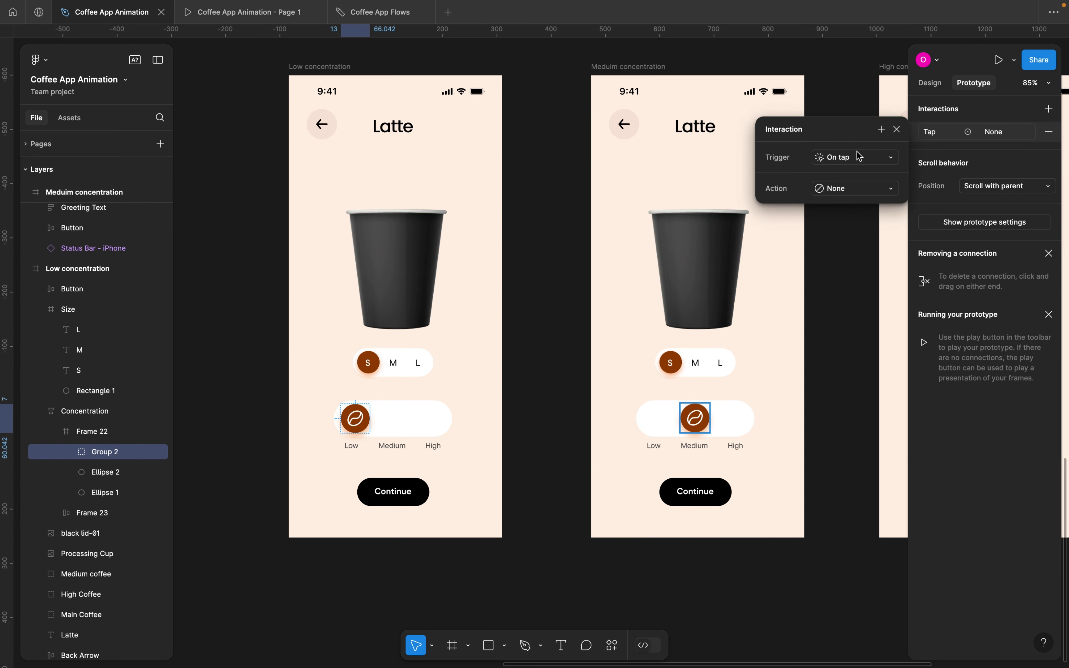
click(858, 157)
click(836, 179)
click(829, 189)
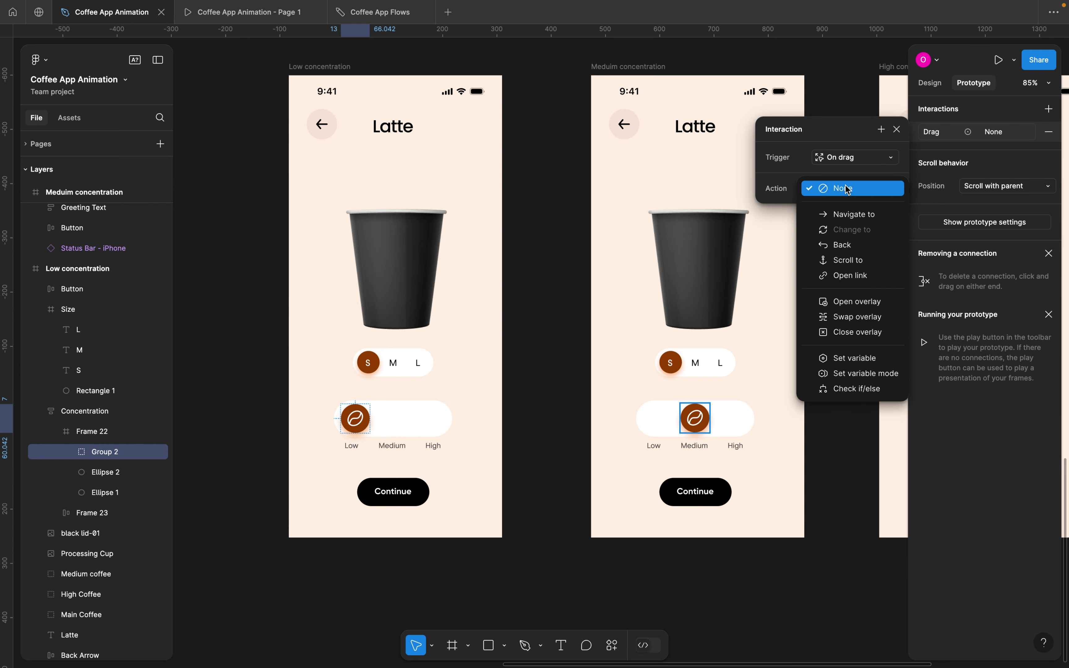
click(849, 217)
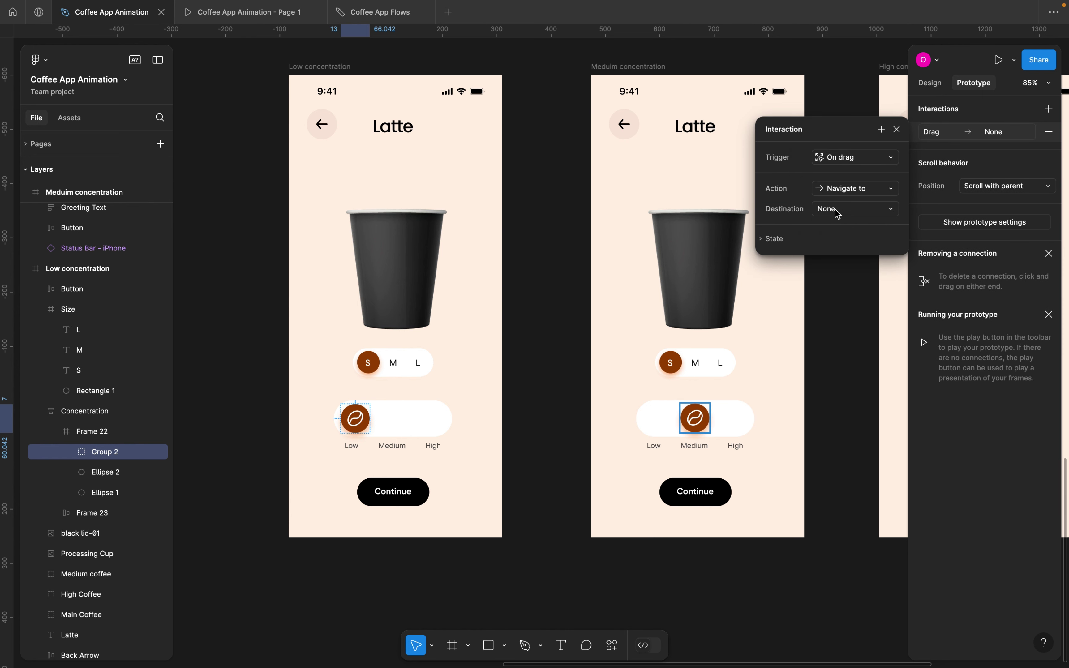
click(836, 210)
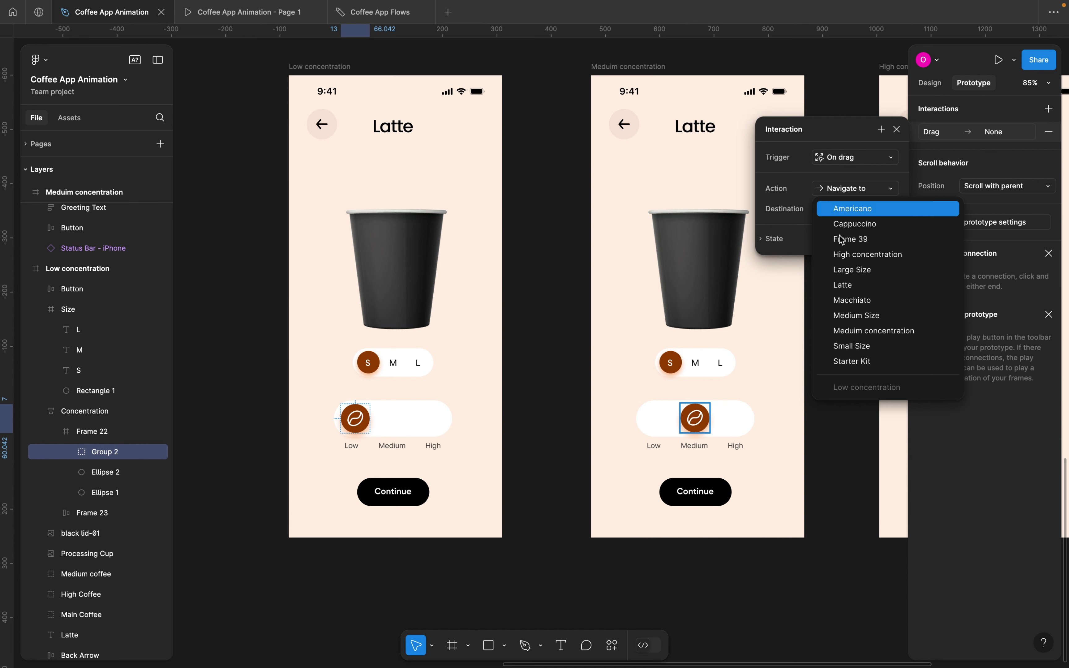
click(856, 334)
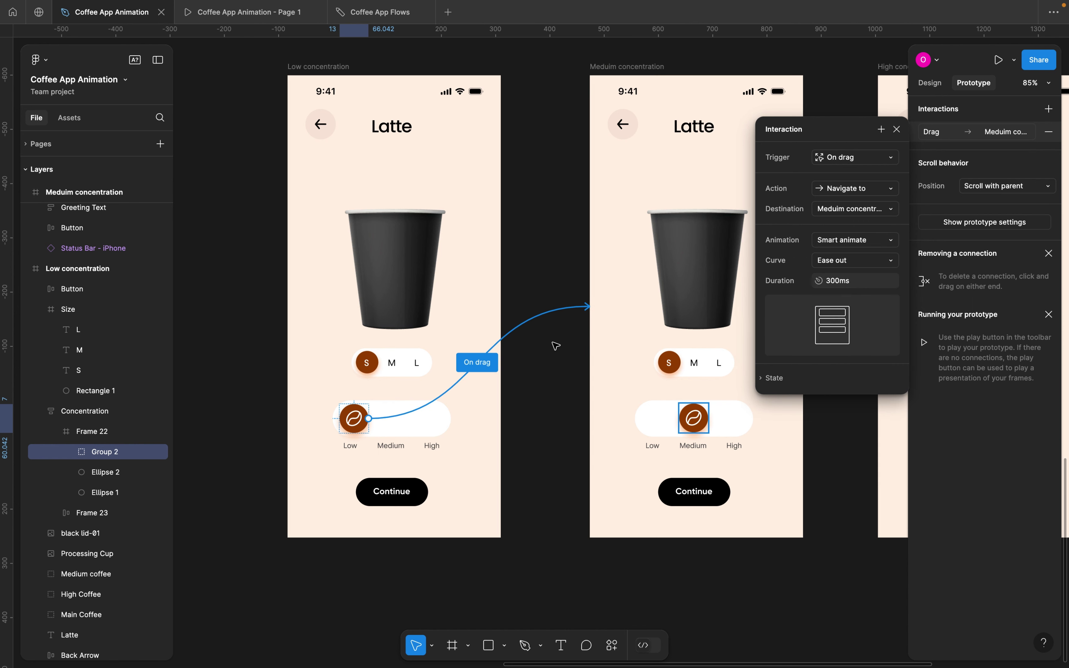
Set the existing drag interaction of the Meduim concentration screen's bean knob to navigate to Low concentration with Smart animate
scroll(521, 344, right, 5)
scroll(556, 346, right, 2)
click(567, 400)
double_click(566, 401)
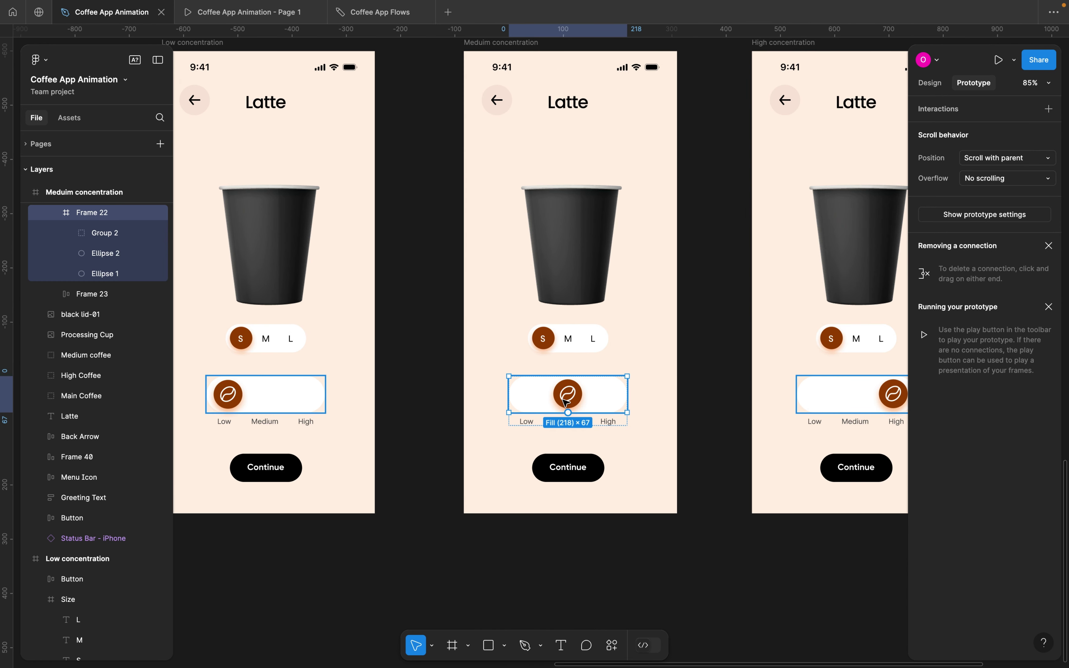
double_click(567, 402)
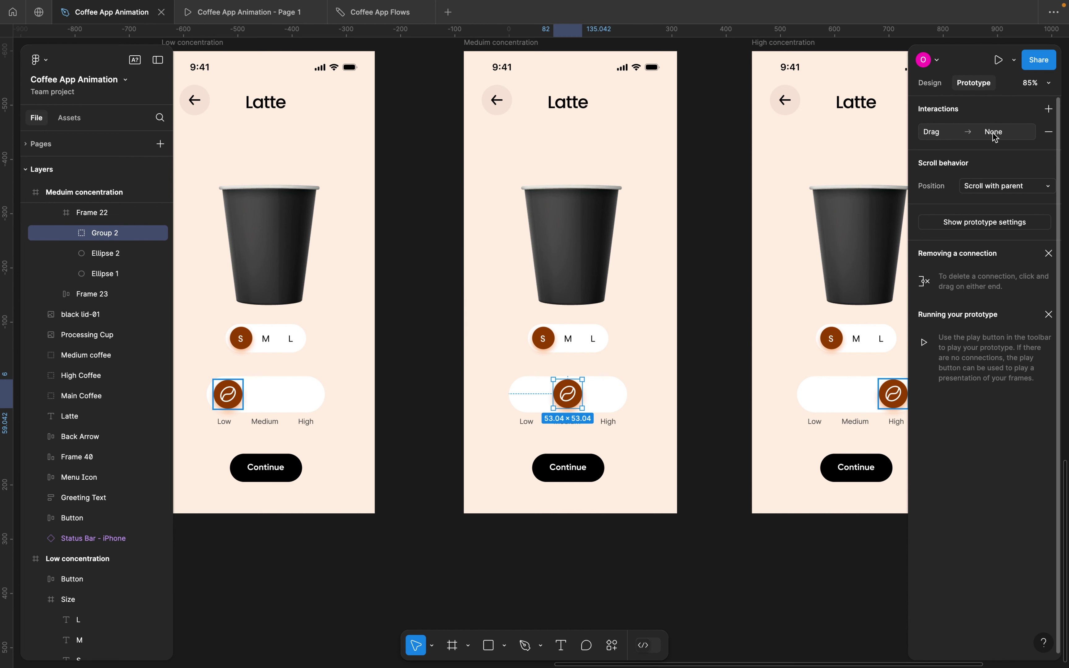
click(972, 132)
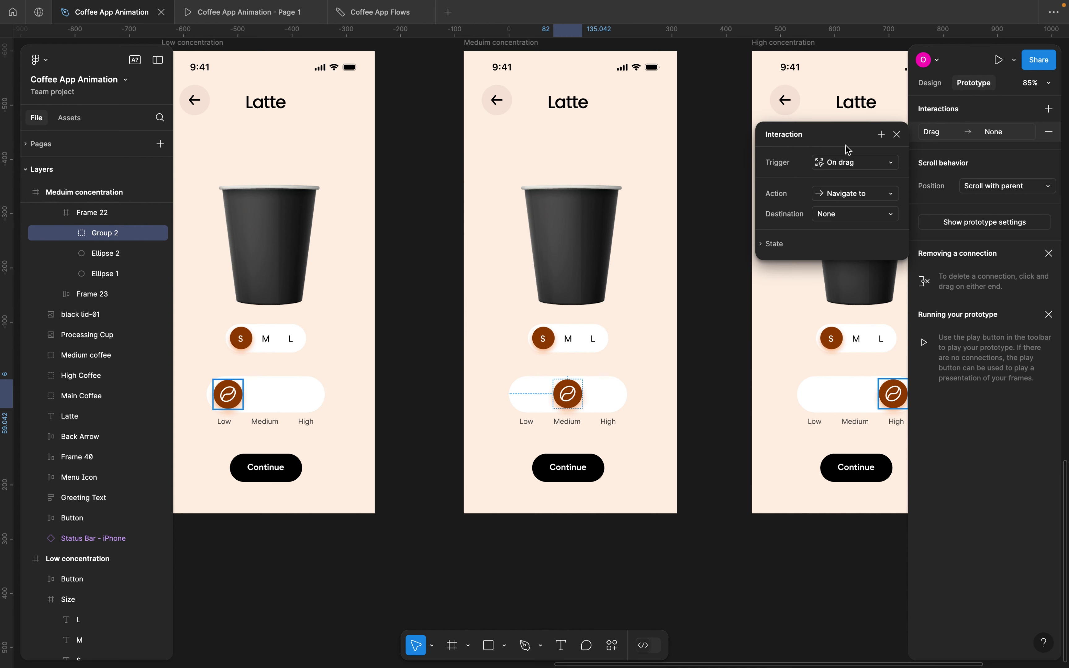
click(852, 195)
click(852, 195)
click(848, 213)
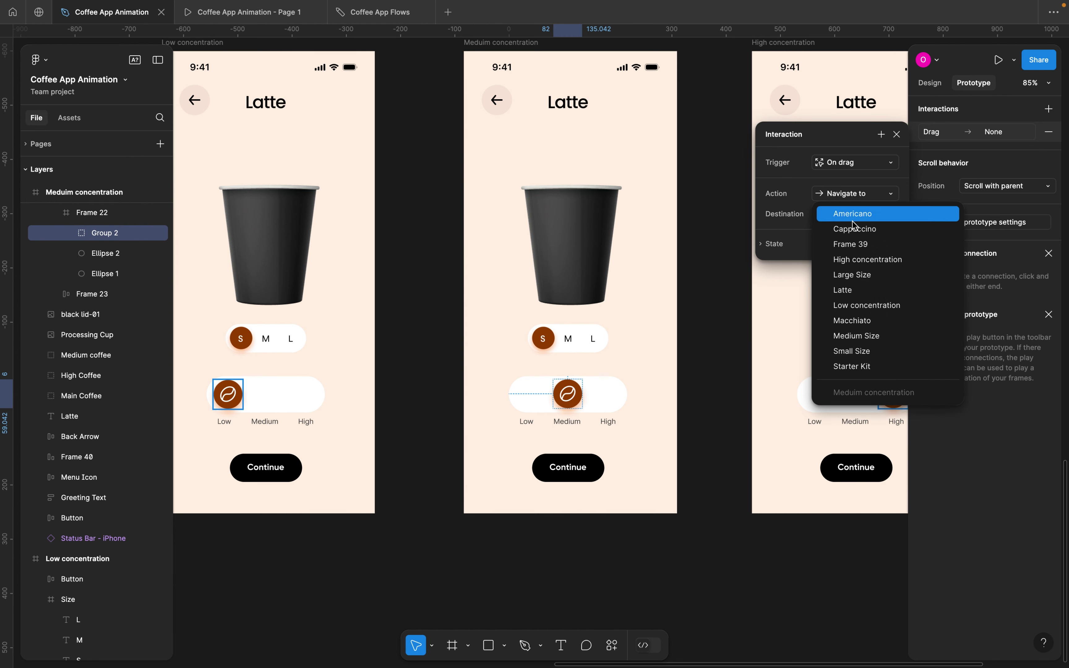
click(866, 306)
Add a second On drag interaction to the Meduim concentration bean knob that navigates to High concentration with Smart animate
scroll(678, 322, right, 5)
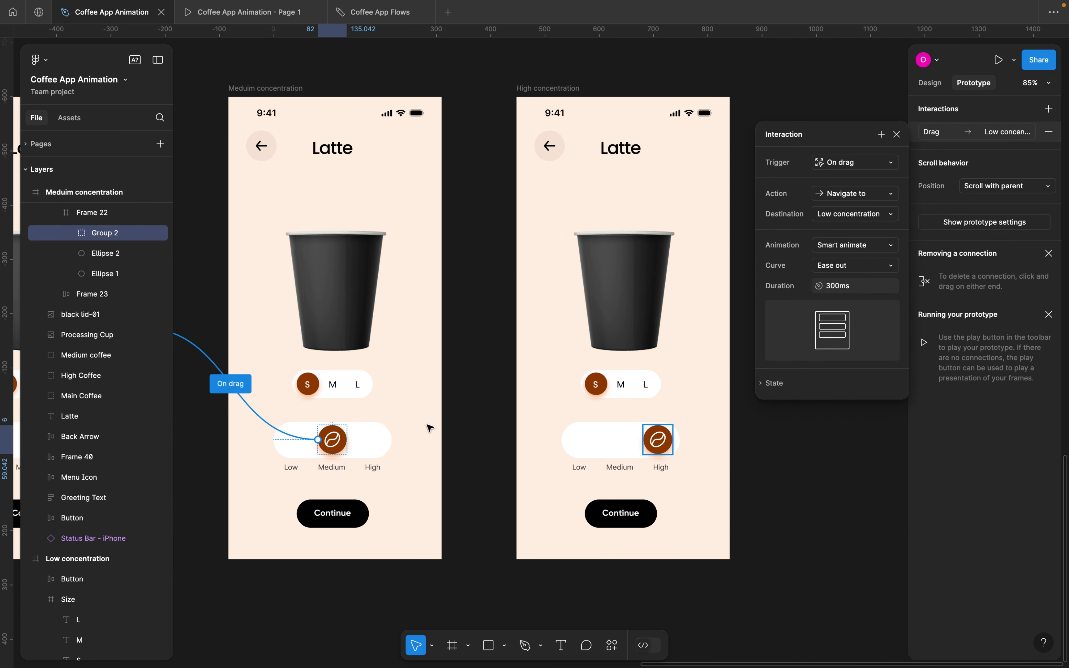
click(1050, 110)
click(839, 157)
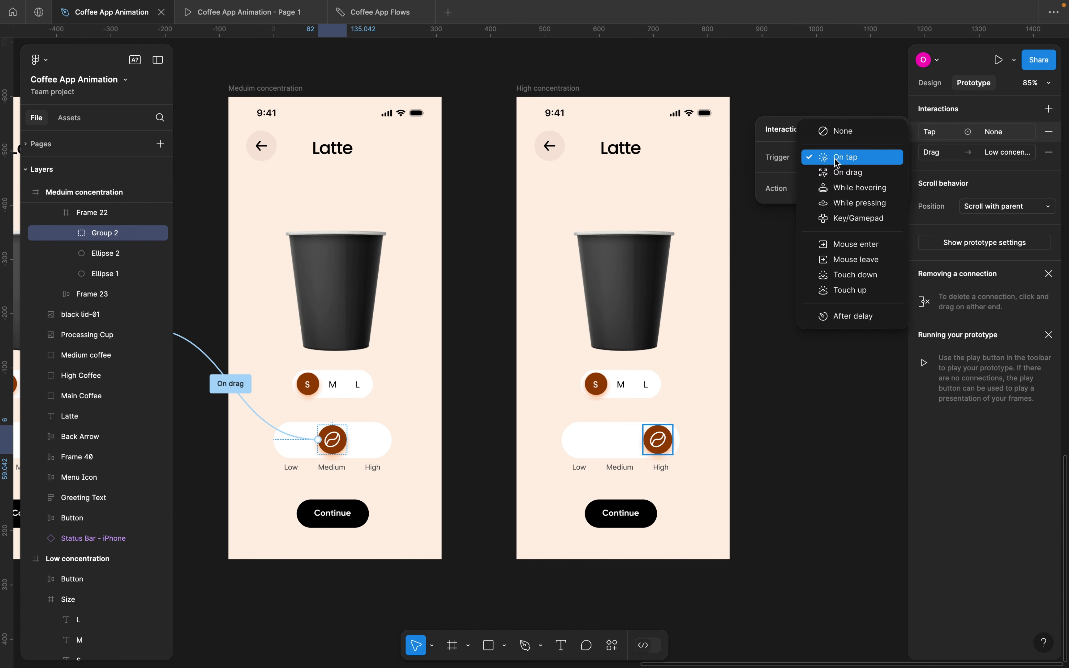
click(842, 174)
click(844, 191)
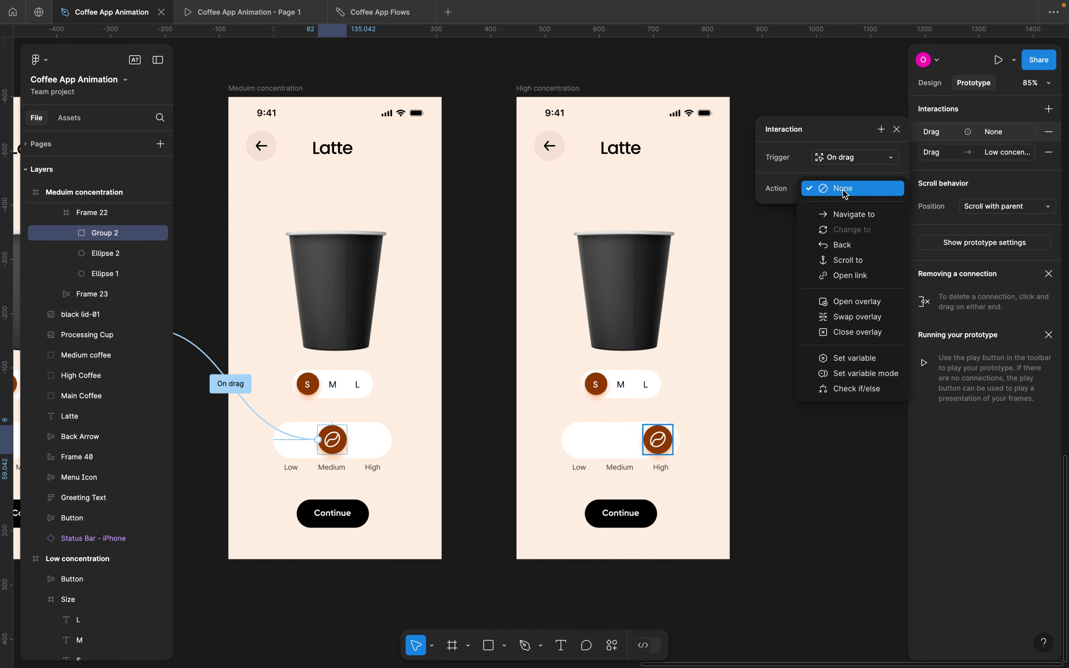
click(844, 211)
click(843, 211)
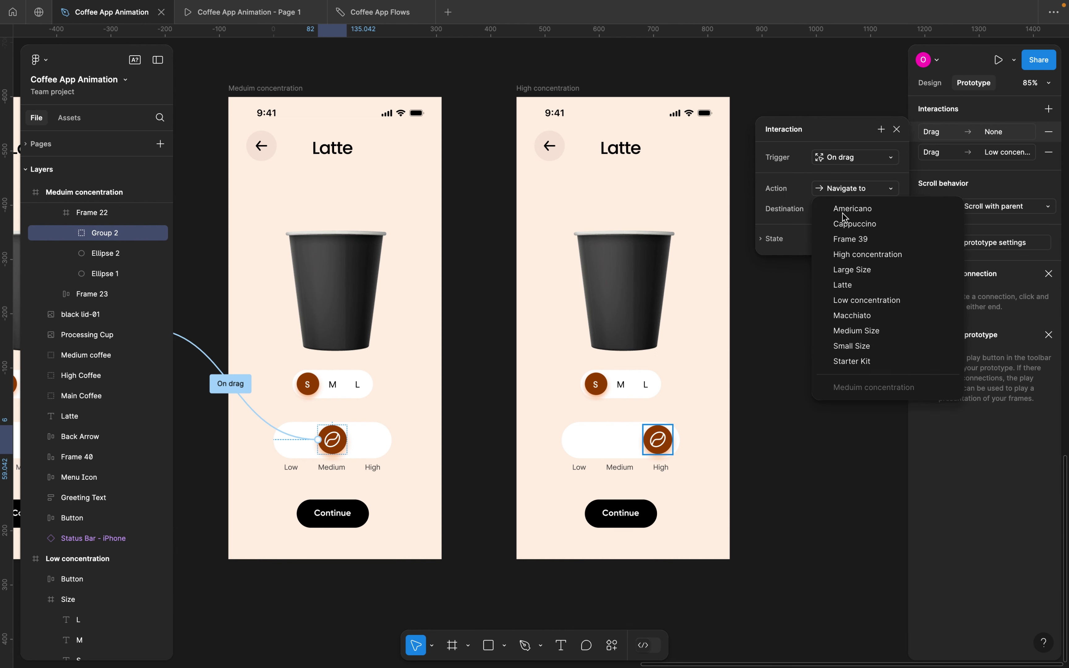
click(859, 258)
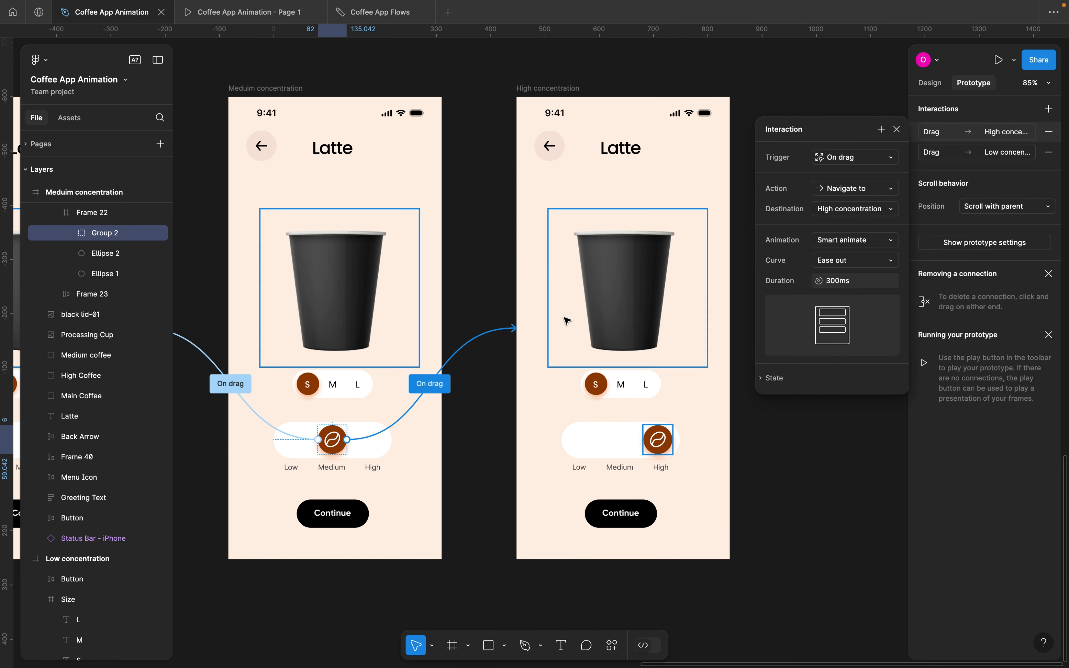
click(898, 130)
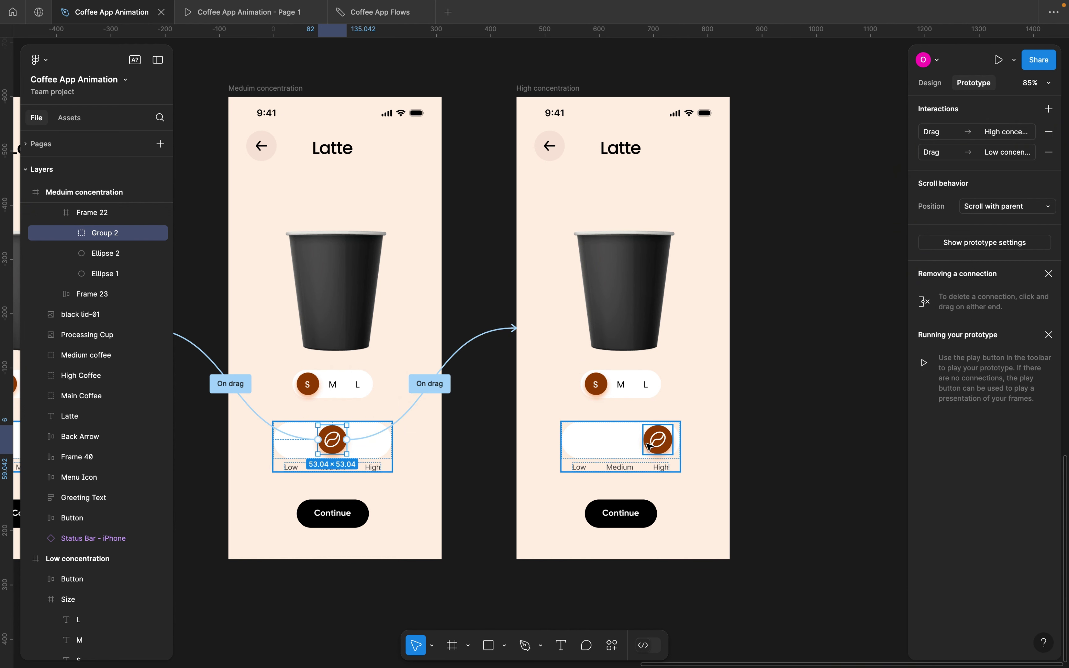
Set the drag interaction of the High concentration screen's bean knob to navigate to Meduim concentration with Smart animate
click(659, 445)
double_click(659, 446)
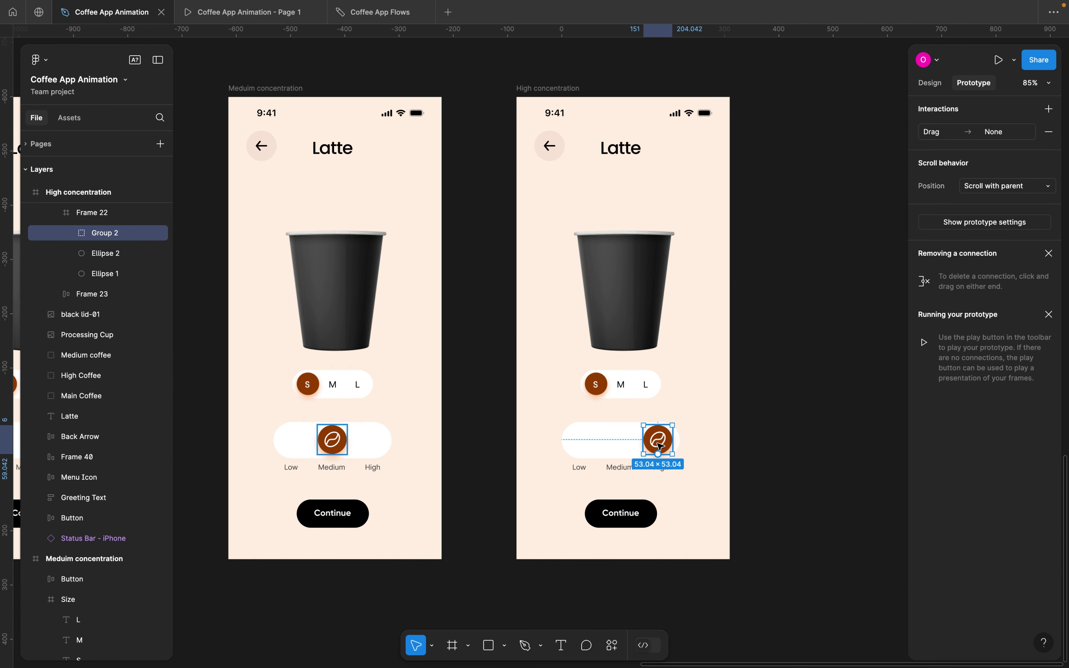
click(990, 133)
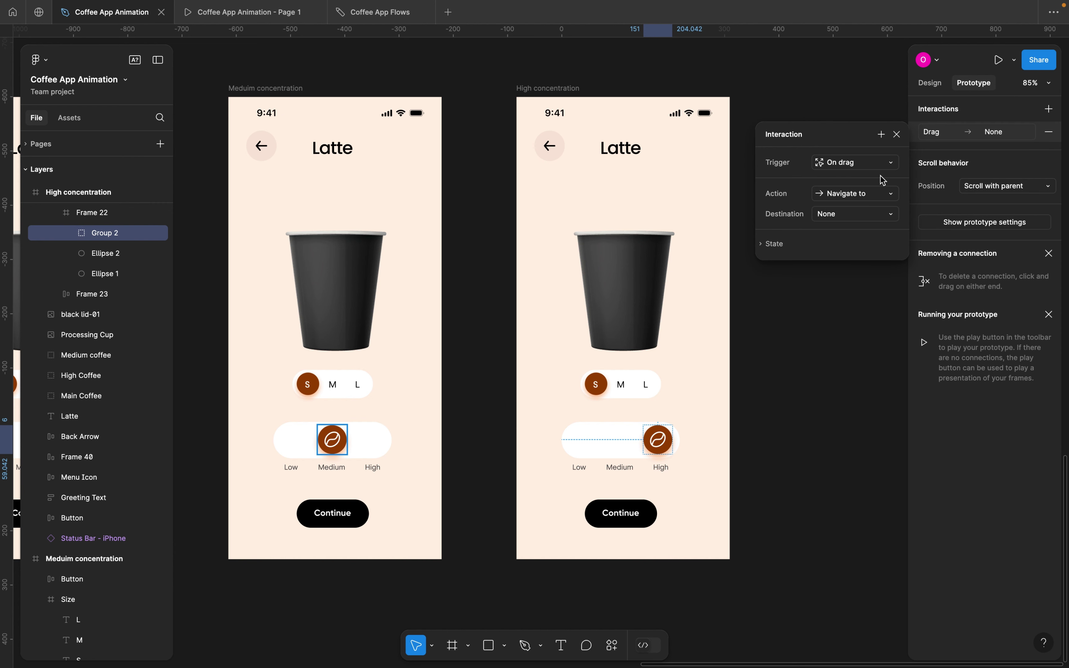
click(841, 196)
click(842, 193)
click(837, 216)
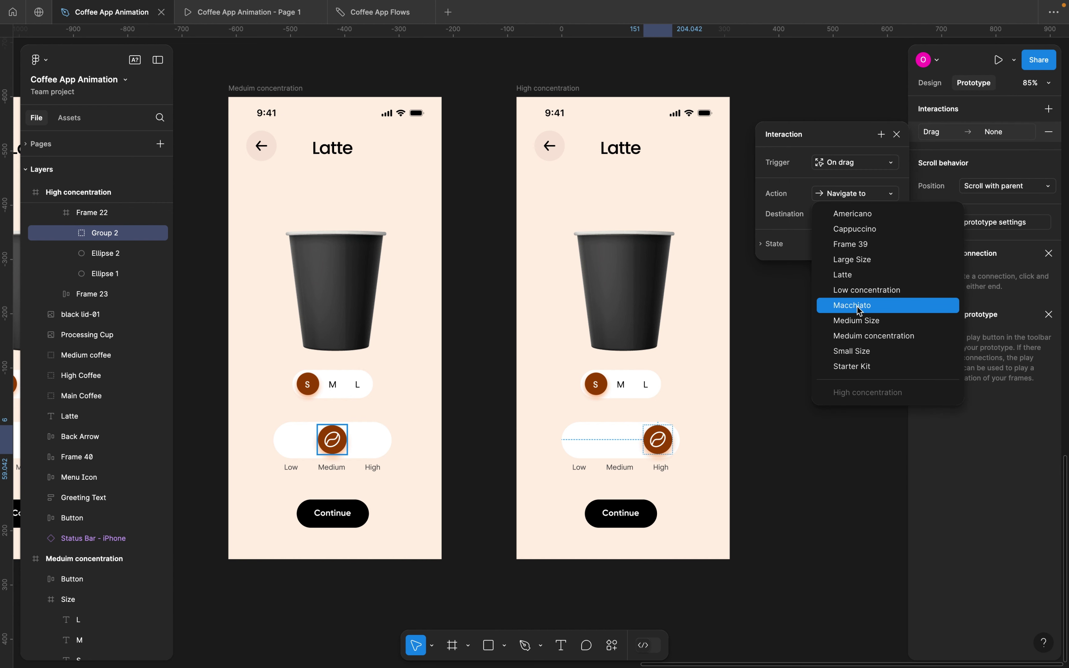
click(865, 339)
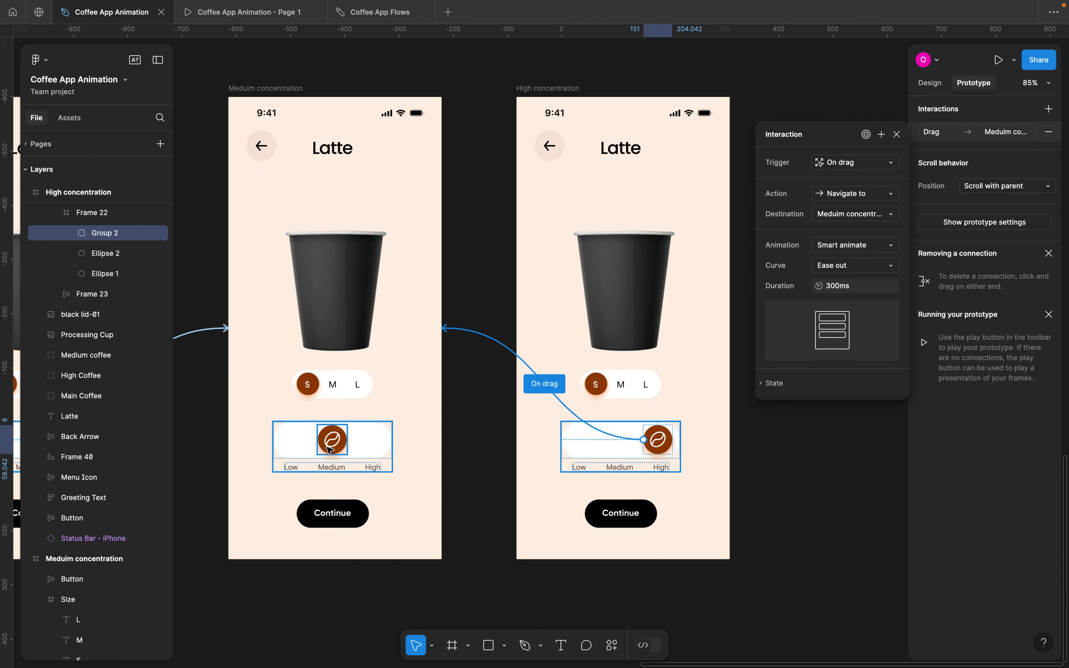
click(482, 269)
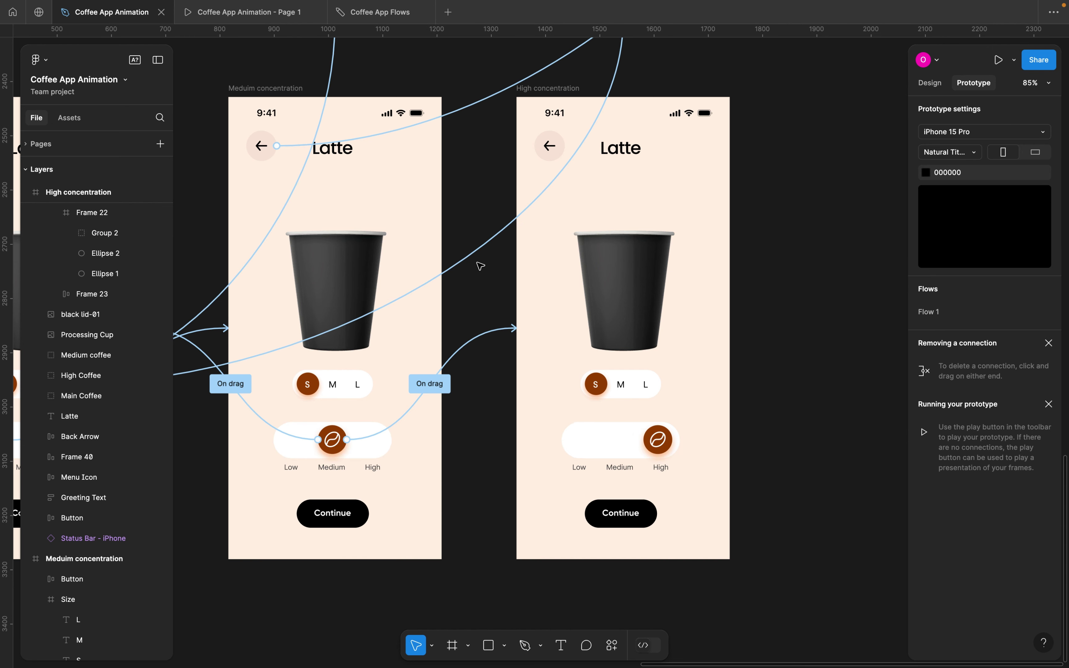
scroll(396, 508, down, 3)
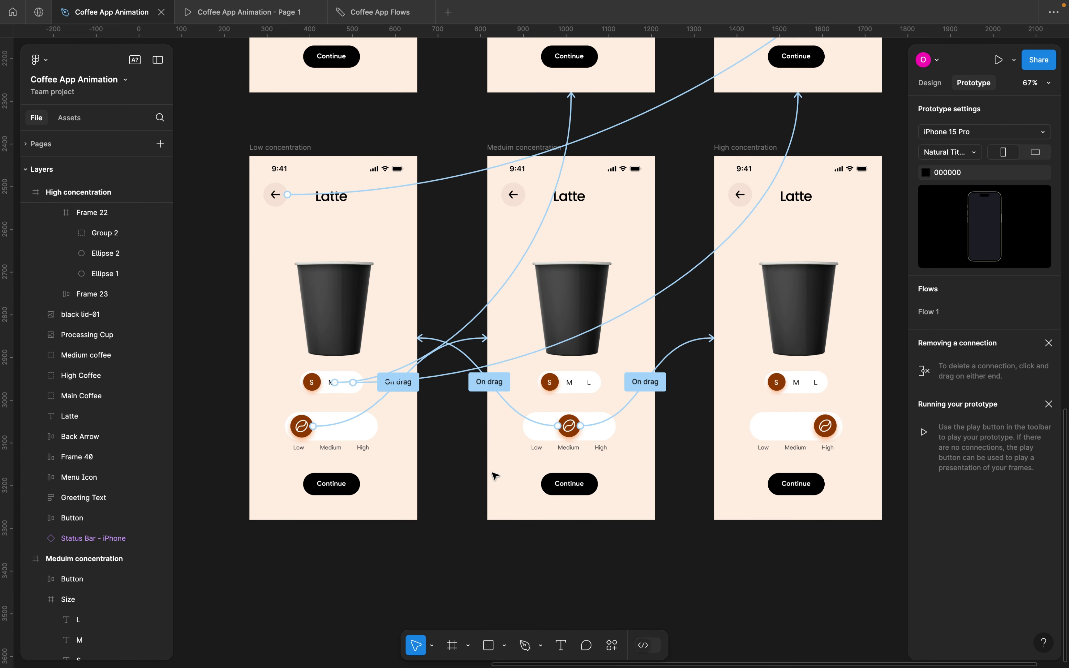
scroll(495, 476, down, 3)
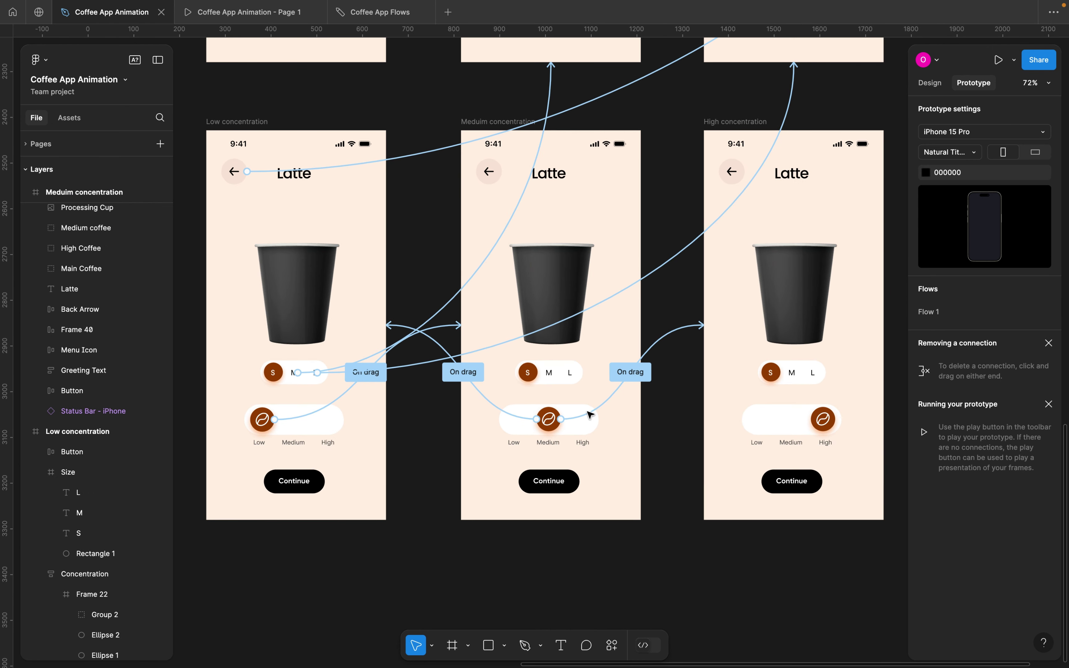
scroll(594, 415, up, 3)
scroll(594, 415, down, 1)
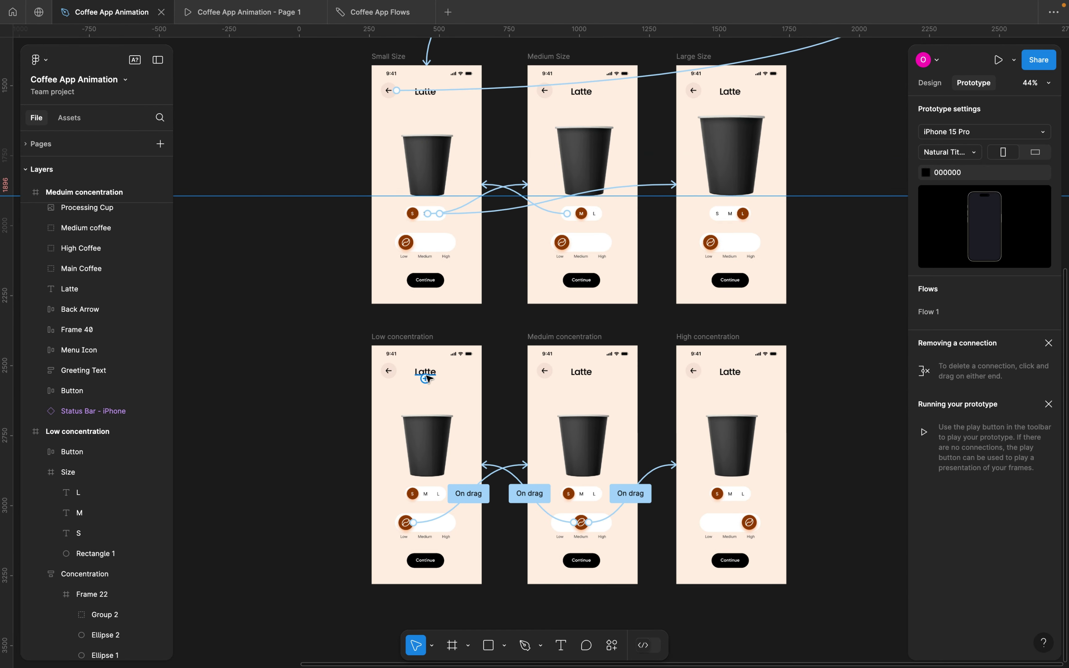
Delete the Small Size screen from the row of Latte size screens
scroll(428, 379, up, 5)
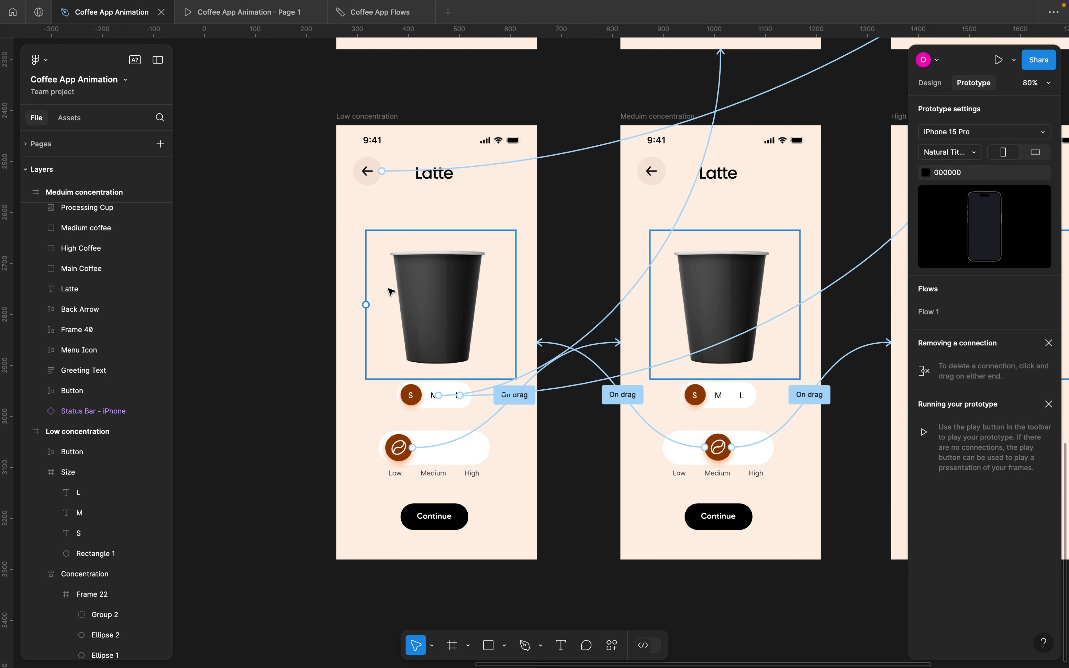
scroll(391, 292, up, 10)
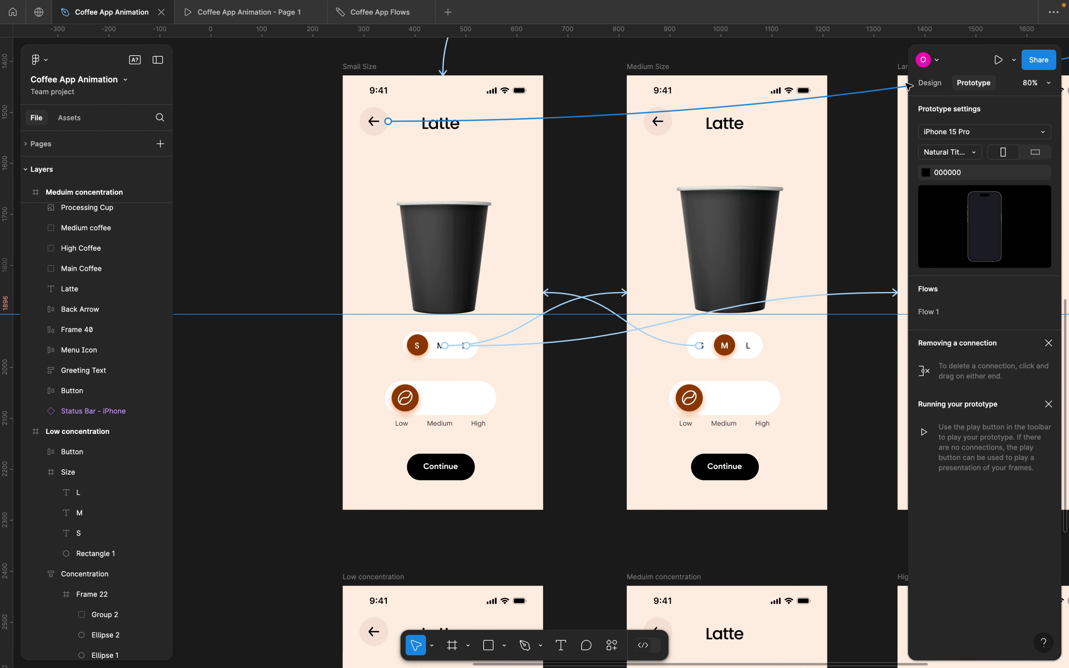
click(930, 84)
click(360, 67)
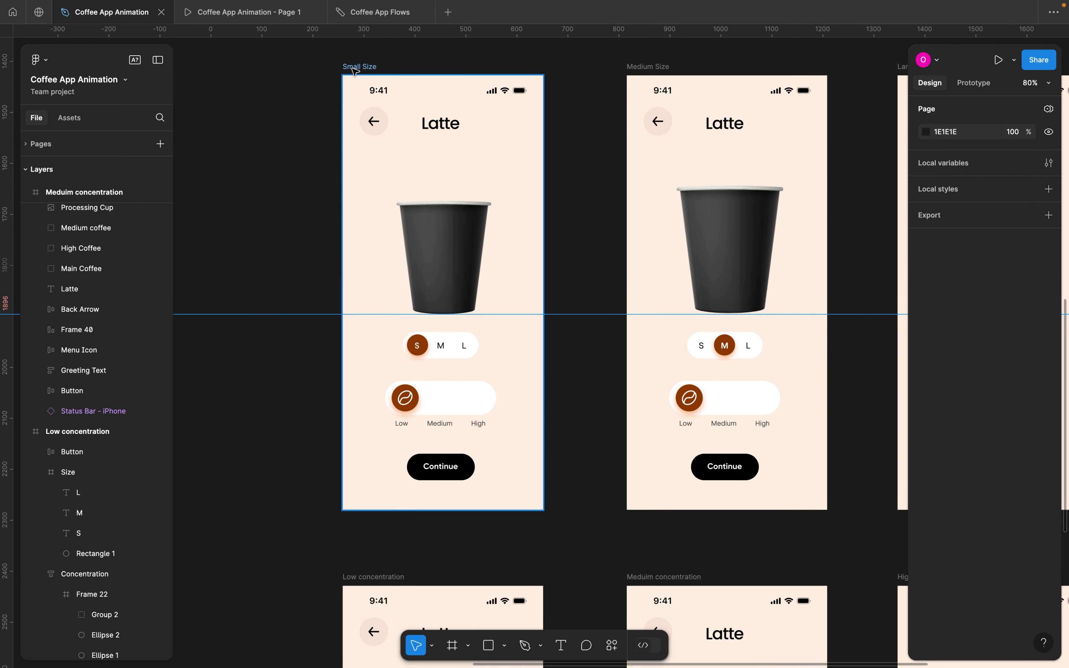
scroll(361, 71, down, 3)
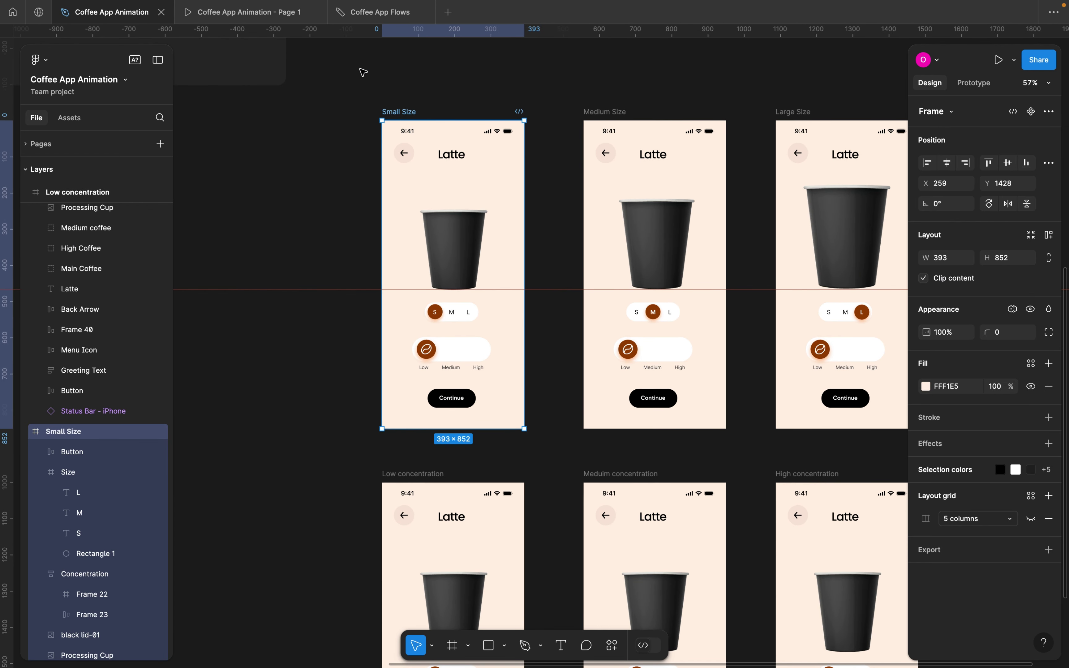
key(Delete)
Move the Low concentration screen into the gap beside Medium Size, and shift the Meduim and High concentration screens beneath that row's start
scroll(408, 322, down, 3)
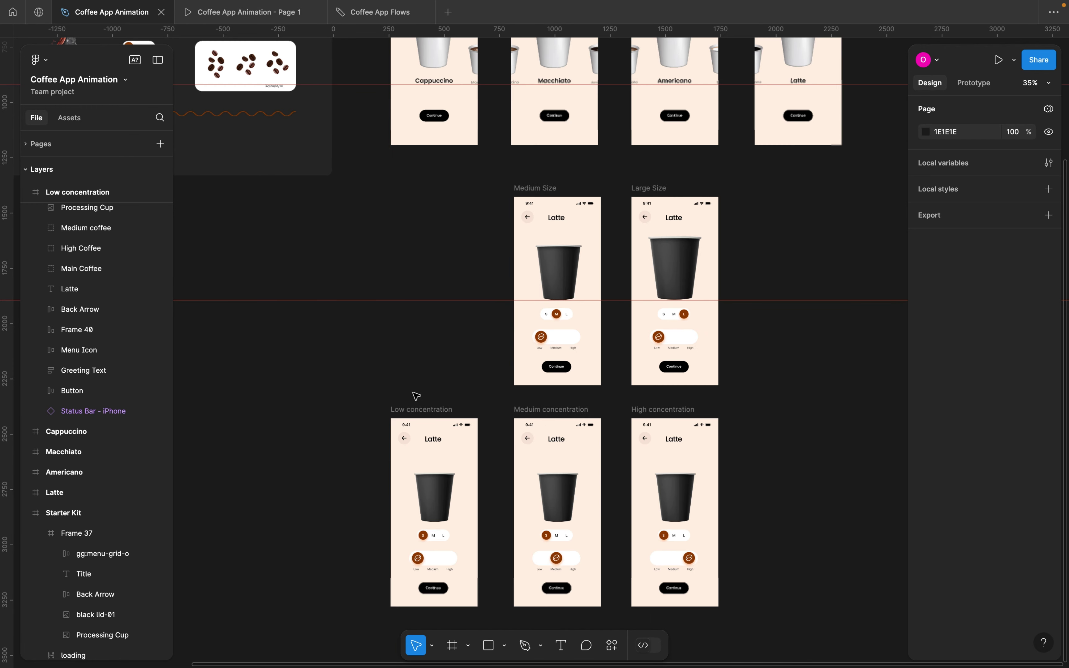
click(421, 410)
drag(421, 413, 421, 193)
scroll(572, 390, down, 3)
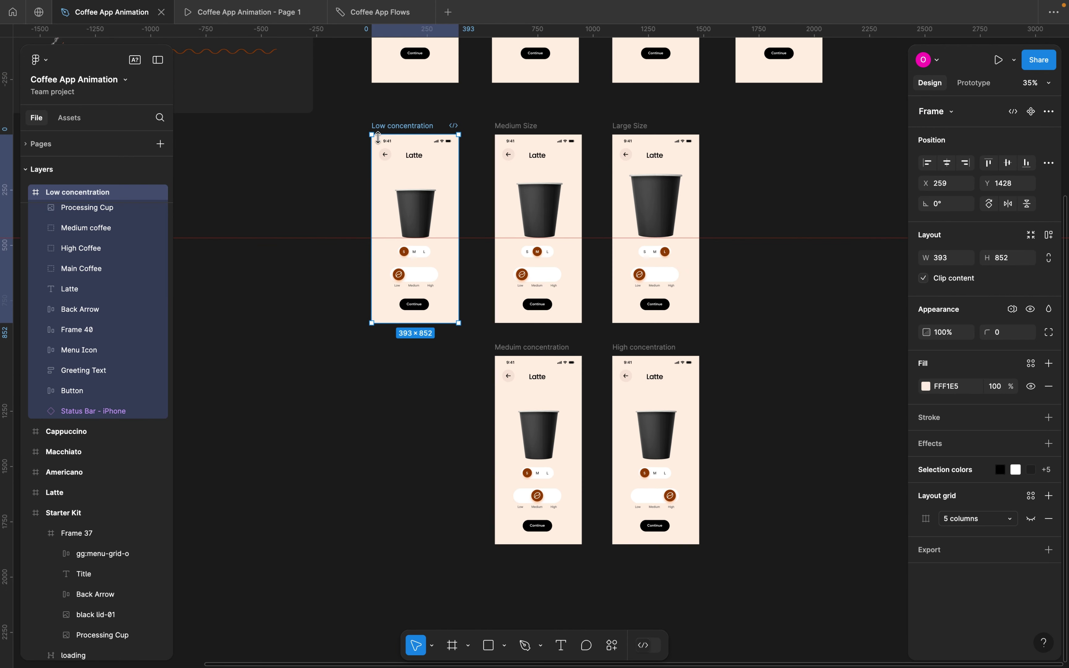
drag(483, 341, 765, 577)
drag(667, 349, 547, 348)
Rename the Low concentration frame to "small size /Low concentration"
click(403, 127)
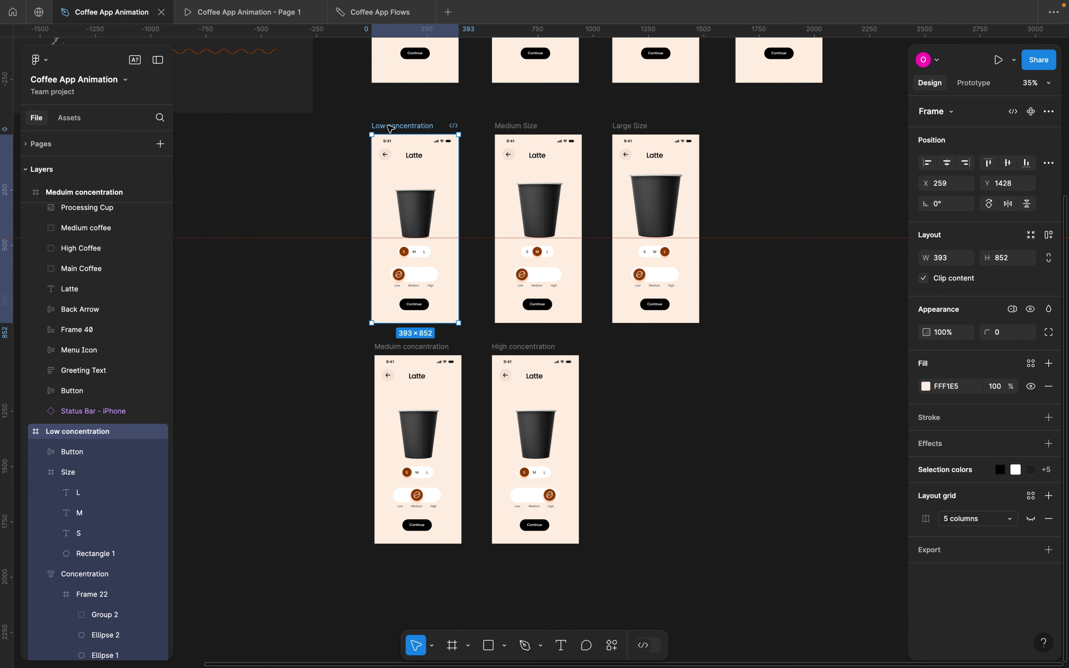
click(388, 128)
key(Right)
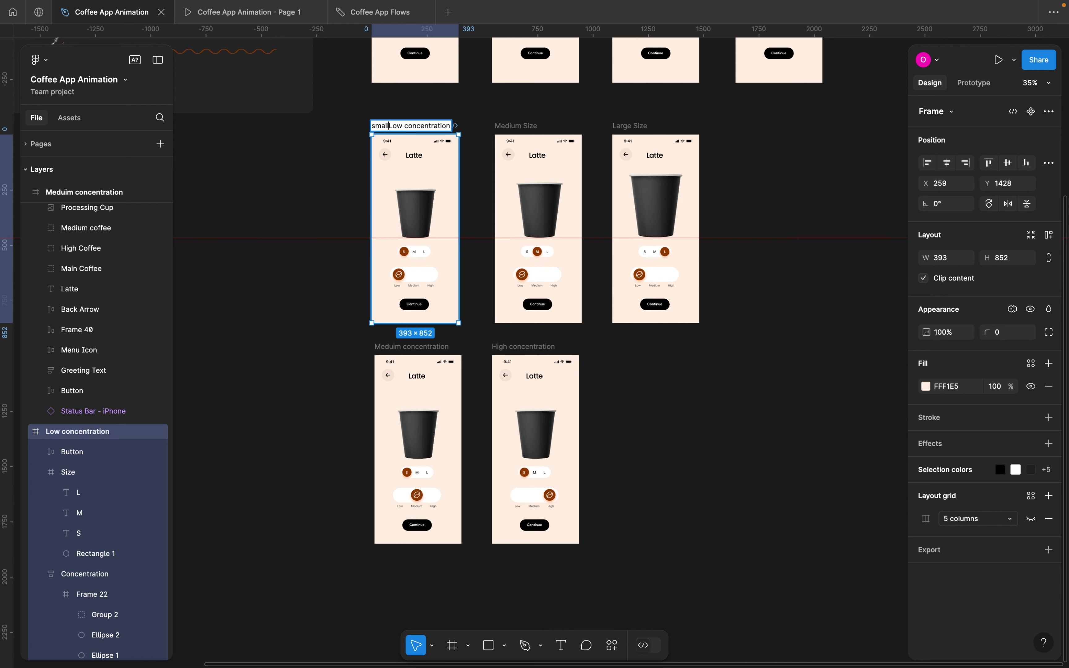
text(small size /)
click(441, 113)
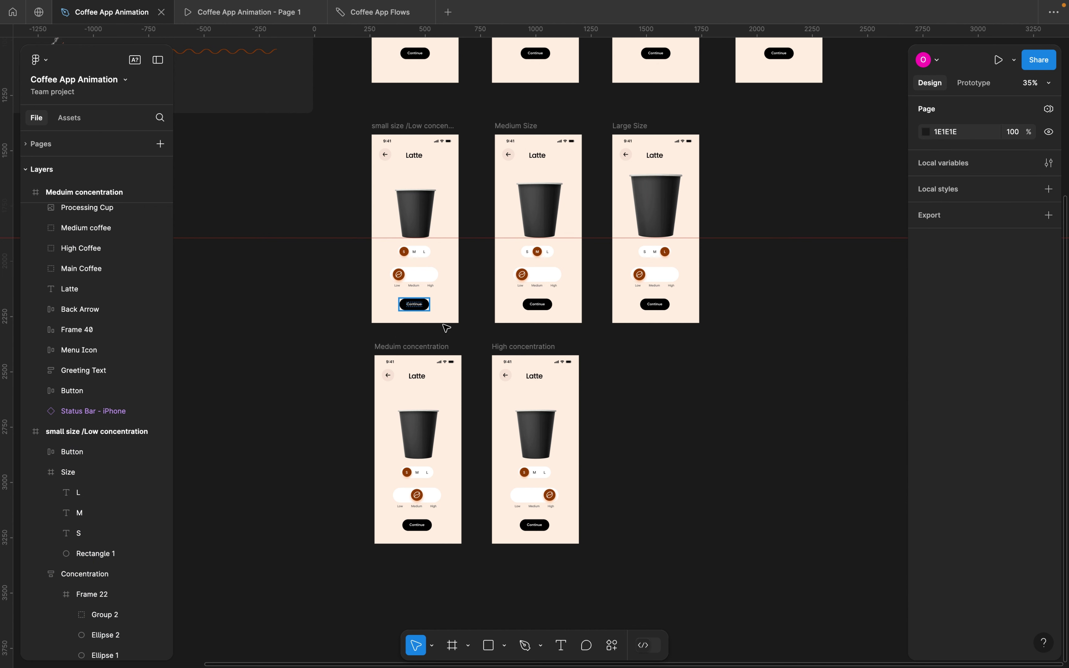
Add an On tap interaction to the cup group on the Latte screen that navigates to small size /Low concentration with Smart animate
scroll(411, 276, up, 3)
scroll(410, 276, up, 3)
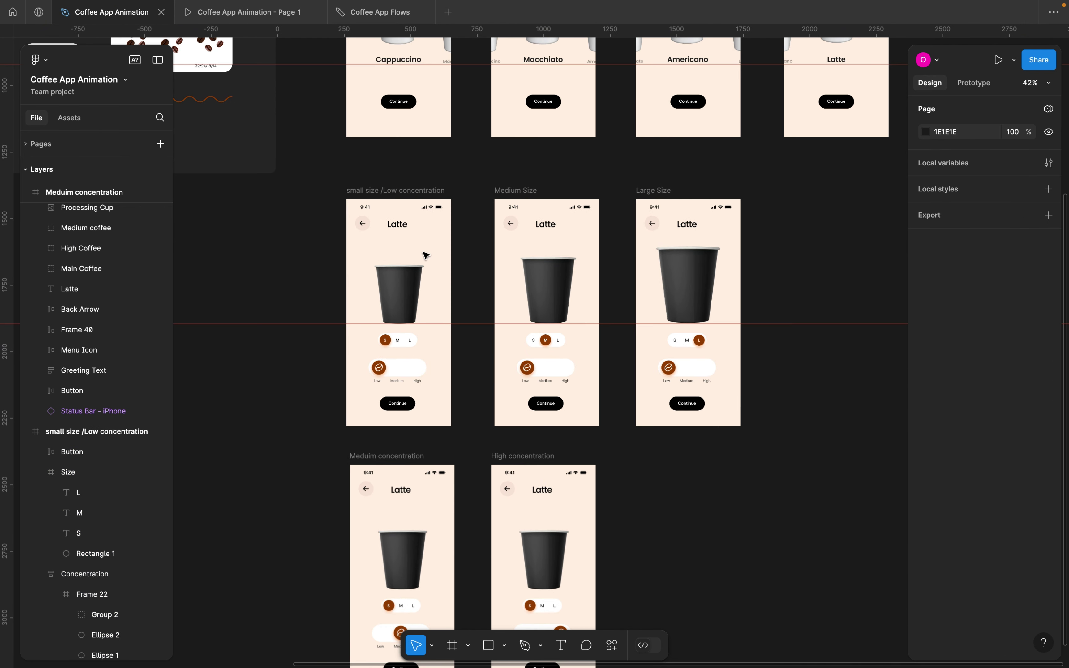
scroll(523, 230, up, 2)
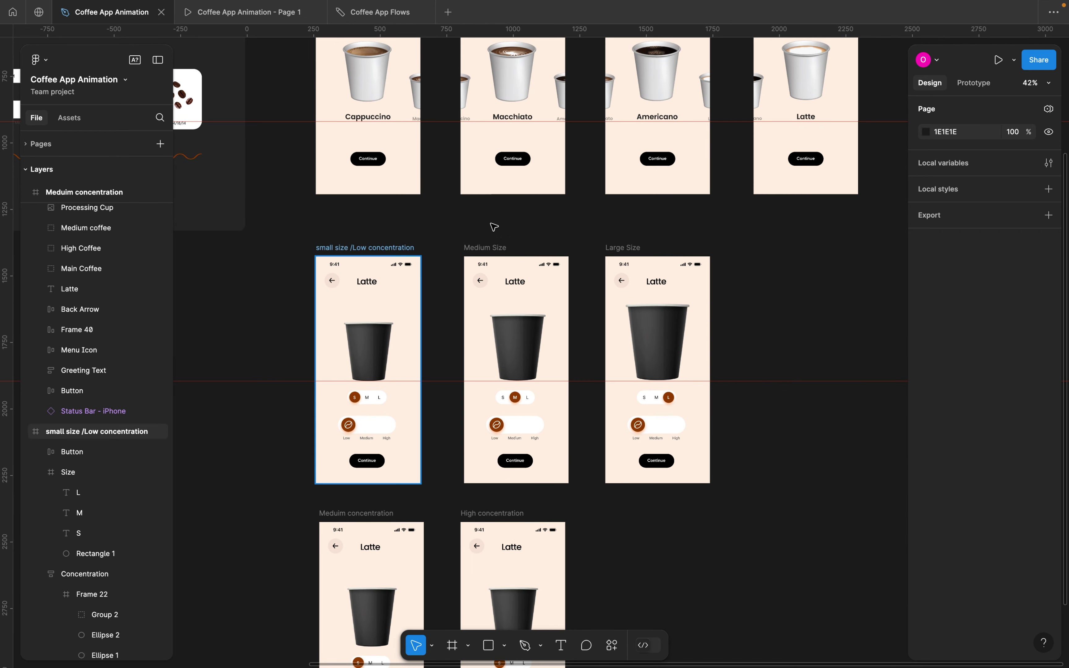
click(973, 83)
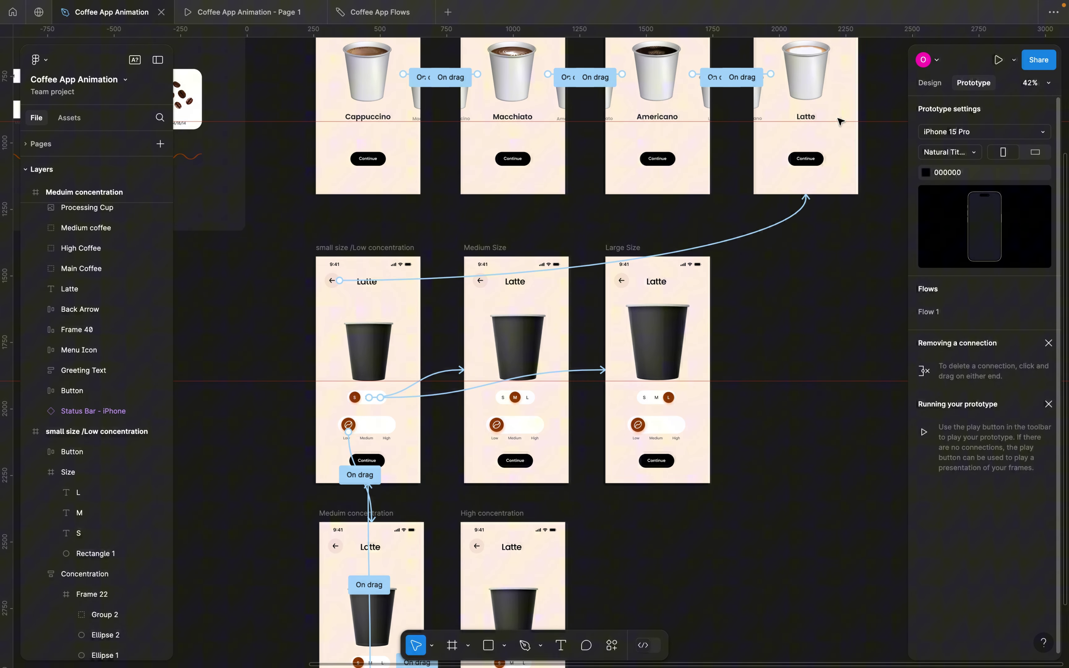
click(810, 93)
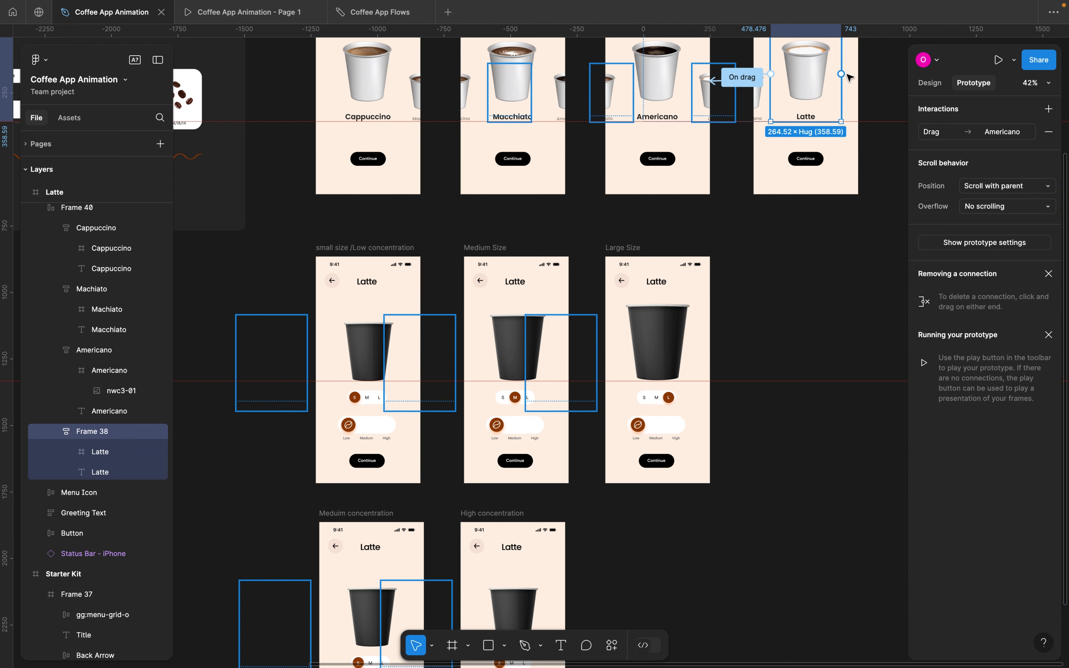
drag(842, 74, 387, 272)
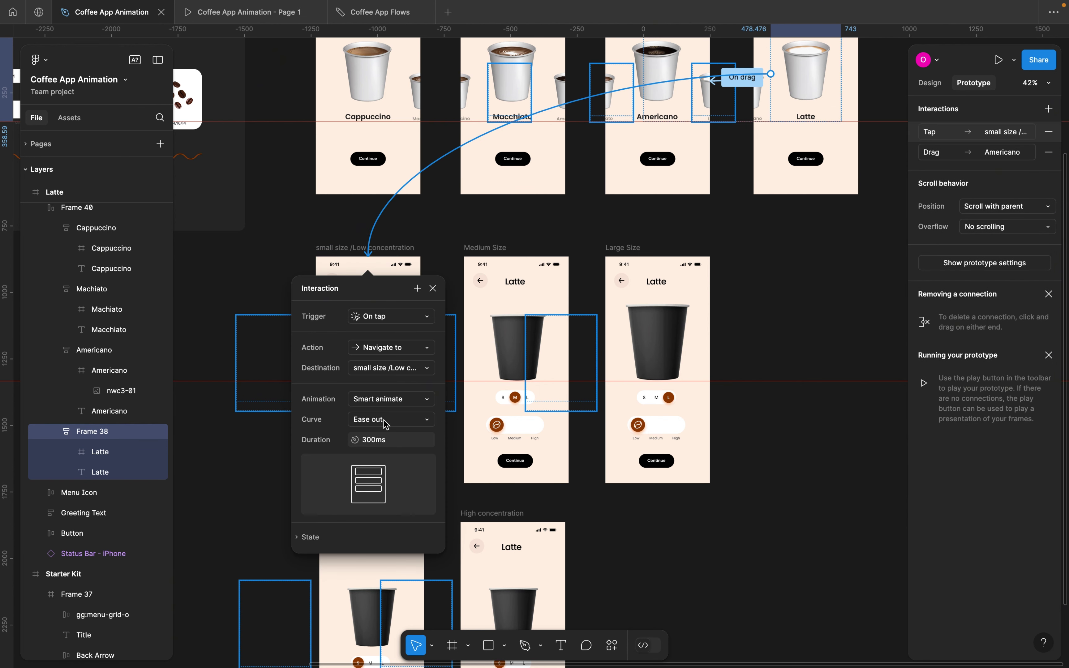
click(434, 289)
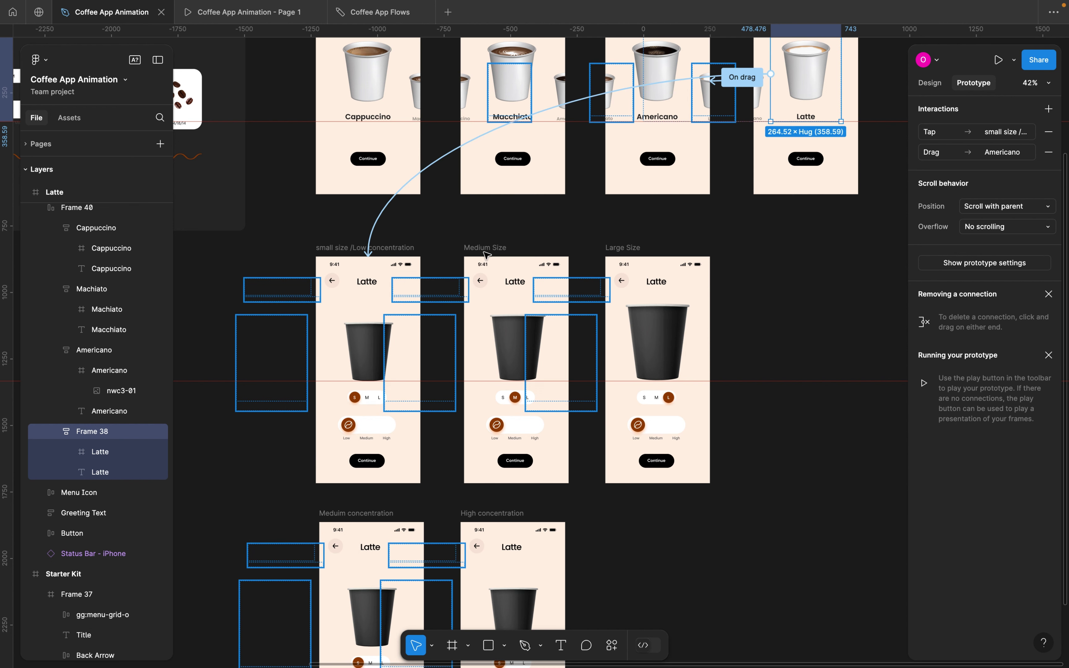
Preview the prototype, swiping through the coffee carousel to Latte and opening its size screen by tapping the cup
click(998, 66)
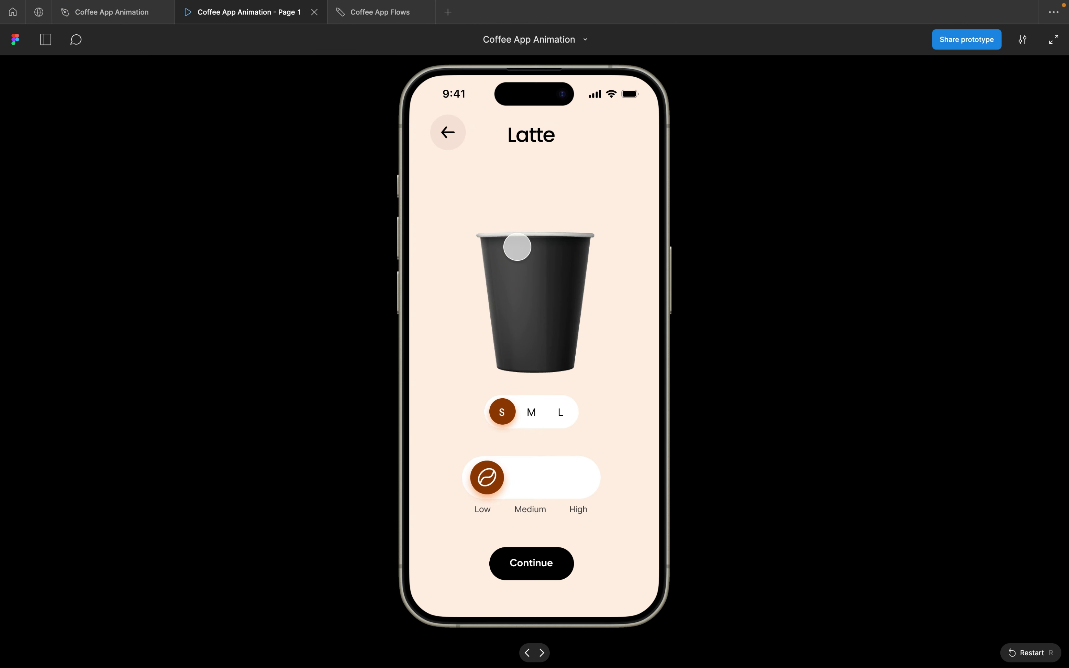
click(515, 245)
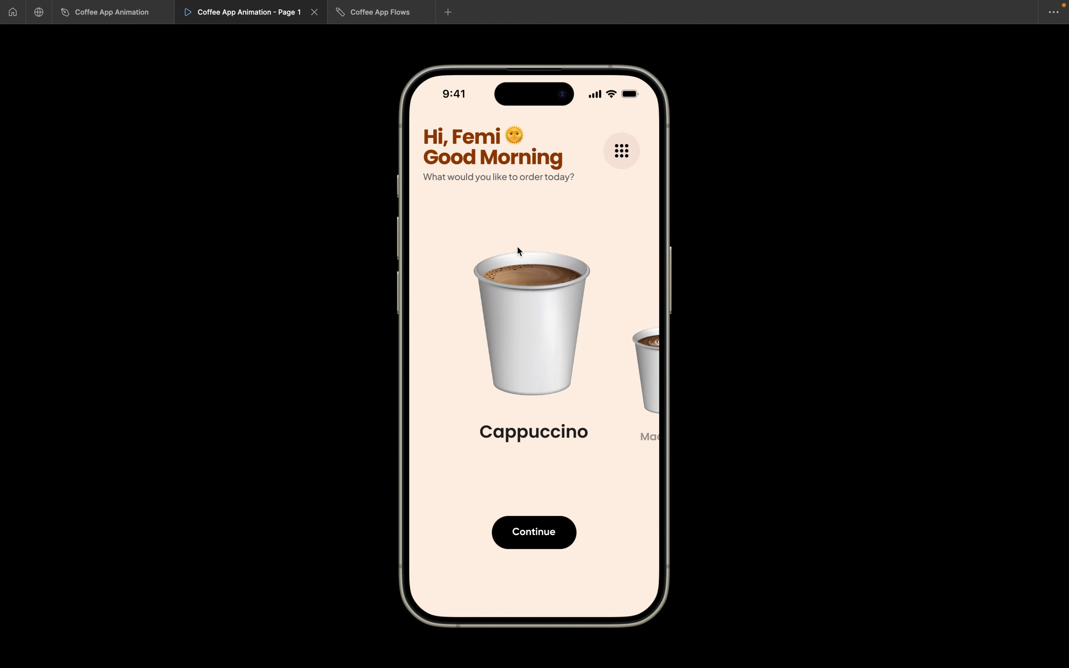
click(517, 245)
click(555, 306)
drag(571, 322, 473, 346)
drag(537, 338, 432, 358)
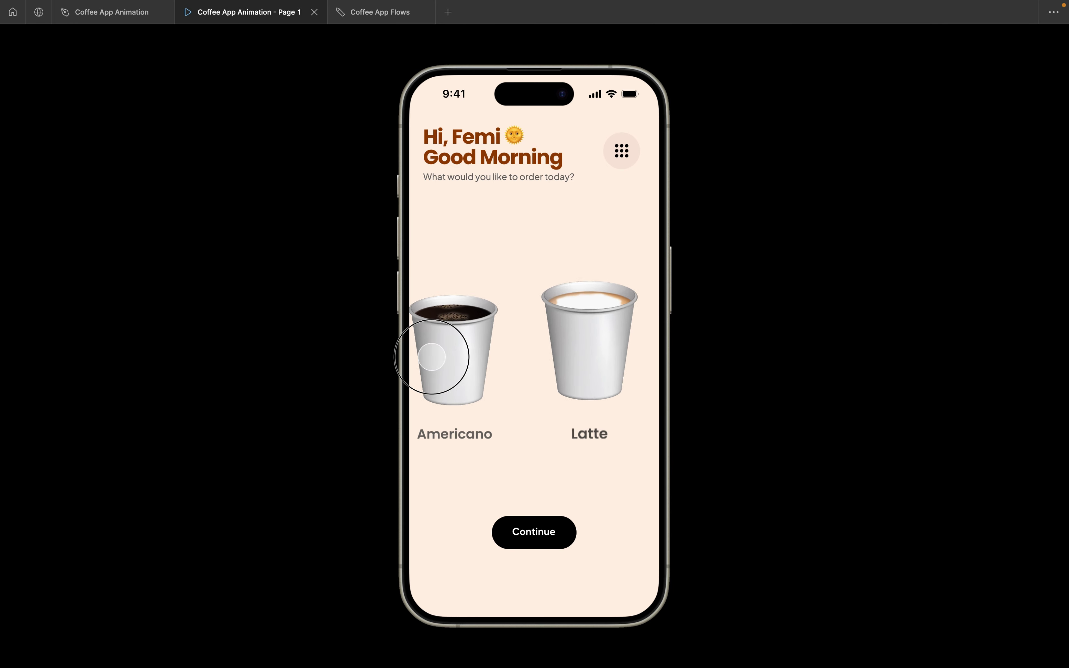
click(606, 472)
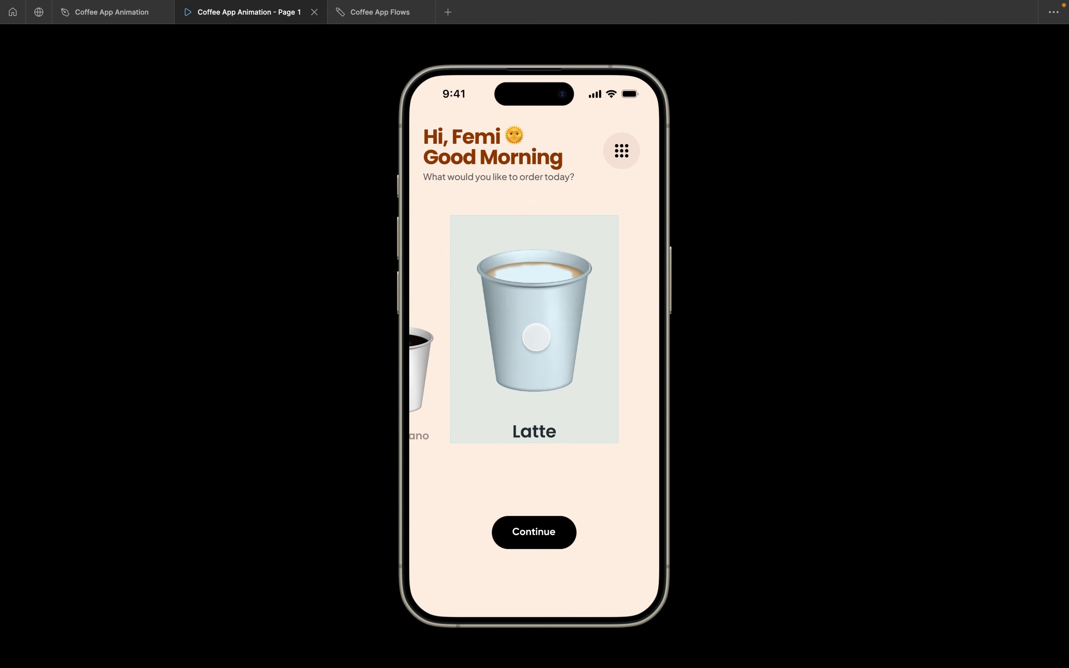
click(542, 346)
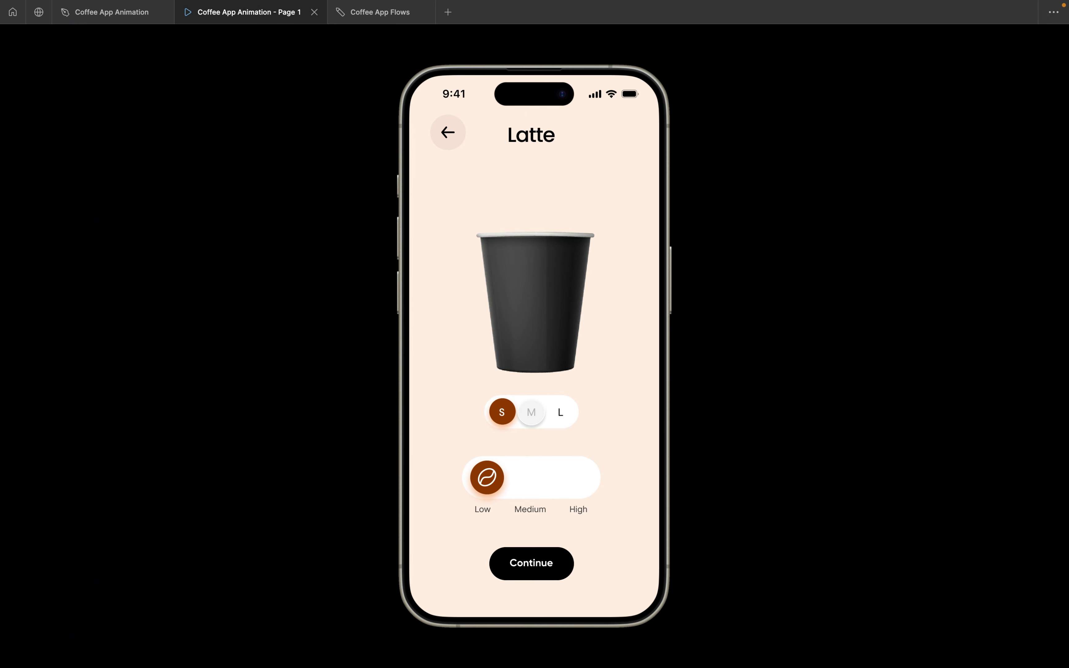
Test the M, L and S size options in the Latte prototype preview and return to the design file
click(532, 412)
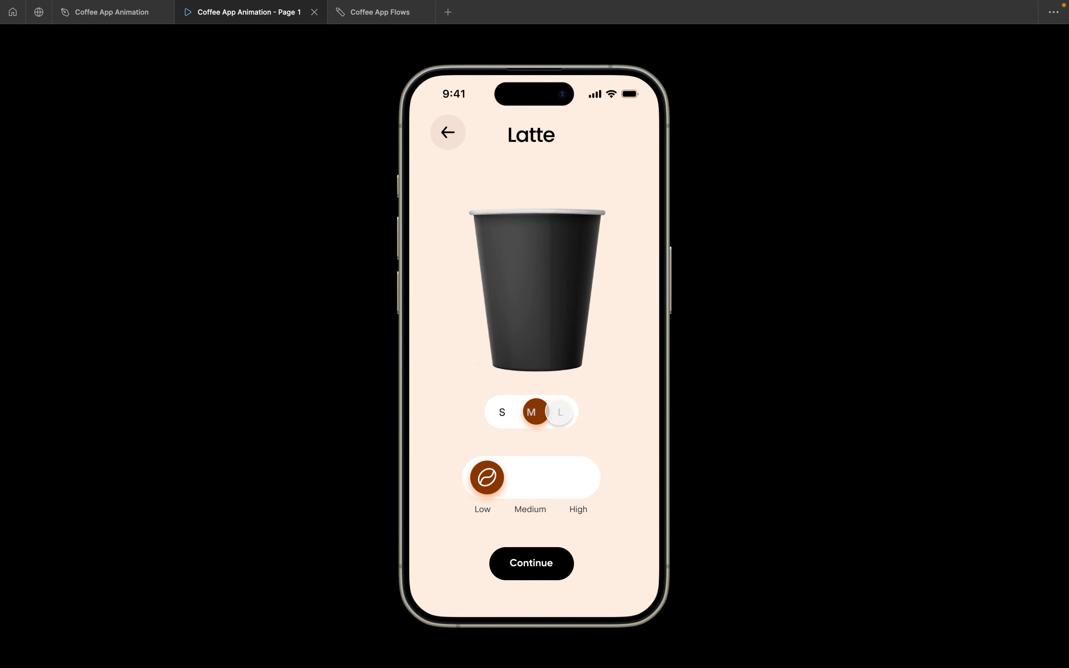
click(560, 412)
click(506, 413)
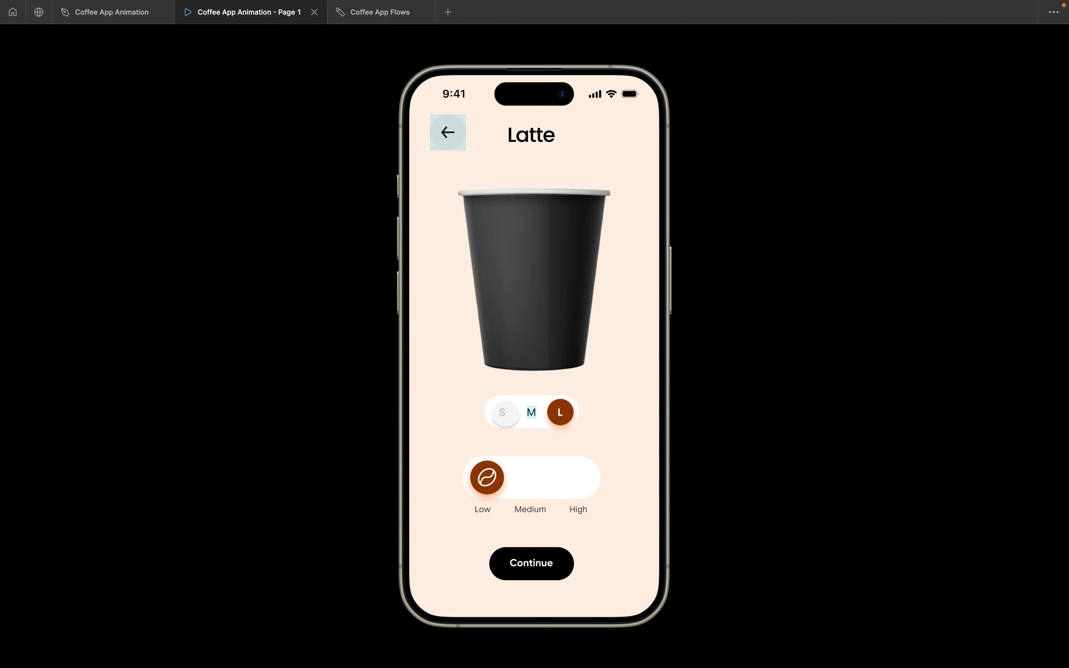
click(505, 413)
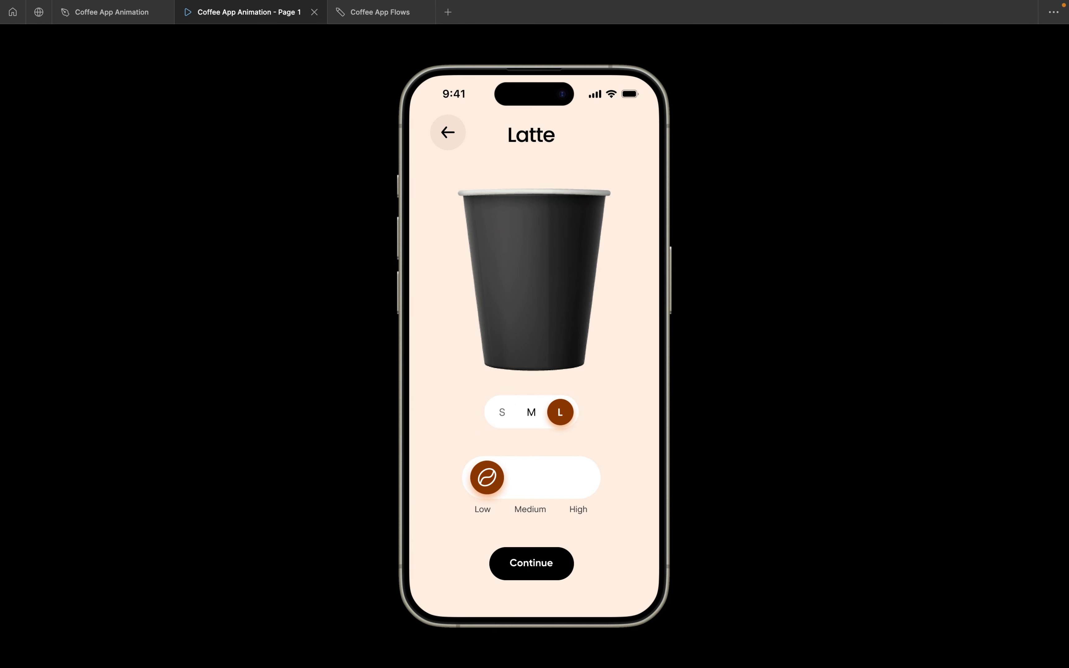
click(557, 412)
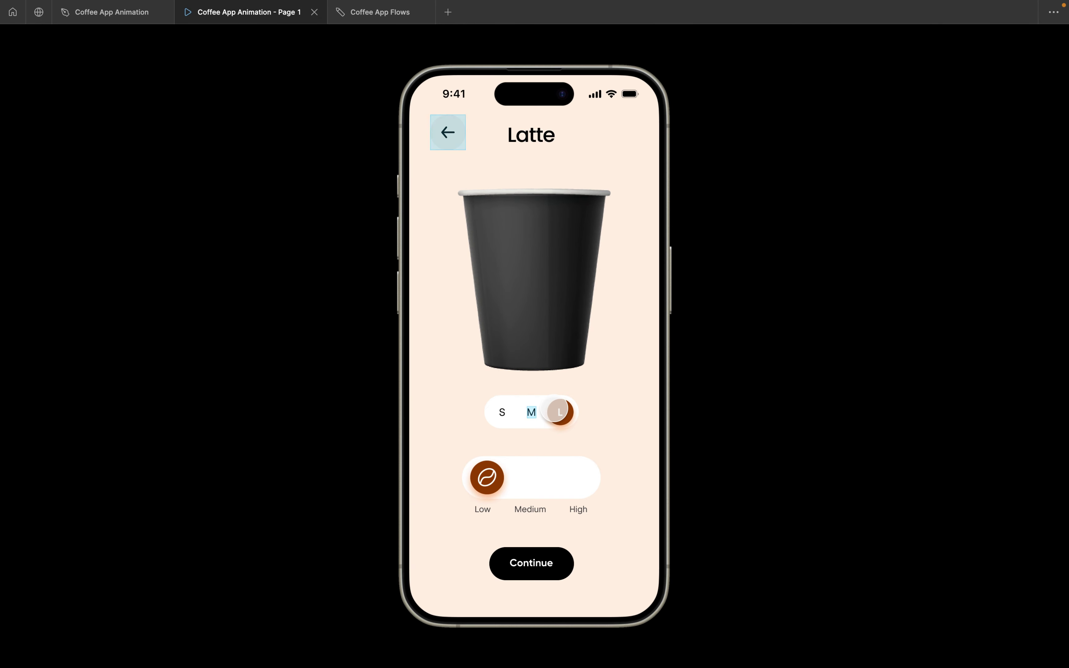
click(130, 18)
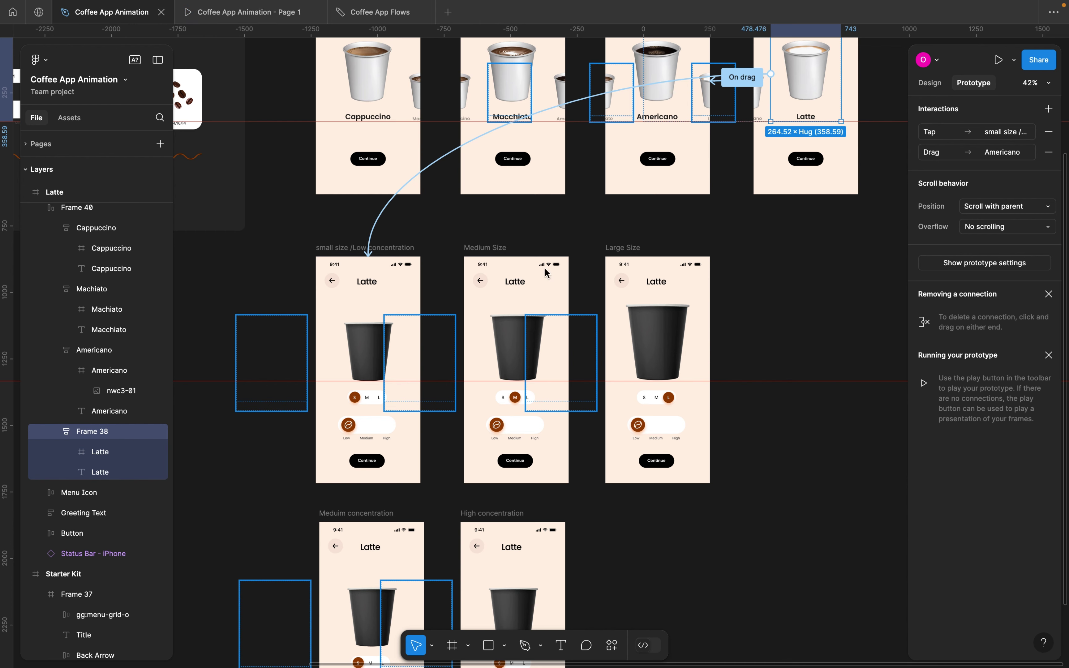
Add an On tap interaction to the S label on the Large Size screen that navigates to small size /Low concentration with Smart animate
click(647, 402)
scroll(647, 402, up, 5)
click(932, 83)
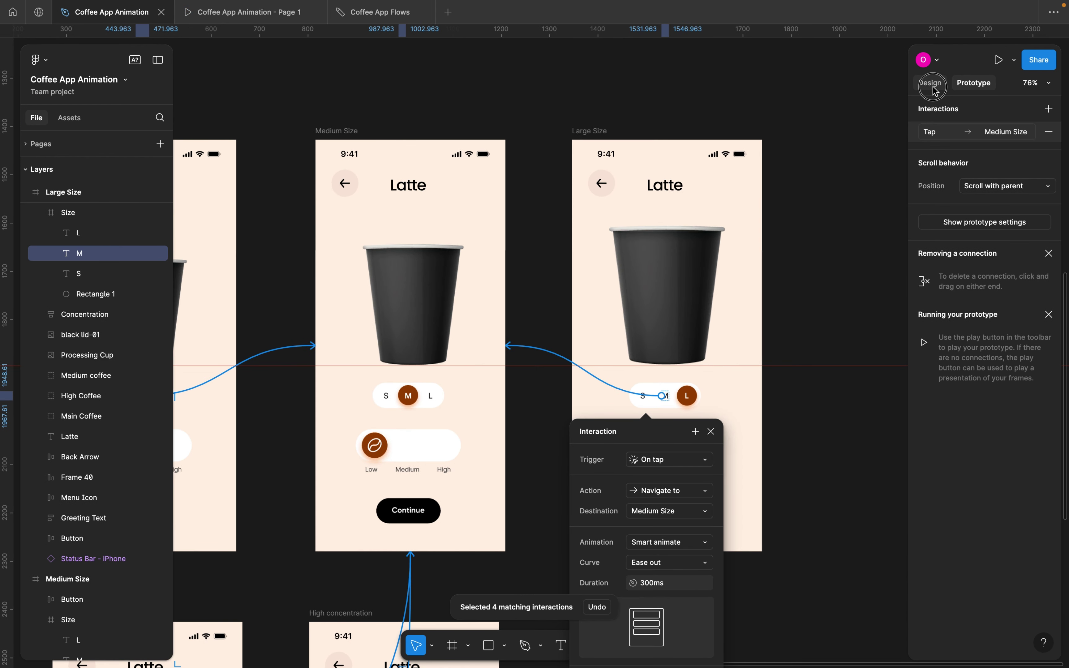
click(643, 395)
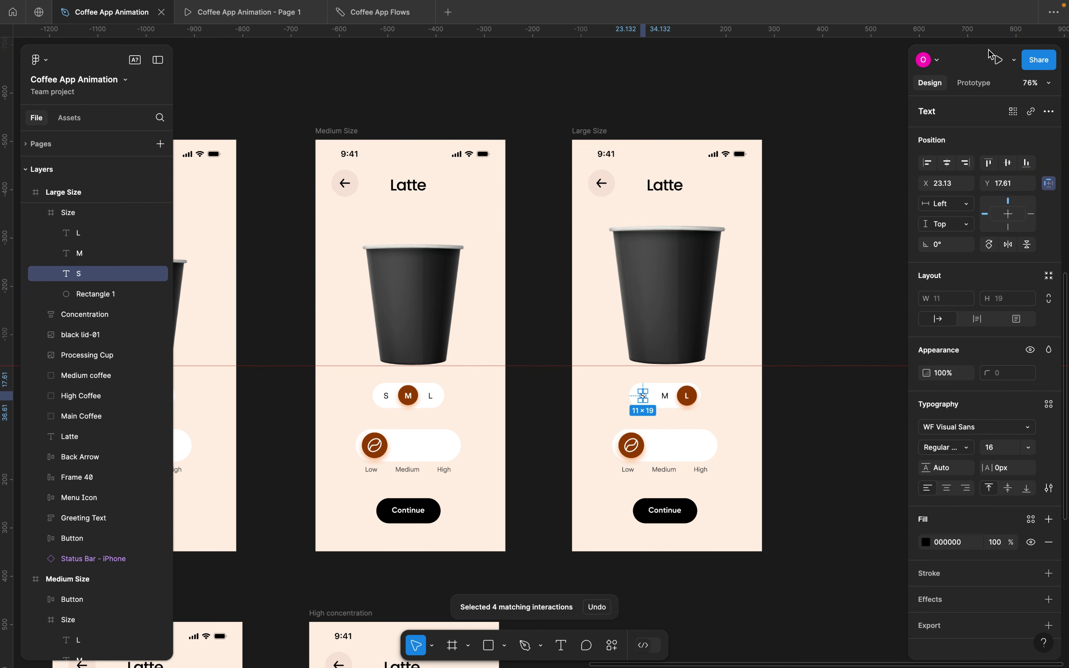
click(973, 82)
scroll(731, 404, left, 5)
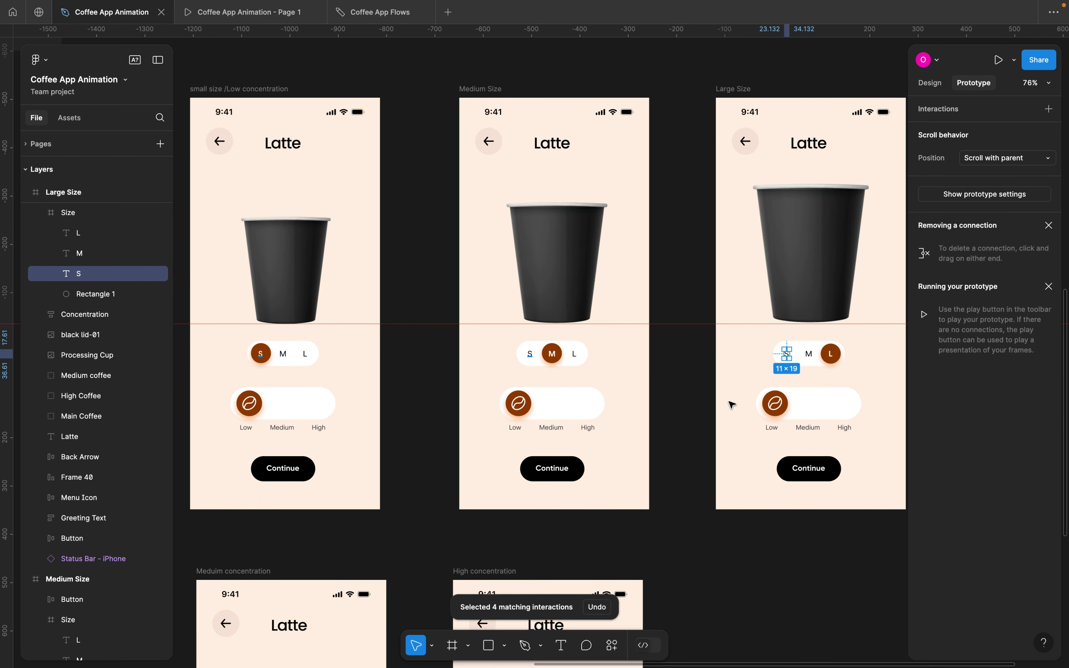
drag(788, 353, 241, 391)
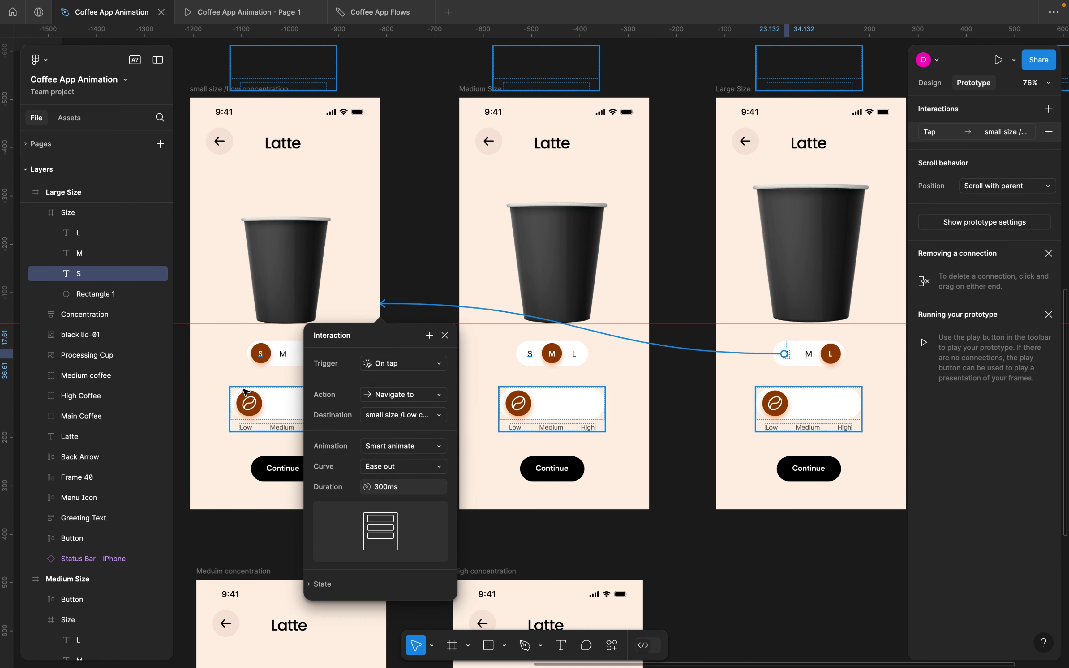
Connect the S label on the Medium Size screen to the small size /Low concentration screen
click(531, 355)
drag(532, 355, 368, 356)
click(436, 222)
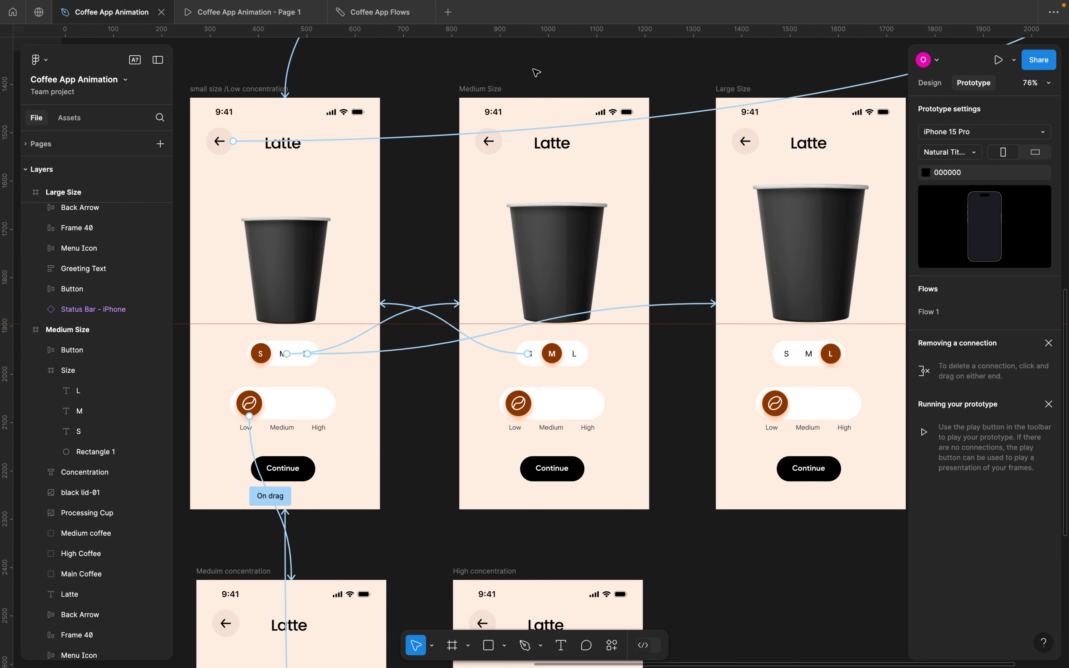
Test the concentration slider in the prototype preview by moving the bean knob from High to Low, and return to the design file
click(270, 16)
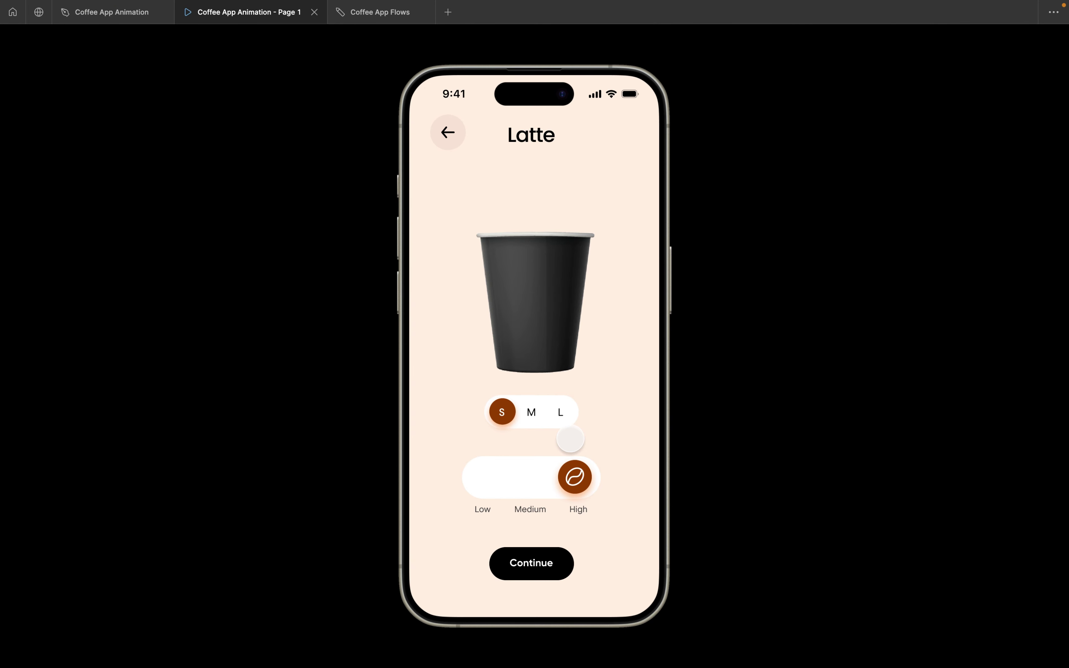
drag(575, 477, 470, 477)
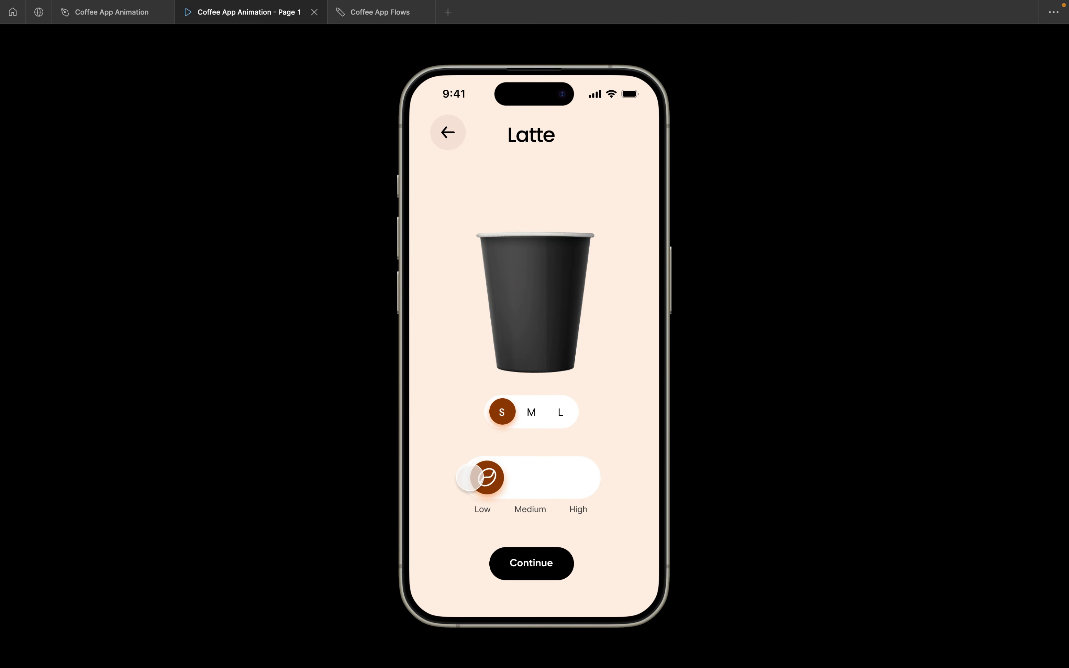
click(119, 17)
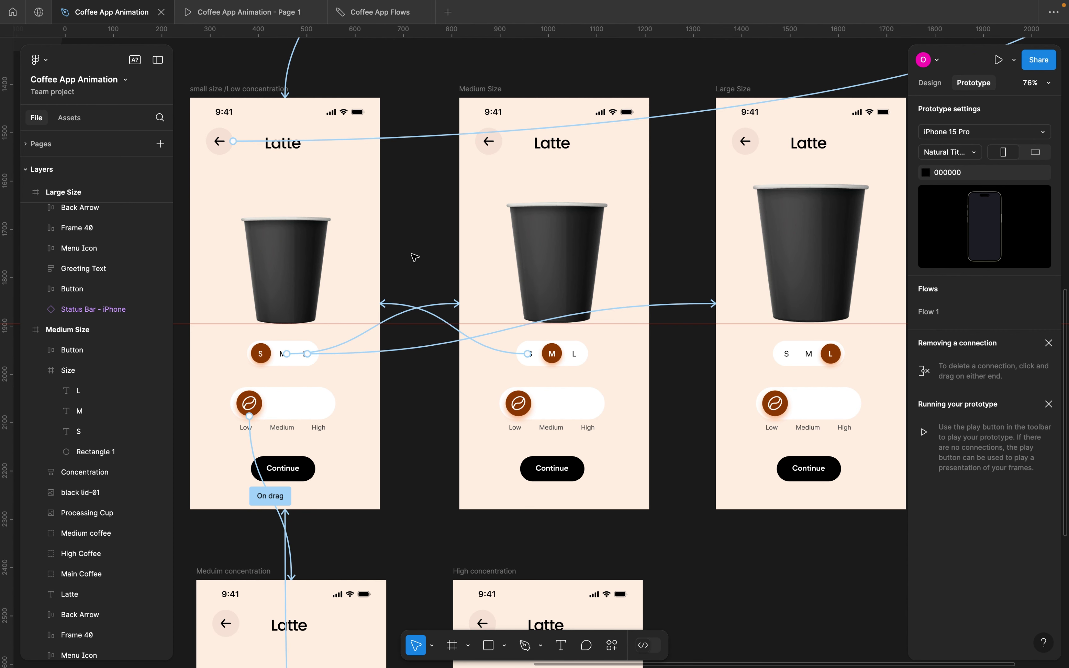
scroll(415, 257, down, 5)
scroll(416, 256, down, 2)
click(348, 152)
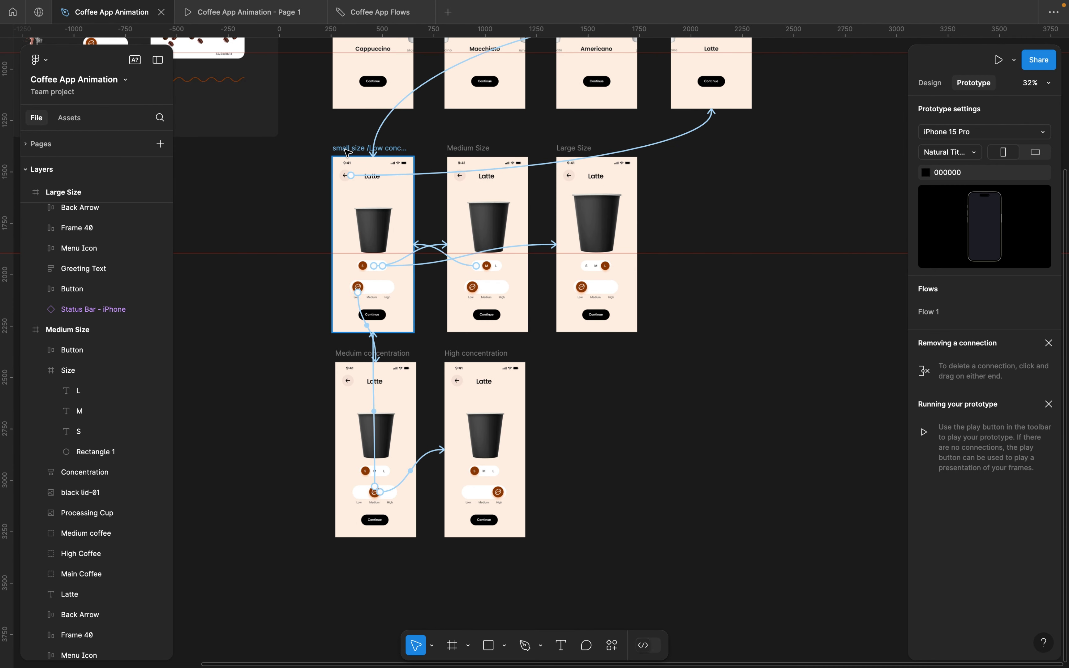
scroll(459, 187, up, 3)
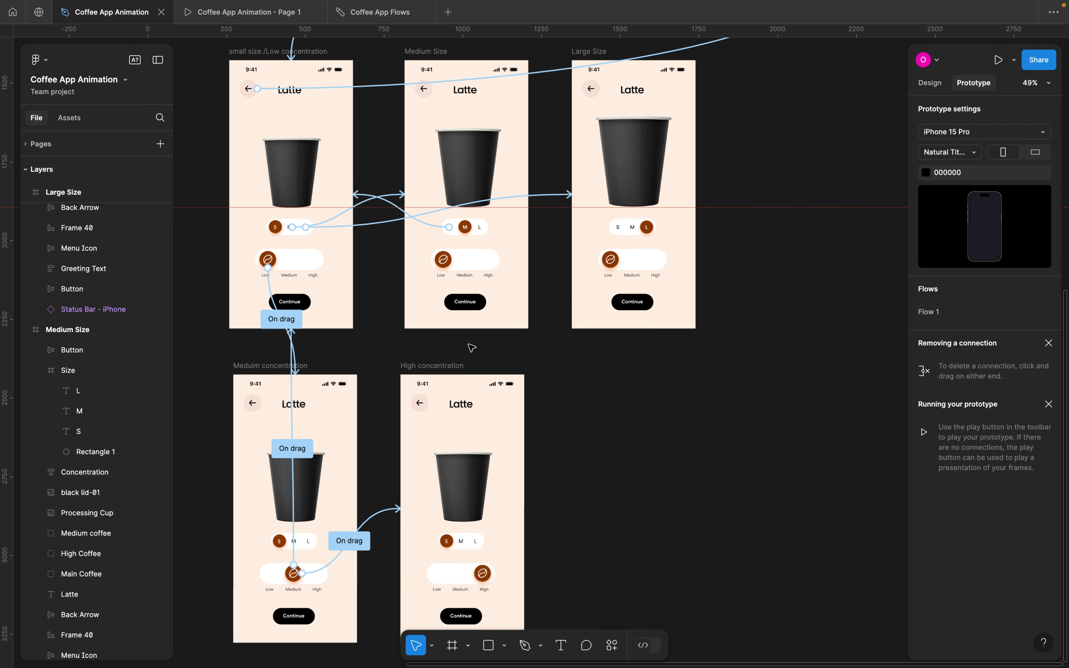
Move the Medium Size and Large Size frames together out of the upper row to the empty canvas beyond the High concentration frame
scroll(356, 298, up, 3)
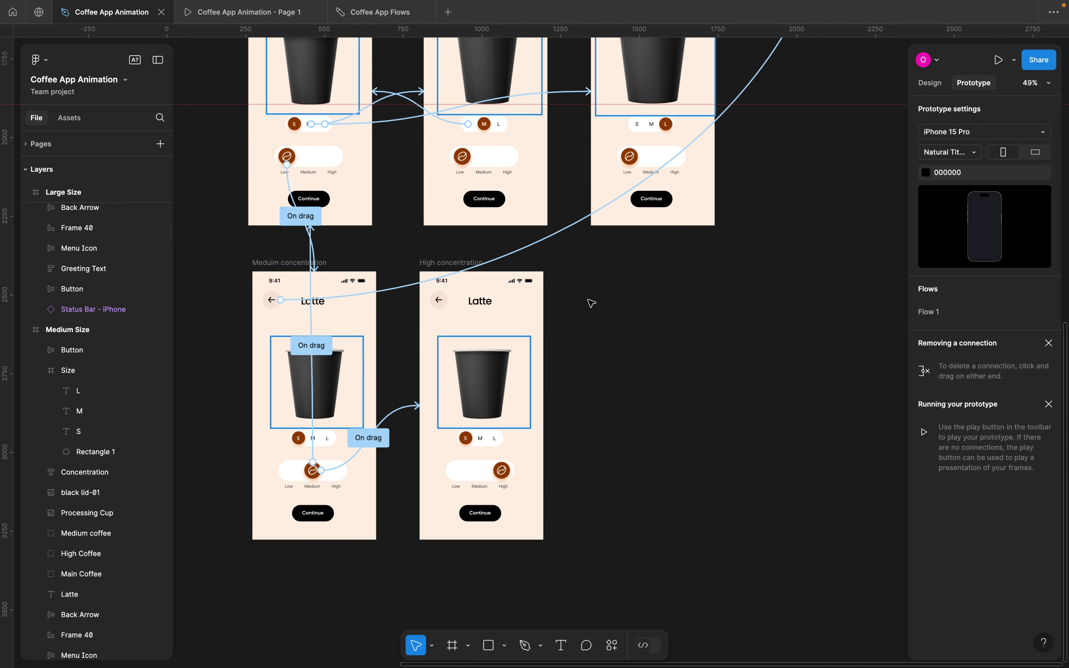
click(935, 84)
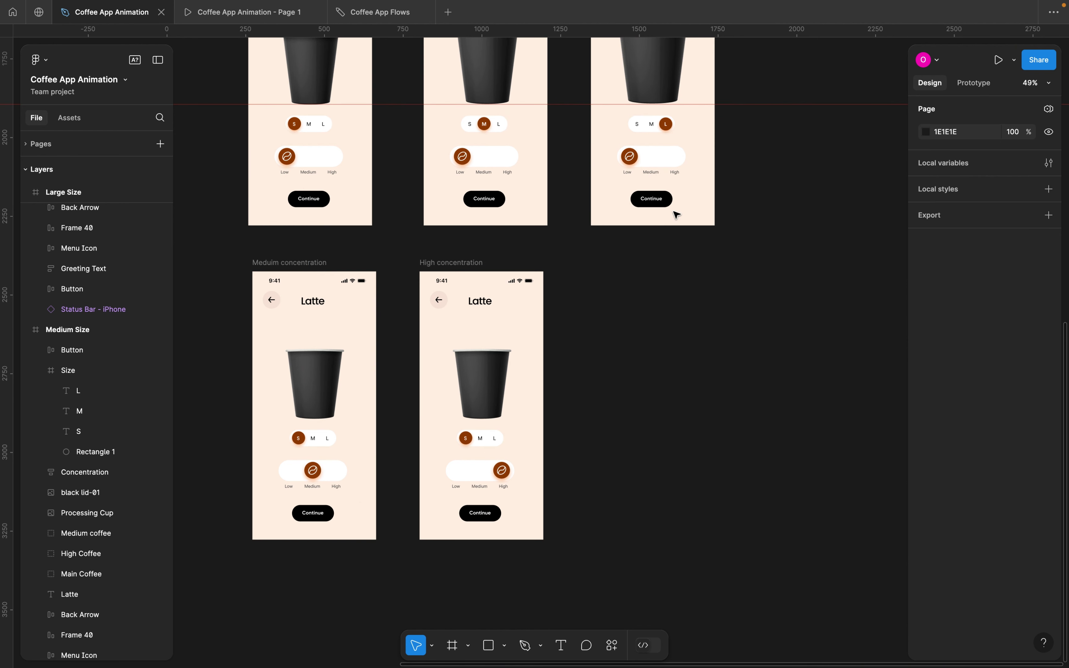
scroll(676, 214, down, 2)
click(663, 80)
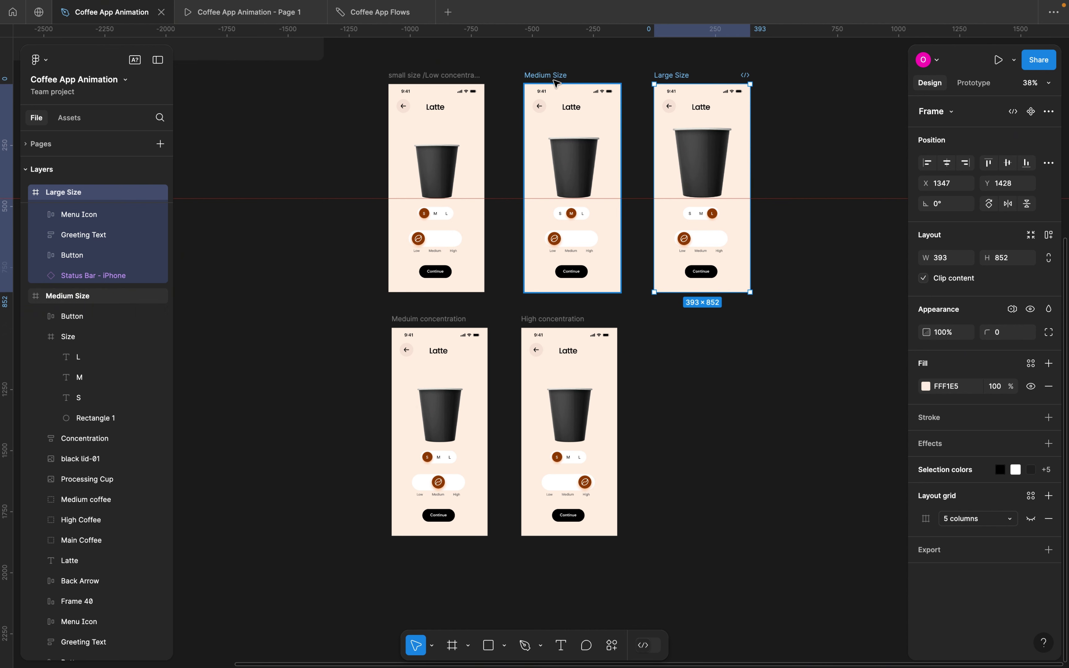
shift+click(557, 81)
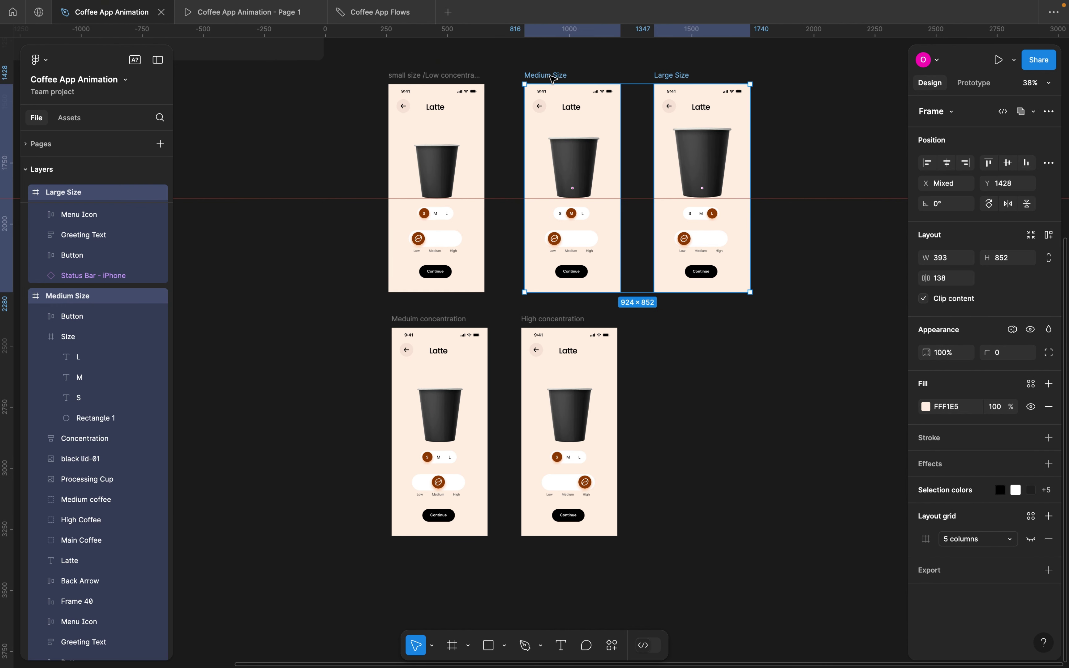
drag(553, 78, 713, 347)
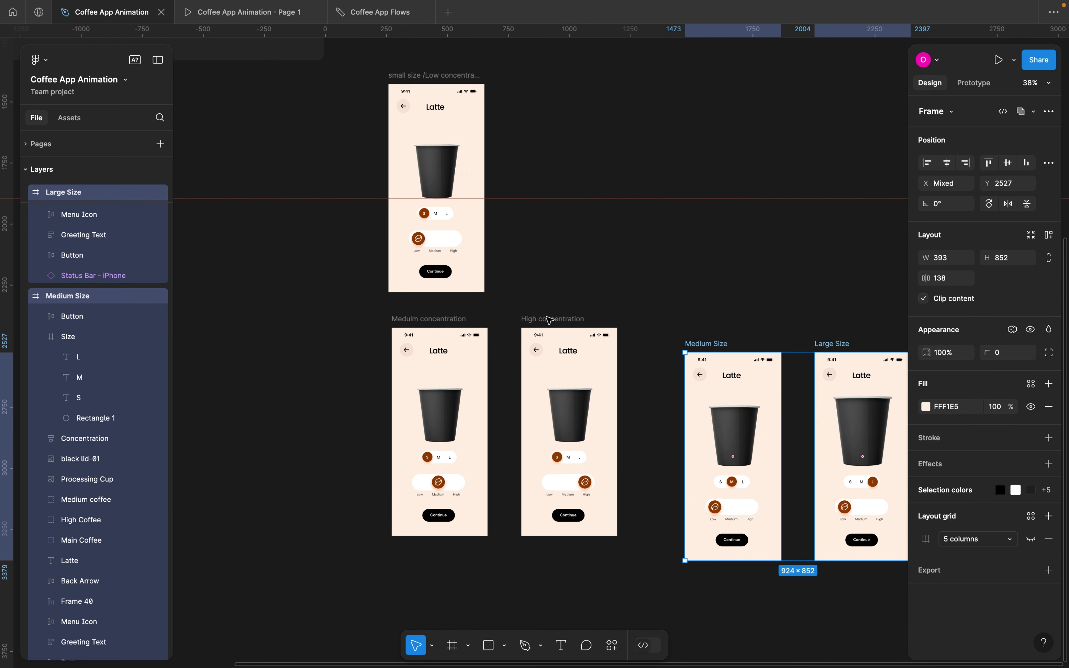
Move the Meduim concentration and High concentration frames into the row beside the small size /Low concentration frame, at Y 1428
click(549, 319)
shift+click(425, 320)
drag(425, 320, 538, 75)
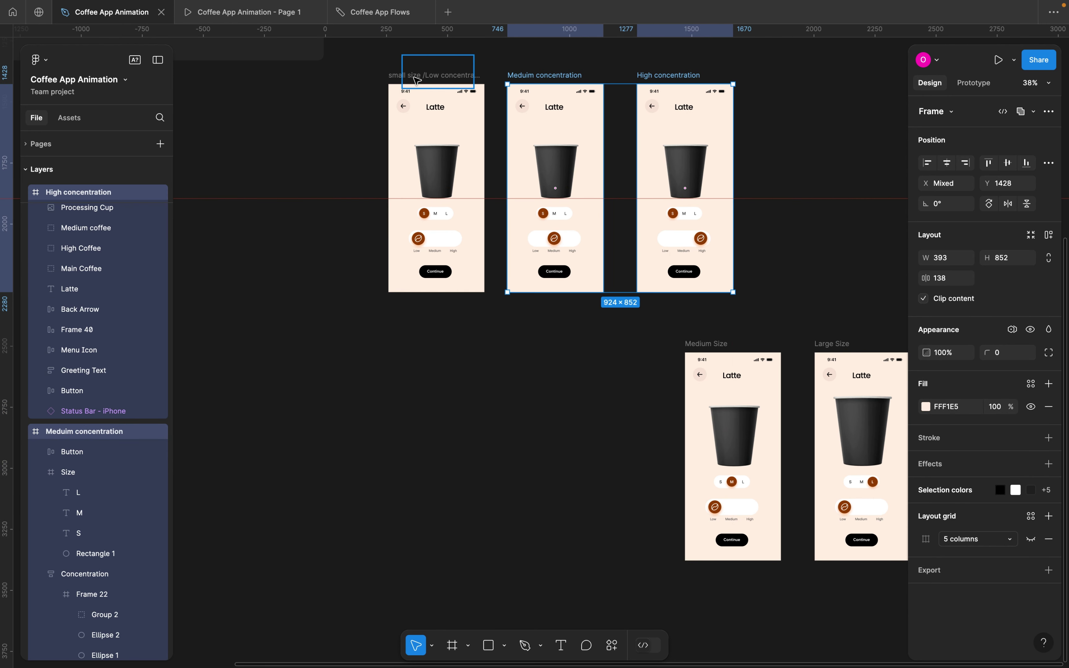
click(417, 79)
scroll(272, 233, up, 3)
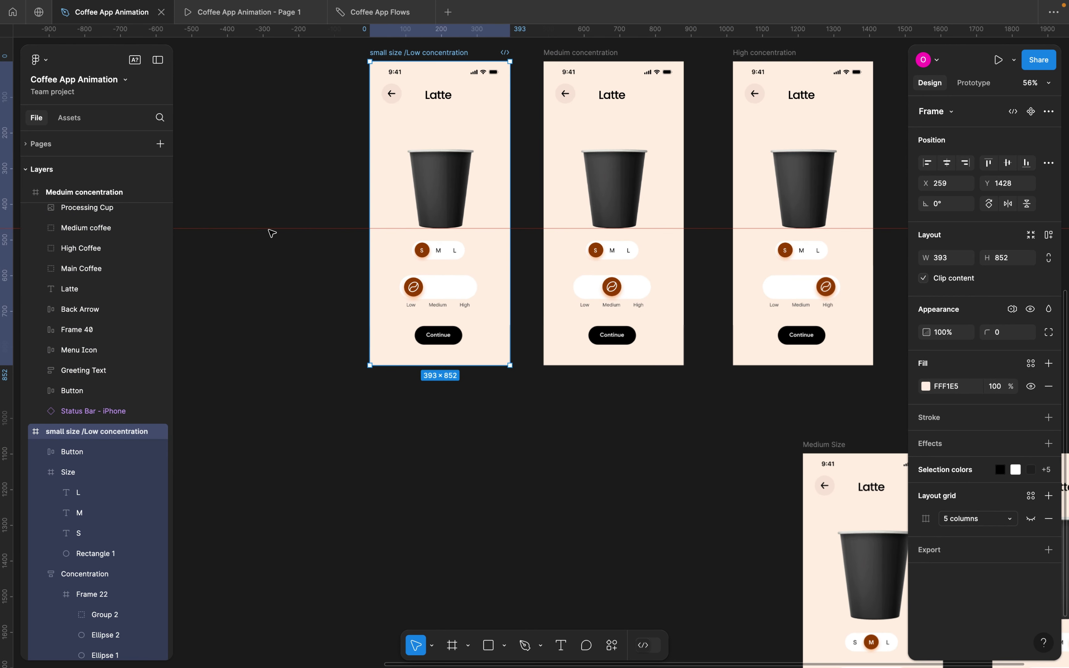
drag(287, 288, 839, 279)
click(661, 457)
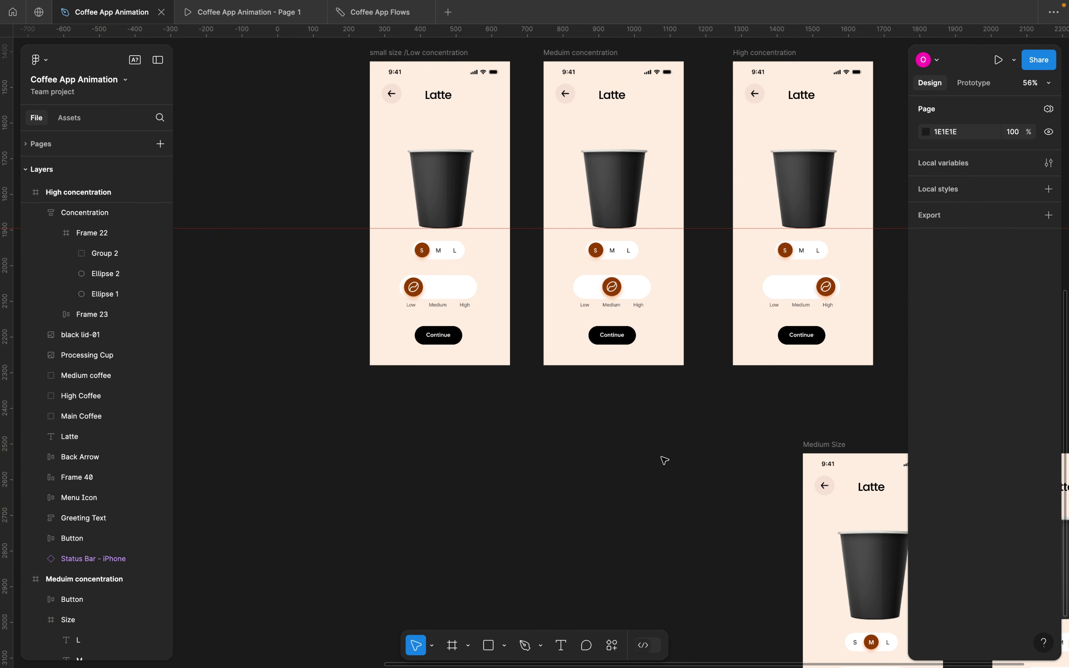
Stack the Medium Size frame at X 259, Y 2469 and the Large Size frame at X 259, Y 3510 under the small size frame
scroll(661, 457, down, 5)
scroll(665, 460, down, 2)
scroll(665, 461, right, 3)
drag(640, 357, 401, 347)
scroll(699, 363, down, 4)
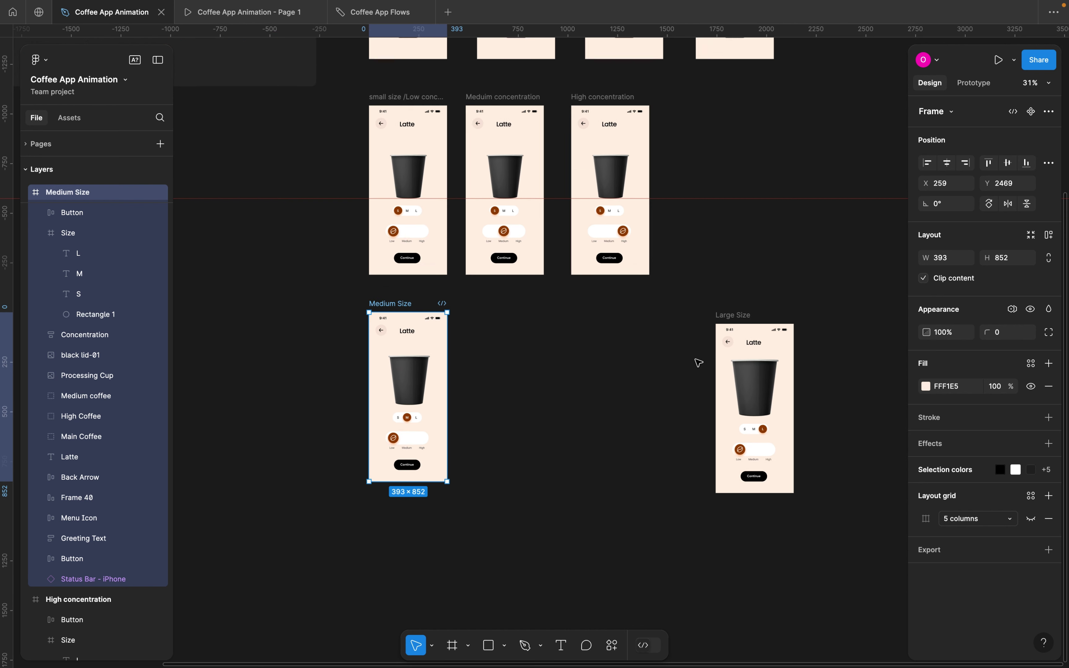
drag(755, 173, 409, 370)
scroll(573, 311, up, 5)
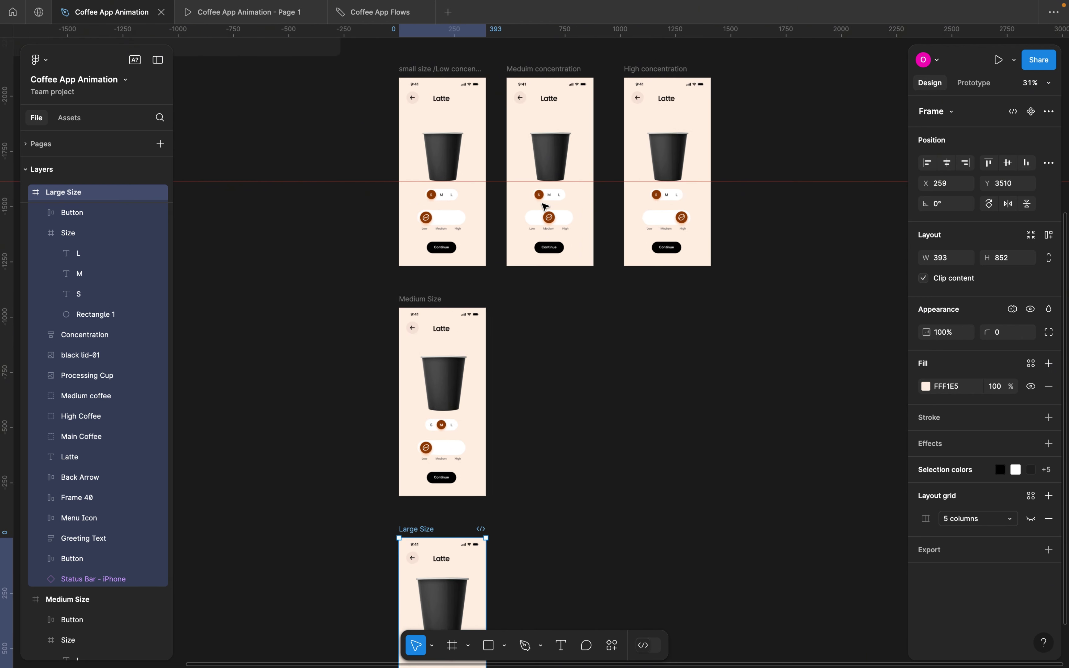
Duplicate the Medium Size frame twice in its own row, placing the copies at X 746 and X 1277
scroll(573, 311, down, 3)
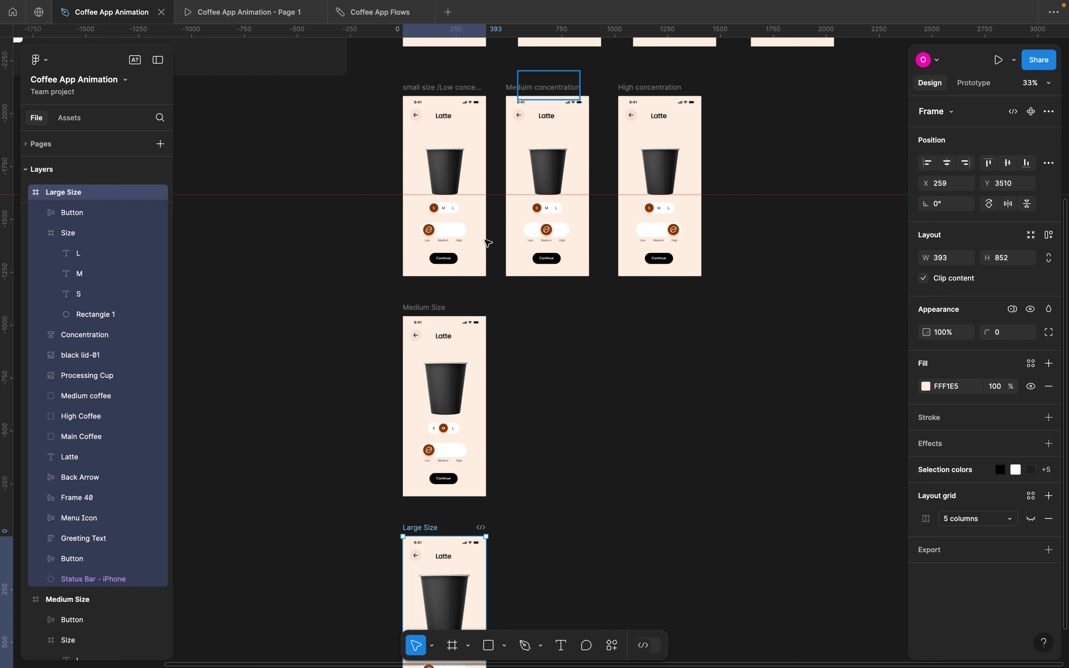
click(424, 308)
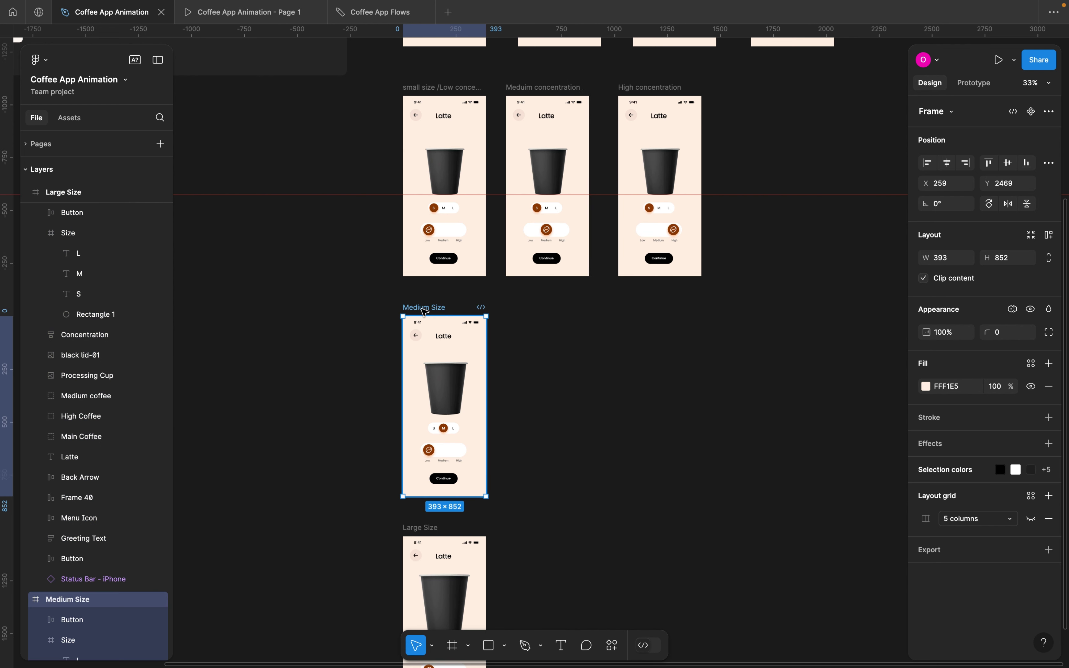
drag(423, 312, 636, 308)
scroll(570, 387, up, 5)
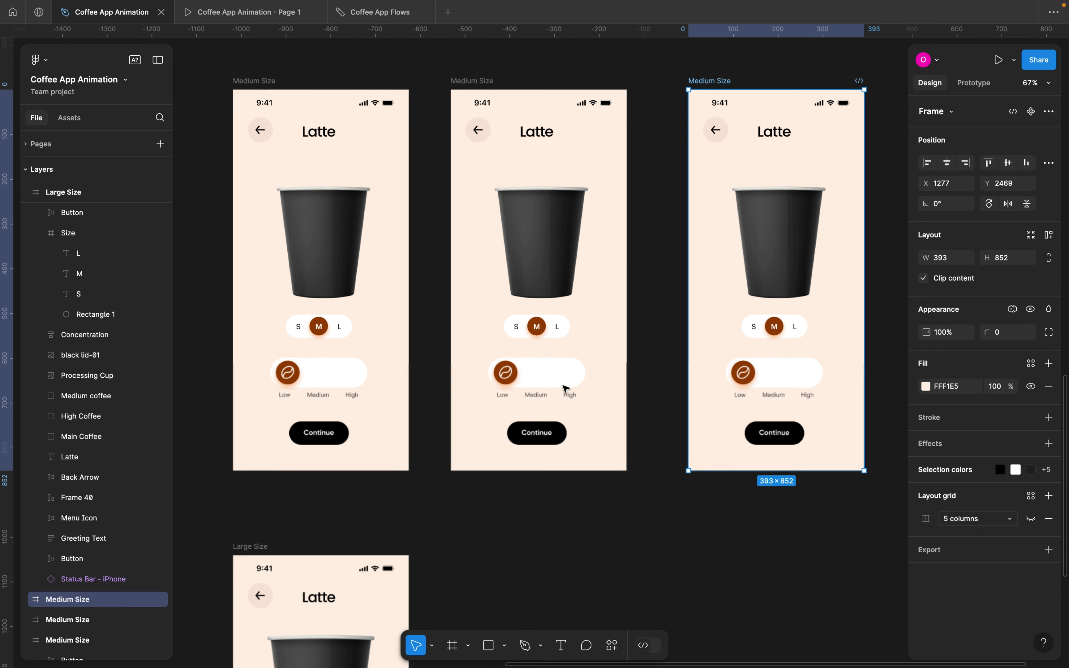
Move the bean knob to Medium on the first Medium Size copy and to High on the second copy
click(505, 375)
double_click(506, 376)
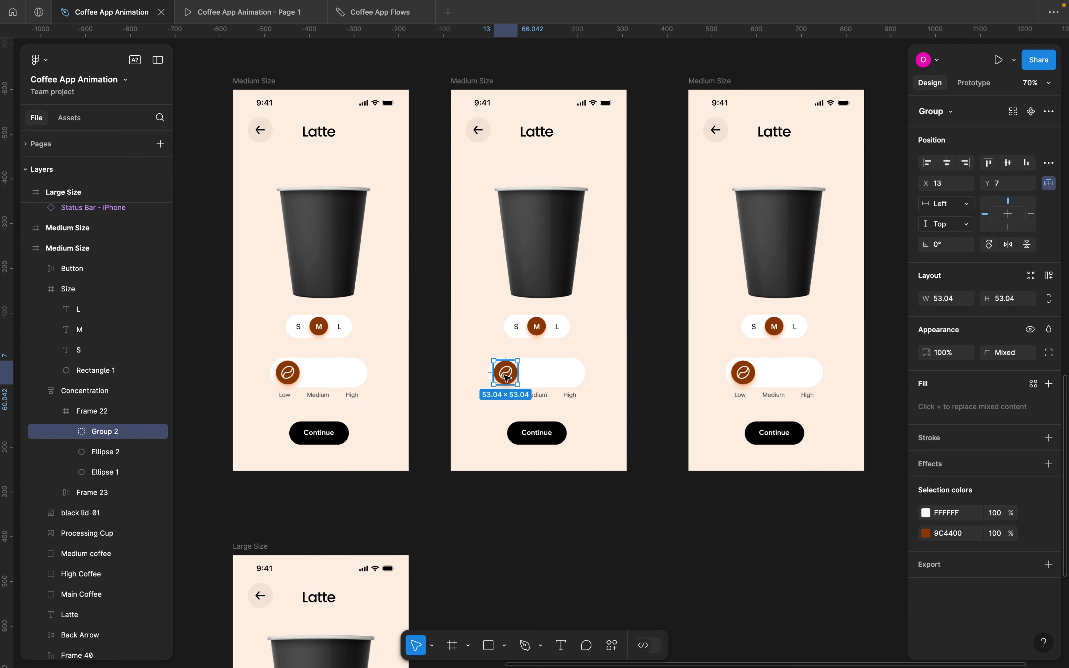
drag(517, 375, 538, 375)
click(744, 375)
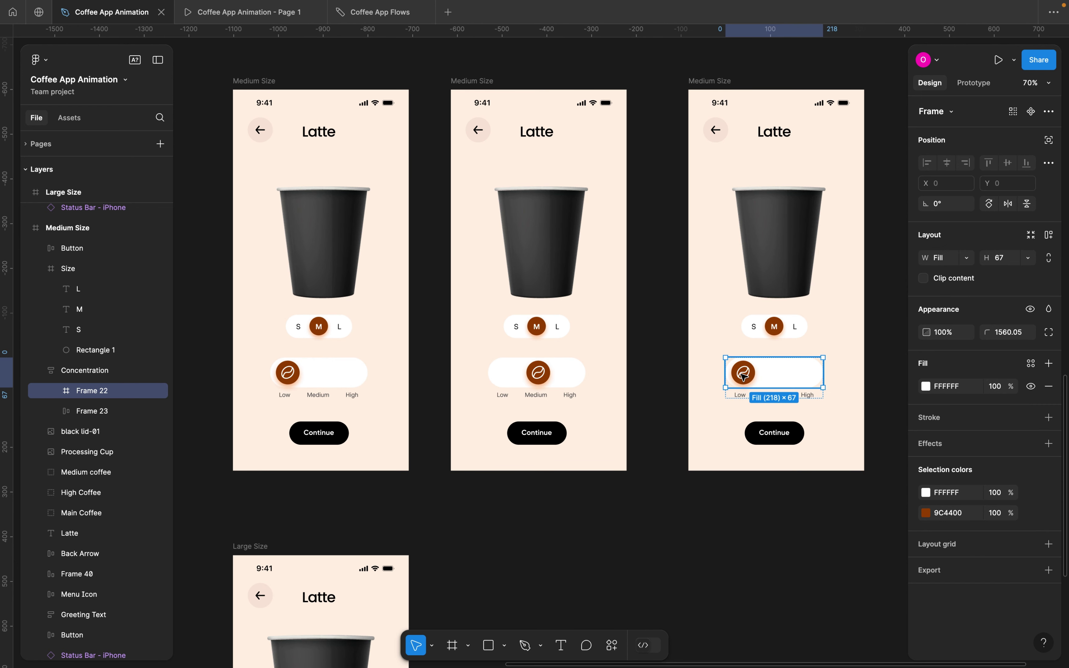
double_click(744, 374)
drag(743, 374, 806, 377)
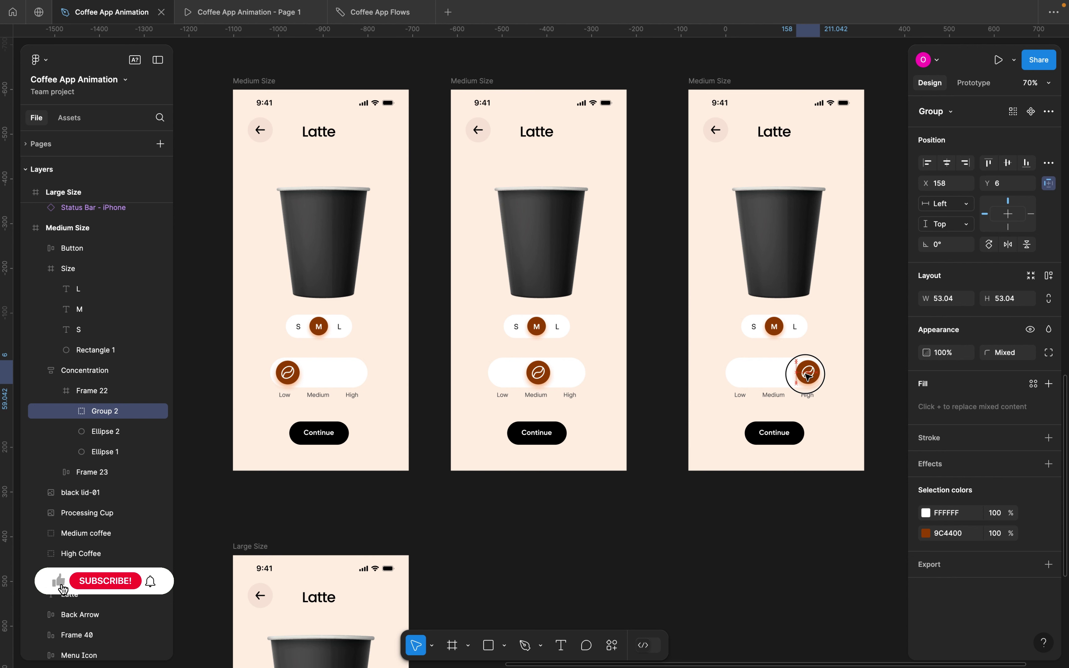
click(663, 383)
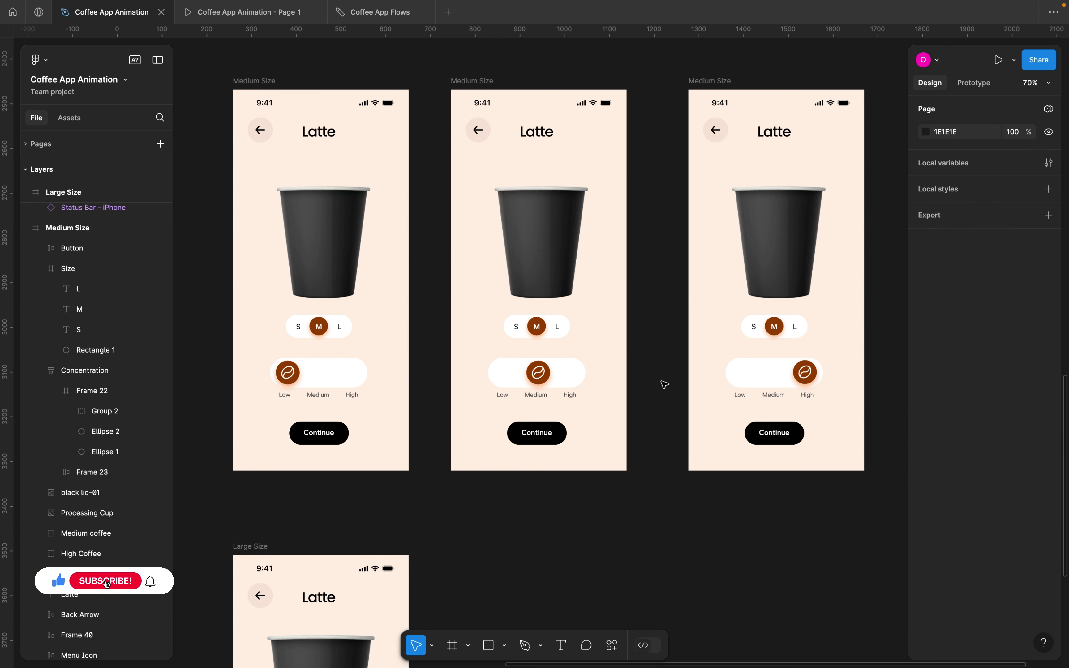
Move the Medium coffee group of the middle Medium Size frame down behind its cup, to X 156, Y 253
click(476, 83)
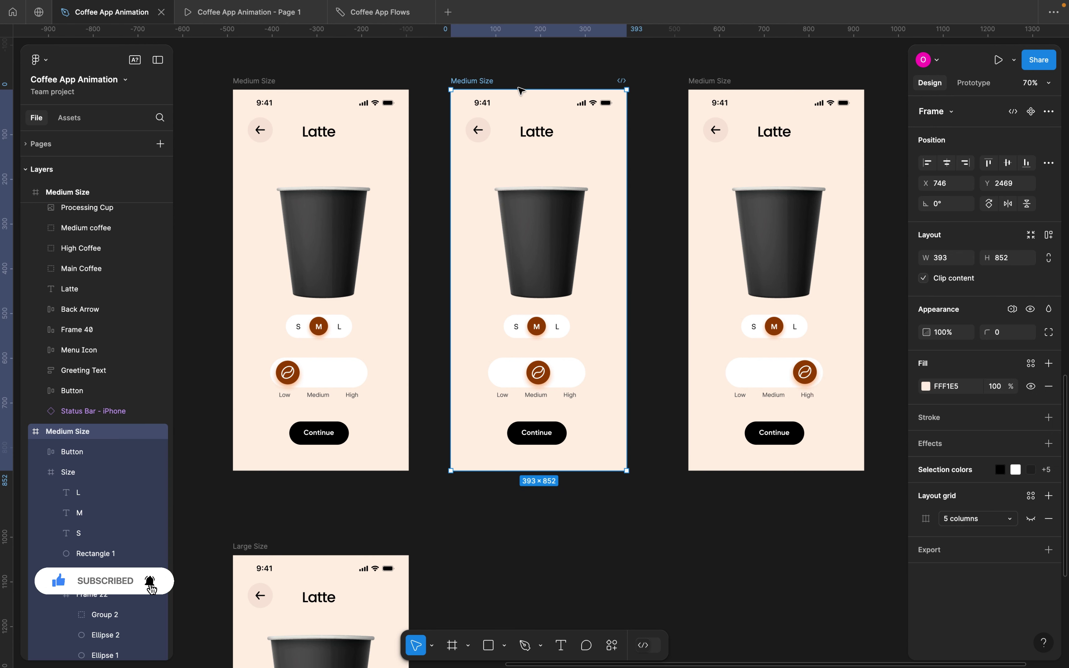
scroll(89, 493, down, 5)
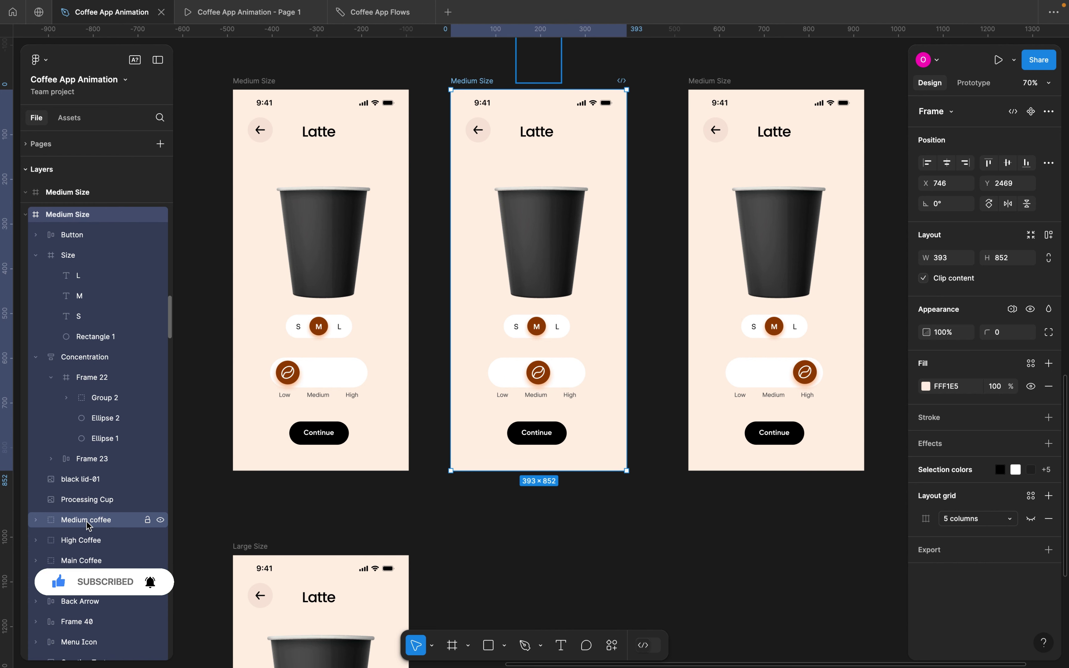
click(87, 522)
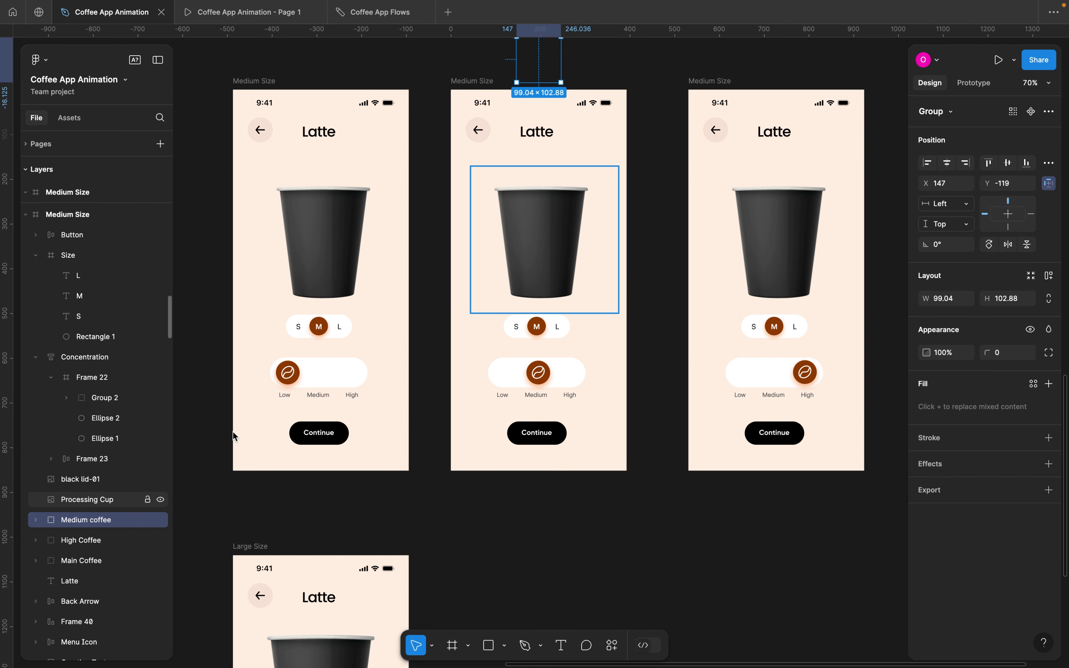
drag(538, 71, 543, 238)
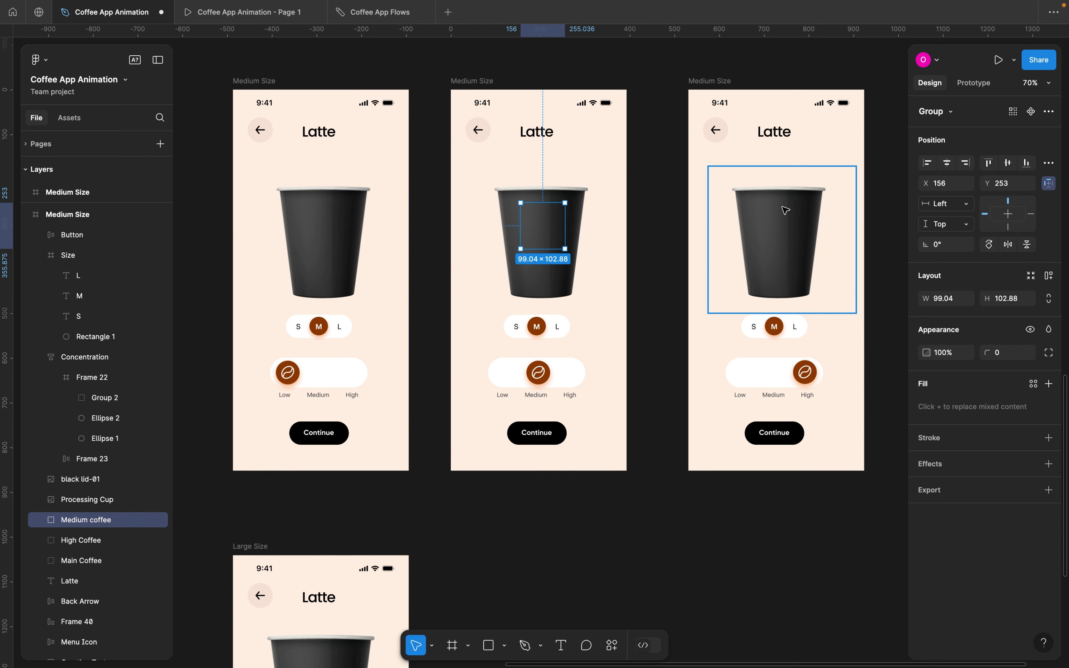
Rename the Medium Size copy whose knob is at High as "Medium Size / high concentration"
click(709, 82)
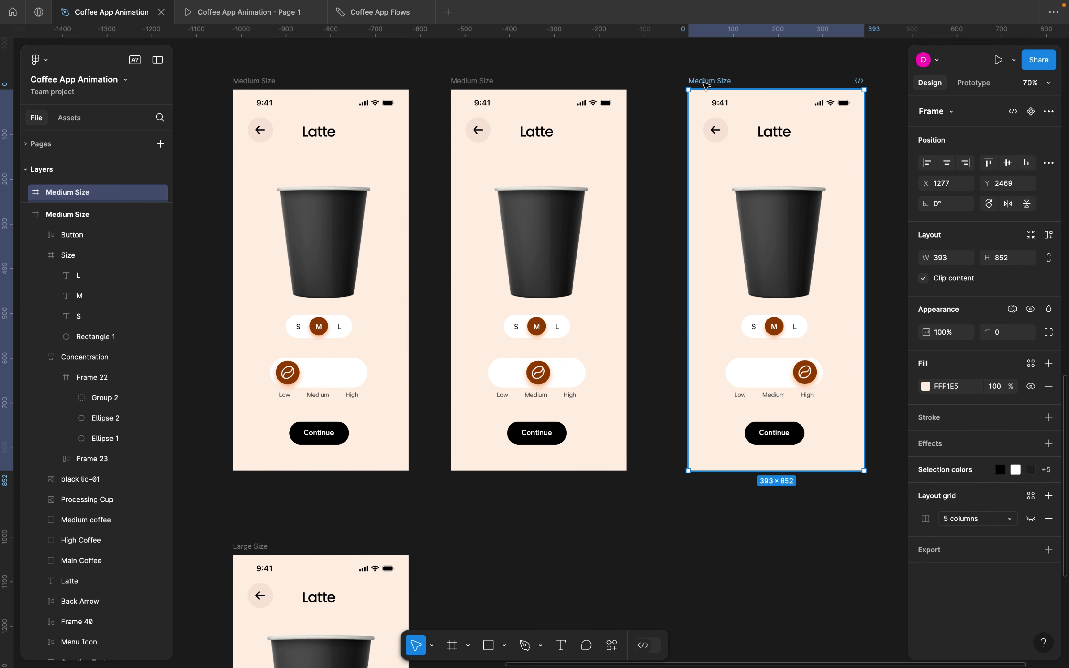
key(Right)
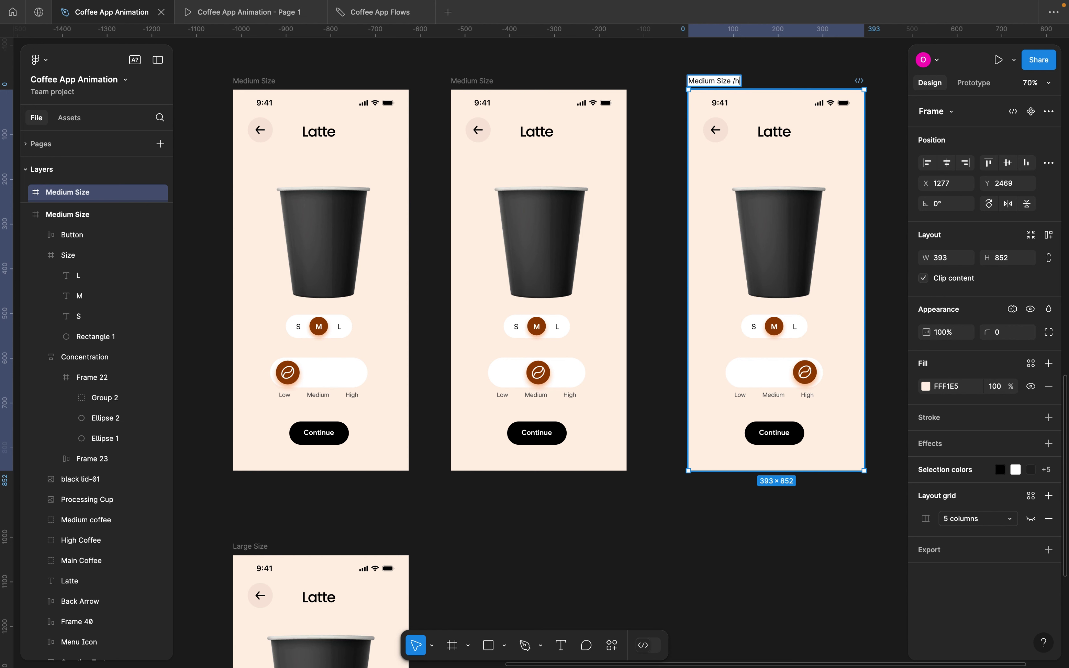
text(/ high concentration)
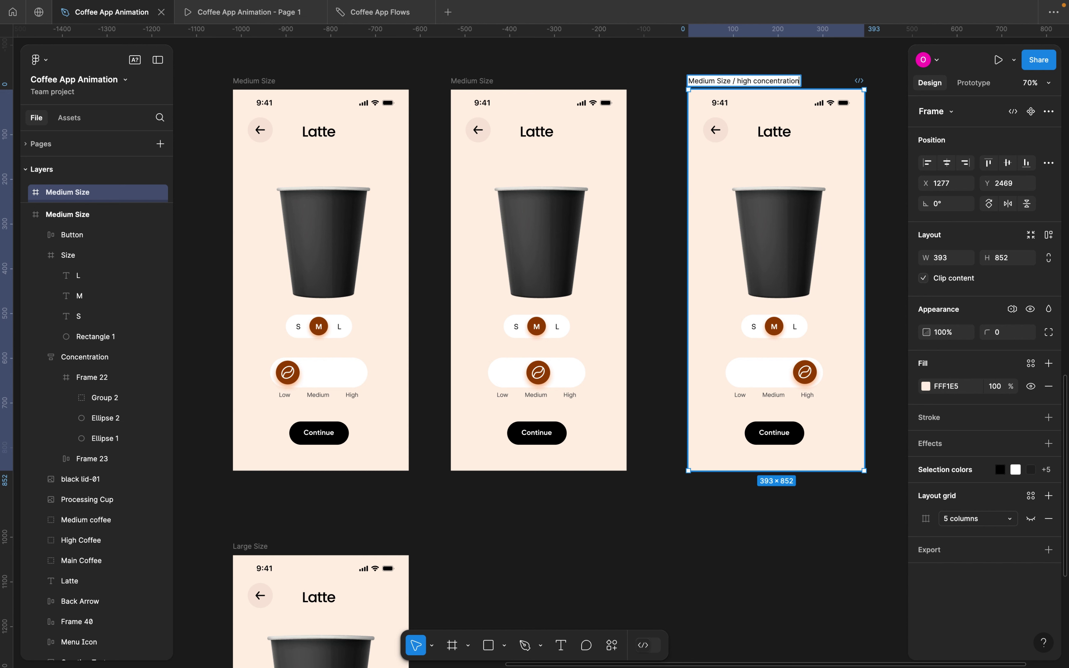
click(656, 67)
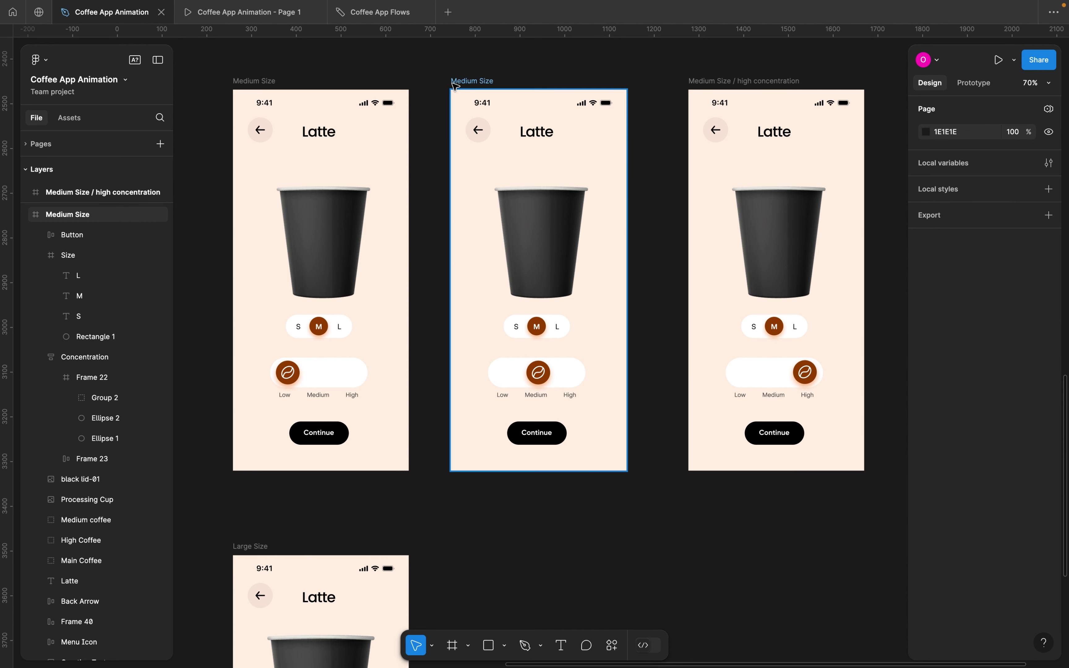
Rename the Medium Size copy whose knob is at Medium as "Medium Size /medium concentration"
double_click(468, 82)
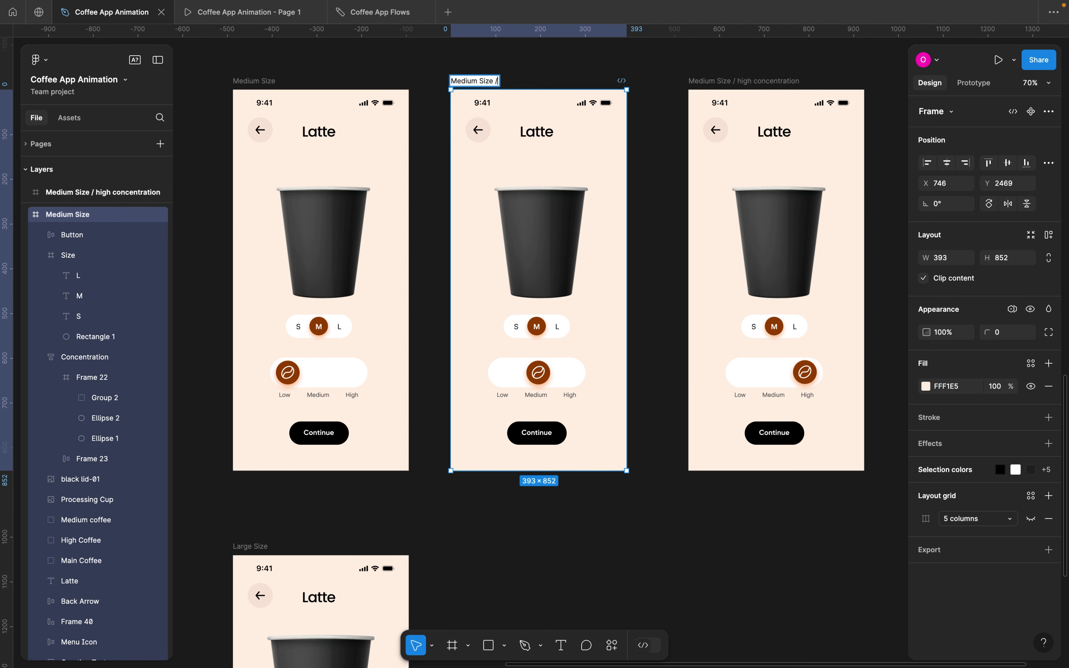
text(/medium concentration)
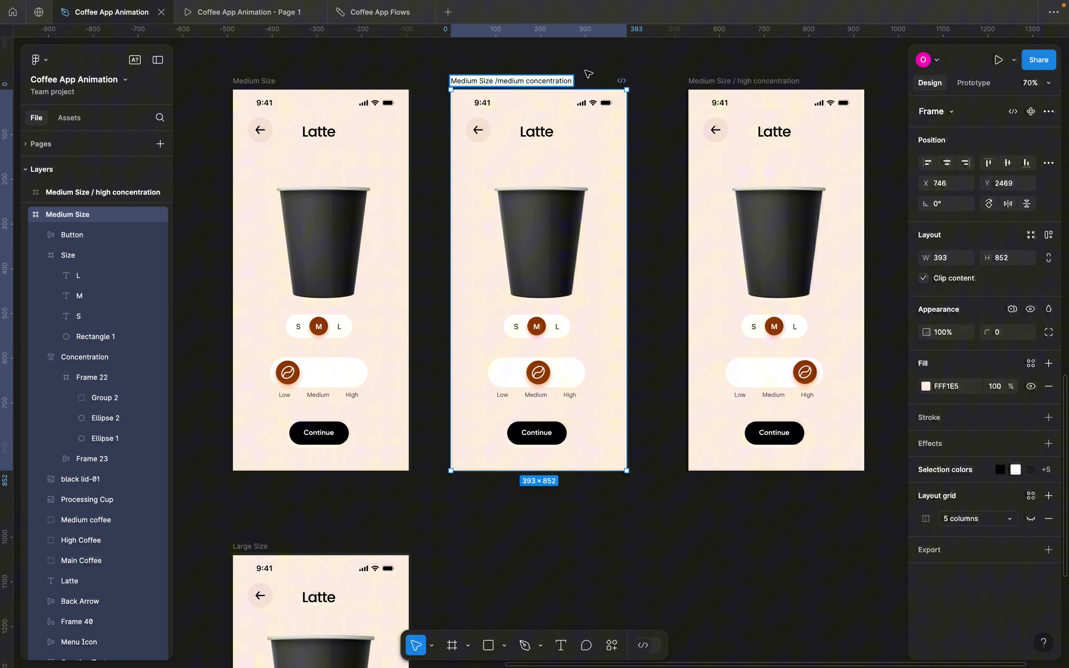
click(636, 114)
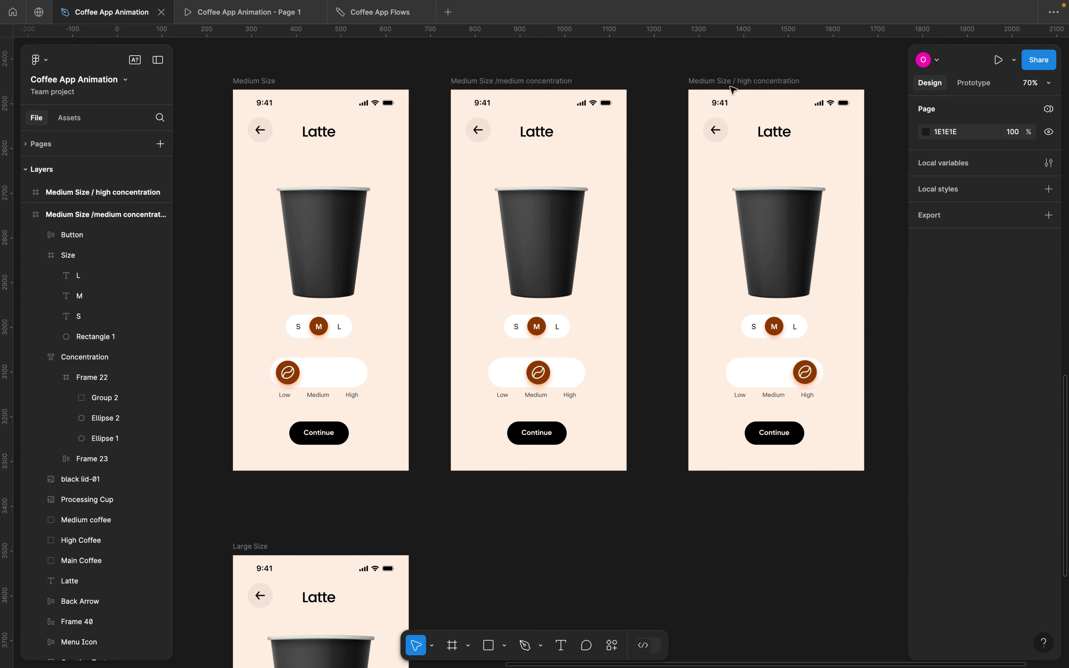
Move the High Coffee group of the Medium Size / high concentration frame down from above the frame to behind its cup
click(734, 82)
scroll(754, 112, right, 5)
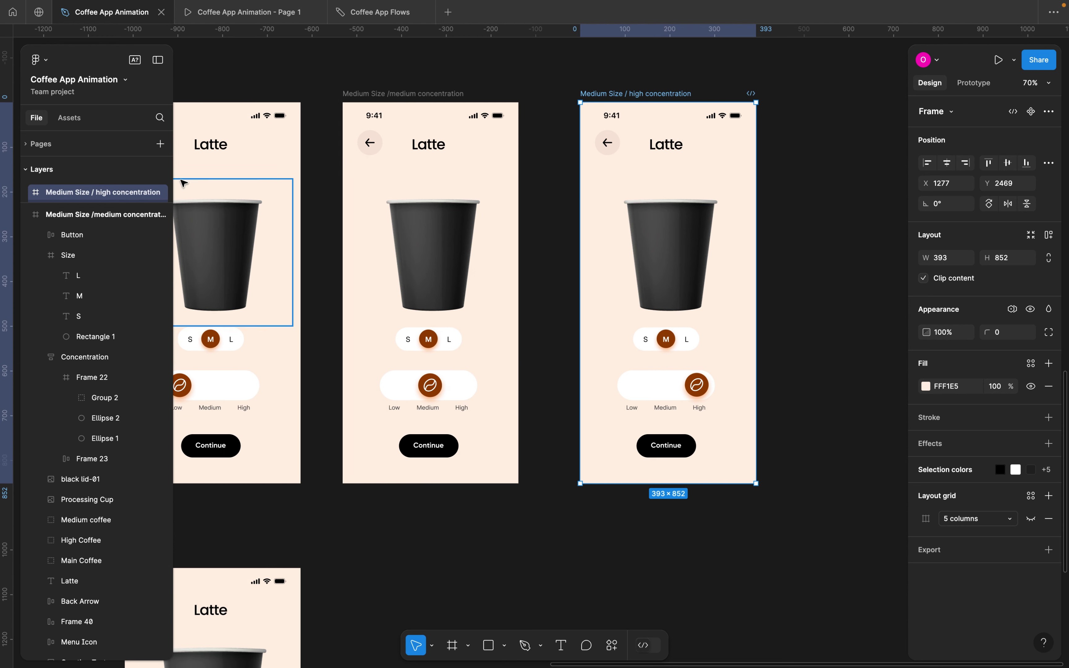
click(25, 192)
scroll(63, 272, down, 2)
scroll(64, 283, up, 3)
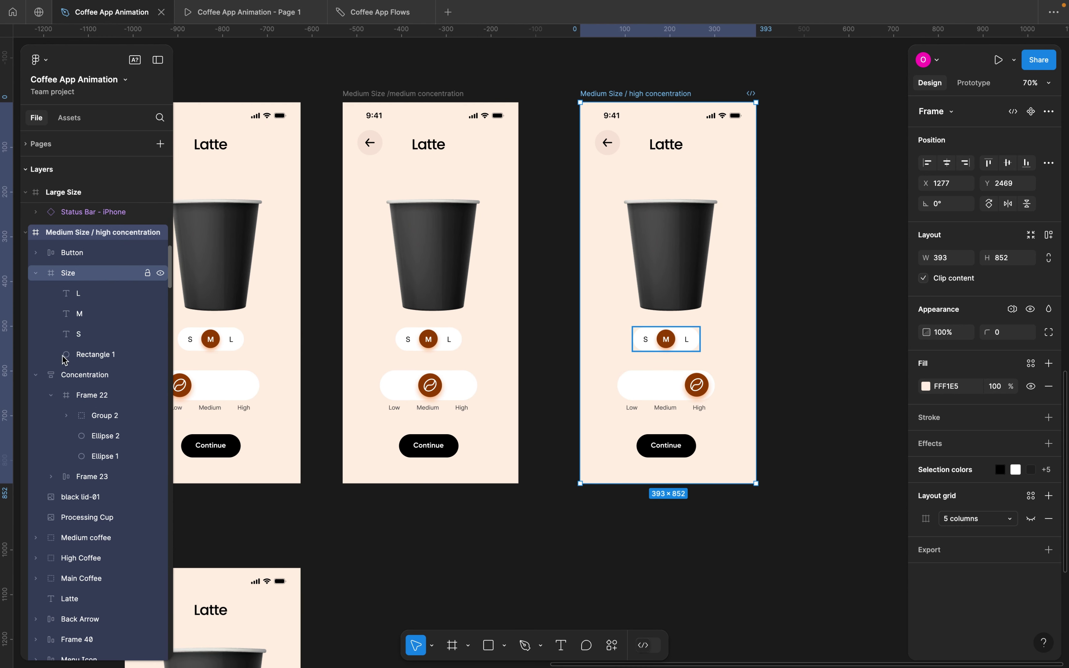
click(78, 560)
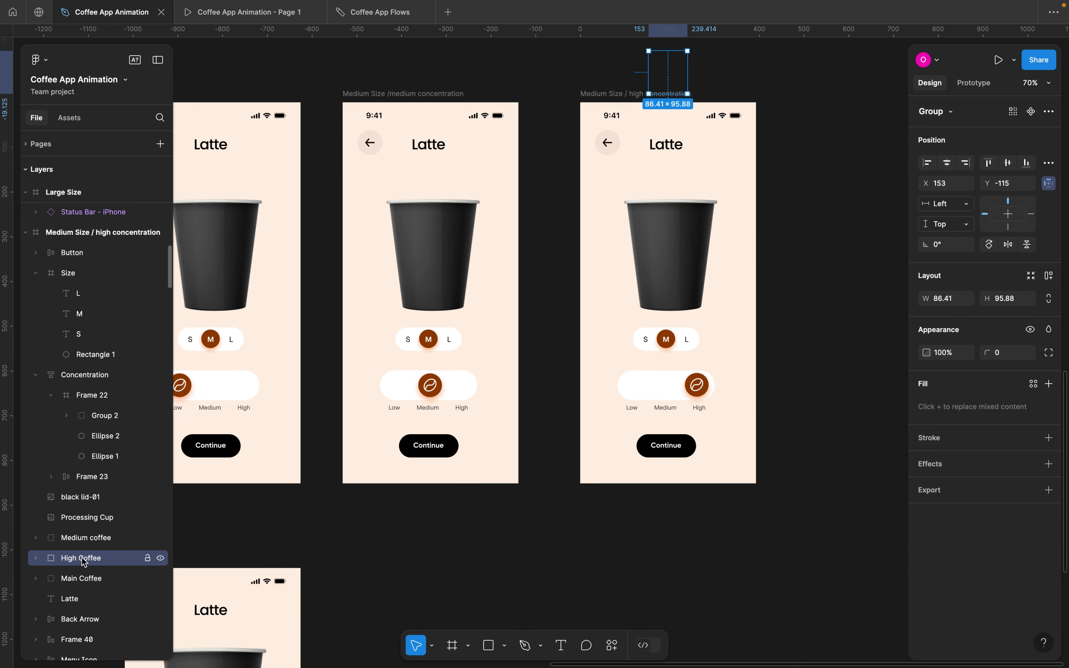
scroll(645, 125, up, 2)
scroll(645, 125, right, 1)
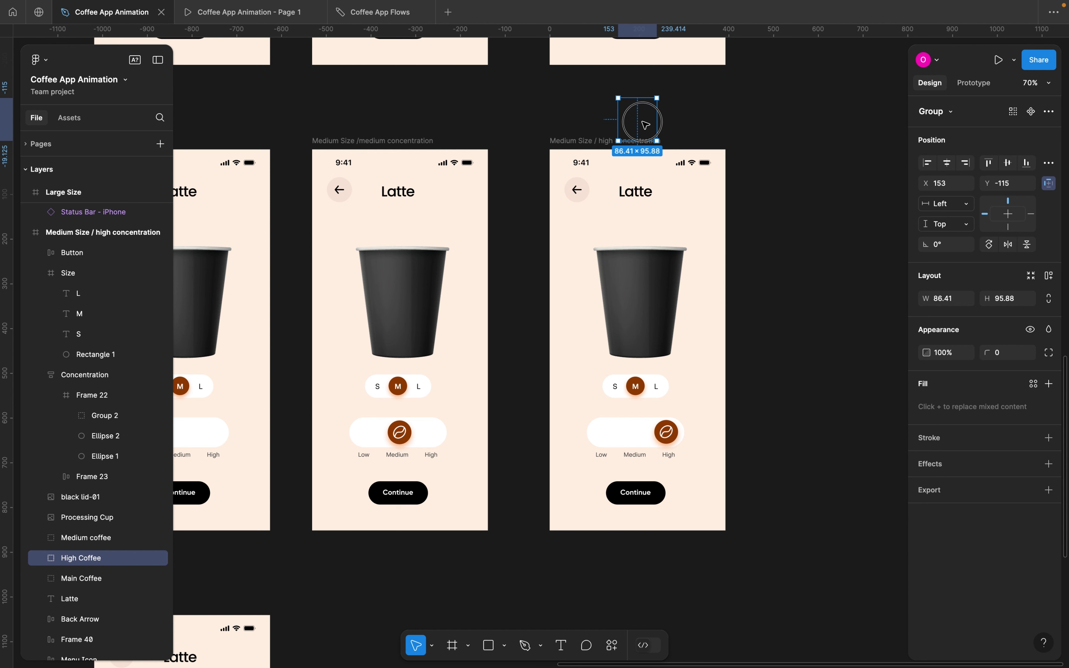
drag(645, 125, 647, 301)
click(754, 267)
scroll(753, 267, down, 2)
scroll(754, 268, left, 3)
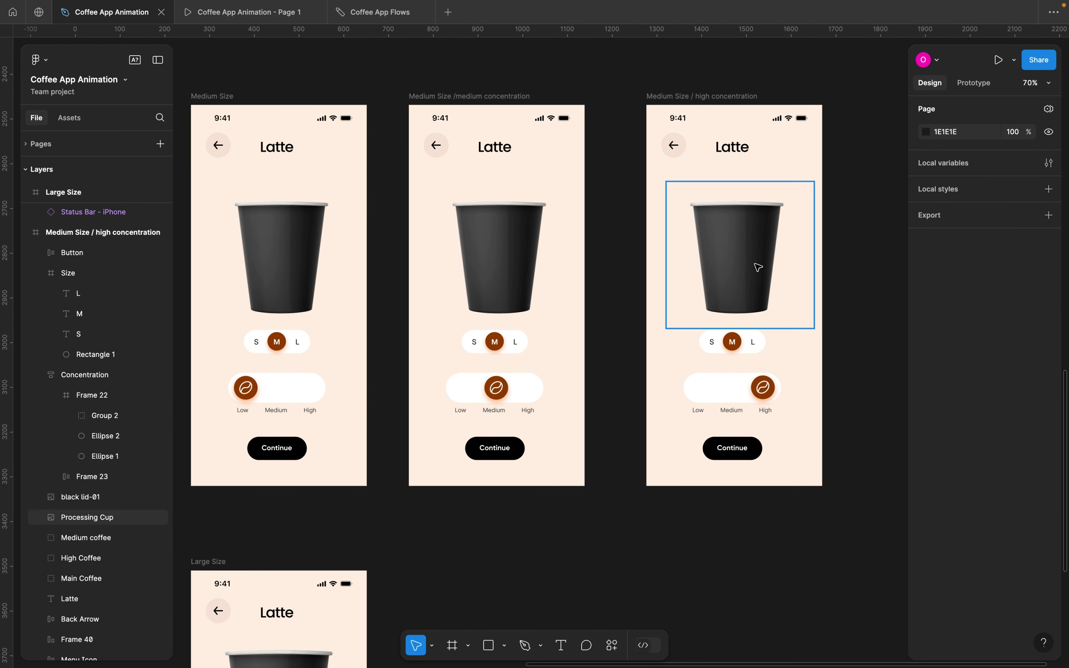
Link the slider knob in the Medium Size frame to the Medium Size /medium concentration frame with an On drag, Smart animate interaction
scroll(754, 267, down, 2)
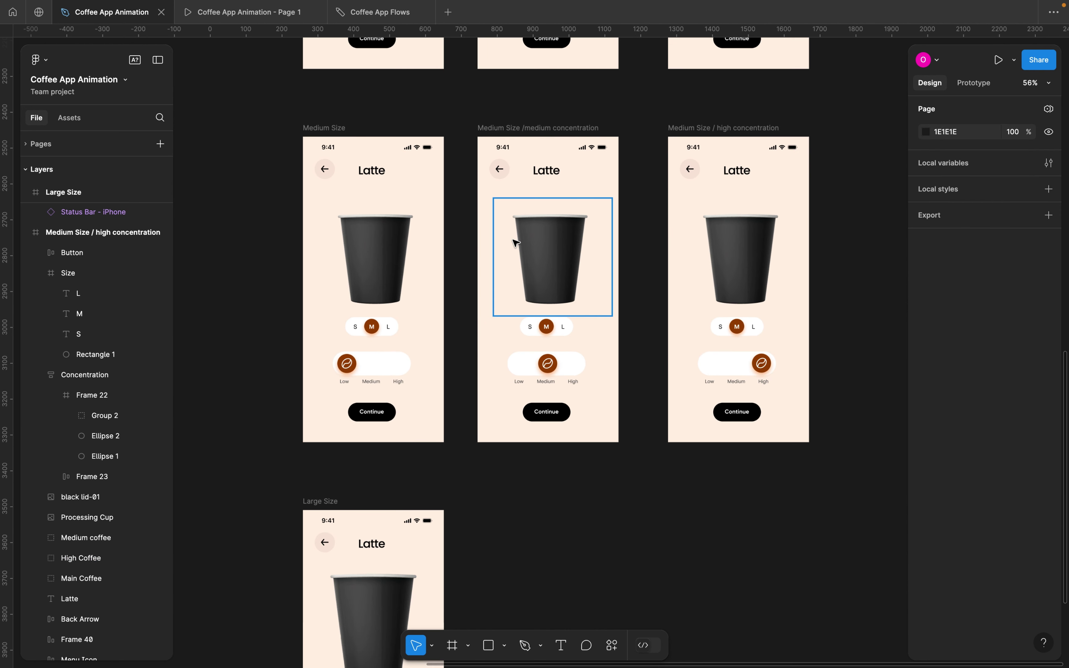
click(351, 367)
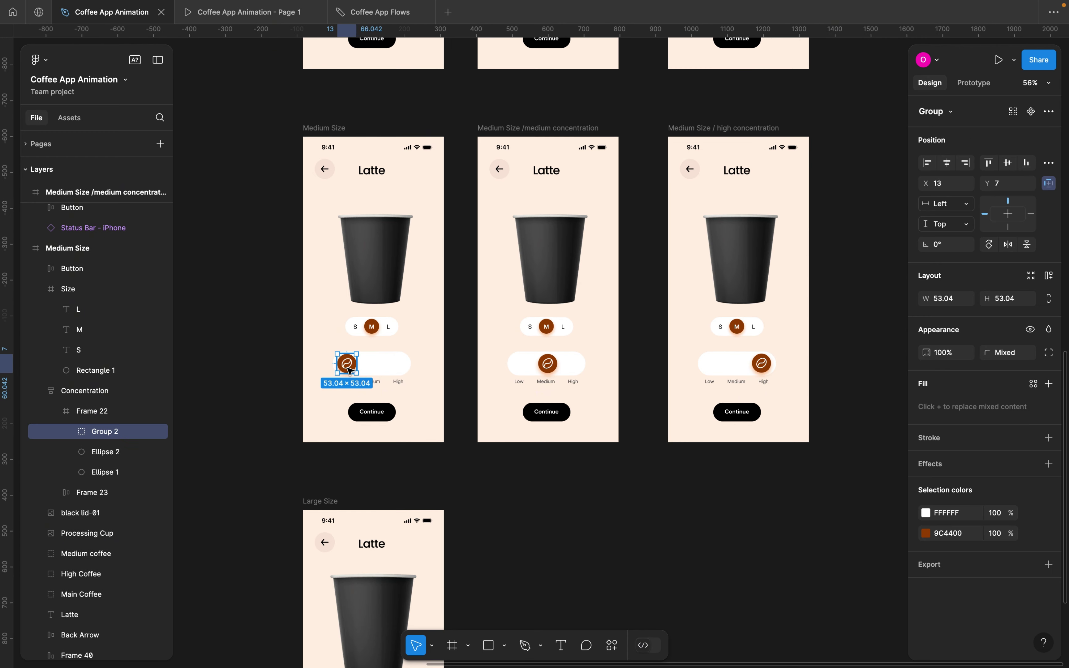
scroll(349, 369, up, 3)
click(973, 83)
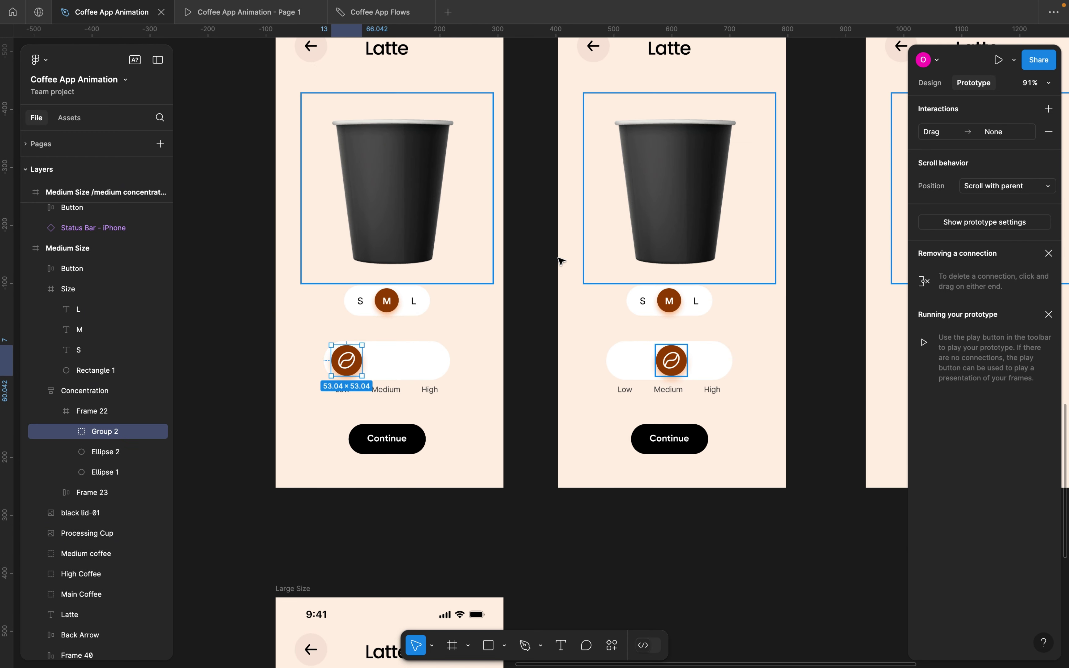
drag(362, 360, 581, 295)
click(573, 305)
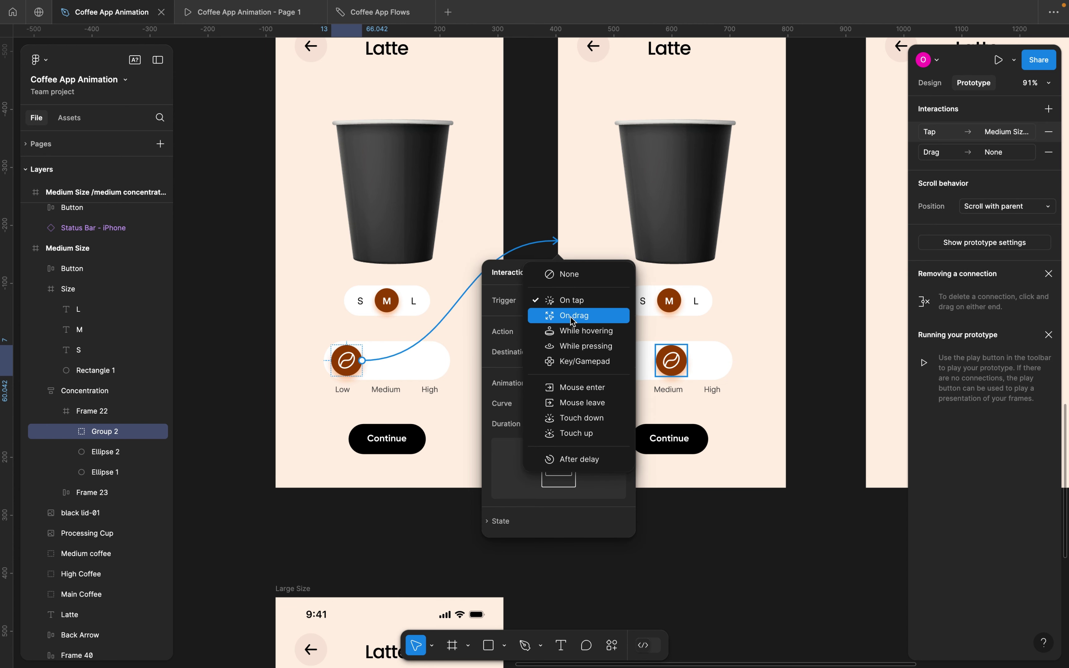
click(573, 319)
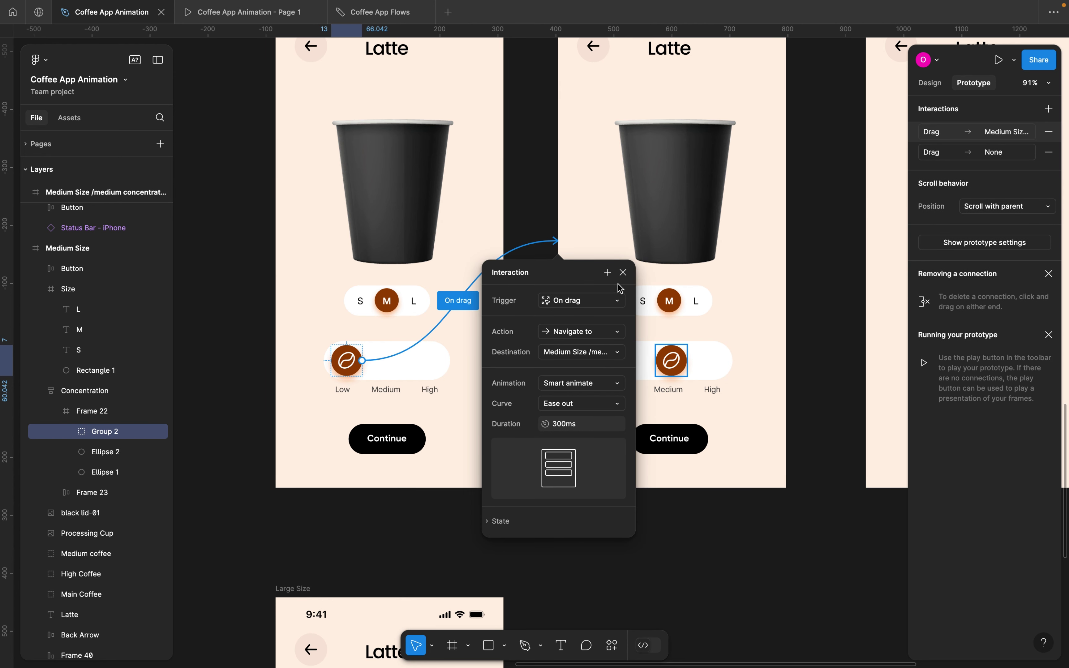
click(623, 273)
Link the slider knob in the Medium Size /medium concentration frame back to the Medium Size frame with an On drag interaction
scroll(624, 310, right, 5)
click(485, 386)
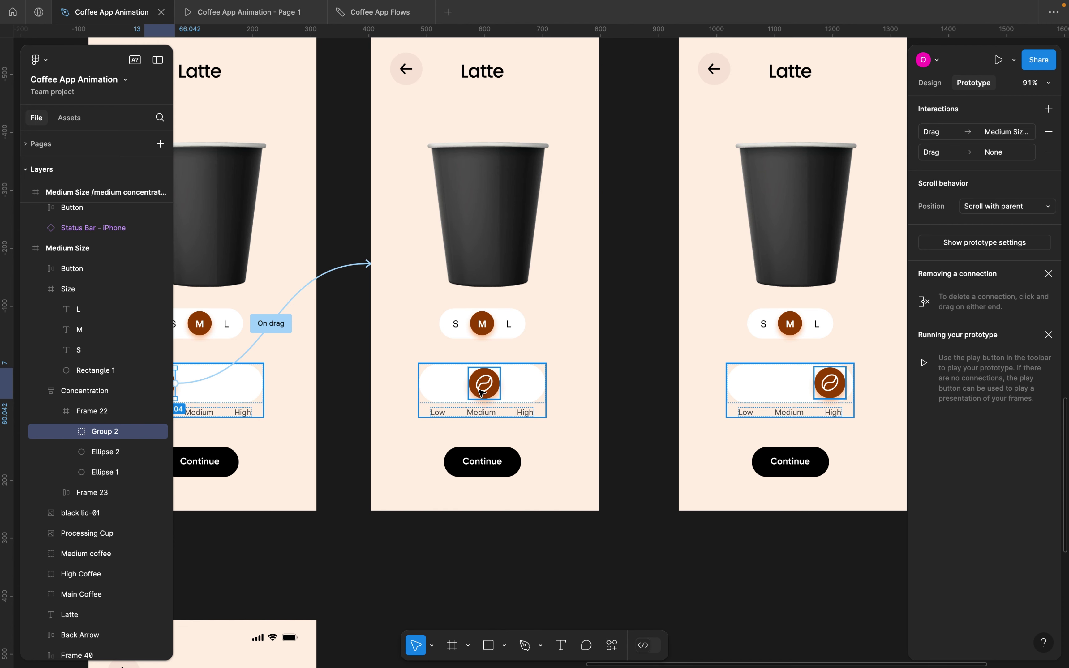
click(486, 386)
drag(469, 383, 318, 353)
click(328, 323)
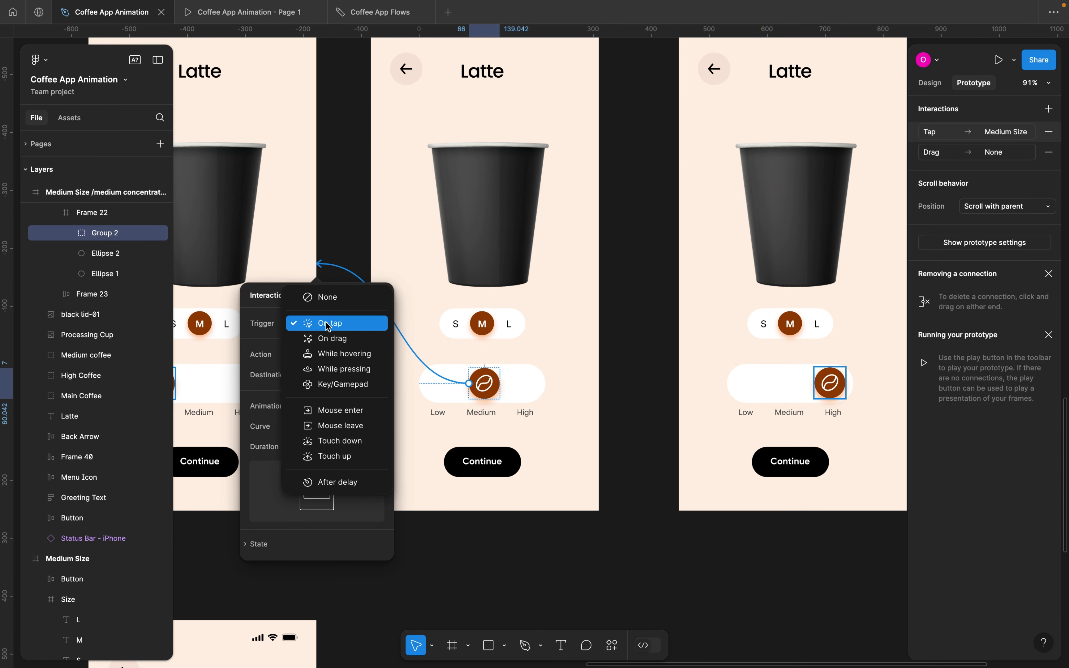
click(328, 338)
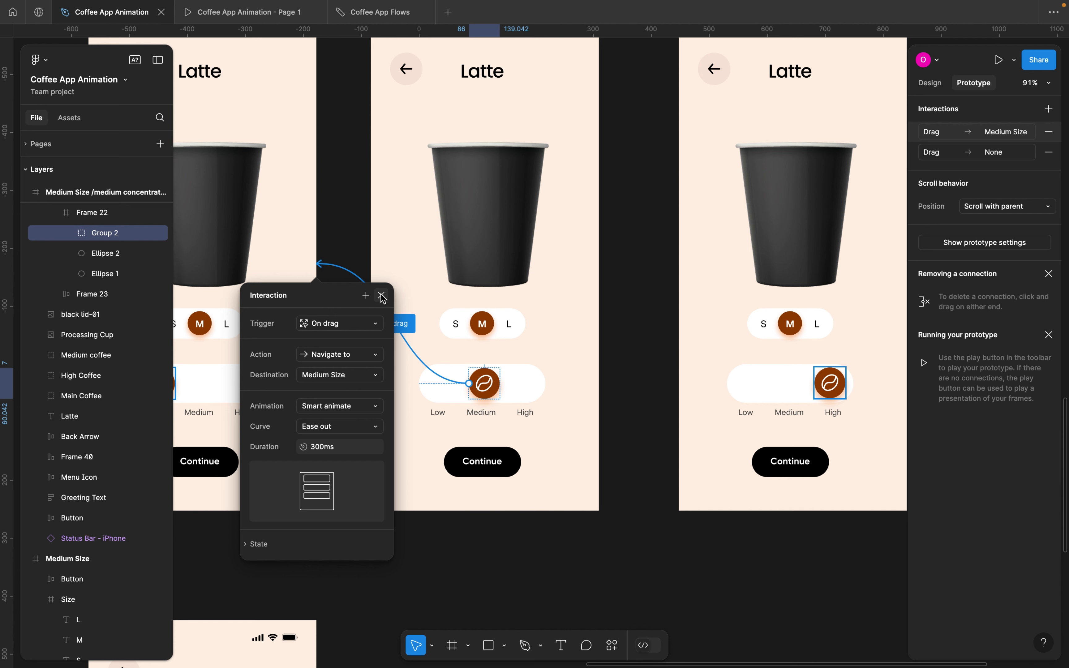
Add an On drag interaction from the medium concentration frame's slider knob to the Medium Size / high concentration frame
click(485, 384)
drag(500, 385, 707, 170)
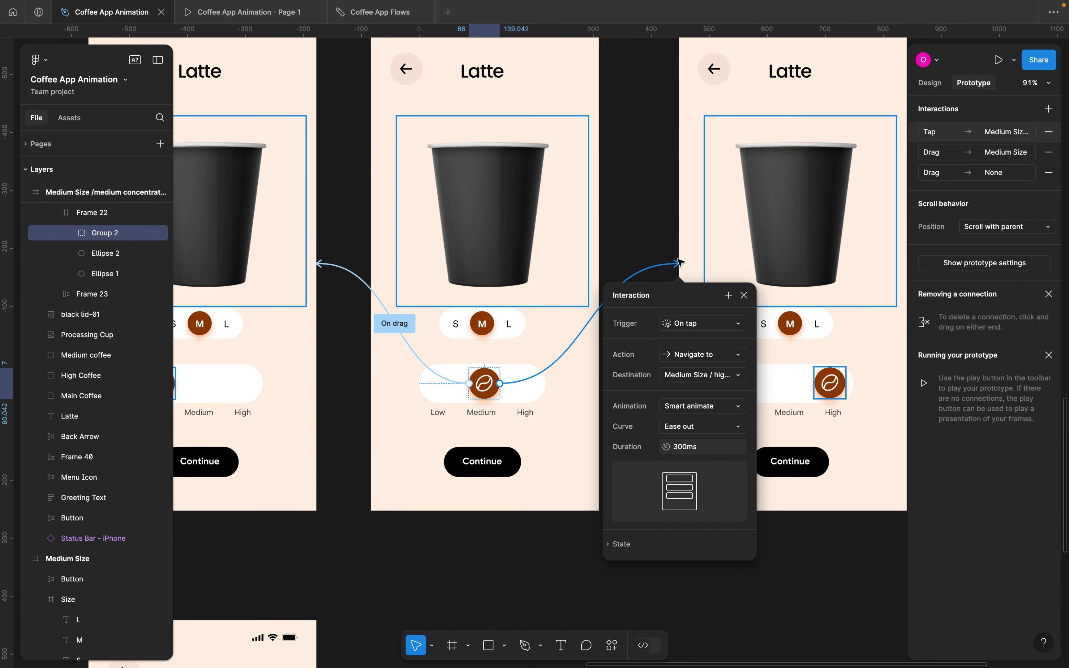
click(692, 324)
click(699, 340)
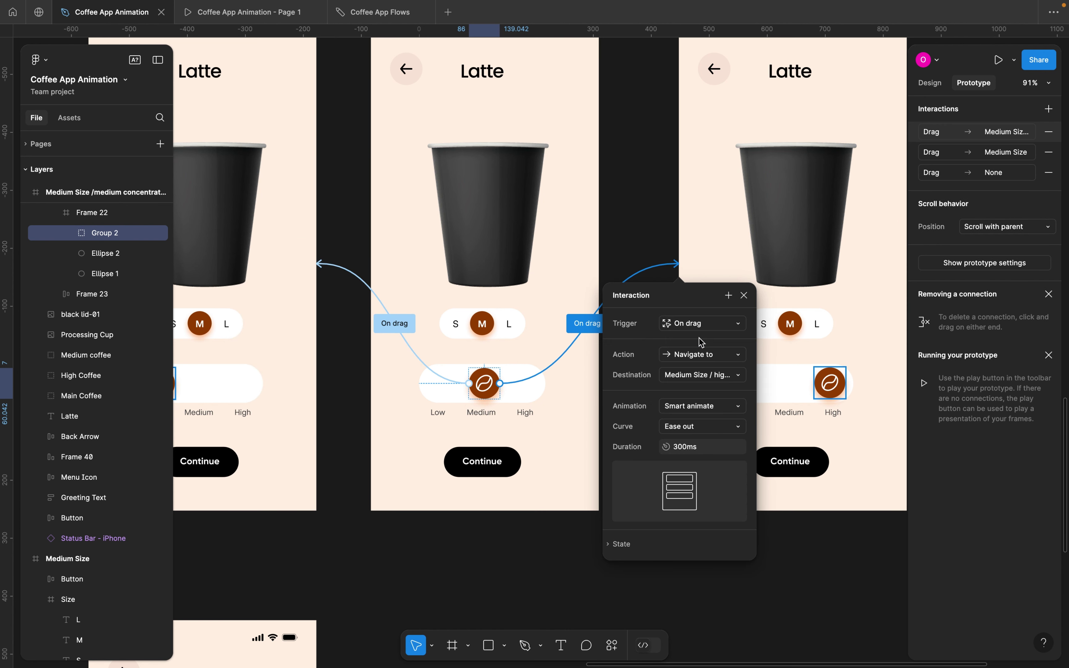
click(744, 296)
Link the slider knob in the Medium Size / high concentration frame back to the medium concentration frame with an On drag interaction
click(827, 381)
double_click(829, 383)
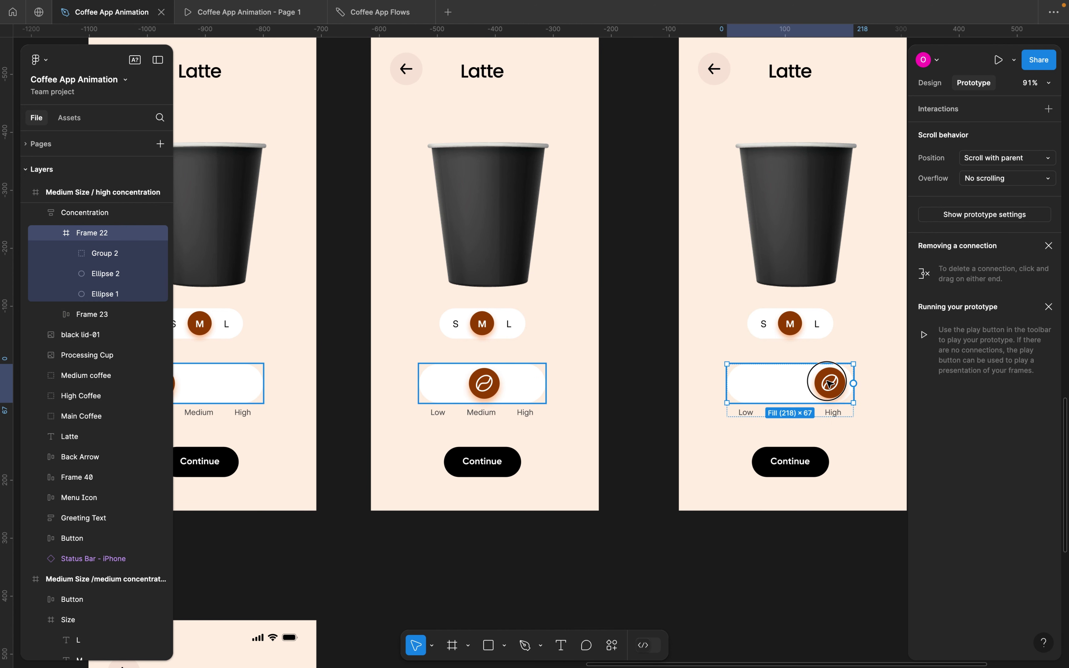
double_click(831, 383)
key(Escape)
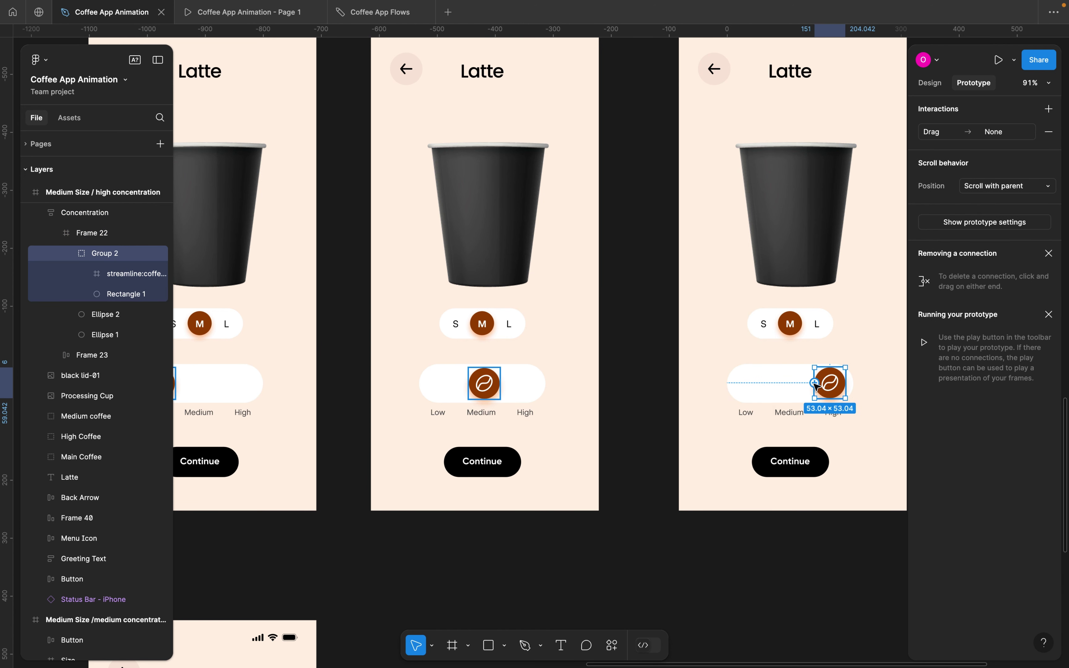
drag(596, 309, 568, 306)
click(614, 323)
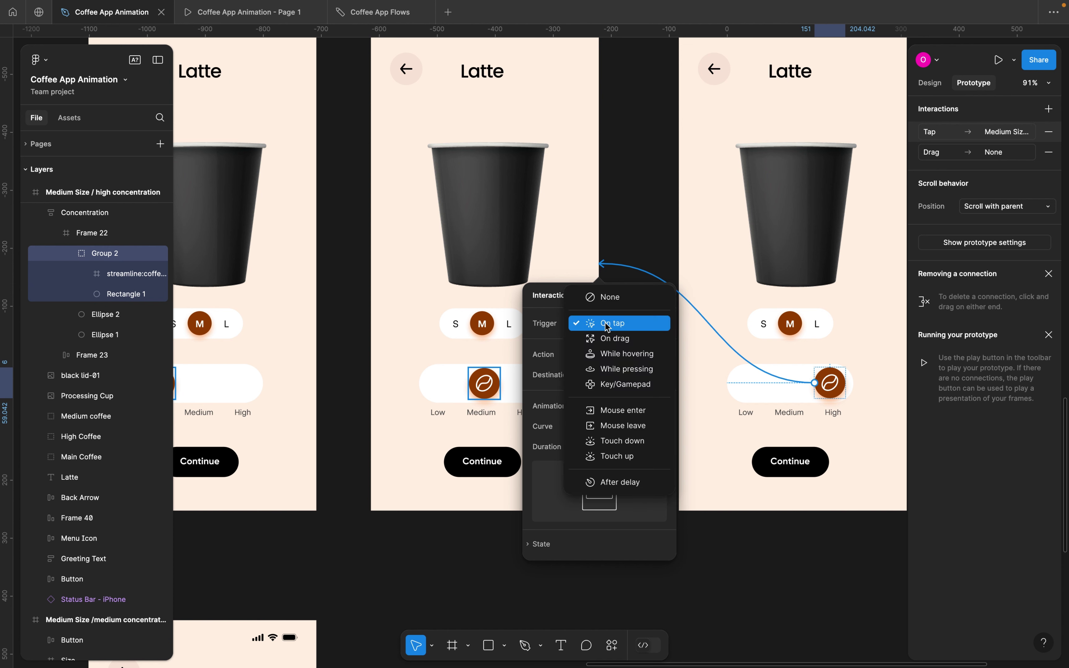
click(617, 339)
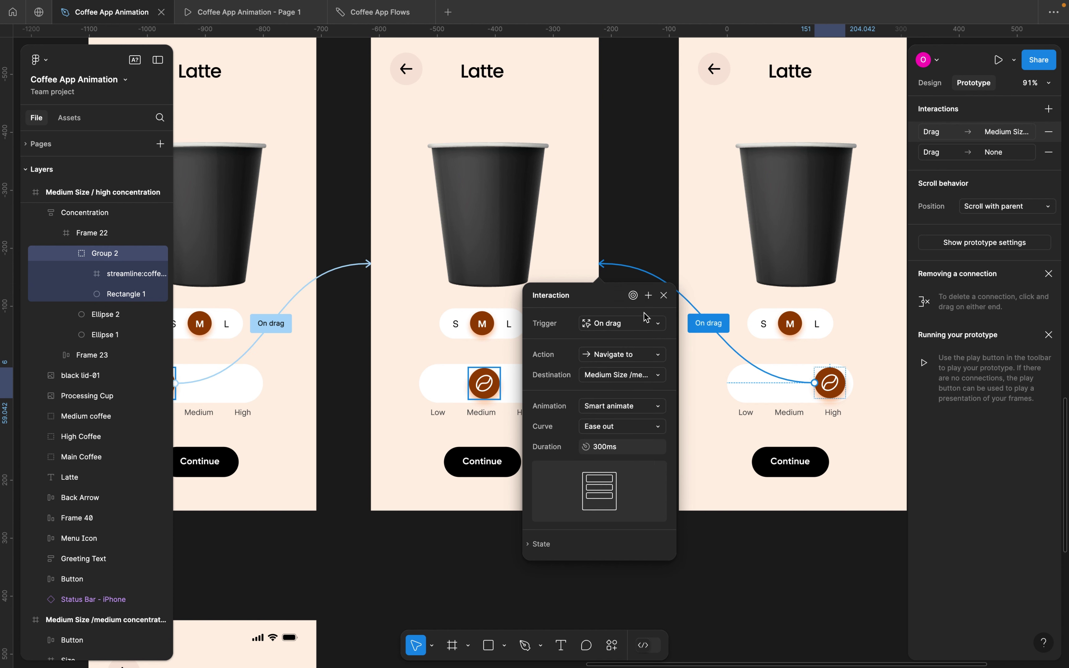
click(663, 295)
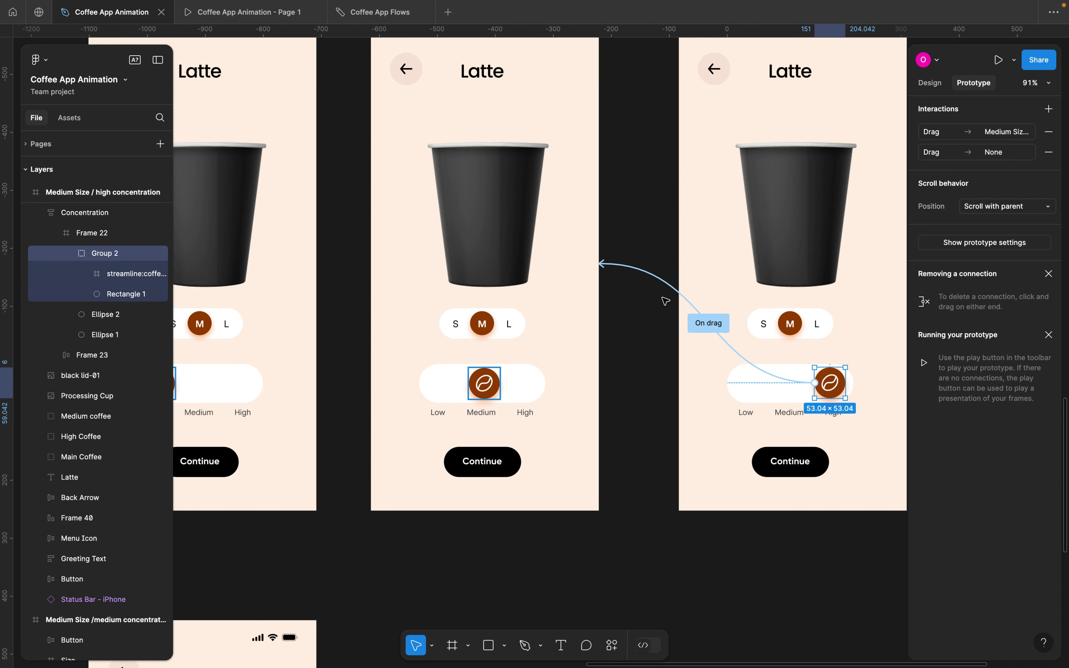
Run the prototype, swipe through the coffee carousel to Latte and open its customisation screen
click(998, 60)
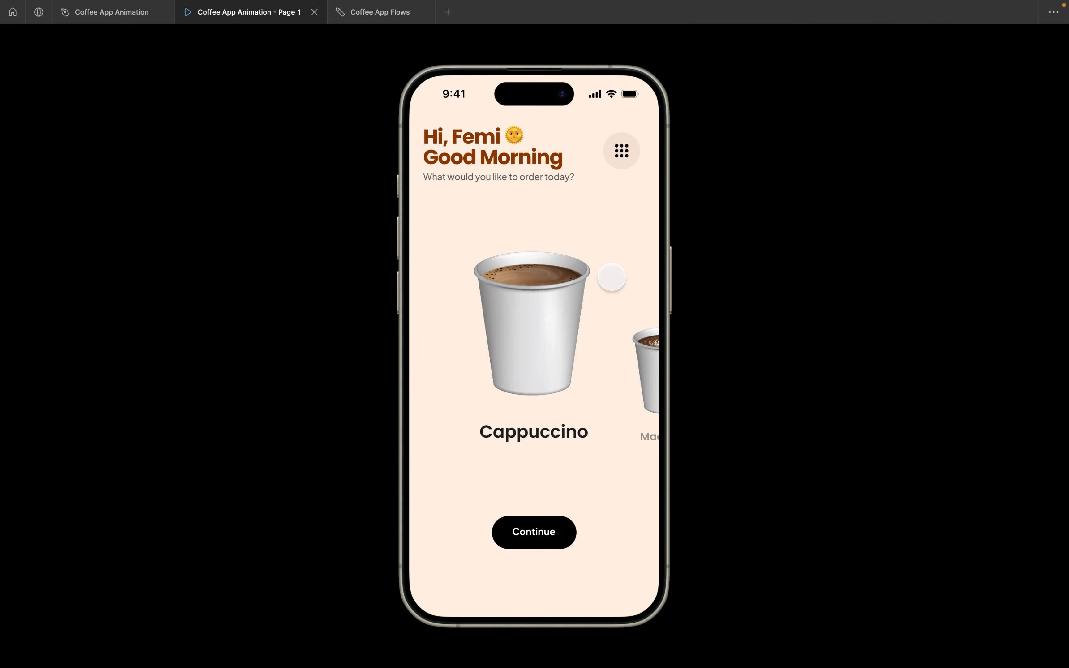
drag(552, 316, 489, 310)
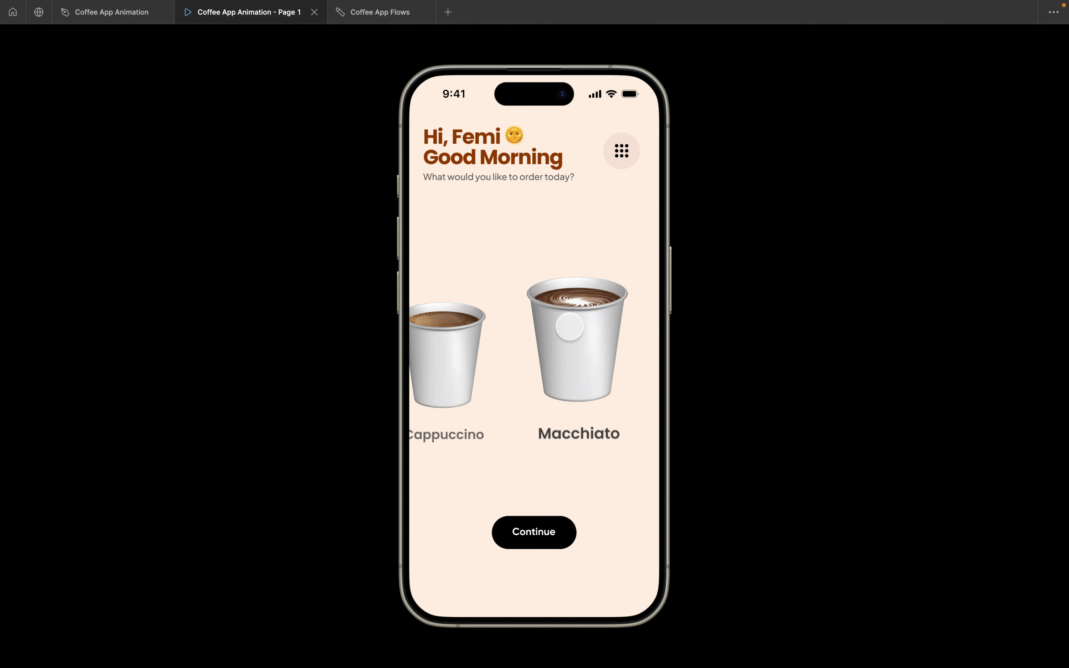
drag(587, 321, 479, 342)
drag(557, 354, 461, 336)
click(533, 324)
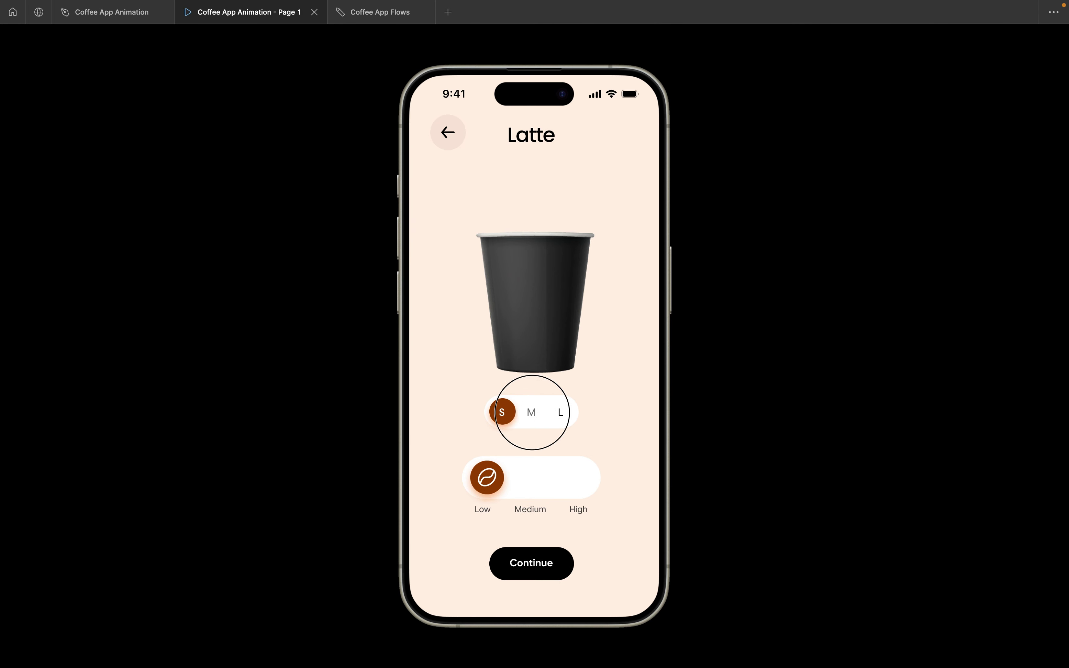
Test the cup size selector in the prototype by switching between sizes M, L and S
click(532, 413)
click(557, 412)
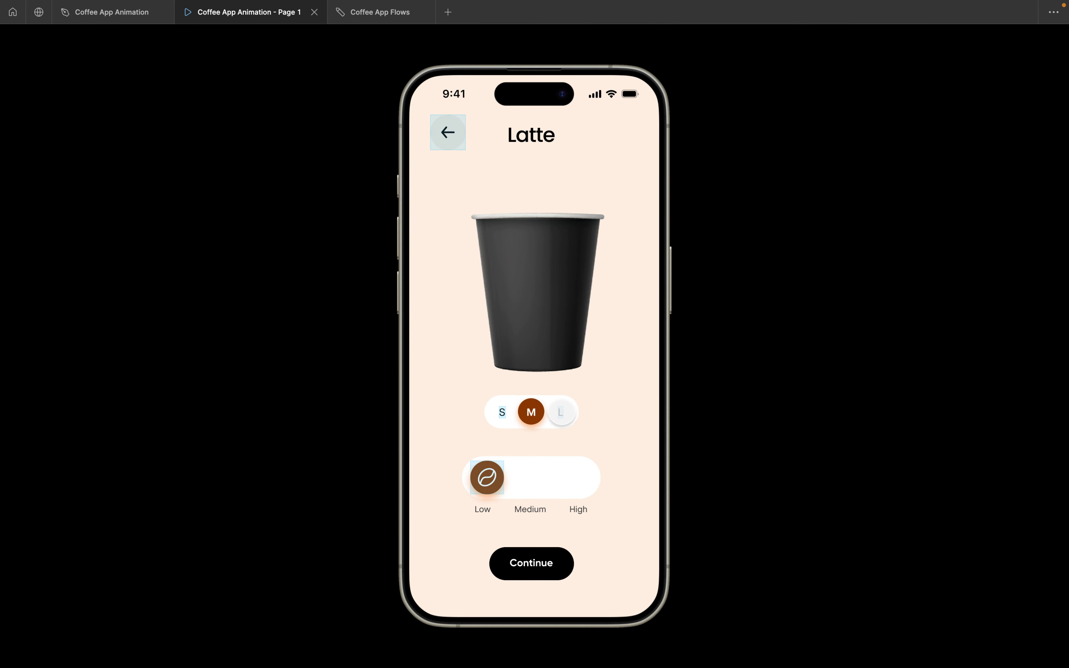
click(558, 413)
click(502, 412)
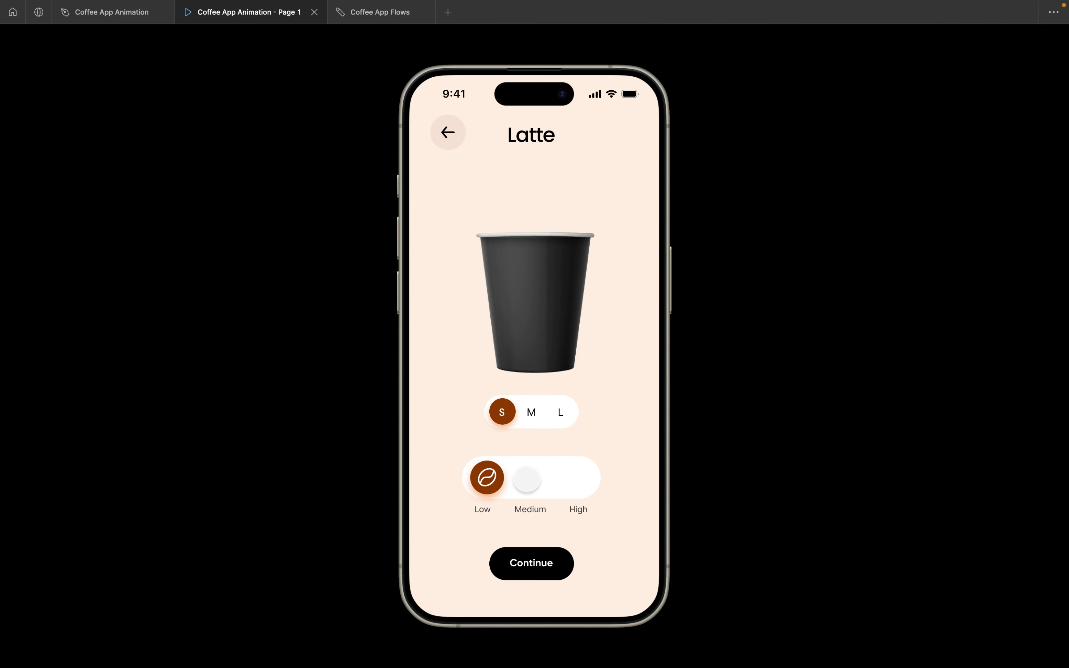
Test the concentration slider for sizes S and M in the prototype, and return to the Coffee App Animation design file
click(529, 473)
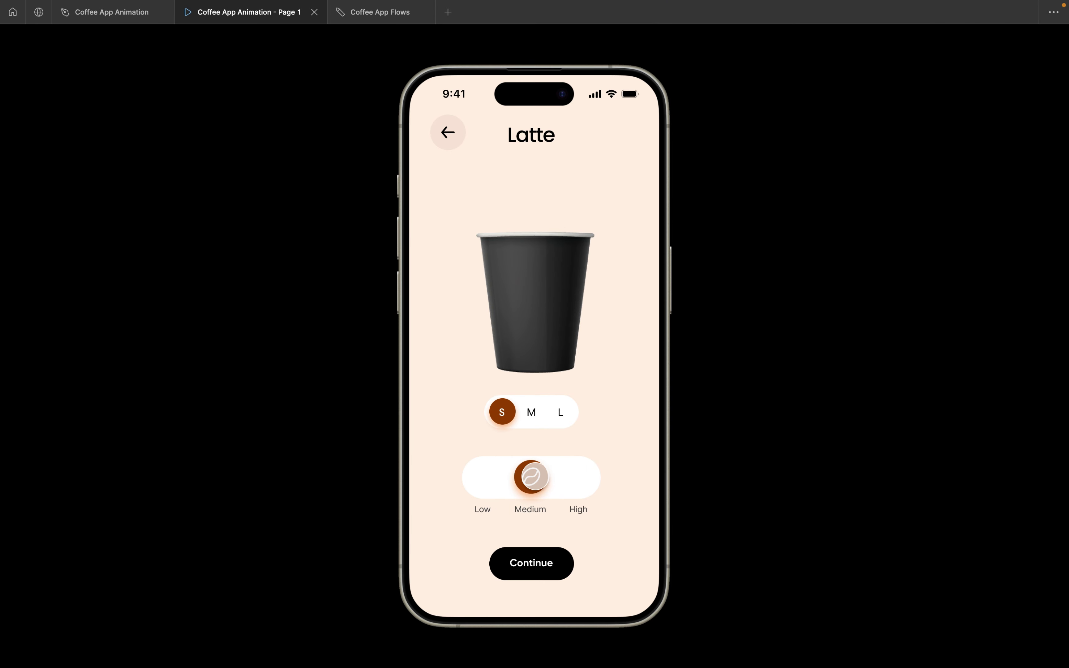
click(573, 477)
click(529, 476)
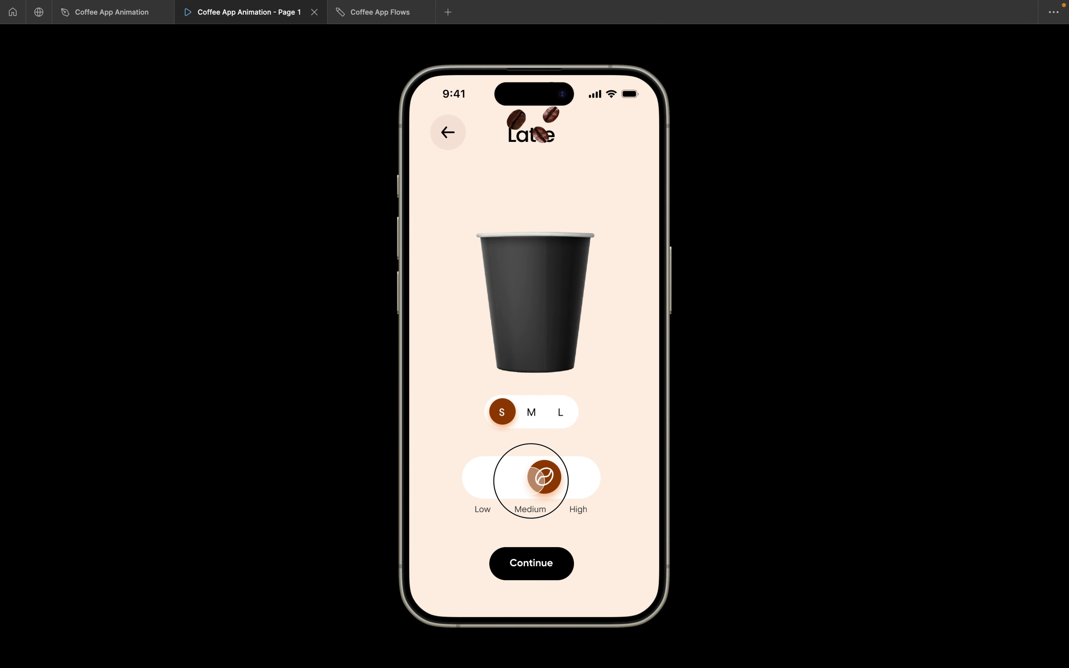
click(490, 479)
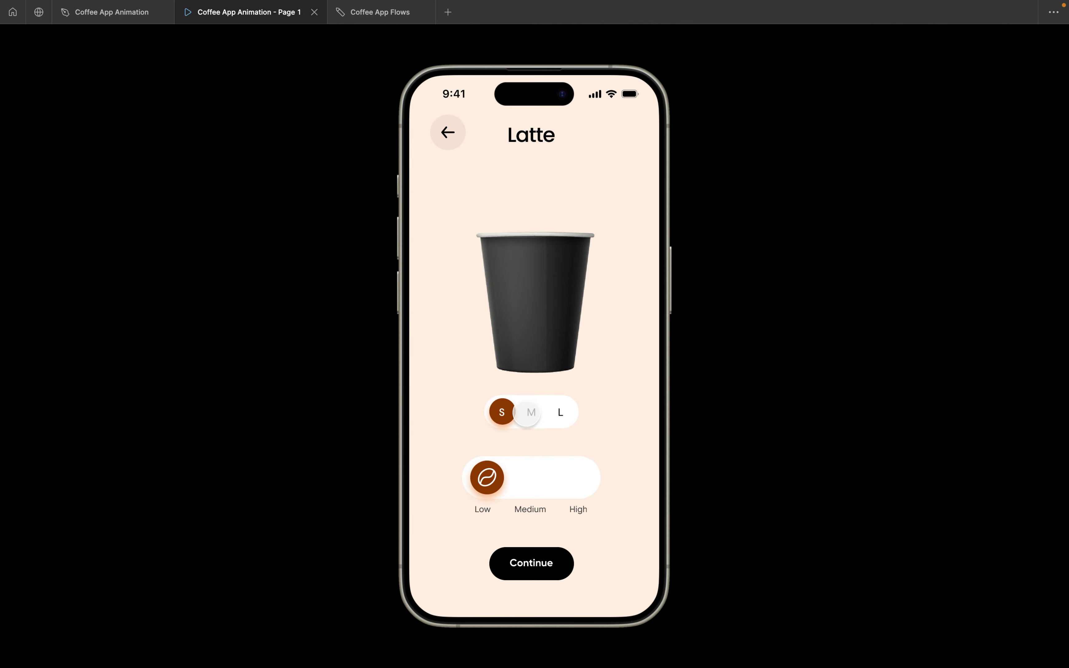
click(532, 412)
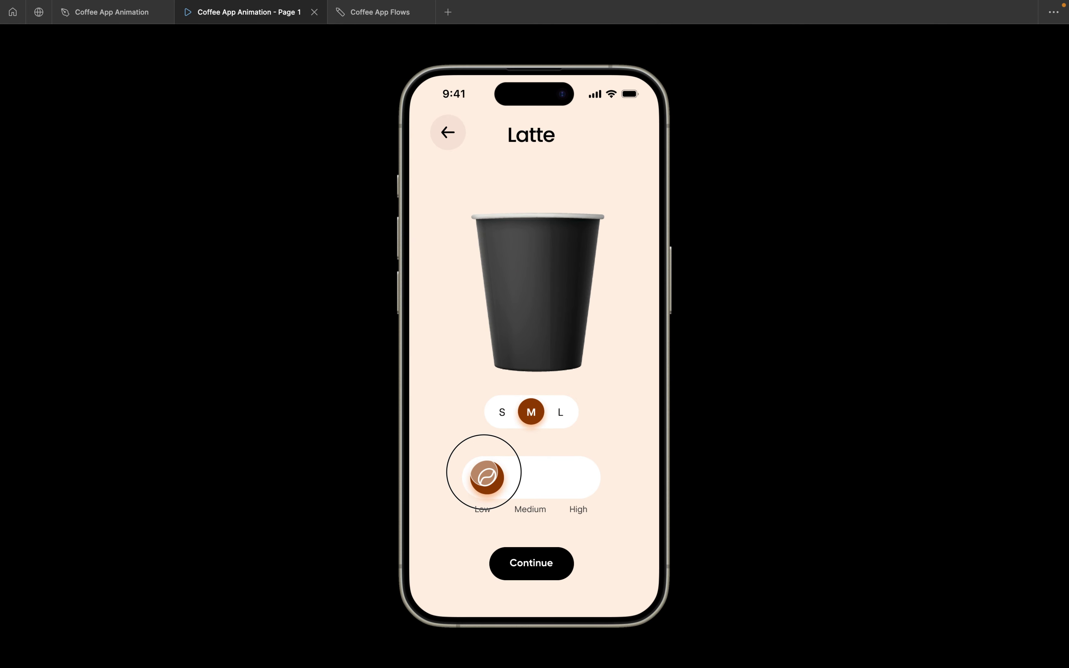
mouse_move(484, 472)
mouse_down()
mouse_move(590, 474)
mouse_move(488, 477)
mouse_up()
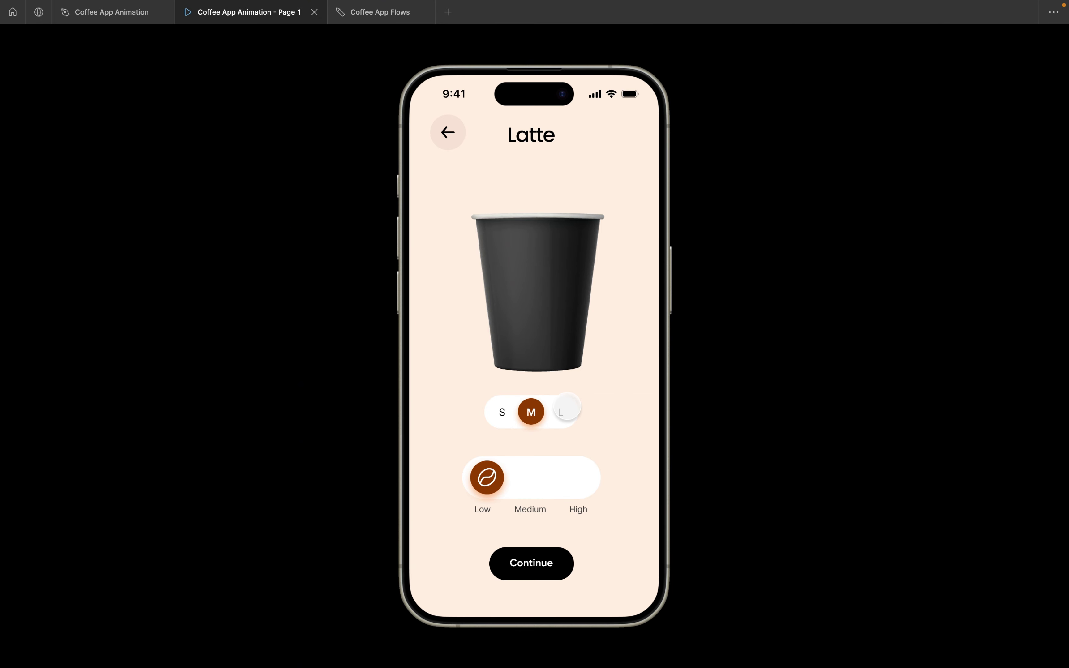
click(113, 13)
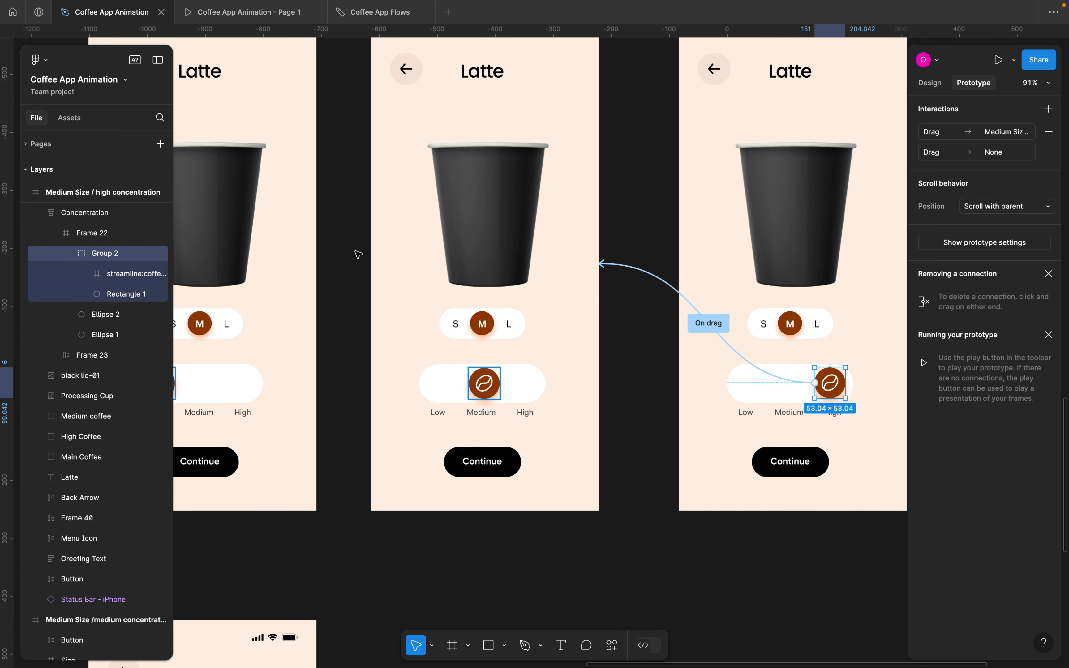
Duplicate the Large Size frame twice, placing the copies in its row at X 746 and X 1277, Y 3510
scroll(358, 255, down, 5)
scroll(420, 398, down, 3)
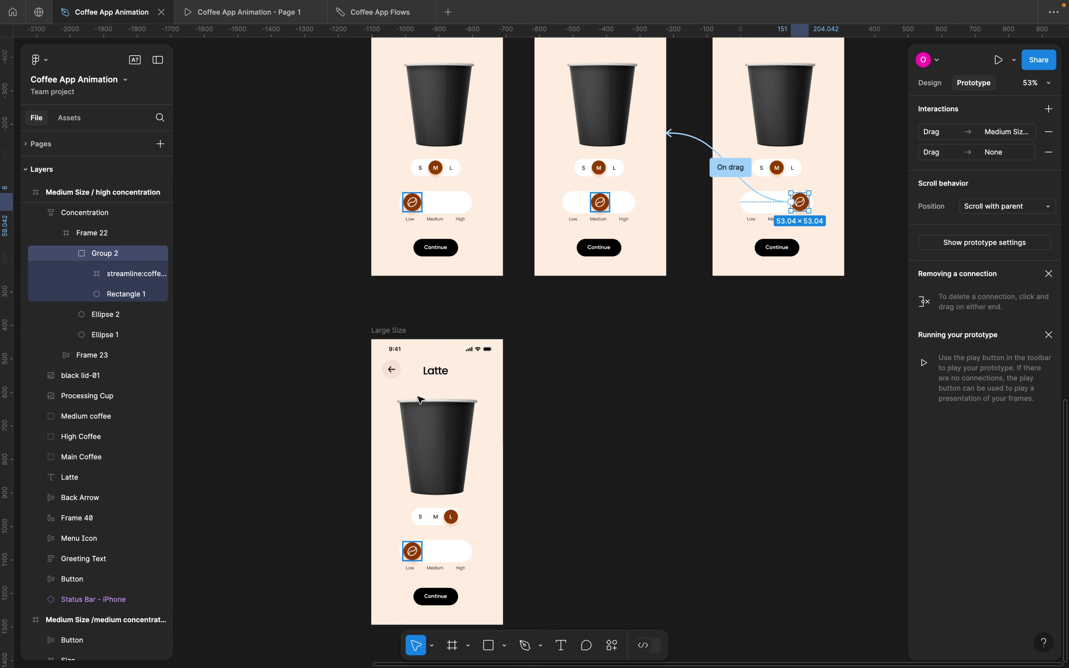
scroll(421, 400, down, 2)
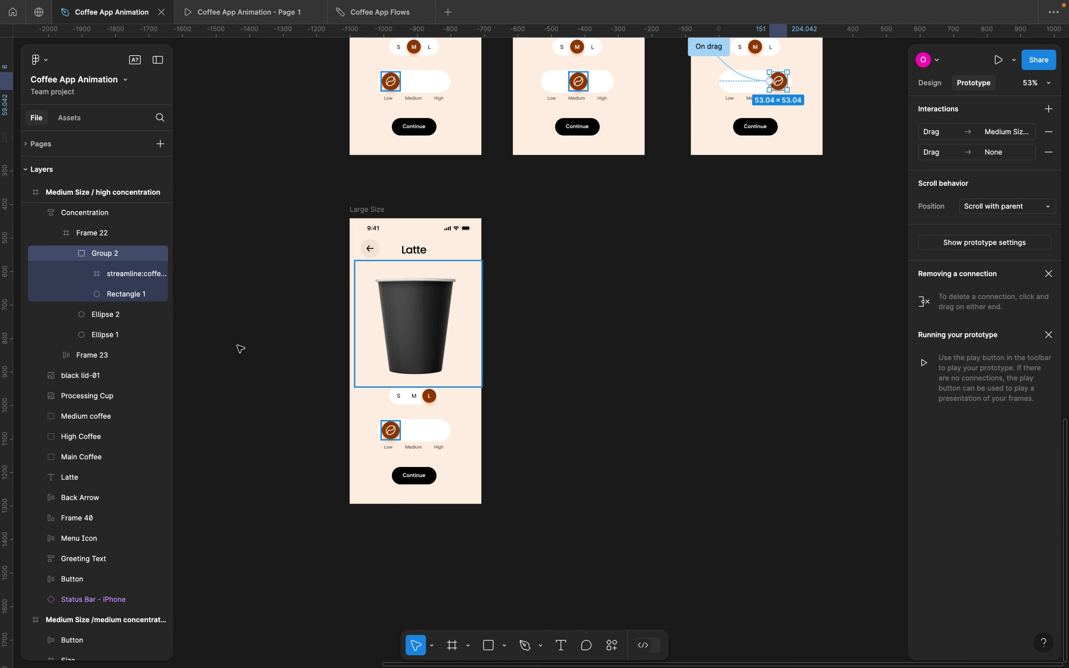
click(312, 351)
click(367, 209)
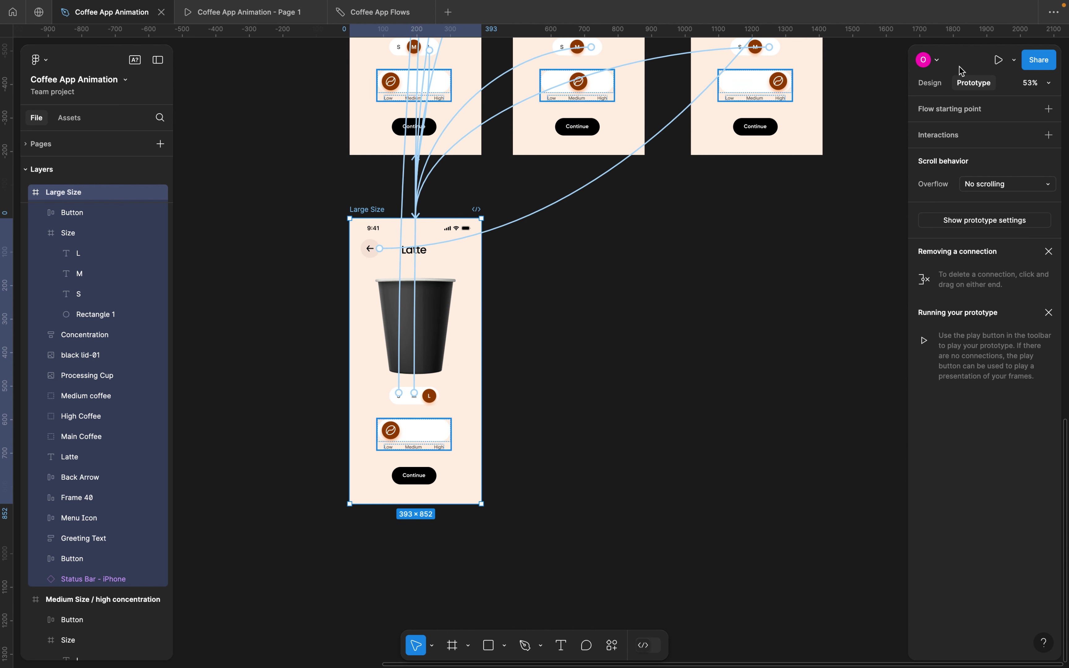
click(930, 83)
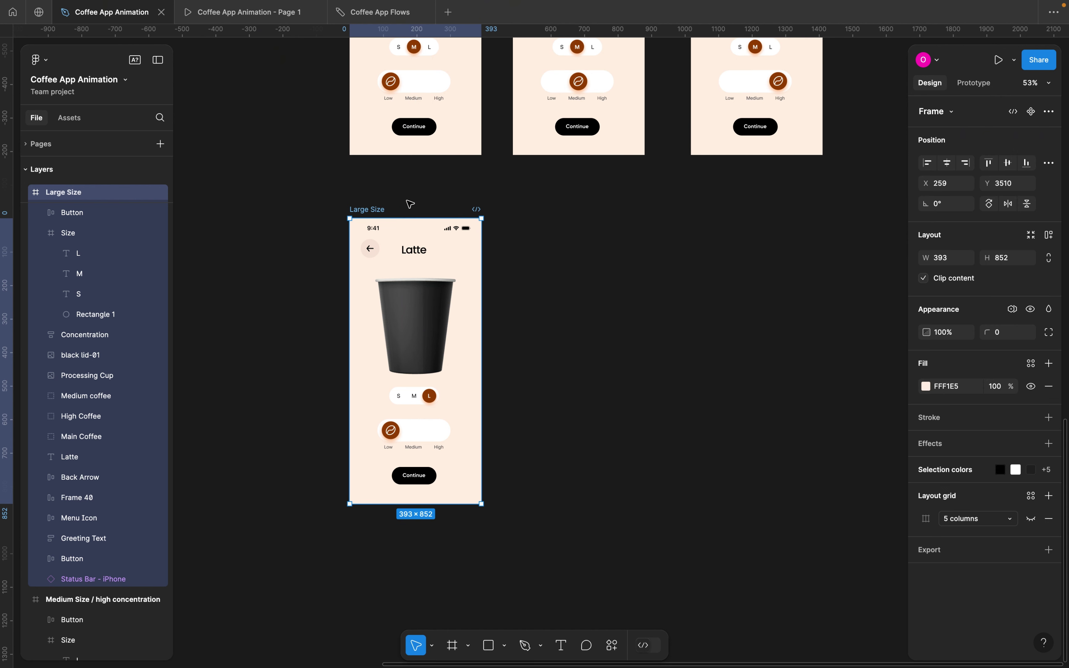
scroll(410, 204, down, 2)
scroll(410, 204, up, 5)
scroll(410, 203, down, 2)
scroll(410, 204, right, 2)
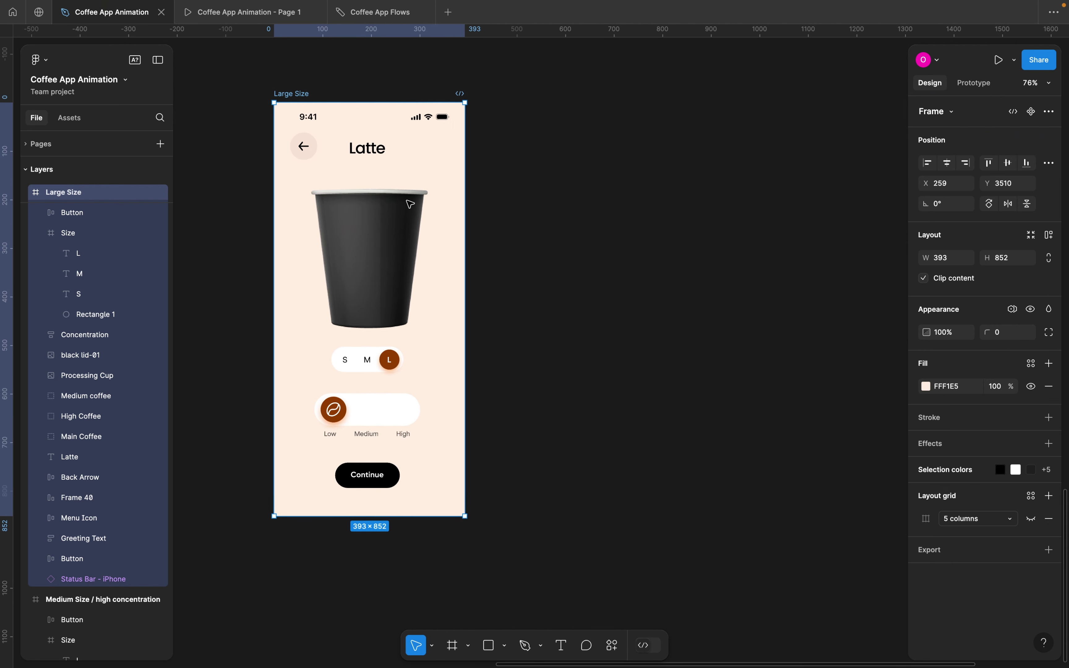
scroll(365, 186, right, 3)
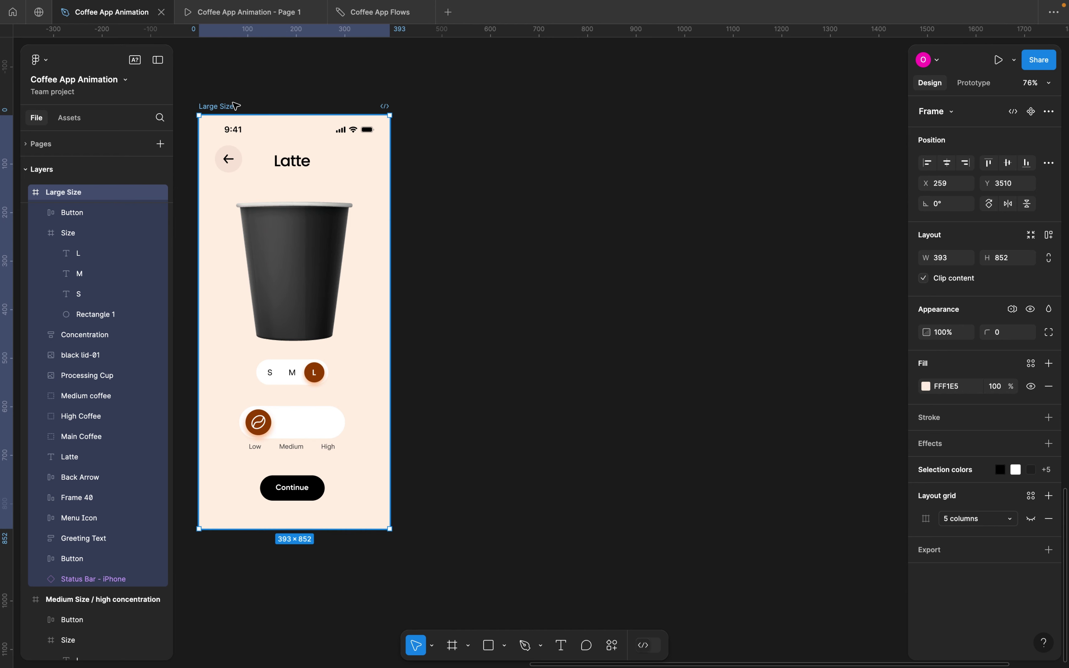
scroll(236, 106, down, 3)
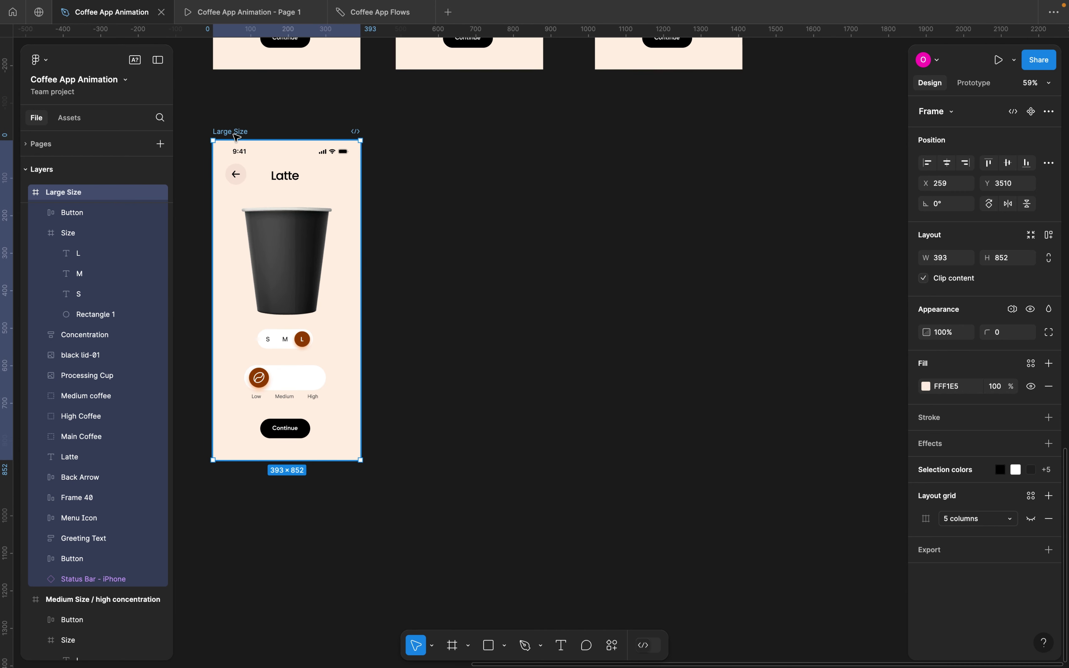
key(ctrl+d)
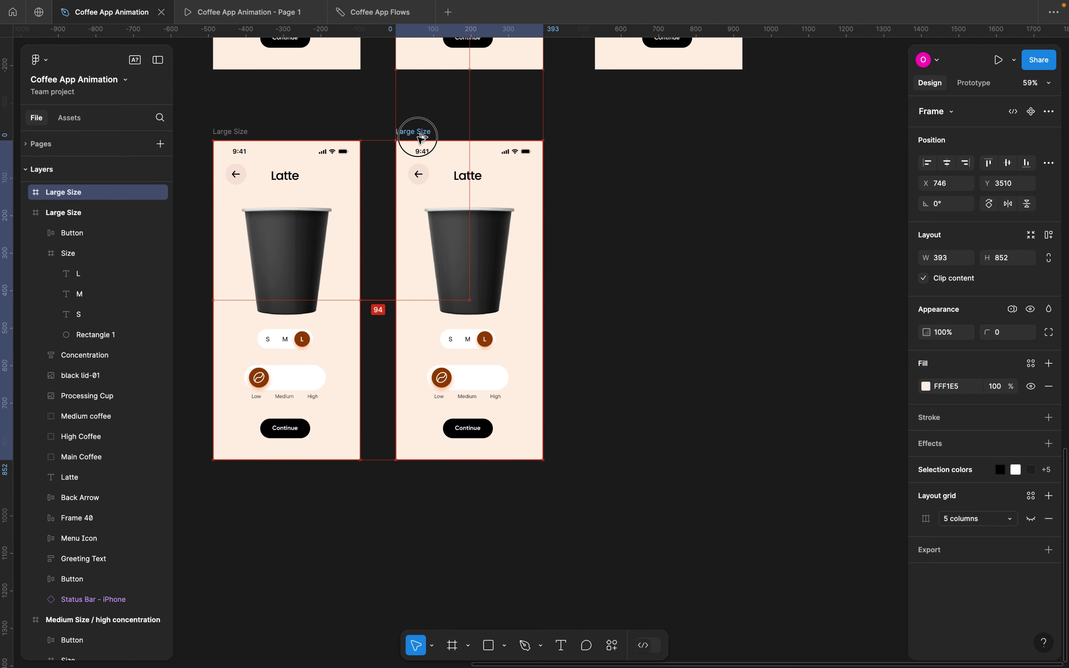
drag(418, 133, 611, 134)
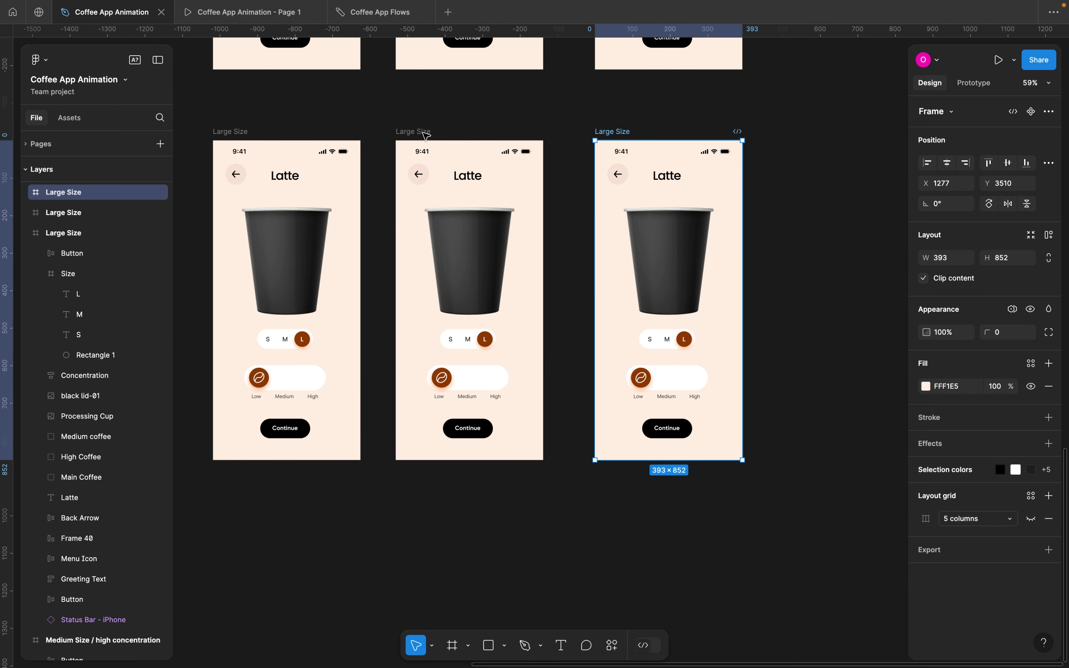
Rename the middle frame copy "Large Size /medium concentration" and the last copy "Large Size /high concentration"
click(424, 134)
double_click(421, 132)
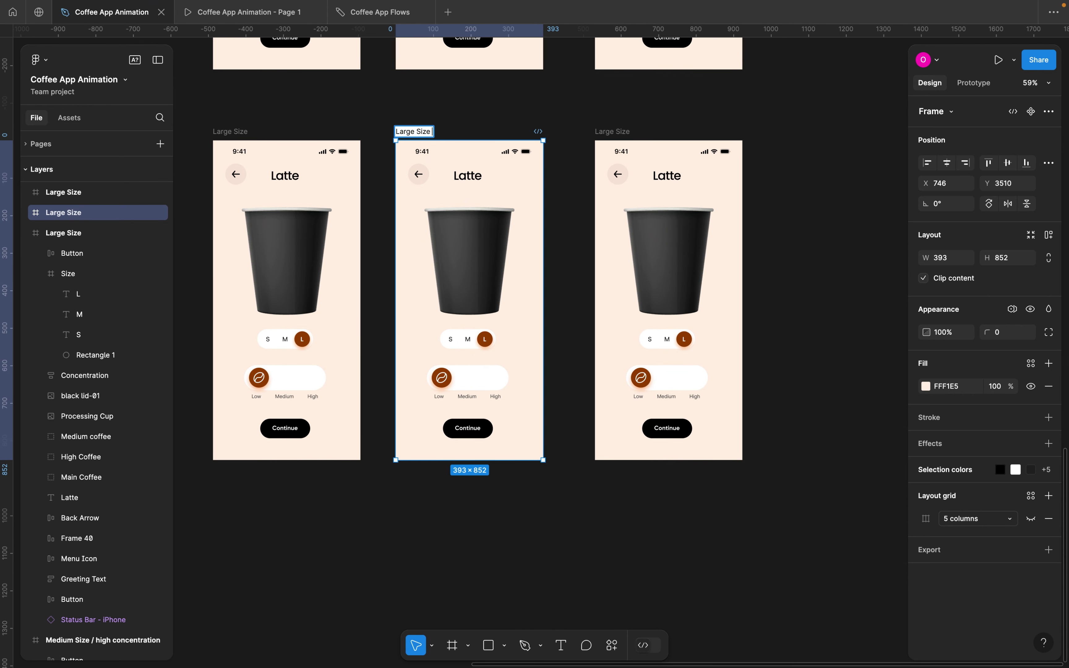
text(/medium conce)
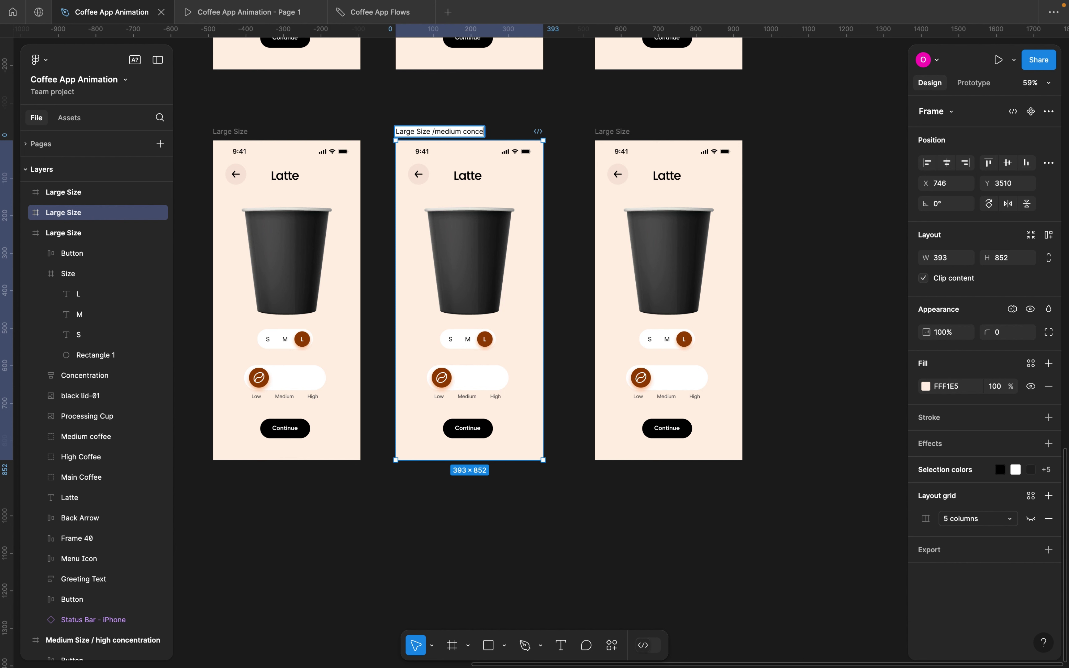
text(ntration)
double_click(614, 132)
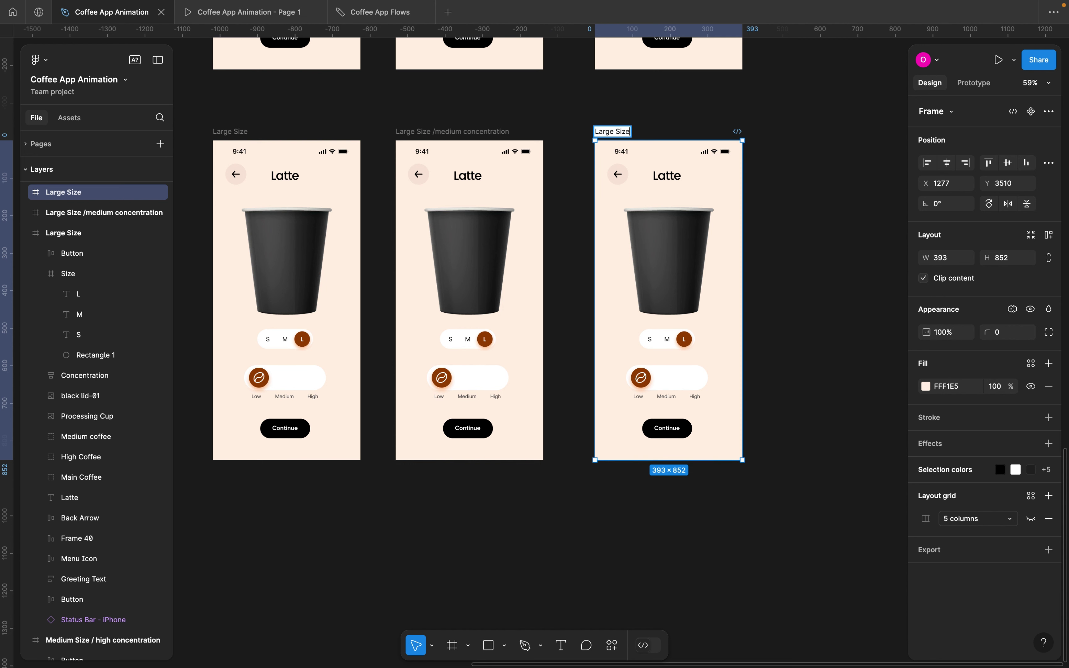
text(/high concentration)
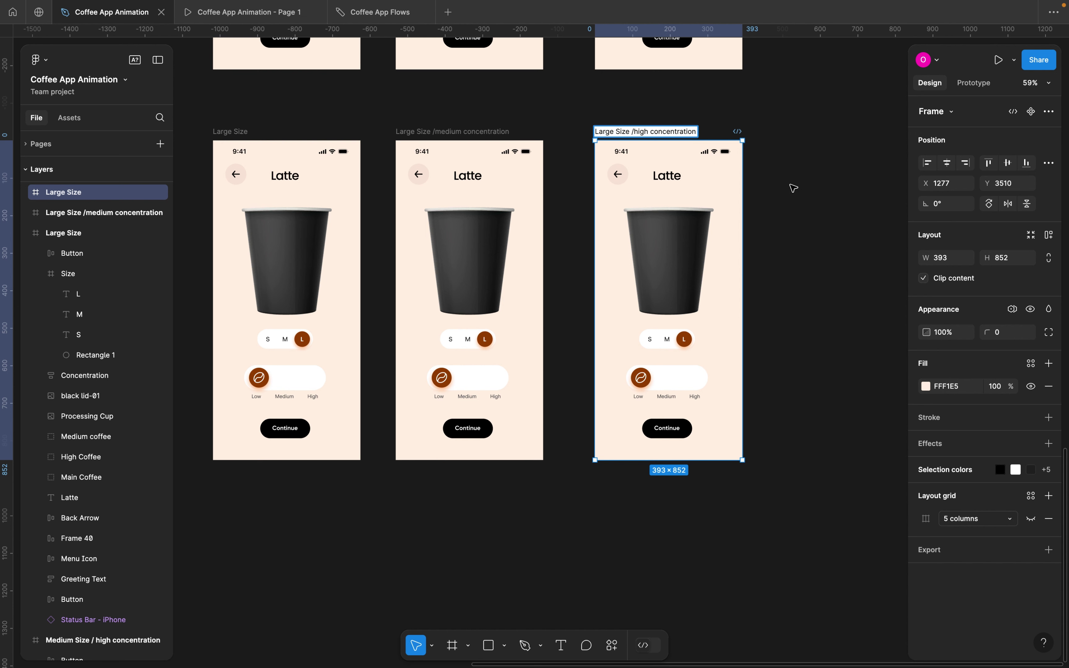
click(793, 188)
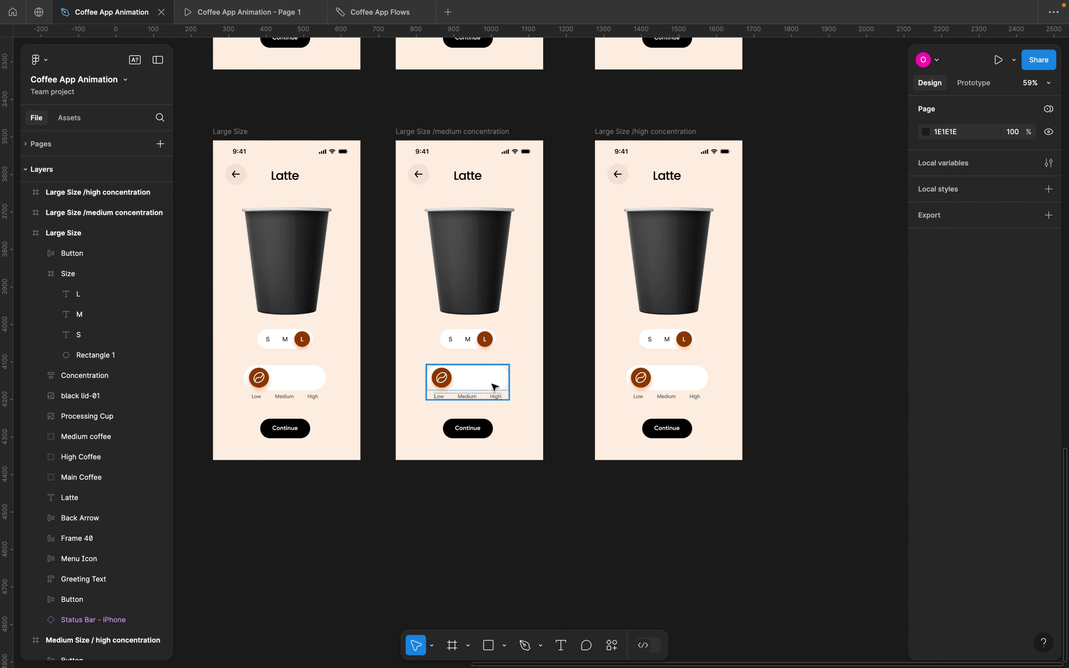
Move the slider knob to Medium at X 79, Y 6 in the medium concentration frame and to High at X 154, Y 7 in the high one
scroll(477, 384, up, 3)
click(427, 381)
double_click(427, 380)
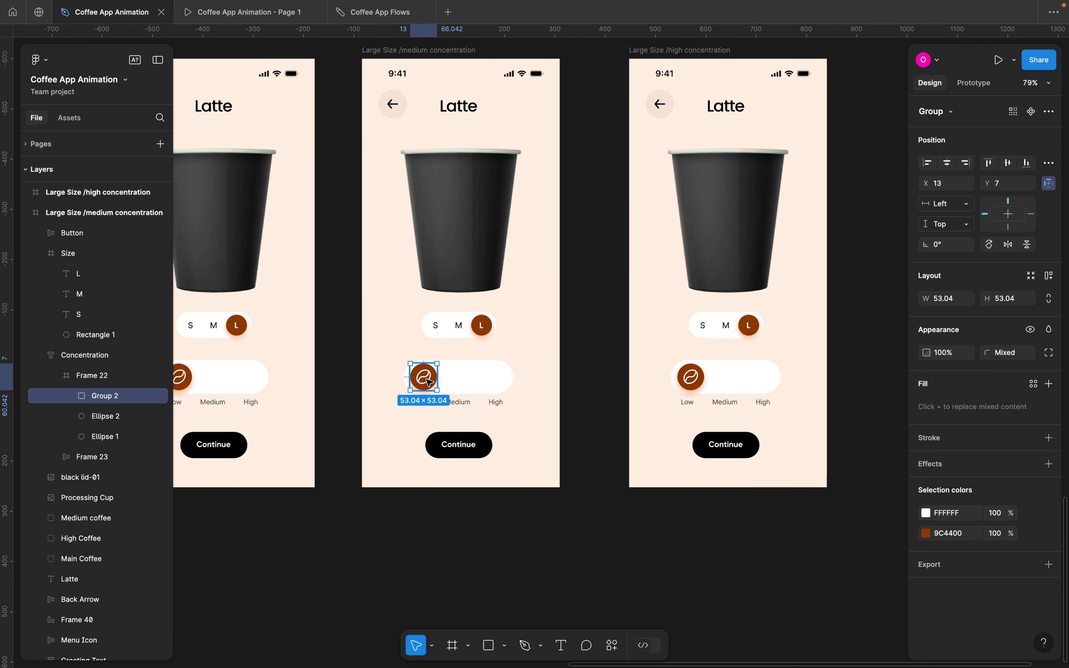
drag(455, 379, 460, 378)
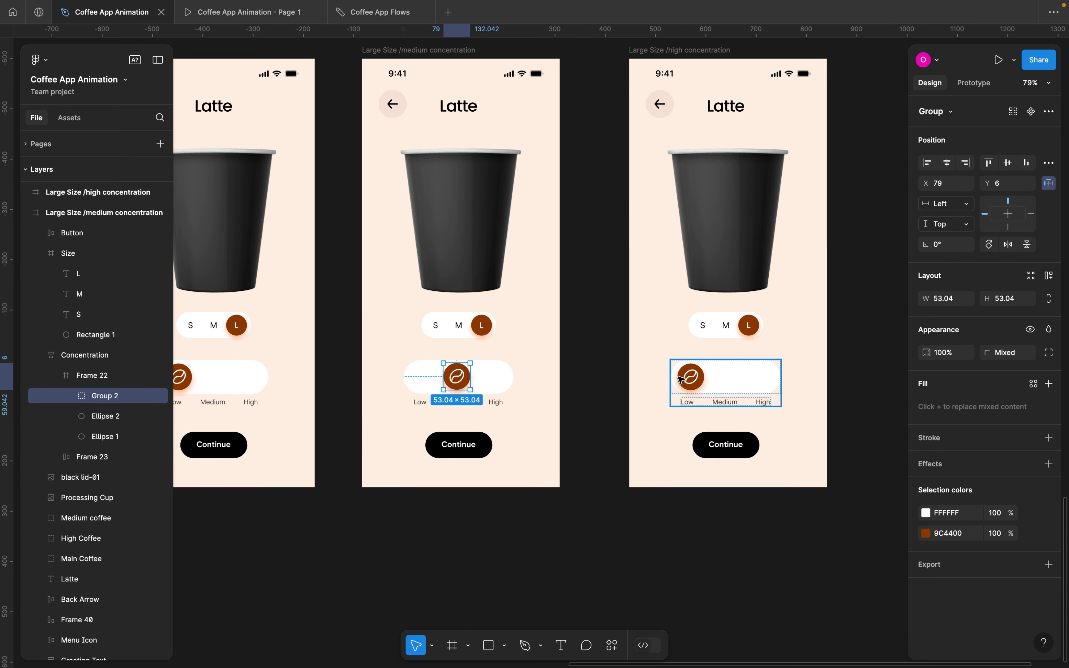
double_click(693, 378)
drag(692, 378, 764, 379)
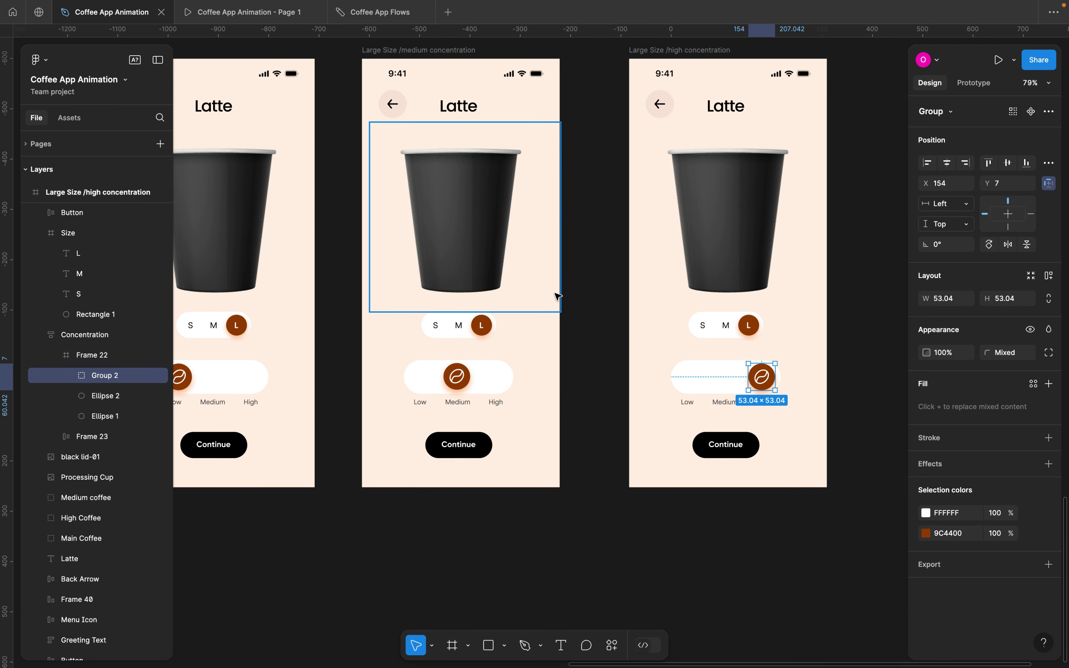
Move the Medium coffee group from above the Large Size /medium concentration frame to behind its cup, at about X 160, Y 226
scroll(540, 227, up, 2)
scroll(539, 226, left, 1)
click(479, 107)
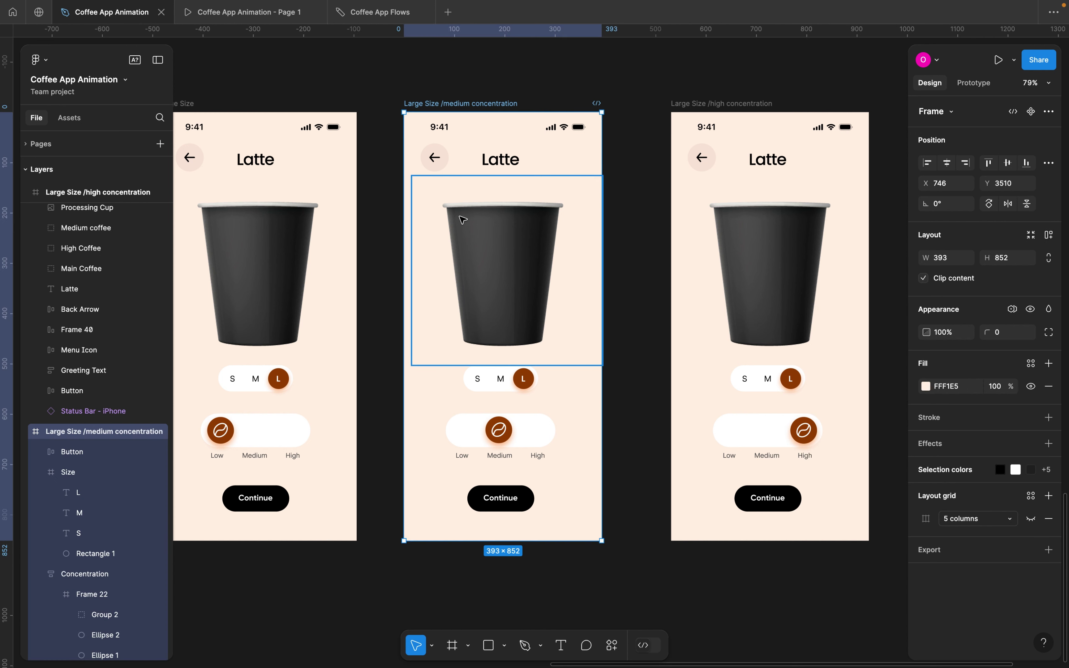
scroll(89, 506, down, 5)
scroll(87, 506, down, 5)
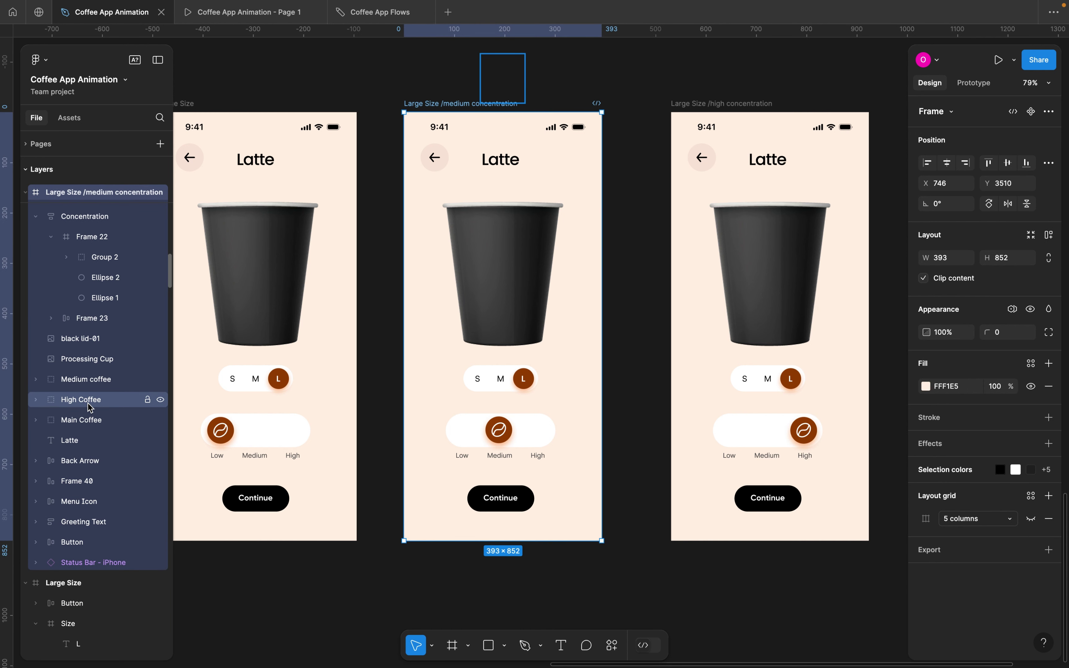
click(82, 381)
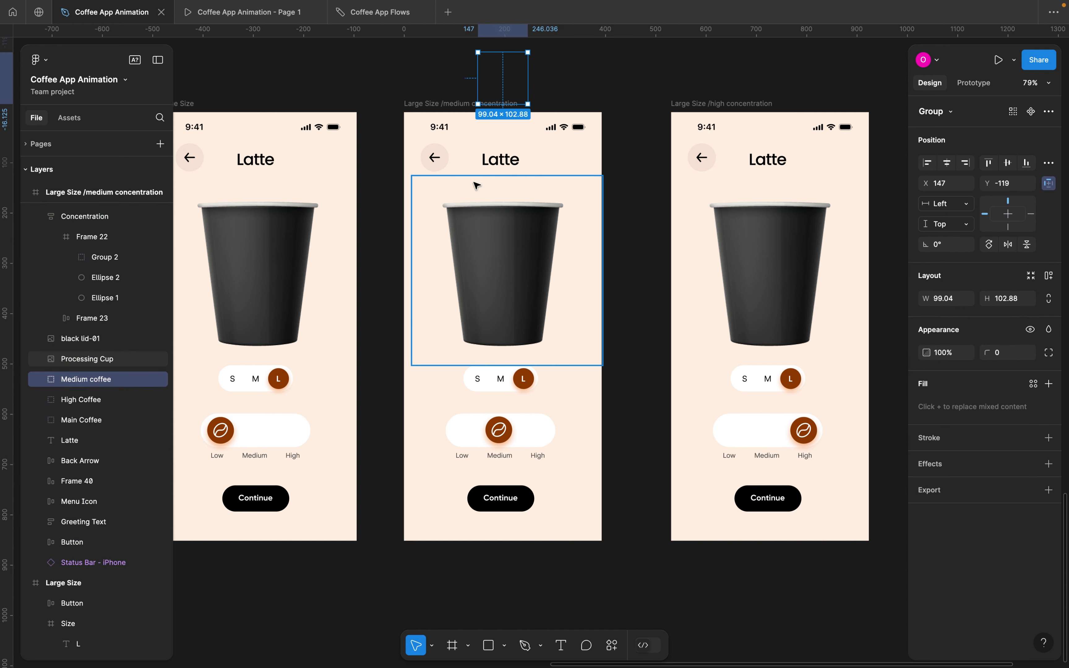
drag(512, 76, 503, 164)
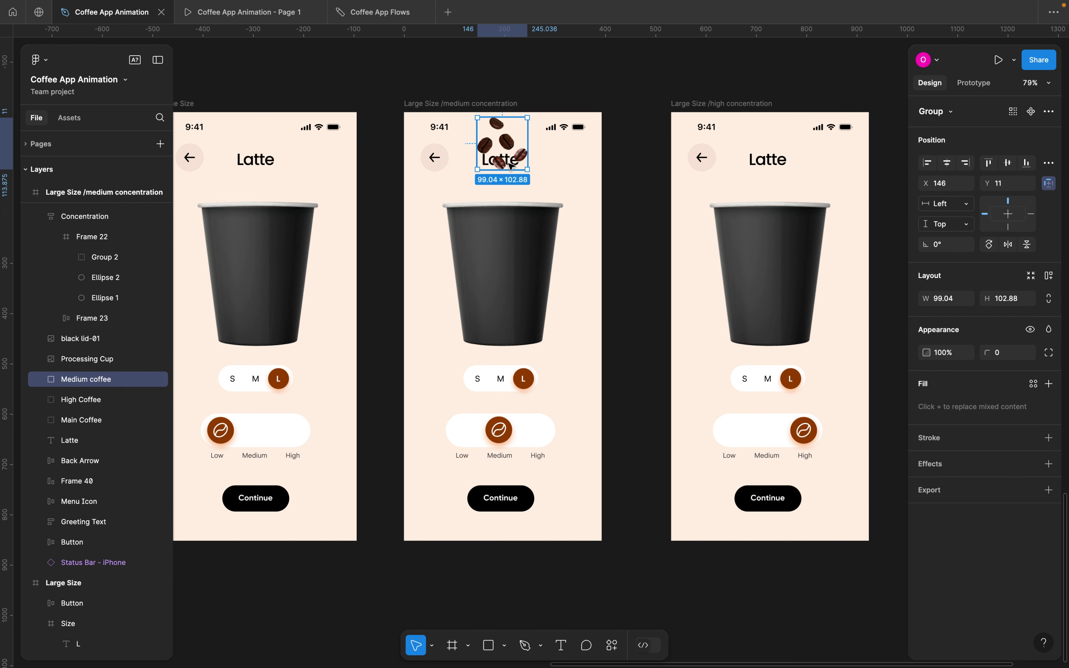
key(ctrl+z)
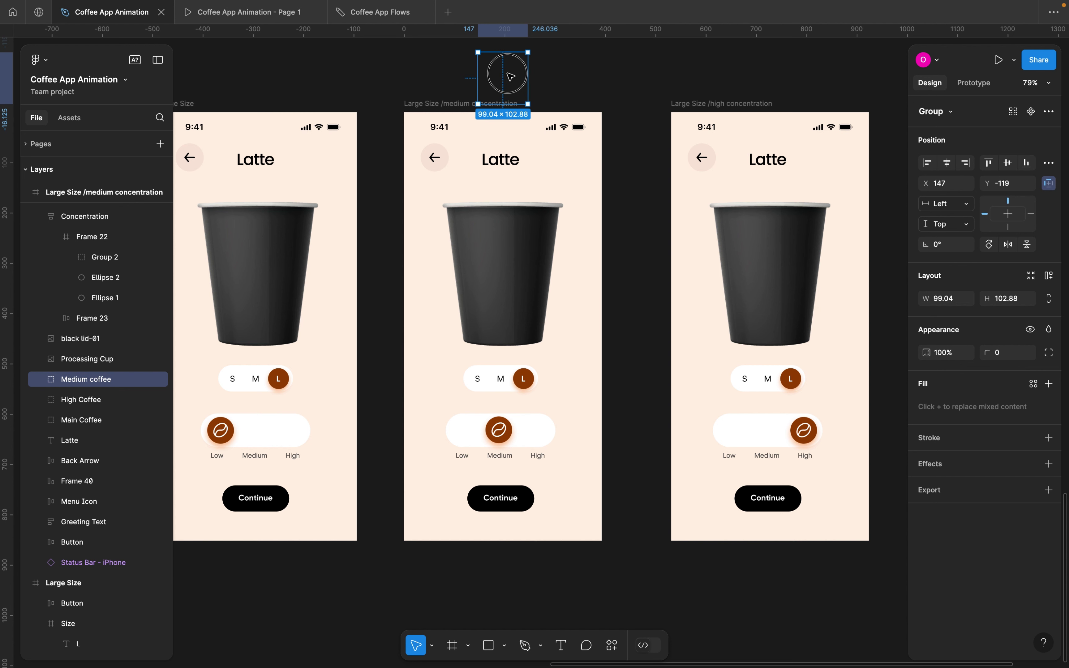
drag(511, 76, 519, 251)
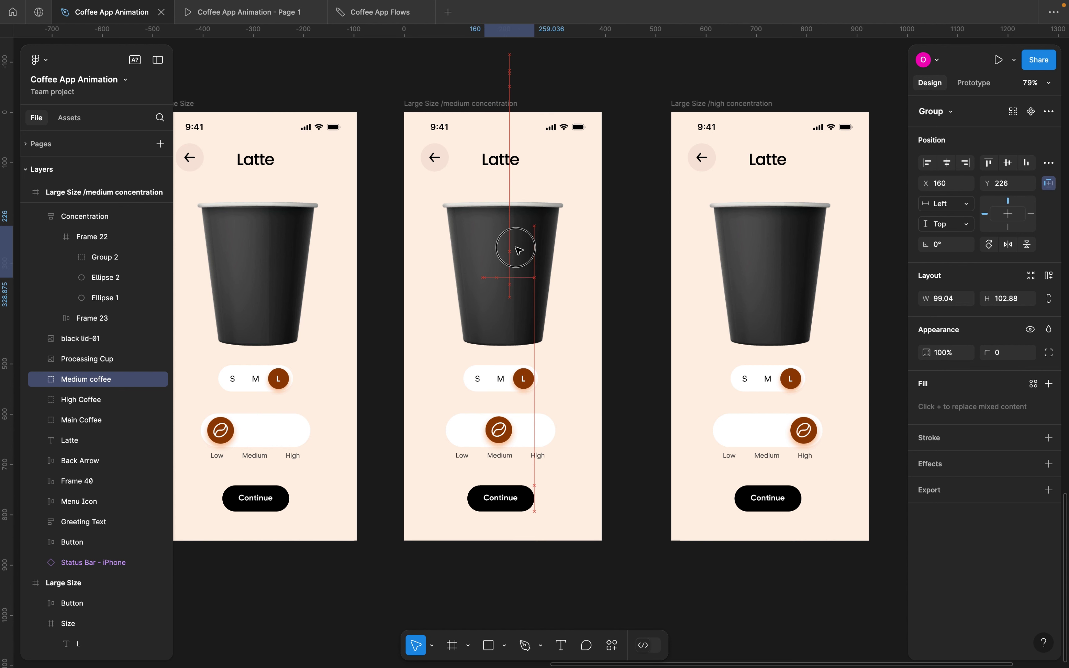
Move the High Coffee group from above the Large Size /high concentration frame to behind its cup, at about X 161, Y 263
click(751, 104)
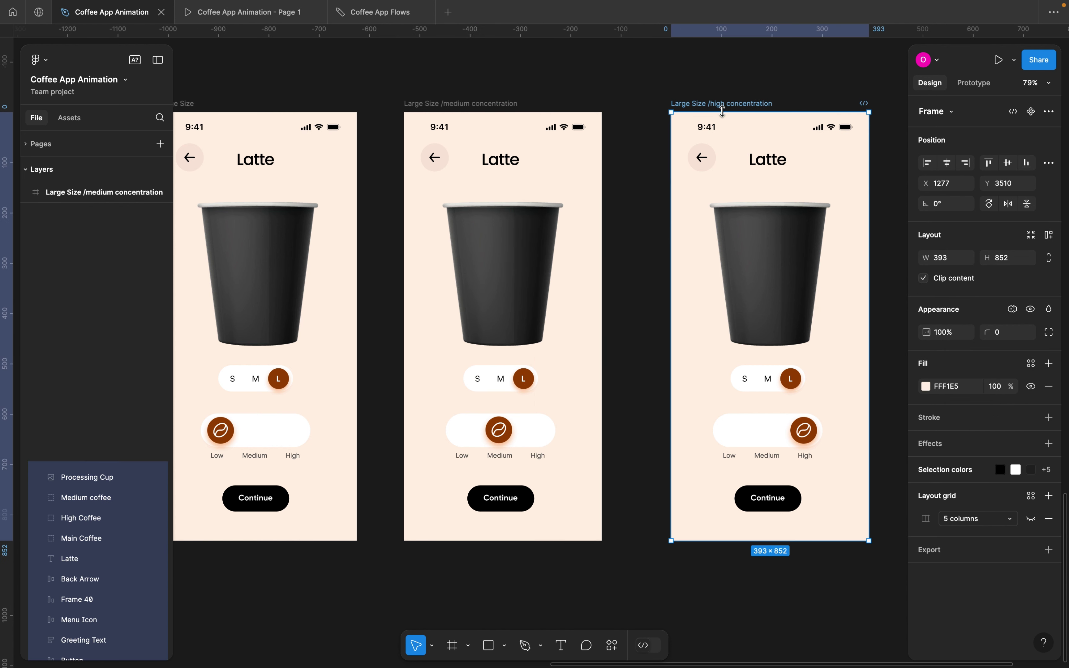
scroll(88, 398, down, 4)
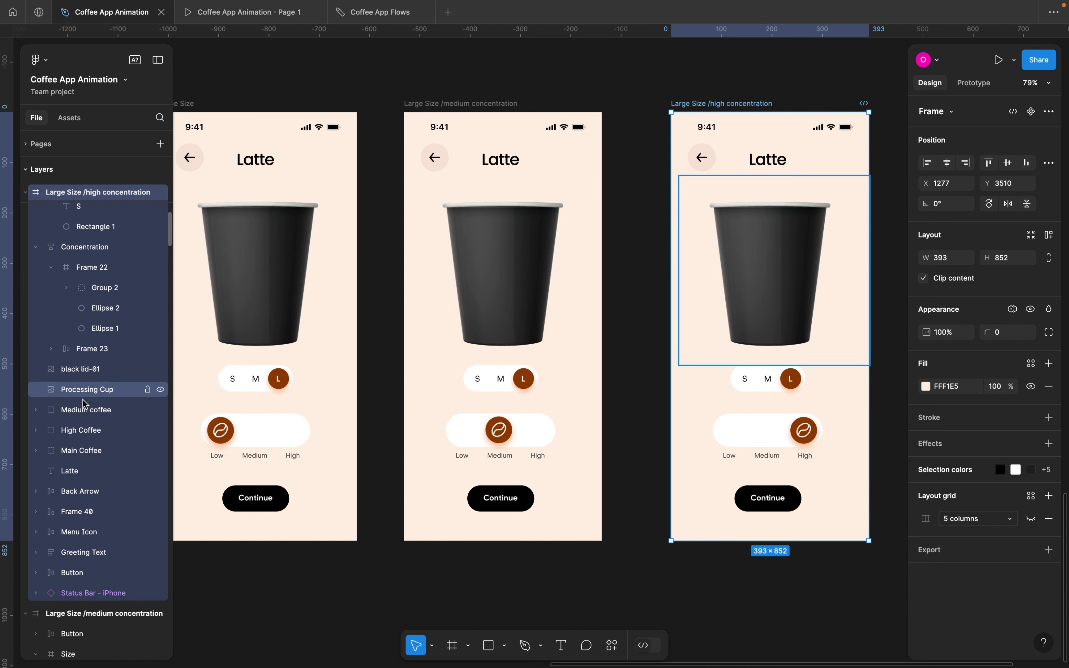
click(80, 431)
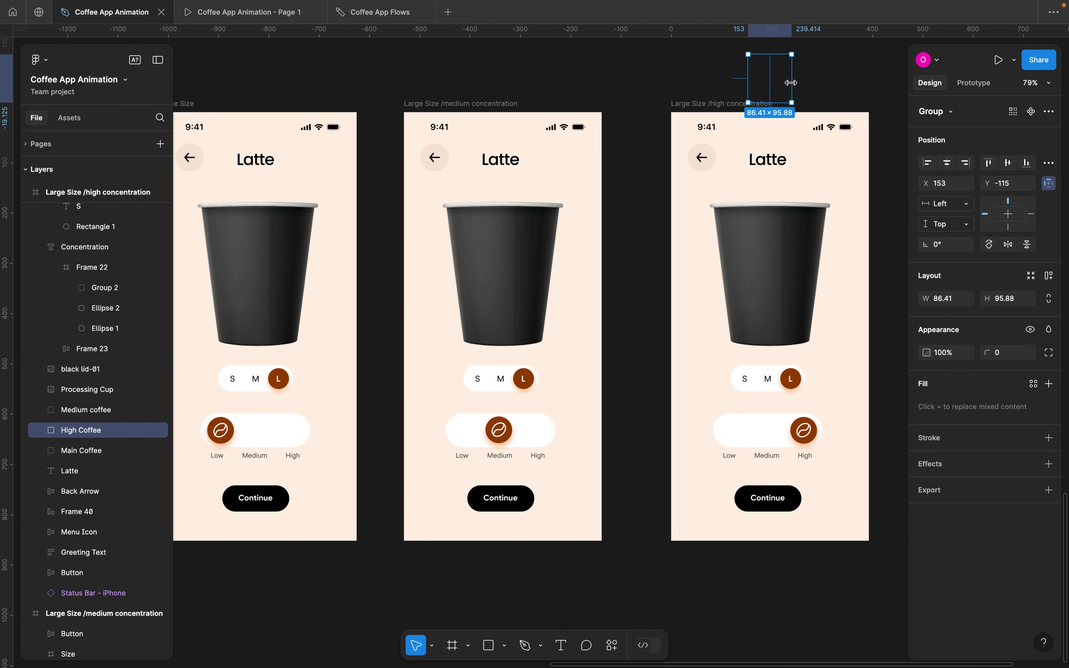
drag(774, 84, 778, 275)
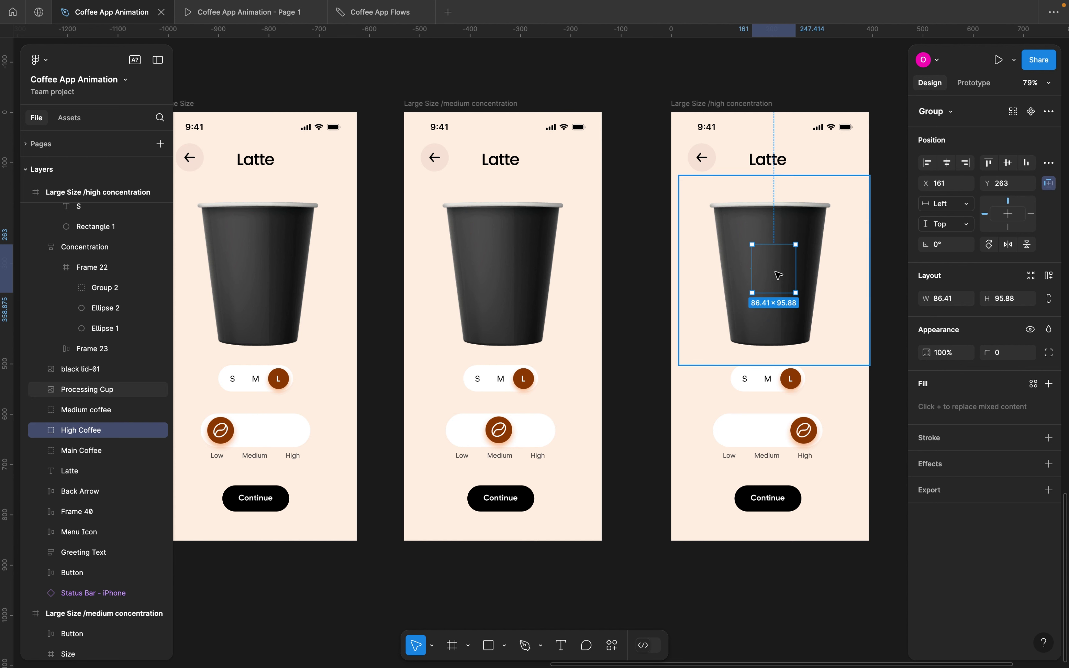
Move the Medium coffee group down behind the cup in the Large Size /high concentration frame
click(729, 106)
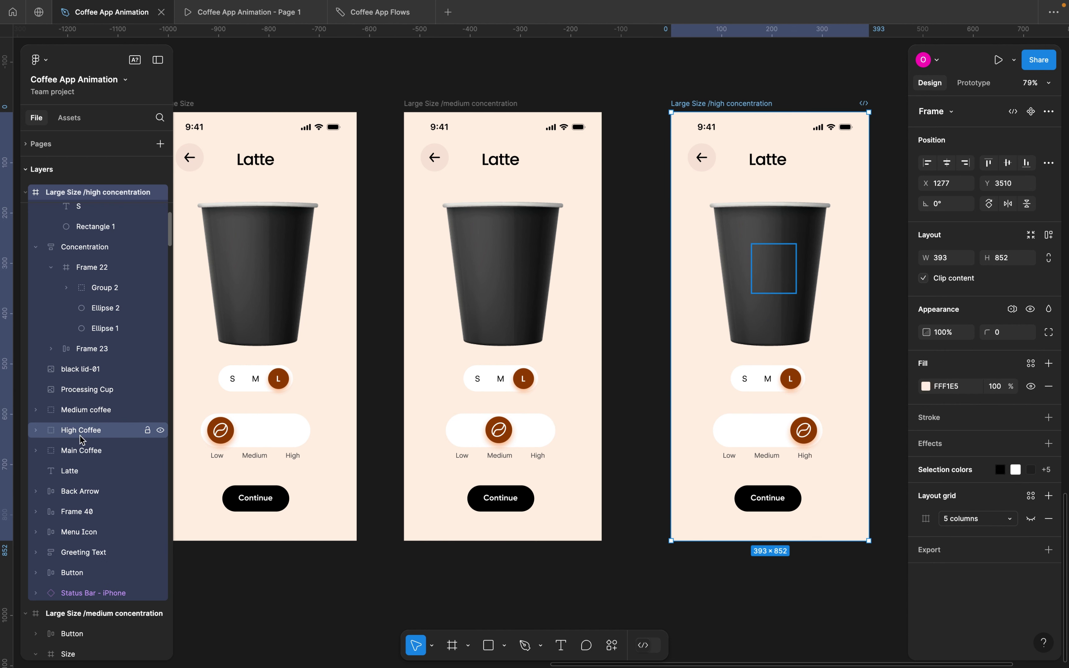
click(79, 414)
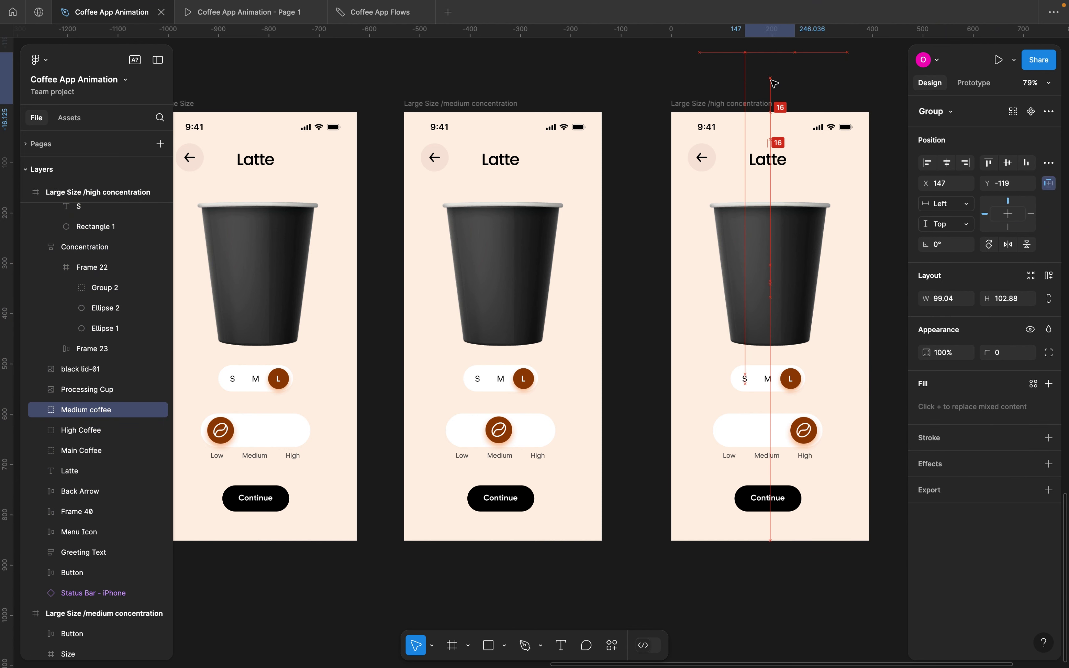
drag(777, 84, 783, 267)
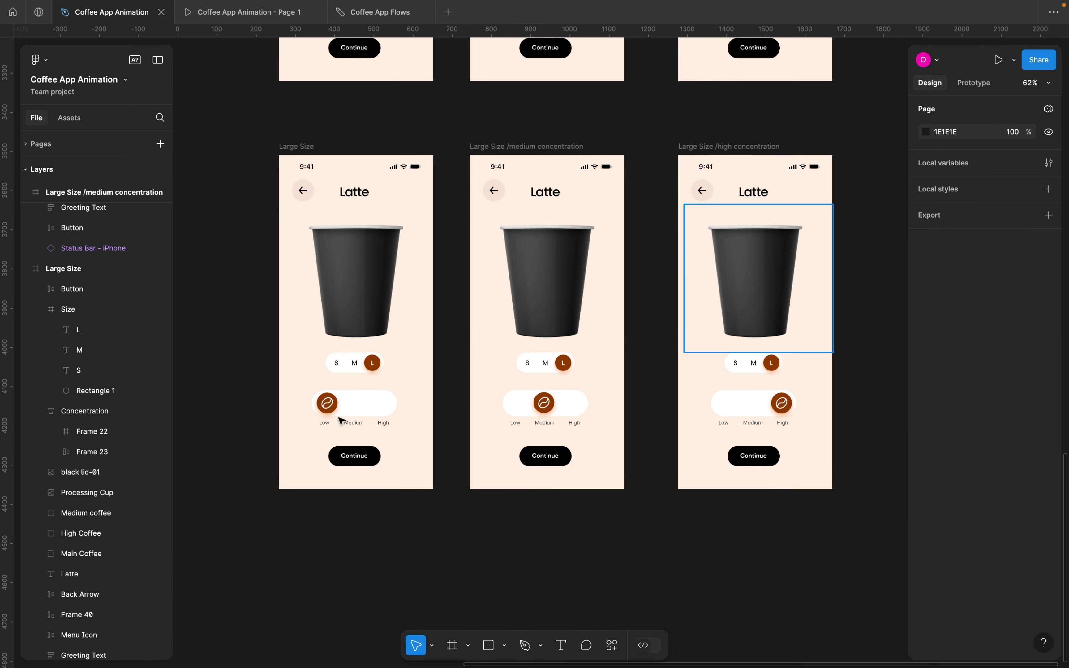
Connect the Low slider knob in the Large Size frame to Large Size /medium concentration with an On drag trigger
click(340, 420)
scroll(340, 420, up, 5)
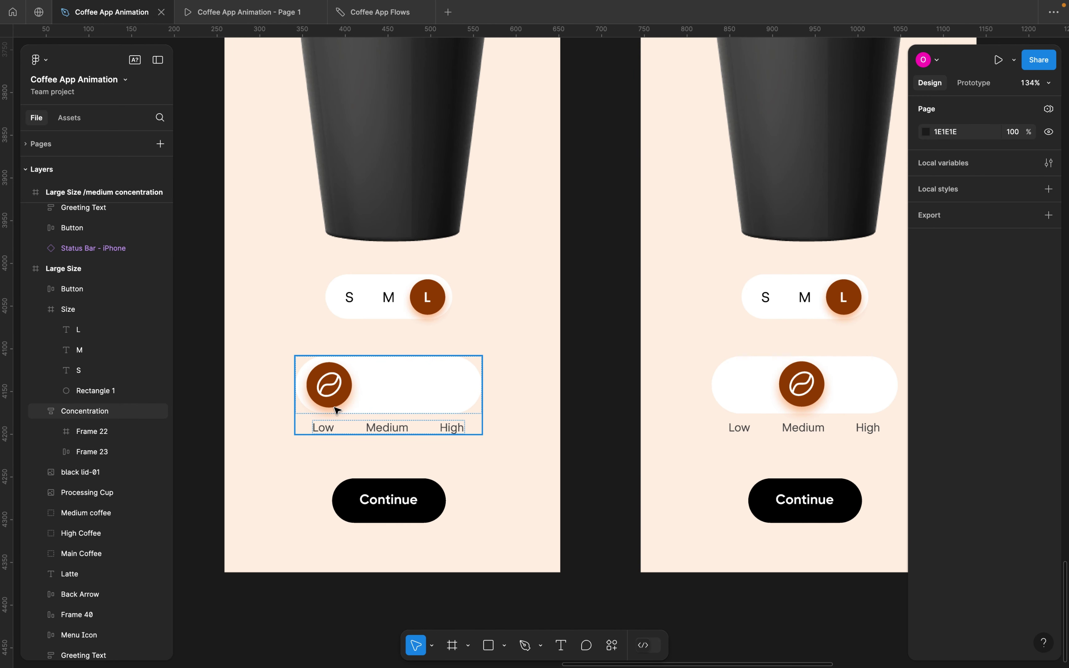
double_click(333, 393)
double_click(333, 393)
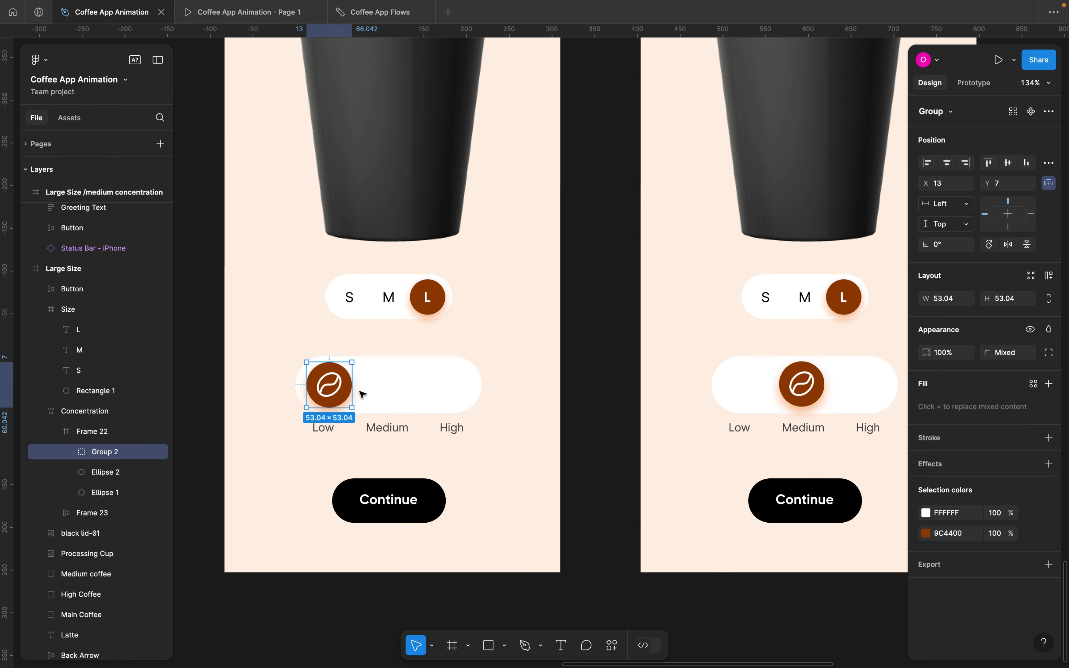
click(972, 84)
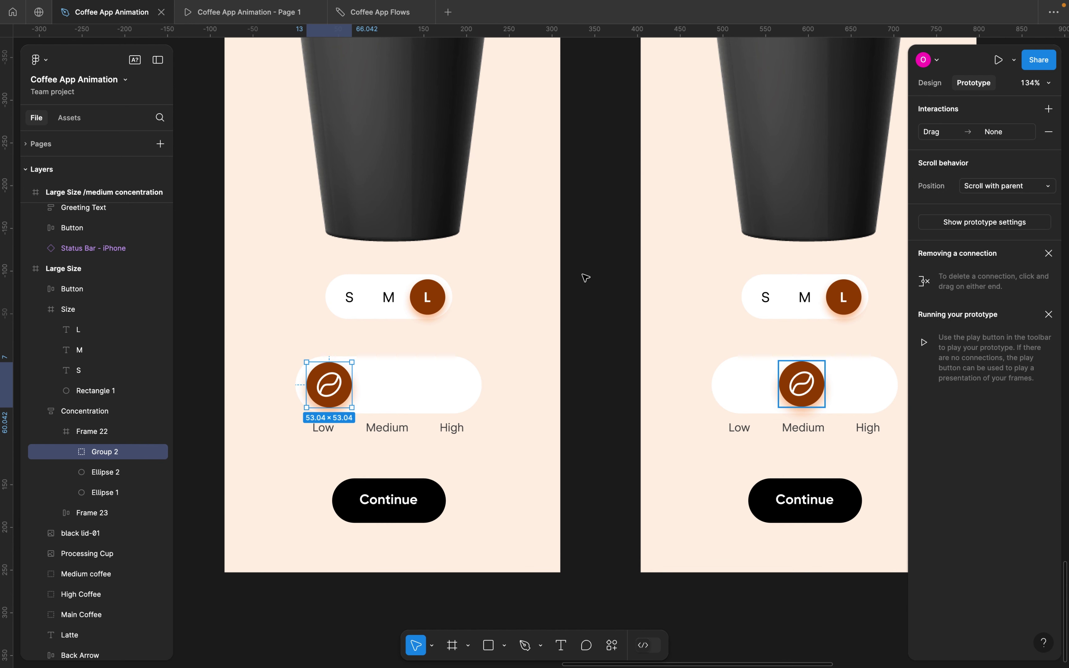
drag(351, 385, 680, 214)
click(644, 269)
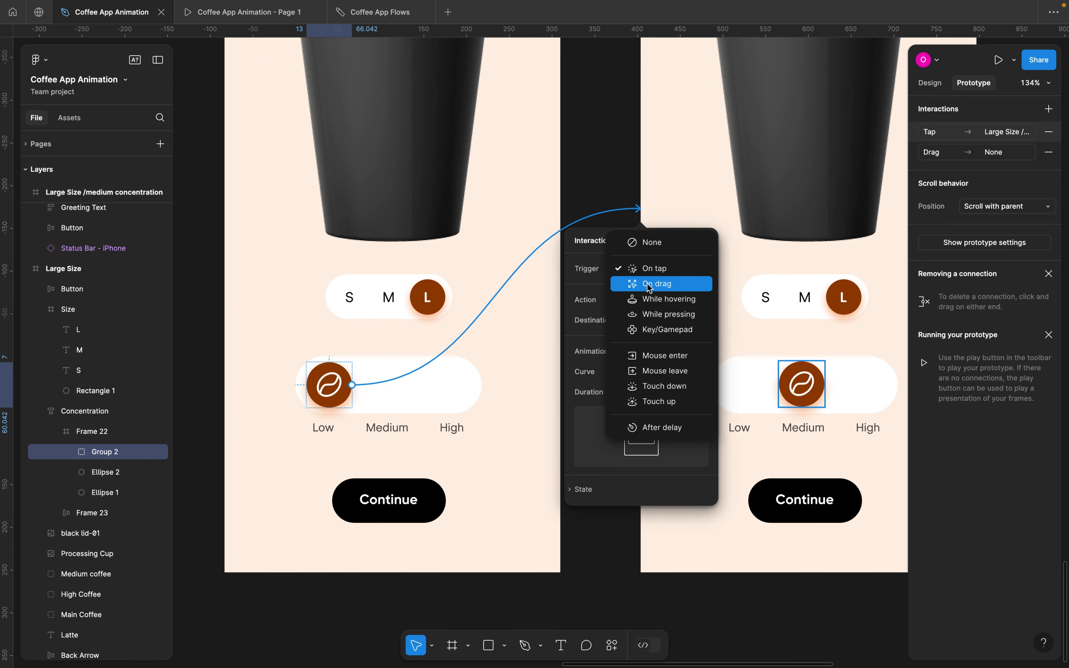
click(645, 282)
click(706, 240)
Connect the slider knob in Large Size /medium concentration back to the Large Size frame with an On drag trigger
scroll(707, 265, right, 5)
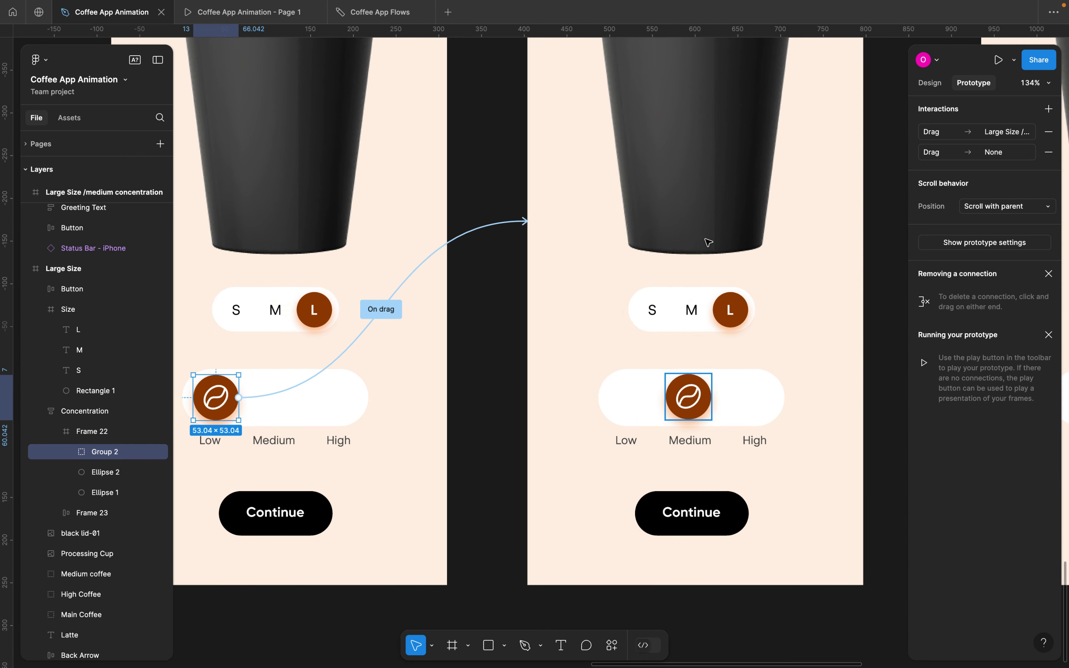
click(574, 400)
double_click(574, 400)
double_click(574, 400)
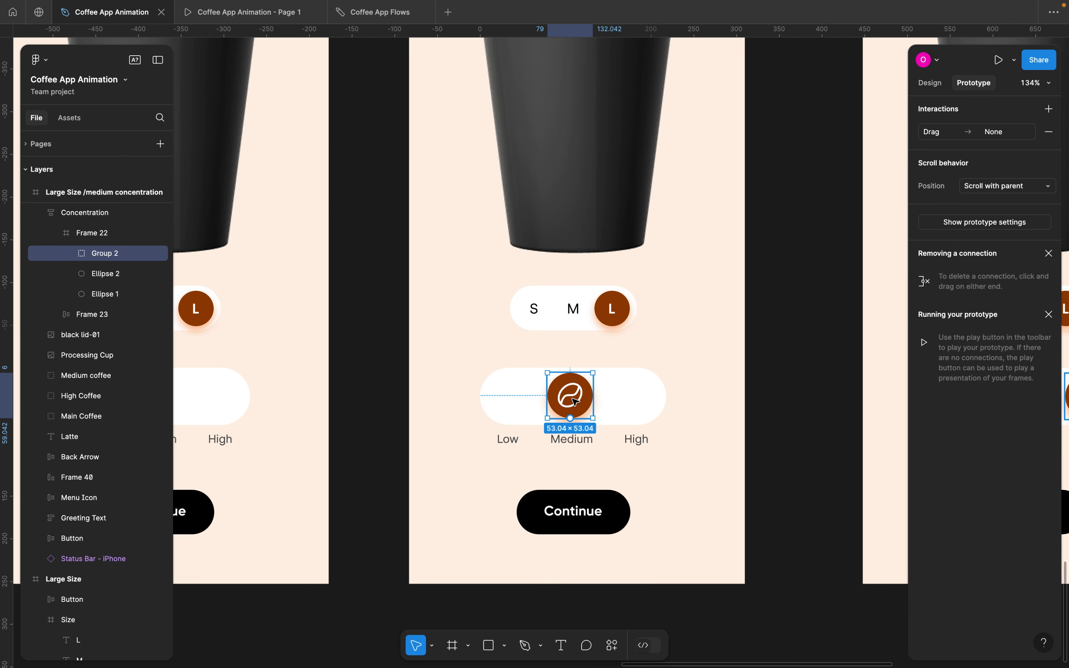
drag(342, 342, 302, 343)
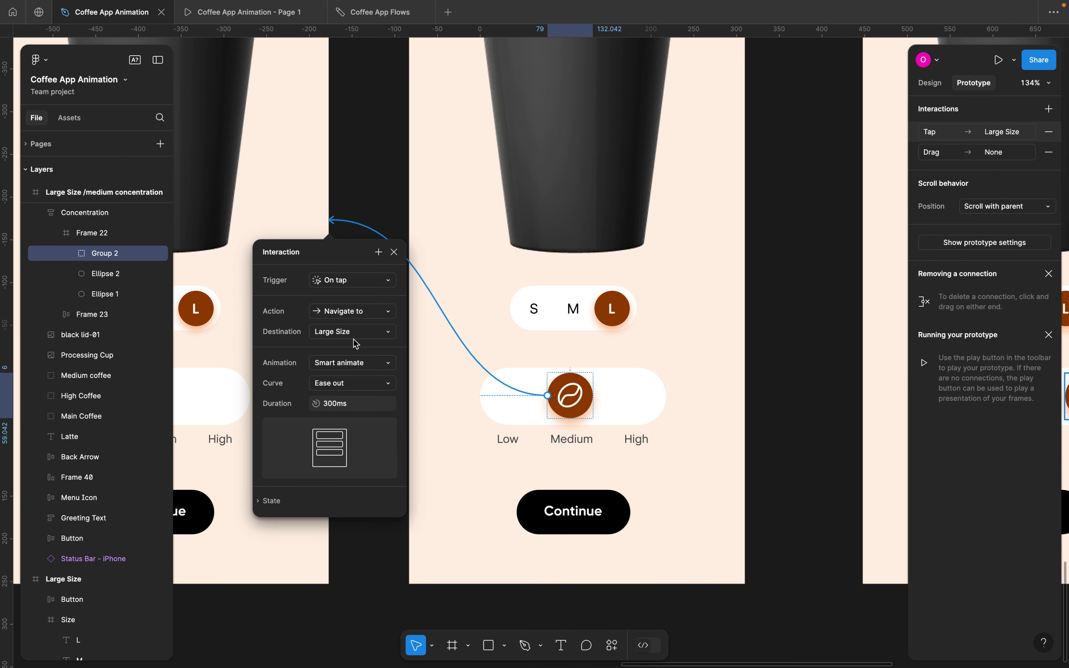
click(349, 285)
click(347, 302)
scroll(624, 361, right, 5)
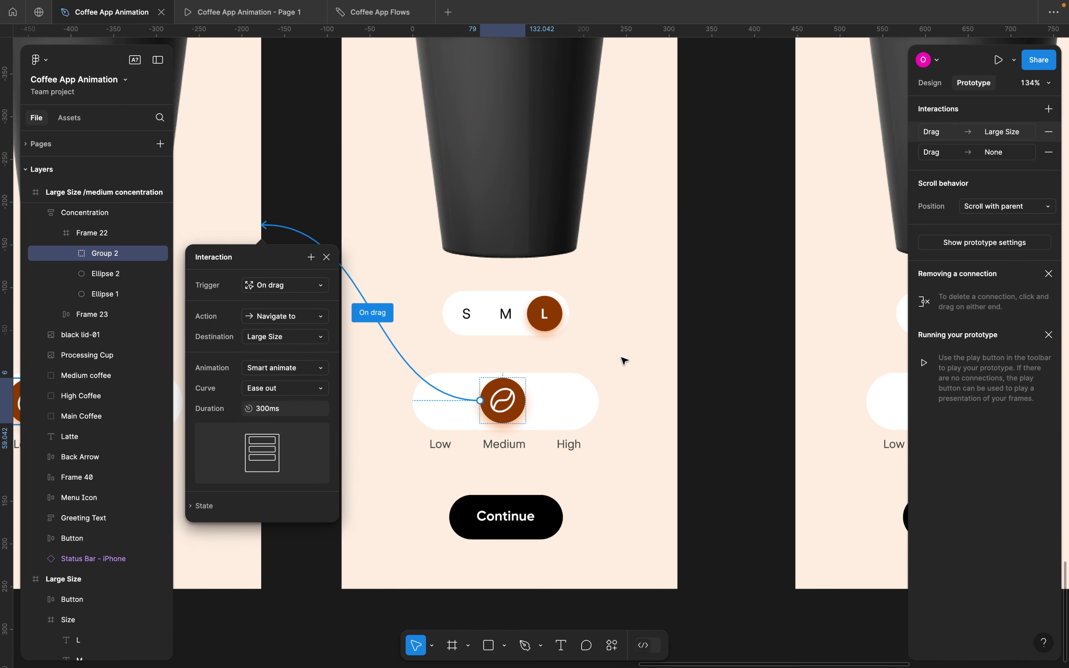
click(270, 263)
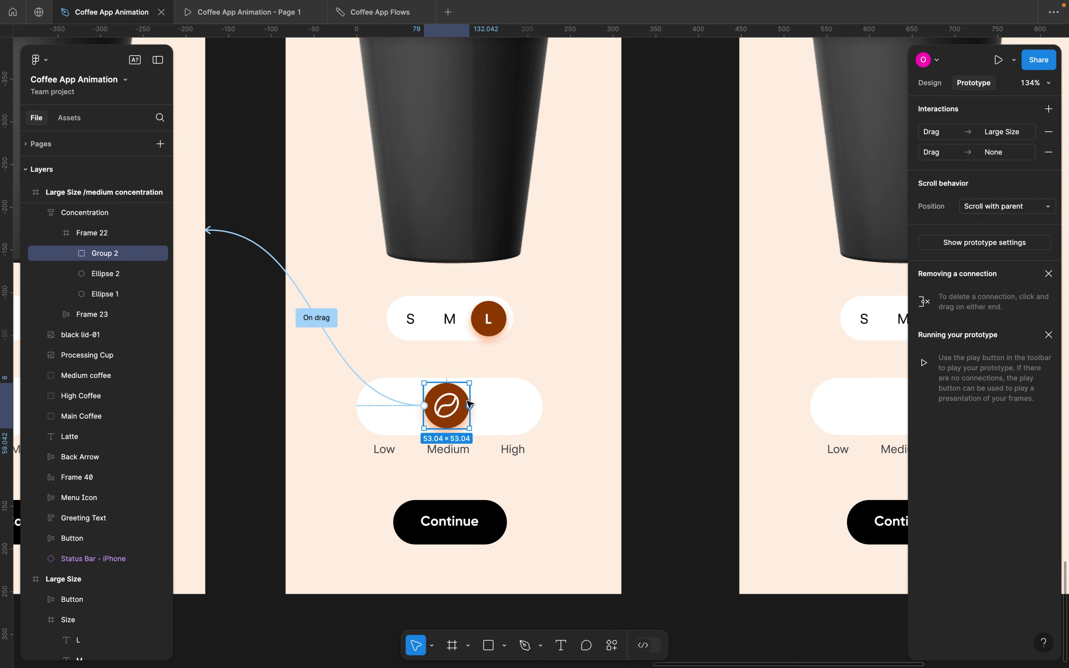
Connect the same Medium knob to the Large Size /high concentration frame with an On drag trigger
drag(470, 405, 778, 208)
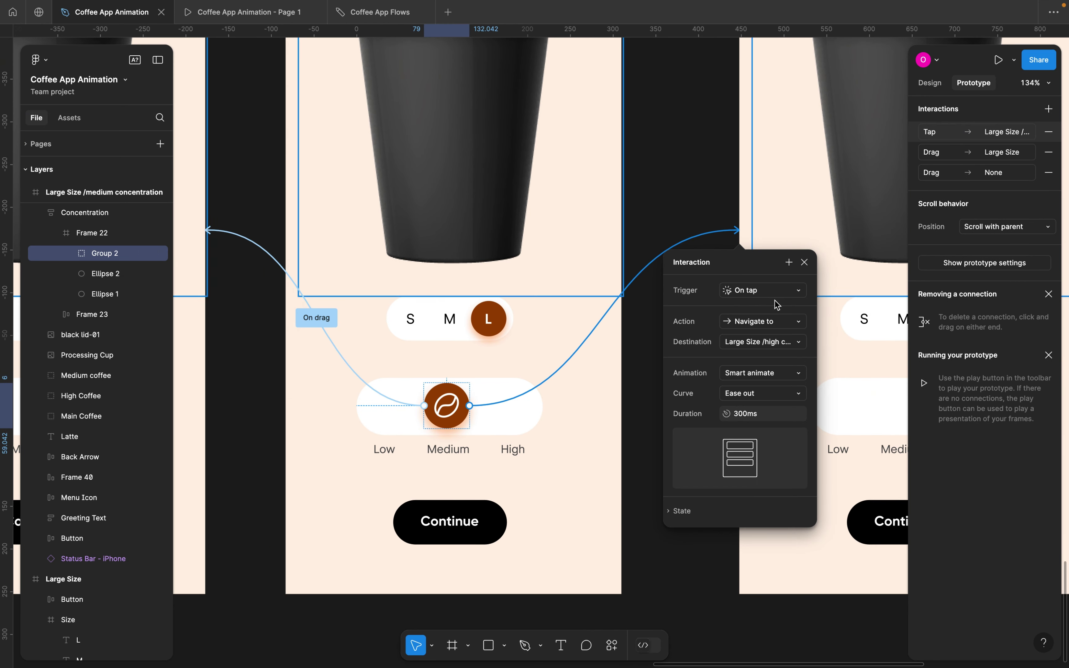
click(758, 292)
click(760, 304)
scroll(707, 282, right, 5)
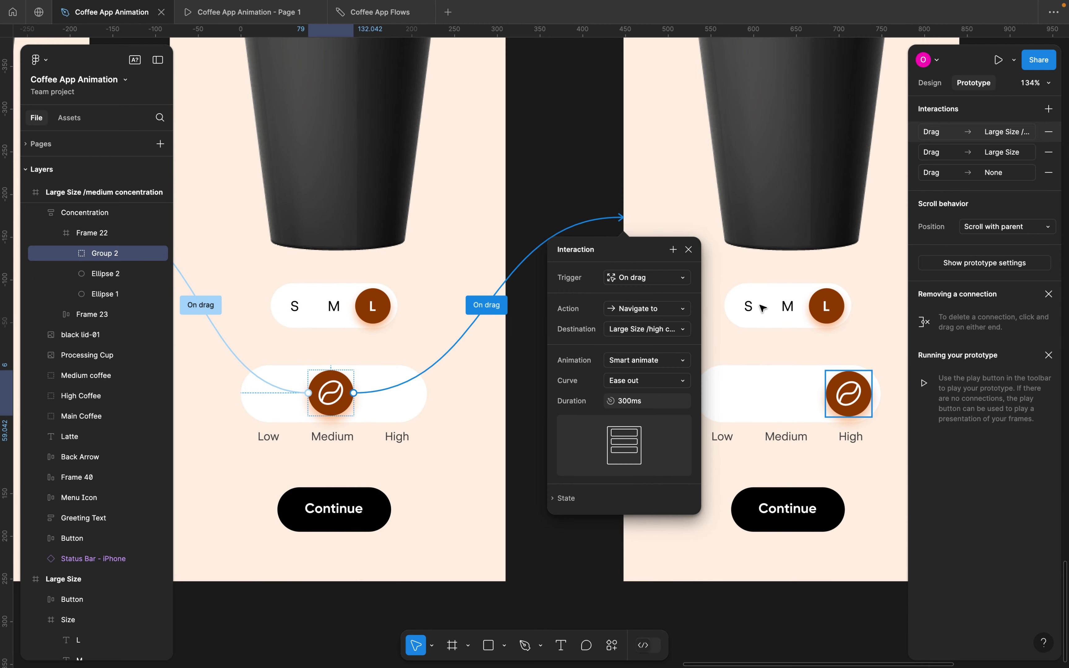
click(688, 249)
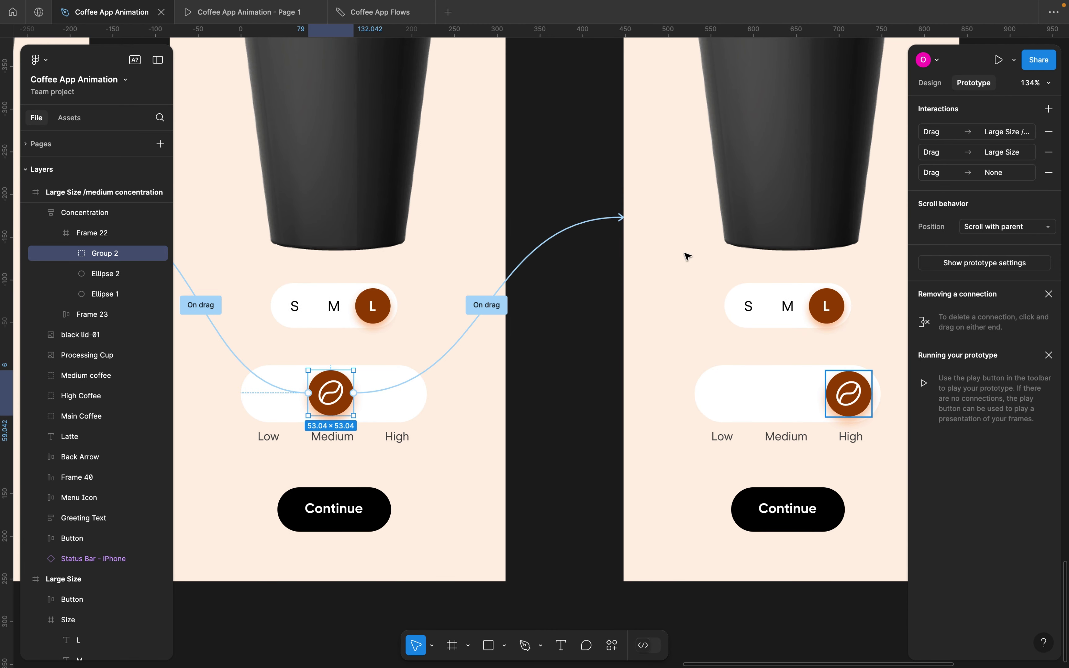
Connect the slider knob in Large Size /high concentration back to Large Size /medium concentration with an On drag trigger
click(848, 396)
click(847, 396)
drag(826, 394, 472, 295)
click(536, 277)
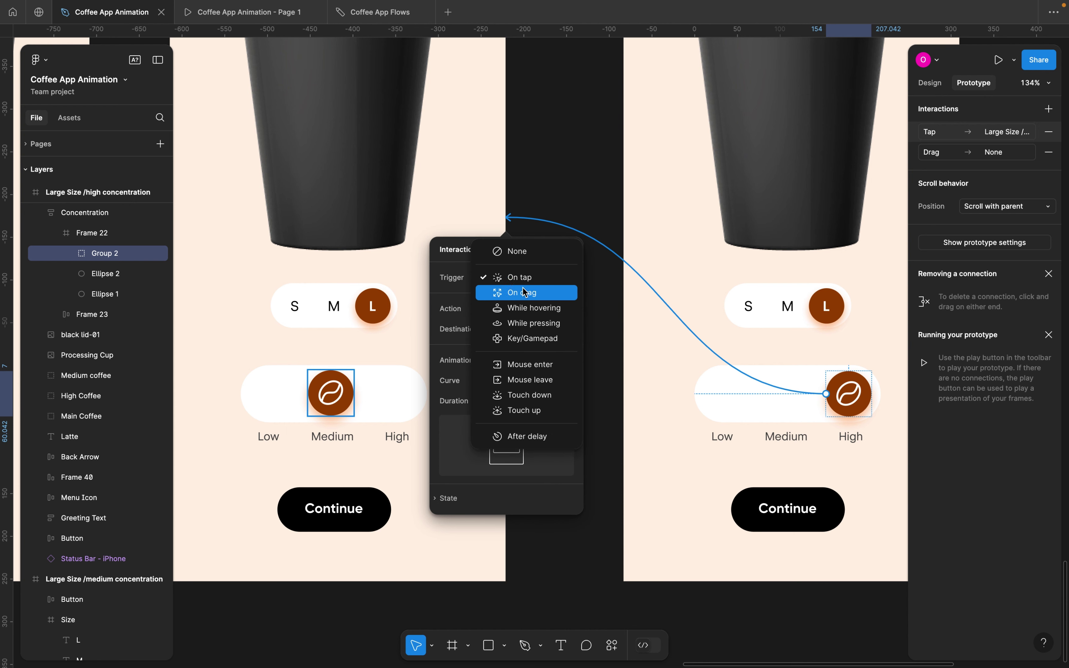
click(527, 293)
click(571, 251)
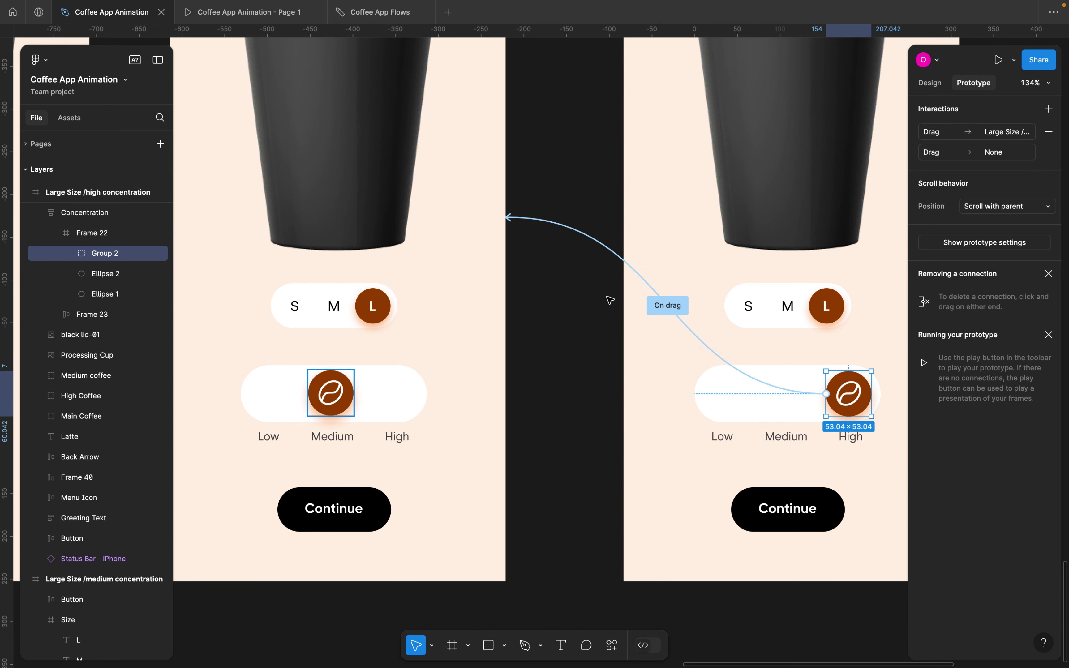
Run the prototype preview, swipe the coffee carousel to Latte and open its cup size screen
scroll(610, 300, down, 5)
scroll(610, 300, left, 2)
click(633, 240)
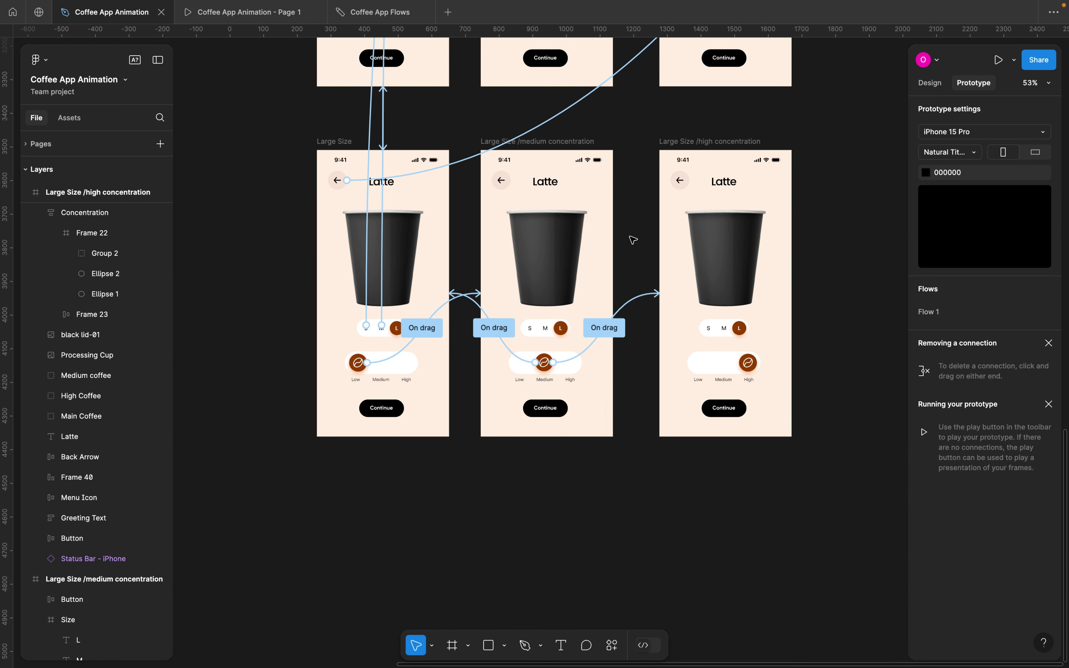
click(999, 59)
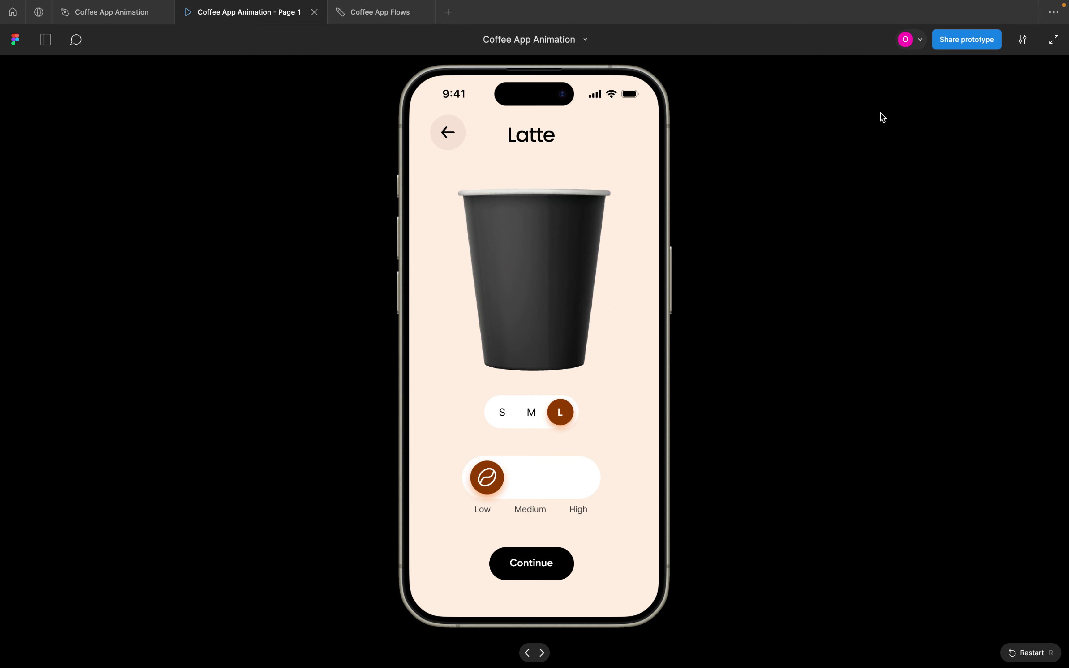
drag(562, 337, 451, 347)
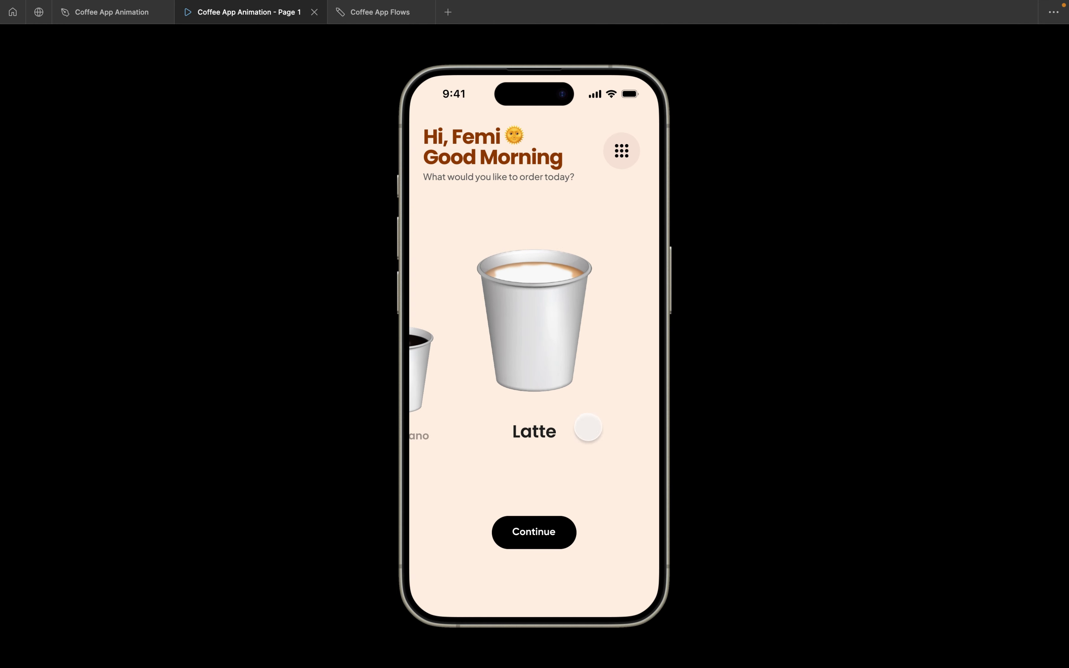
click(544, 329)
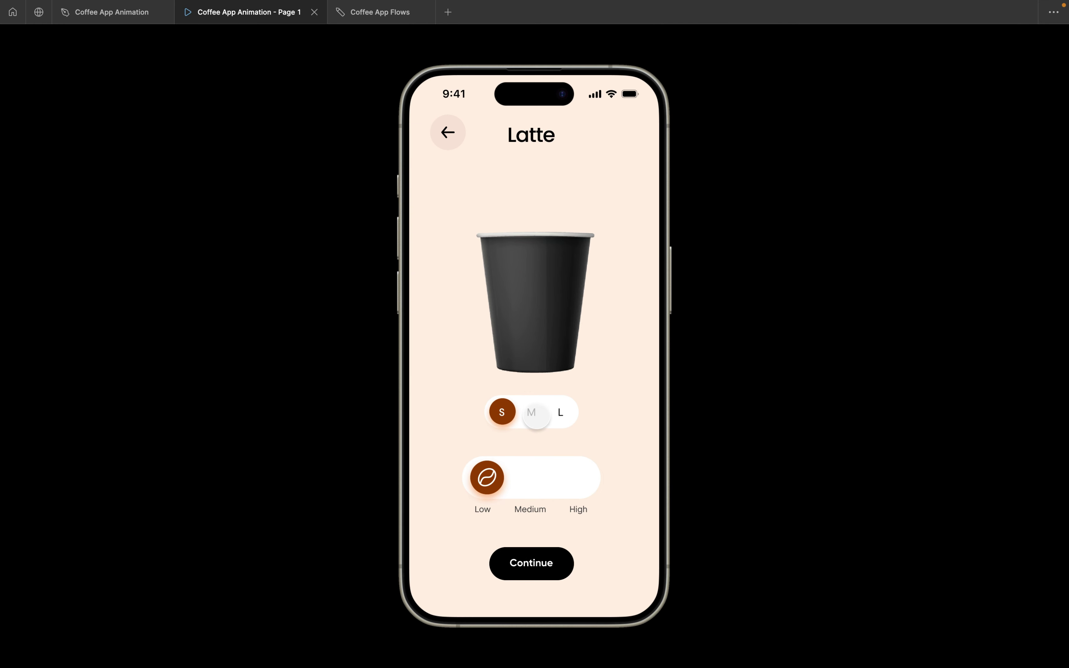
Test the concentration slider from Low to High for the L and M cup sizes in the preview
click(563, 411)
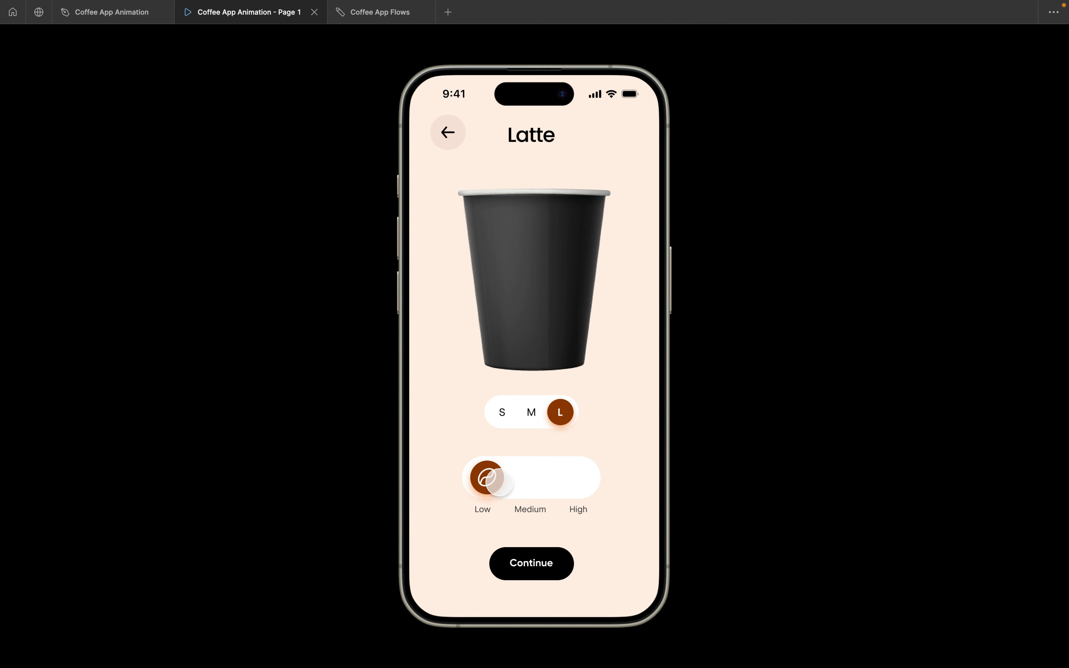
drag(500, 481, 574, 477)
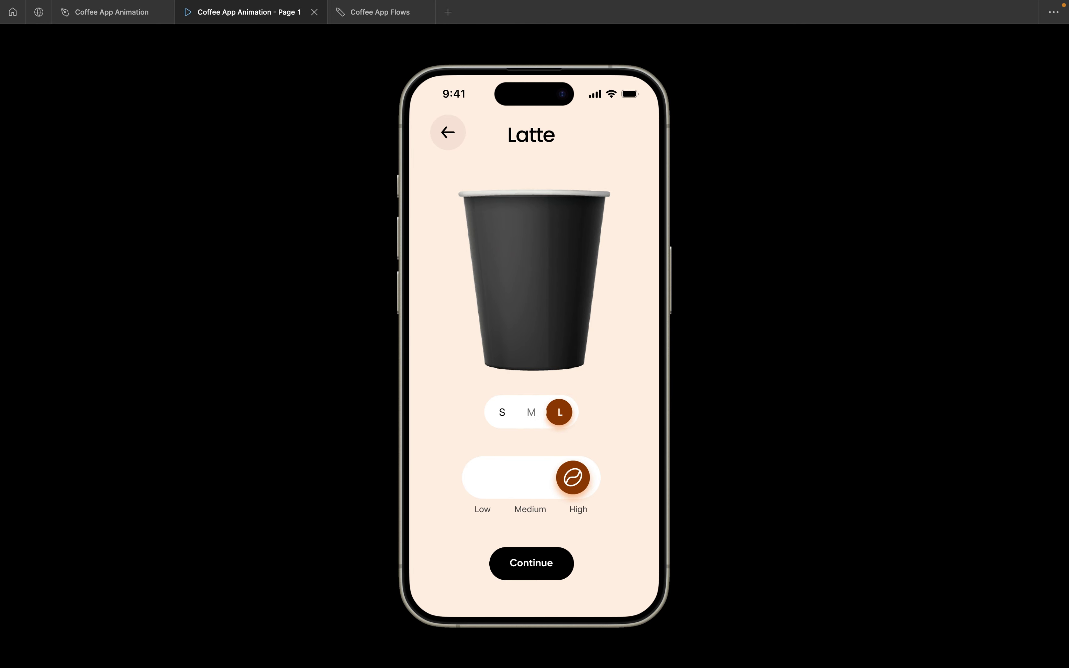
click(532, 411)
drag(502, 483, 594, 476)
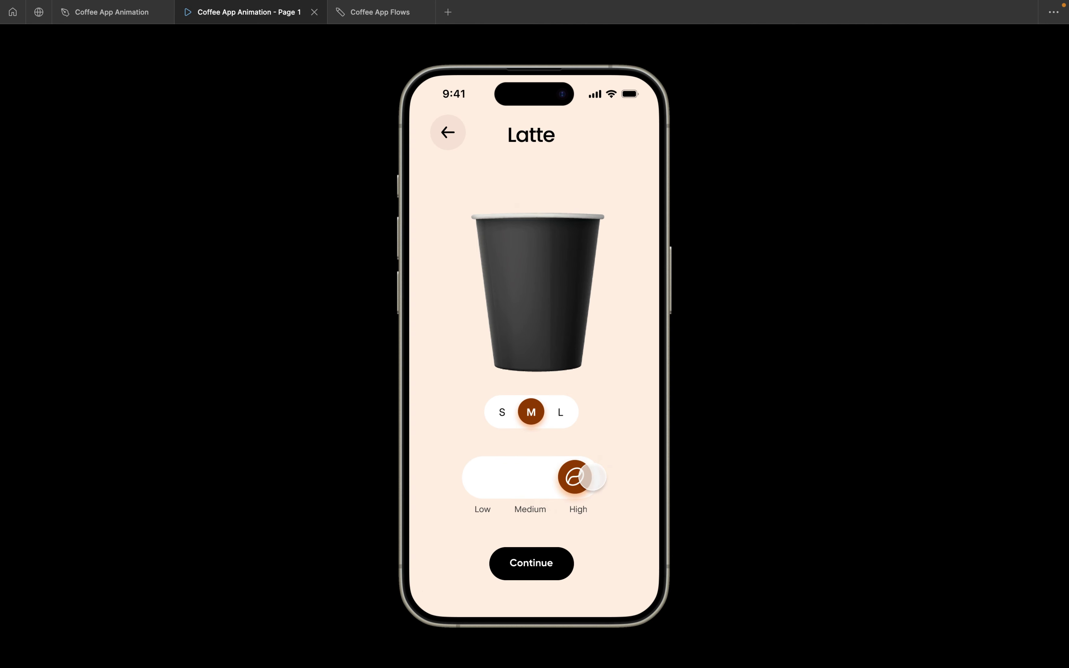
In the Medium Size / high concentration frame, move the Medium coffee group from above the frame down onto the cup
click(126, 12)
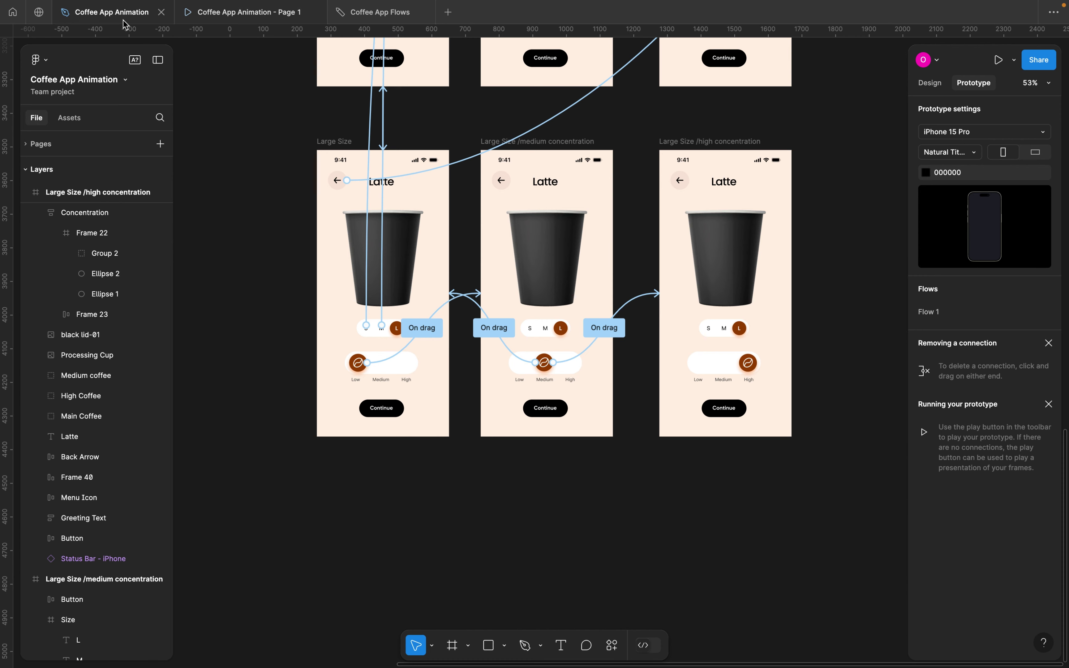
scroll(657, 362, up, 5)
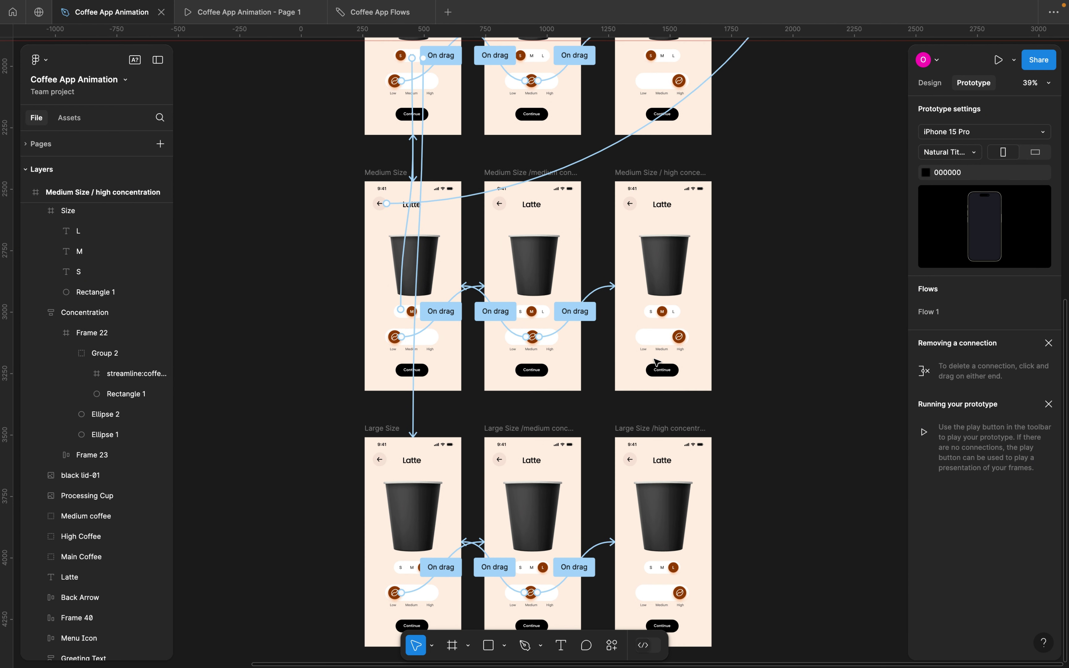
scroll(657, 363, up, 1)
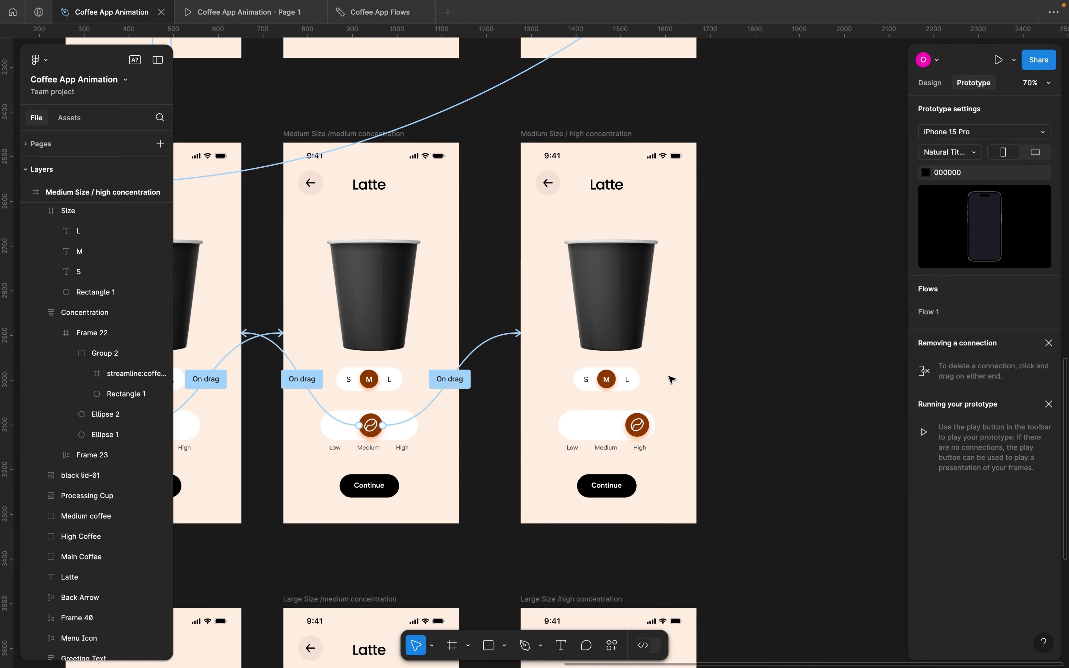
click(608, 158)
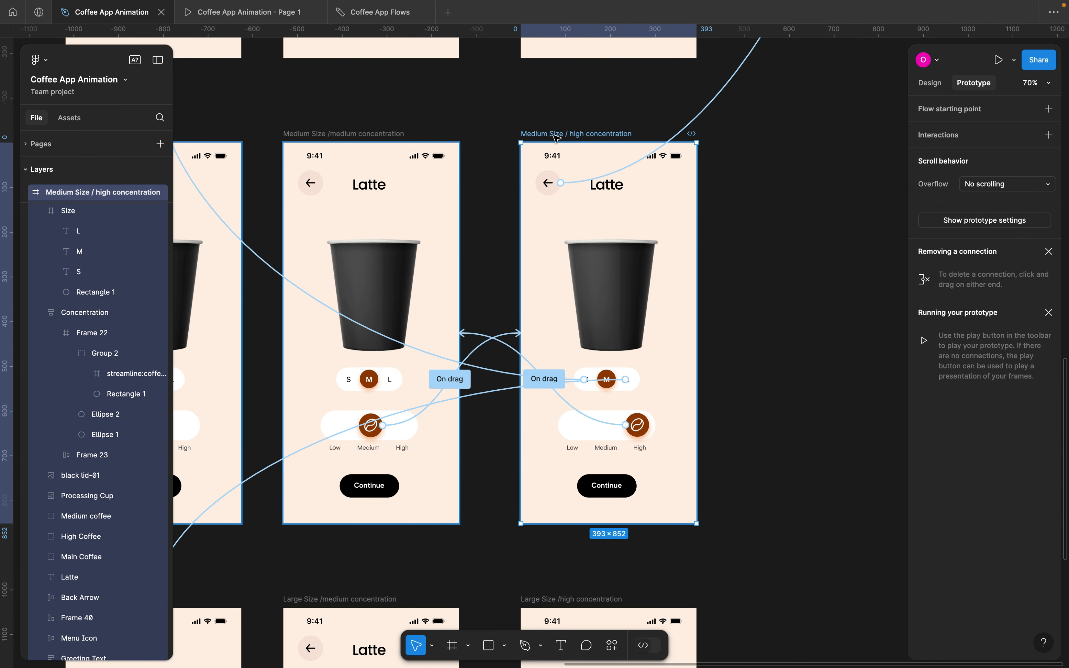
click(932, 84)
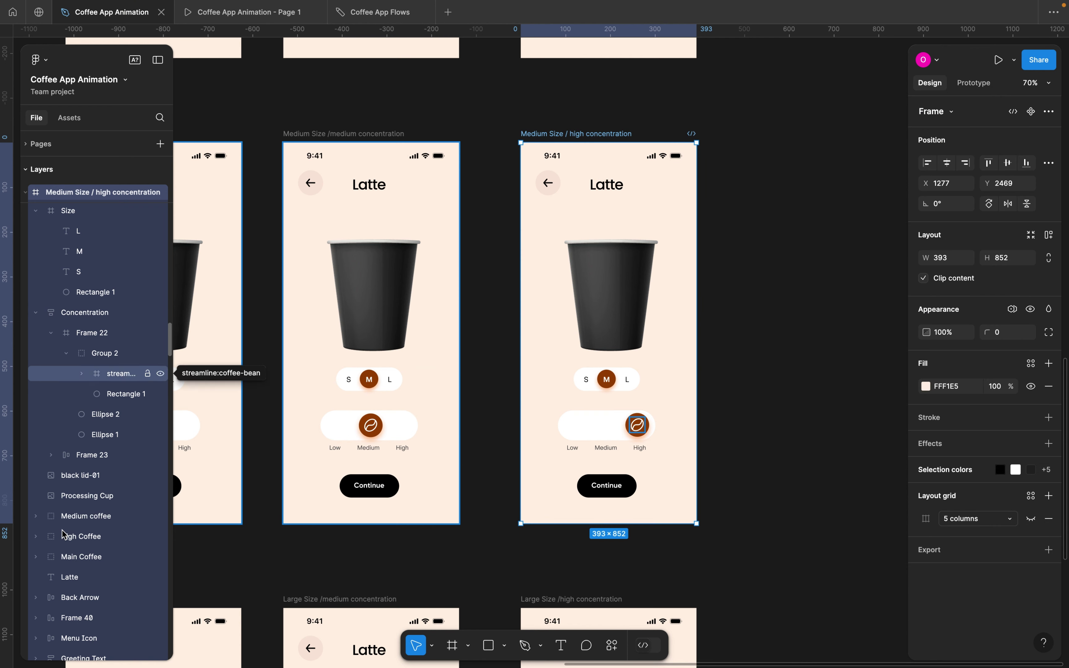
scroll(104, 457, down, 3)
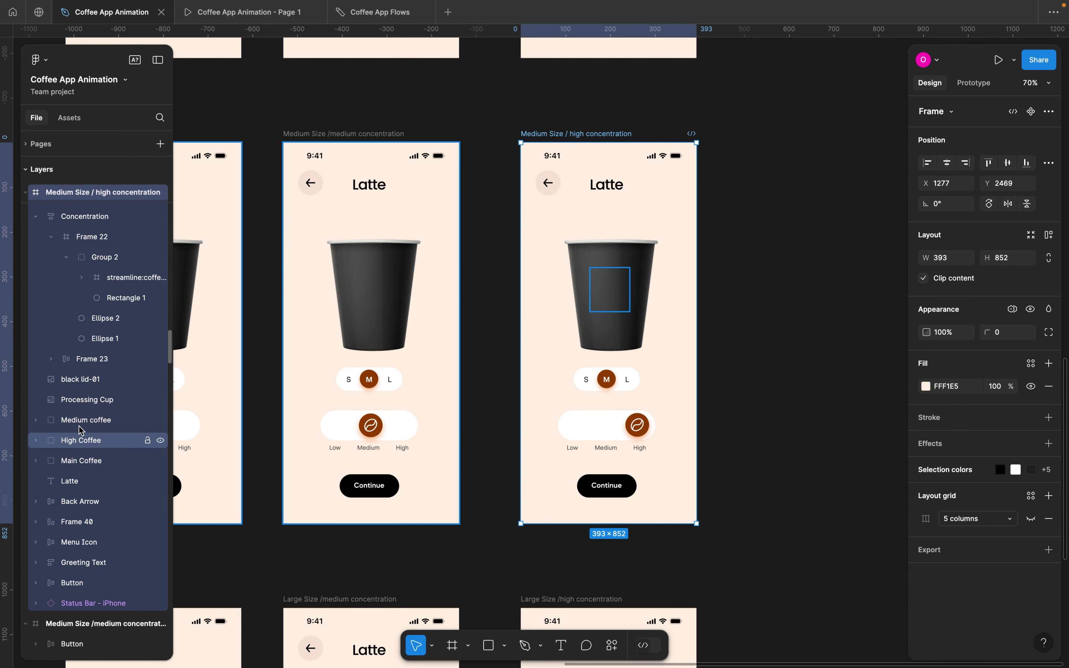
click(79, 425)
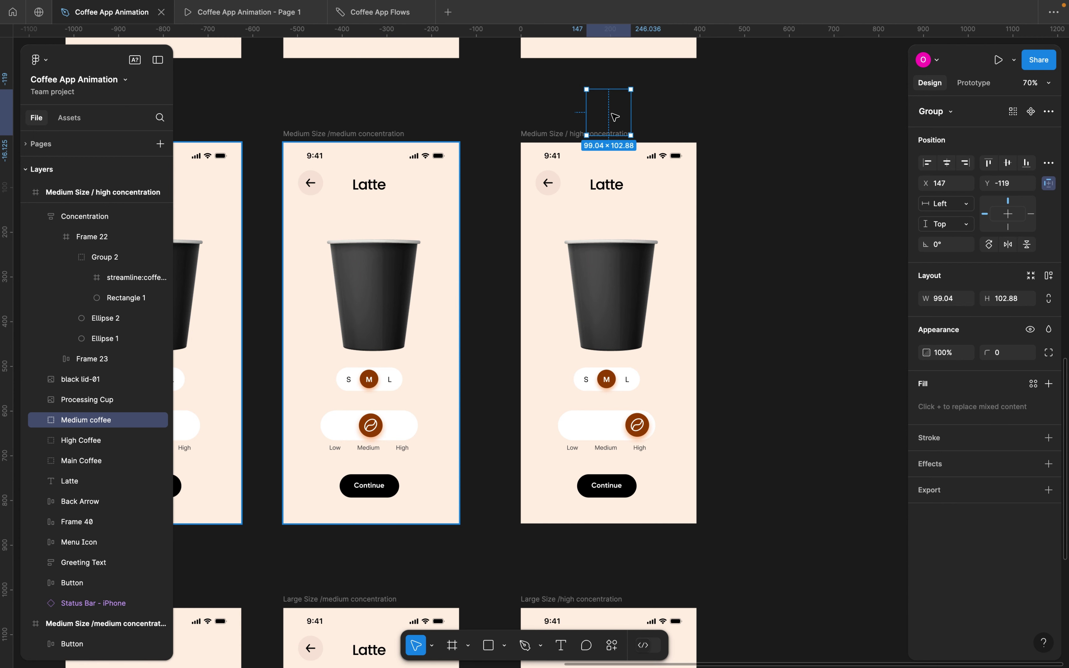
drag(615, 117, 617, 287)
In the Large Size /high concentration frame, move the Medium coffee group from above the frame down onto the cup
scroll(614, 238, down, 10)
click(609, 151)
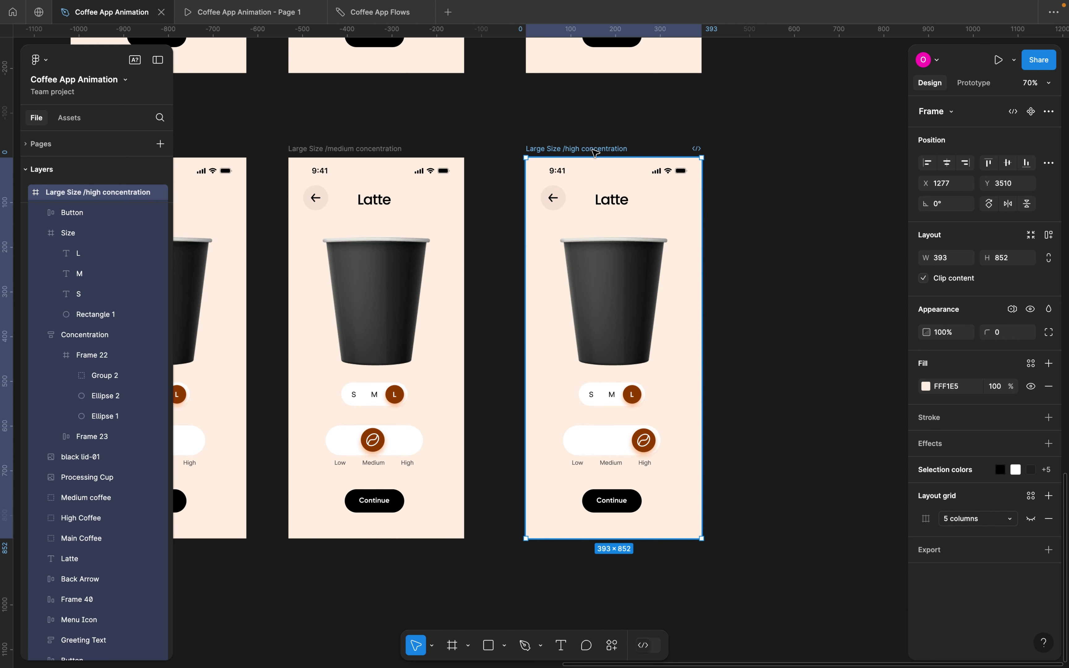
scroll(79, 495, down, 1)
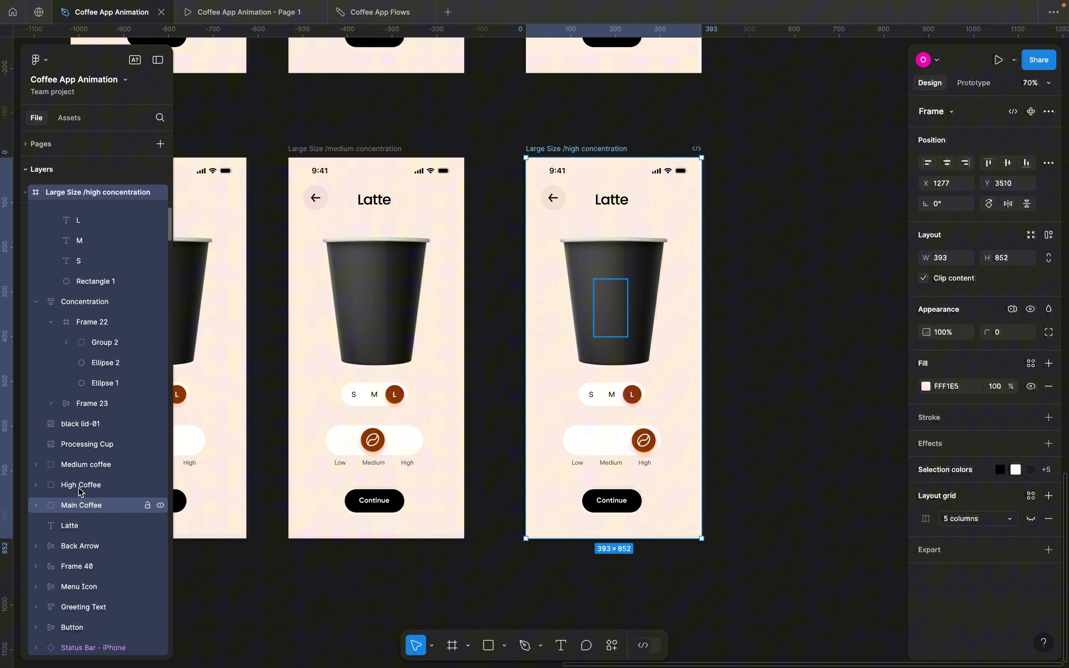
click(76, 465)
drag(620, 126, 622, 300)
click(721, 230)
Restart the prototype preview and swipe through the coffees to open the Latte size screen
scroll(721, 230, down, 10)
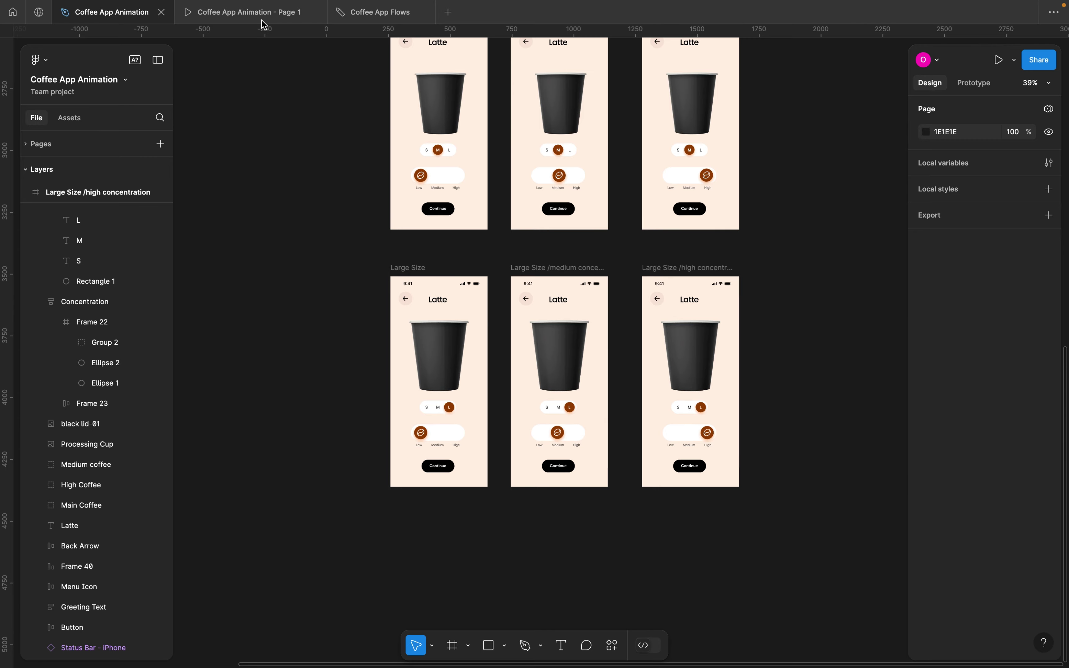
click(249, 12)
key(r)
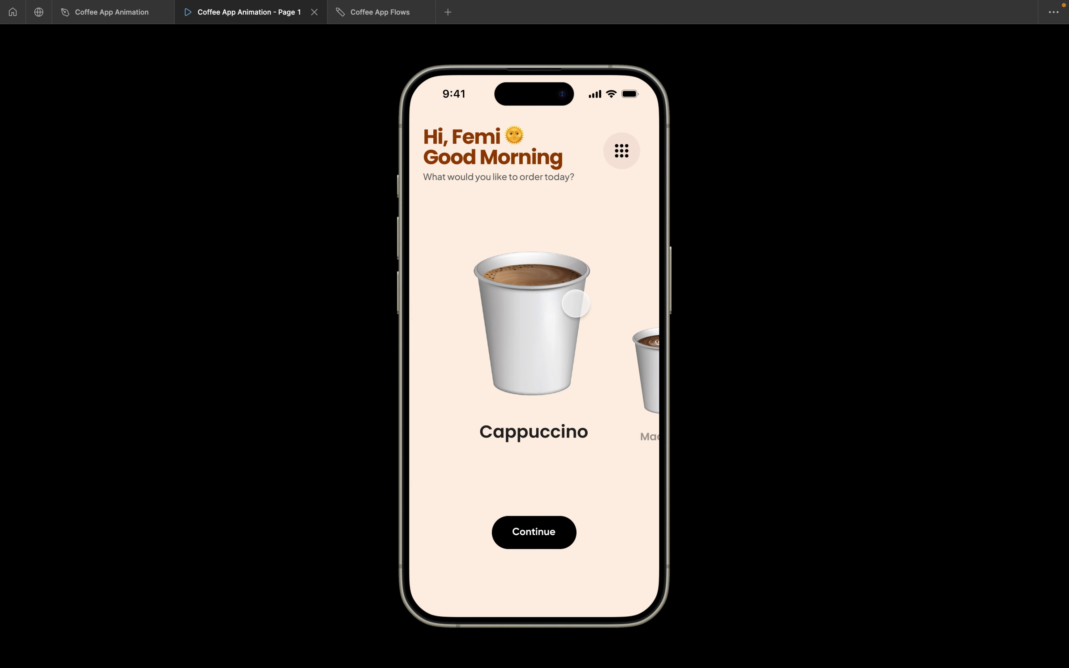
drag(557, 309, 438, 336)
drag(530, 310, 394, 347)
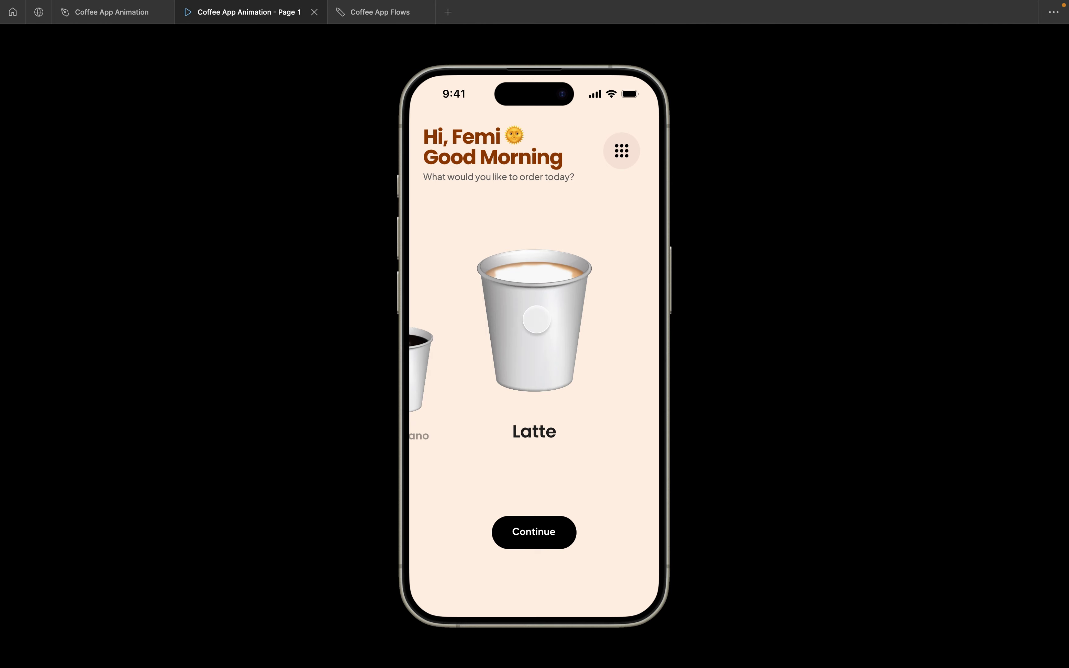
click(535, 322)
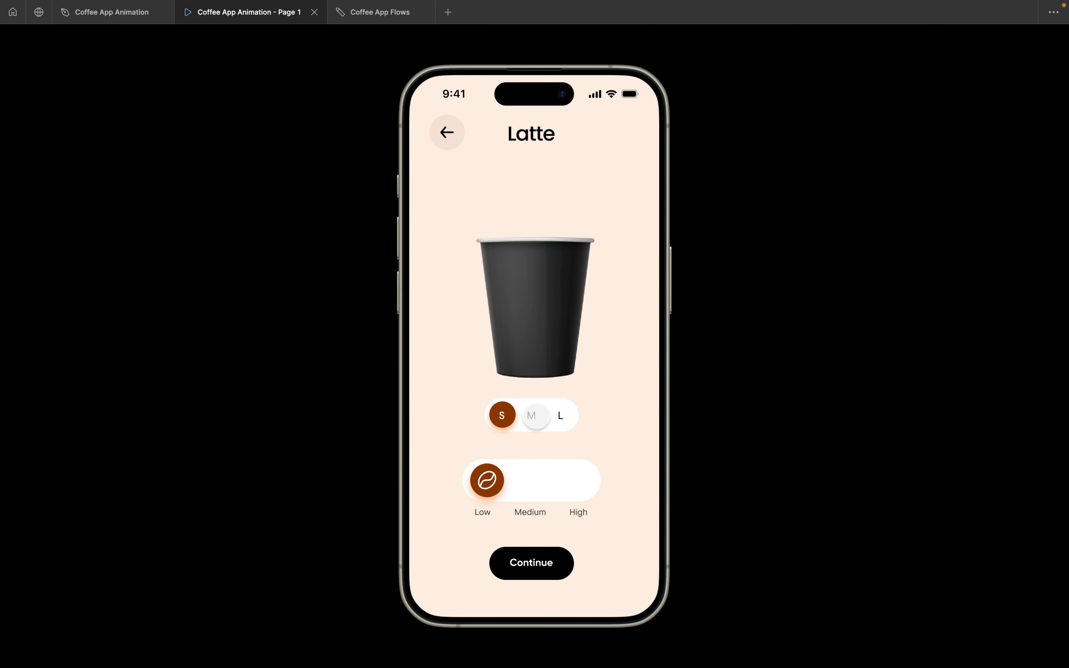
Test the concentration slider on the M size, then on the L size in the preview
click(534, 415)
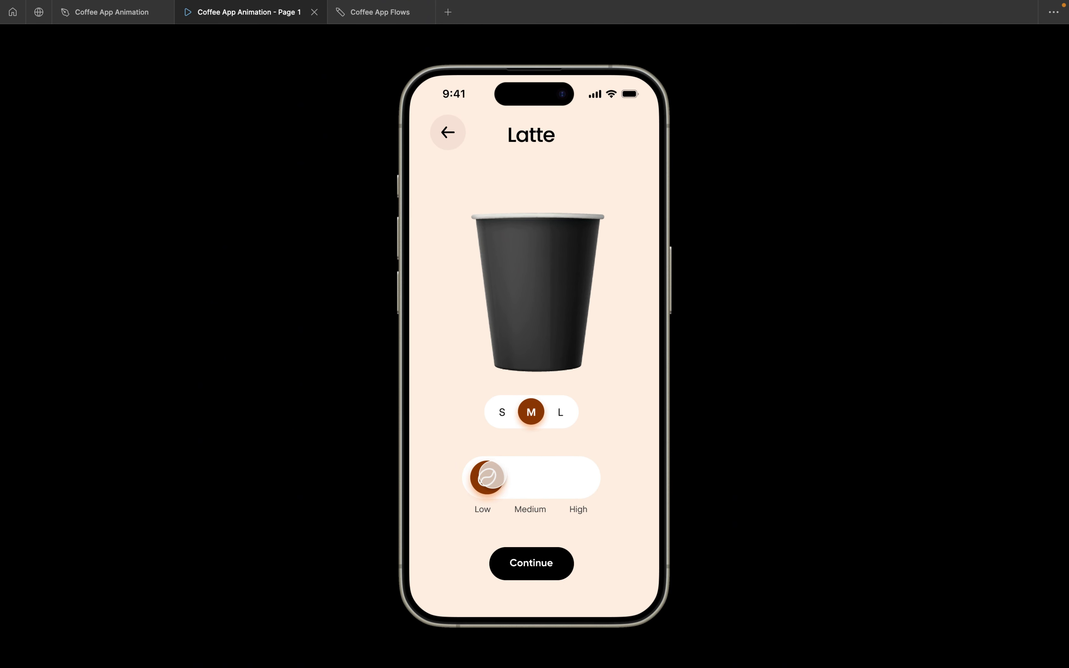
mouse_move(488, 478)
mouse_down()
mouse_move(596, 474)
mouse_move(486, 477)
mouse_up()
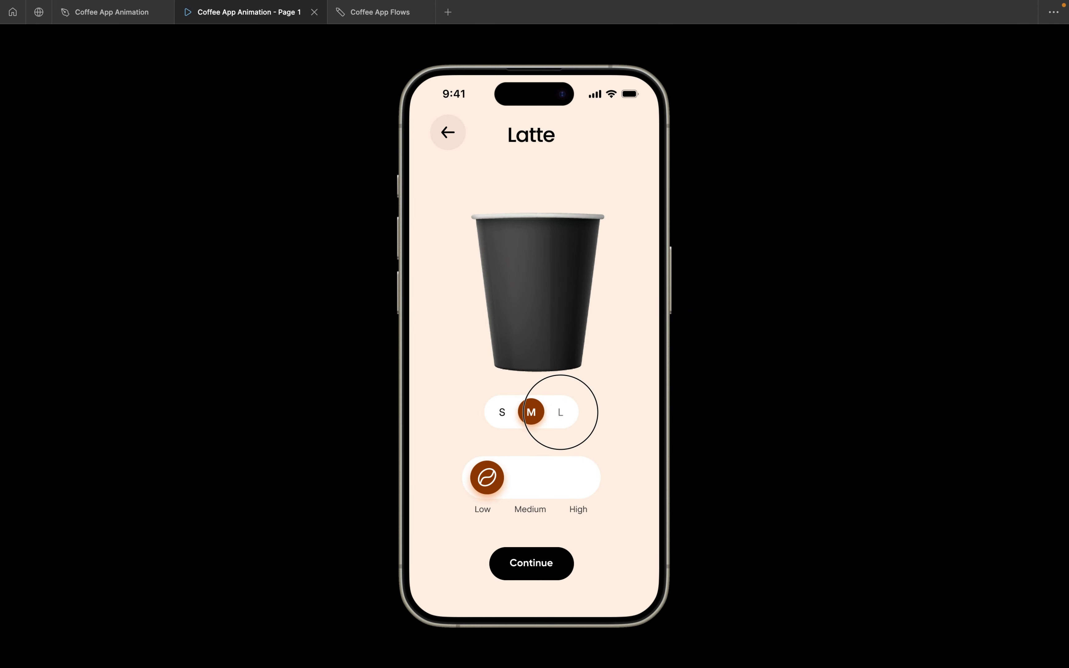
click(561, 412)
drag(487, 478, 611, 475)
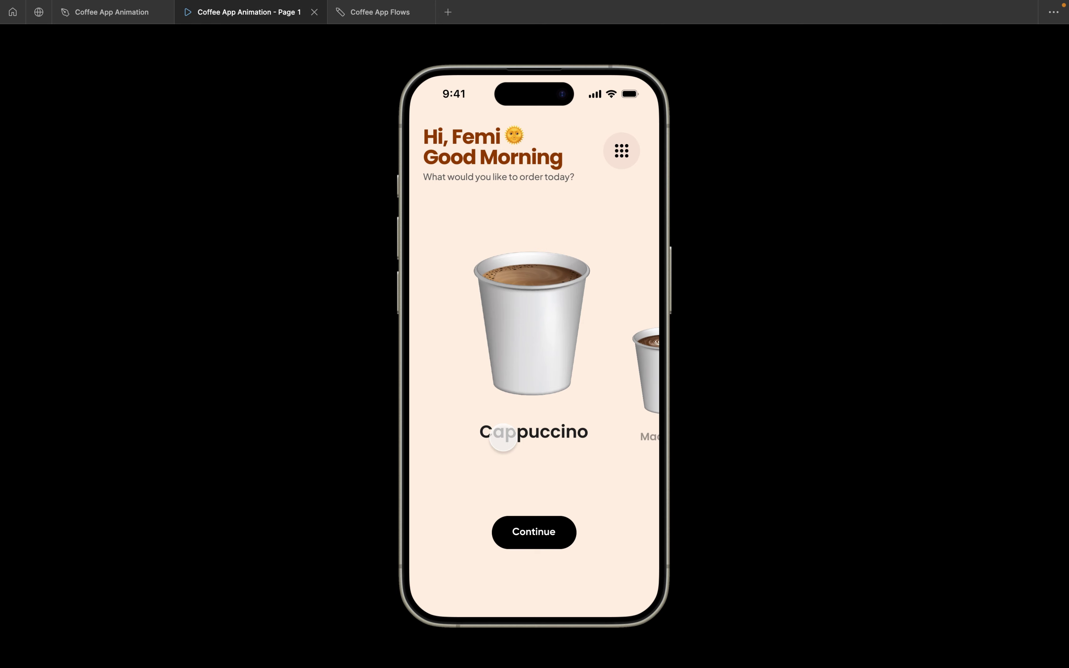
Swipe from Cappuccino to Latte again, open it and switch the cup size to M, L and back to M
drag(537, 370, 441, 358)
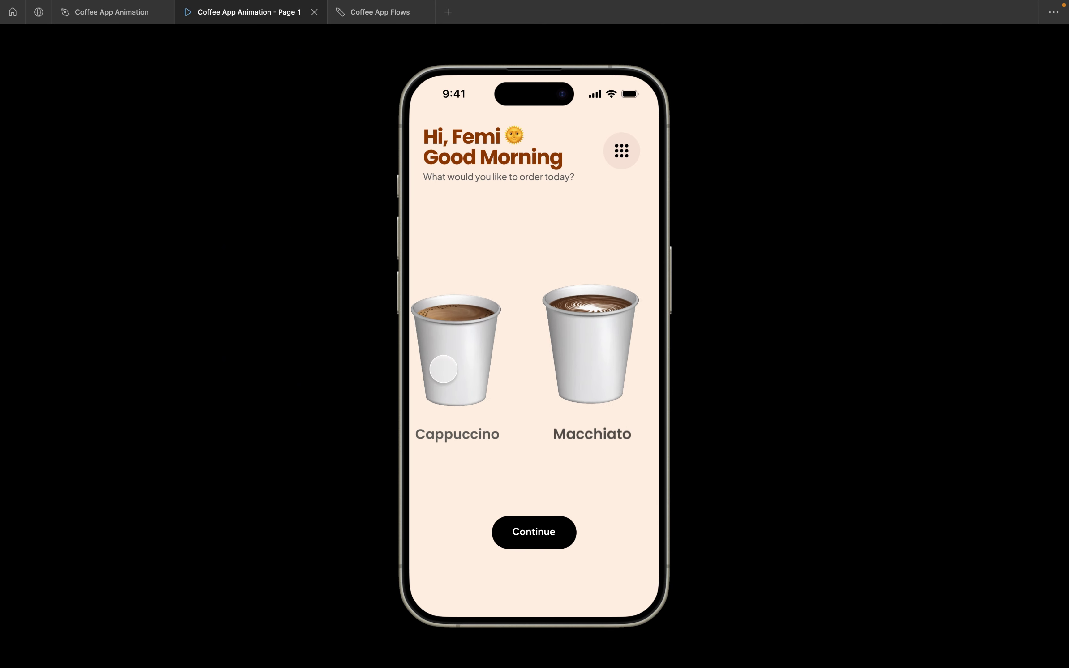
drag(513, 358, 382, 332)
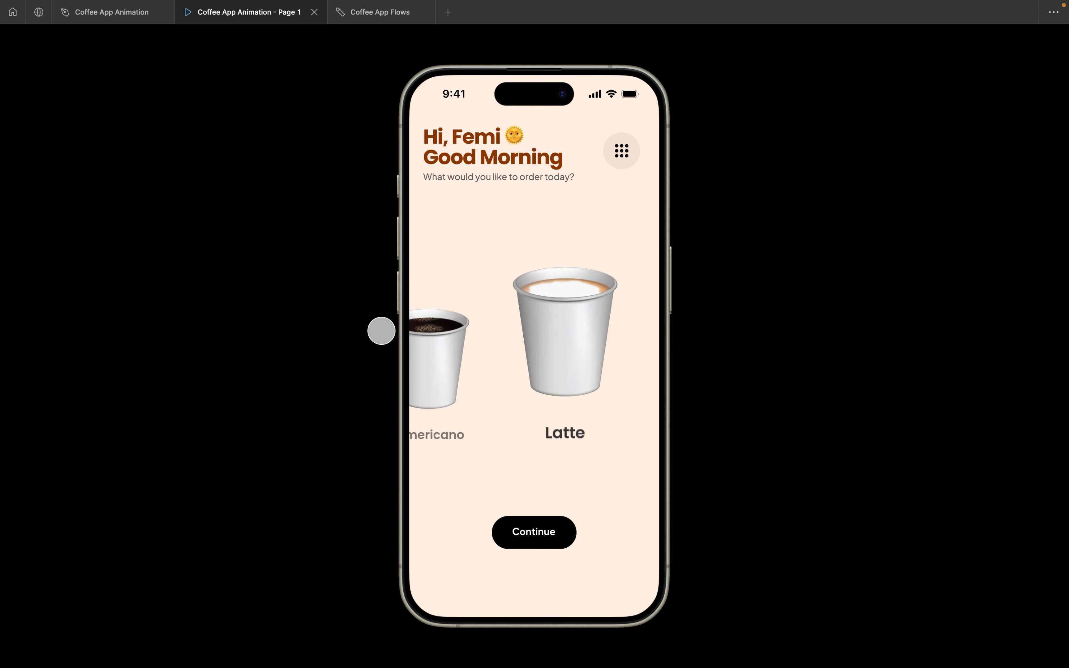
click(529, 302)
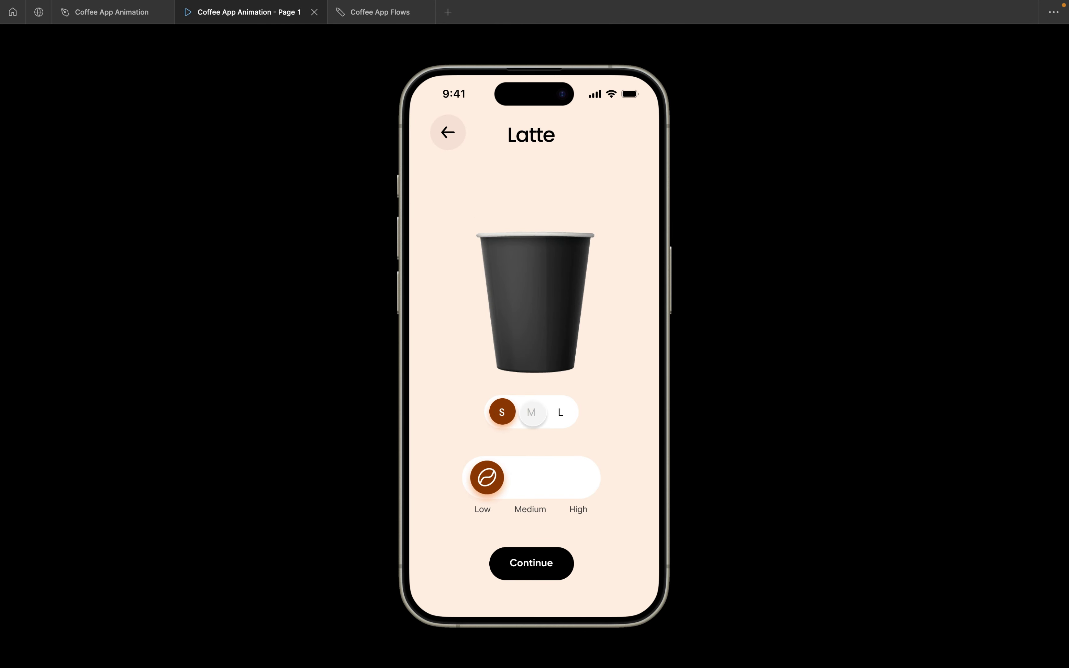
click(532, 411)
click(560, 412)
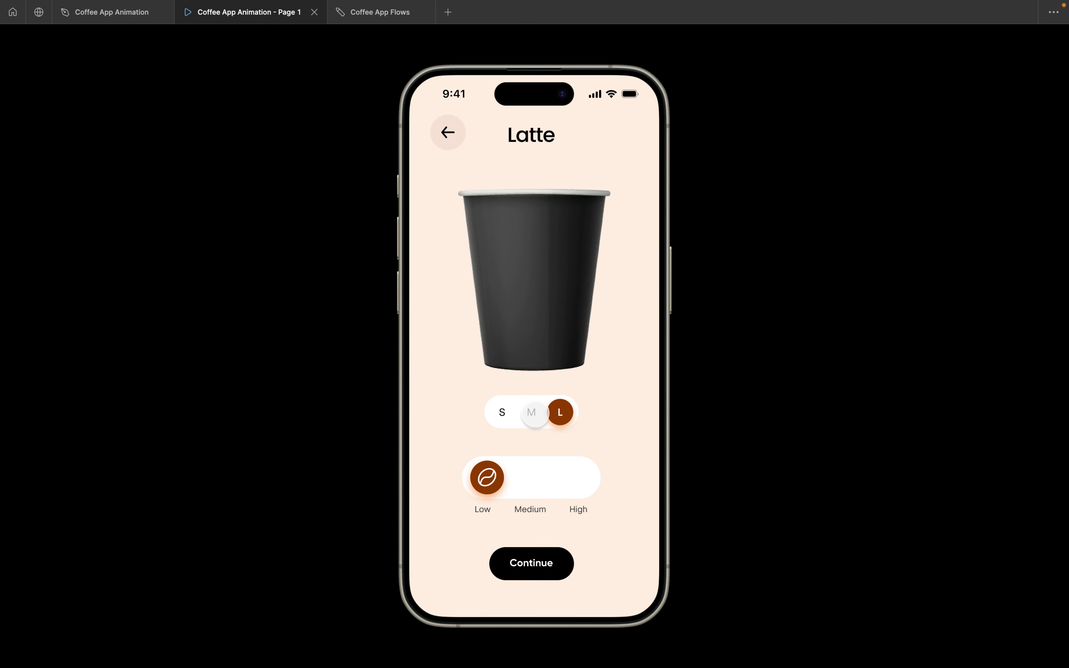
click(531, 412)
Slide the M size's concentration to Medium, High and back to Low, and switch the cup to S and L
drag(489, 488, 530, 481)
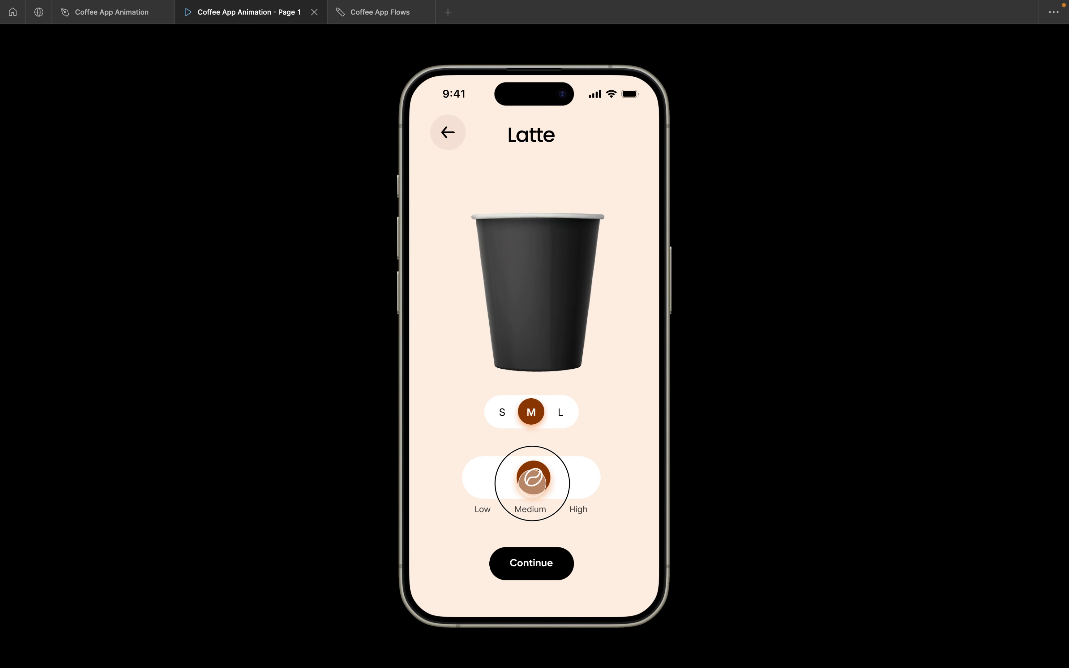
click(567, 478)
drag(587, 480, 468, 478)
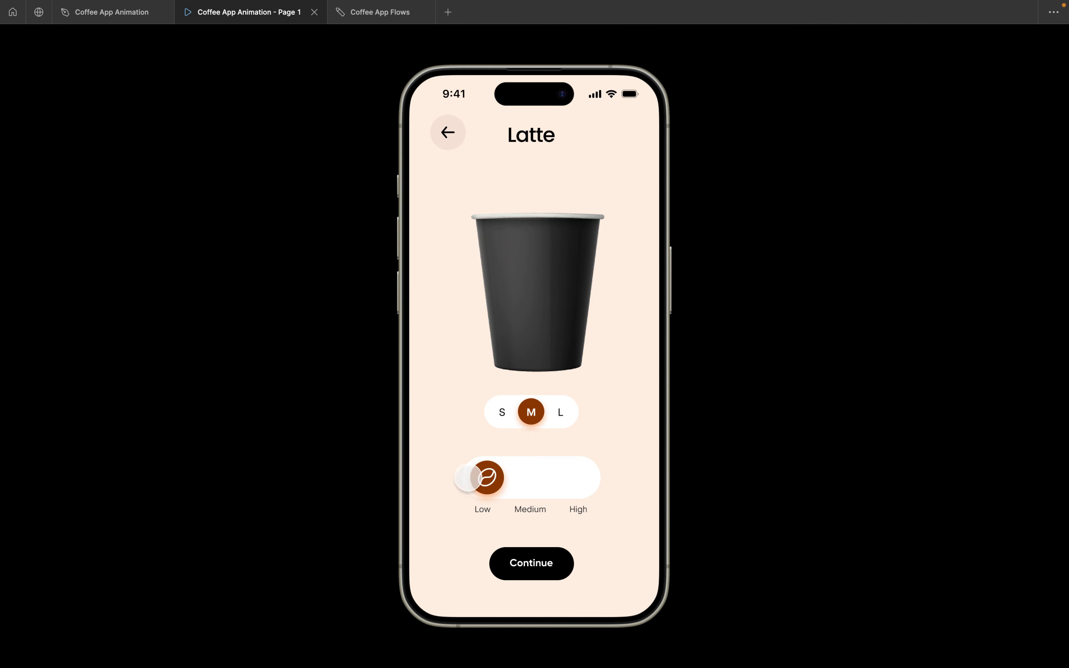
click(500, 414)
click(558, 411)
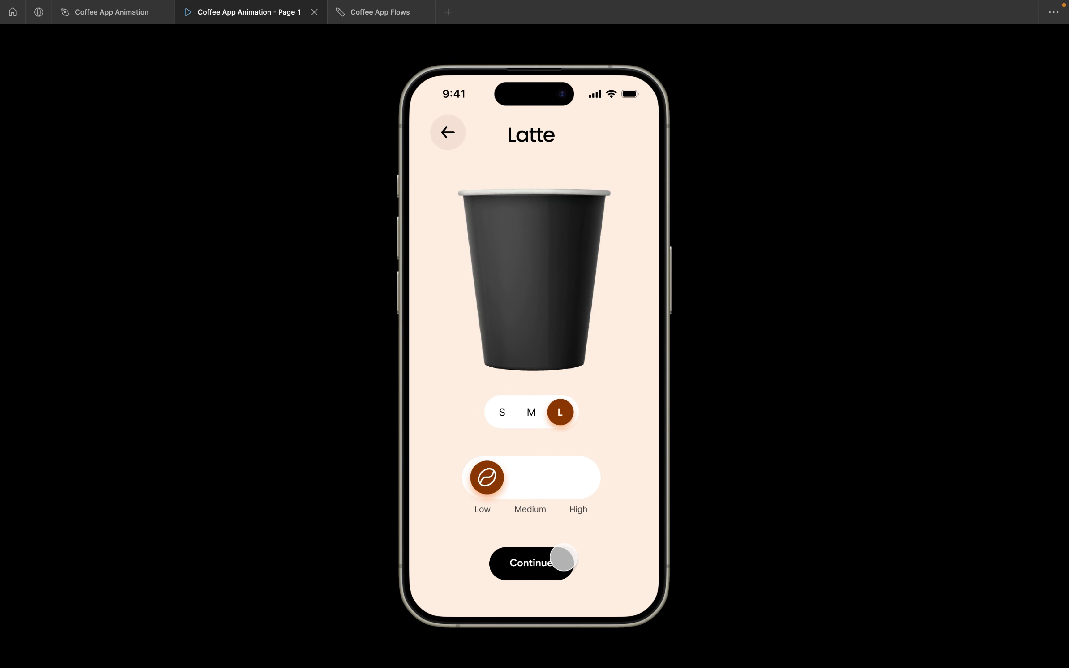
Switch to the LinkedIn post in the browser and play the reference coffee prototype video around its Continue transition
click(110, 20)
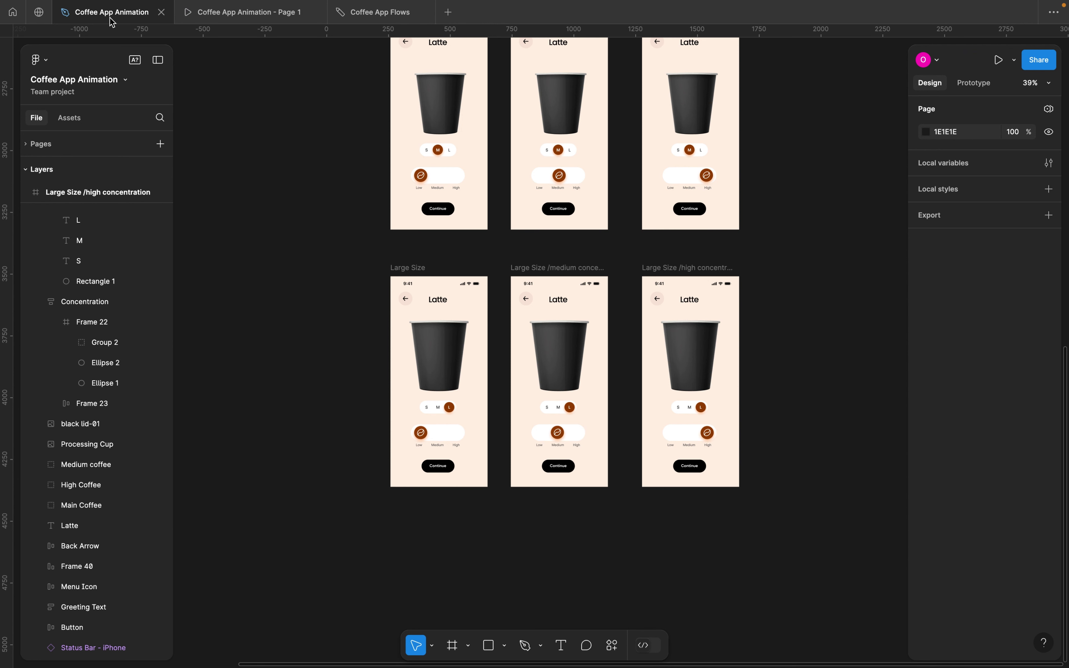
scroll(391, 250, down, 5)
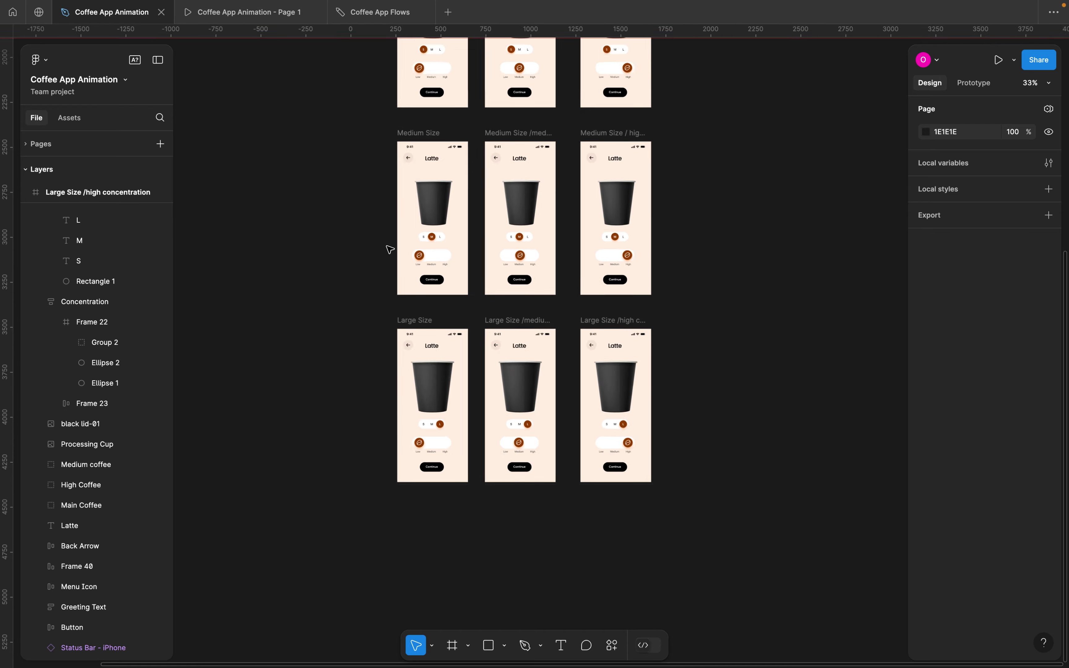
key(ctrl+Right)
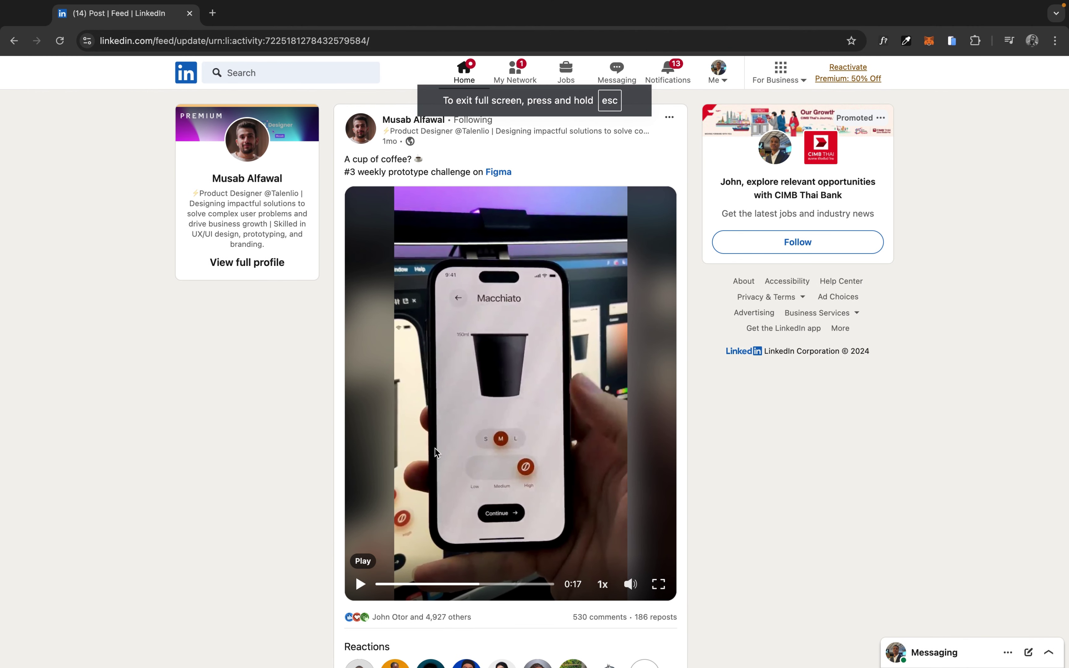
click(360, 585)
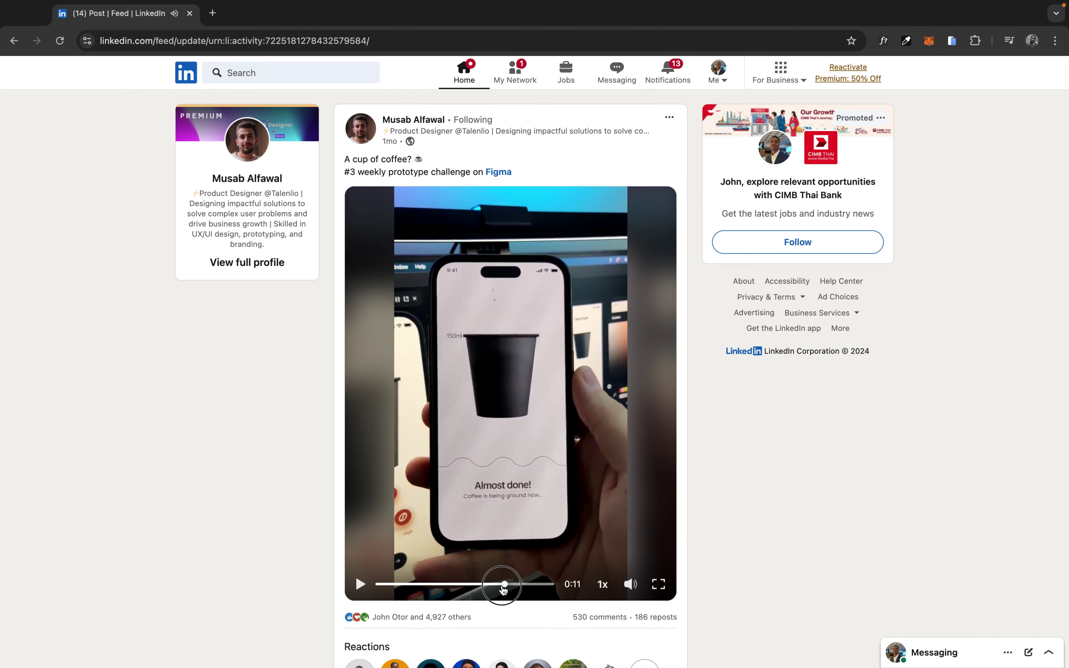
click(482, 585)
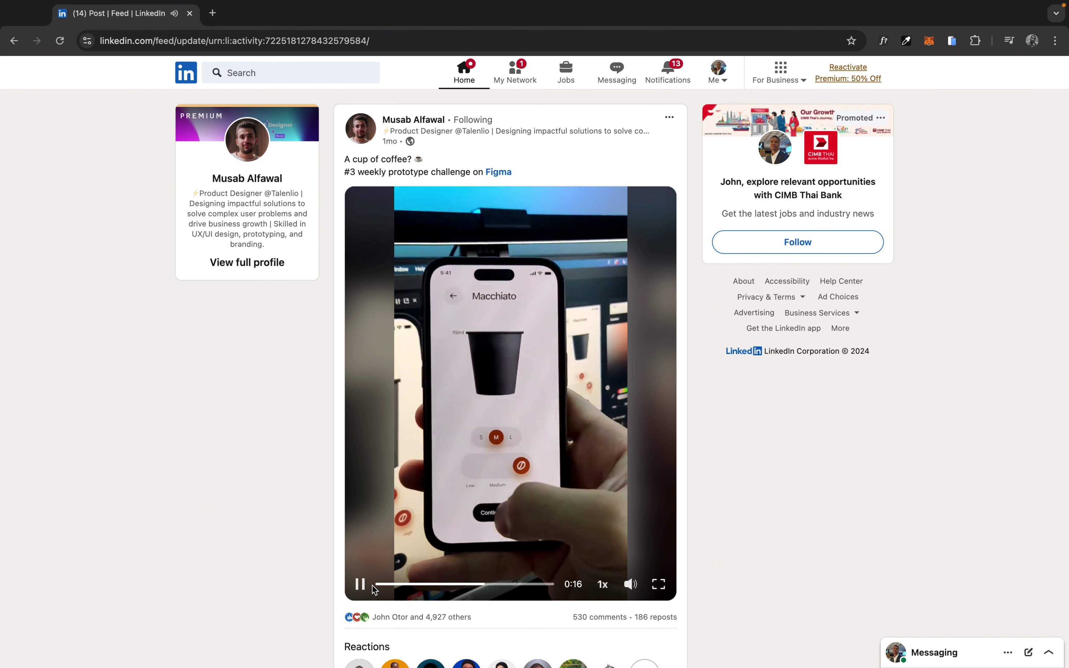
Play and pause the reference video to examine the transition from Continue to the "Almost done!" coffee grinding screen
click(360, 585)
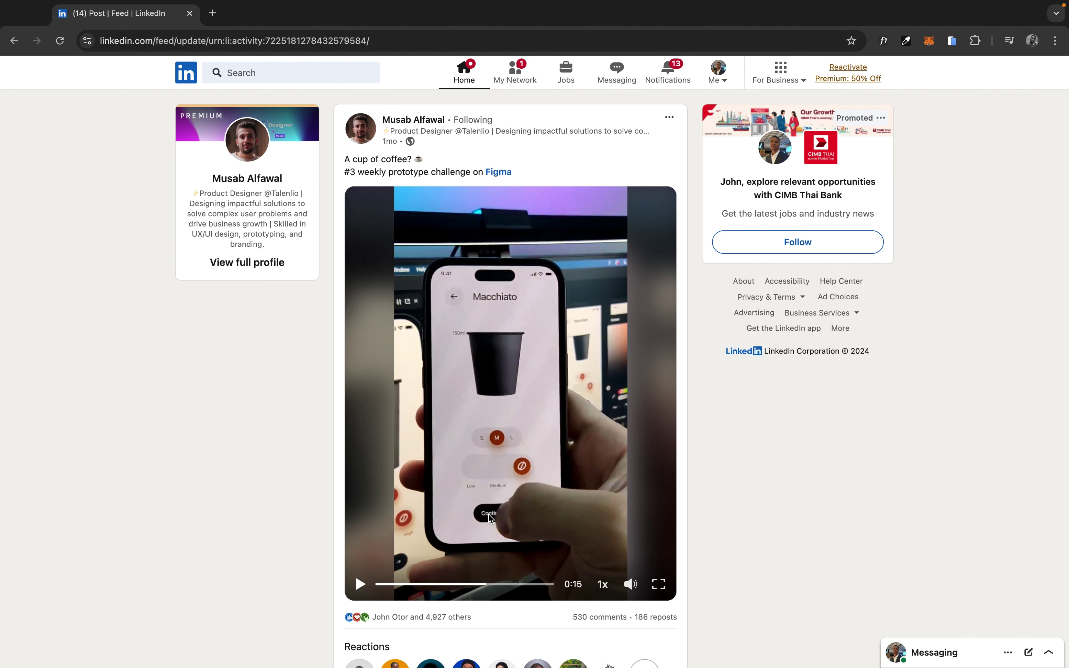
click(360, 585)
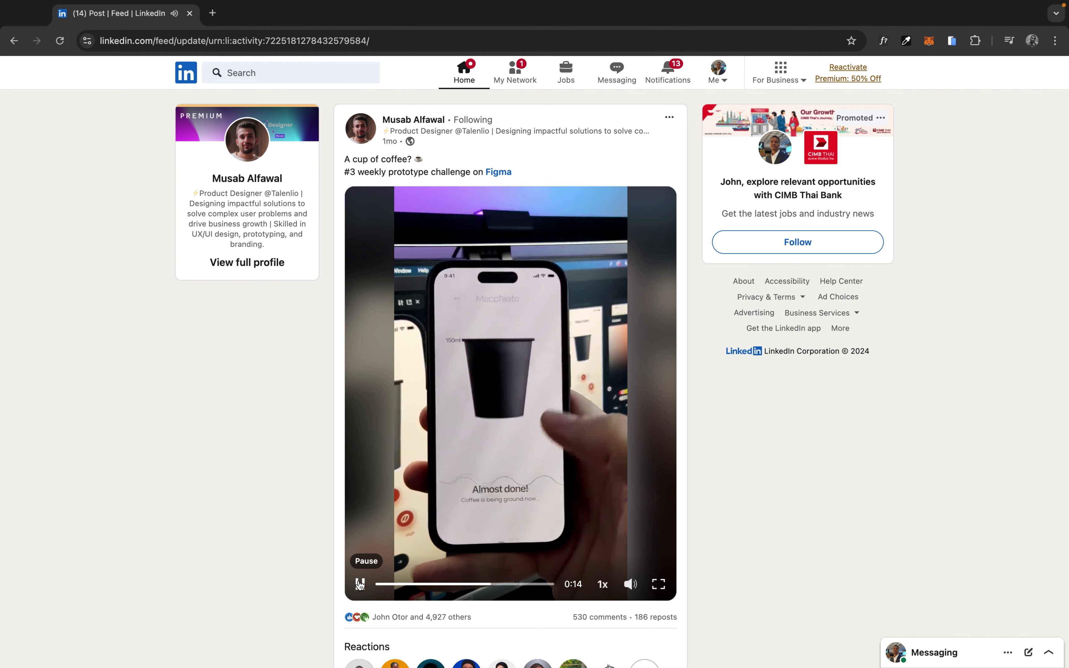
click(360, 585)
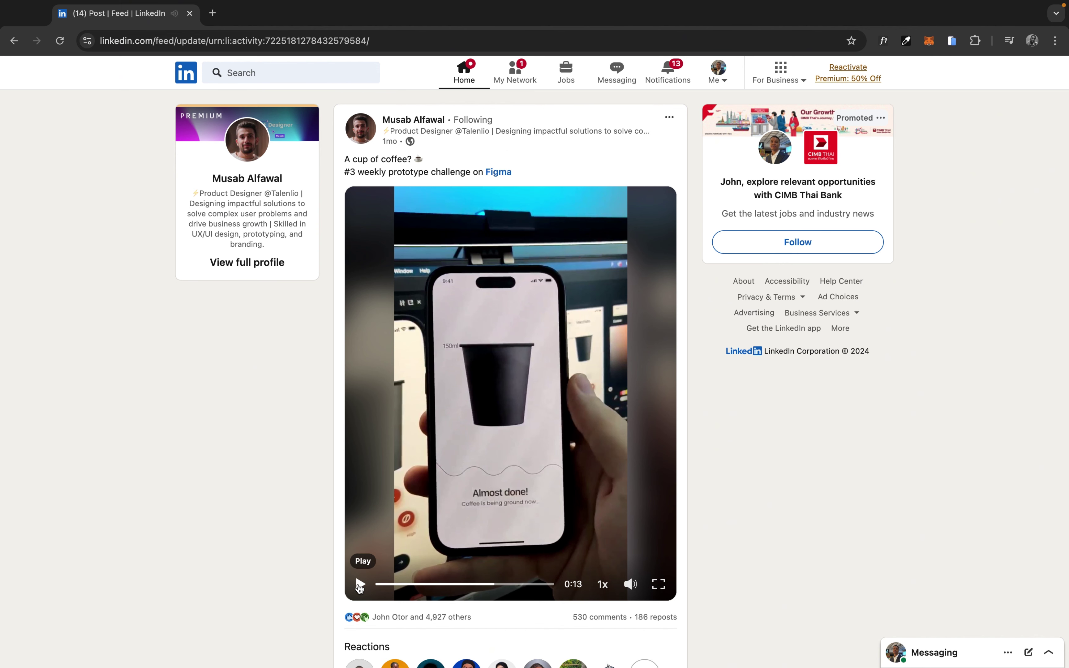
click(360, 584)
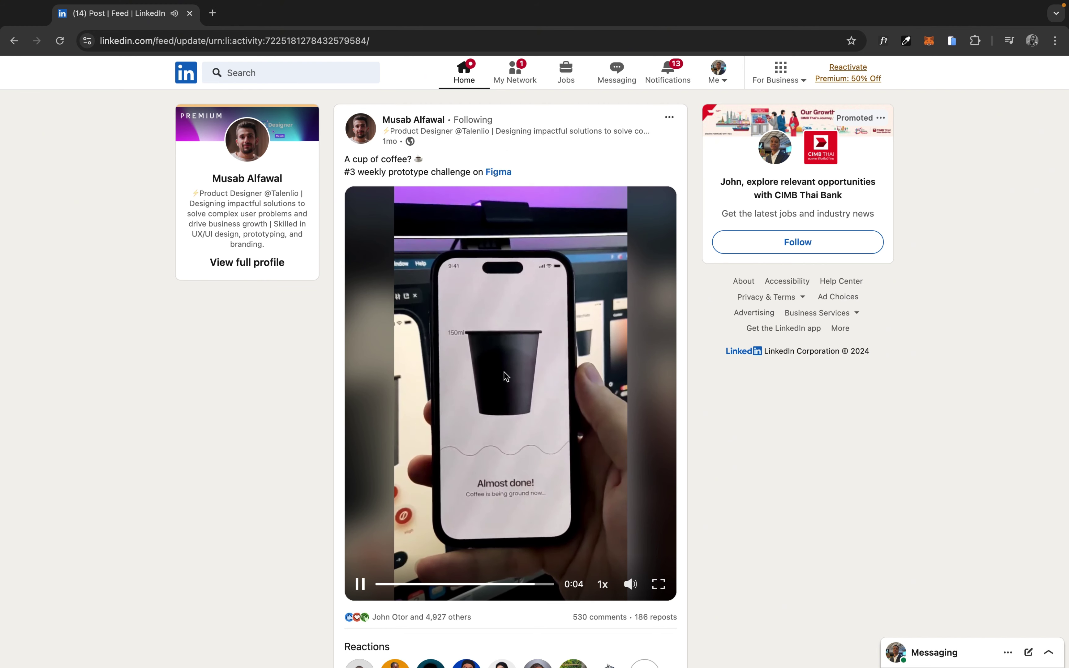
click(360, 585)
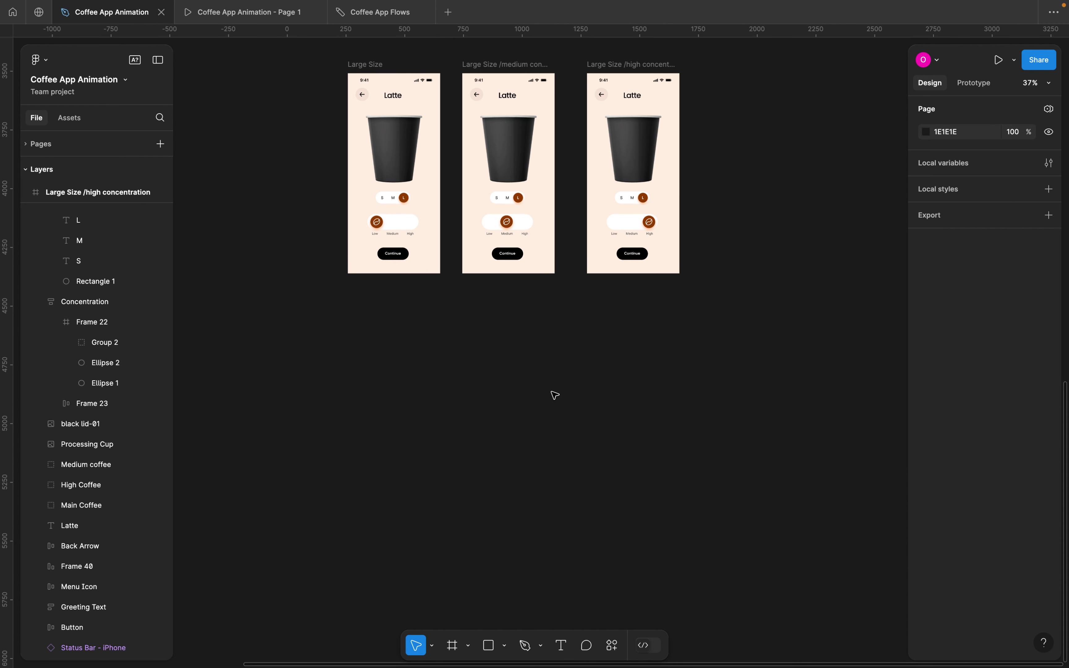
Switch back to the Coffee App Animation file and duplicate the Large Size /high concentration frame below the Large Size frame
scroll(555, 395, up, 1)
scroll(555, 395, left, 1)
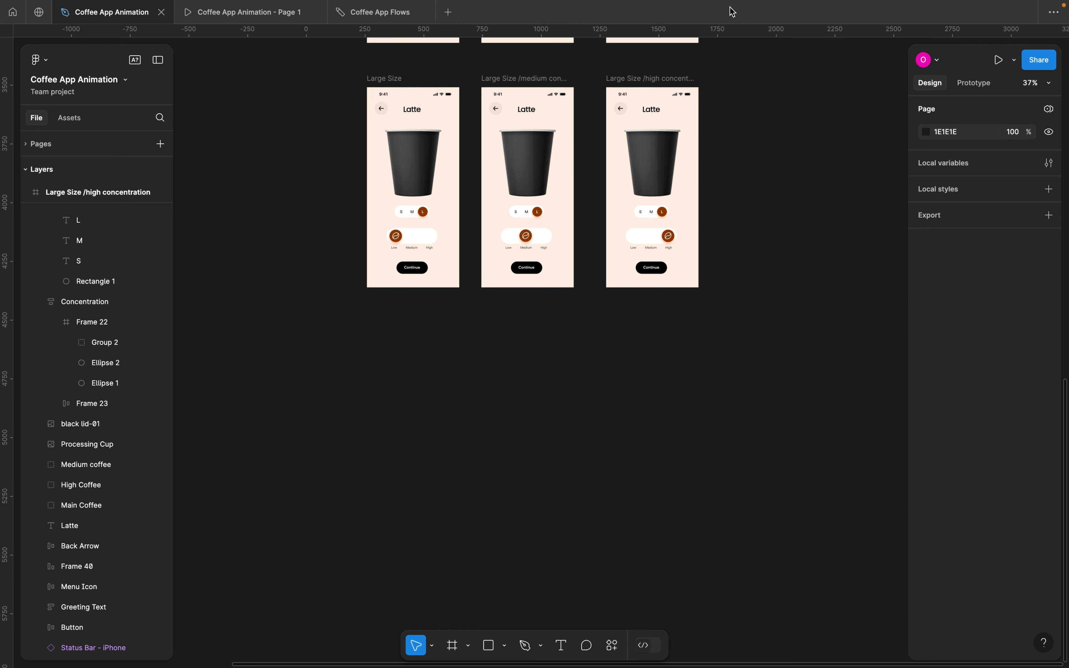
click(656, 82)
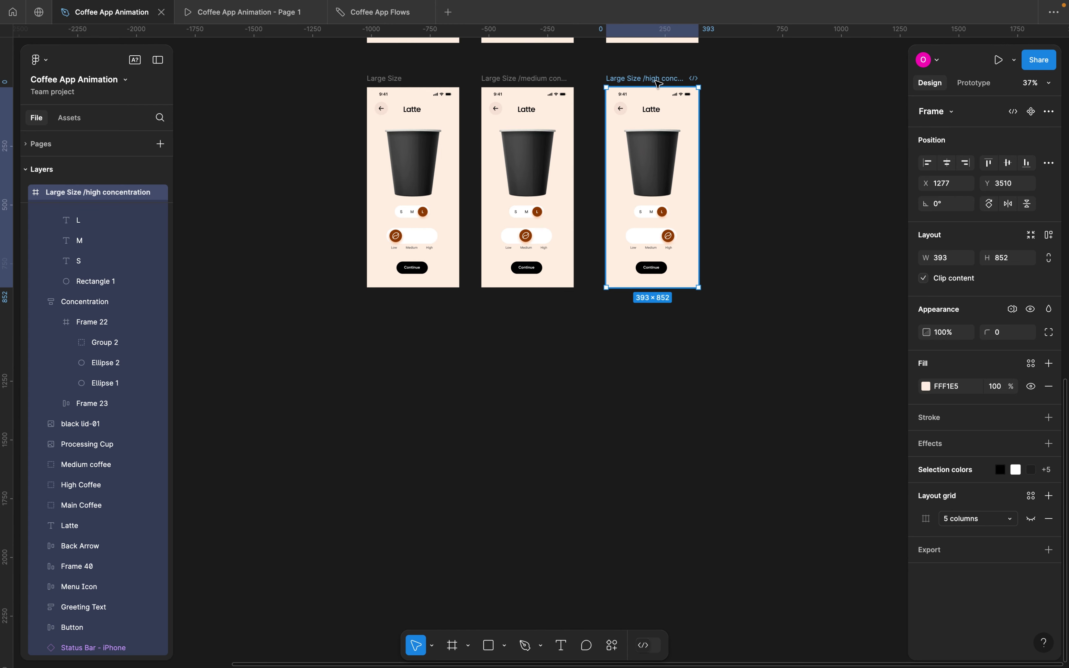
drag(656, 82, 417, 320)
key(shift+2)
In the duplicated frame, move the back arrow out past its left edge and the Latte title out above its top edge
click(491, 130)
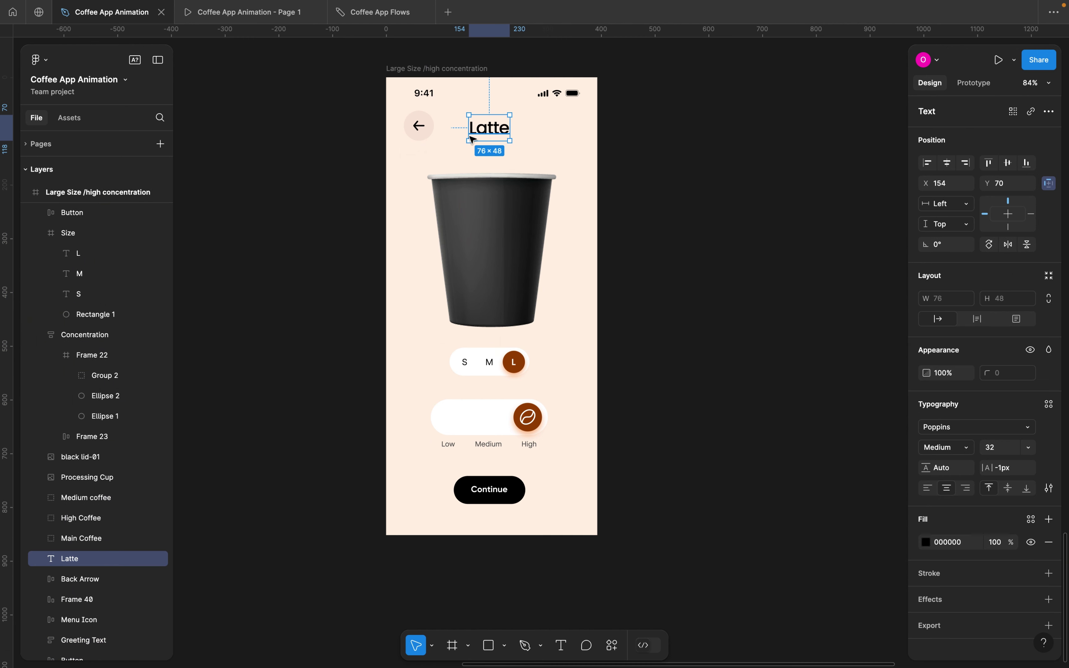
click(420, 134)
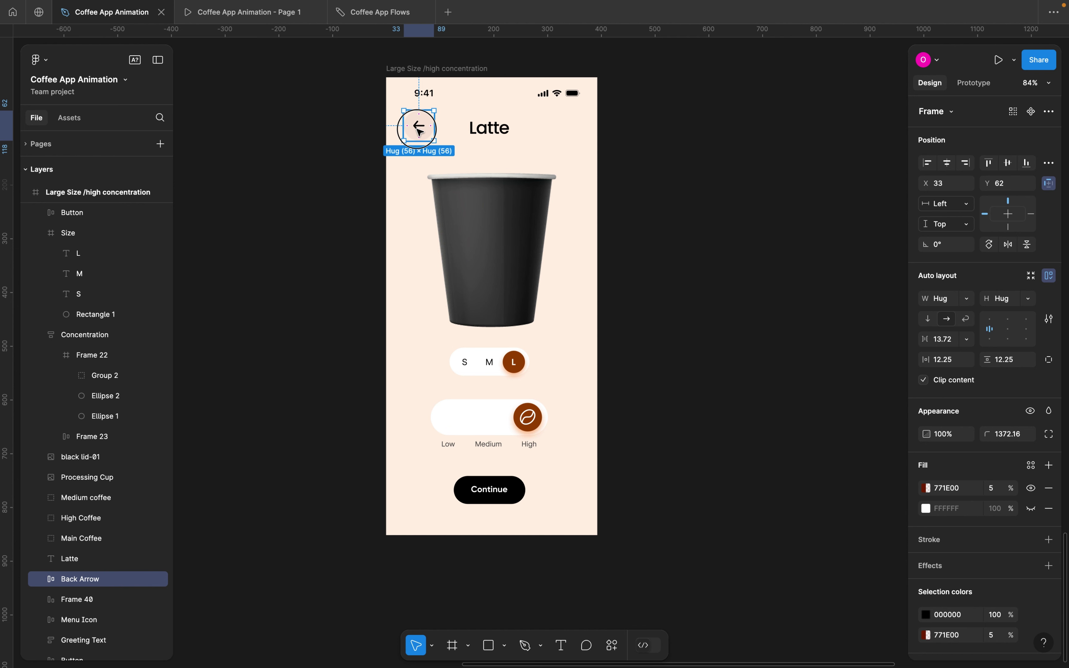
key(alt)
drag(413, 130, 359, 135)
click(498, 133)
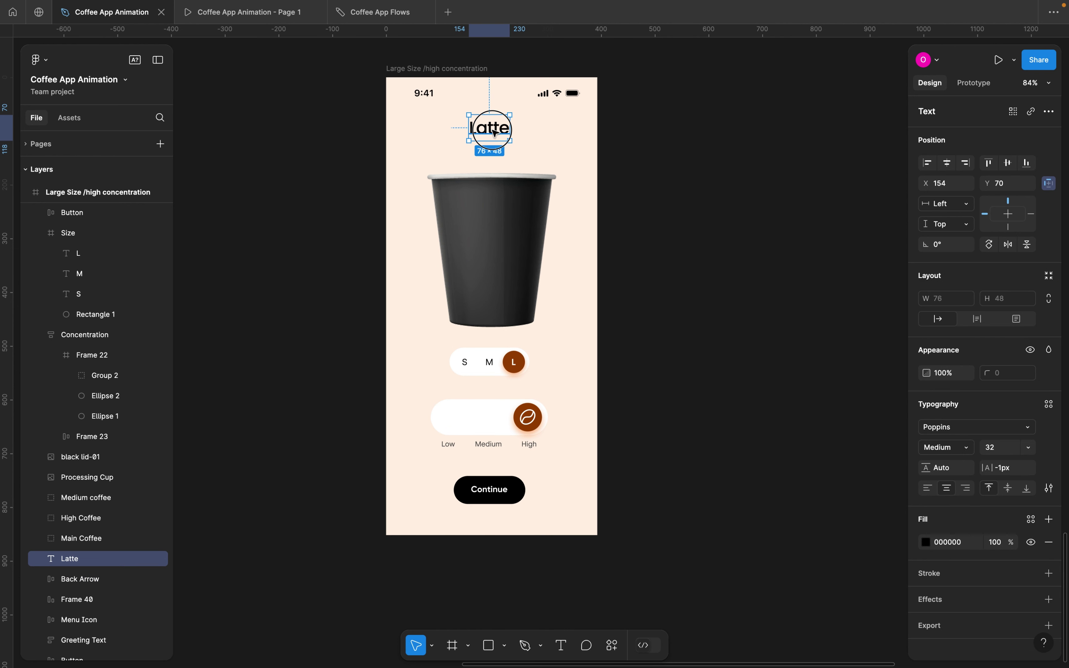
scroll(494, 132, up, 3)
drag(494, 179, 489, 99)
scroll(513, 236, down, 5)
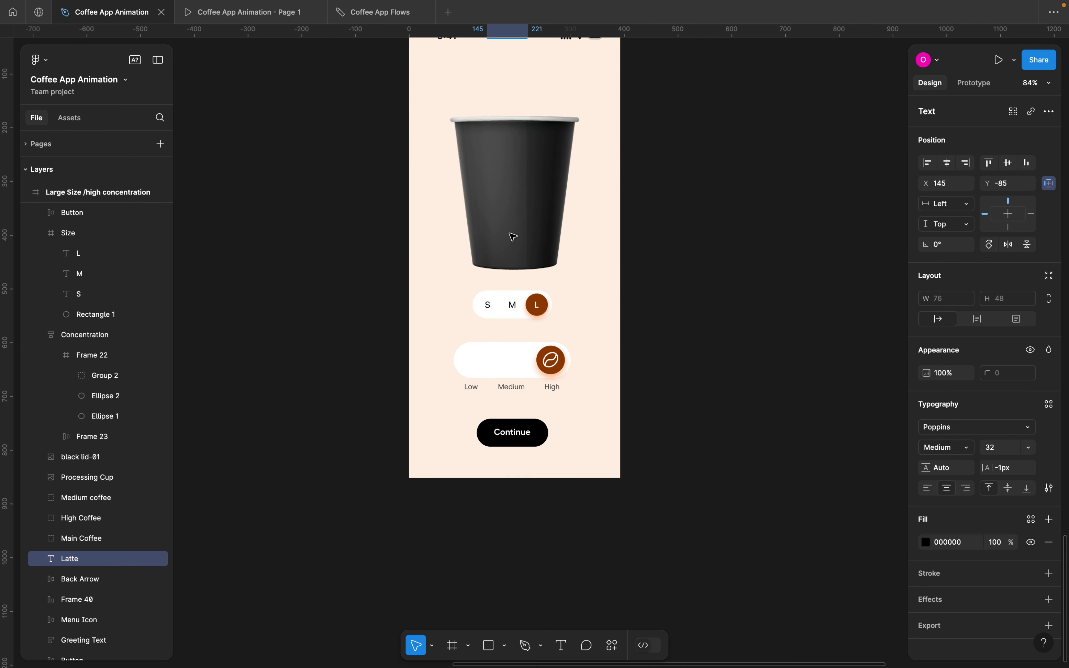
Move the Size selector, Concentration slider and Continue button together out below the bottom edge of the duplicated frame
scroll(513, 248, down, 2)
click(521, 274)
shift+click(523, 331)
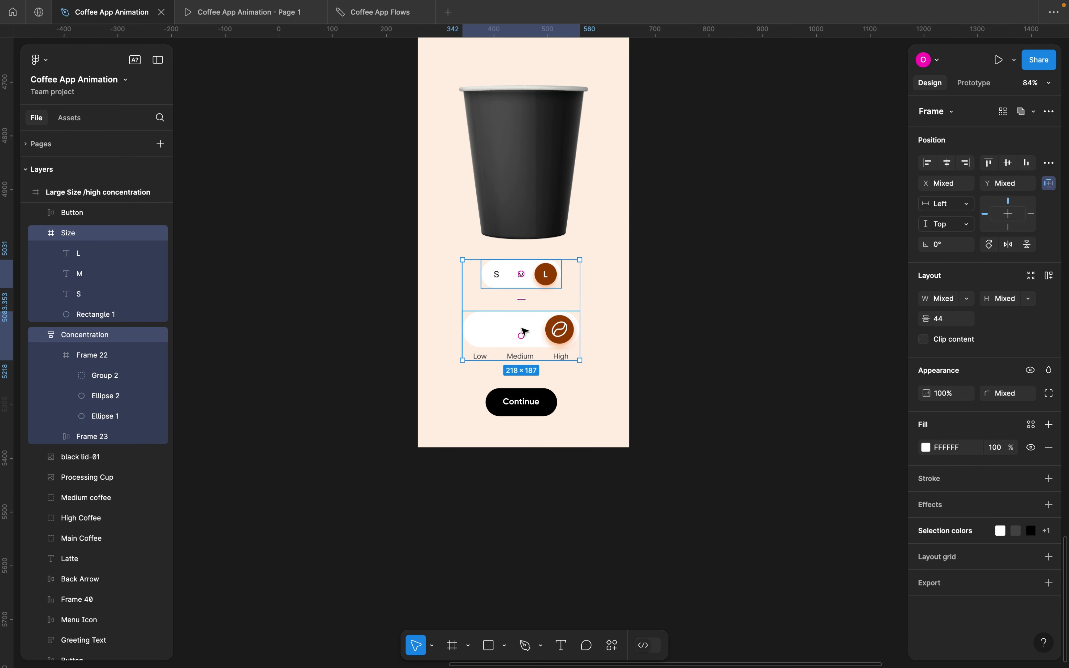
scroll(523, 332, down, 2)
shift+click(536, 392)
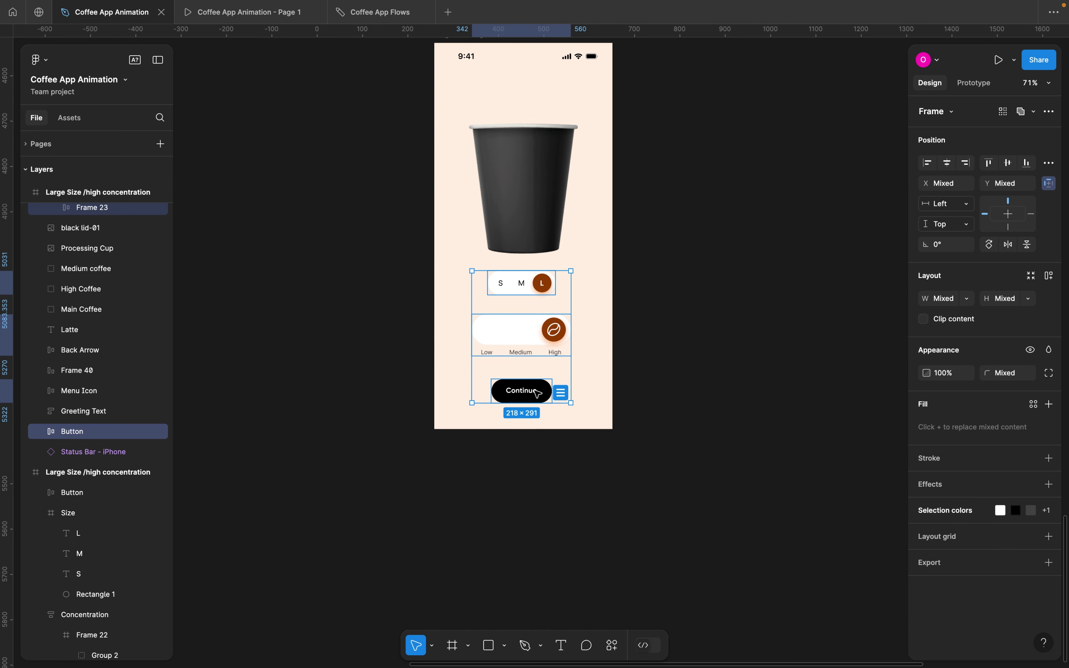
click(526, 394)
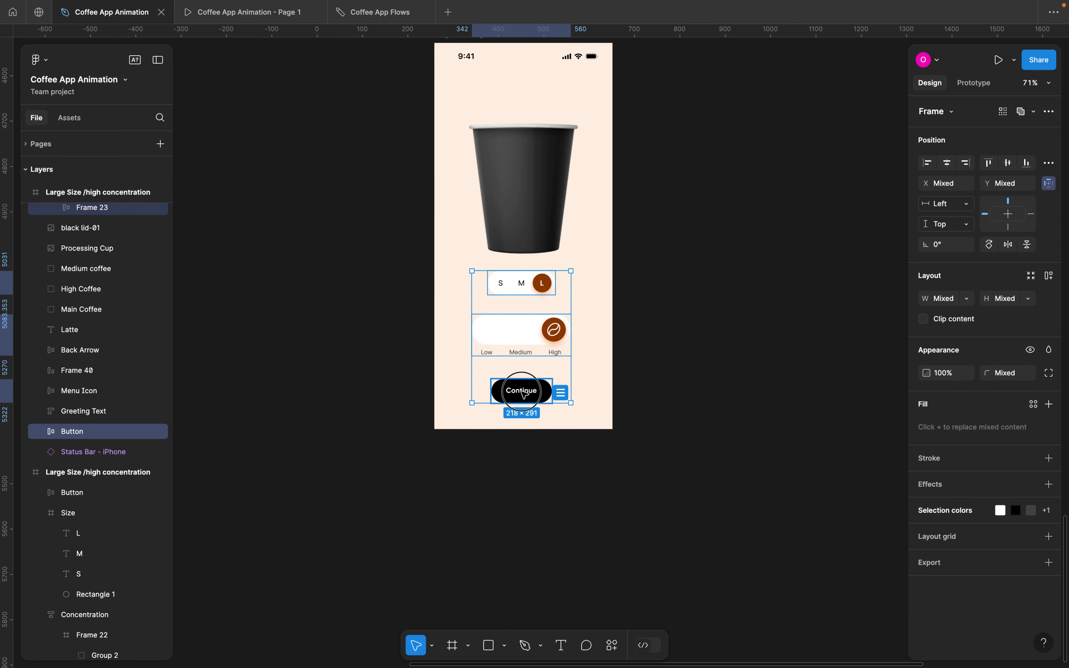
drag(524, 393, 538, 576)
scroll(568, 398, up, 3)
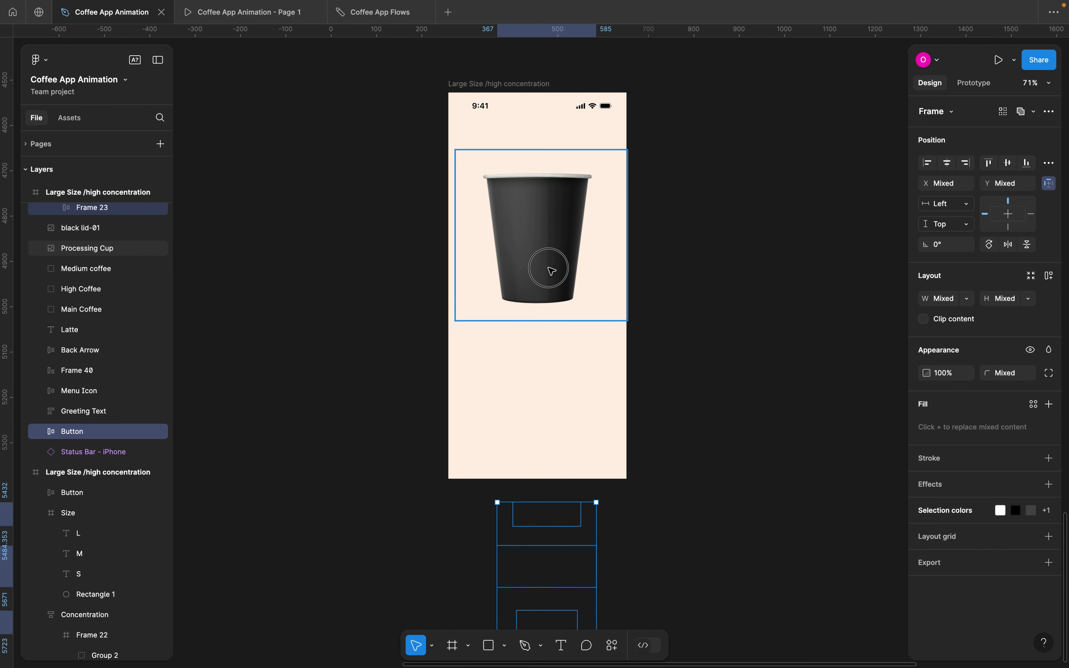
Delete the Medium coffee, High Coffee and Main Coffee groups from the duplicated frame
click(551, 271)
click(106, 269)
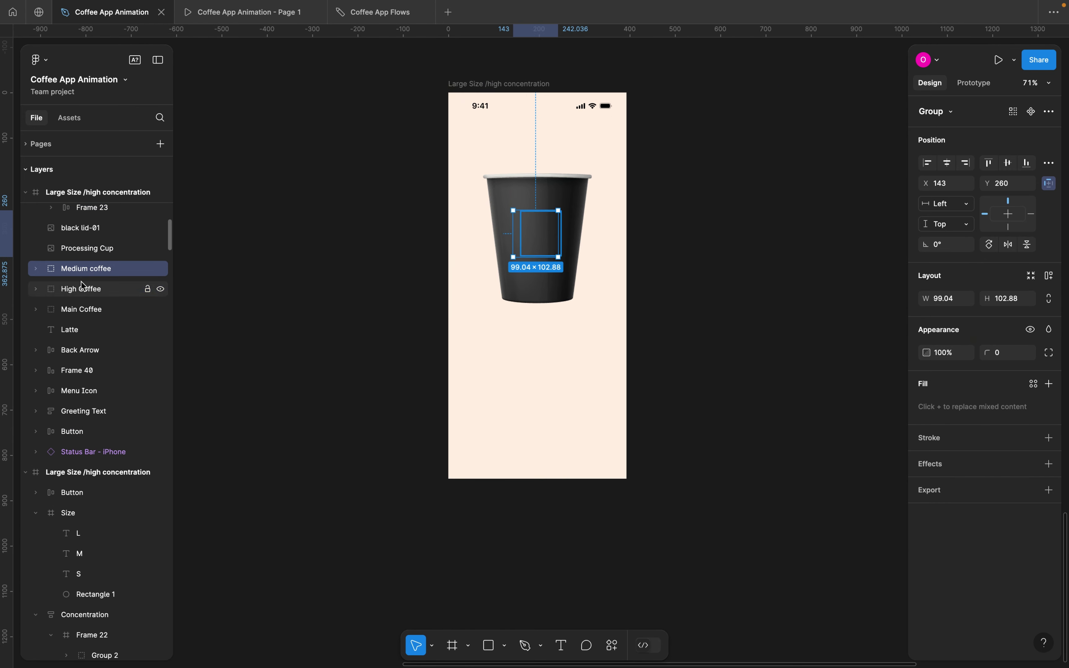
click(81, 287)
click(81, 311)
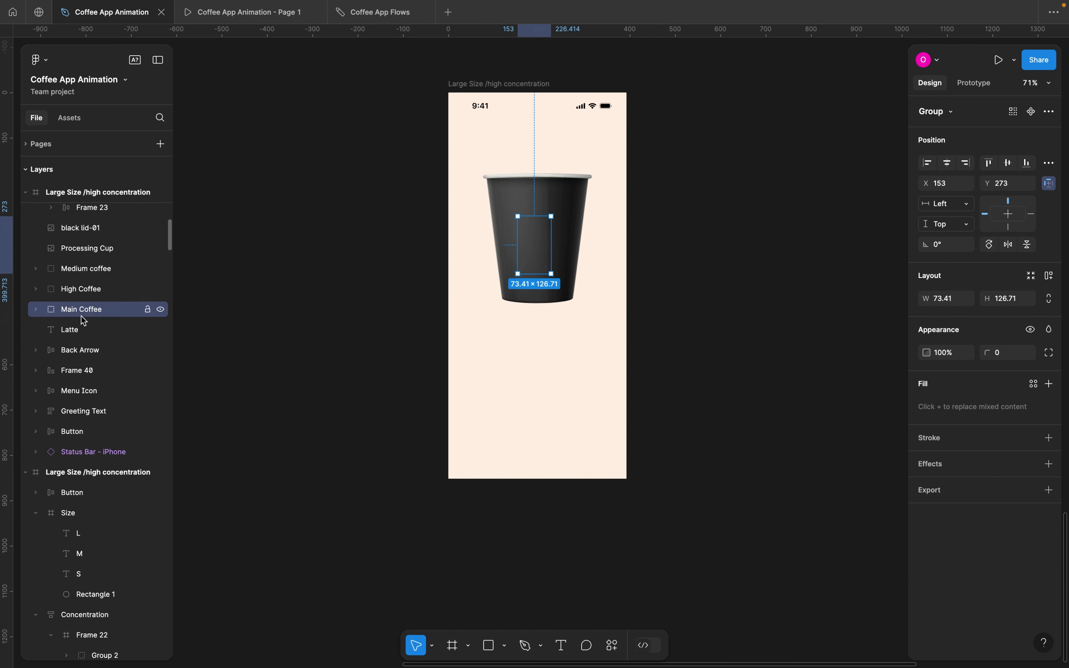
shift+click(81, 294)
shift+click(80, 269)
key(Delete)
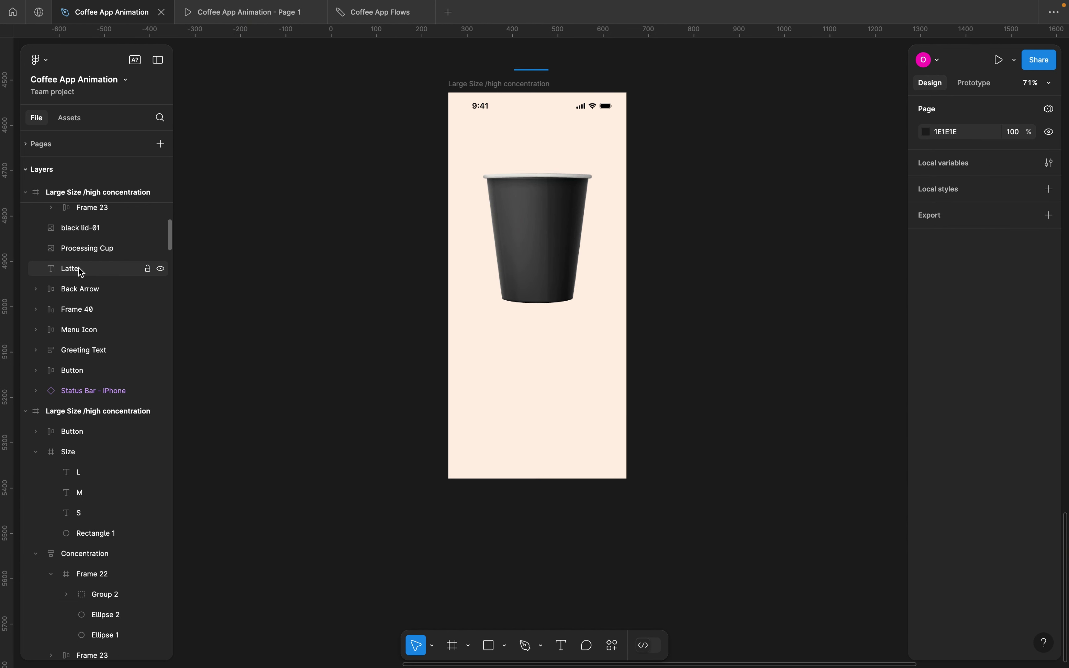
Reposition the Processing Cup image slightly lower in the duplicated frame, at about X 7, Y 151
click(541, 249)
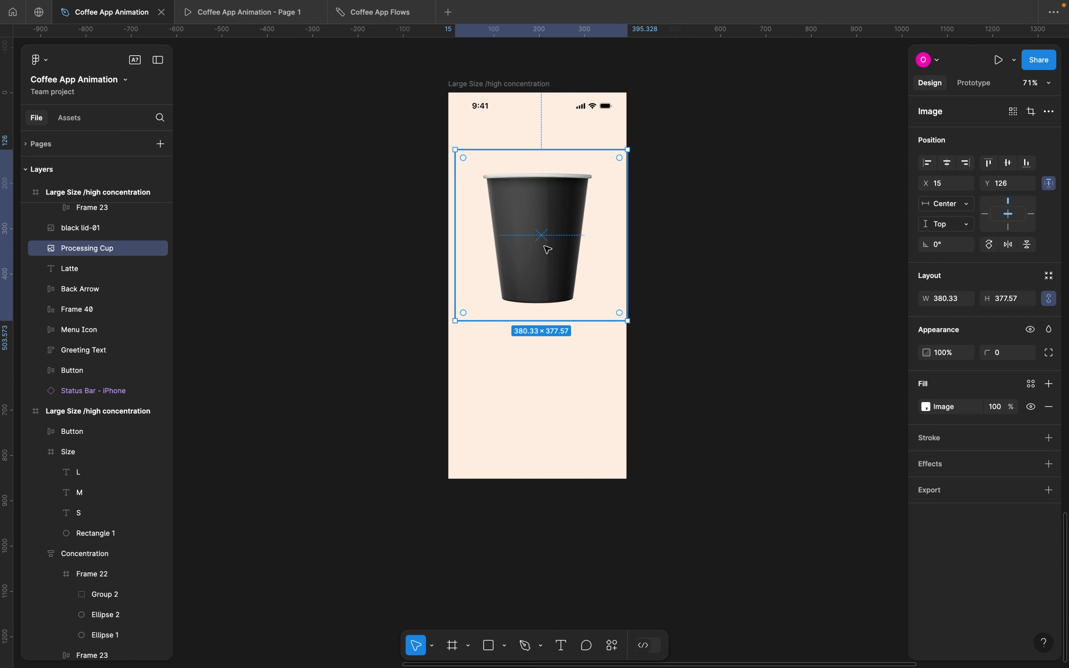
scroll(548, 250, up, 3)
drag(545, 248, 542, 262)
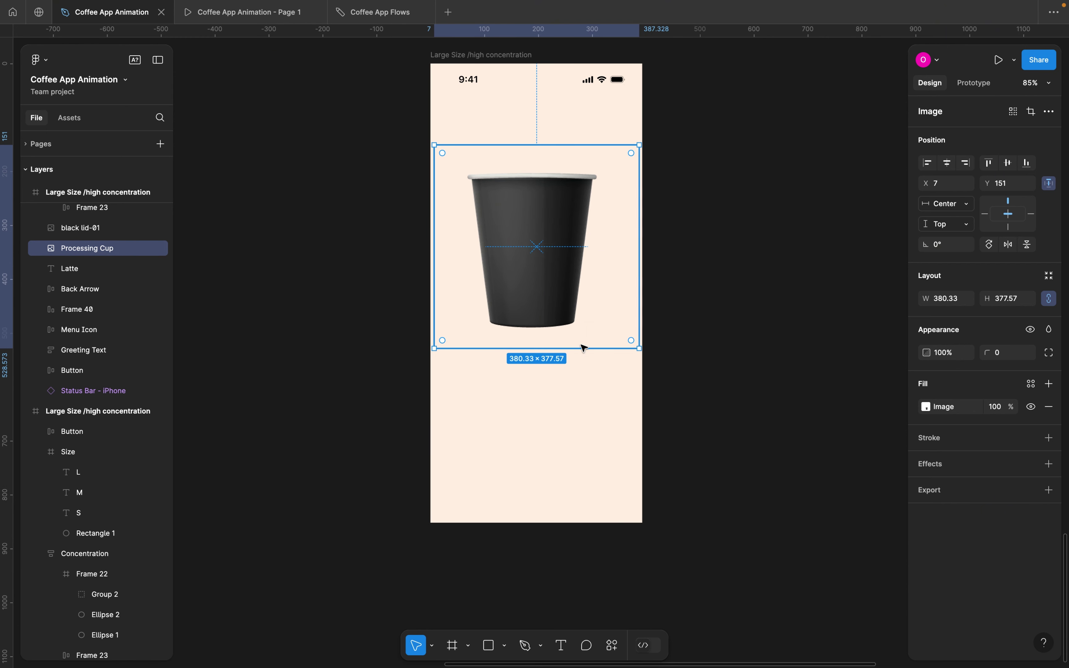
click(542, 384)
Copy the loading wave from the Starter Kit into the duplicated frame and place it below the cup at about X -29, Y 581
scroll(542, 385, down, 10)
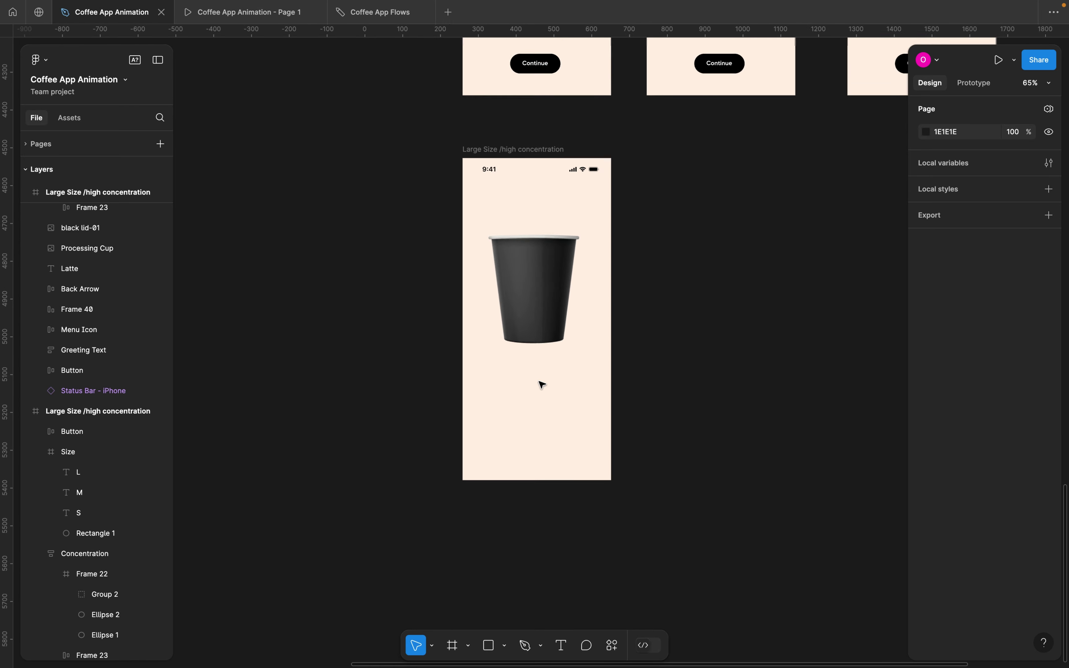
scroll(543, 384, up, 5)
scroll(543, 384, left, 2)
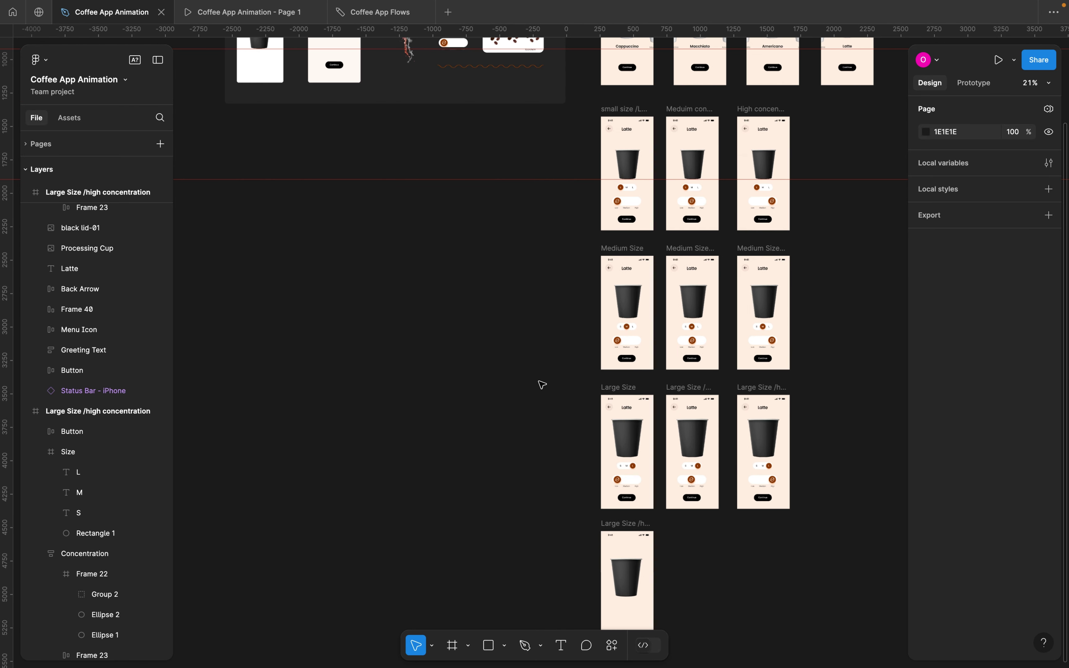
click(527, 162)
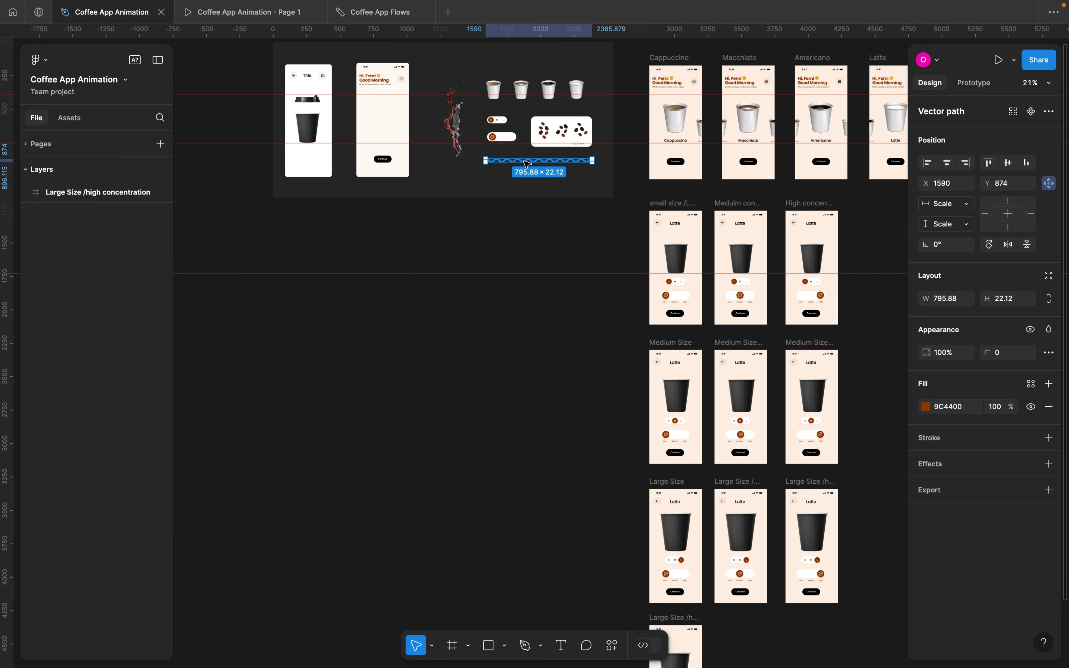
scroll(607, 291, down, 8)
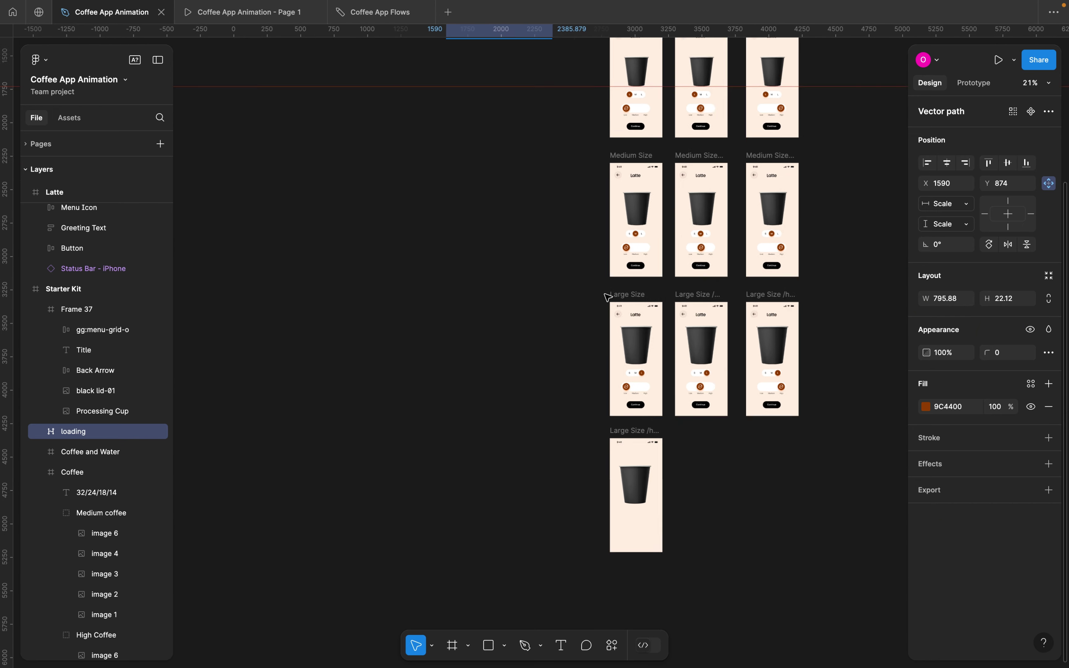
scroll(618, 349, up, 5)
click(643, 246)
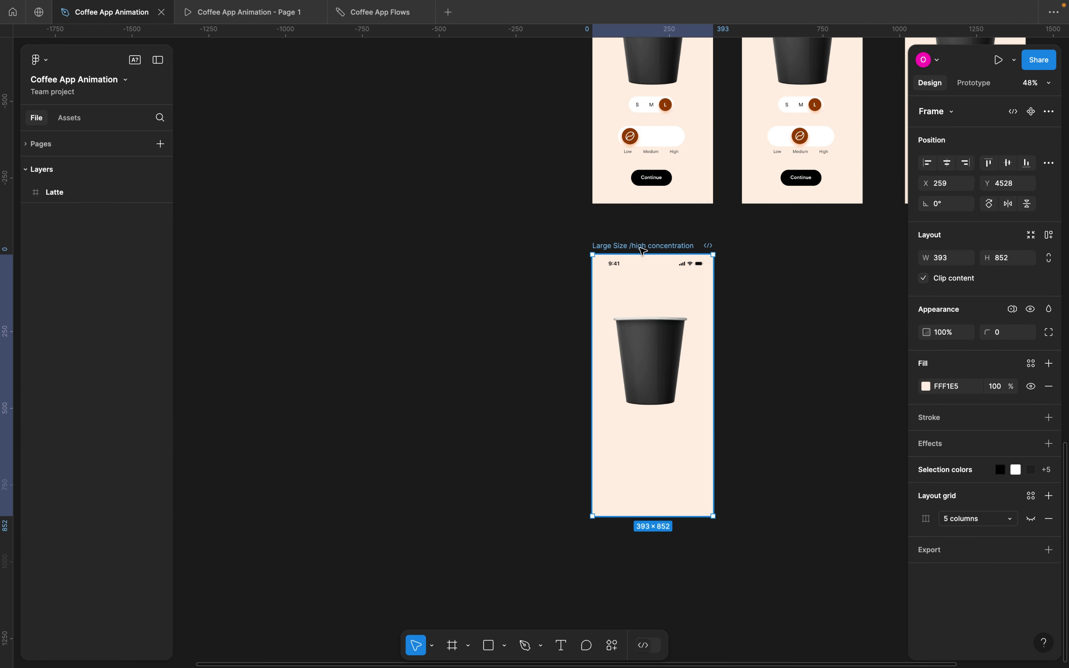
key(ctrl+v)
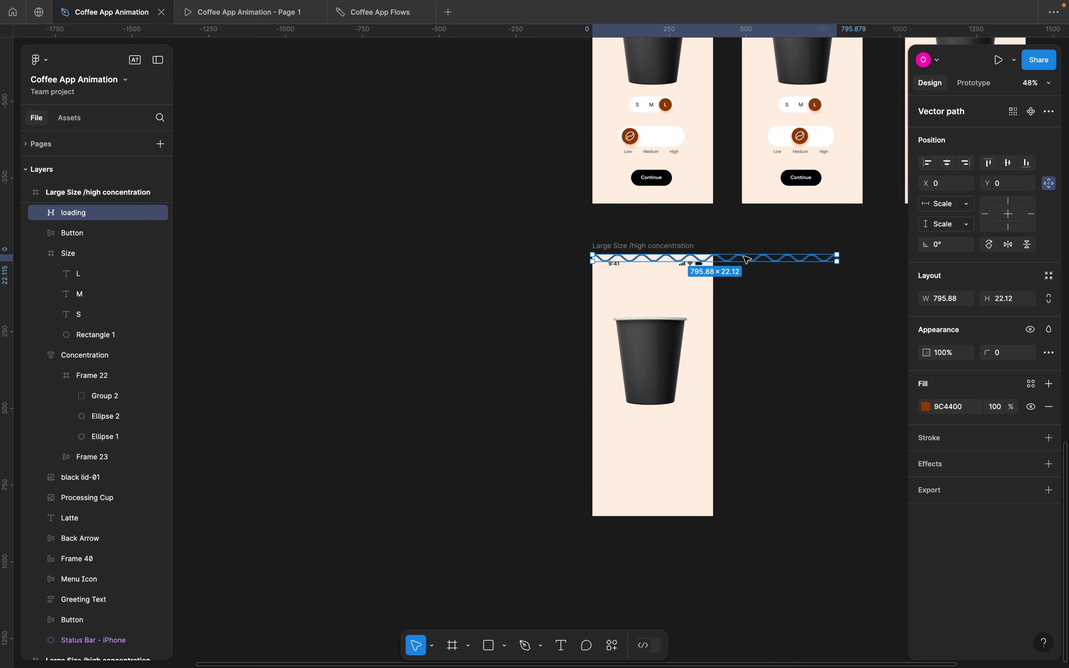
drag(744, 256, 753, 435)
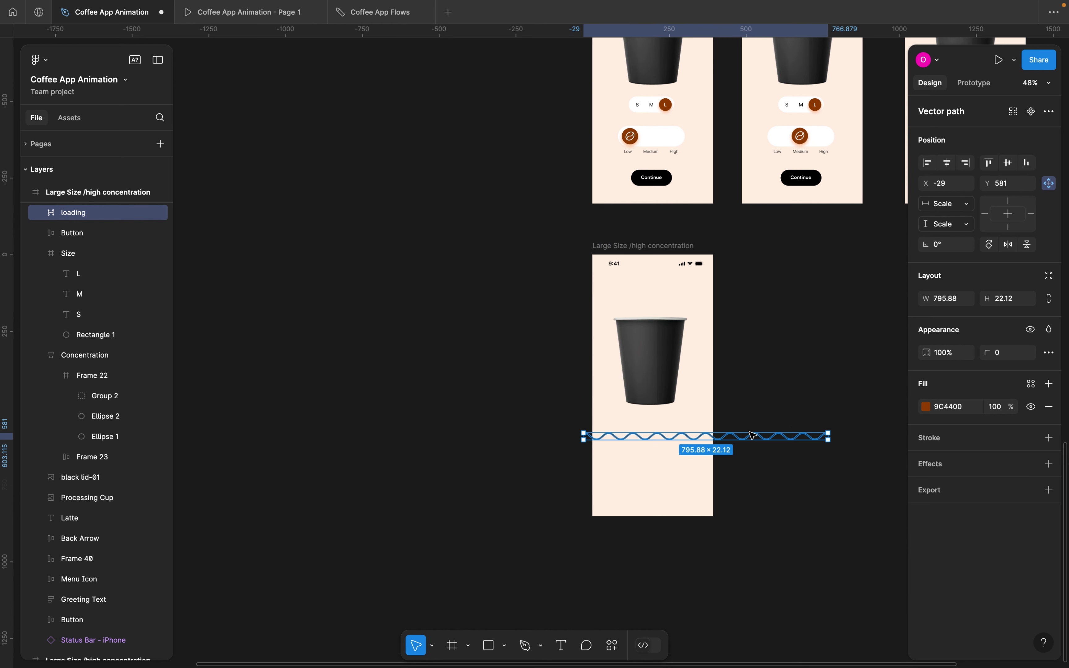
Recolor the loading wave's fill to a light grey
click(925, 406)
drag(828, 434, 739, 370)
click(737, 312)
scroll(740, 381, up, 5)
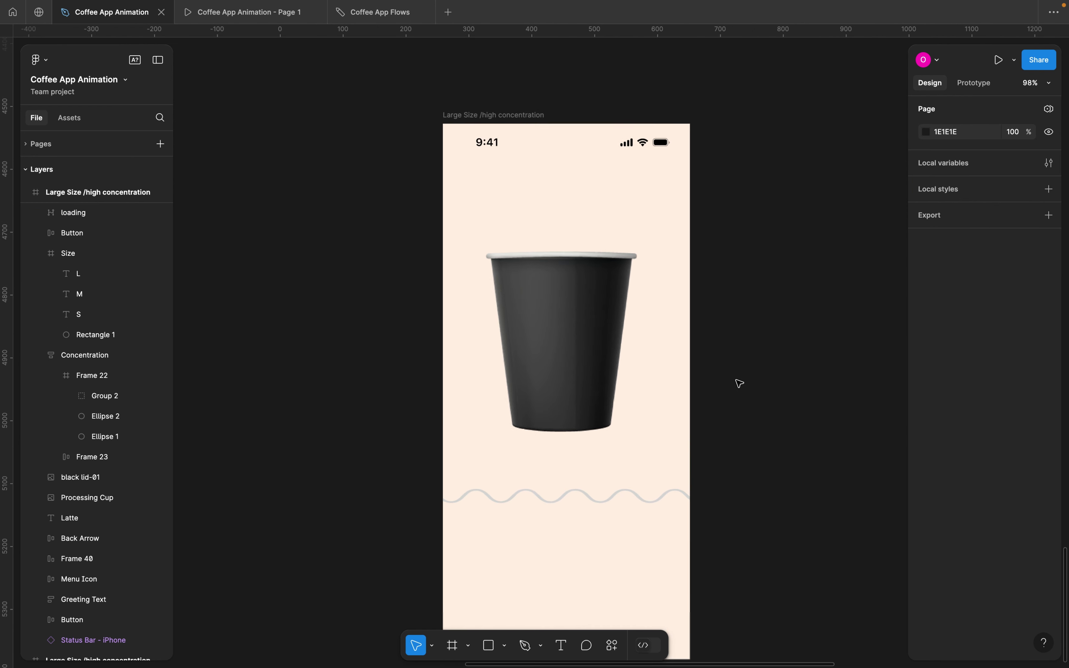
Add the text "Almost Done!" below the loading wave in the duplicated frame
scroll(740, 383, up, 1)
scroll(739, 383, down, 2)
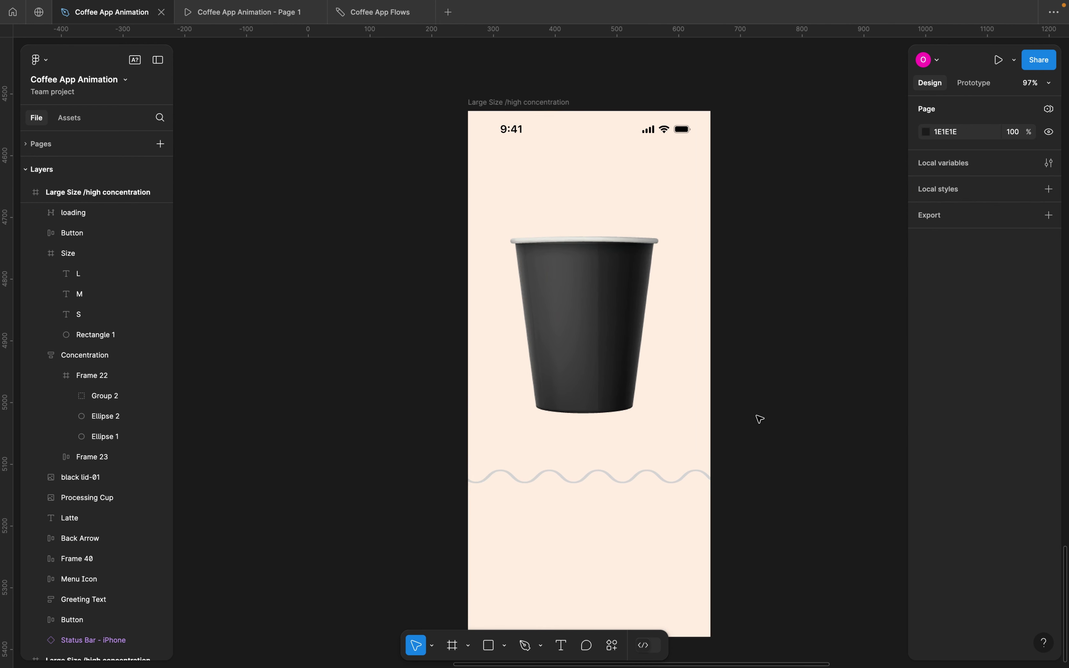
scroll(622, 538, down, 2)
scroll(622, 538, left, 2)
key(t)
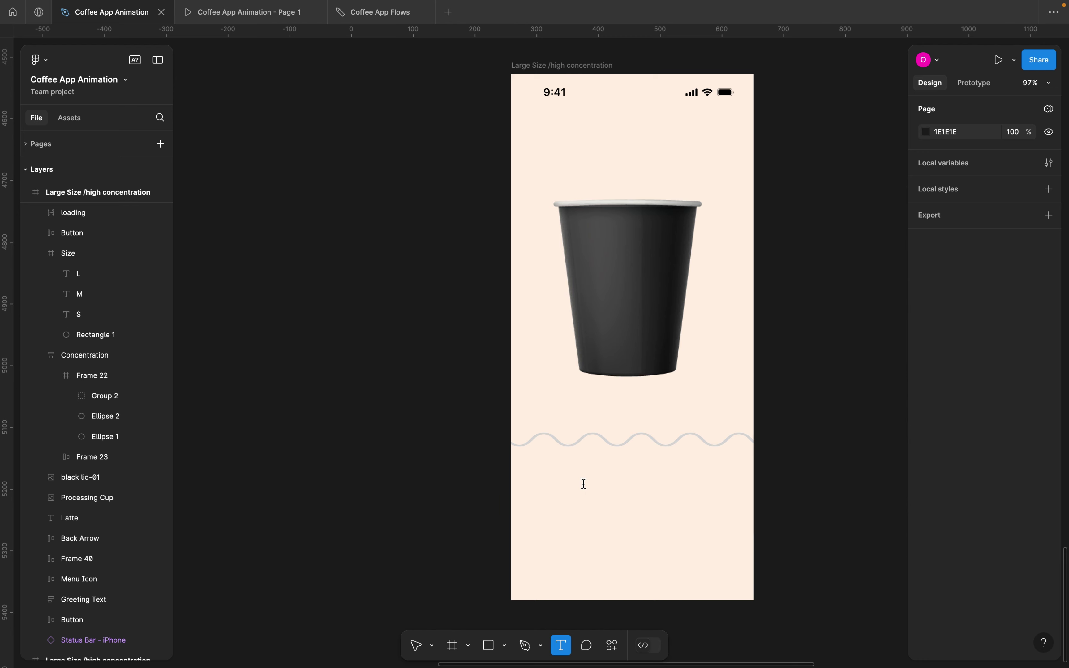
click(583, 484)
text(A)
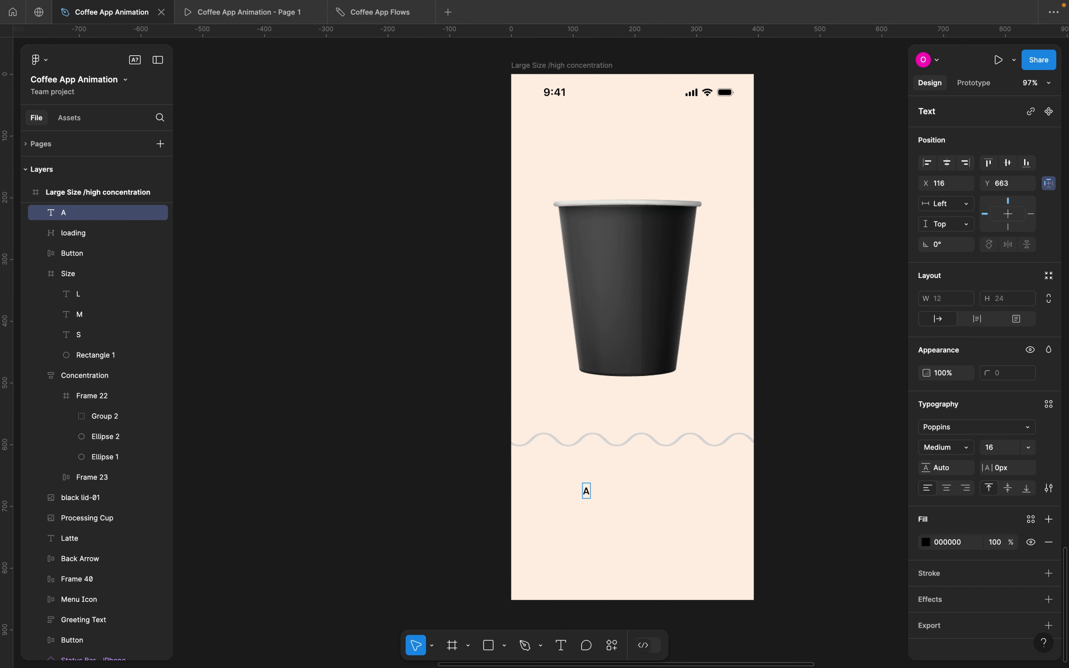
text(lmost Done!)
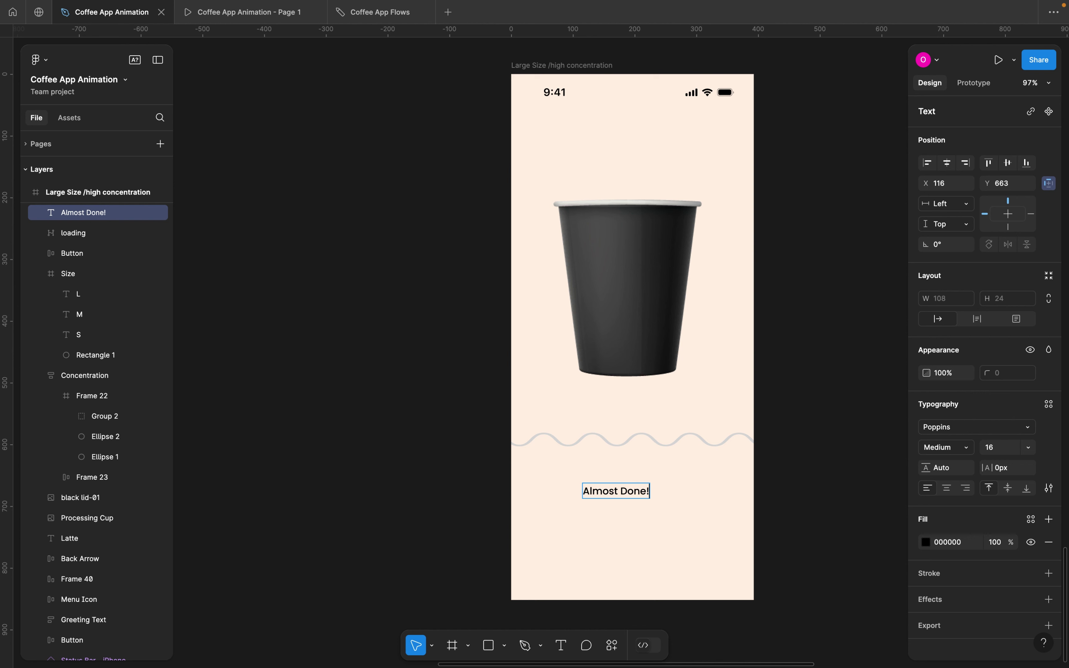
Style the "Almost Done!" text in Poppins Bold at size 24 with -1px letter spacing
key(ctrl+a)
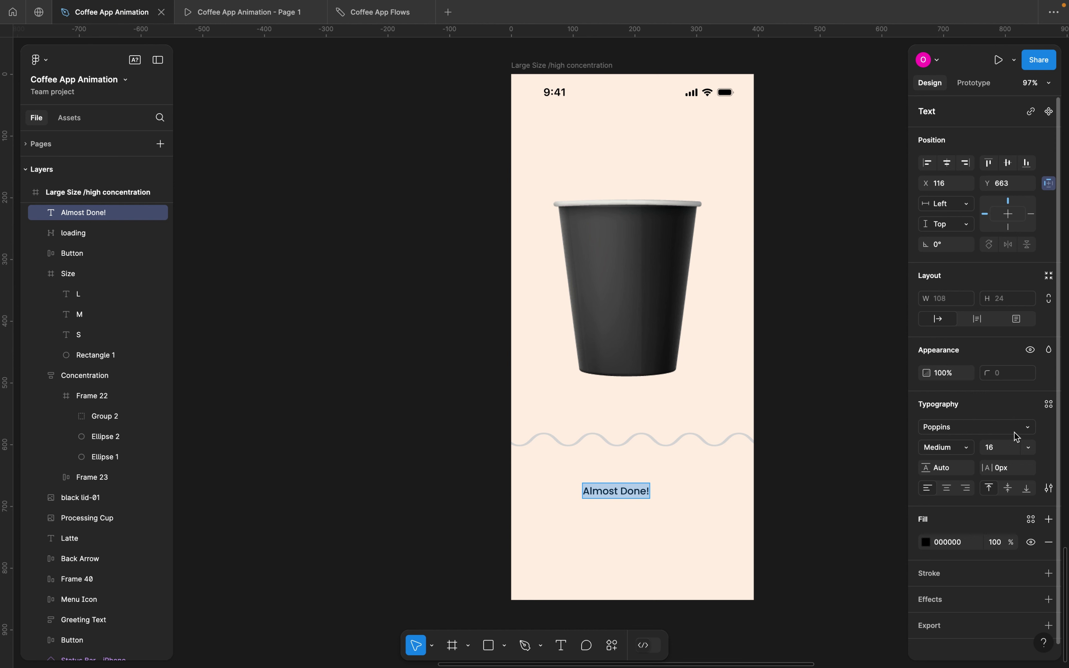
click(957, 428)
click(960, 431)
click(958, 449)
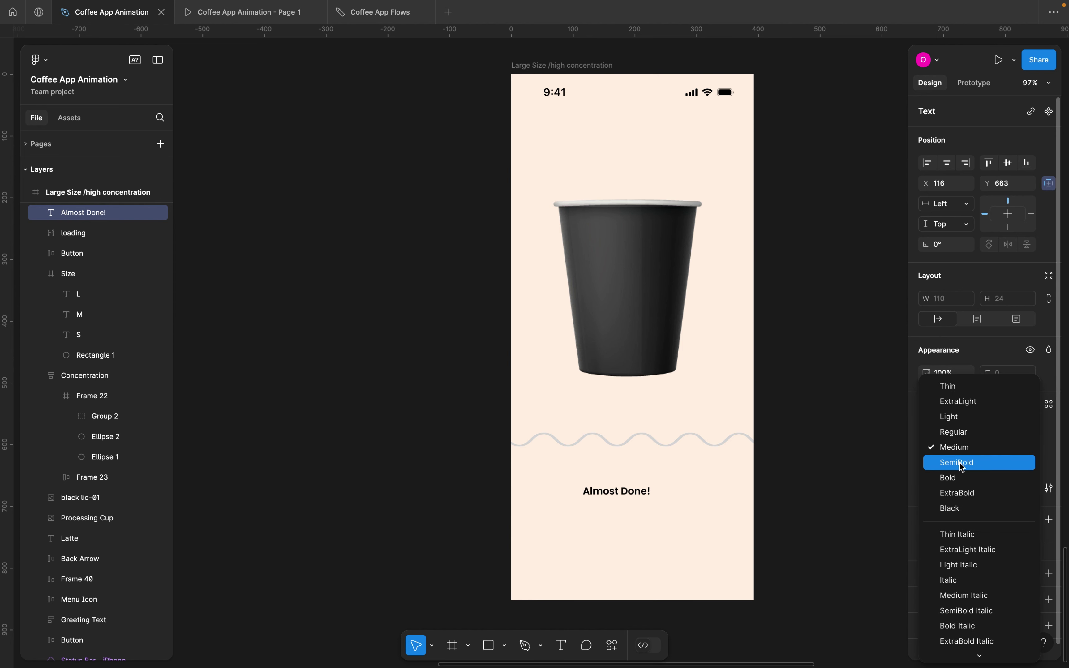
click(962, 464)
click(945, 447)
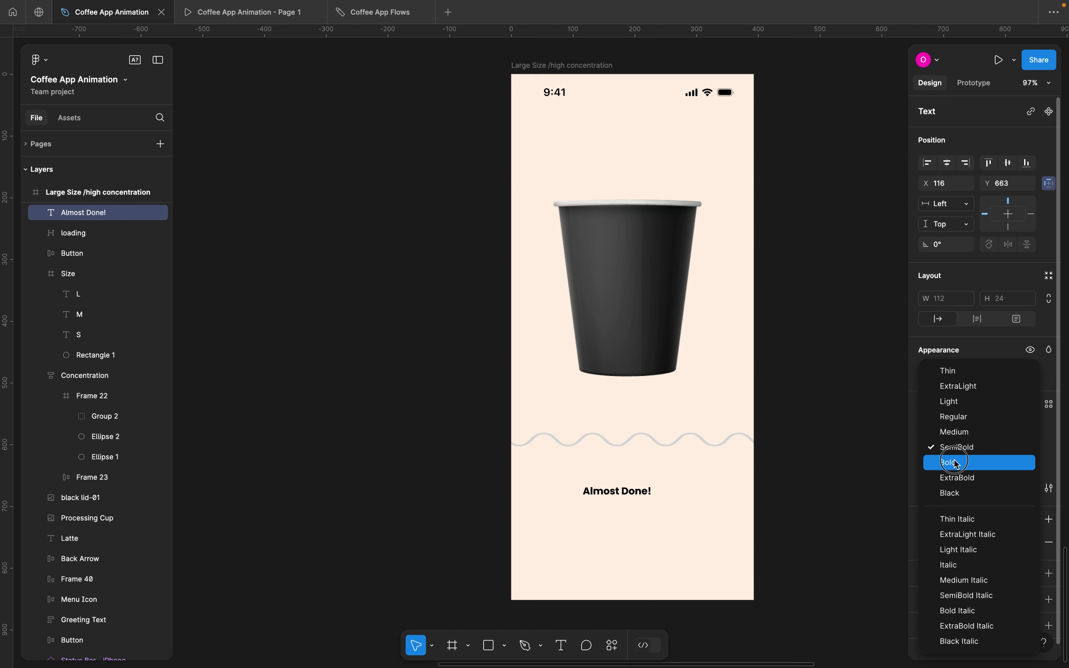
click(959, 475)
text(24)
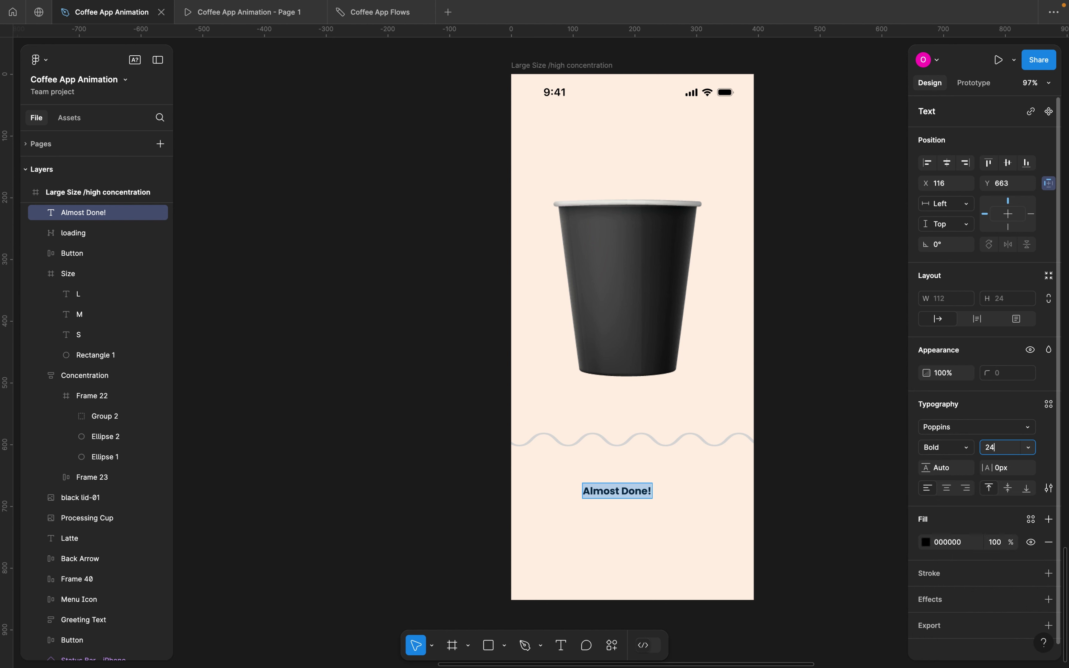
key(Return)
click(999, 468)
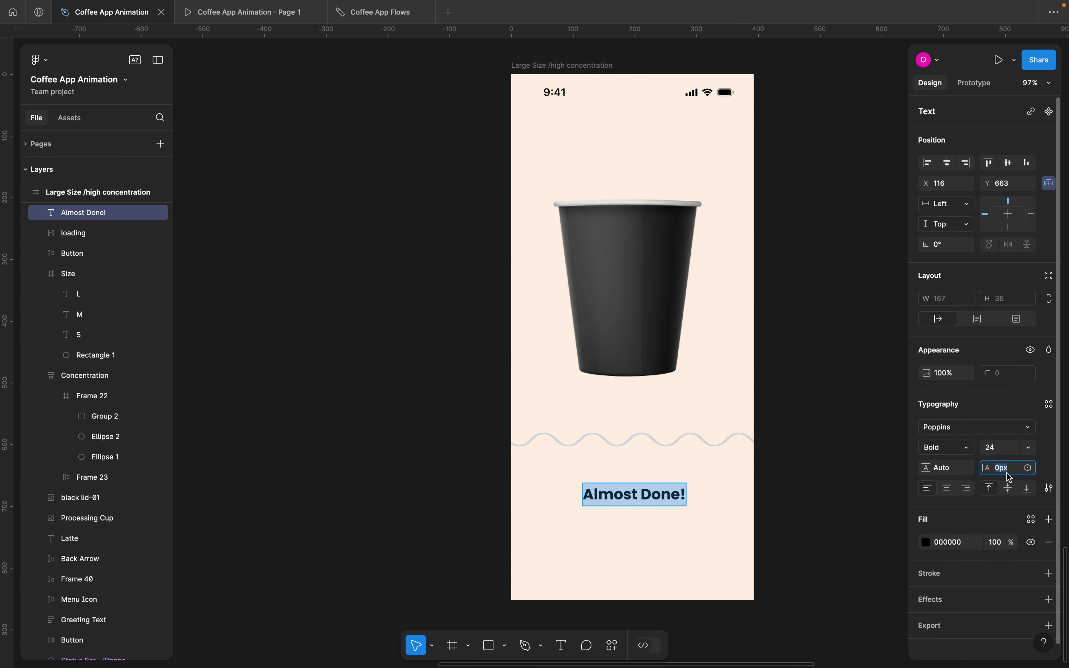
text(-1)
key(Return)
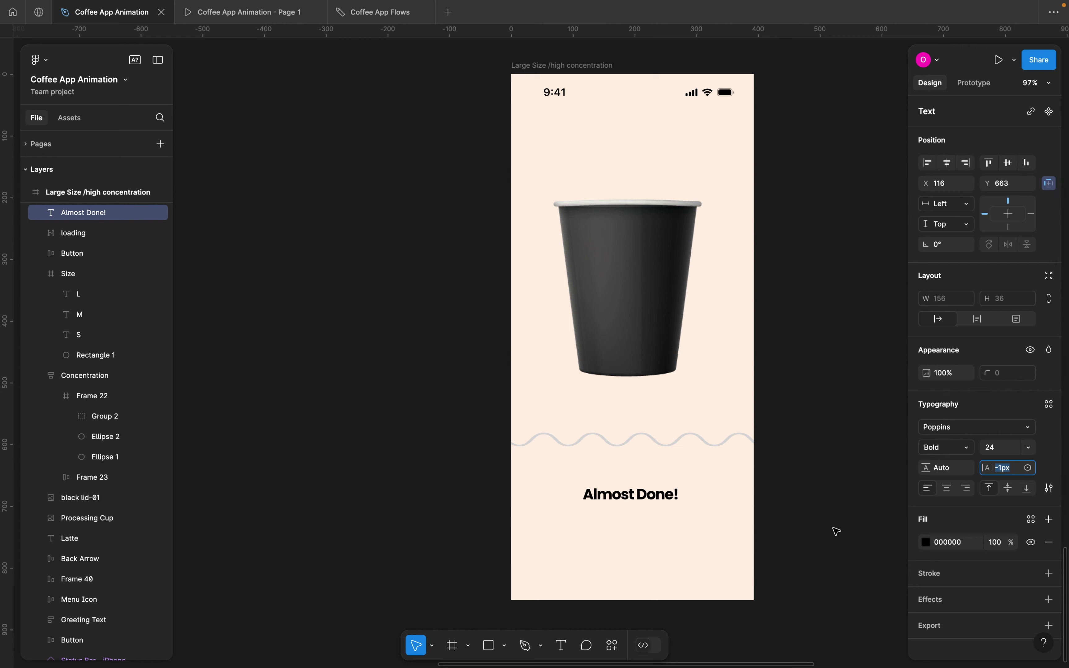
Change the "Almost Done!" text weight to SemiBold and move it slightly up, closer to the loading wave
click(941, 447)
click(949, 432)
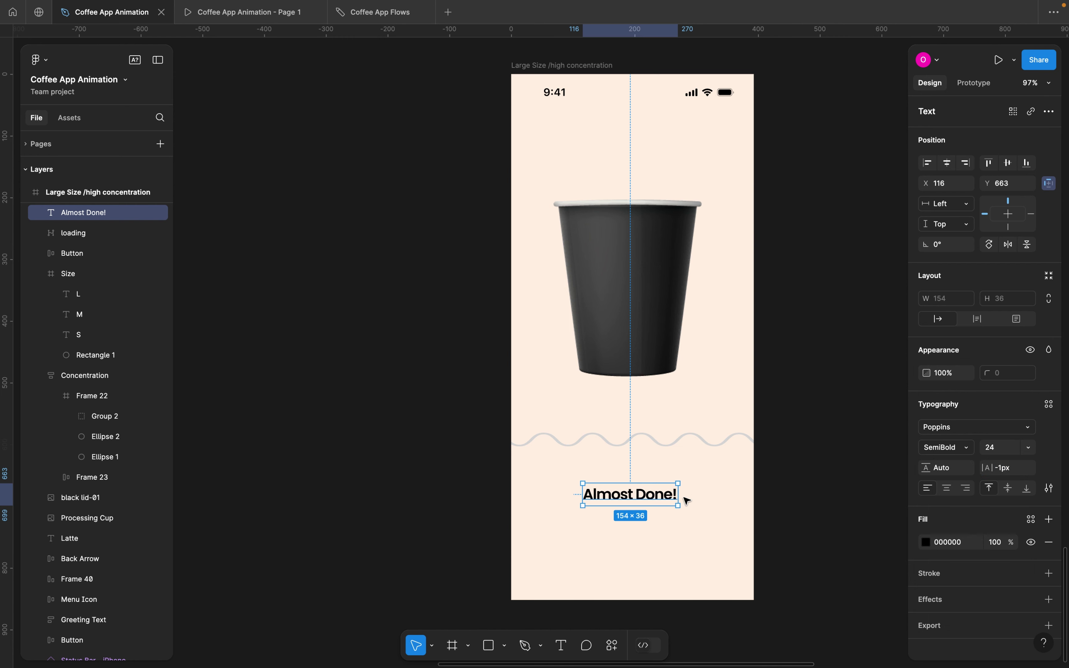
drag(651, 499, 650, 485)
click(643, 528)
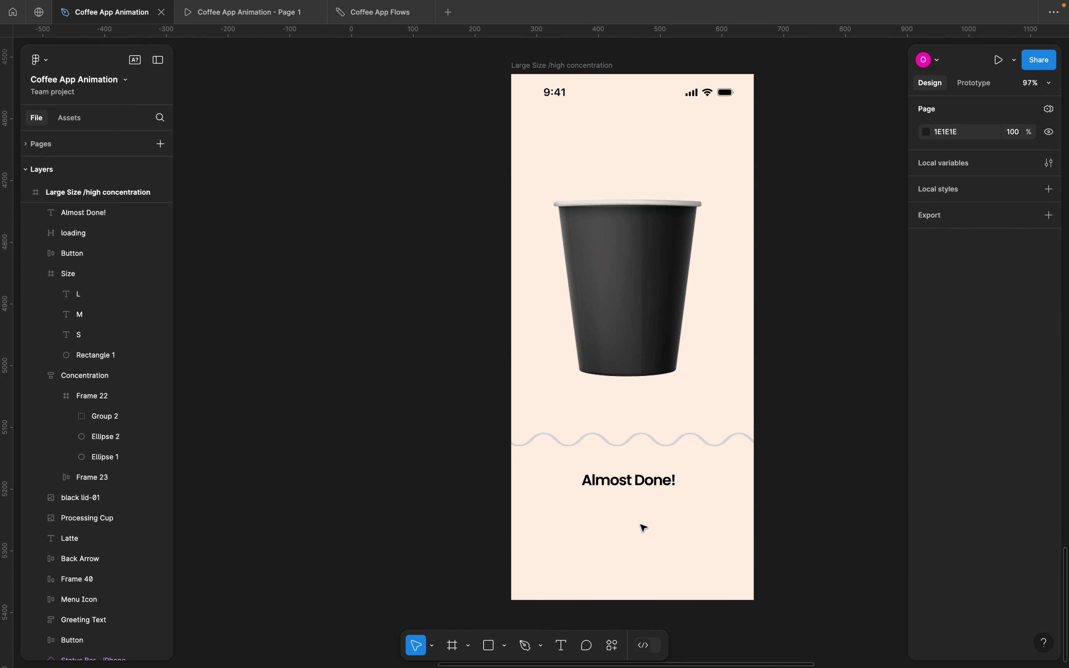
Add the text "Please wait a moment while we prepare your coffee" below the "Almost Done!" heading
key(t)
click(557, 502)
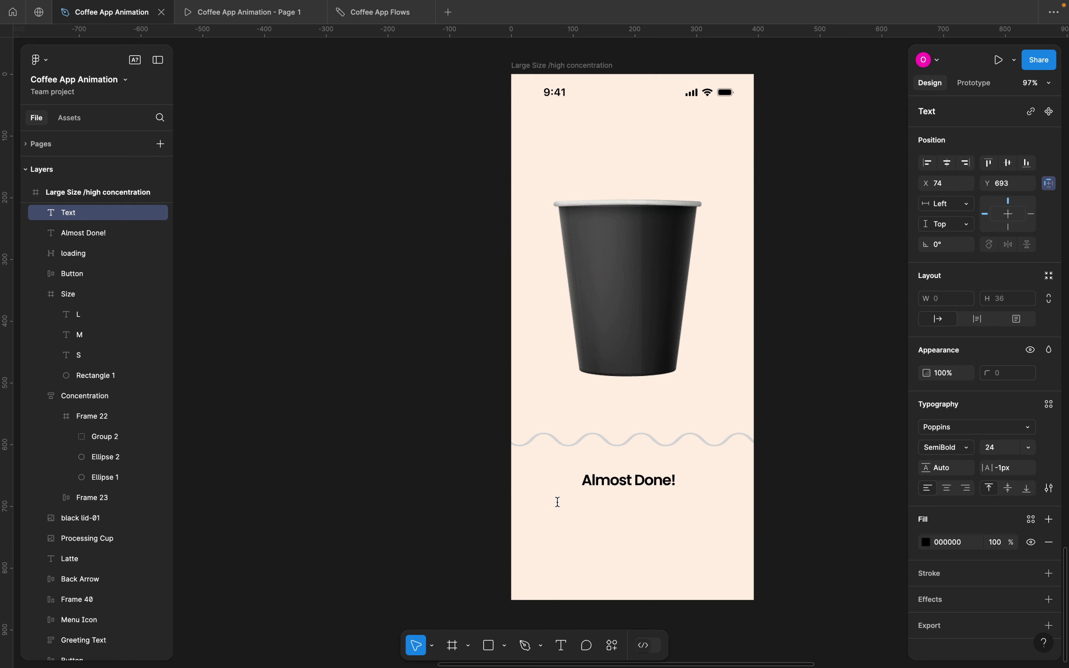
text(Pleas)
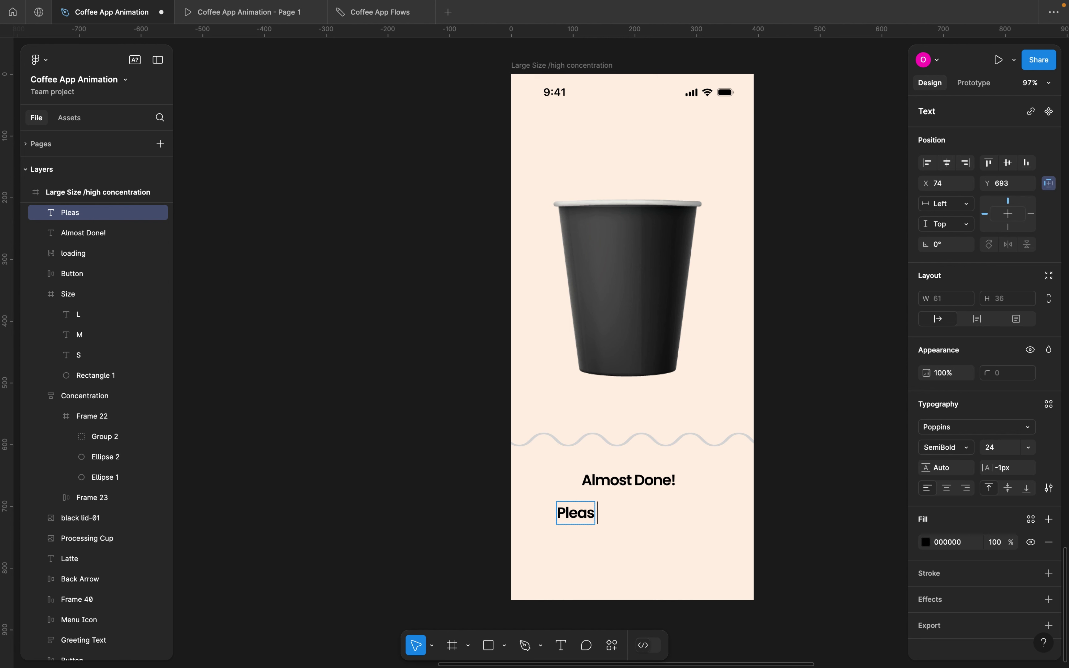
text(e wait a moment)
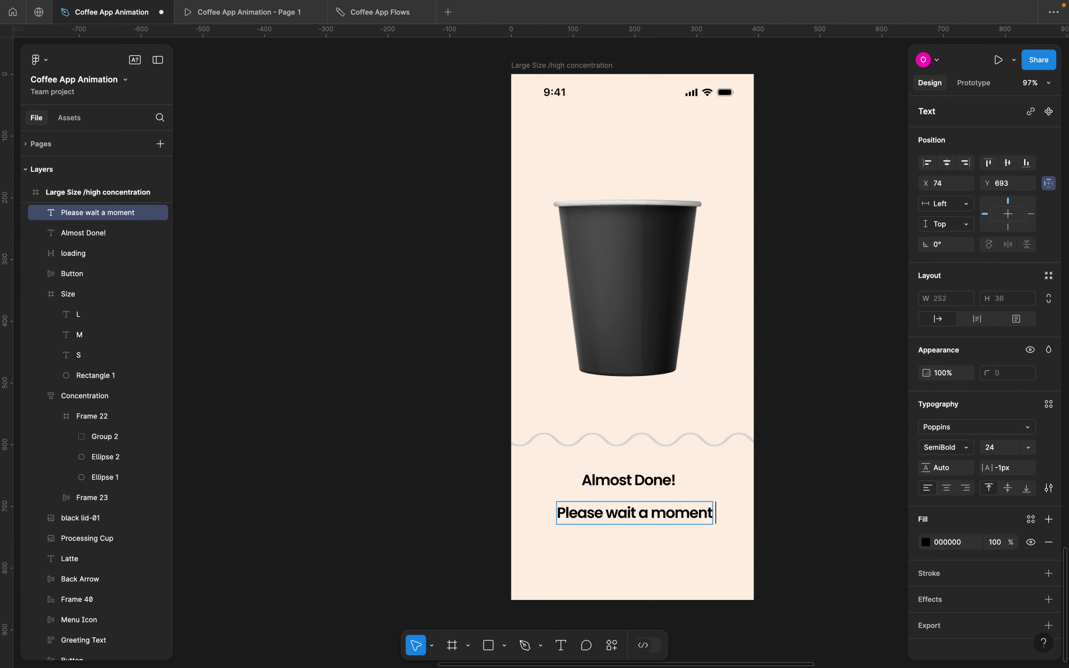
text( while)
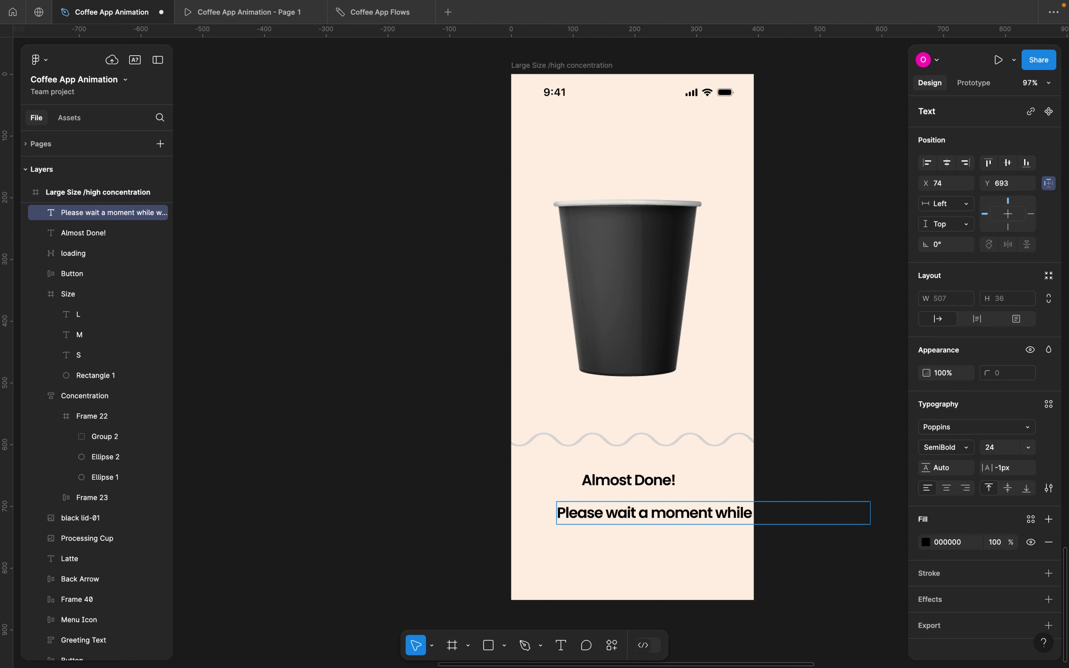
text( we pre)
Set the waiting message to size 14 and change its font to Plus Jakarta Sans
key(ctrl+a)
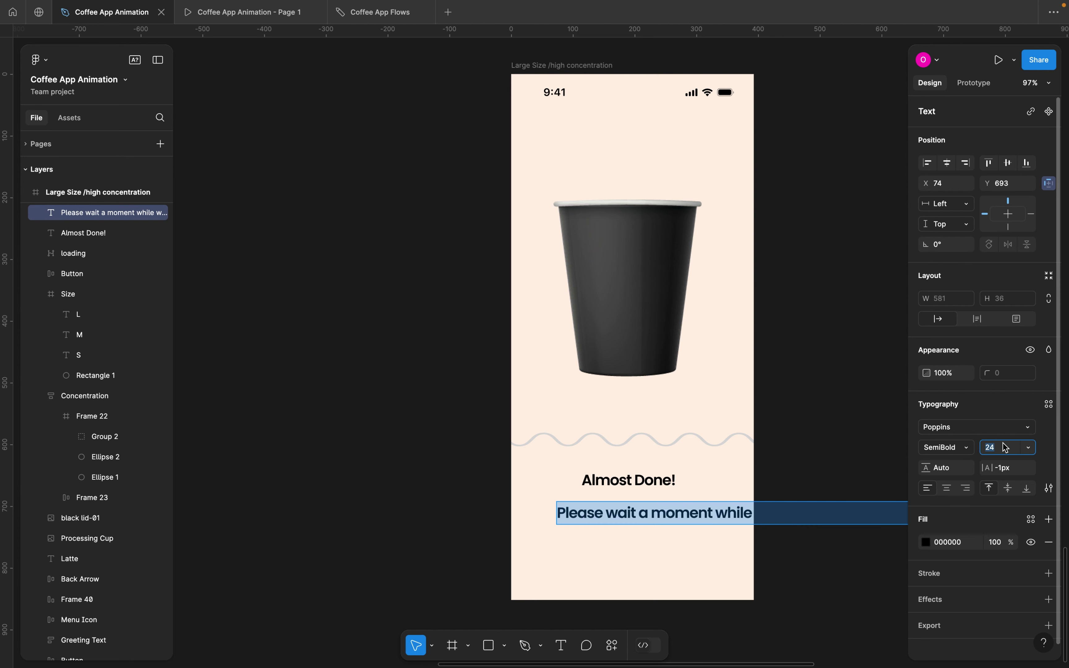
text(14)
key(Return)
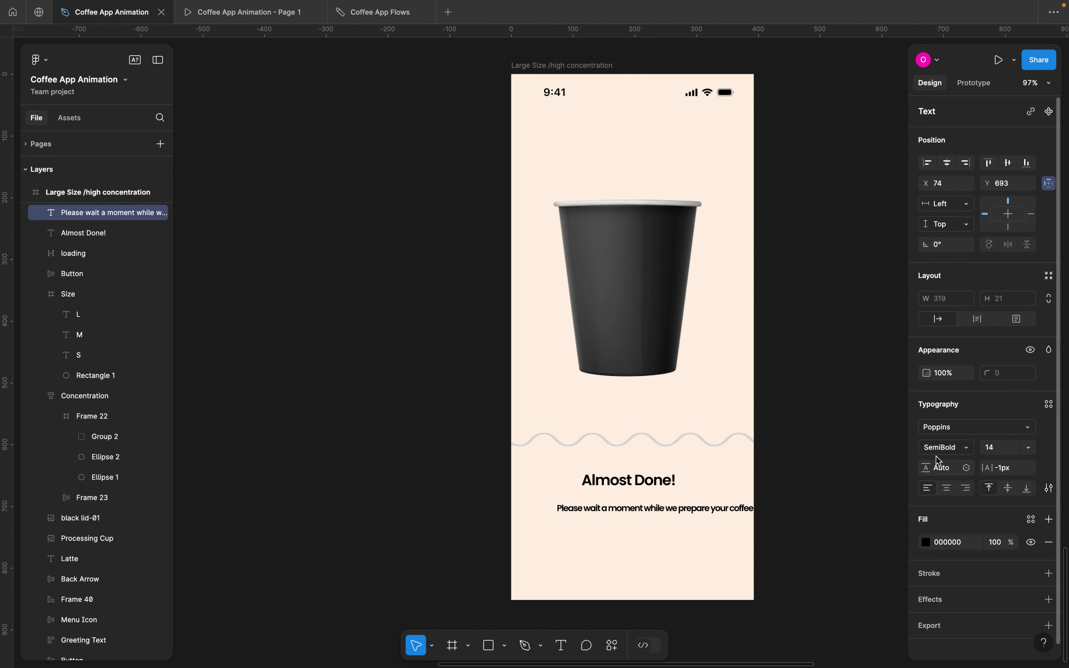
click(944, 450)
click(945, 447)
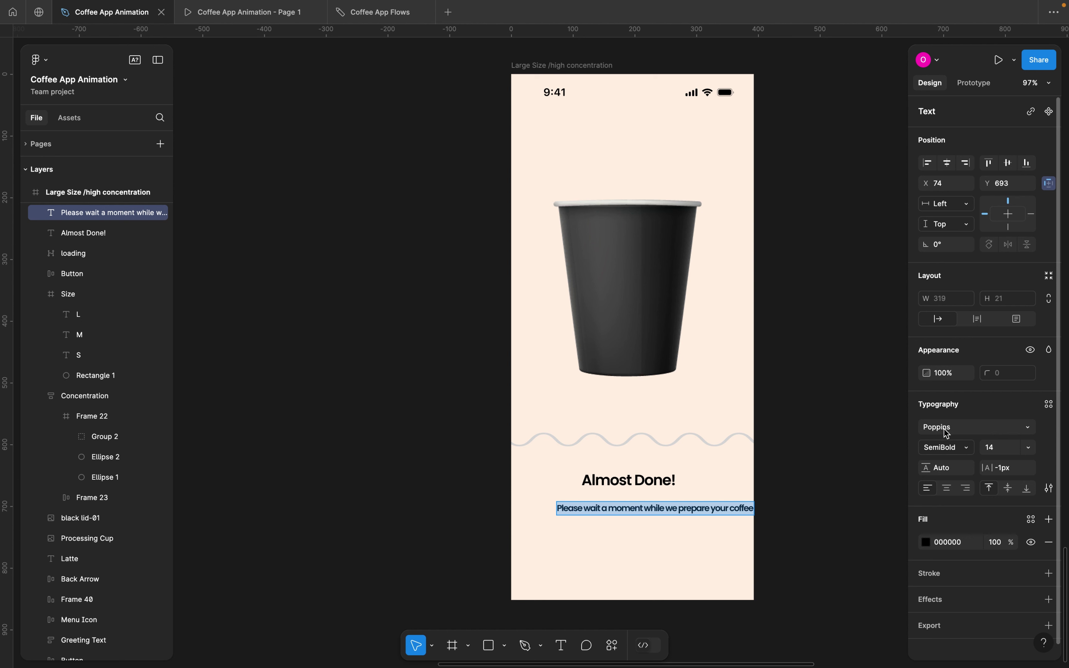
click(946, 431)
text(plu)
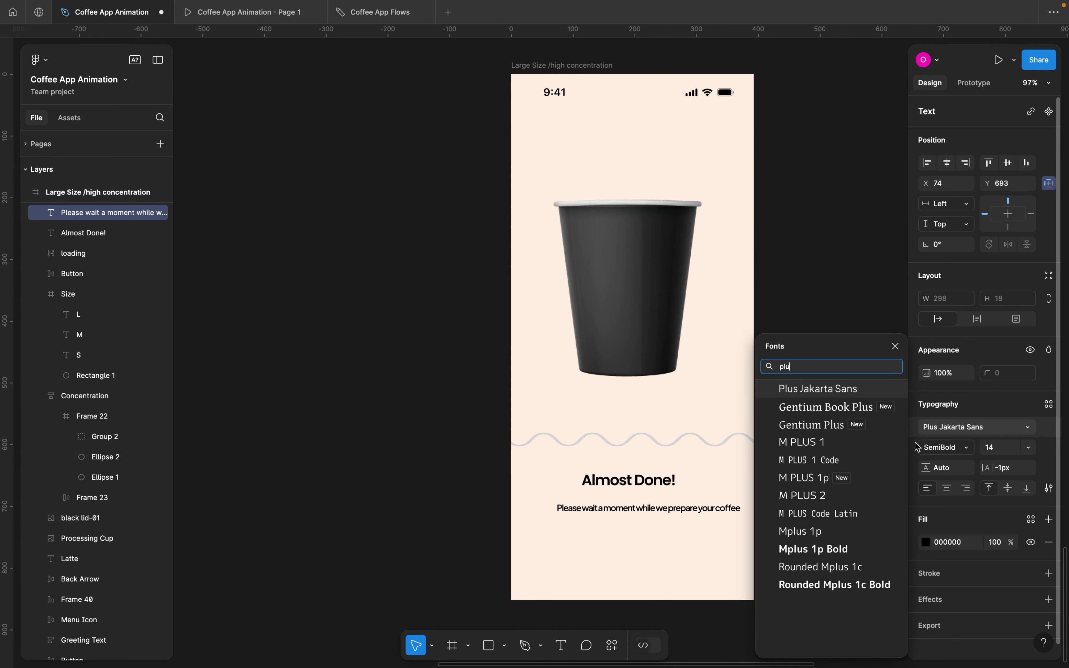
click(818, 389)
Reset the waiting message's letter spacing to 0 and set its weight to Light
click(1002, 468)
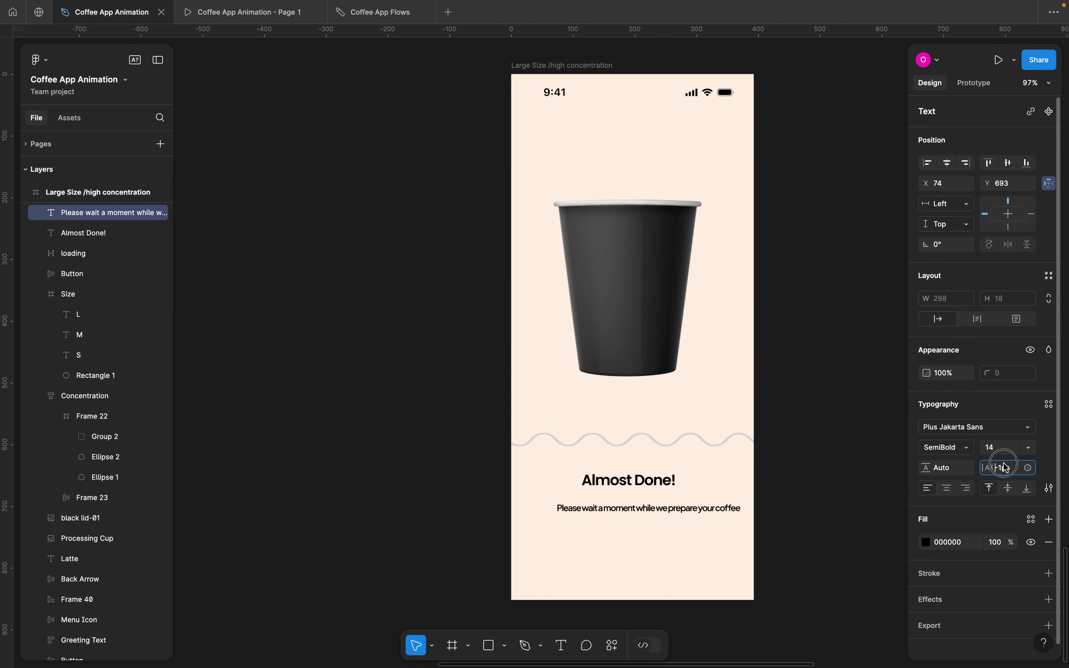
text(0)
key(Return)
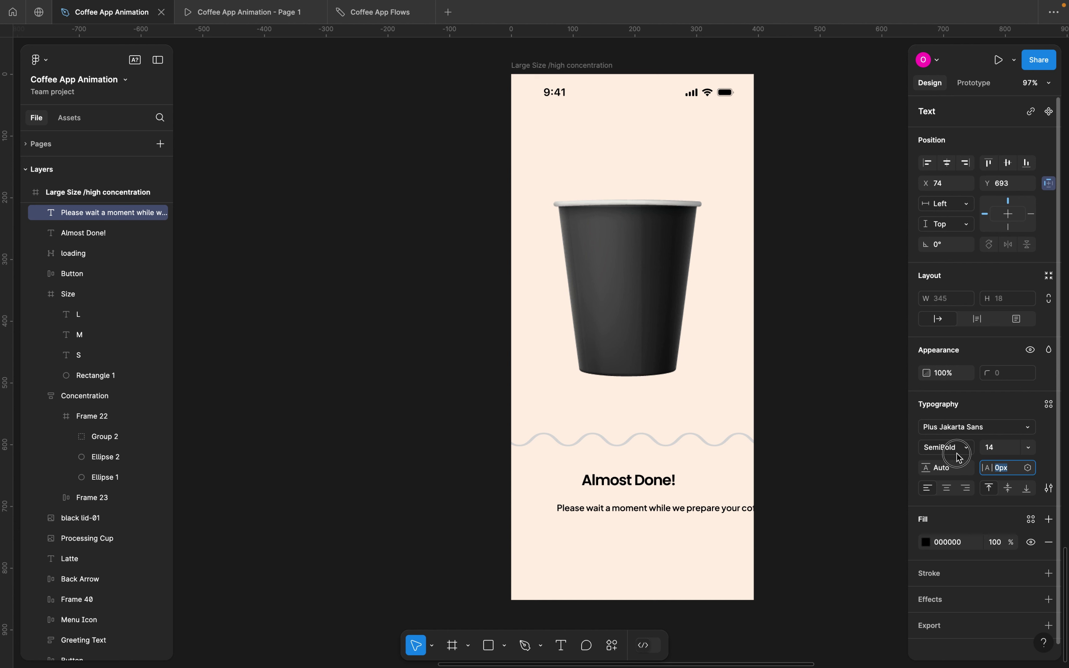
click(948, 448)
click(950, 402)
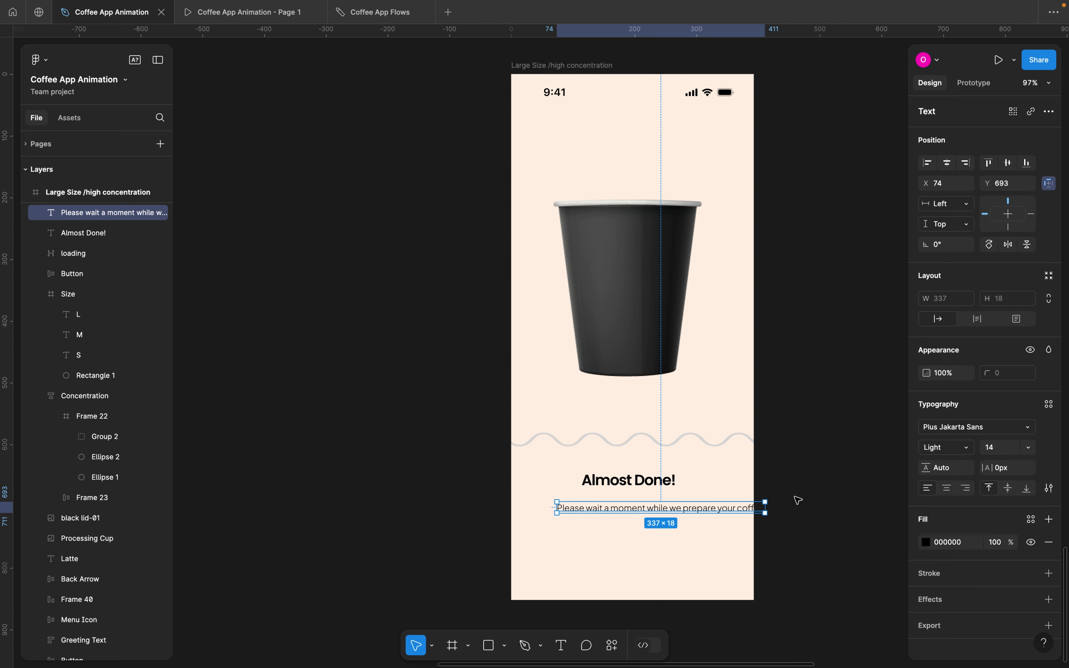
Wrap the waiting message onto two lines at 240 wide, center-align it, and center it just beneath the "Almost Done!" heading
drag(726, 512, 676, 501)
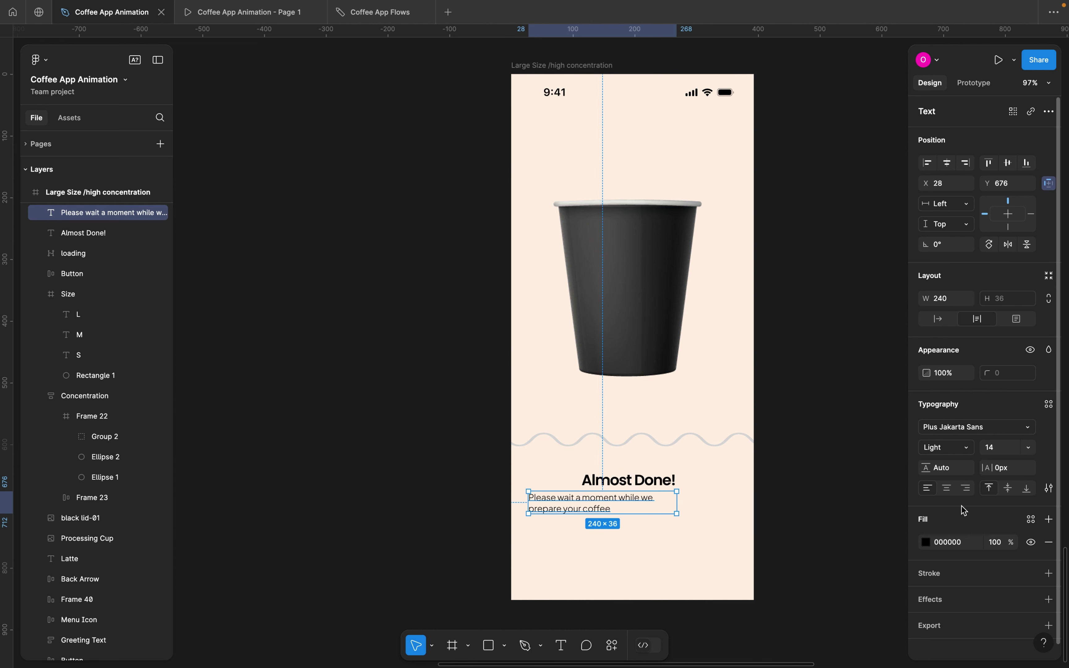
click(946, 490)
drag(617, 503, 642, 504)
click(719, 484)
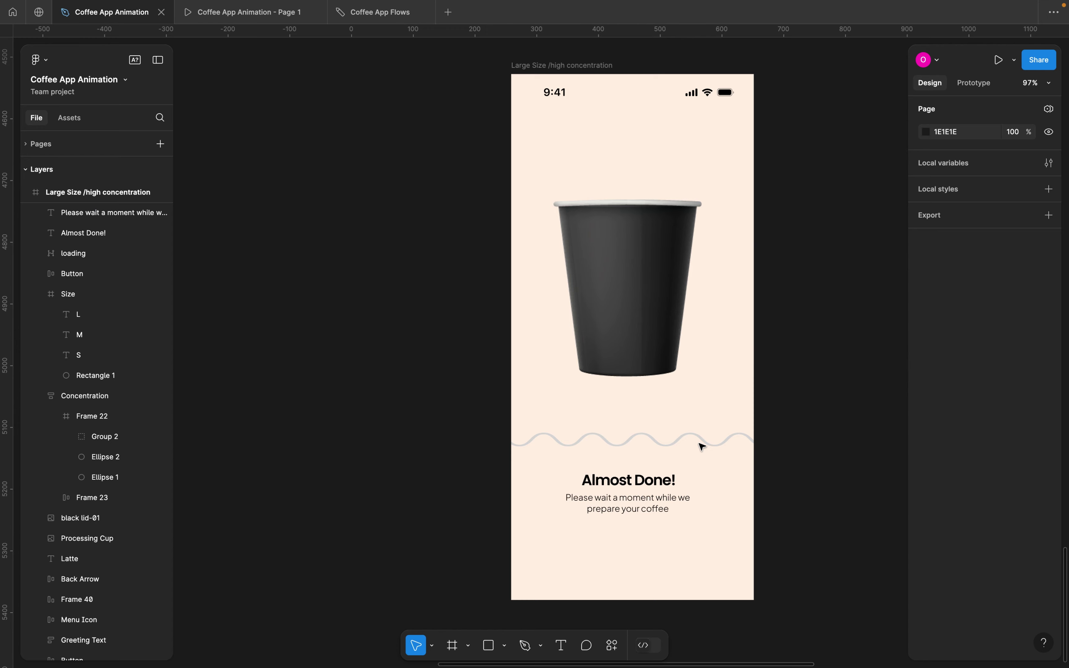
Link the high-concentration frame's Continue button to the "Almost Done!" frame with On tap, Navigate to, Smart animate, Ease out, 300ms
scroll(692, 437, down, 5)
scroll(785, 274, right, 5)
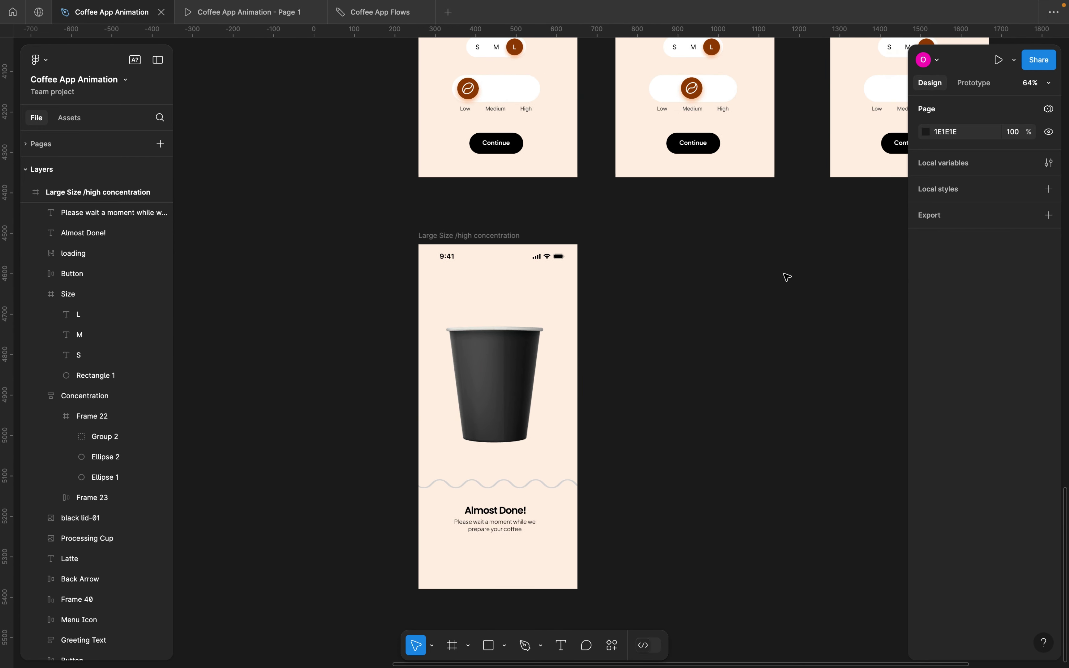
click(823, 133)
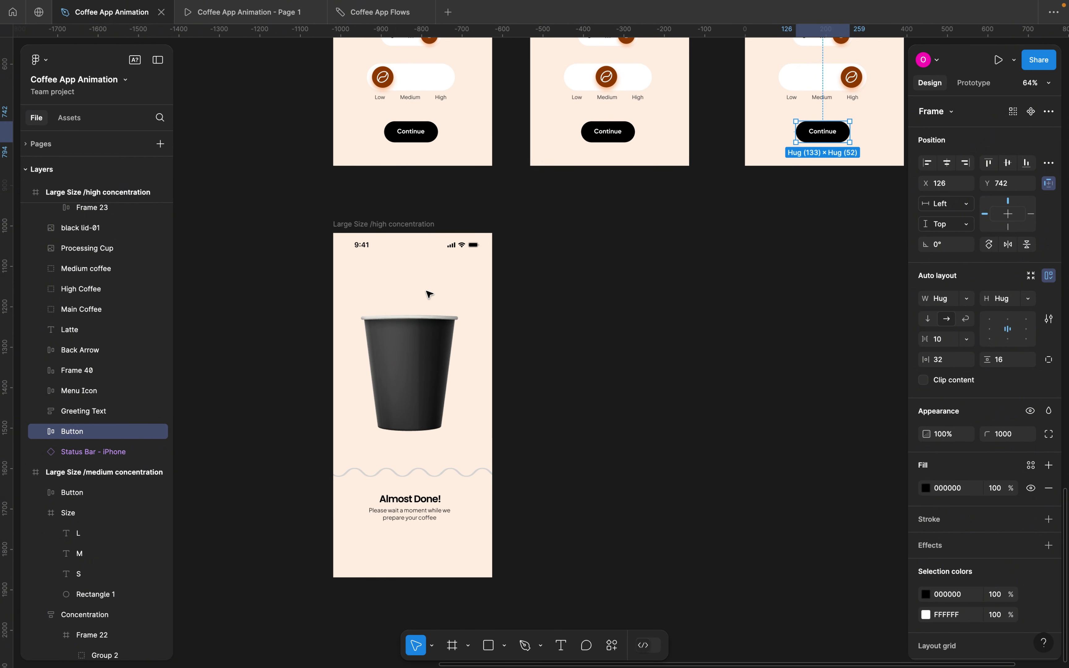
click(974, 82)
drag(849, 131, 486, 298)
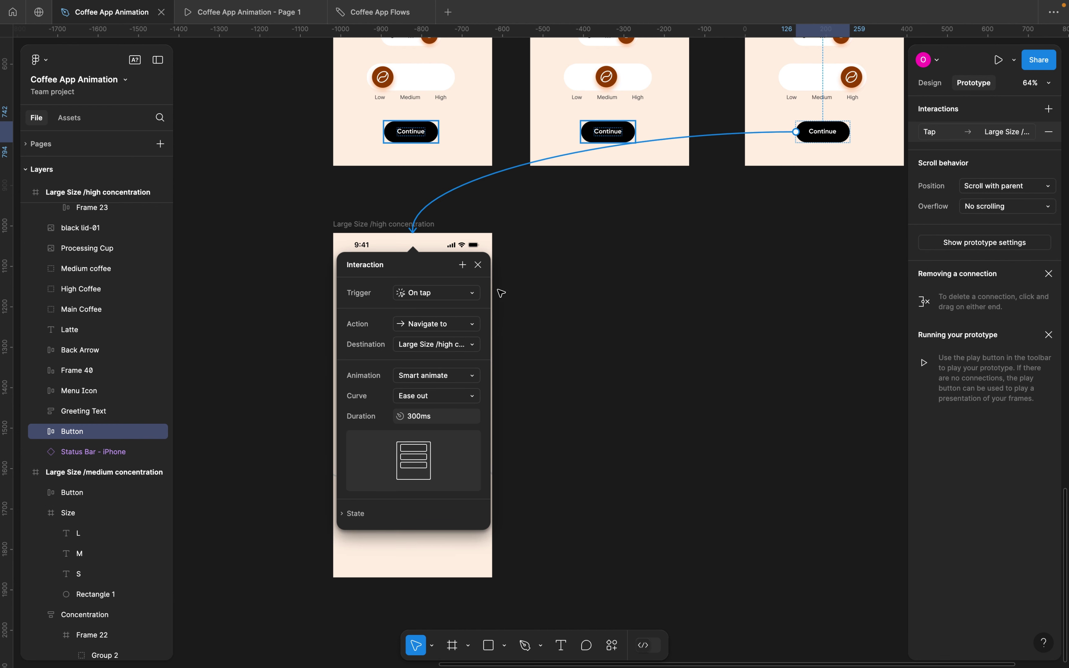
click(478, 265)
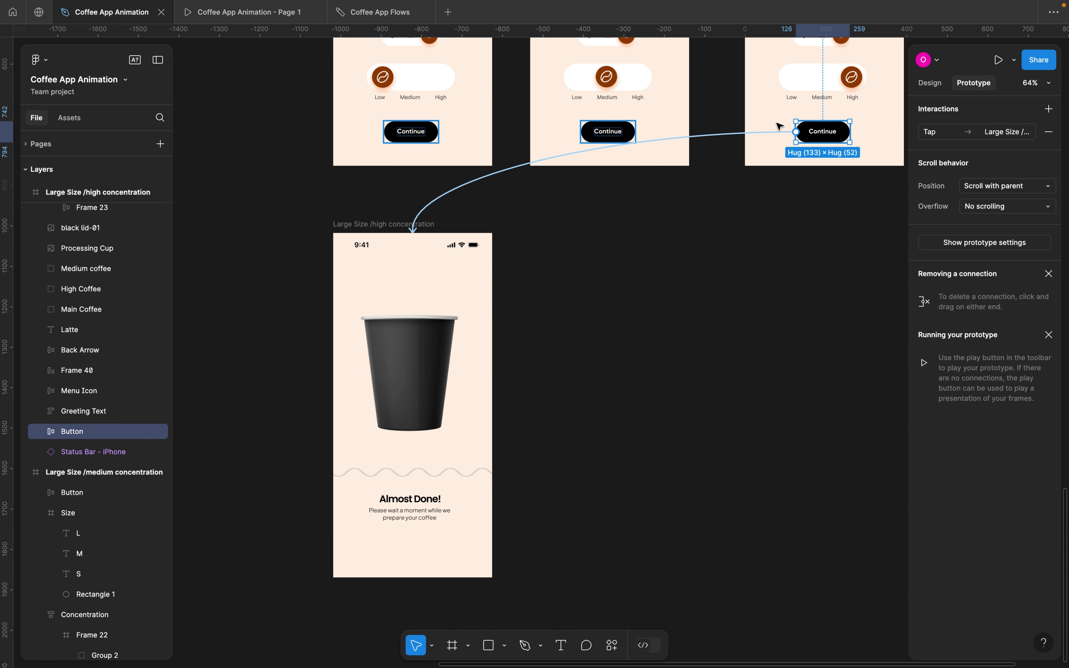
click(751, 132)
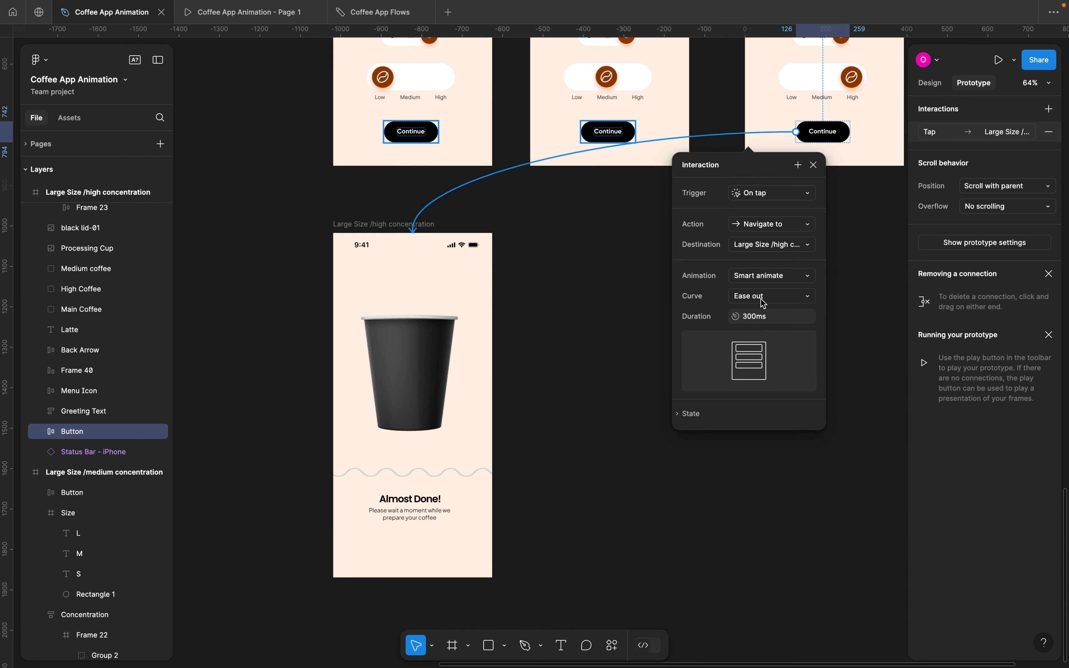
click(815, 165)
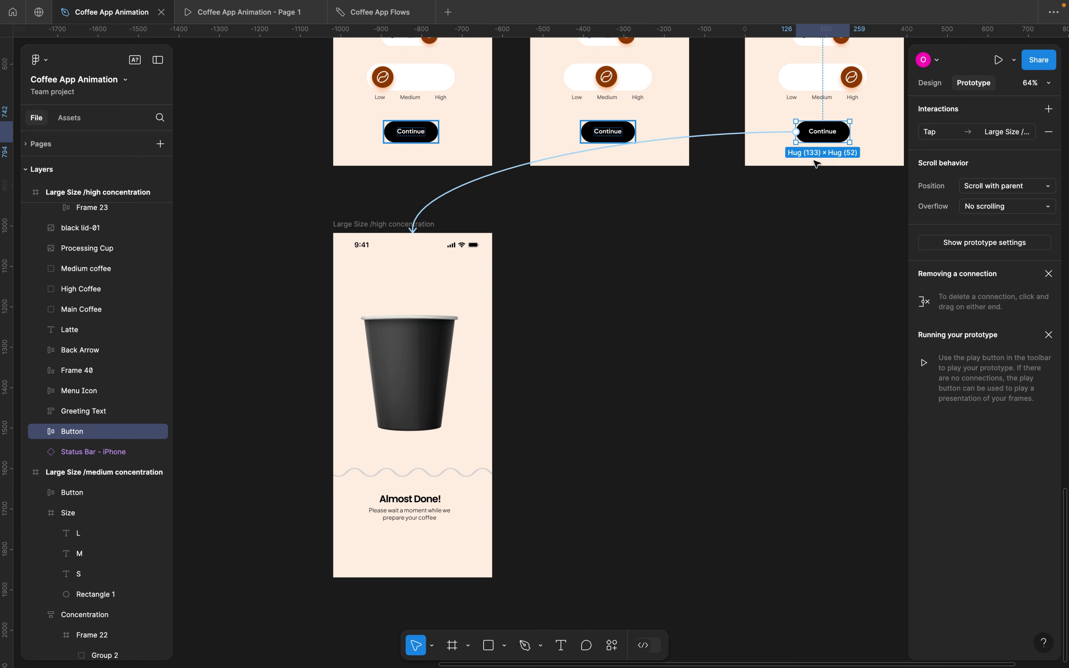
Preview the concentration slider from Low through Medium to High in the prototype, and return to the design file
click(234, 12)
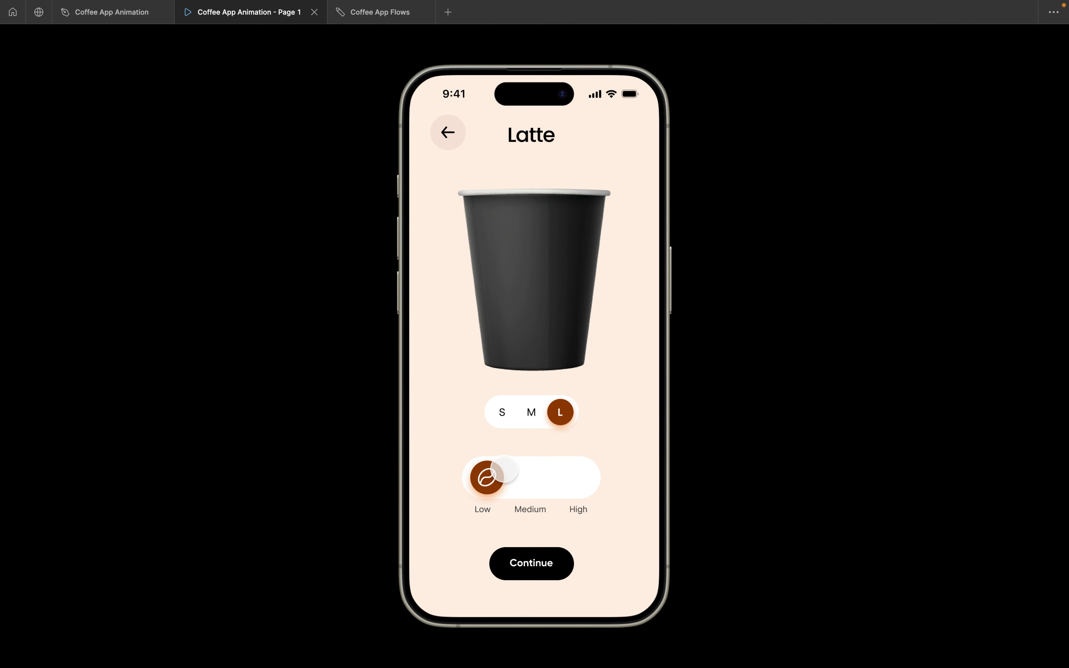
click(520, 478)
click(496, 477)
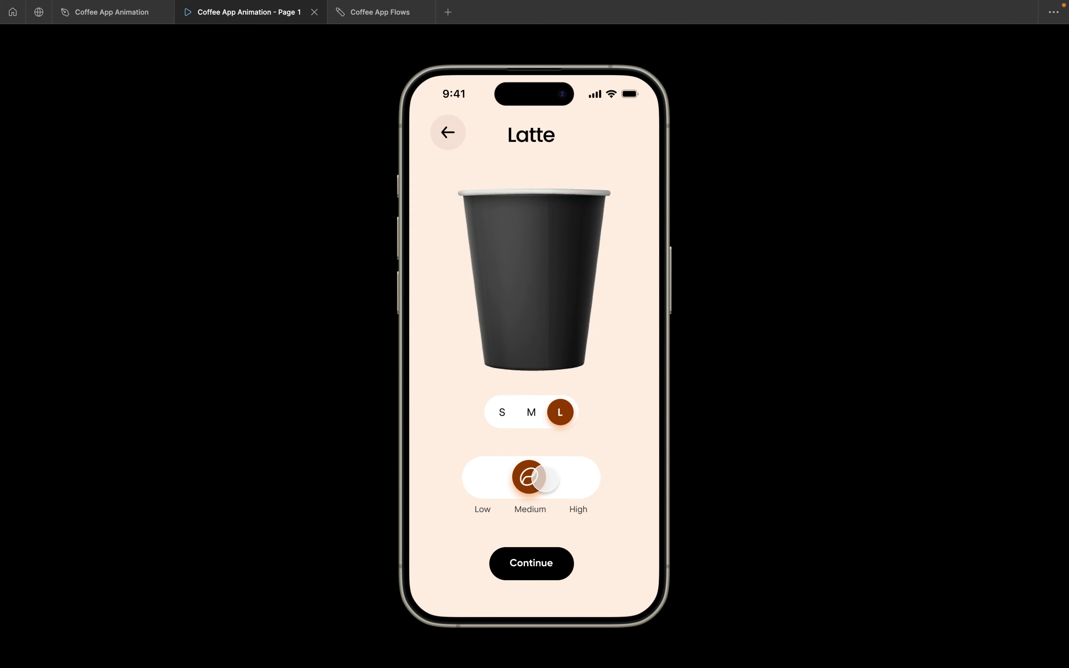
click(553, 476)
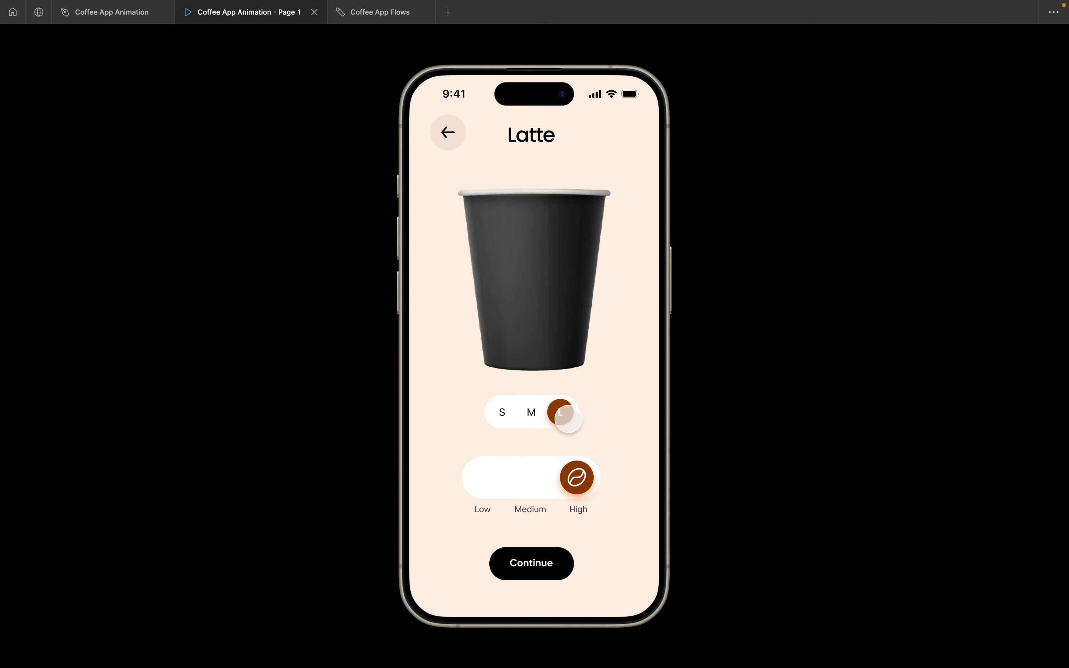
click(112, 12)
scroll(842, 115, up, 3)
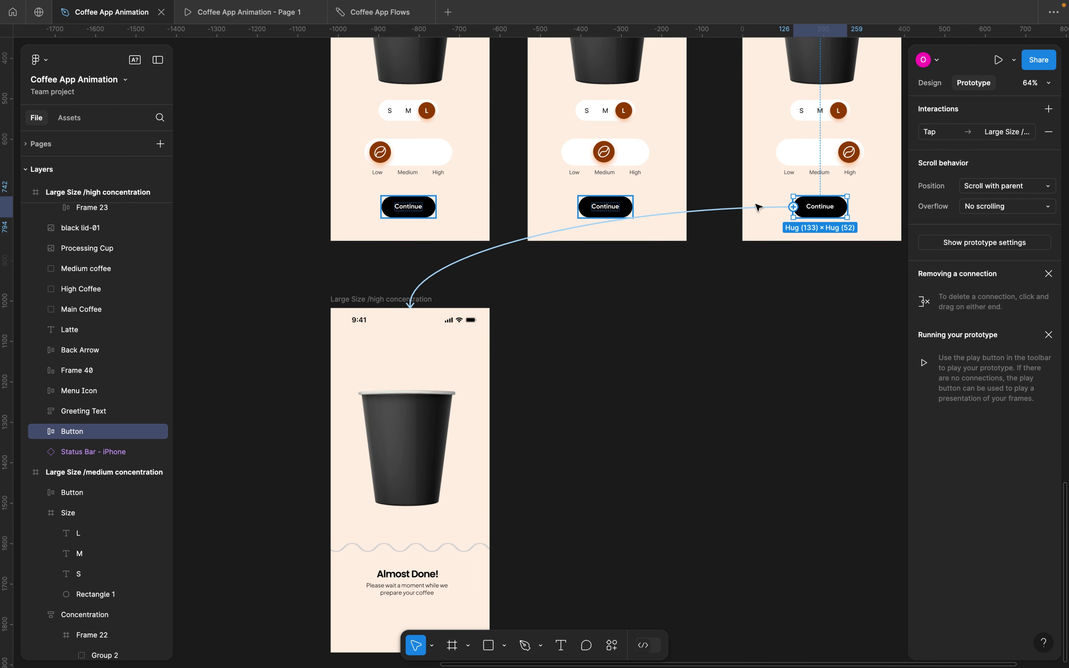
Test the Continue button on the high-concentration Latte screen in the prototype to check the transition to "Almost Done!"
click(250, 14)
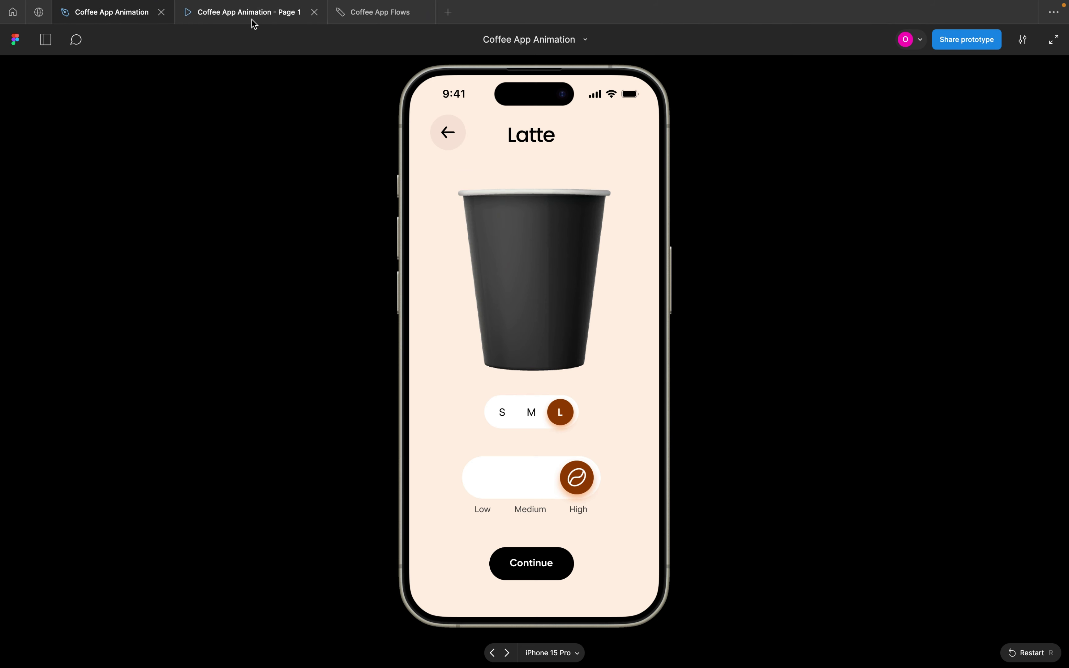
click(530, 560)
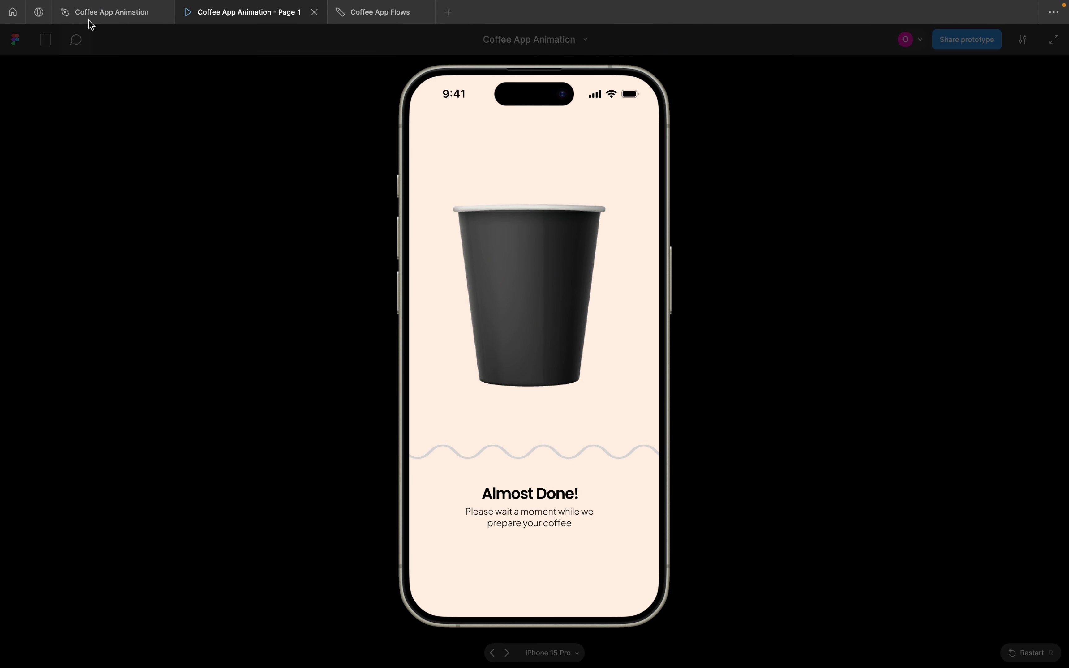
mouse_move(120, 23)
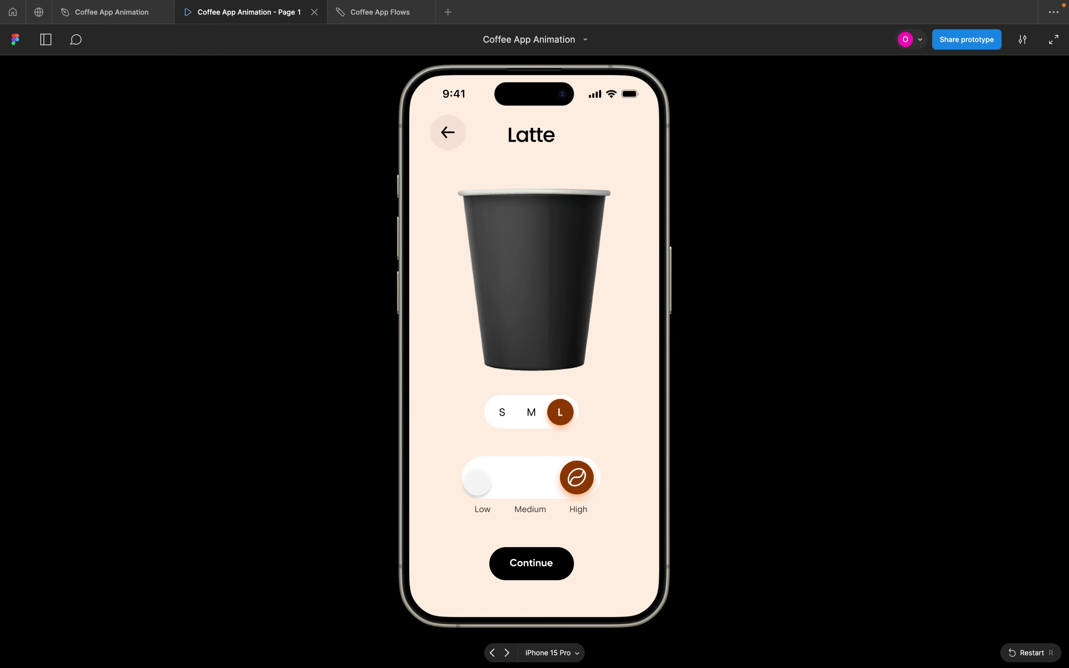
click(516, 552)
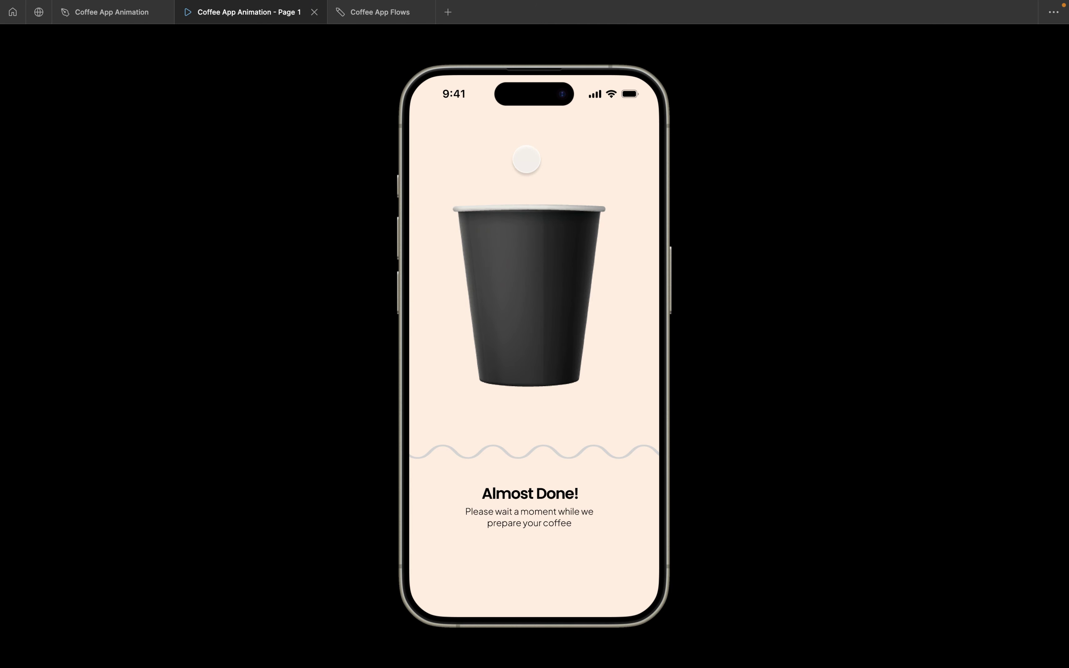
Return to the design file and examine the Starter Kit's coffee-and-water splash and black lid alongside the "Almost Done!" frame
click(106, 14)
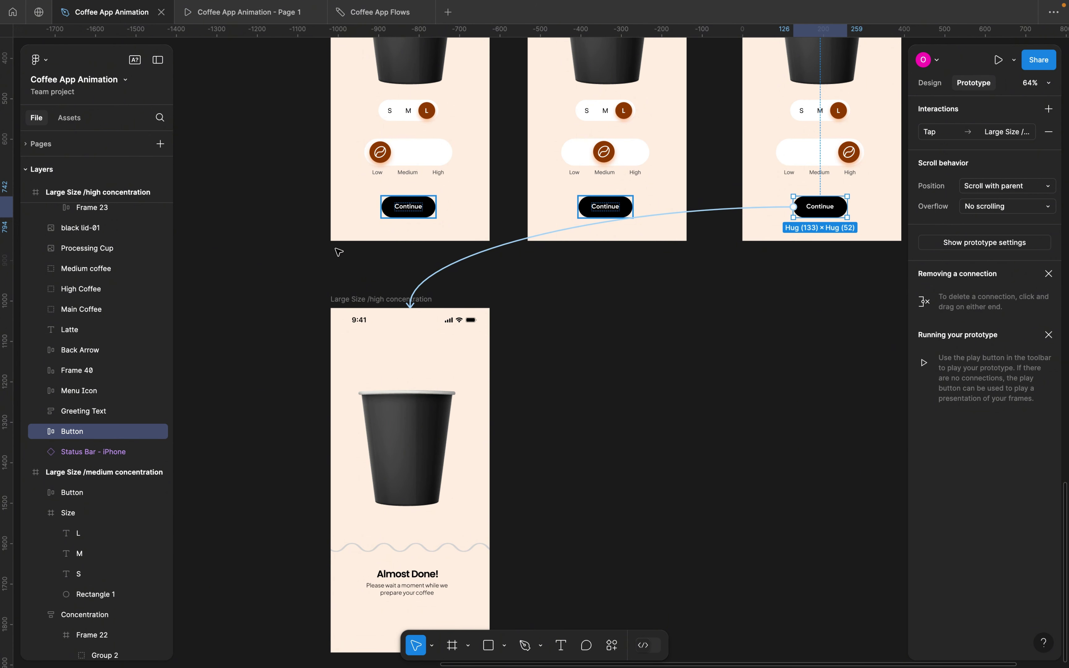
scroll(358, 265, down, 5)
scroll(366, 287, up, 3)
scroll(366, 287, left, 5)
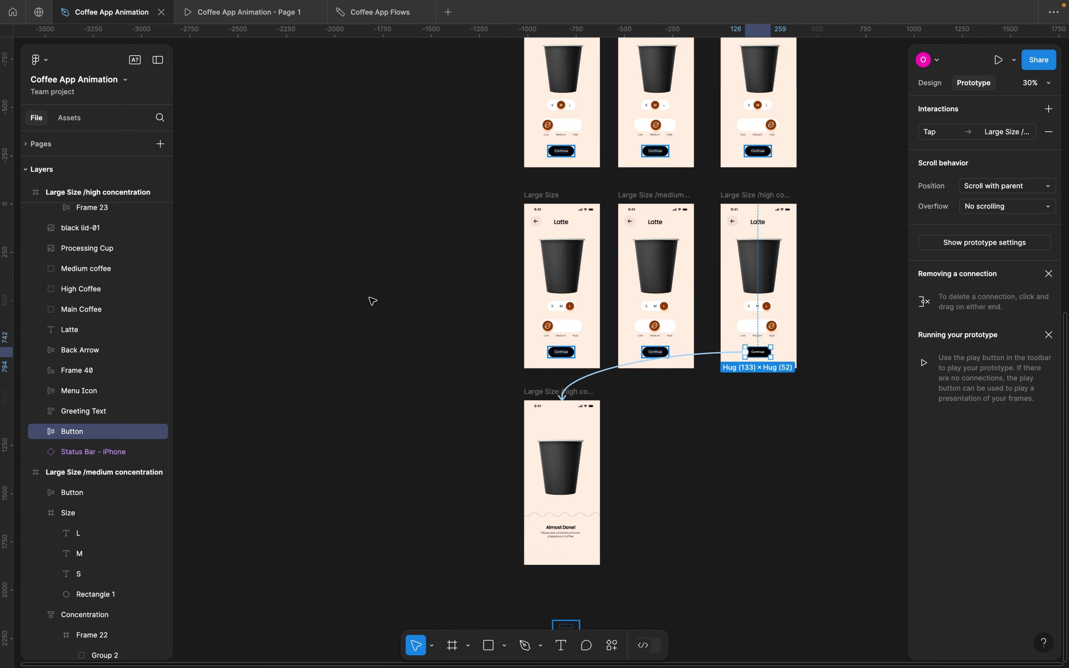
scroll(371, 300, down, 5)
scroll(372, 301, left, 4)
scroll(371, 300, up, 8)
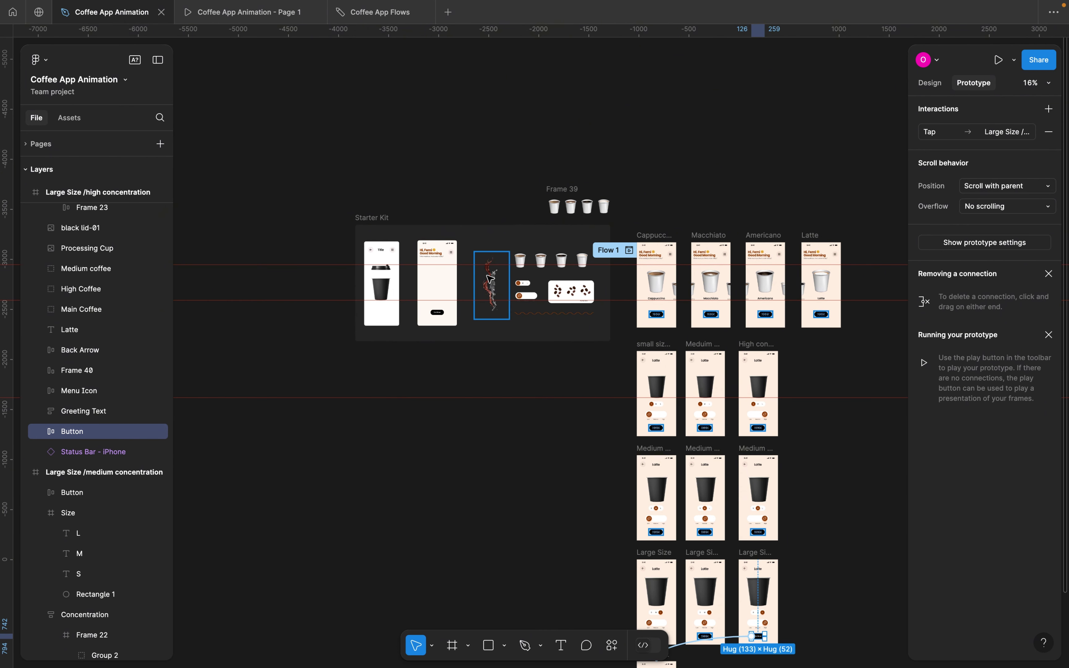
scroll(489, 277, up, 10)
click(512, 298)
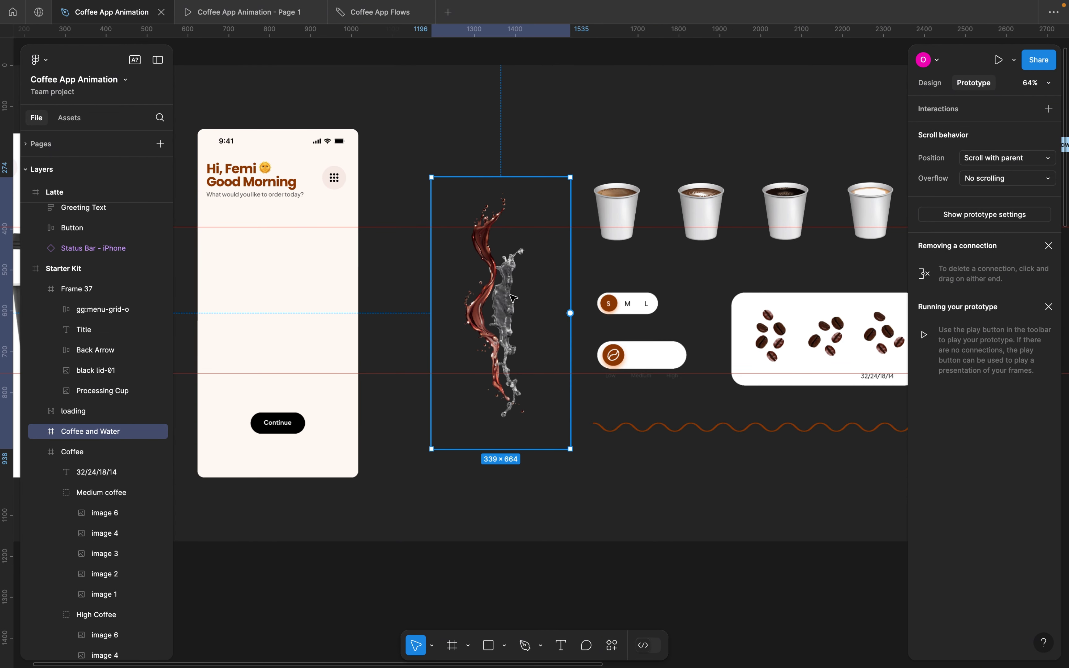
scroll(513, 298, down, 5)
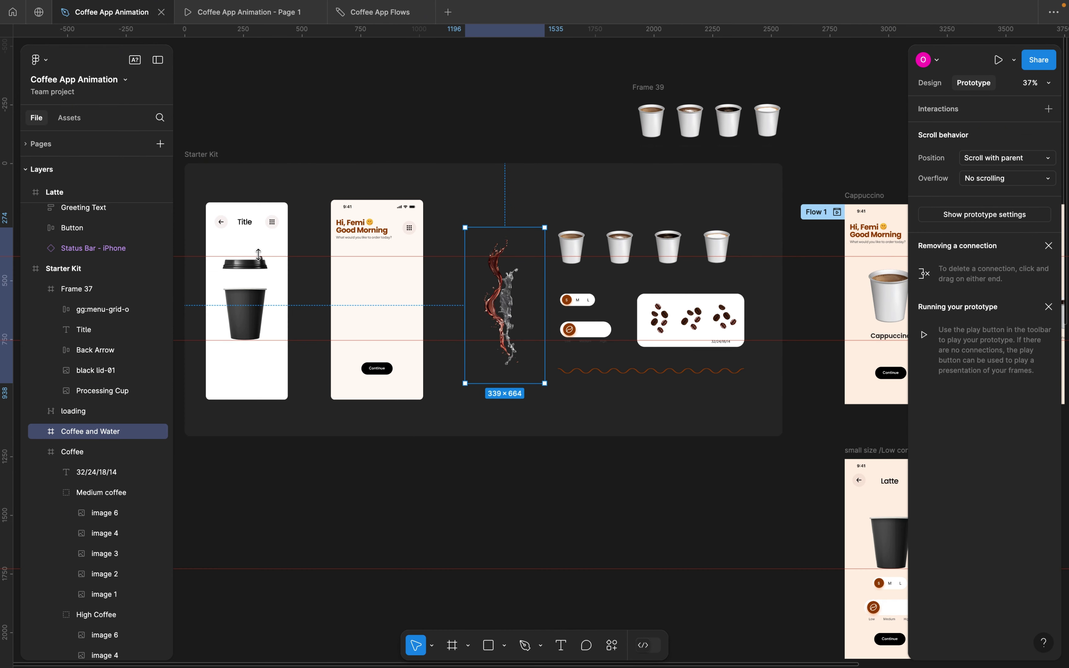
click(258, 255)
click(259, 255)
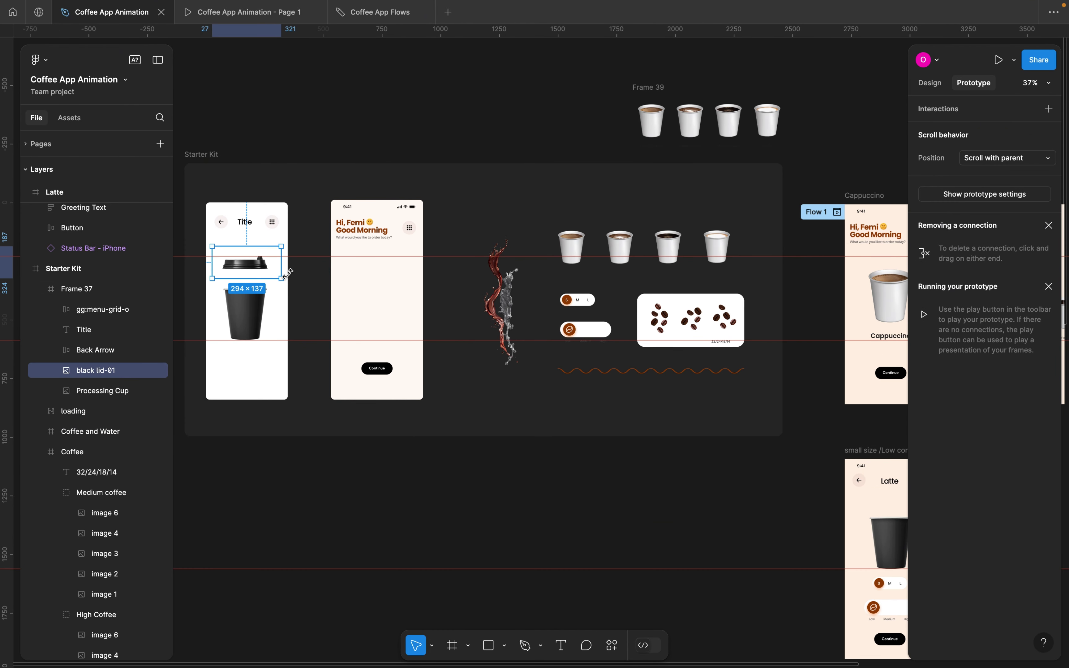
scroll(289, 274, down, 8)
scroll(289, 274, right, 5)
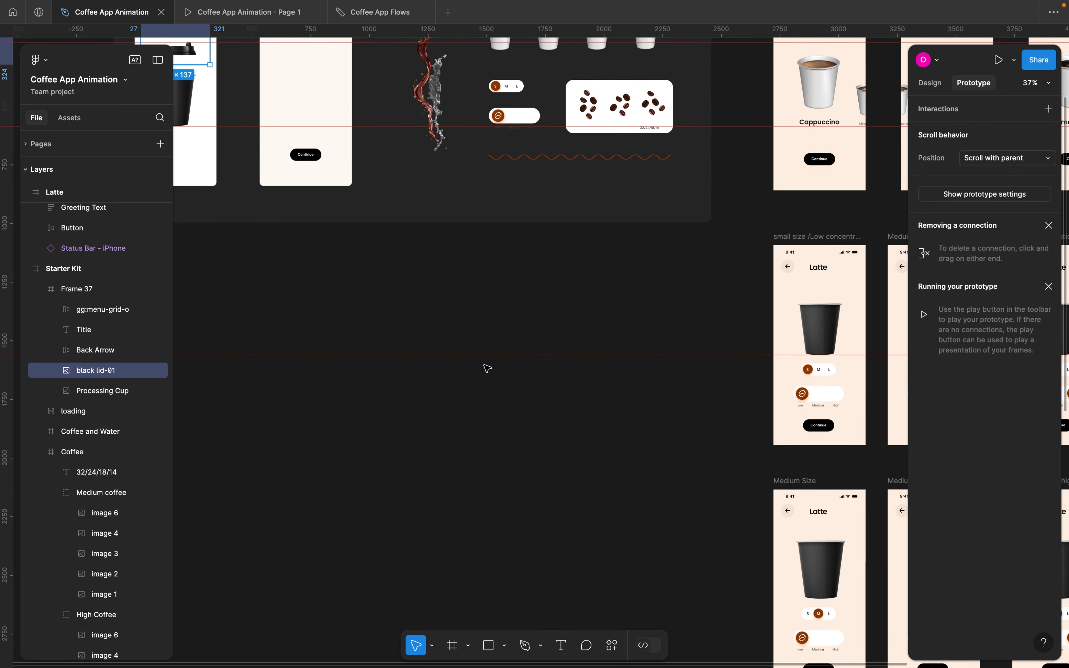
scroll(486, 368, down, 10)
scroll(484, 376, right, 5)
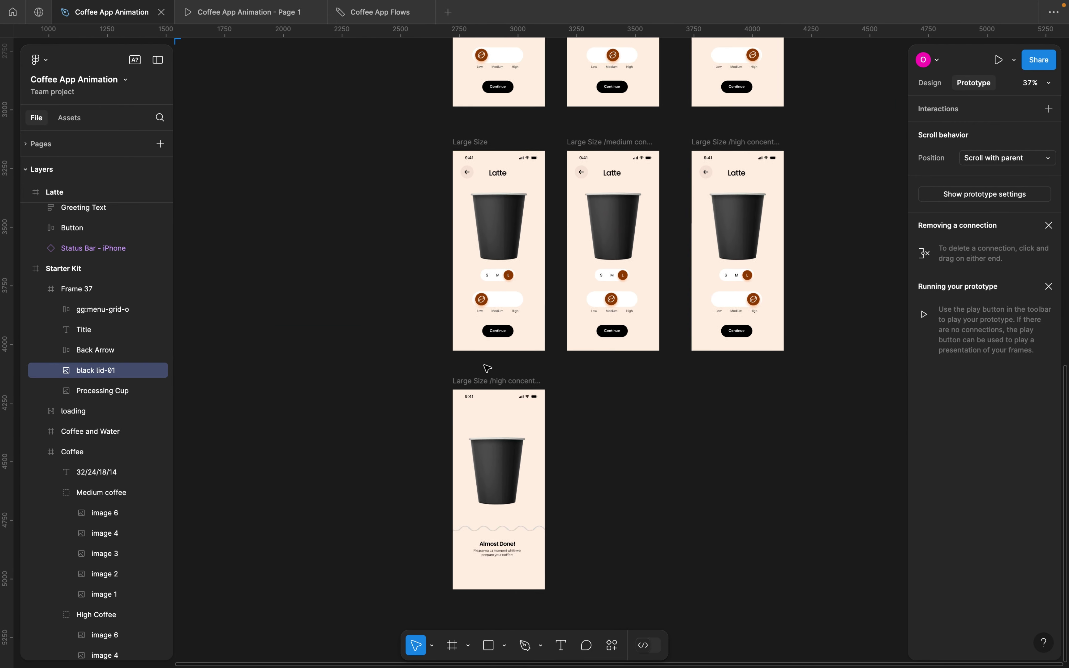
scroll(480, 386, up, 2)
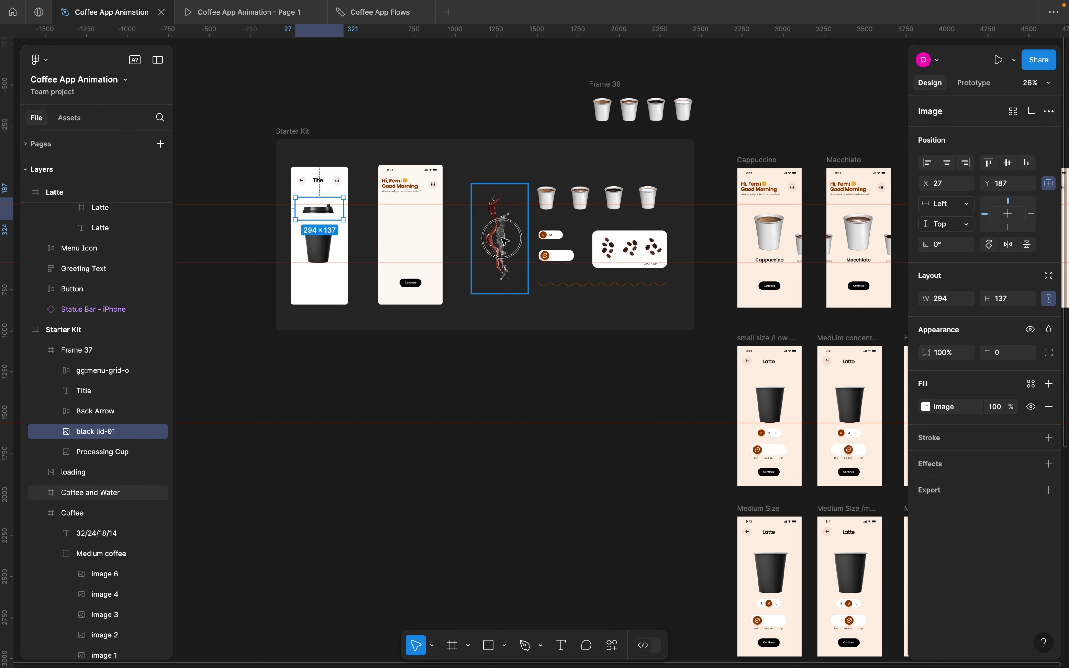
Copy the Coffee and Water frame from the Starter Kit and return to the "Almost Done!" frame
click(495, 240)
scroll(504, 238, up, 5)
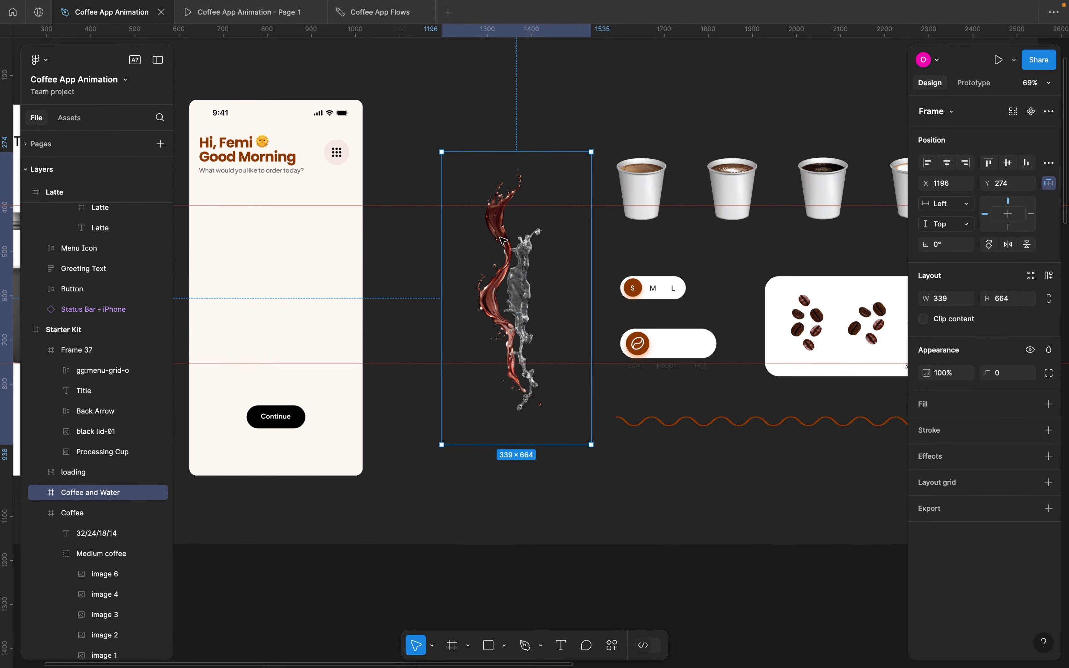
scroll(503, 243, down, 10)
scroll(562, 331, down, 5)
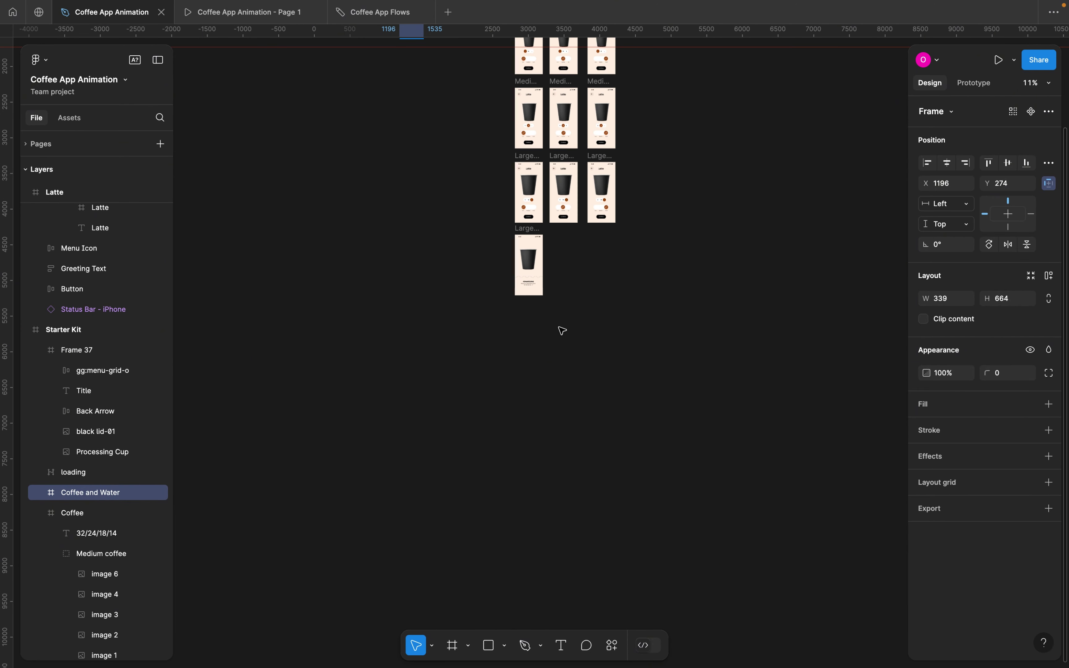
scroll(533, 268, up, 5)
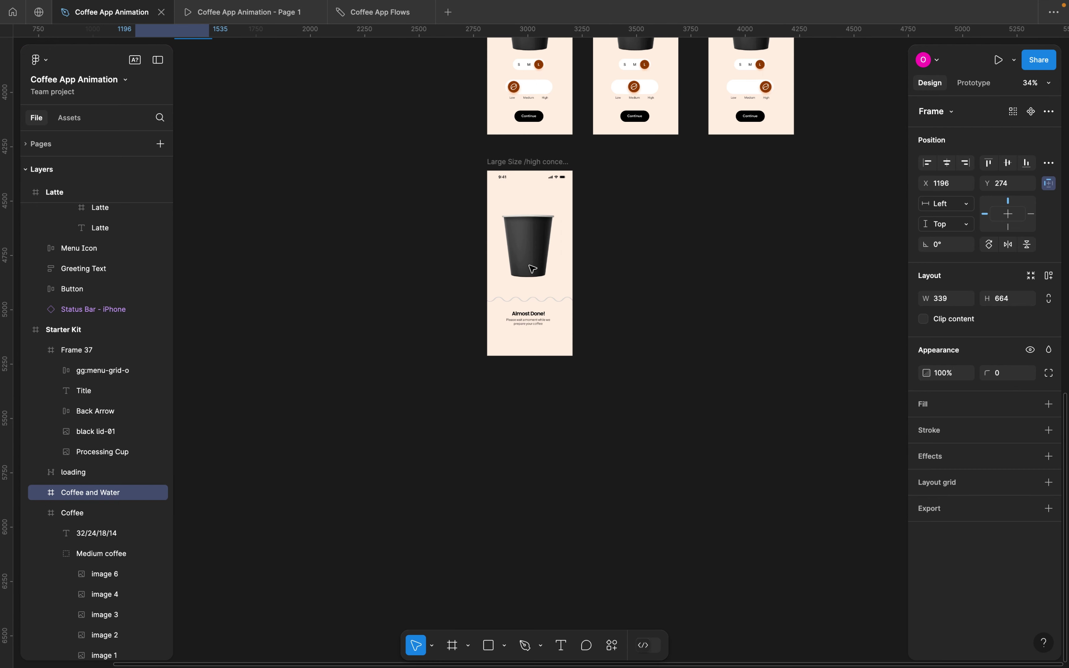
Rename the "Almost Done!" frame as "Initial Processing Screen"
scroll(532, 268, up, 2)
click(538, 196)
double_click(538, 196)
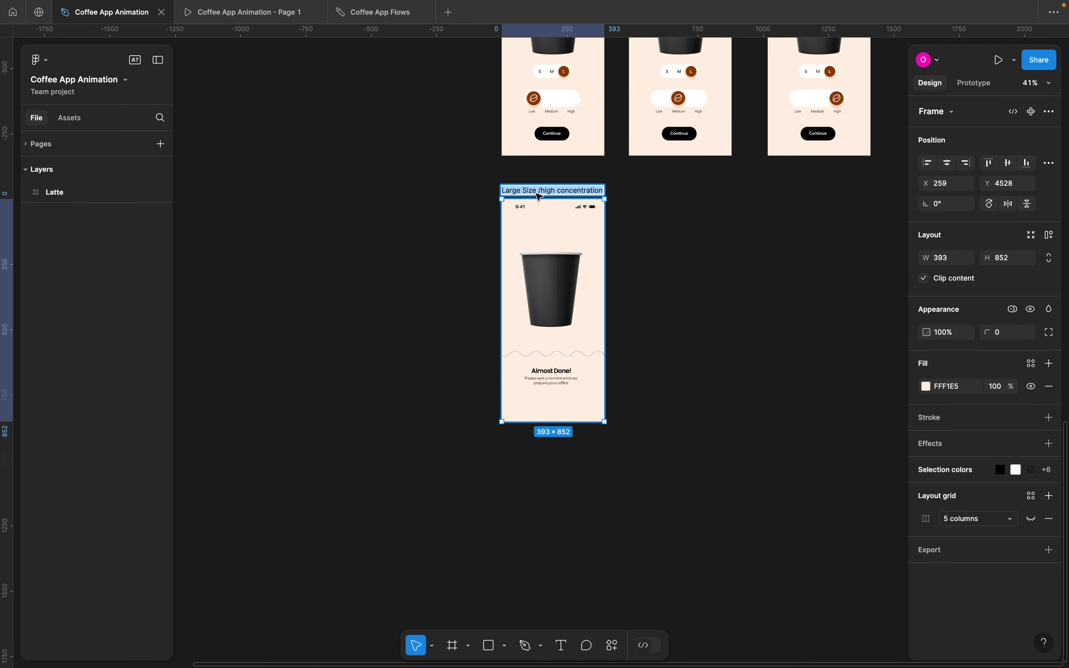
text(Init)
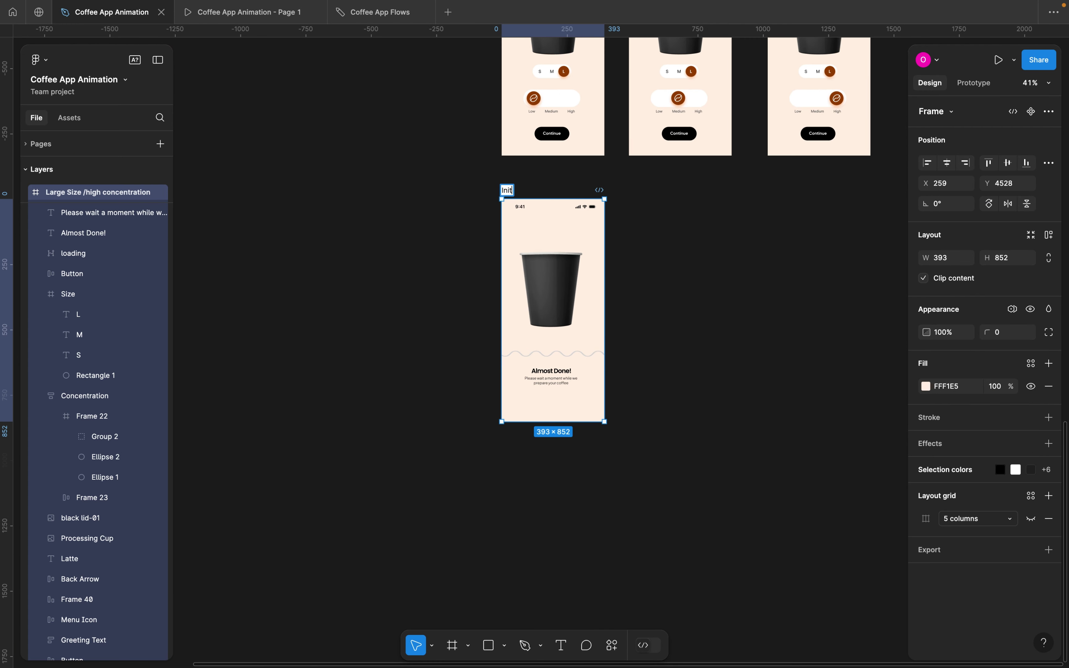
text(ial Processing Screen)
key(Return)
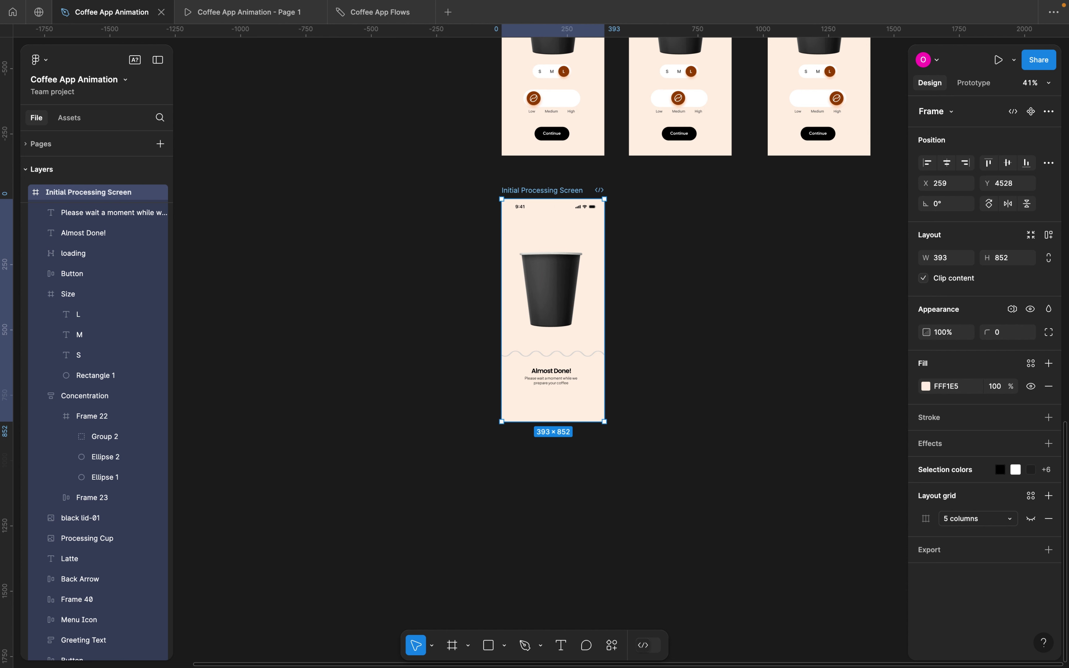
Paste the Coffee and Water frame into Initial Processing Screen and place it over the cup at X 27, Y 54
scroll(551, 245, up, 2)
scroll(551, 245, up, 3)
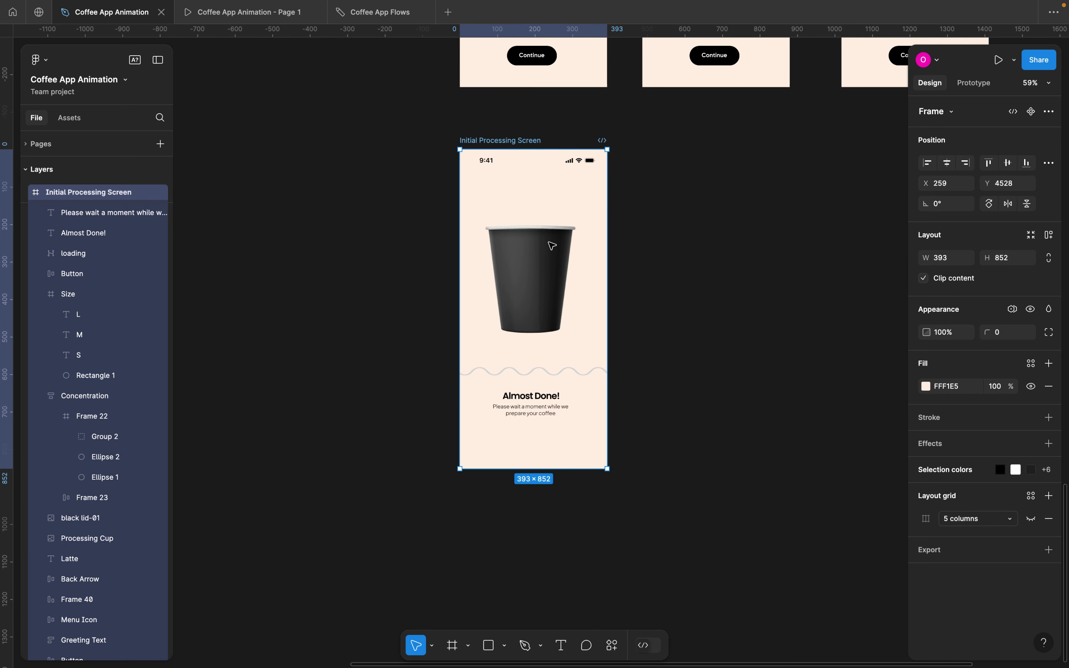
key(ctrl+v)
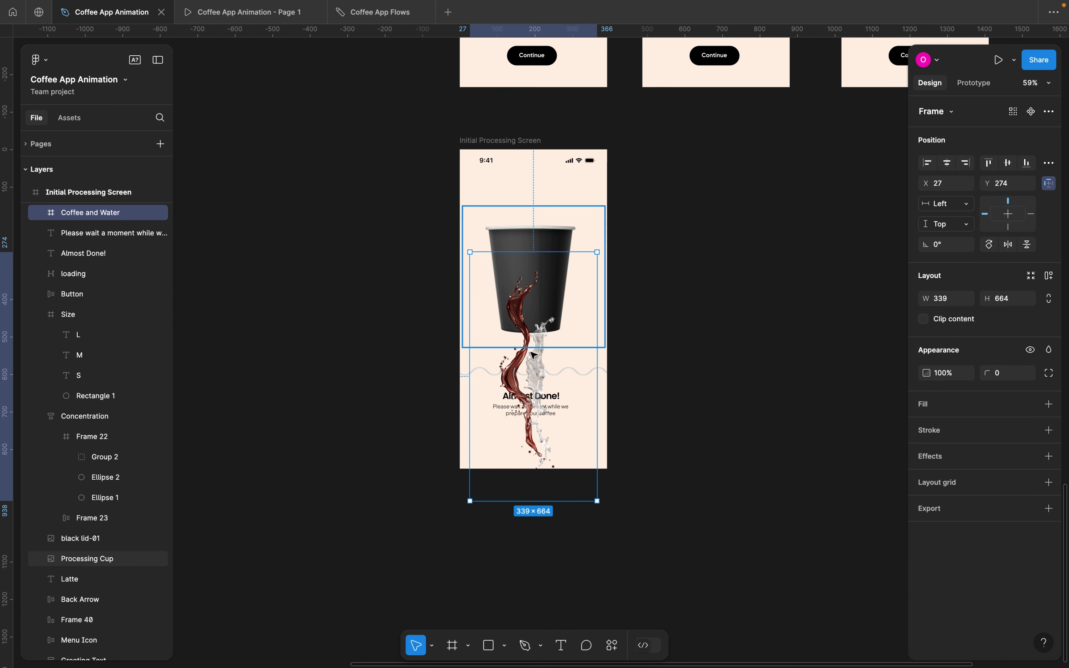
scroll(534, 294, up, 3)
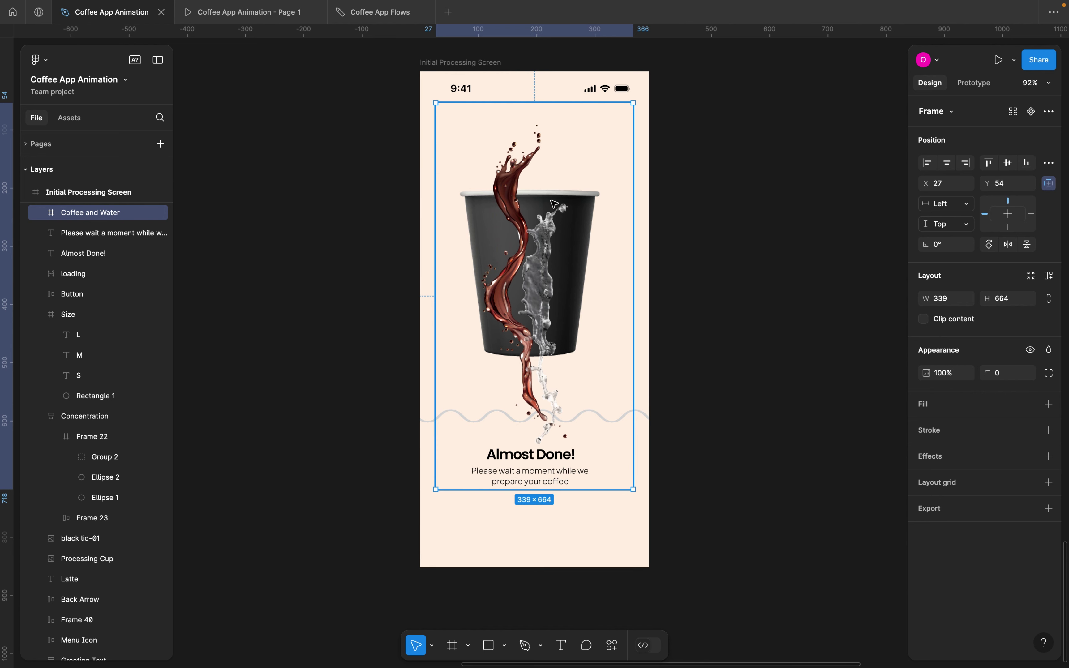
Collapse the Size and Concentration layers and reorder Coffee and Water to sit directly beneath Processing Cup
click(36, 315)
click(36, 335)
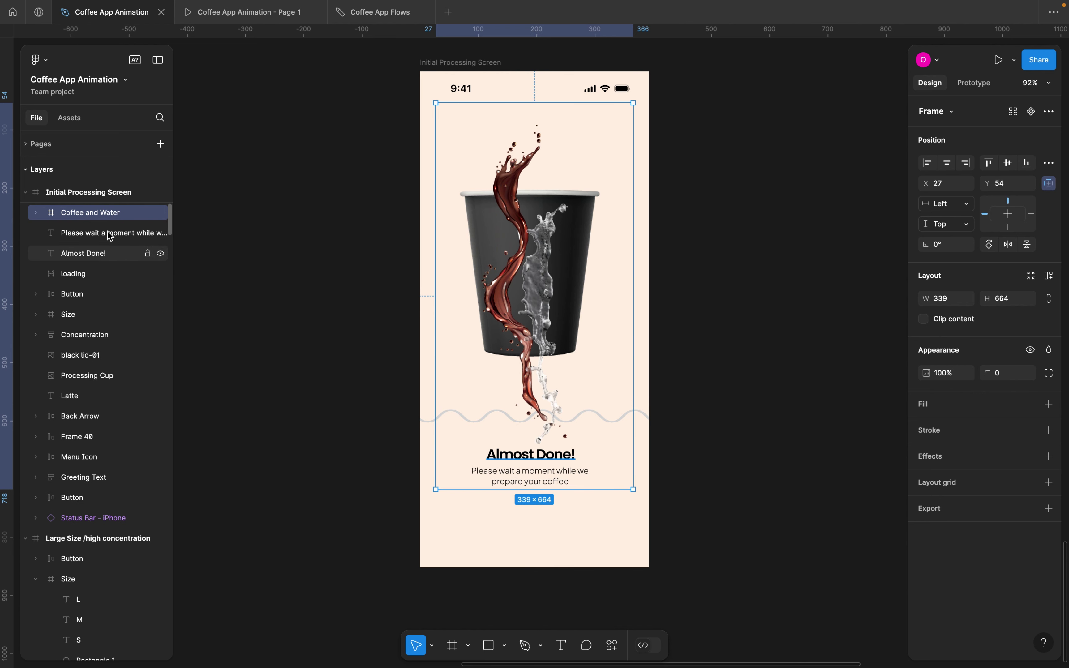
drag(100, 236, 92, 395)
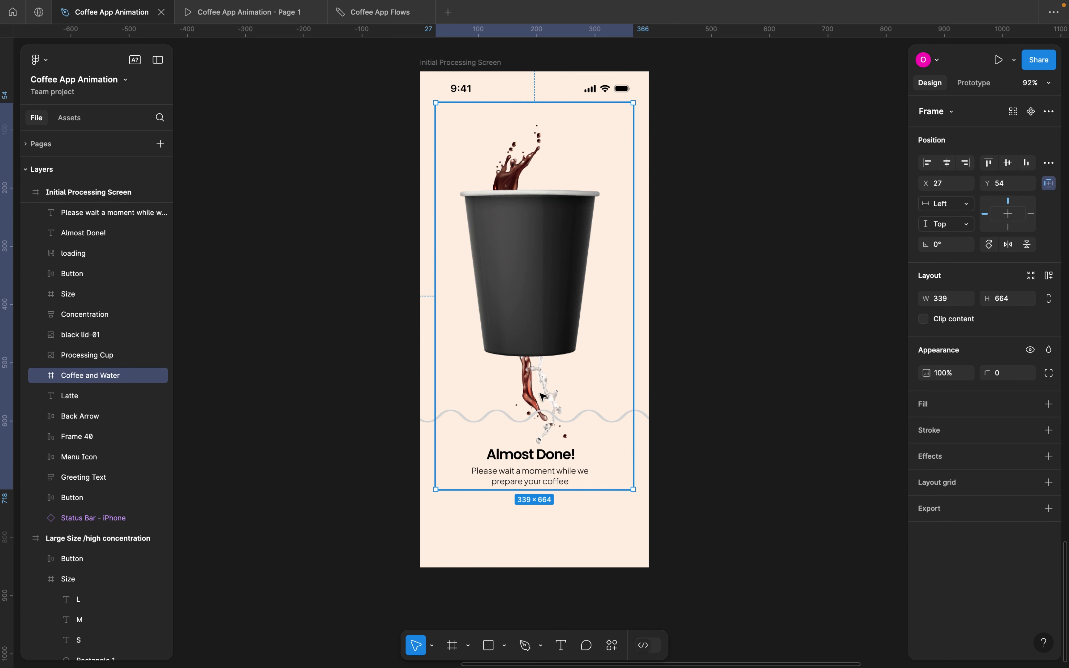
click(356, 366)
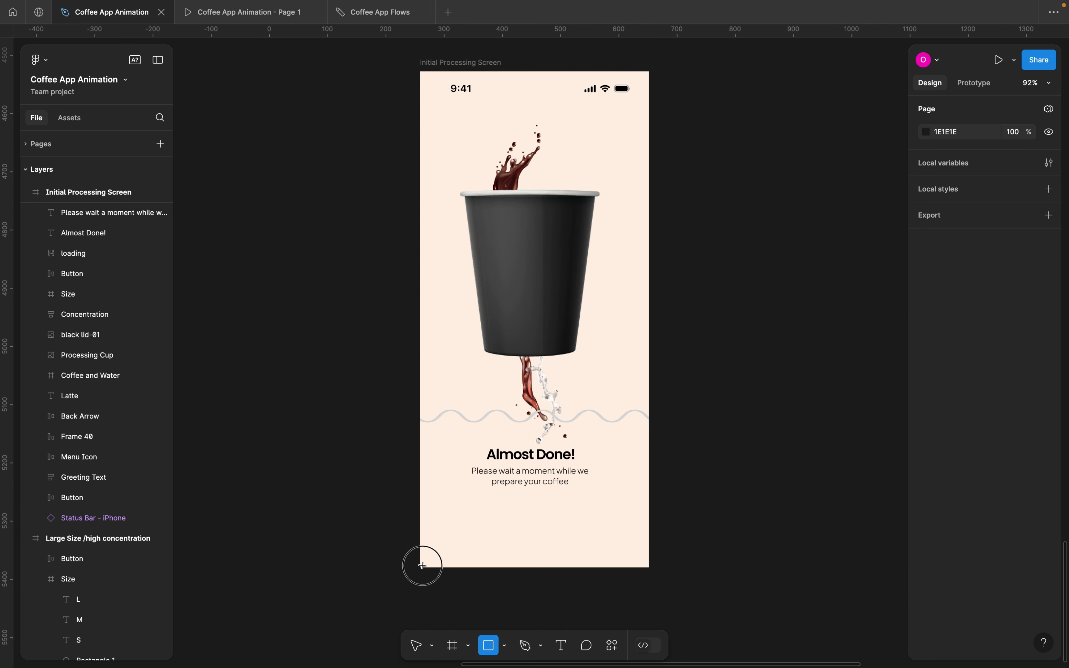
Draw a 393 × 530 rectangle over the lower part of the screen and fill it with the sampled background color FFF1E5
mouse_move(420, 567)
mouse_down()
mouse_move(633, 367)
mouse_move(651, 294)
mouse_move(637, 261)
mouse_up()
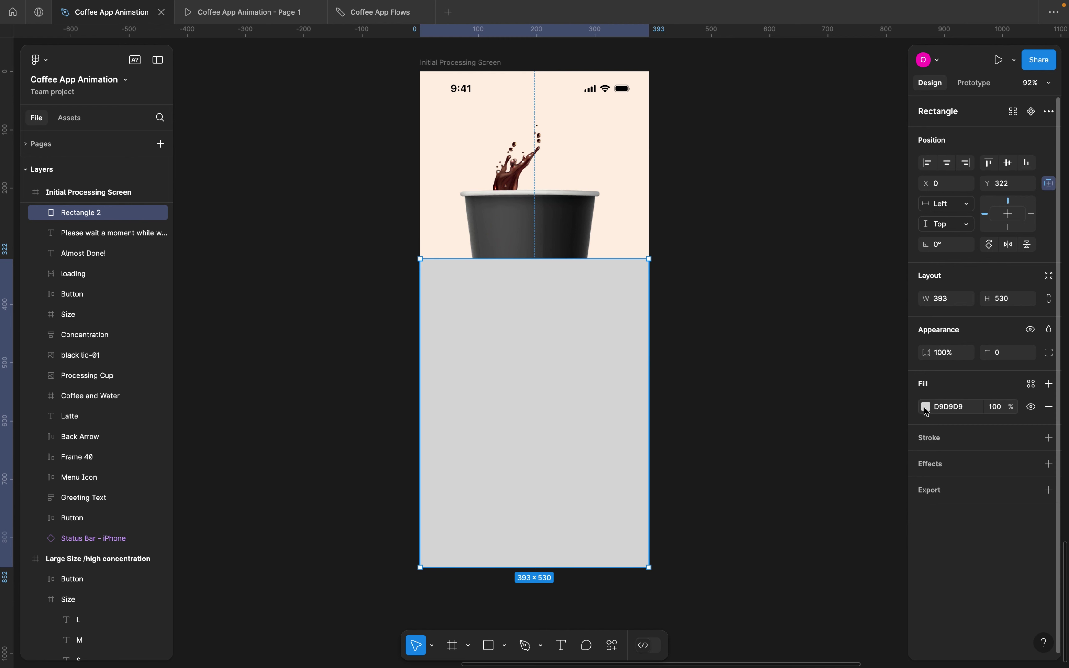
click(925, 406)
click(773, 524)
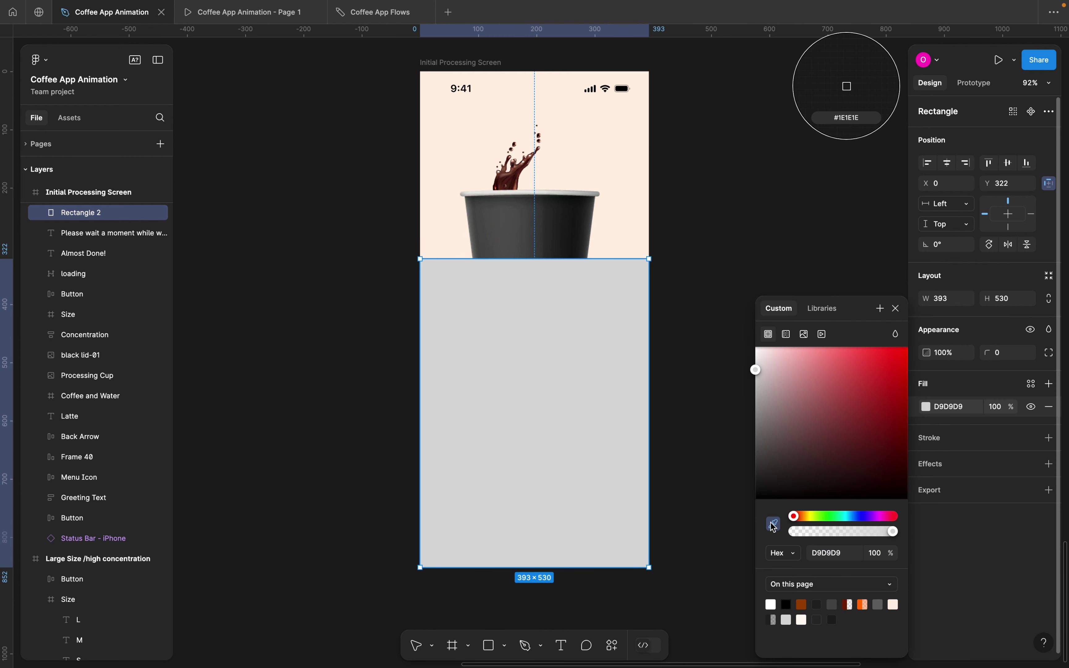
click(620, 141)
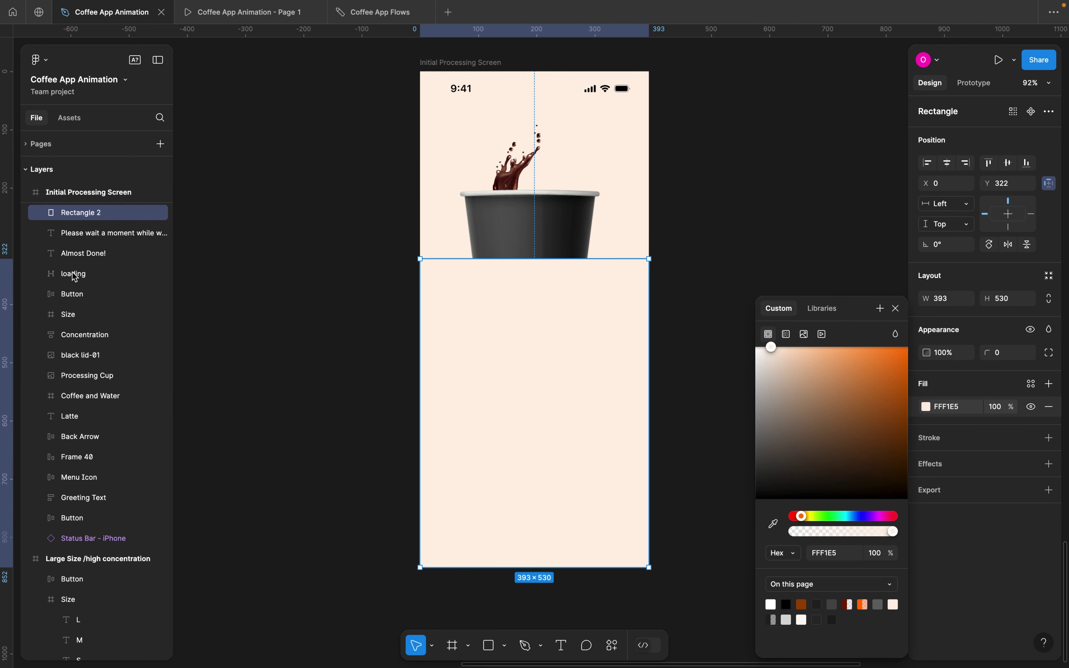
Reorder the new rectangle between Processing Cup and Coffee and Water so it masks the splash below the cup
drag(73, 213, 82, 388)
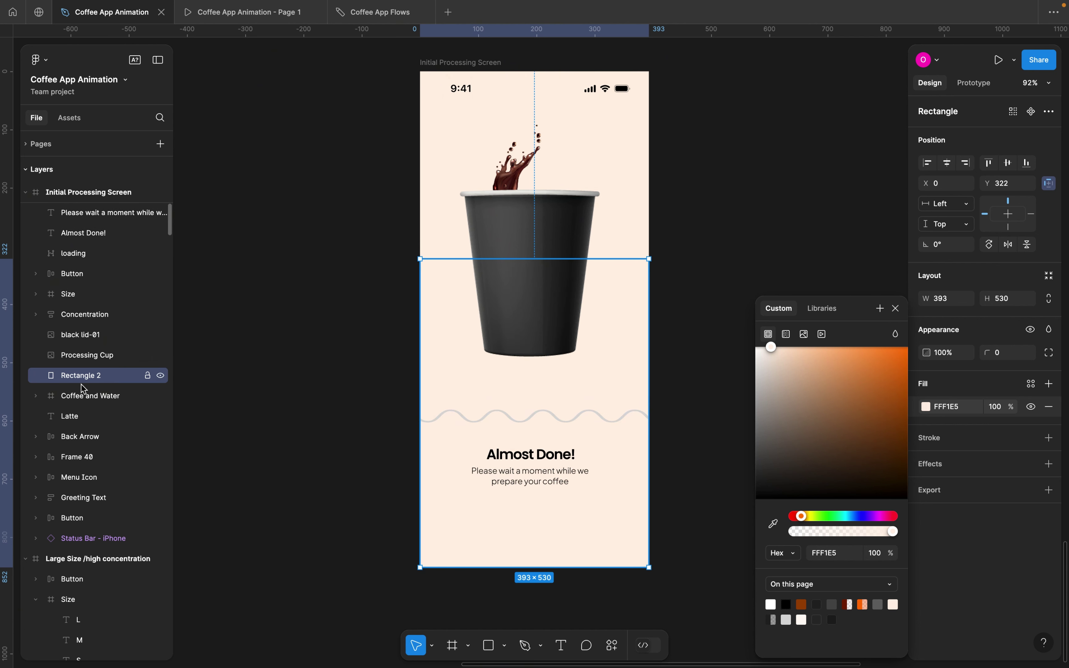
click(440, 427)
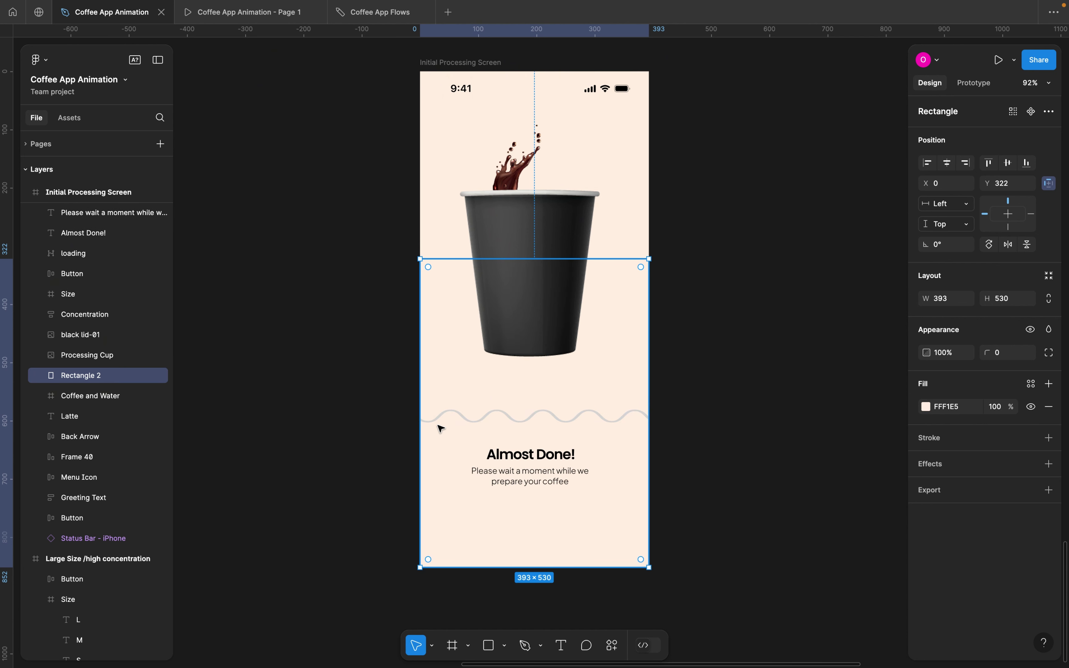
click(463, 417)
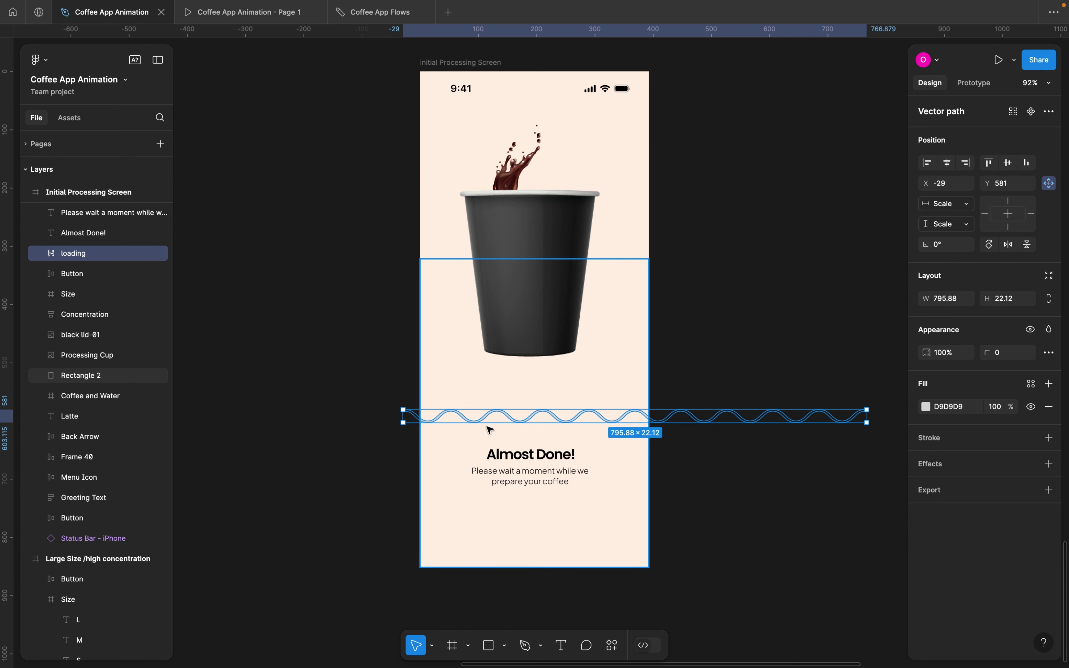
click(520, 476)
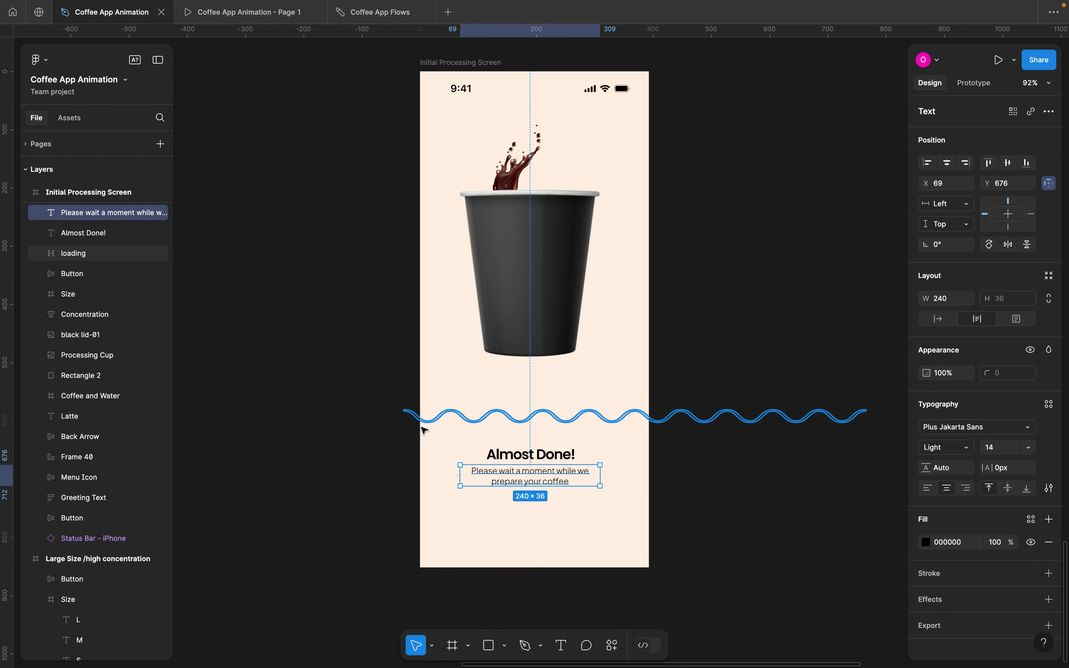
click(431, 430)
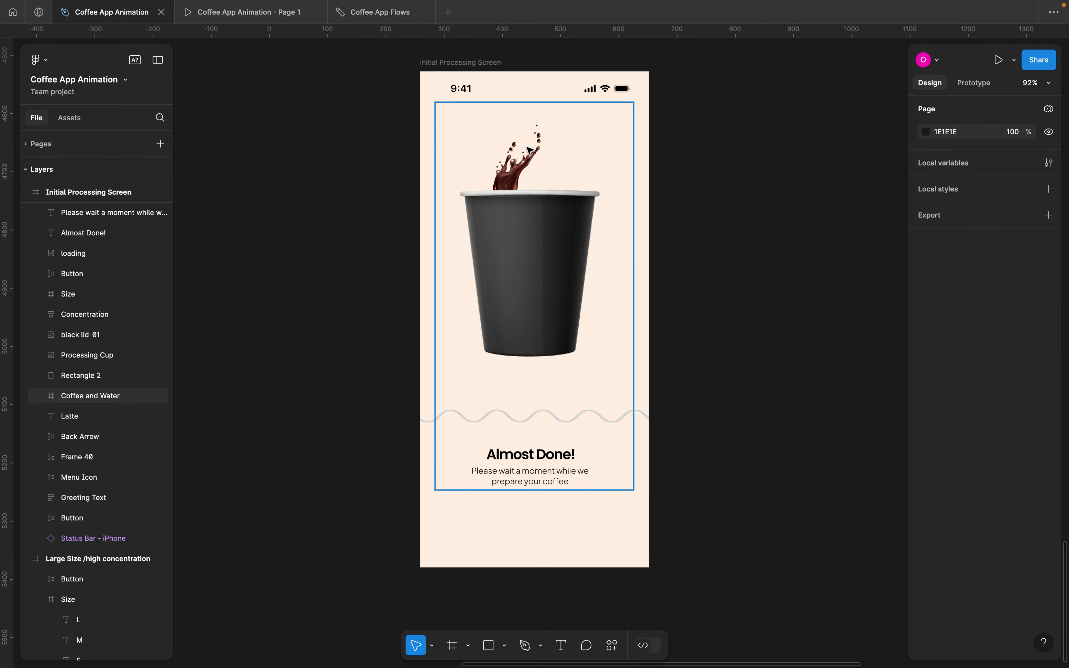
Shift the Coffee and Water frame slightly to the right behind the cup, to X 40, Y 53
click(88, 396)
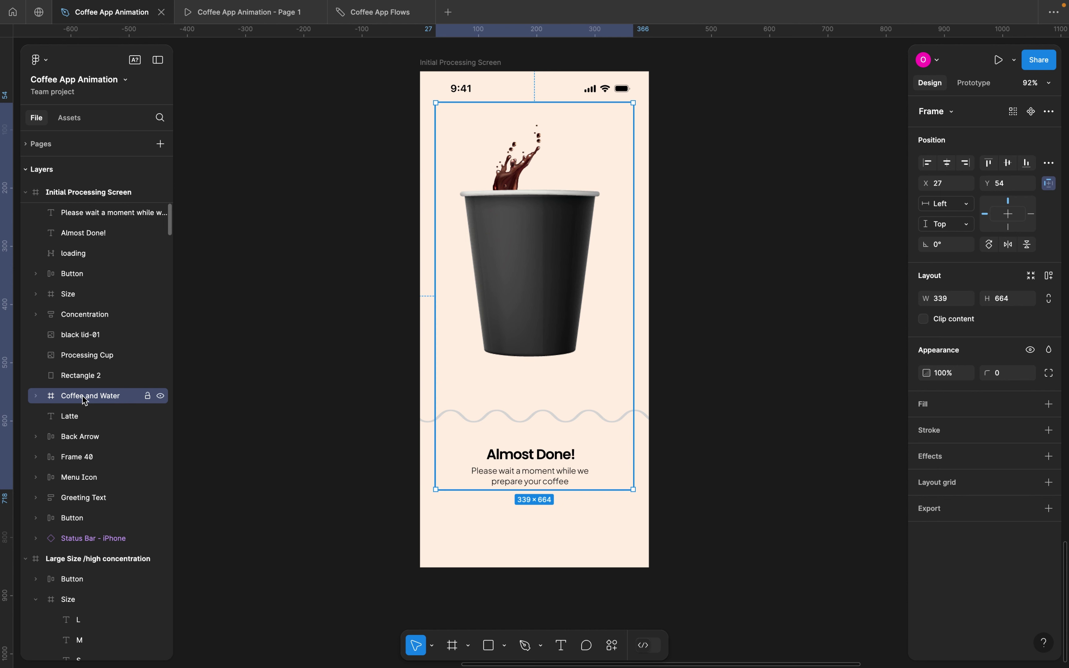
drag(508, 164, 527, 158)
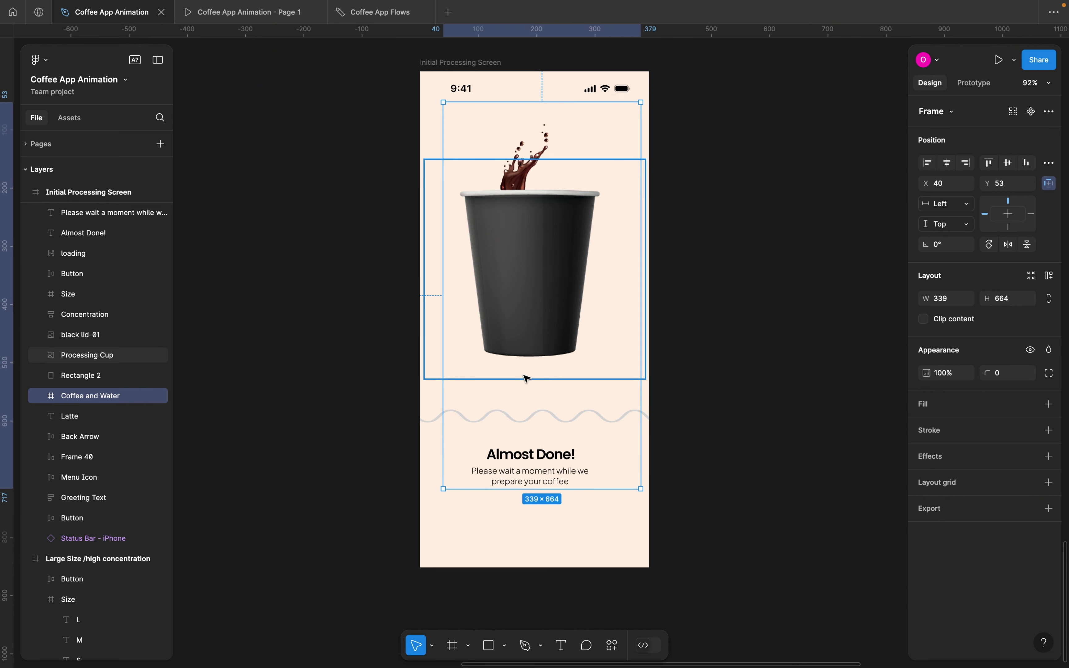
Move the Initial Processing Screen frame farther below the Large Size frames, to X 253, Y 5037
scroll(521, 149, down, 5)
scroll(520, 149, up, 3)
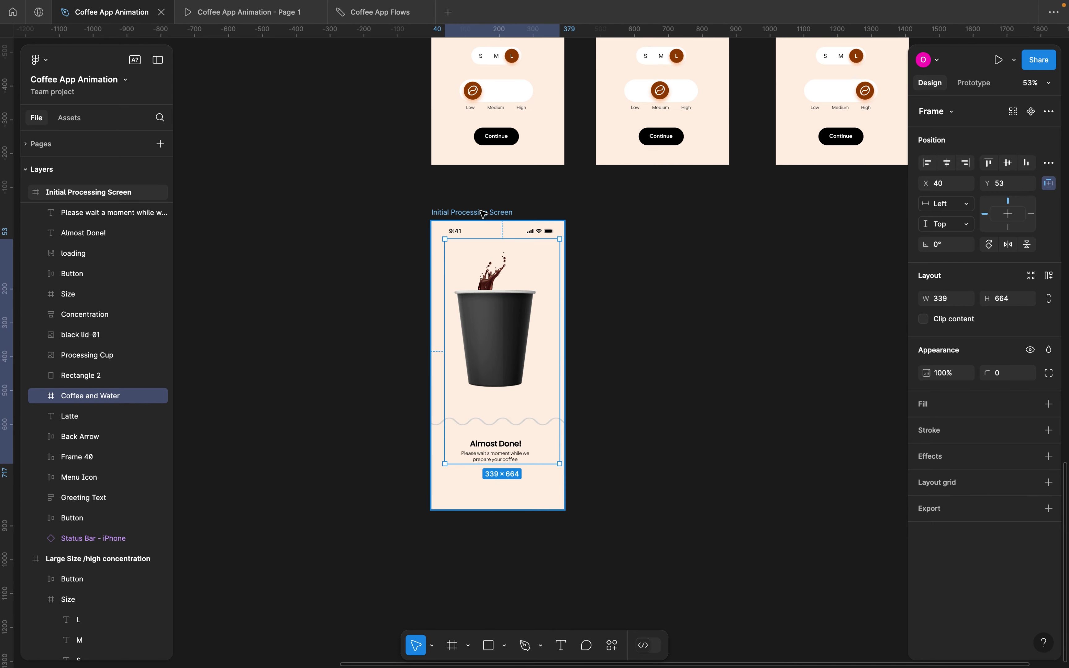
scroll(517, 145, down, 6)
scroll(512, 137, left, 1)
click(503, 128)
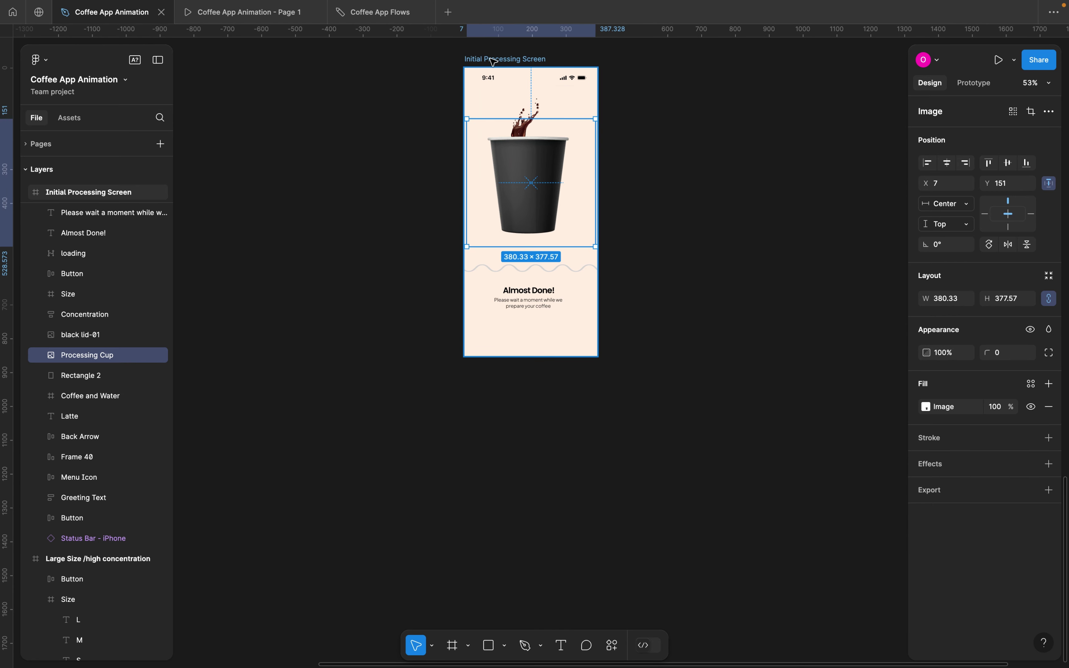
click(504, 59)
scroll(507, 204, up, 3)
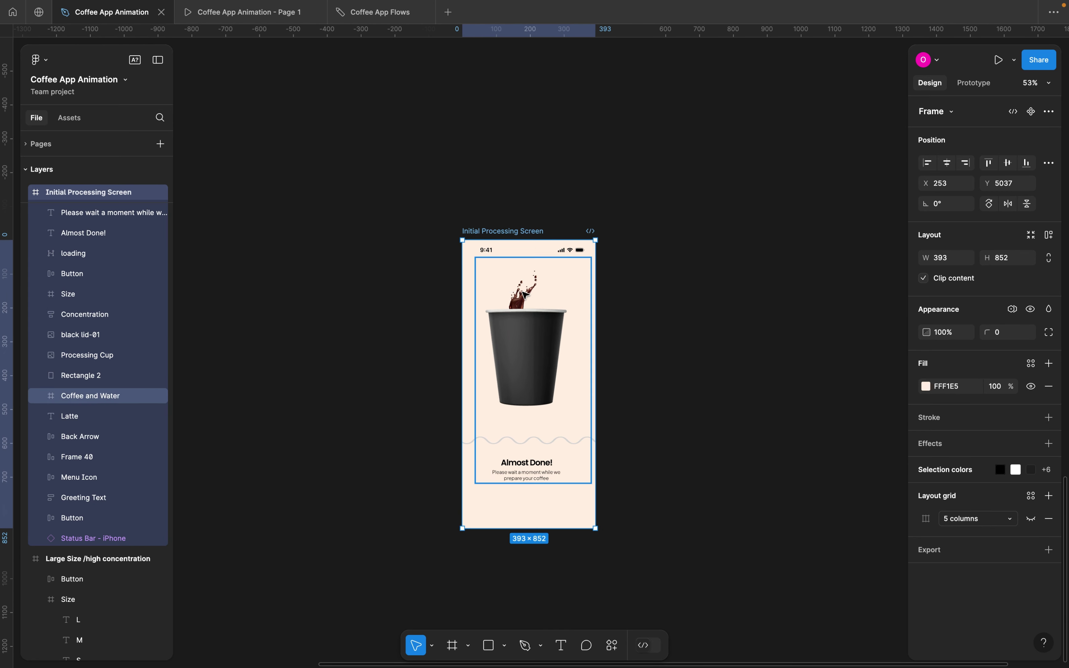
Move the Coffee and Water frame out of view above the Initial Processing Screen, to X 7, Y -610
click(524, 238)
scroll(523, 247, up, 5)
scroll(522, 292, up, 3)
click(534, 276)
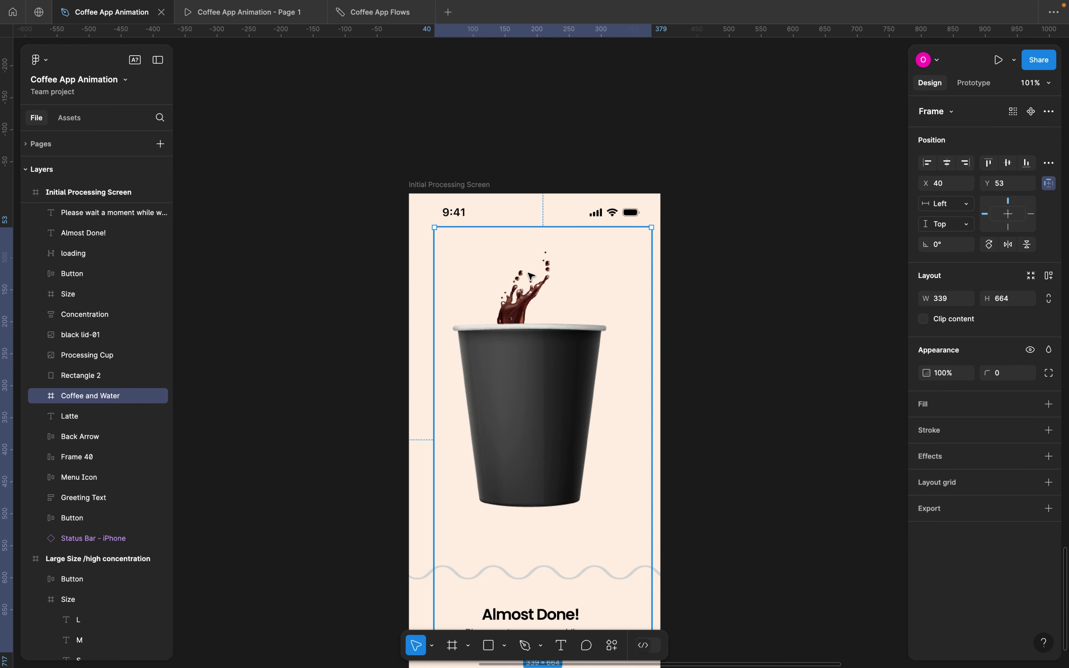
scroll(457, 297, down, 4)
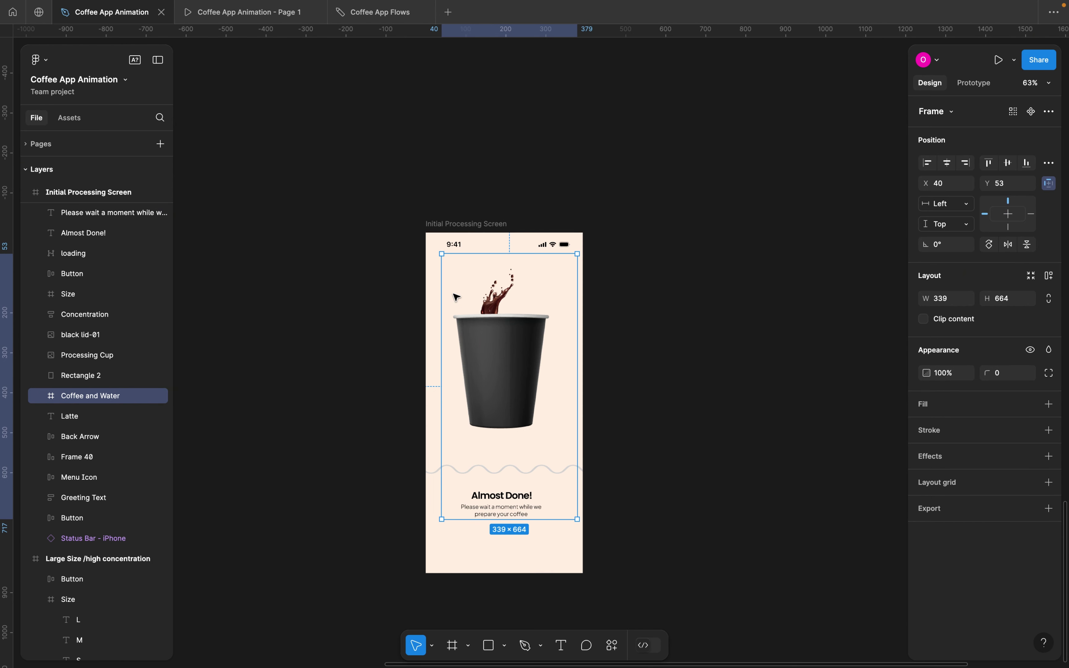
scroll(457, 298, up, 3)
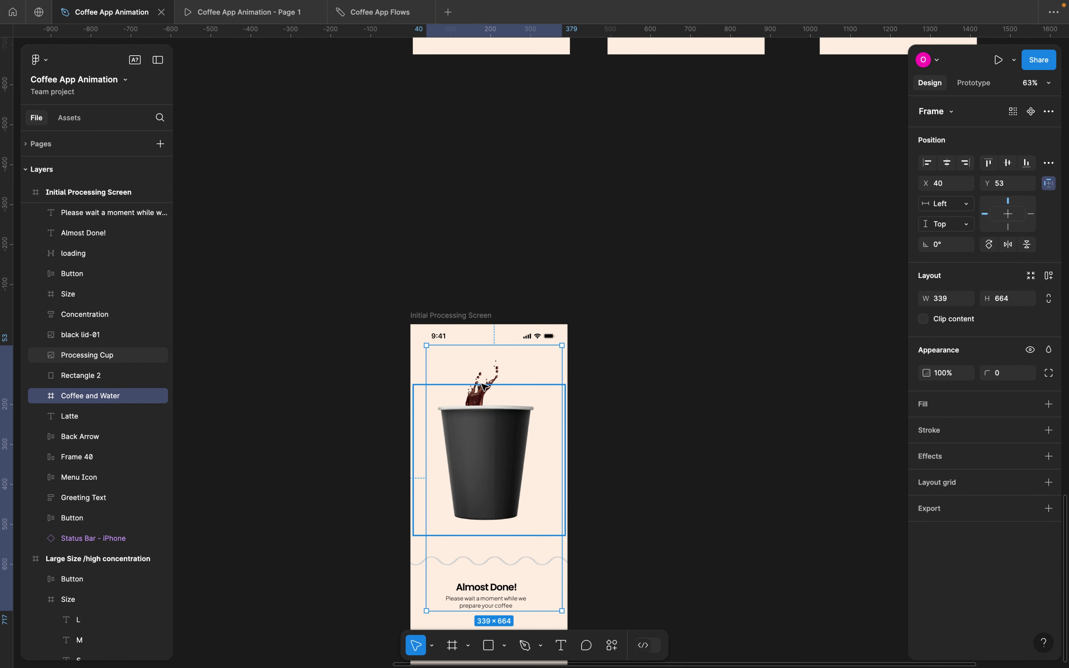
drag(480, 375, 468, 111)
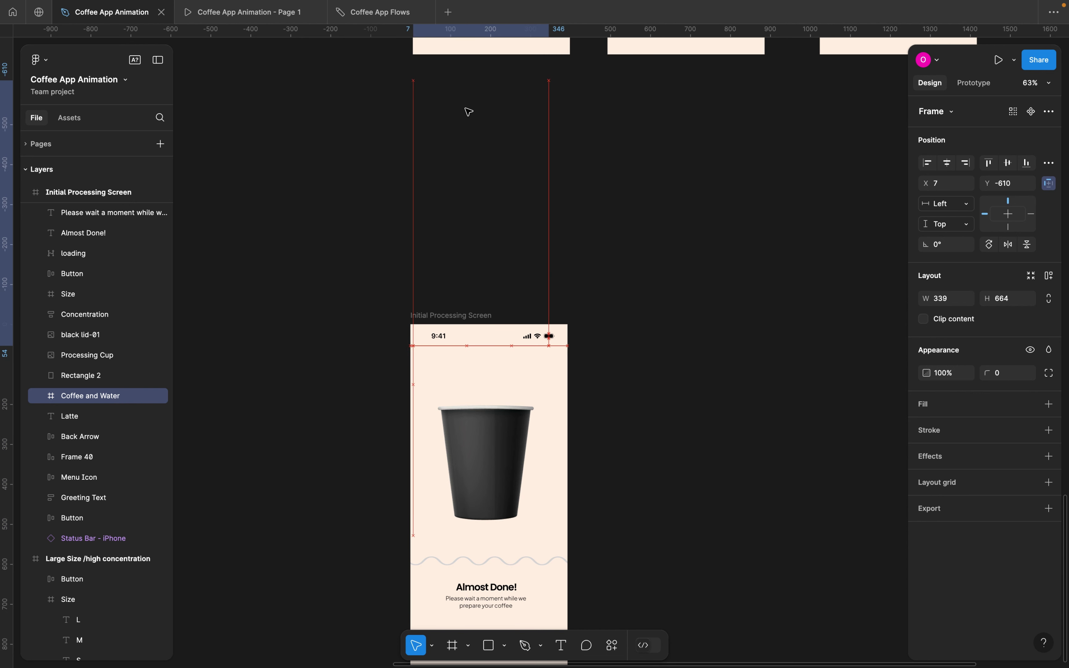
scroll(508, 223, down, 5)
key(Escape)
scroll(443, 255, up, 3)
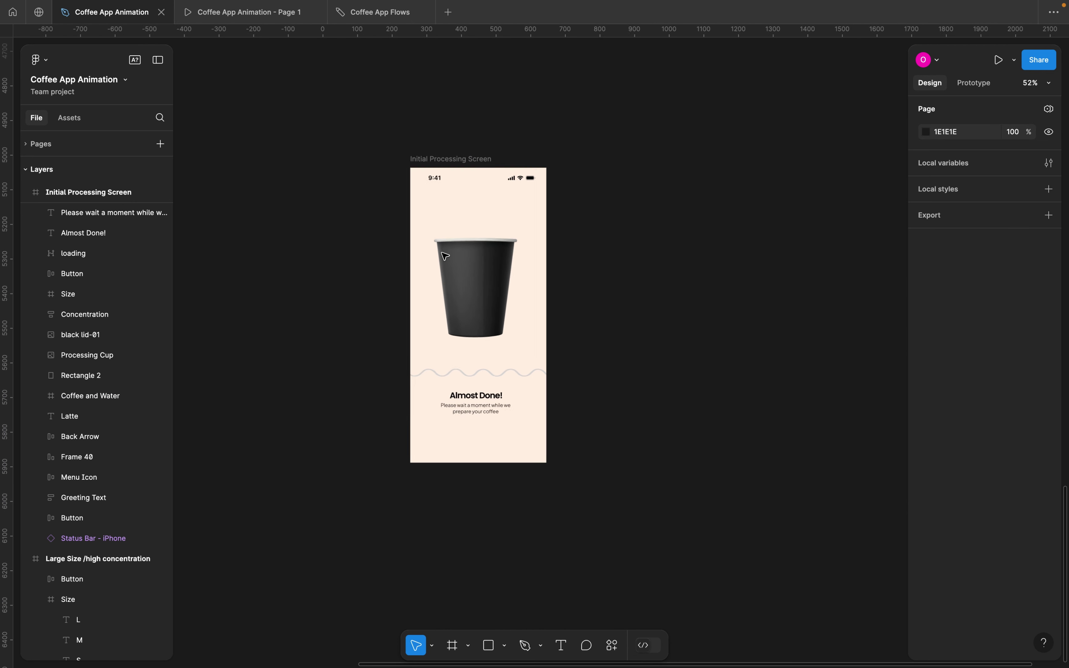
Duplicate the Initial Processing Screen frame beside the original, at X 889, Y 5037
scroll(444, 256, up, 2)
click(473, 140)
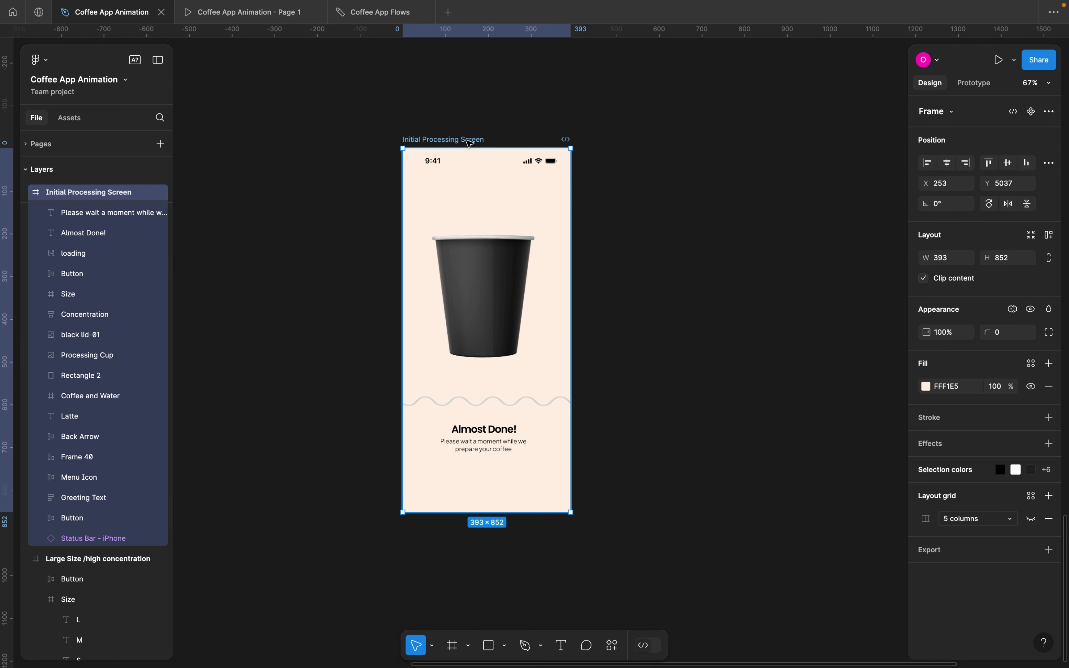
scroll(469, 143, down, 3)
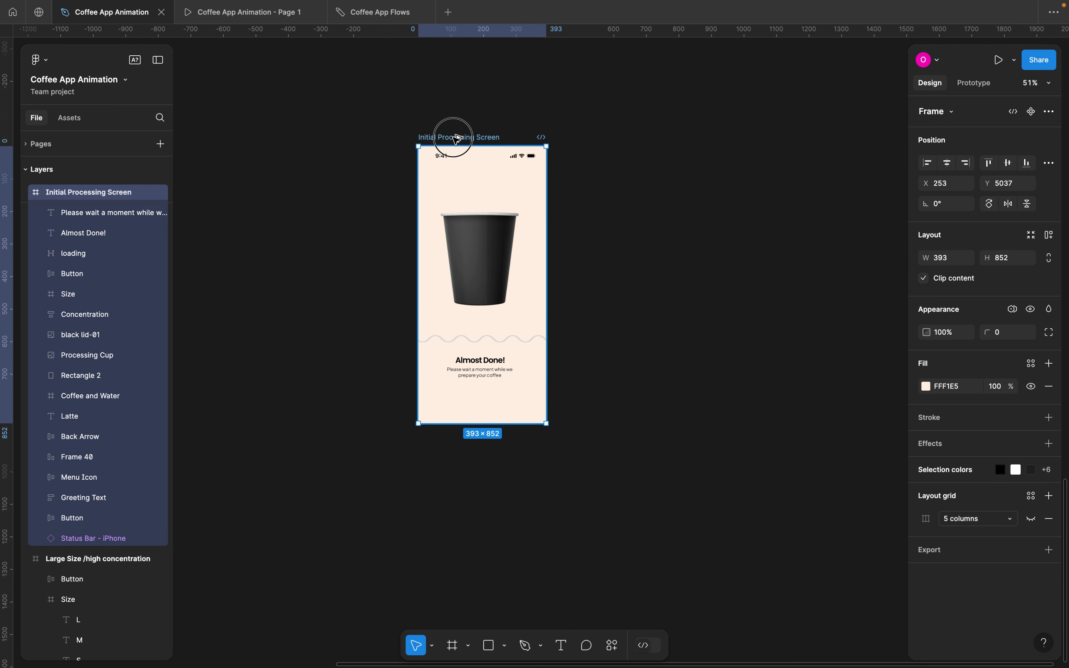
drag(456, 139, 664, 138)
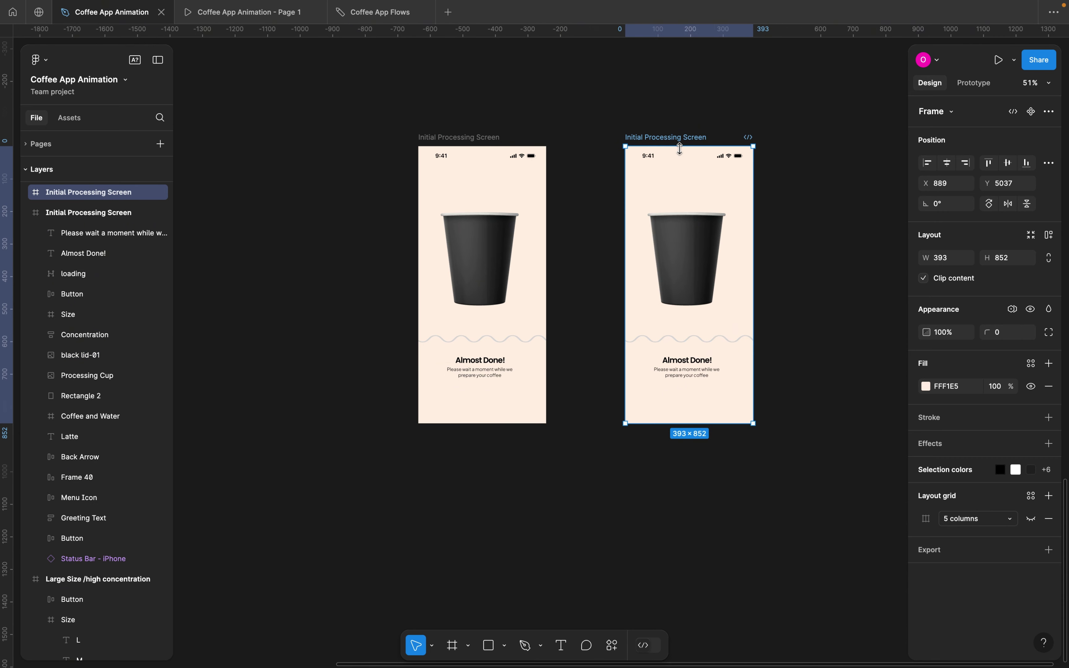
In the duplicated screen, move the Coffee and Water frame down behind the cup until the splash is fully hidden below the rim
scroll(679, 149, right, 3)
click(26, 193)
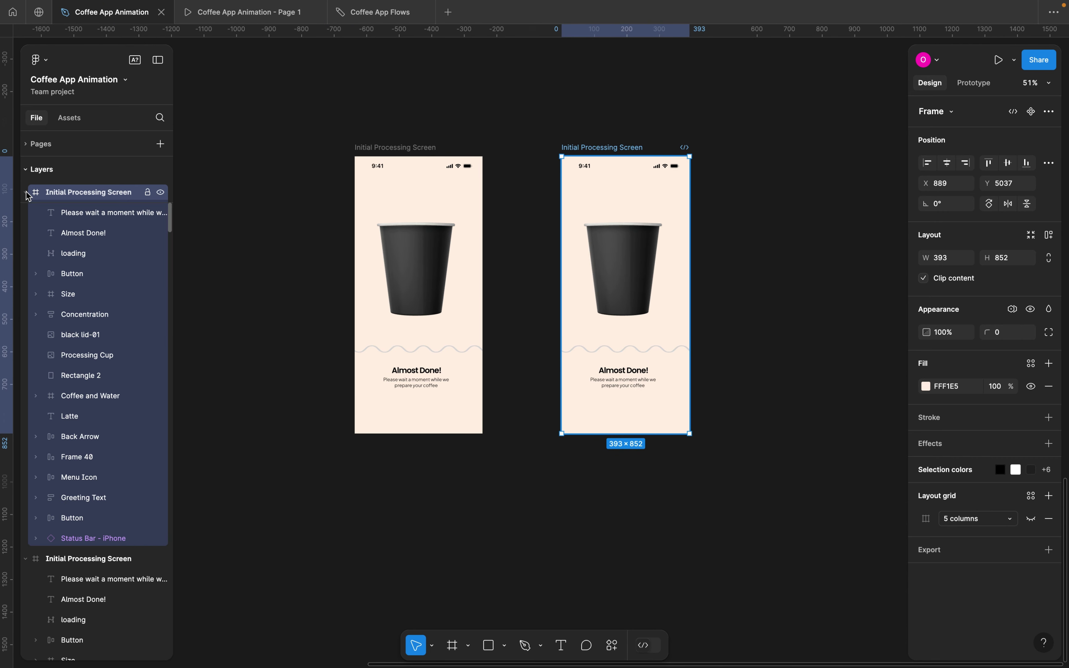
click(132, 396)
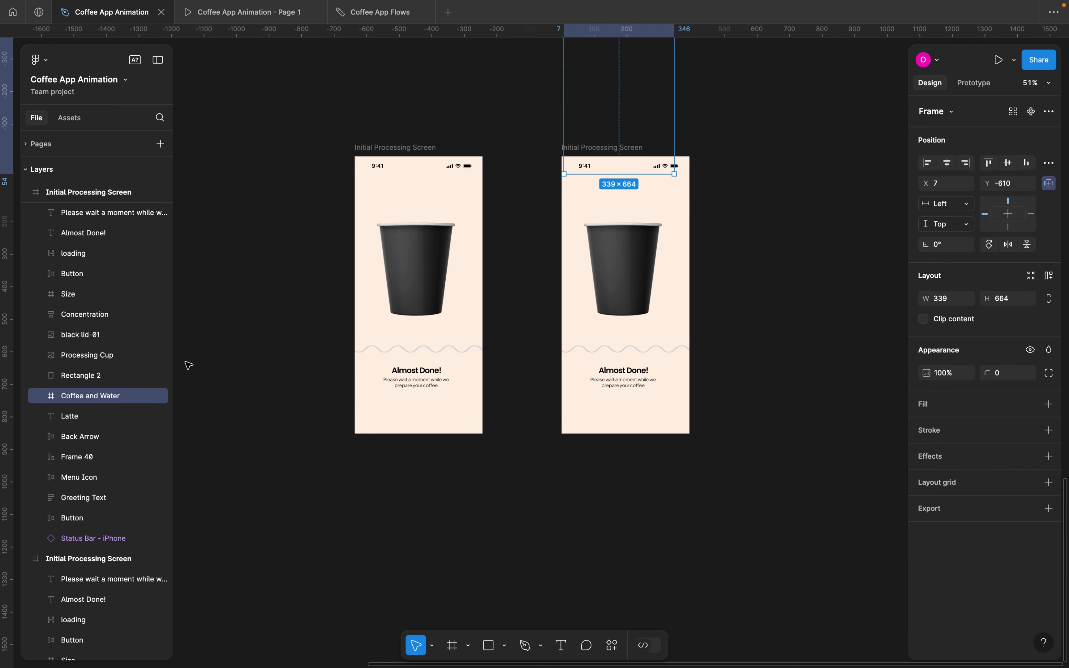
scroll(540, 155, right, 5)
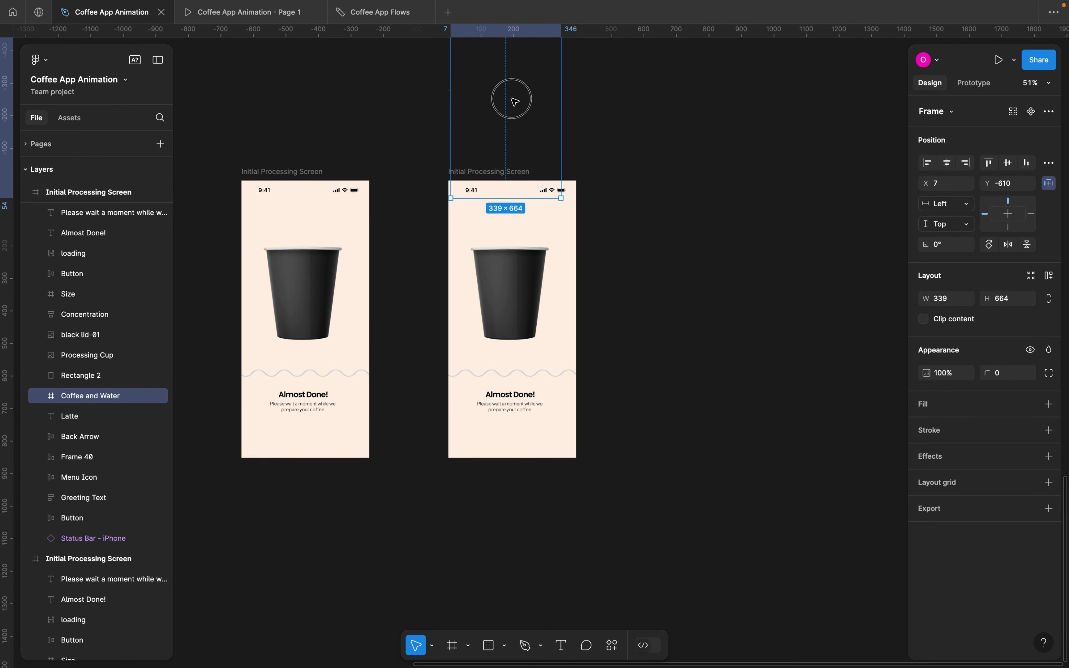
drag(515, 102, 521, 313)
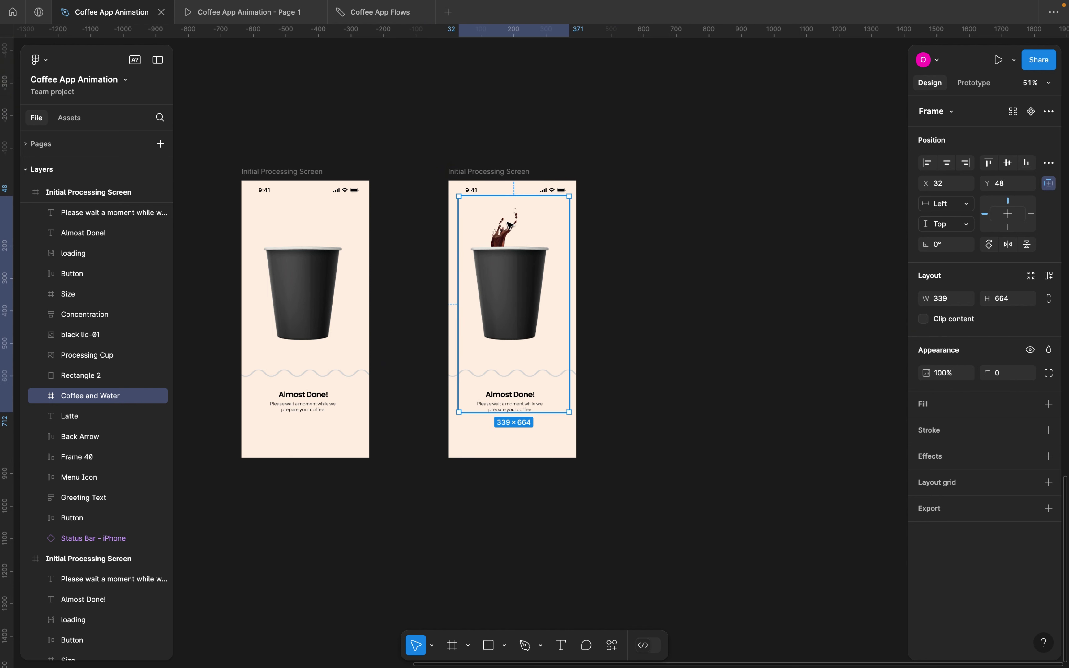
drag(509, 224, 513, 274)
click(628, 239)
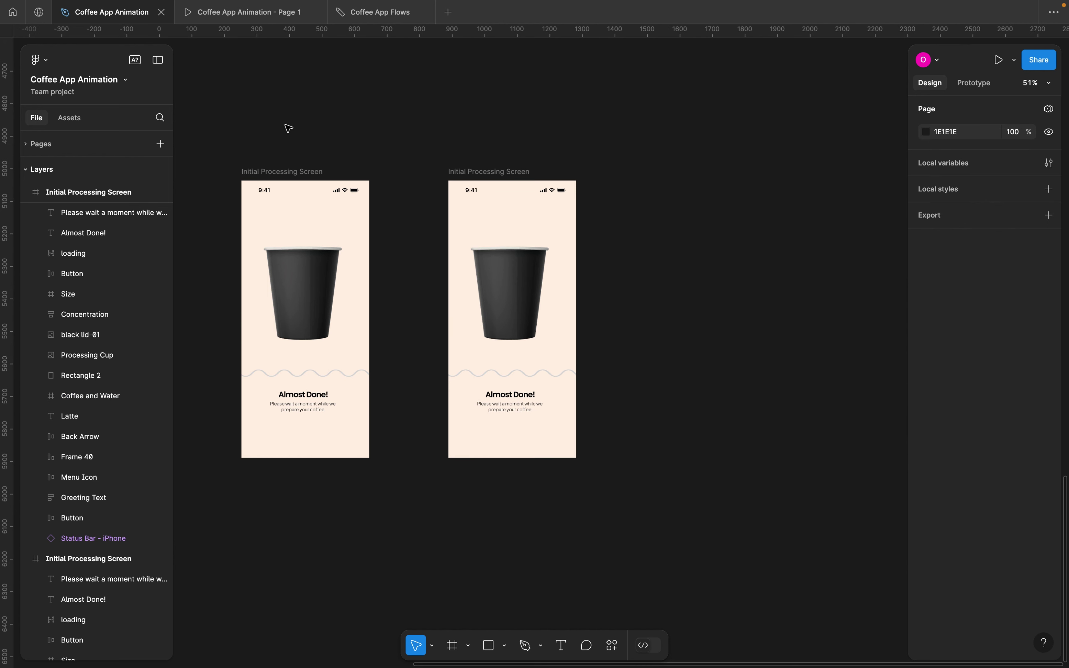
Run the prototype preview from the Latte screen to the processing screen, and return to the design file
click(246, 13)
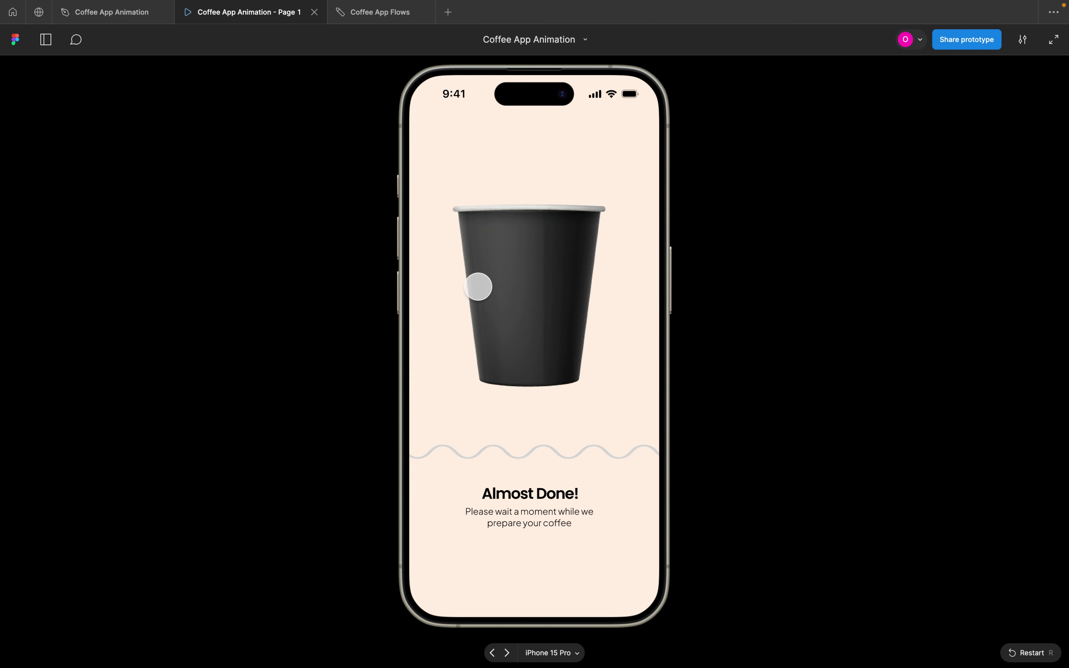
click(538, 558)
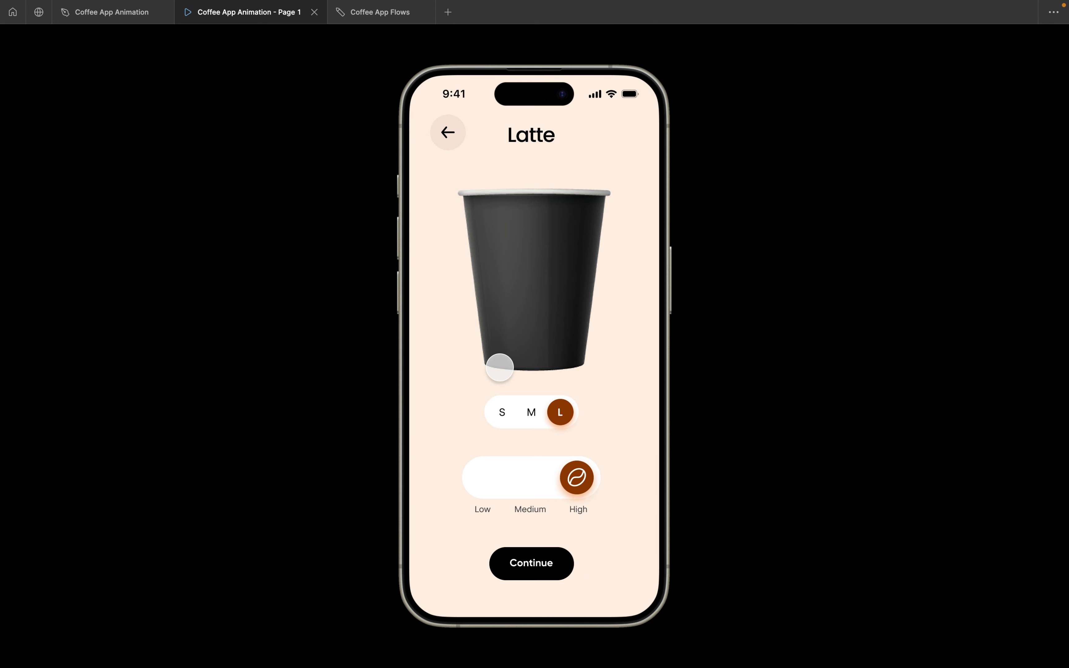
click(530, 562)
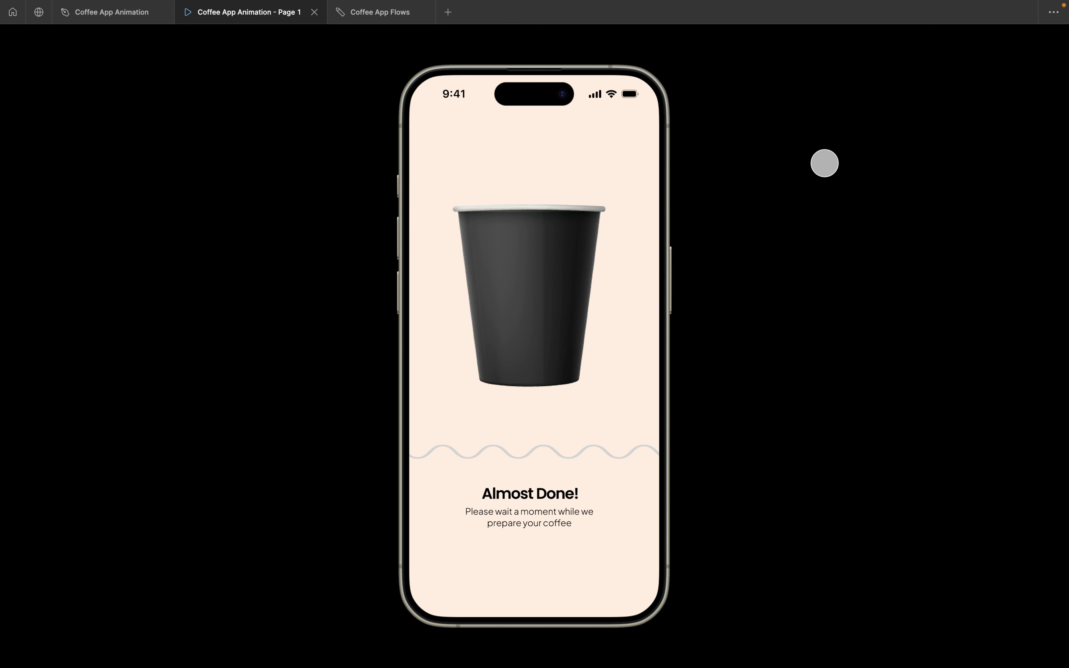
click(111, 12)
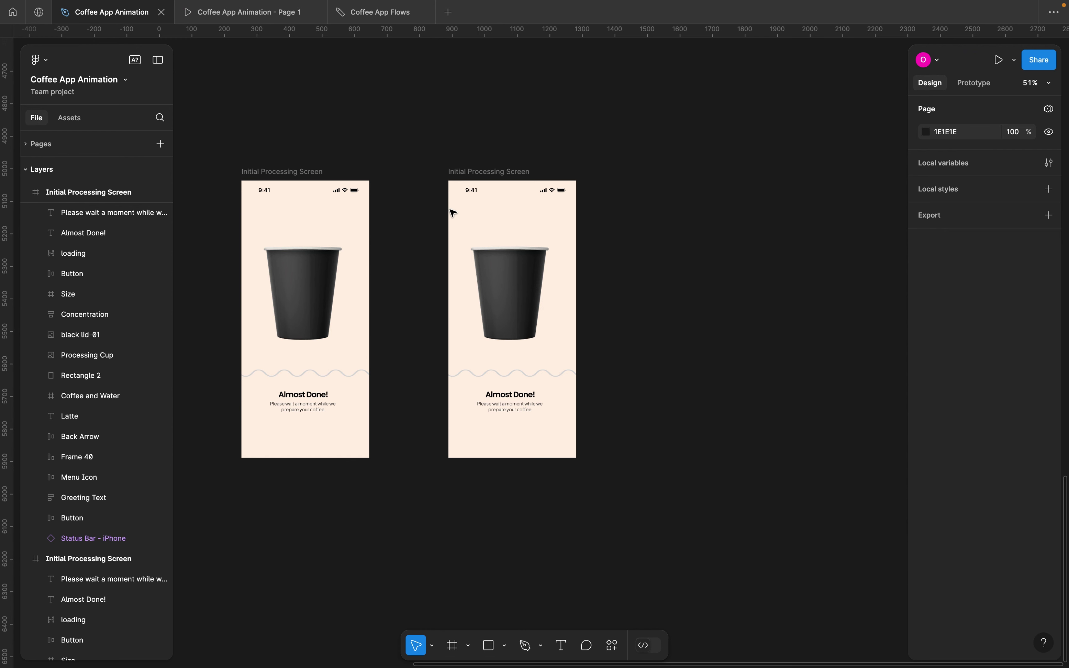
Link the original Initial Processing Screen to its duplicate with an After delay trigger and a Smart animate duration of 600 ms
click(293, 172)
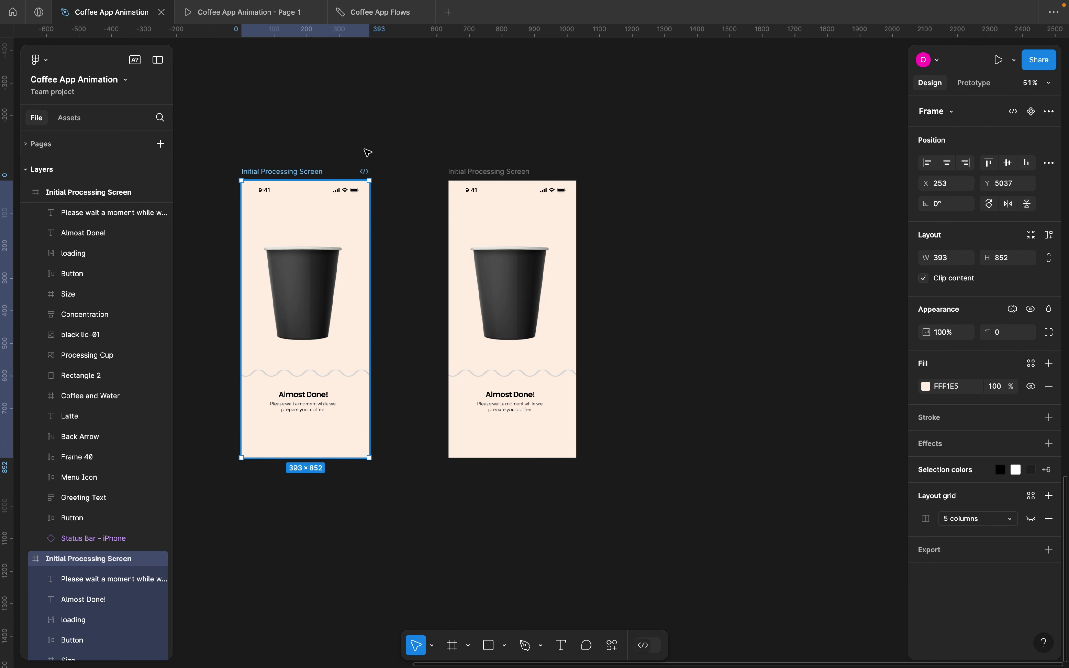
click(975, 83)
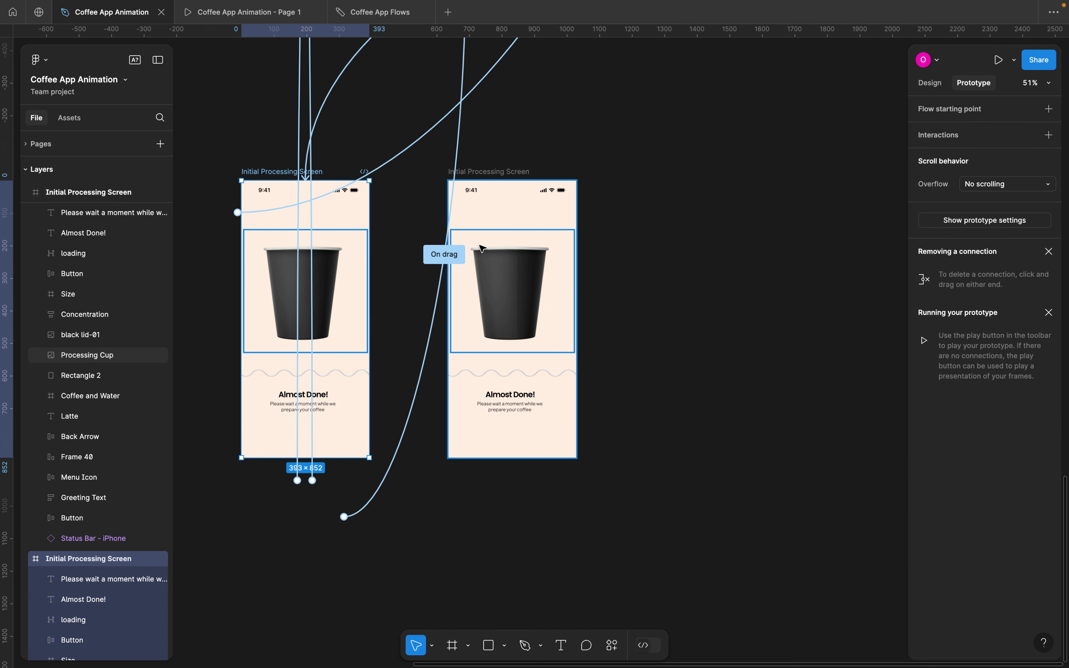
mouse_move(374, 319)
drag(368, 318, 482, 307)
click(464, 379)
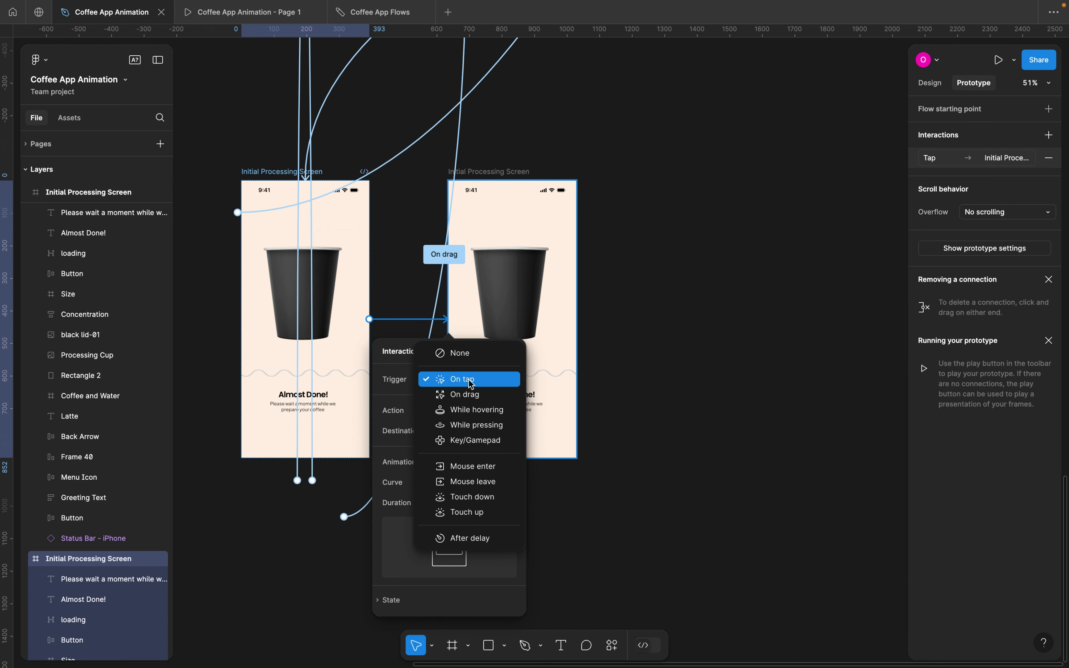
click(469, 538)
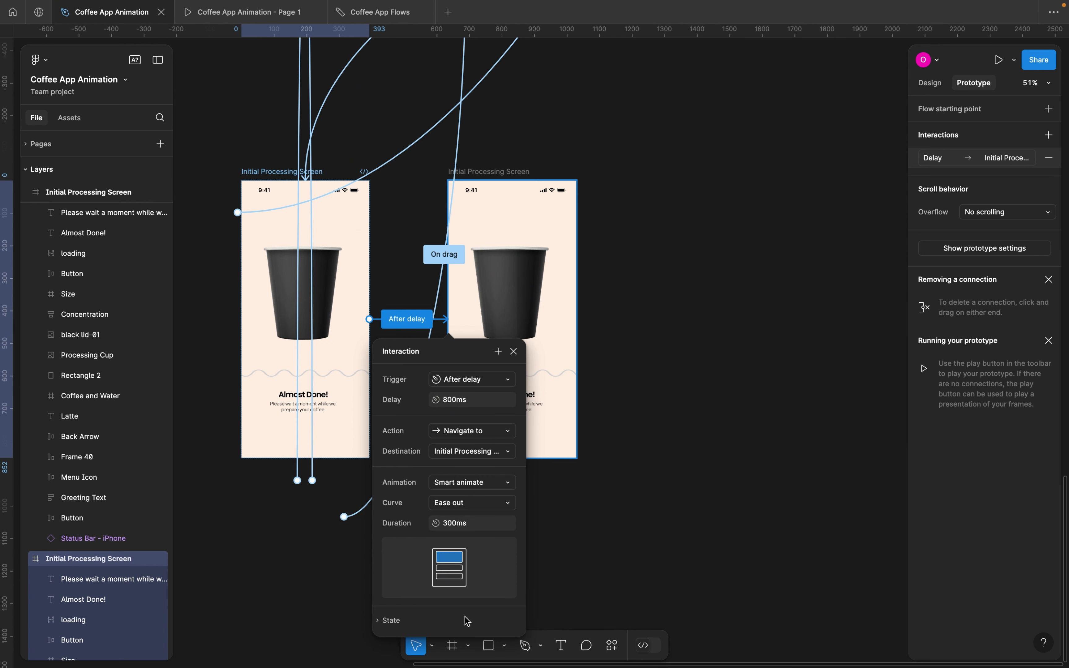
click(458, 528)
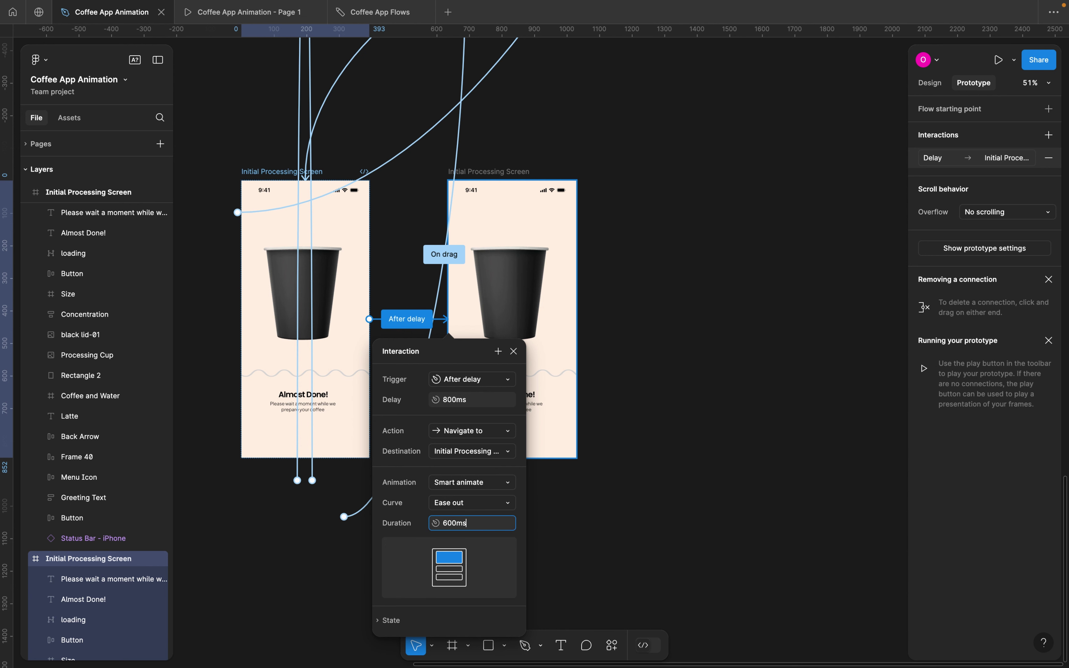
key(Return)
click(304, 405)
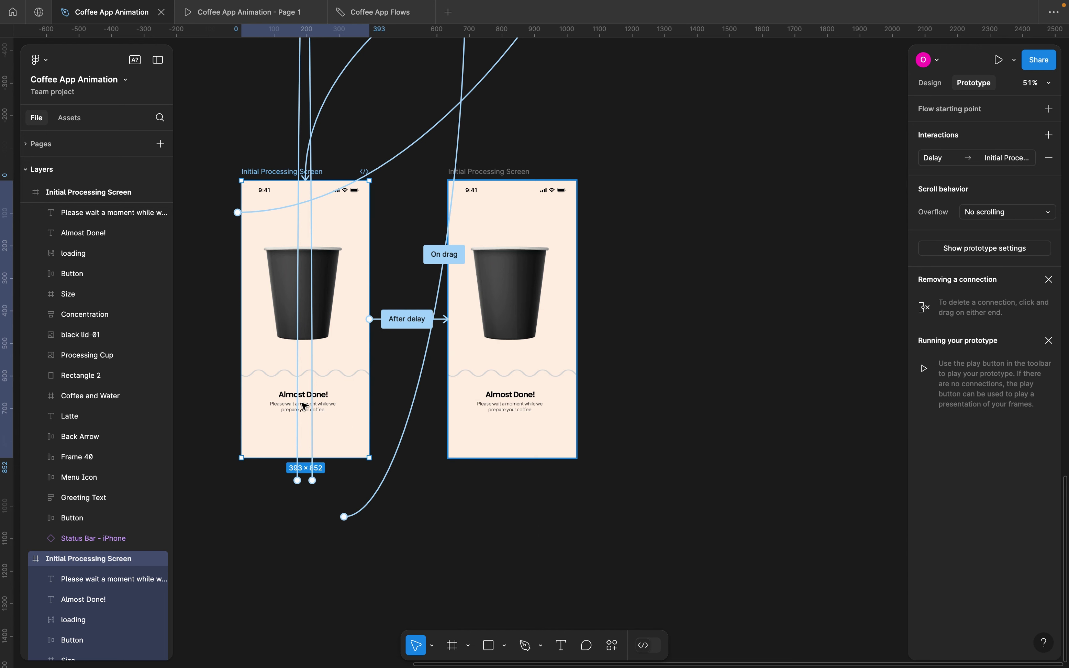
Nudge the loading wave in the duplicated processing screen left to X -71
scroll(304, 398, up, 5)
click(269, 355)
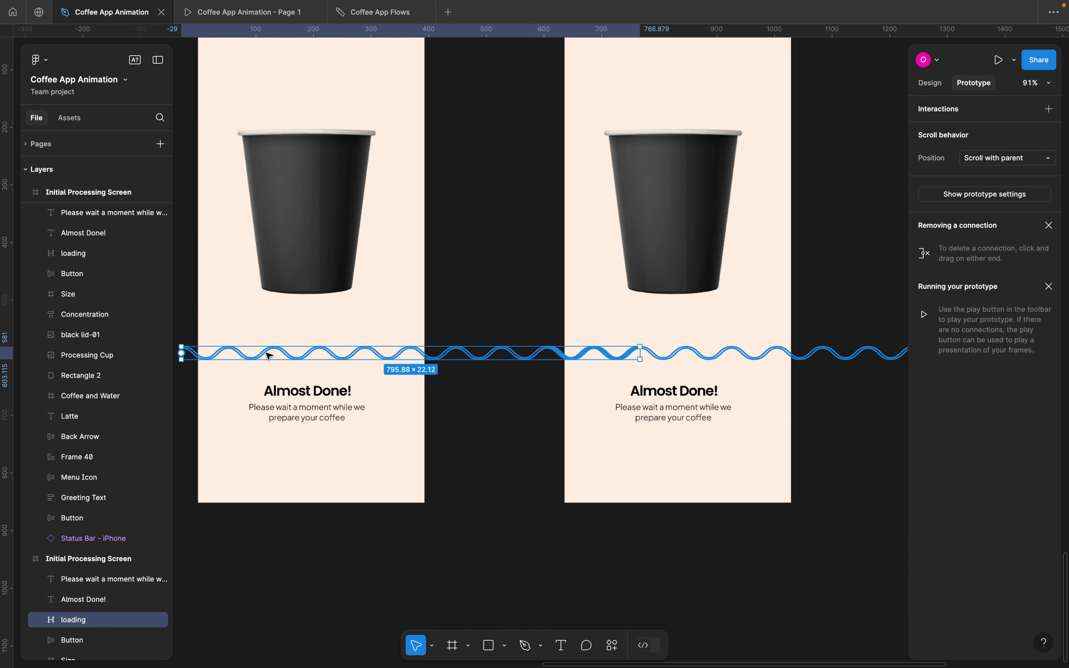
click(449, 298)
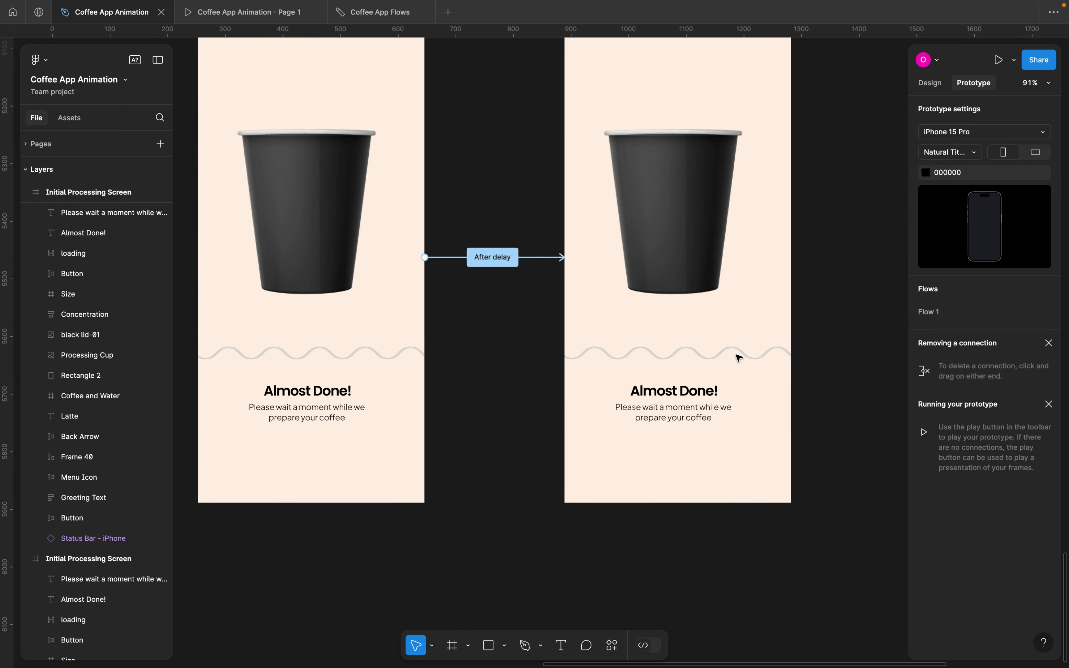
click(733, 356)
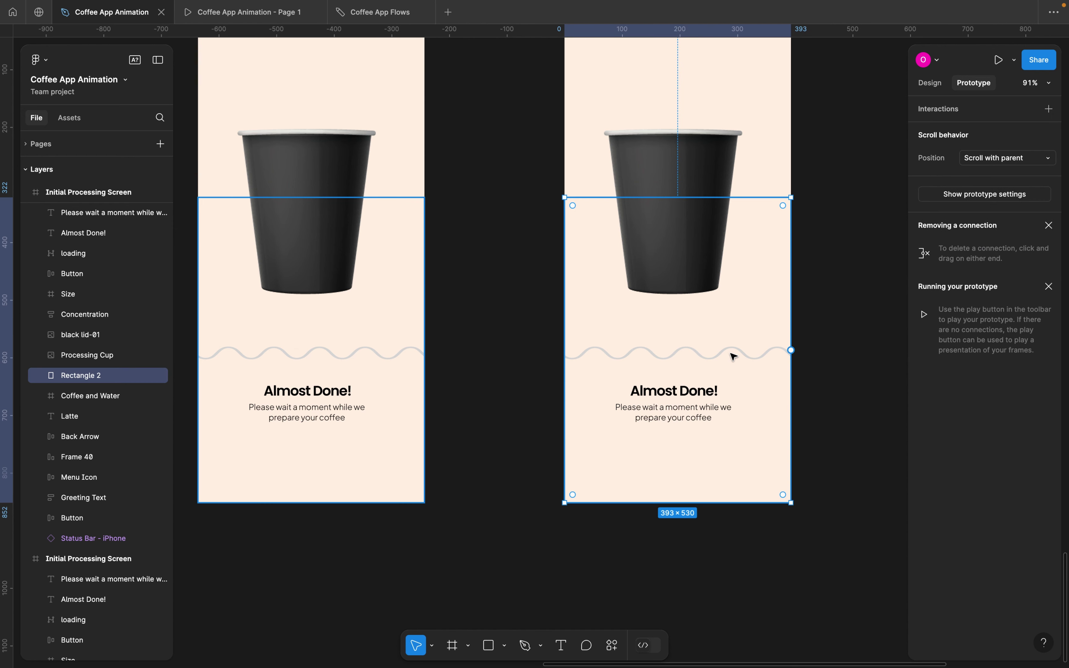
click(930, 84)
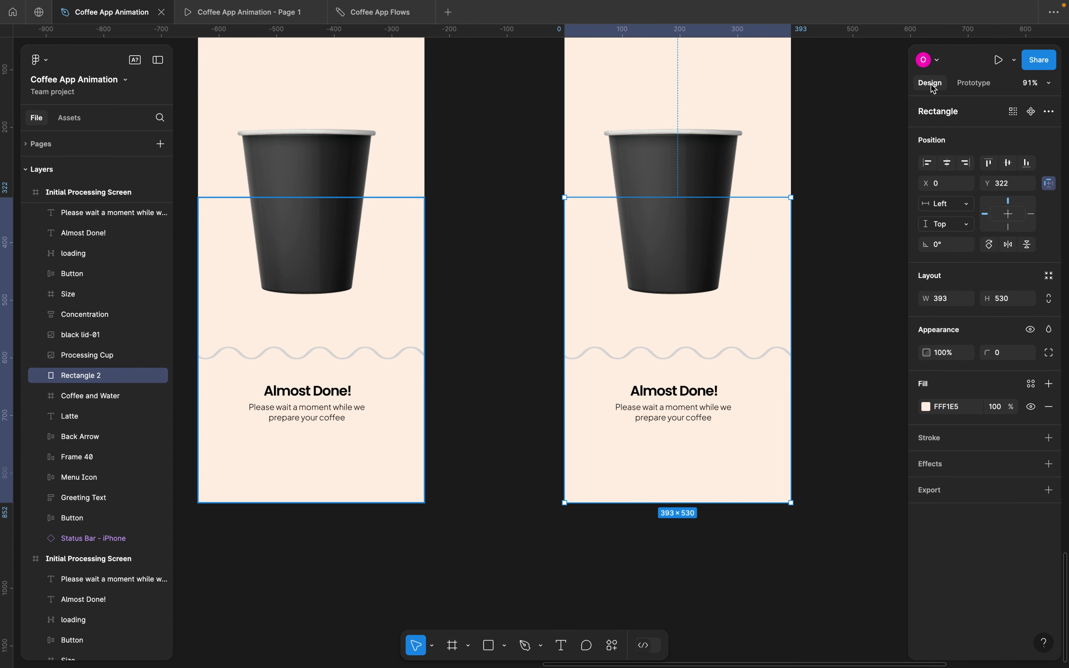
click(734, 354)
scroll(715, 351, right, 2)
scroll(715, 352, right, 2)
key(Left)
key(Left)
key(Left)
key(Left)
key(Left)
key(Left)
key(Left)
key(Left)
key(Left)
key(Left)
key(Left)
key(Left)
key(Left)
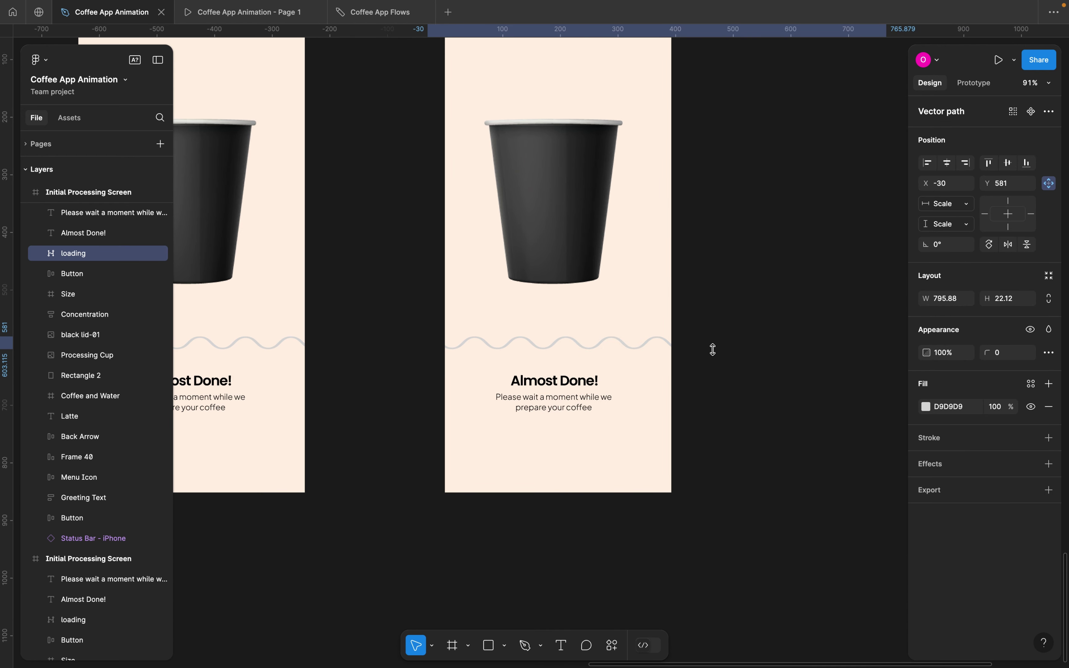
key(Left)
key(Left)
key(Left)
key(Left)
key(Left)
key(Left)
key(Left)
key(Left)
key(Left)
key(Left)
key(Left)
key(Left)
key(Left)
key(Left)
key(Left)
key(Left)
key(Left)
key(Left)
key(Left)
key(Left)
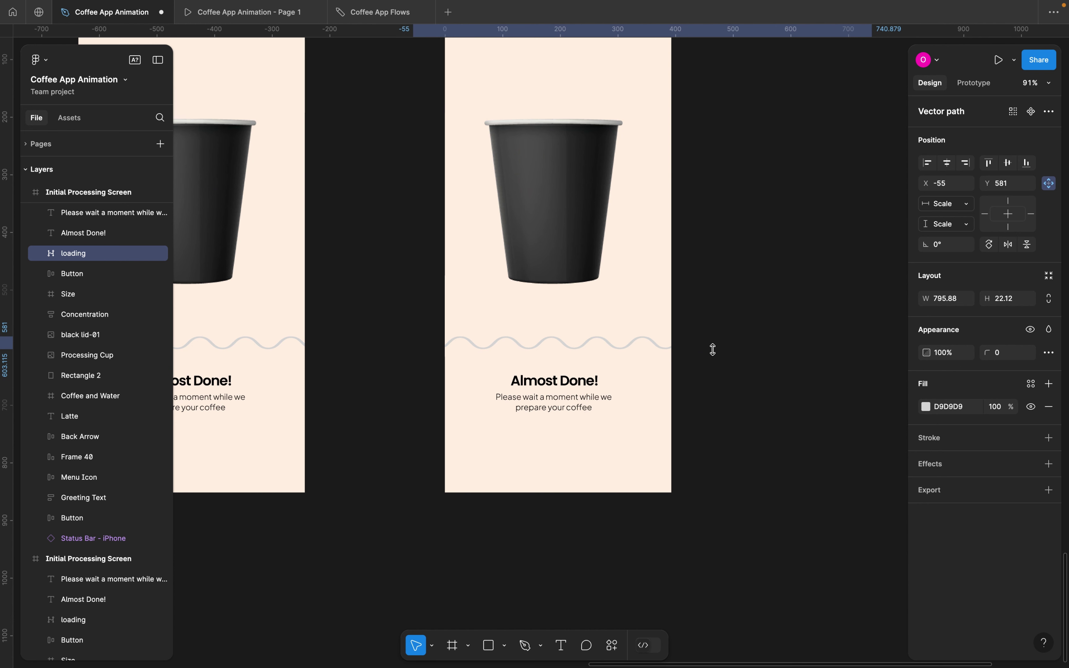
key(Left)
key(Left)
key(Left)
key(Left)
key(Left)
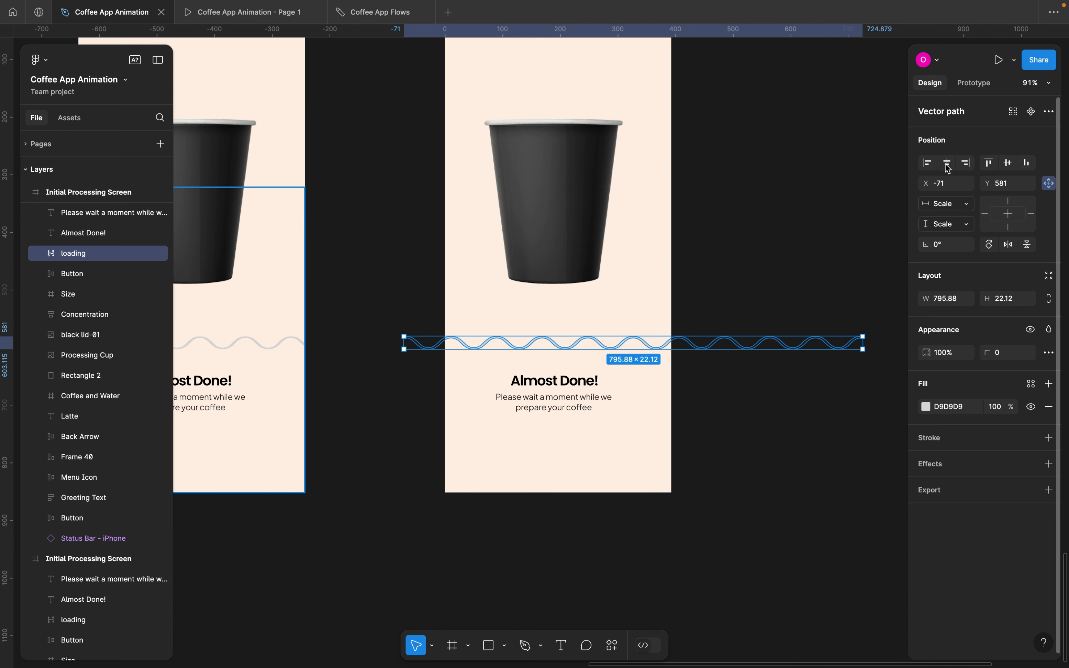
Try X positions -150 and -250 for the duplicated screen's loading wave, and settle on -300
click(950, 184)
text(-150)
key(Return)
text(-250)
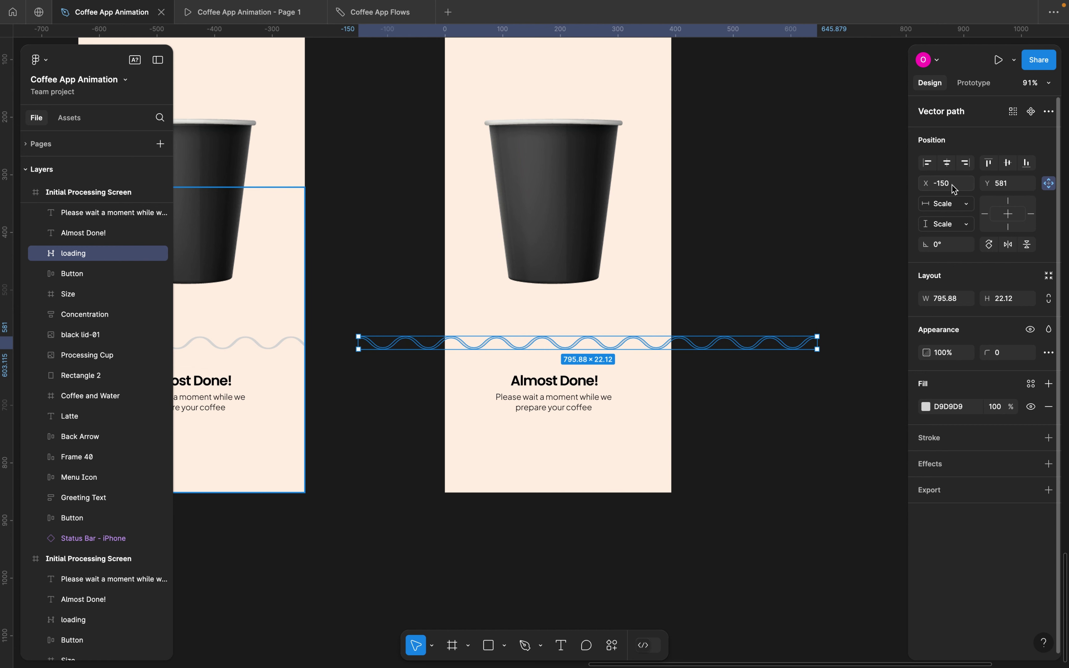
key(Return)
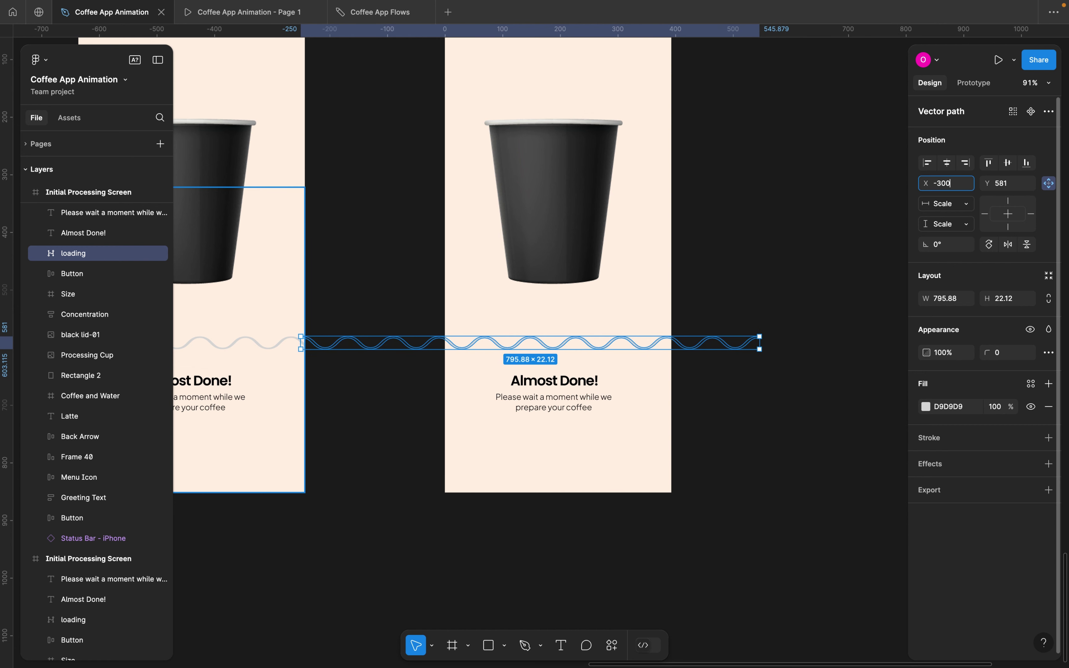
text(-300)
key(Return)
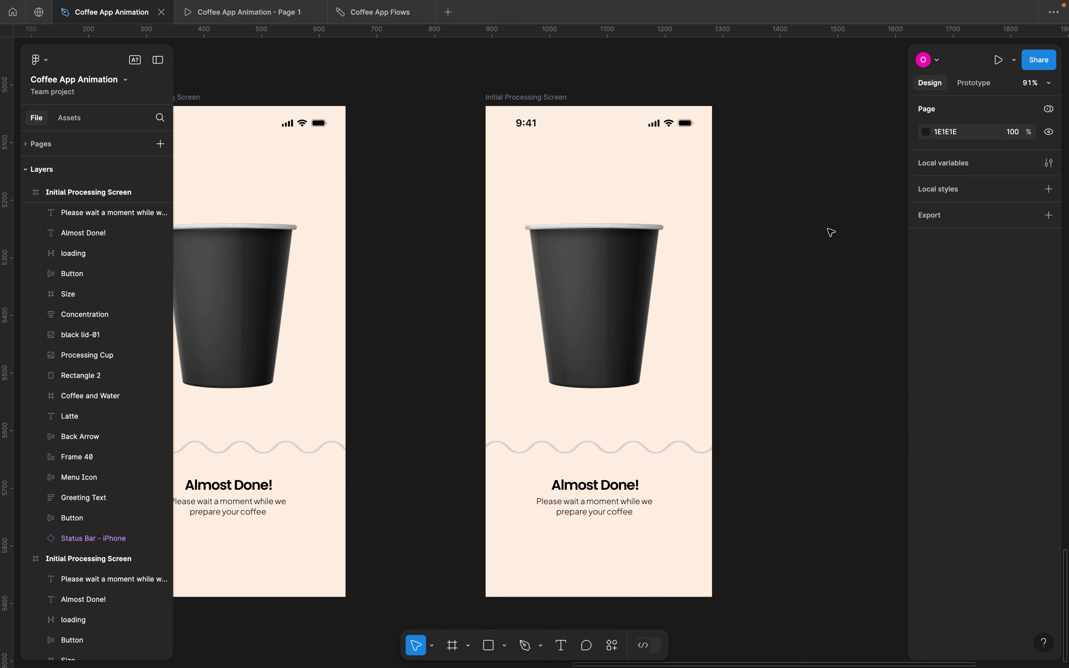
Run the prototype preview from the Latte screen to the processing screen to check the loading wave, and return to the design file
key(shift+1)
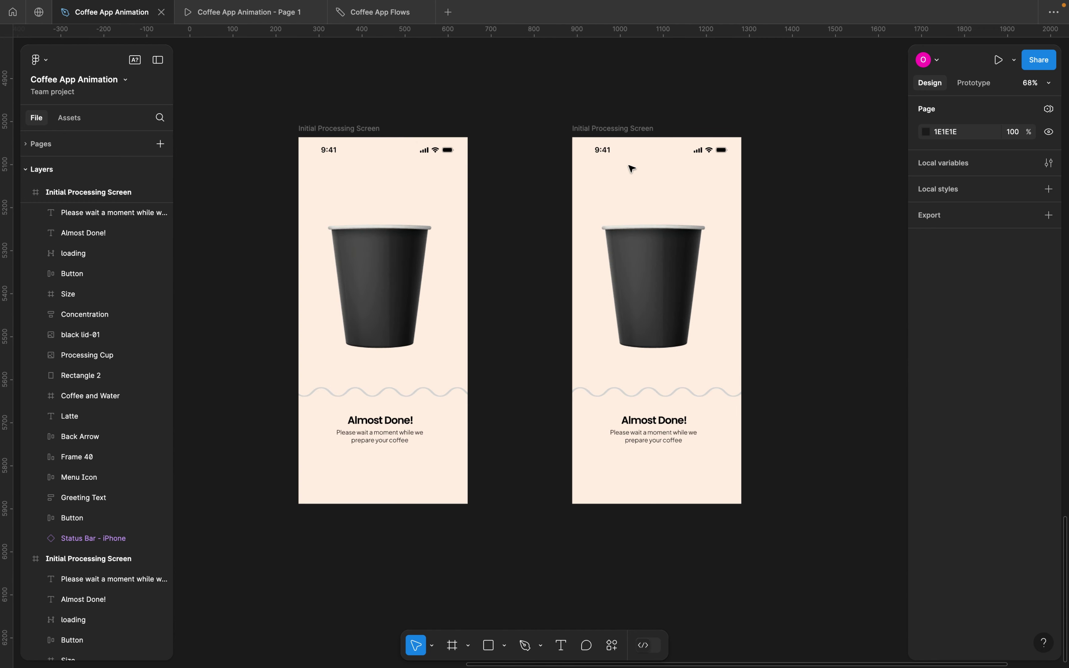
click(258, 18)
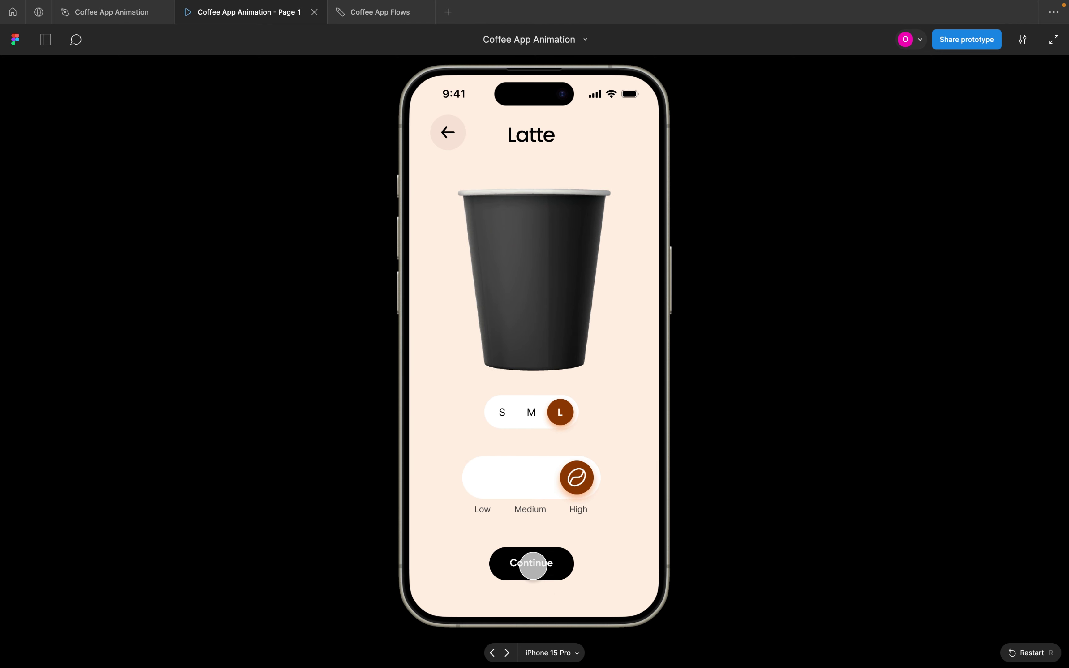
click(533, 566)
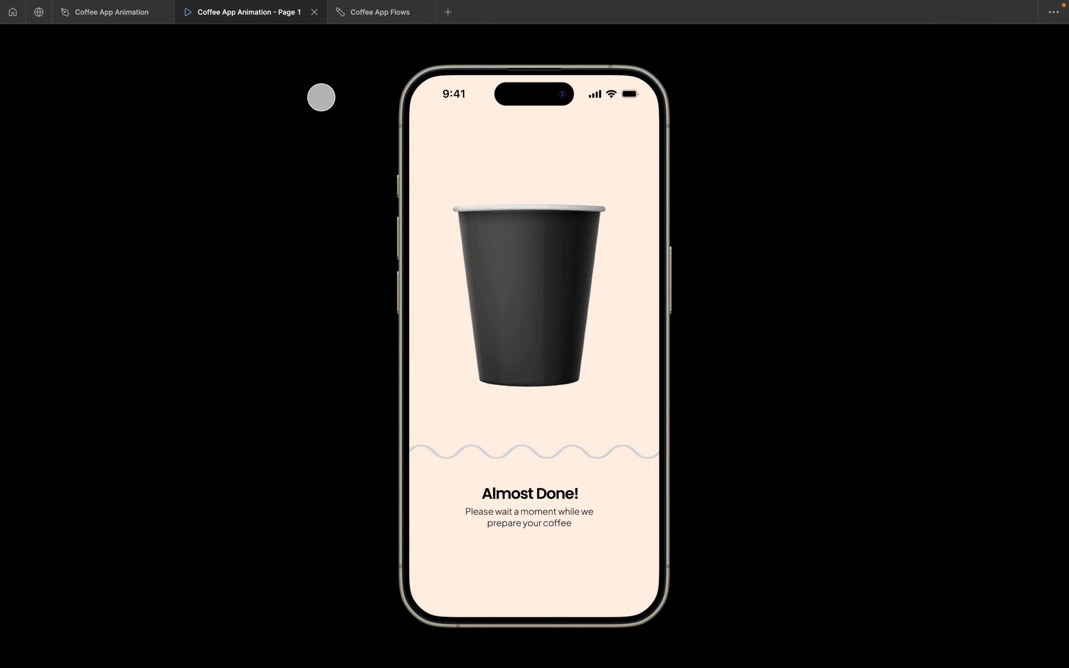
click(114, 12)
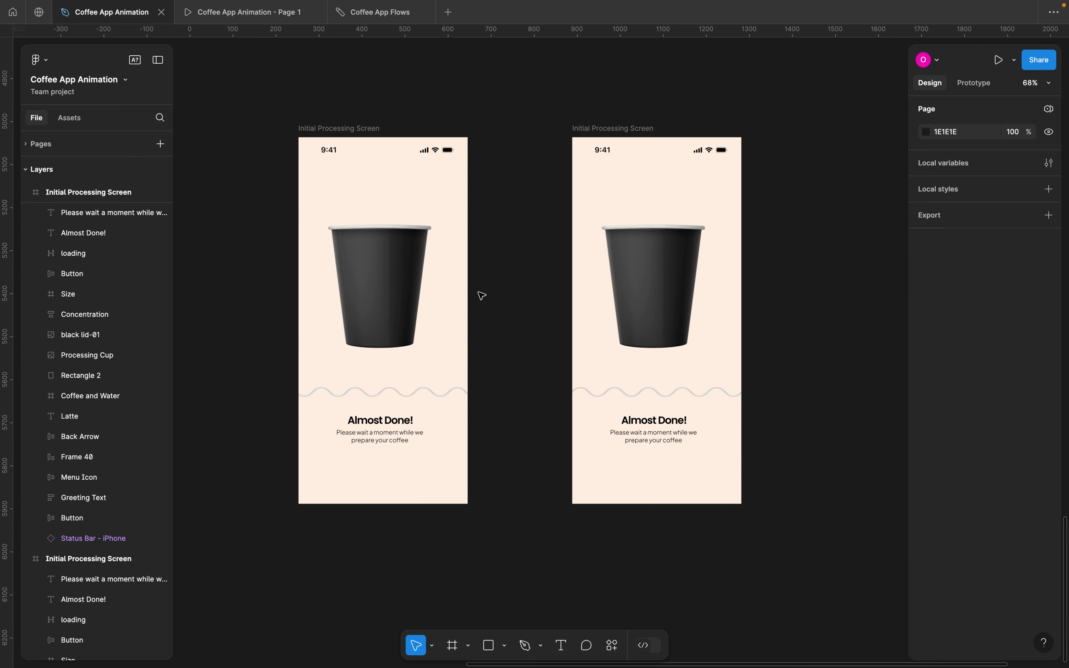
Set the After delay interaction between the two processing screens to an 800 ms delay and a 4000 ms Smart animate duration
click(362, 130)
click(974, 82)
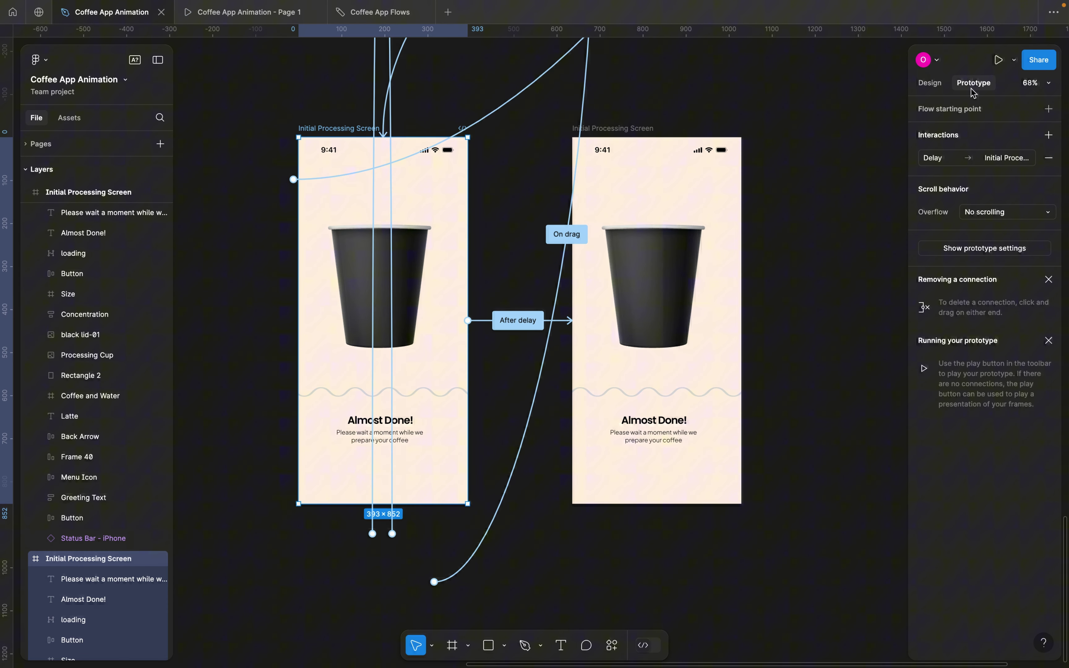
click(526, 319)
click(544, 399)
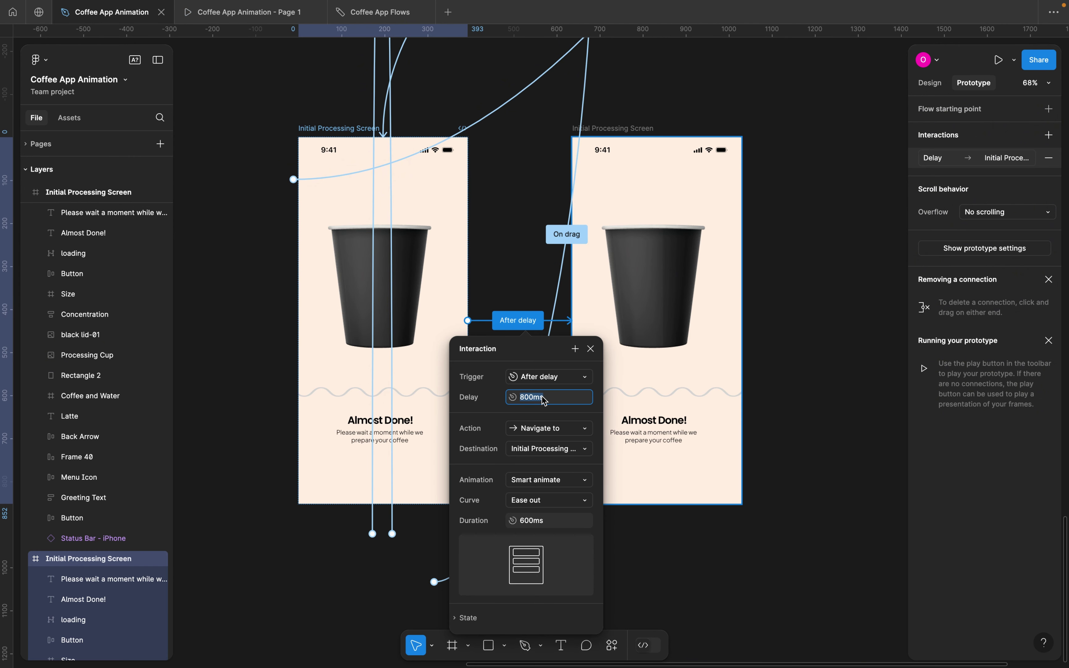
text(4000)
key(Return)
text(800)
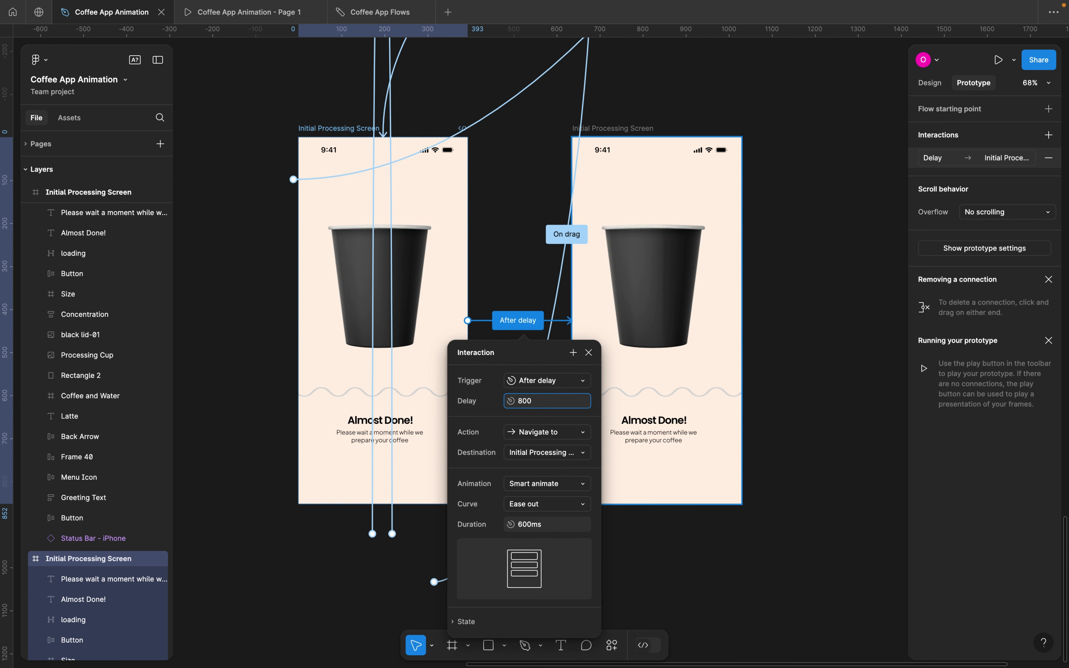
text(ms)
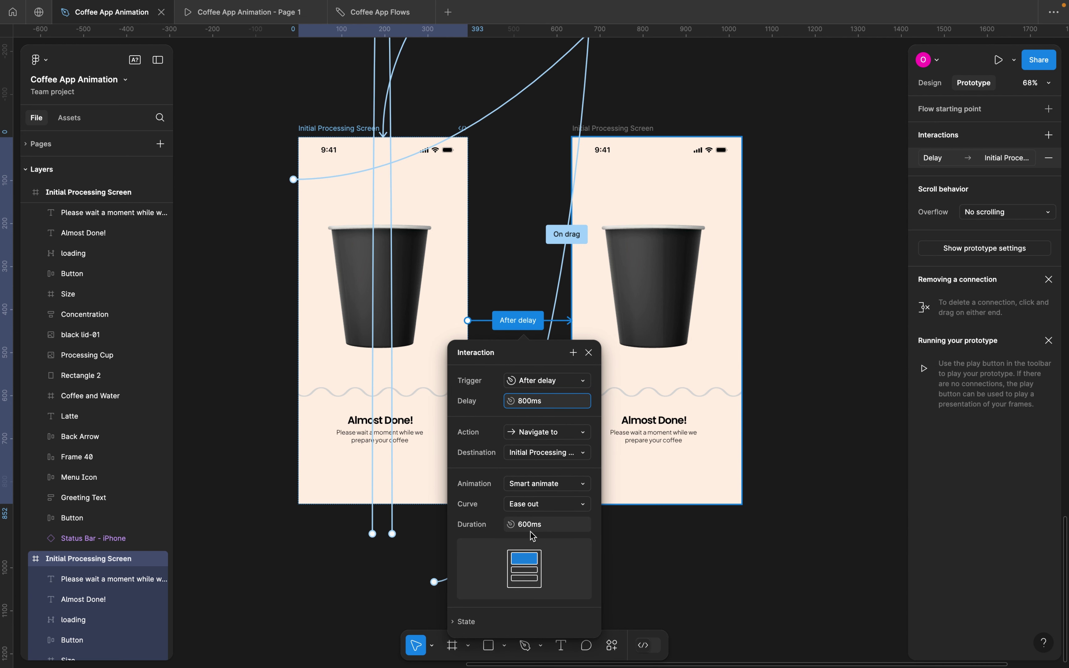
click(536, 529)
text(40)
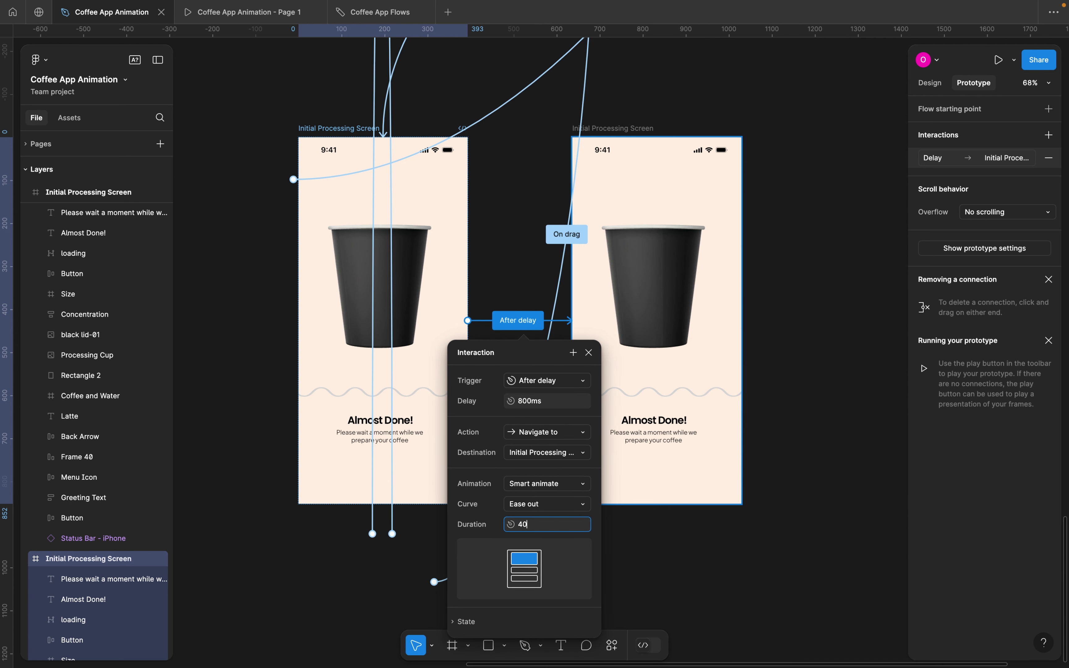
text(00ms)
key(Return)
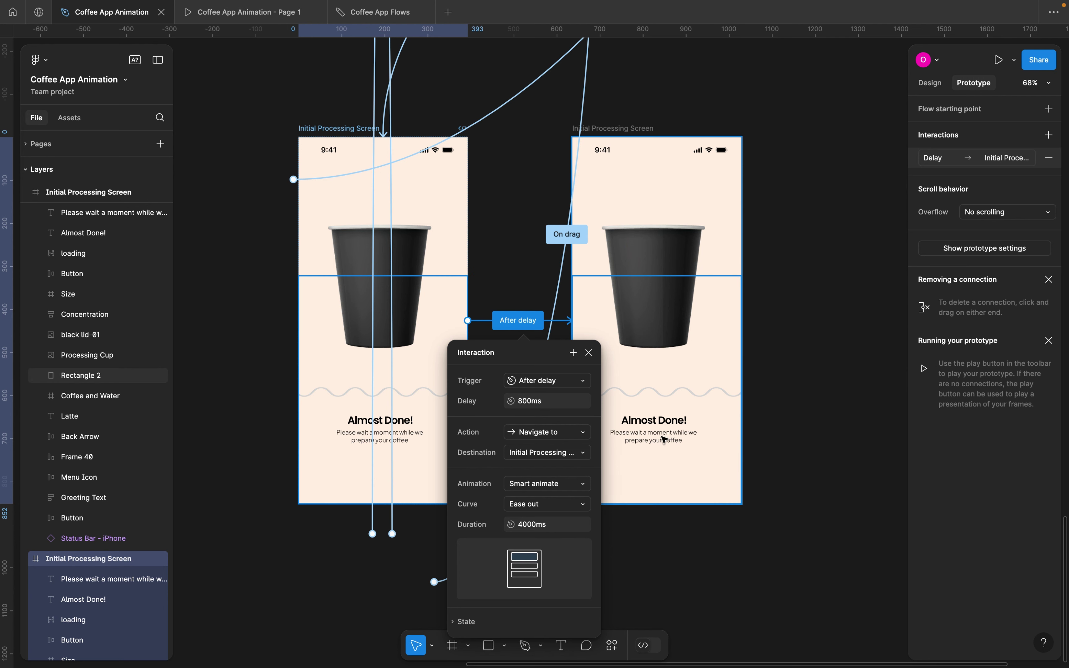
click(589, 353)
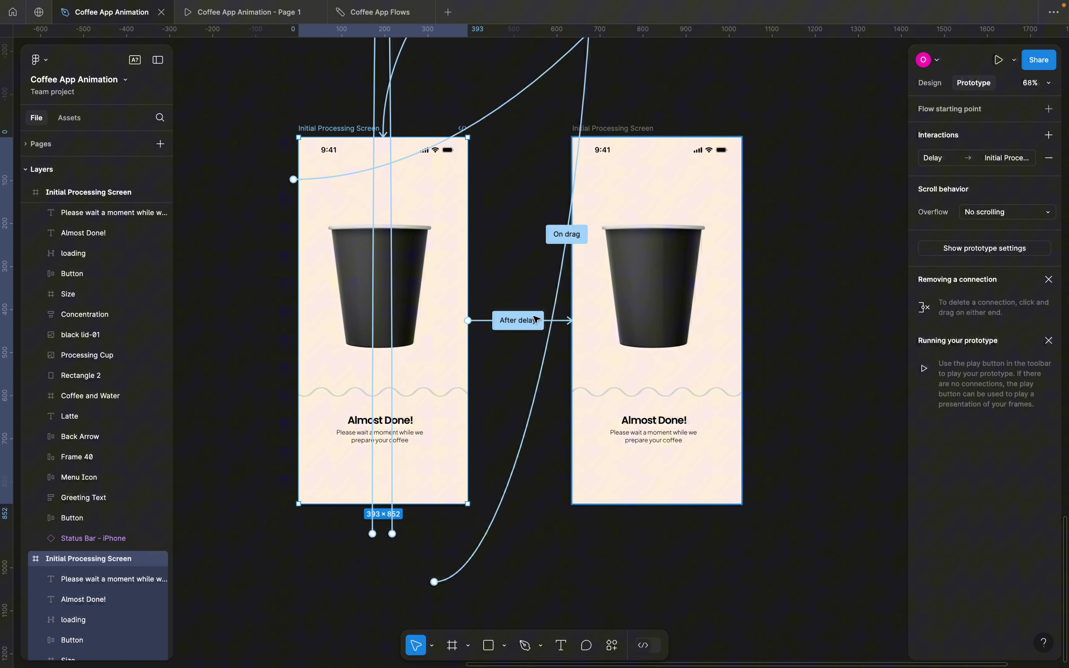
Preview the slower wave animation by continuing from the Latte screen, and go back to the design file
click(229, 17)
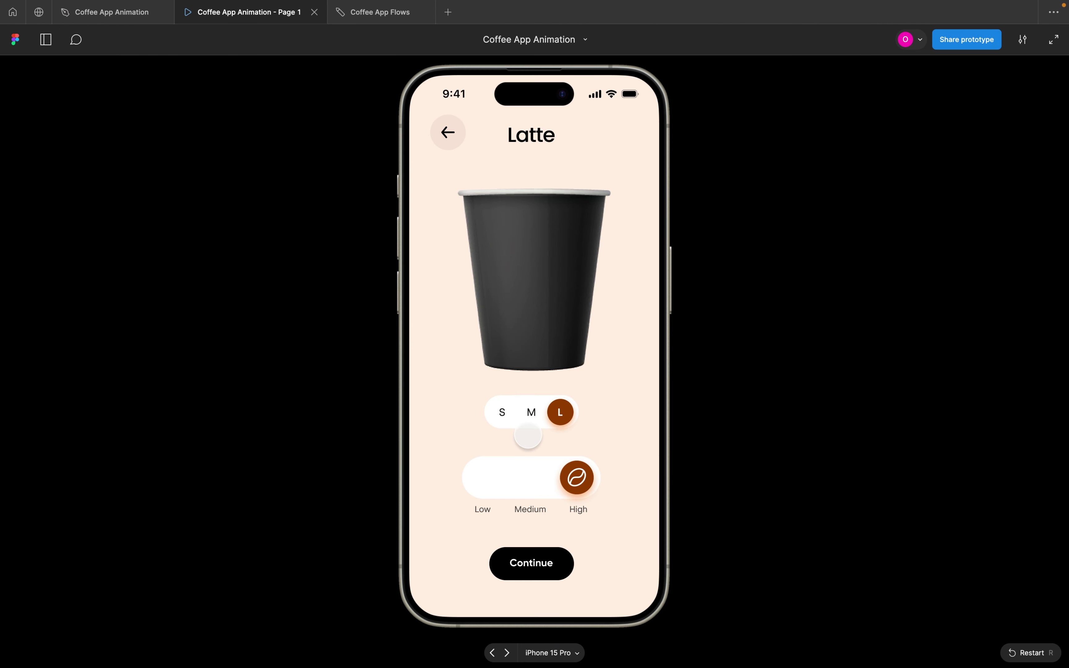
click(534, 562)
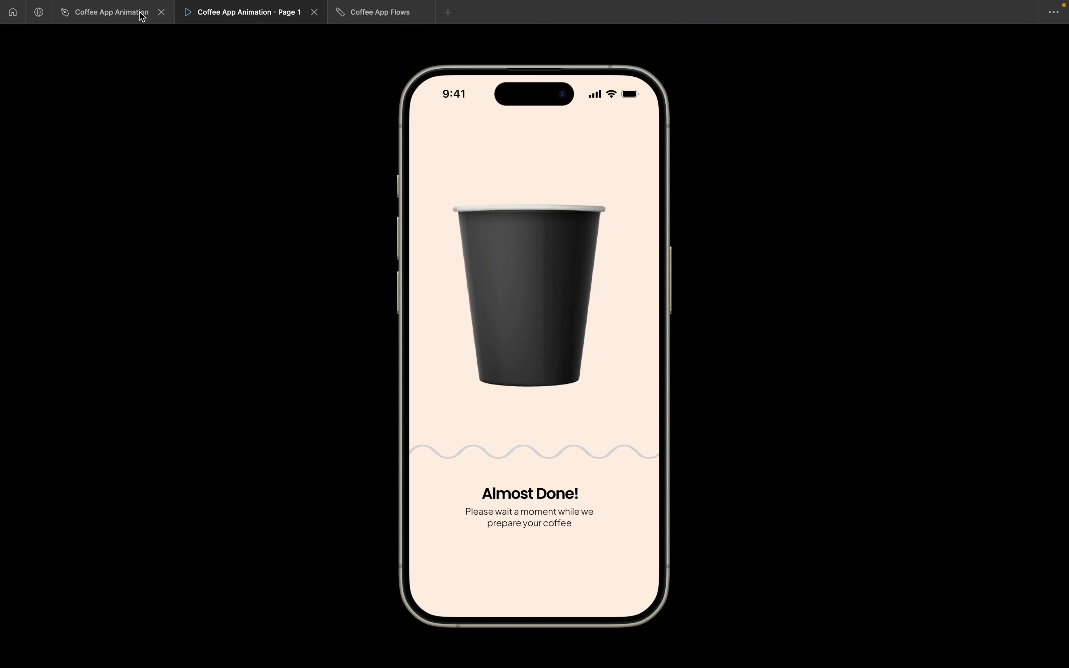
click(126, 16)
Change the Smart animate duration of the After delay interaction linking the two processing screens
click(525, 327)
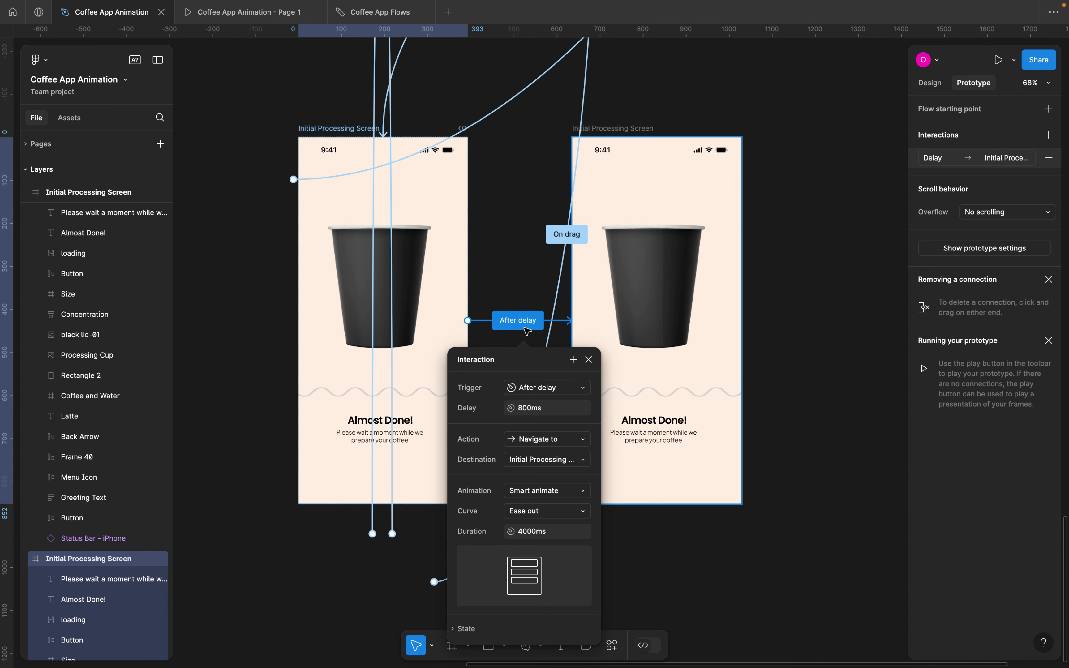
click(553, 535)
text(6)
click(588, 359)
Preview the retimed processing animation, and play the reference coffee prototype video on LinkedIn for comparison
click(256, 17)
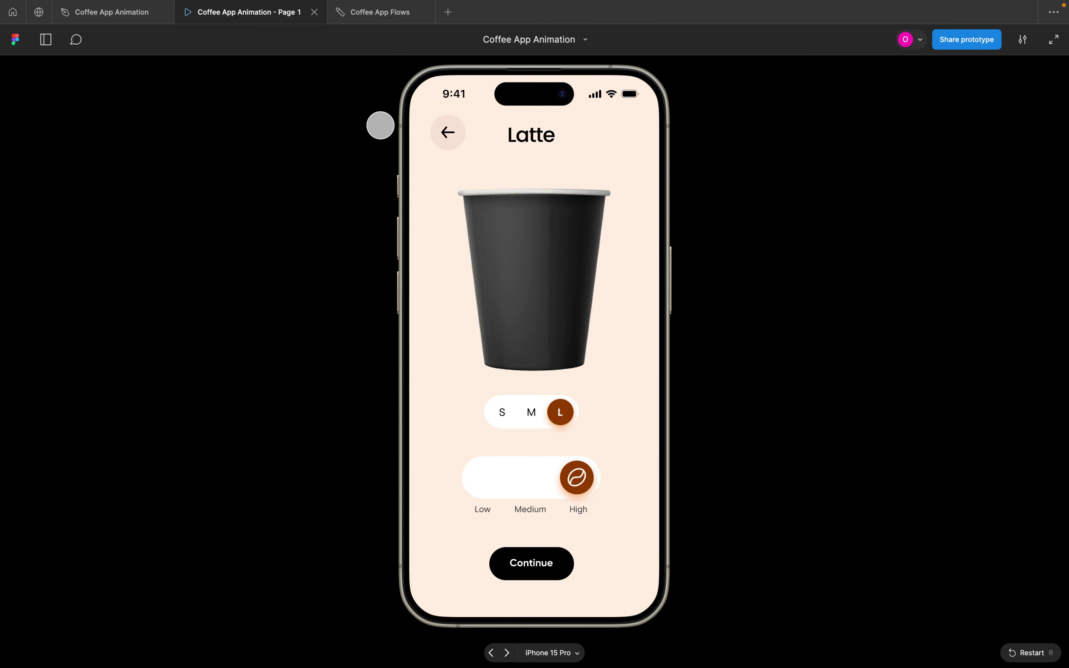
click(540, 558)
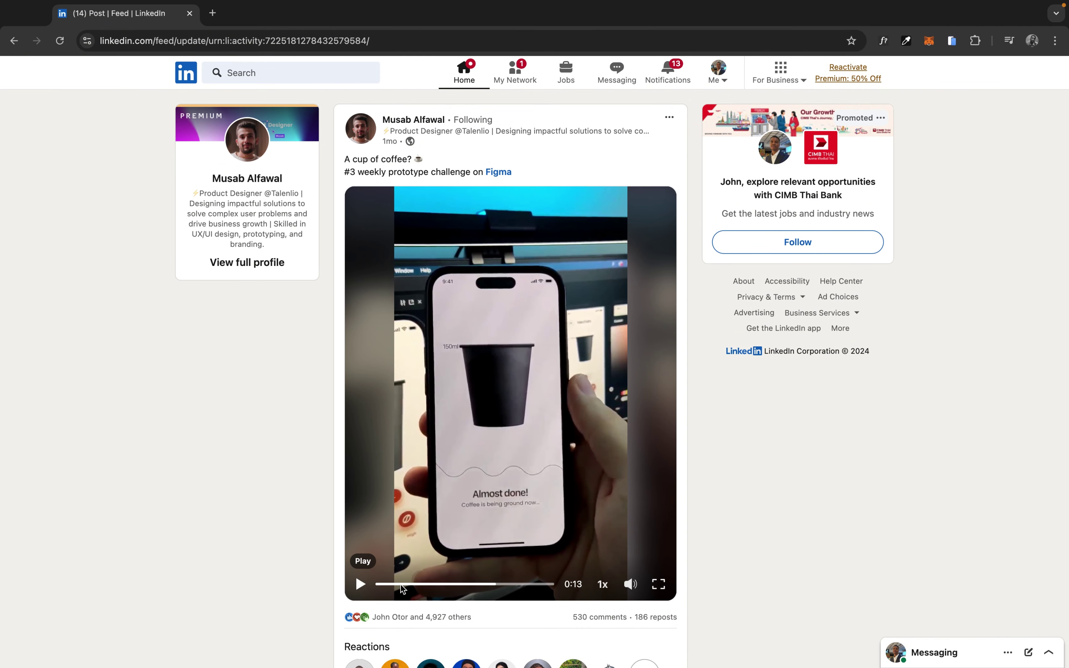
click(359, 585)
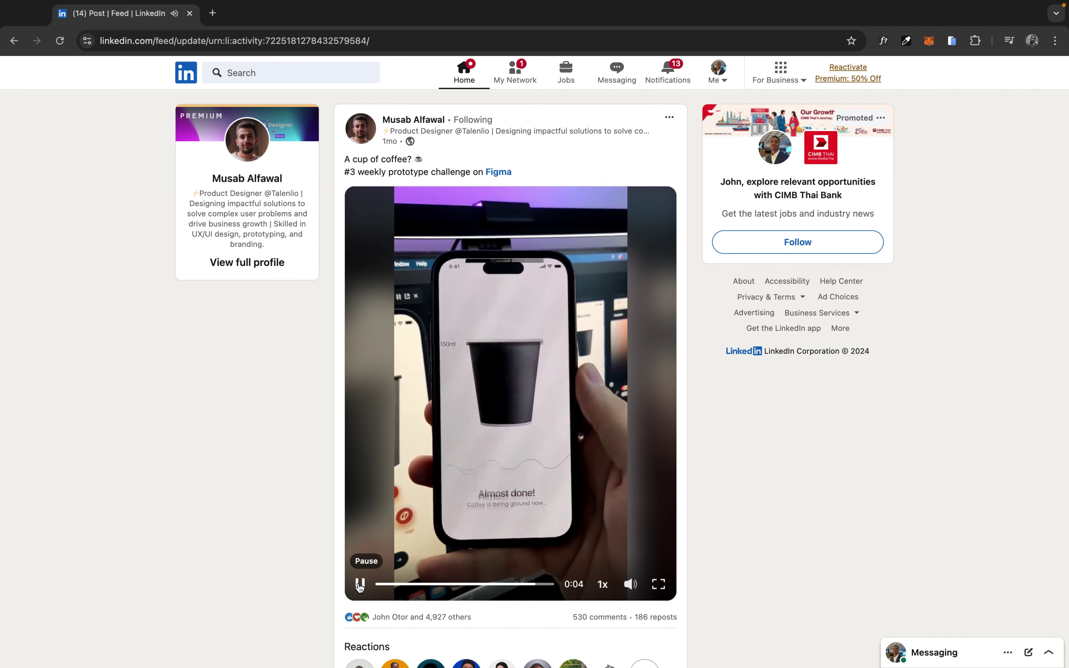
click(361, 585)
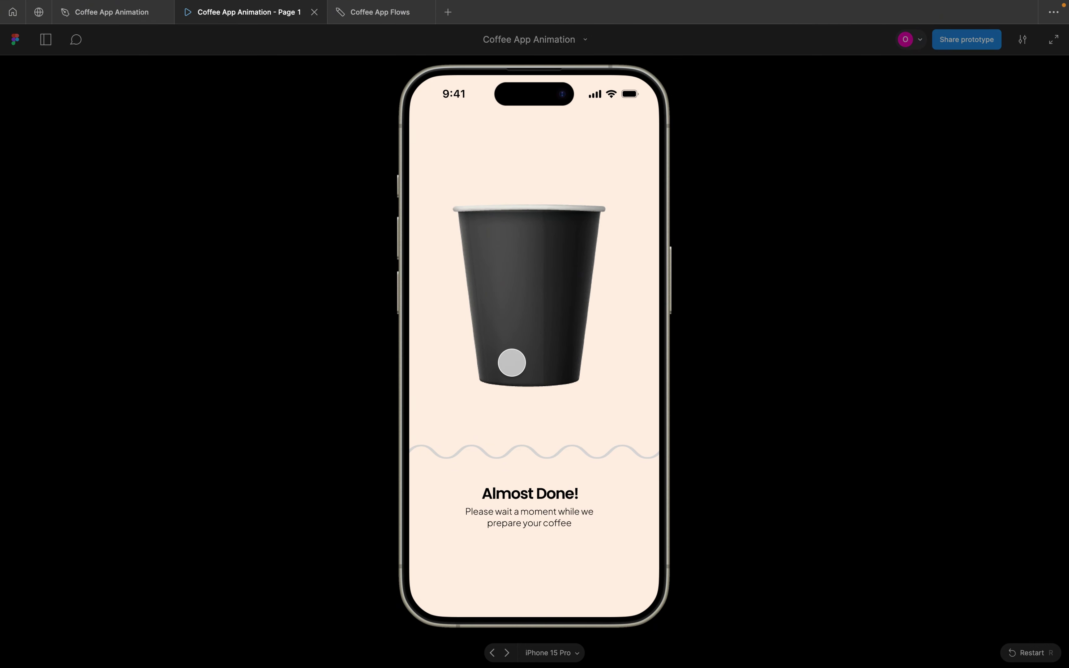
Move both processing screens up beneath the large-size screens, placing the duplicate beside the original at X 746, Y 4663
click(118, 16)
scroll(479, 246, down, 5)
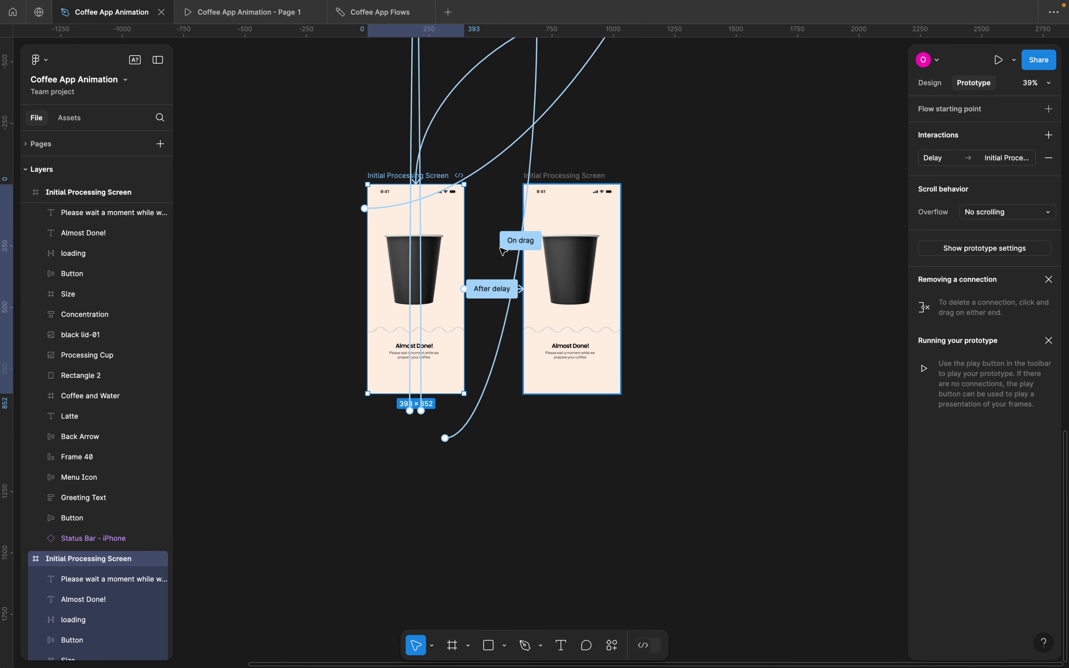
scroll(567, 223, down, 2)
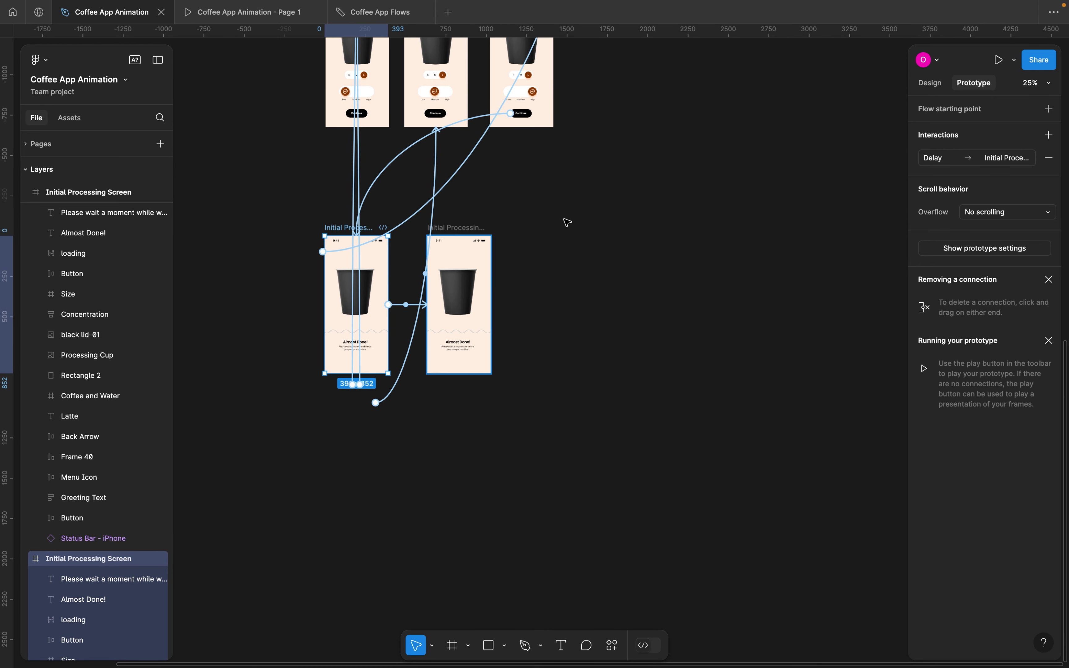
click(455, 229)
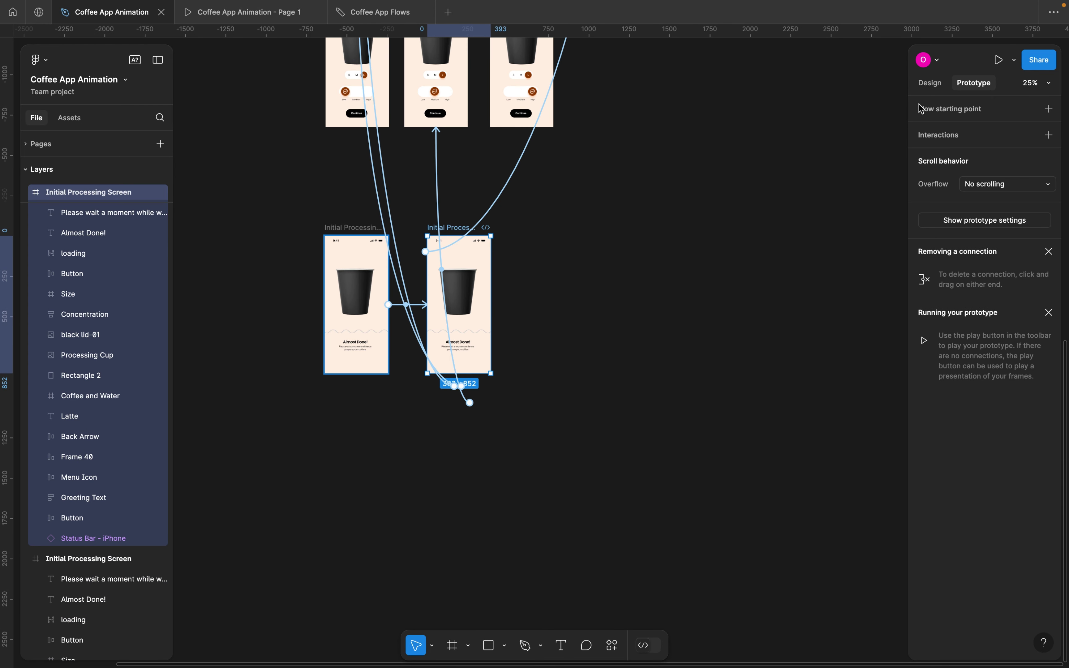
click(935, 89)
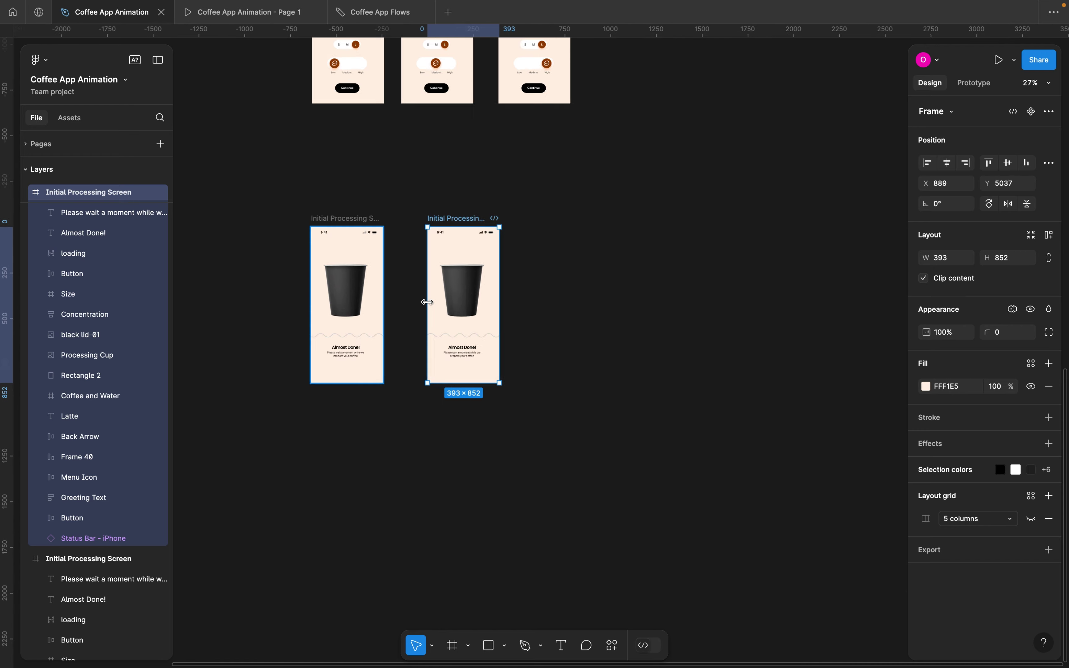
scroll(422, 274, up, 5)
scroll(420, 266, down, 6)
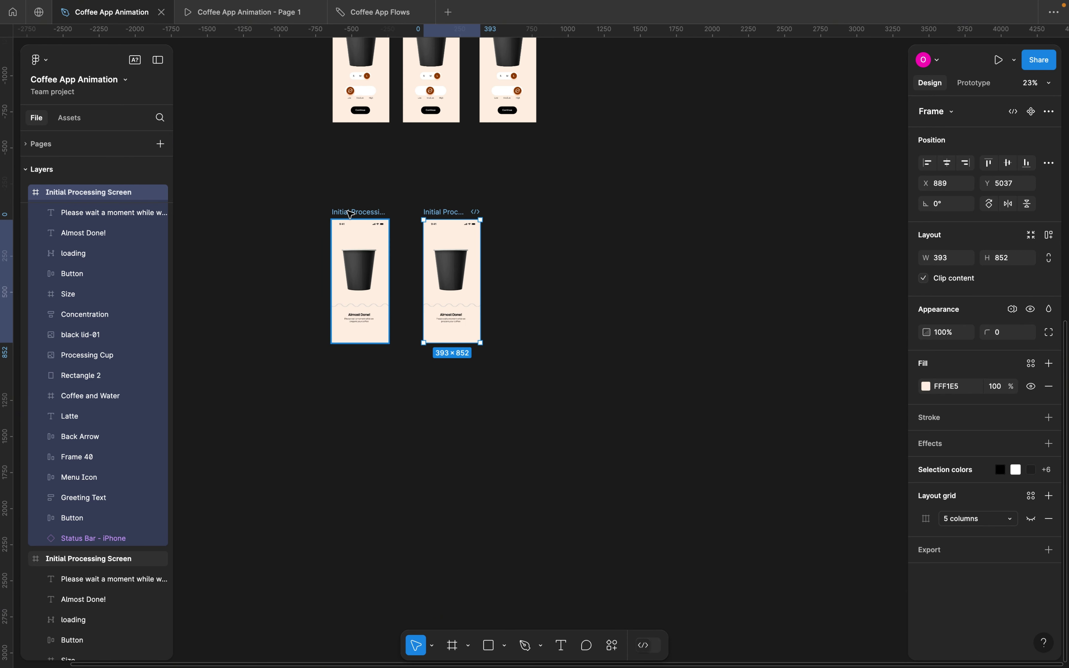
click(348, 213)
scroll(351, 218, up, 5)
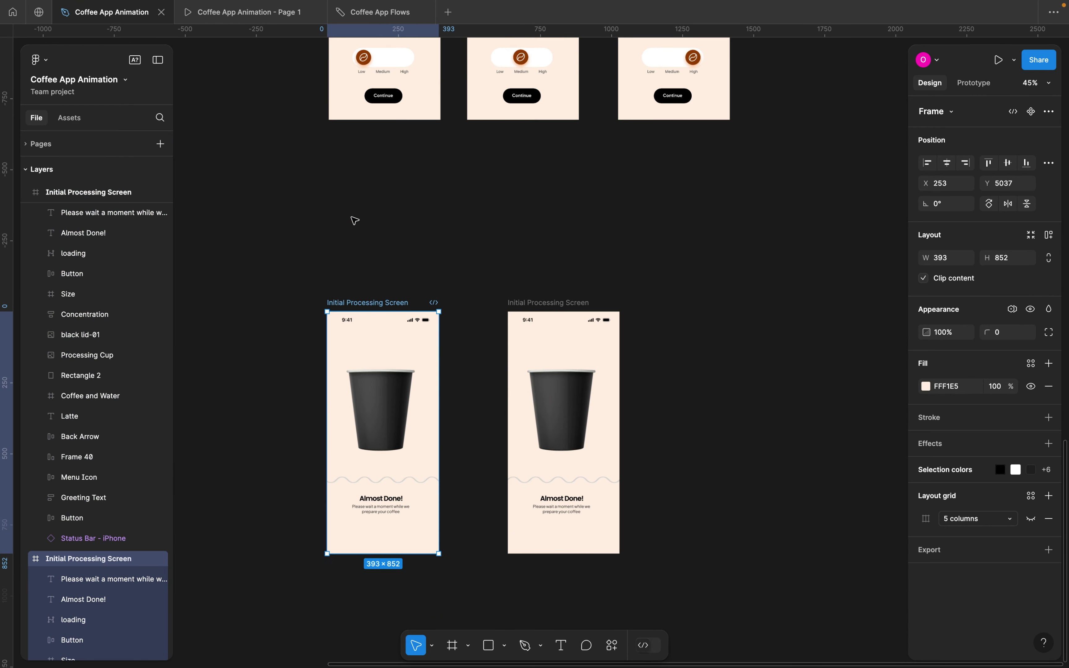
drag(355, 311, 359, 214)
click(534, 319)
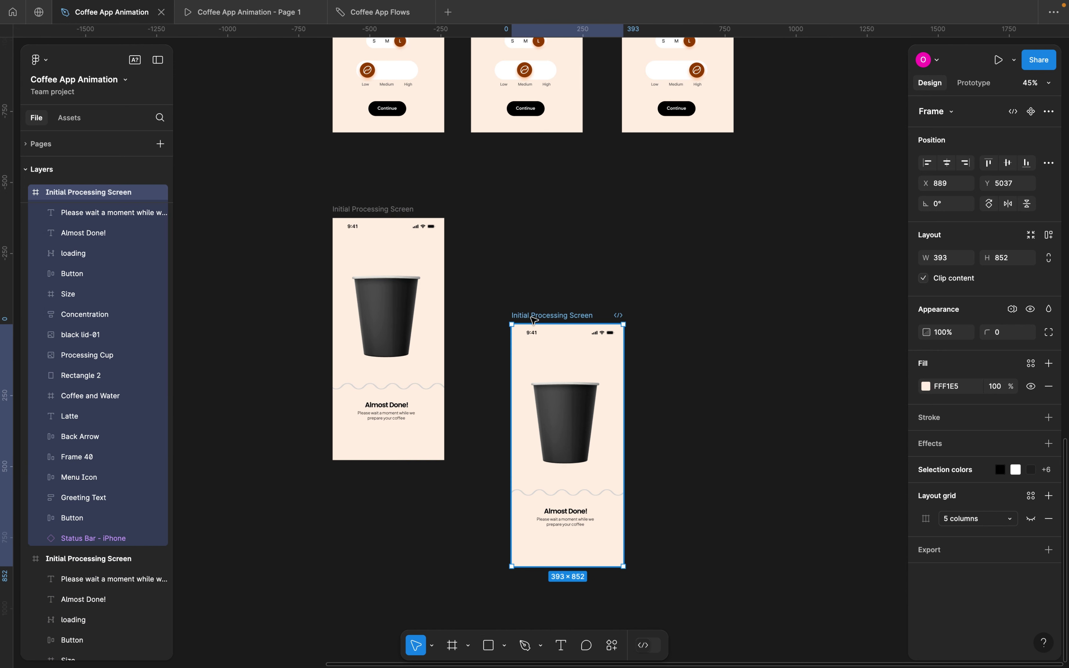
drag(545, 318, 506, 211)
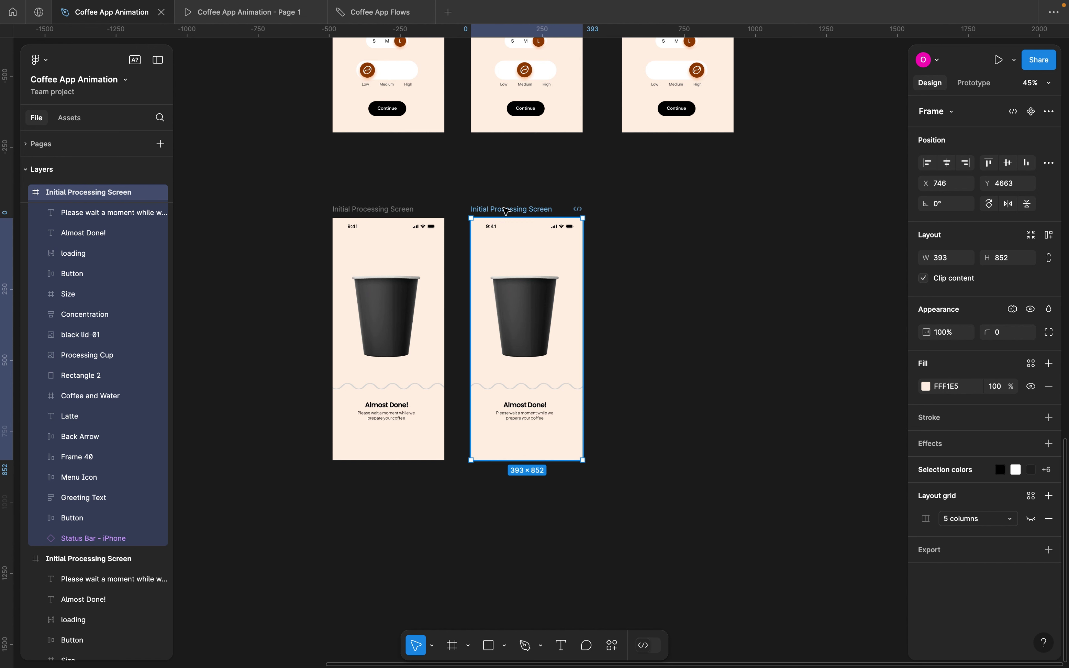
scroll(419, 386, up, 5)
click(629, 585)
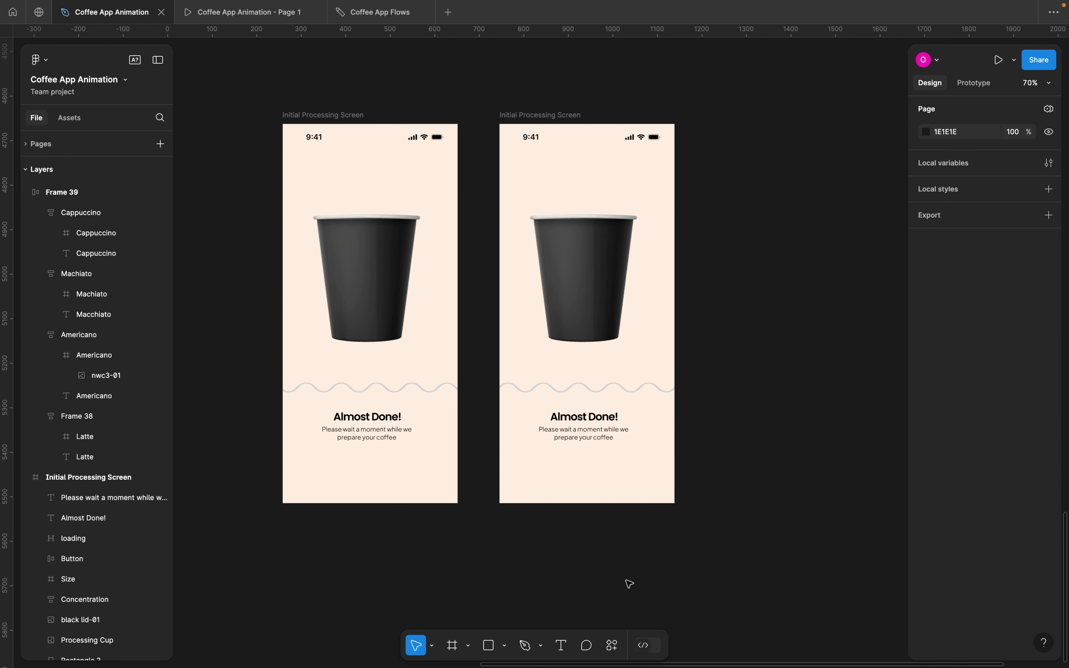
Using the reference video as a guide, paste the checkmark and "Your Coffee is Ready!" group above the duplicated processing screen's cup at X 71, Y 54
key(ctrl+Right)
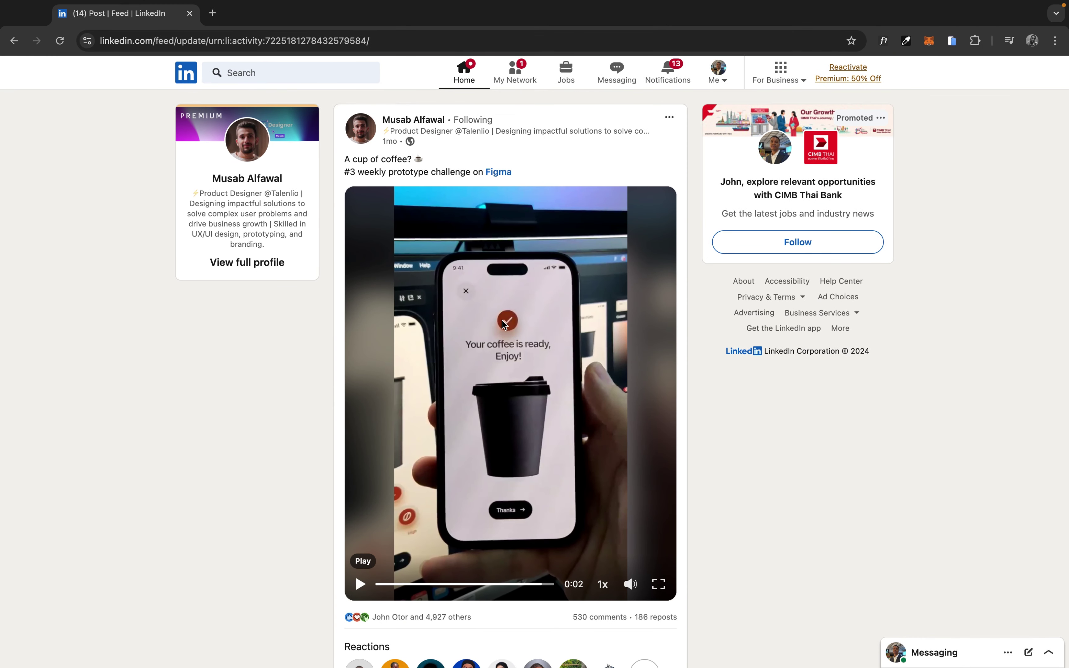
key(ctrl+Left)
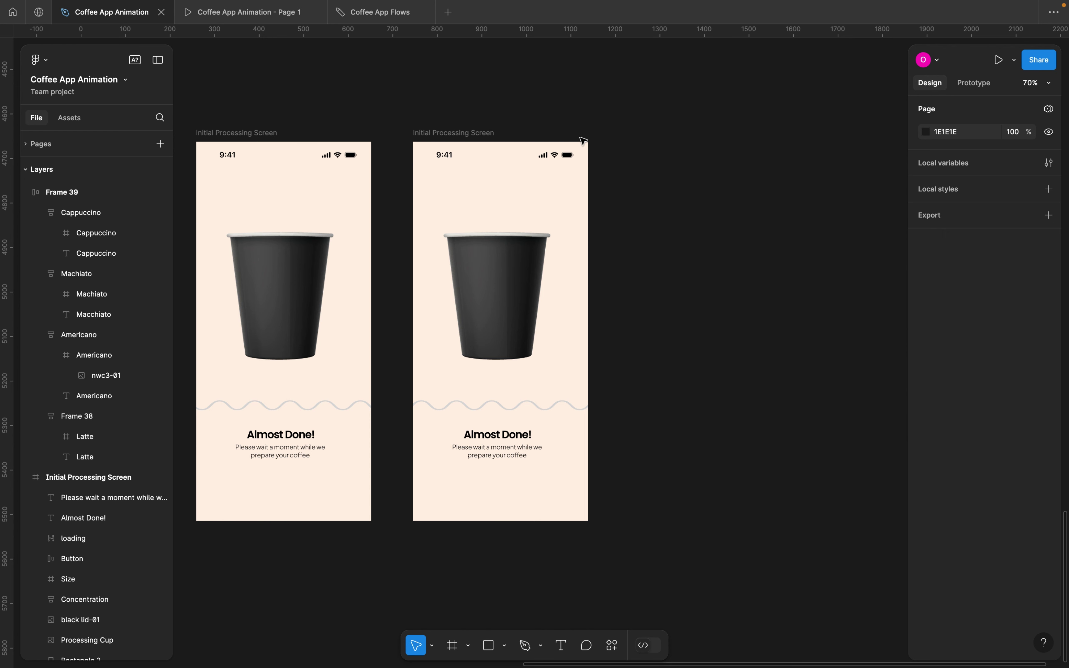
click(436, 139)
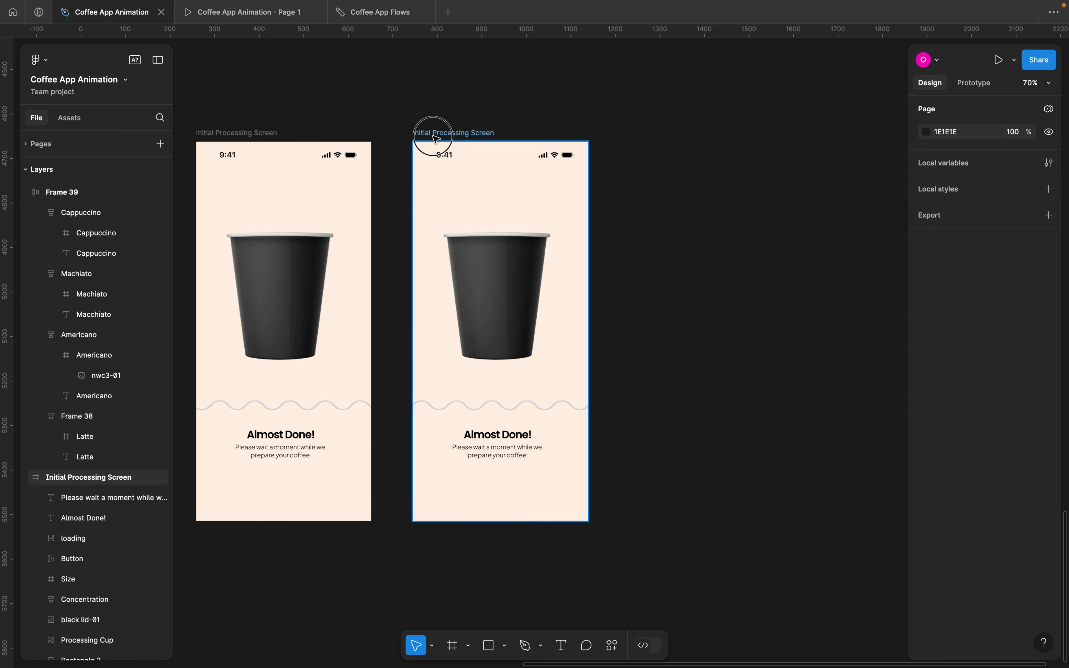
click(435, 138)
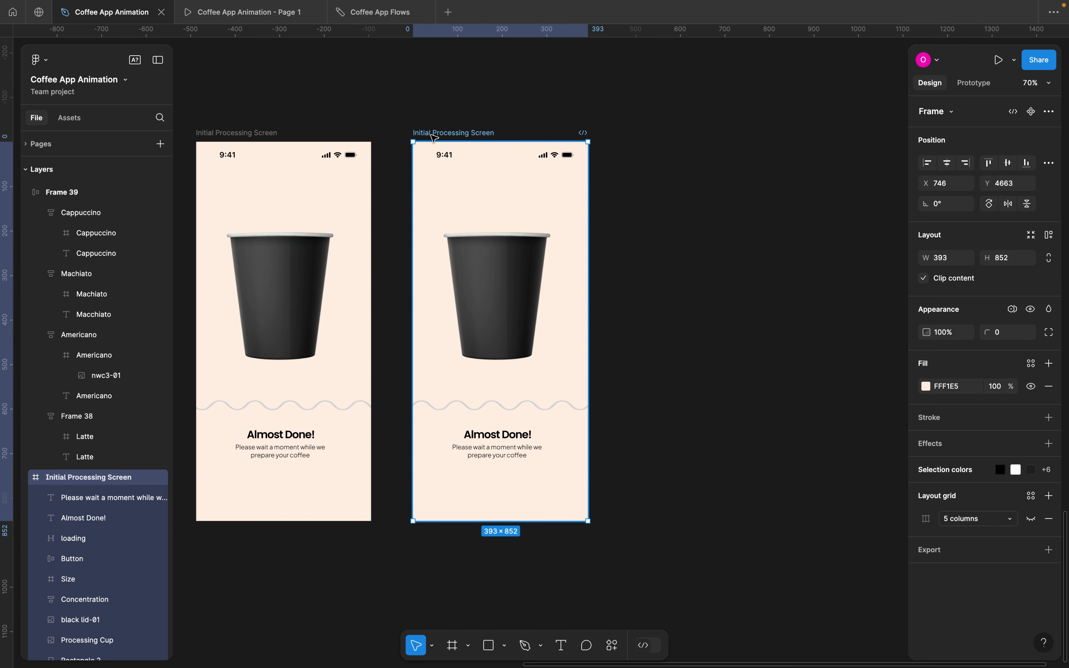
key(ctrl+v)
drag(498, 337, 496, 200)
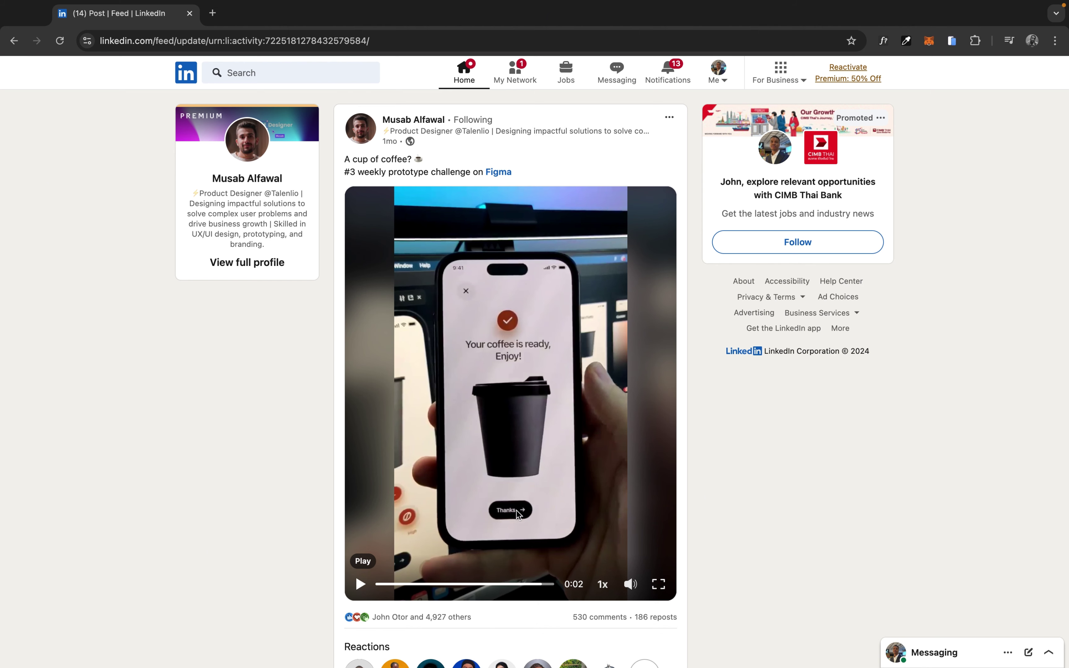
key(ctrl+Left)
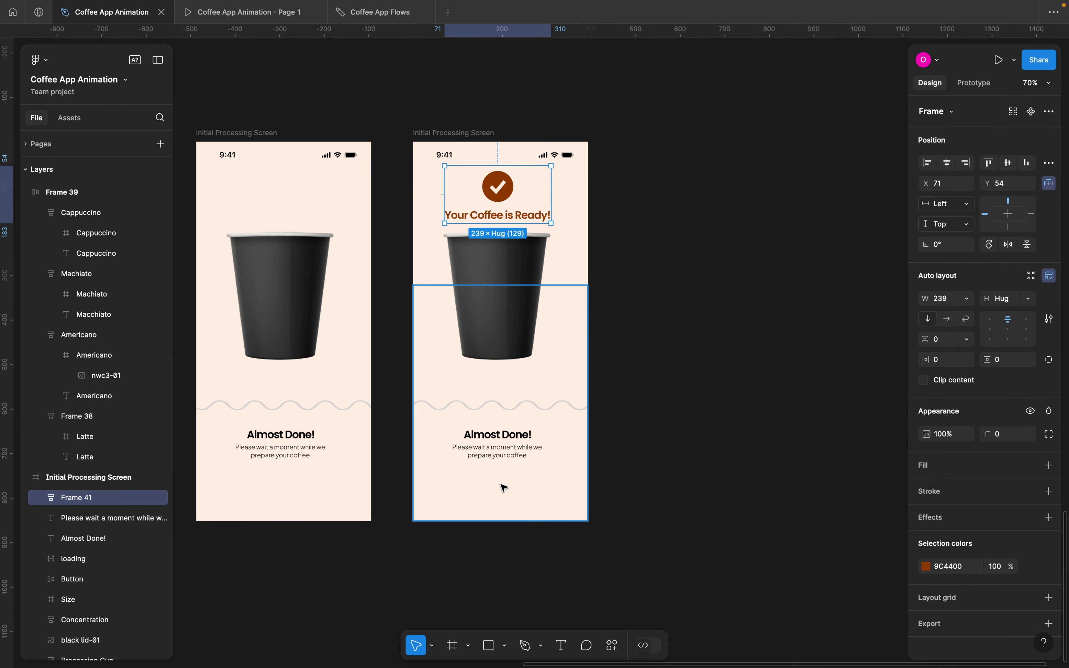
Copy the Continue button from a large-size screen and paste it into the duplicated processing screen at X 126, Y 742
scroll(503, 487, up, 3)
scroll(504, 488, down, 3)
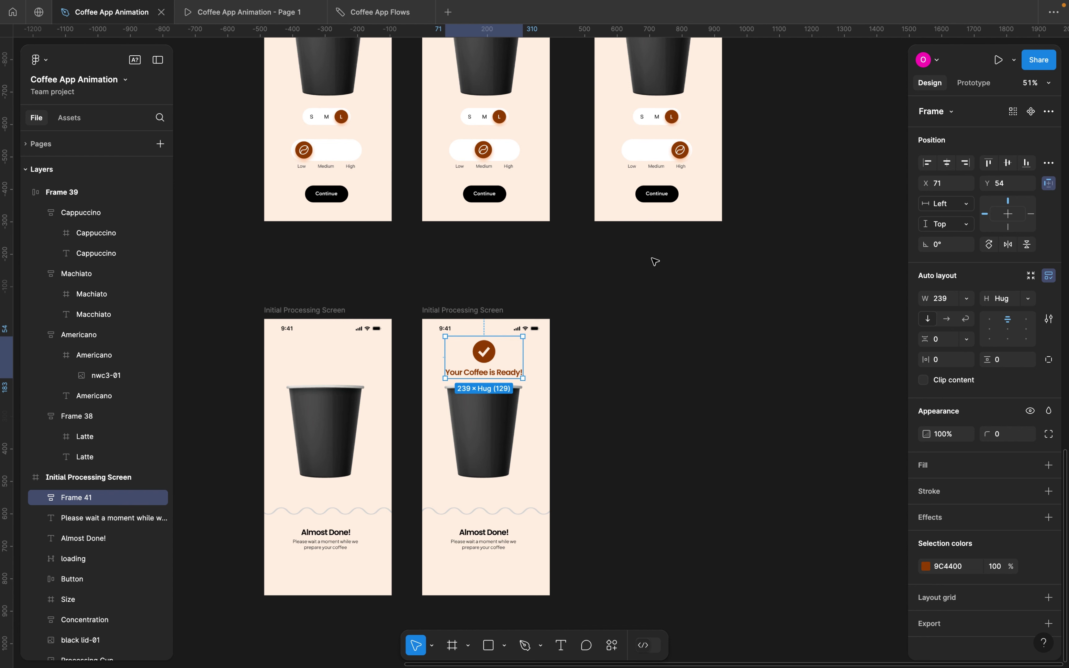
click(486, 194)
click(468, 310)
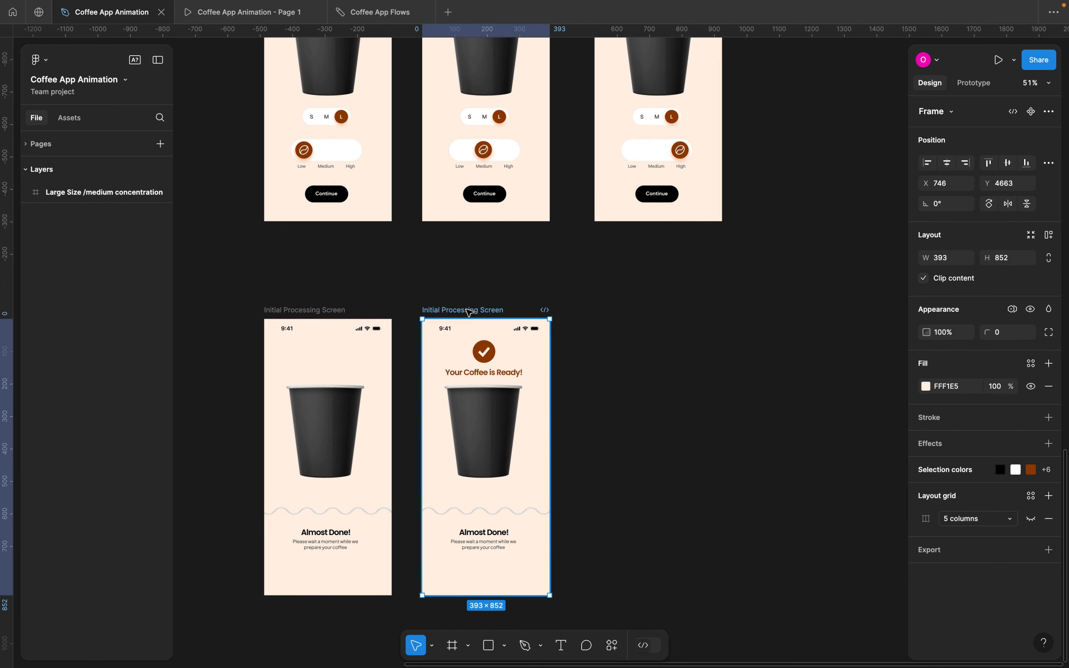
scroll(470, 313, down, 4)
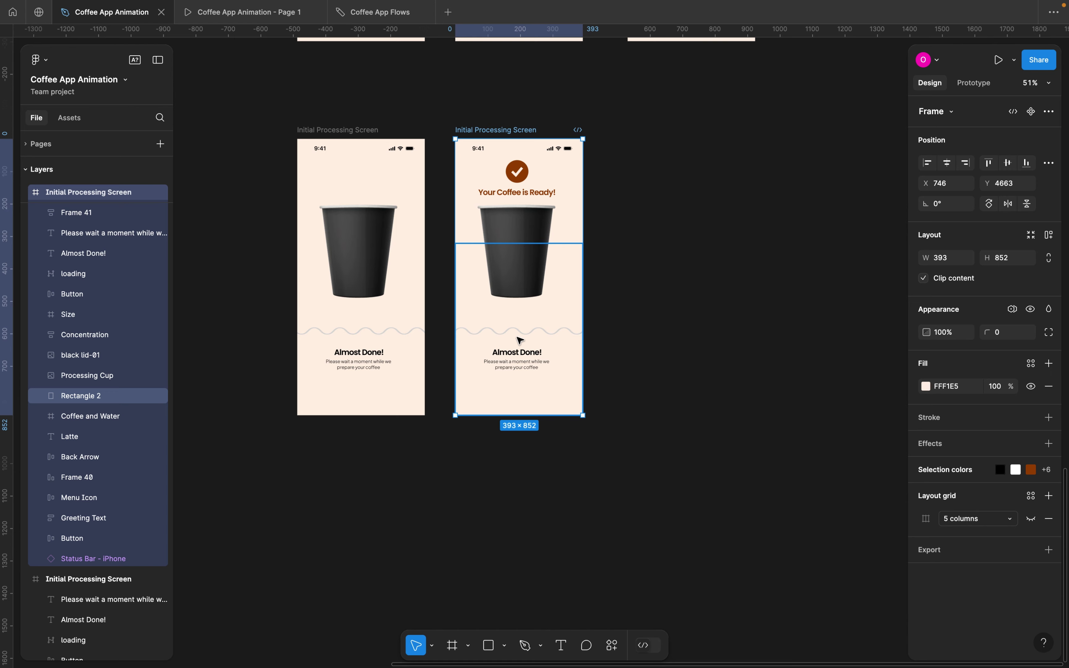
scroll(519, 339, up, 5)
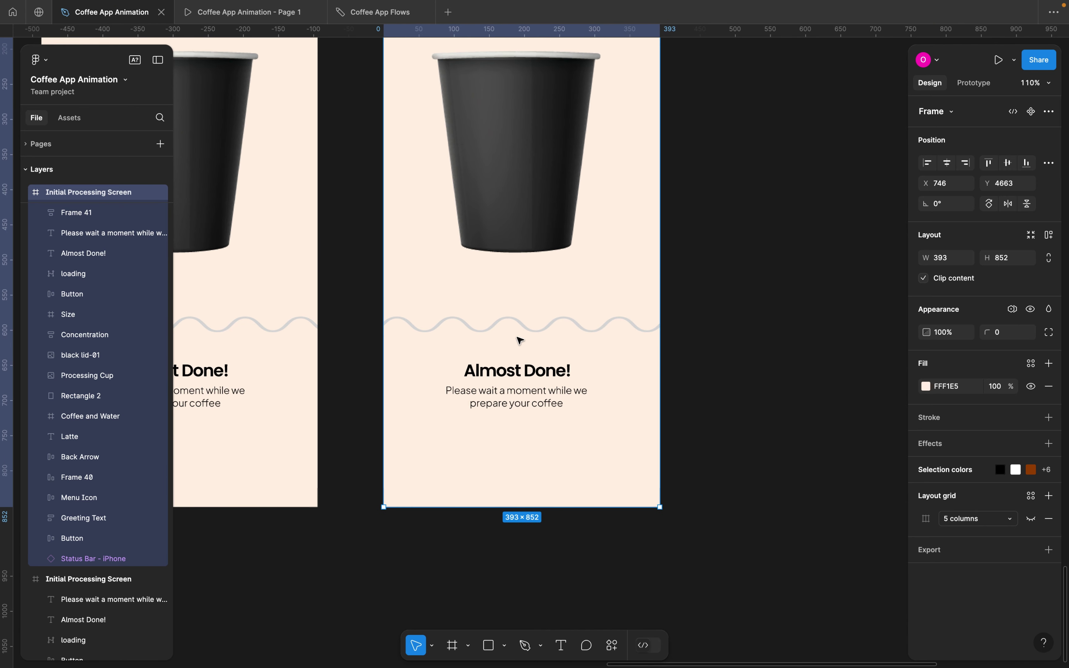
key(ctrl+v)
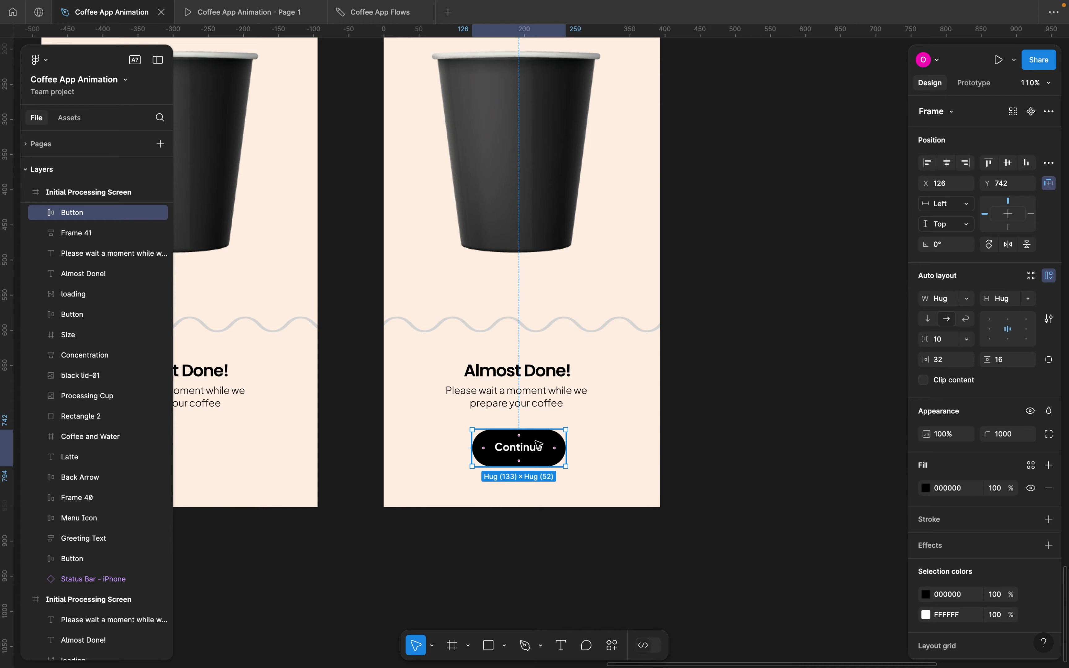
scroll(538, 444, down, 4)
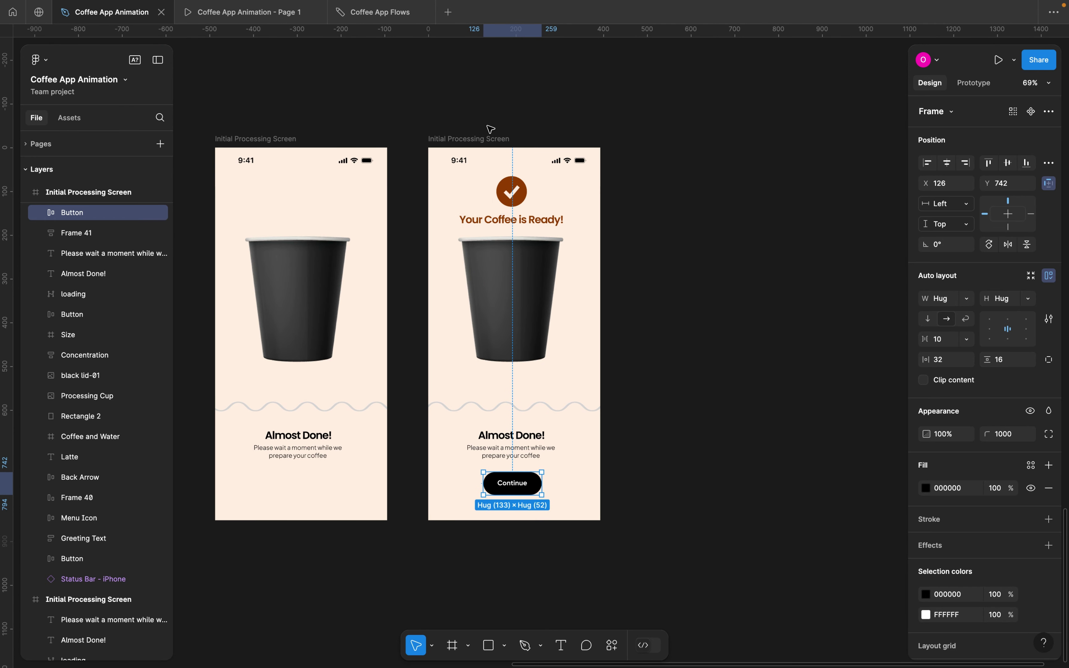
Move the duplicated processing screen's checkmark group above the frame to Y -153 and its Continue button below it to Y 879
click(469, 139)
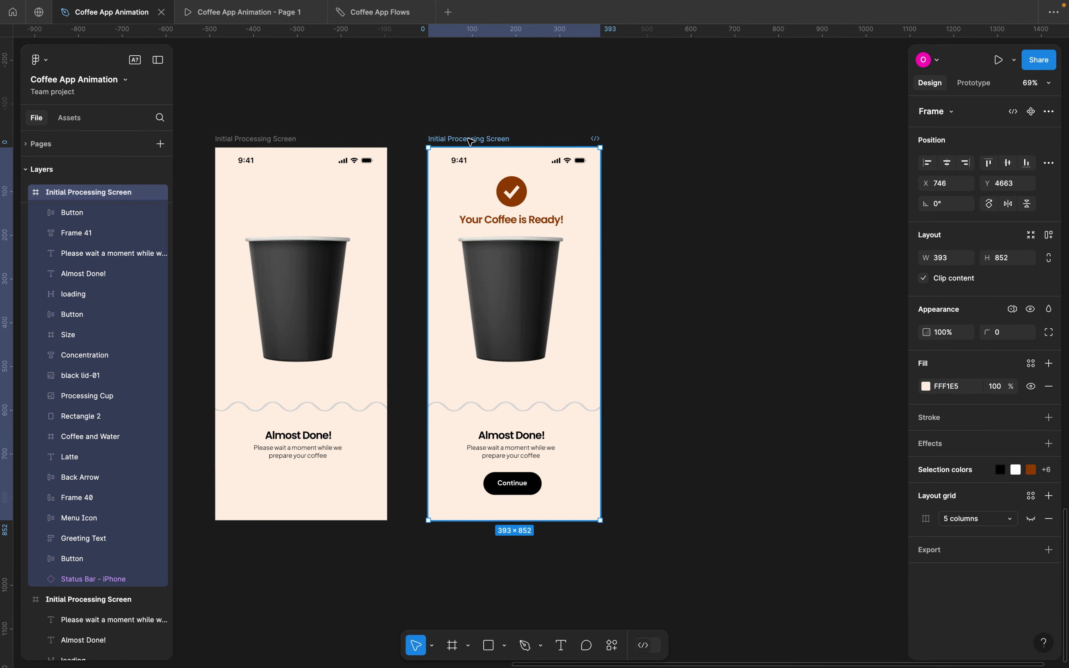
click(526, 205)
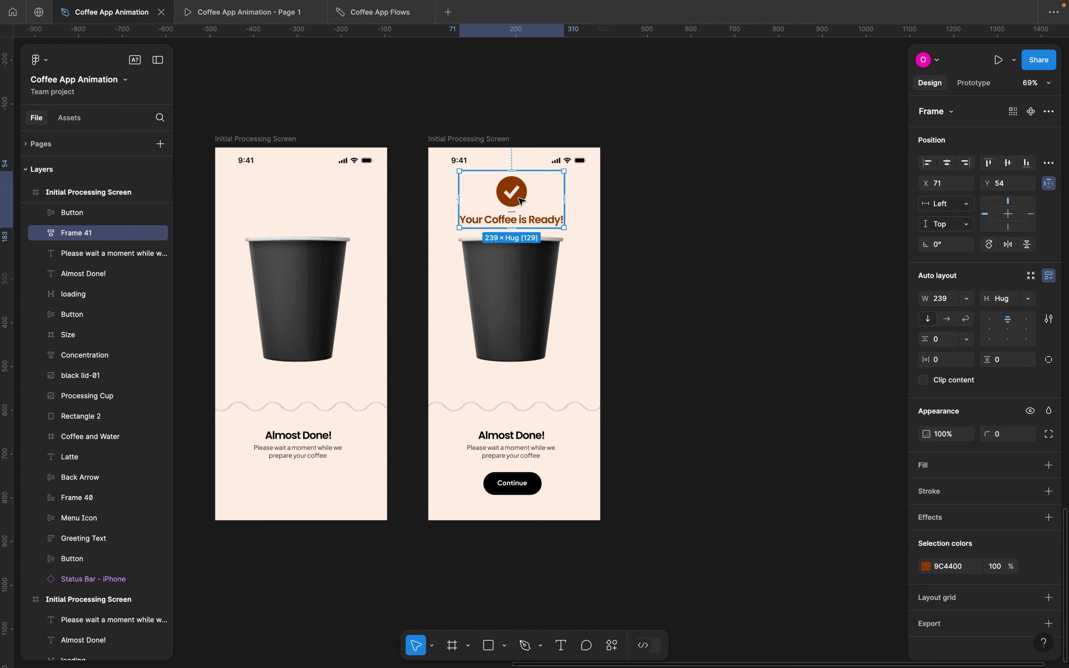
drag(521, 196, 518, 105)
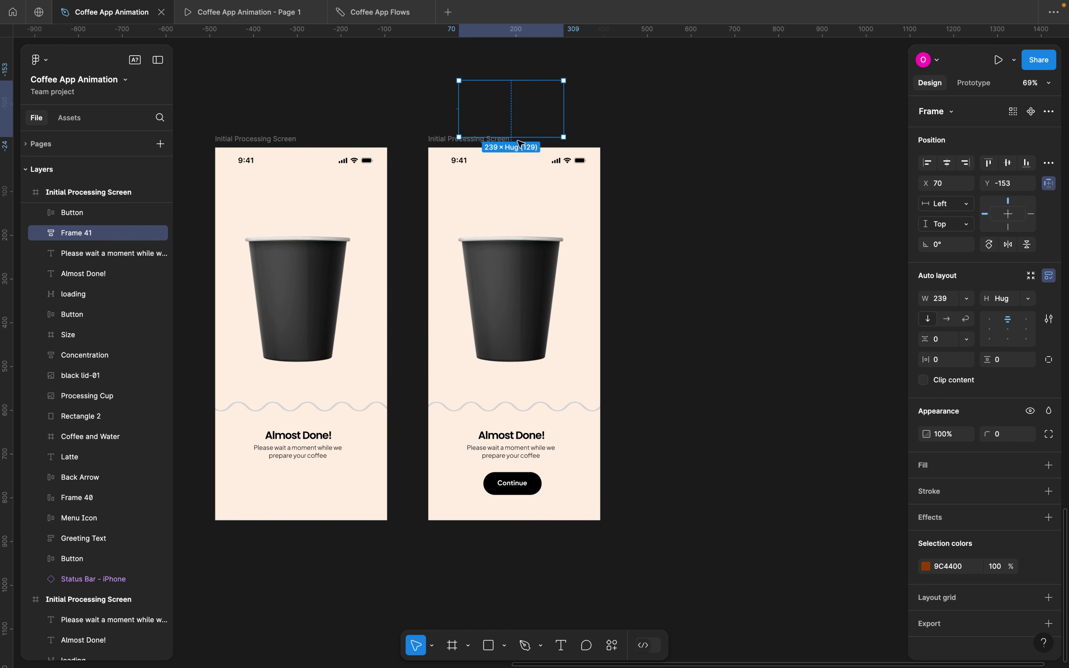
click(519, 481)
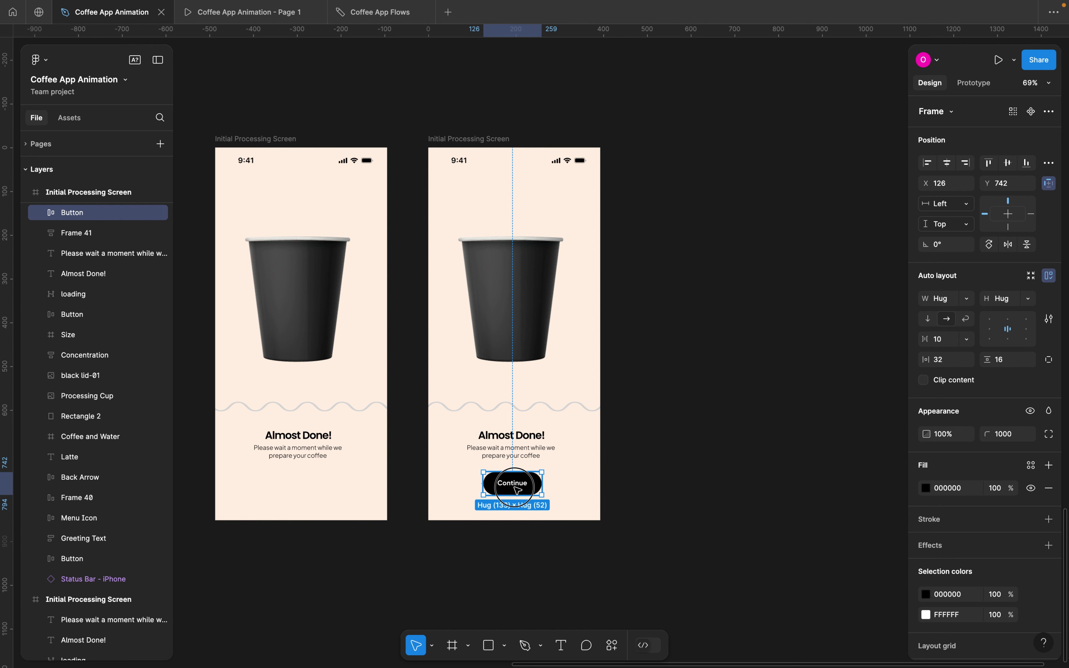
drag(515, 490, 520, 550)
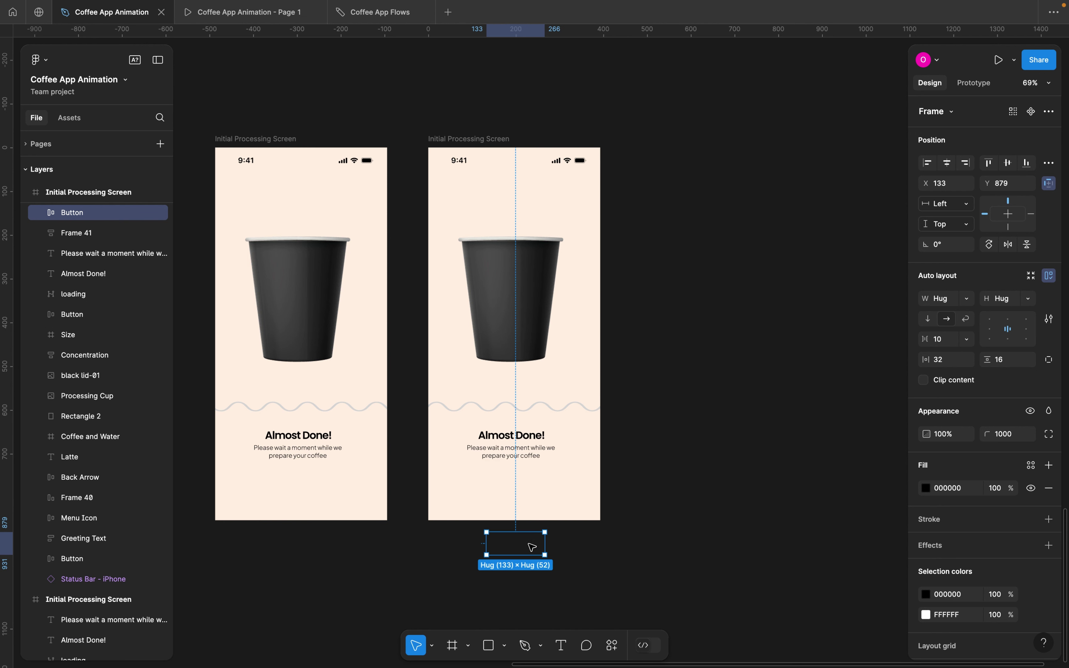
Duplicate the second processing screen, place the copy at X 1285, Y 4663, and rename it "Success screen"
click(476, 139)
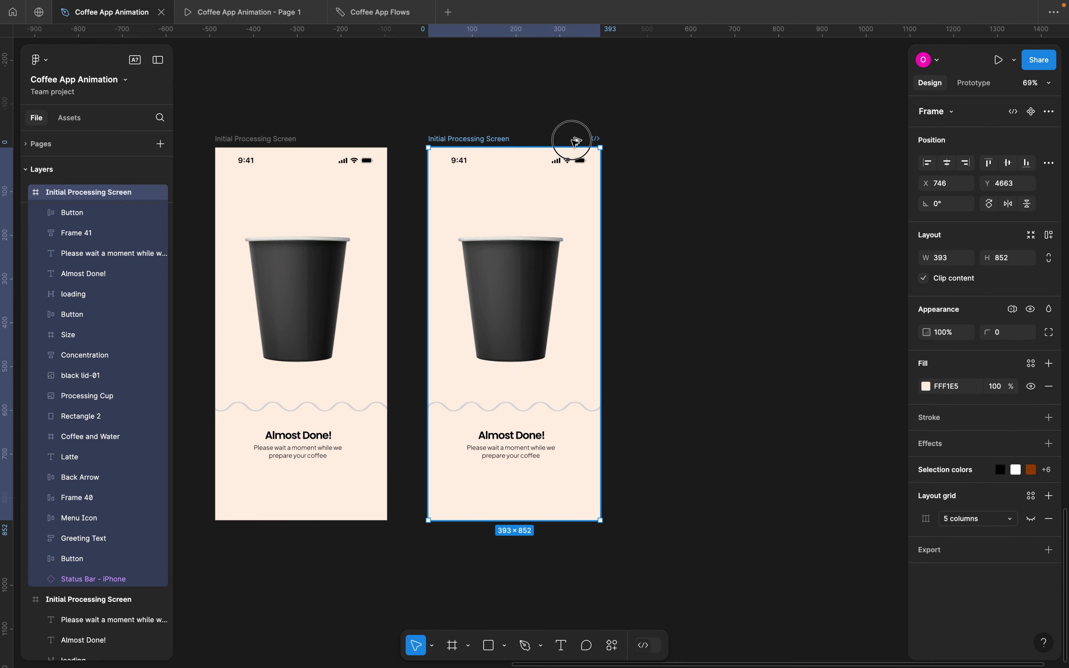
key(ctrl+d)
drag(670, 142, 698, 140)
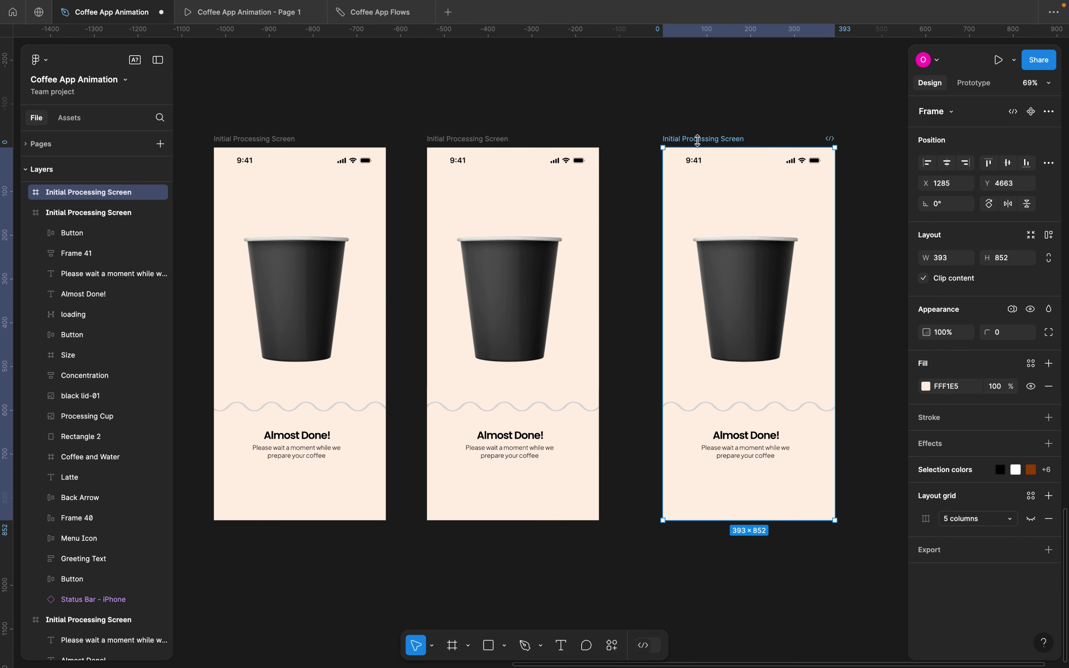
scroll(697, 140, up, 3)
double_click(626, 120)
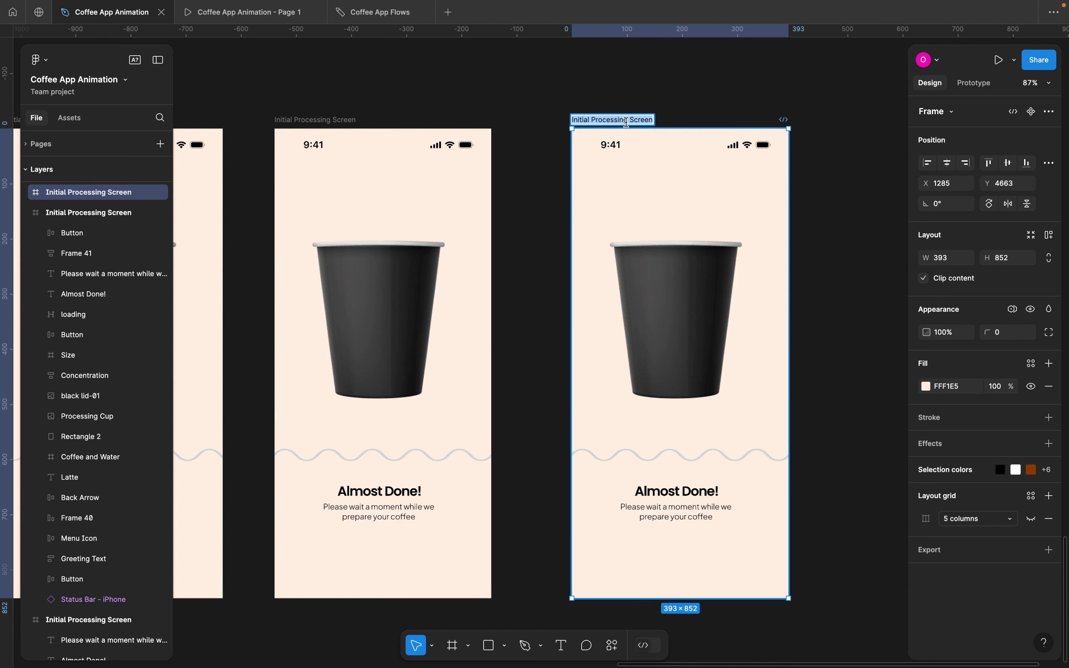
text(Succes)
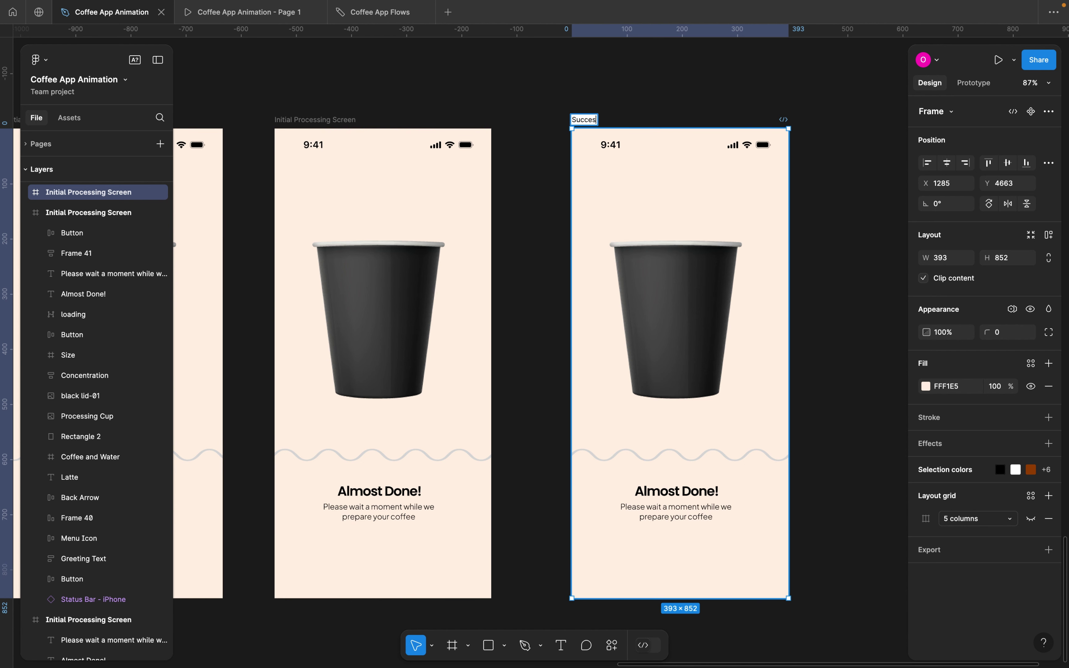
text(s screen)
key(Return)
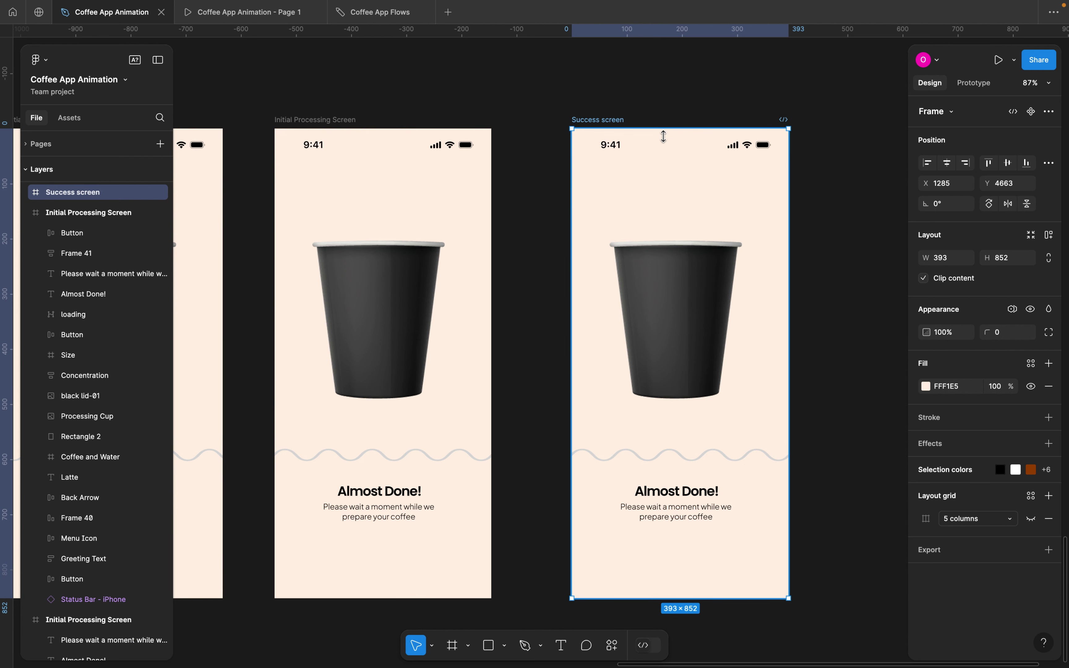
Move the loading wave, "Almost Done!" heading and waiting message together out of view below the Success screen
click(522, 164)
scroll(522, 164, down, 2)
scroll(521, 163, down, 5)
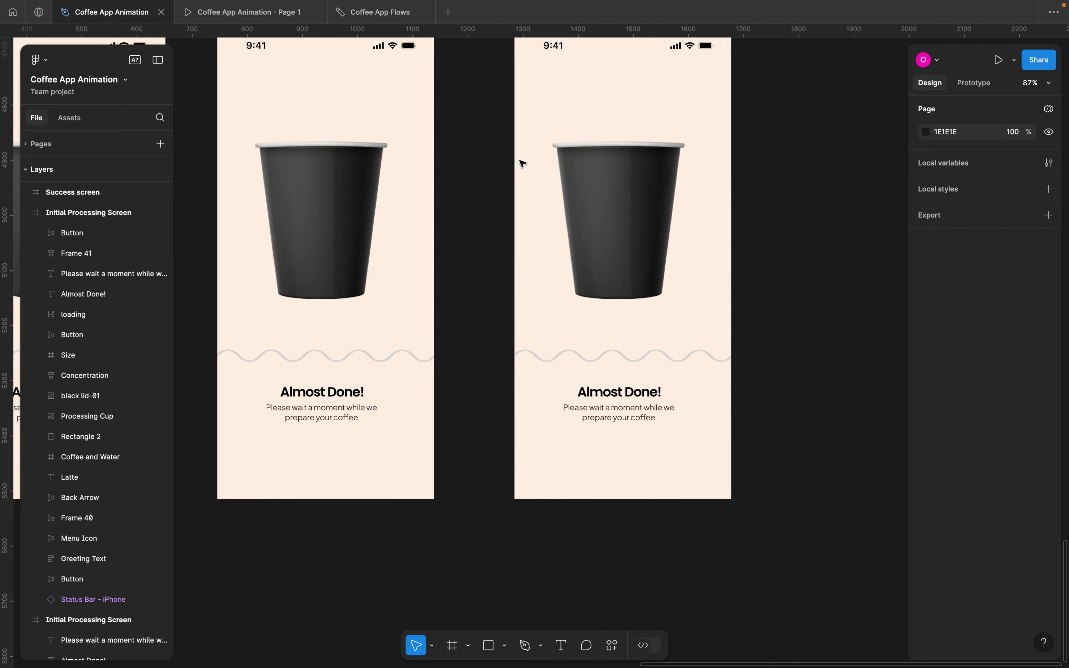
scroll(522, 162, right, 2)
click(606, 343)
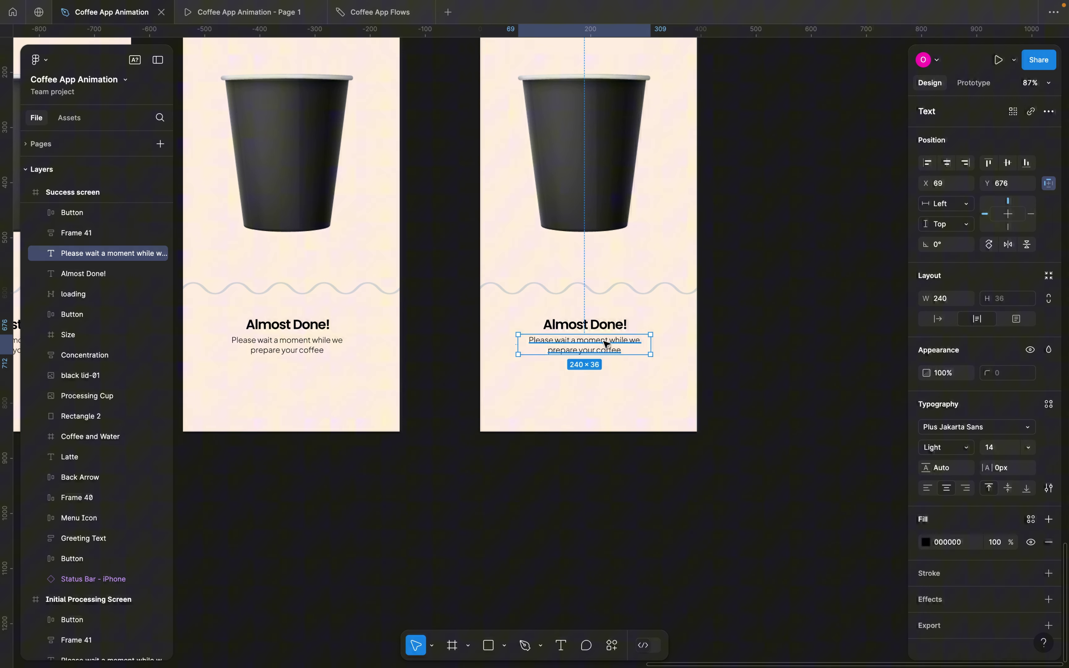
shift+click(597, 328)
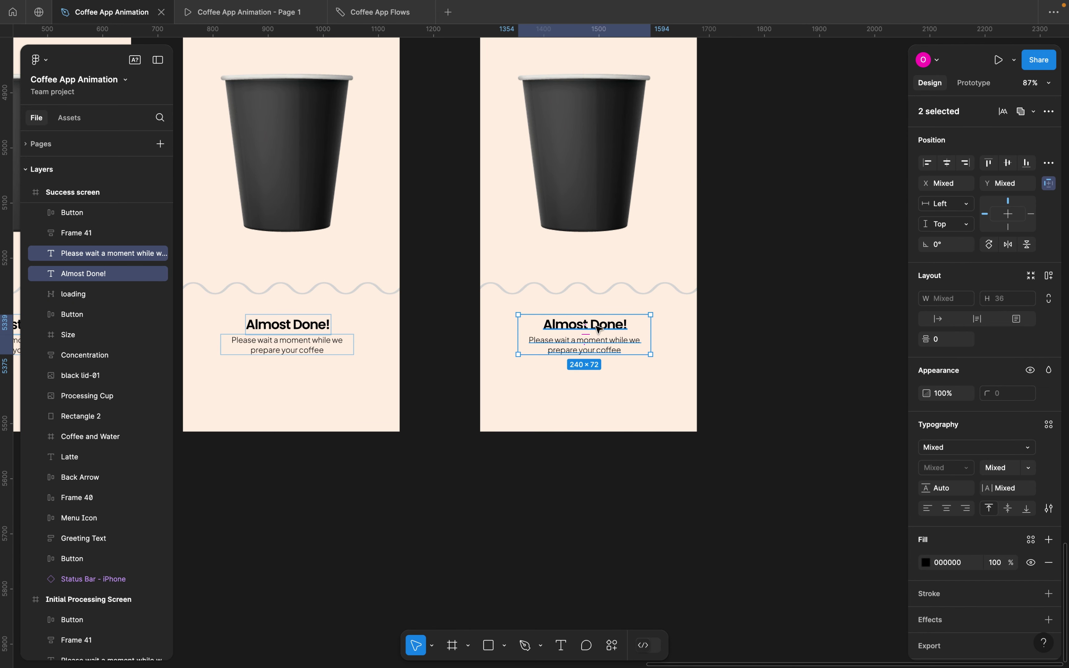
shift+click(597, 297)
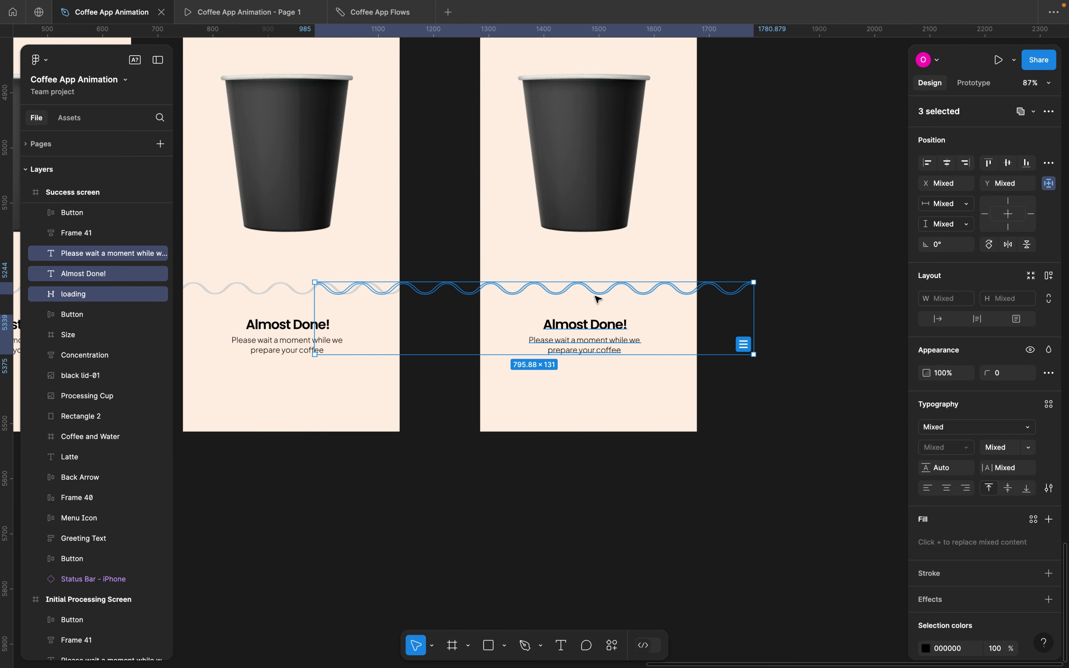
scroll(597, 305, down, 3)
drag(597, 331, 596, 461)
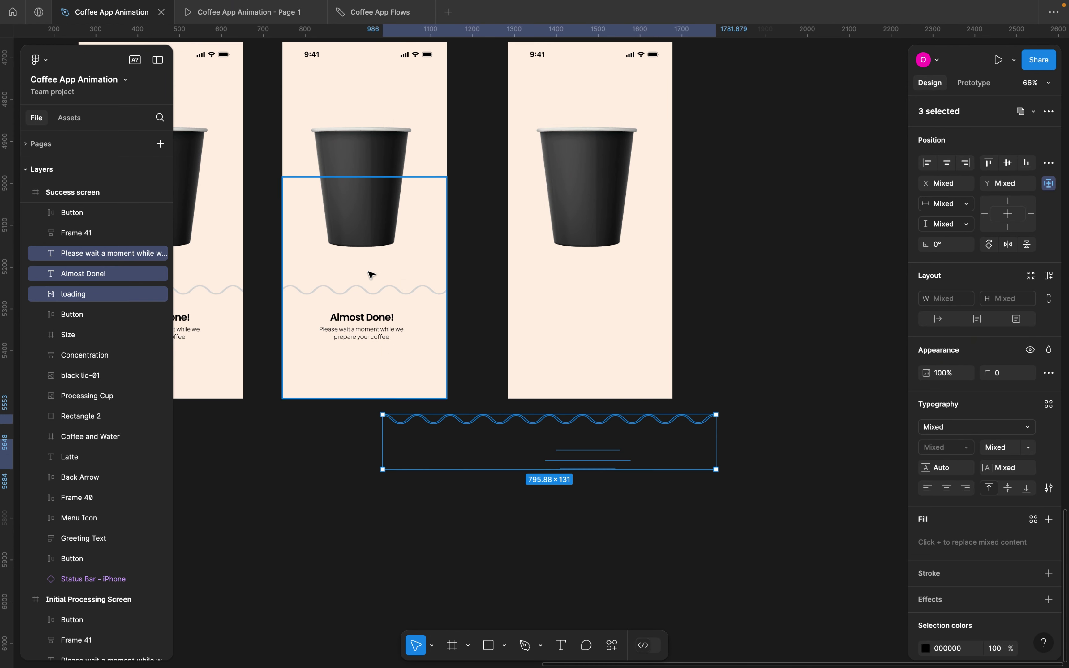
Bring the hidden button into the Success screen at X 123, Y 731, and change its label to "Thanks"
click(75, 215)
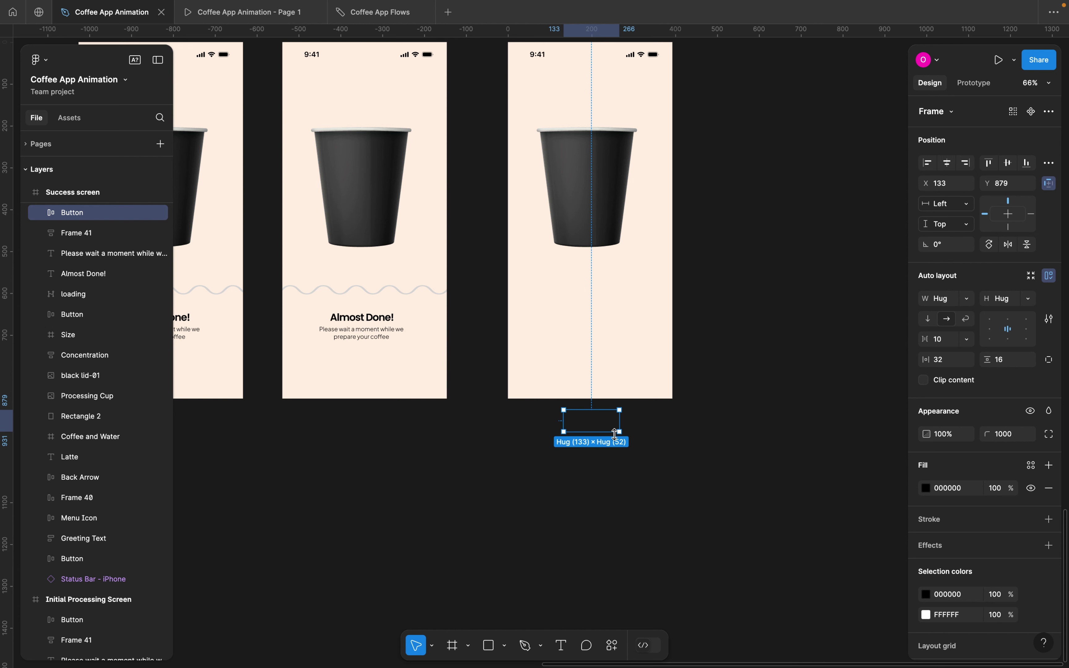
drag(600, 425, 590, 359)
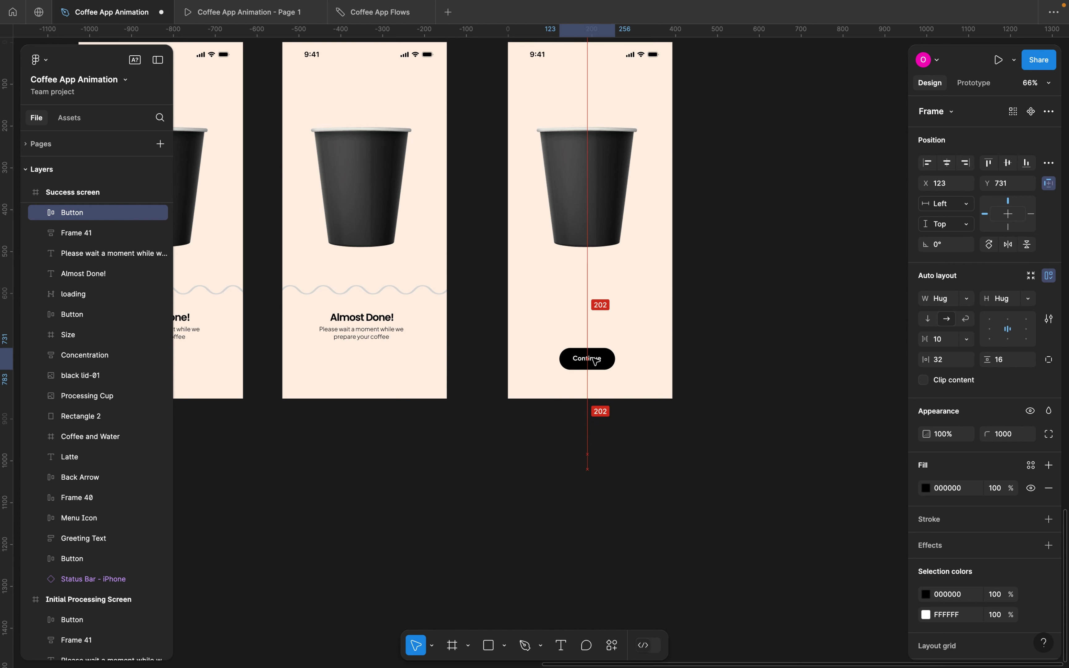
double_click(589, 360)
double_click(588, 359)
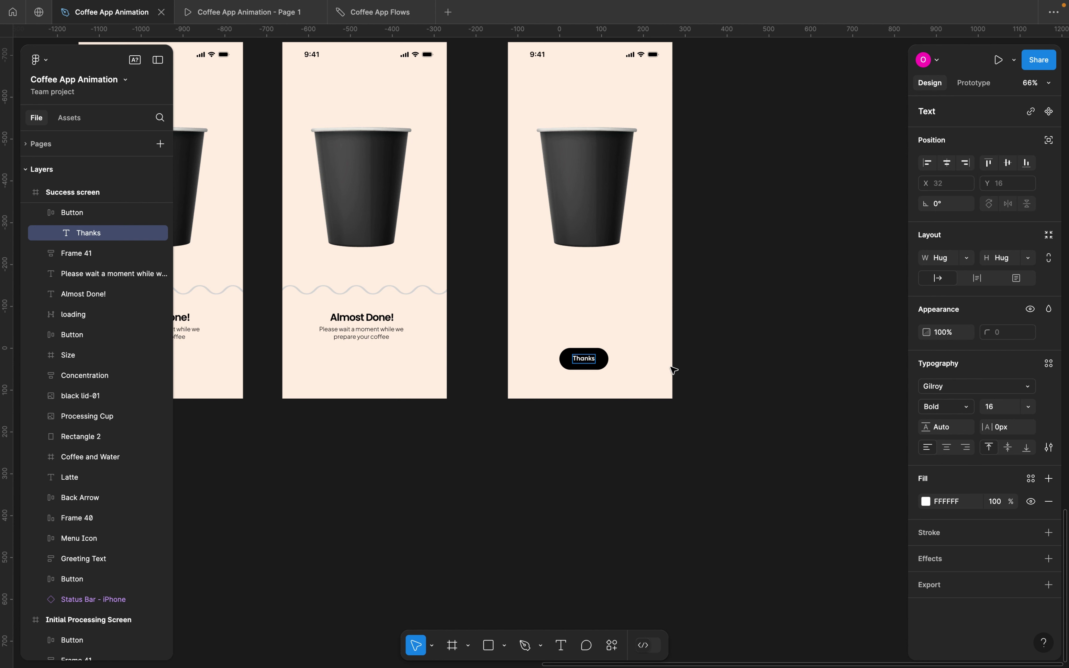
key(Escape)
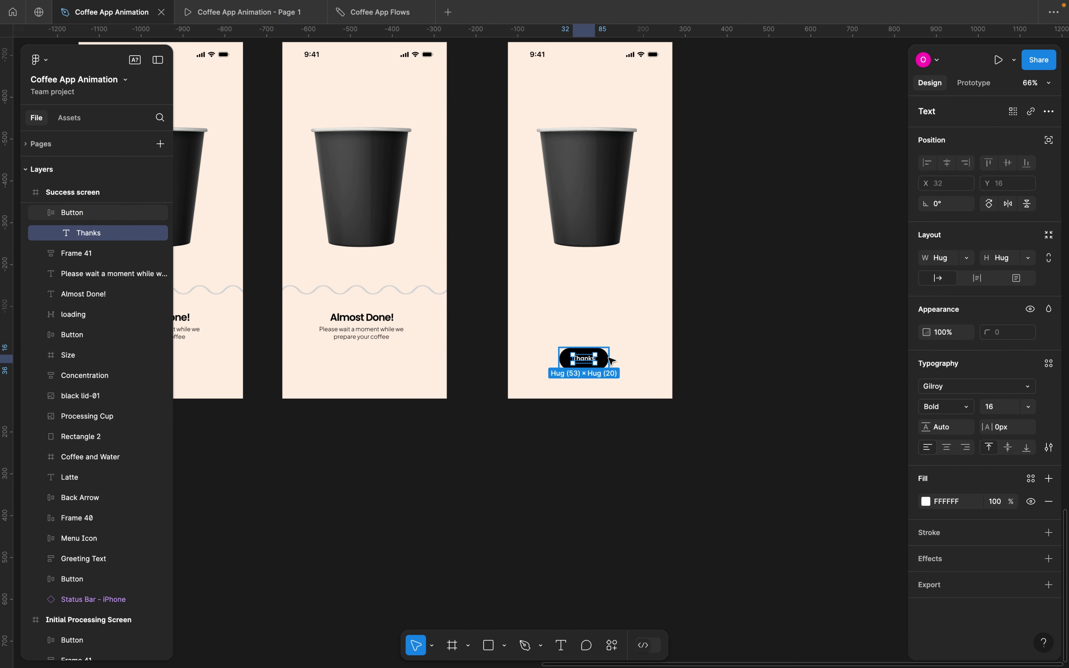
key(Escape)
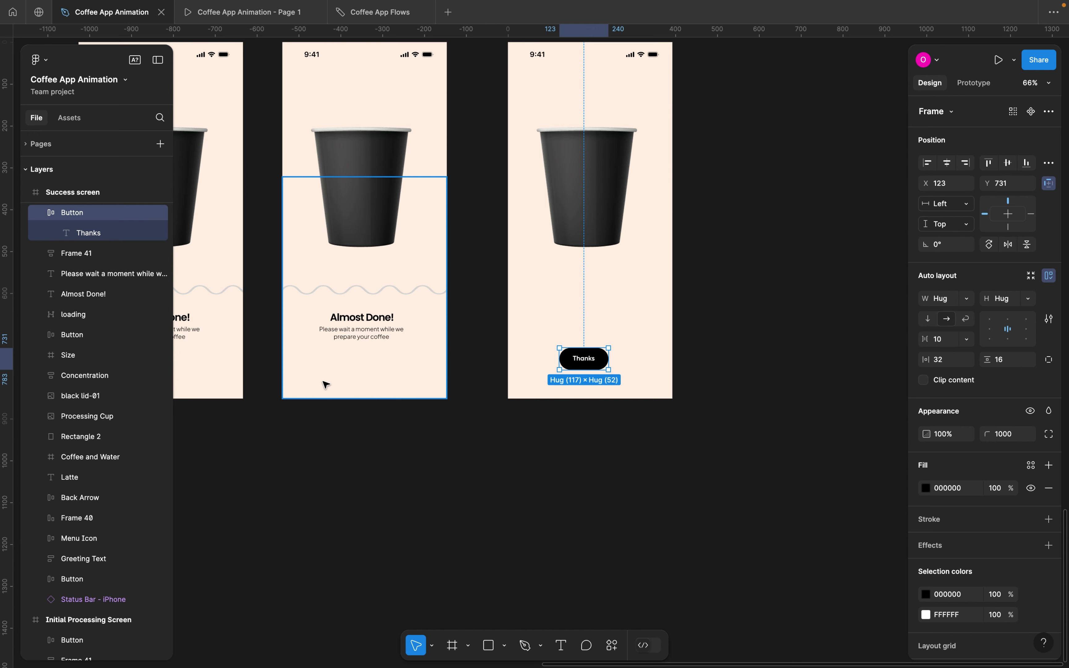
Replace the hidden Continue button below the second processing screen with a copy of the Thanks button
click(337, 332)
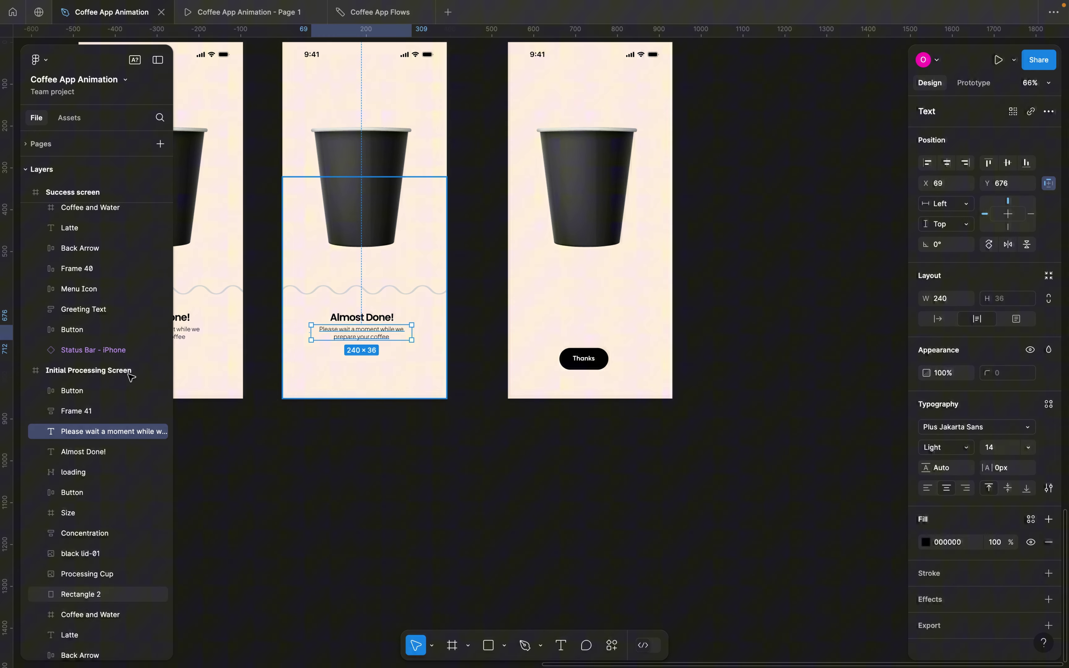
click(87, 395)
right_click(87, 396)
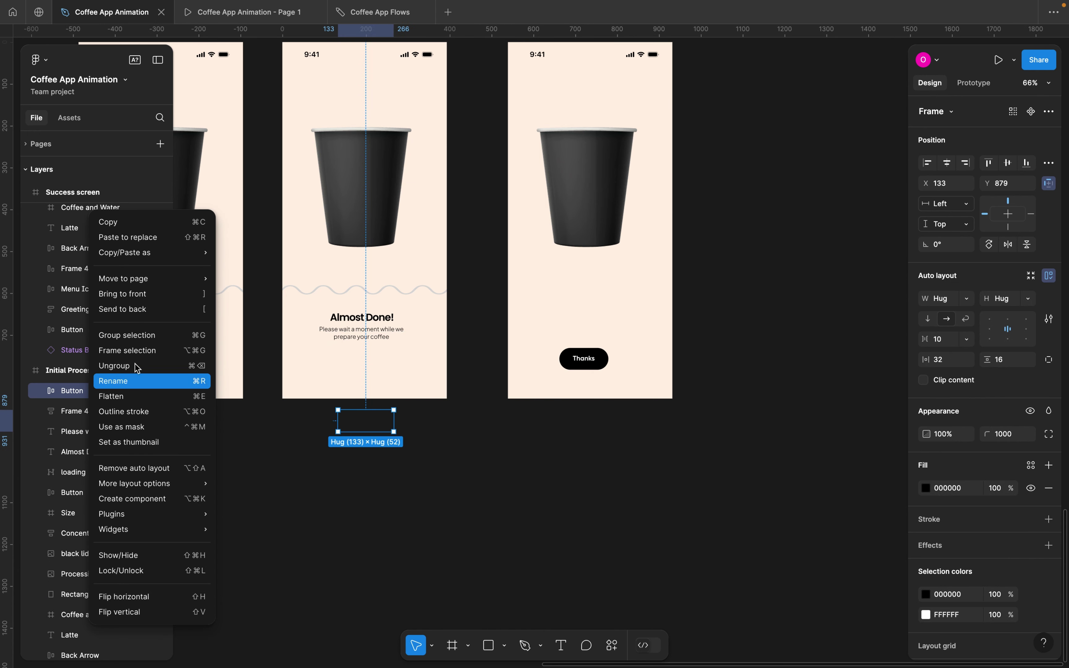
click(138, 235)
scroll(653, 354, up, 4)
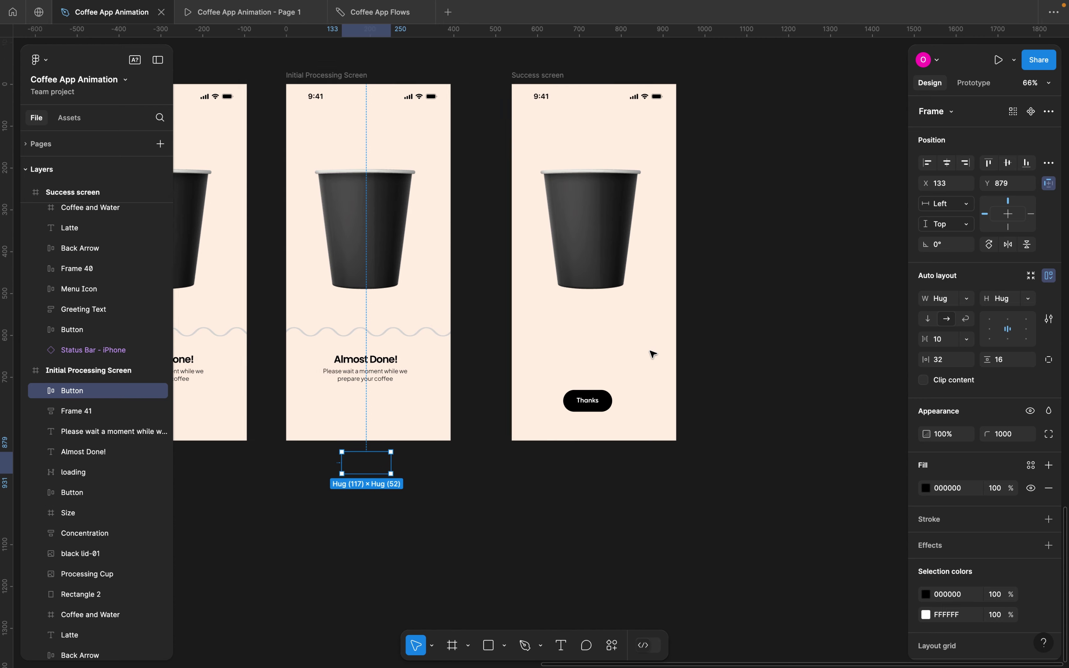
click(708, 334)
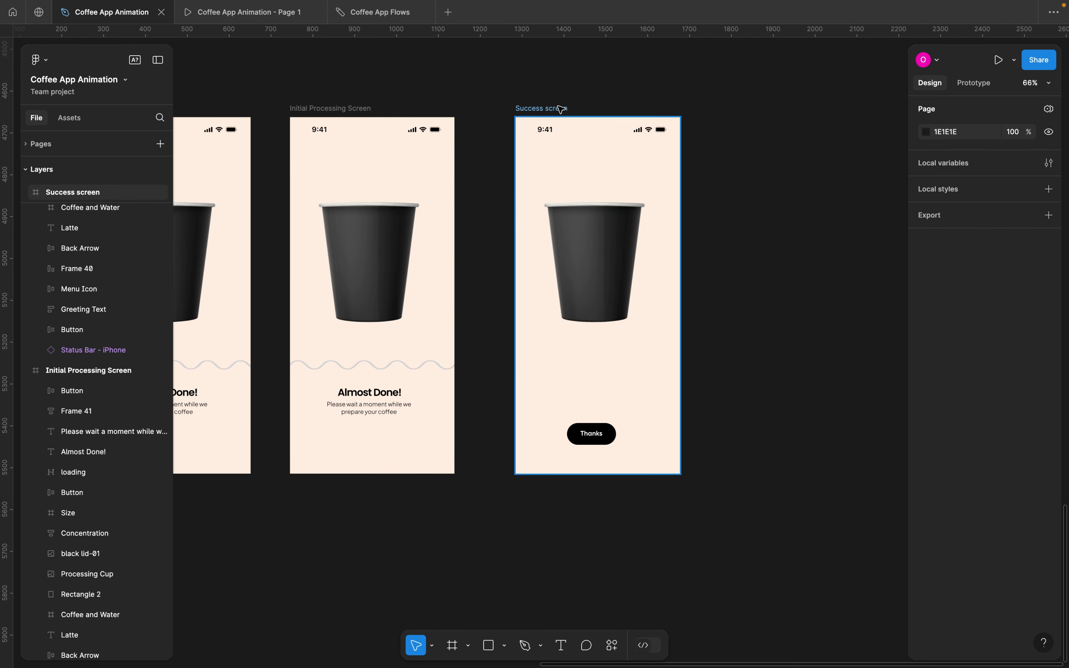
Move the Success screen's hidden checkmark and "Your Coffee is Ready!" group down into the frame above the cup
click(540, 113)
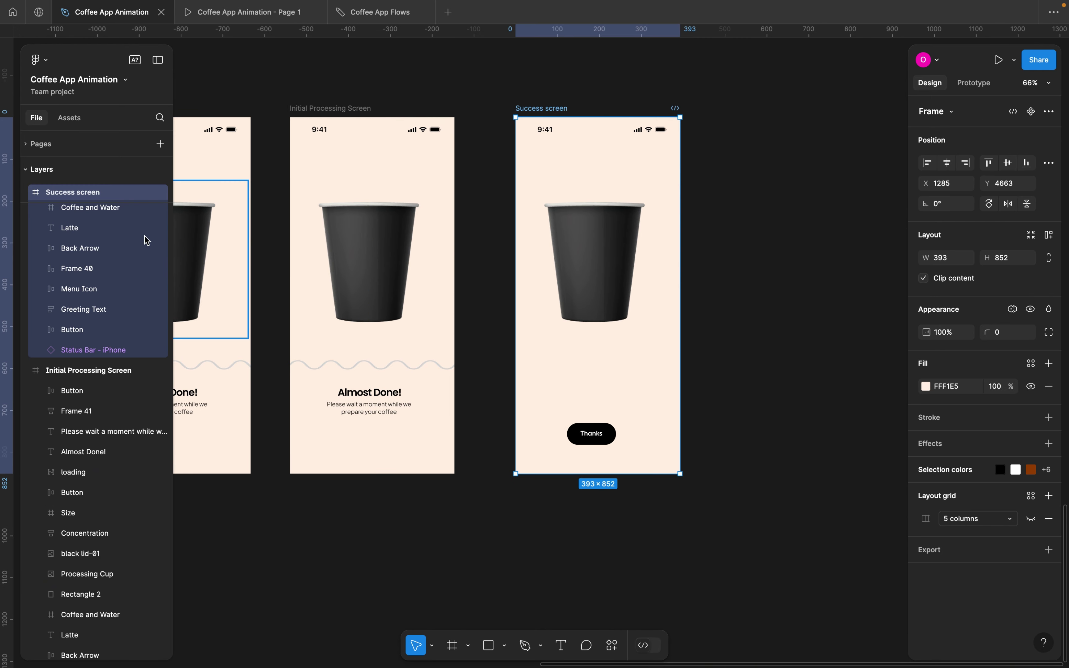
scroll(132, 241, up, 3)
scroll(108, 240, up, 5)
click(77, 347)
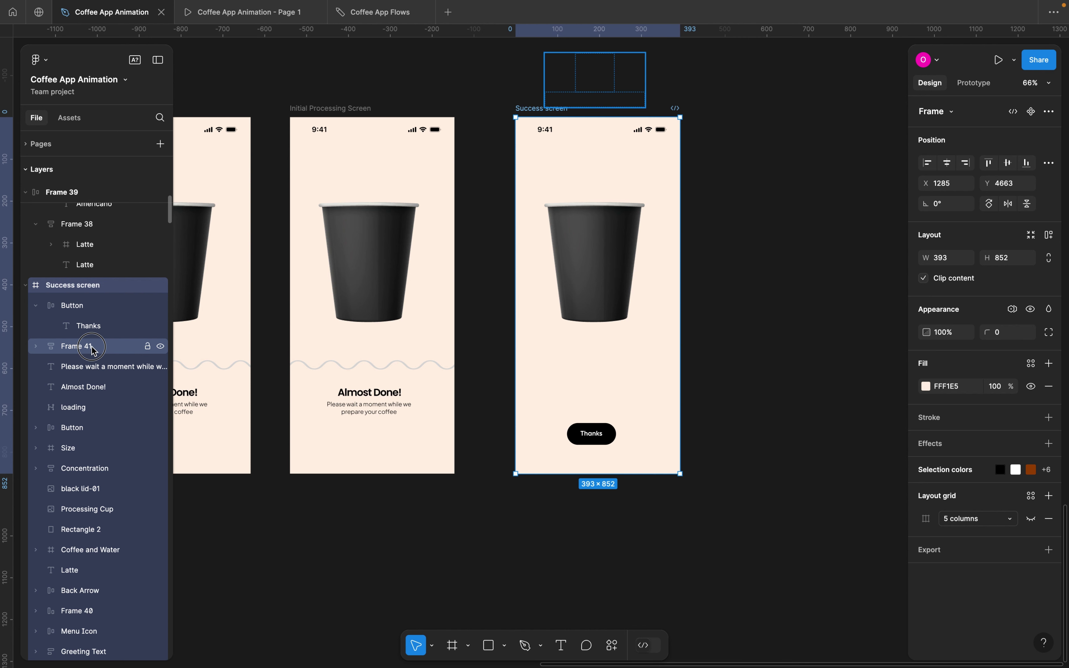
drag(591, 87, 590, 177)
Move the Success screen's cup and Coffee and Water layer down about 136 px, and lower the checkmark message slightly
click(601, 245)
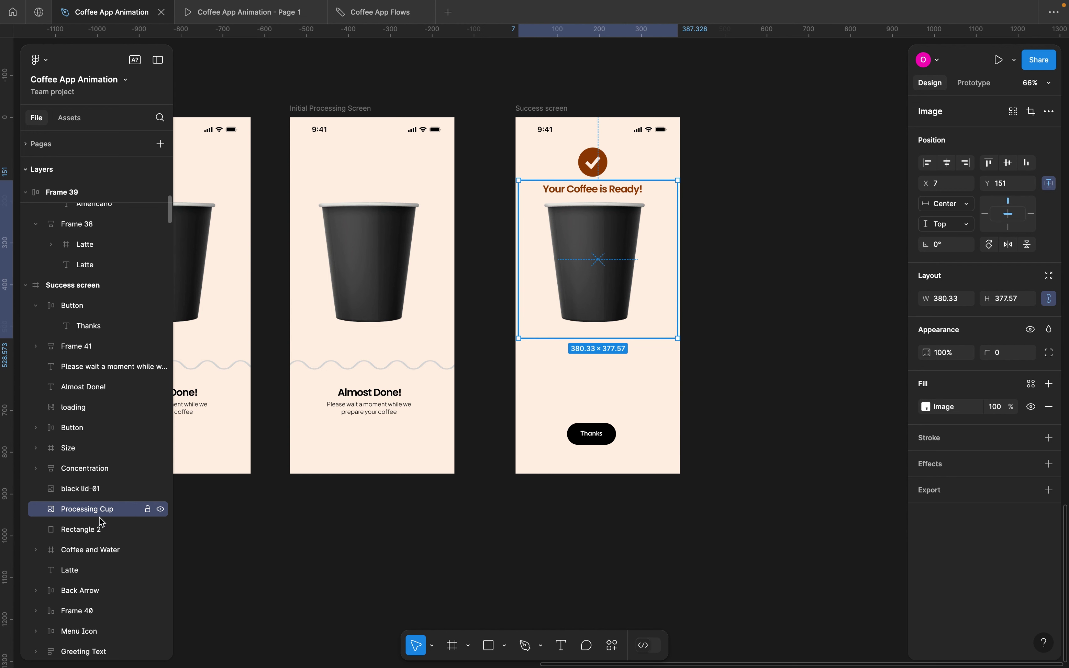
shift+click(83, 553)
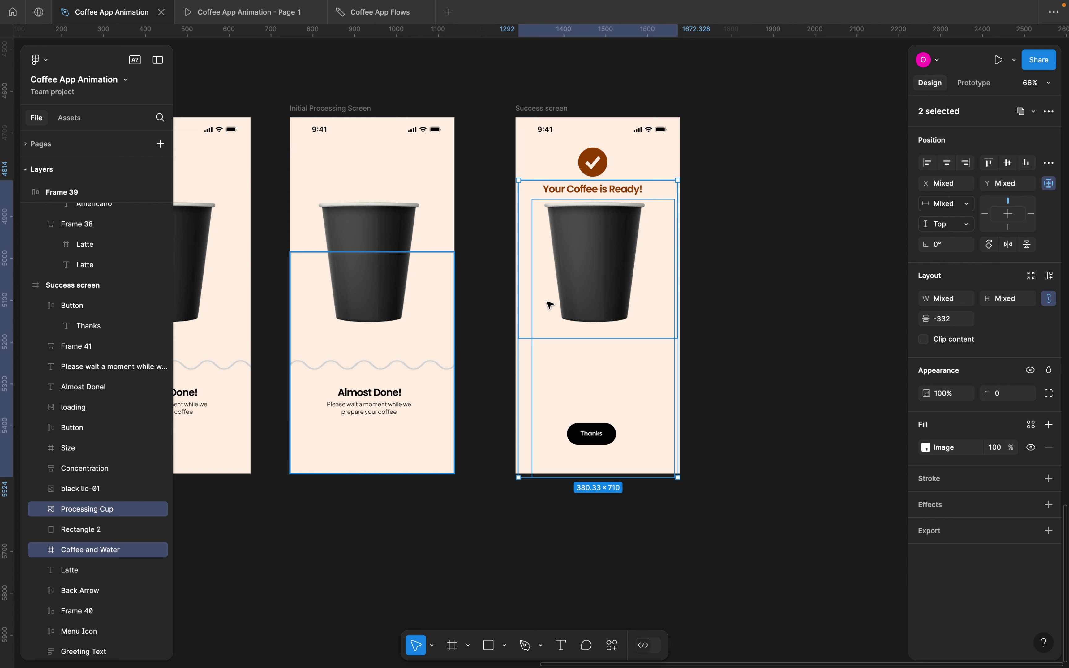
click(613, 258)
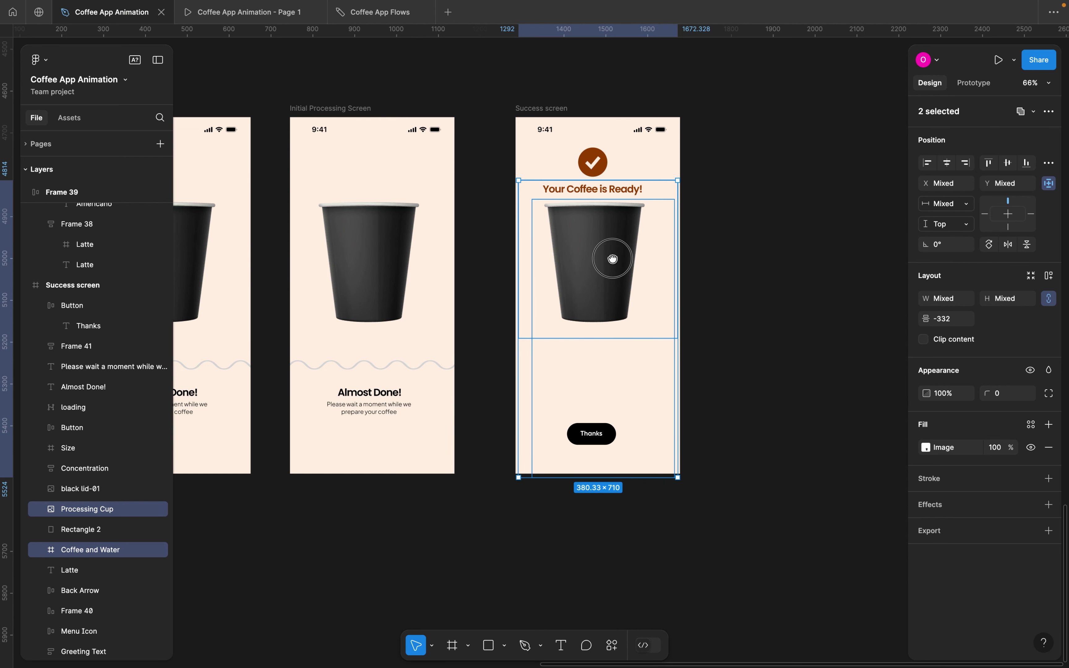
drag(615, 261, 611, 326)
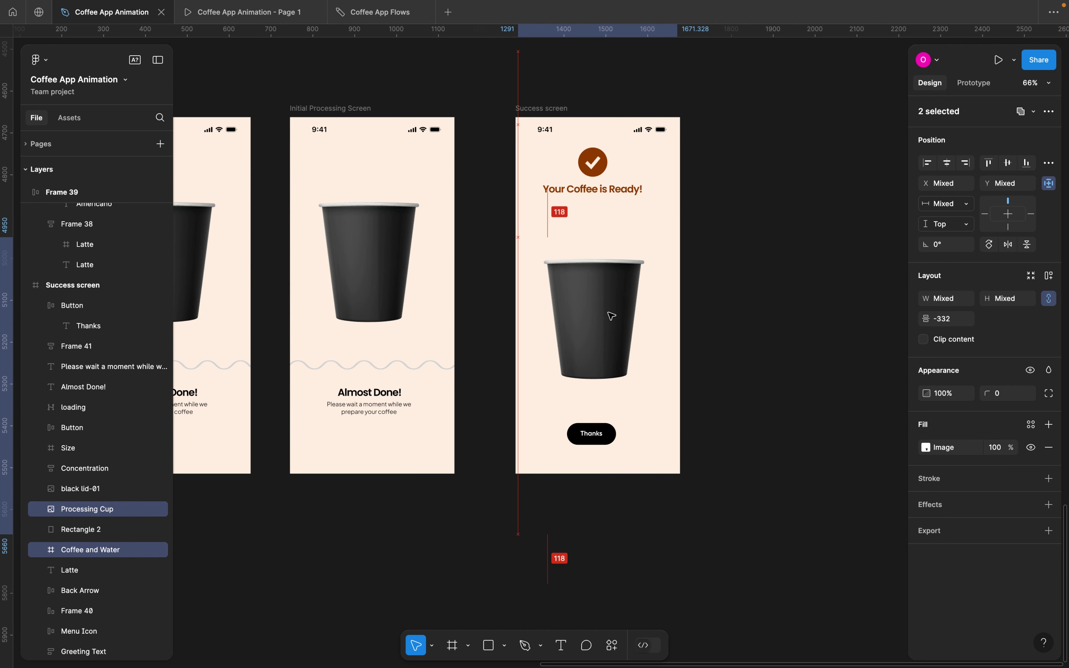
drag(589, 178, 596, 191)
Examine the Success screen's hidden black lid, the Starter Kit's lid and cup, and the cup on the large high-concentration screen
click(526, 112)
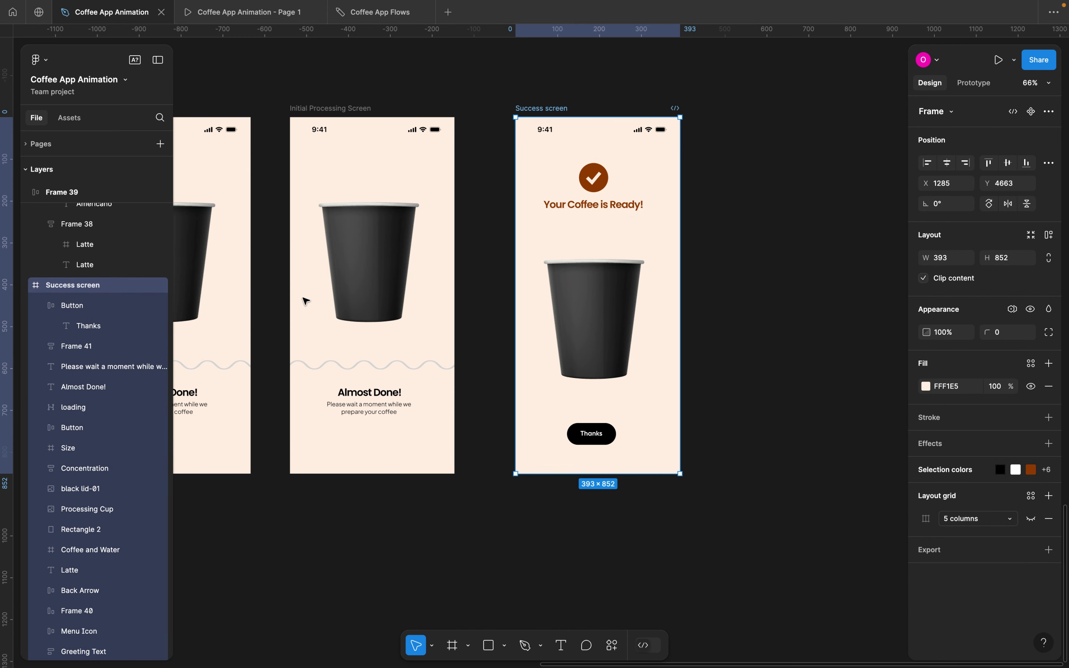
click(82, 490)
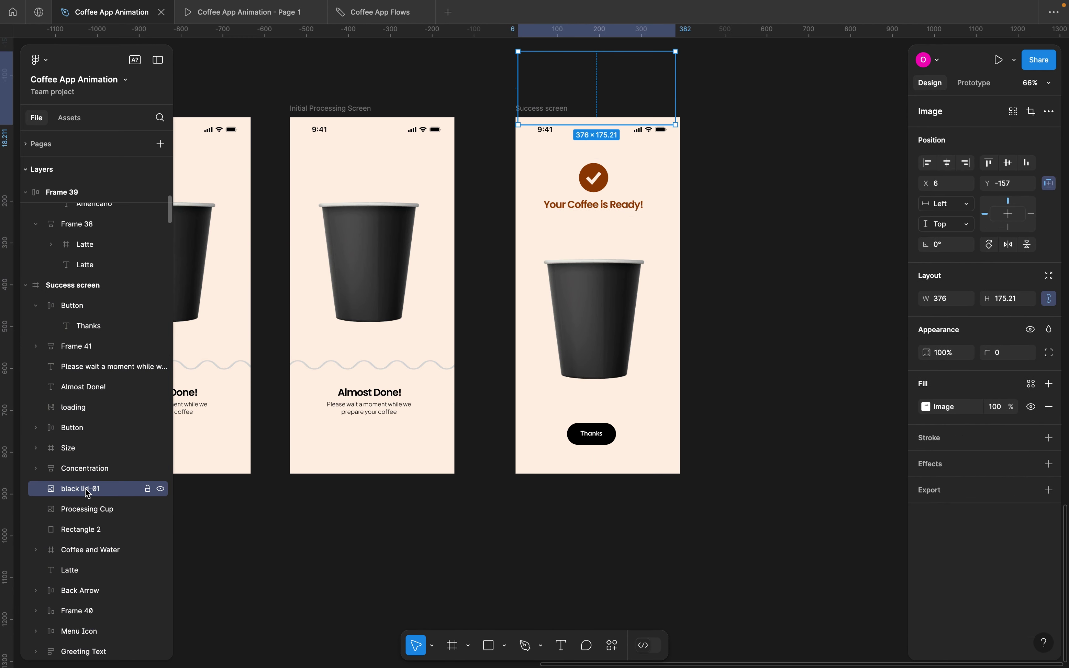
scroll(358, 339, up, 15)
scroll(358, 339, left, 10)
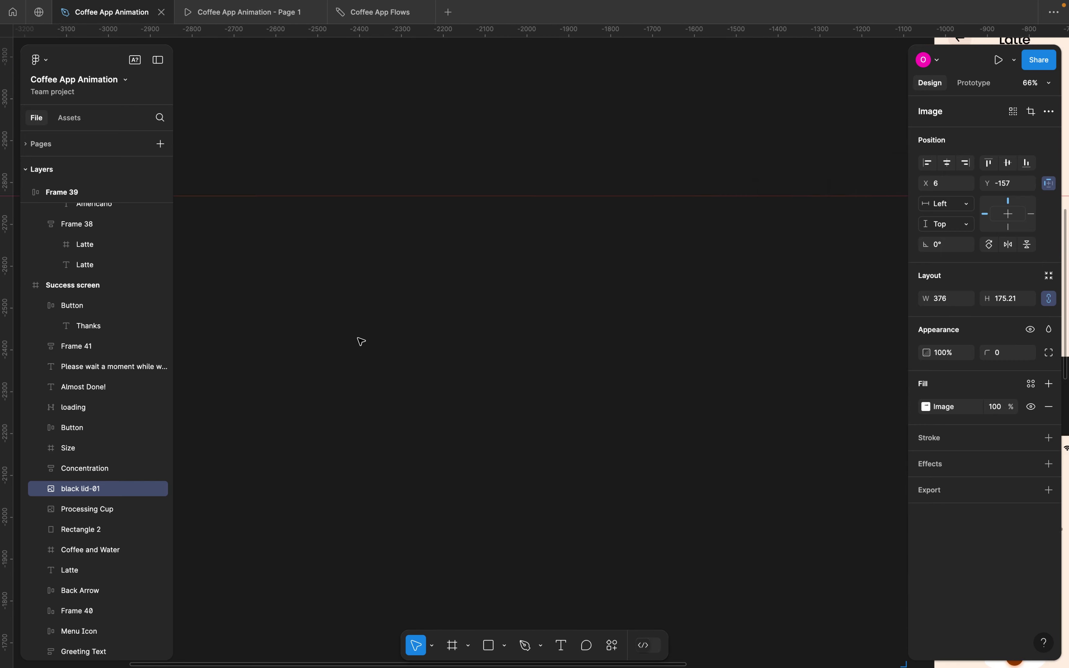
scroll(359, 341, up, 10)
scroll(359, 340, right, 5)
scroll(359, 340, down, 5)
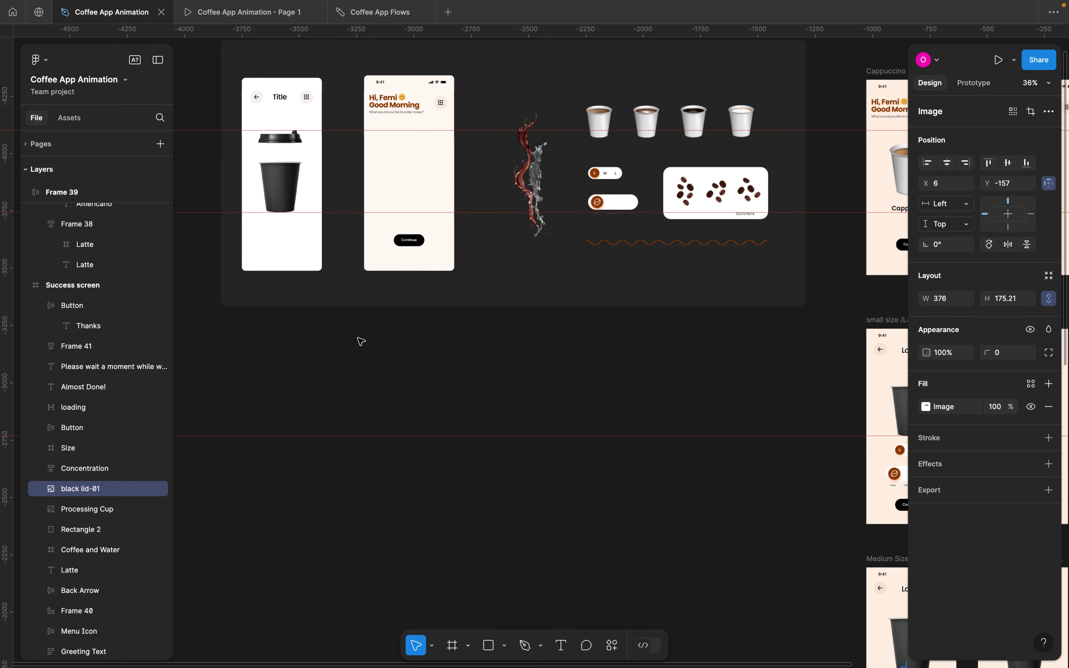
click(286, 146)
click(287, 146)
scroll(285, 145, down, 6)
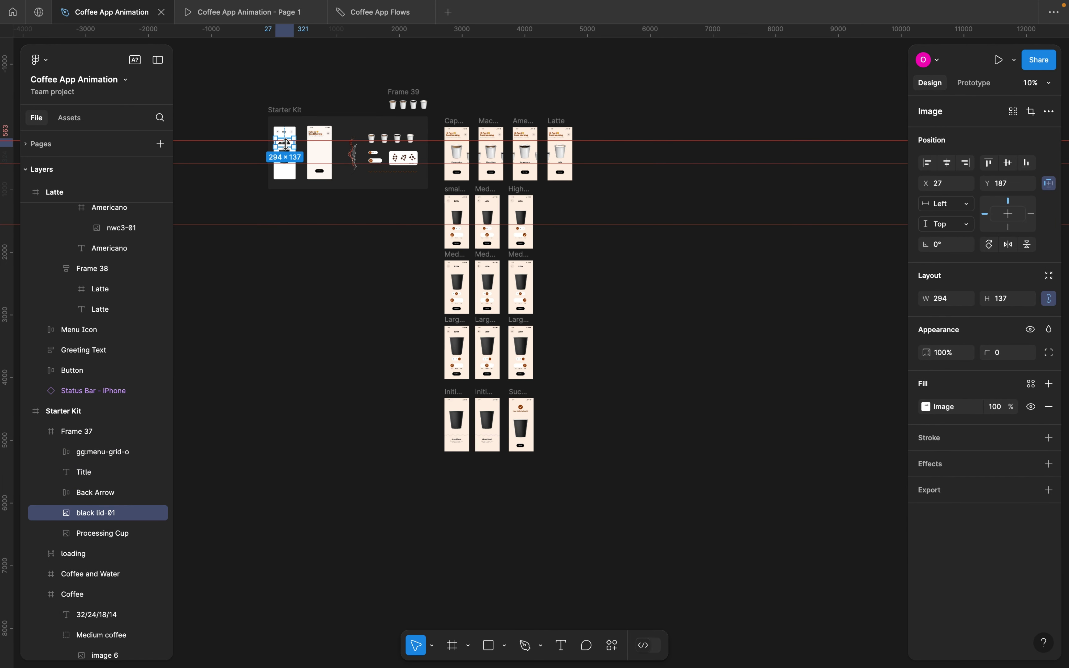
scroll(415, 337, down, 5)
scroll(415, 337, up, 5)
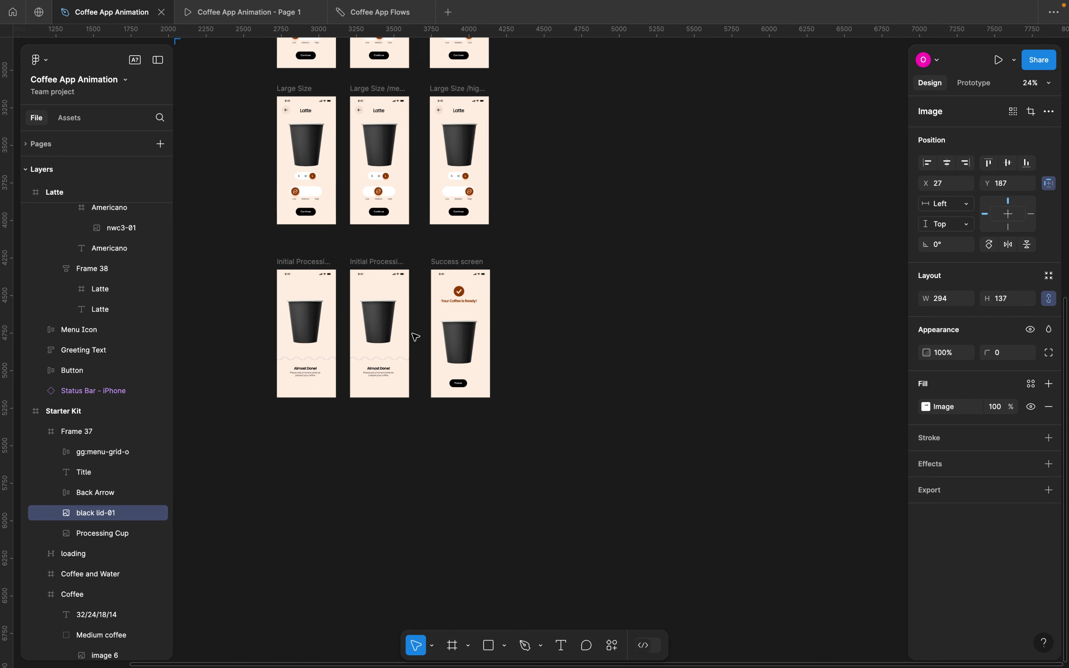
scroll(497, 250, up, 5)
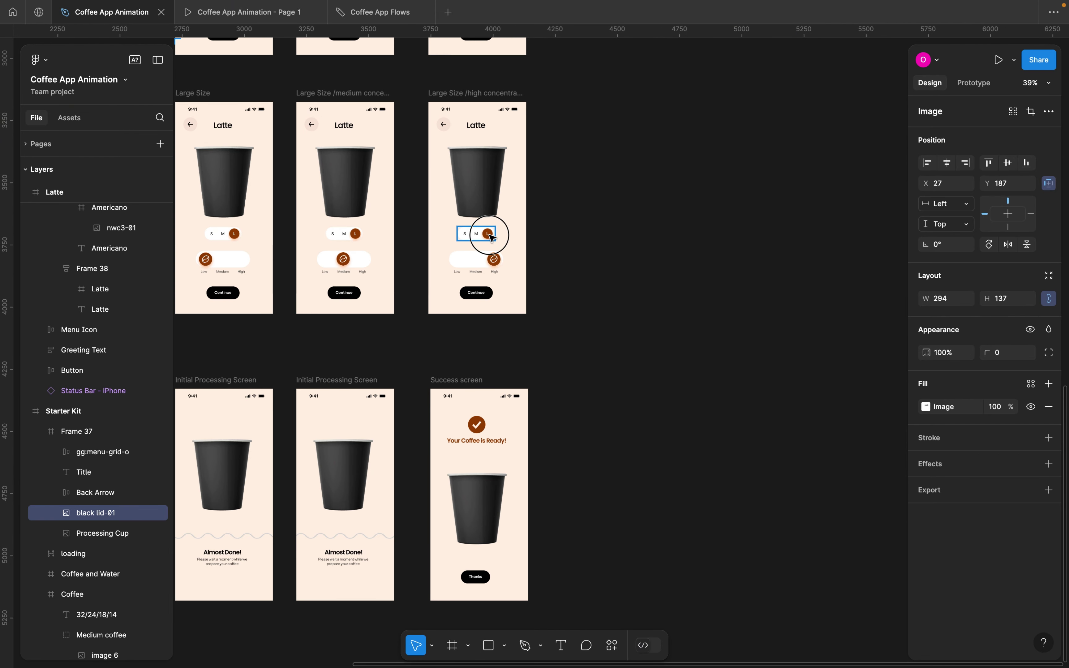
double_click(488, 234)
click(486, 199)
scroll(527, 391, down, 3)
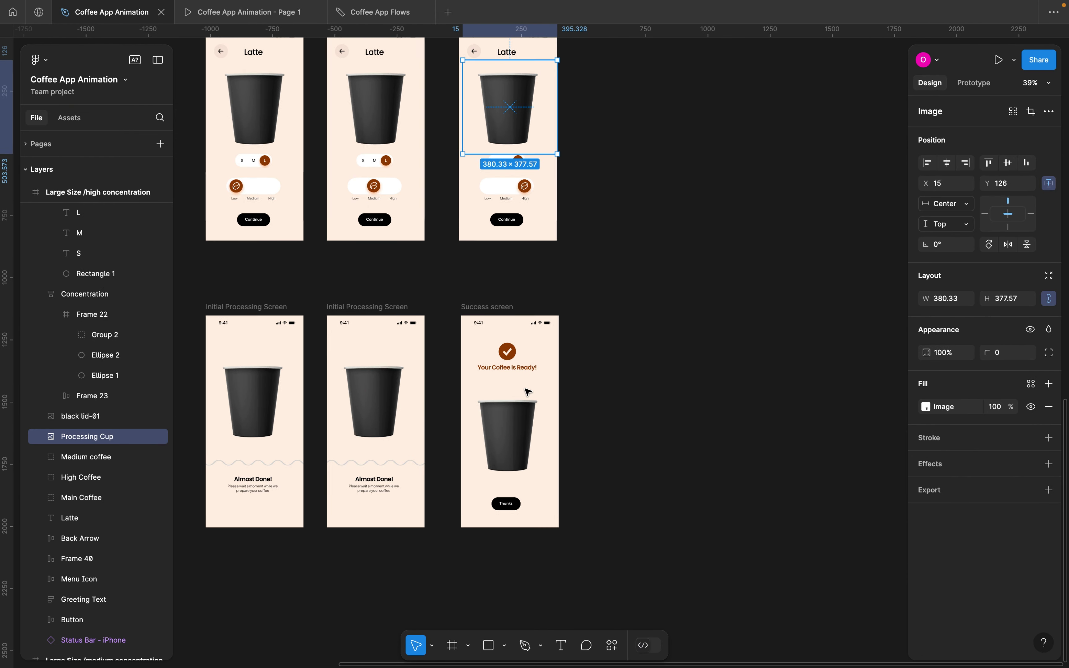
scroll(527, 391, up, 5)
scroll(529, 389, down, 2)
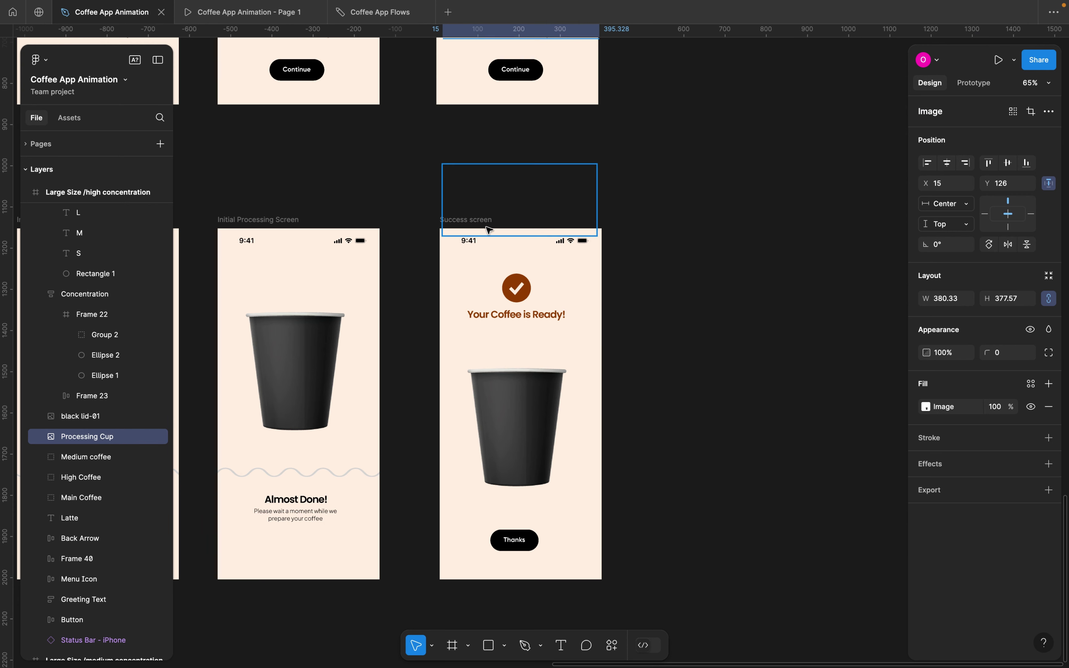
Move the hidden black lid down onto the Success screen's cup, at X 9, Y 234
click(489, 229)
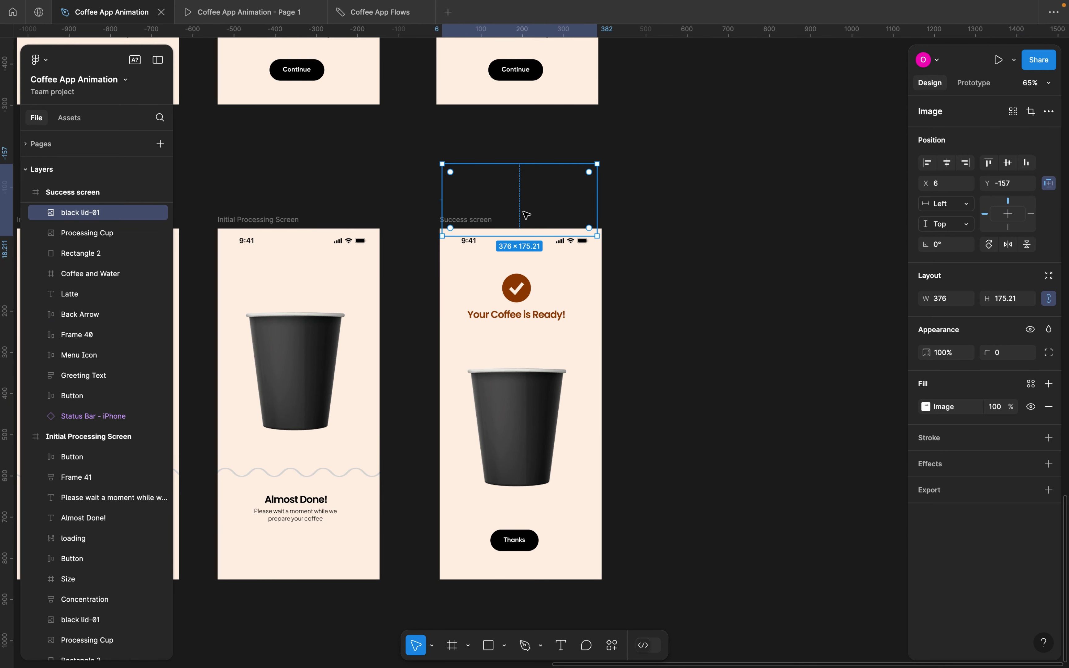
drag(526, 214, 527, 365)
scroll(526, 369, up, 5)
scroll(526, 366, down, 5)
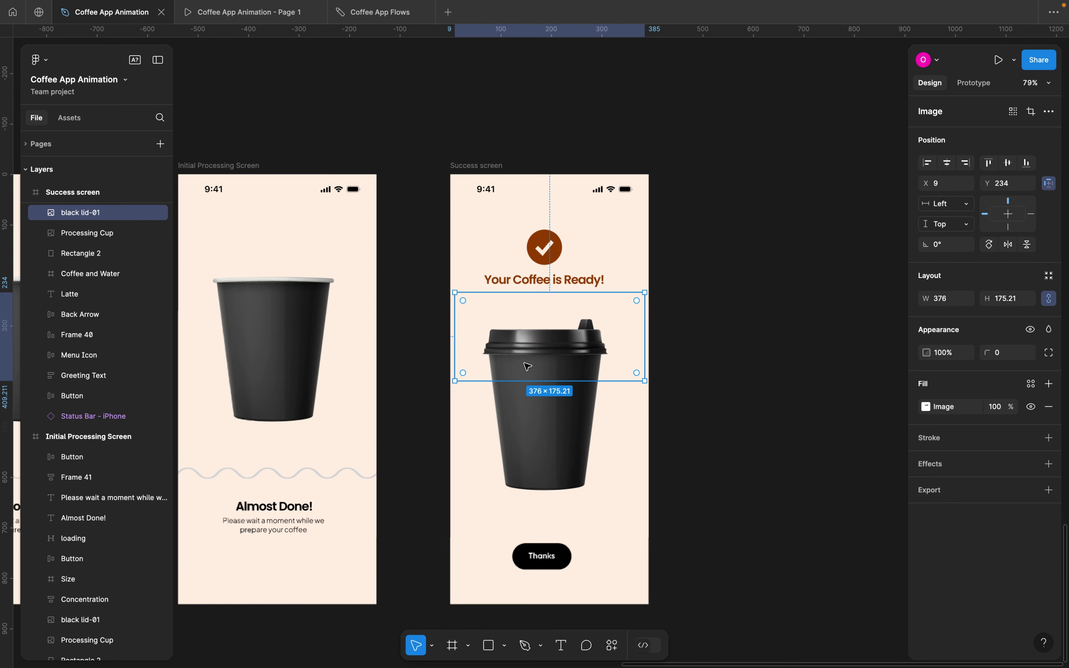
click(713, 315)
scroll(713, 313, down, 3)
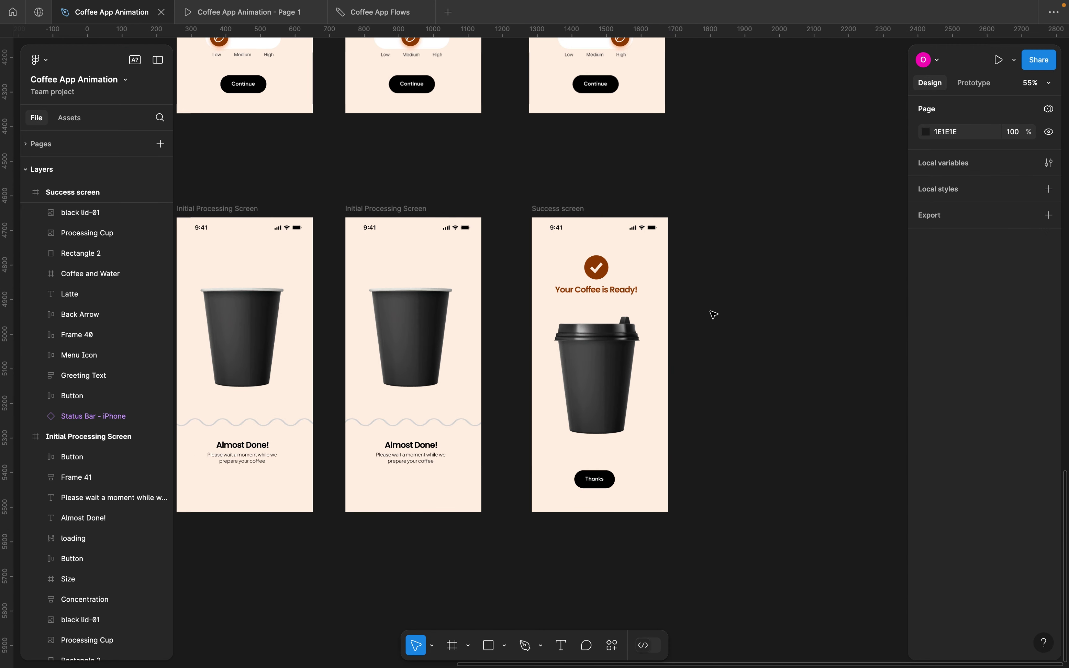
Connect the Success screen's Thanks button to the Cappuccino screen with an On tap, Navigate to interaction using Smart animate
click(609, 481)
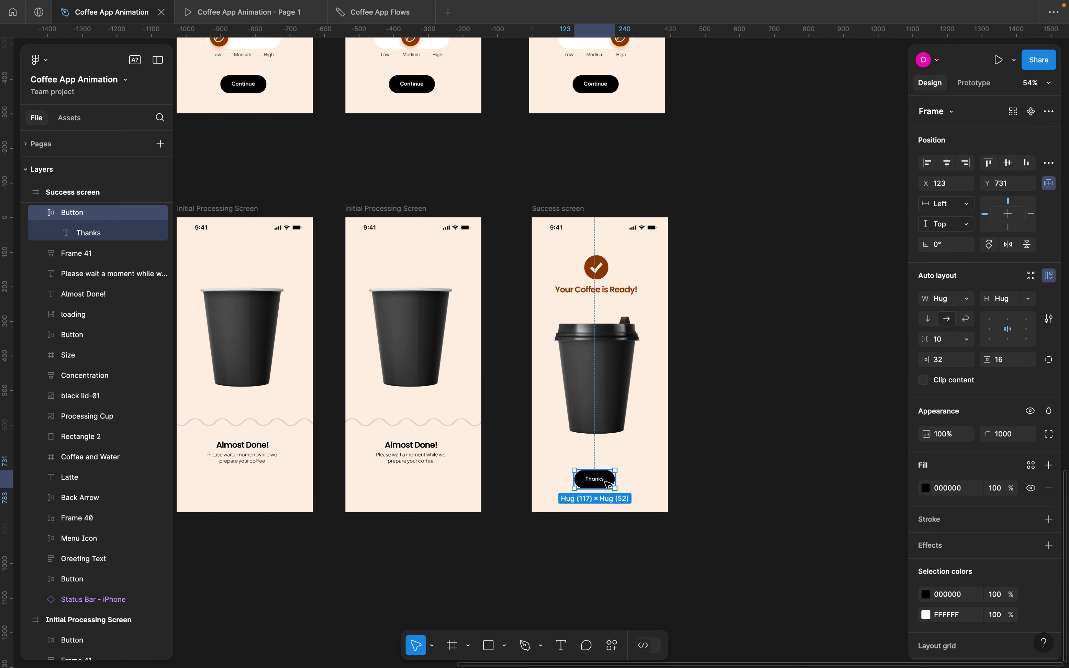
scroll(607, 483, down, 4)
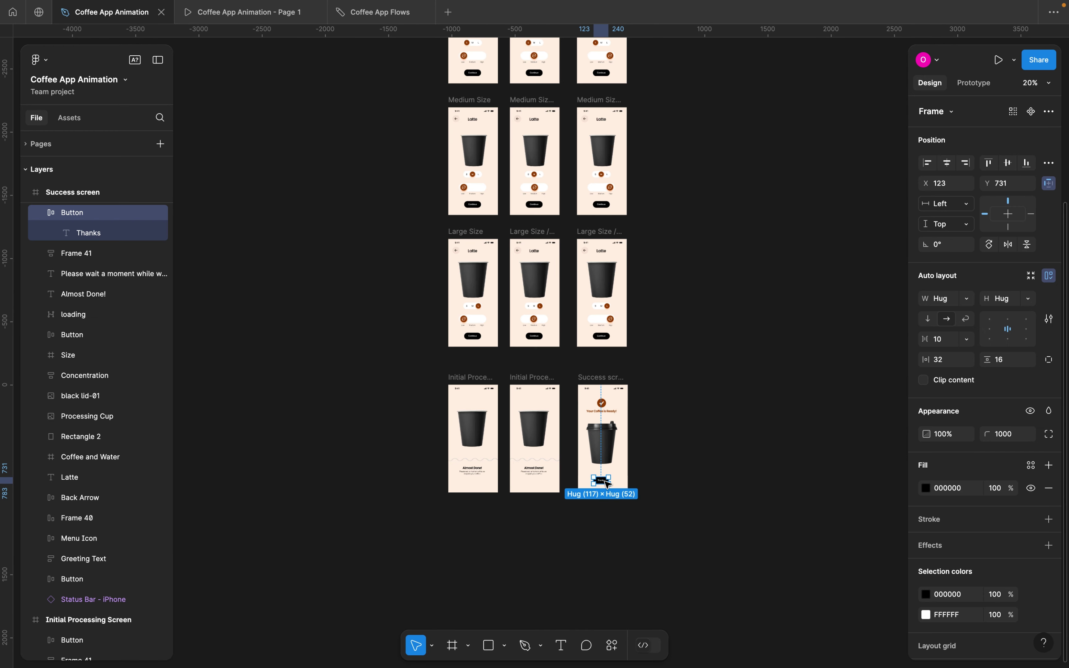
click(973, 82)
scroll(632, 273, up, 3)
scroll(632, 273, down, 2)
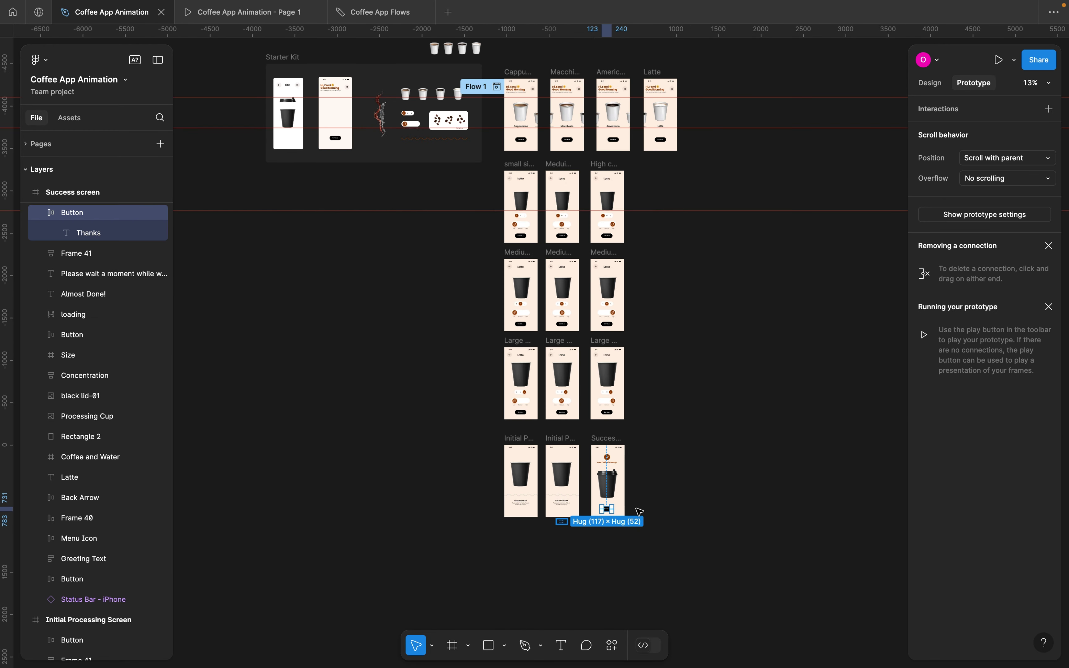
drag(611, 511, 522, 117)
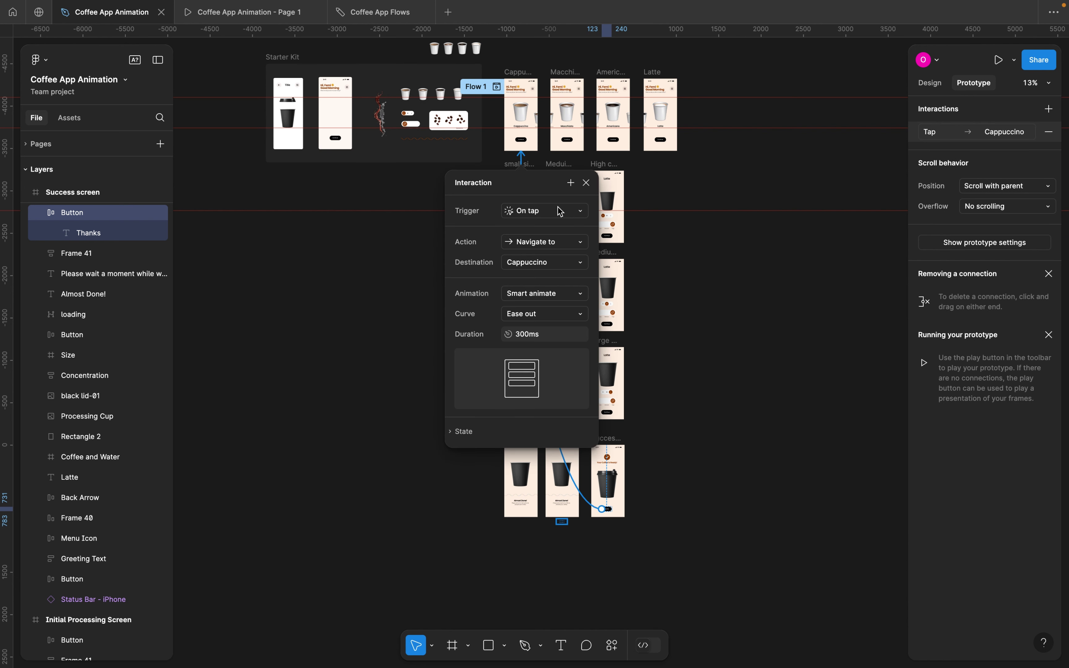
click(546, 213)
click(546, 213)
click(586, 183)
Add an interaction to the second Initial Processing Screen, triggered After delay with an 800ms delay
scroll(640, 525, up, 5)
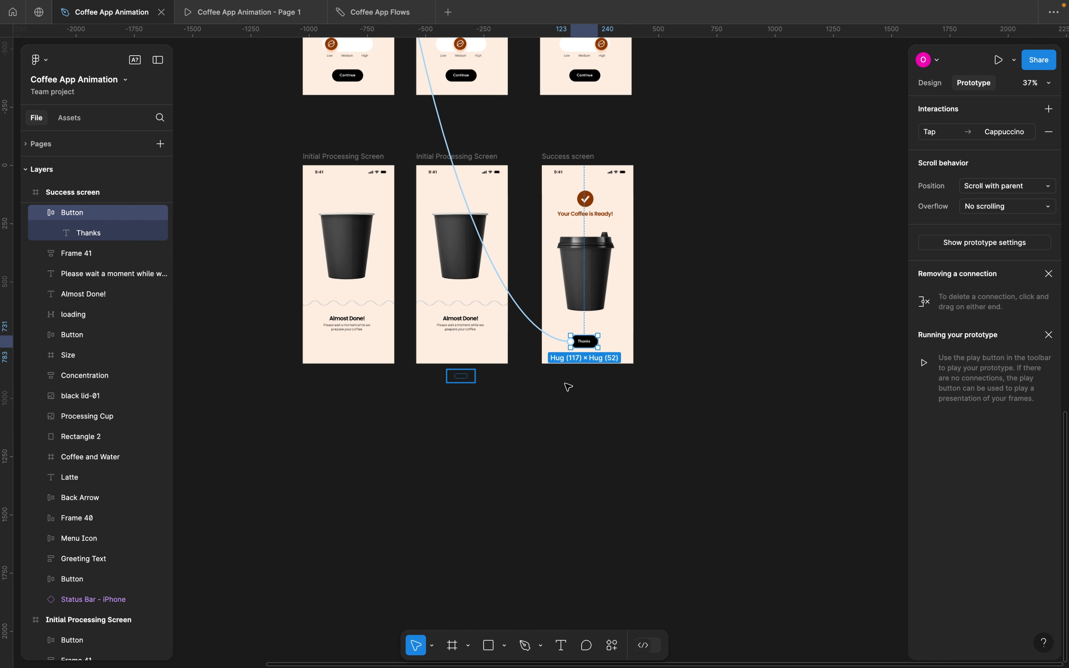
scroll(565, 336, up, 5)
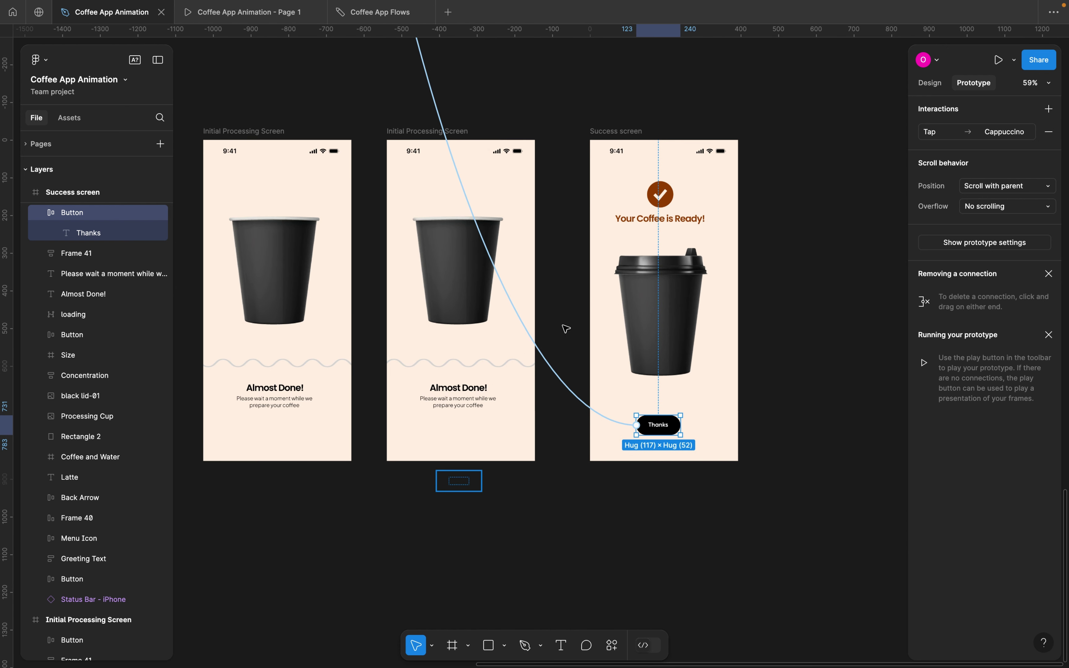
click(420, 133)
click(616, 132)
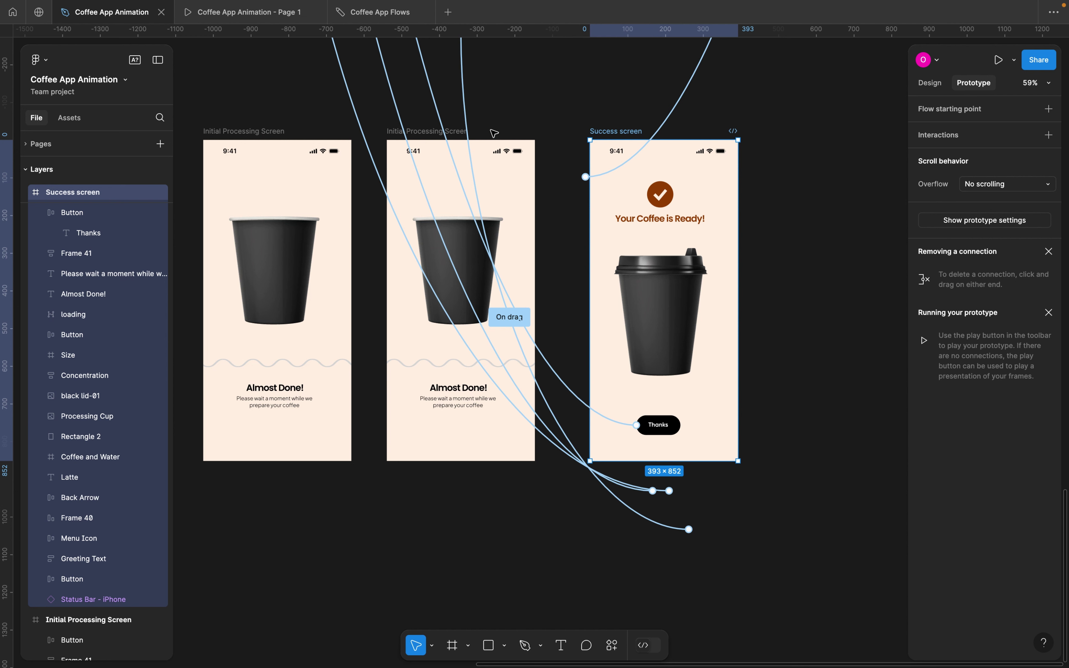
click(422, 133)
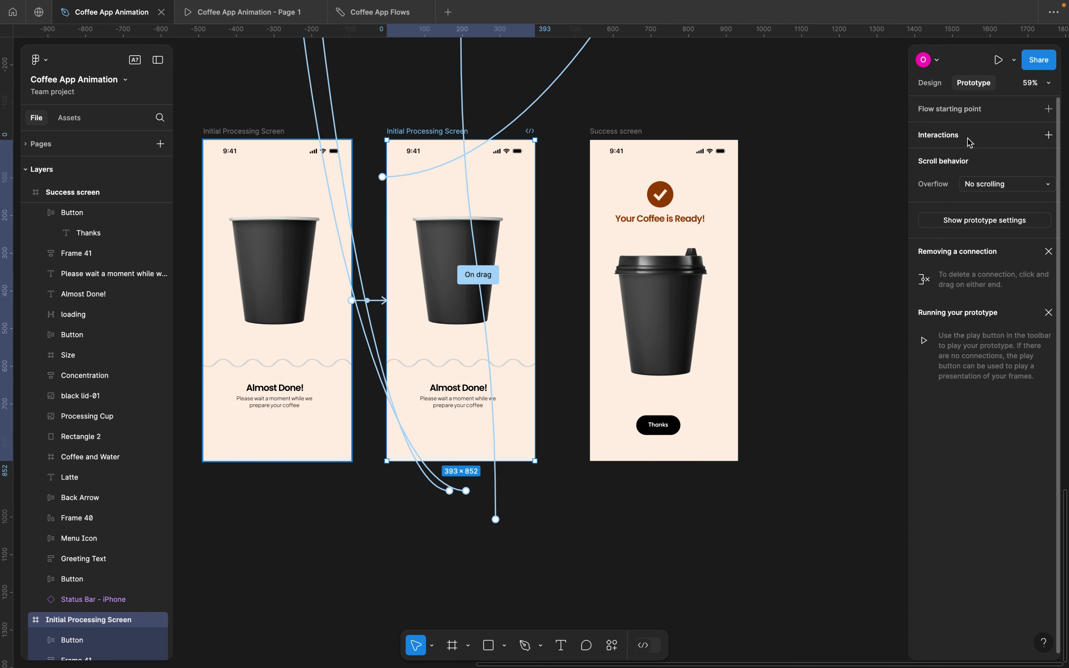
click(1049, 134)
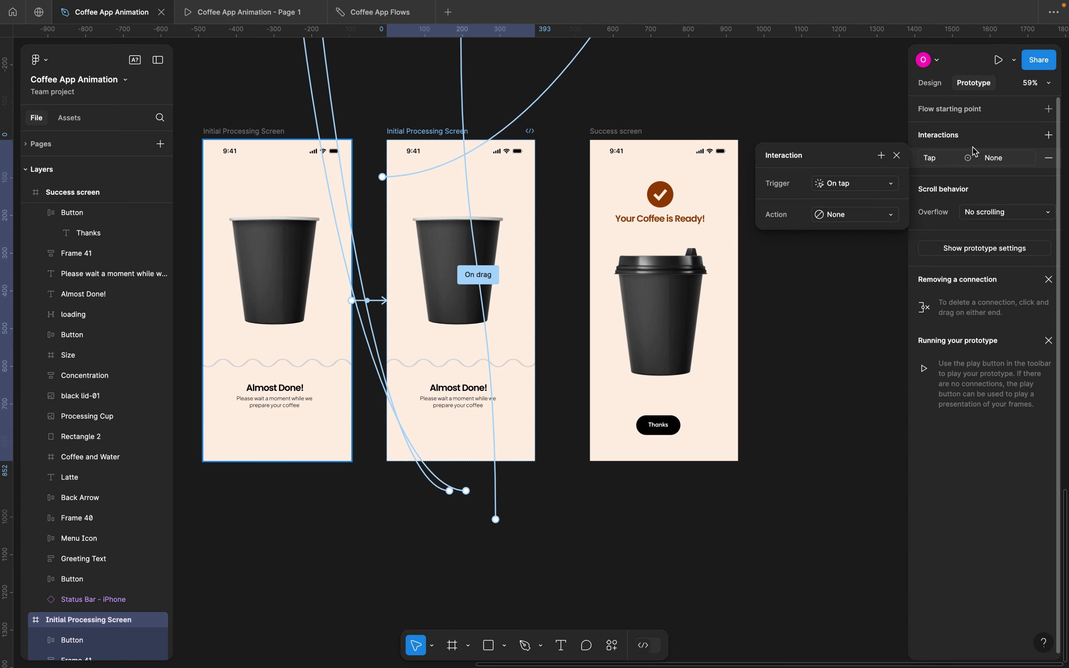
click(846, 188)
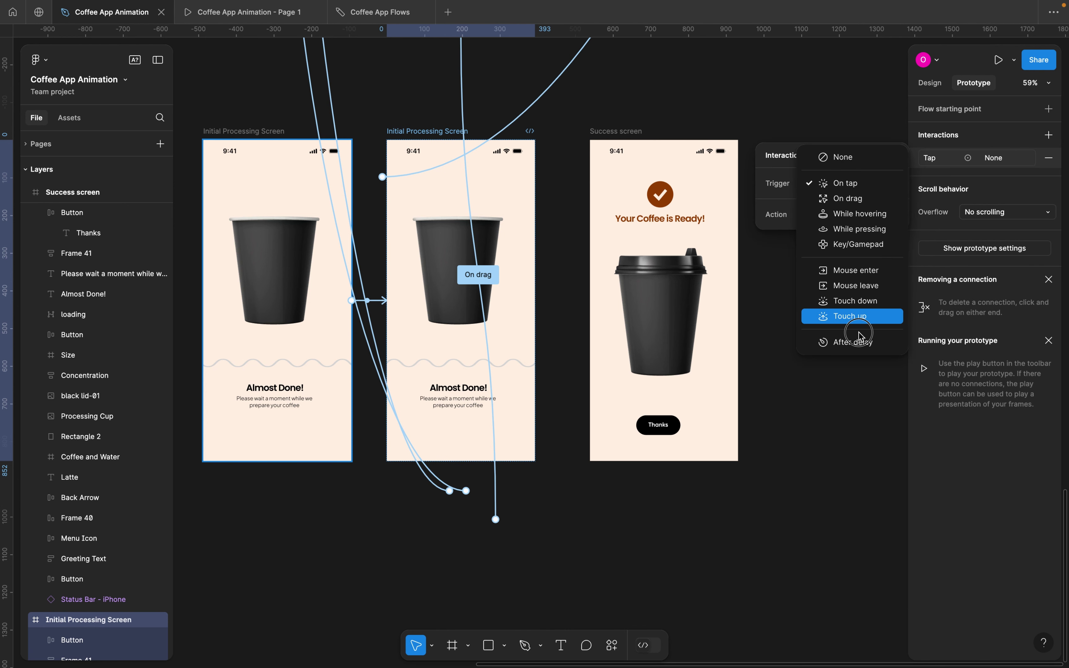
click(854, 343)
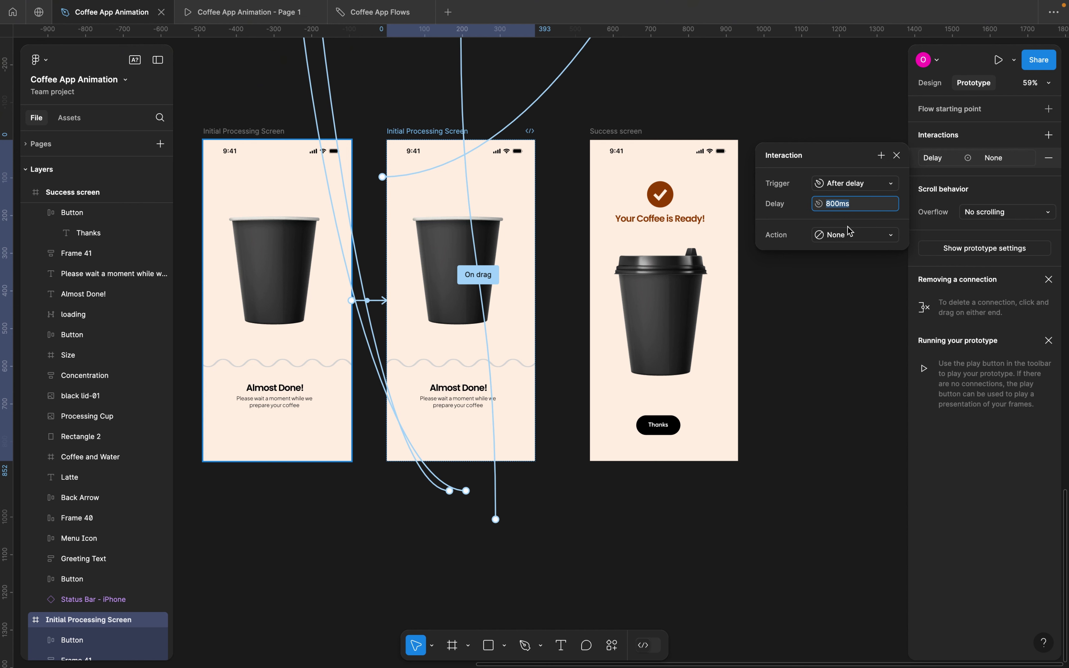
Make the delayed interaction navigate to the Success screen with the Smart animate animation
click(849, 238)
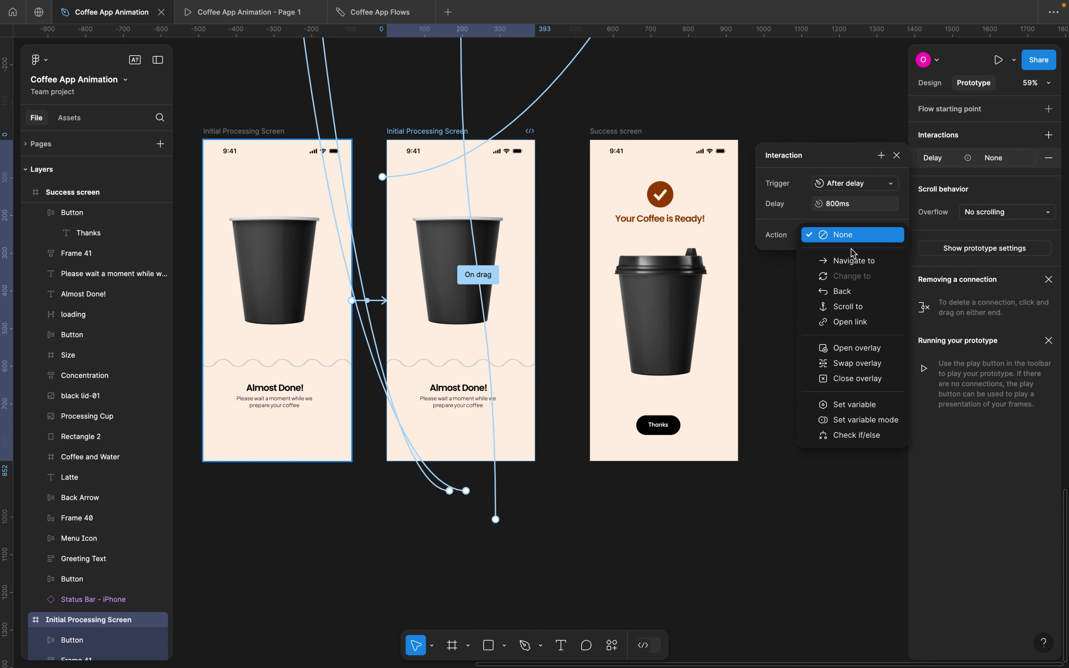
click(854, 262)
click(854, 260)
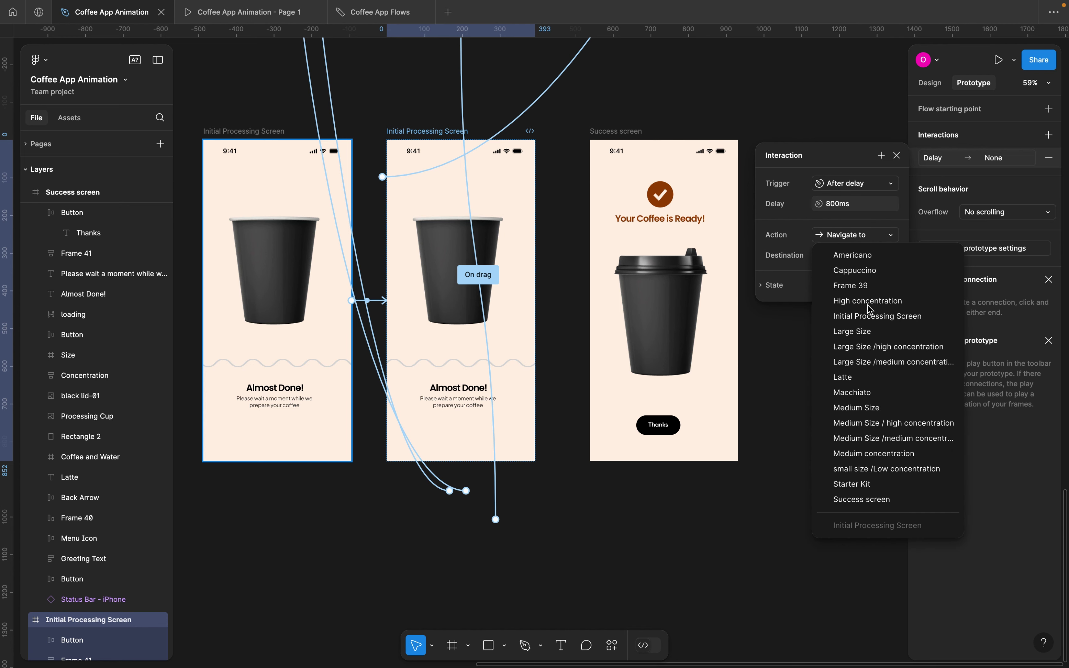
click(875, 501)
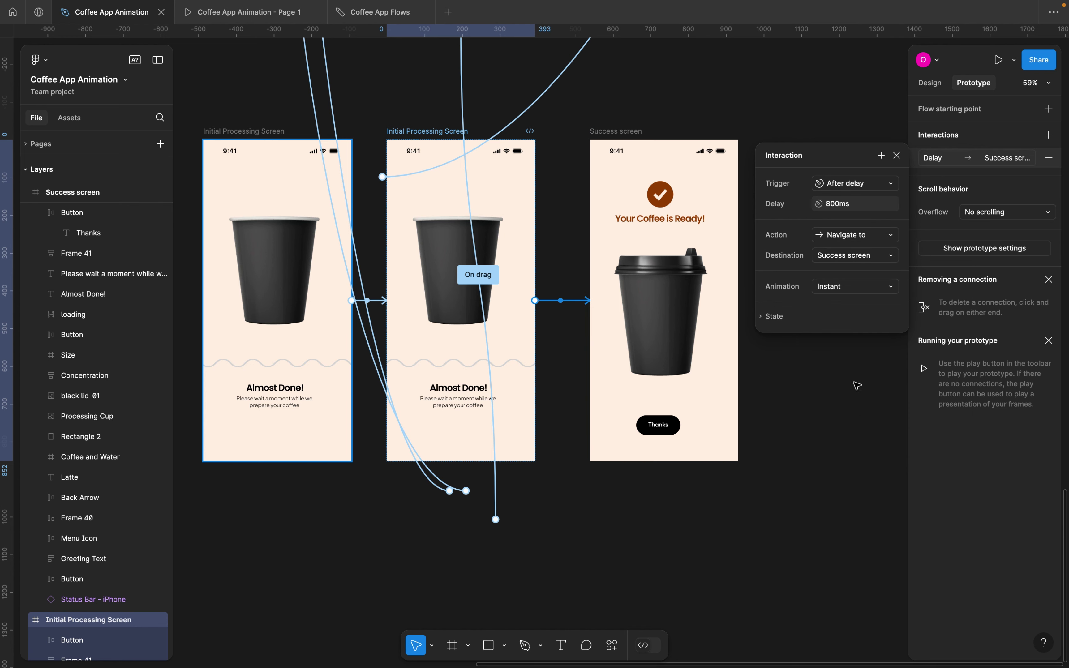
click(836, 292)
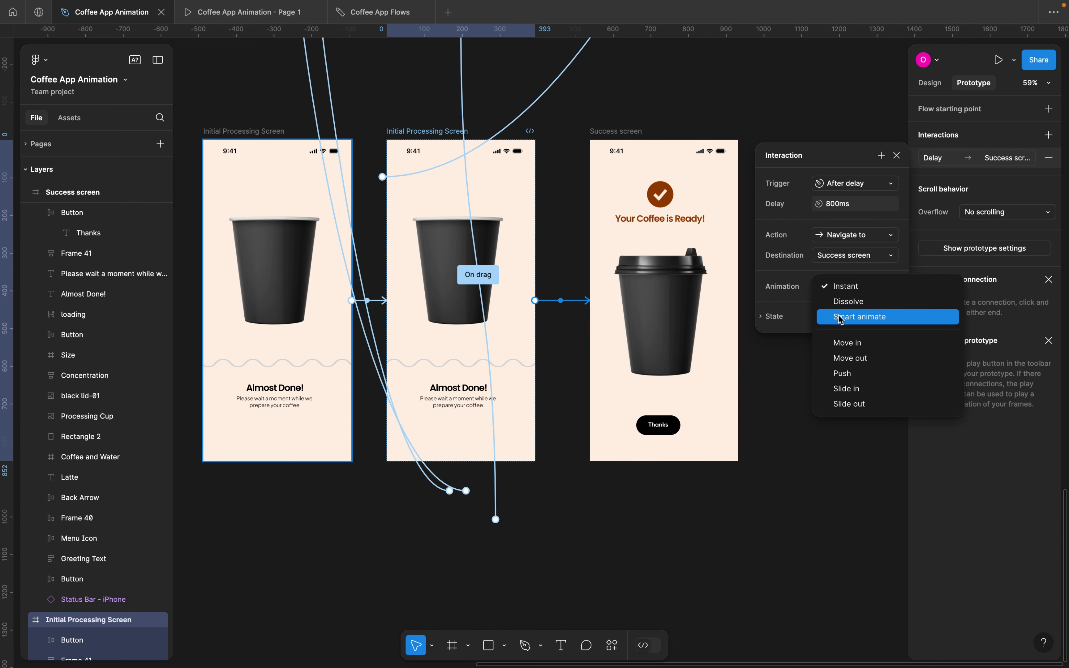
click(849, 321)
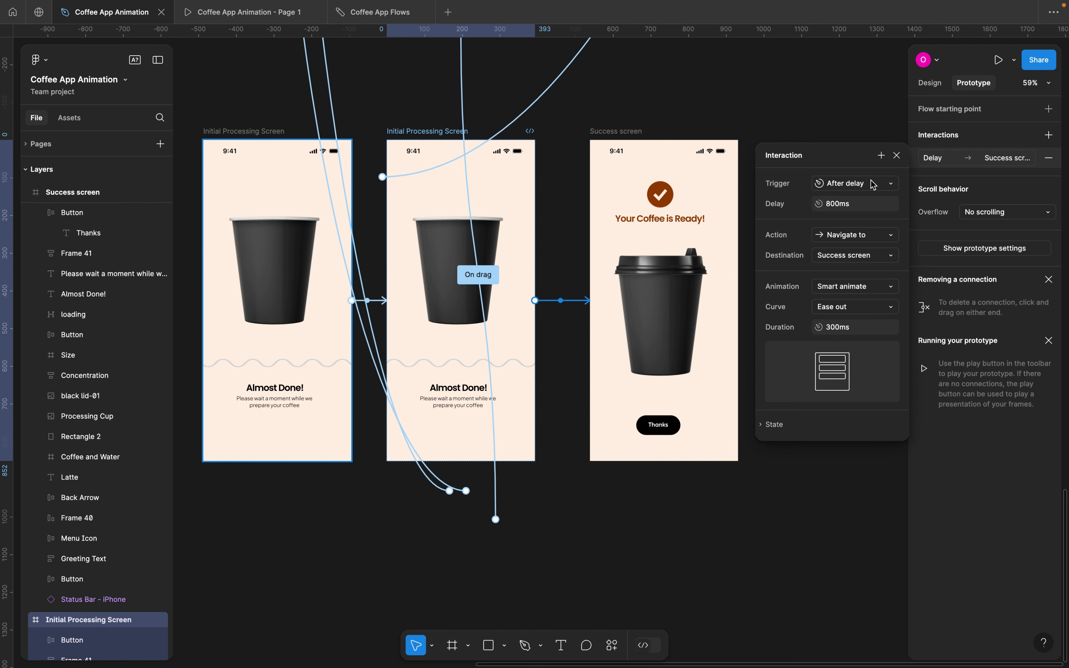
click(897, 156)
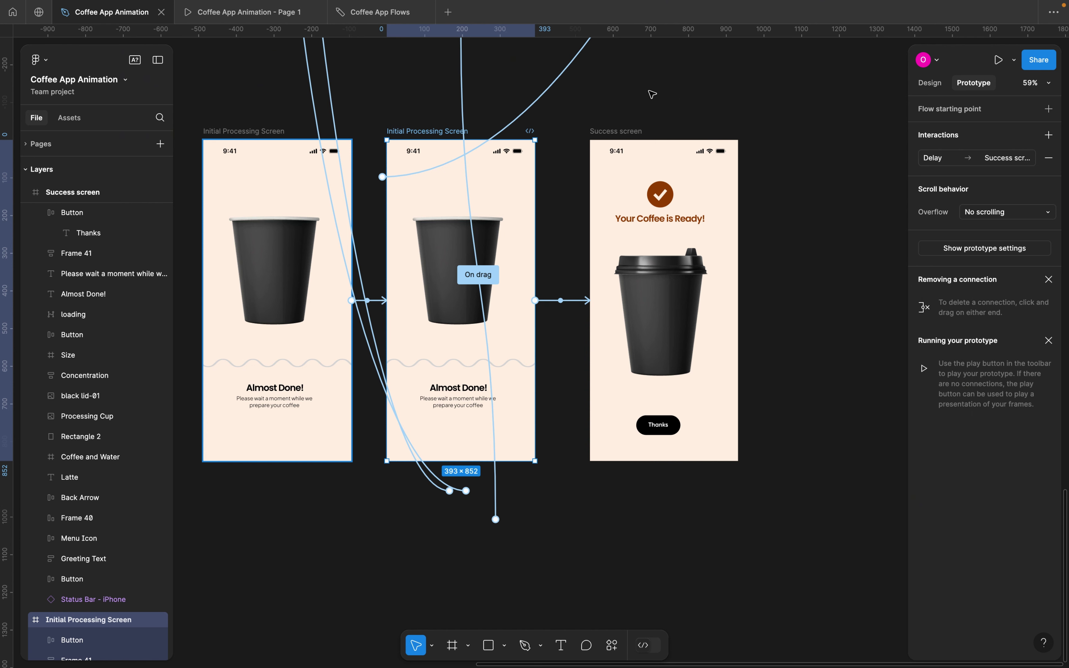
Test the flow in the prototype preview by continuing from the Latte screen with size L and High concentration selected
click(260, 13)
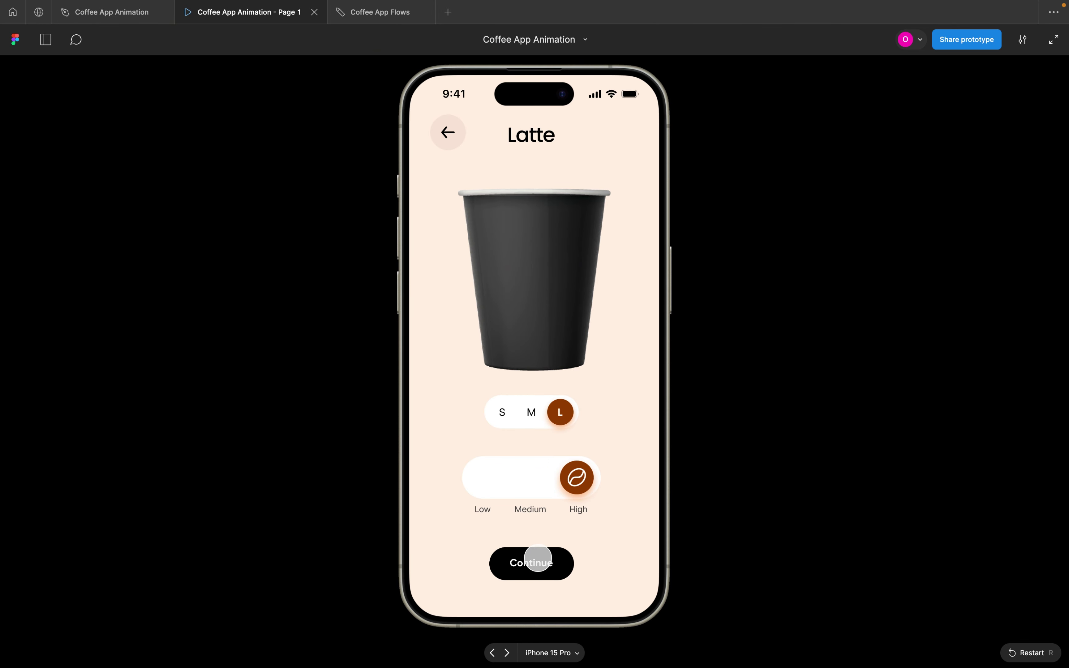
click(538, 563)
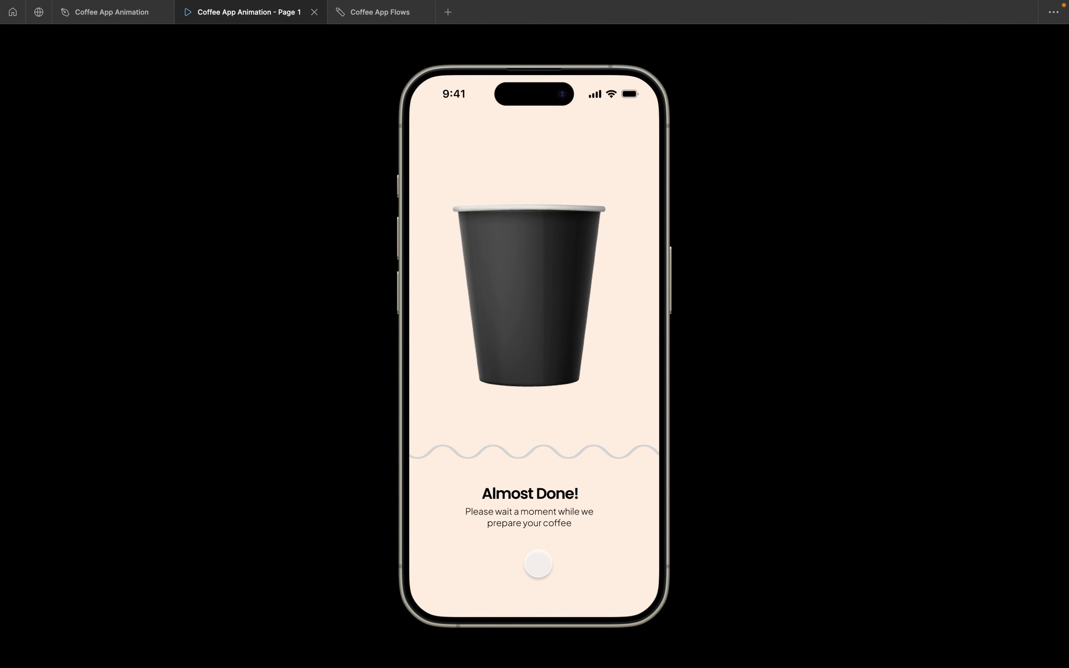